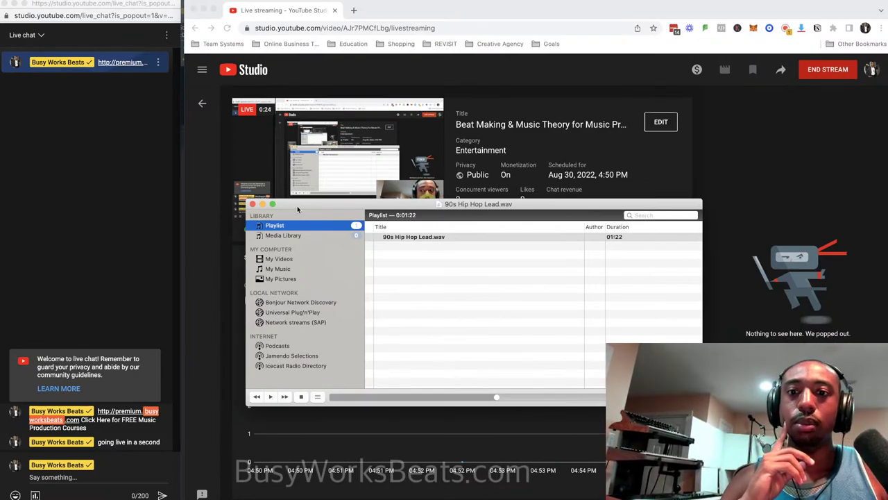
# Move the VLC player lower to uncover the stream stats, minimize it, then restore it.
pyautogui.moveTo(297, 209); pyautogui.dragTo(298, 276)
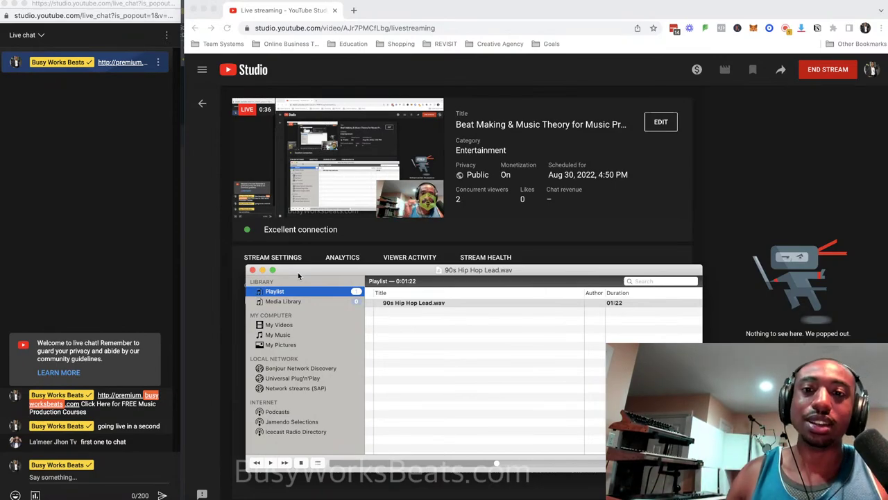
pyautogui.click(263, 271)
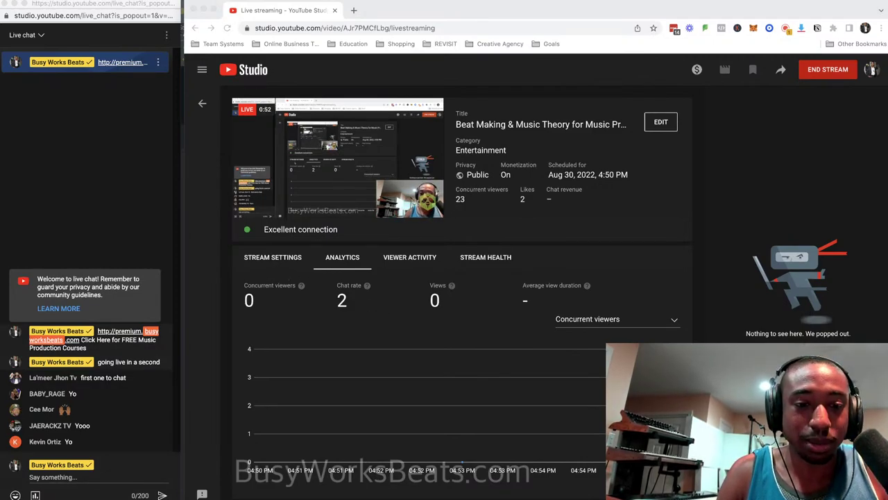
pyautogui.click(777, 495)
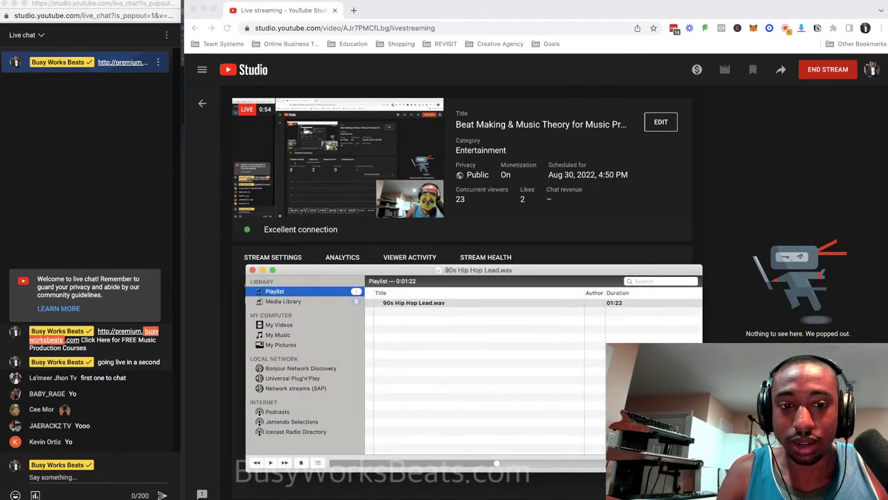
# Play 90s Hip Hop Lead.wav, then hide VLC and YouTube Studio to reveal the FL Studio project.
pyautogui.click(271, 462)
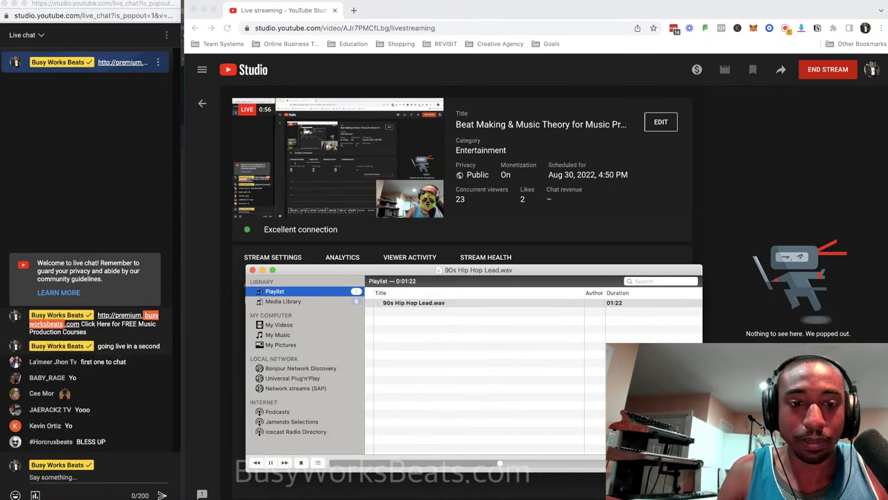
pyautogui.click(262, 270)
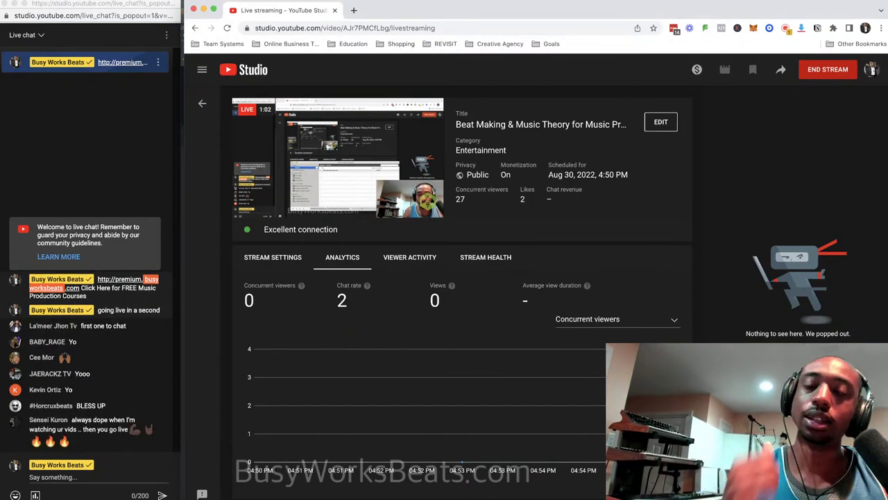
pyautogui.click(203, 10)
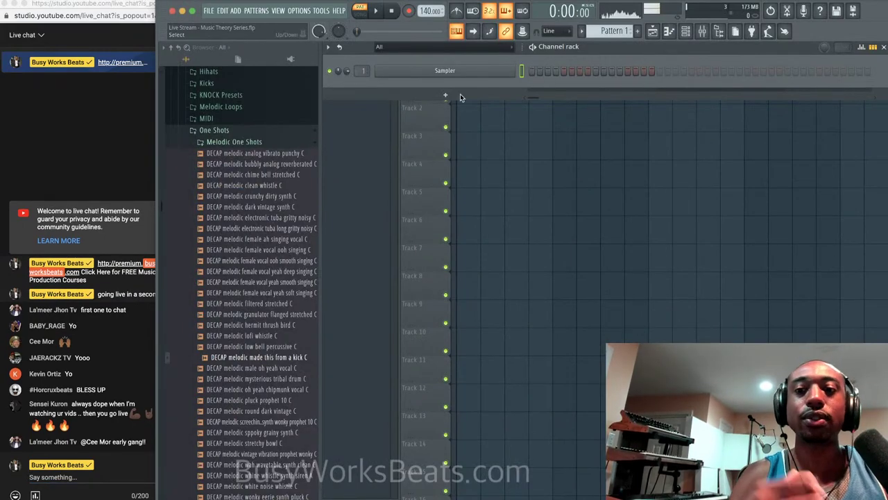
# Drag the live chat column's right edge outward to widen it beside FL Studio.
pyautogui.moveTo(155, 154); pyautogui.dragTo(174, 154)
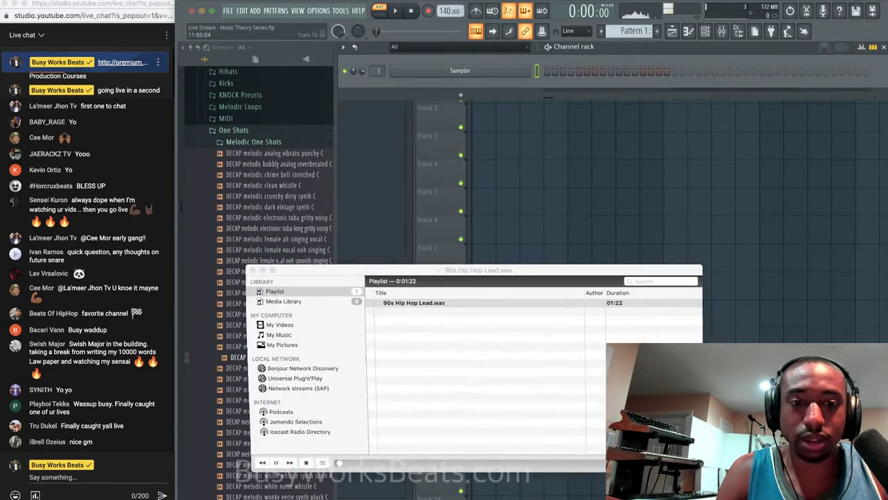
# Minimize the VLC playlist window holding 90s Hip Hop Lead.wav.
pyautogui.click(262, 270)
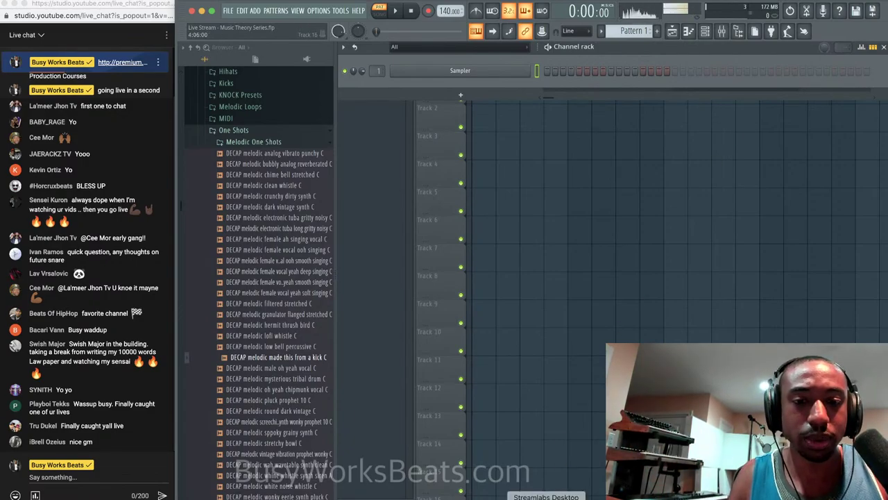
# Bring up Streamlabs Desktop, switch its chat to the Multistream feed, then minimize it.
pyautogui.click(546, 498)
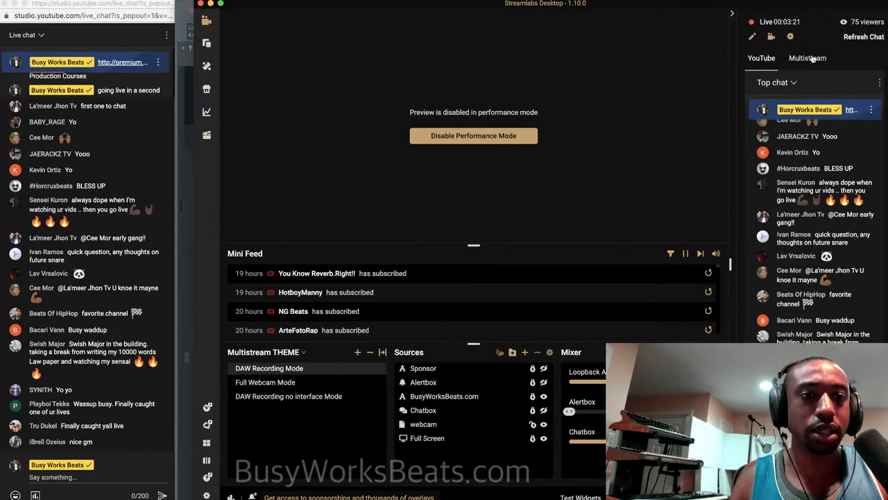
pyautogui.click(812, 59)
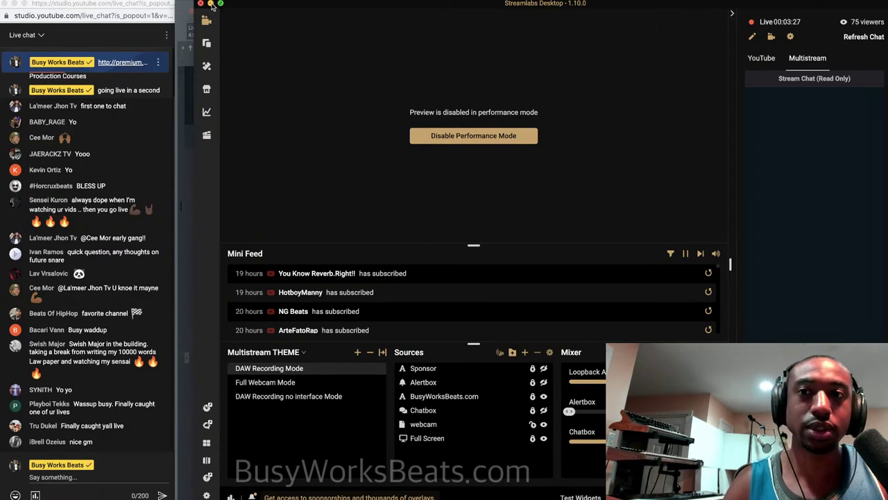
pyautogui.click(211, 4)
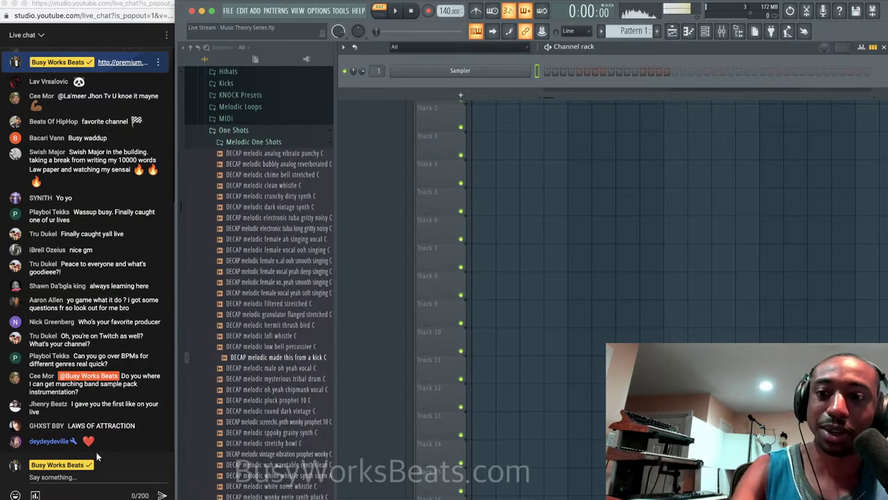
# Post 'IG @' followed by the viewer's Instagram handle in the live chat.
pyautogui.click(75, 476)
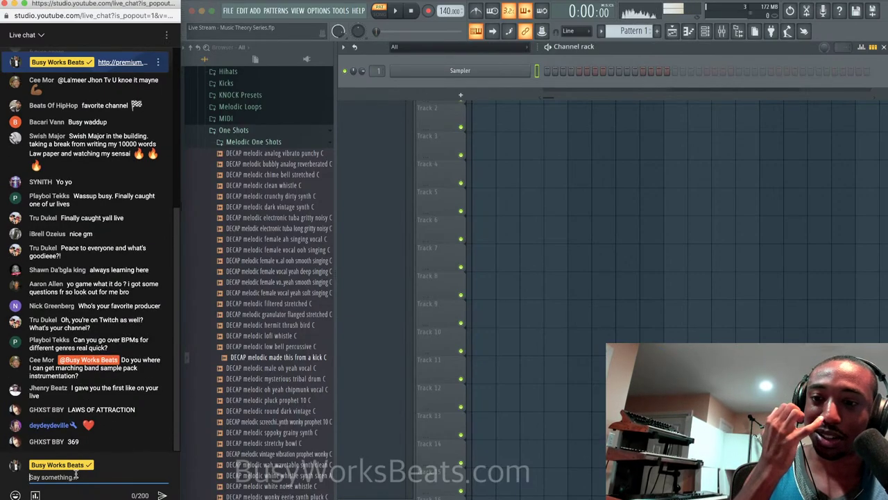
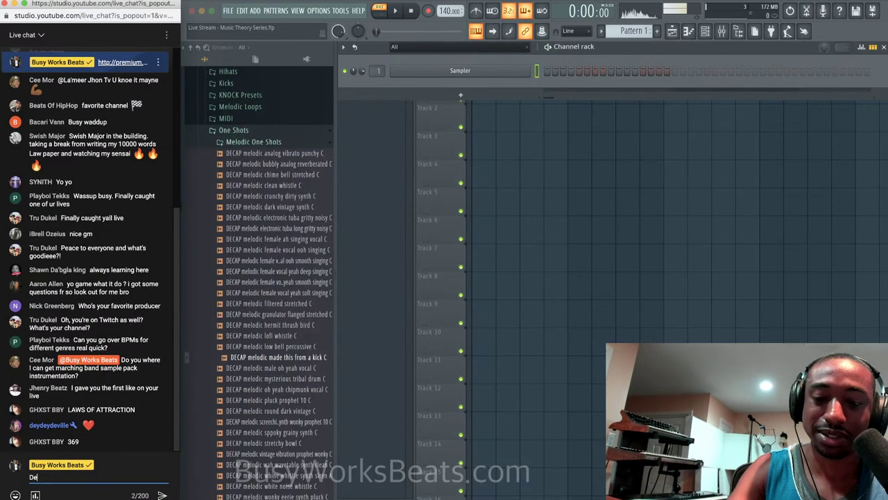
pyautogui.press('BackSpace')
pyautogui.press('BackSpace')
pyautogui.press('BackSpace')
pyautogui.press('BackSpace')
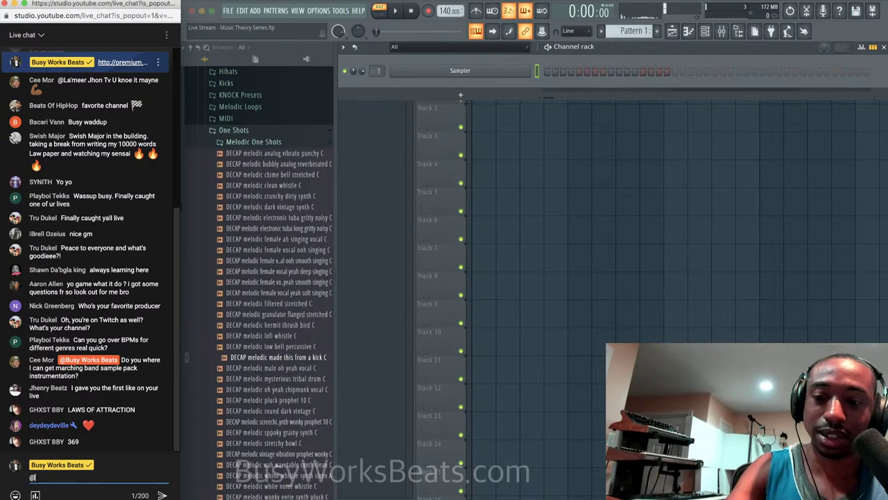
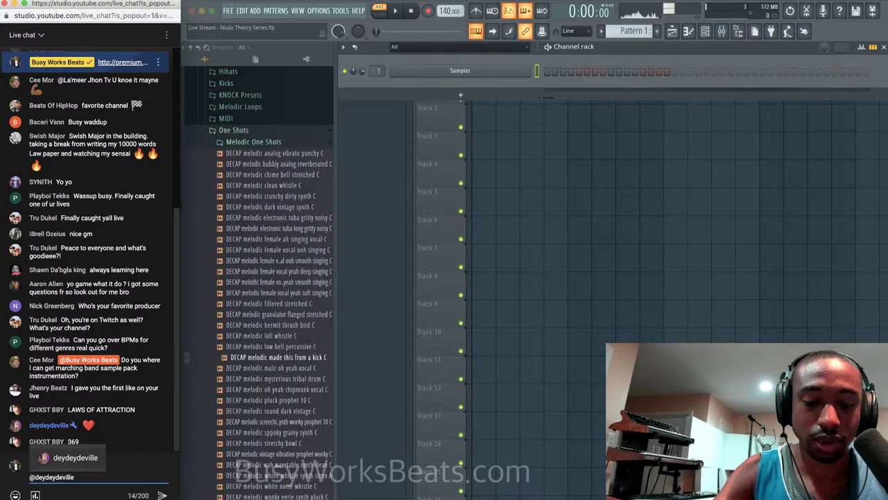
pyautogui.press('Home')
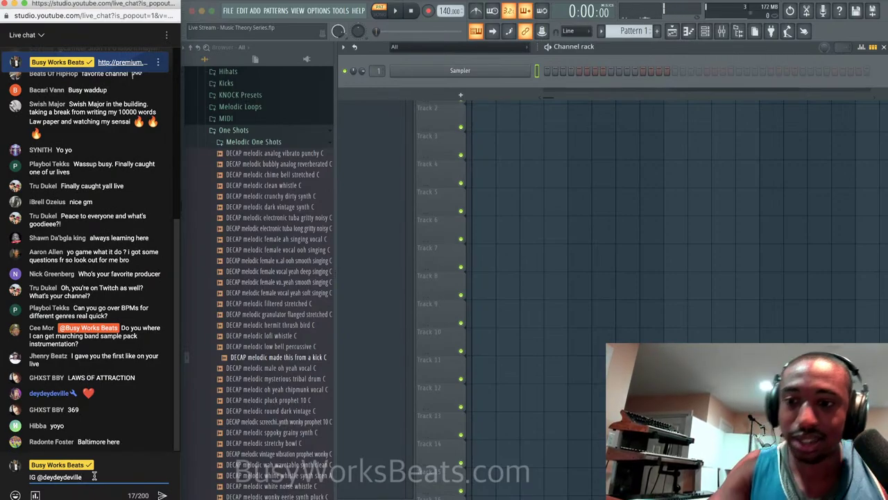
pyautogui.press('Return')
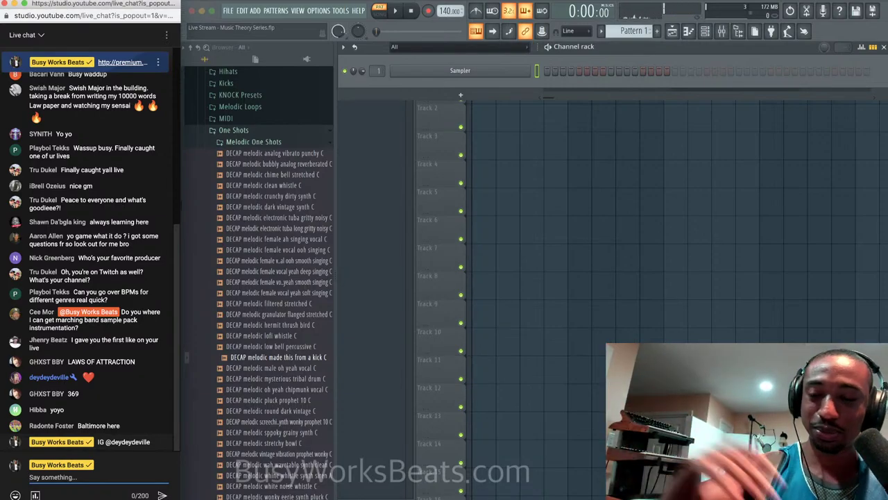
pyautogui.scroll(3, 115, 182)
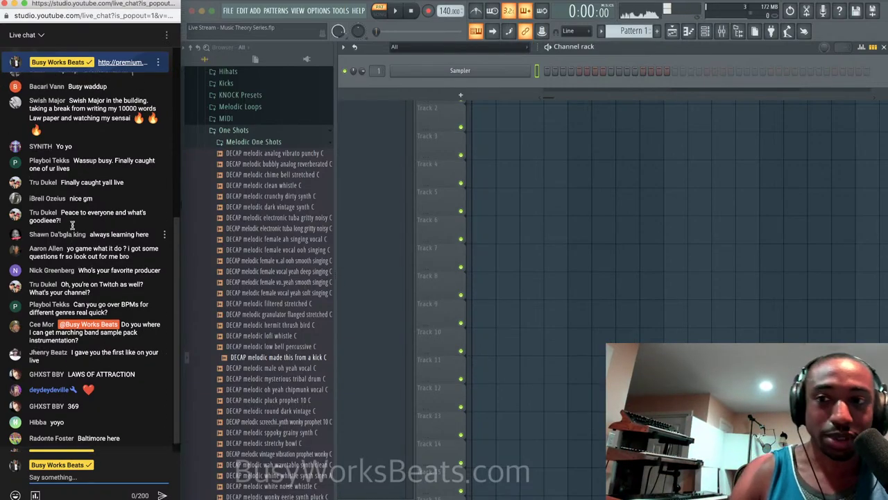
pyautogui.scroll(-3, 112, 194)
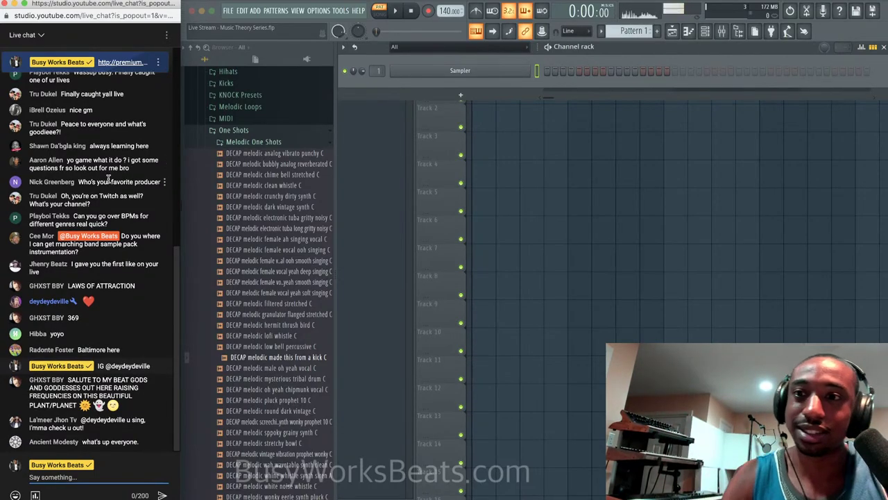
pyautogui.scroll(5, 109, 178)
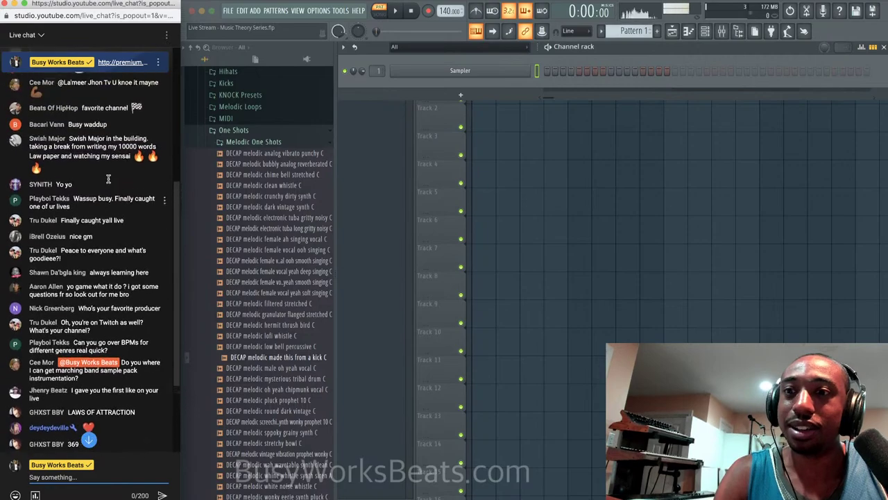
pyautogui.scroll(-3, 109, 178)
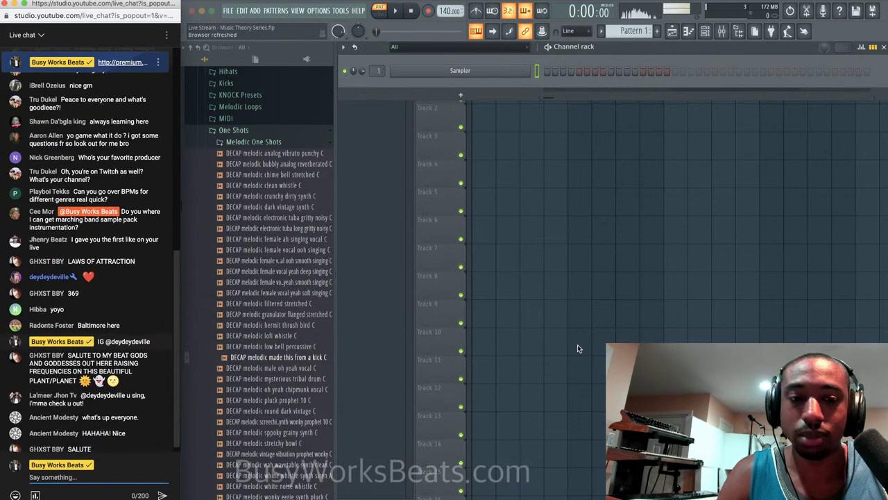
# Restore VLC, play 90s Hip Hop Lead.wav, hide the player, and bring Streamlabs Desktop forward.
pyautogui.click(763, 494)
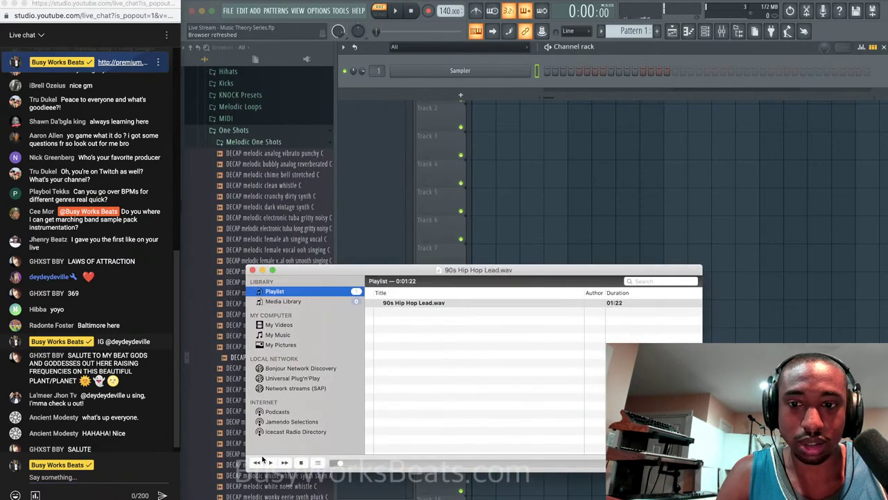
pyautogui.click(271, 463)
pyautogui.click(57, 235)
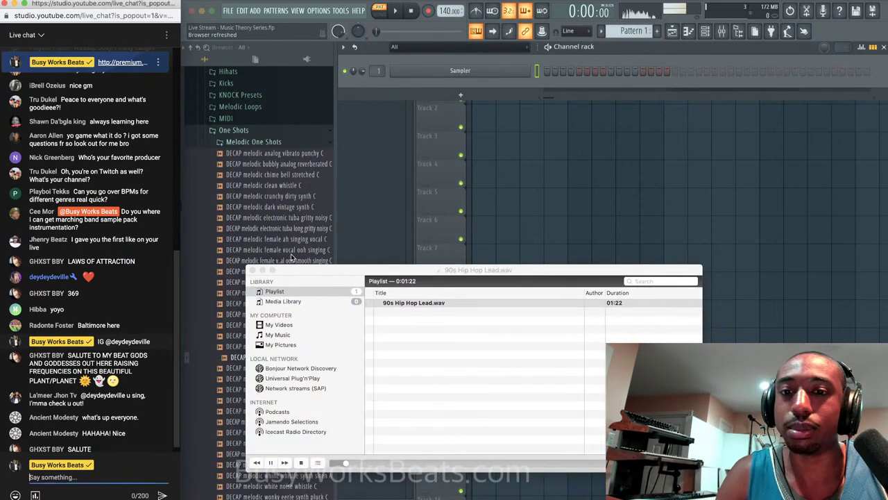
pyautogui.click(261, 271)
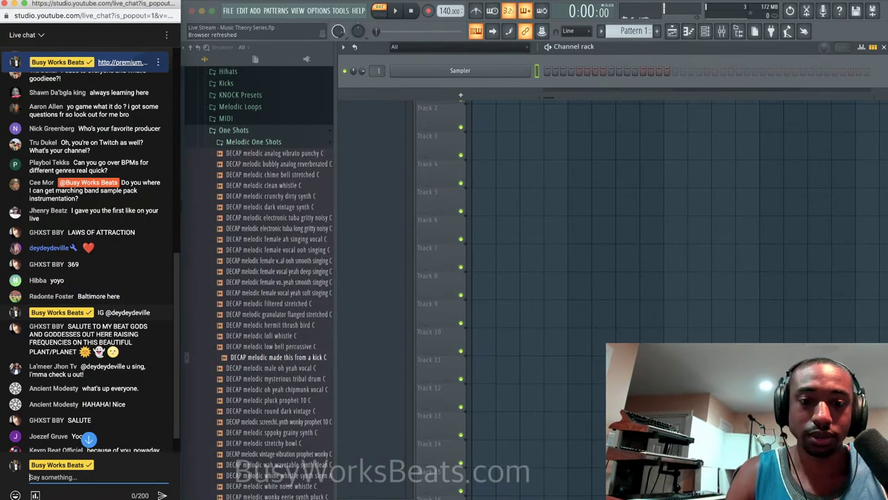
pyautogui.click(546, 499)
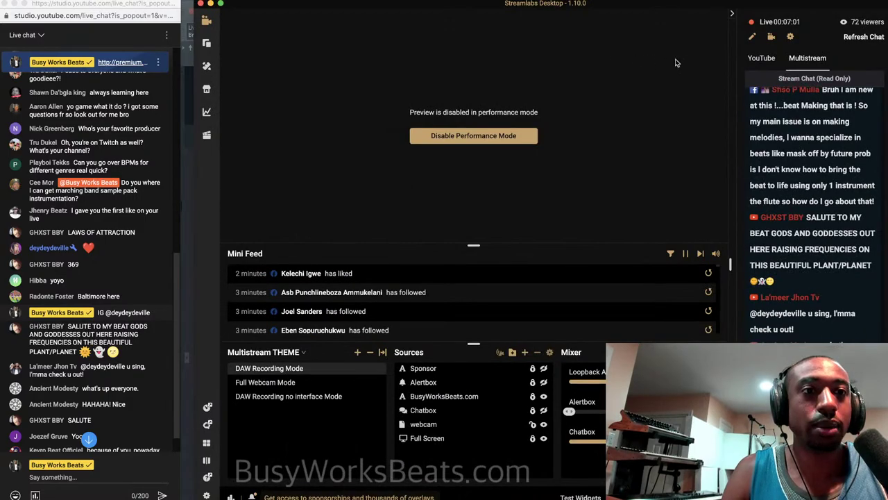
pyautogui.scroll(10, 838, 227)
pyautogui.scroll(5, 839, 226)
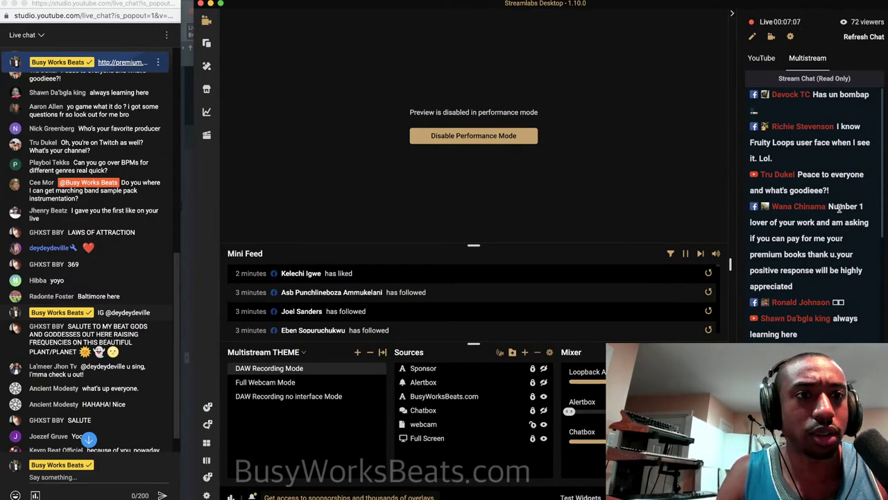
pyautogui.scroll(-3, 840, 208)
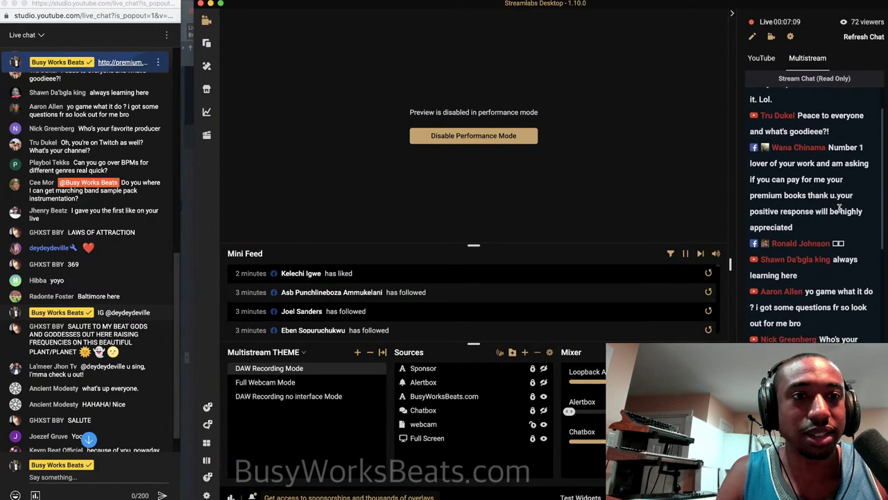
pyautogui.scroll(-3, 839, 209)
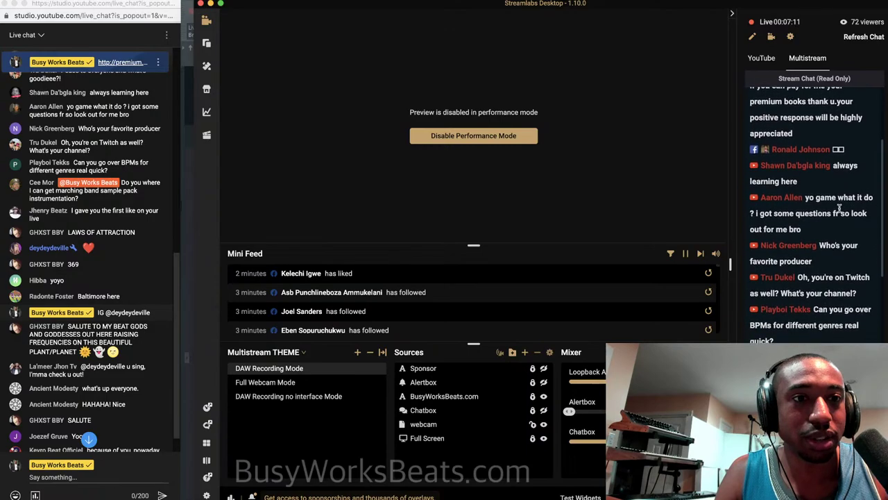
pyautogui.scroll(-6, 840, 209)
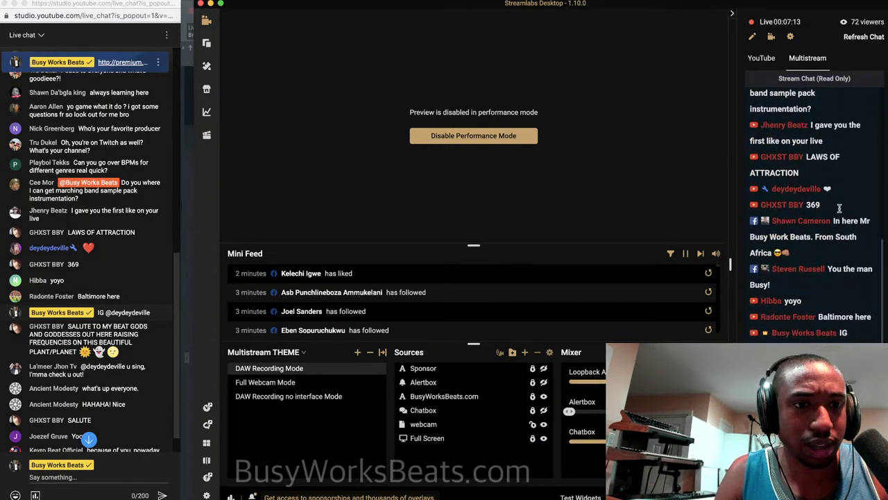
pyautogui.scroll(-3, 839, 208)
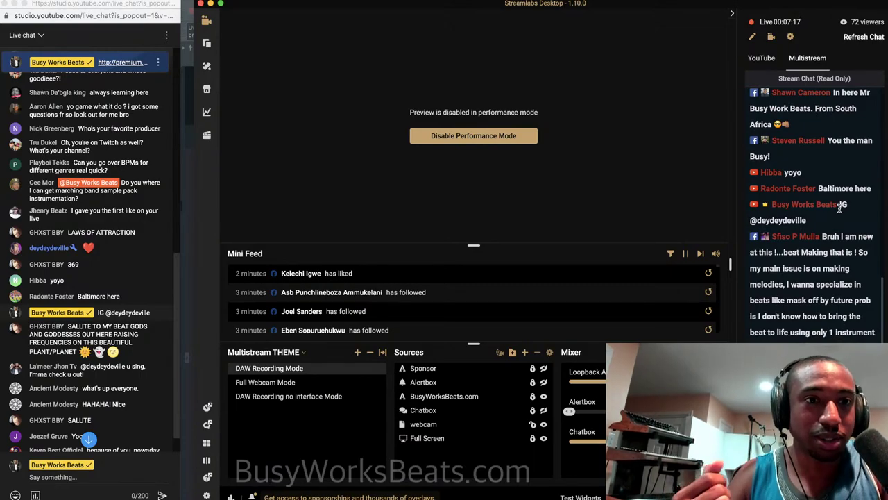
pyautogui.scroll(-2, 840, 208)
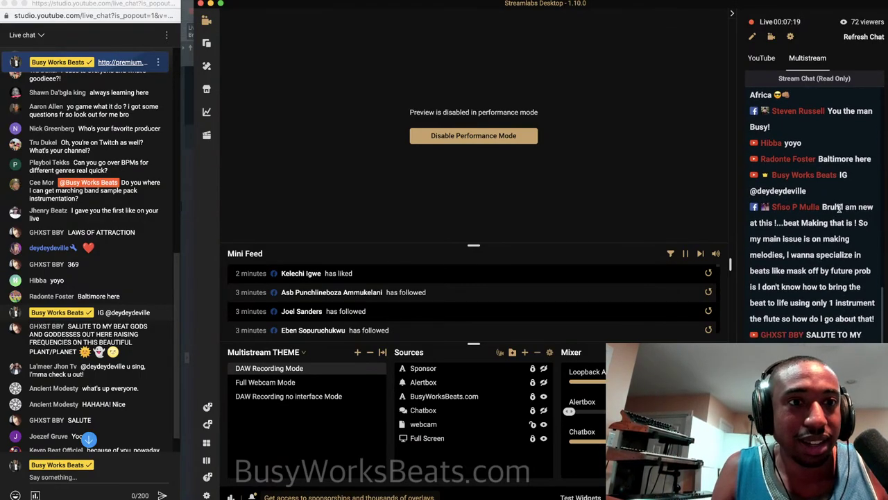
pyautogui.scroll(3, 840, 213)
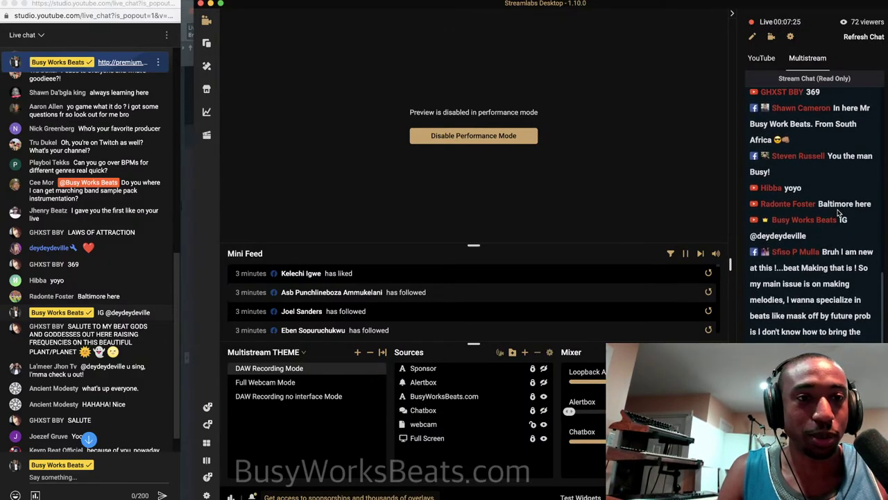
pyautogui.scroll(-2, 839, 213)
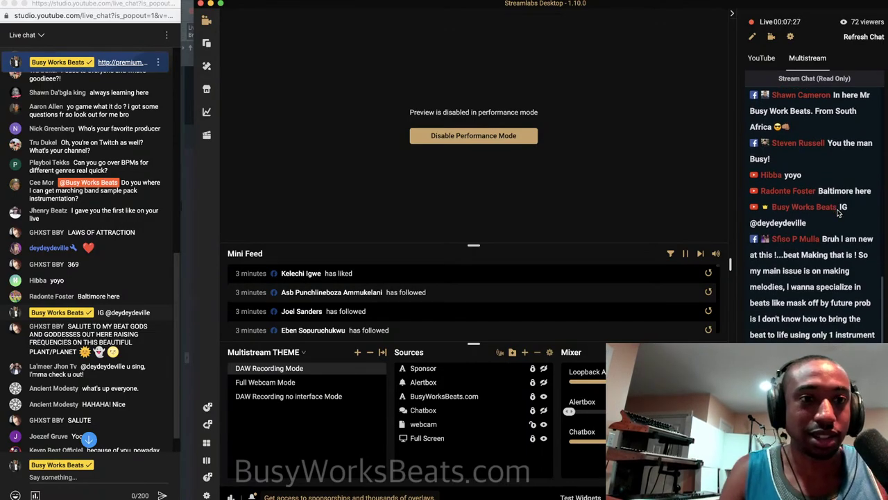
pyautogui.scroll(-3, 838, 213)
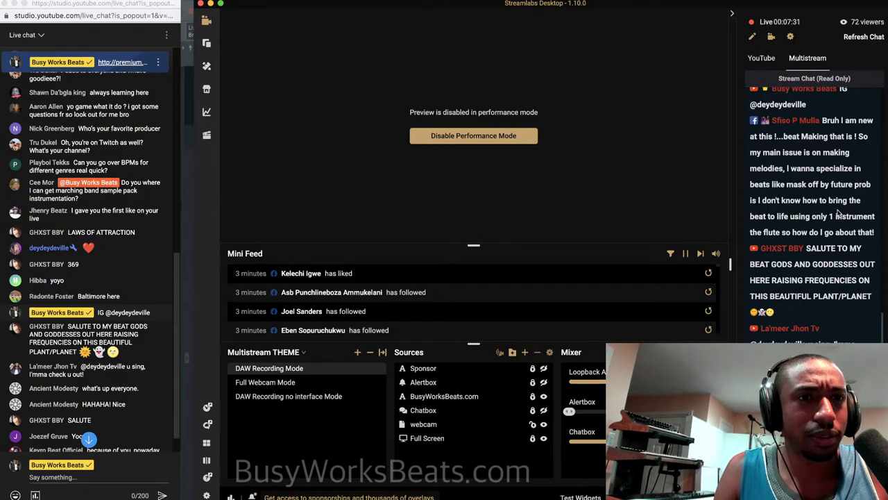
pyautogui.scroll(-6, 838, 213)
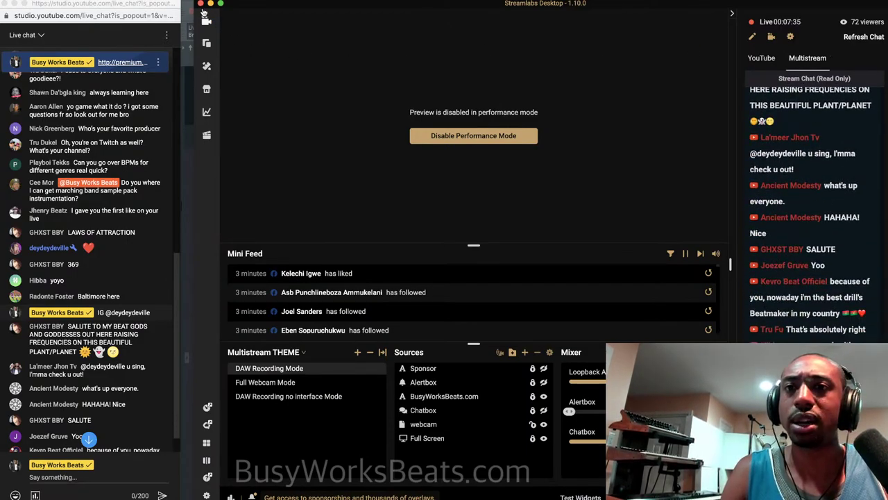
# Minimize Streamlabs to reveal the FL Studio project and scroll through the YouTube live chat.
pyautogui.click(211, 4)
pyautogui.scroll(-3, 56, 285)
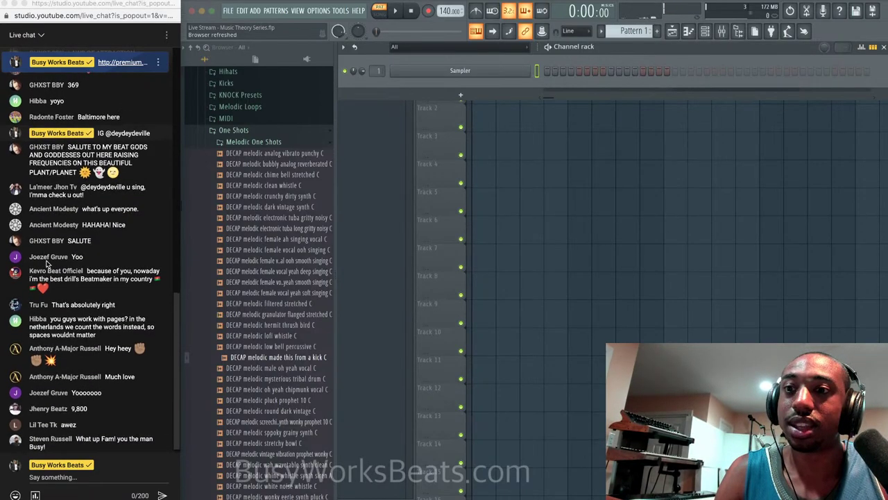
pyautogui.scroll(3, 43, 229)
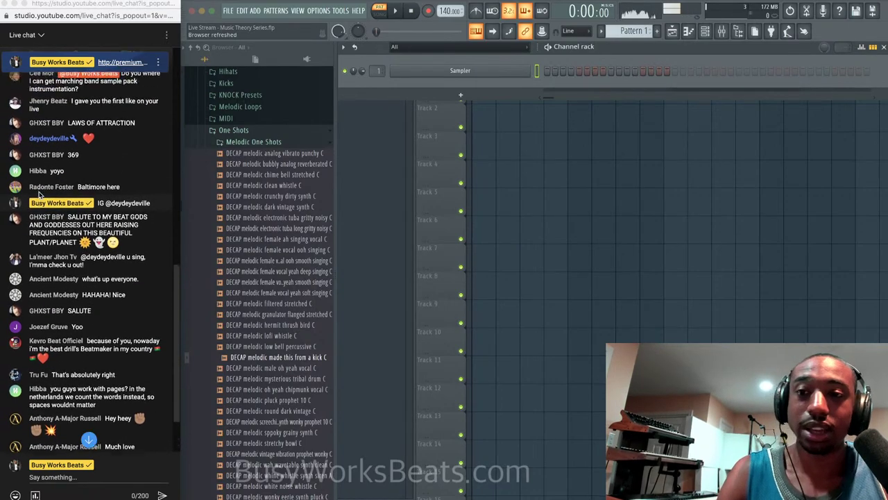
pyautogui.scroll(-3, 39, 194)
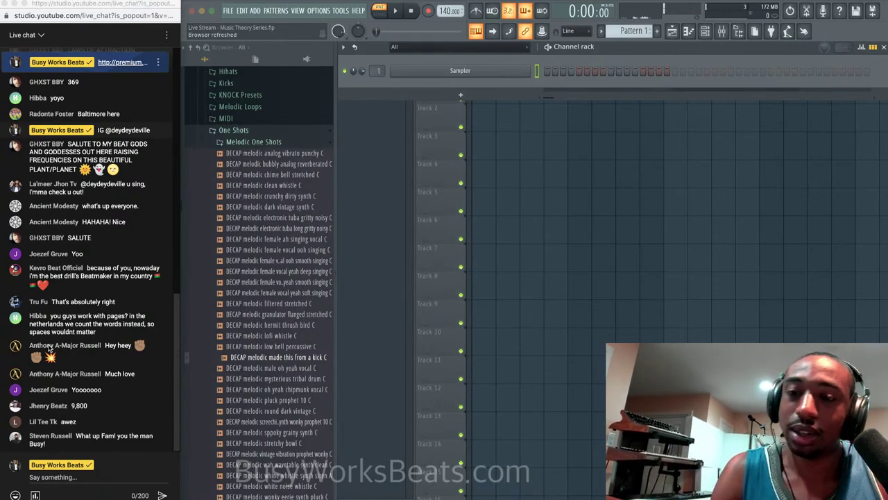
pyautogui.scroll(3, 50, 347)
pyautogui.scroll(3, 50, 346)
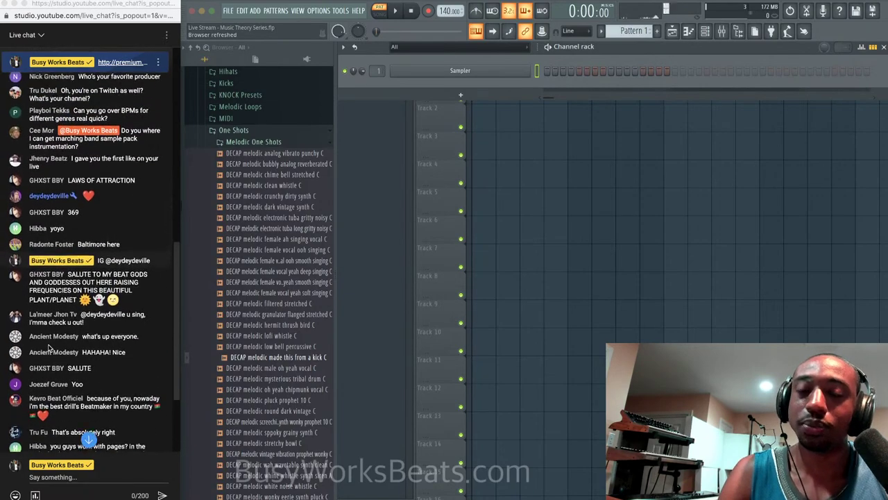
pyautogui.scroll(5, 50, 349)
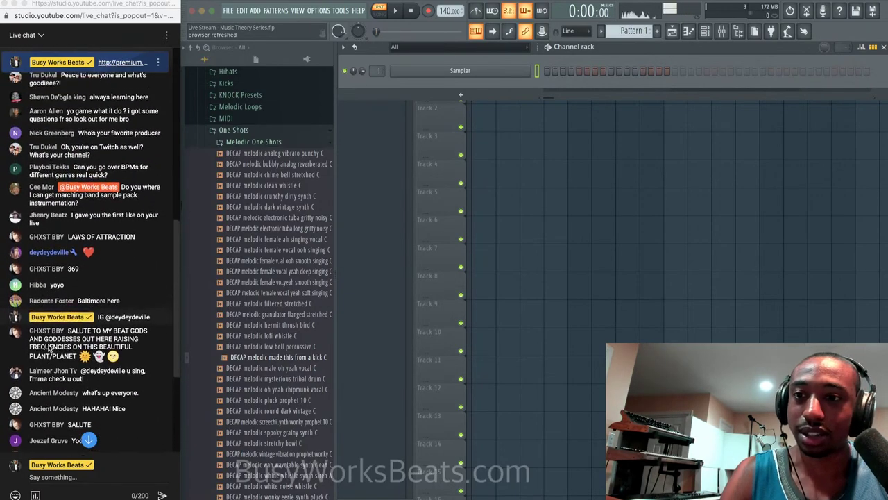
pyautogui.scroll(1, 48, 348)
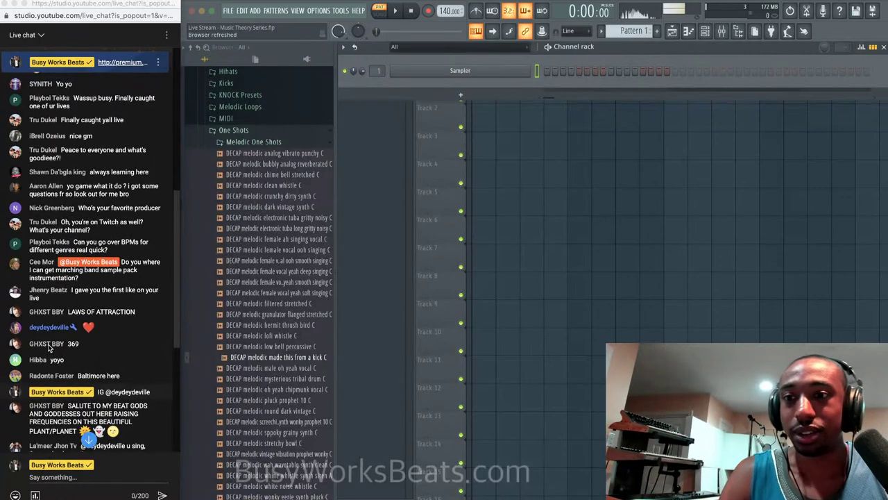
pyautogui.scroll(2, 40, 254)
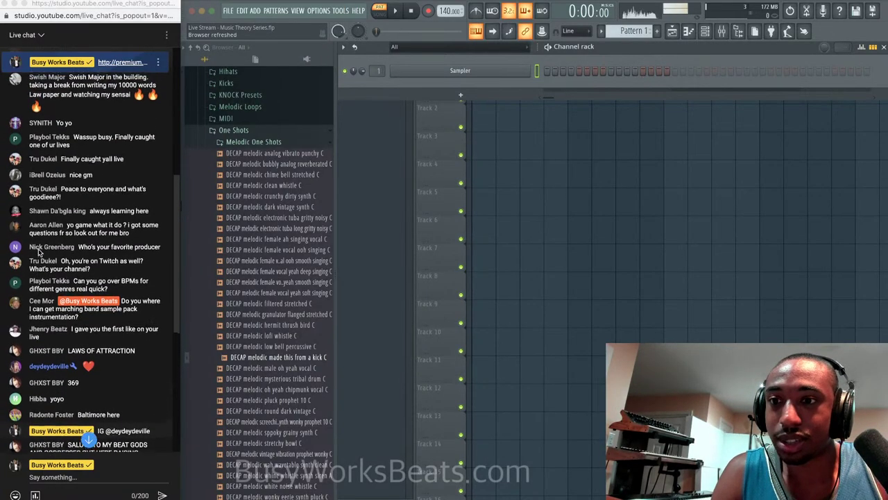
pyautogui.scroll(-4, 40, 253)
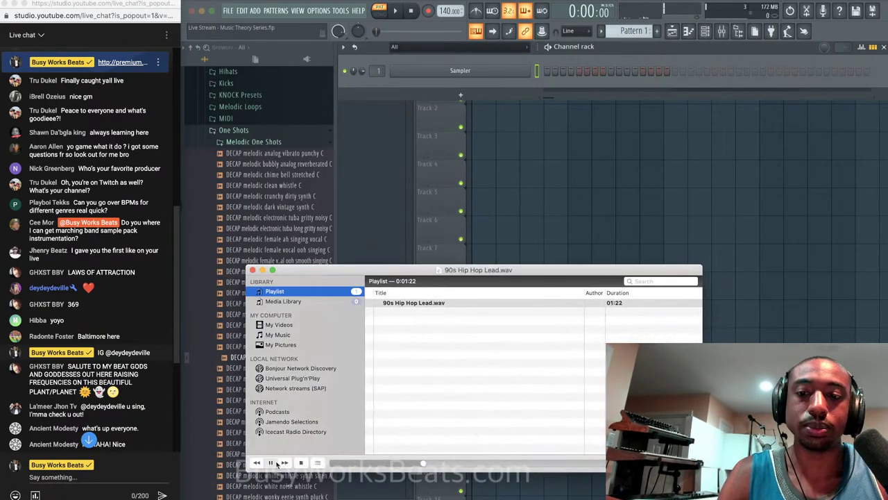
# Shift focus from the VLC playlist to FL Studio, then bring up Chrome's window list from the Dock.
pyautogui.scroll(-10, 84, 404)
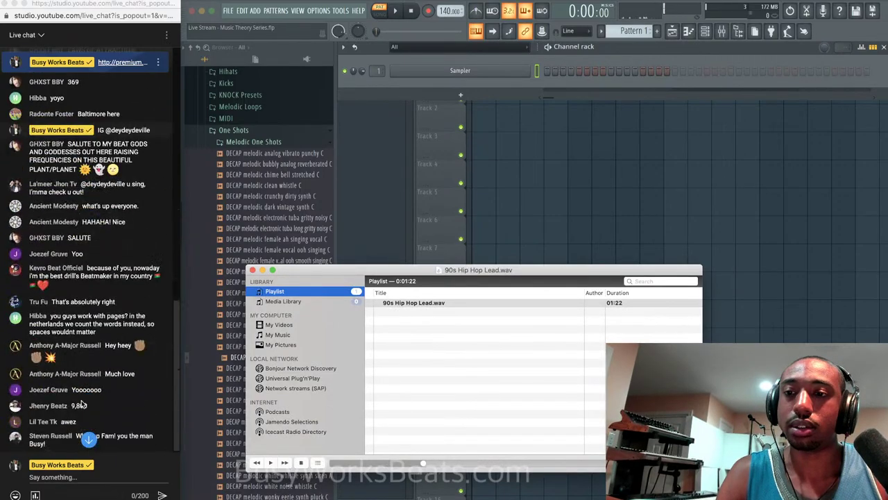
pyautogui.click(91, 497)
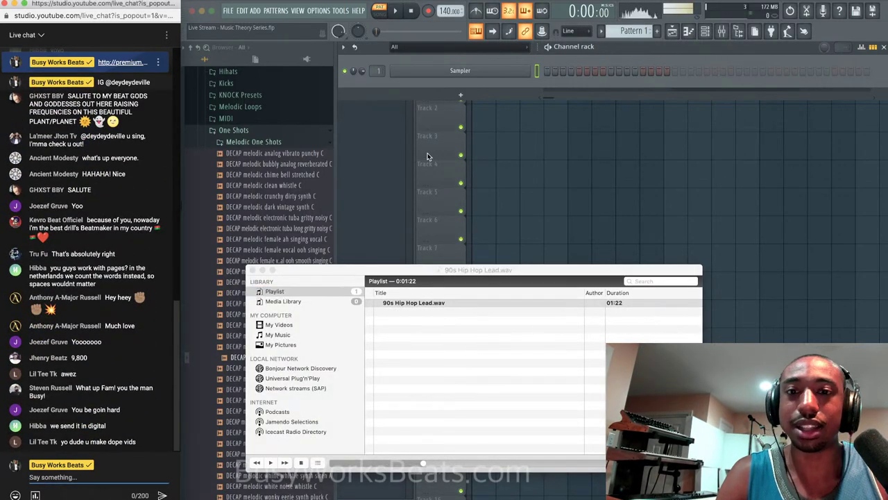
pyautogui.click(474, 99)
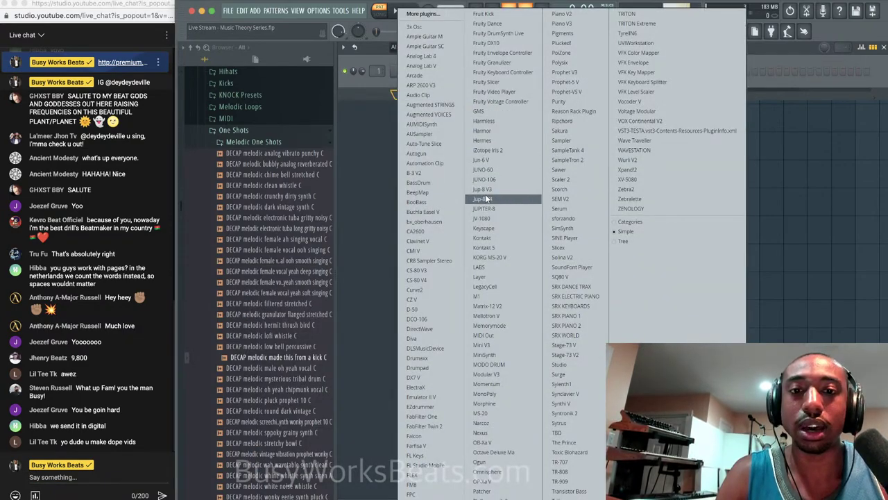
pyautogui.rightClick(91, 498)
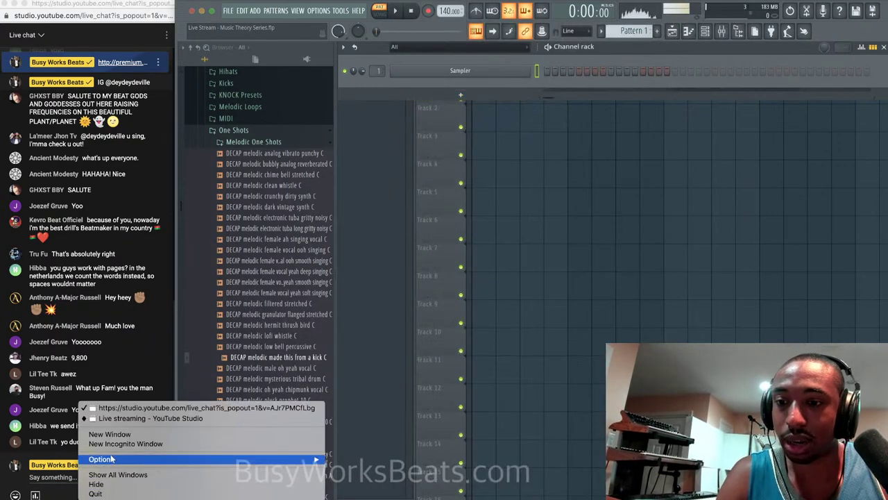
# Bring YouTube Studio forward and search Google in a new tab for 'soundiron marching band'.
pyautogui.click(126, 418)
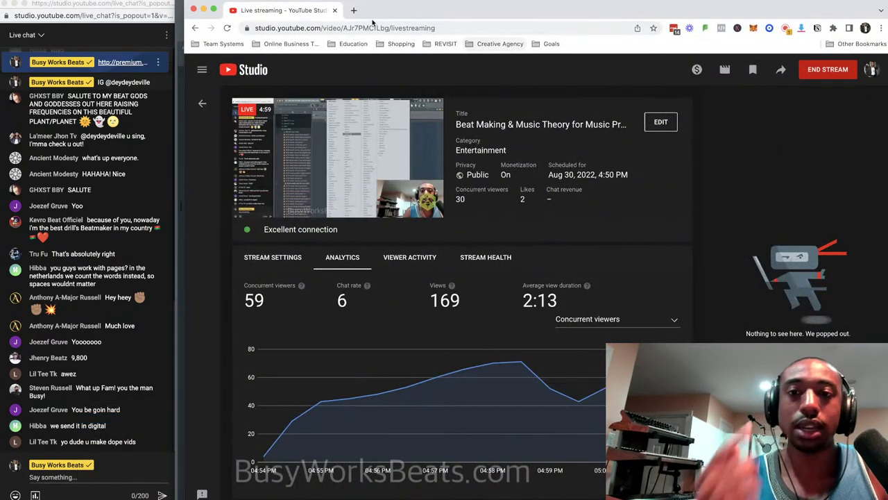
pyautogui.click(353, 10)
pyautogui.write('soundiron ')
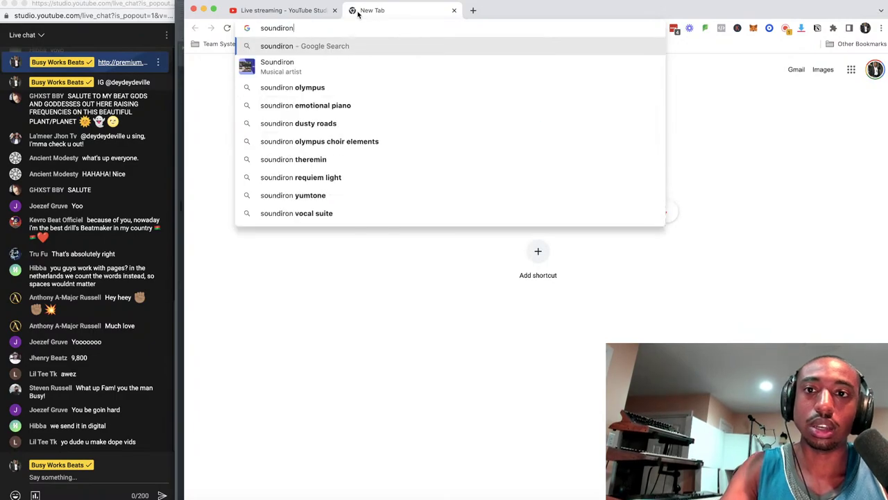
pyautogui.write('mar')
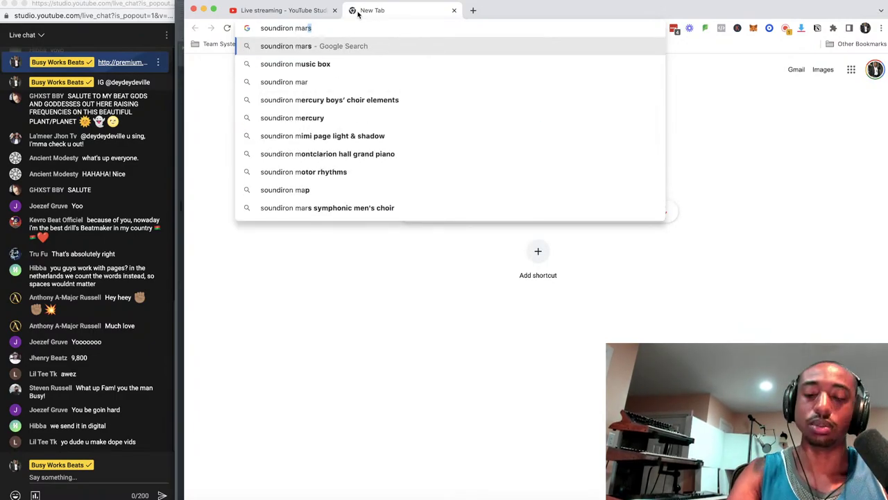
pyautogui.write('ching band')
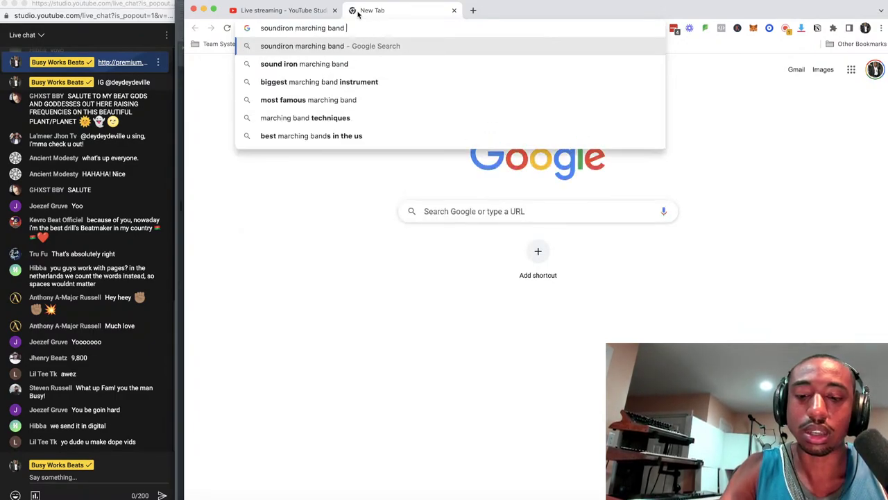
pyautogui.press('Return')
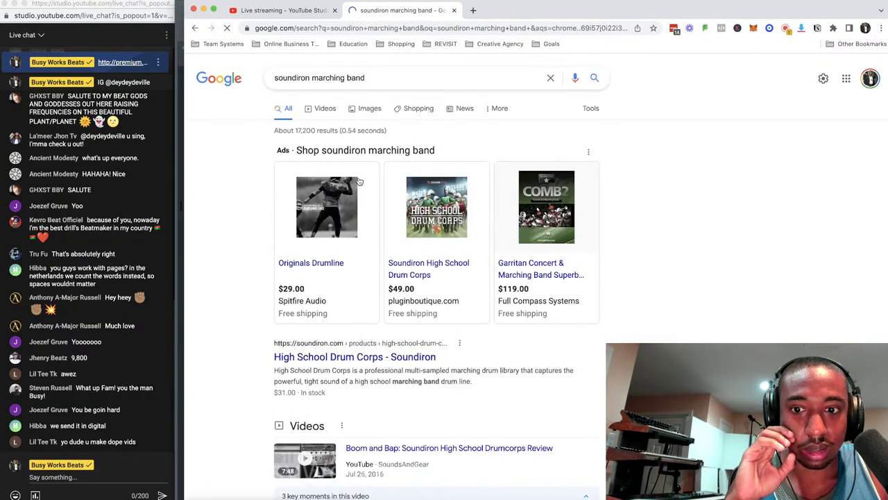
# Browse the results and open Soundiron's High School Drum Corps product page.
pyautogui.scroll(-4, 361, 146)
pyautogui.scroll(-2, 375, 229)
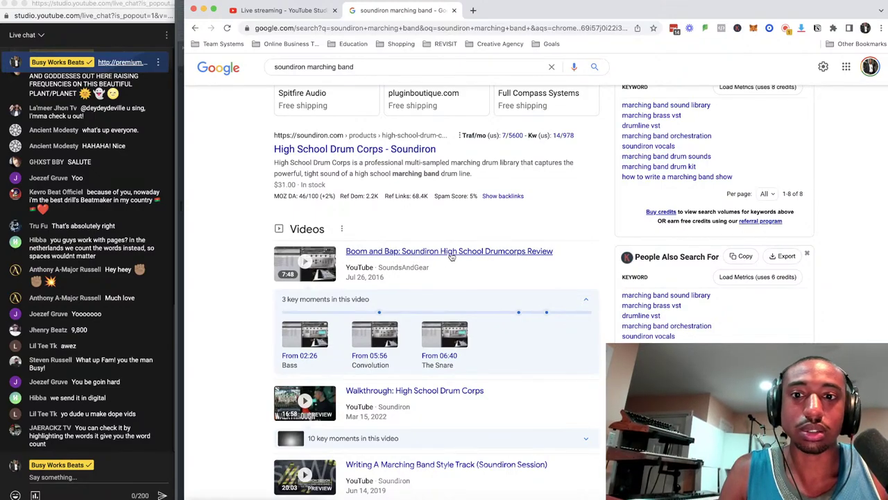
pyautogui.scroll(3, 450, 256)
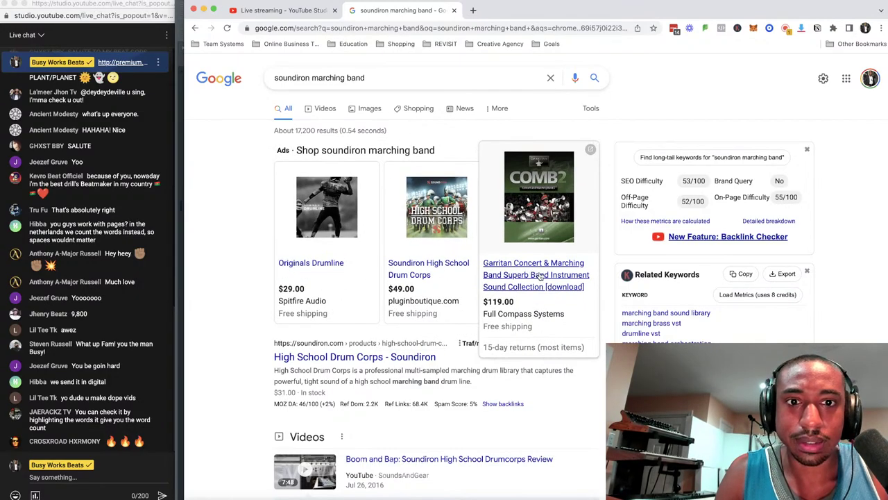
pyautogui.scroll(-2, 548, 305)
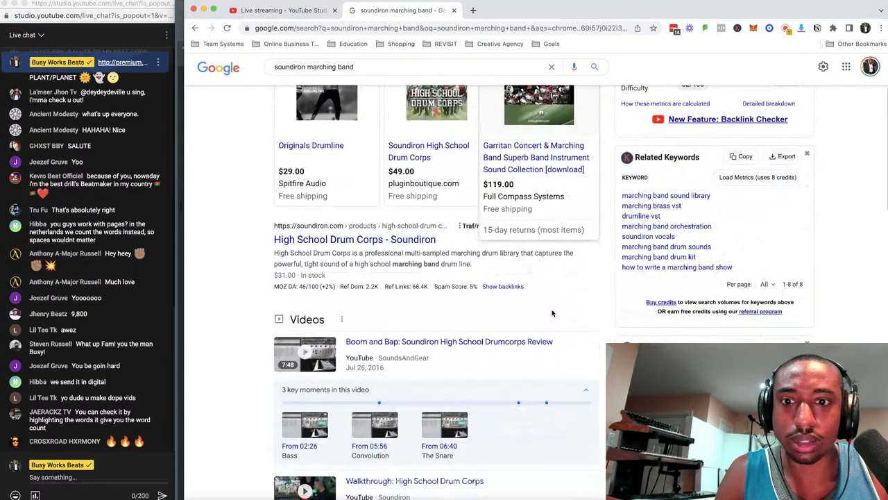
pyautogui.click(380, 239)
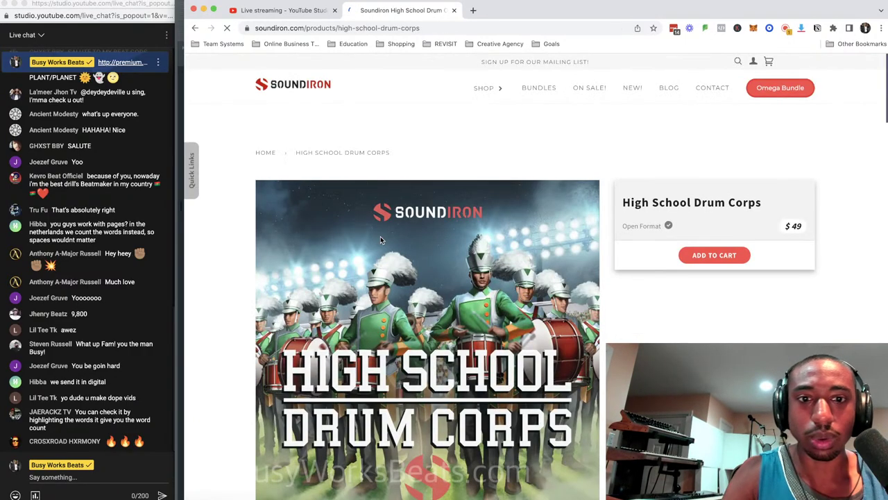
# Scroll through the $49 High School Drum Corps page, then close its tab.
pyautogui.scroll(-1, 677, 227)
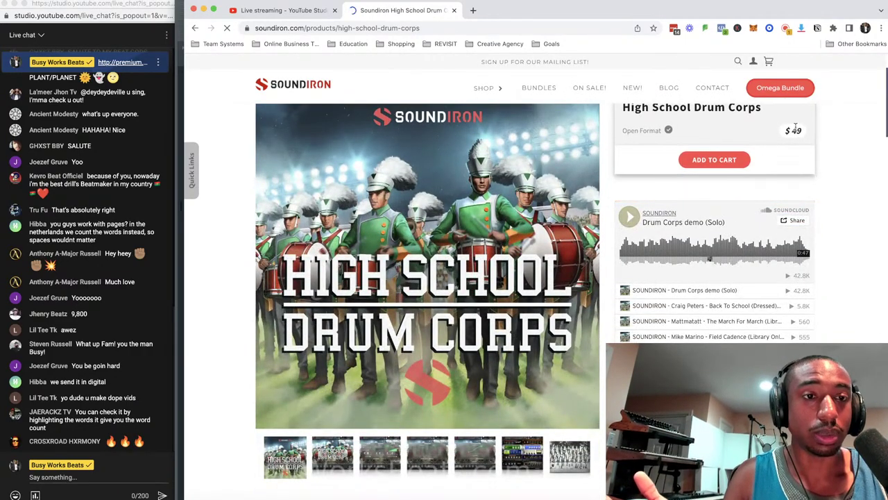
pyautogui.scroll(-1, 828, 191)
pyautogui.scroll(-1, 827, 190)
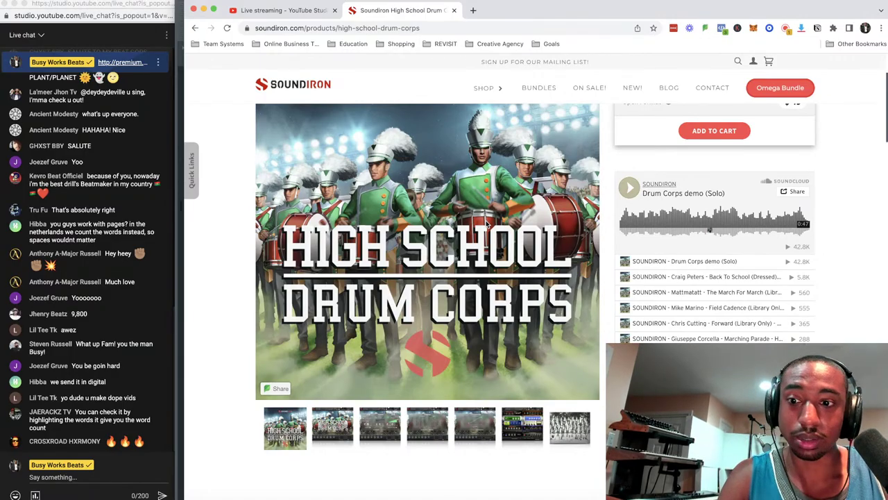
pyautogui.scroll(-6, 486, 224)
pyautogui.scroll(5, 486, 224)
pyautogui.scroll(-7, 486, 224)
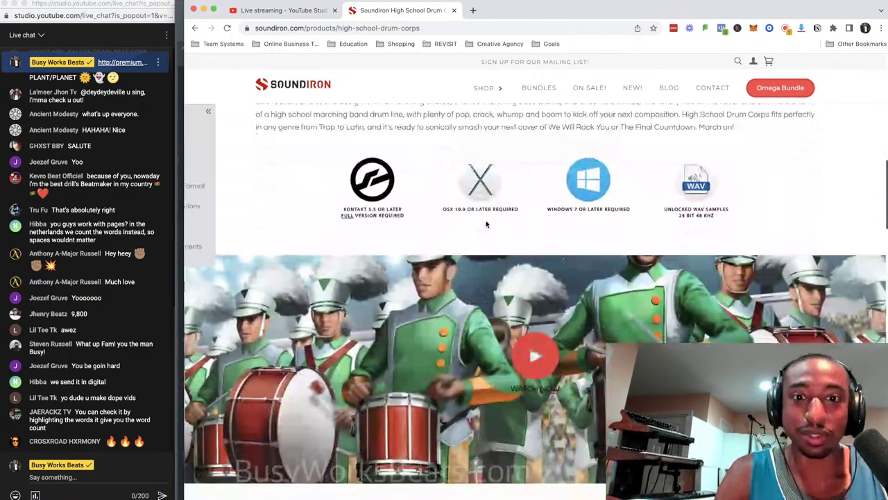
pyautogui.scroll(-5, 486, 224)
pyautogui.scroll(10, 487, 224)
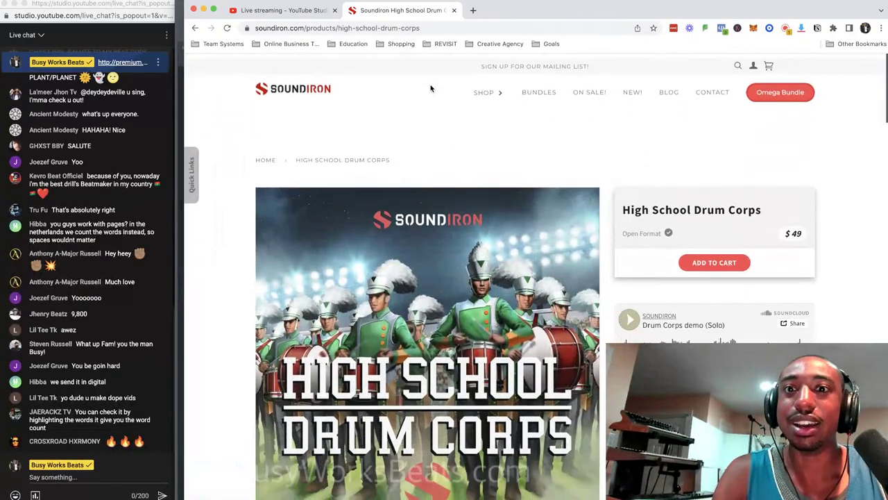
pyautogui.click(455, 11)
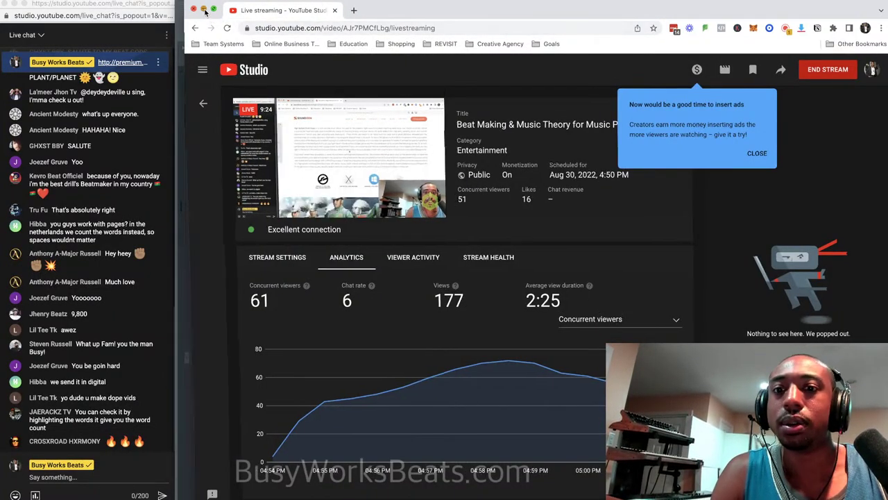
# Minimize the YouTube Studio dashboard and bring the FL Studio project back to the front.
pyautogui.click(203, 9)
pyautogui.click(562, 63)
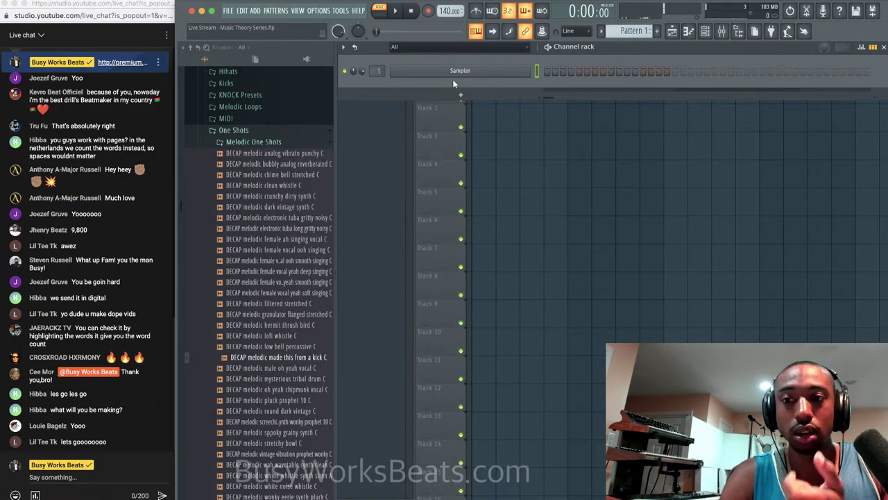
# Enable the metronome and show the Mixer with Insert 20's Pro-Q 3 and RVox Stereo.
pyautogui.rightClick(576, 141)
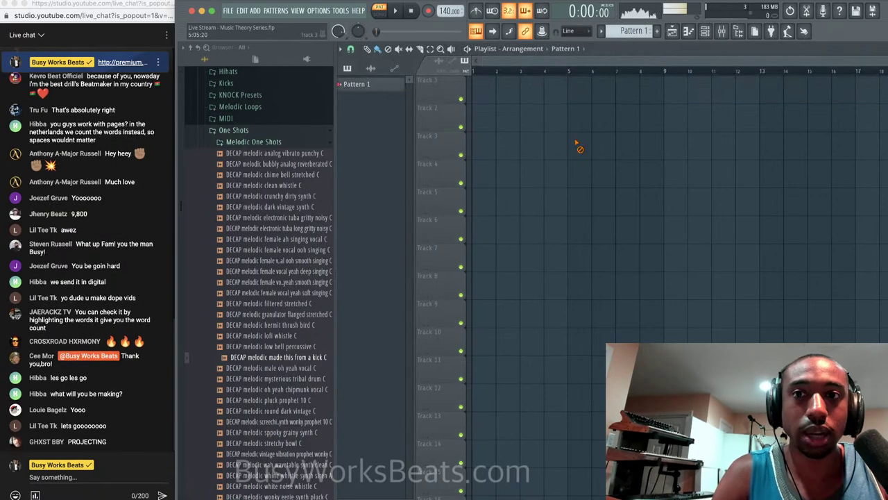
pyautogui.click(476, 11)
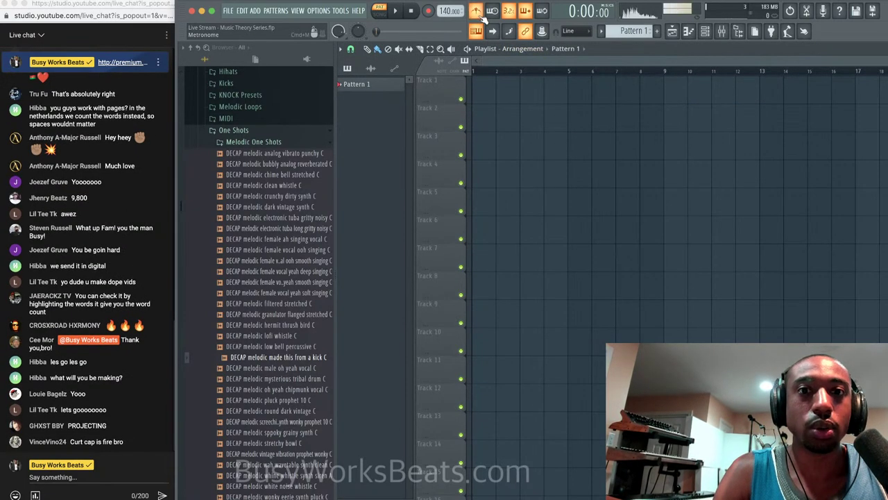
pyautogui.click(721, 31)
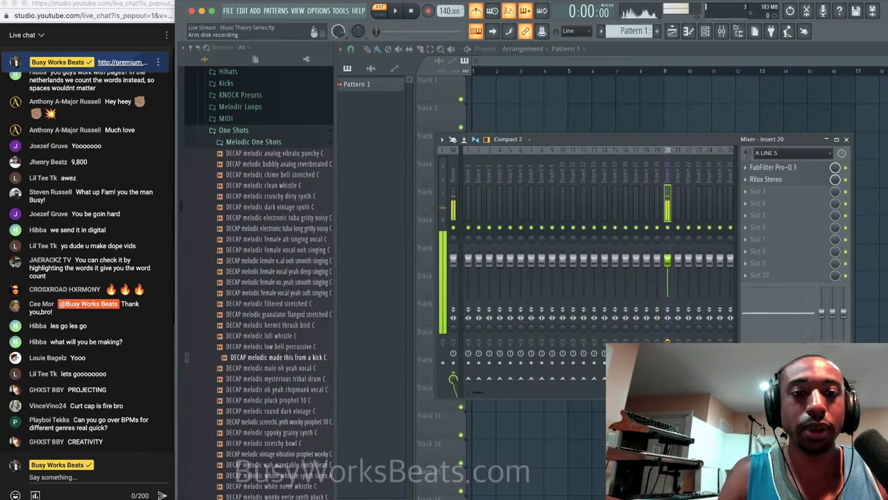
pyautogui.click(397, 10)
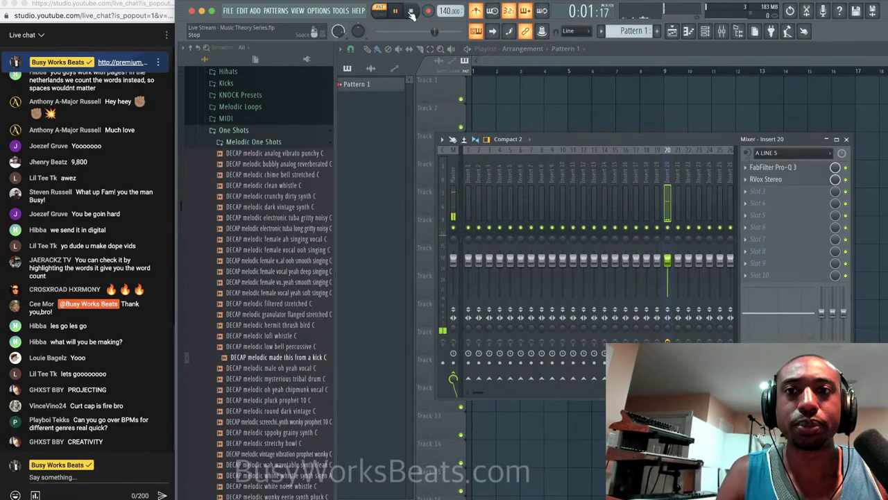
pyautogui.click(411, 11)
pyautogui.click(772, 202)
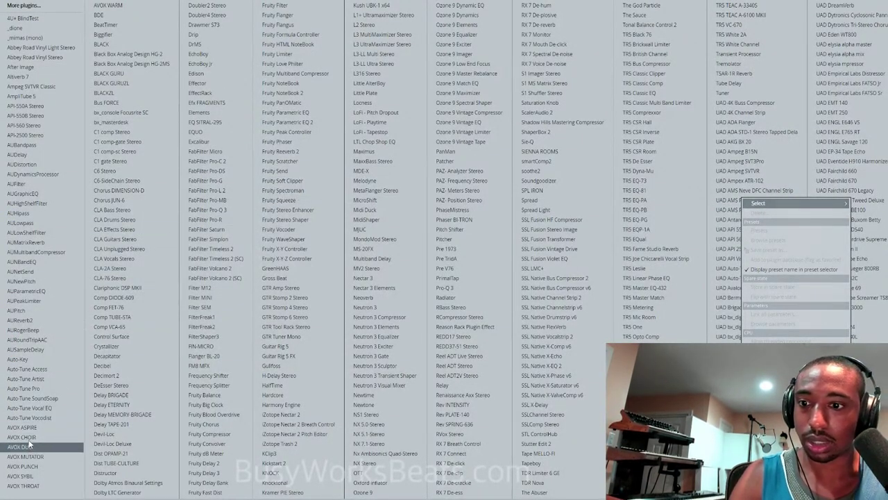
pyautogui.press('Escape')
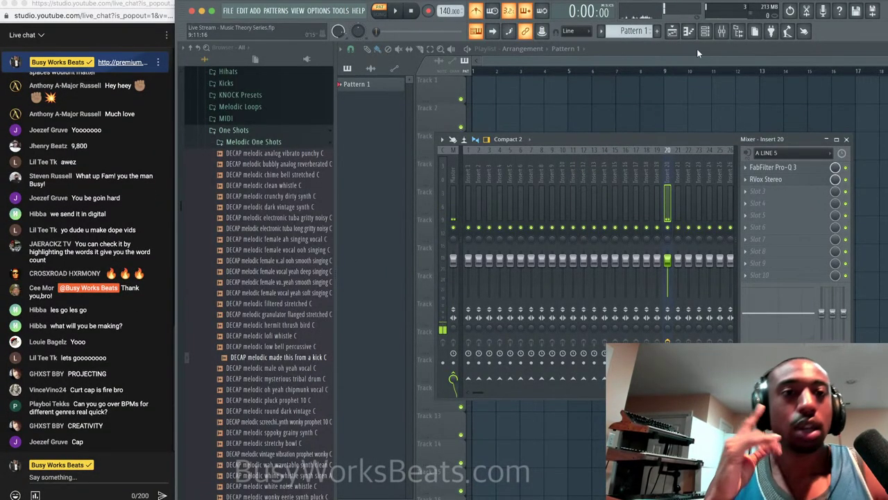
# Replace the Sampler channel in the Channel rack with Scaler 2 and reposition its window.
pyautogui.click(705, 31)
pyautogui.rightClick(474, 72)
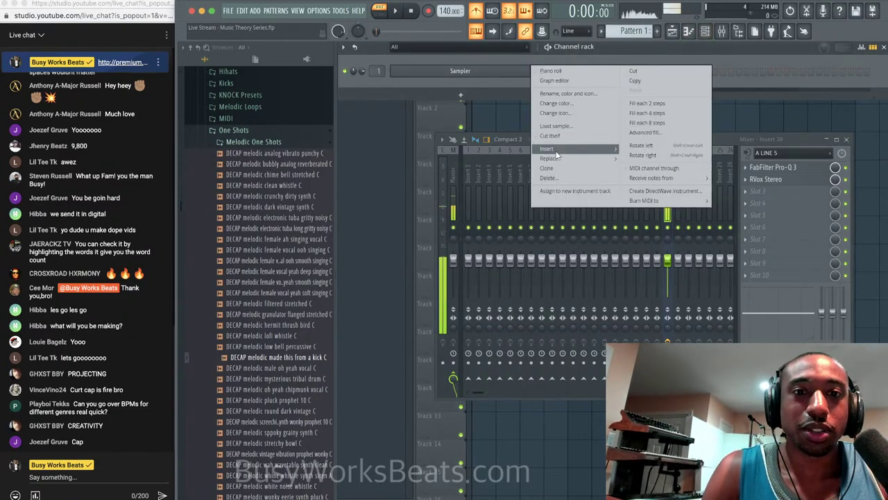
pyautogui.moveTo(566, 159)
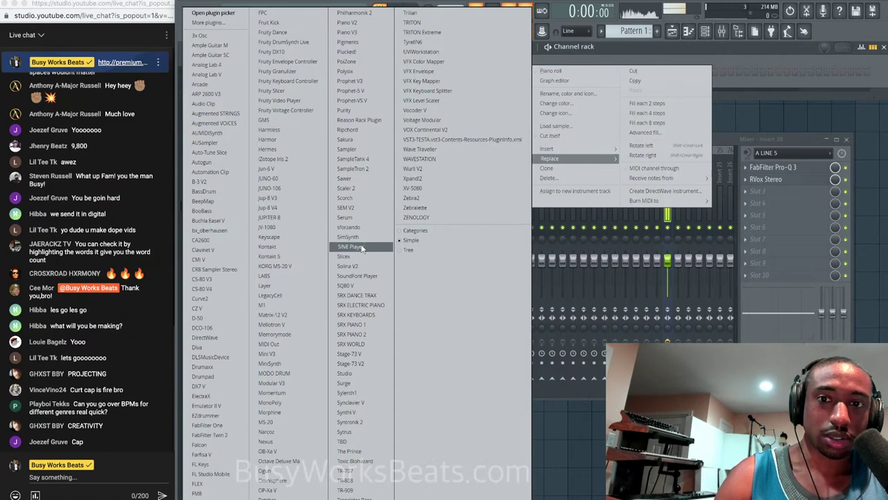
pyautogui.click(351, 188)
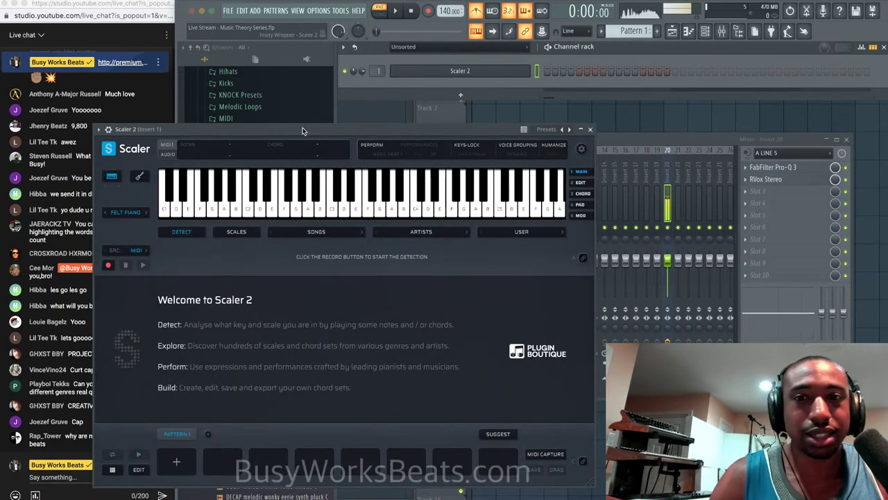
pyautogui.moveTo(302, 131); pyautogui.dragTo(410, 84)
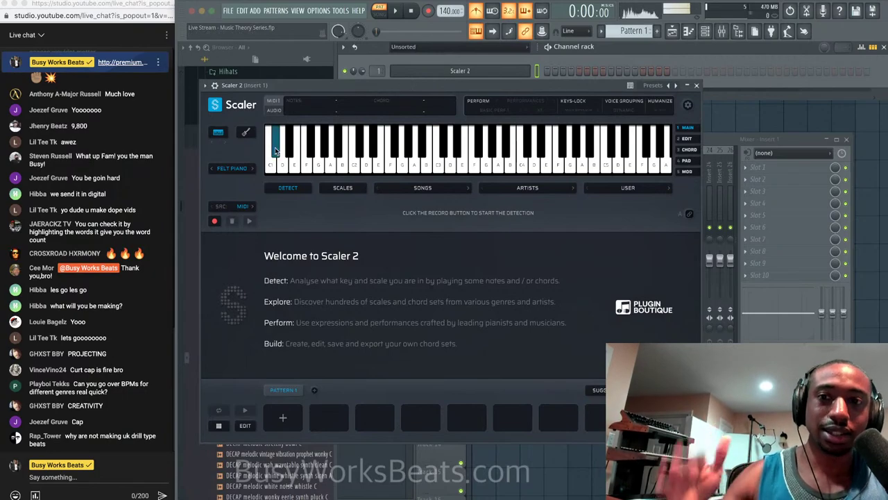
# Switch Scaler 2 to Grand Piano, detect the played notes as C minor, then close it.
pyautogui.click(252, 169)
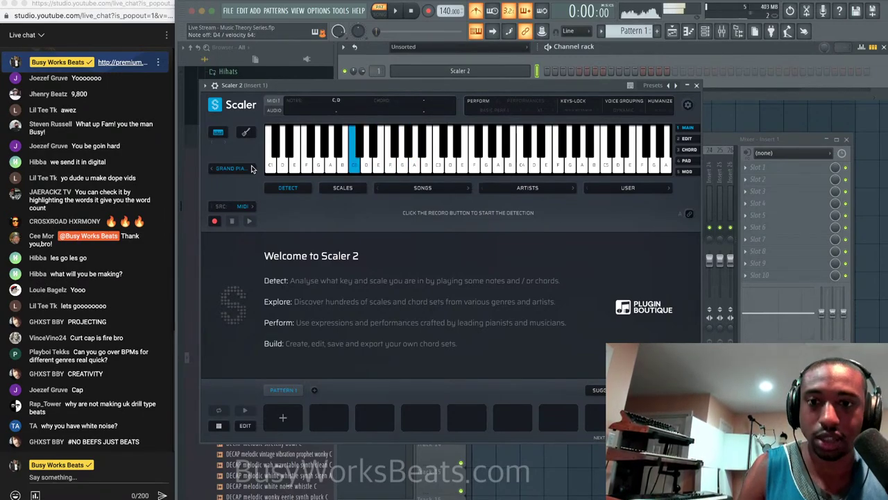
pyautogui.click(216, 221)
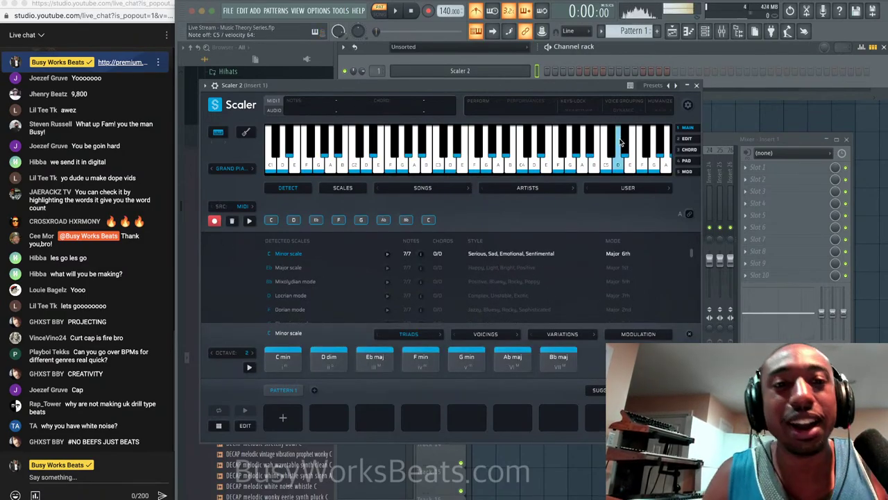
pyautogui.click(697, 84)
# Load Auto-Tune Pro into Insert 20's third slot and toggle its low-latency processing.
pyautogui.click(669, 184)
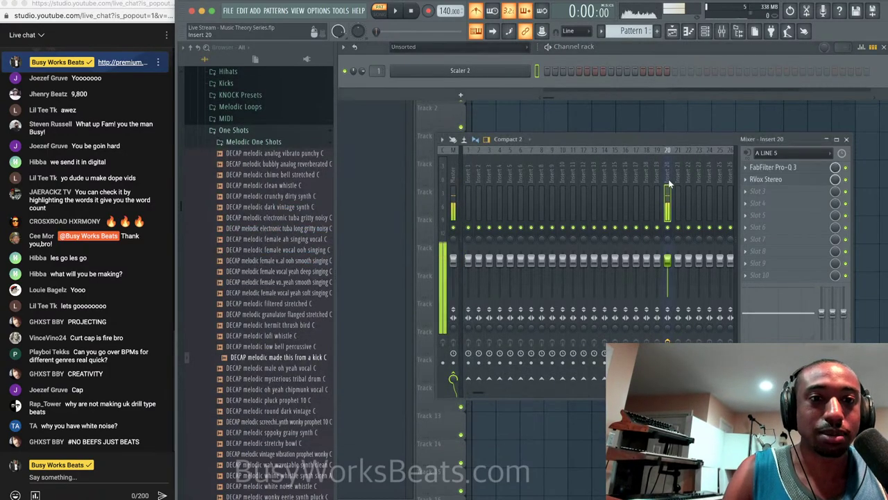
pyautogui.click(778, 191)
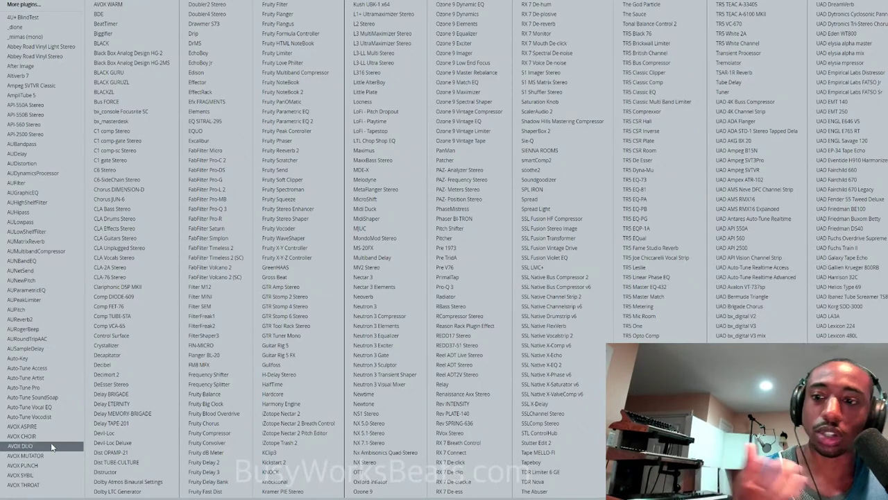
pyautogui.click(54, 389)
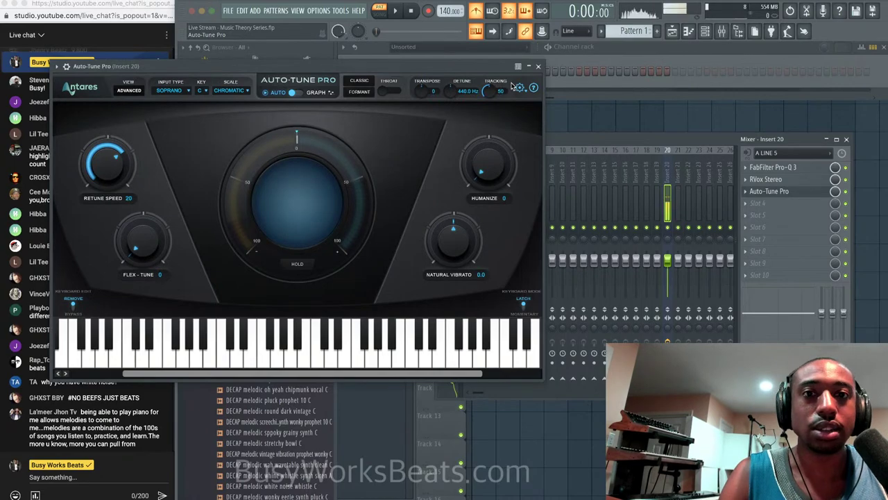
pyautogui.click(520, 86)
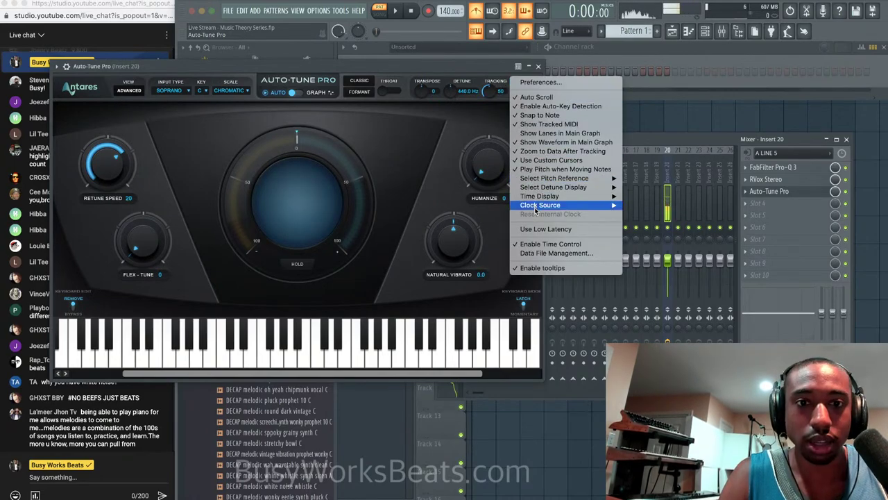
pyautogui.click(547, 229)
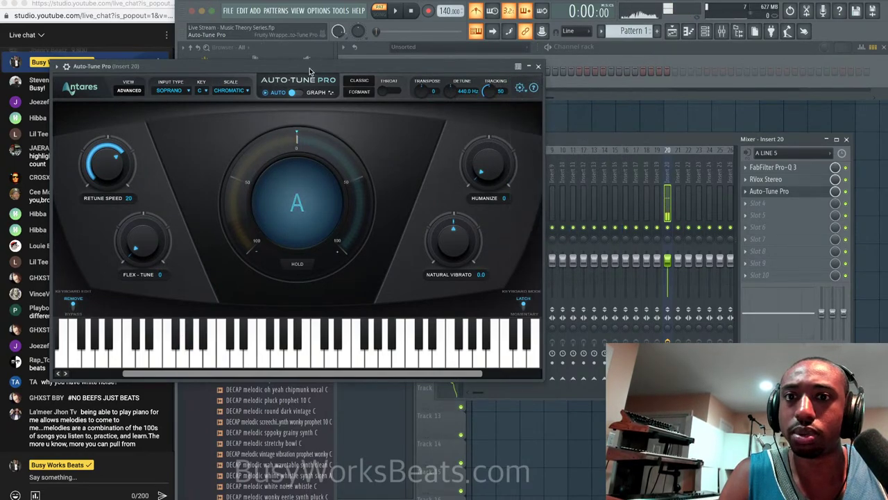
pyautogui.moveTo(311, 72); pyautogui.dragTo(459, 74)
# Set Auto-Tune's scale to Minor, Retune Speed to 0 and Flex-Tune to 23.
pyautogui.click(385, 93)
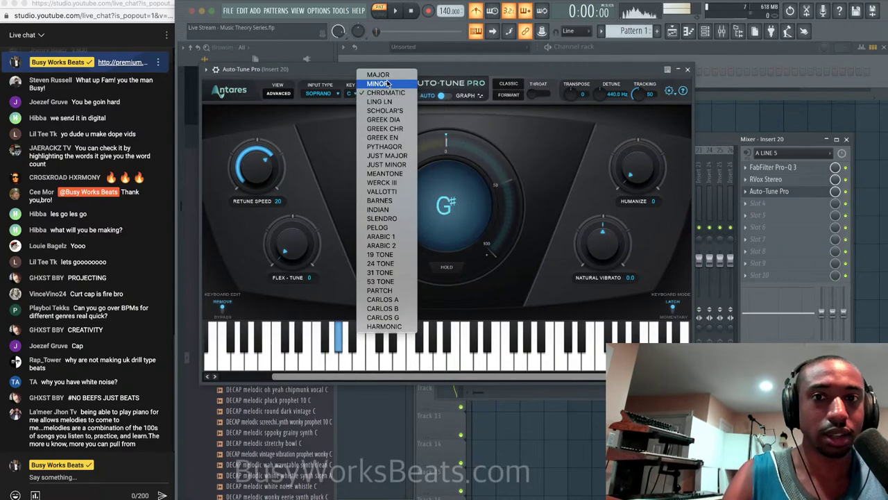
pyautogui.click(387, 84)
pyautogui.moveTo(258, 174); pyautogui.dragTo(267, 191)
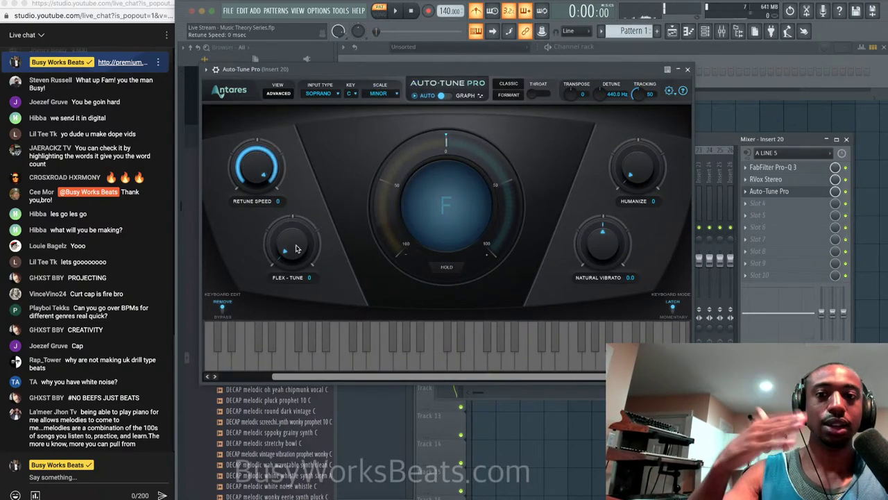
pyautogui.moveTo(295, 248); pyautogui.dragTo(296, 233)
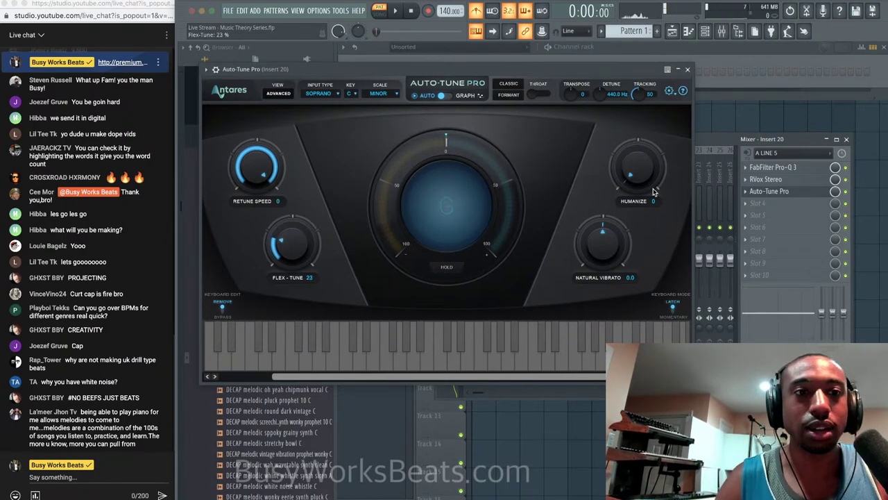
pyautogui.click(687, 70)
# Move Auto-Tune Pro to the first effect slot and set its input type to Alto/Tenor.
pyautogui.moveTo(788, 192); pyautogui.dragTo(789, 170)
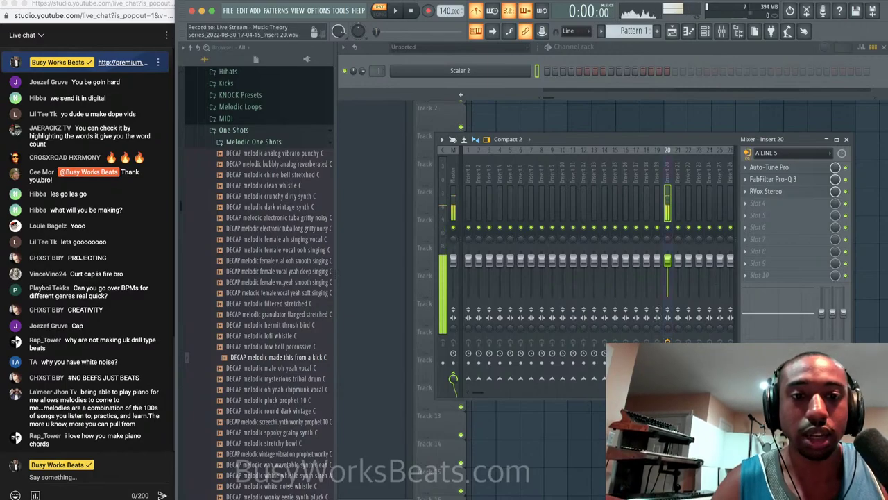
pyautogui.click(804, 169)
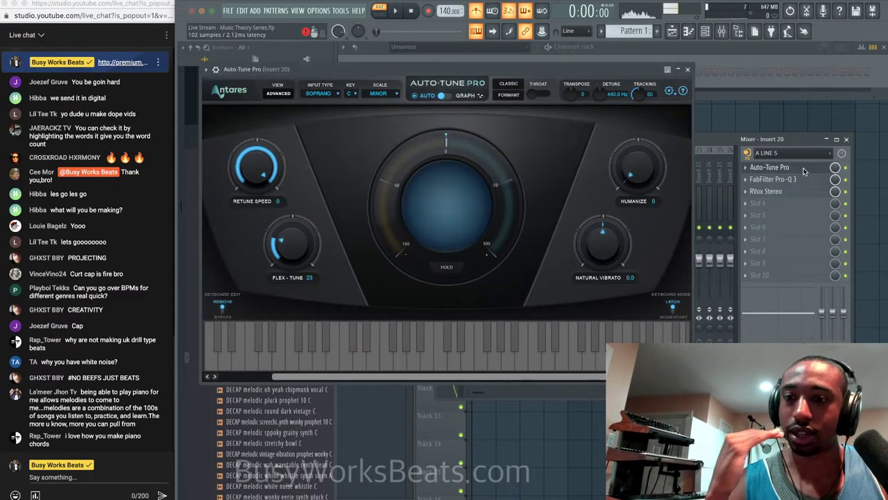
pyautogui.click(319, 93)
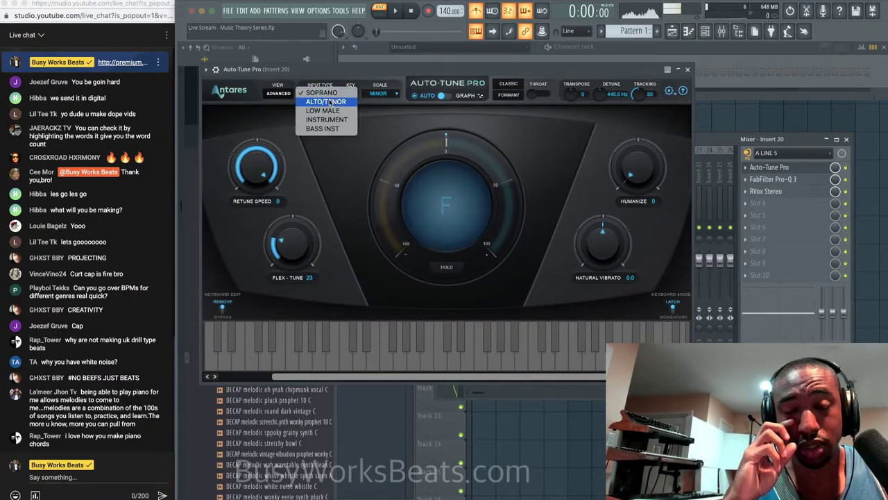
pyautogui.click(331, 102)
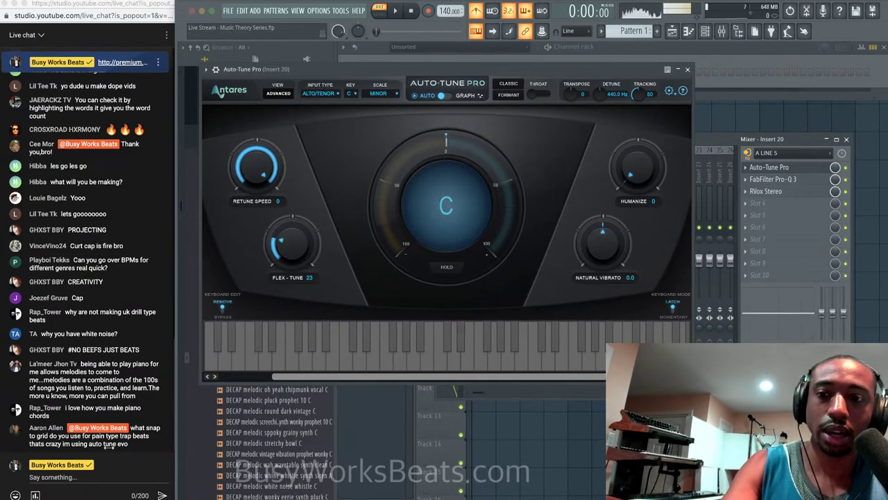
pyautogui.click(95, 479)
pyautogui.write('I')
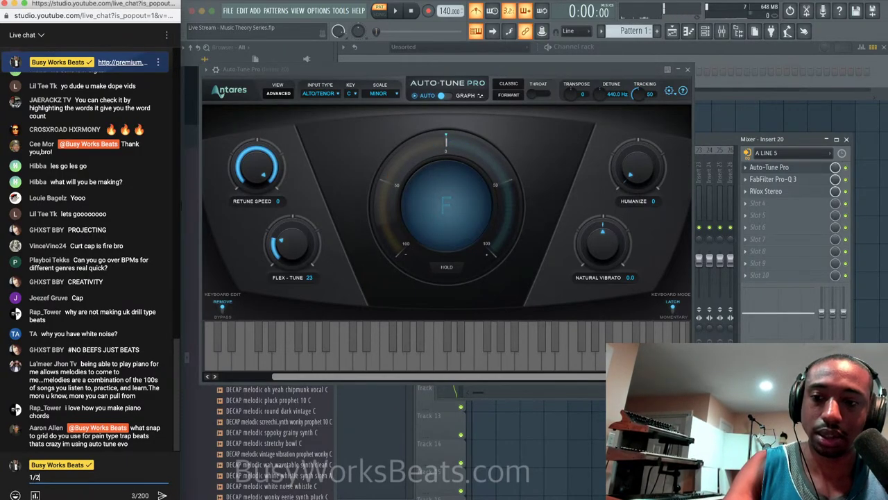
pyautogui.write('/2 Beat')
pyautogui.press('Return')
pyautogui.write('Pl')
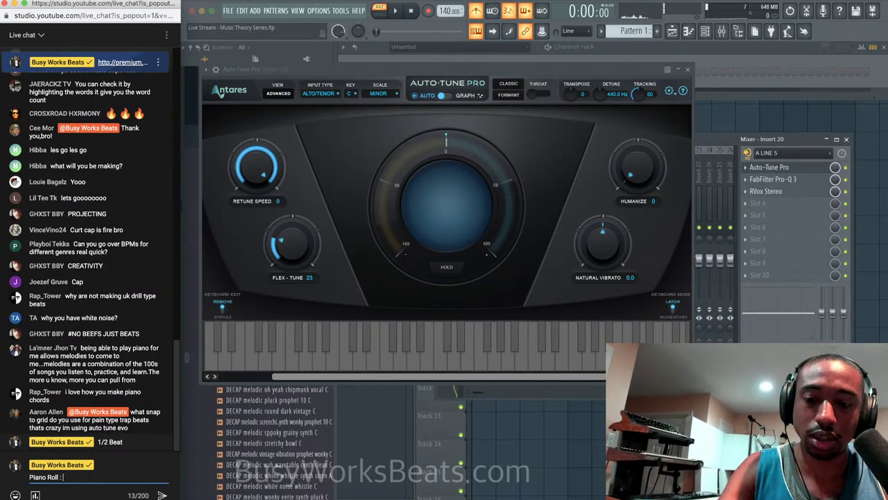
pyautogui.write('ano Roll : 1/2 Beat')
pyautogui.press('BackSpace')
pyautogui.press('Return')
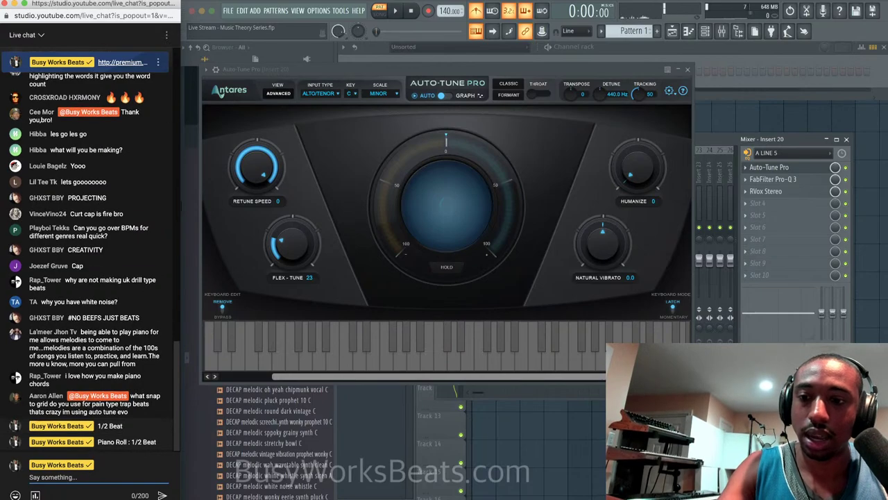
pyautogui.write('Playlist ')
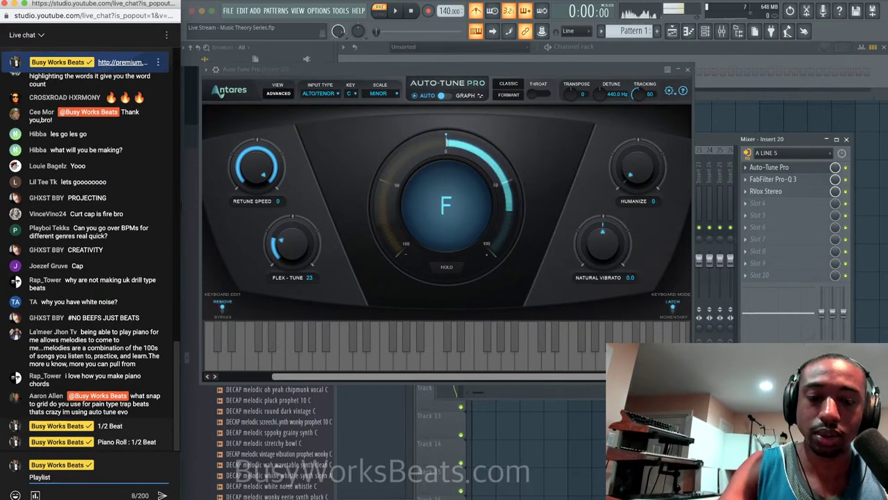
pyautogui.write(':')
pyautogui.write(': Bar')
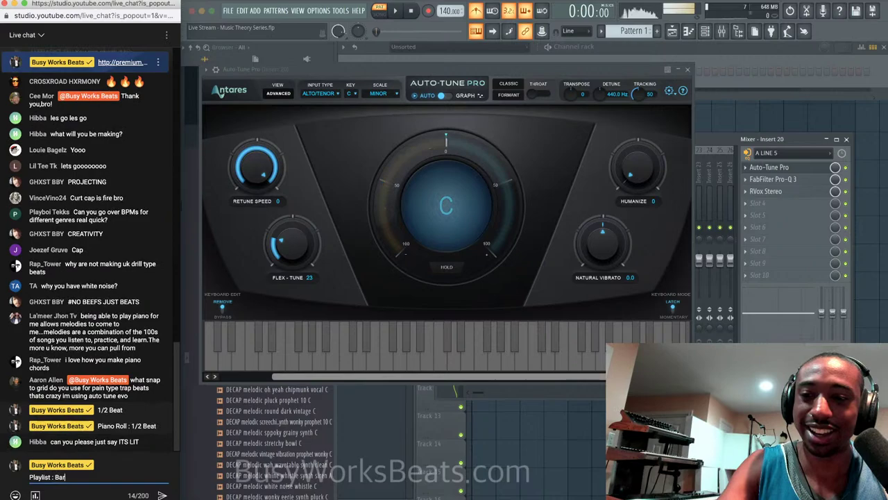
pyautogui.press('Return')
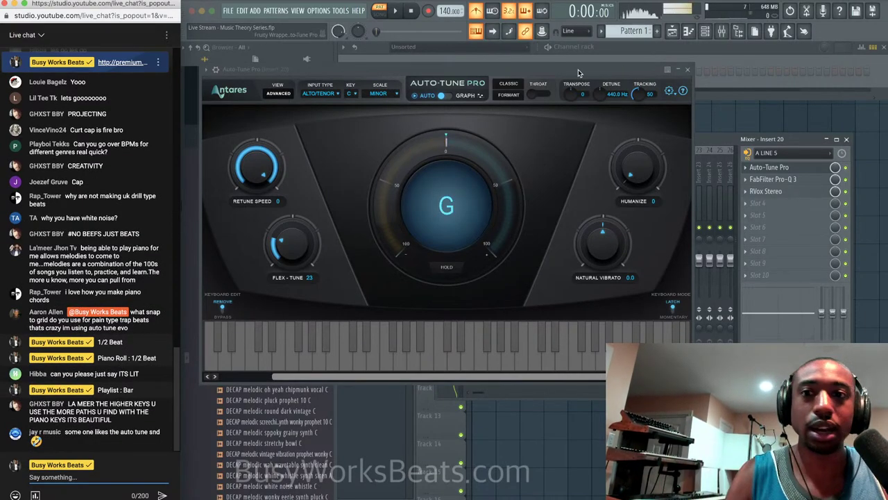
# Close Auto-Tune and load FabFilter Saturn into Insert 20's fourth effect slot.
pyautogui.click(688, 70)
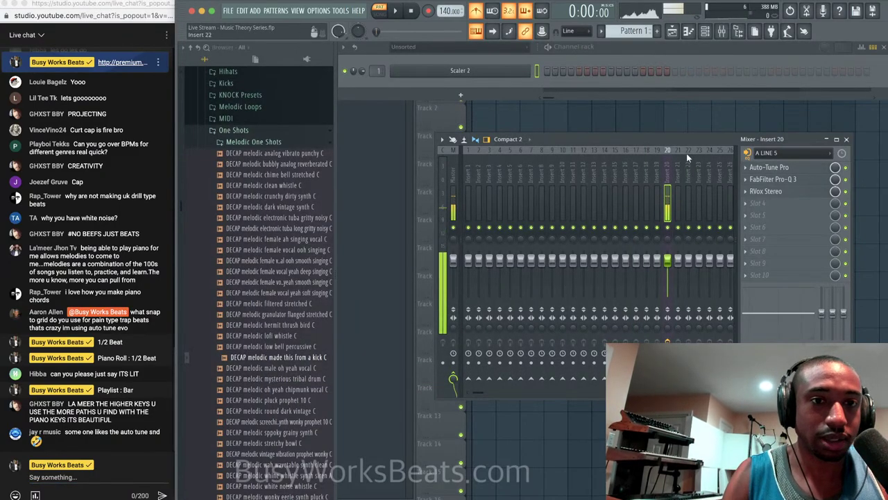
pyautogui.click(680, 170)
pyautogui.click(668, 173)
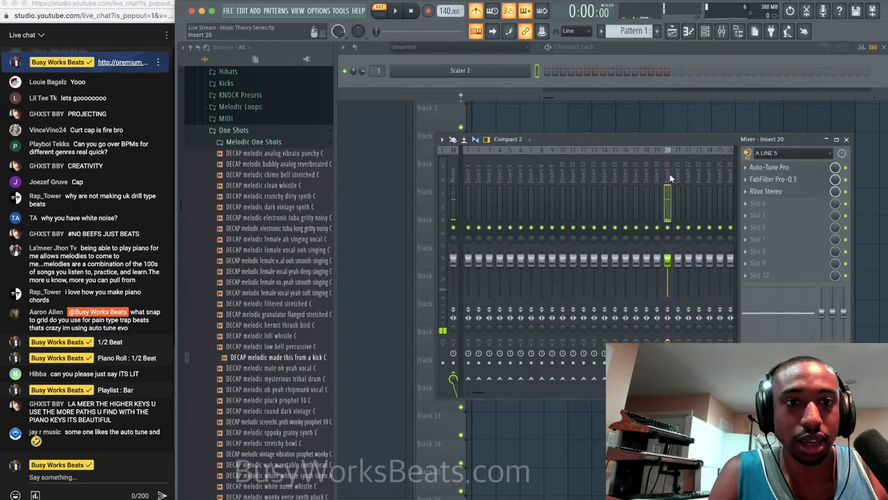
pyautogui.click(772, 208)
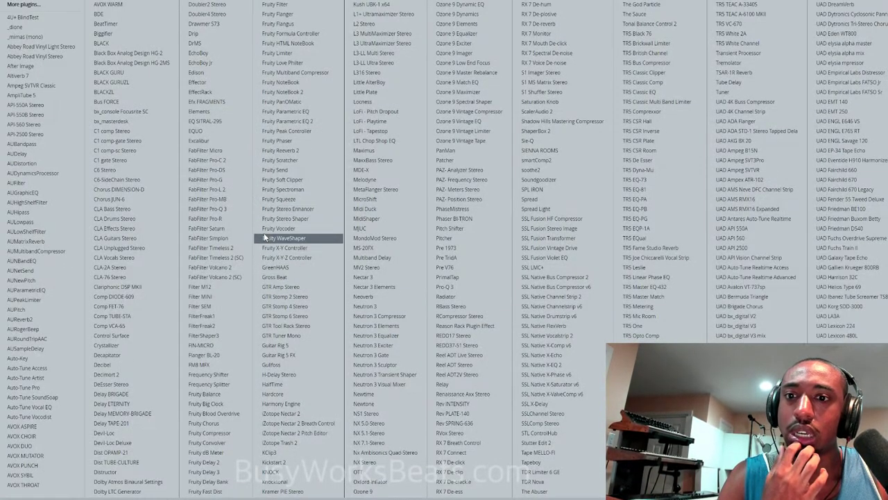
pyautogui.click(241, 229)
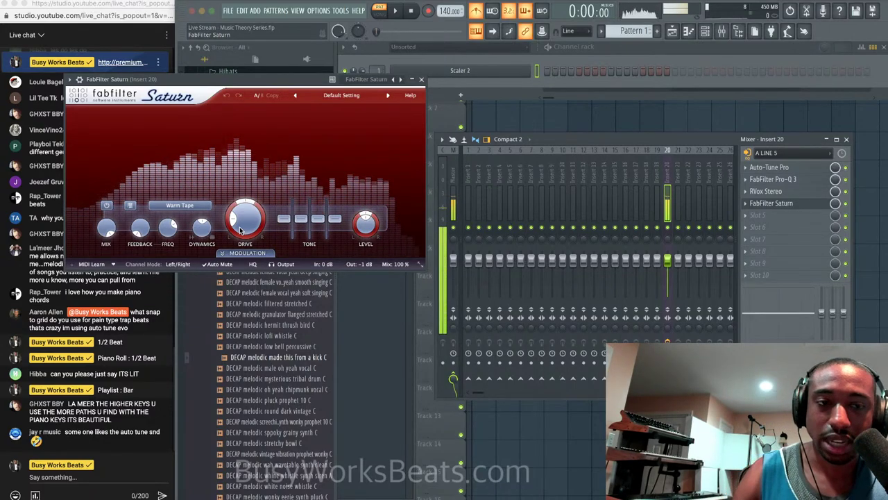
# Switch Saturn's style to Clean Tube and raise the drive to about 92%.
pyautogui.moveTo(241, 229); pyautogui.dragTo(258, 139)
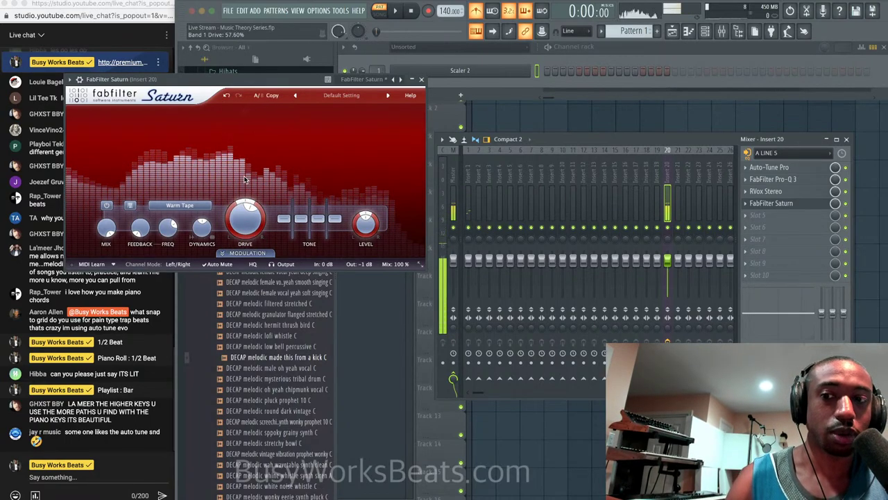
pyautogui.click(180, 204)
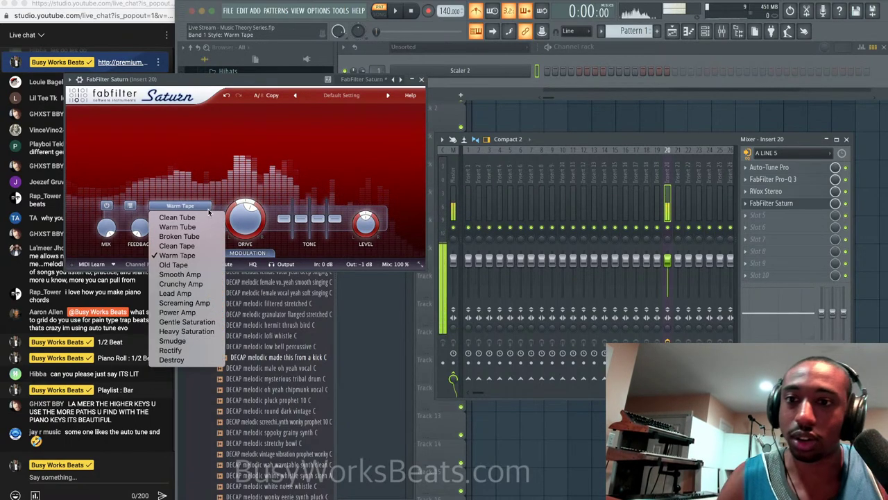
pyautogui.click(189, 212)
pyautogui.moveTo(238, 230); pyautogui.dragTo(245, 204)
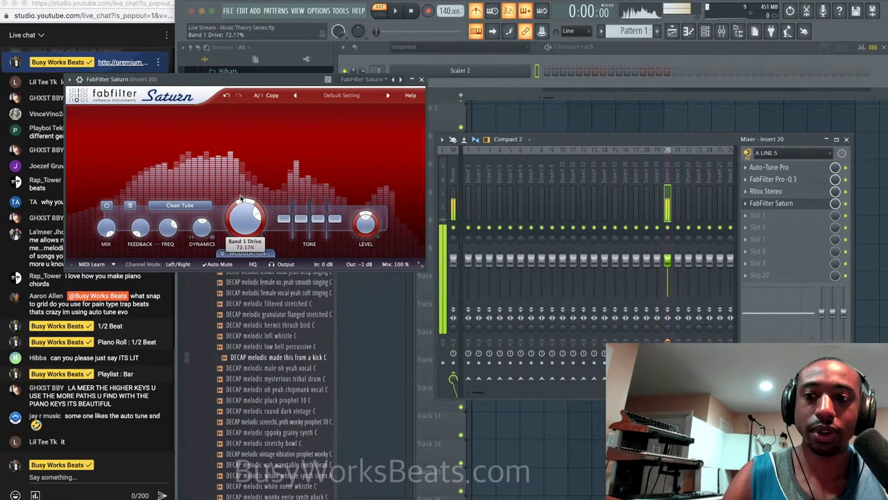
# Split Saturn into two bands at about 265 Hz, muting and disabling the low band.
pyautogui.click(184, 112)
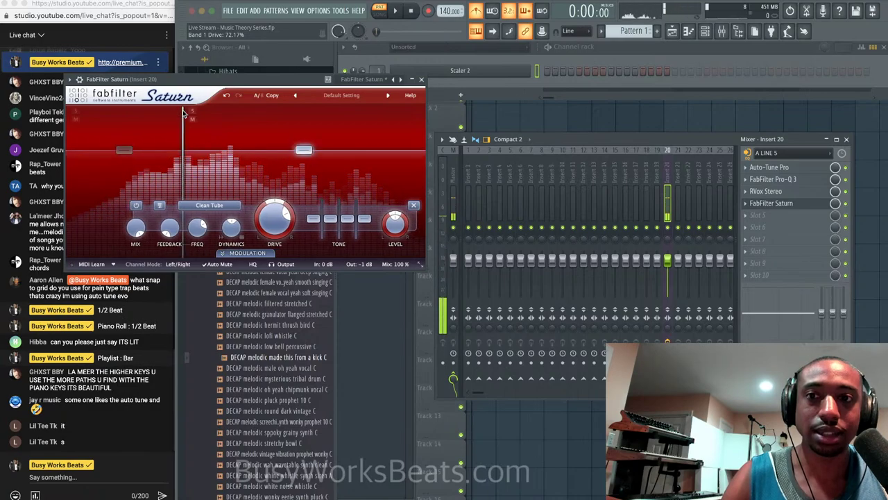
pyautogui.click(296, 111)
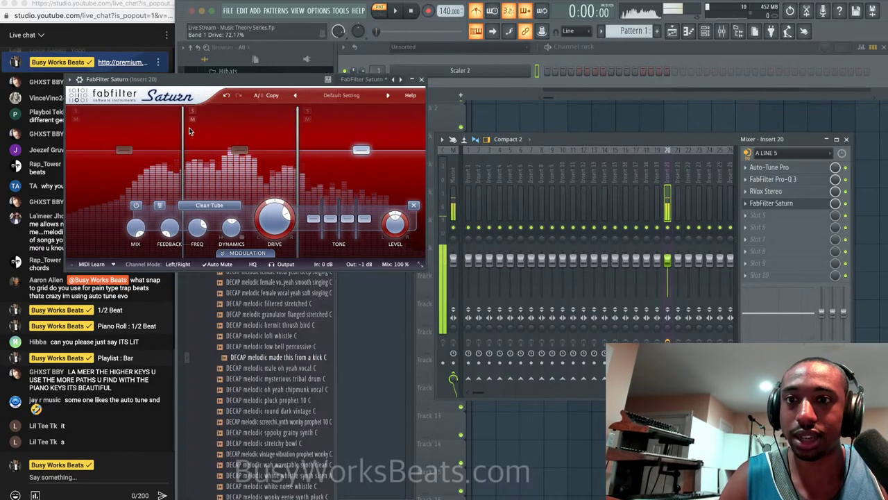
pyautogui.moveTo(184, 143); pyautogui.dragTo(202, 144)
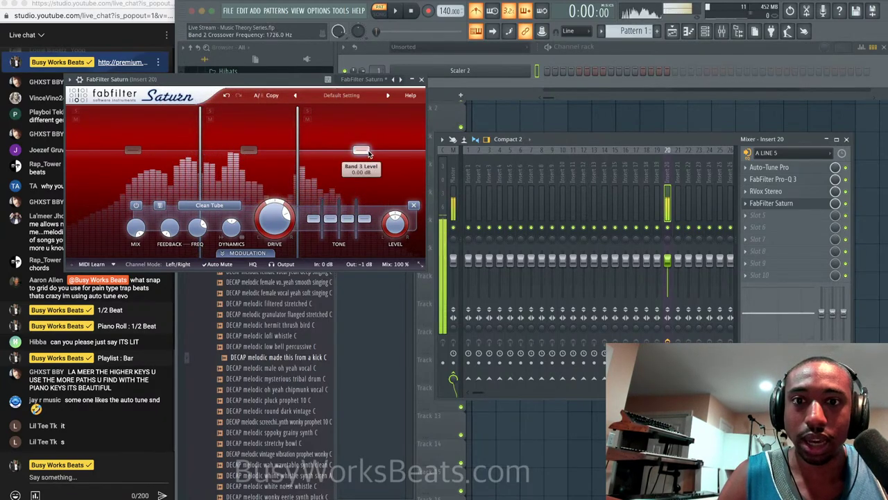
pyautogui.click(412, 207)
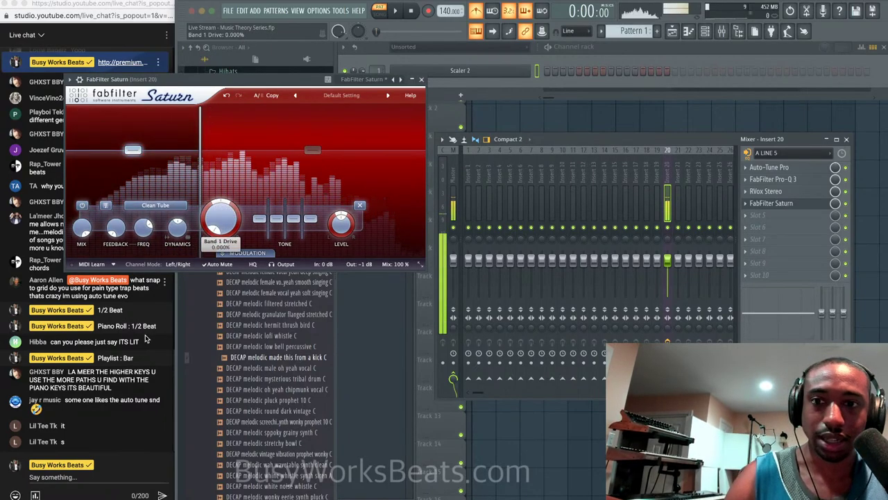
pyautogui.moveTo(85, 225); pyautogui.dragTo(104, 236)
pyautogui.click(82, 205)
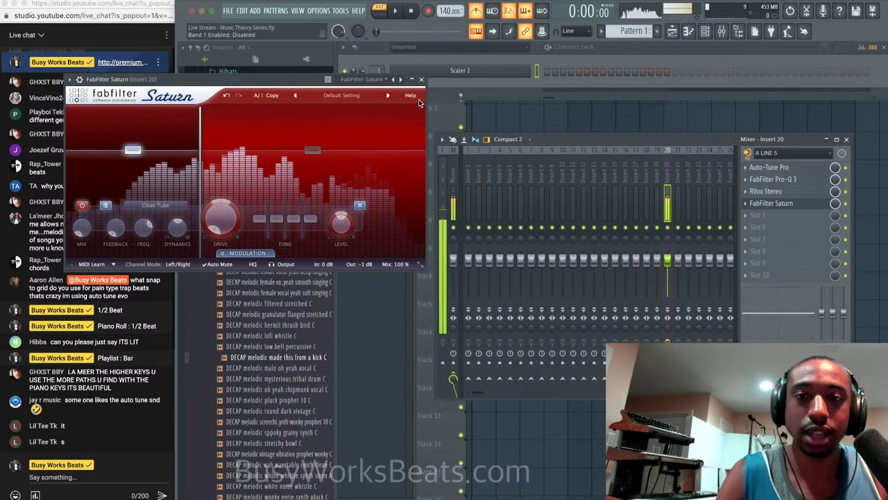
# Nudge band 2's drive slightly higher and close Saturn.
pyautogui.click(771, 202)
pyautogui.click(771, 203)
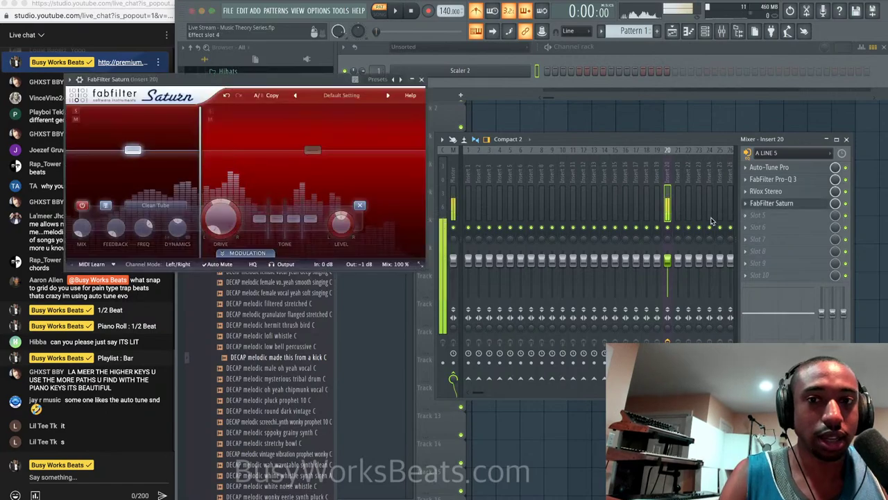
pyautogui.click(301, 154)
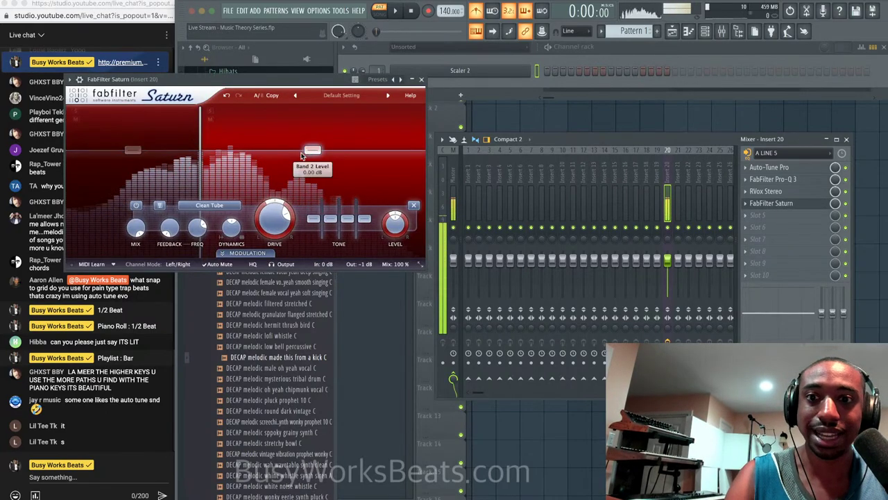
pyautogui.moveTo(267, 235); pyautogui.dragTo(266, 228)
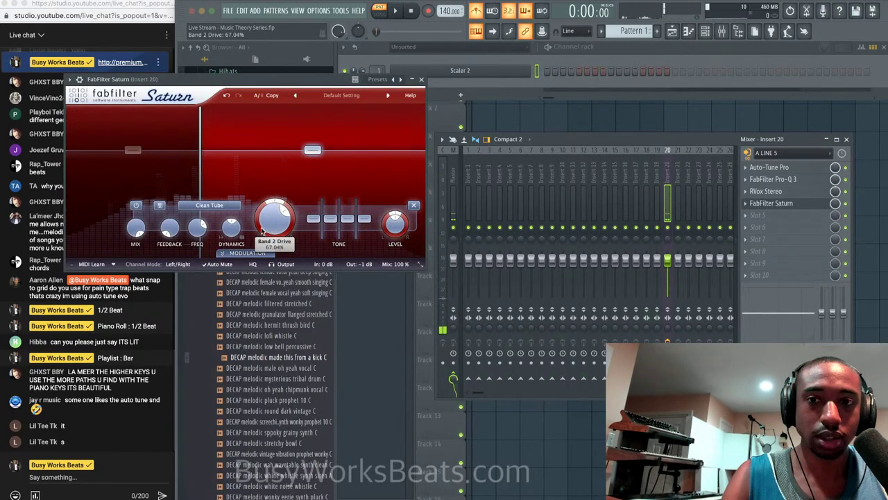
pyautogui.scroll(-10, 255, 221)
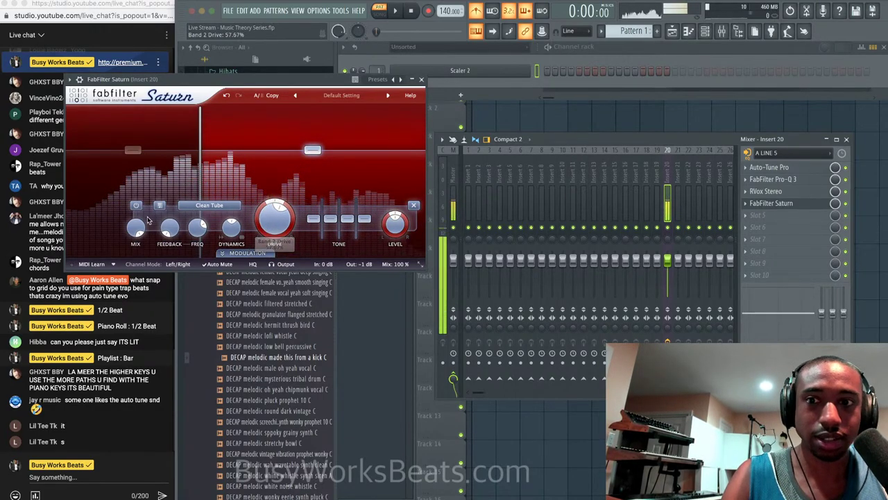
pyautogui.moveTo(135, 248)
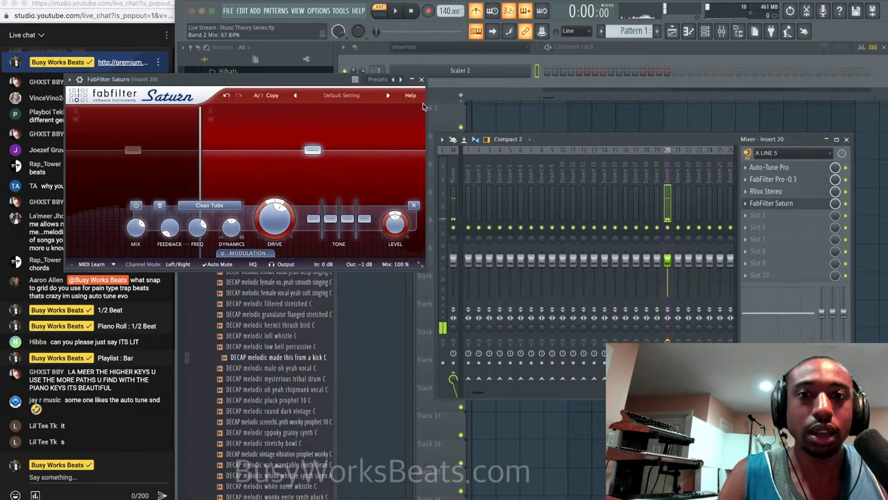
pyautogui.click(422, 80)
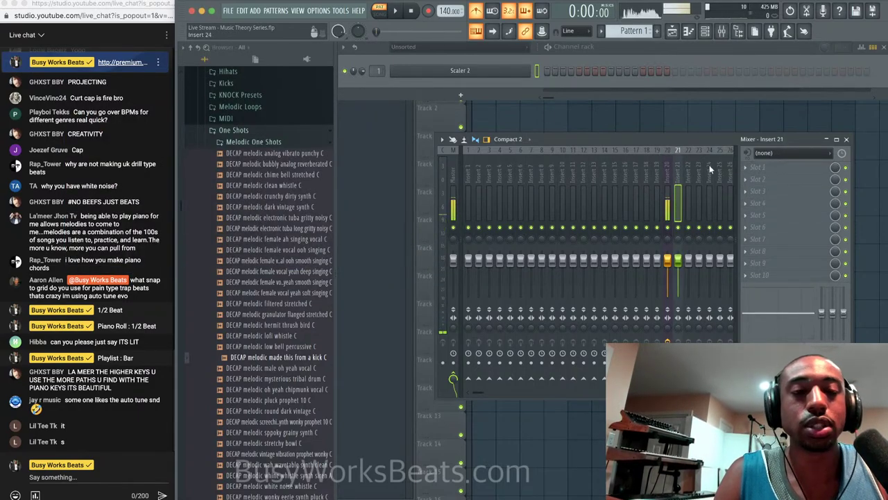
# Add CLA Vocals Stereo to the next slot with higher delay, reverb and treble.
pyautogui.click(758, 215)
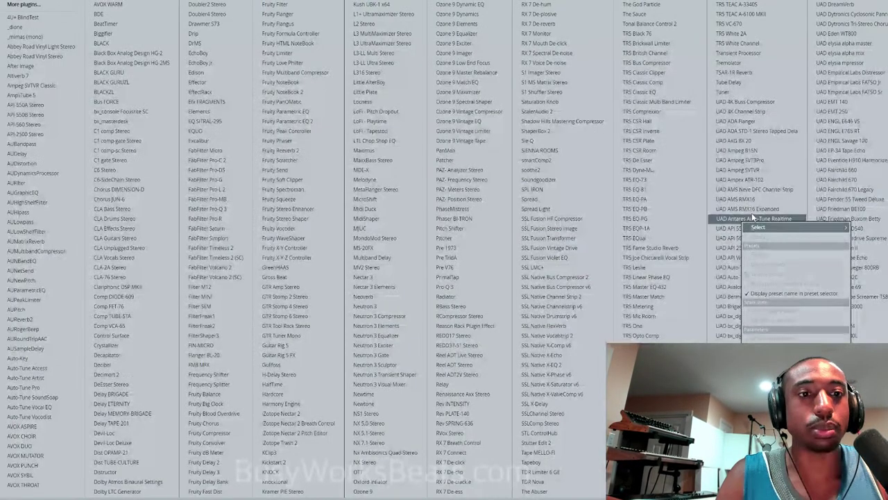
pyautogui.click(127, 257)
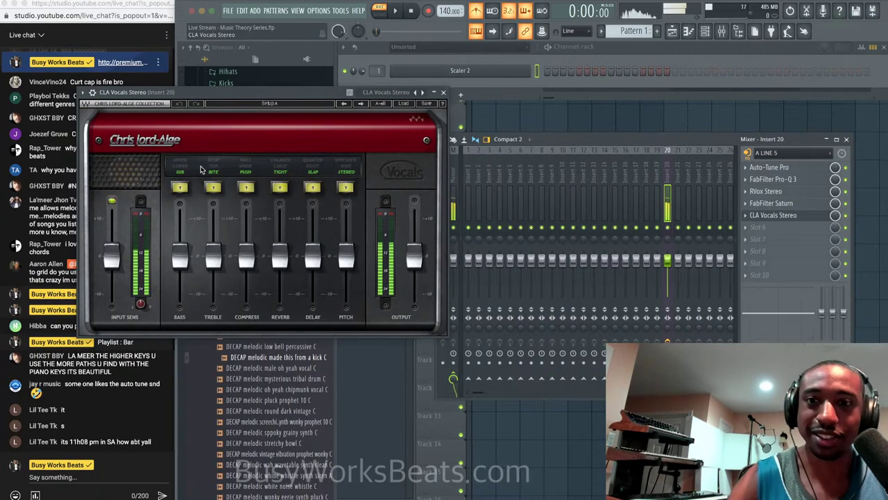
pyautogui.moveTo(226, 99); pyautogui.dragTo(380, 103)
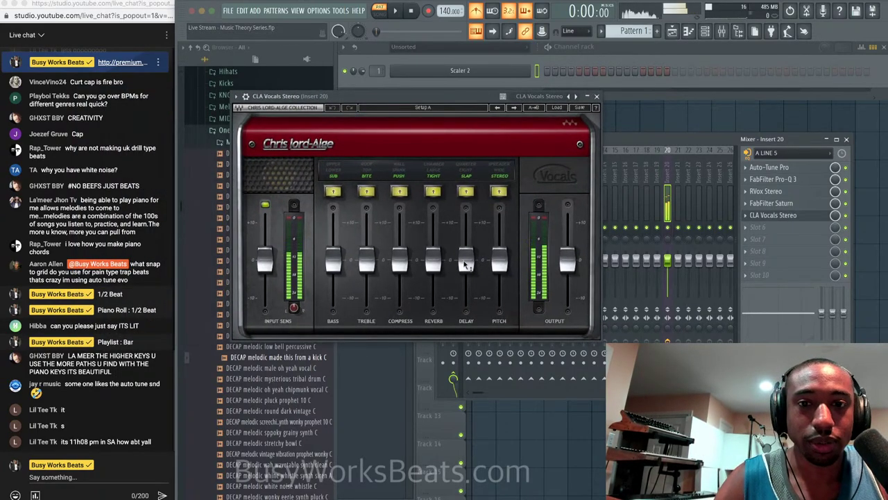
pyautogui.moveTo(465, 264); pyautogui.dragTo(436, 243)
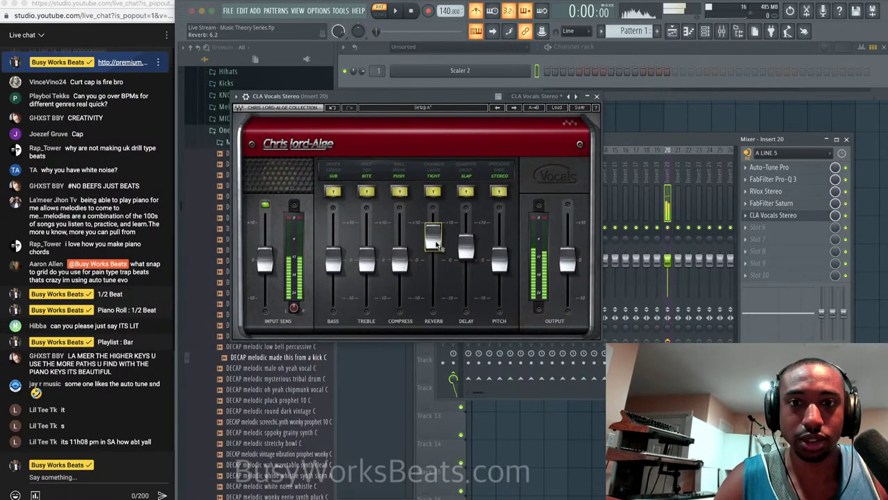
pyautogui.scroll(3, 440, 245)
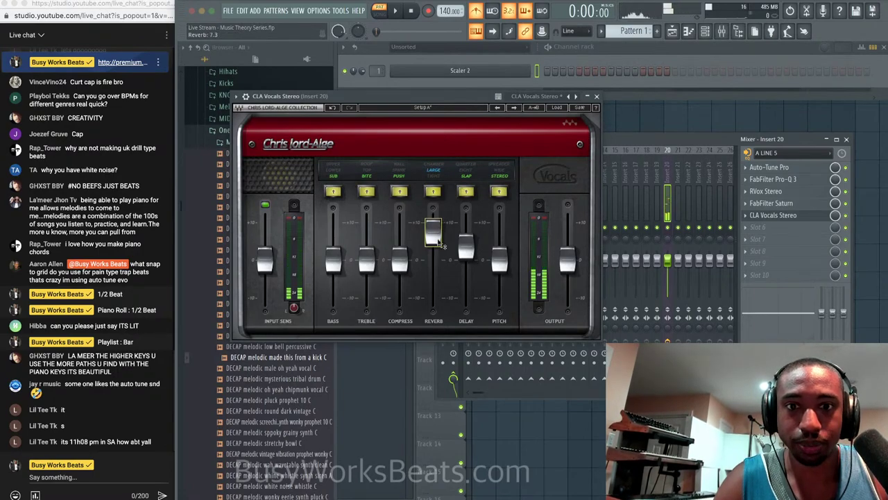
pyautogui.scroll(-1, 437, 241)
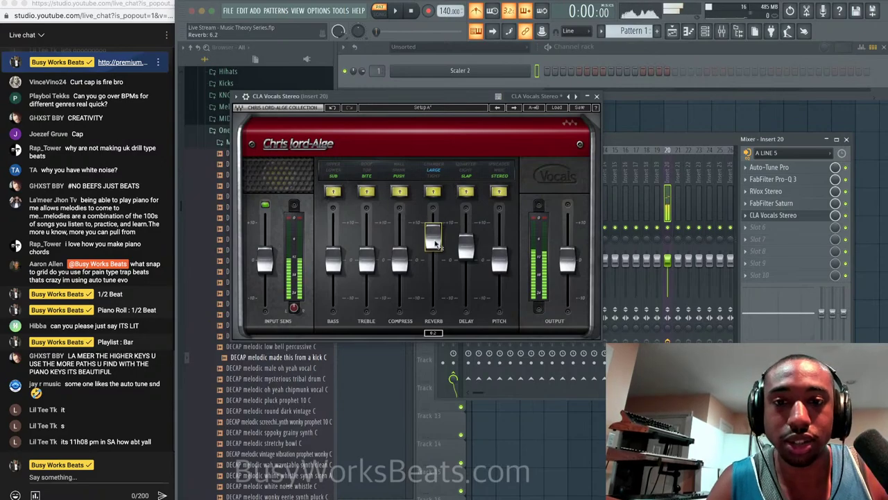
pyautogui.moveTo(370, 274); pyautogui.dragTo(400, 238)
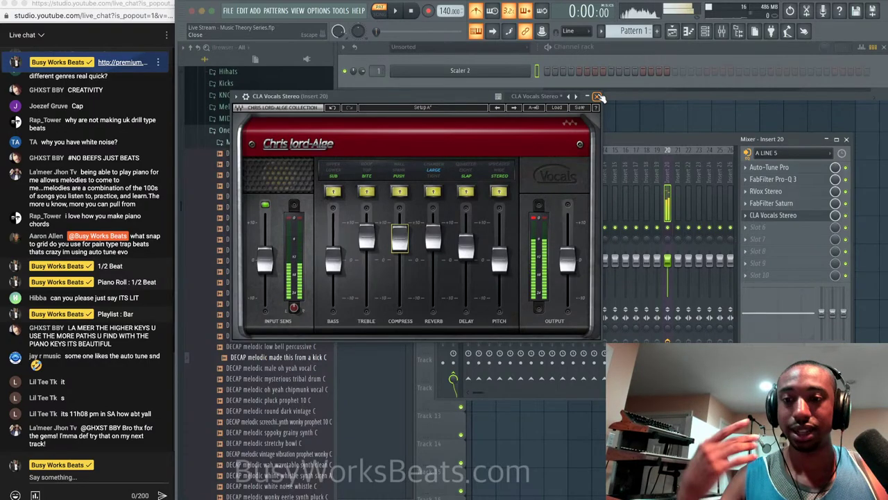
pyautogui.click(598, 96)
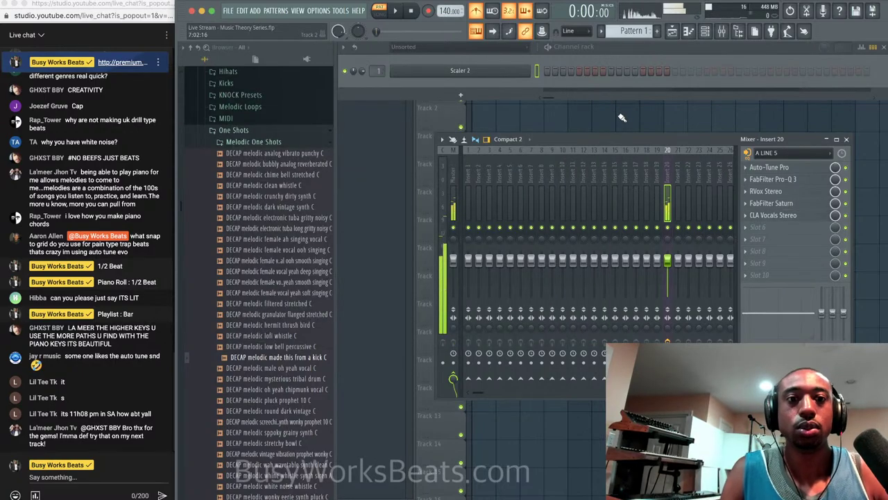
# With the playlist and mixer shown, switch to SONG mode and arm recording.
pyautogui.press('F5')
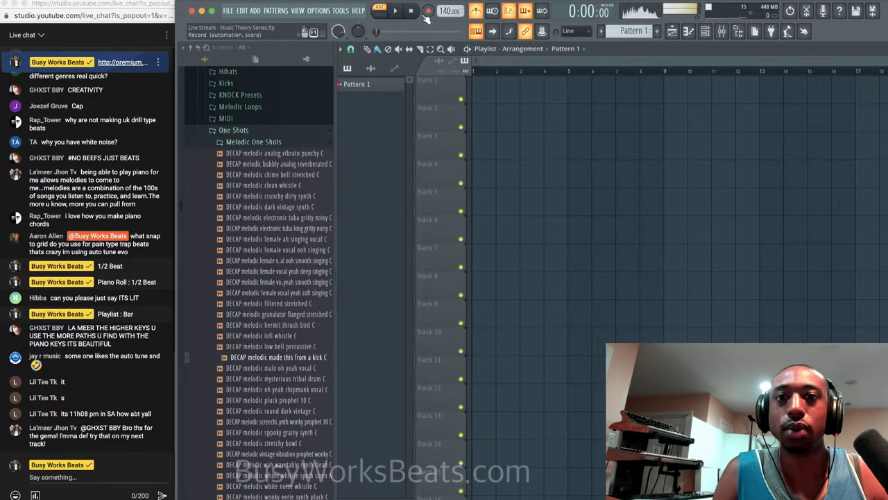
pyautogui.click(721, 32)
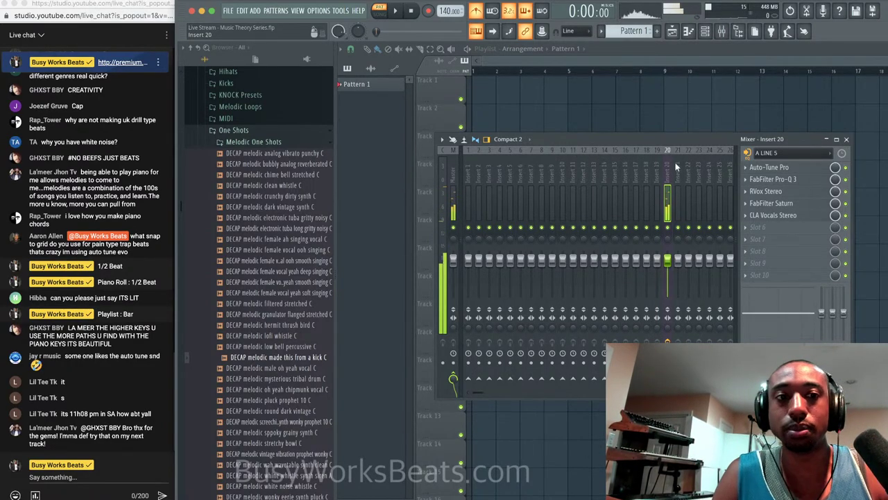
pyautogui.click(379, 14)
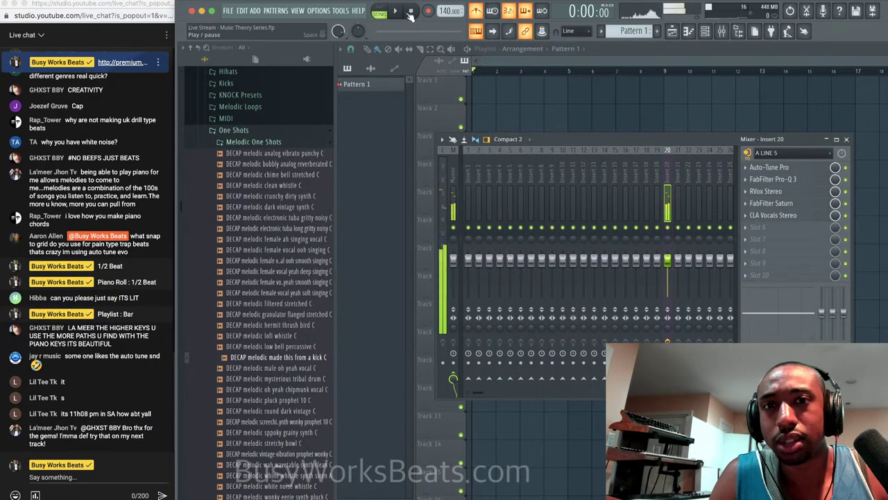
pyautogui.click(428, 12)
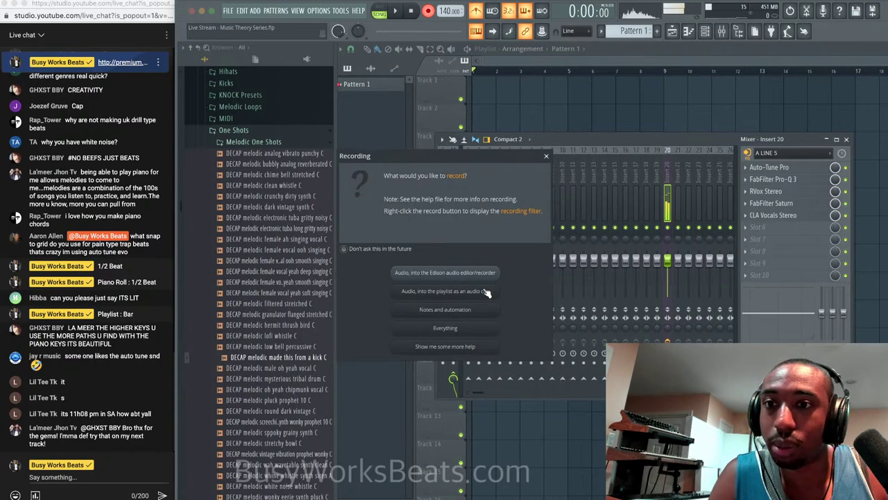
# Check the audio device settings, then record audio into the playlist as an audio clip.
pyautogui.click(546, 155)
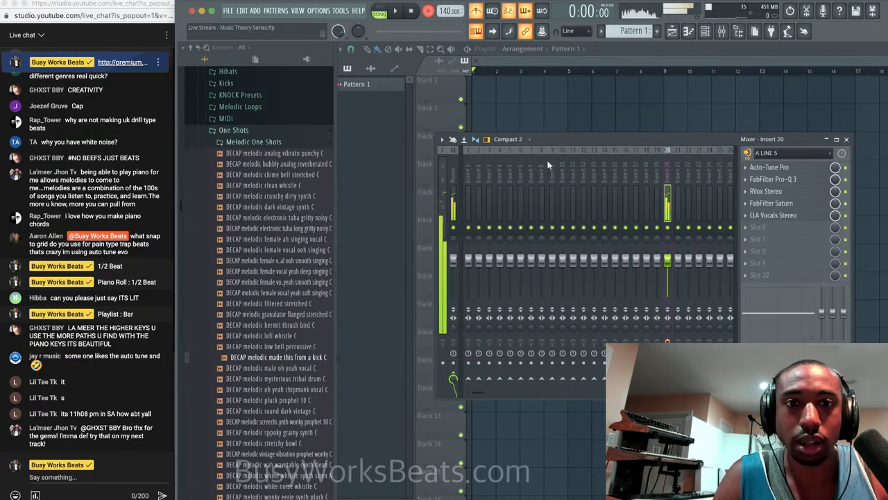
pyautogui.click(318, 10)
pyautogui.click(325, 43)
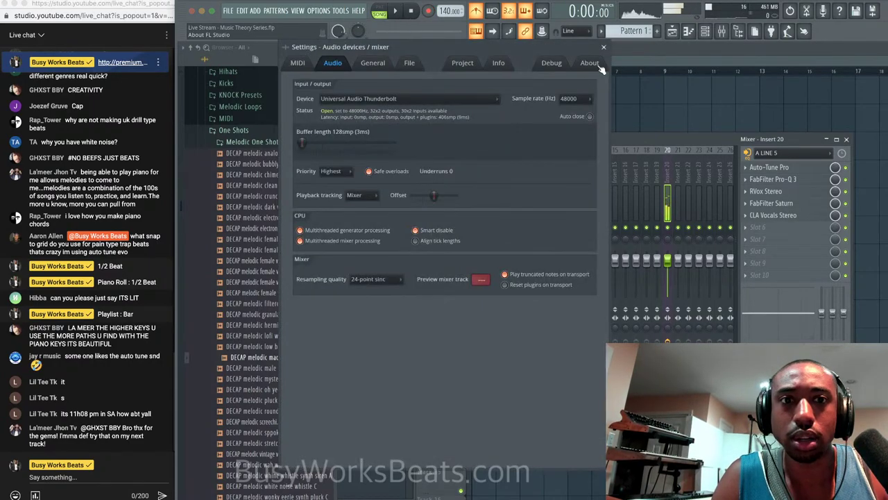
pyautogui.click(603, 47)
pyautogui.click(429, 11)
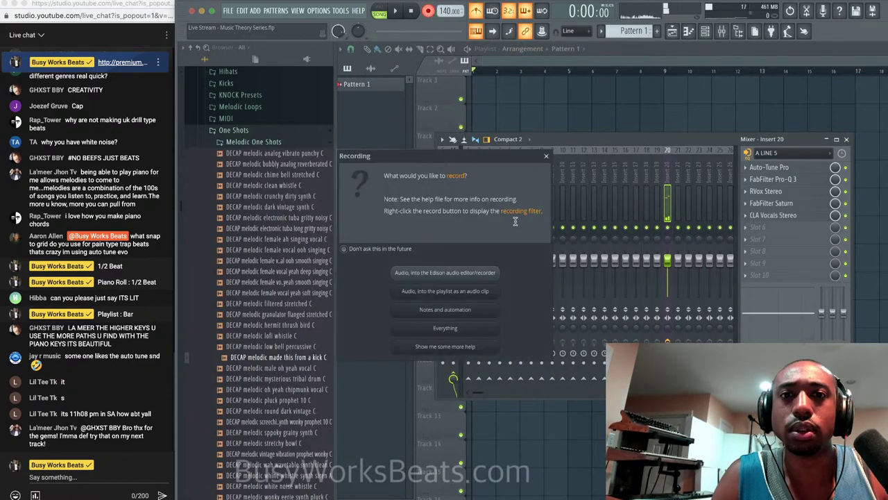
pyautogui.click(485, 291)
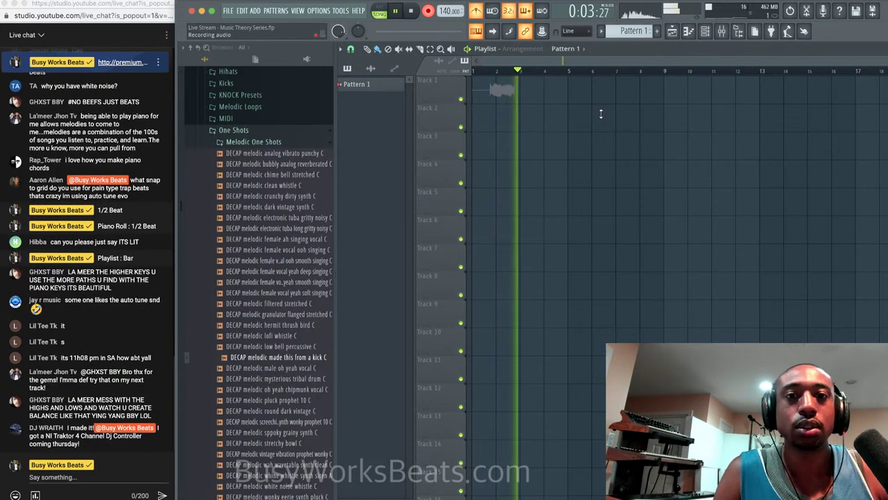
# Stop the test recording and delete its short clip from the playlist.
pyautogui.press('space')
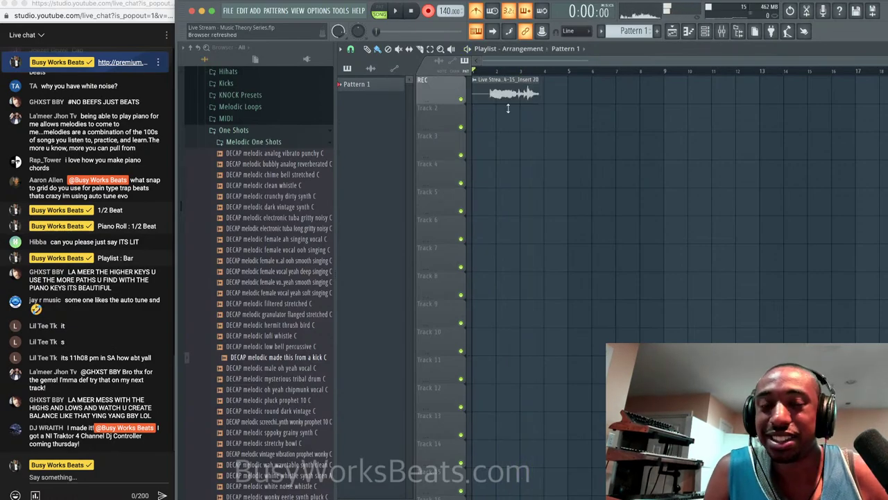
pyautogui.rightClick(526, 94)
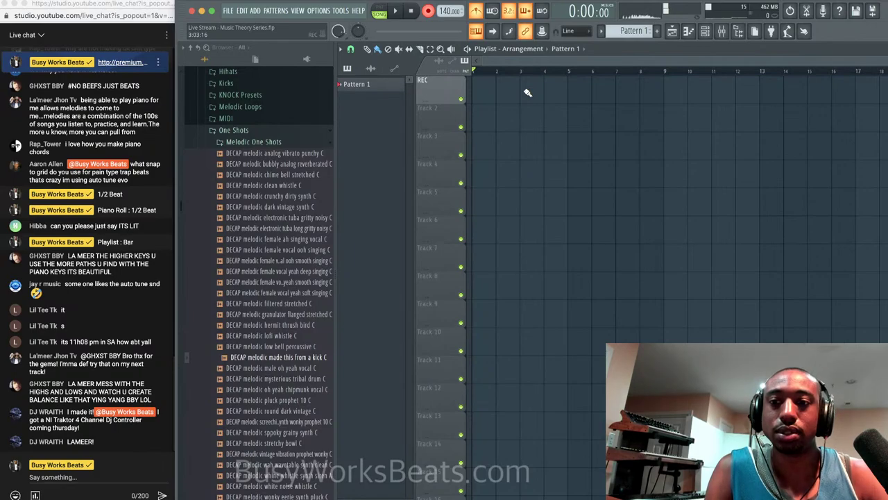
pyautogui.click(722, 35)
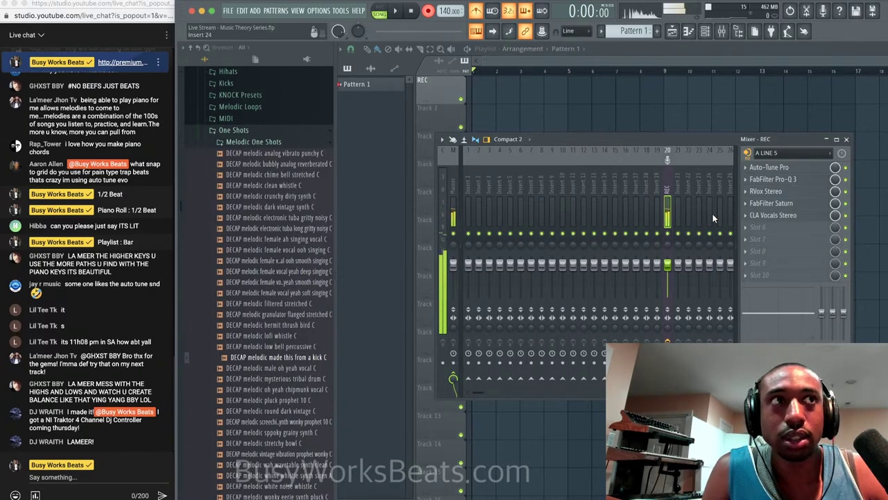
# Record the full vocal take of about sixteen bars, then close the Mixer.
pyautogui.click(671, 422)
pyautogui.press('space')
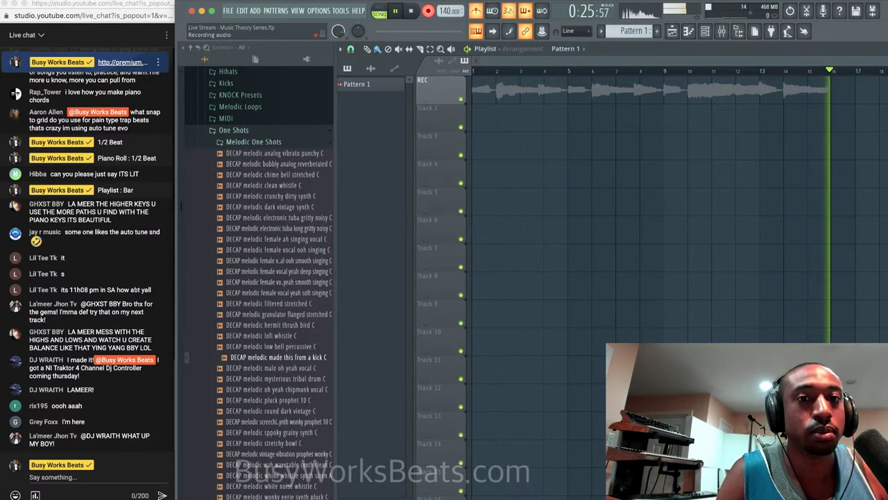
pyautogui.press('space')
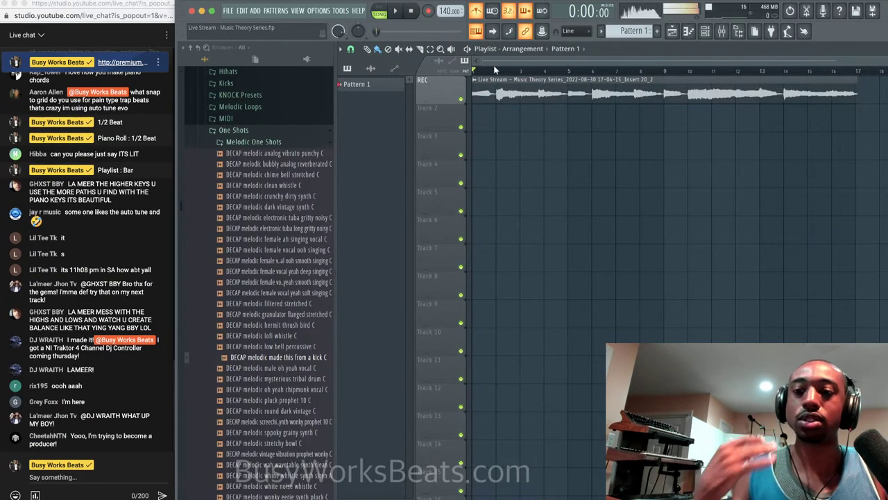
pyautogui.click(722, 30)
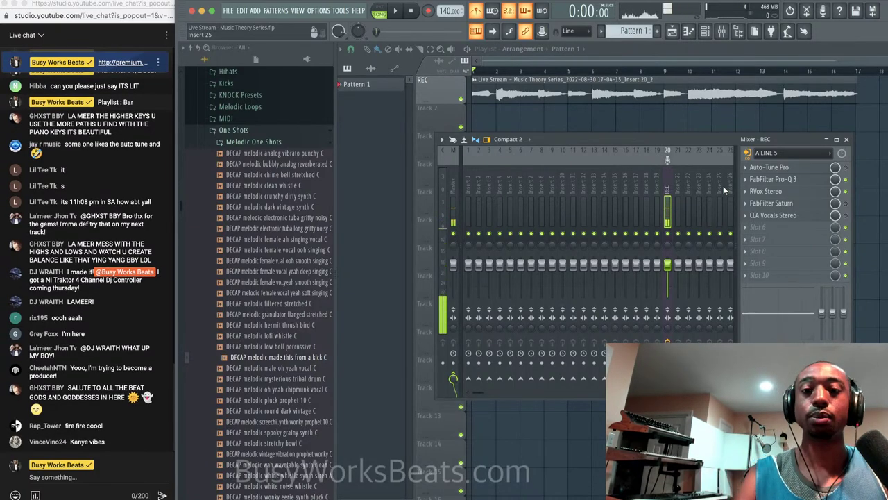
pyautogui.click(845, 140)
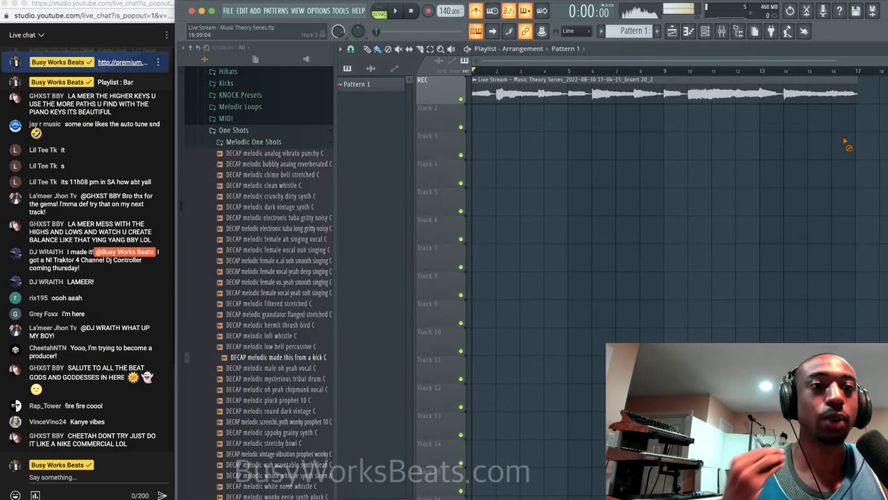
pyautogui.click(421, 49)
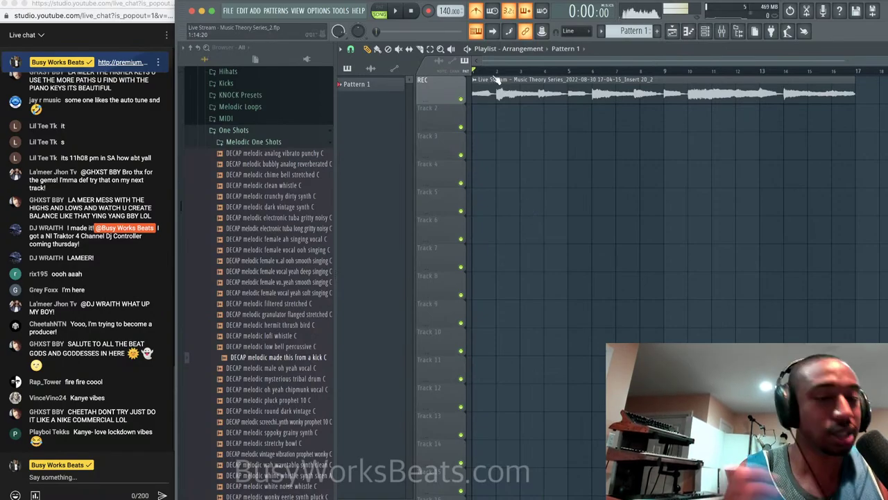
# Route the recorded vocal channel to mixer insert 2 from its channel settings.
pyautogui.press('F6')
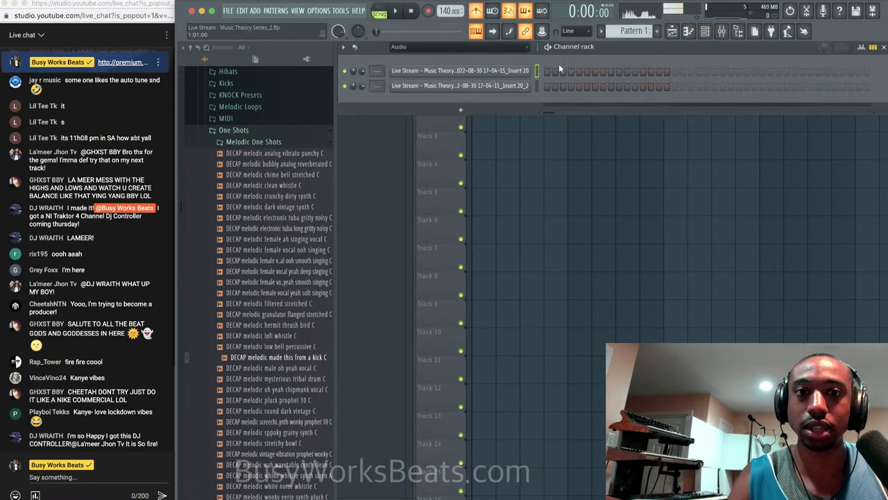
pyautogui.click(480, 79)
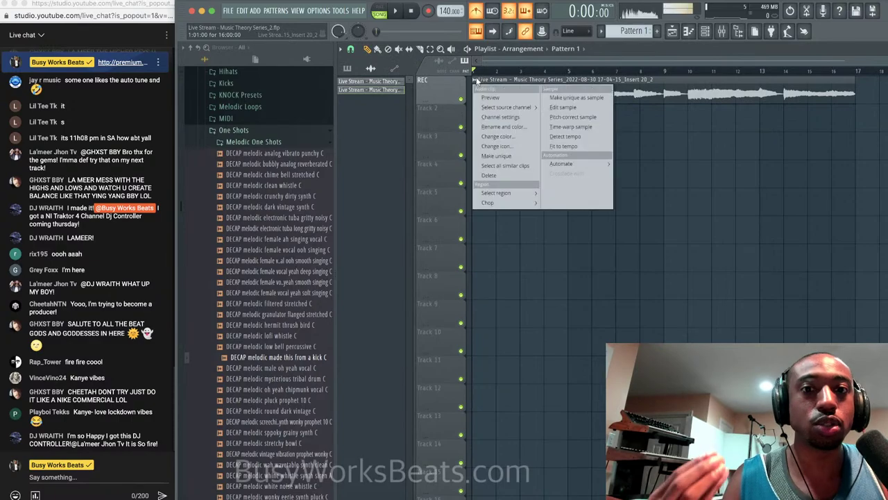
pyautogui.click(513, 119)
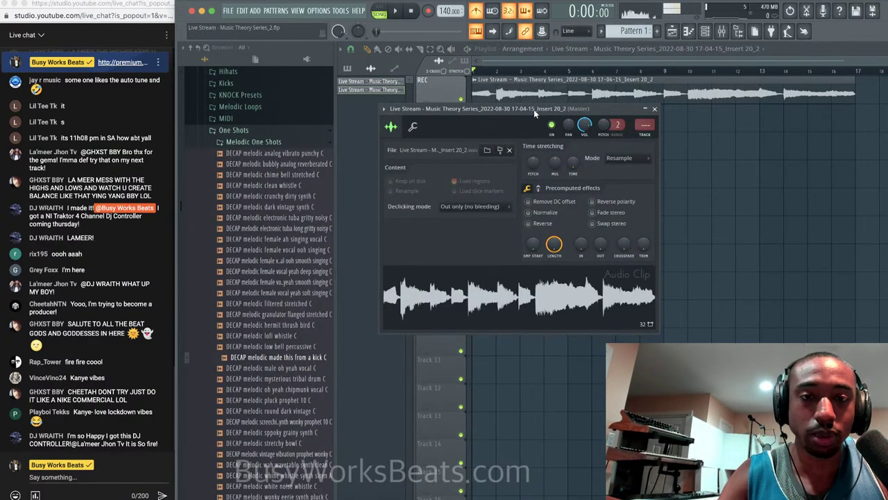
pyautogui.press('super+l')
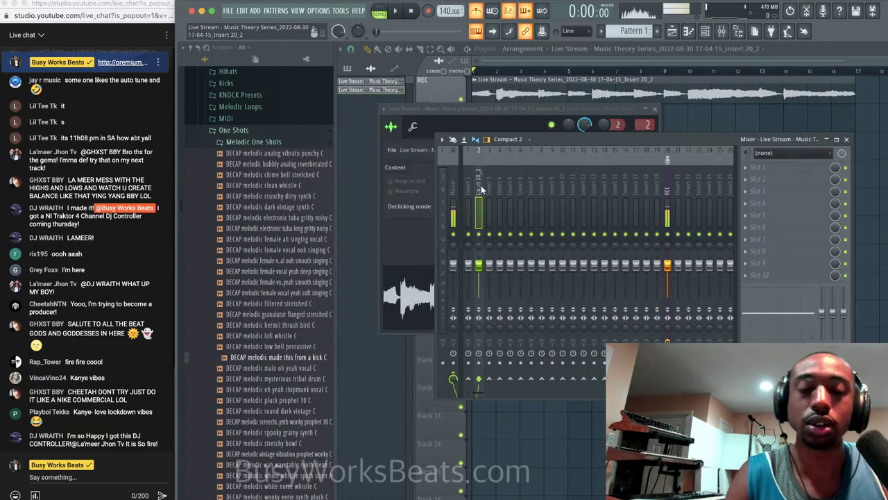
# Rename mixer insert 2 to ACAPELLA and bring up the plugin list for FX slot 1.
pyautogui.rightClick(482, 189)
pyautogui.click(504, 161)
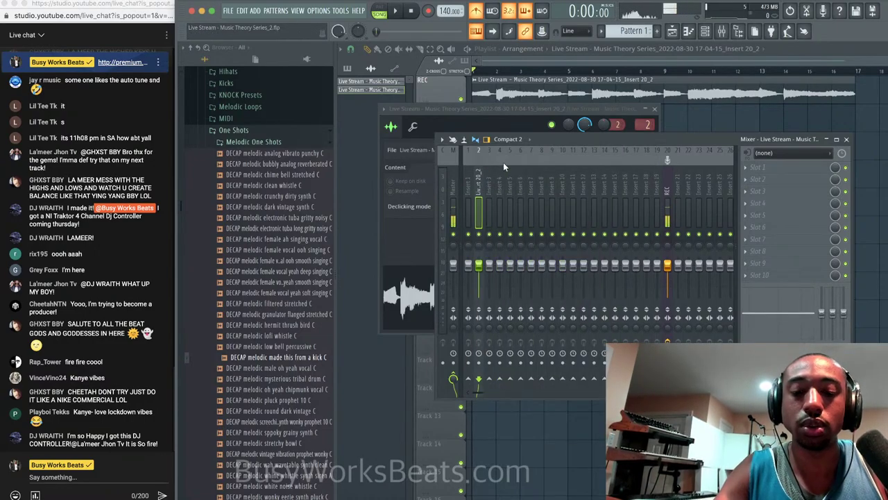
pyautogui.rightClick(478, 184)
pyautogui.click(503, 160)
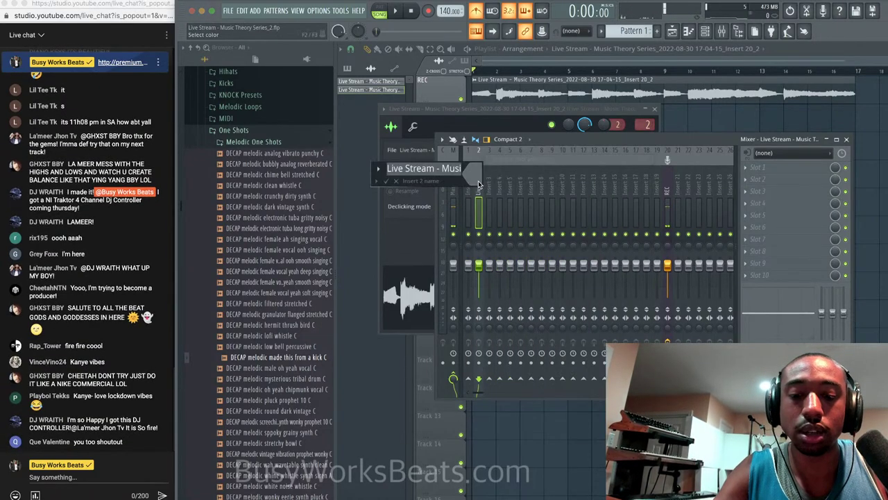
pyautogui.write('ACAPELLA')
pyautogui.press('Return')
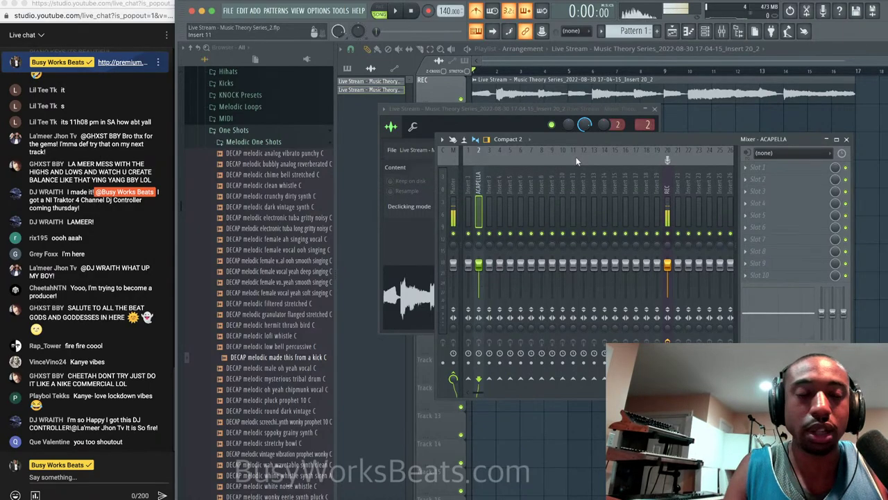
pyautogui.click(748, 165)
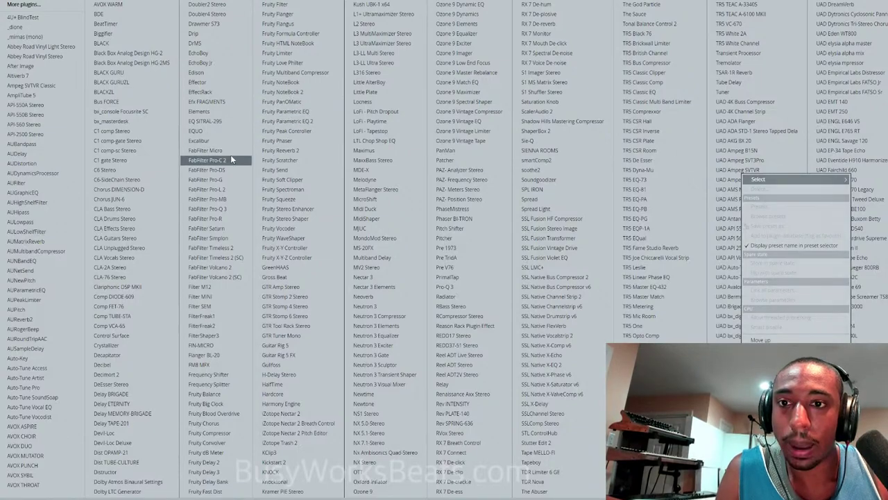
# Load FabFilter Pro-Q 3 with a low-cut band near 120 Hz, checking it during playback.
pyautogui.click(232, 206)
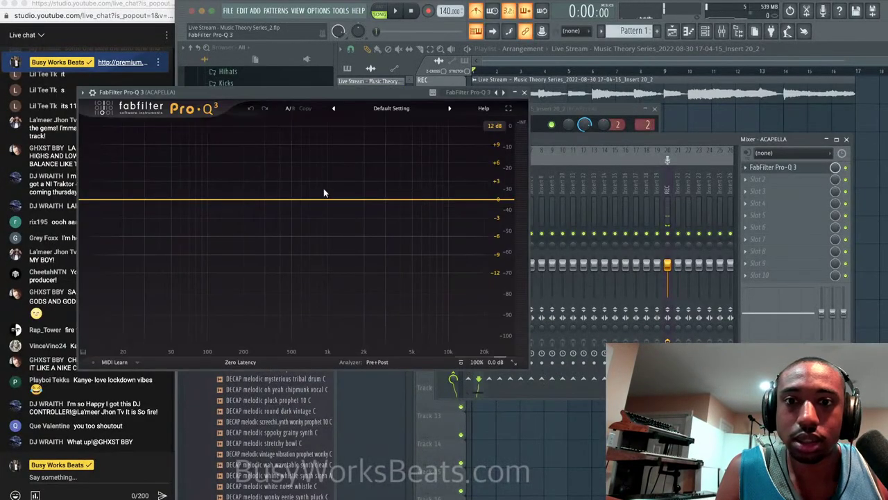
pyautogui.doubleClick(192, 199)
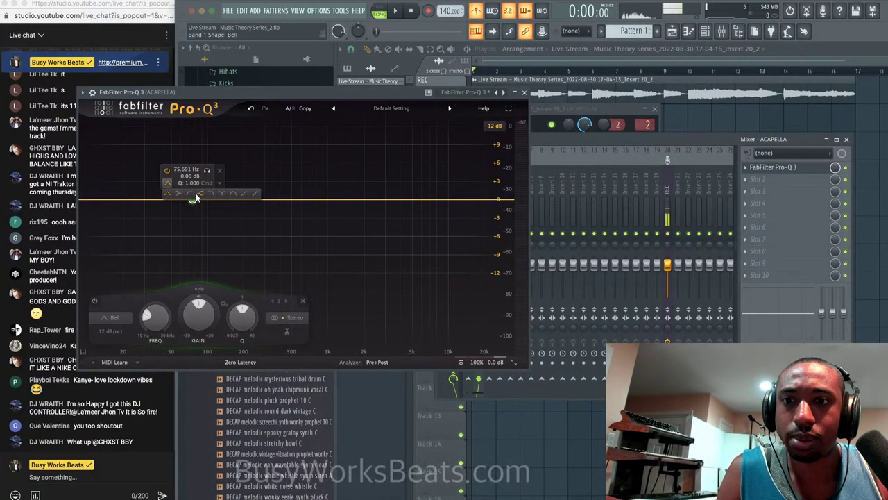
pyautogui.click(200, 193)
pyautogui.press('space')
pyautogui.scroll(3, 168, 299)
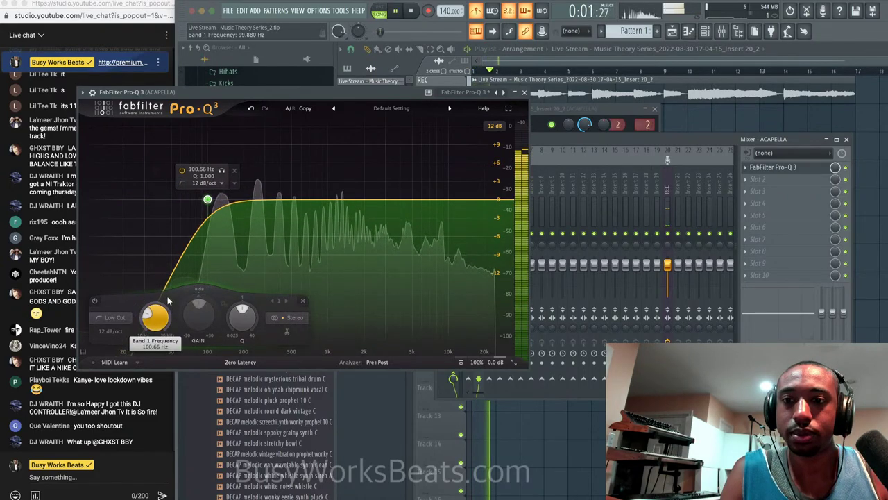
pyautogui.scroll(2, 167, 300)
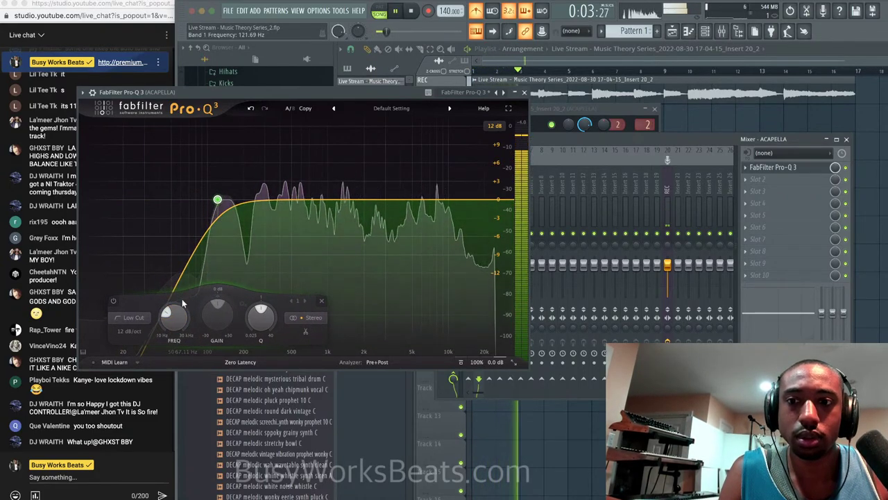
pyautogui.scroll(1, 174, 312)
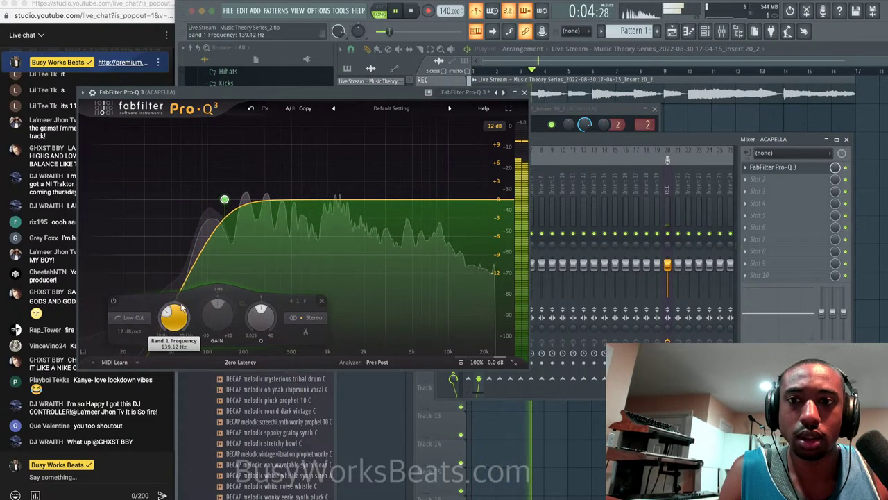
pyautogui.click(525, 93)
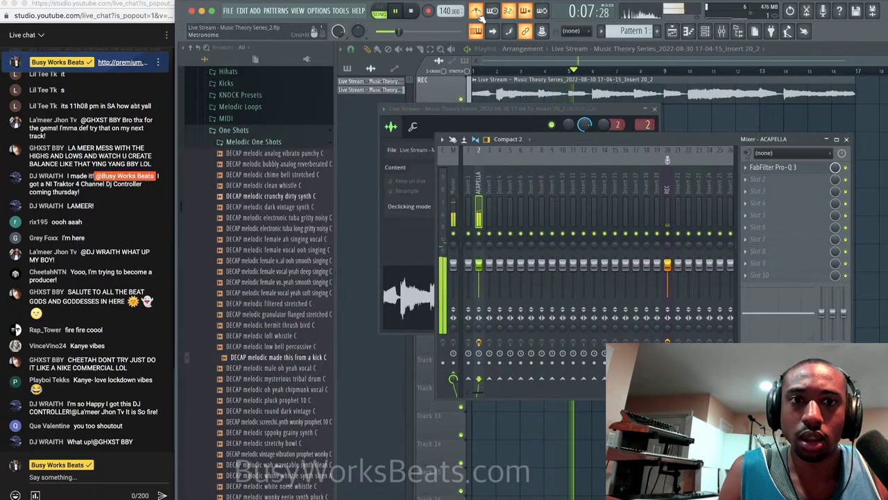
pyautogui.click(711, 129)
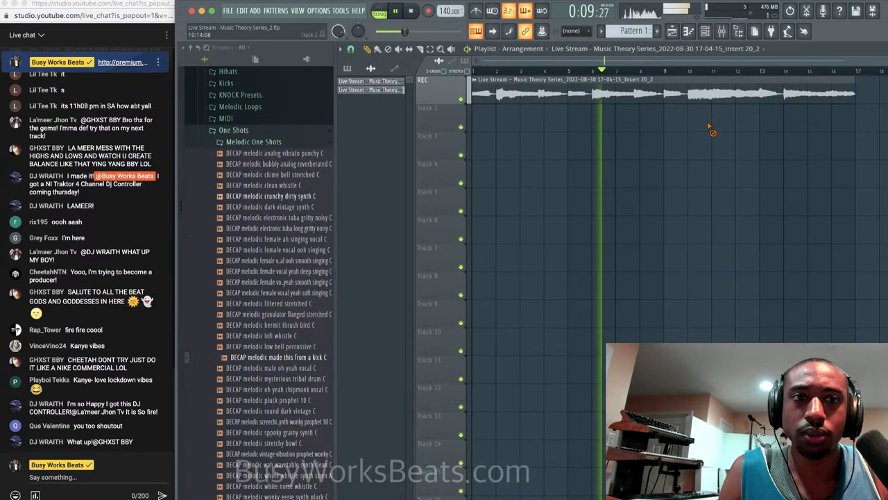
# Stop playback so the song position returns to the beginning.
pyautogui.press('space')
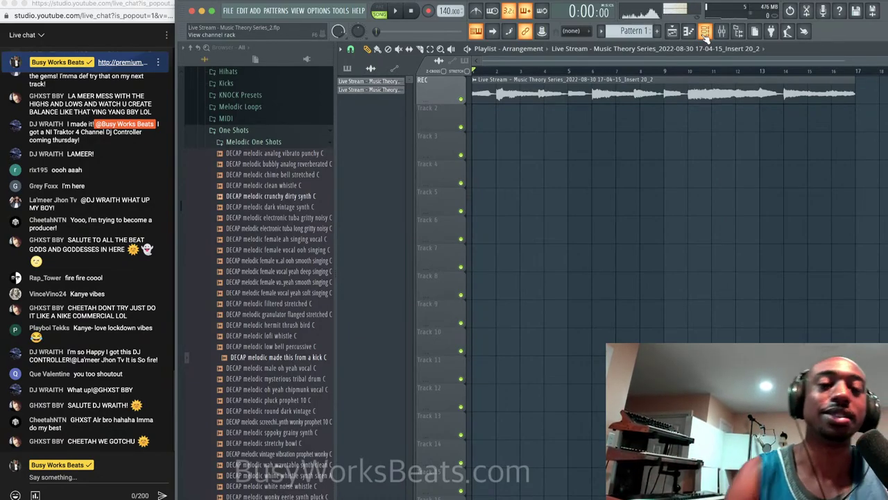
# Rename the vocal clip to ACAPELLA.
pyautogui.click(476, 80)
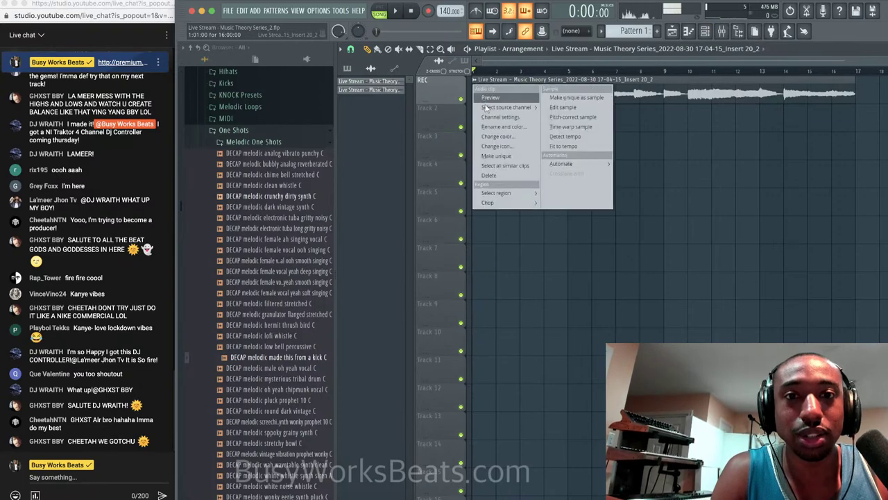
pyautogui.click(490, 126)
pyautogui.write('ACAP')
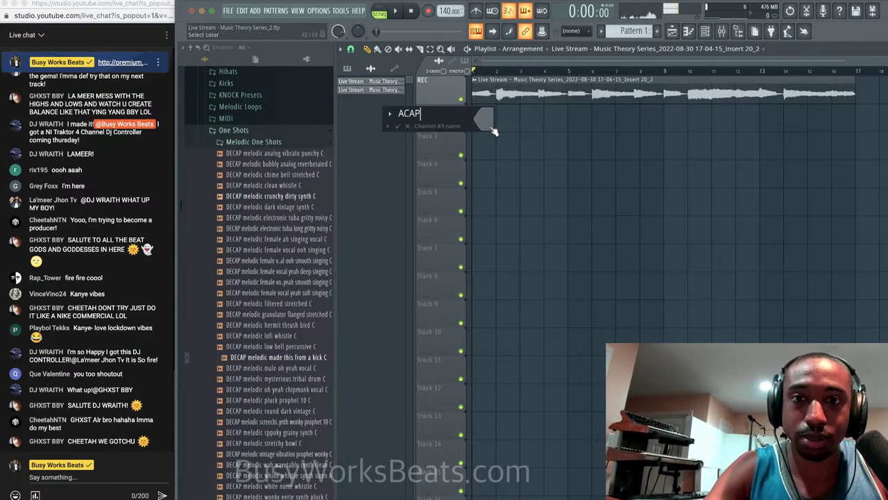
pyautogui.write('ELLA')
pyautogui.press('Return')
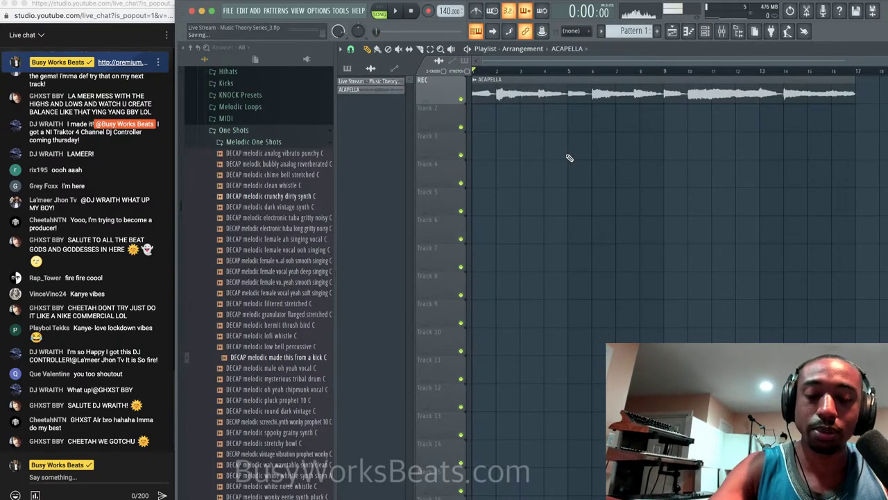
# Play the song from the playlist and bring up the mixer.
pyautogui.click(704, 39)
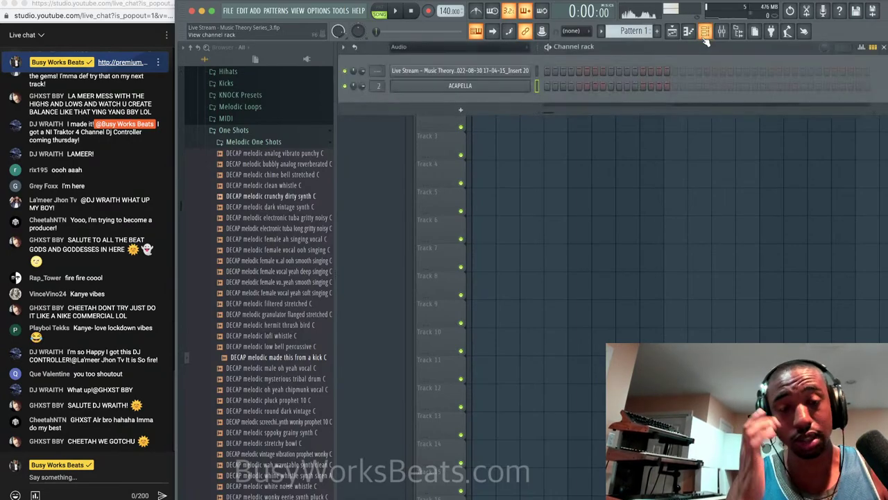
pyautogui.press('F6')
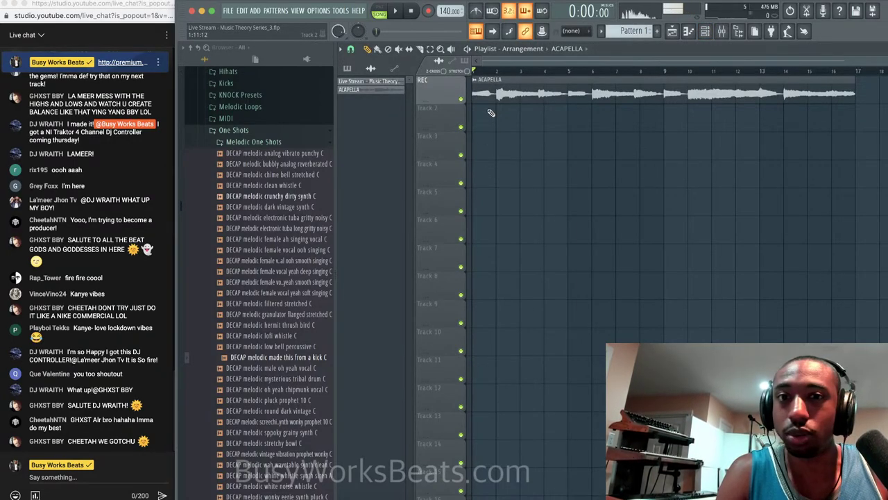
pyautogui.press('space')
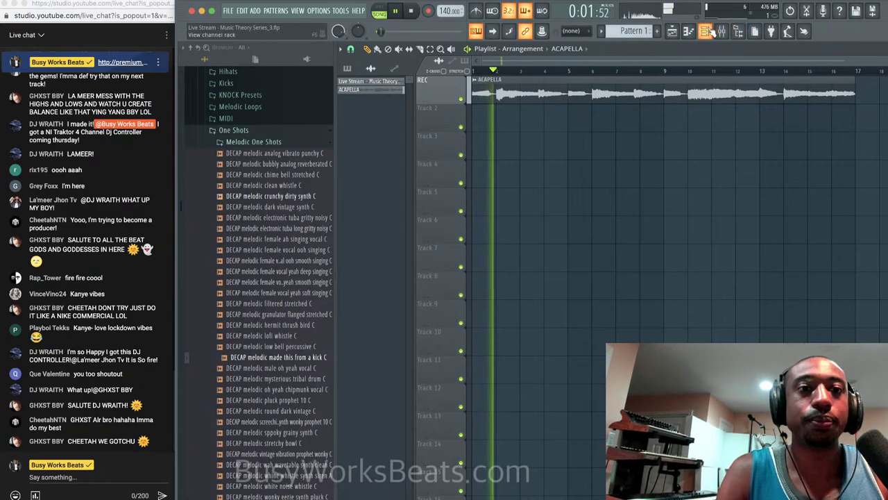
pyautogui.click(706, 32)
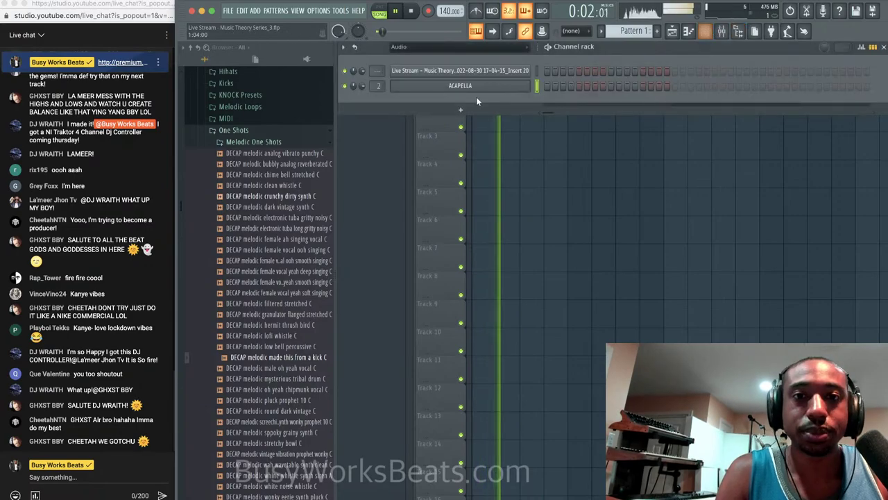
pyautogui.click(723, 32)
# Stop playback and load UAD elysia mpressor into the ACAPELLA insert's second slot.
pyautogui.press('space')
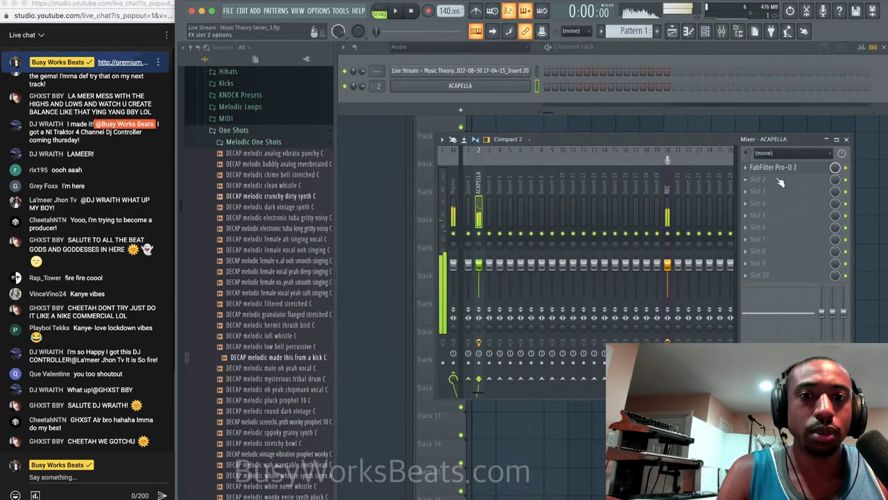
pyautogui.click(779, 182)
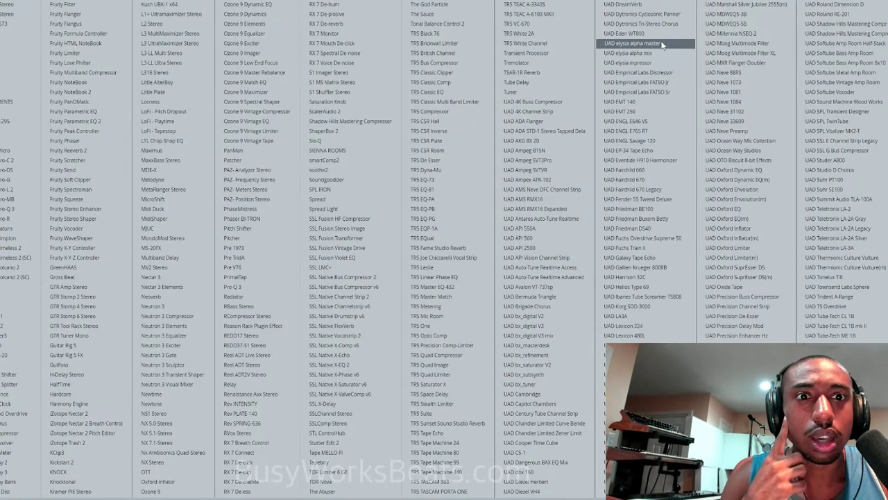
pyautogui.click(660, 62)
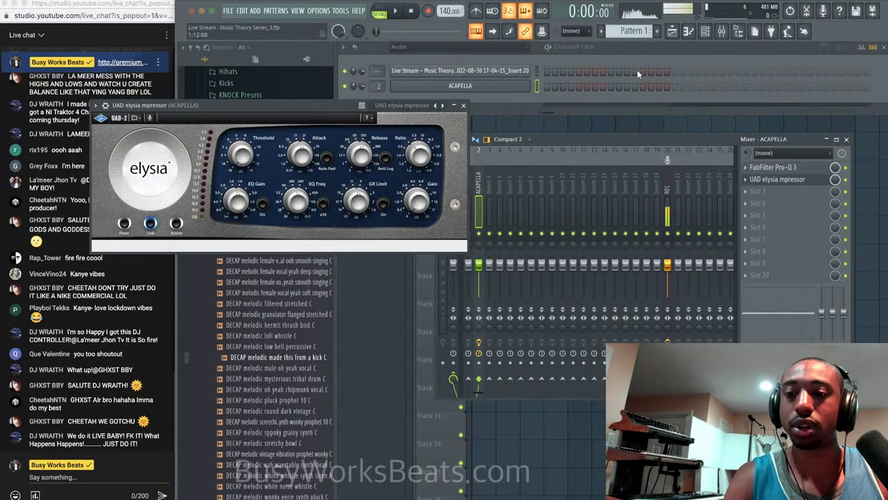
# Set mpressor threshold -5.8 dB, attack 19.0 ms, release 708.2 ms, ratio 4.3, then close it.
pyautogui.moveTo(242, 155); pyautogui.dragTo(242, 122)
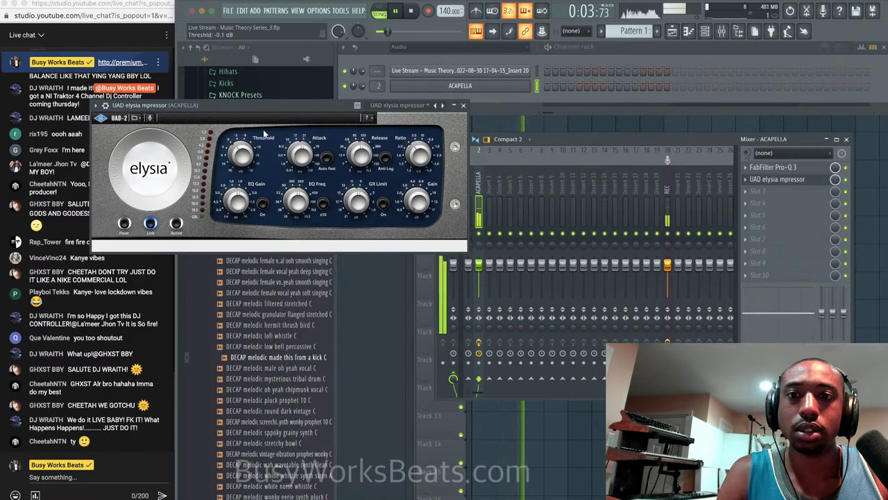
pyautogui.moveTo(304, 156); pyautogui.dragTo(305, 157)
pyautogui.click(242, 157)
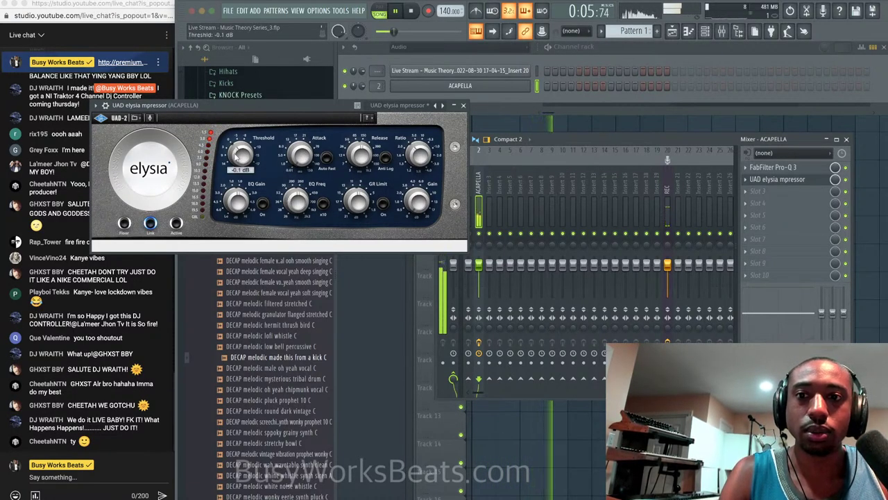
pyautogui.moveTo(364, 156); pyautogui.dragTo(368, 126)
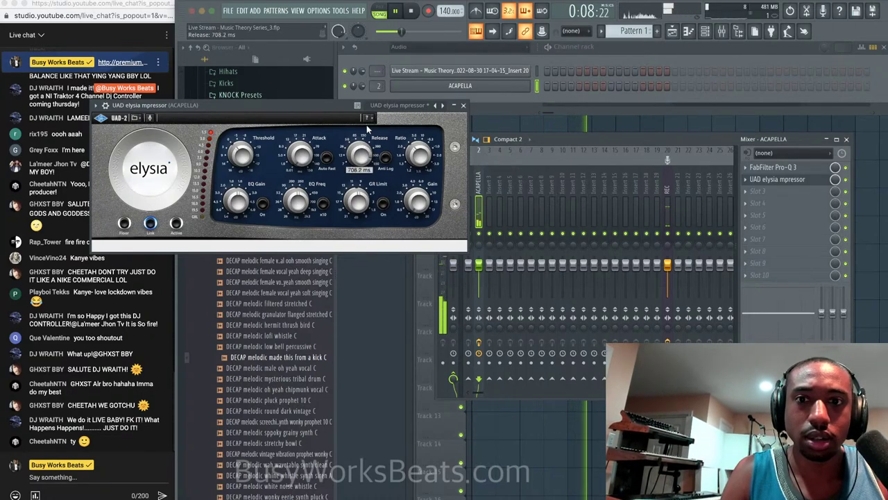
pyautogui.click(243, 157)
pyautogui.scroll(-5, 243, 156)
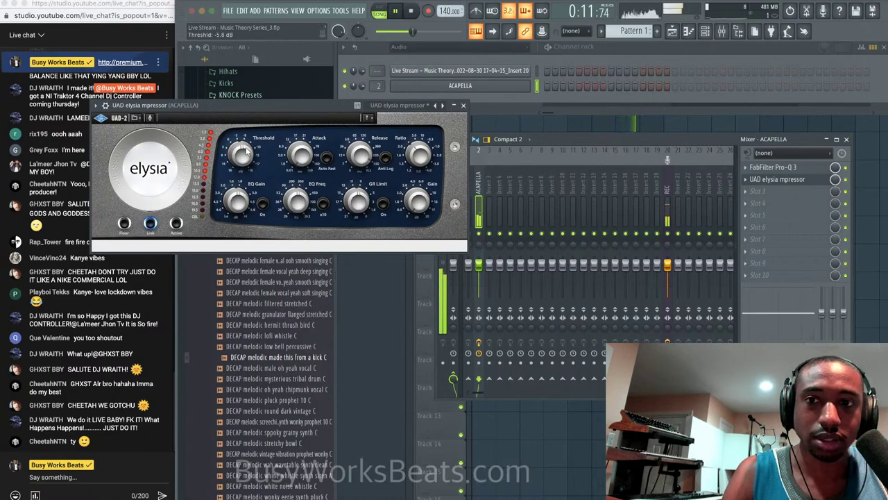
pyautogui.scroll(10, 241, 156)
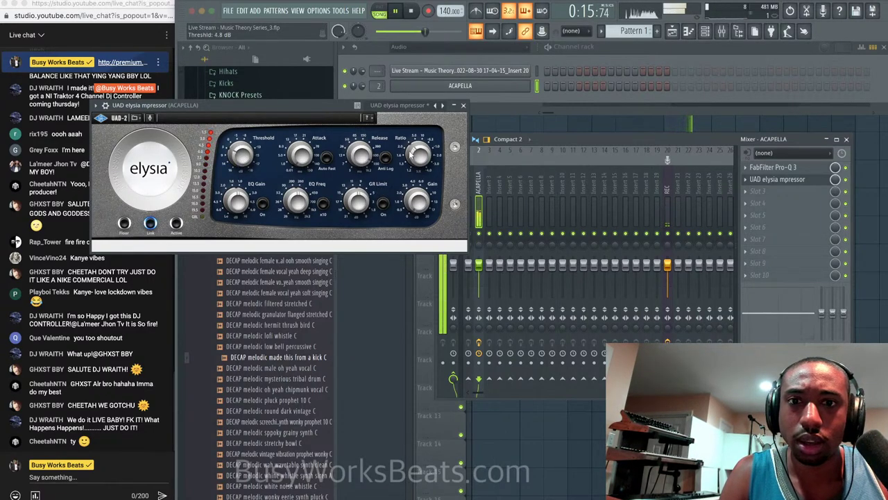
pyautogui.moveTo(422, 154)
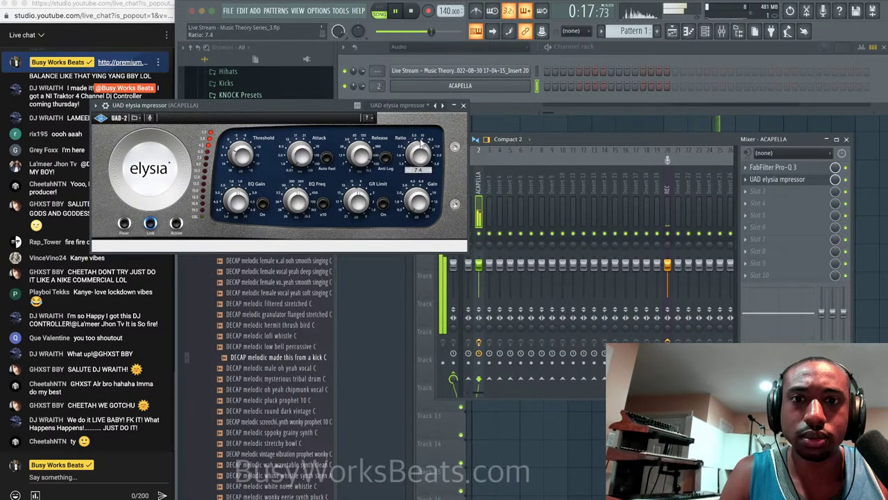
pyautogui.moveTo(427, 130); pyautogui.dragTo(406, 131)
pyautogui.click(463, 106)
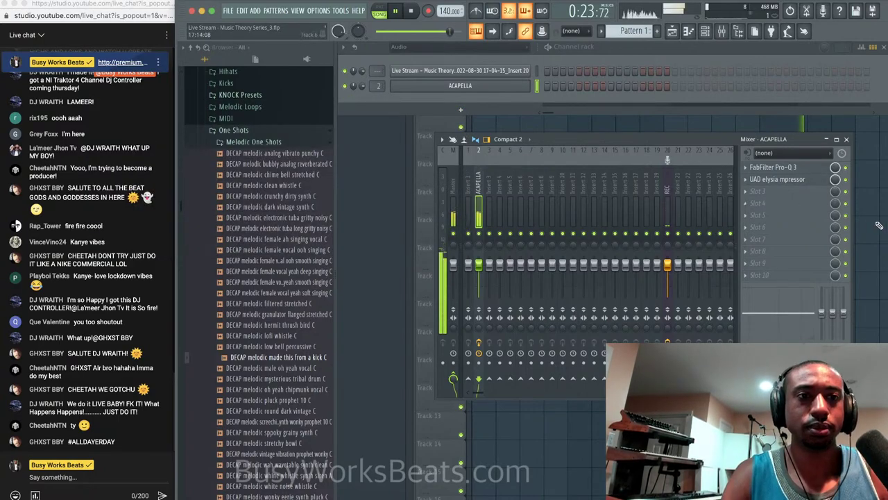
# Stop playback in the playlist and add Analog Lab V as a new channel-rack instrument.
pyautogui.press('F5')
pyautogui.press('space')
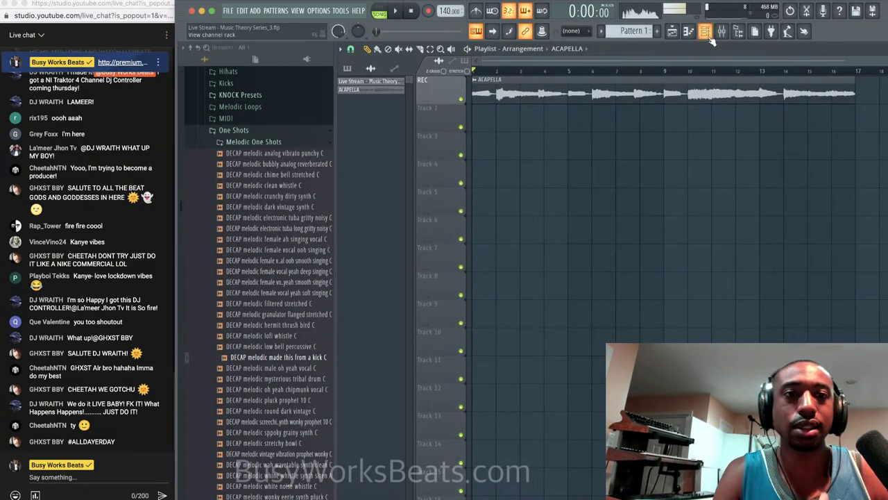
pyautogui.click(705, 31)
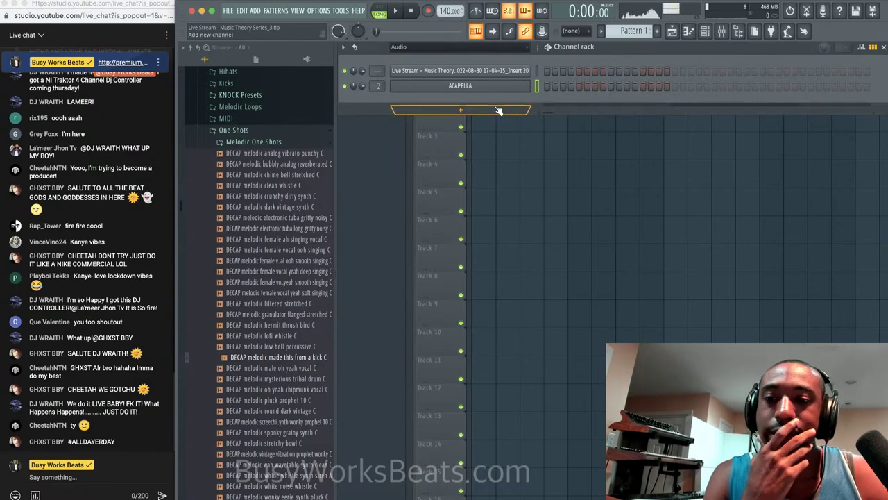
pyautogui.click(461, 110)
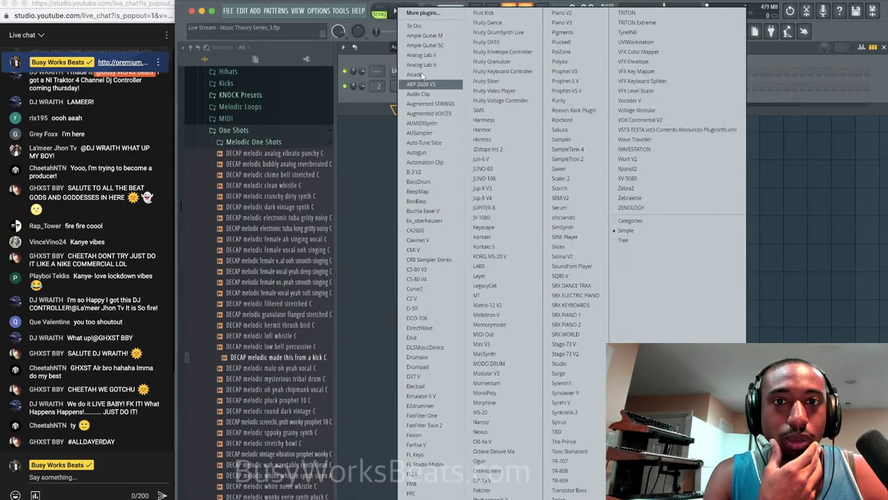
pyautogui.click(423, 64)
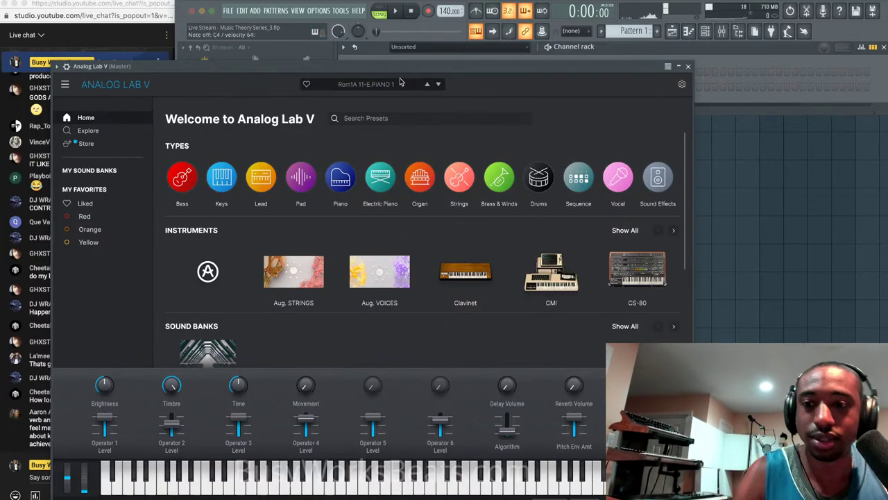
# Move the Analog Lab V window aside and close it.
pyautogui.moveTo(407, 62); pyautogui.dragTo(572, 57)
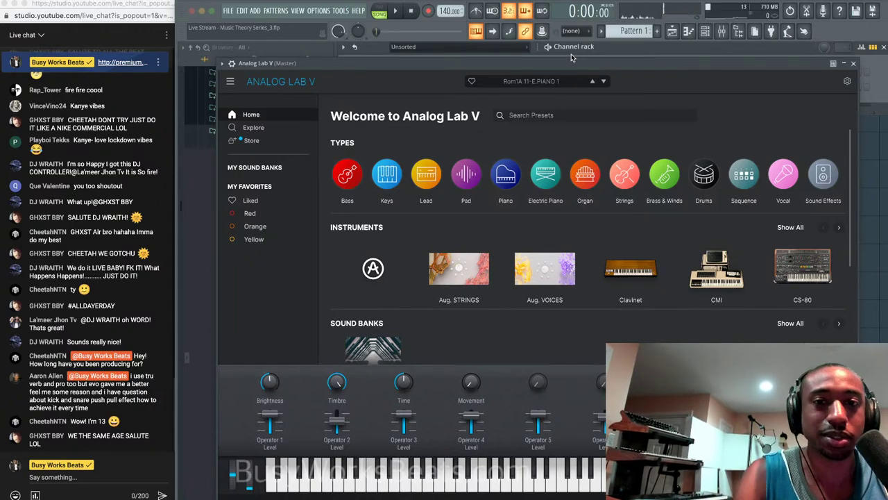
pyautogui.click(856, 64)
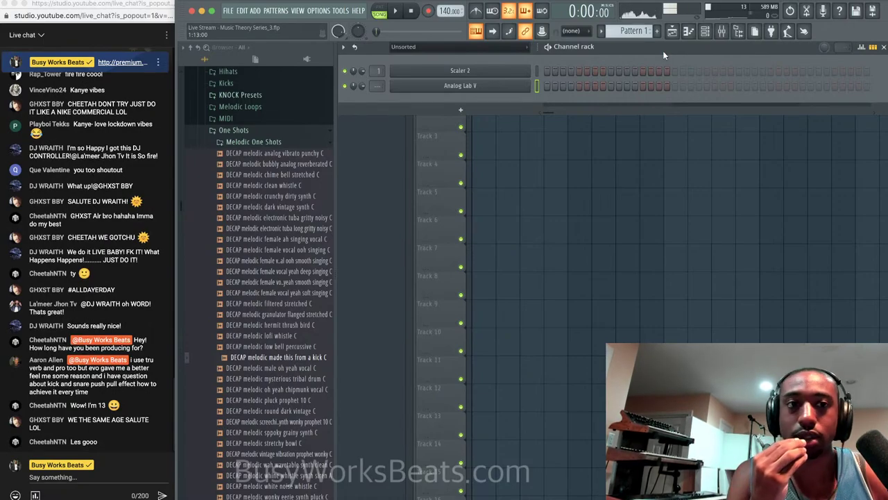
# Open RVox Stereo on the REC insert and settle its compression at about -10.5 dB.
pyautogui.click(722, 31)
pyautogui.click(667, 184)
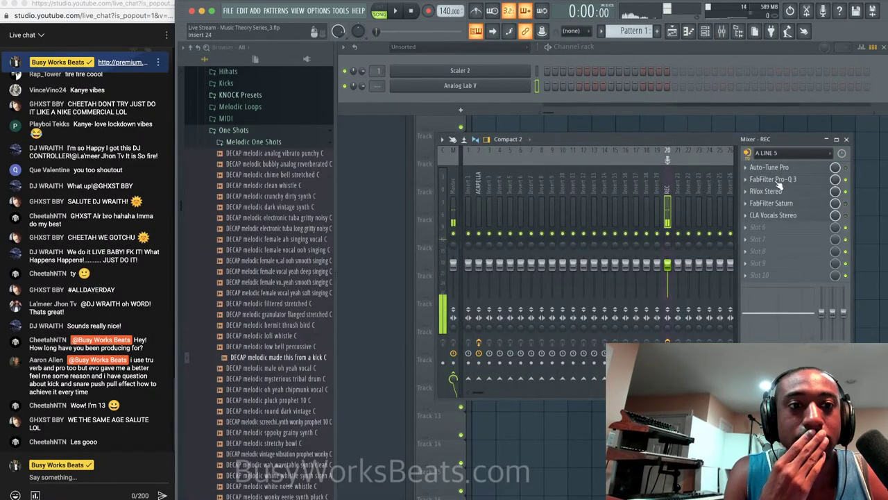
pyautogui.click(766, 191)
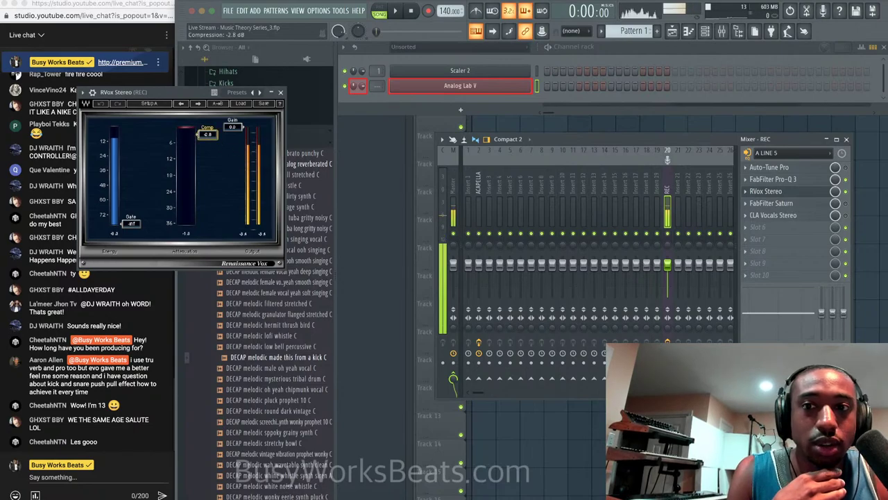
pyautogui.moveTo(207, 133); pyautogui.dragTo(207, 153)
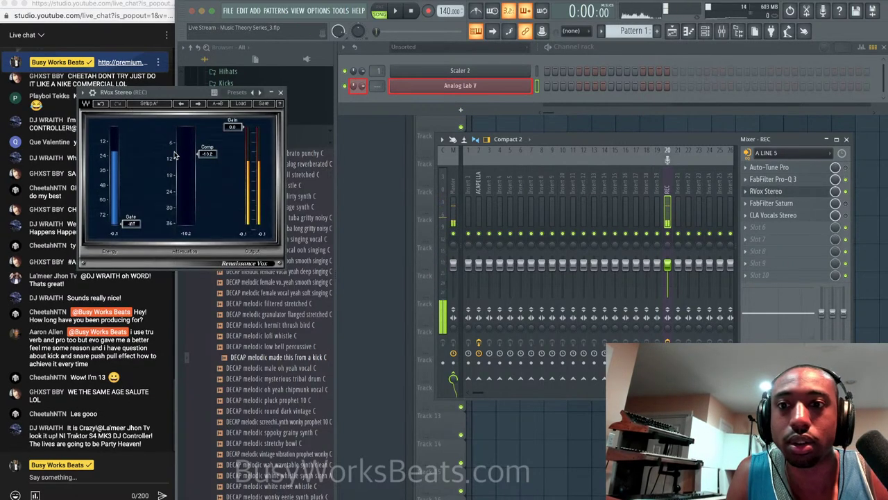
pyautogui.moveTo(207, 153); pyautogui.dragTo(206, 175)
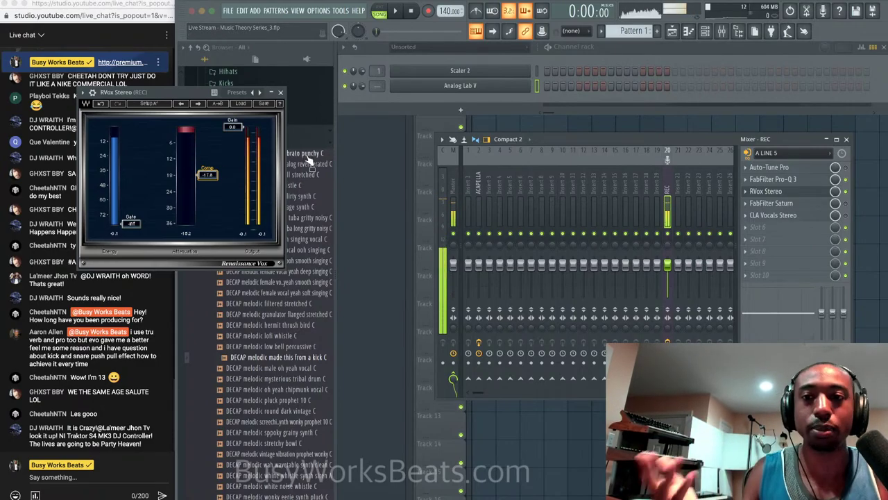
pyautogui.moveTo(206, 175); pyautogui.dragTo(217, 154)
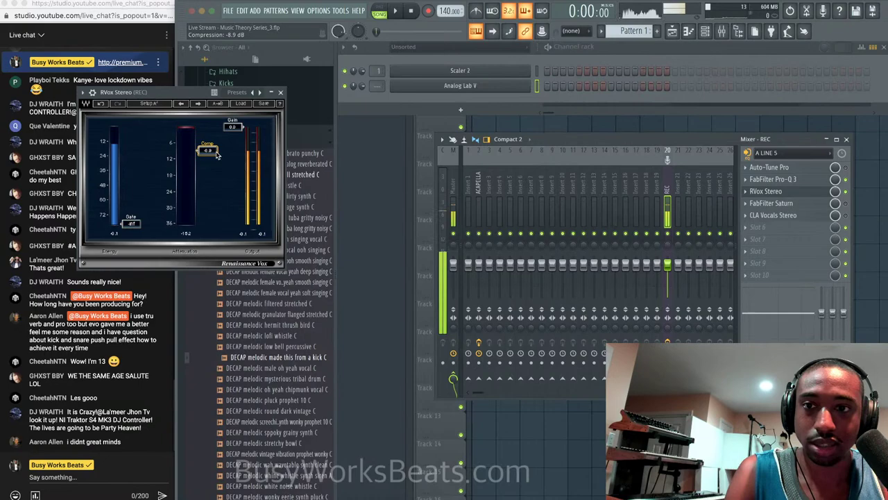
# Close the RVox Stereo window and open the plugin list for REC's empty slot 6.
pyautogui.click(280, 92)
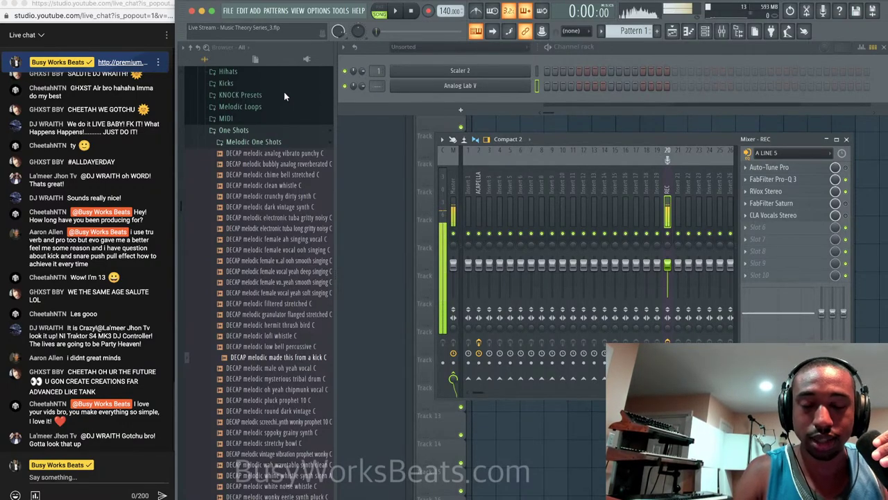
pyautogui.click(768, 226)
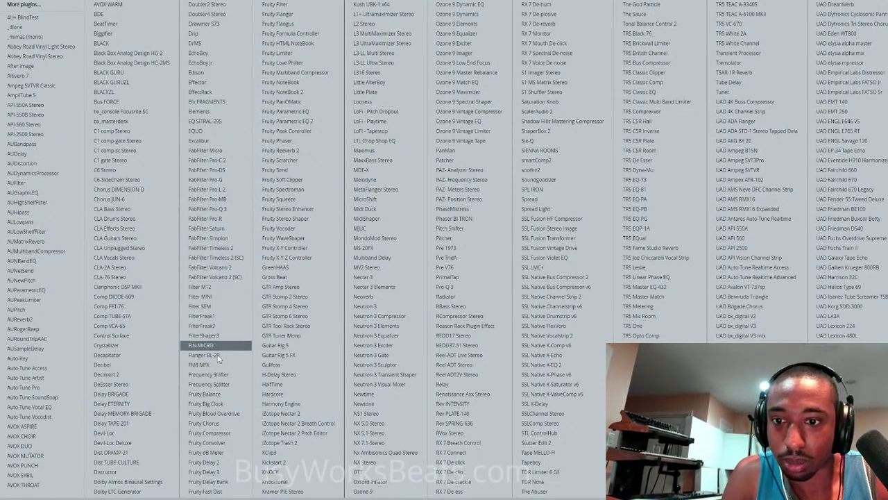
# Load Fruity Delay 3 on the REC insert and turn its feedback level to minimum.
pyautogui.click(208, 471)
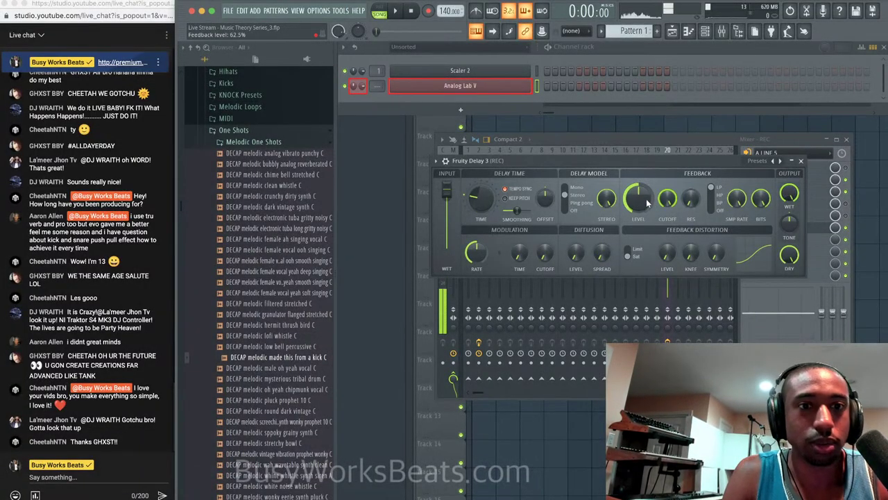
pyautogui.moveTo(638, 199); pyautogui.dragTo(637, 249)
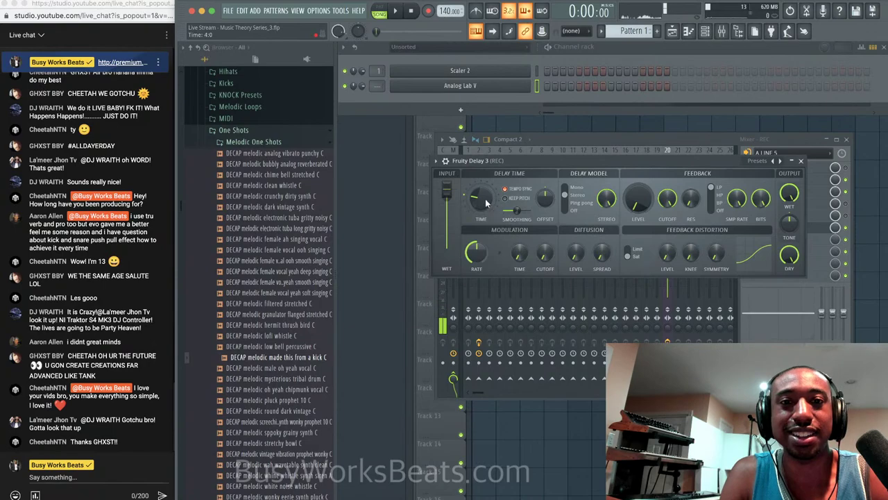
pyautogui.click(510, 190)
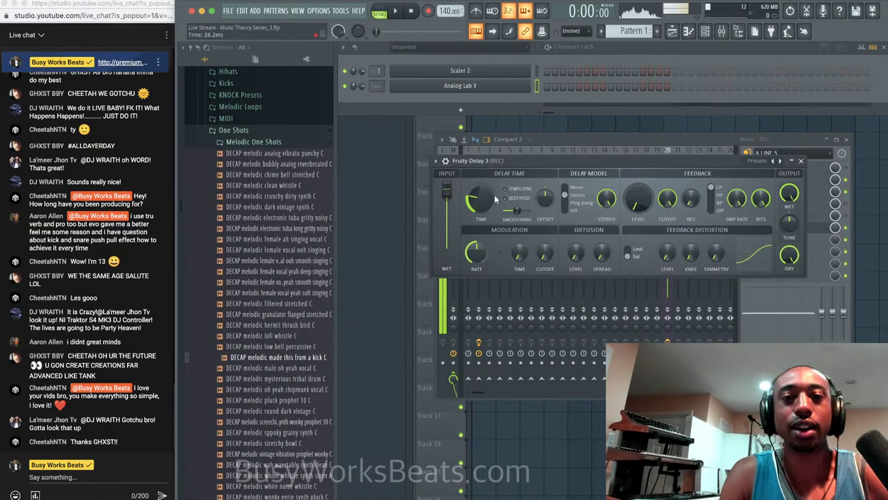
pyautogui.click(514, 190)
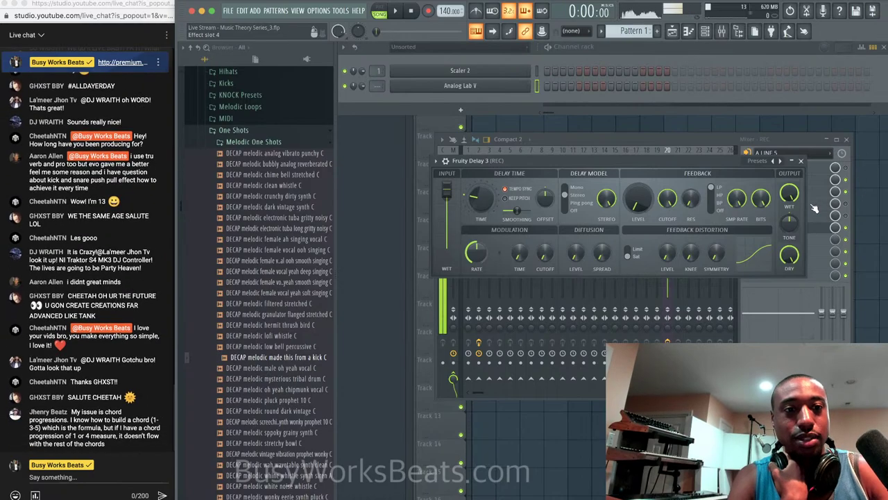
pyautogui.click(846, 227)
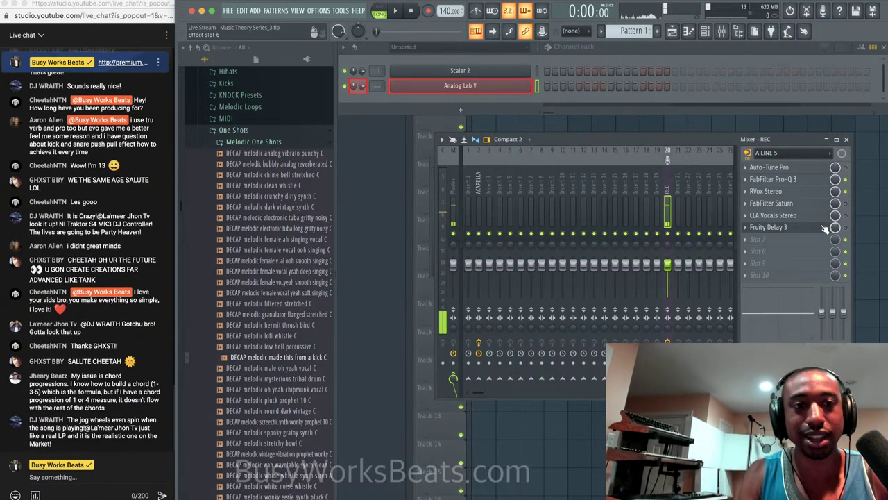
pyautogui.click(824, 228)
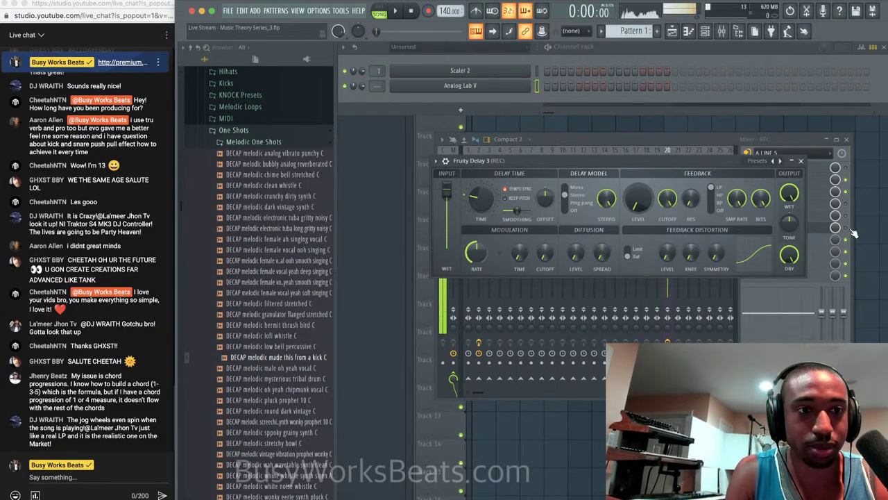
pyautogui.press('Escape')
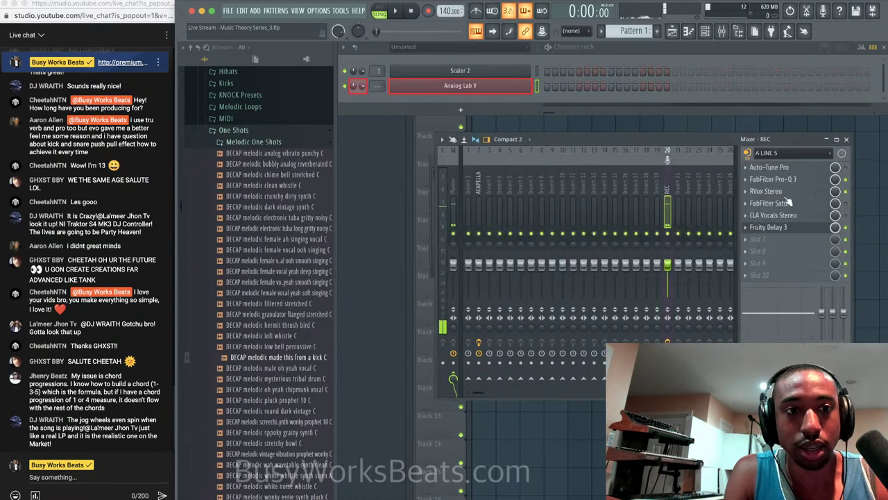
pyautogui.click(760, 227)
# Shorten the delay time to about 85 ms and lower feedback cutoff to roughly 2258 Hz.
pyautogui.moveTo(480, 199); pyautogui.dragTo(480, 167)
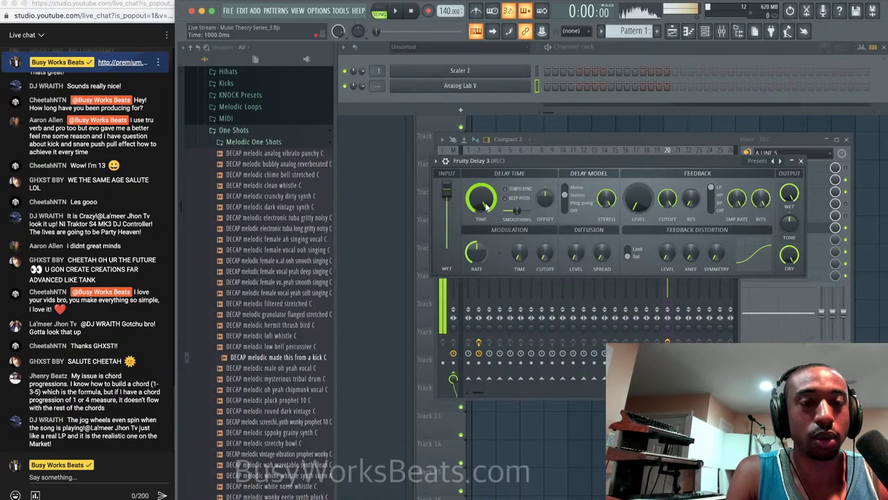
pyautogui.moveTo(486, 206); pyautogui.dragTo(486, 230)
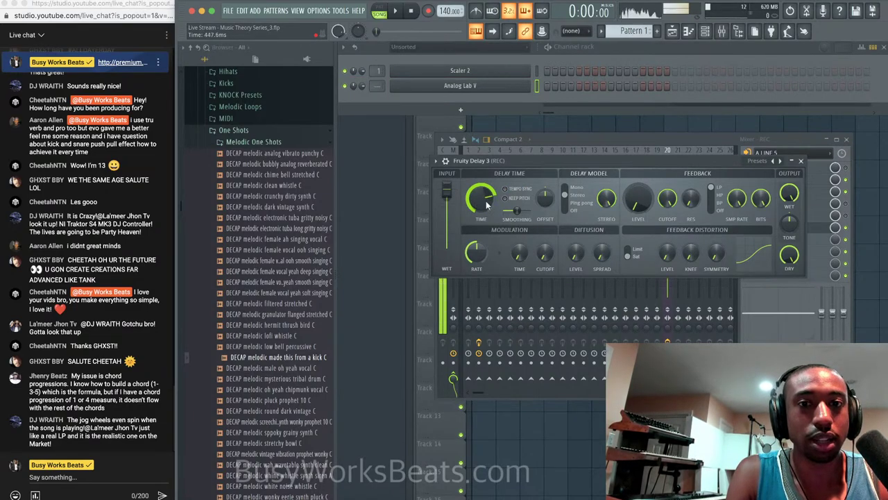
pyautogui.moveTo(485, 198); pyautogui.dragTo(485, 214)
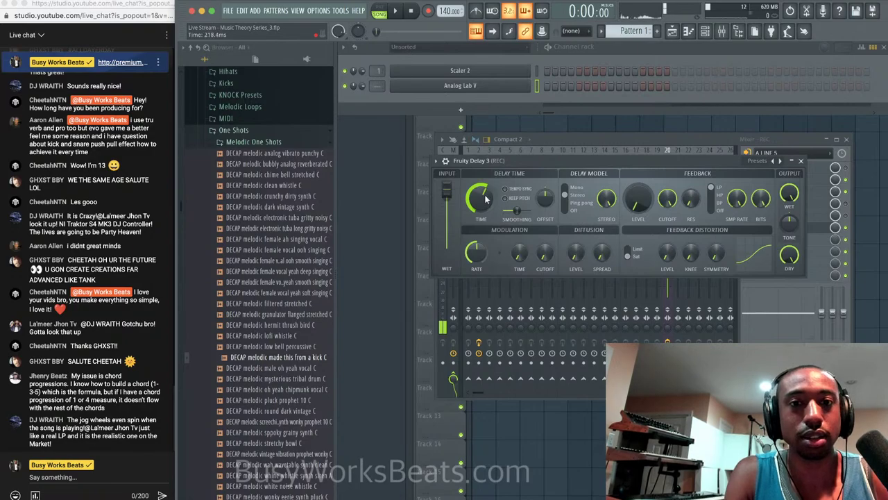
pyautogui.scroll(-5, 486, 199)
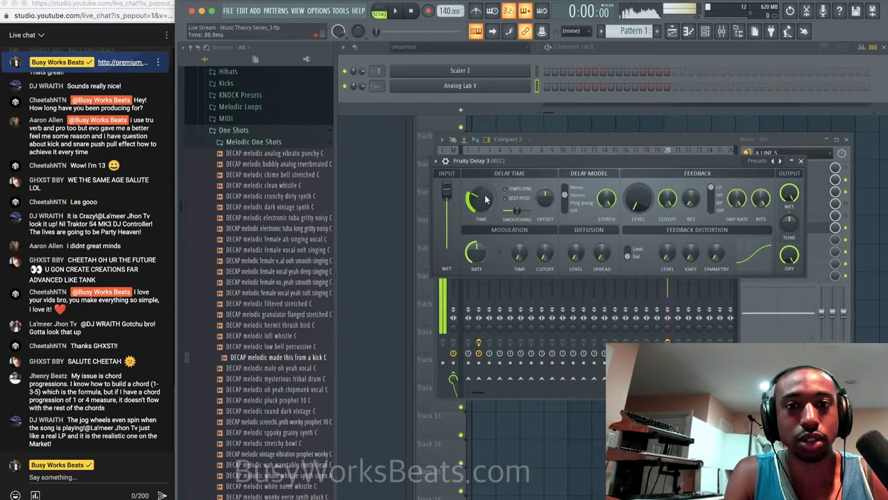
pyautogui.scroll(3, 486, 199)
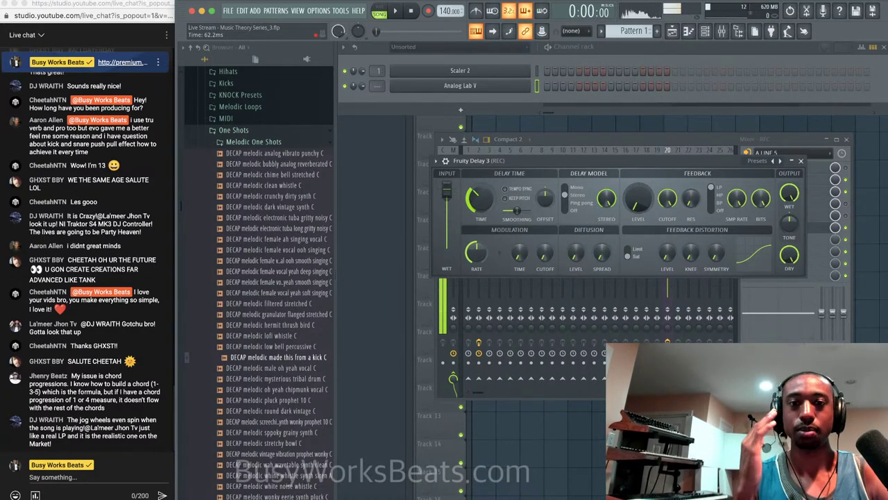
pyautogui.scroll(3, 479, 201)
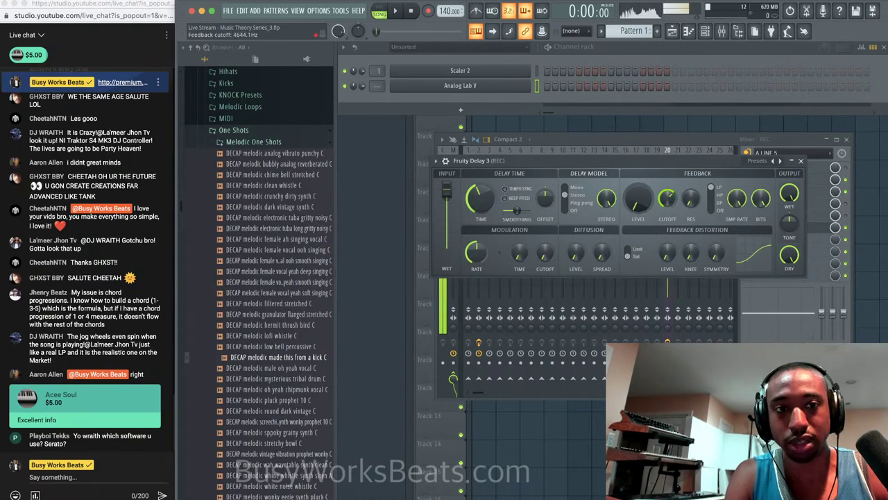
pyautogui.moveTo(666, 198); pyautogui.dragTo(671, 199)
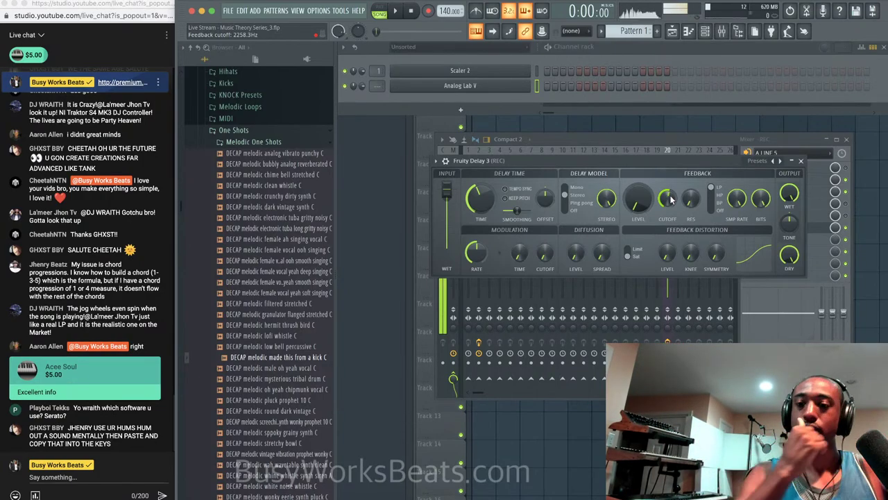
# Close and delete Fruity Delay 3 from the REC insert, then bring up the plugin list for empty slot 6.
pyautogui.click(800, 160)
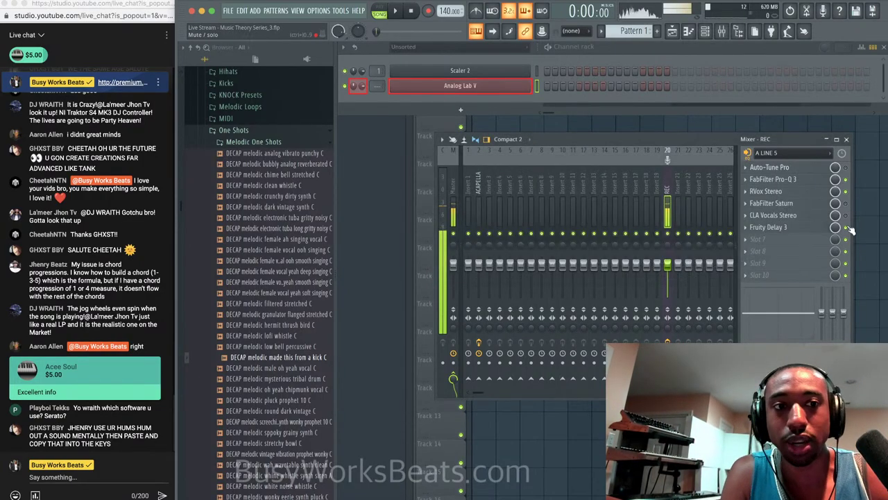
pyautogui.click(752, 234)
pyautogui.click(763, 244)
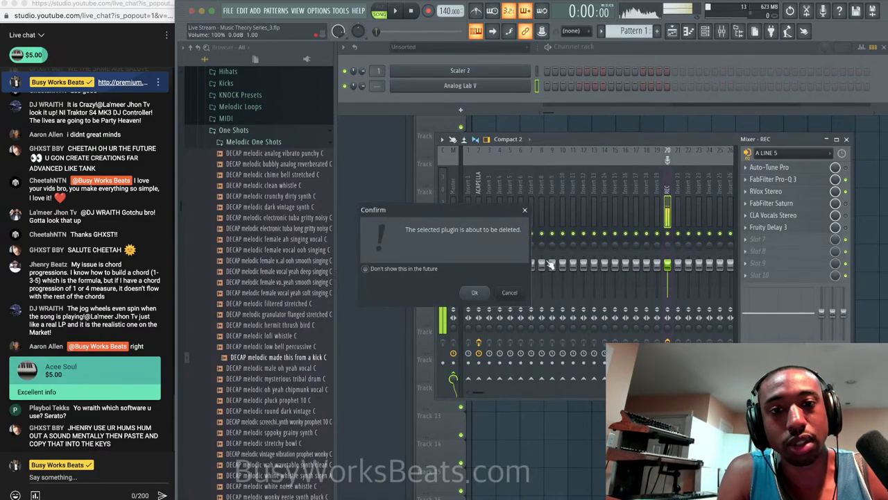
pyautogui.click(474, 293)
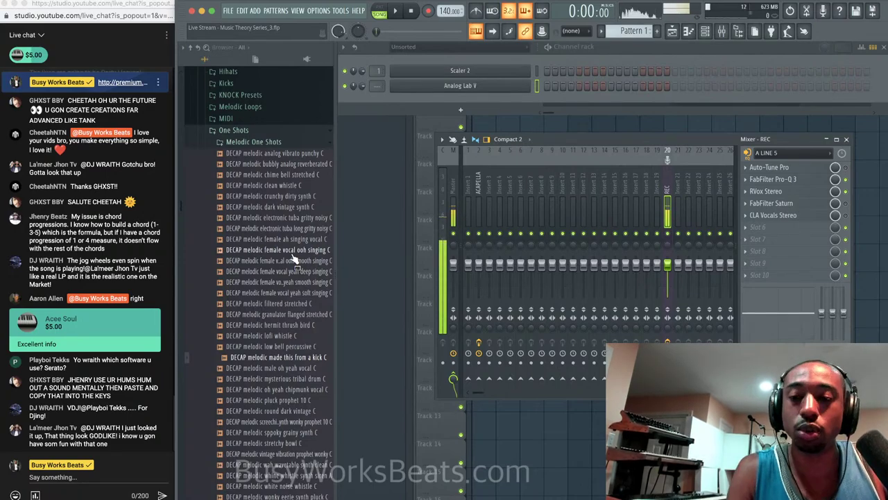
pyautogui.click(766, 232)
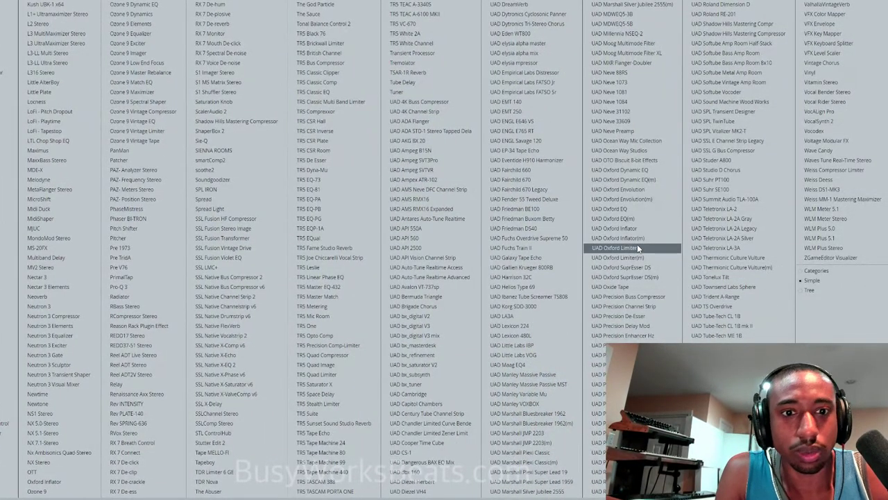
# Load UAD RealVerb-Pro into REC slot 6 and move its settings window to the right.
pyautogui.click(597, 481)
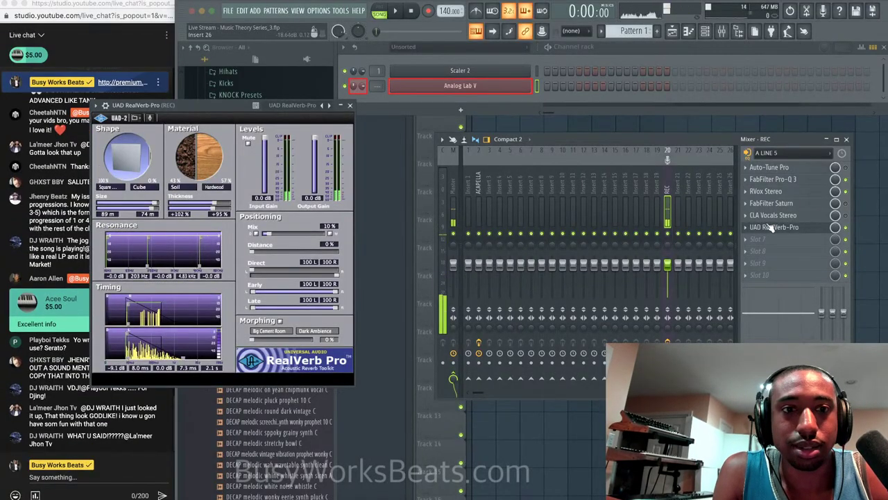
pyautogui.click(770, 228)
pyautogui.click(760, 240)
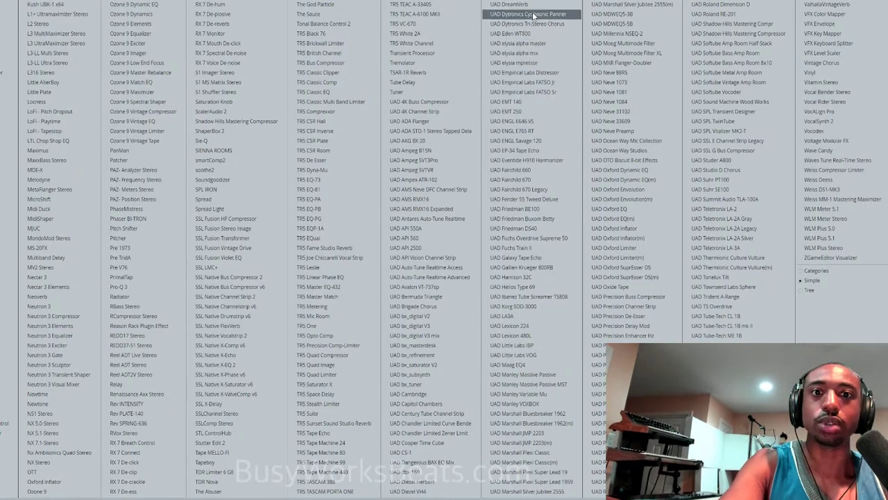
pyautogui.press('Escape')
pyautogui.moveTo(227, 107); pyautogui.dragTo(355, 131)
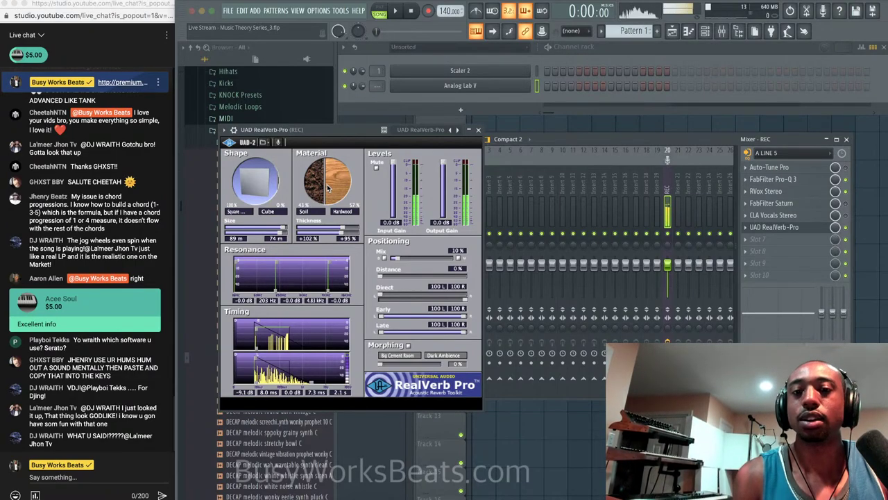
# Switch RealVerb-Pro off, then briefly bring up and minimise the streaming software.
pyautogui.click(845, 228)
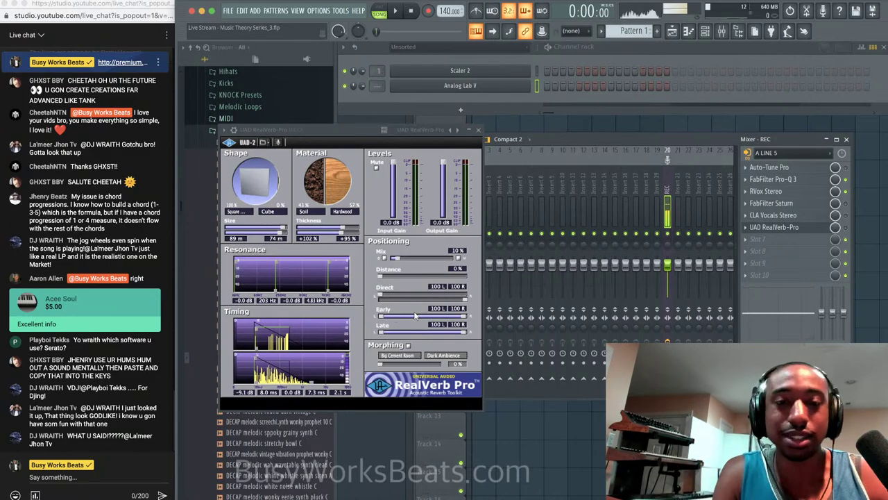
pyautogui.click(563, 494)
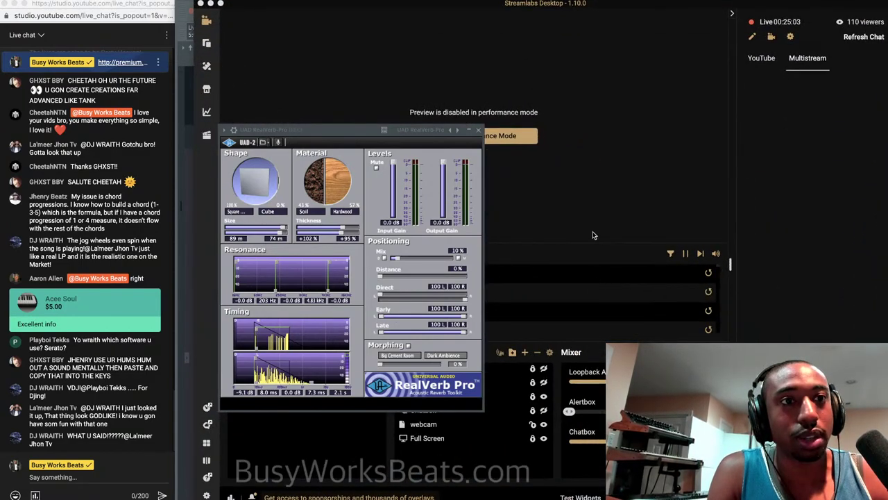
pyautogui.click(211, 5)
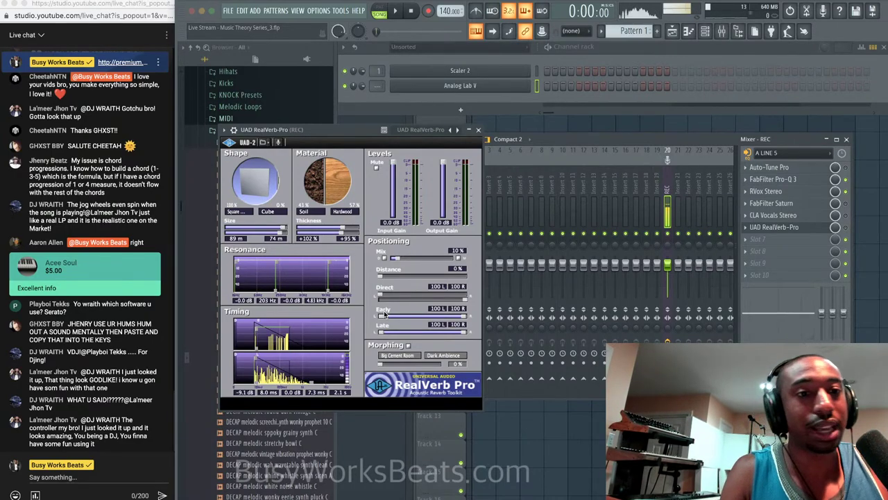
# Load Fruity Delay 3 into REC slot 7 after RealVerb-Pro and toggle its enable LED off and on.
pyautogui.click(795, 240)
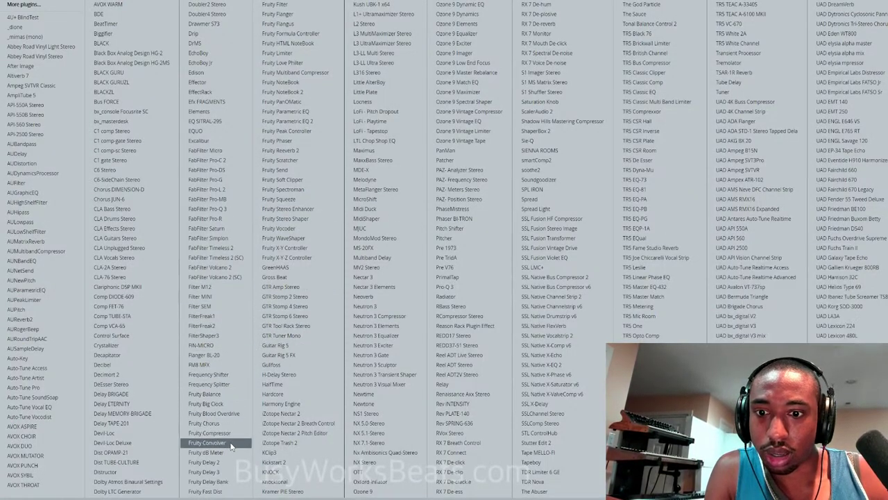
pyautogui.click(219, 471)
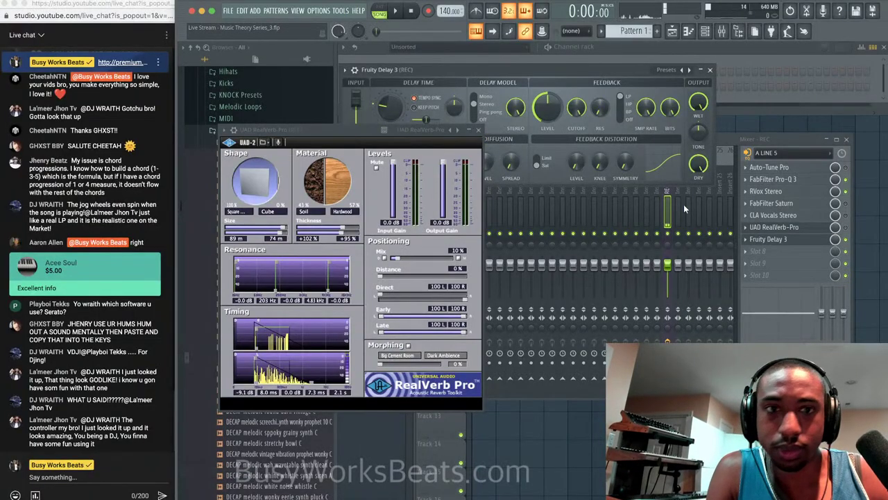
pyautogui.click(846, 240)
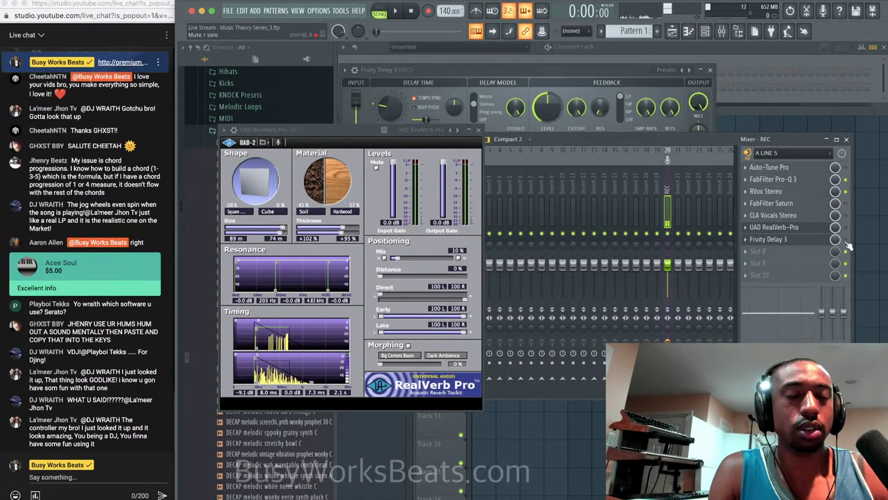
pyautogui.click(846, 241)
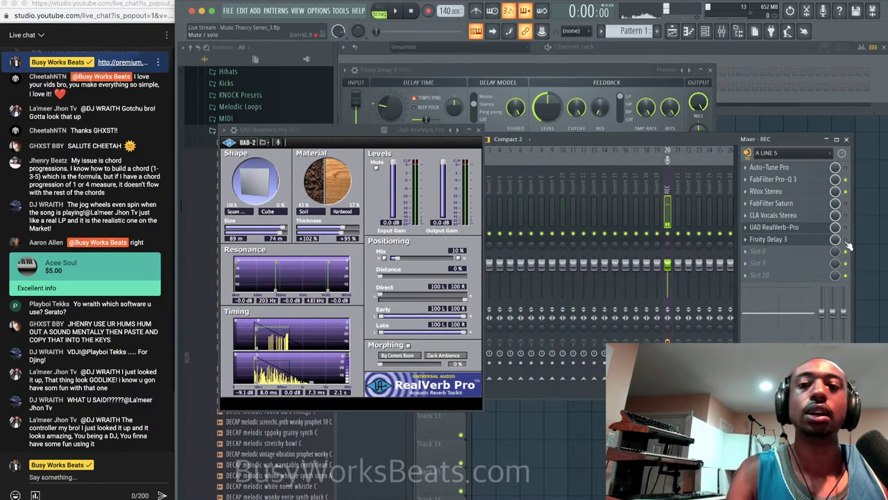
# Disable Fruity Delay 3's Tempo Sync and set its delay Time knob to about 7.9 ms.
pyautogui.click(845, 239)
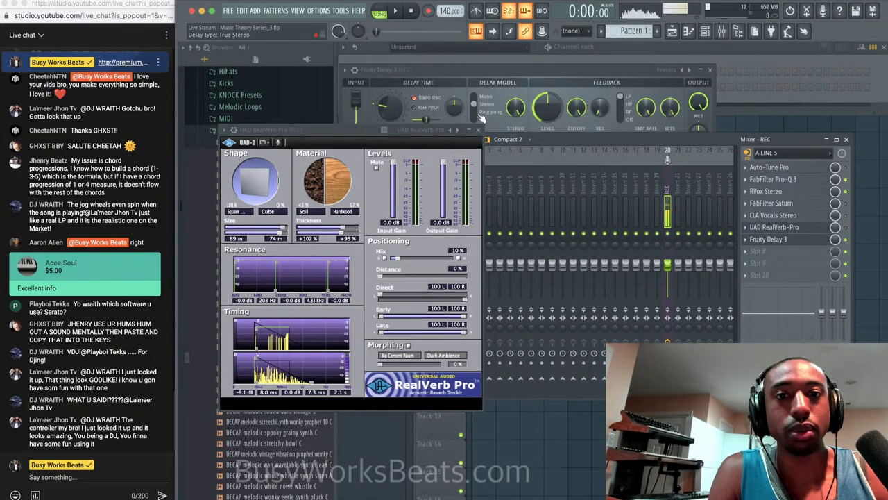
pyautogui.click(508, 69)
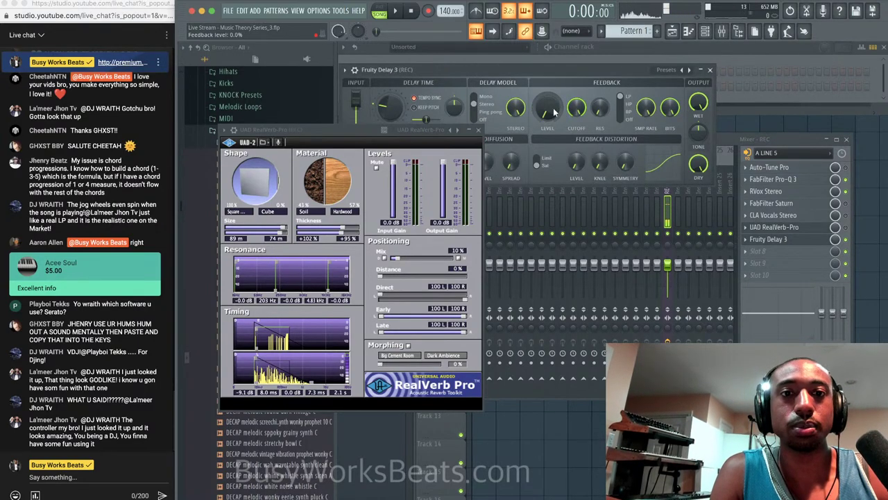
pyautogui.click(478, 129)
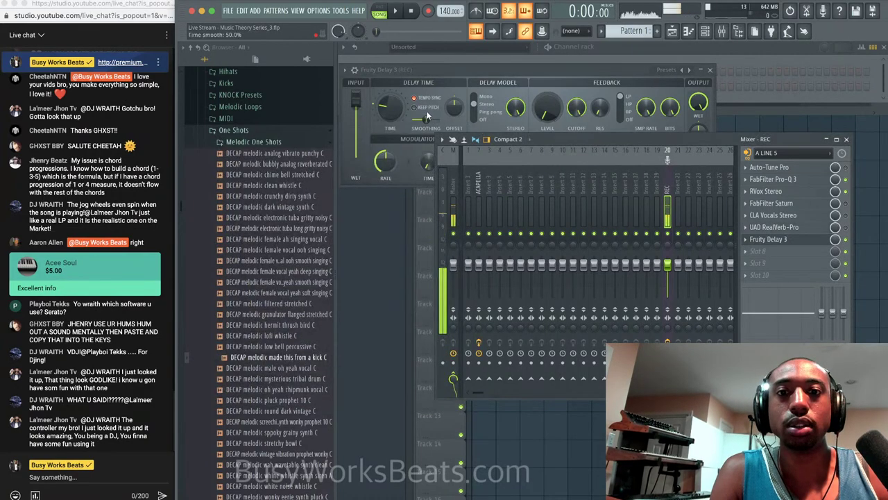
pyautogui.click(414, 99)
pyautogui.moveTo(390, 109); pyautogui.dragTo(390, 125)
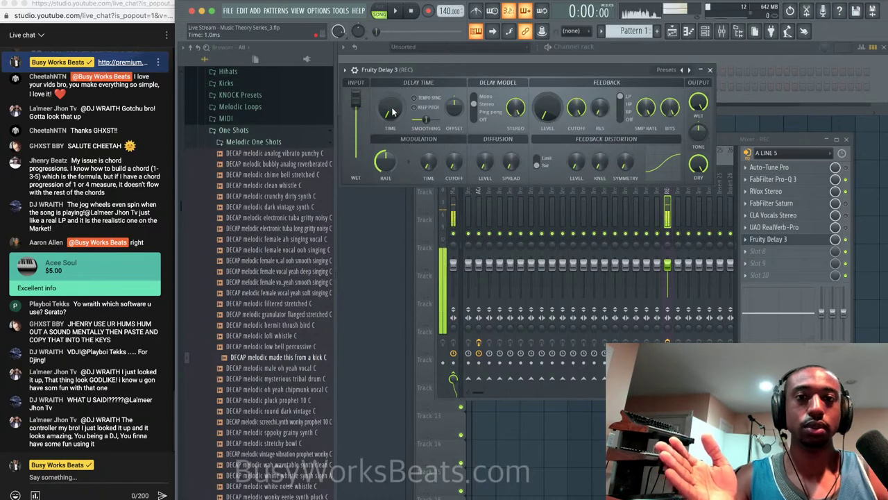
pyautogui.moveTo(392, 113)
pyautogui.mouseDown()
pyautogui.moveTo(392, 93)
pyautogui.moveTo(393, 111)
pyautogui.mouseUp()
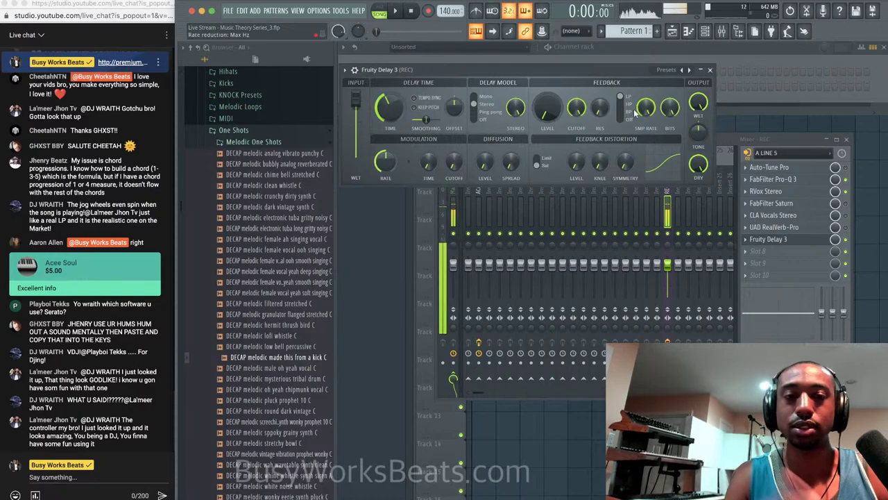
pyautogui.click(835, 227)
# Switch RealVerb-Pro back on and try out its Distance slider and late reflections level.
pyautogui.click(837, 228)
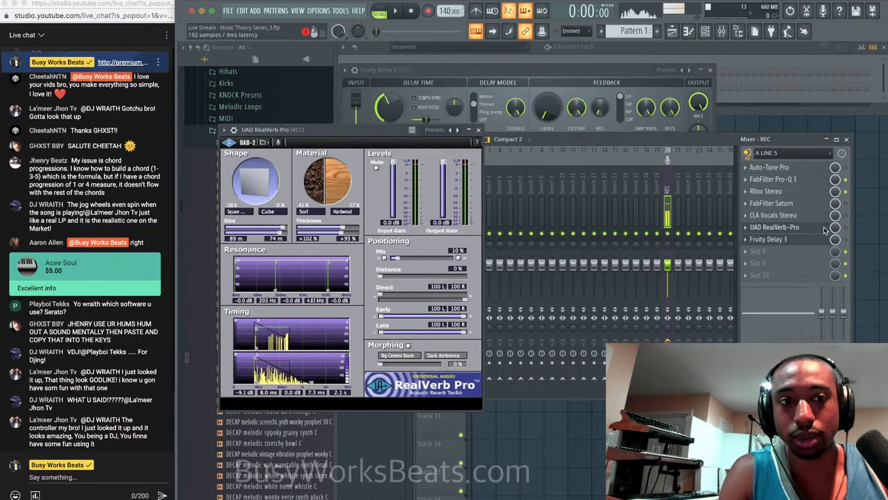
pyautogui.click(847, 228)
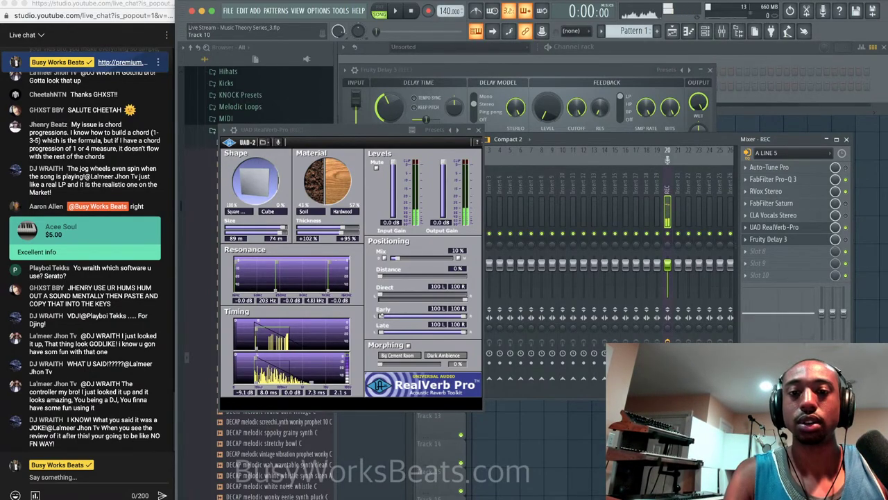
pyautogui.click(380, 316)
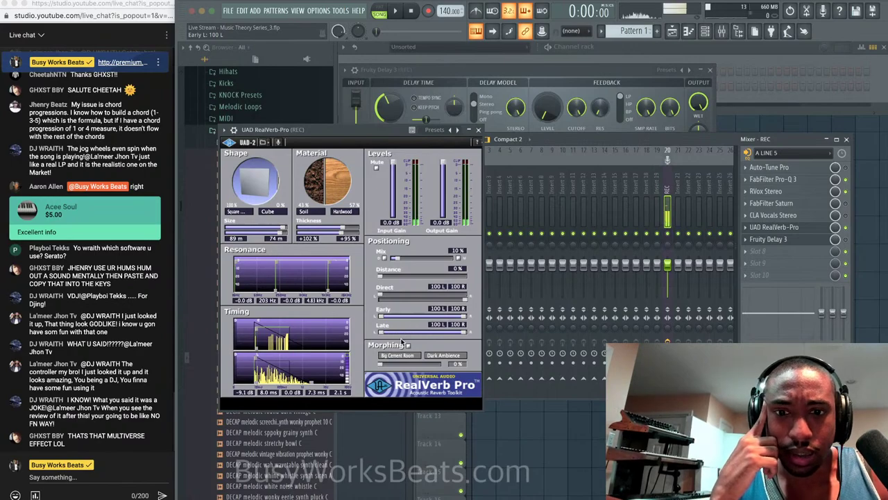
pyautogui.click(413, 277)
pyautogui.moveTo(413, 277); pyautogui.dragTo(458, 259)
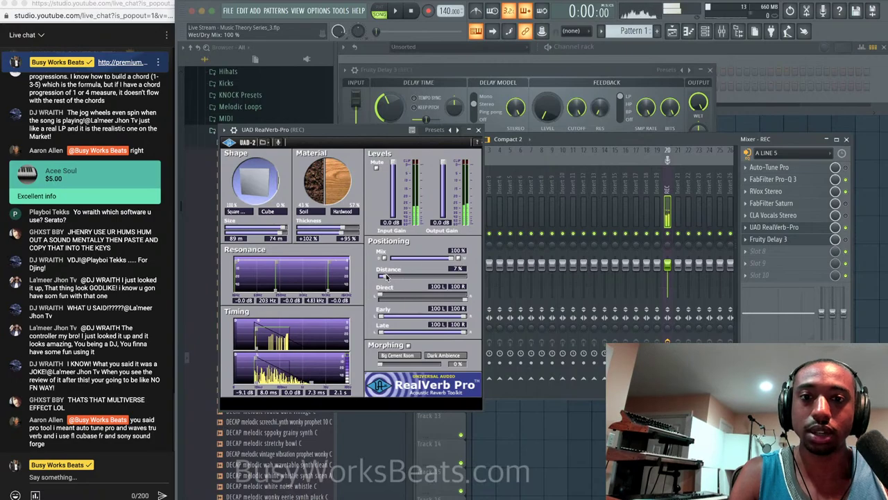
pyautogui.moveTo(387, 277); pyautogui.dragTo(468, 278)
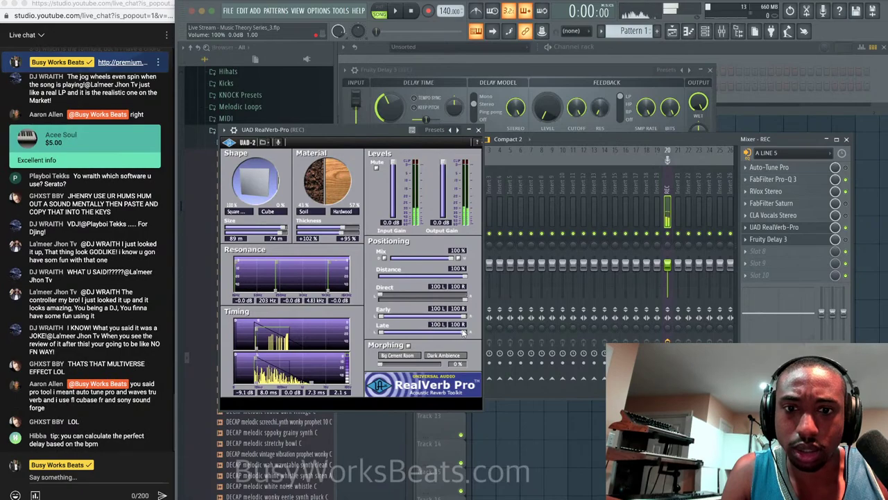
pyautogui.moveTo(463, 333)
pyautogui.mouseDown()
pyautogui.moveTo(394, 333)
pyautogui.moveTo(468, 332)
pyautogui.mouseUp()
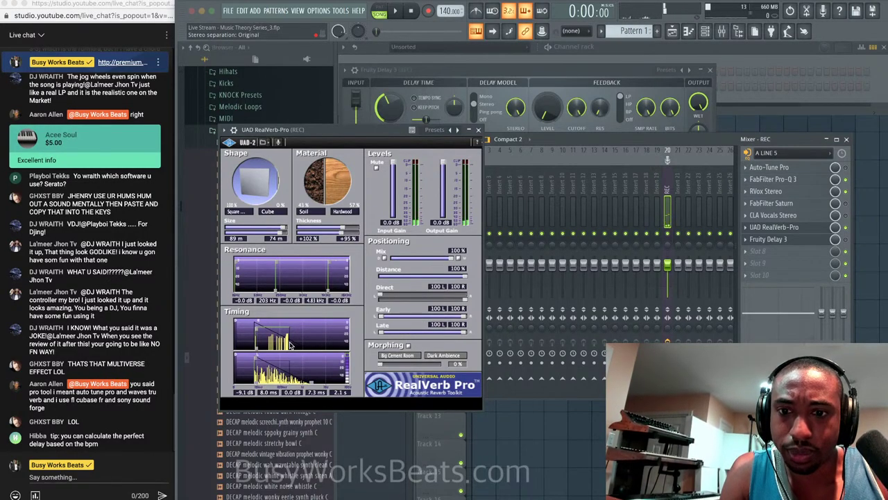
# Set RealVerb-Pro's Late T60 decay to 0.10 s, mix to 22% and distance to 13%.
pyautogui.moveTo(310, 382); pyautogui.dragTo(273, 401)
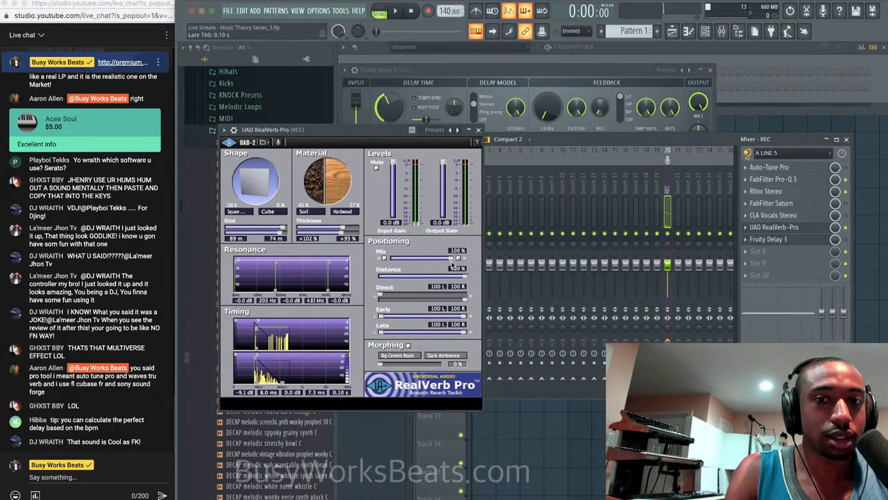
pyautogui.moveTo(454, 261); pyautogui.dragTo(406, 261)
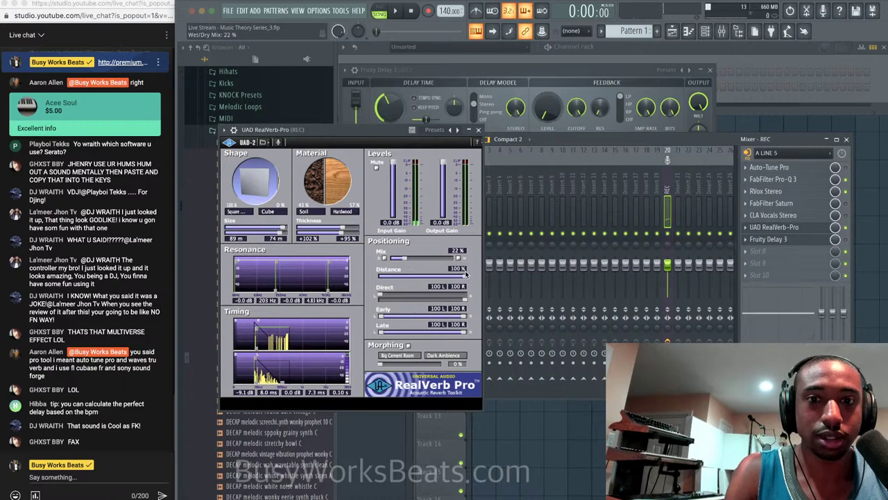
pyautogui.moveTo(465, 275); pyautogui.dragTo(551, 271)
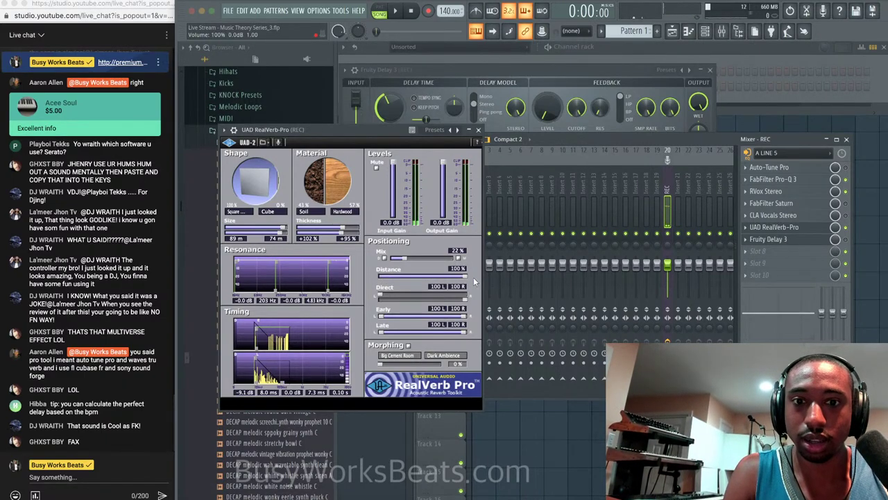
pyautogui.moveTo(467, 278); pyautogui.dragTo(377, 277)
# Close the RealVerb-Pro window and delete Fruity Delay 3 from the REC insert.
pyautogui.click(478, 130)
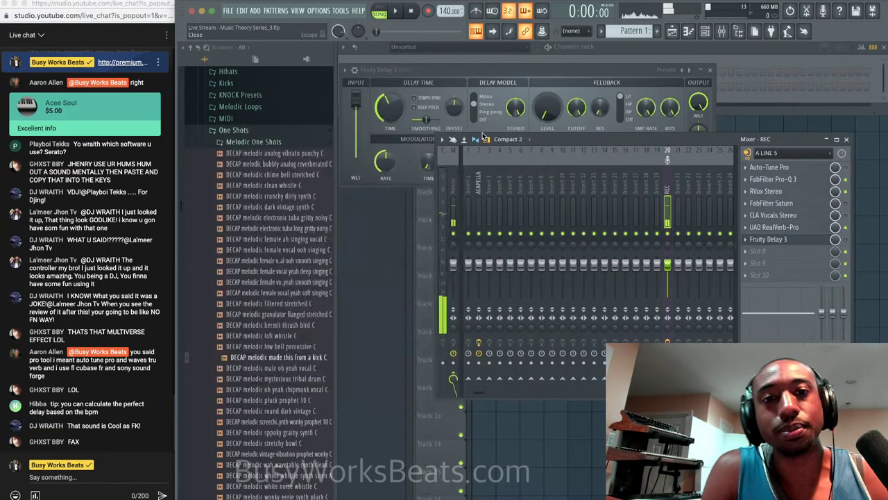
pyautogui.moveTo(744, 139)
pyautogui.mouseDown()
pyautogui.moveTo(745, 198)
pyautogui.moveTo(744, 134)
pyautogui.mouseUp()
pyautogui.click(746, 241)
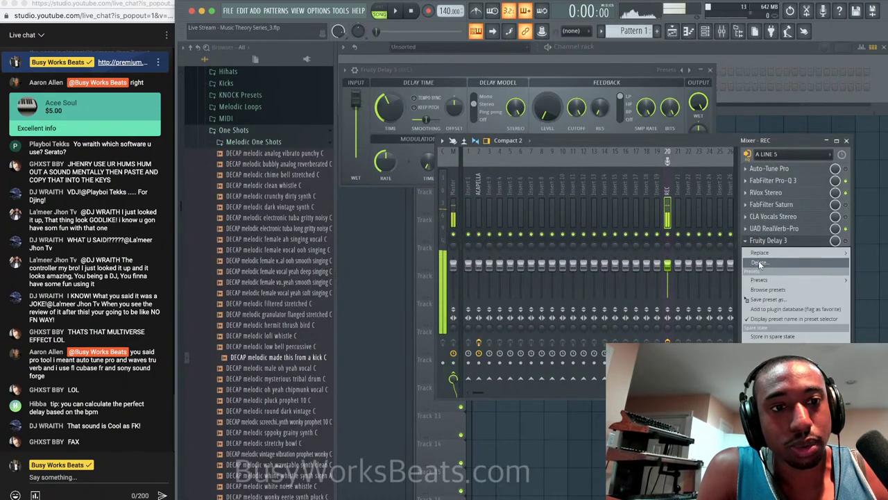
pyautogui.click(759, 262)
pyautogui.press('Return')
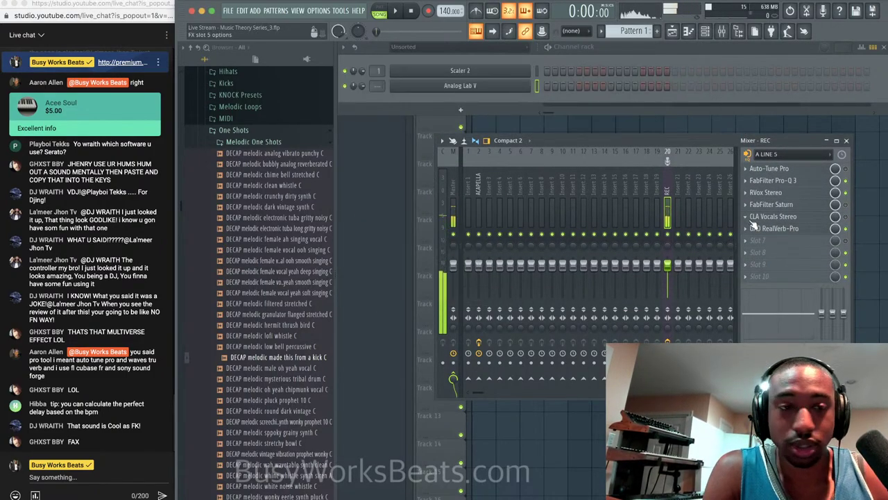
# Delete UAD RealVerb-Pro from the REC insert and bring Streamlabs Desktop forward.
pyautogui.click(747, 228)
pyautogui.click(750, 251)
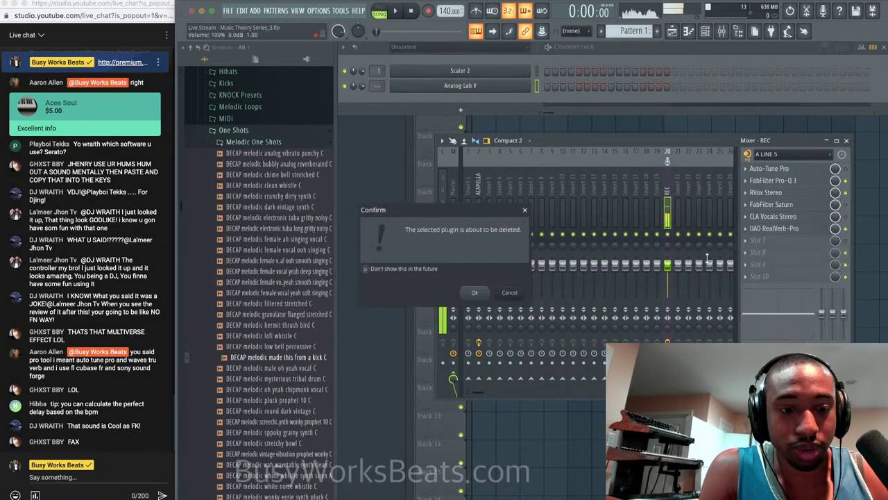
pyautogui.press('Return')
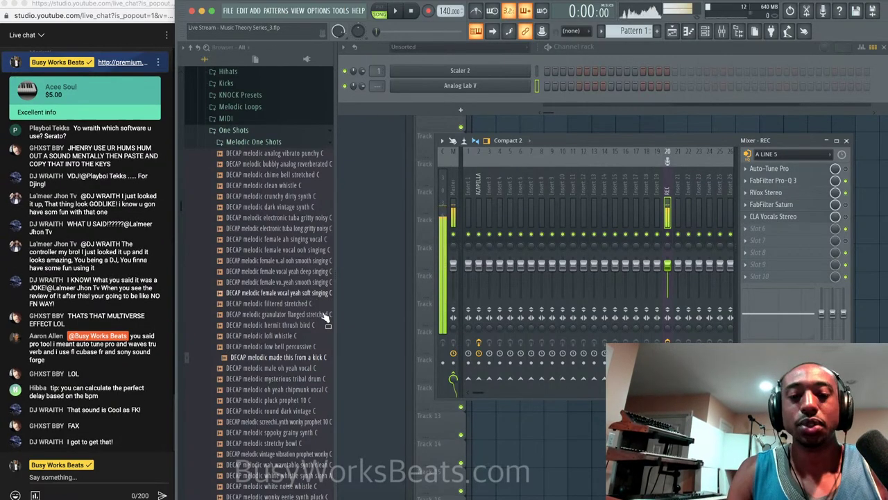
pyautogui.click(563, 498)
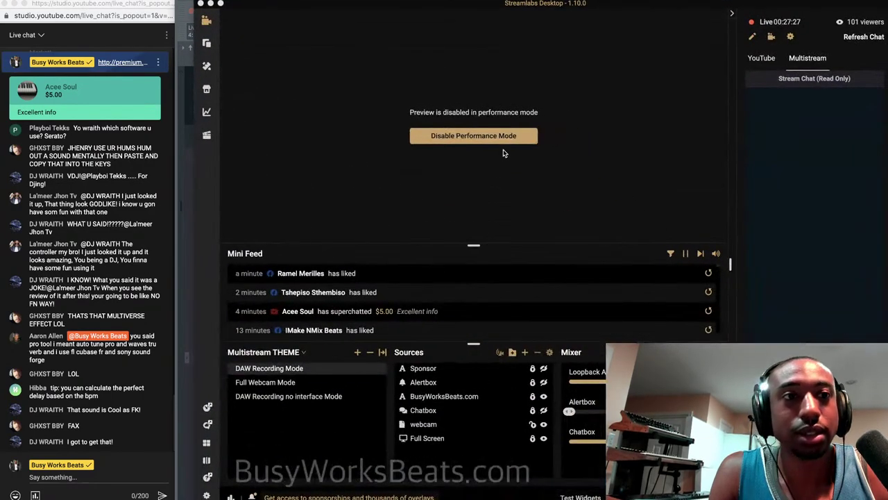
# Minimise Streamlabs Desktop to return to FL Studio's mixer.
pyautogui.click(210, 3)
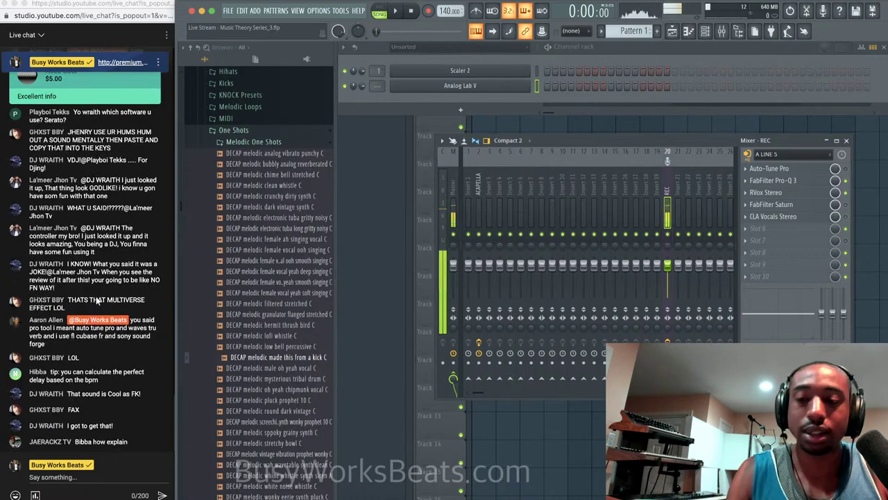
# Scroll the live chat, then start playback with the Playlist showing the ACAPELLA clip.
pyautogui.click(50, 333)
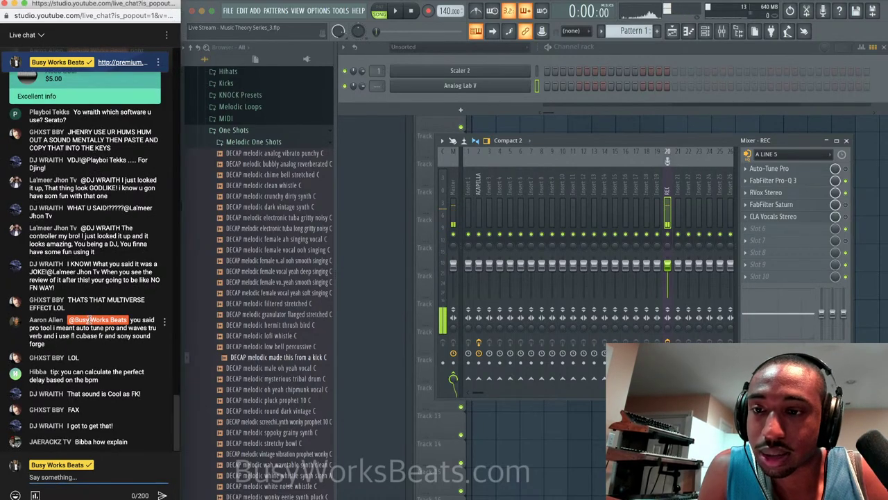
pyautogui.scroll(2, 89, 319)
pyautogui.scroll(-2, 89, 323)
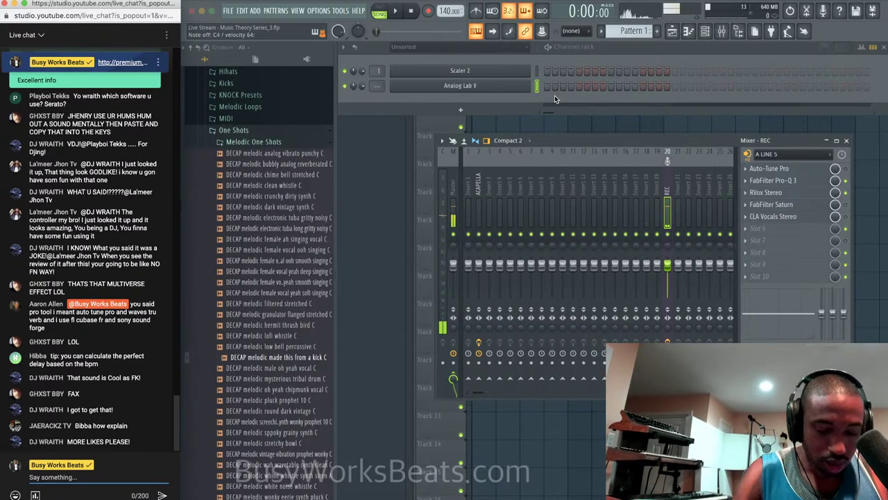
pyautogui.click(397, 12)
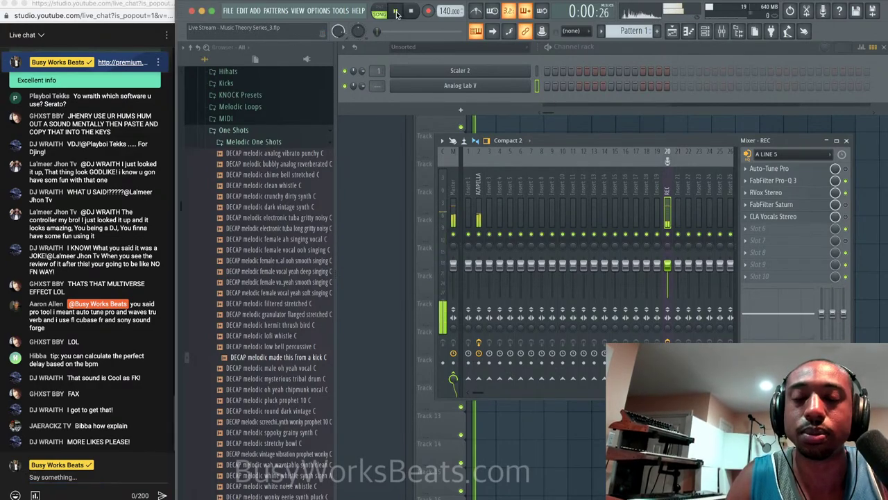
pyautogui.click(609, 124)
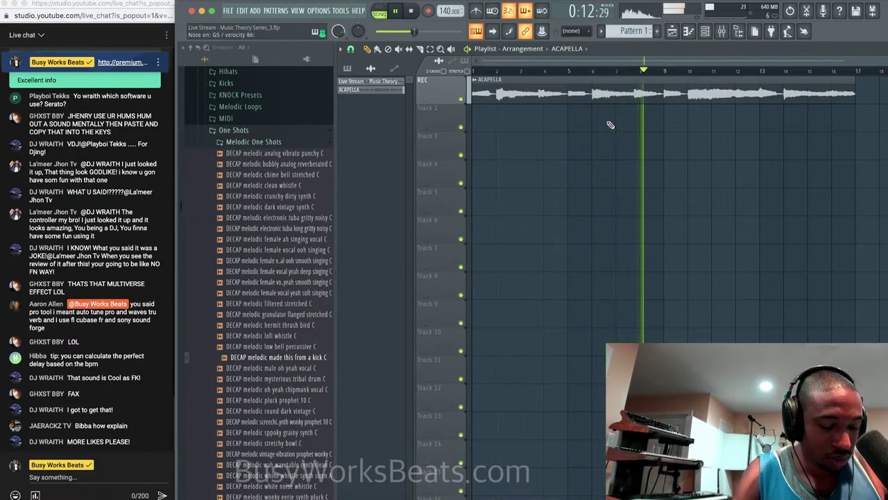
# Record Analog Lab V chords with count-in and metronome into a 16-bar Pattern 1 on Track 2.
pyautogui.press('space')
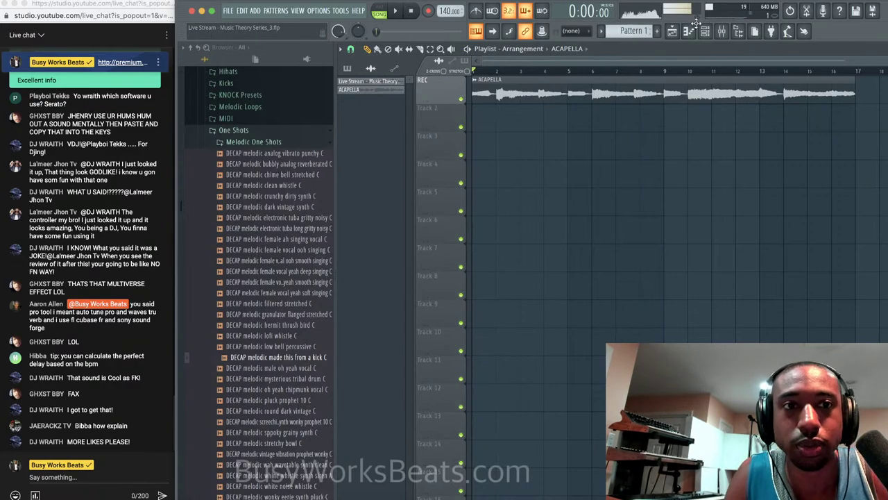
pyautogui.click(694, 27)
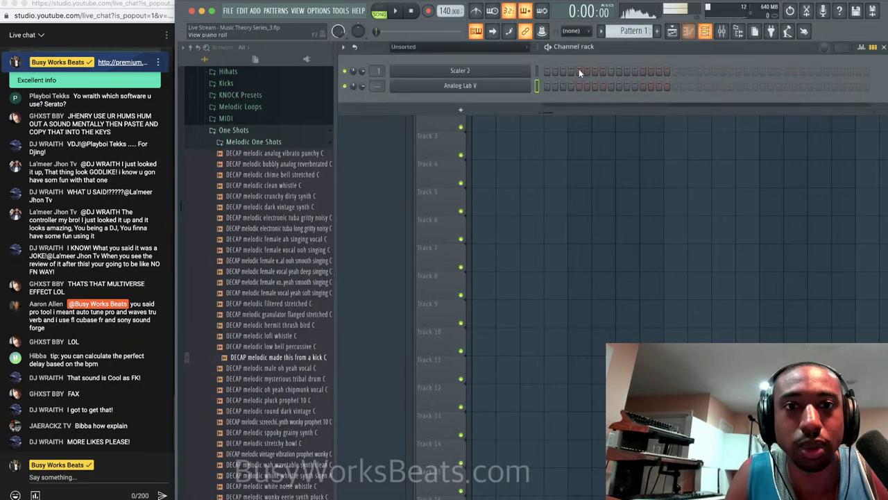
pyautogui.click(428, 11)
pyautogui.click(517, 305)
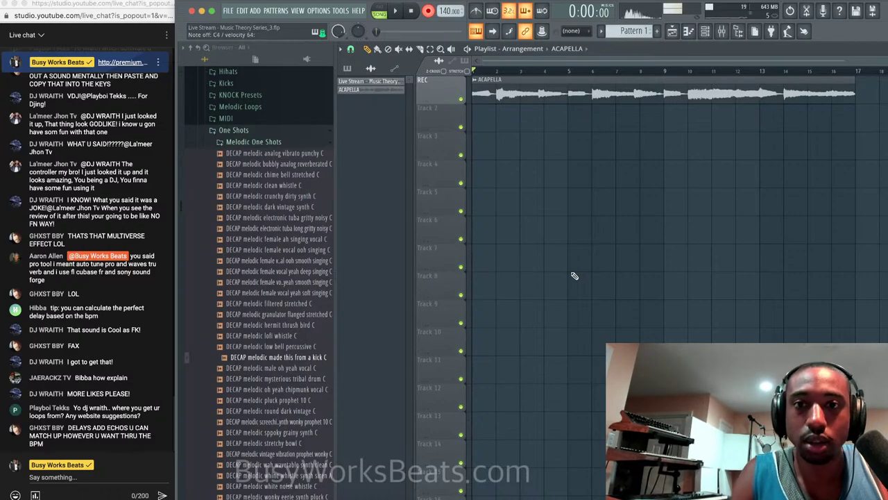
pyautogui.press('space')
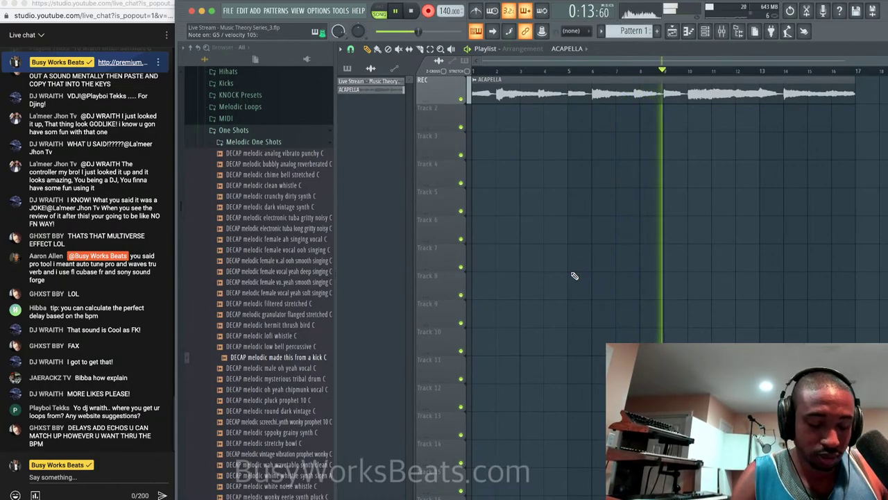
pyautogui.click(477, 11)
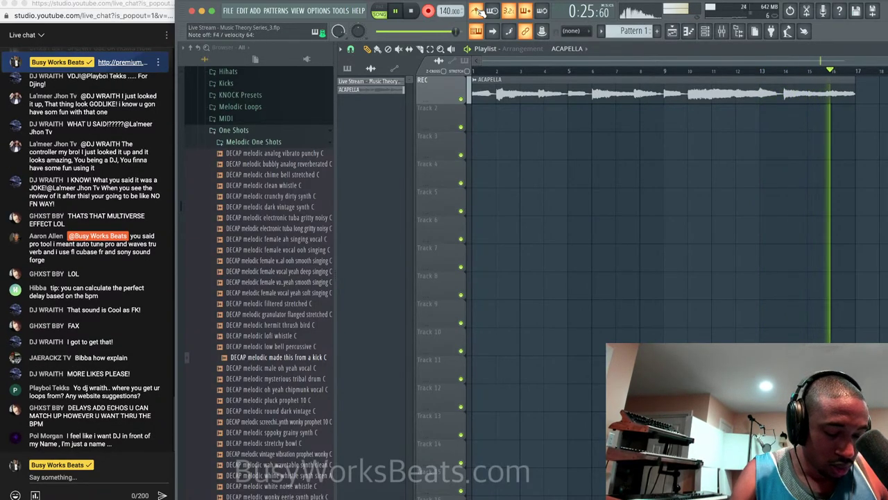
pyautogui.press('space')
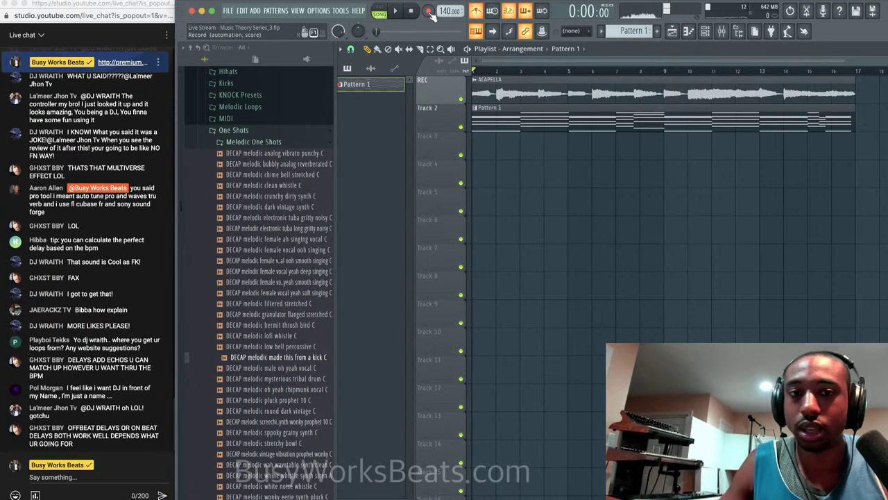
# Open Pattern 1 in the Analog Lab V piano roll and play its recorded chords, zoomed out.
pyautogui.click(429, 12)
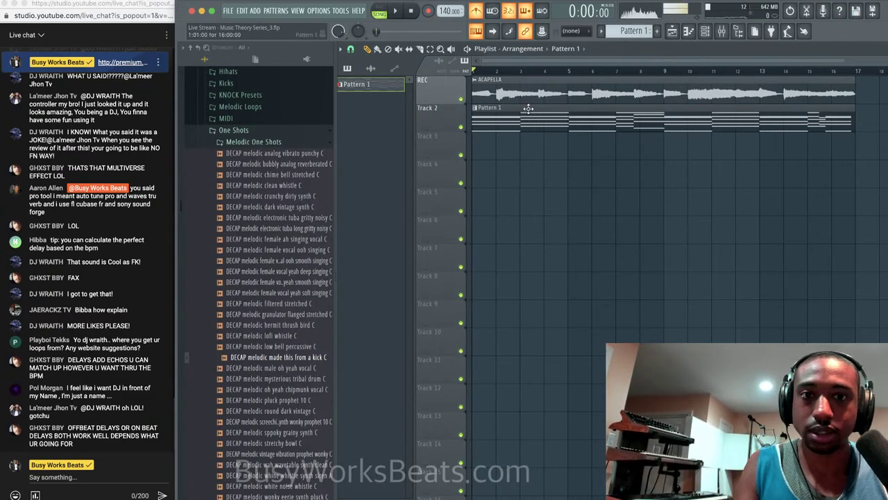
pyautogui.doubleClick(525, 117)
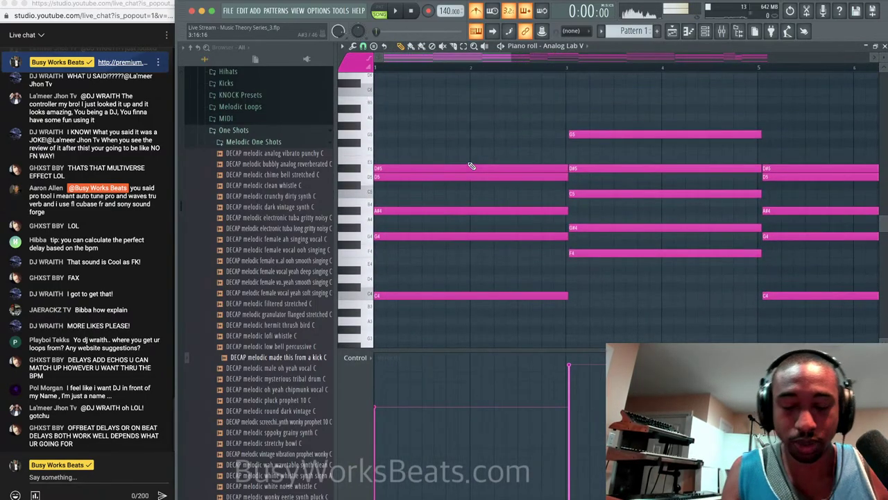
pyautogui.press('space')
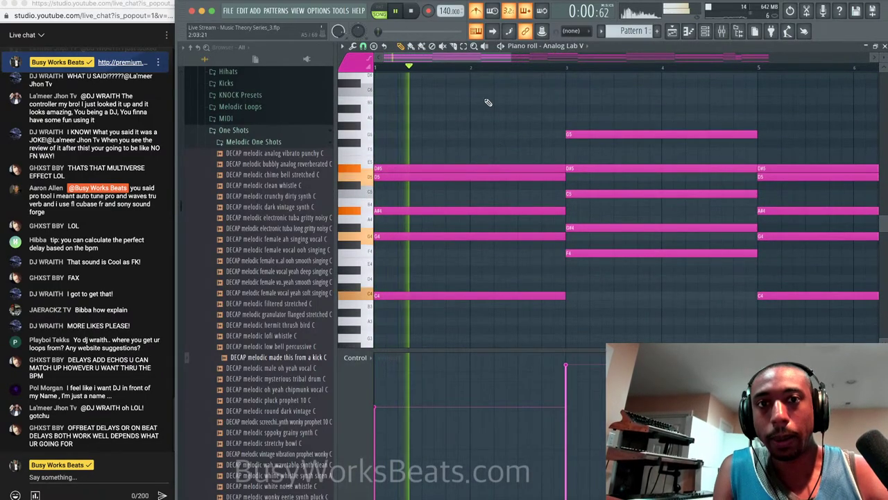
pyautogui.scroll(-6, 495, 83)
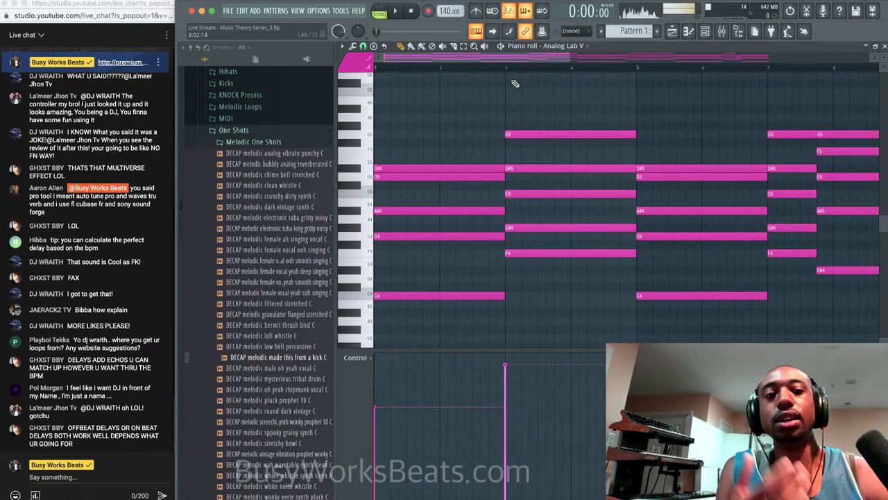
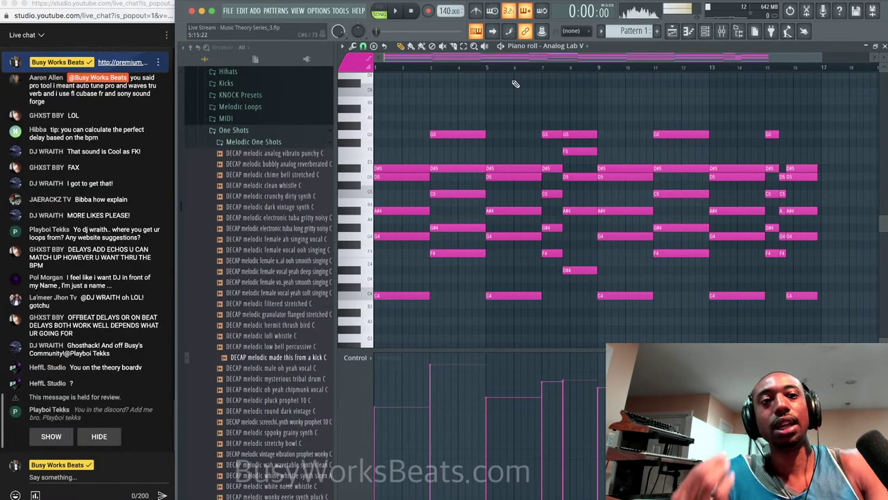
# Check the live chat, then close the Analog Lab V piano roll to reveal the ACAPELLA and Pattern 1 Playlist.
pyautogui.click(54, 434)
pyautogui.click(52, 436)
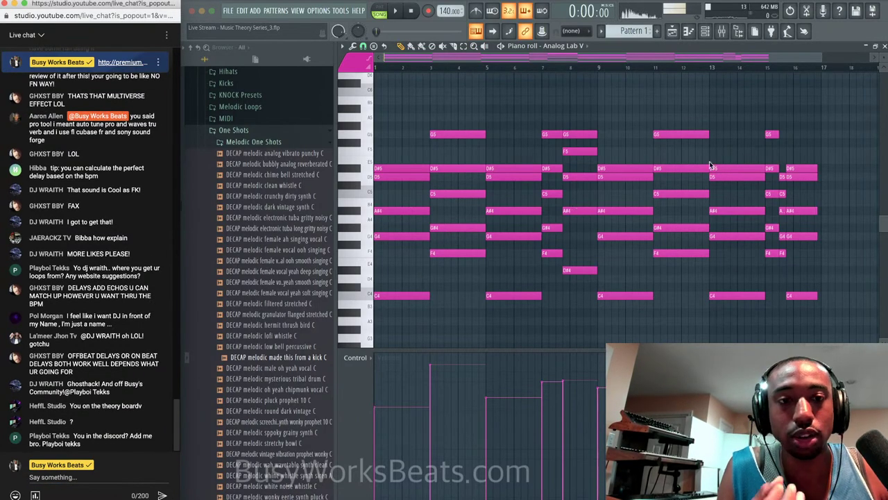
pyautogui.click(884, 48)
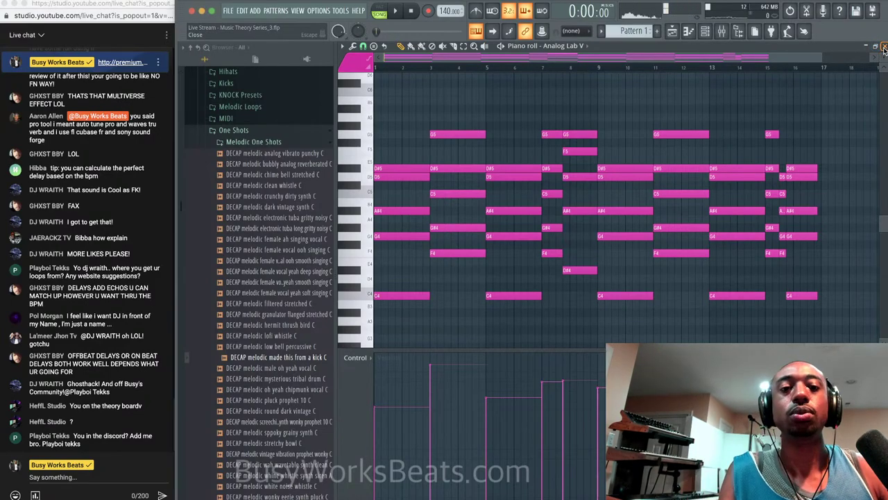
pyautogui.click(884, 48)
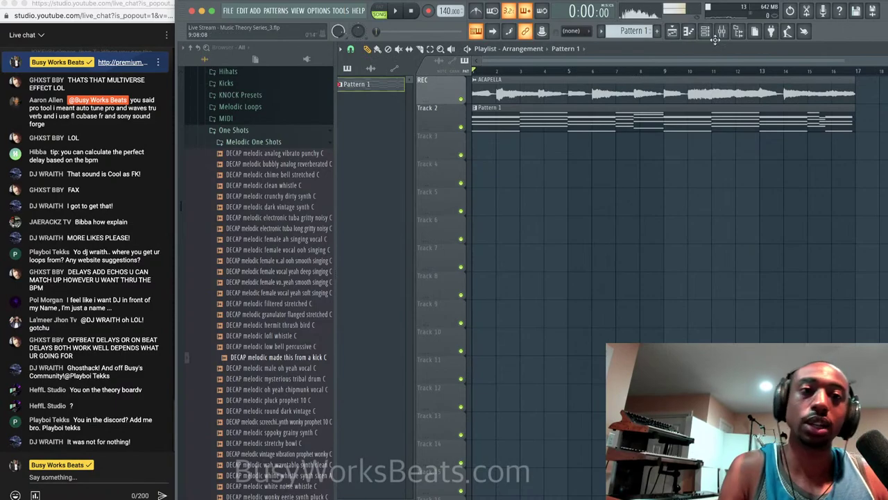
# View and close the Analog Lab V plugin from the Channel rack, then reopen its Pattern 1 piano roll.
pyautogui.click(705, 31)
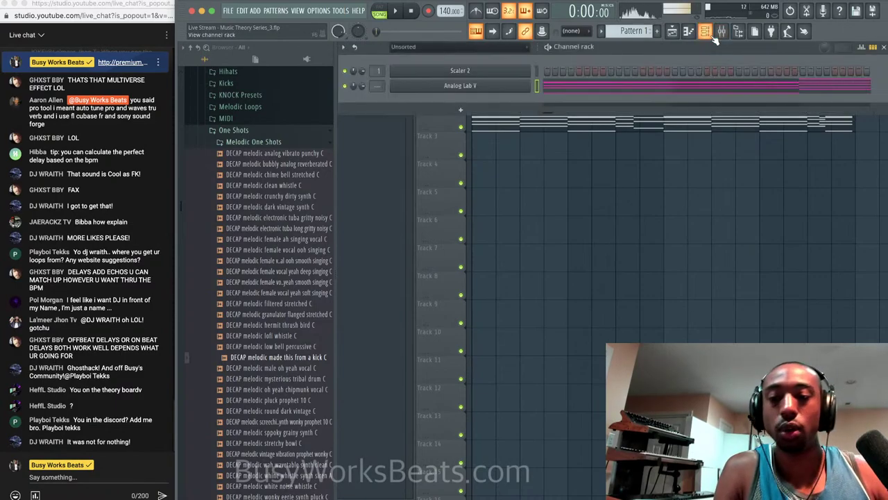
pyautogui.click(474, 88)
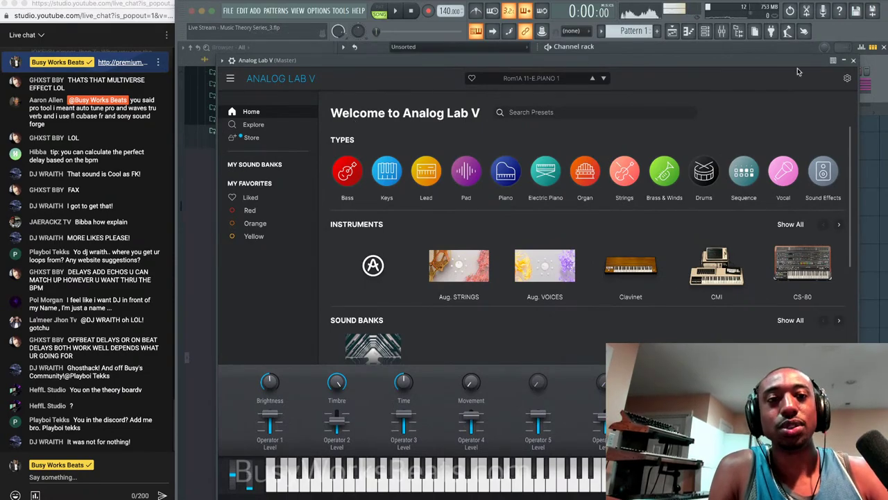
pyautogui.click(853, 60)
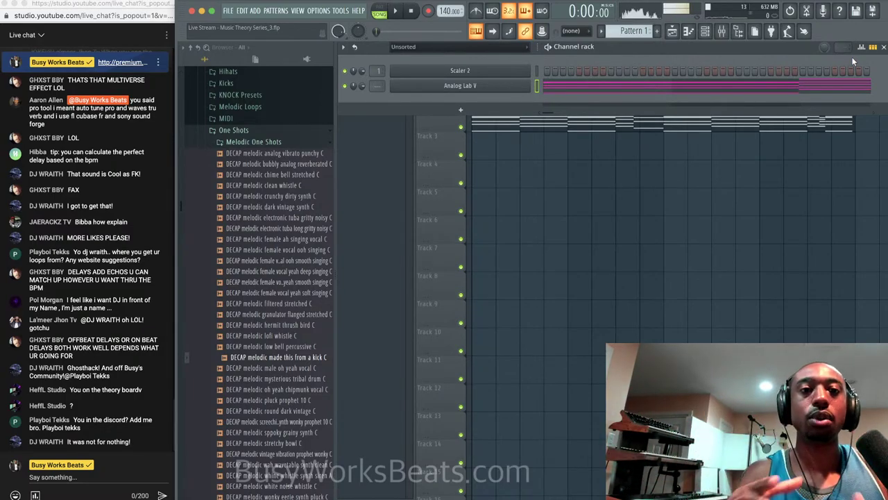
pyautogui.click(647, 86)
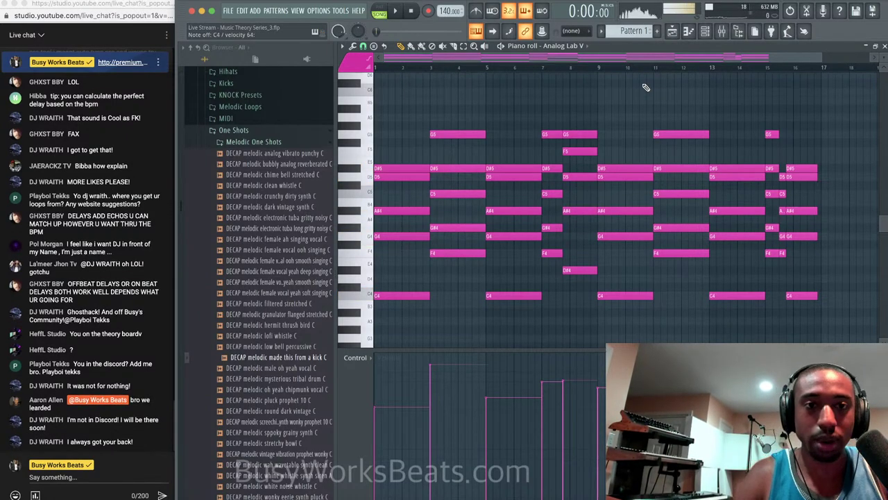
# Link Analog Lab V to its own mixer insert with Ctrl+L and load Wave Candy into Slot 1.
pyautogui.click(722, 30)
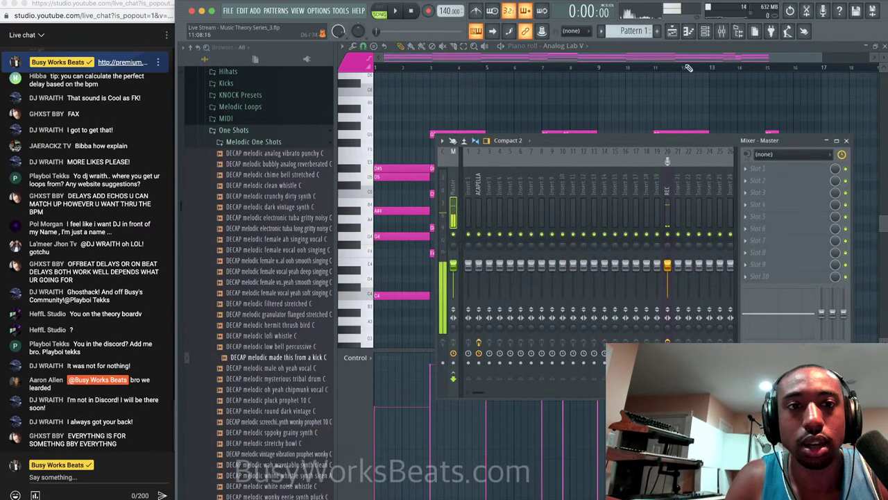
pyautogui.click(712, 33)
pyautogui.hotkey('ctrl', 'l')
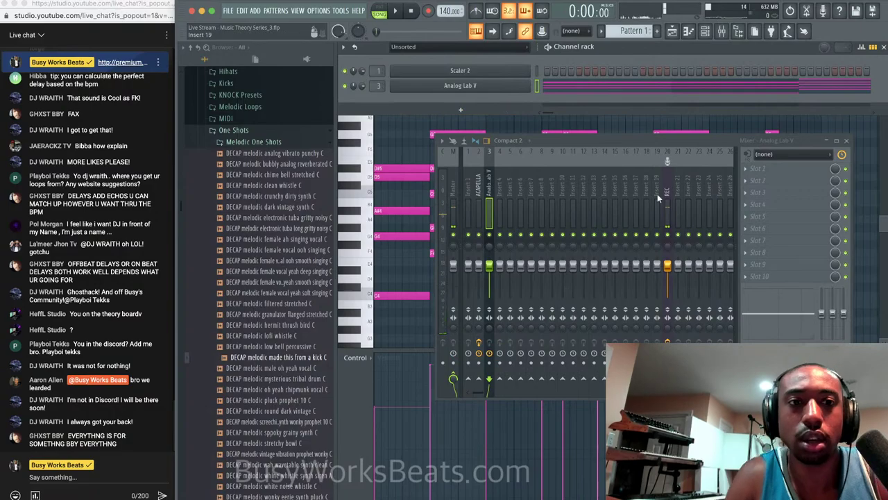
pyautogui.click(760, 167)
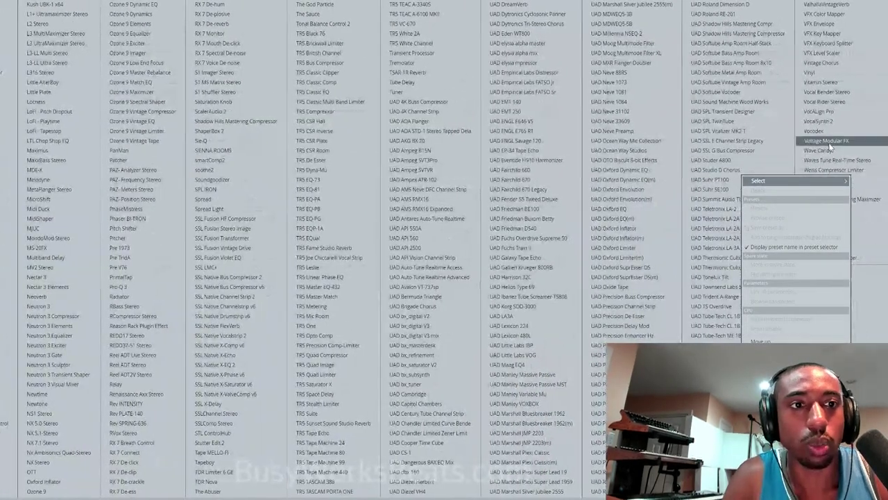
pyautogui.click(823, 150)
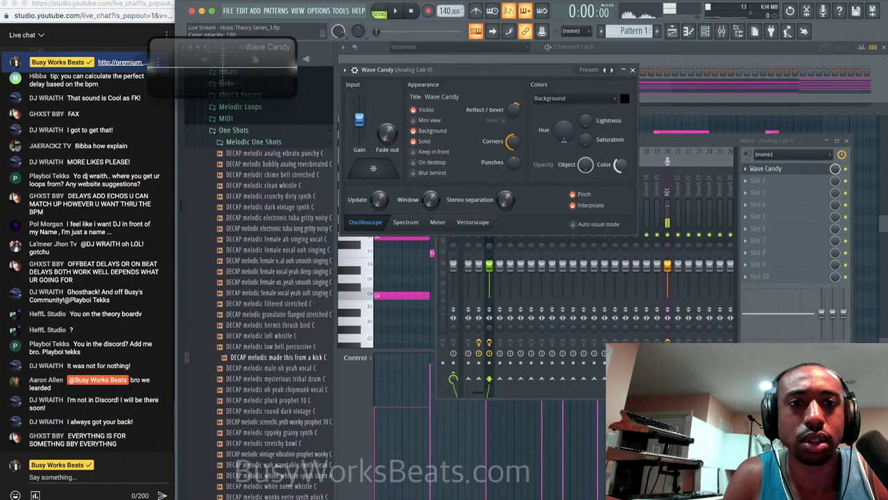
# Enlarge Wave Candy, raise its colour opacity, and switch it to the Spectrum display.
pyautogui.moveTo(621, 165); pyautogui.dragTo(621, 104)
pyautogui.moveTo(296, 96); pyautogui.dragTo(595, 426)
pyautogui.rightClick(383, 286)
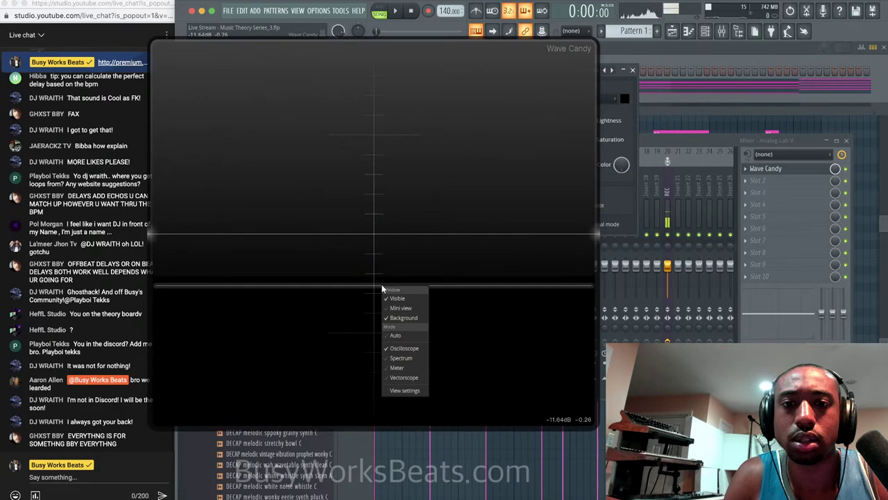
pyautogui.click(401, 358)
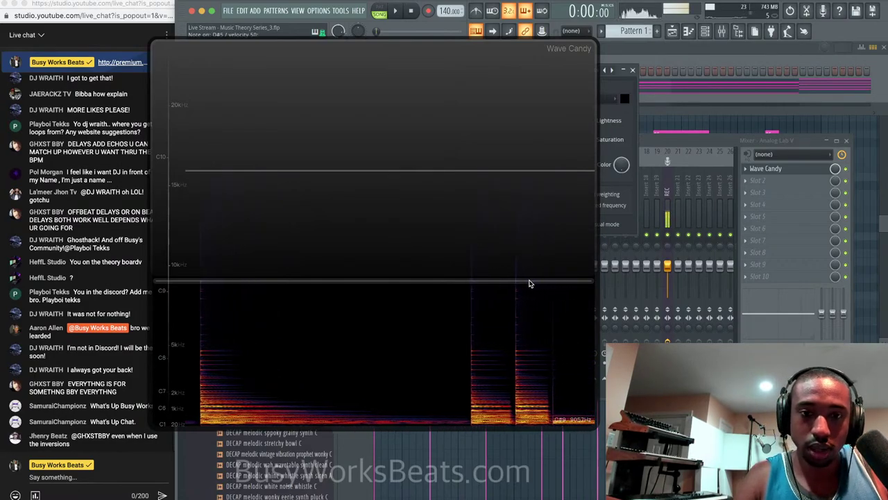
pyautogui.doubleClick(530, 283)
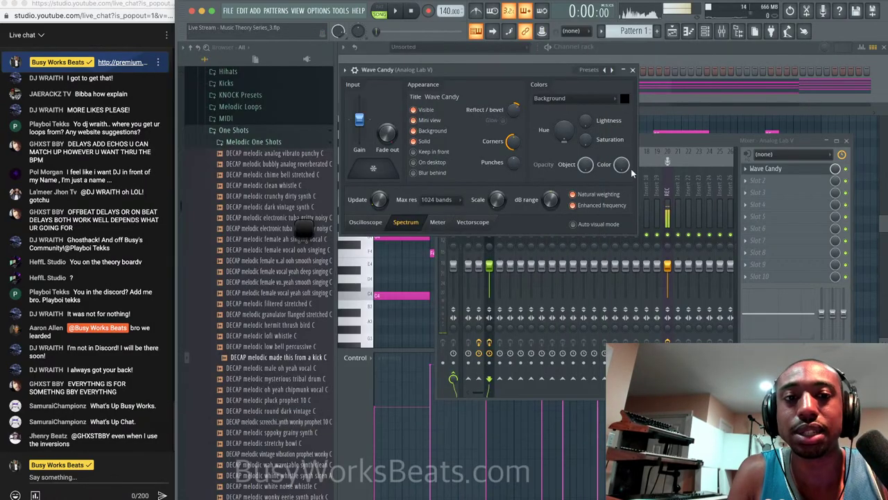
# Delete Wave Candy from the Analog Lab V insert and return to the Analog Lab V piano roll.
pyautogui.click(632, 70)
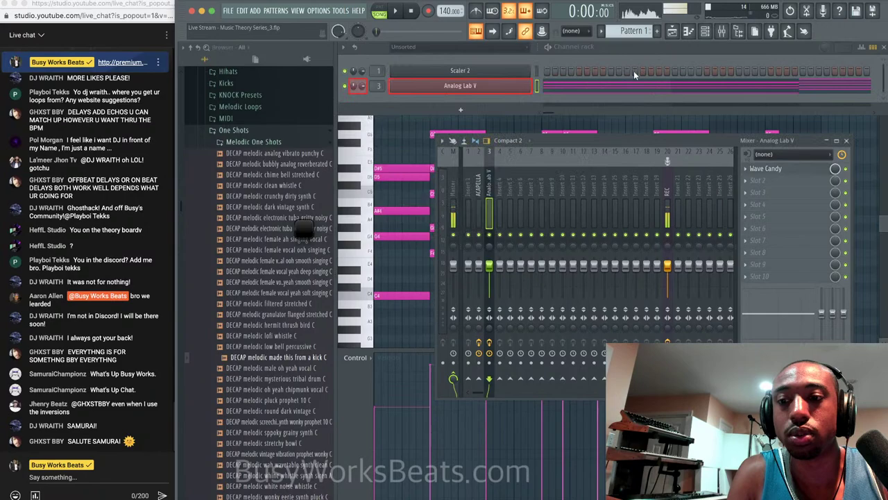
pyautogui.click(746, 168)
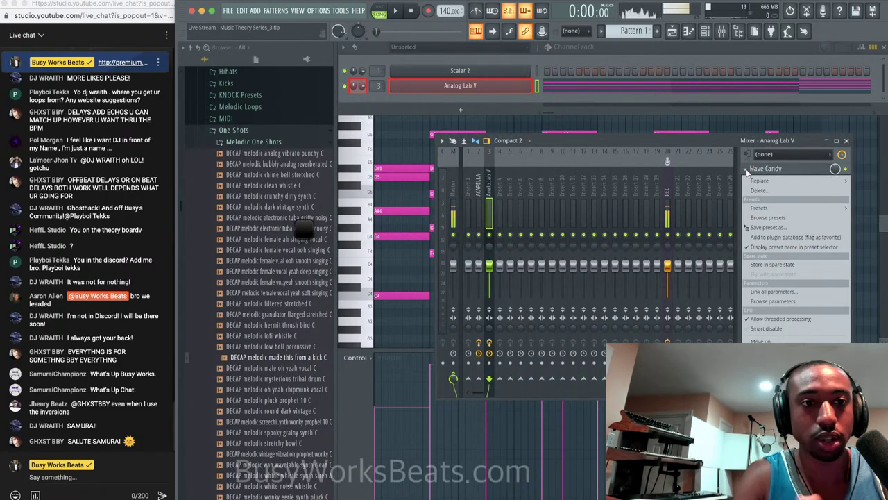
pyautogui.click(758, 191)
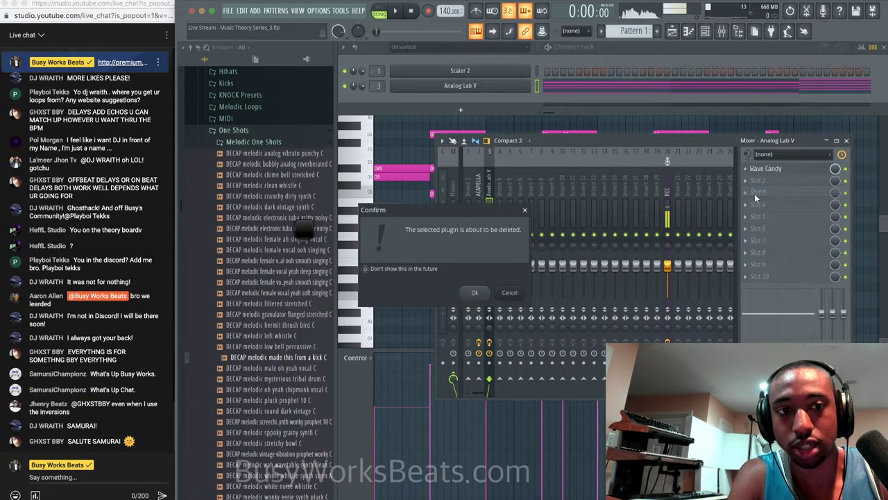
pyautogui.click(482, 291)
pyautogui.press('F7')
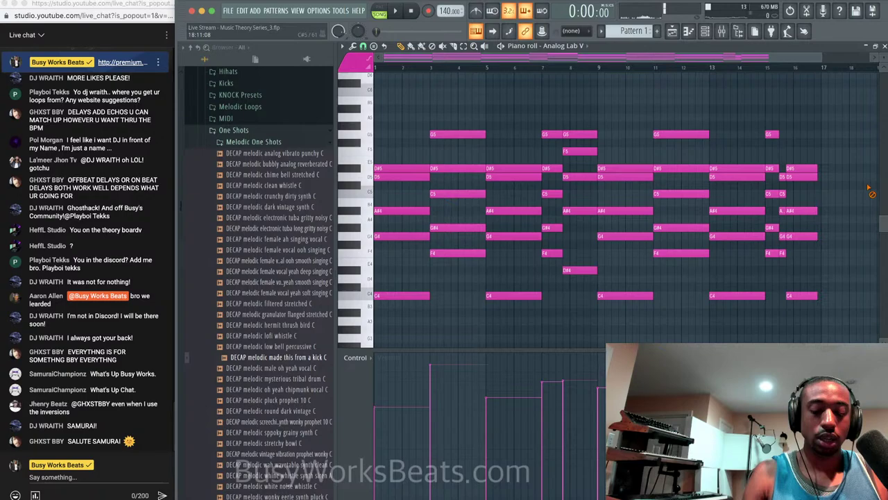
pyautogui.click(410, 173)
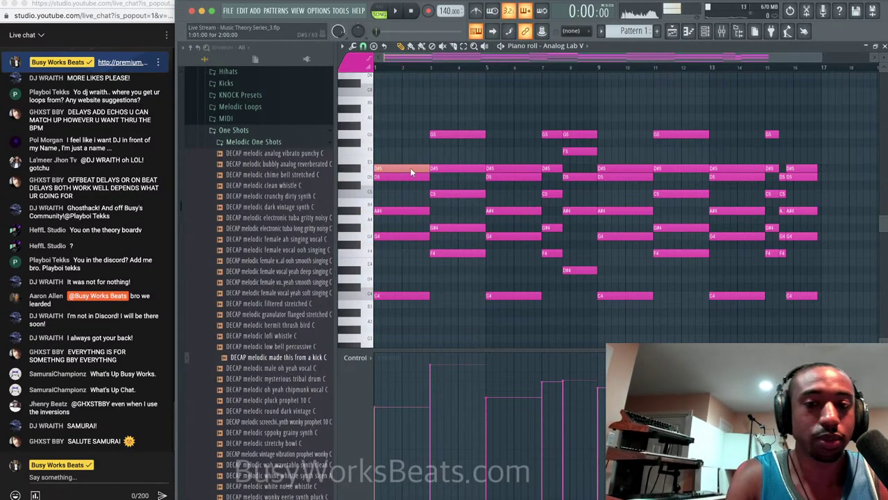
pyautogui.hotkey('ctrl', 'Down')
pyautogui.hotkey('ctrl', 'Up')
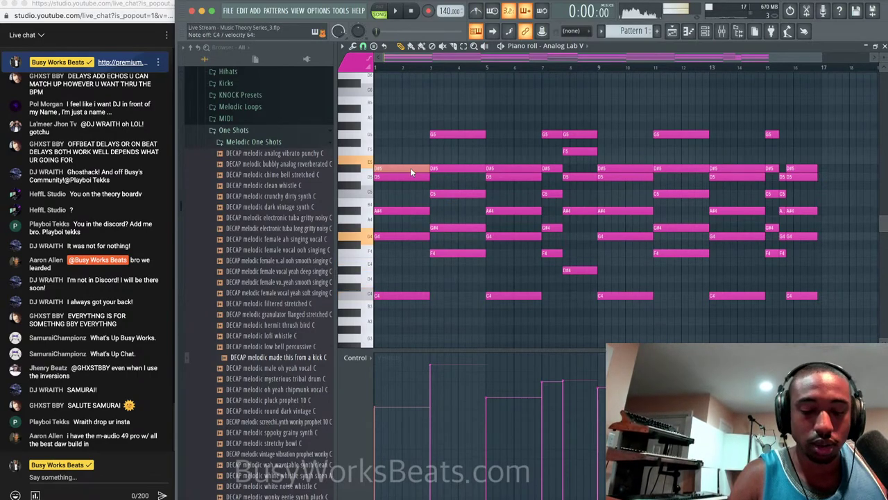
# Select the Scaler 2 channel in the Channel rack, and open then close its plugin.
pyautogui.click(705, 30)
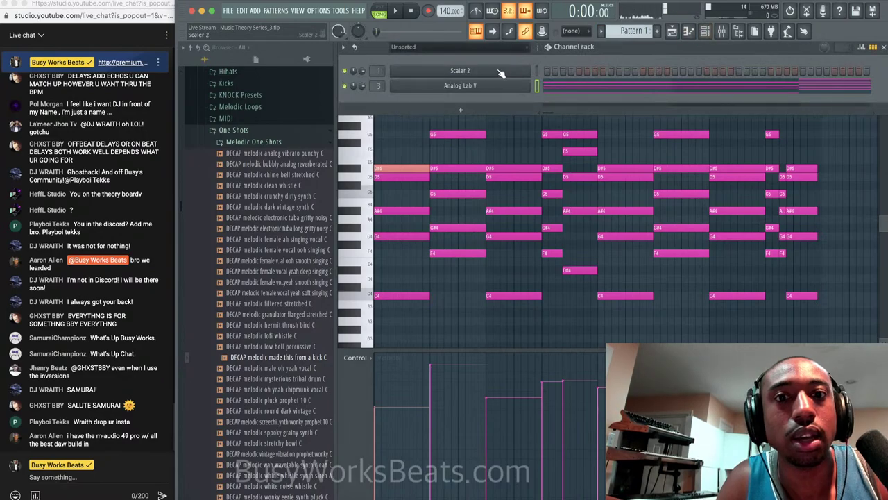
pyautogui.click(536, 71)
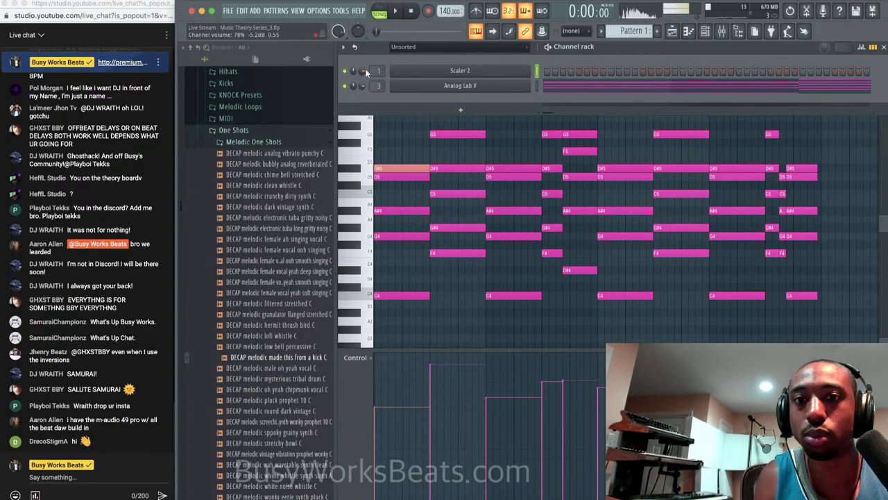
pyautogui.click(435, 70)
pyautogui.click(697, 85)
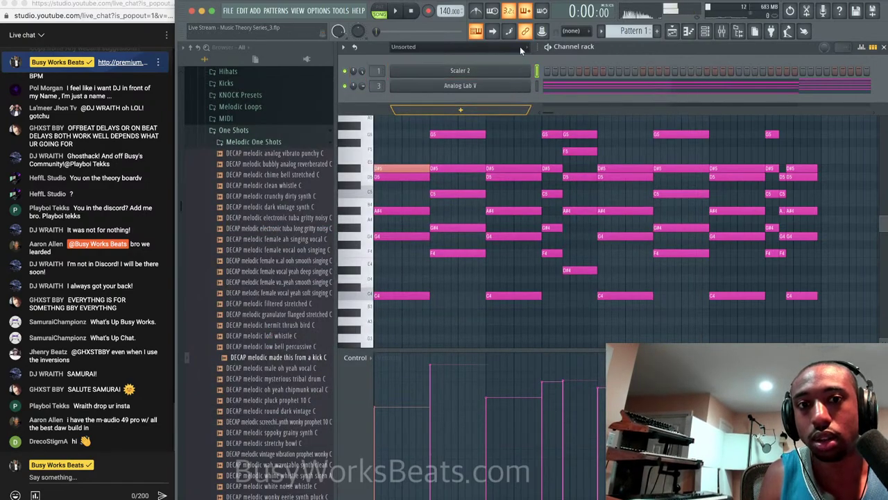
# Open Scaler 2's empty piano roll and hide the Browser to widen the note grid.
pyautogui.rightClick(526, 72)
pyautogui.click(556, 70)
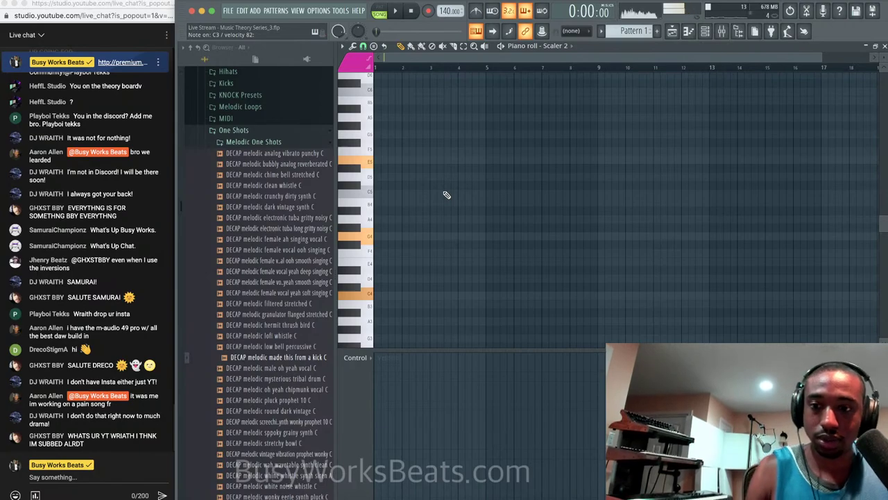
pyautogui.scroll(-4, 446, 195)
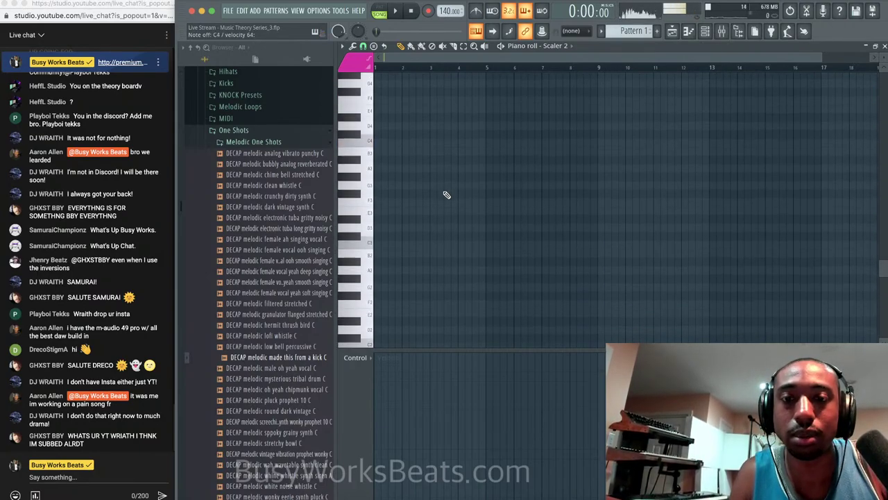
pyautogui.scroll(3, 446, 194)
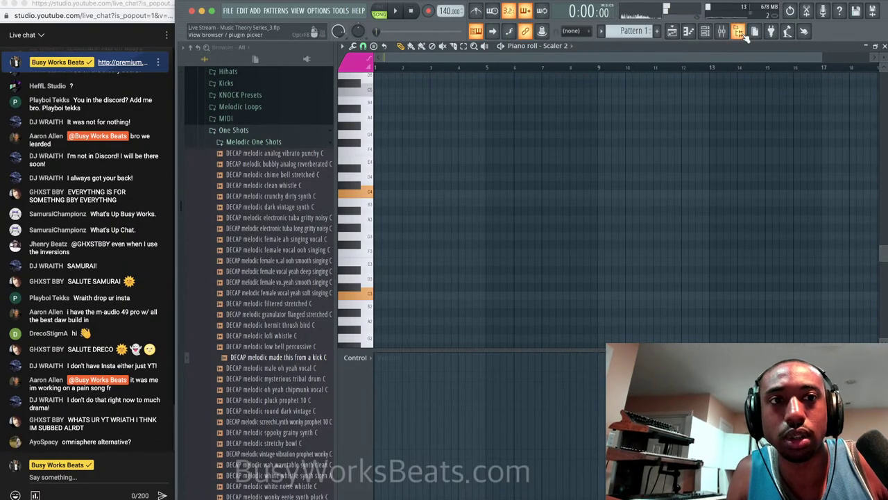
pyautogui.click(739, 33)
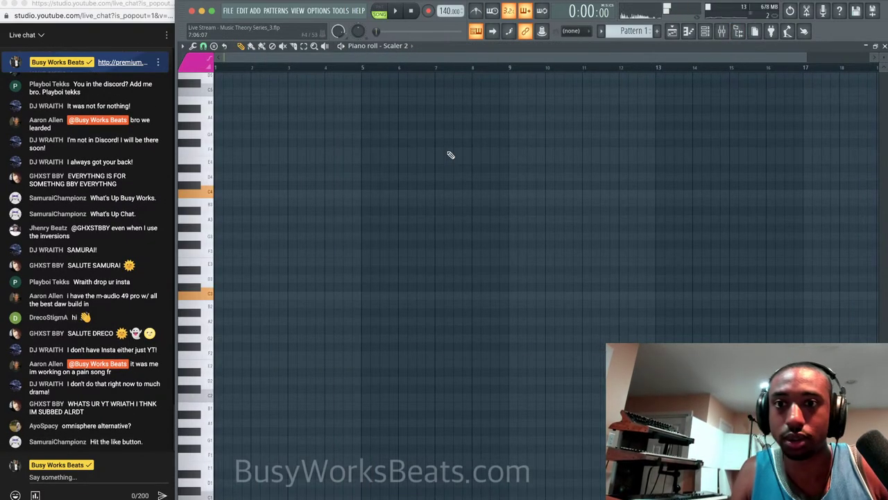
pyautogui.scroll(6, 450, 154)
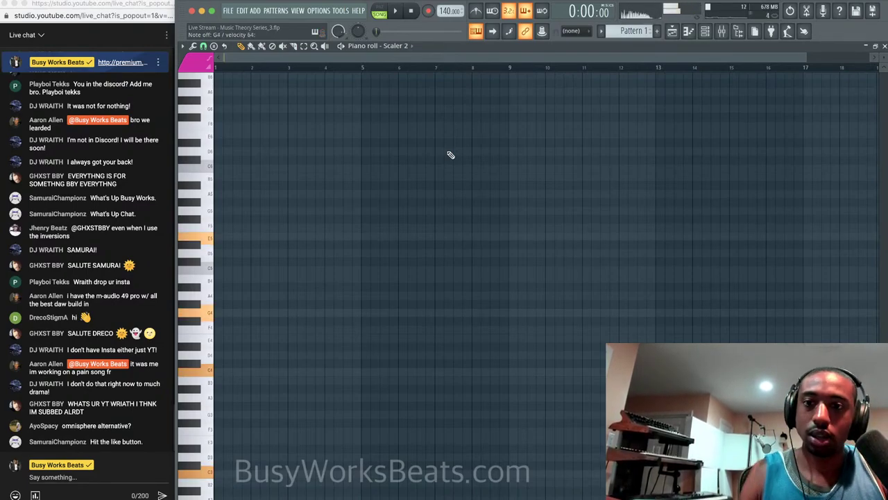
# Record Scaler 2 chords as notes and automation with the metronome and count-in.
pyautogui.click(428, 10)
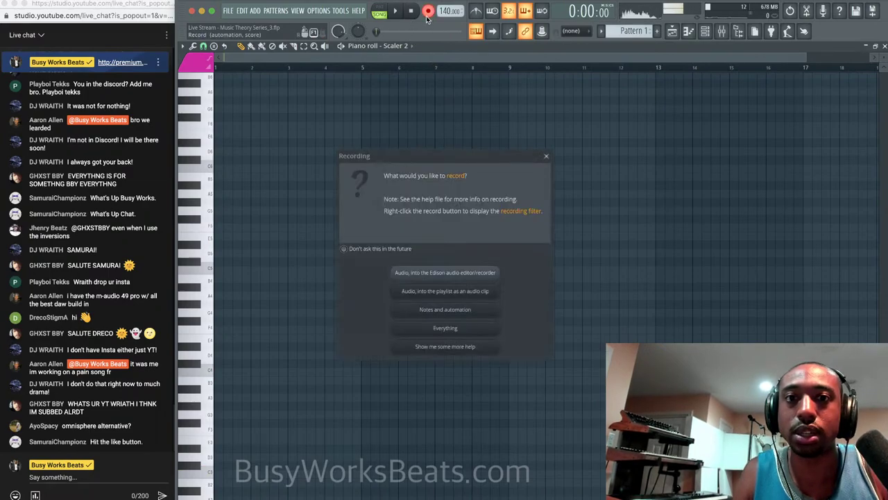
pyautogui.click(445, 310)
pyautogui.click(388, 9)
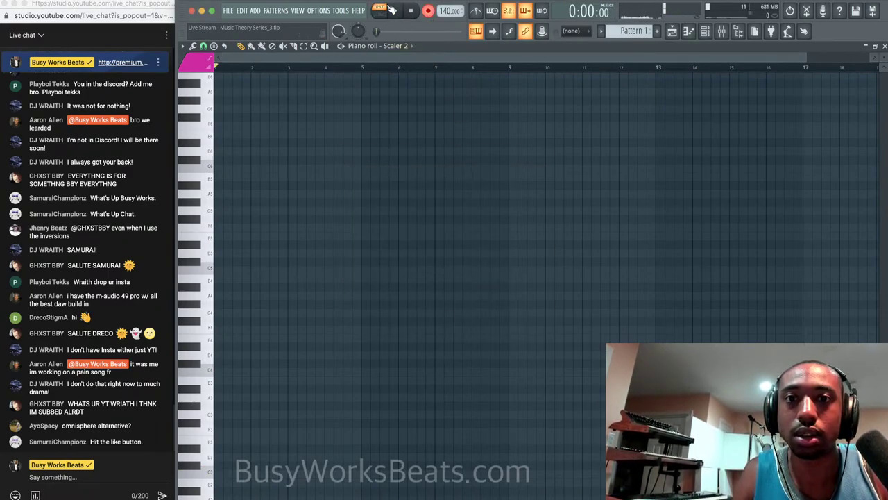
pyautogui.click(476, 10)
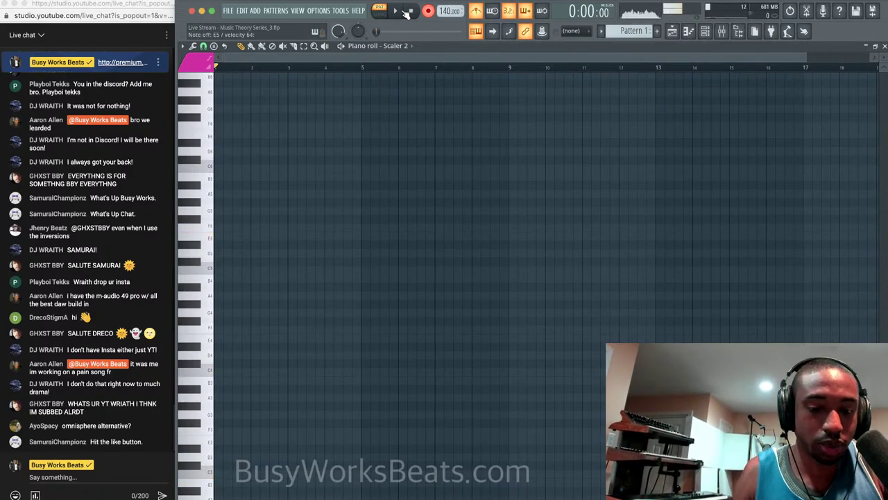
pyautogui.press('space')
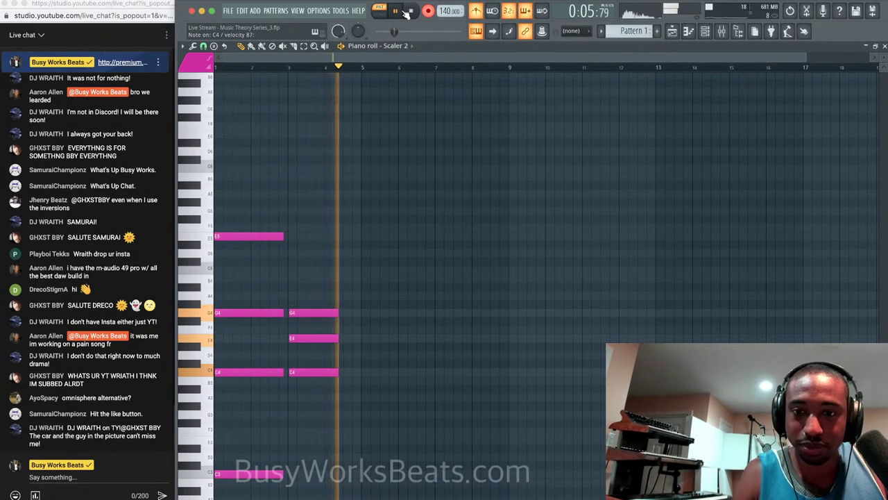
pyautogui.click(409, 12)
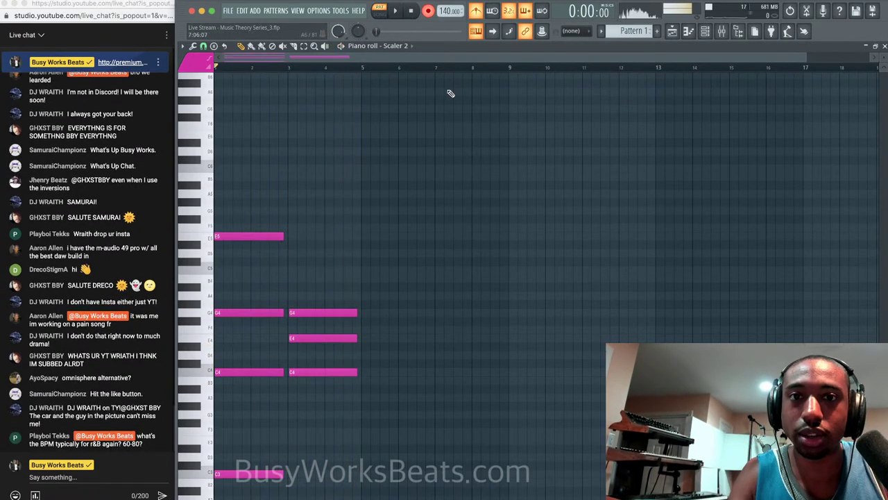
pyautogui.click(671, 33)
# Paste the recorded chords into an empty Pattern 2, then play 90s Hip Hop Lead.wav in the media player.
pyautogui.click(656, 30)
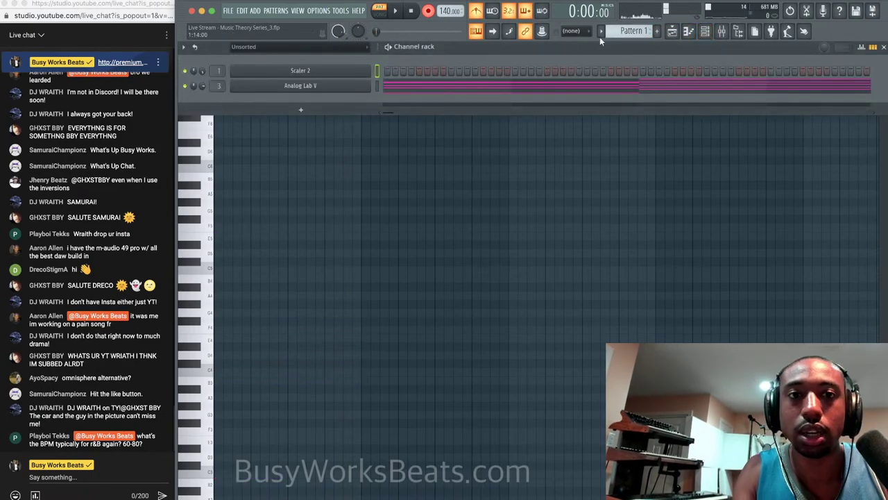
pyautogui.press('super+v')
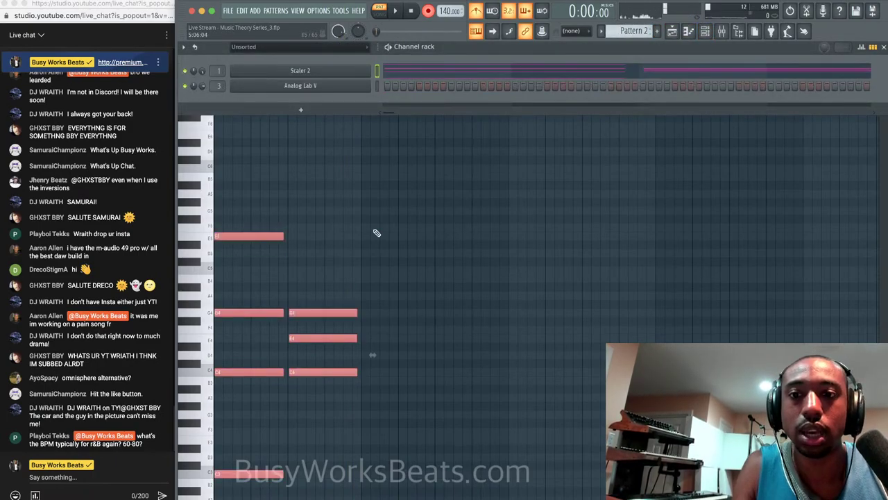
pyautogui.click(376, 231)
pyautogui.scroll(-5, 343, 207)
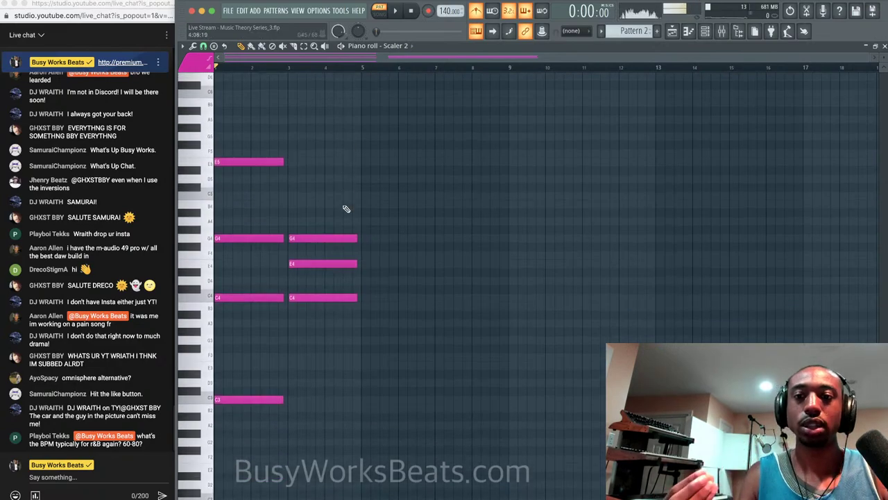
pyautogui.scroll(3, 347, 209)
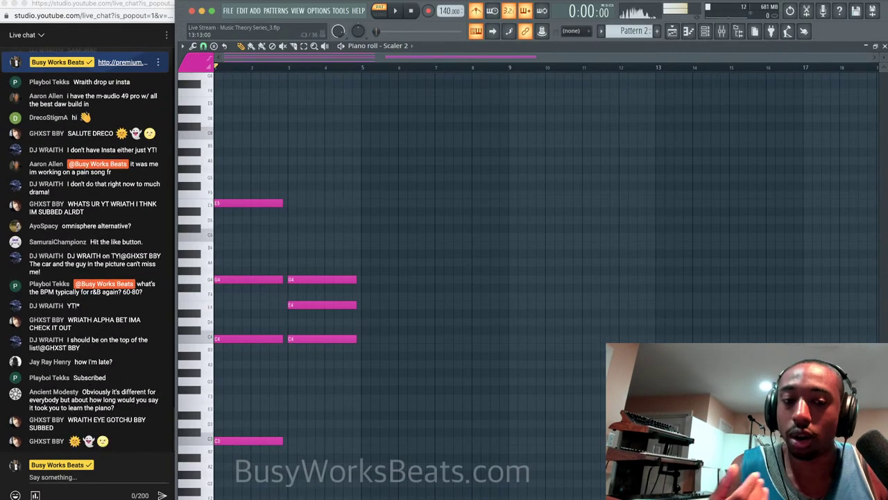
pyautogui.press('super+Tab')
pyautogui.press('space')
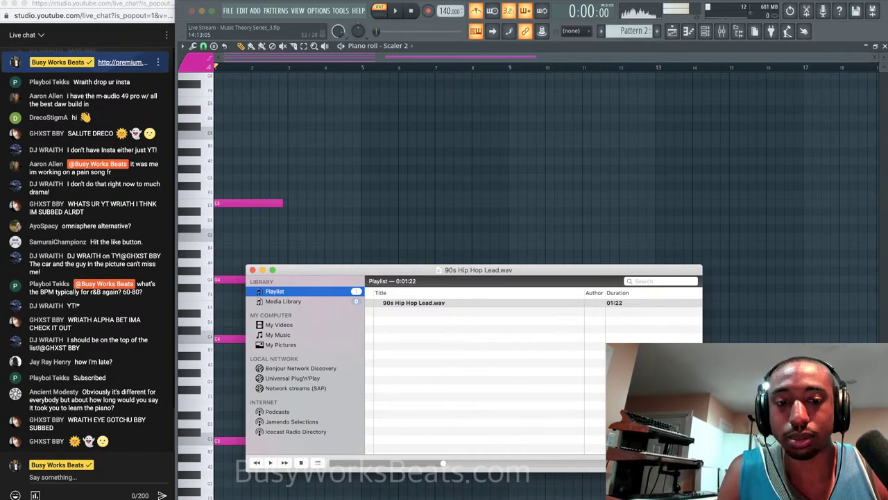
# Minimize the sample player and audition the Pattern 2 chords.
pyautogui.click(263, 269)
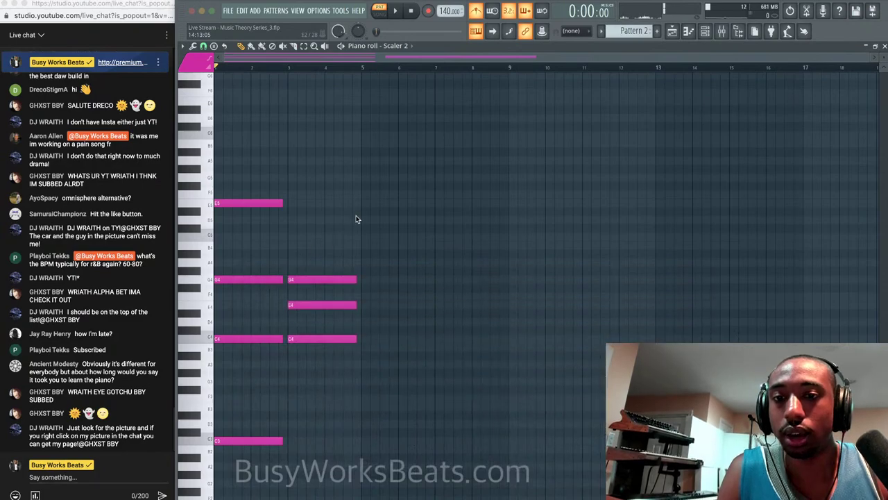
pyautogui.press('space')
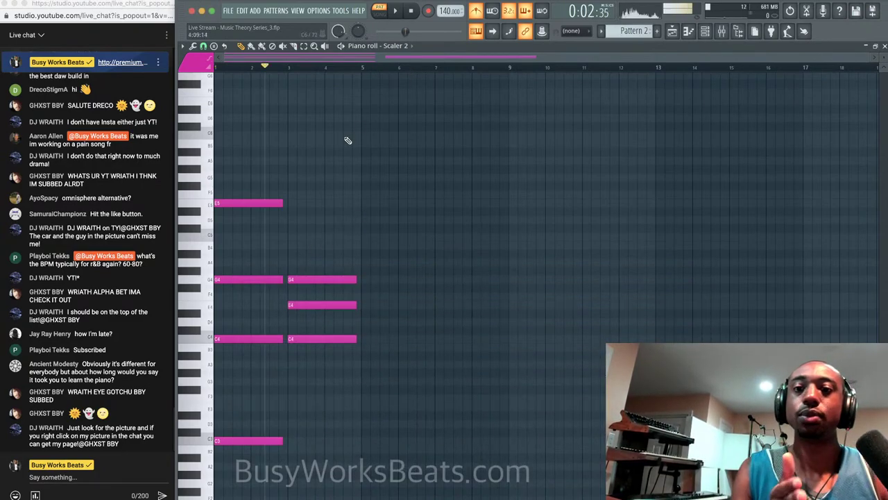
pyautogui.click(412, 12)
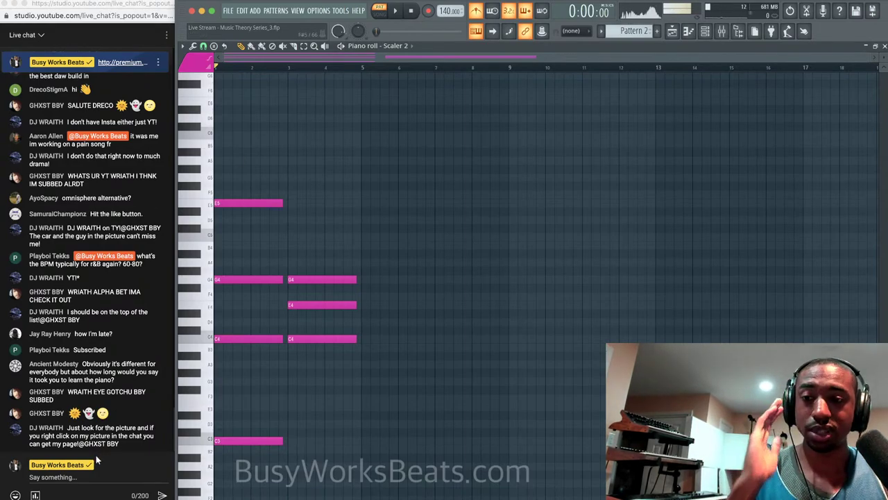
# Send the streamer's social media handle as a live chat message.
pyautogui.click(81, 472)
pyautogui.write('@bus')
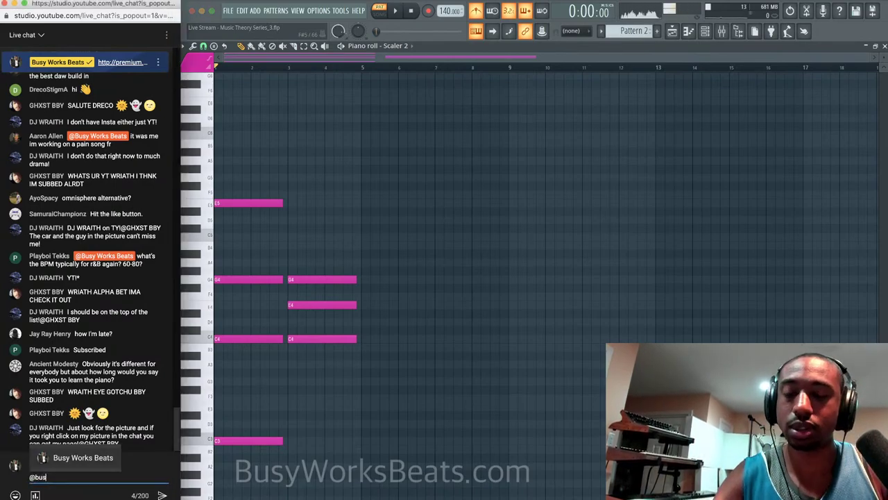
pyautogui.write('yworksbeats')
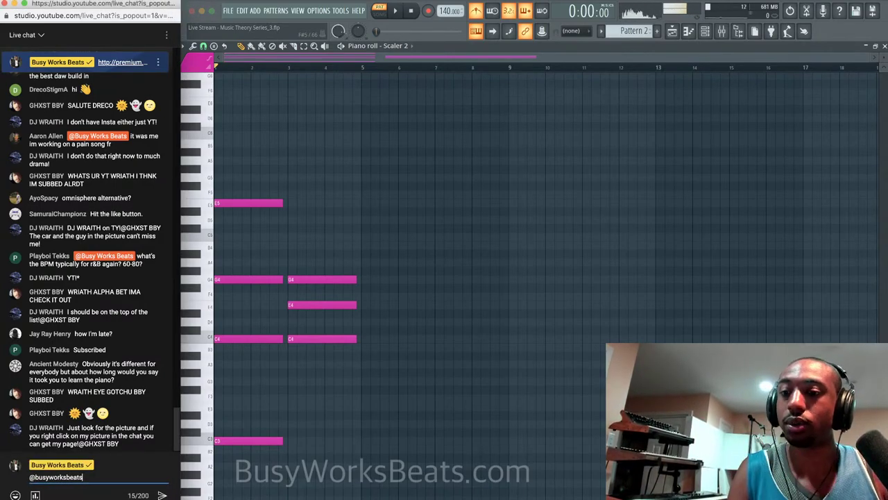
pyautogui.press('Return')
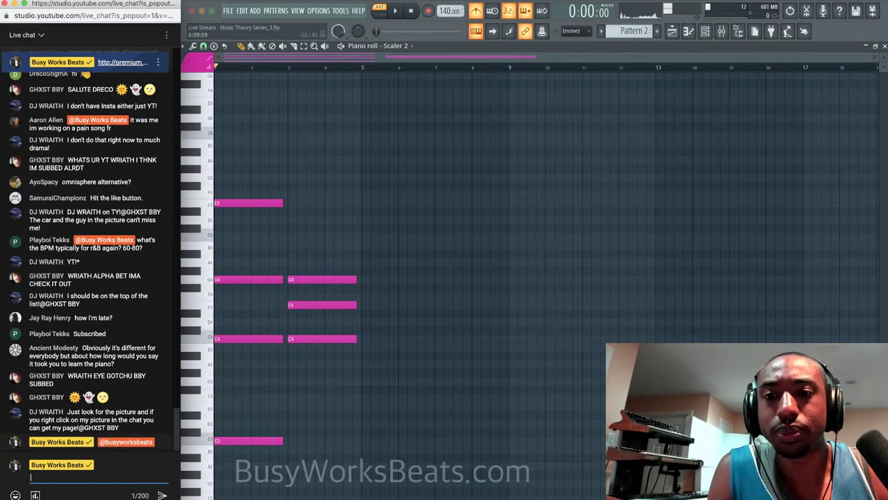
pyautogui.click(528, 48)
pyautogui.press('space')
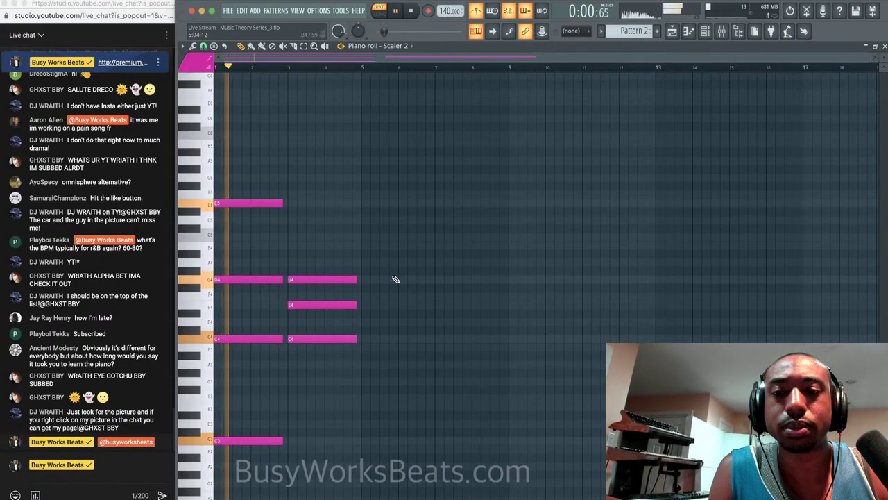
pyautogui.scroll(-2, 391, 288)
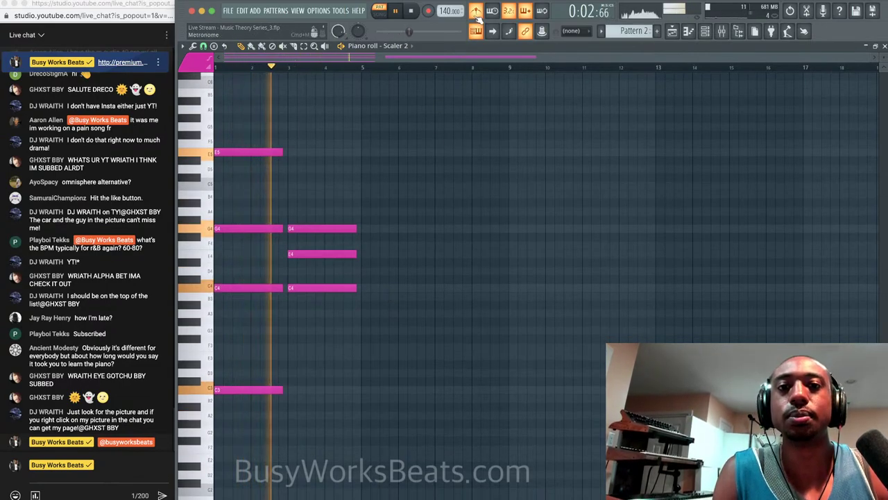
pyautogui.press('space')
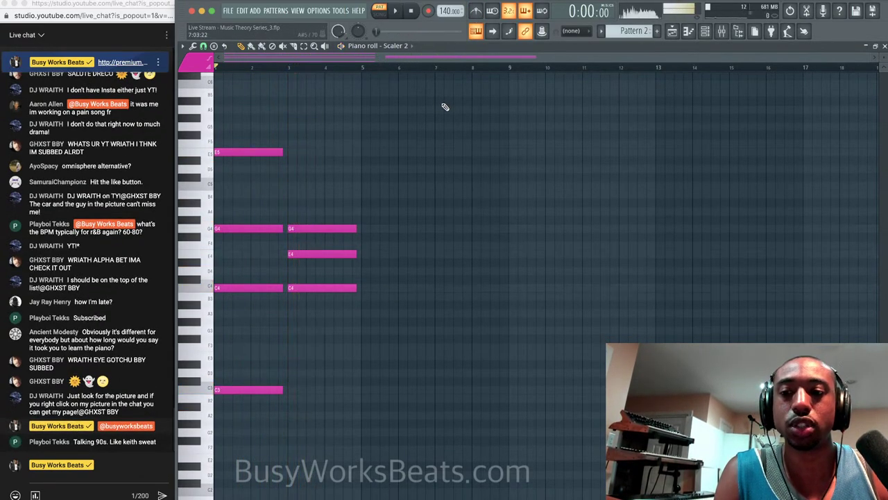
pyautogui.press('space')
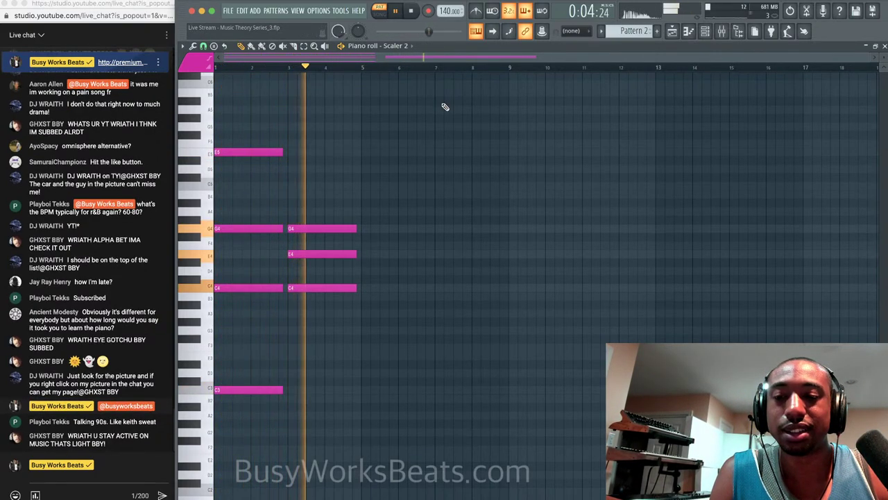
pyautogui.press('space')
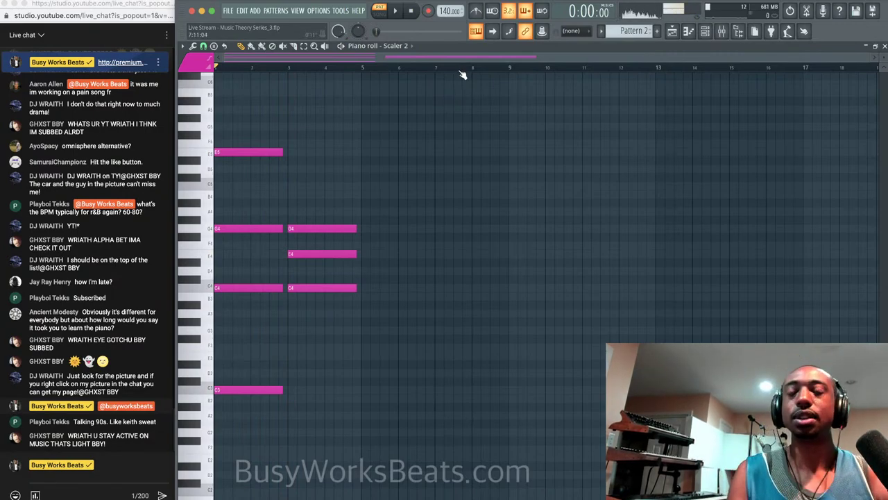
# Tap the project tempo to 77 BPM with the Tempo tapper, then show the held chat message.
pyautogui.rightClick(445, 7)
pyautogui.click(472, 17)
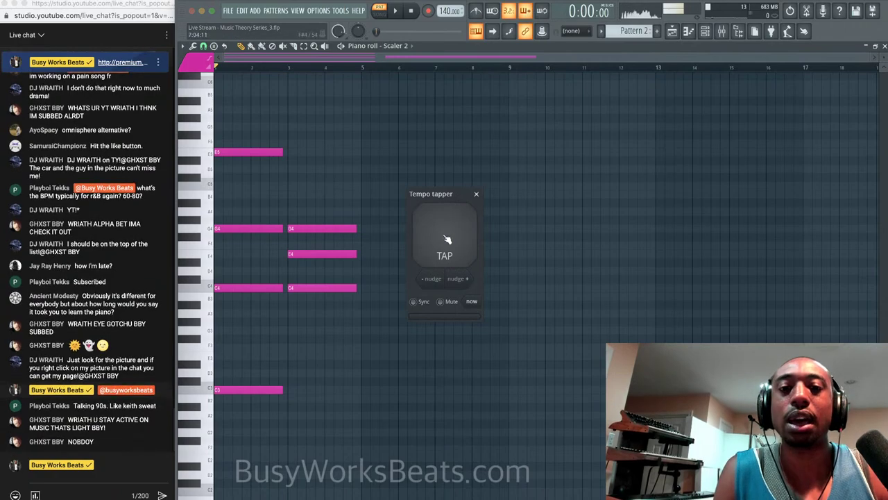
pyautogui.click(446, 239)
pyautogui.click(447, 239)
pyautogui.click(447, 239)
pyautogui.click(447, 238)
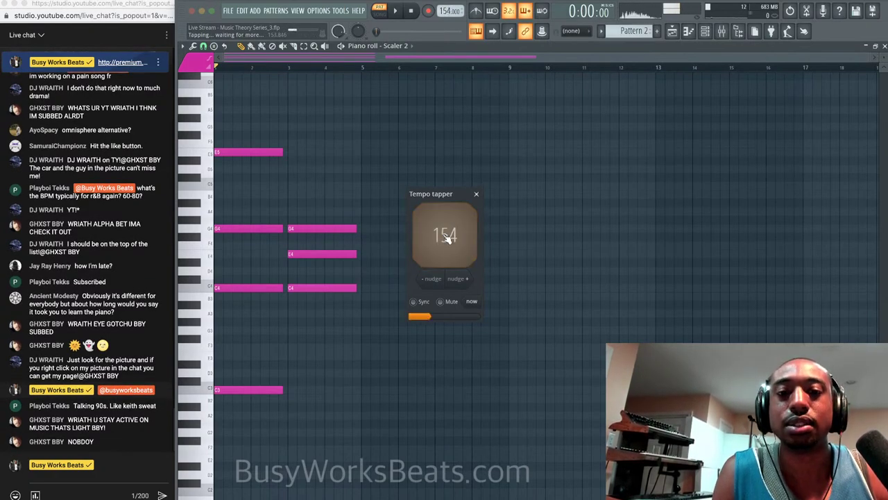
pyautogui.click(447, 239)
pyautogui.click(447, 239)
pyautogui.click(447, 239)
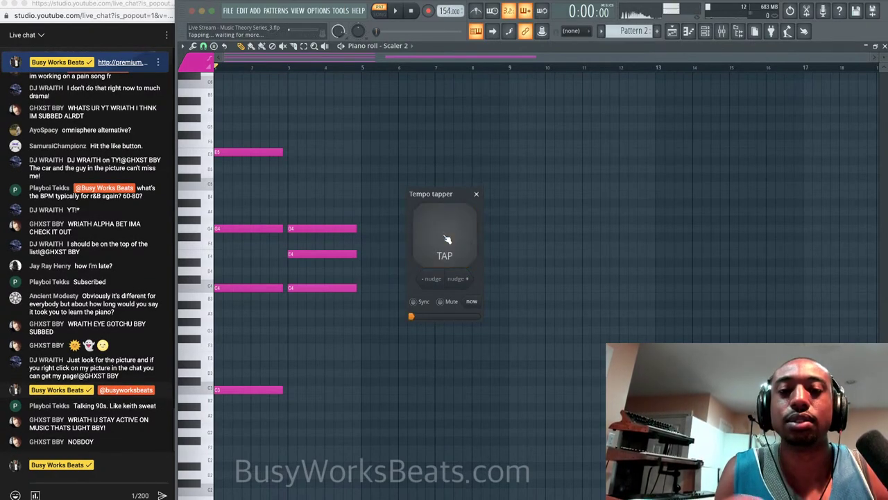
pyautogui.click(446, 239)
pyautogui.click(476, 194)
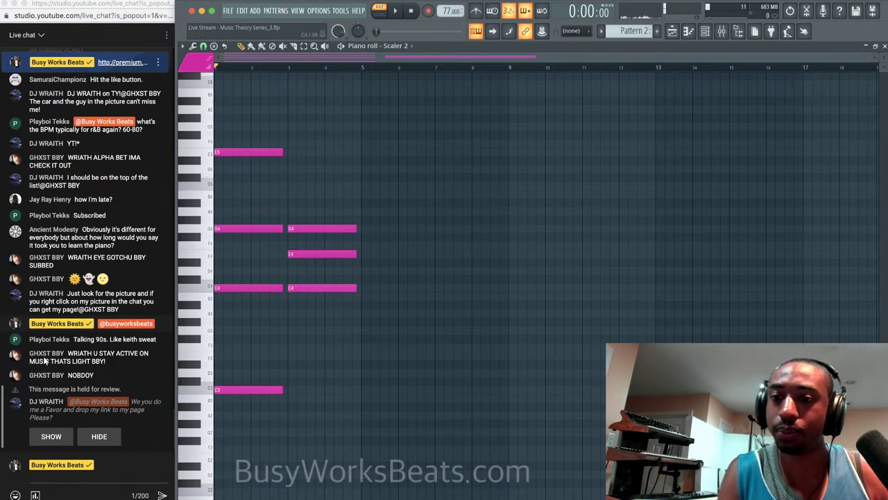
pyautogui.click(51, 437)
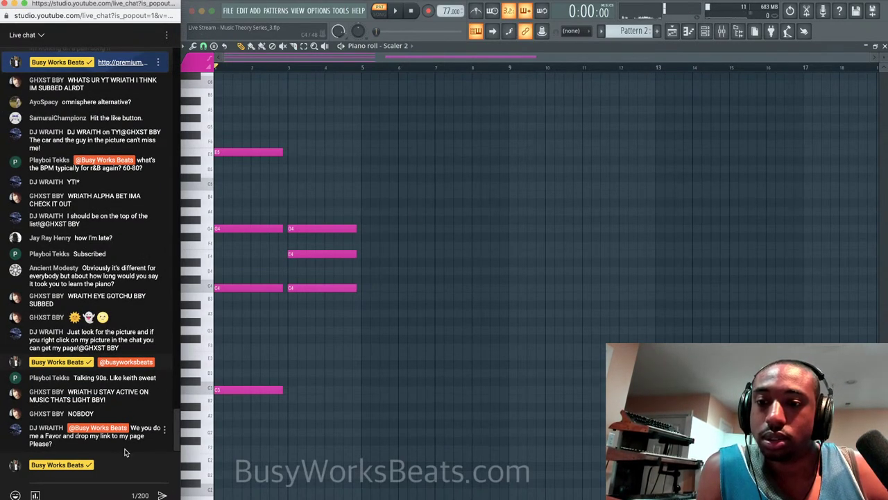
# Go to the requesting viewer's channel from their chat message and copy its URL.
pyautogui.click(164, 429)
pyautogui.click(161, 299)
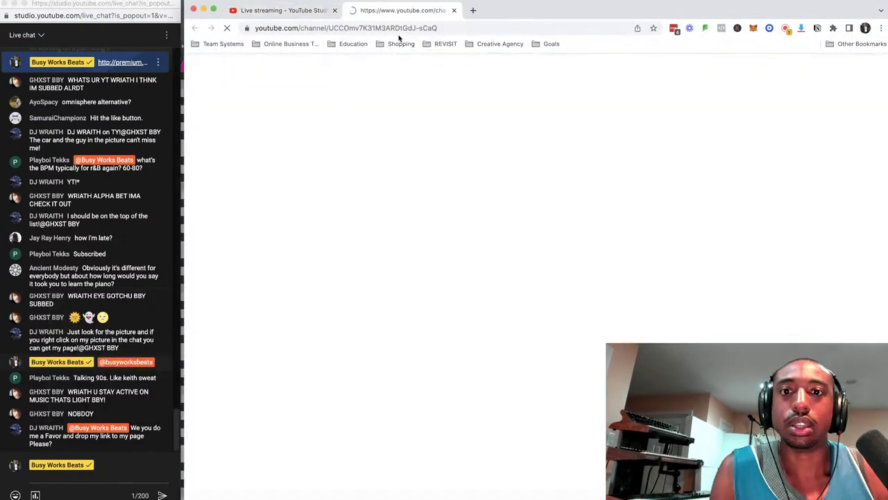
pyautogui.click(422, 23)
pyautogui.press('super+c')
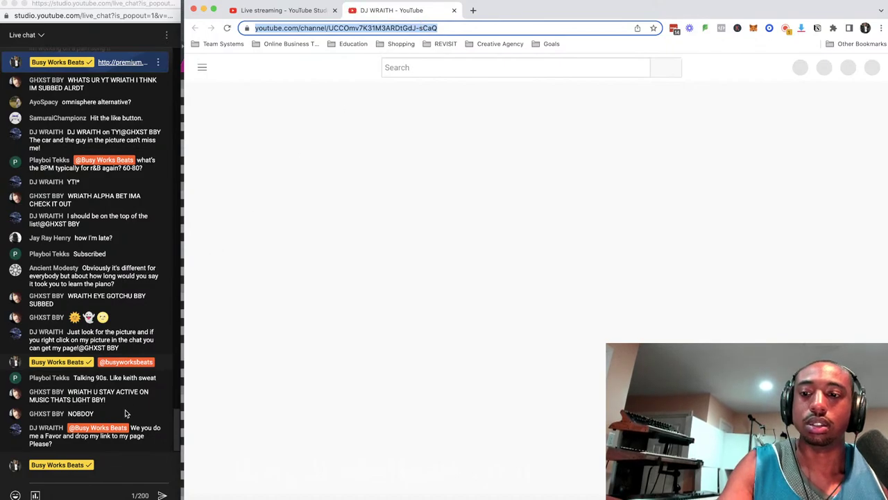
# Post the copied channel link with the viewer's channel name in chat, then close the tab and ad popup.
pyautogui.click(90, 478)
pyautogui.press('super+v')
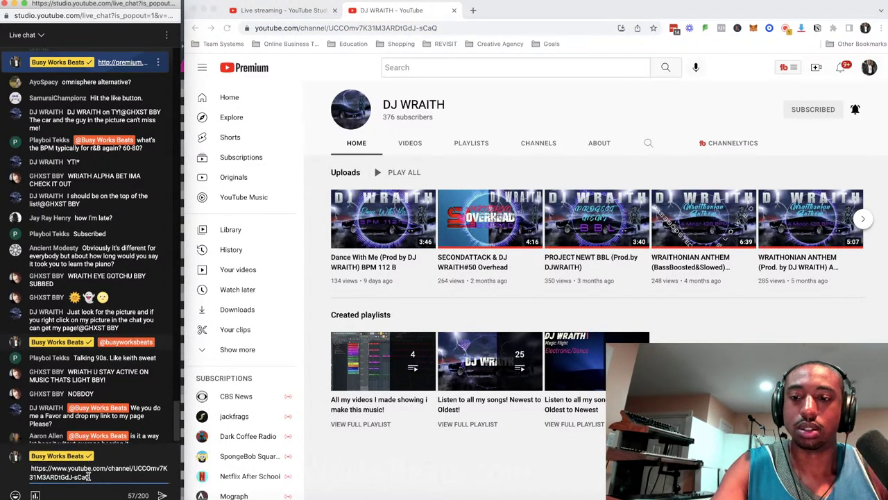
pyautogui.write('DJ WRAITH')
pyautogui.press('Return')
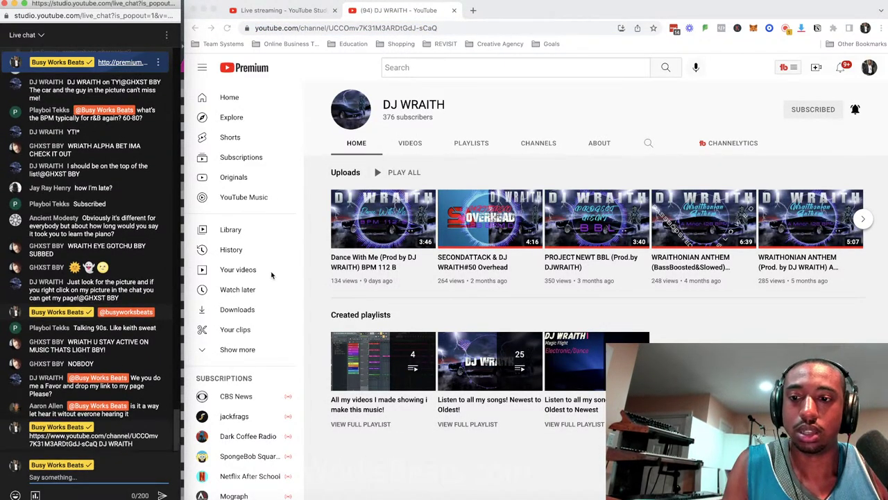
pyautogui.click(455, 9)
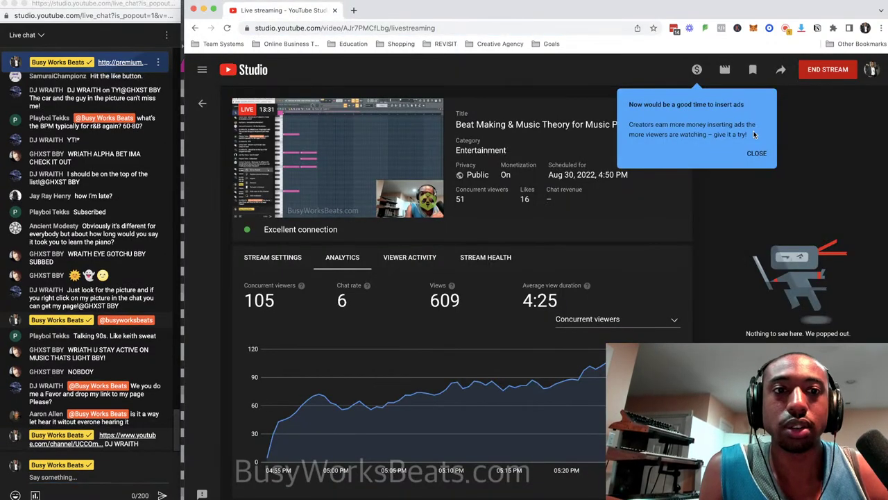
pyautogui.click(755, 153)
# Return to FL Studio and play back the Scaler 2 pattern at 77 BPM.
pyautogui.press('super+Tab')
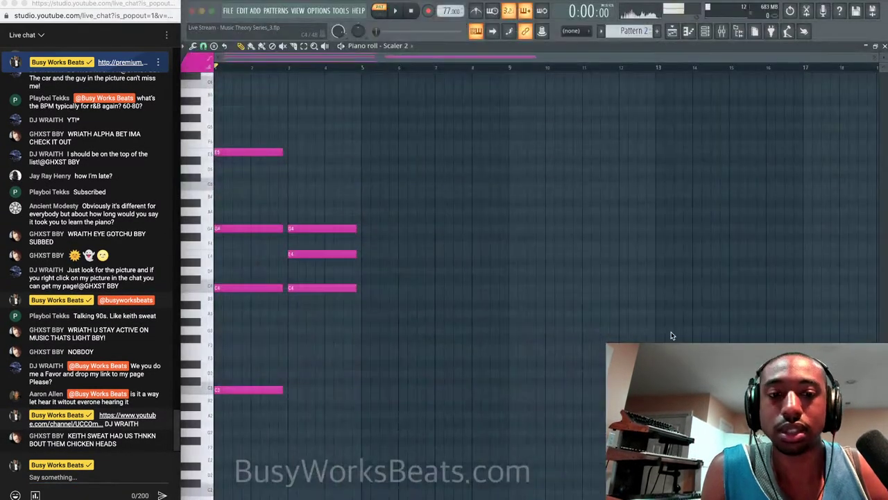
pyautogui.click(534, 298)
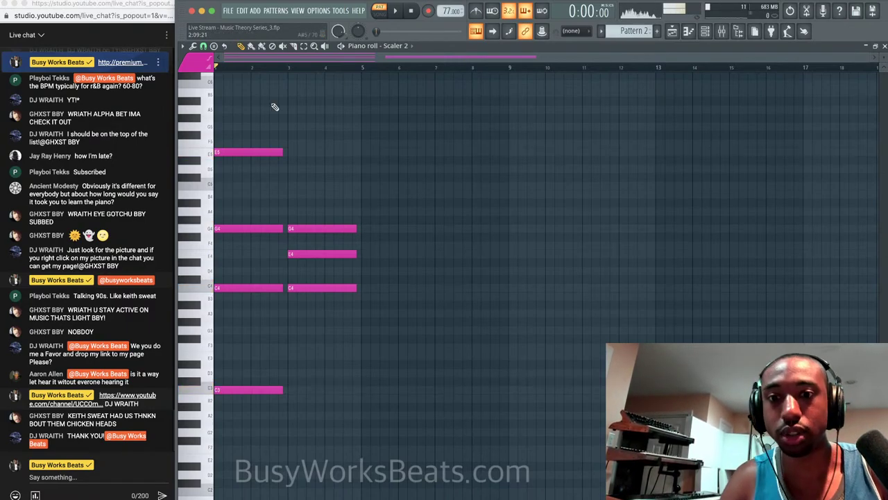
pyautogui.press('space')
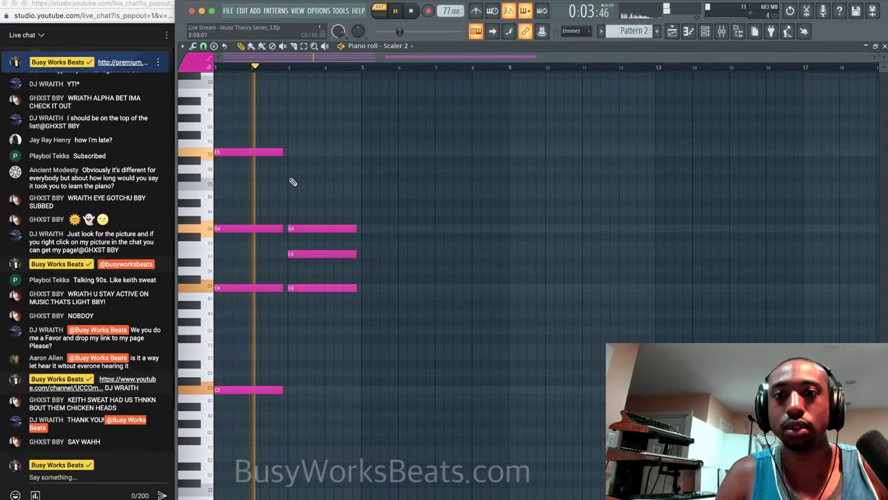
pyautogui.press('space')
# Set the tempo to 140 BPM, audition the pattern, and select all its notes.
pyautogui.rightClick(445, 14)
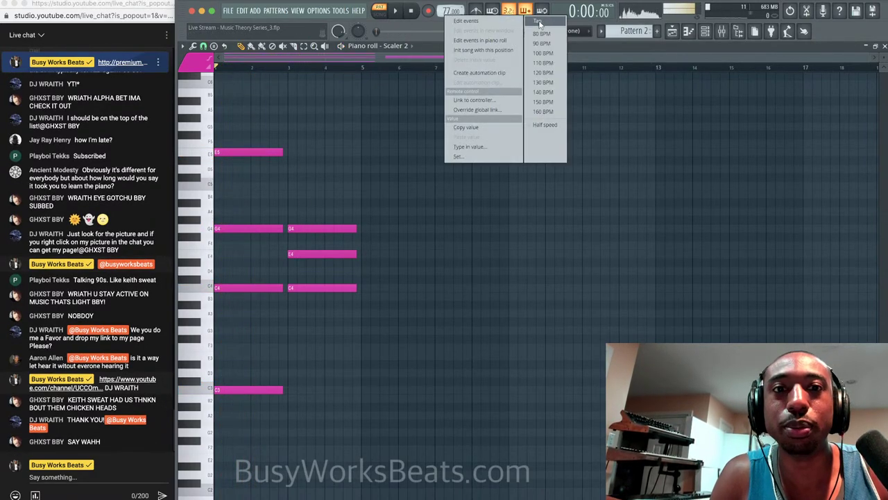
pyautogui.click(544, 93)
pyautogui.press('space')
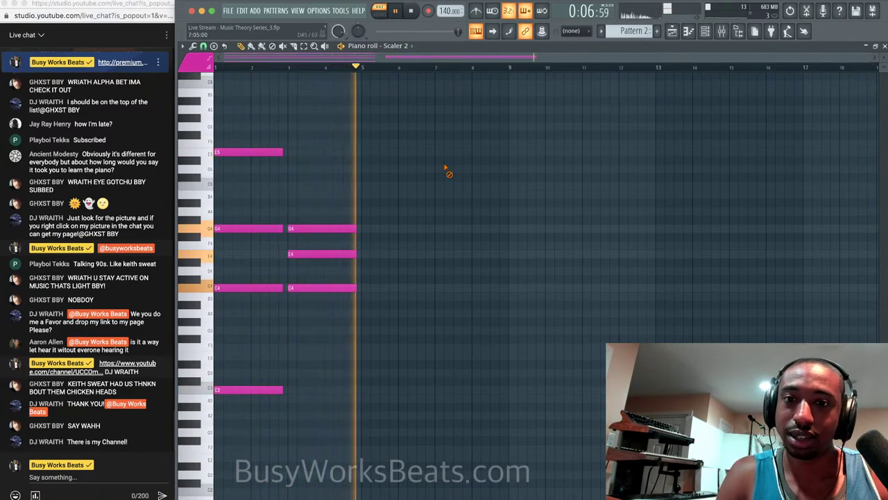
pyautogui.press('space')
pyautogui.hotkey('ctrl', 'a')
# Delete the selected notes, close the piano roll, and play Pattern 1 in song mode.
pyautogui.press('Delete')
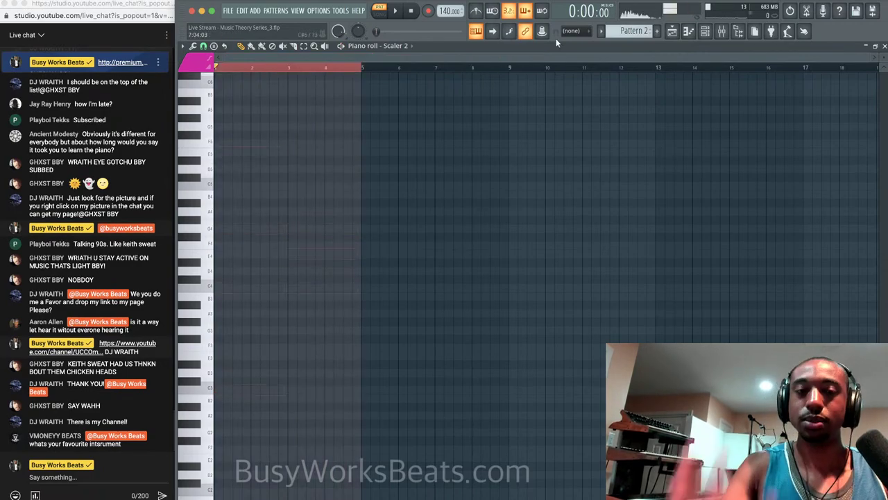
pyautogui.click(885, 46)
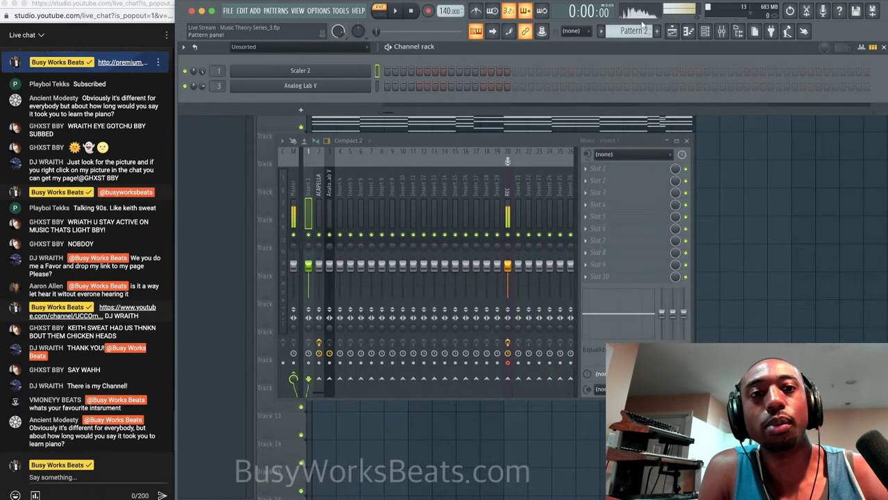
pyautogui.scroll(1, 643, 25)
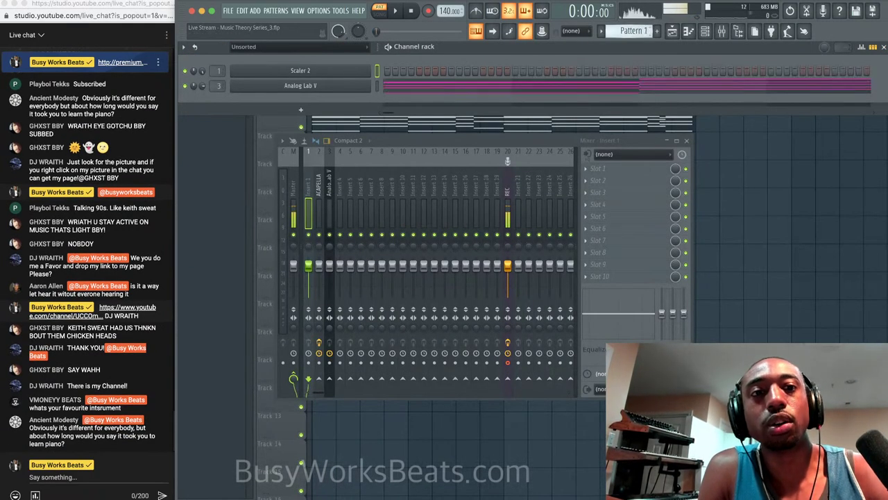
pyautogui.click(380, 11)
pyautogui.press('space')
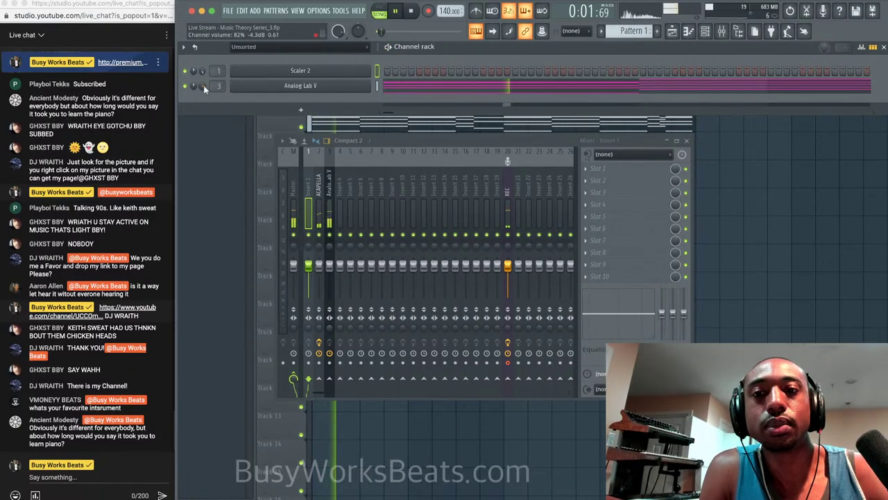
pyautogui.press('space')
# Reopen the Analog Lab V piano roll, send the chord code chat message, and select the first D#5.
pyautogui.click(400, 89)
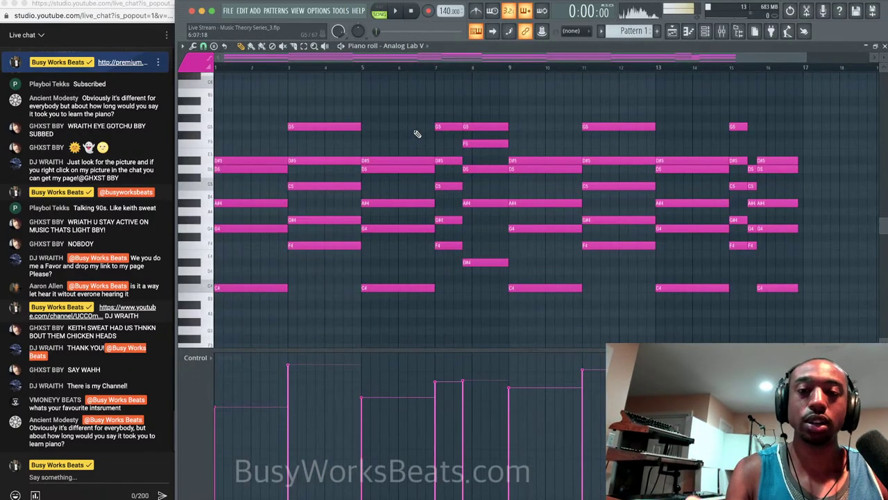
pyautogui.scroll(-1, 417, 133)
pyautogui.scroll(4, 417, 133)
pyautogui.scroll(-4, 417, 133)
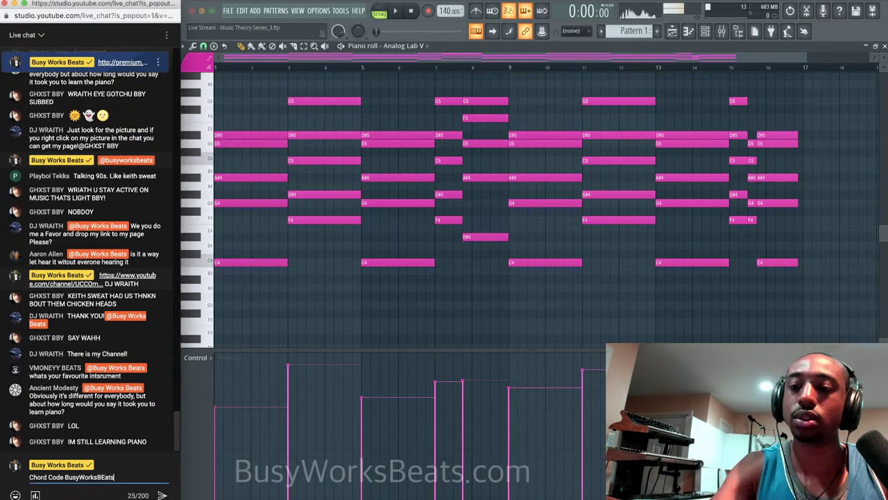
pyautogui.press('Return')
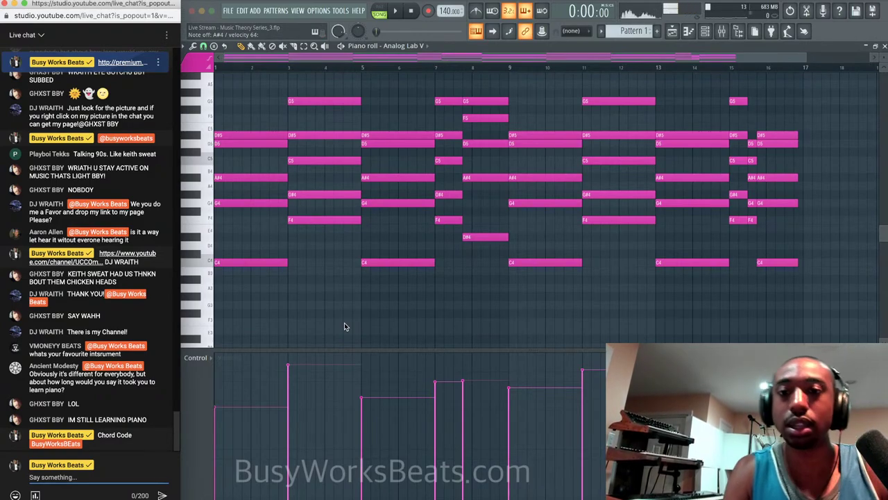
pyautogui.click(258, 140)
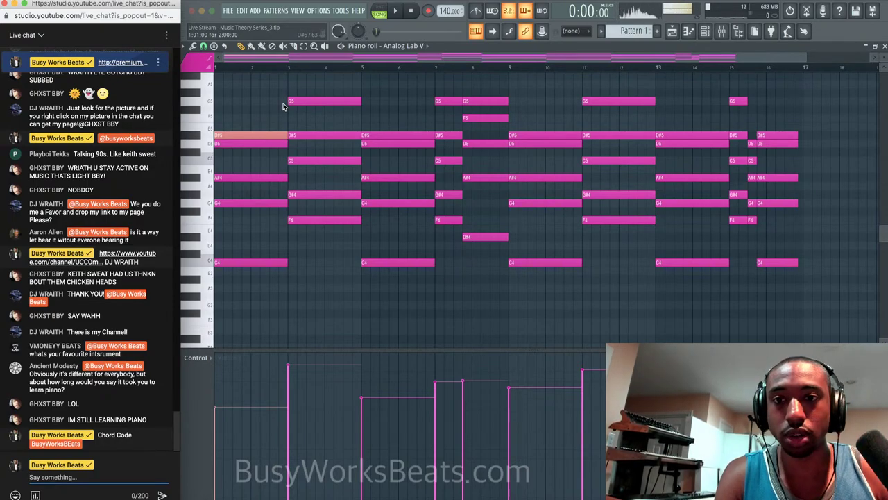
pyautogui.click(258, 137)
pyautogui.press('super+Down')
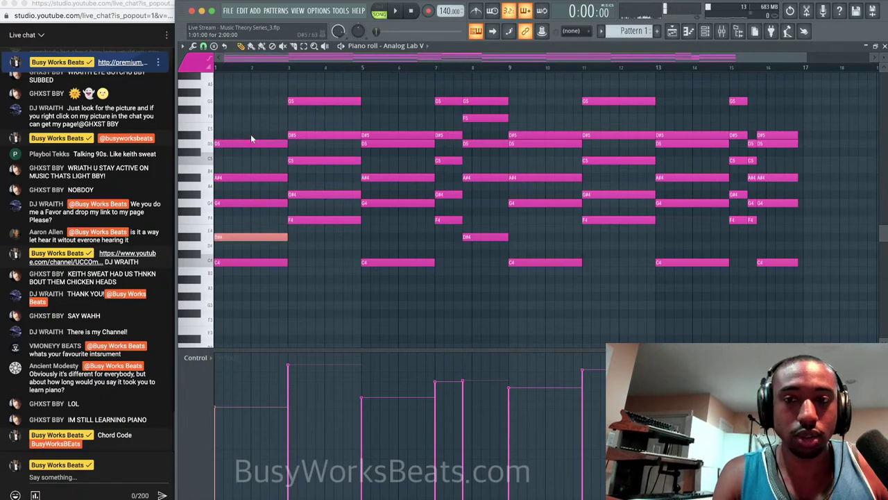
pyautogui.press('super+Up')
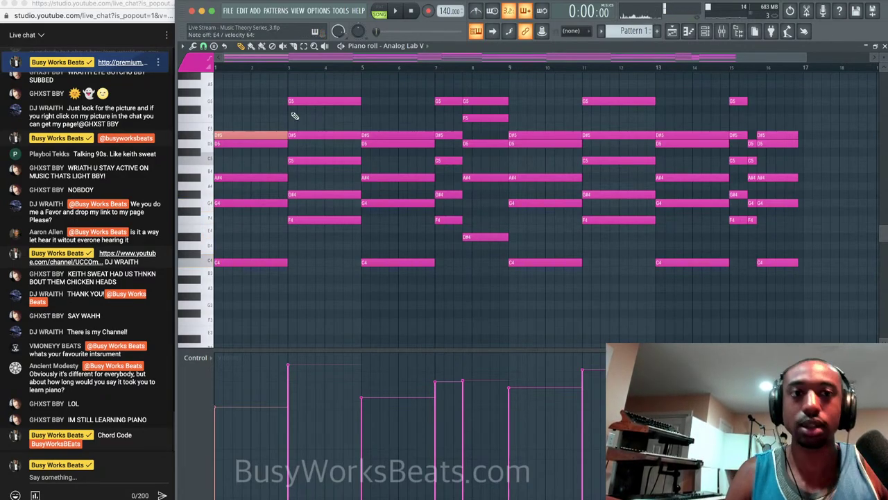
pyautogui.press('F6')
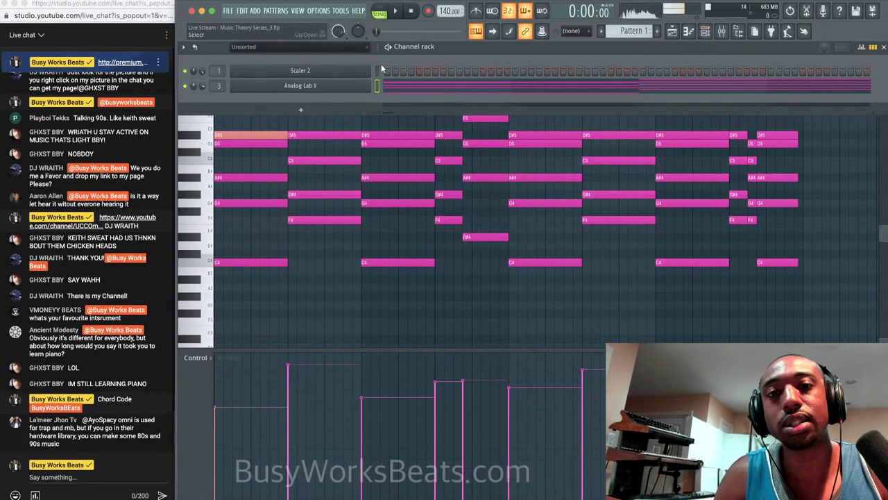
pyautogui.click(379, 71)
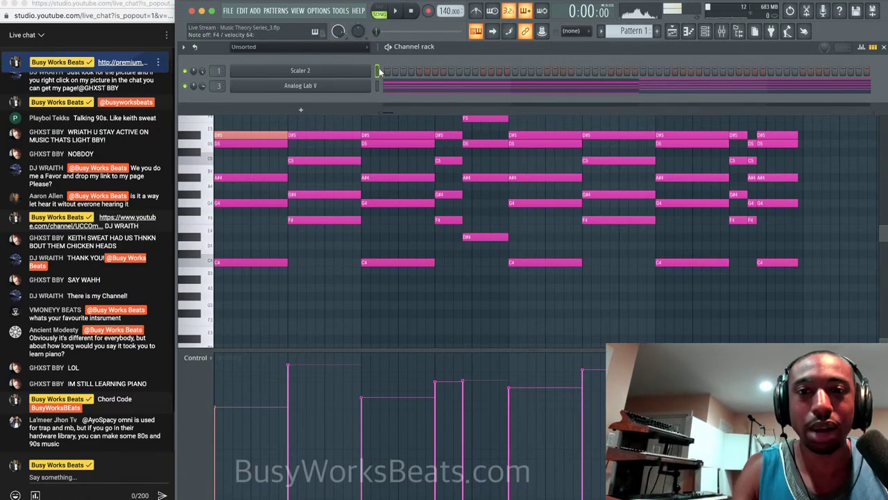
pyautogui.rightClick(349, 263)
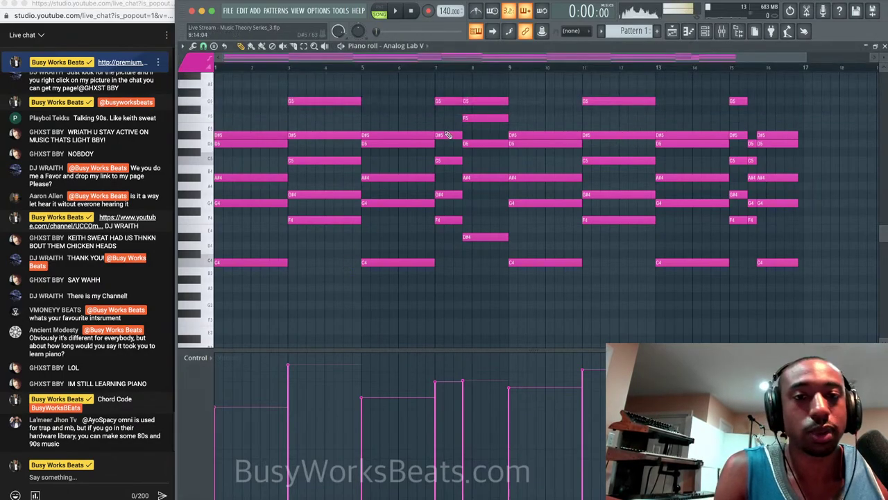
pyautogui.click(269, 136)
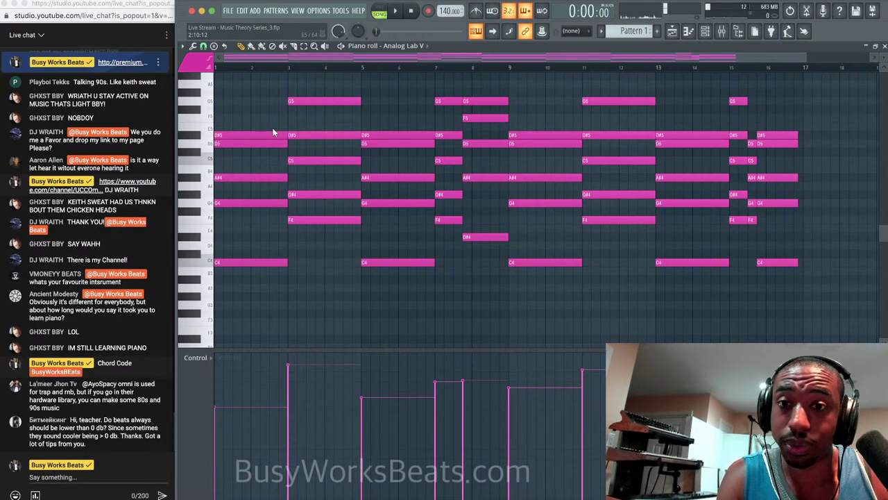
pyautogui.press('space')
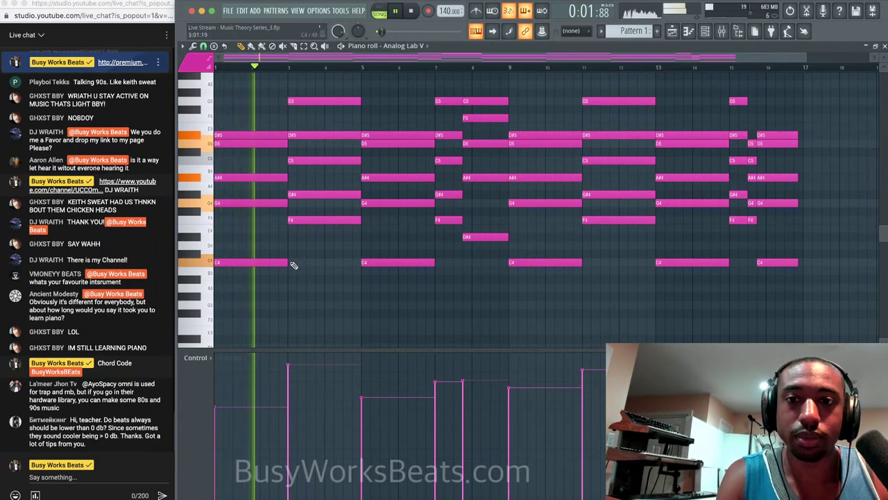
pyautogui.scroll(3, 315, 246)
pyautogui.press('space')
pyautogui.moveTo(254, 308); pyautogui.dragTo(252, 162)
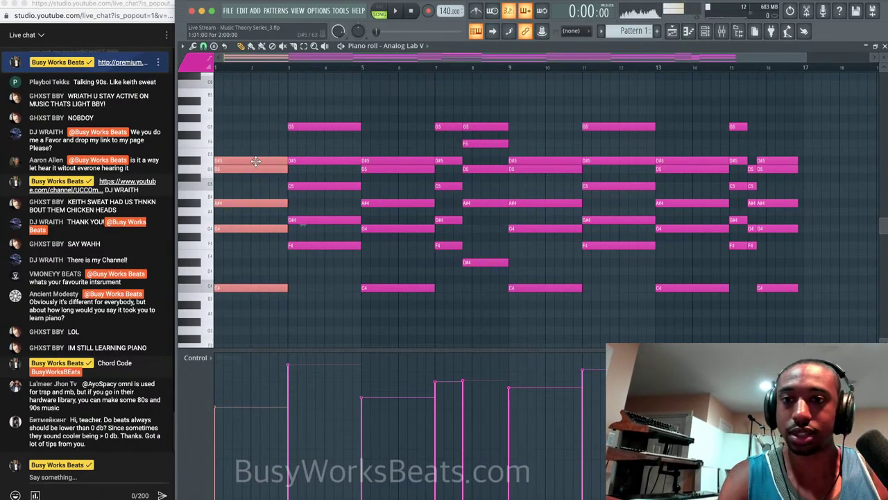
pyautogui.moveTo(318, 273); pyautogui.dragTo(327, 109)
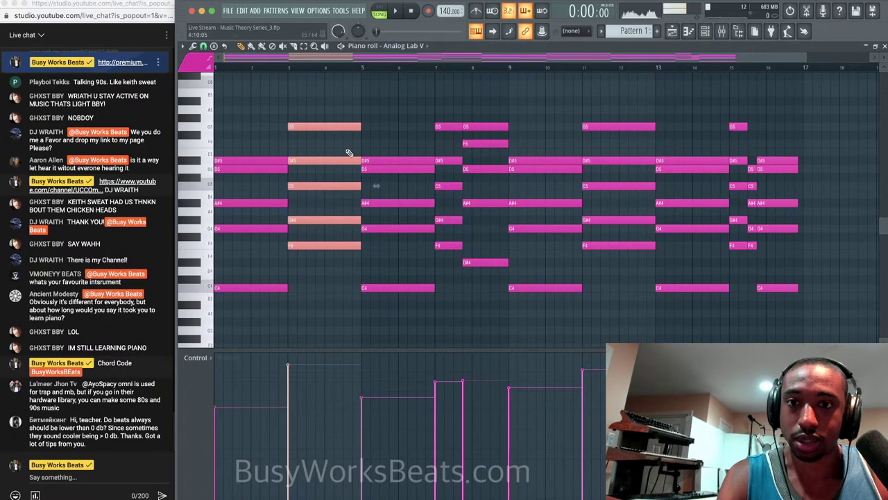
pyautogui.press('space')
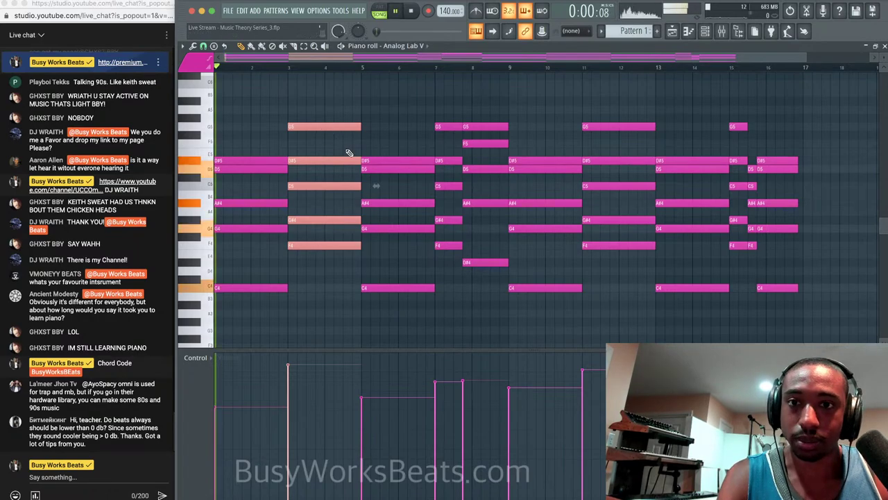
# Audition the later chord with its G5 dropped an octave, restore it to G5, and replay.
pyautogui.press('space')
pyautogui.moveTo(397, 295); pyautogui.dragTo(397, 139)
pyautogui.moveTo(446, 116); pyautogui.dragTo(487, 118)
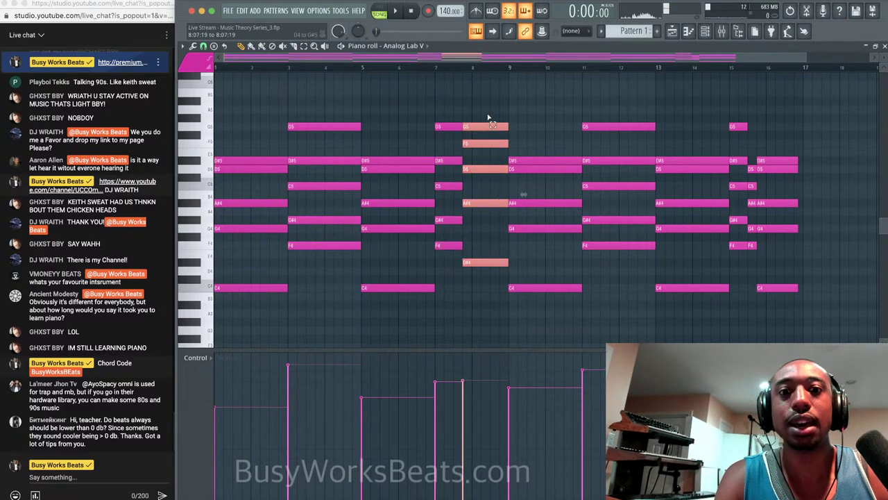
pyautogui.keyDown('ctrl'); pyautogui.click(481, 226); pyautogui.keyUp('ctrl')
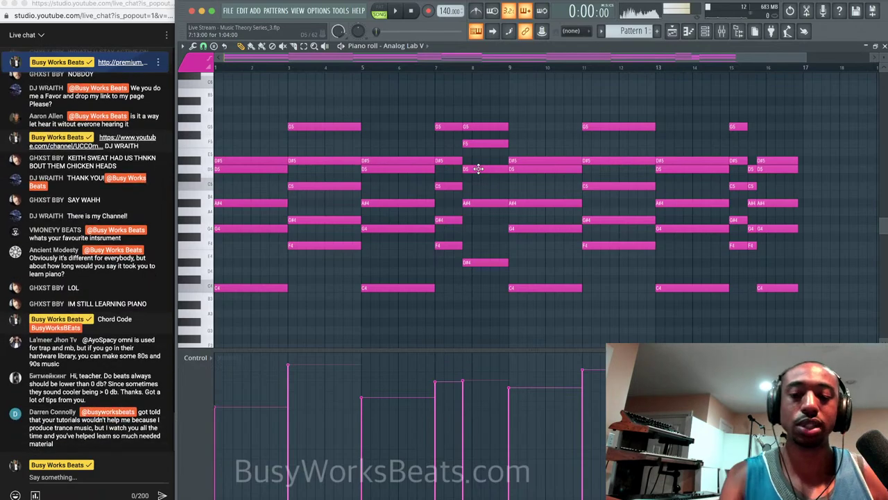
pyautogui.click(498, 129)
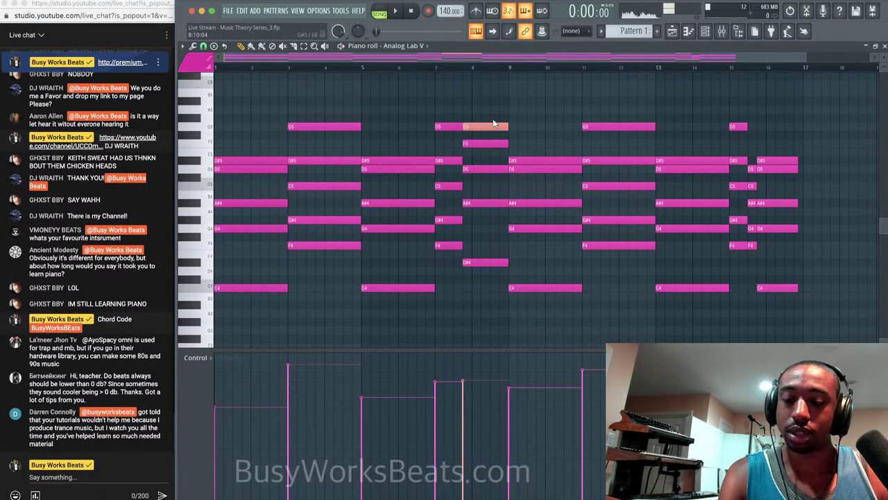
pyautogui.hotkey('ctrl', 'Down')
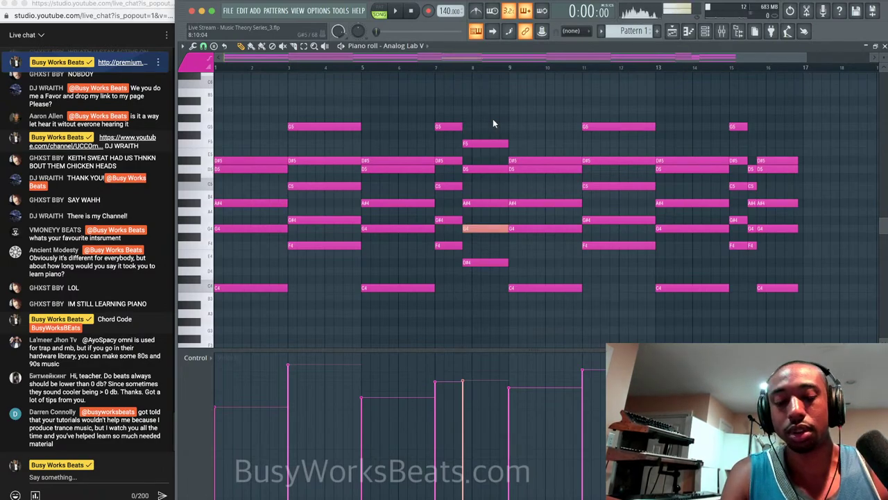
pyautogui.hotkey('ctrl', 'Up')
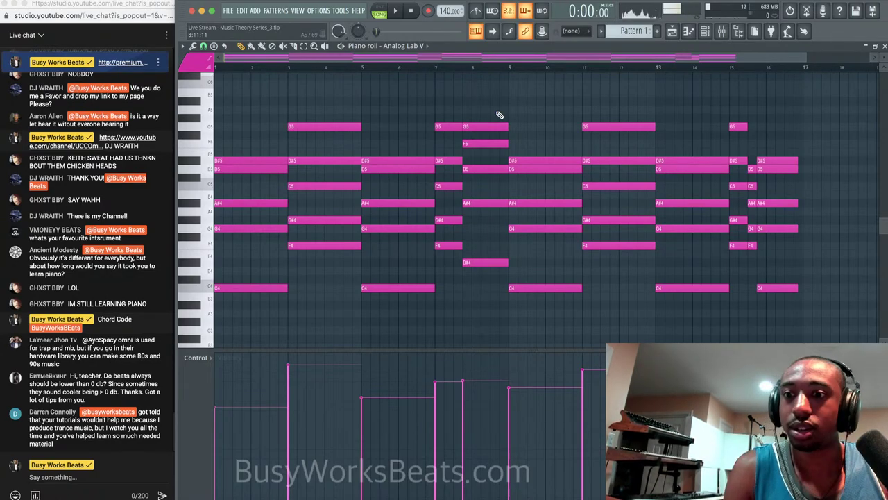
pyautogui.press('space')
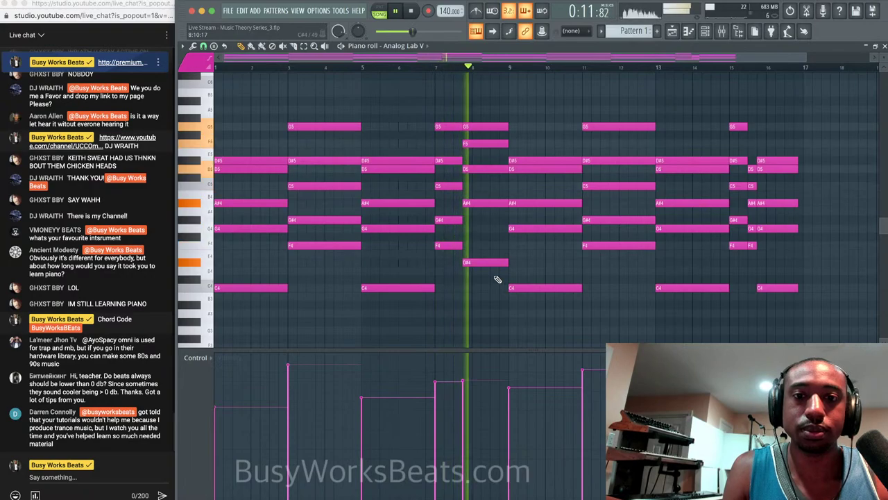
pyautogui.press('space')
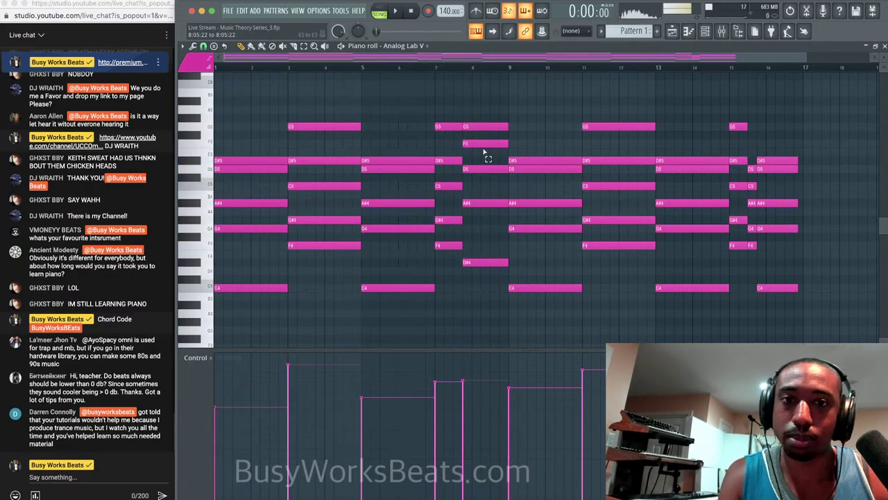
# Move the bar-8 G5 note down an octave to G4.
pyautogui.keyDown('super'); pyautogui.click(488, 127); pyautogui.keyUp('super')
pyautogui.press('super+Down')
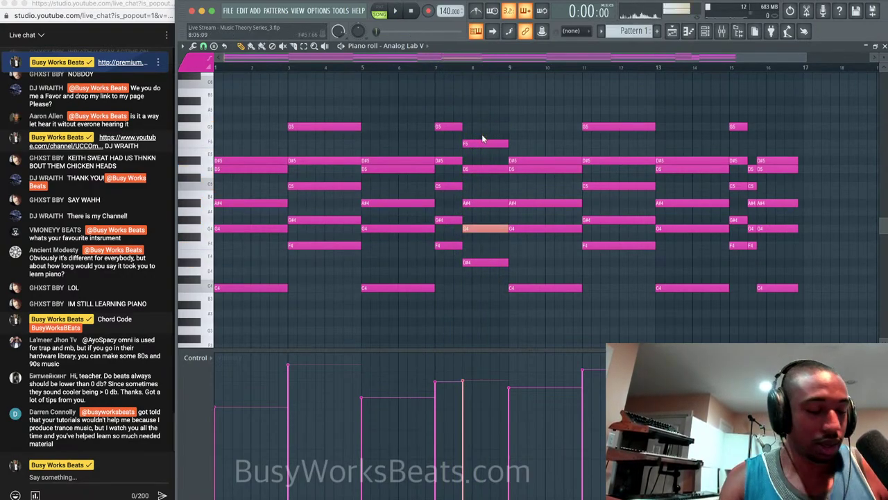
pyautogui.click(477, 249)
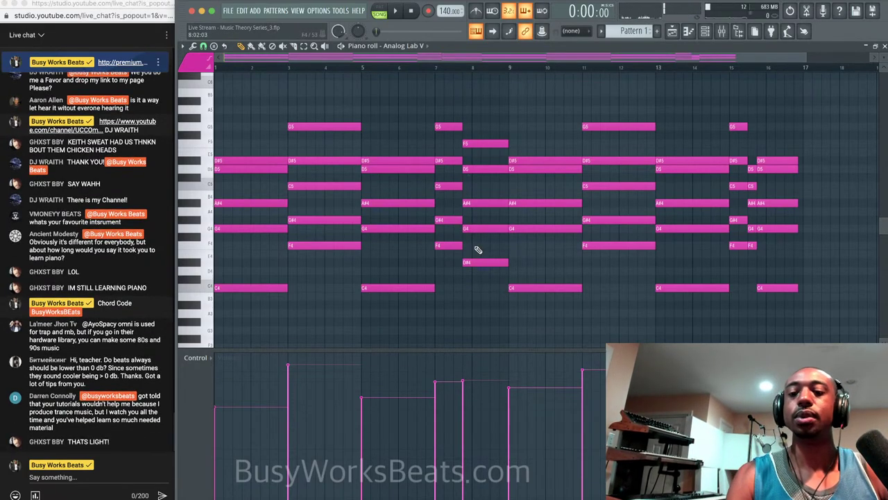
# Post 'Music Theory in a Day' in the live chat.
pyautogui.click(100, 477)
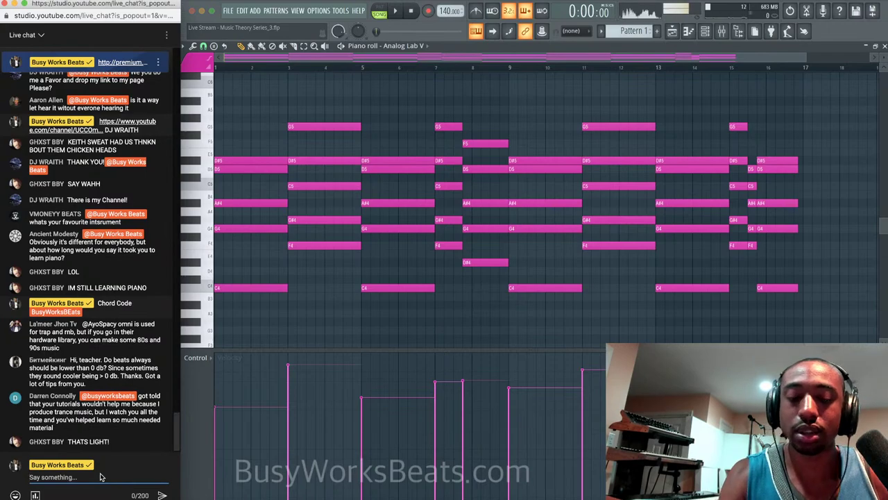
pyautogui.write('Music Theory in a')
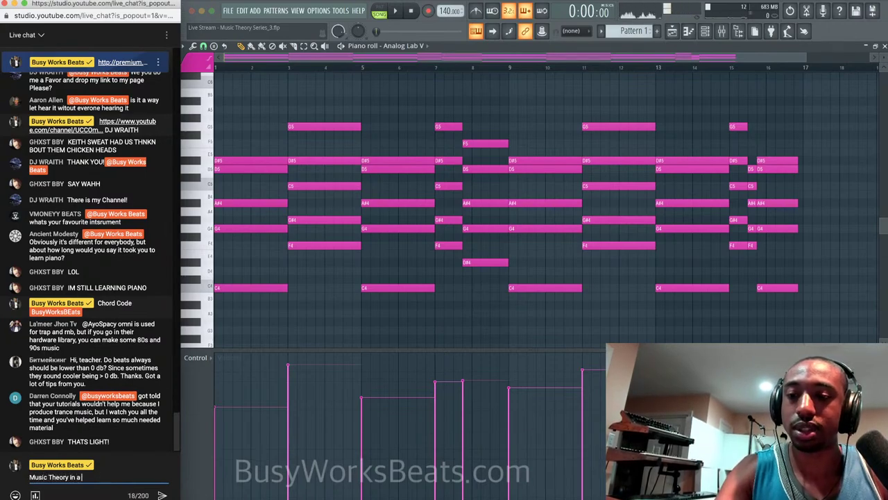
pyautogui.write(' Day')
pyautogui.press('Return')
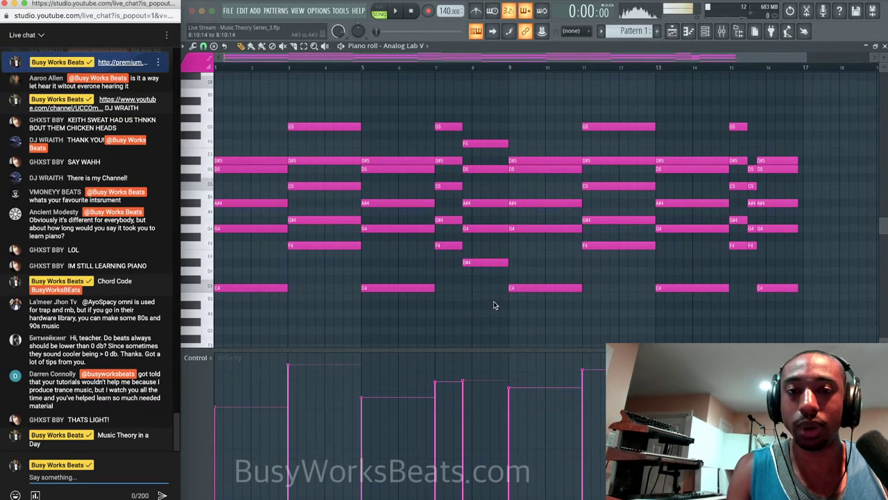
# Select the bar-8 D#4, G4, A#4 and D5 chord notes in varying combinations, then clear the selection.
pyautogui.moveTo(493, 307); pyautogui.dragTo(494, 138)
pyautogui.keyDown('ctrl'); pyautogui.click(496, 135); pyautogui.keyUp('ctrl')
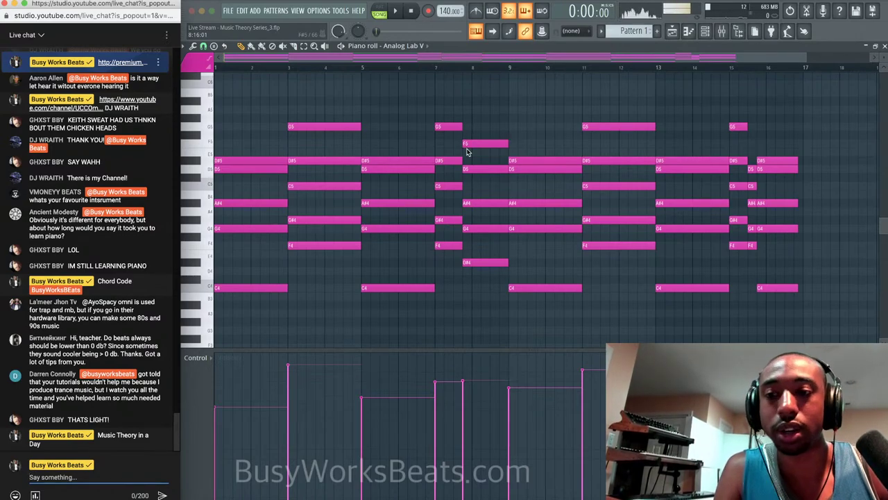
pyautogui.moveTo(491, 274); pyautogui.dragTo(490, 82)
pyautogui.keyDown('ctrl'); pyautogui.click(491, 112); pyautogui.keyUp('ctrl')
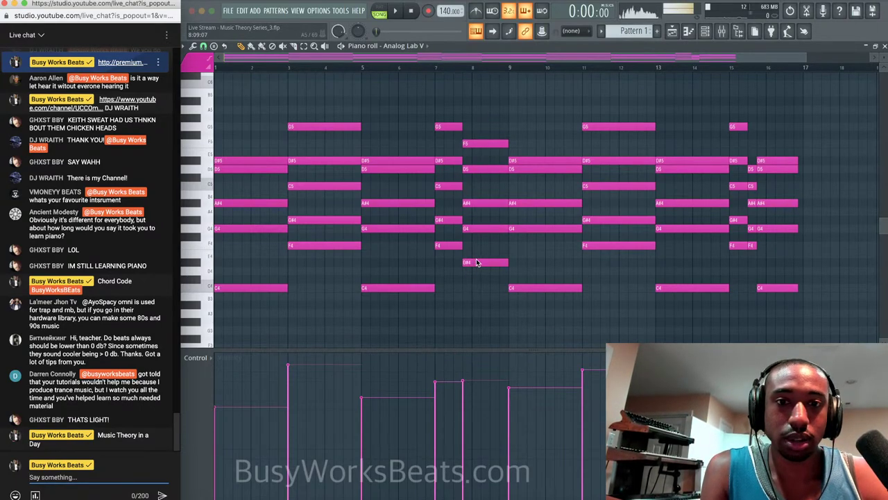
pyautogui.moveTo(476, 232); pyautogui.dragTo(477, 280)
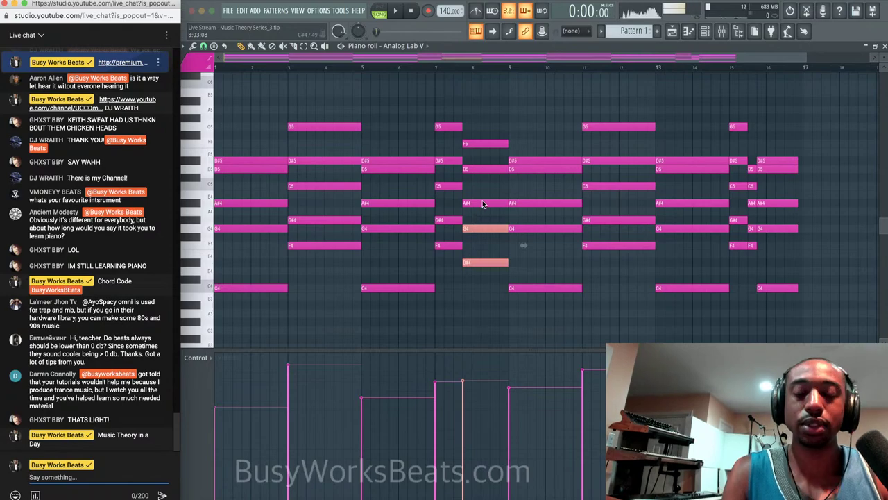
pyautogui.moveTo(483, 202); pyautogui.dragTo(482, 273)
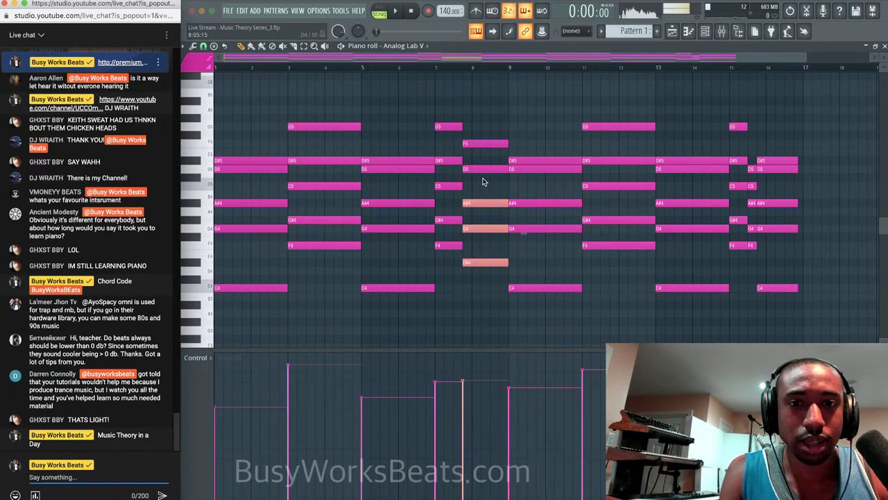
pyautogui.moveTo(484, 170); pyautogui.dragTo(484, 280)
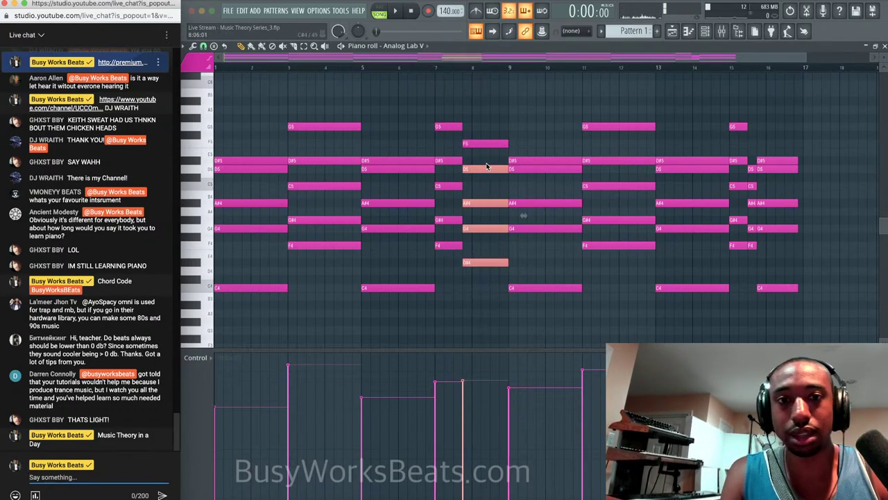
pyautogui.click(490, 294)
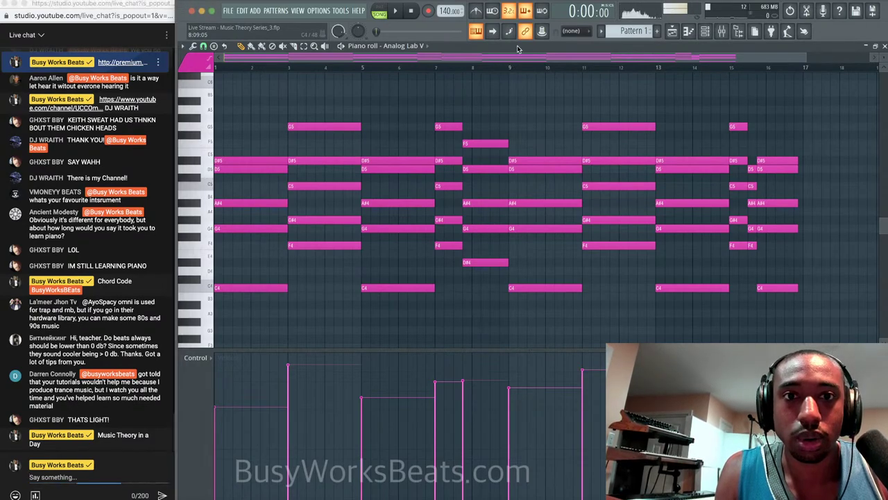
# Undo three times to bring back the bar-8 G5, then play Pattern 1's progression.
pyautogui.press('super+z')
pyautogui.press('super+z')
pyautogui.press('super+z')
pyautogui.press('super+z')
pyautogui.press('super+z')
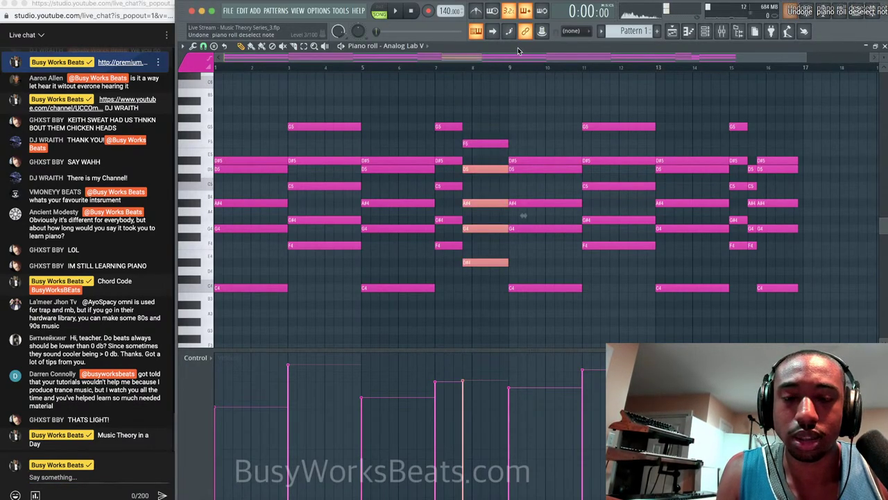
pyautogui.press('super+z')
pyautogui.press('super+z')
pyautogui.press('super+z')
pyautogui.press('super+z')
pyautogui.press('super+z')
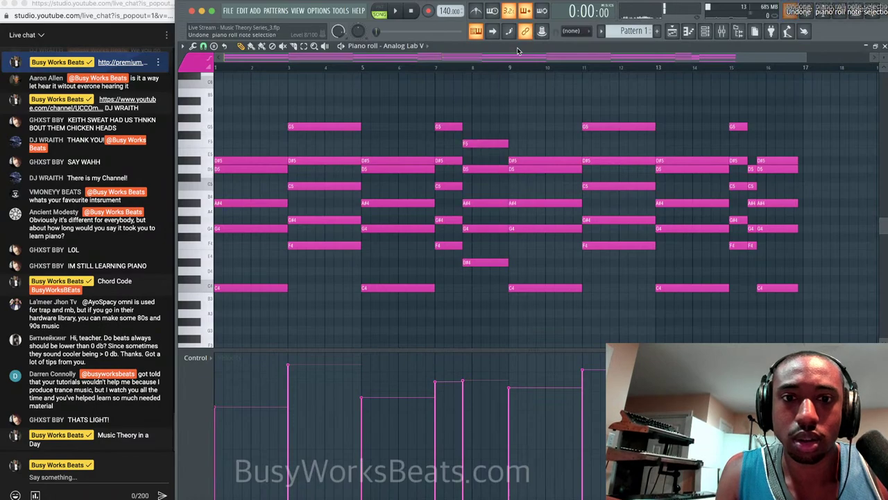
pyautogui.press('super+z')
pyautogui.press('super+z')
pyautogui.press('super+z')
pyautogui.press('super+z')
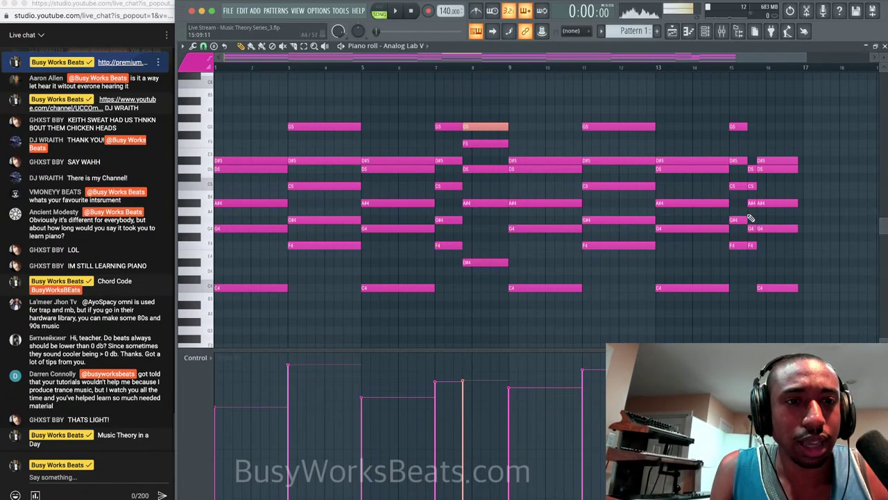
pyautogui.press('space')
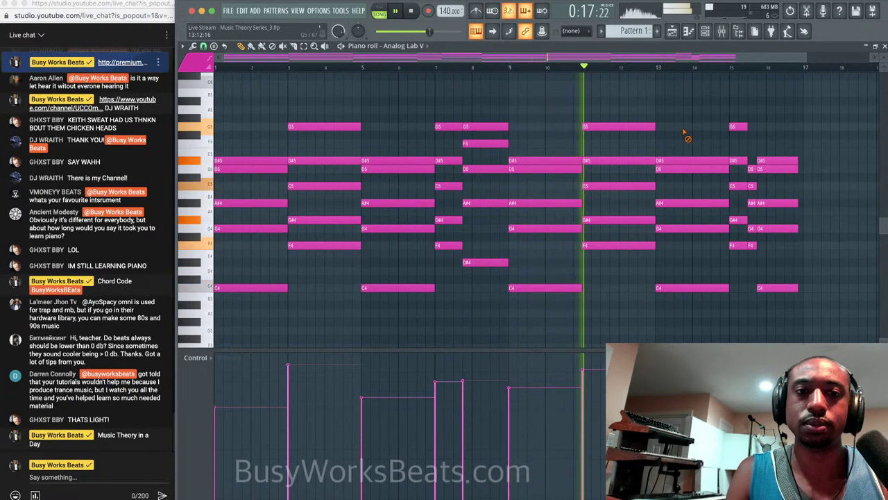
pyautogui.press('space')
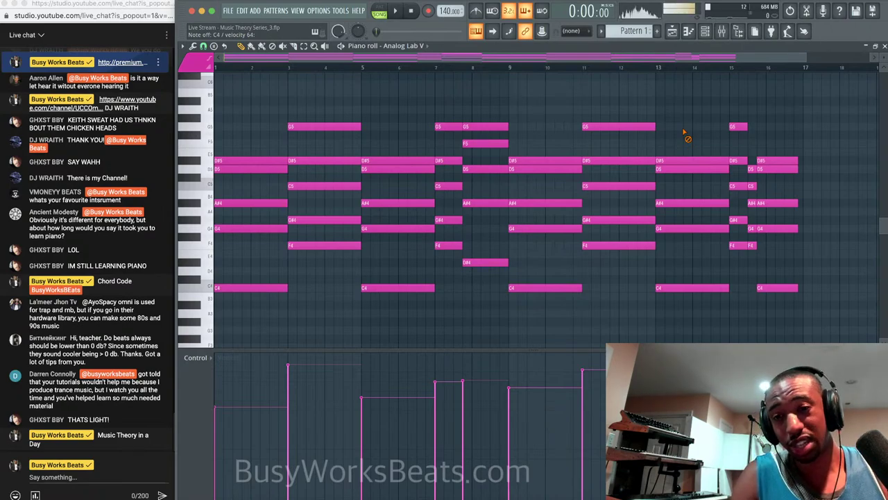
pyautogui.press('space')
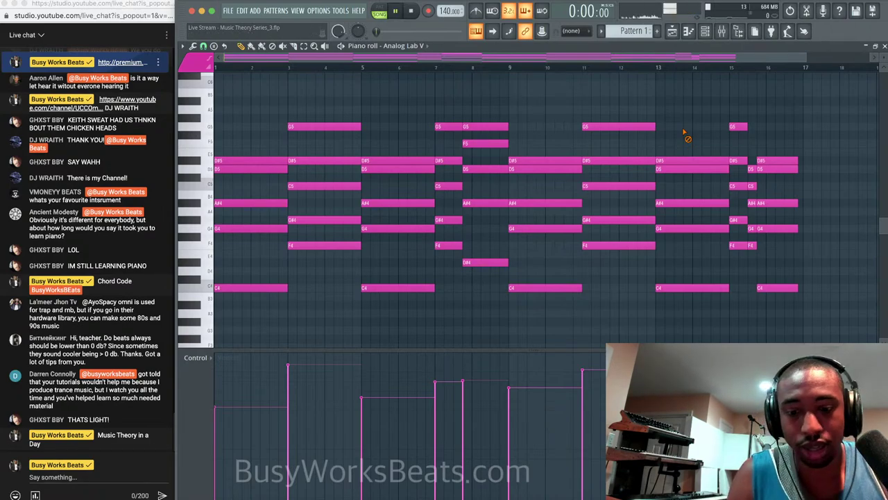
pyautogui.press('space')
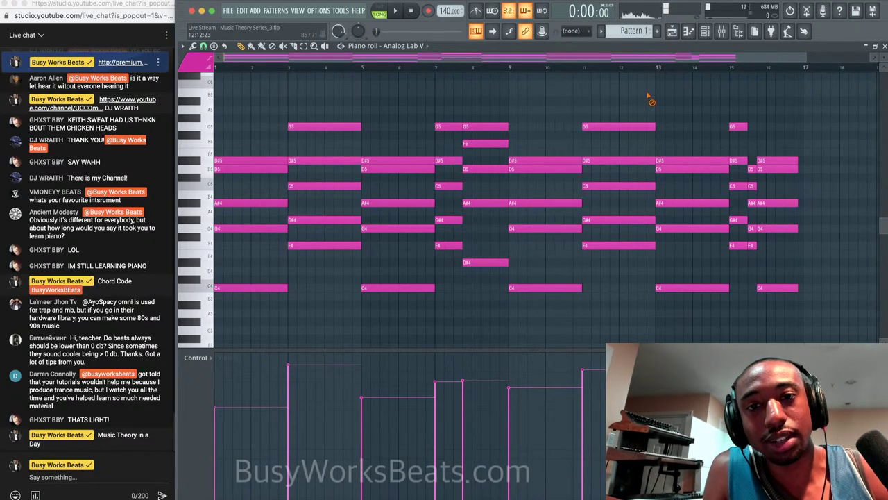
# Play from around bar 7, then select and delete the closing notes in bar 16.
pyautogui.press('space')
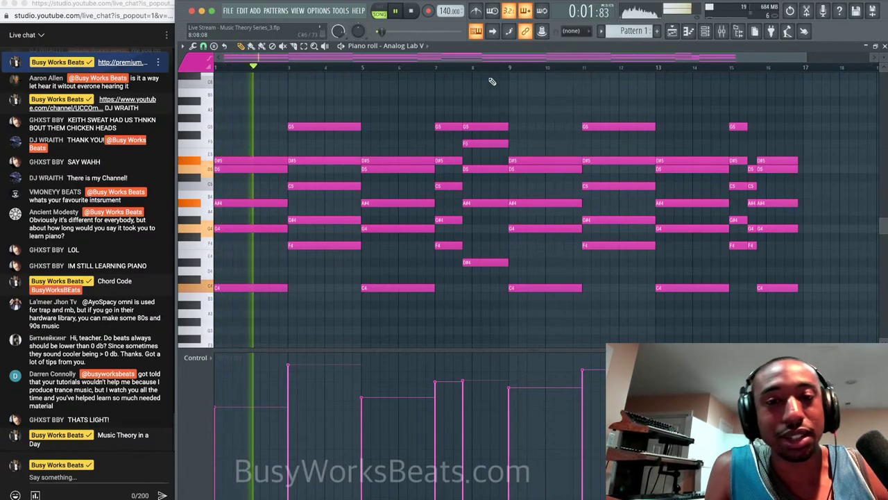
pyautogui.click(448, 66)
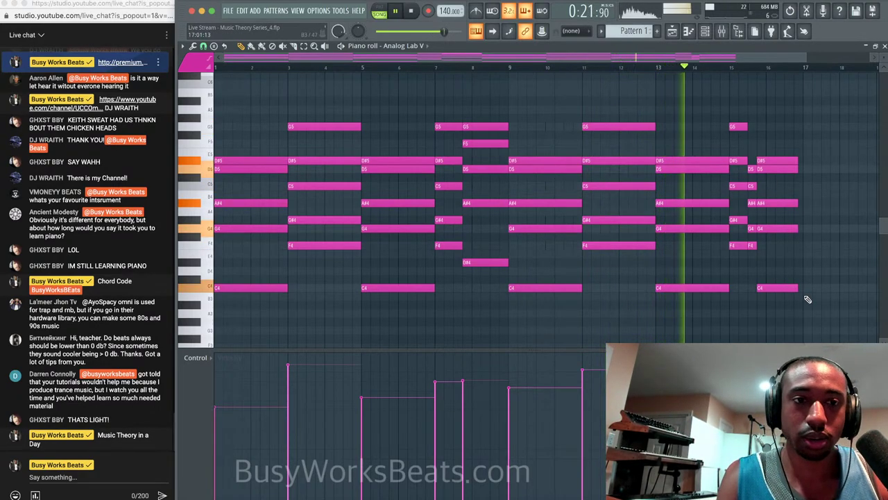
pyautogui.moveTo(807, 299); pyautogui.dragTo(735, 122)
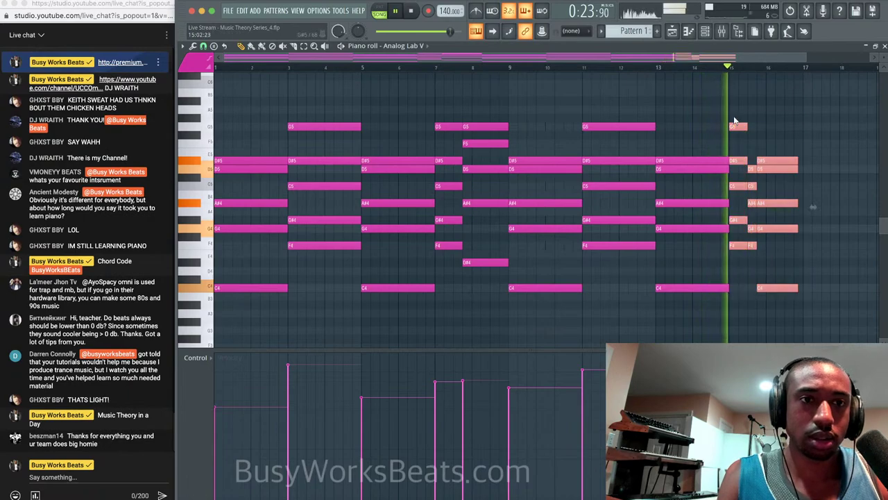
pyautogui.press('space')
pyautogui.moveTo(787, 136); pyautogui.dragTo(754, 300)
pyautogui.press('Delete')
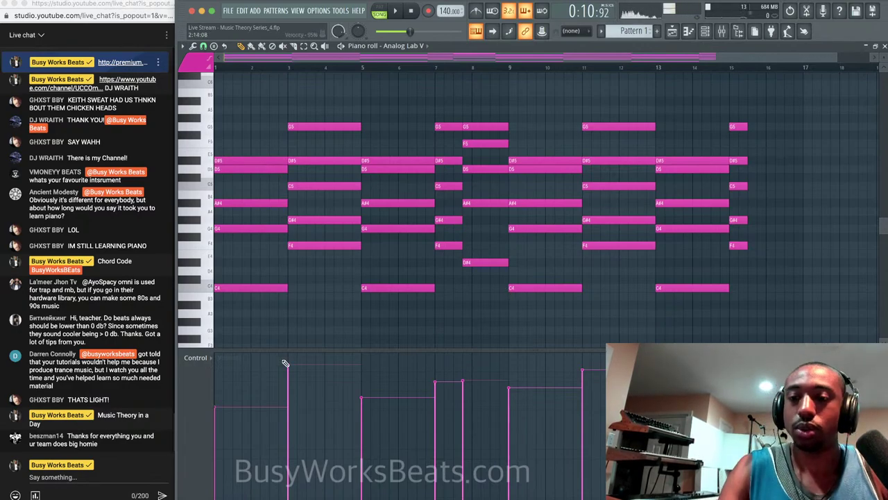
pyautogui.click(69, 476)
pyautogui.write('http:/')
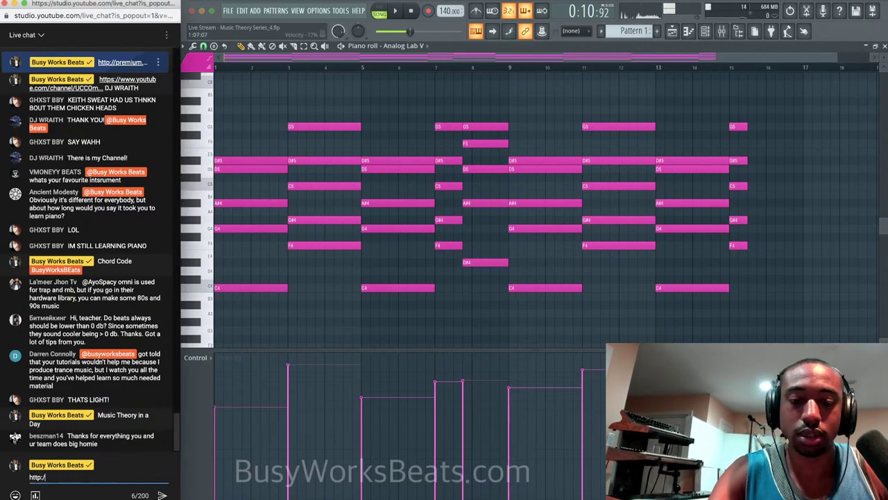
pyautogui.write('/premium')
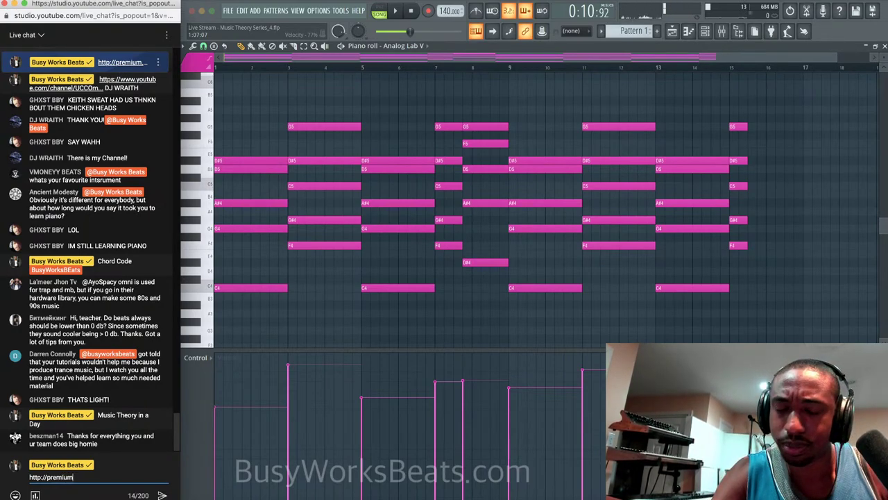
pyautogui.write('.busyworksbeats.')
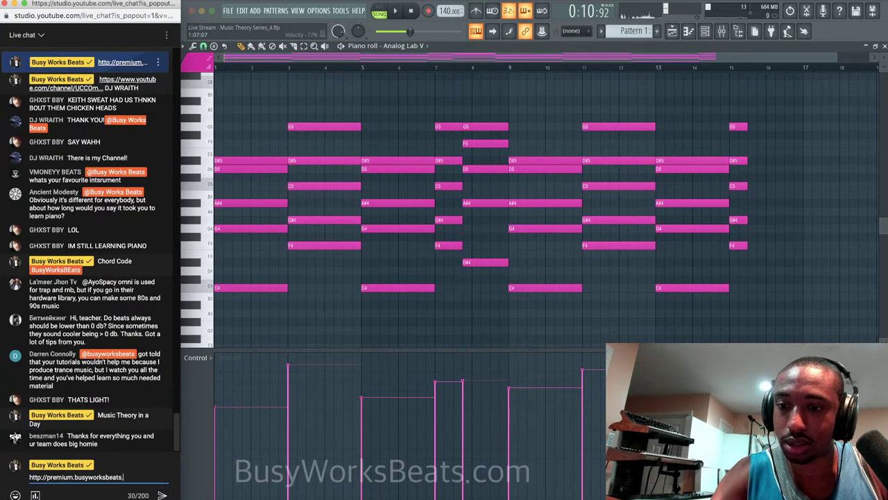
pyautogui.write('com Click H')
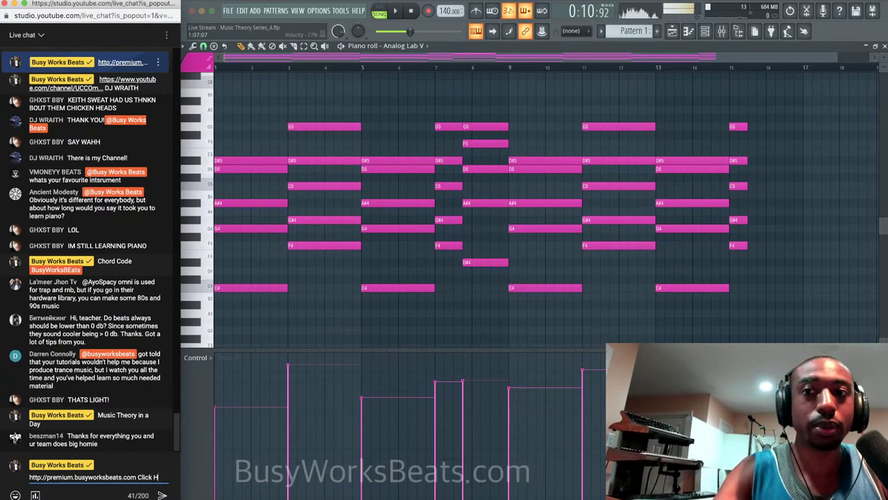
pyautogui.write('ere for ')
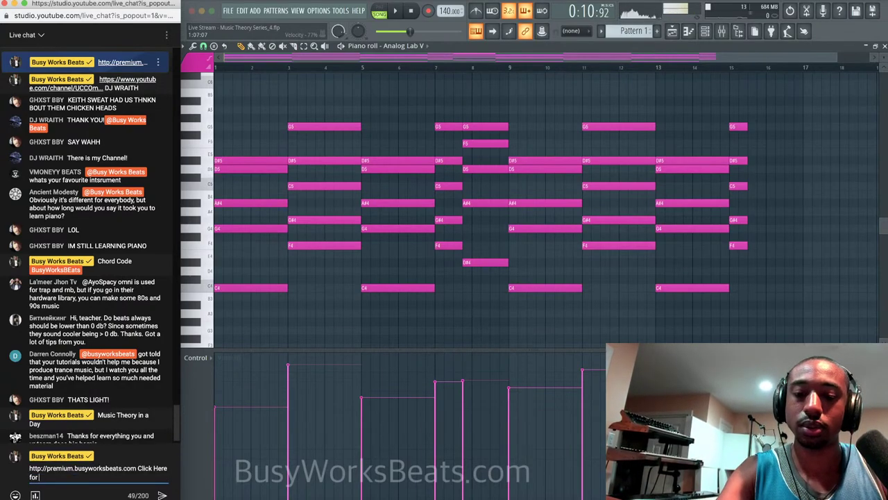
pyautogui.write('Music Production Courses')
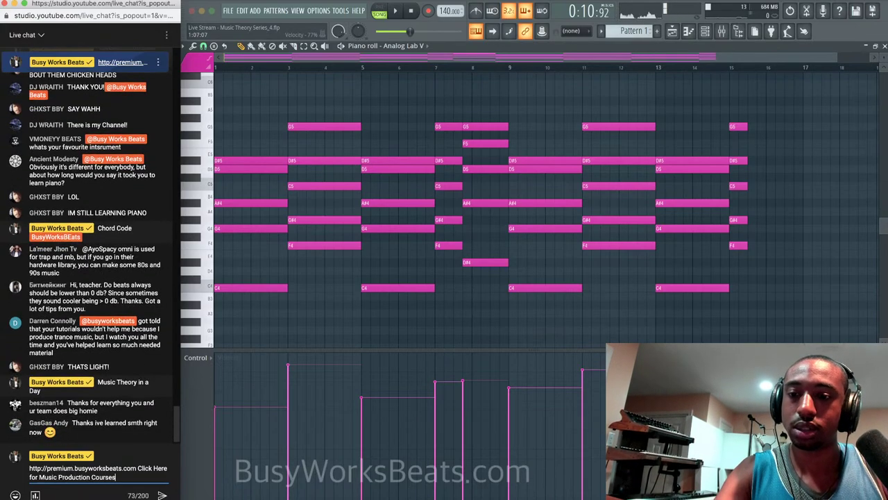
pyautogui.press('Return')
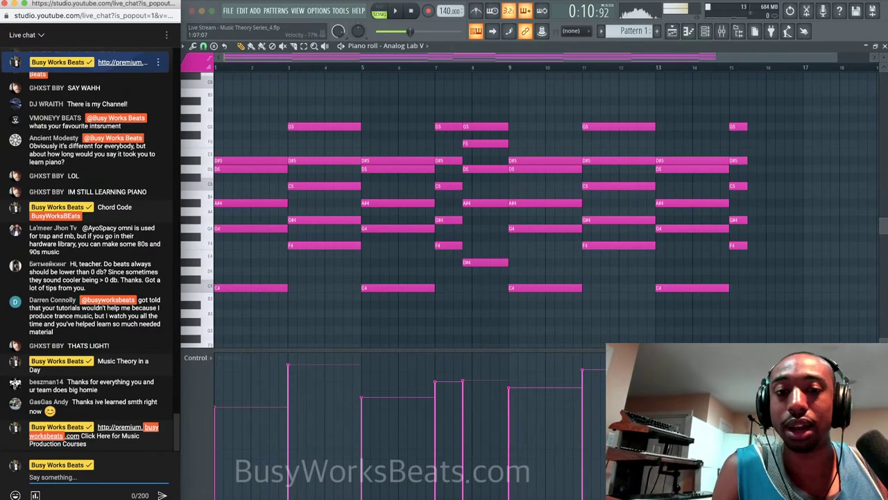
pyautogui.click(560, 56)
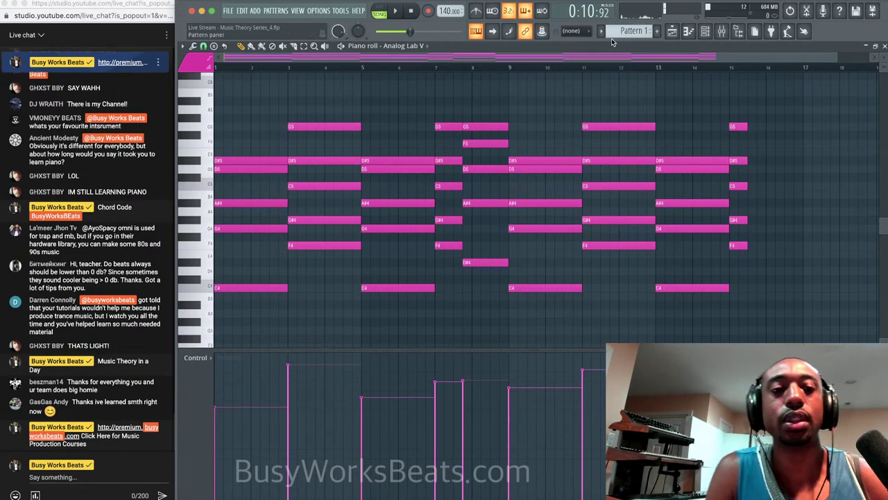
# Place a new A#5 note after the bar-15 chord and lengthen it.
pyautogui.press('space')
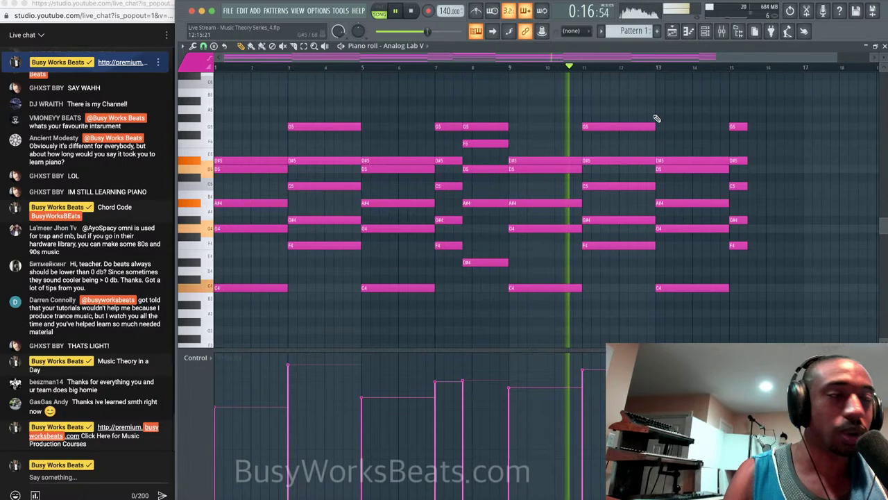
pyautogui.click(657, 66)
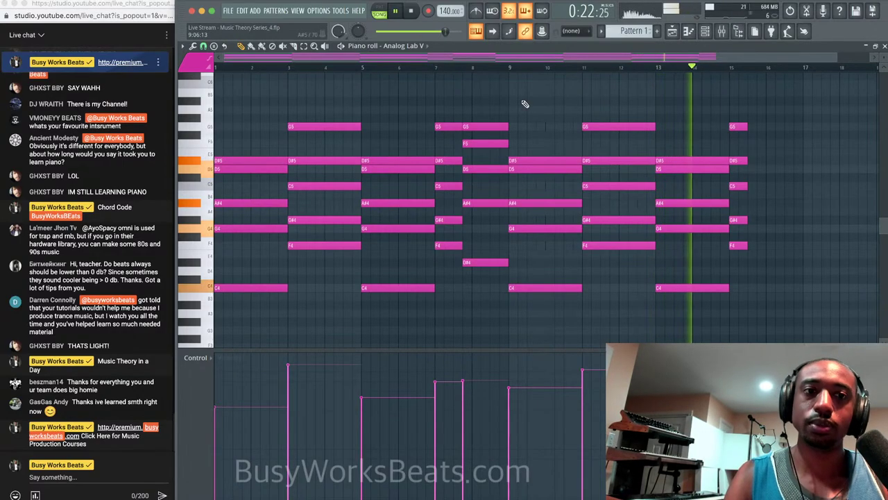
pyautogui.scroll(3, 575, 134)
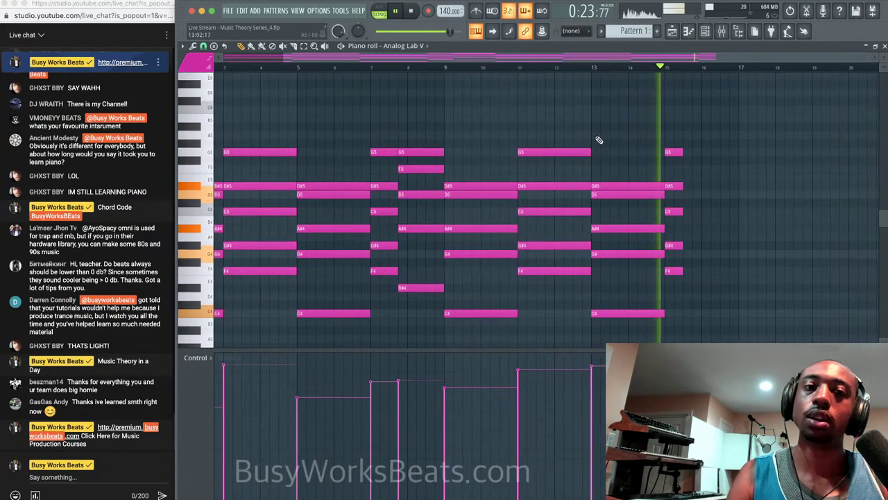
pyautogui.press('space')
pyautogui.click(662, 145)
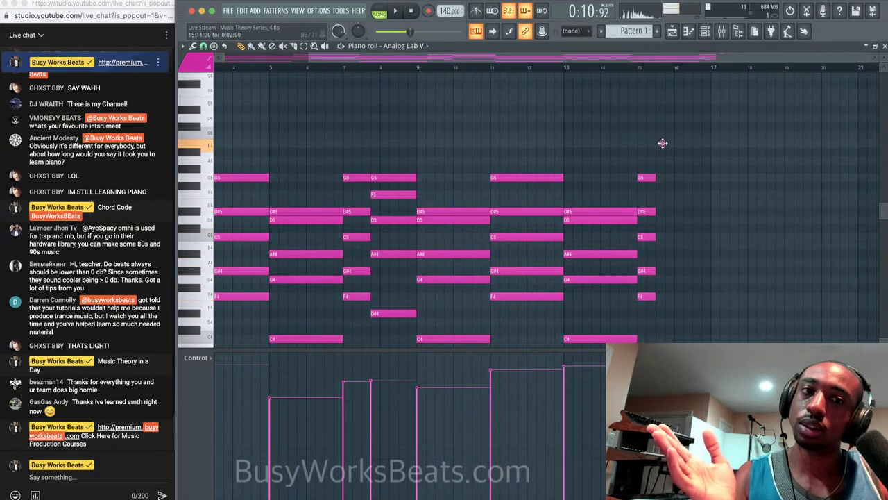
pyautogui.moveTo(664, 152); pyautogui.dragTo(711, 152)
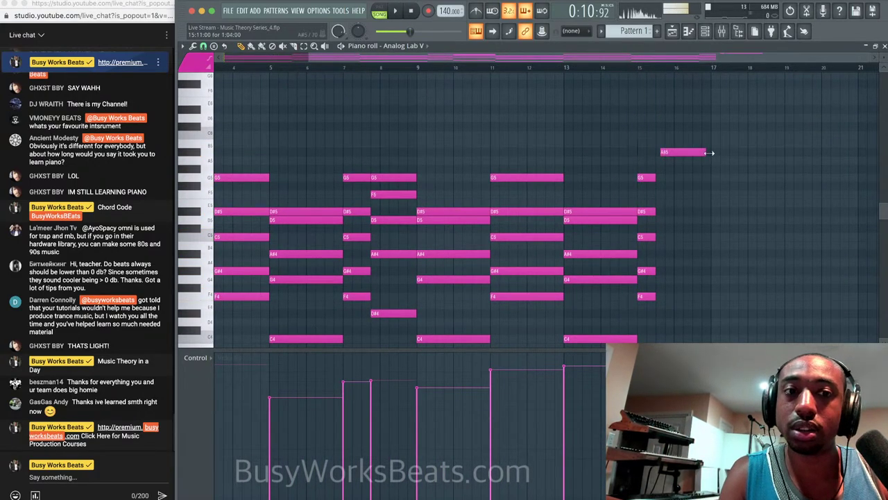
pyautogui.scroll(2, 715, 153)
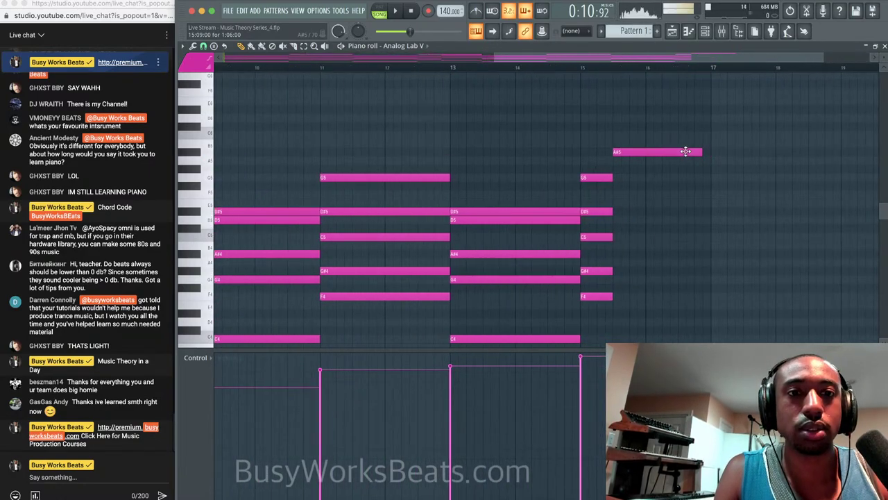
pyautogui.moveTo(703, 151); pyautogui.dragTo(710, 151)
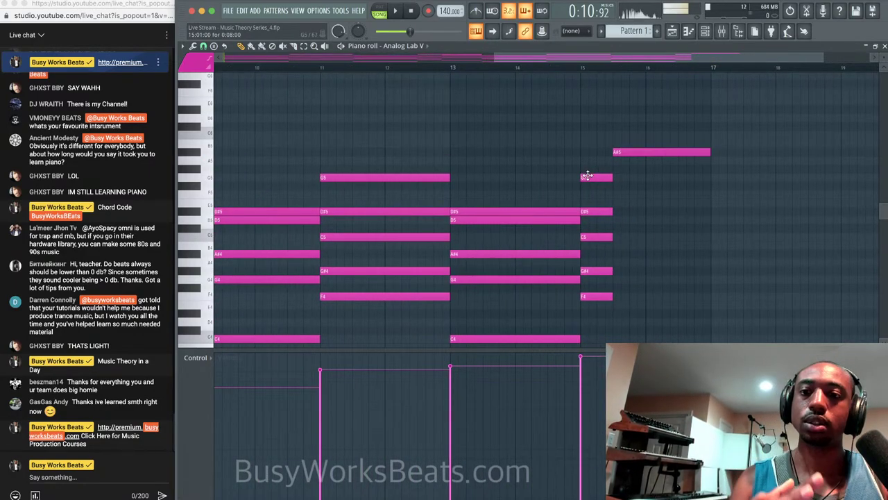
# Play from bar 15 while shifting the A#5 note slightly later and shortening its end.
pyautogui.click(580, 68)
pyautogui.press('space')
pyautogui.moveTo(618, 152); pyautogui.dragTo(634, 151)
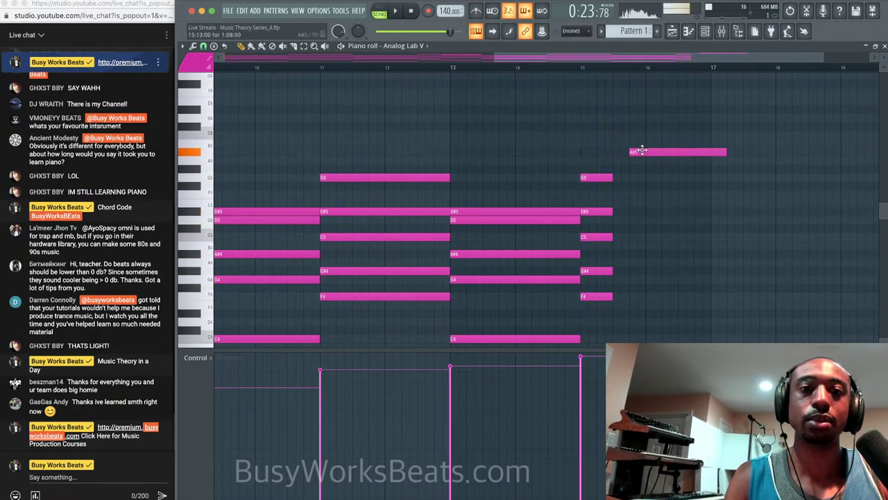
pyautogui.moveTo(723, 150); pyautogui.dragTo(709, 150)
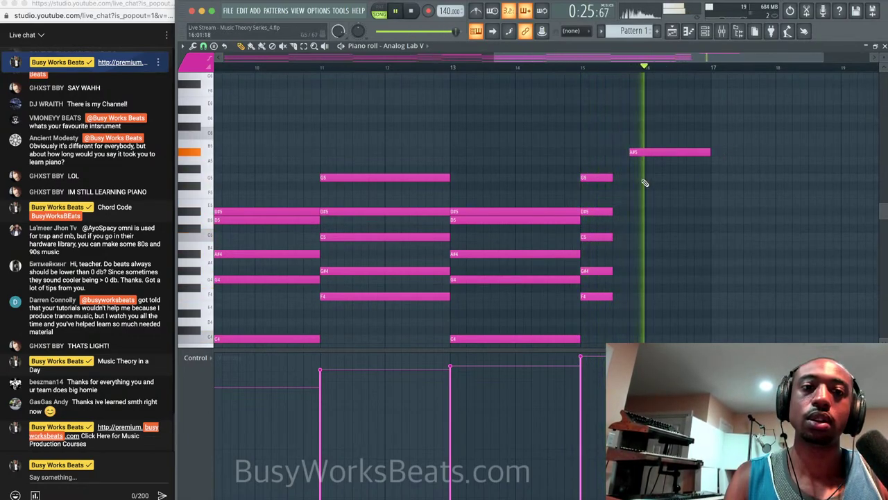
pyautogui.press('space')
pyautogui.scroll(-5, 590, 201)
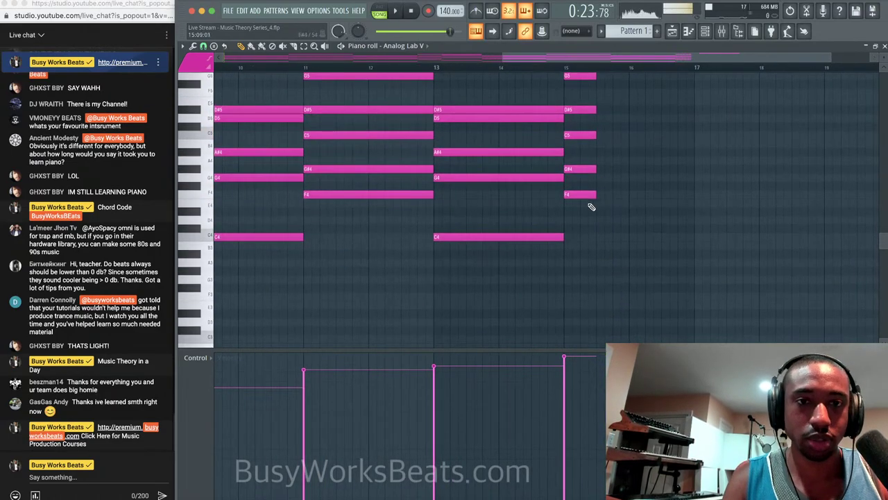
pyautogui.scroll(1, 590, 93)
# Stretch the bar-15 chord to meet the A#5 note, then play it back with the metronome on.
pyautogui.moveTo(594, 99); pyautogui.dragTo(613, 100)
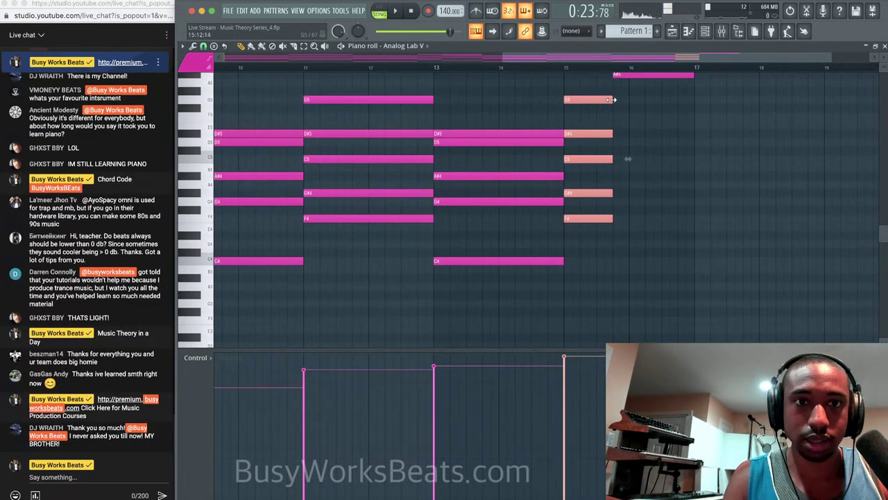
pyautogui.click(476, 11)
pyautogui.press('space')
pyautogui.scroll(3, 643, 132)
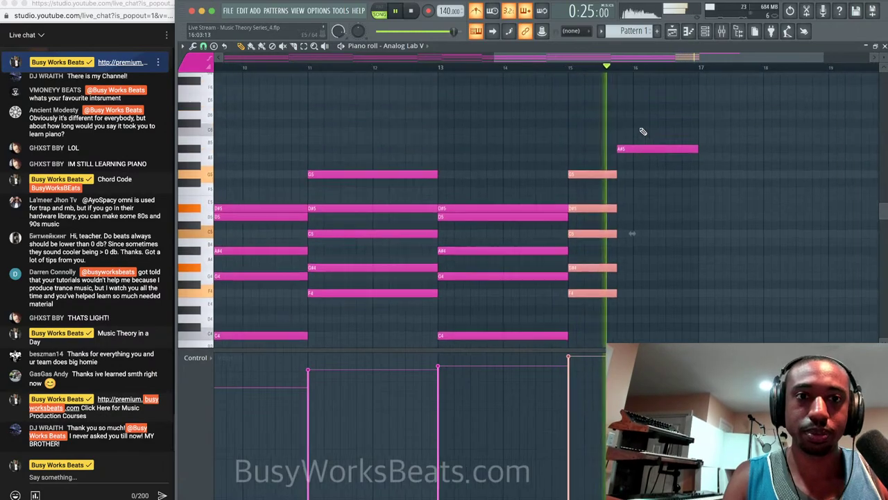
pyautogui.hscroll(-1, 646, 134)
pyautogui.press('space')
pyautogui.click(668, 206)
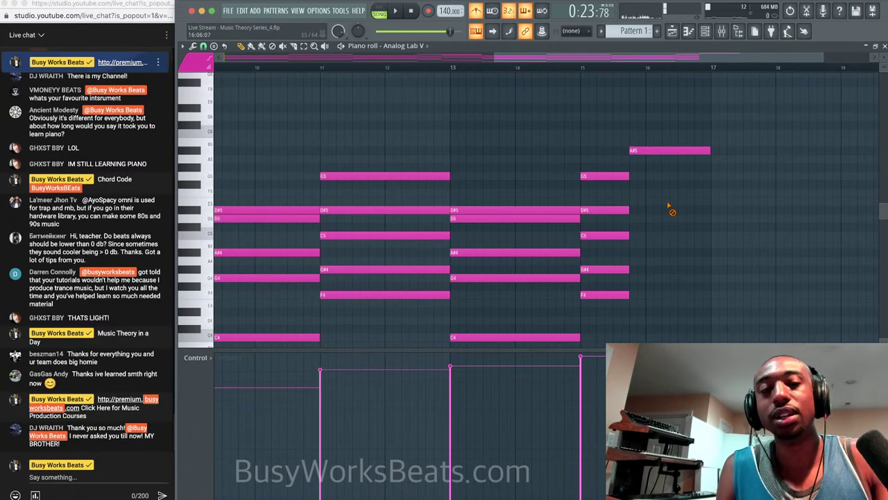
# Close the piano roll and reopen Pattern 1 from its Track 2 clip in the Playlist.
pyautogui.click(885, 46)
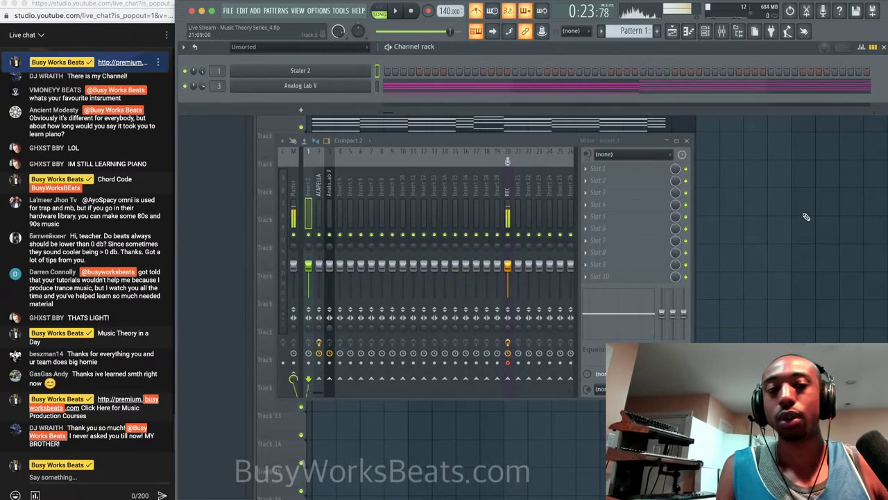
pyautogui.click(807, 215)
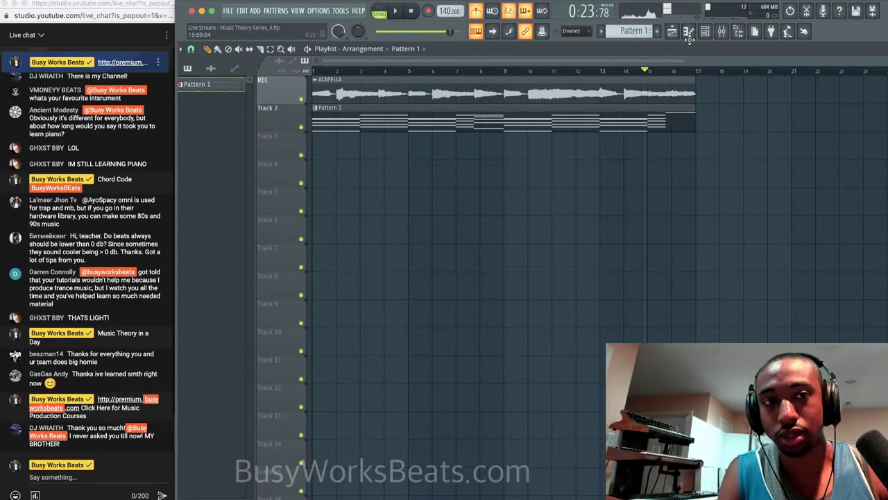
pyautogui.doubleClick(576, 123)
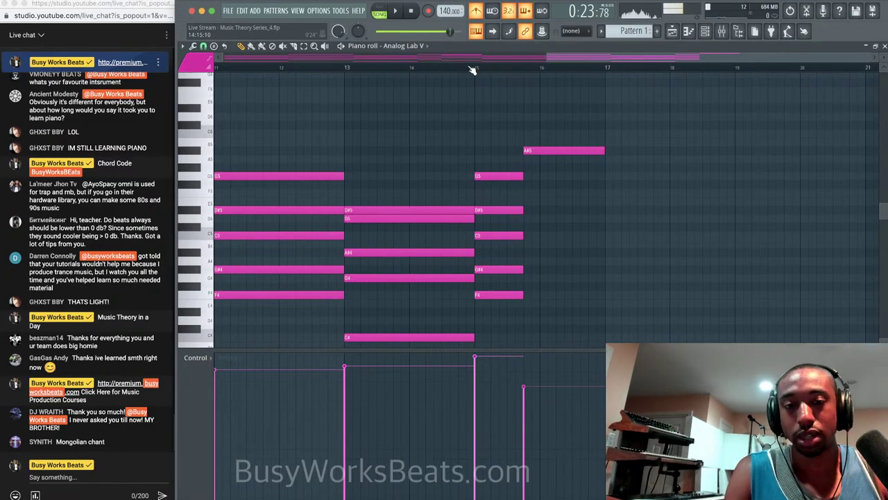
# Play back the ending, then select the G5, D#5, C5, G#4 and F4 notes at bar 15.
pyautogui.press('space')
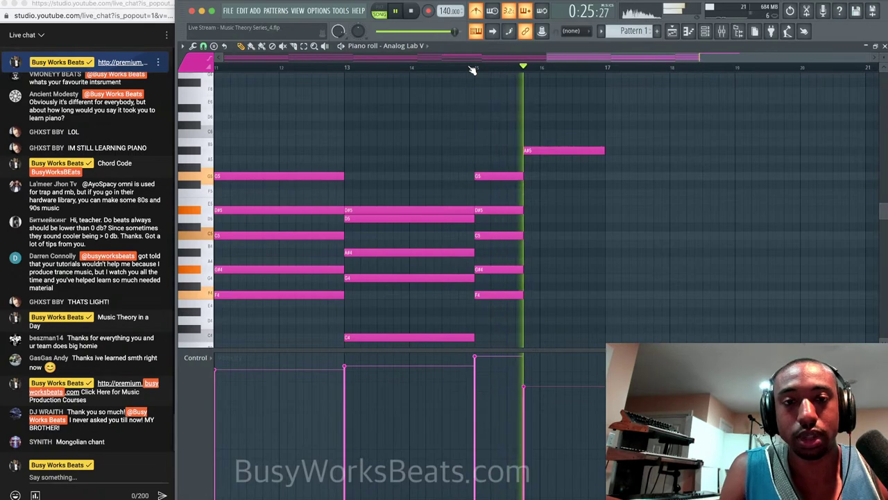
pyautogui.press('space')
pyautogui.moveTo(486, 306); pyautogui.dragTo(498, 173)
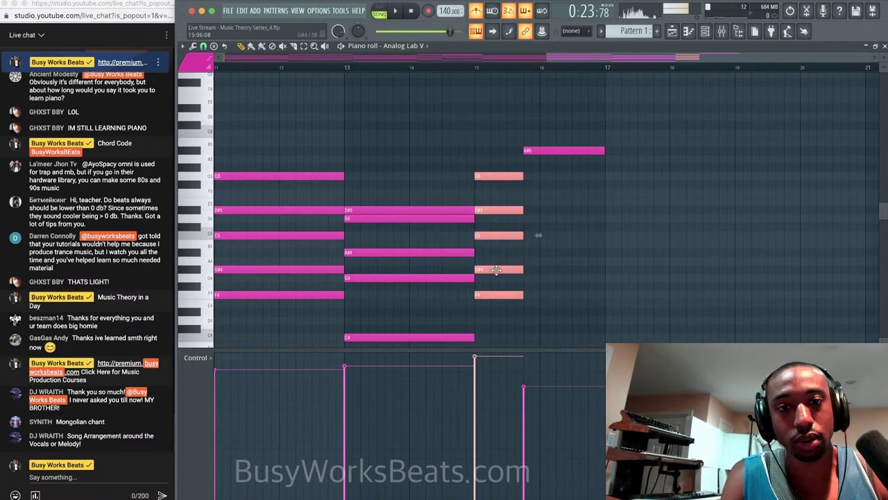
# Copy the bar-15 chord three semitones up after it, delete the extra A#5, and stretch it to bar 17.
pyautogui.moveTo(496, 270); pyautogui.dragTo(545, 243)
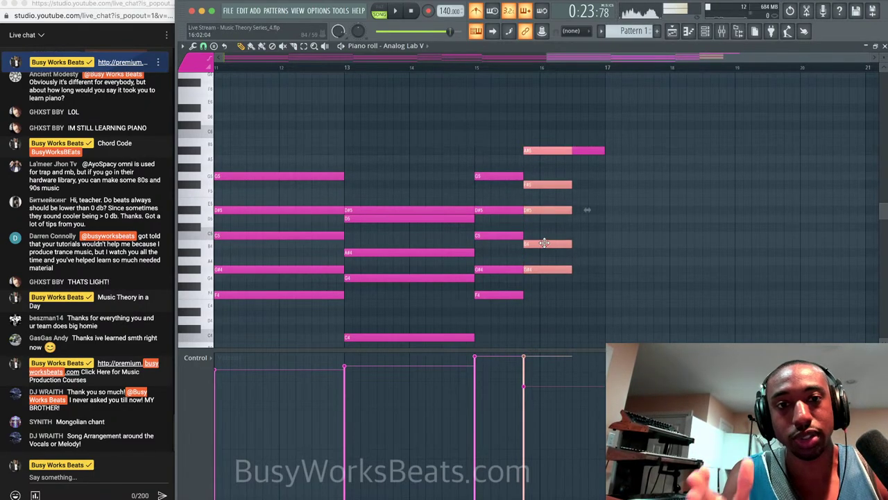
pyautogui.rightClick(557, 147)
pyautogui.moveTo(572, 184); pyautogui.dragTo(599, 183)
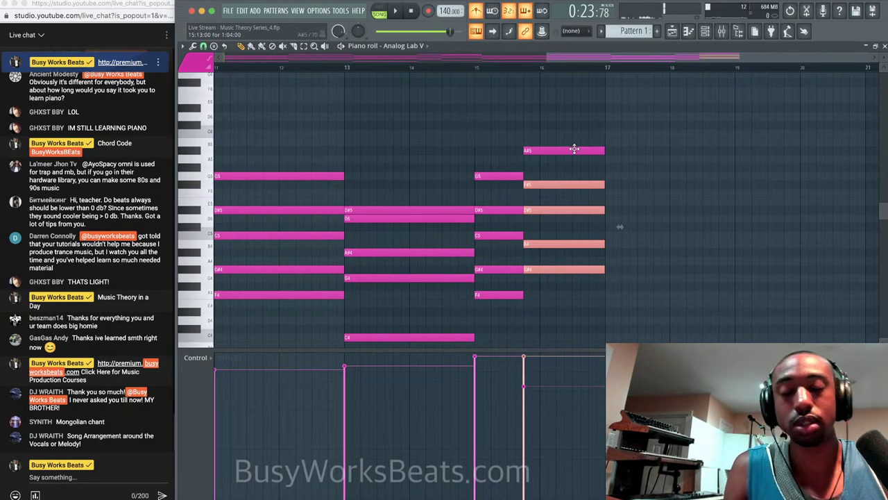
pyautogui.keyDown('super'); pyautogui.click(645, 202); pyautogui.keyUp('super')
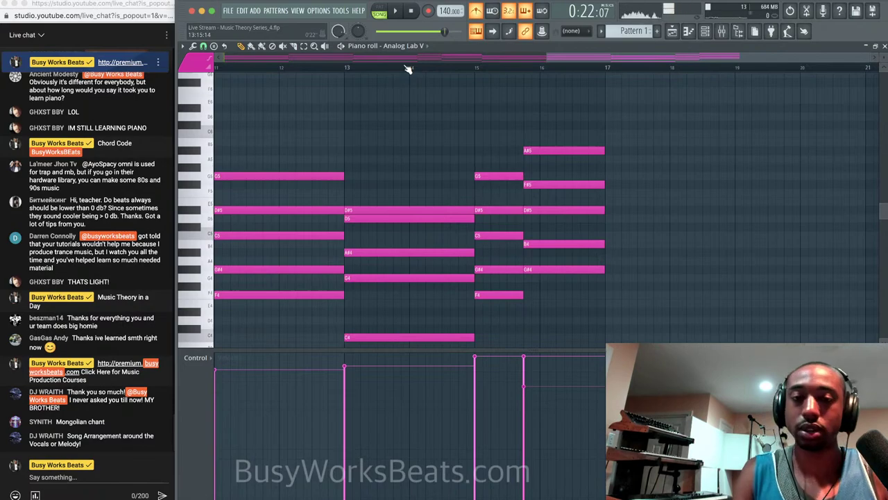
# Play the ending from just before bar 15, then select the new chord's B4 and F#5 notes.
pyautogui.click(468, 68)
pyautogui.press('space')
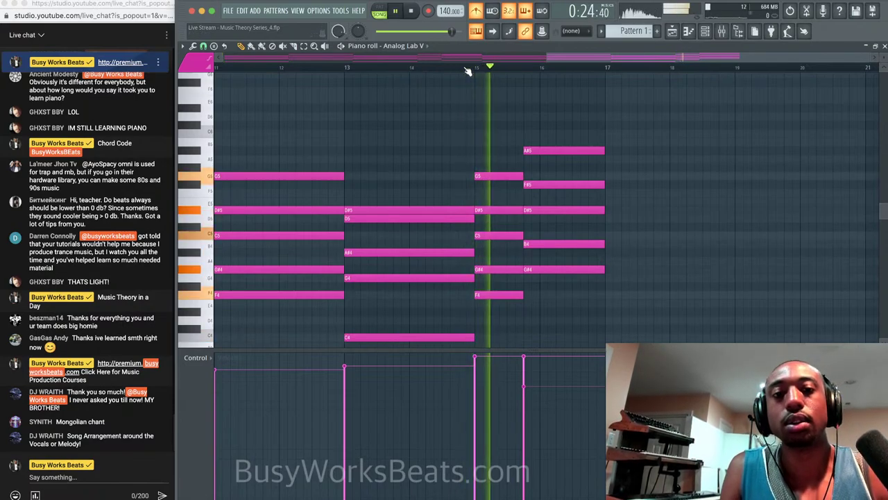
pyautogui.press('space')
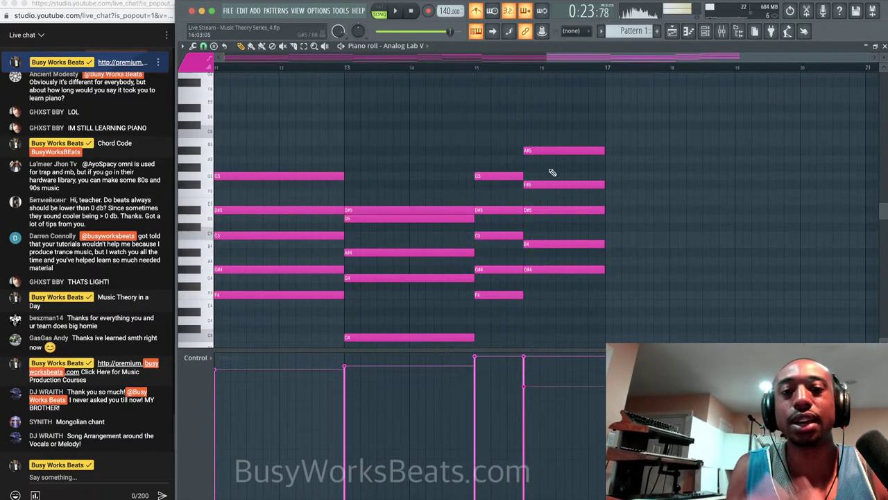
pyautogui.press('space')
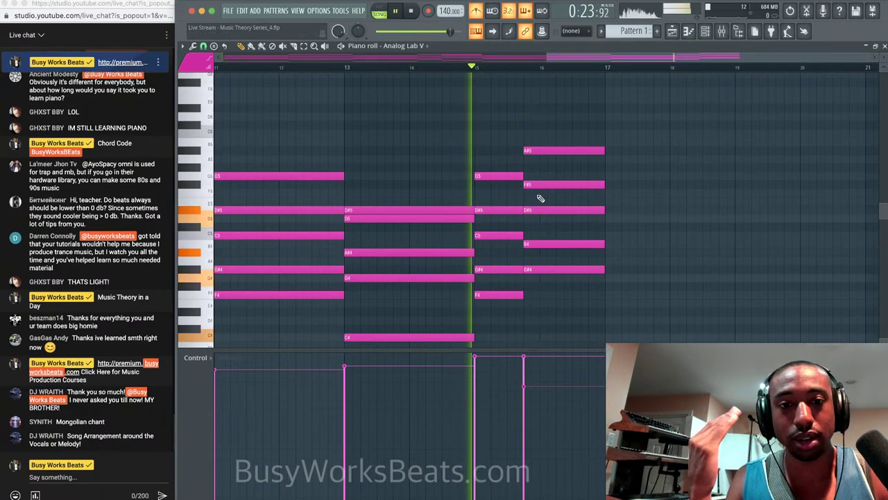
pyautogui.press('space')
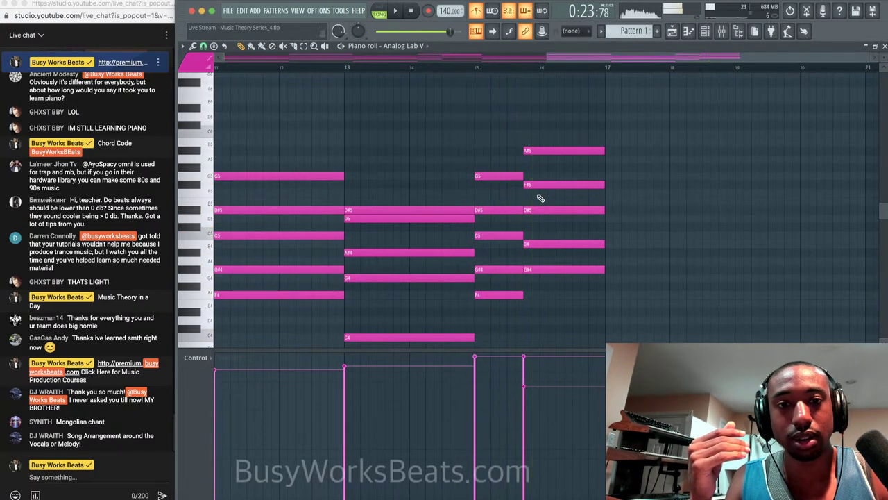
pyautogui.click(543, 245)
pyautogui.keyDown('shift'); pyautogui.click(544, 183); pyautogui.keyUp('shift')
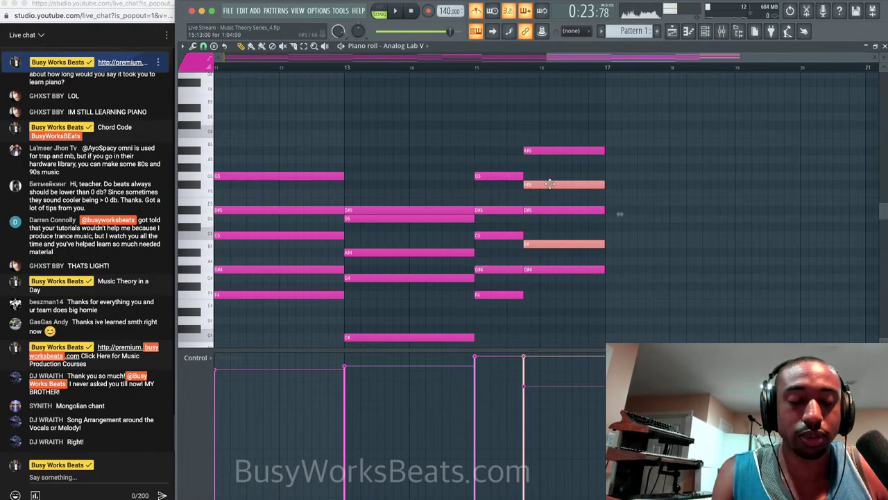
pyautogui.hotkey('shift', 'Up')
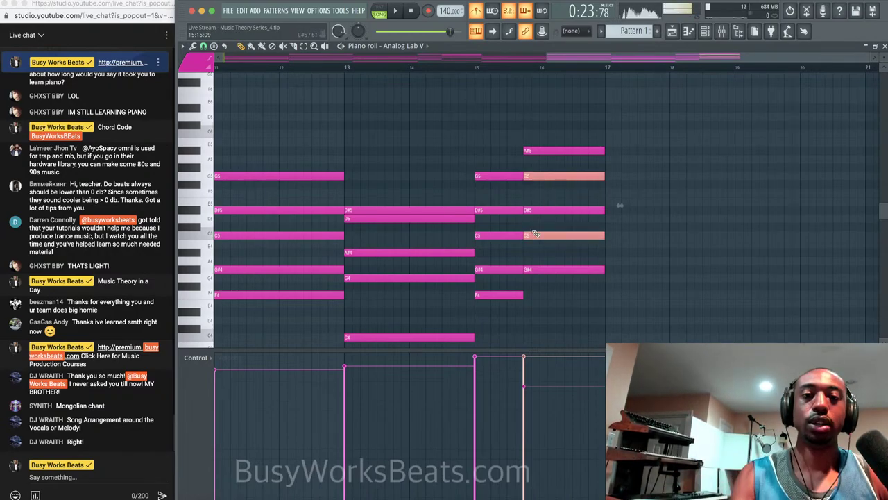
pyautogui.click(532, 236)
pyautogui.moveTo(532, 232)
pyautogui.mouseDown()
pyautogui.moveTo(508, 241)
pyautogui.moveTo(542, 238)
pyautogui.mouseUp()
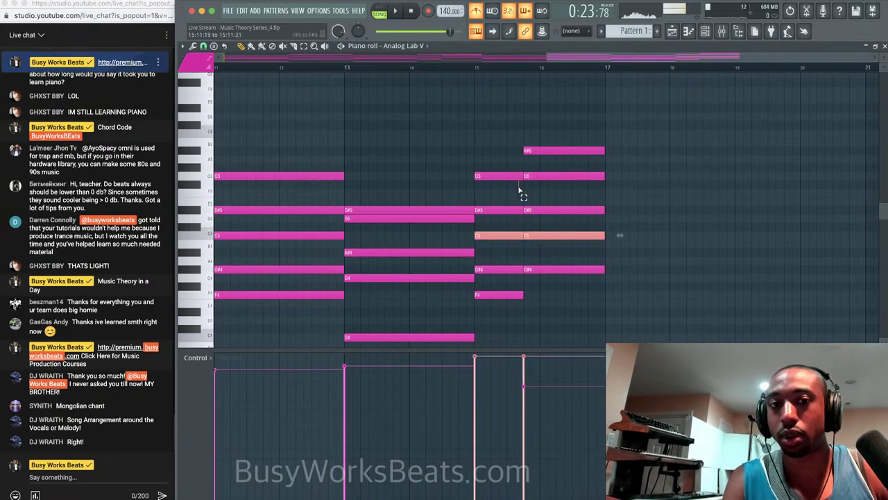
pyautogui.moveTo(520, 193); pyautogui.dragTo(526, 182)
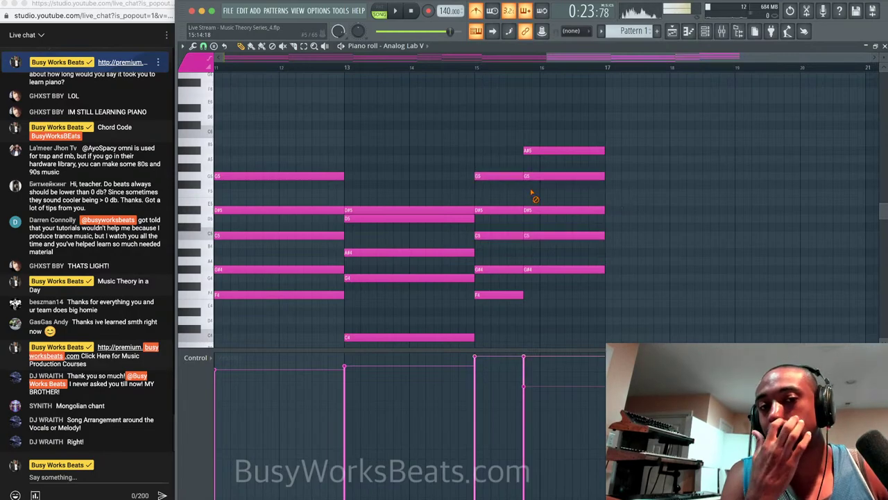
pyautogui.click(532, 197)
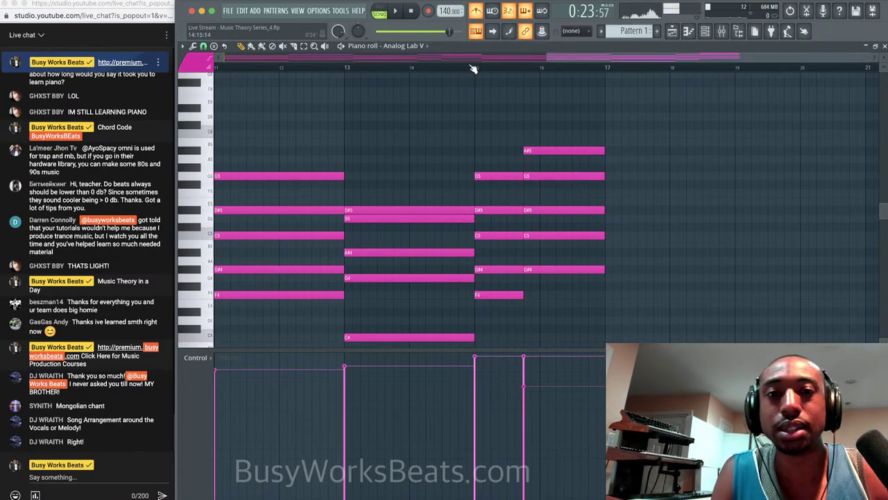
pyautogui.press('space')
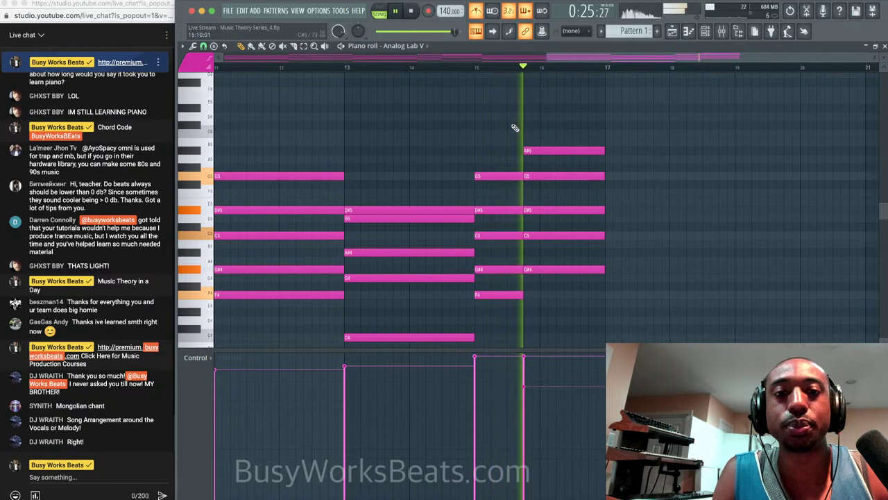
pyautogui.press('space')
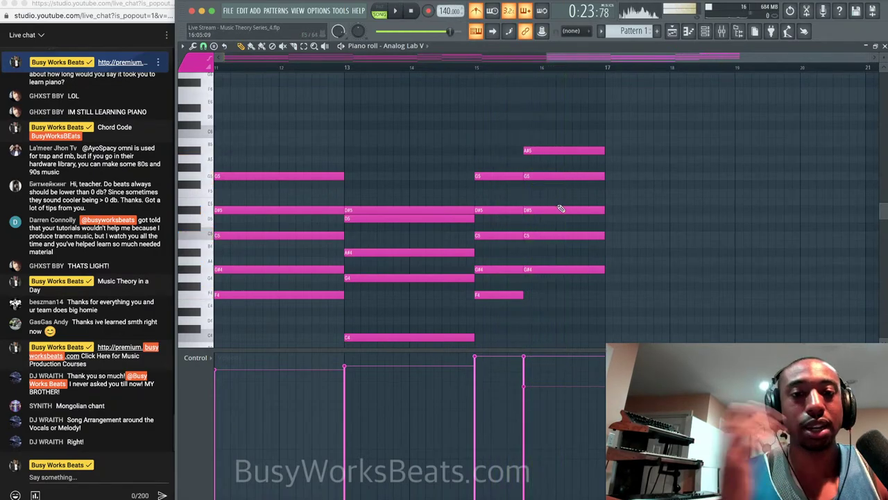
pyautogui.press('space')
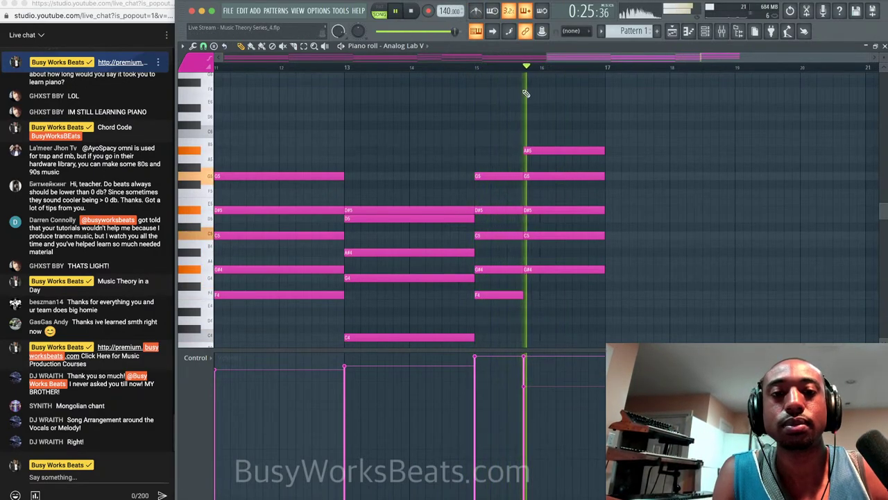
pyautogui.press('space')
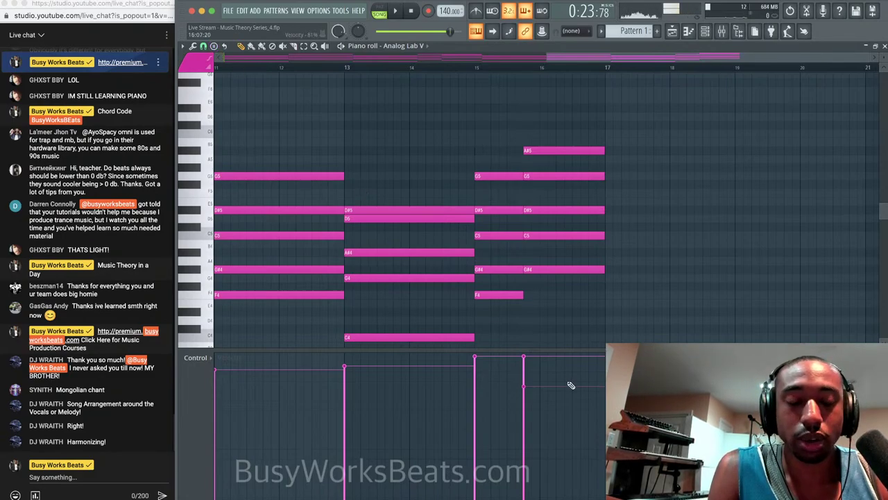
pyautogui.click(63, 477)
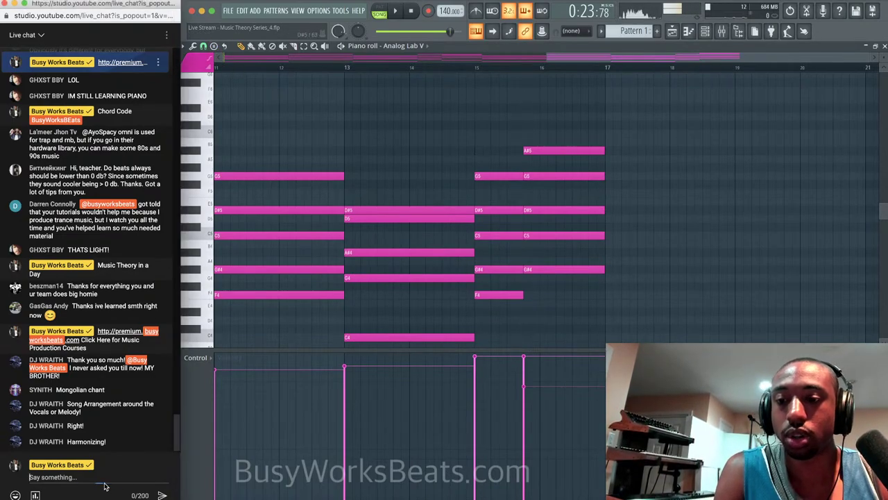
pyautogui.write('Http://busyworks')
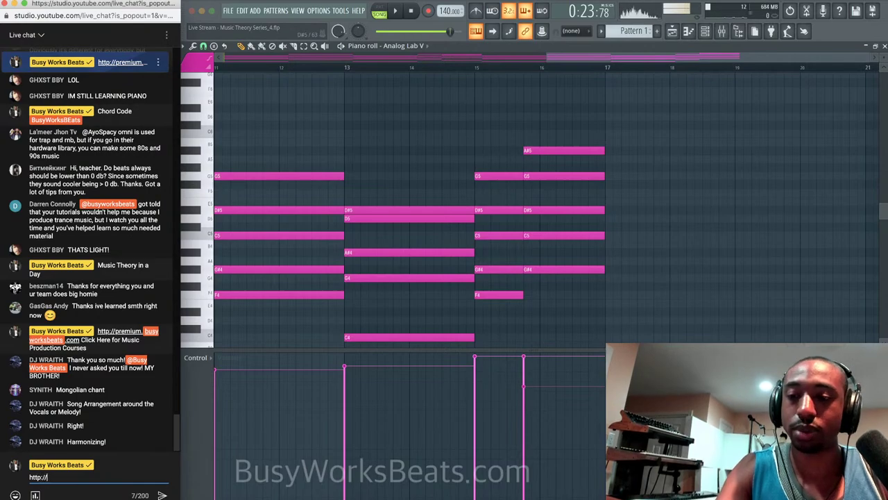
pyautogui.write('beats.com/')
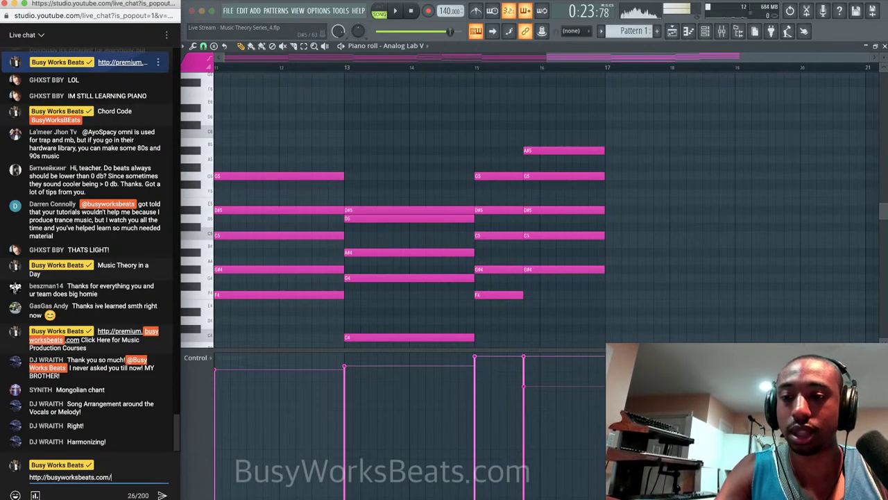
pyautogui.write('musictheory')
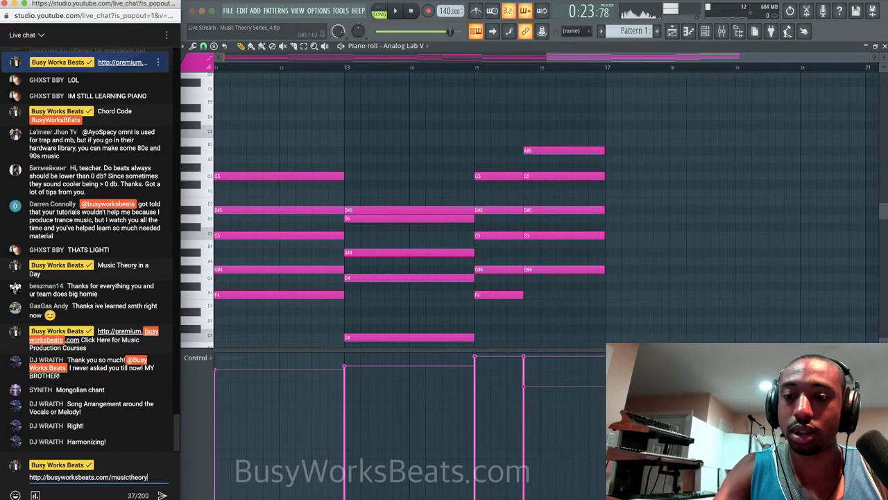
pyautogui.click(34, 496)
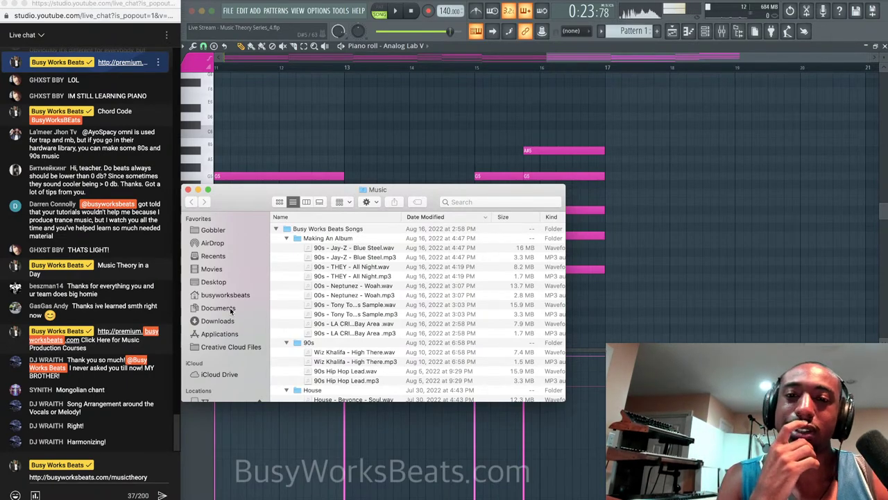
pyautogui.click(188, 190)
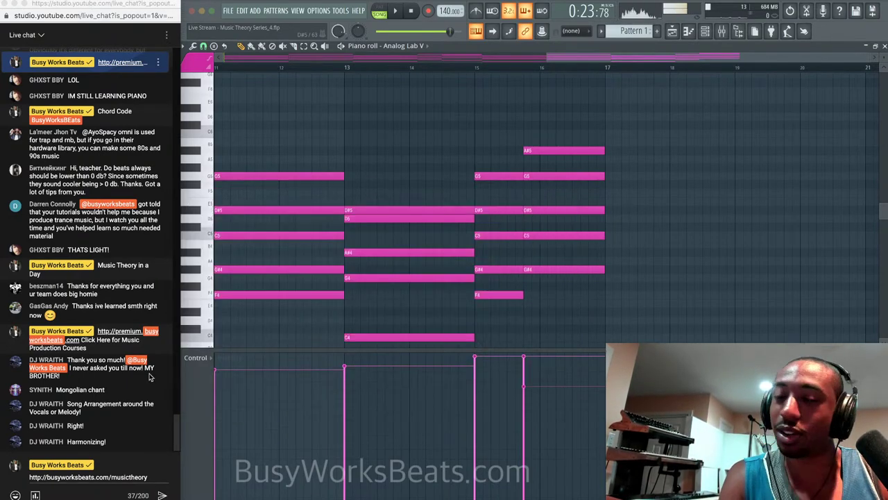
pyautogui.click(149, 478)
pyautogui.write('Chord C')
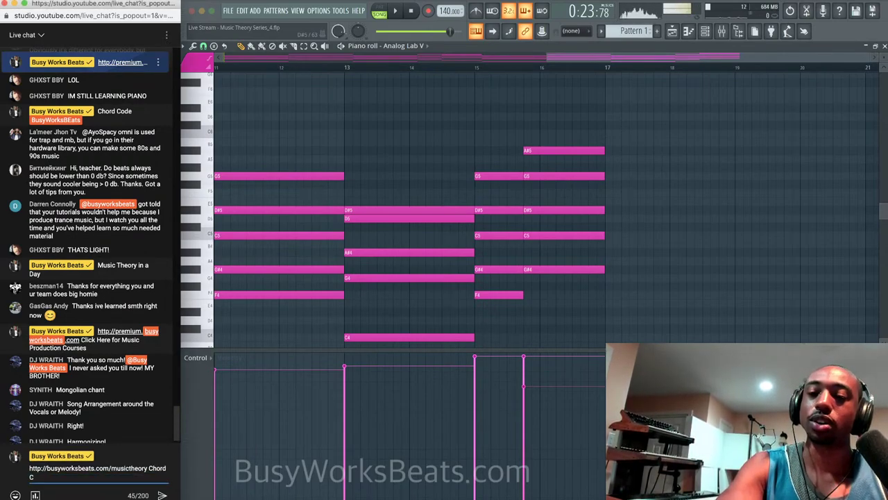
pyautogui.write('ode Chat')
pyautogui.press('Return')
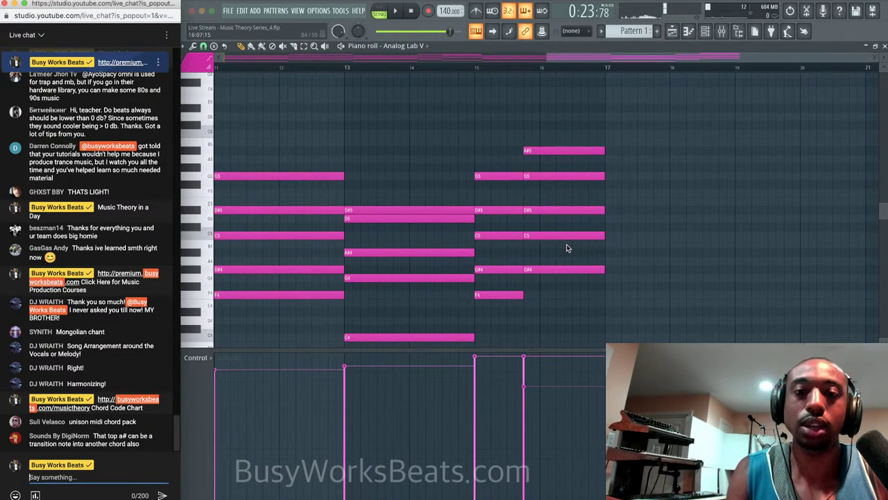
pyautogui.moveTo(567, 247); pyautogui.dragTo(578, 169)
pyautogui.click(578, 168)
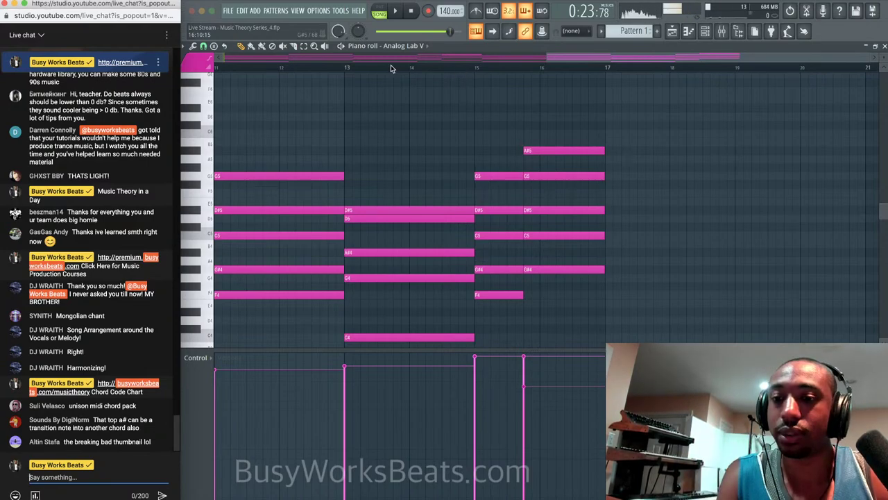
pyautogui.click(215, 46)
pyautogui.moveTo(216, 46)
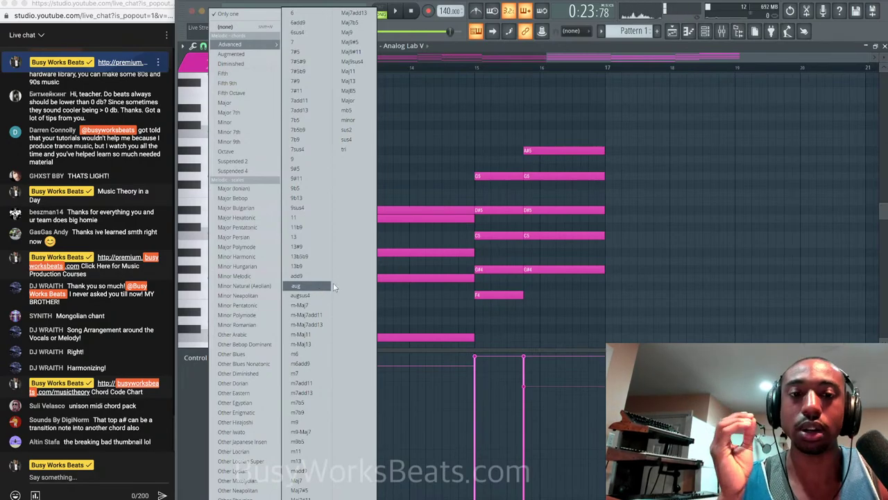
pyautogui.click(632, 260)
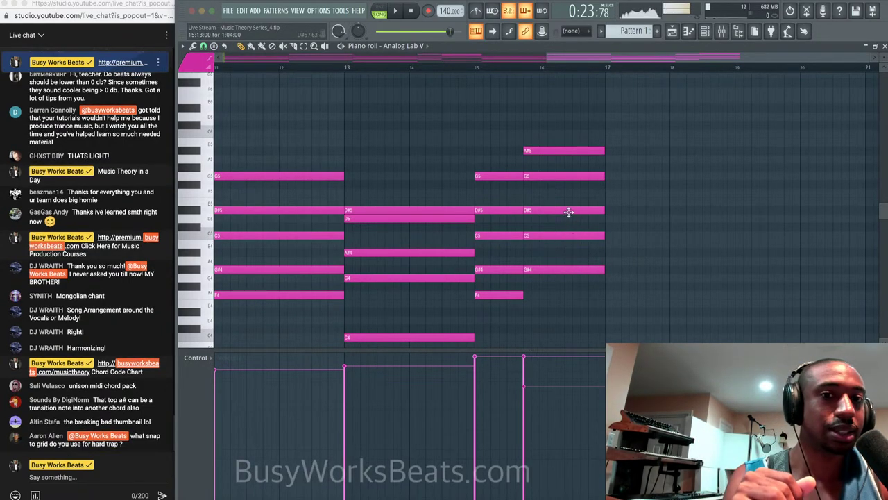
# Raise the final chord's D#5 to E5 and play it back to hear the change.
pyautogui.moveTo(566, 209); pyautogui.dragTo(560, 198)
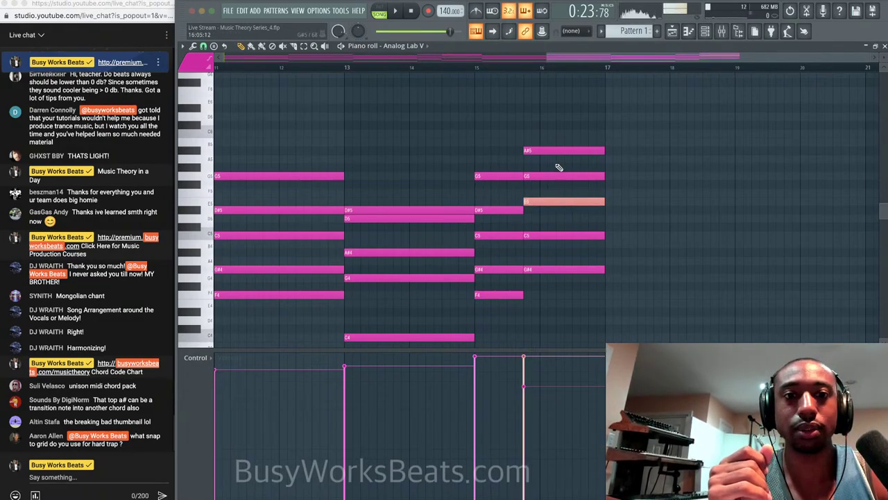
pyautogui.press('space')
pyautogui.keyDown('super'); pyautogui.click(623, 210); pyautogui.keyUp('super')
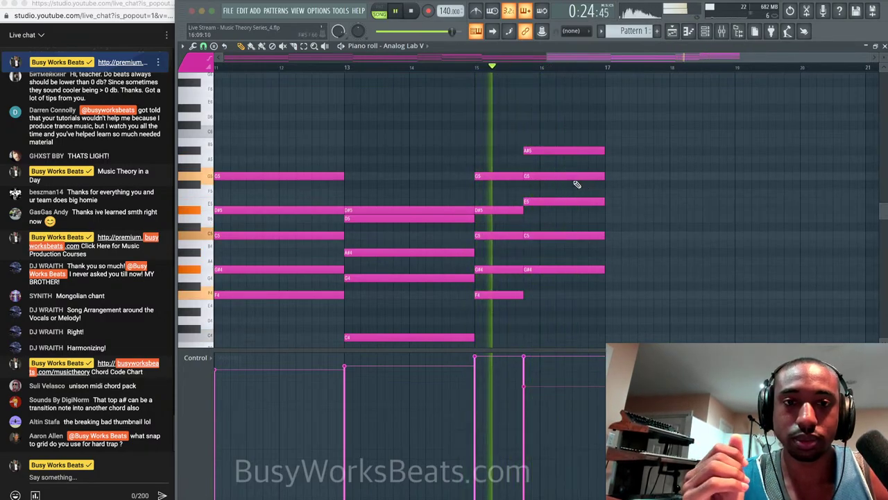
pyautogui.press('space')
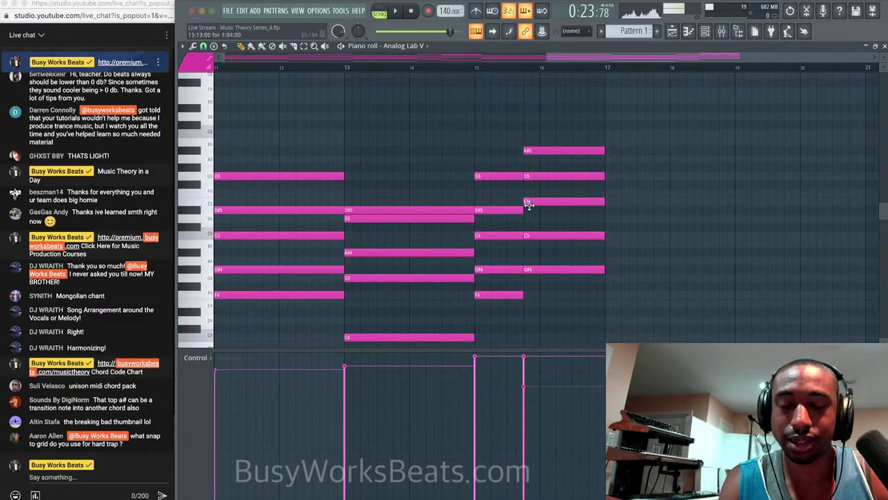
# Marquee-select the D#5 and E5 notes near bar 15, then start a reply in the live chat.
pyautogui.moveTo(512, 213); pyautogui.dragTo(533, 204)
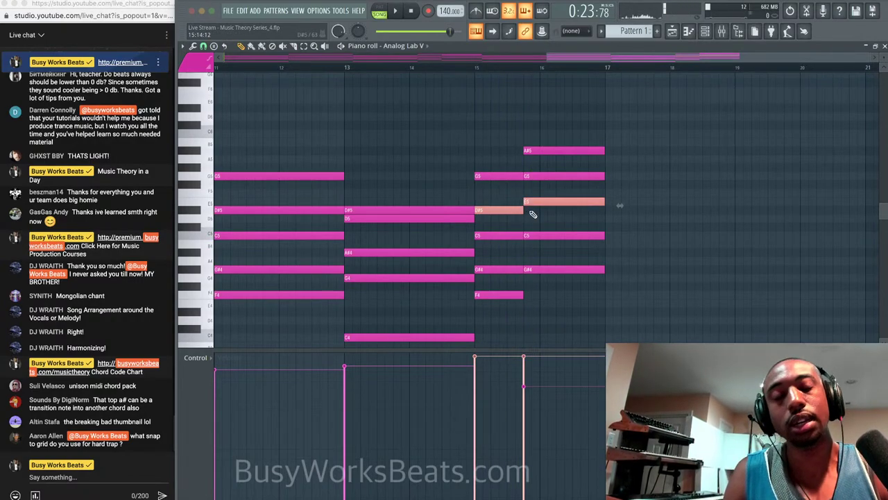
pyautogui.moveTo(568, 58); pyautogui.dragTo(567, 57)
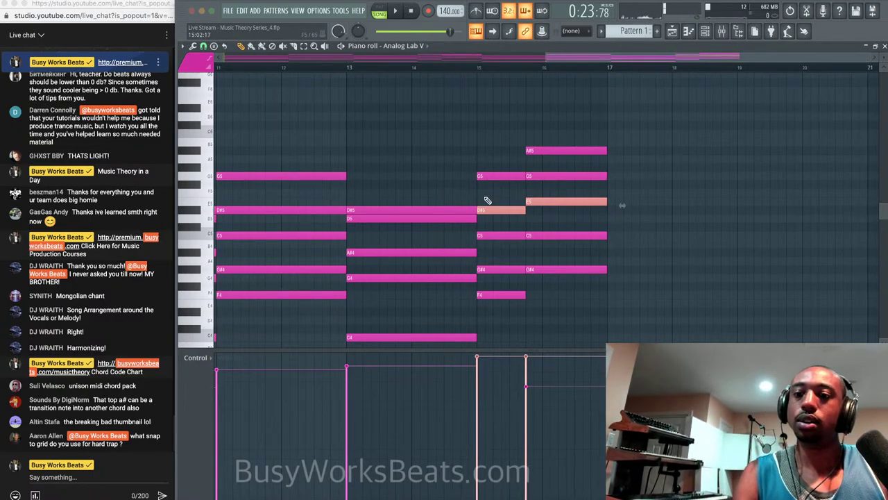
pyautogui.click(89, 477)
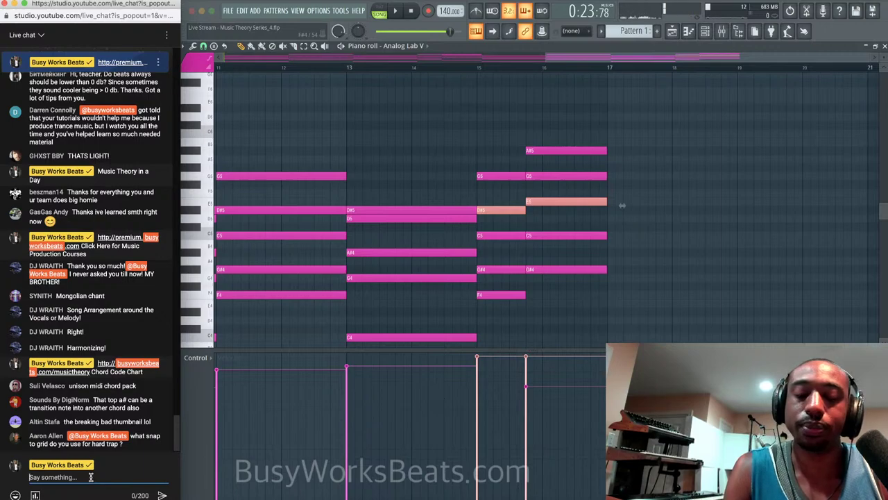
pyautogui.write('BPM ')
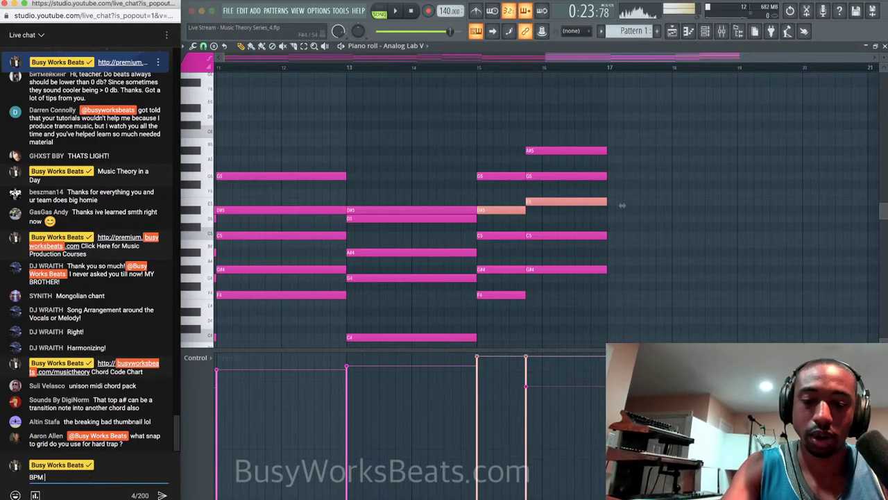
pyautogui.write('- hard trap')
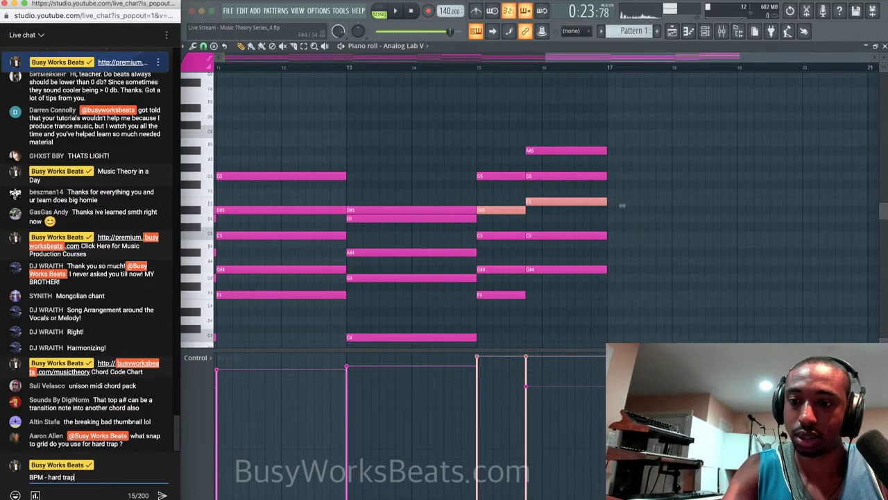
pyautogui.press('Return')
pyautogui.click(244, 363)
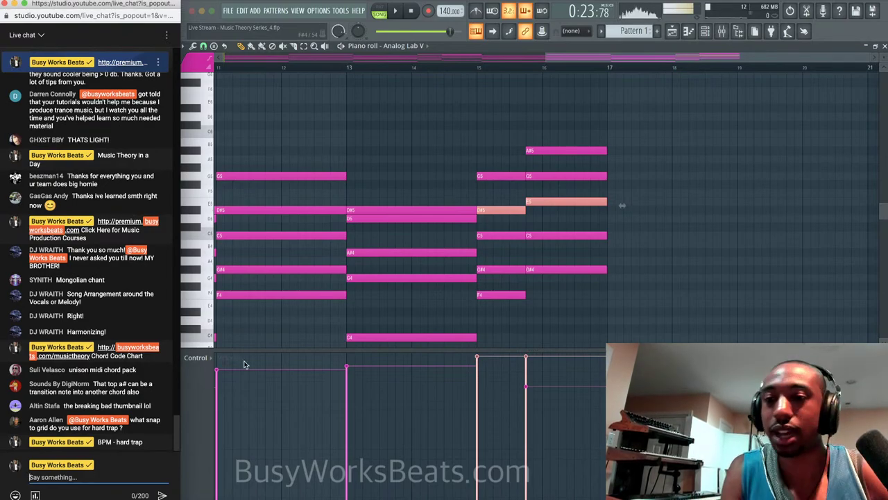
pyautogui.click(460, 67)
pyautogui.press('space')
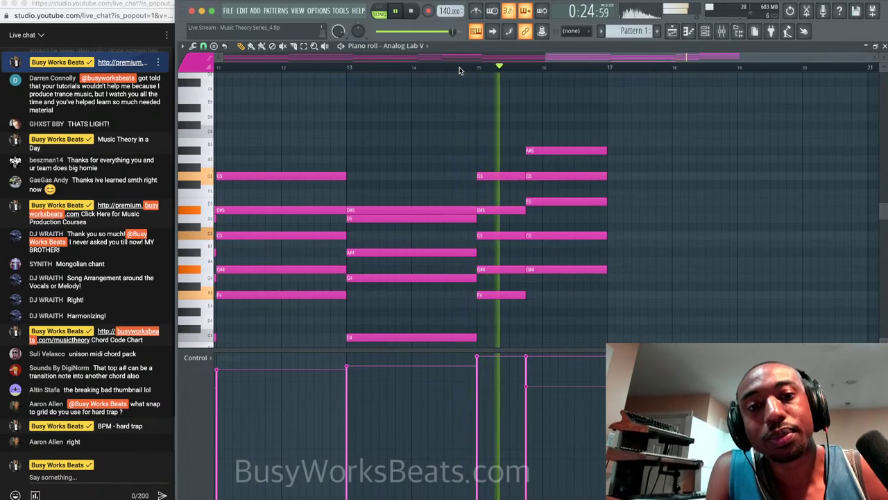
pyautogui.press('space')
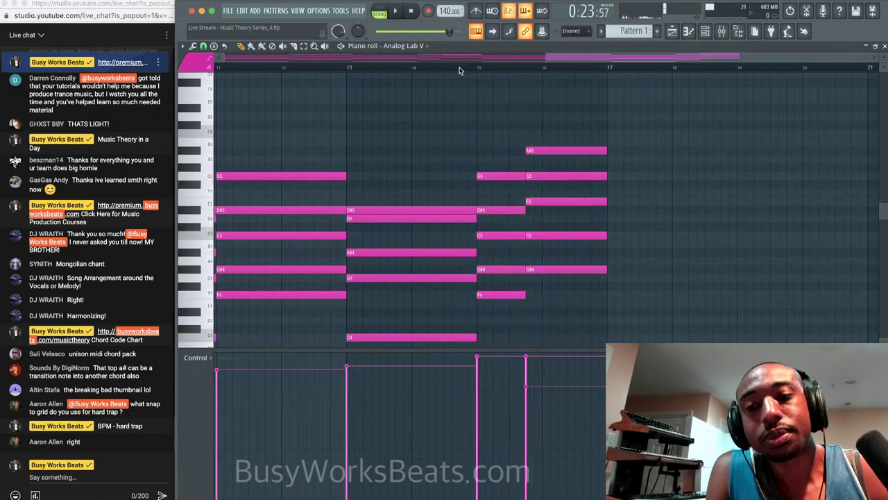
pyautogui.click(93, 476)
pyautogui.write('120+ 1')
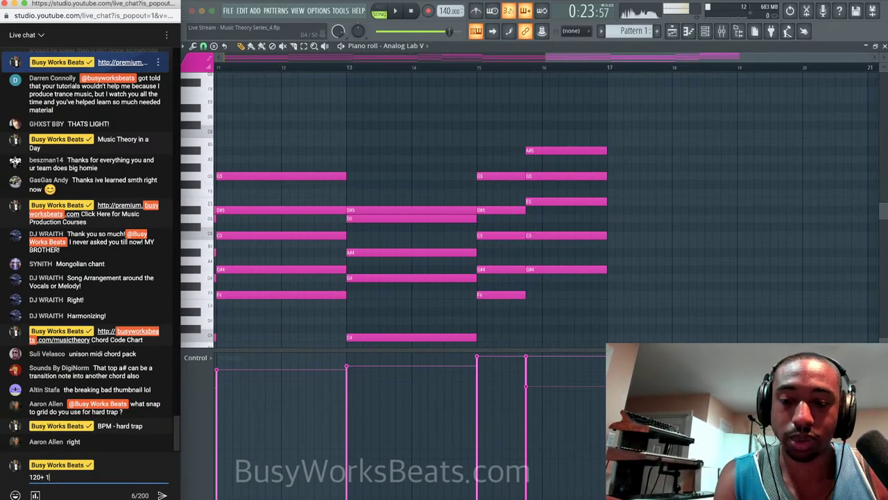
pyautogui.write('80')
pyautogui.press('Return')
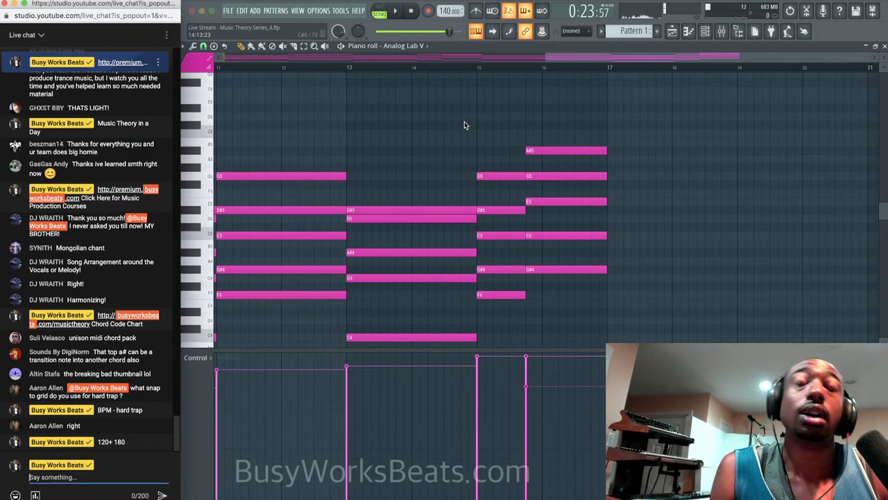
pyautogui.click(476, 14)
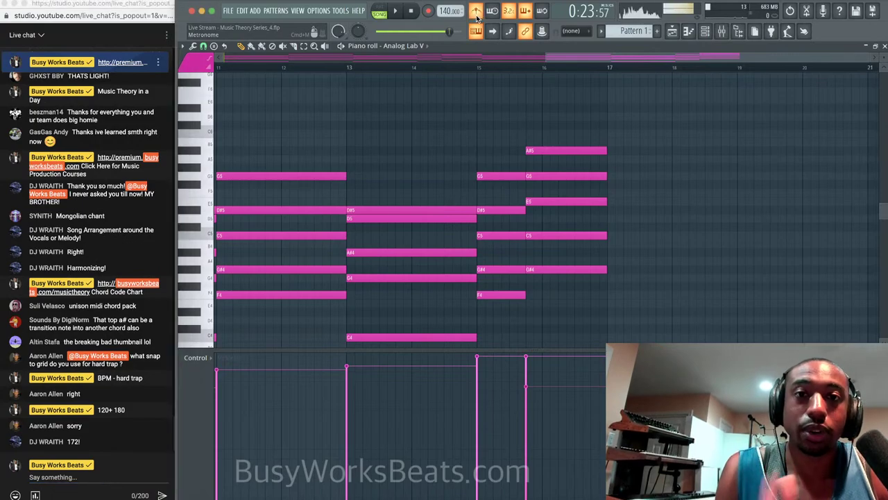
pyautogui.click(412, 11)
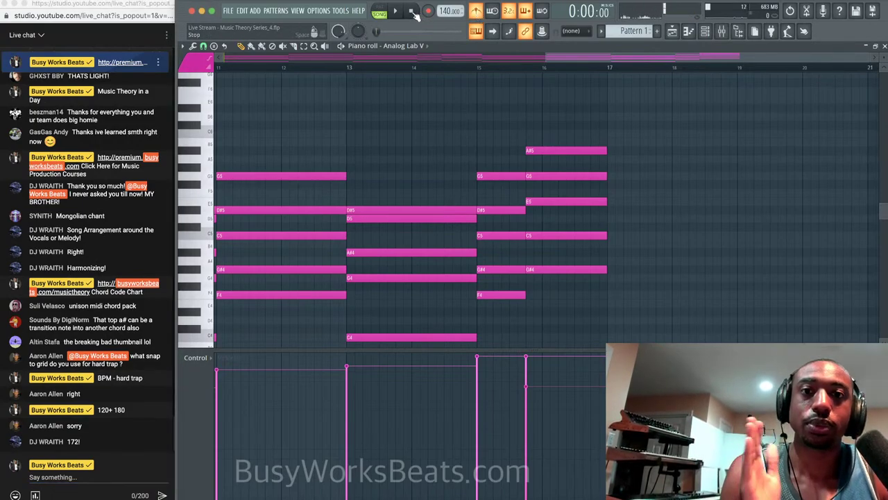
pyautogui.press('space')
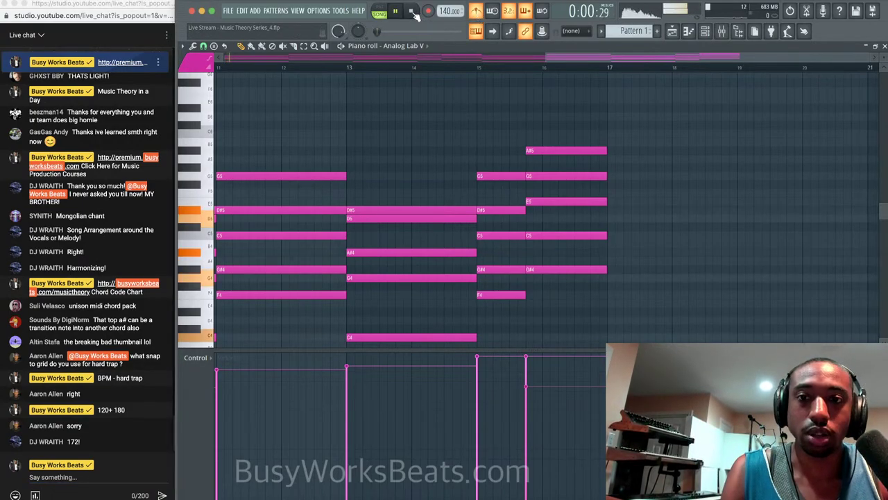
pyautogui.click(413, 13)
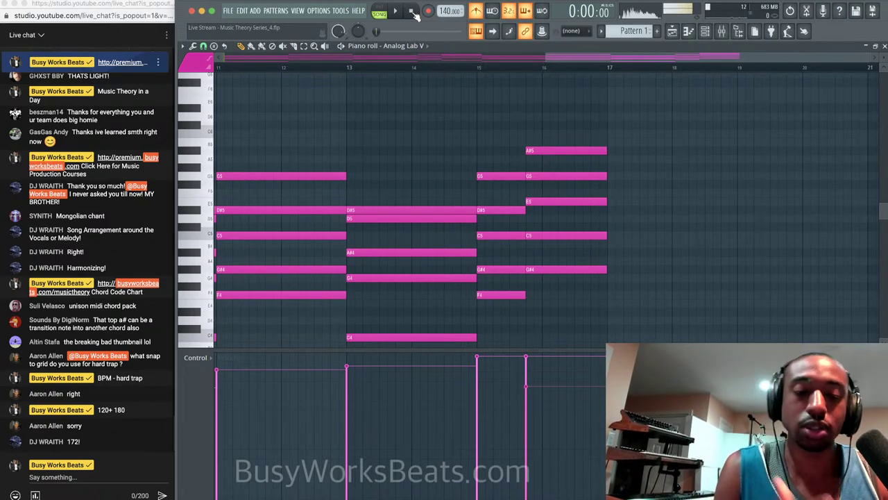
pyautogui.press('space')
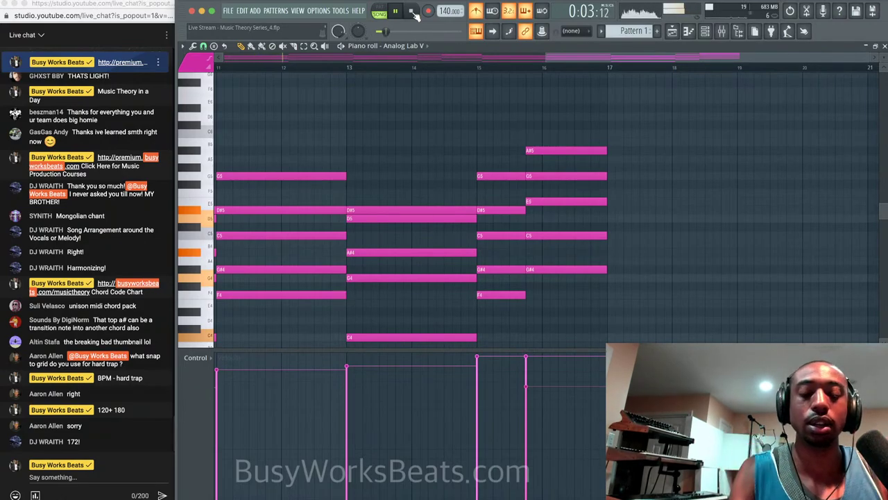
pyautogui.click(412, 12)
pyautogui.press('space')
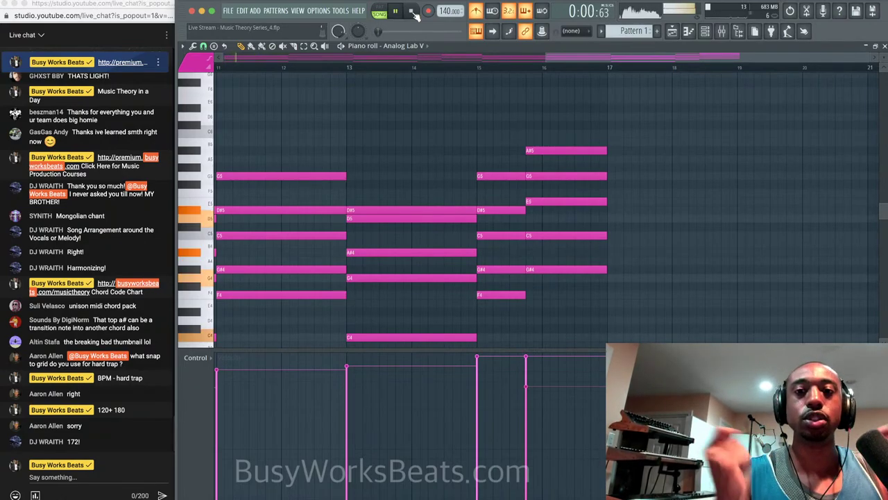
pyautogui.click(413, 11)
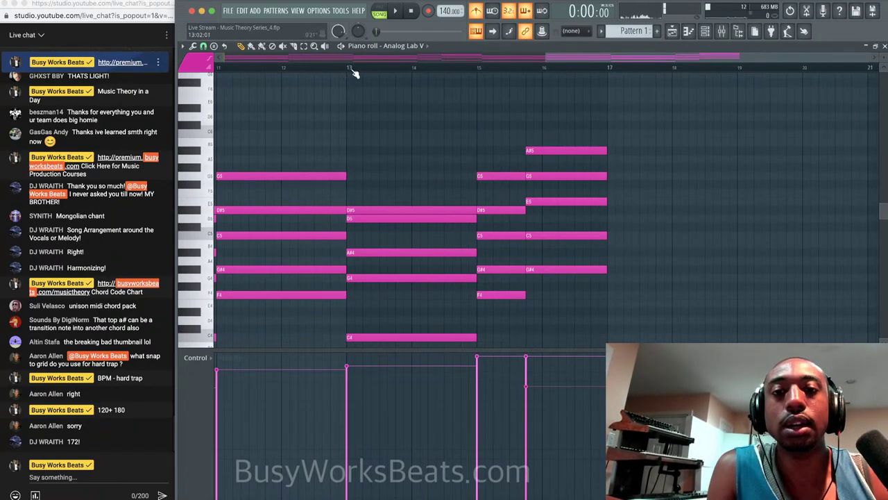
pyautogui.click(353, 70)
pyautogui.press('space')
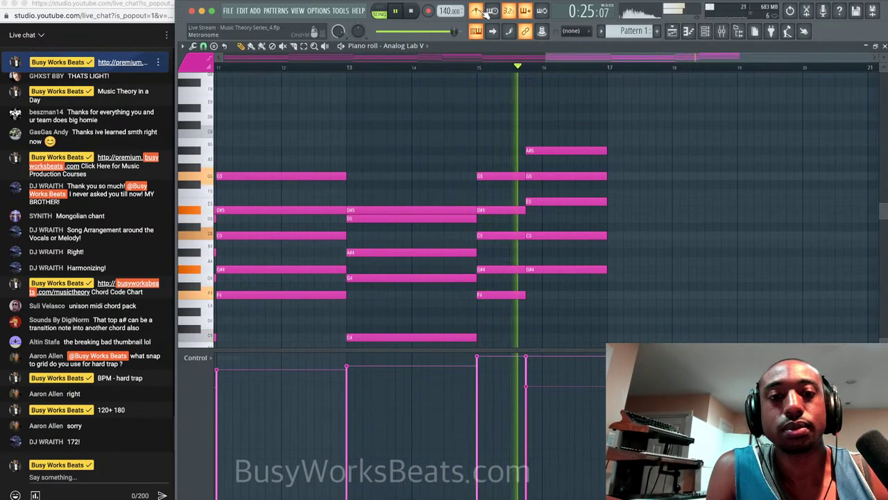
pyautogui.press('space')
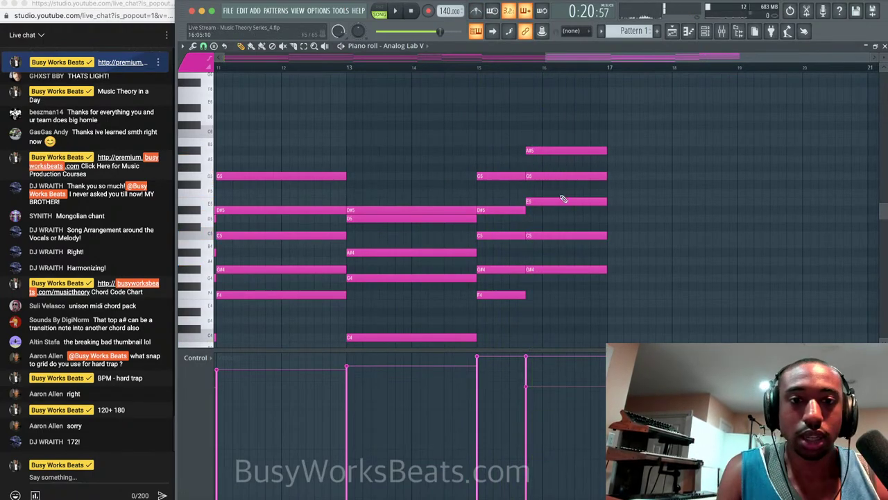
# Select the A#5 on top of the bar-16 chord and drop it an octave to A#4.
pyautogui.click(579, 235)
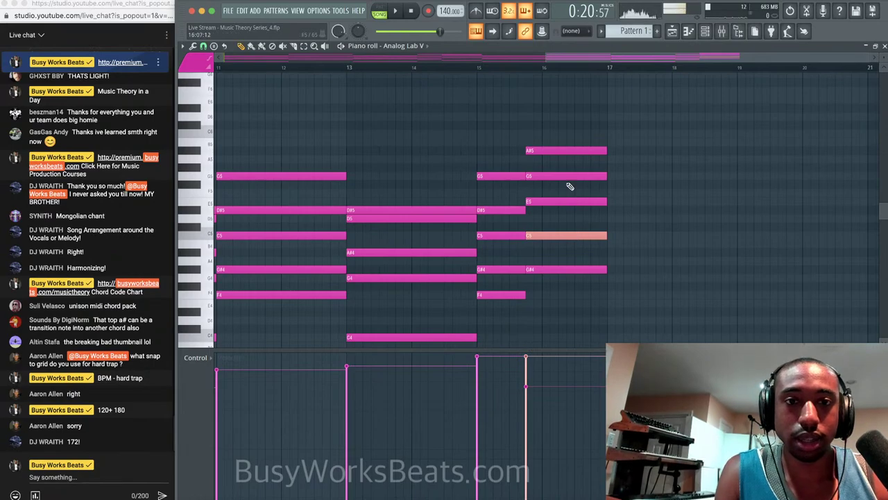
pyautogui.click(563, 150)
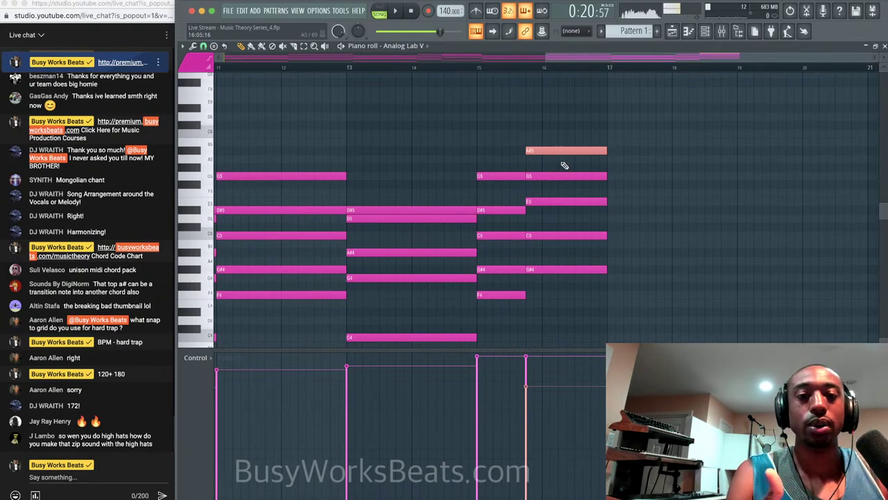
pyautogui.hotkey('ctrl', 'Down')
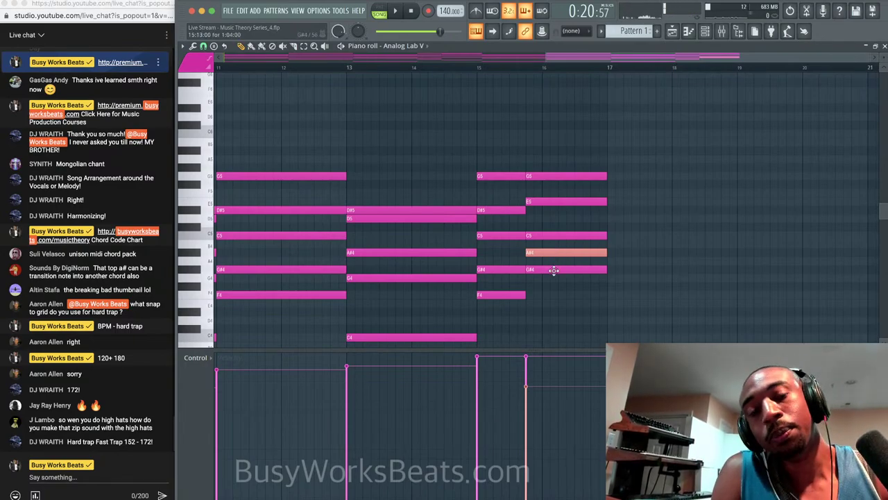
# Lower the bar-16 G#4 to F#4, raise E5 to F5, lift A#4 to A#5, and audition.
pyautogui.moveTo(553, 269); pyautogui.dragTo(551, 278)
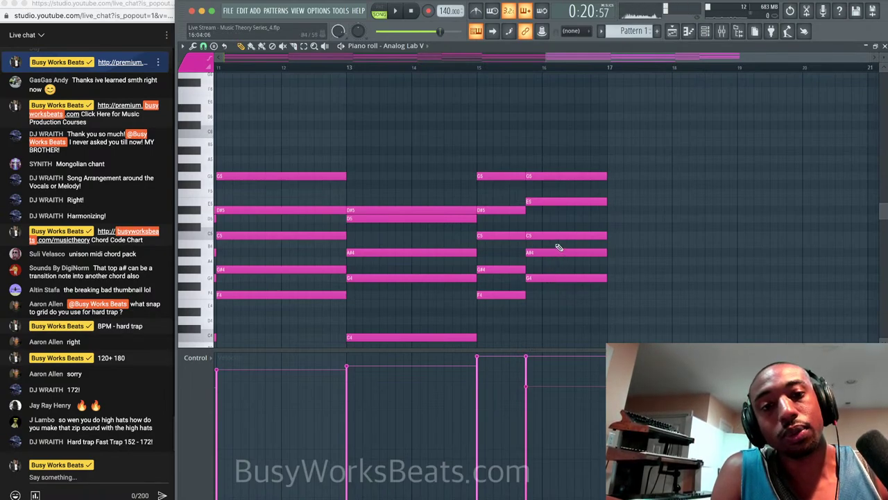
pyautogui.moveTo(551, 287); pyautogui.dragTo(551, 288)
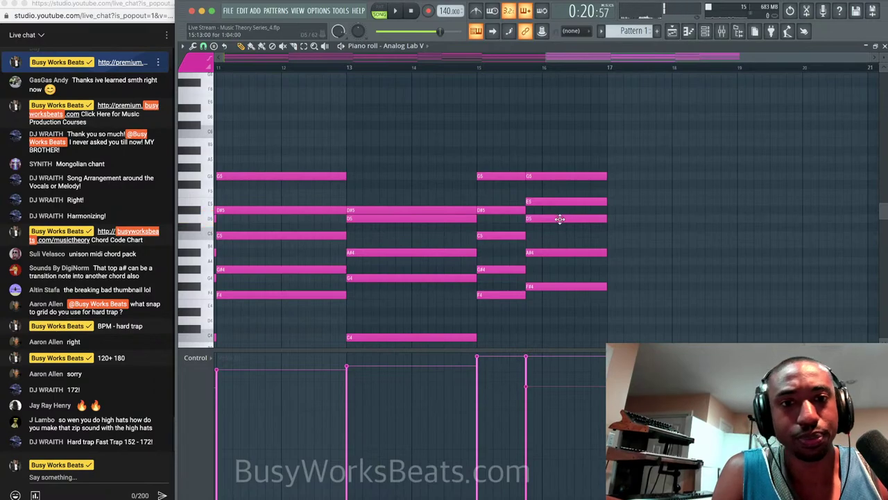
pyautogui.moveTo(558, 197); pyautogui.dragTo(557, 164)
pyautogui.moveTo(553, 252); pyautogui.dragTo(552, 260)
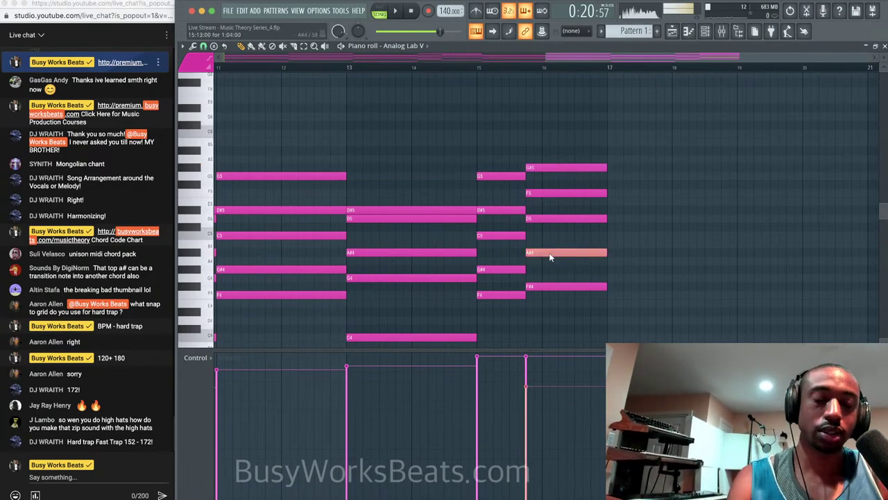
pyautogui.hotkey('ctrl', 'Up')
pyautogui.press('space')
pyautogui.click(552, 256)
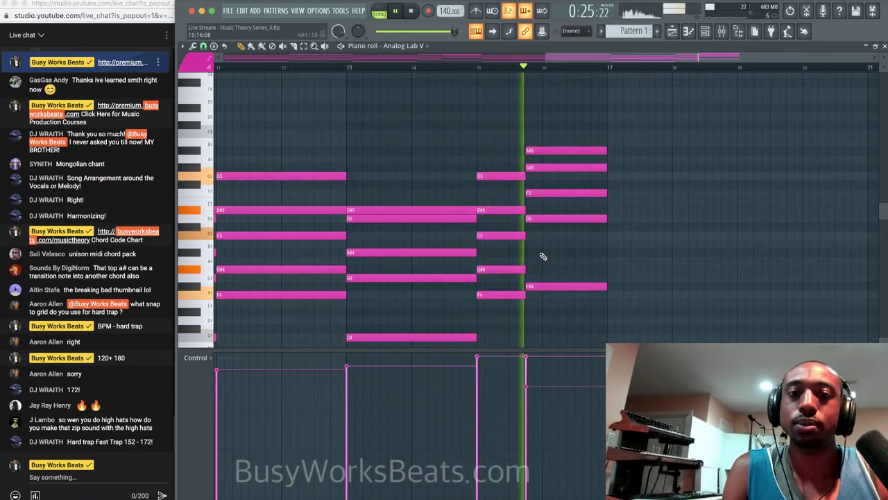
pyautogui.press('space')
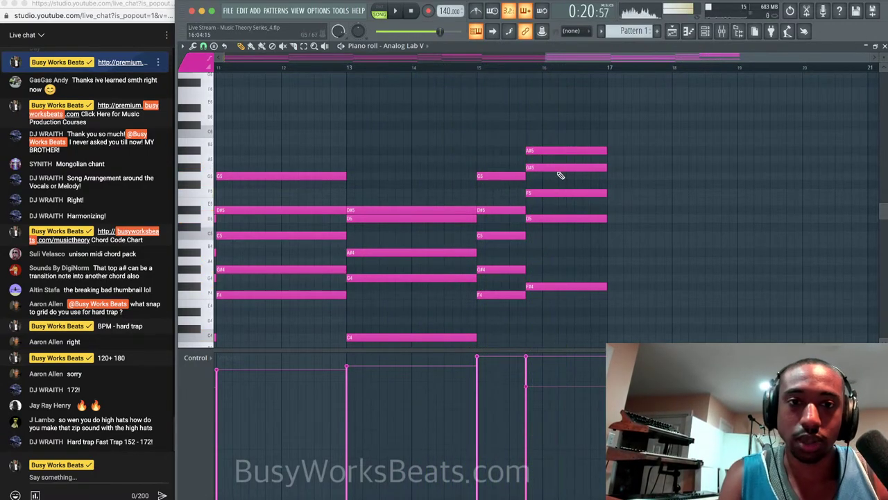
# Drop the bar-16 G#5 an octave to G#4, audition it, and clear the selection.
pyautogui.click(557, 167)
pyautogui.hotkey('ctrl', 'Down')
pyautogui.press('space')
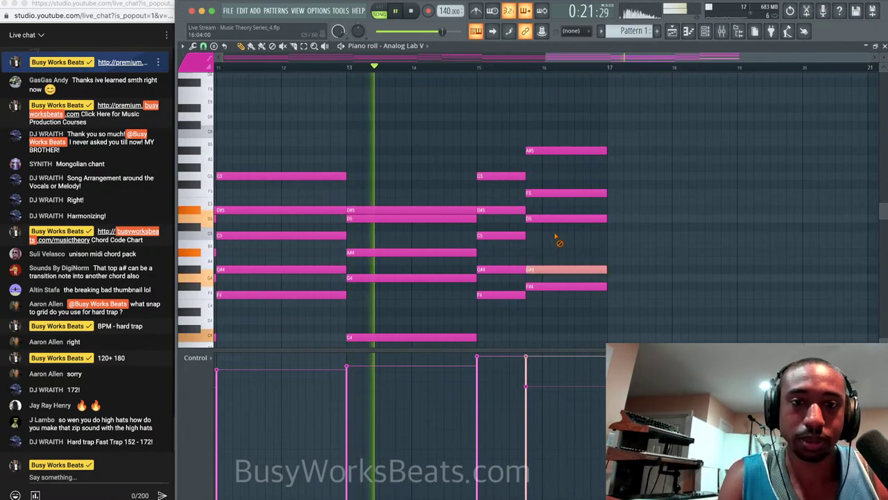
pyautogui.click(558, 239)
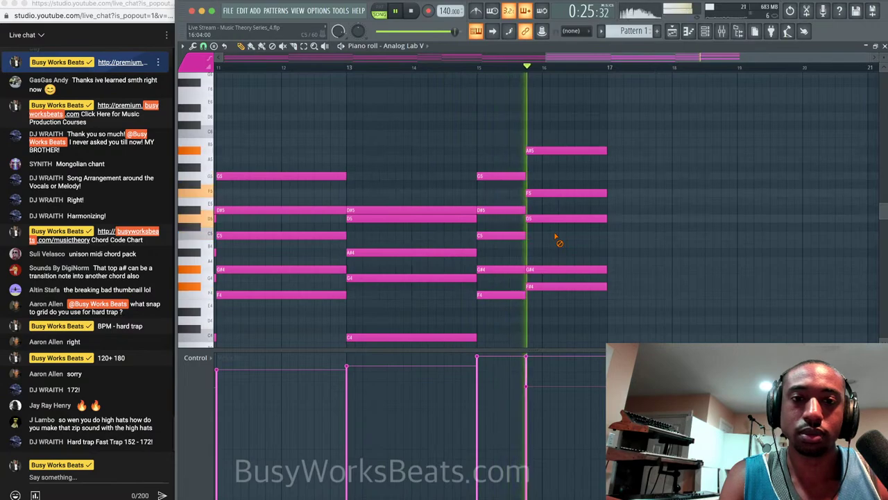
pyautogui.press('space')
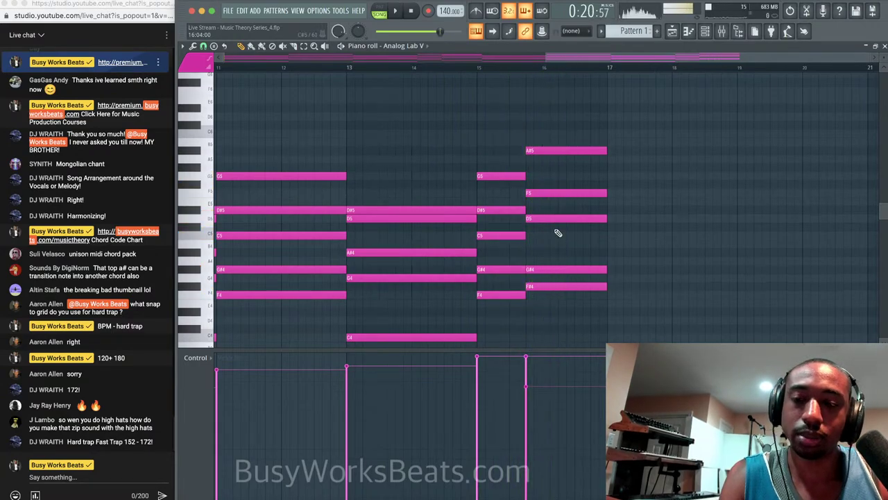
pyautogui.click(543, 270)
pyautogui.hotkey('ctrl', 'Up')
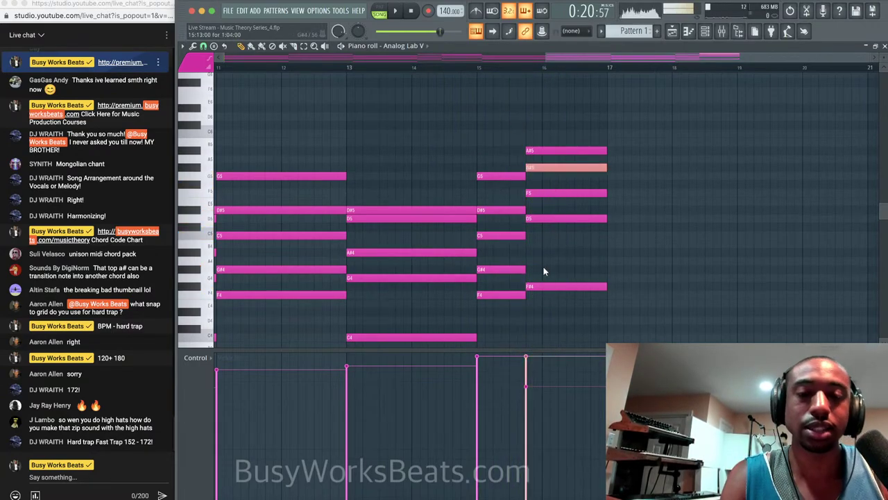
pyautogui.hotkey('ctrl', 'Down')
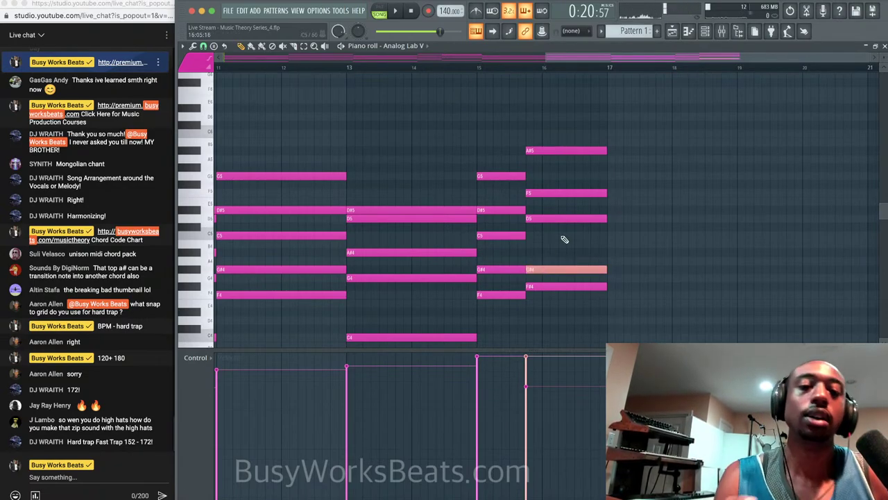
pyautogui.hotkey('ctrl', 'd')
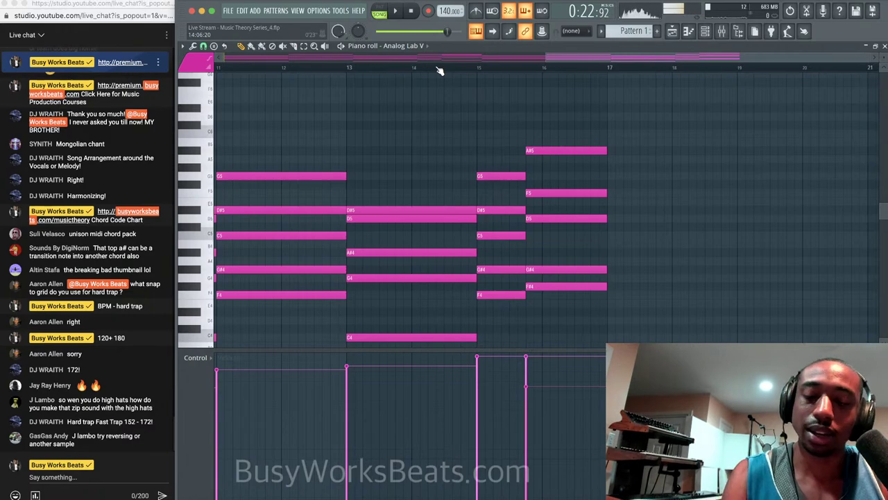
# Save the project as Live Stream - Music Theory Series_4.flp and play back from around bar 14.
pyautogui.hotkey('ctrl', 's')
pyautogui.press('space')
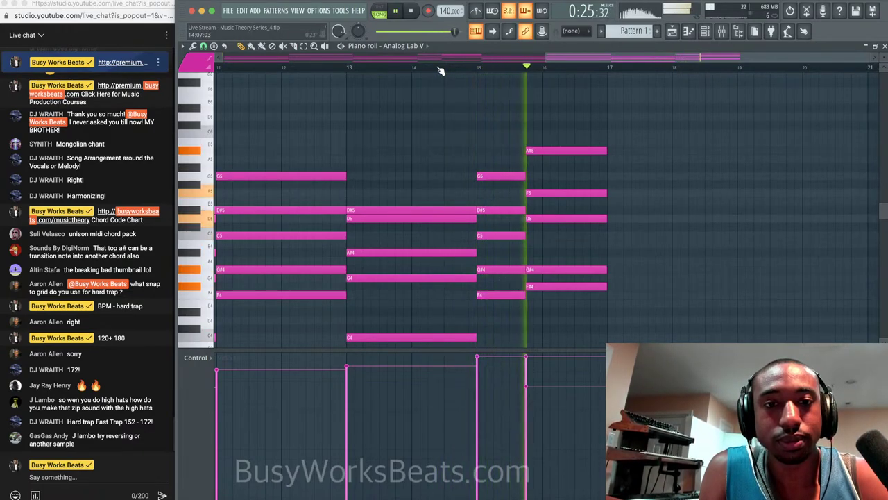
pyautogui.click(439, 68)
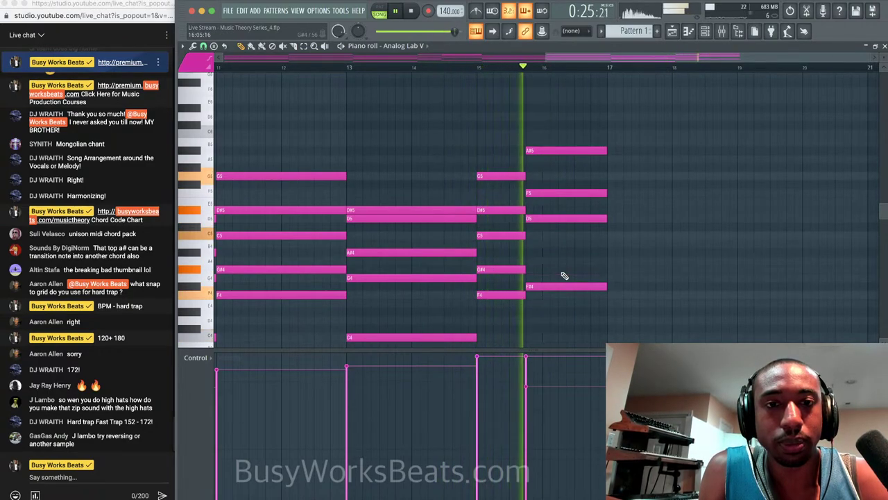
pyautogui.press('space')
pyautogui.click(564, 270)
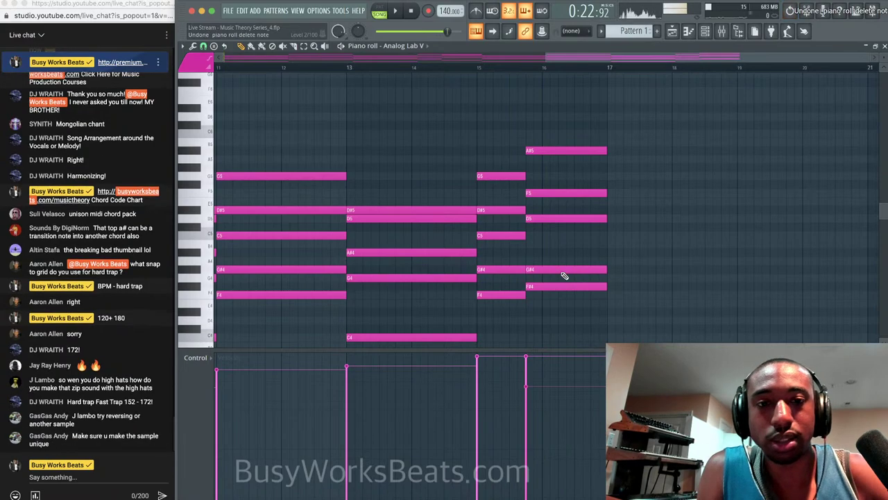
# Audition the final chord without its F5, then undo to keep the F5.
pyautogui.rightClick(548, 193)
pyautogui.press('space')
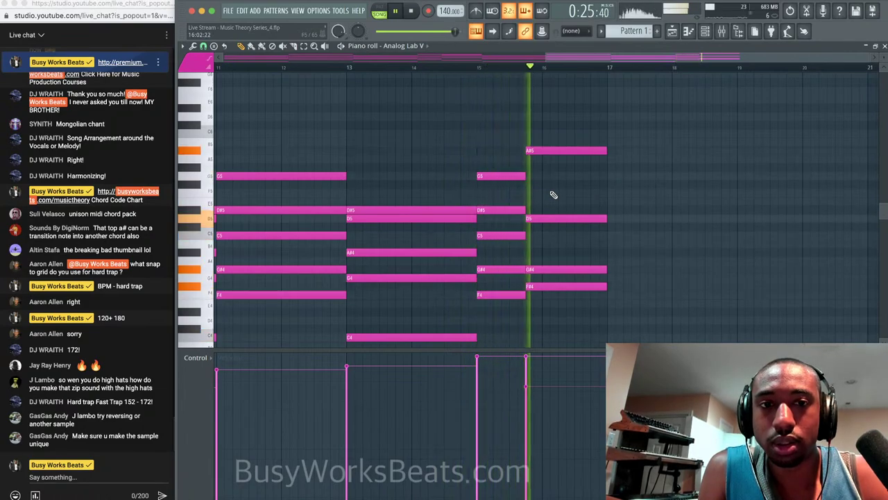
pyautogui.press('space')
pyautogui.hotkey('ctrl', 'z')
pyautogui.press('space')
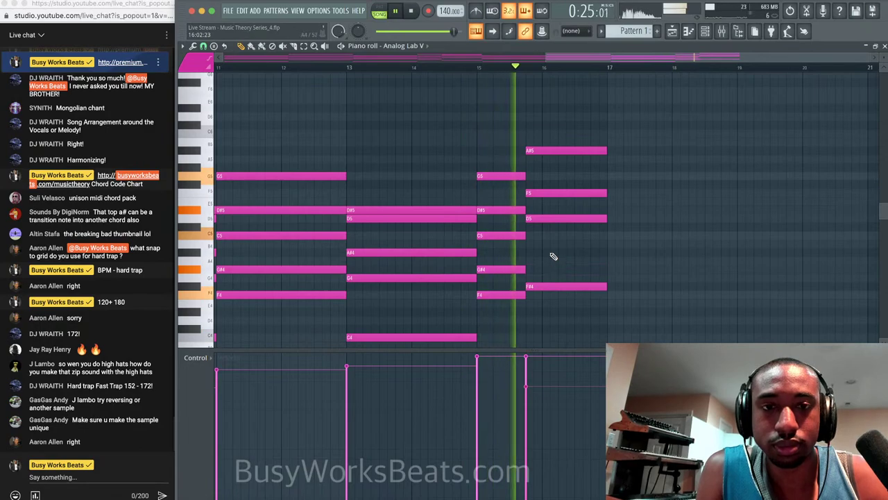
pyautogui.rightClick(559, 194)
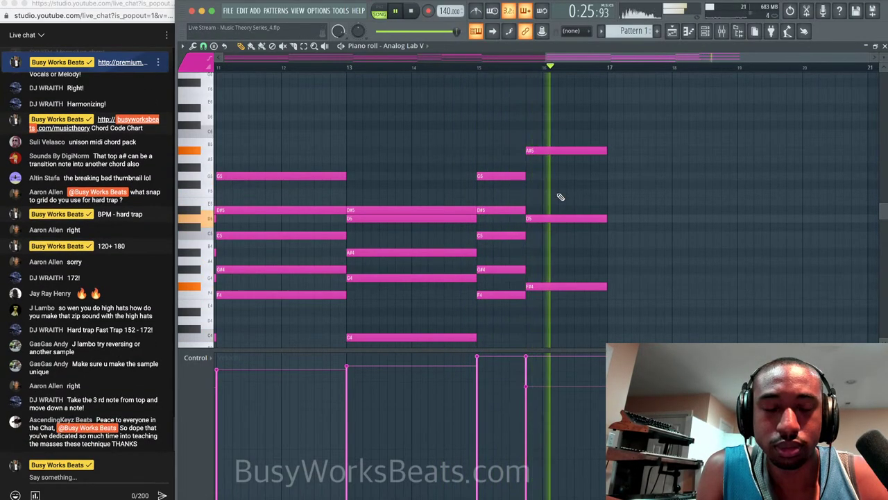
pyautogui.press('space')
pyautogui.press('super+z')
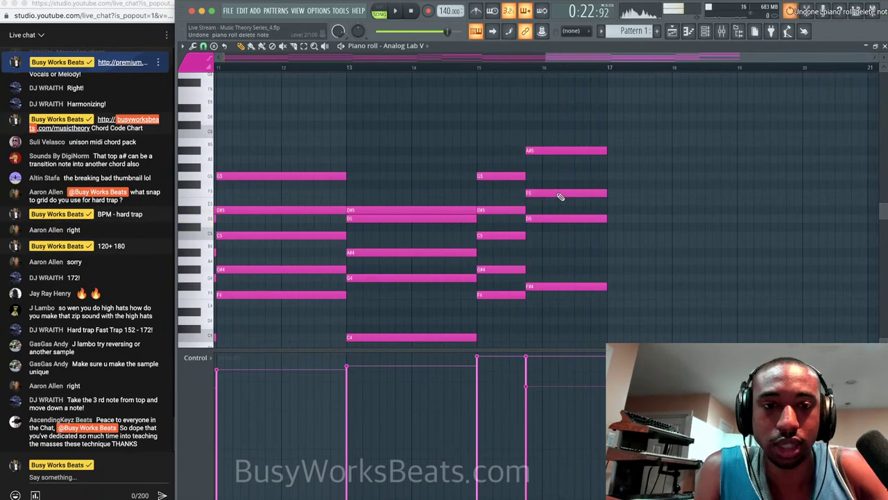
pyautogui.press('super+z')
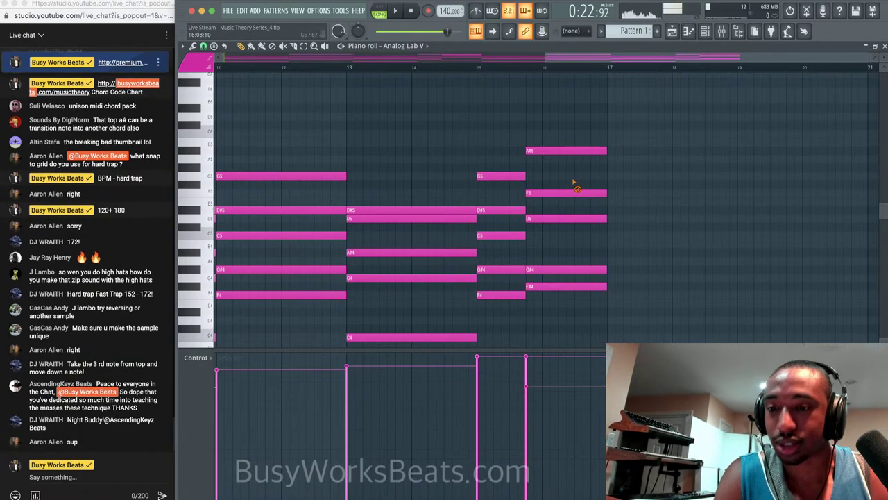
# Drop the top A#5 to A#4 and raise the G#4 an octave to G#5, then play.
pyautogui.click(561, 267)
pyautogui.click(561, 150)
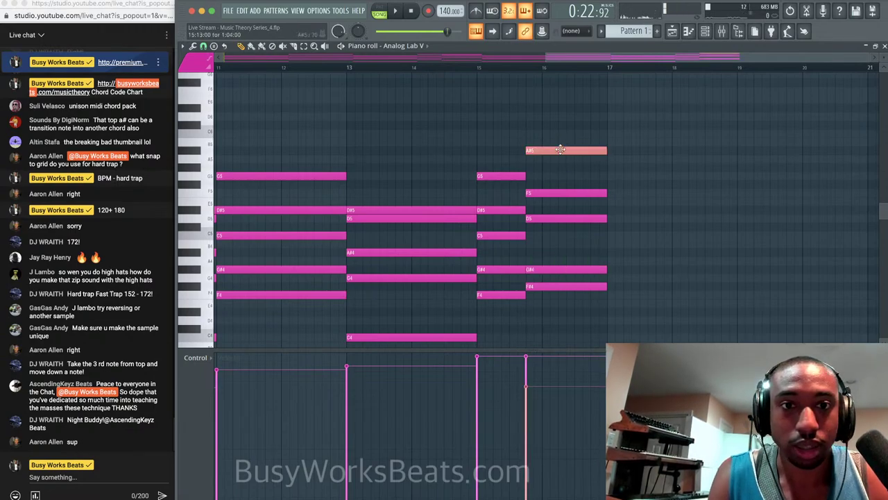
pyautogui.hotkey('ctrl', 'Down')
pyautogui.click(545, 269)
pyautogui.hotkey('ctrl', 'Up')
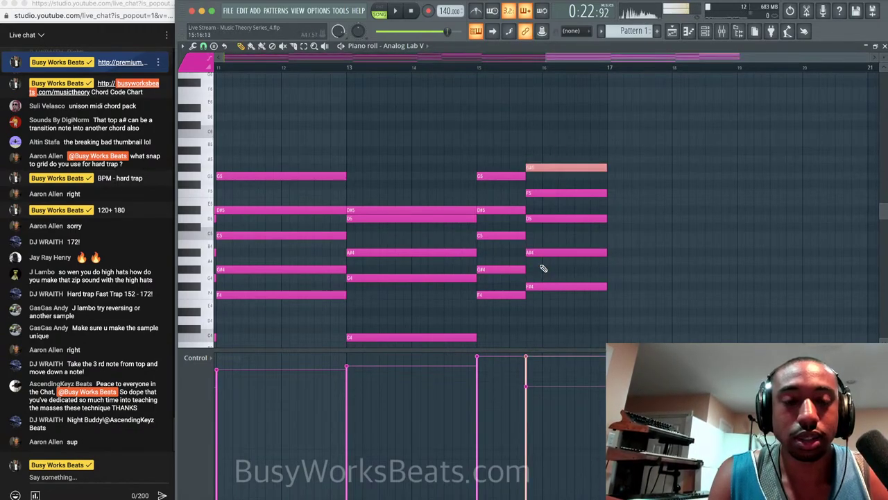
pyautogui.rightClick(561, 168)
pyautogui.hotkey('ctrl', 'z')
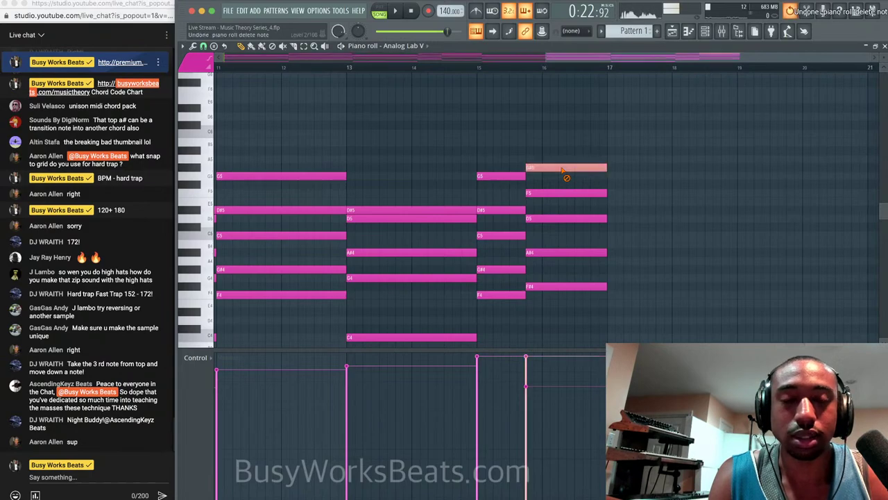
pyautogui.rightClick(574, 177)
pyautogui.press('space')
# Raise the A#4 back to A#5 and delete the G#5, F5, D5 and F#4 notes.
pyautogui.click(555, 253)
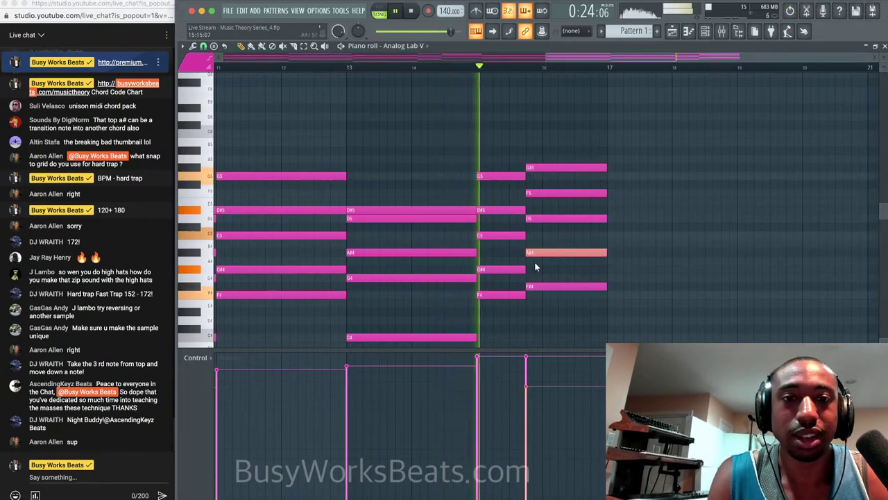
pyautogui.hotkey('ctrl', 'Up')
pyautogui.press('space')
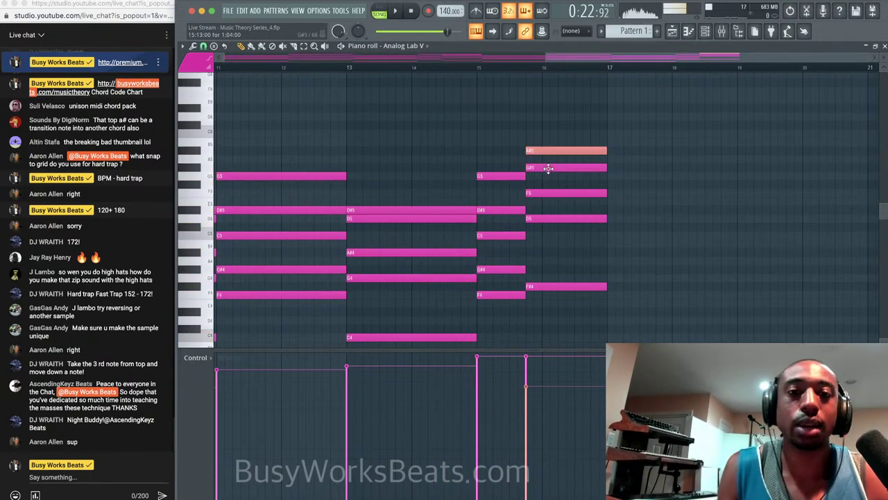
pyautogui.rightClick(548, 168)
pyautogui.rightClick(547, 193)
pyautogui.rightClick(547, 218)
pyautogui.rightClick(547, 286)
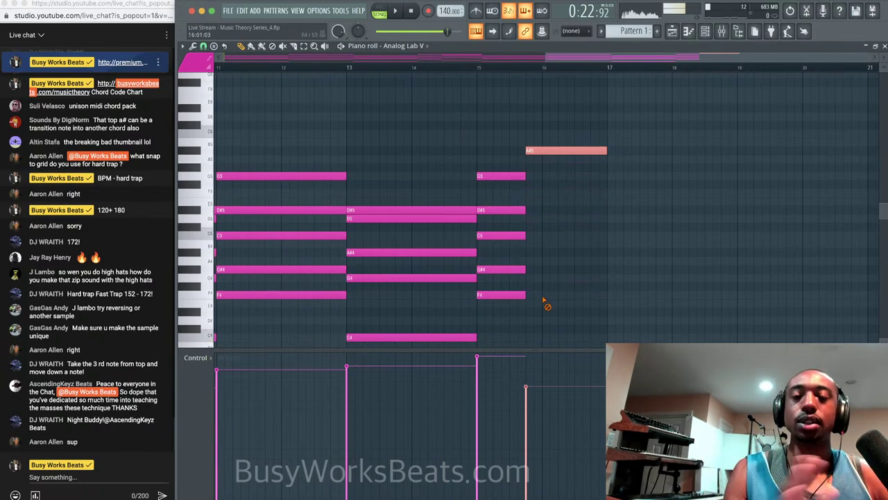
pyautogui.hotkey('ctrl', 'd')
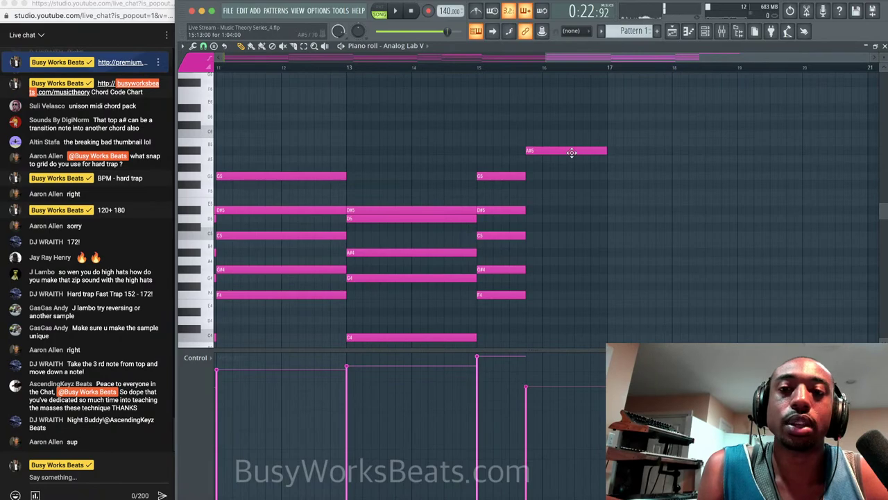
pyautogui.click(214, 46)
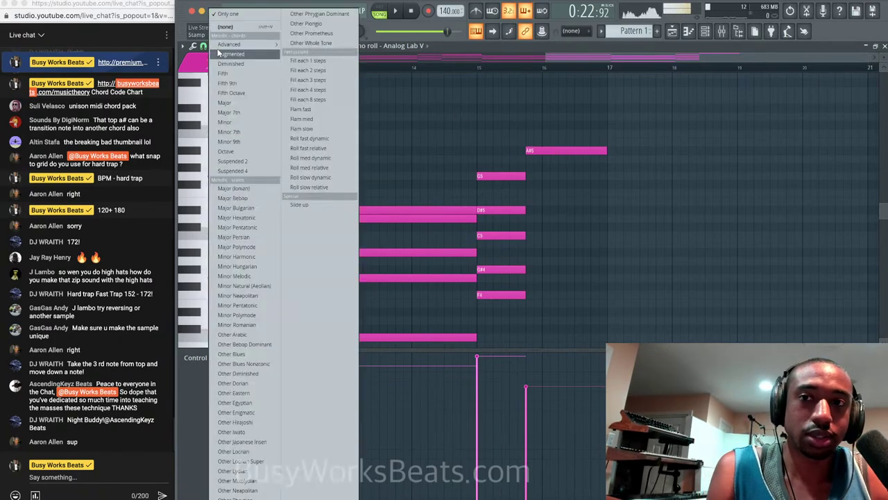
pyautogui.moveTo(221, 46)
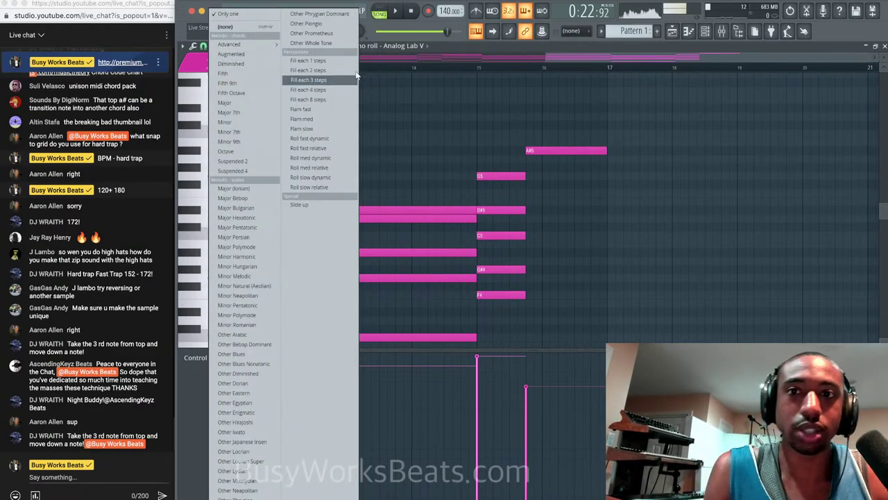
pyautogui.click(582, 59)
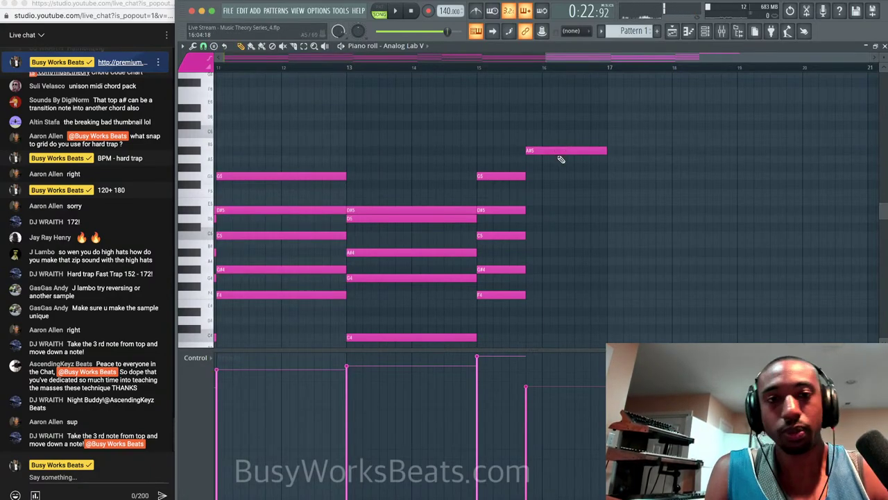
# Add G5, E5, C#5 and A#4 under the lone A#5, audition the chord, and close the piano roll.
pyautogui.click(542, 179)
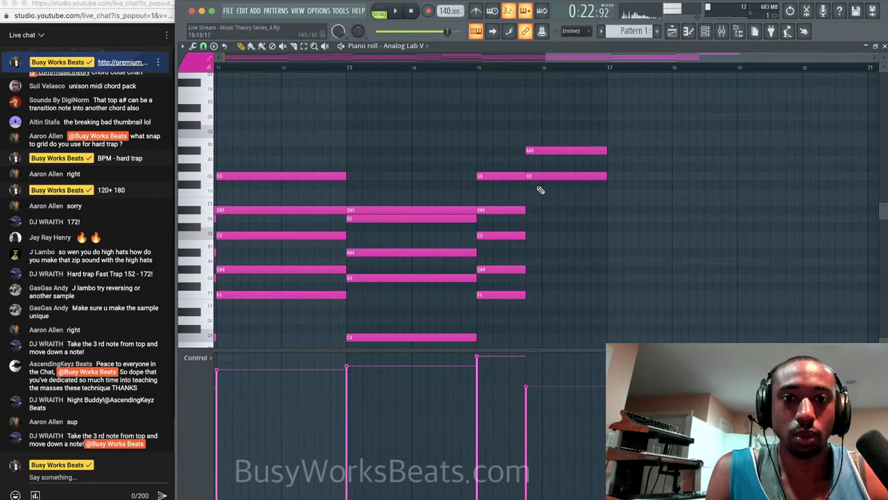
pyautogui.click(535, 201)
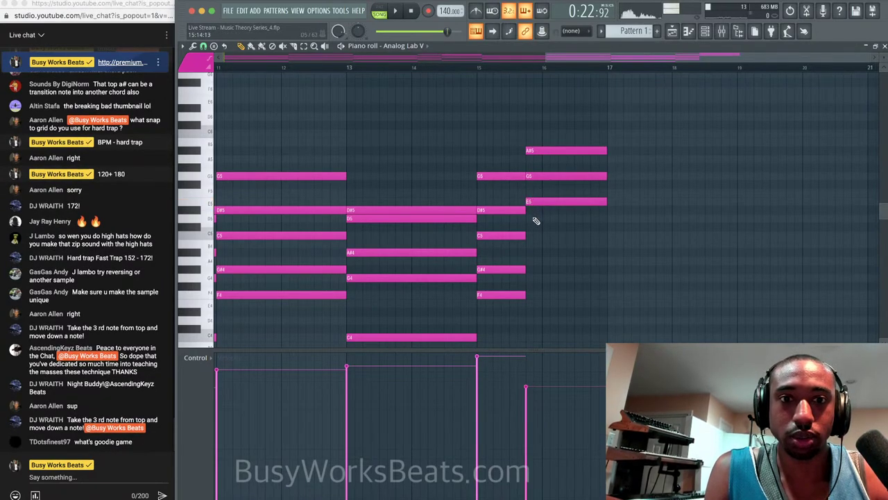
pyautogui.click(528, 226)
pyautogui.click(538, 252)
pyautogui.press('space')
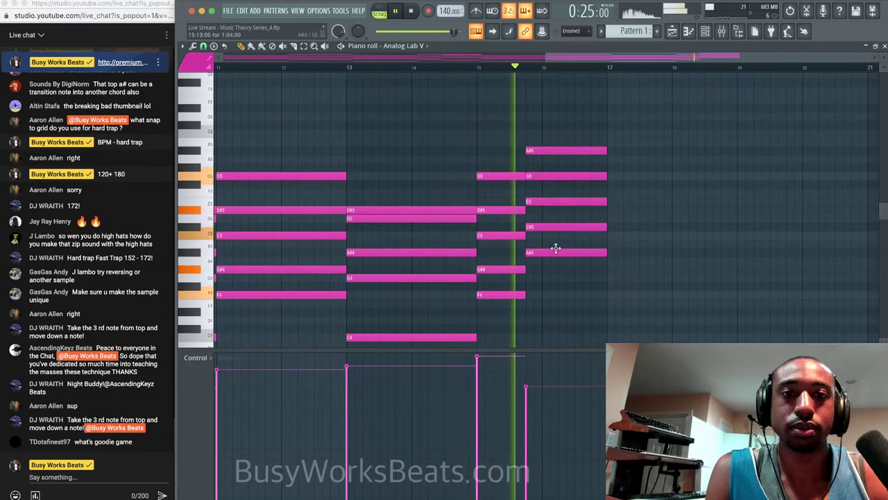
pyautogui.press('space')
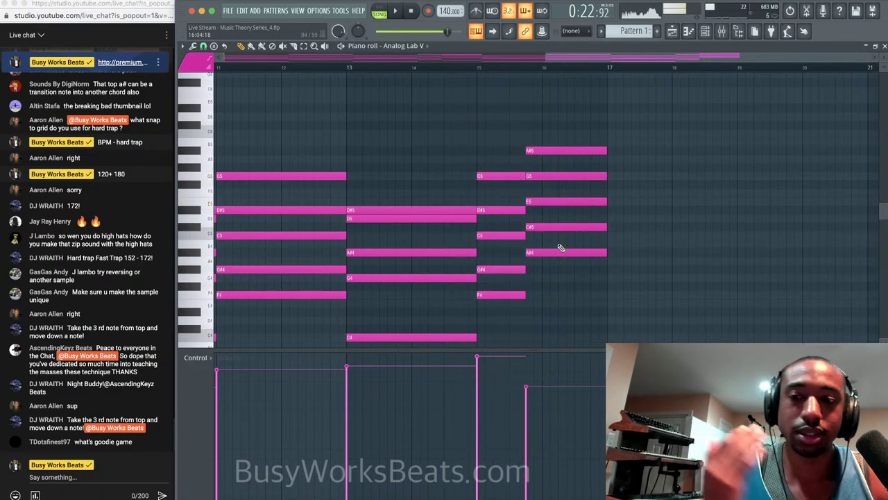
pyautogui.press('space')
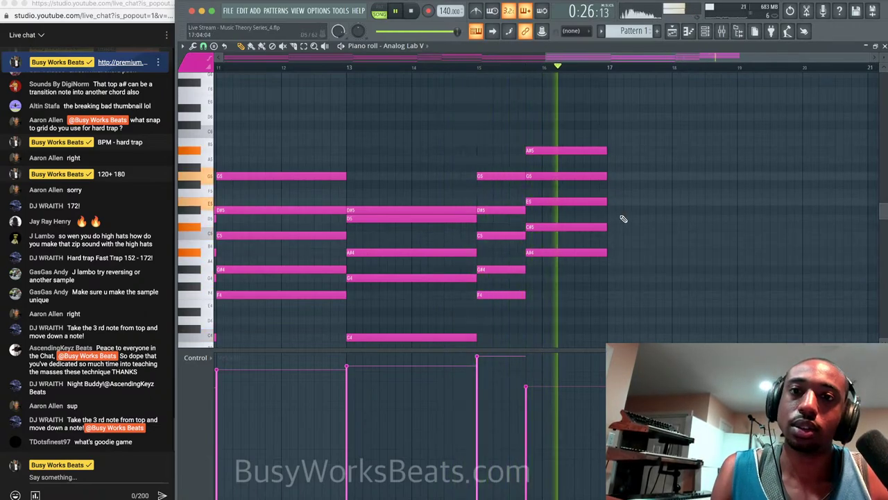
pyautogui.press('space')
pyautogui.click(884, 46)
# Save as Live Stream - Music Theory Series_6.flp, replay the song from the start, and show the Channel rack.
pyautogui.press('F5')
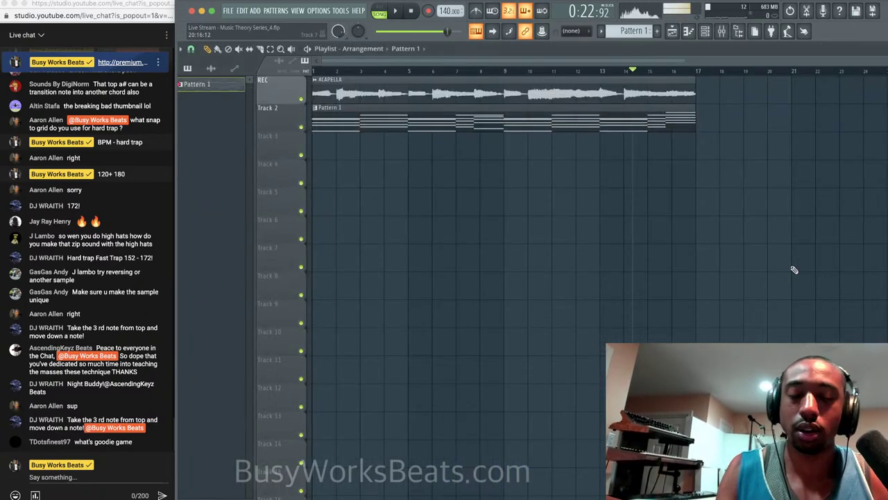
pyautogui.hotkey('ctrl', 's')
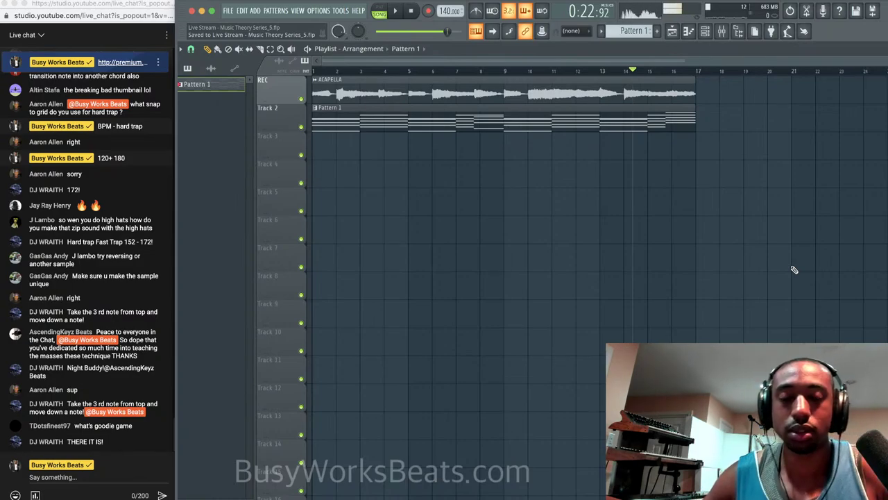
pyautogui.click(410, 11)
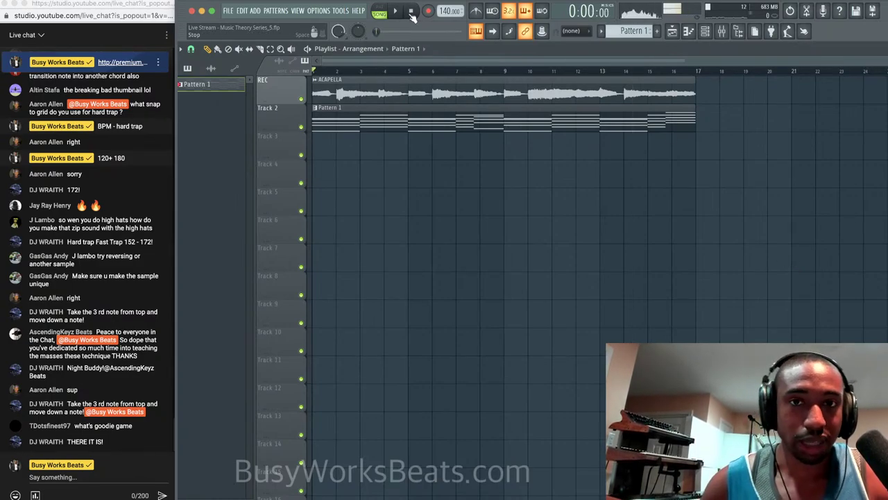
pyautogui.click(395, 12)
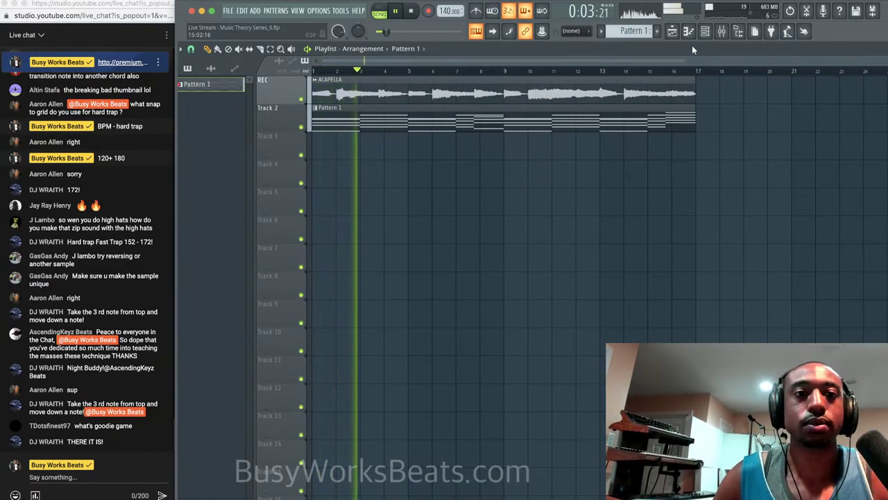
pyautogui.click(705, 31)
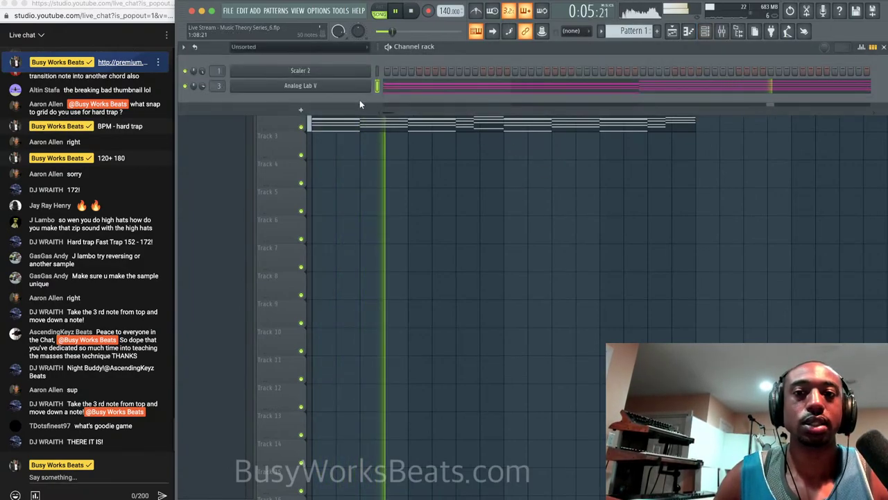
# Add an Analog Lab V #2 instrument channel and route it to mixer insert 4.
pyautogui.click(300, 109)
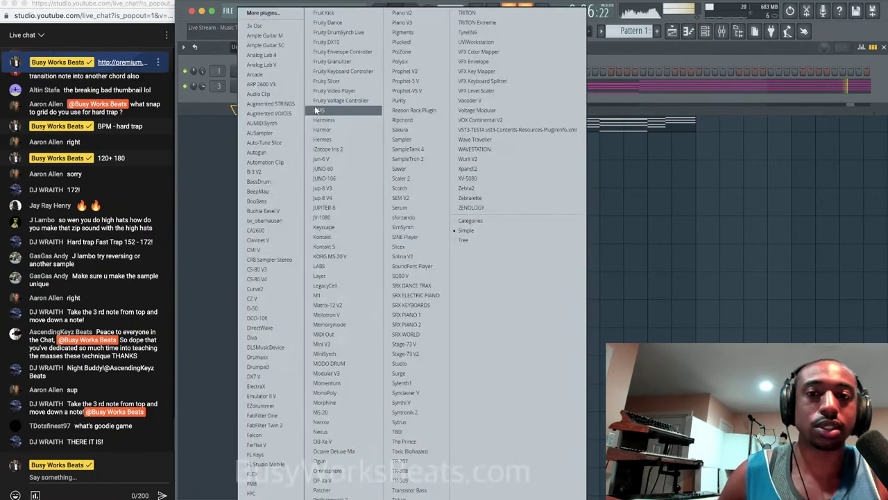
pyautogui.click(278, 65)
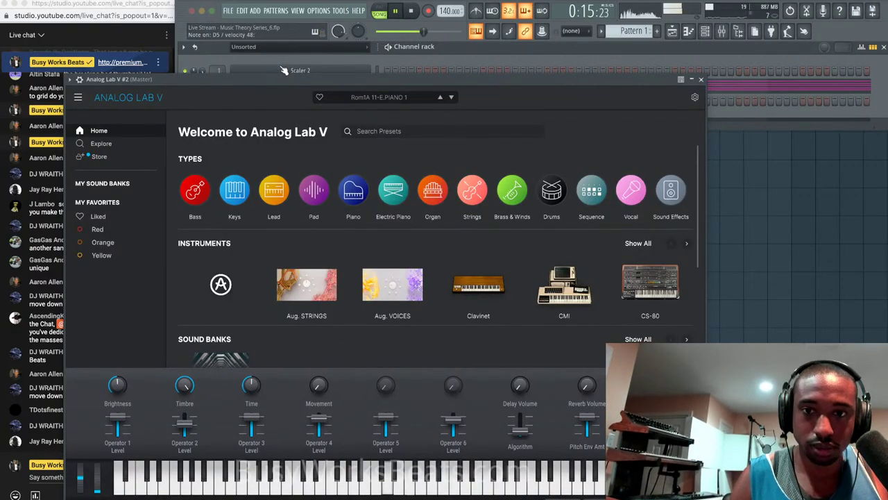
pyautogui.press('space')
pyautogui.click(701, 79)
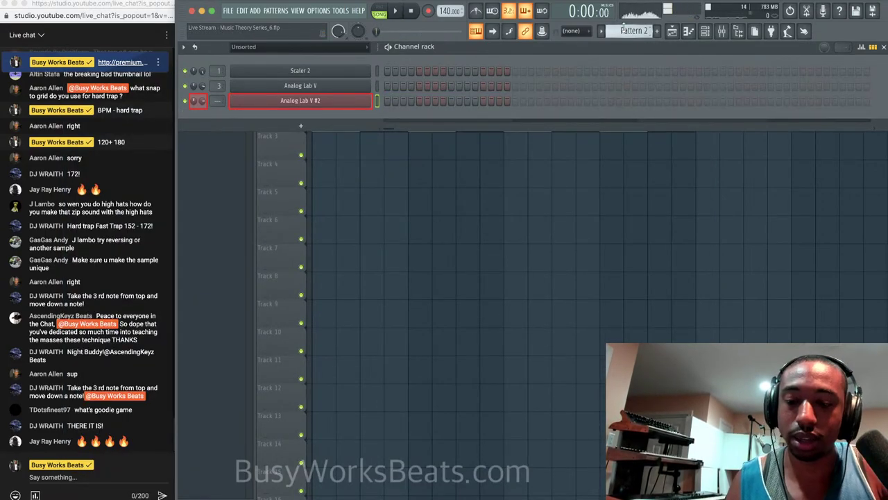
pyautogui.press('super+l')
pyautogui.press('super+s')
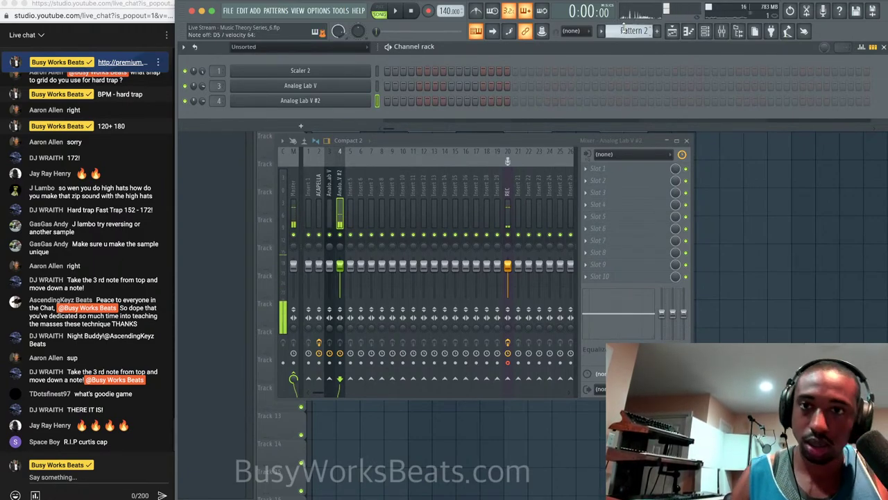
# Record a melody into Pattern 2 with notes-and-automation recording and the metronome on.
pyautogui.click(428, 10)
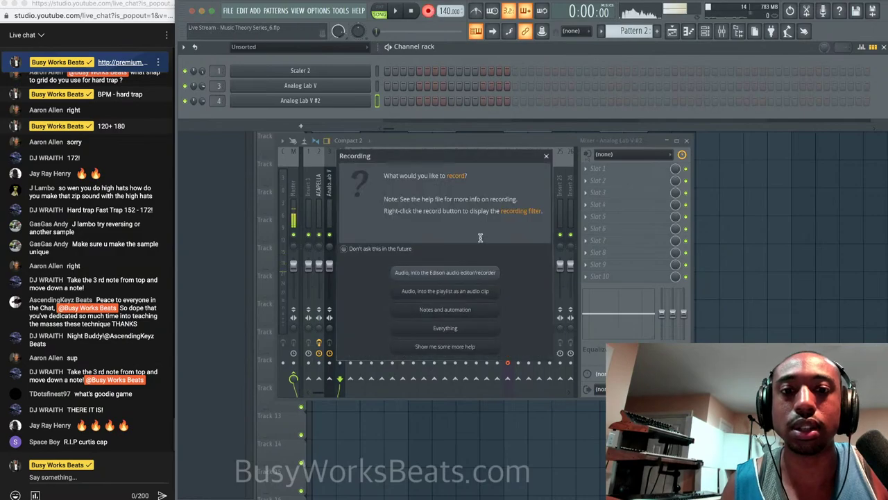
pyautogui.click(468, 310)
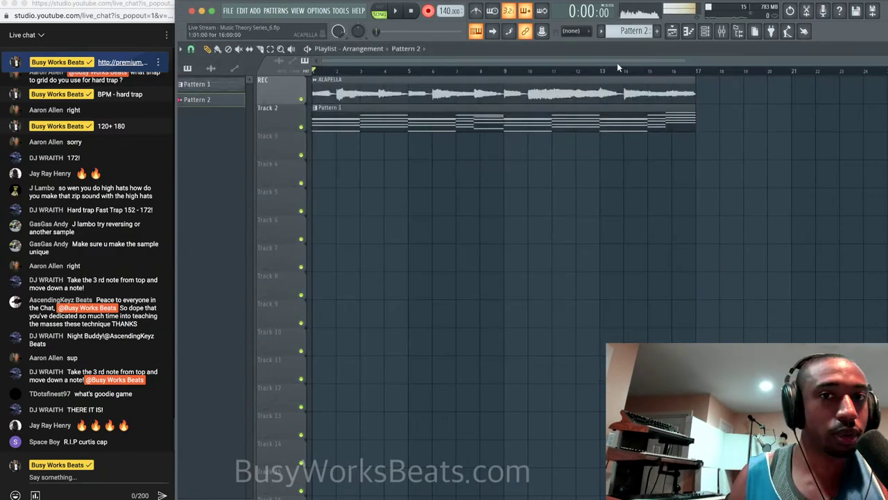
pyautogui.click(476, 11)
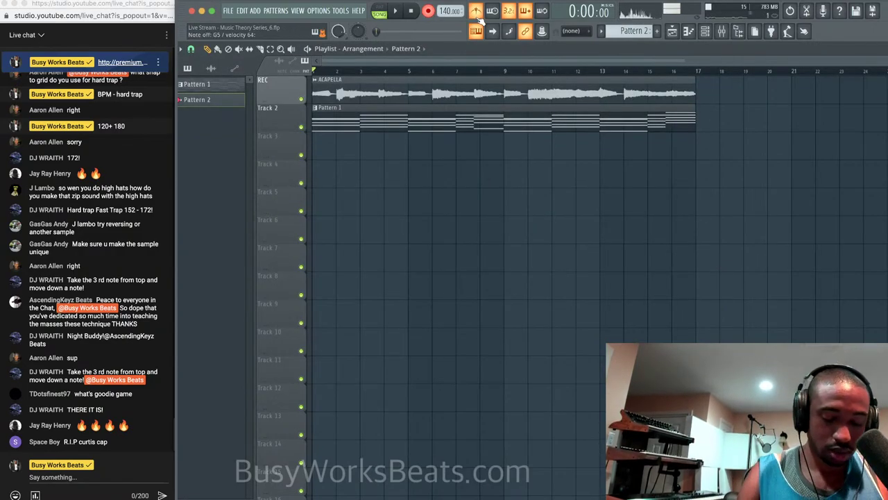
pyautogui.press('space')
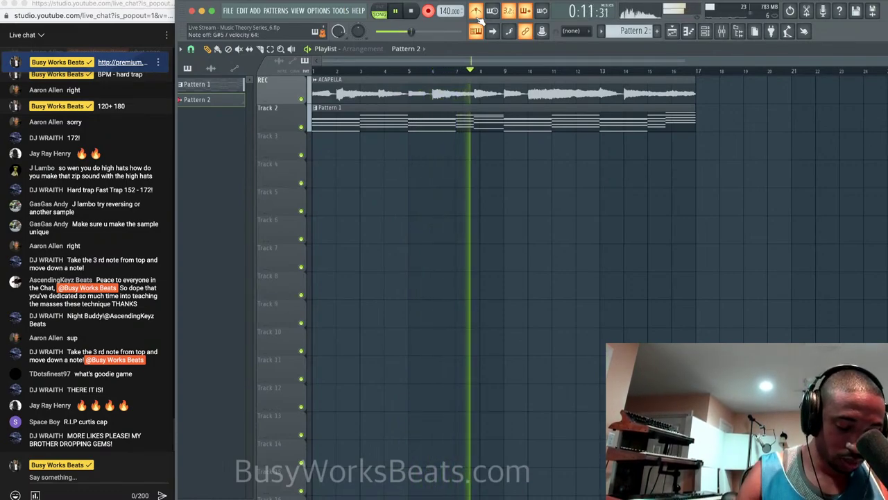
pyautogui.press('space')
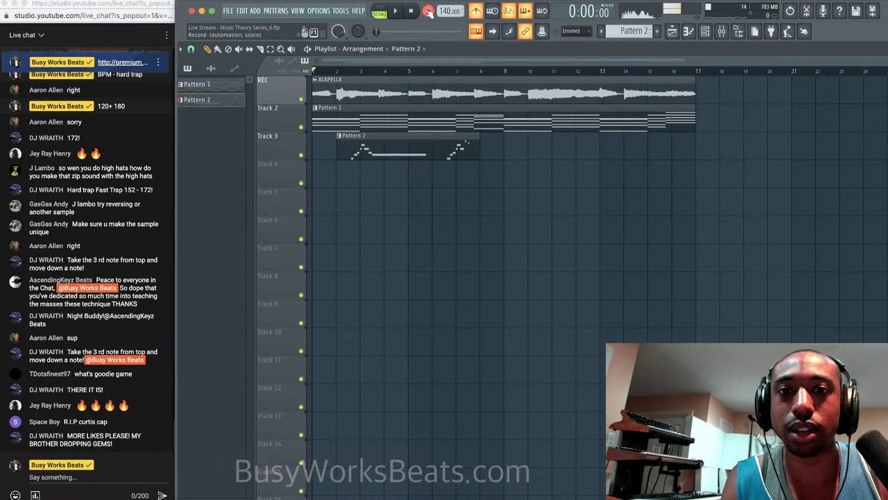
# Delete the stray short notes around bar 6 in Pattern 2's piano roll, then close it.
pyautogui.doubleClick(422, 143)
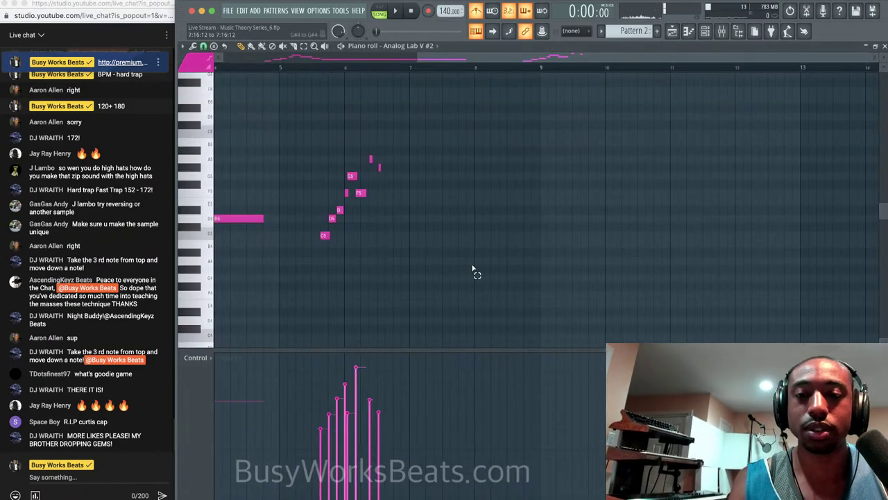
pyautogui.moveTo(474, 270); pyautogui.dragTo(317, 132)
pyautogui.press('Delete')
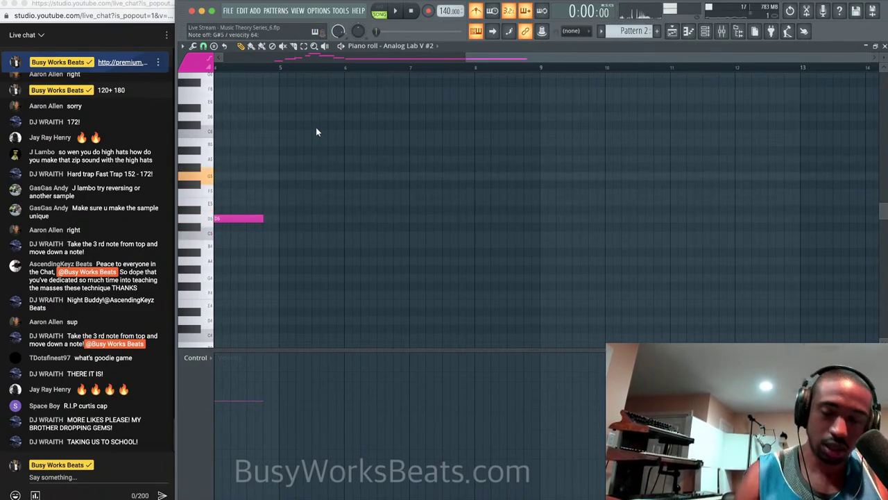
pyautogui.hscroll(-1, 356, 91)
pyautogui.hscroll(-5, 356, 91)
pyautogui.scroll(-2, 356, 91)
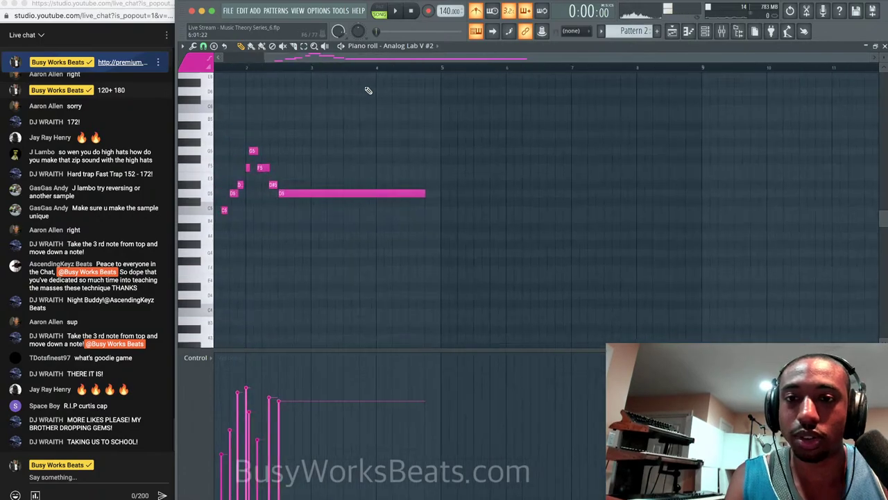
pyautogui.hscroll(-1, 430, 181)
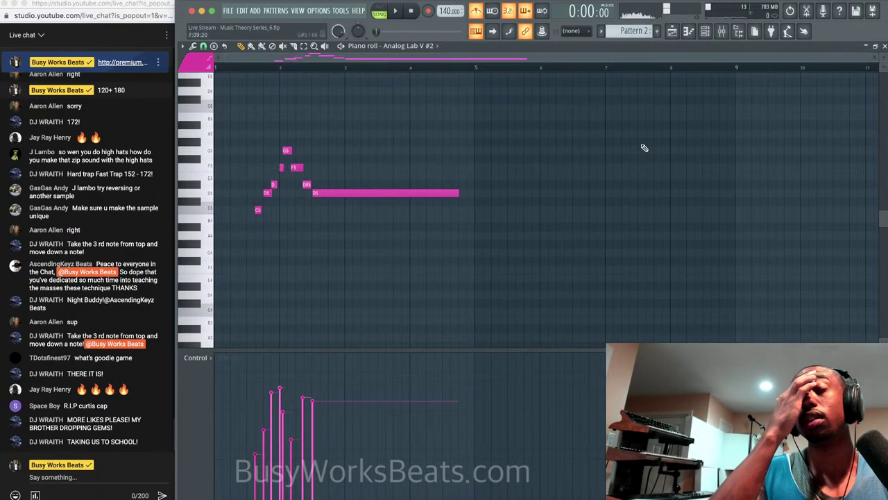
pyautogui.click(883, 47)
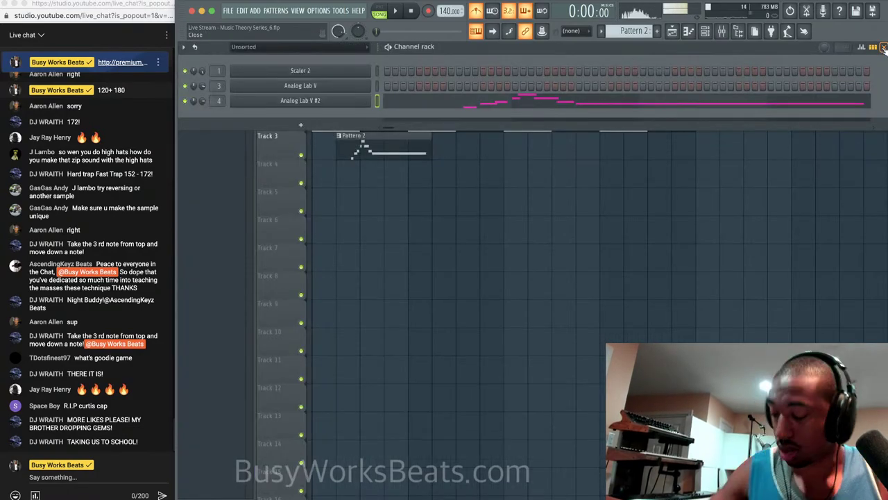
# Reopen the Channel rack and bring up Pattern 1's Analog Lab V chord notes.
pyautogui.click(883, 47)
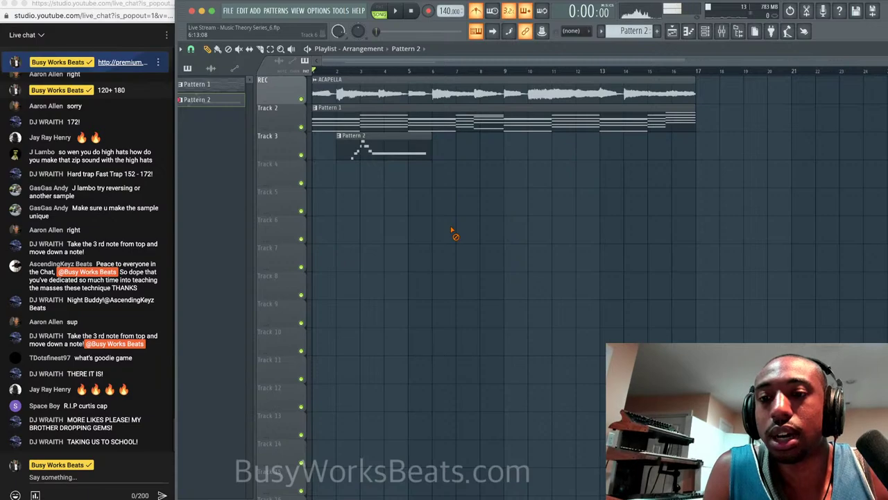
pyautogui.click(705, 32)
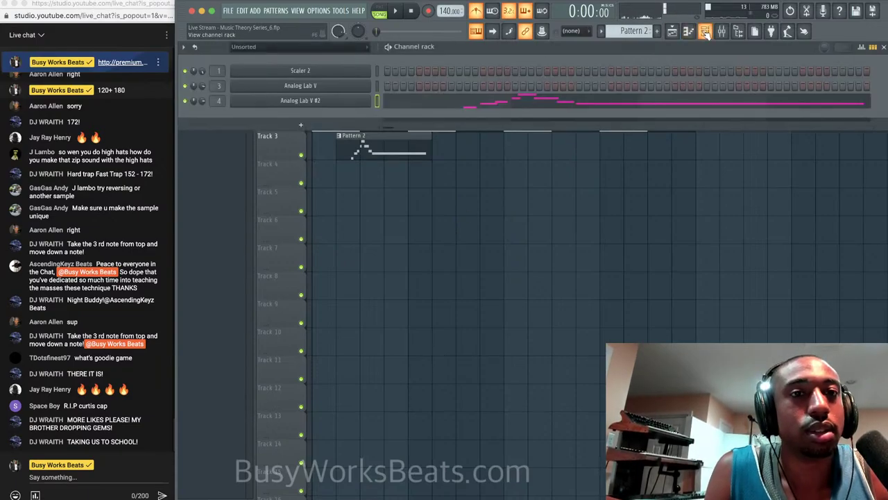
pyautogui.scroll(1, 627, 33)
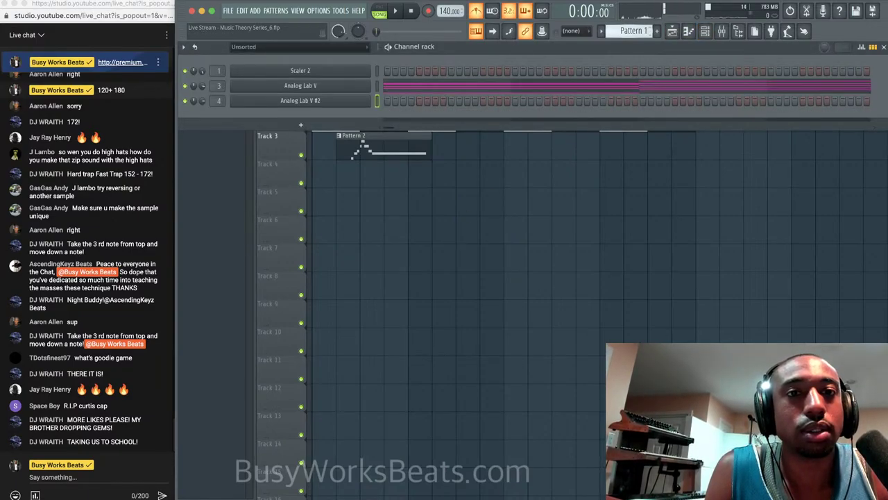
pyautogui.click(598, 89)
pyautogui.hscroll(10, 602, 97)
pyautogui.scroll(2, 602, 97)
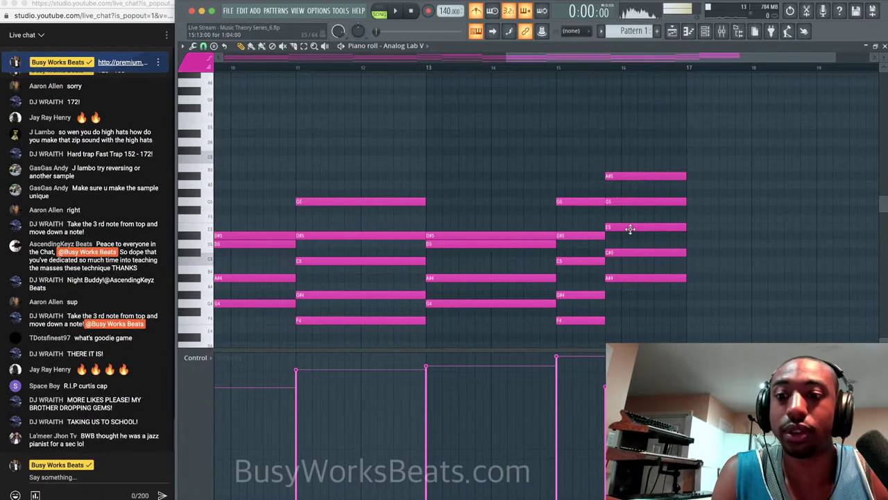
# Lower the bar-16 E5 to D#5, audition it, restore E5, and close the piano roll.
pyautogui.moveTo(617, 229)
pyautogui.mouseDown()
pyautogui.moveTo(618, 242)
pyautogui.moveTo(621, 231)
pyautogui.mouseUp()
pyautogui.press('space')
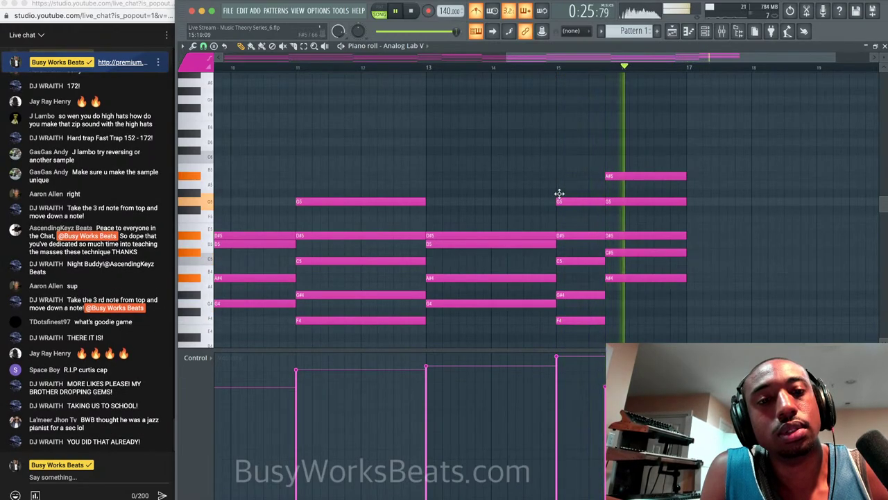
pyautogui.press('space')
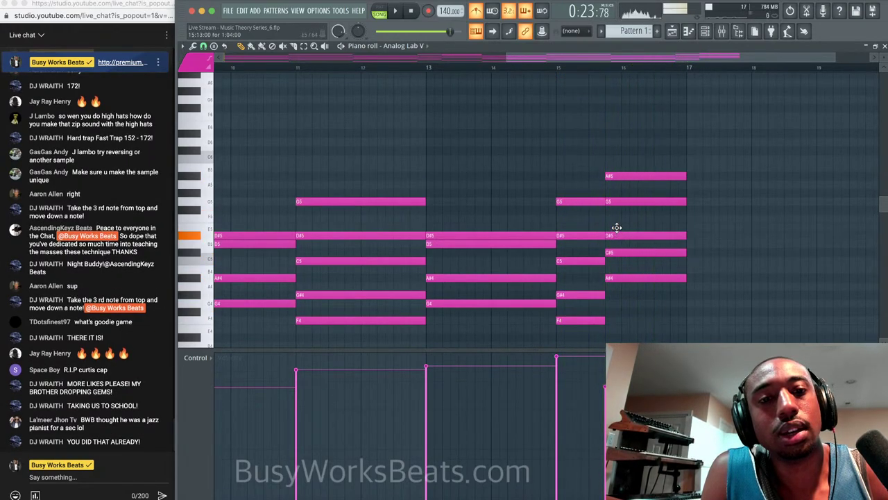
pyautogui.moveTo(616, 234); pyautogui.dragTo(612, 226)
pyautogui.click(883, 46)
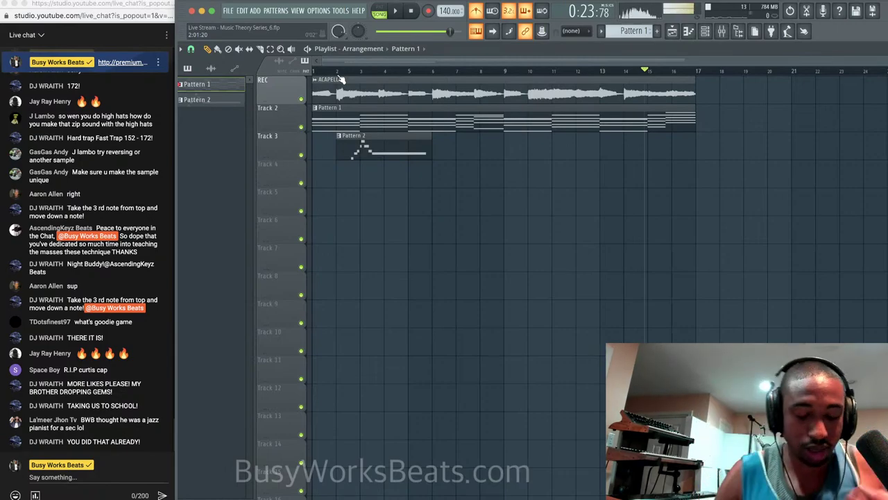
# Play back the song with the metronome turned off and the playlist in front.
pyautogui.press('space')
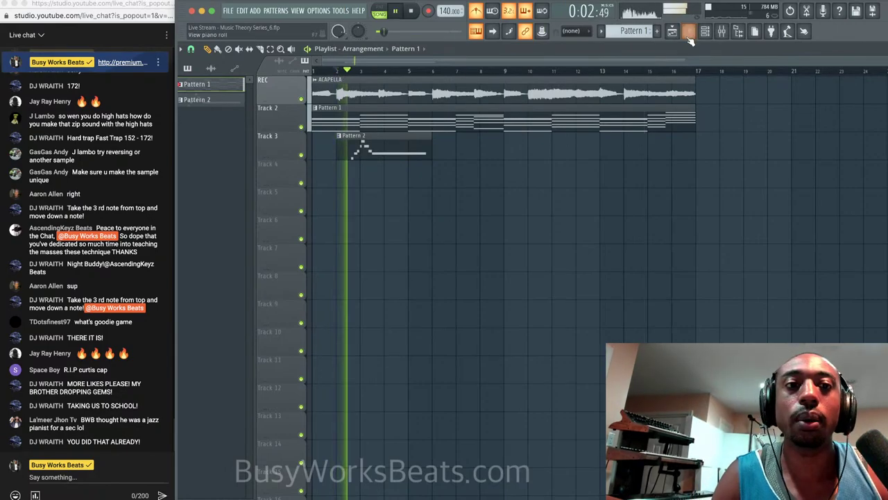
pyautogui.click(705, 32)
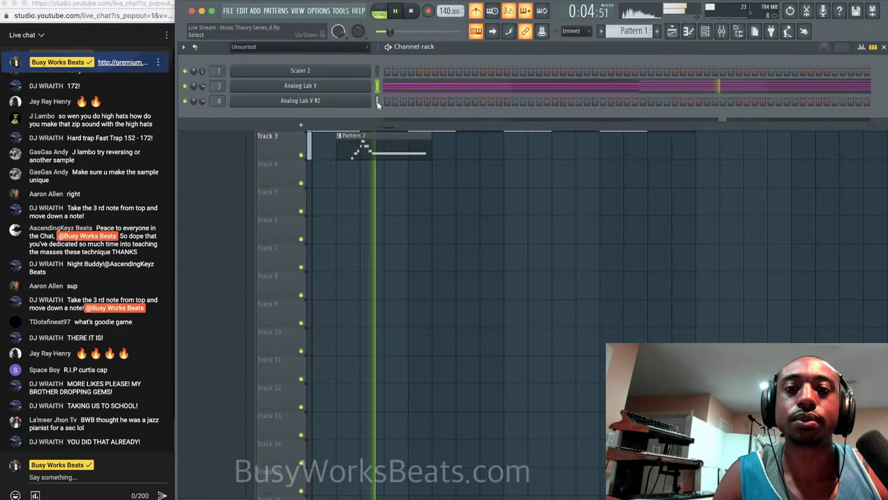
pyautogui.press('space')
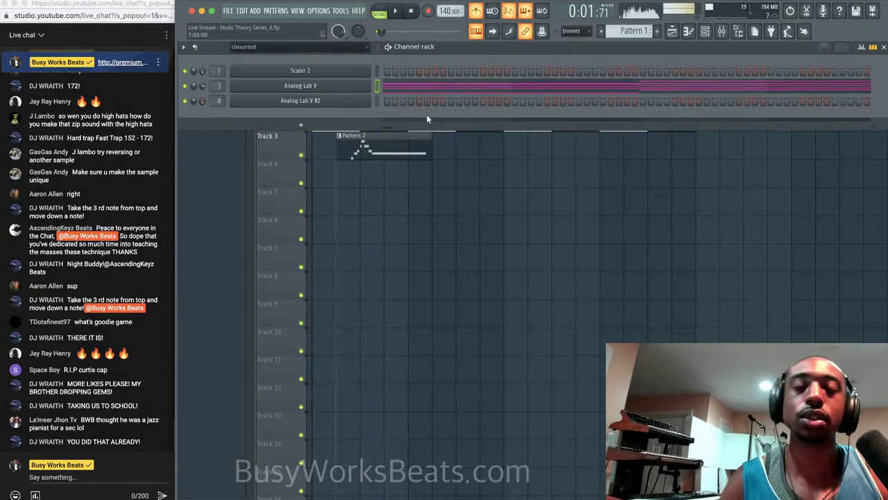
pyautogui.click(477, 11)
pyautogui.rightClick(467, 183)
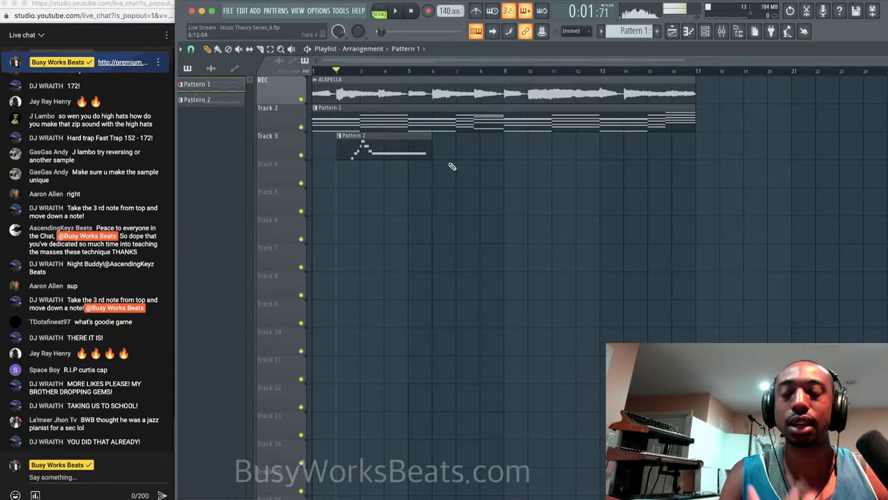
pyautogui.press('space')
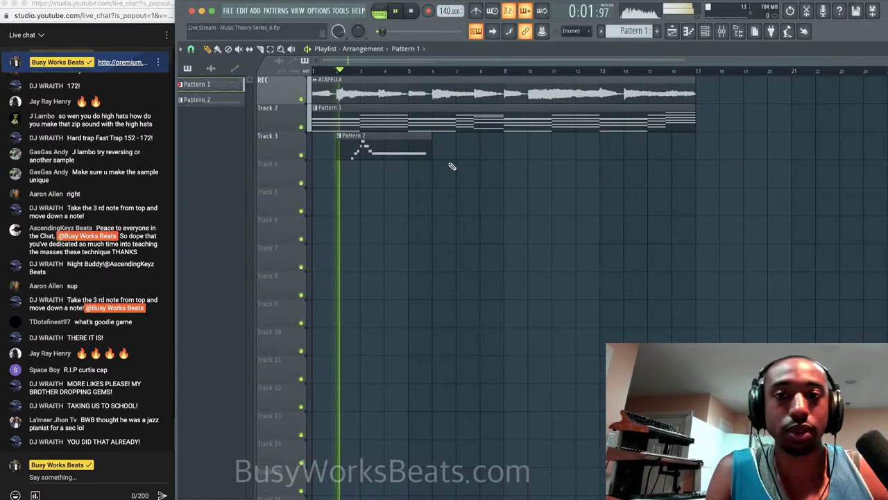
# Rename Track 3 to Melody 2 and Track 2 to Chords.
pyautogui.rightClick(277, 144)
pyautogui.click(281, 151)
pyautogui.write('Melody')
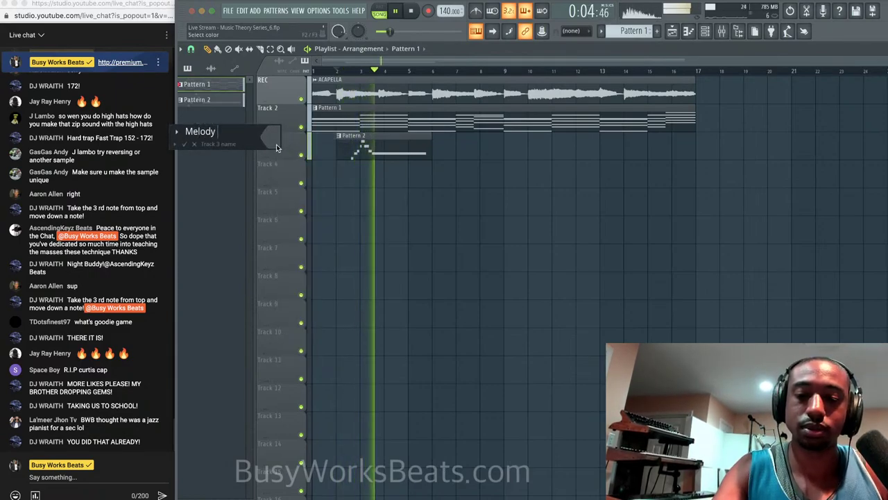
pyautogui.press('Return')
pyautogui.rightClick(277, 121)
pyautogui.click(312, 110)
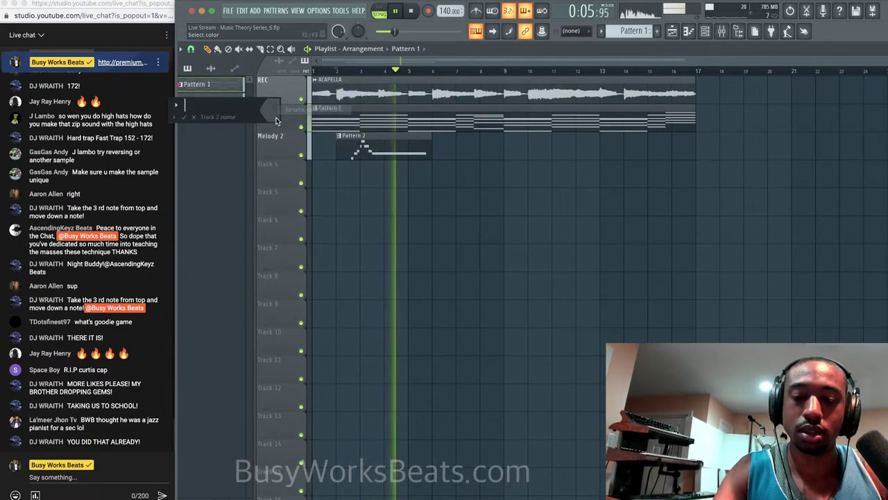
pyautogui.write('Chords')
pyautogui.press('Return')
# Rename the REC acapella track to Vocal Melody.
pyautogui.rightClick(281, 90)
pyautogui.click(289, 82)
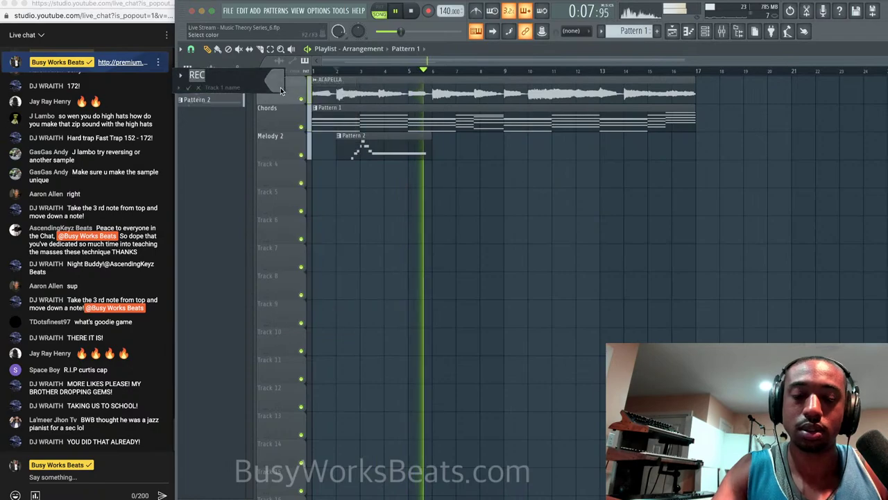
pyautogui.write('Vocal Melody')
pyautogui.press('Return')
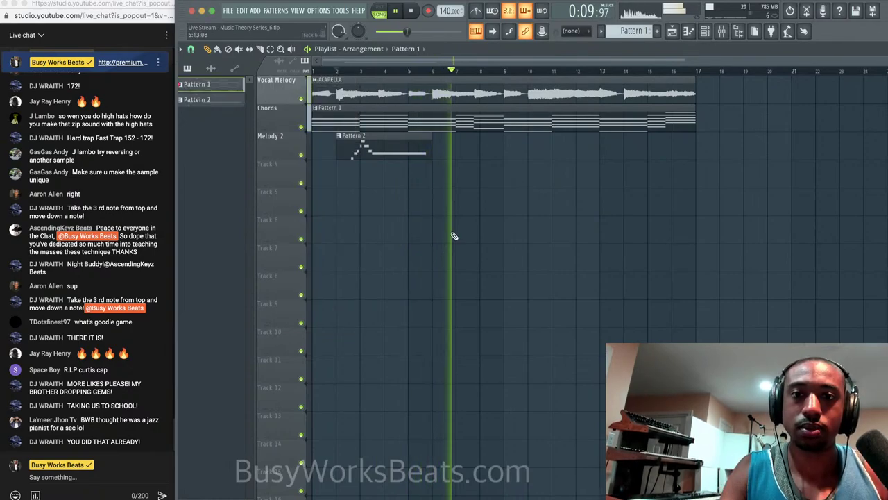
pyautogui.click(707, 32)
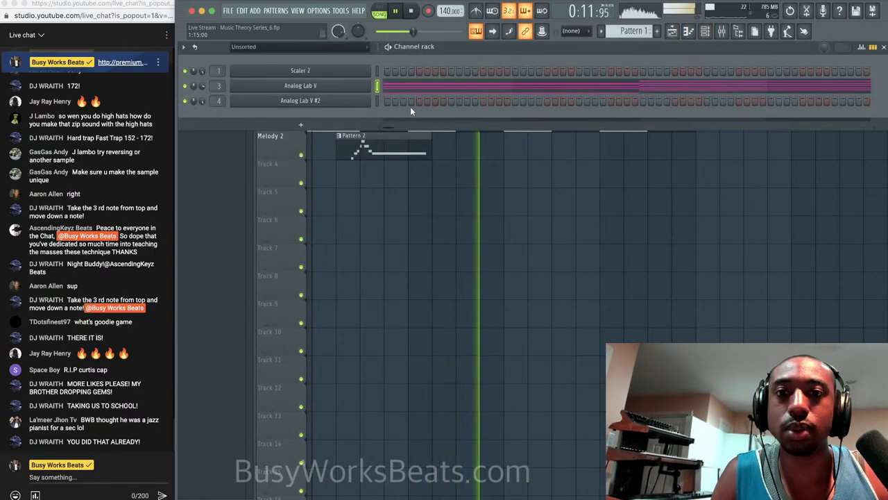
# Arm Analog Lab V #2 on empty Pattern 4 to record notes and automation.
pyautogui.click(378, 101)
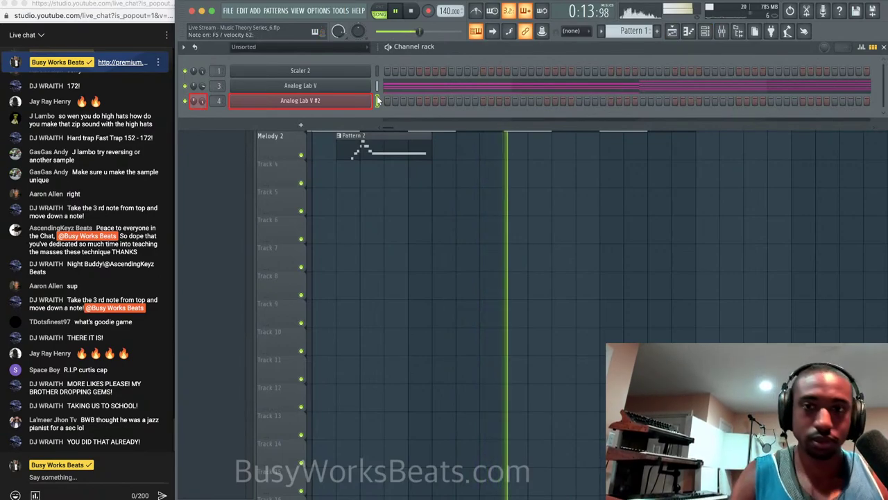
pyautogui.press('space')
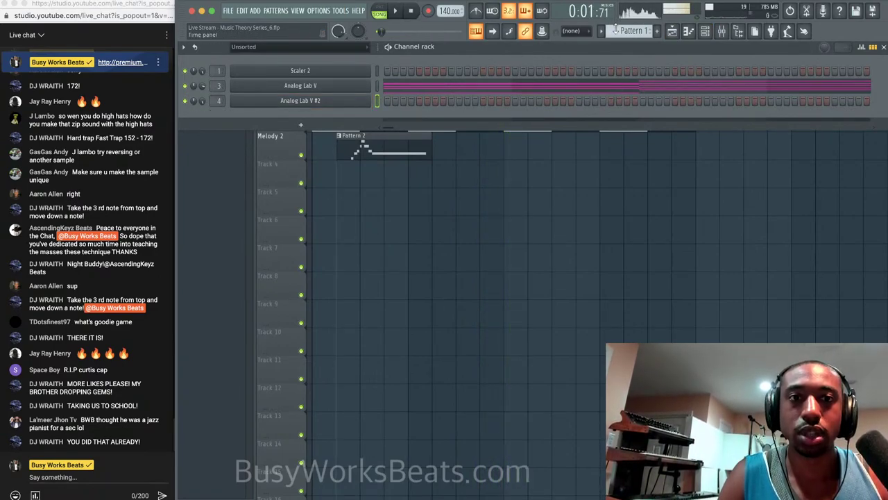
pyautogui.click(657, 31)
pyautogui.press('r')
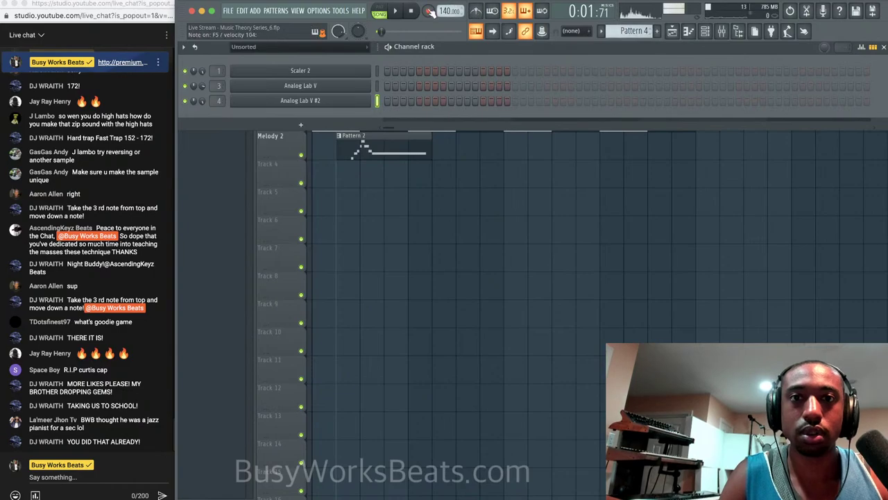
pyautogui.click(472, 308)
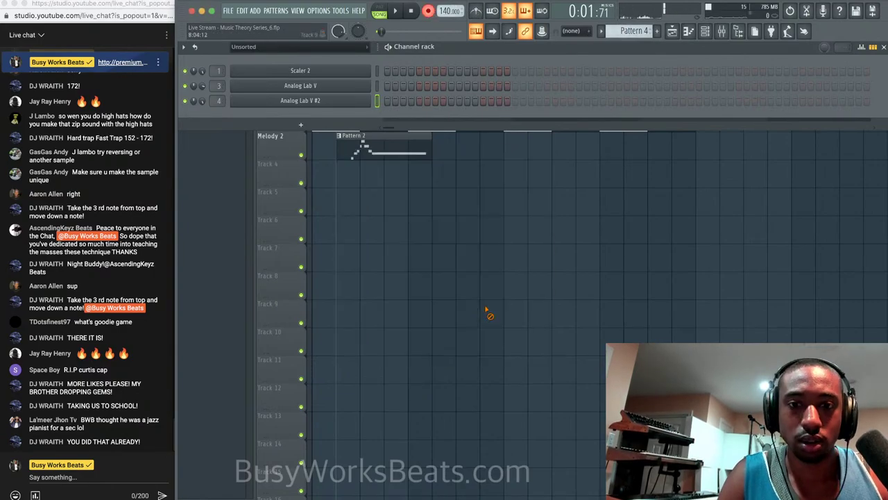
pyautogui.press('F6')
pyautogui.press('space')
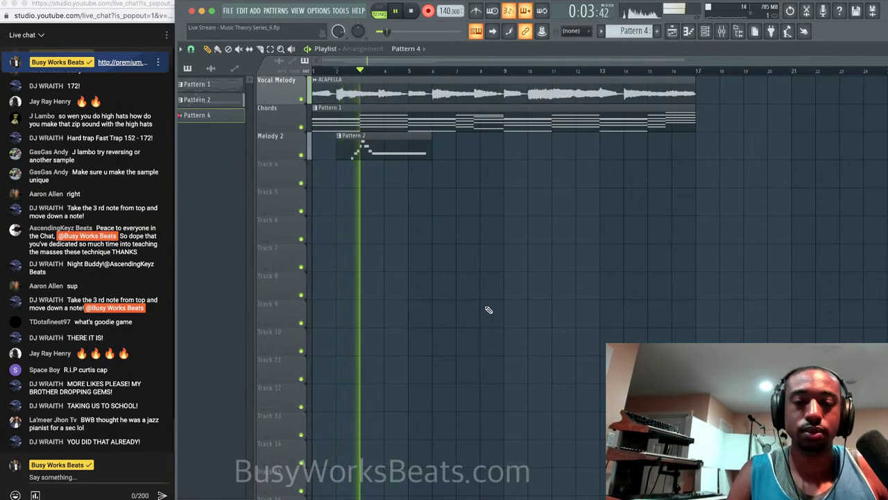
# Record the repeated F5 line ending on a held F5, with metronome on, and save.
pyautogui.click(486, 9)
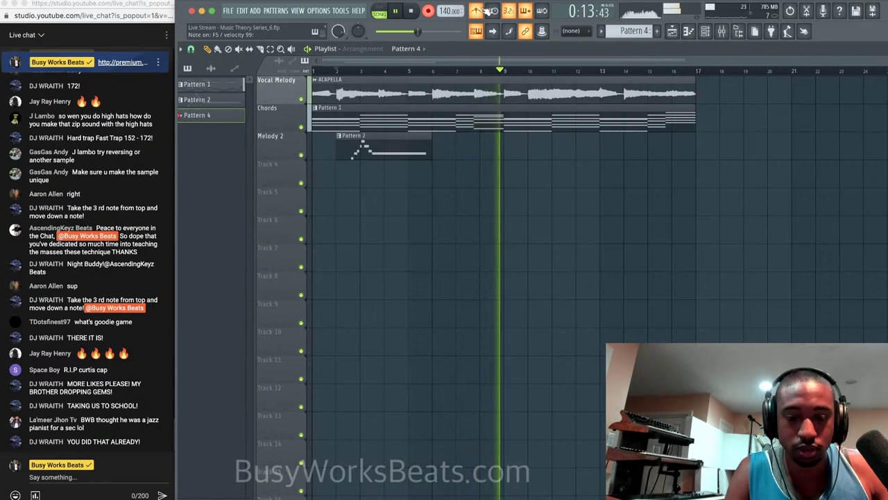
pyautogui.press('space')
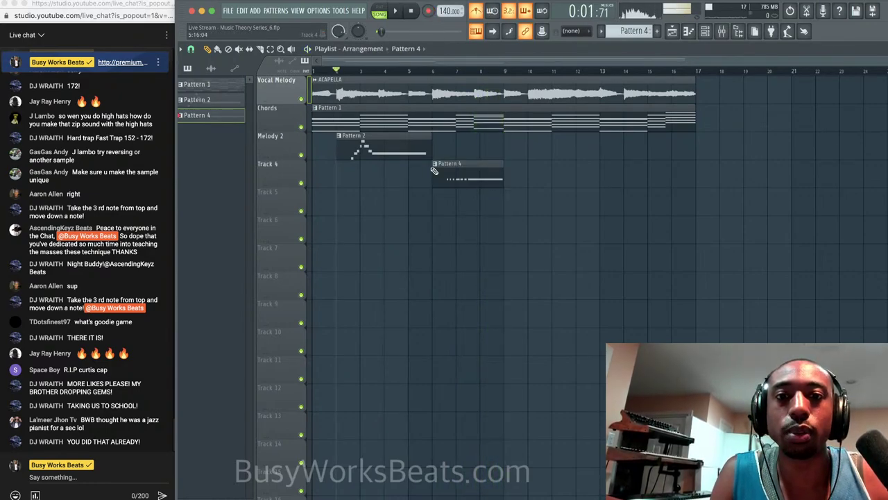
pyautogui.hotkey('ctrl', 's')
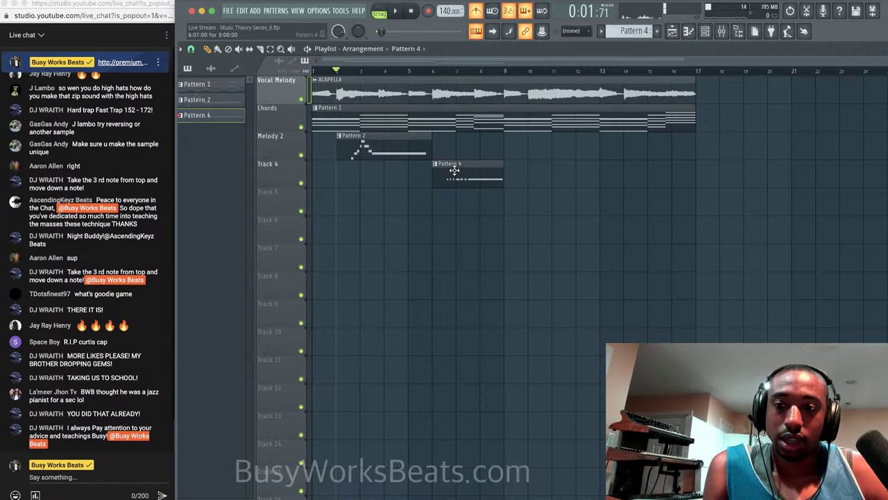
# Open the recorded Pattern 4 clip's notes in the piano roll.
pyautogui.doubleClick(454, 170)
pyautogui.scroll(-2, 341, 166)
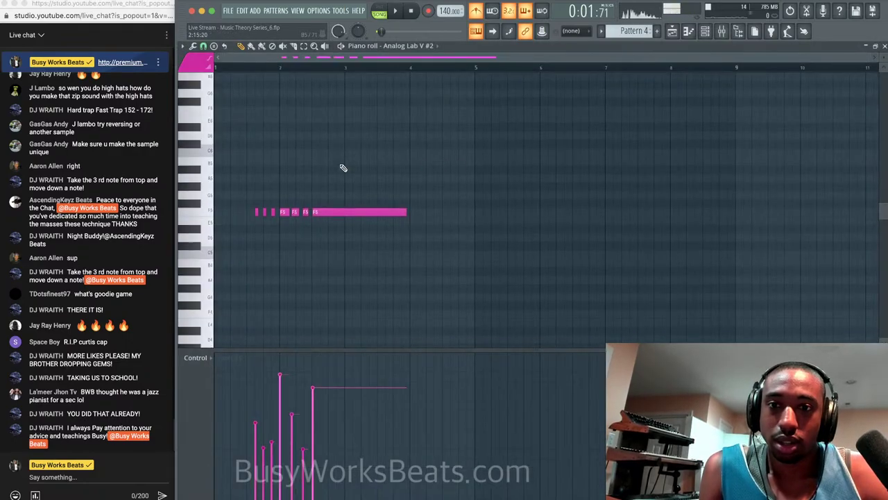
pyautogui.scroll(5, 356, 211)
pyautogui.hscroll(-3, 368, 214)
pyautogui.scroll(3, 373, 218)
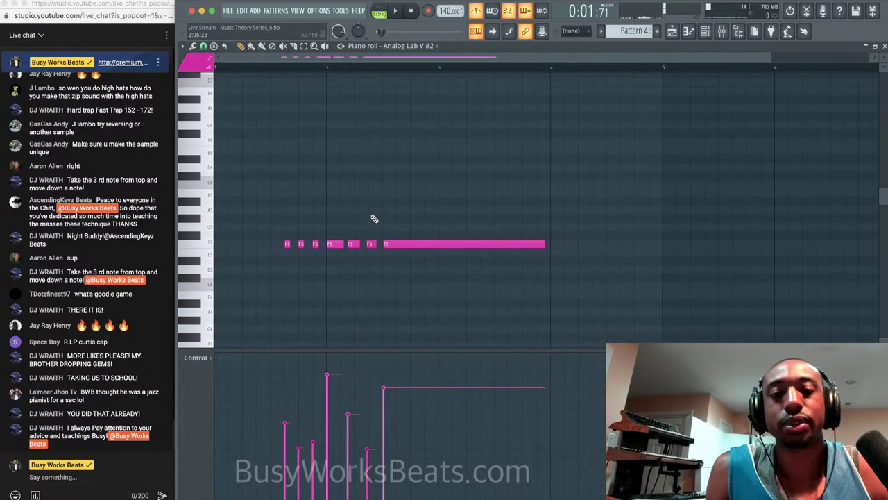
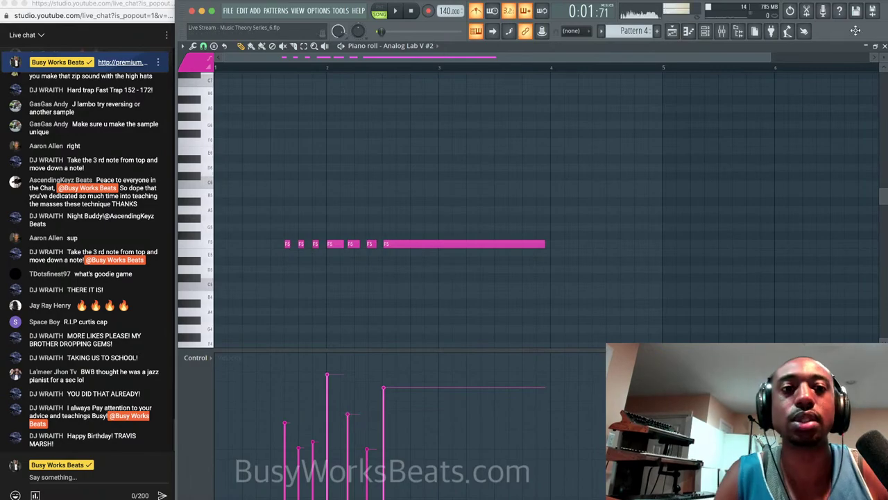
# Close the piano roll, inspect the Pattern 2 melody notes, then go back to the playlist.
pyautogui.press('Escape')
pyautogui.click(378, 70)
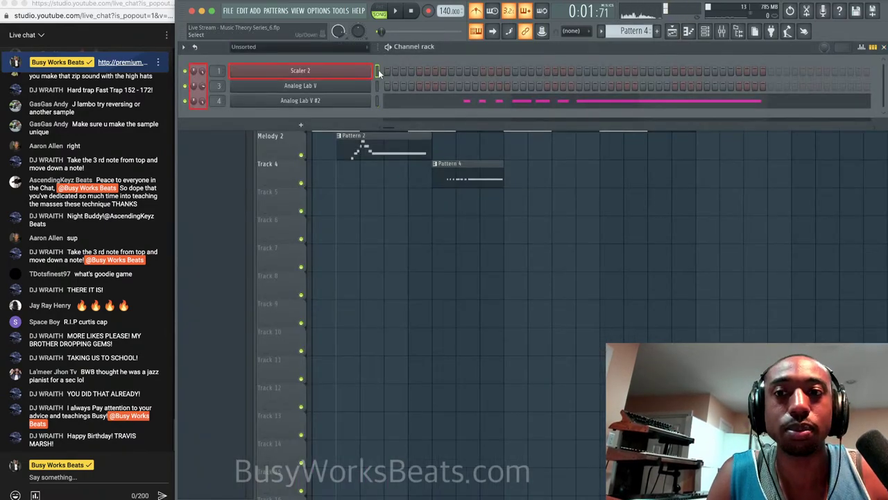
pyautogui.click(266, 70)
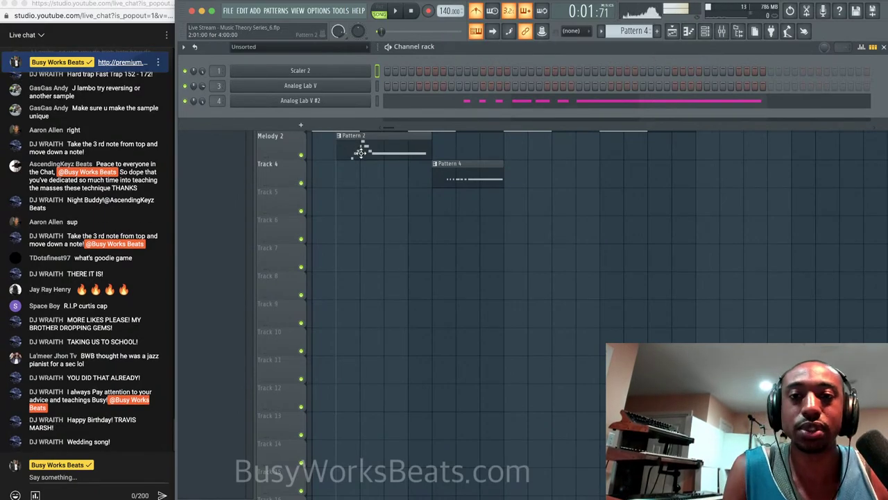
pyautogui.doubleClick(360, 153)
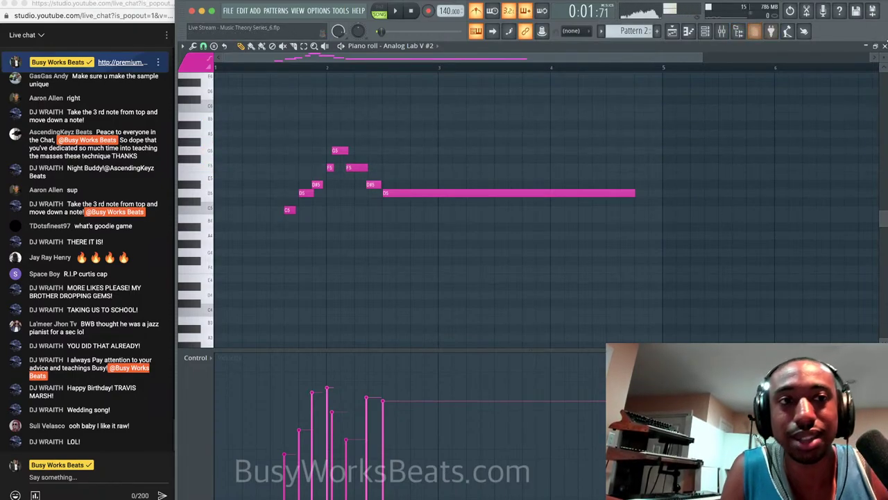
pyautogui.press('F5')
# Move Pattern 4 onto Melody 2 after Pattern 2, audition from bar 6, and save a new version.
pyautogui.click(433, 71)
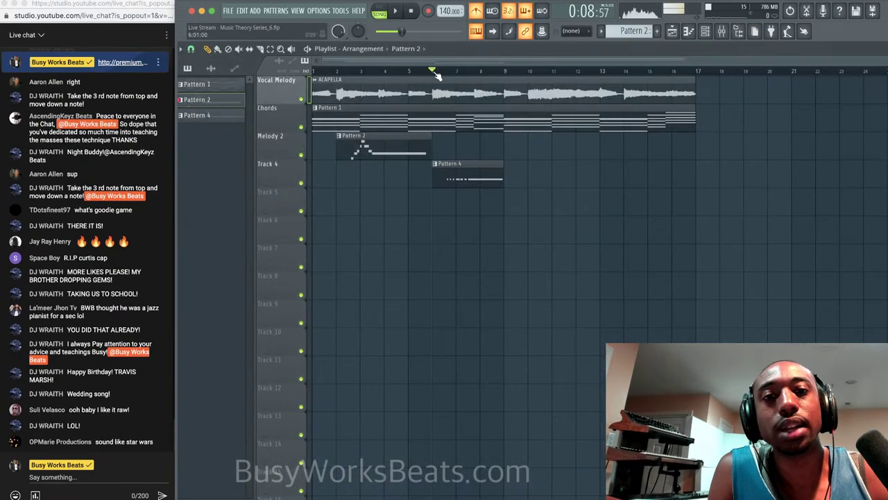
pyautogui.moveTo(457, 179); pyautogui.dragTo(456, 145)
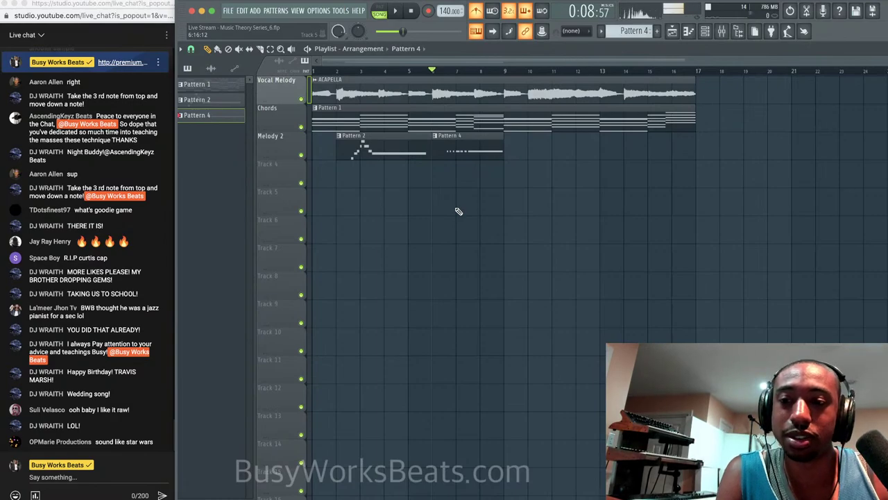
pyautogui.press('space')
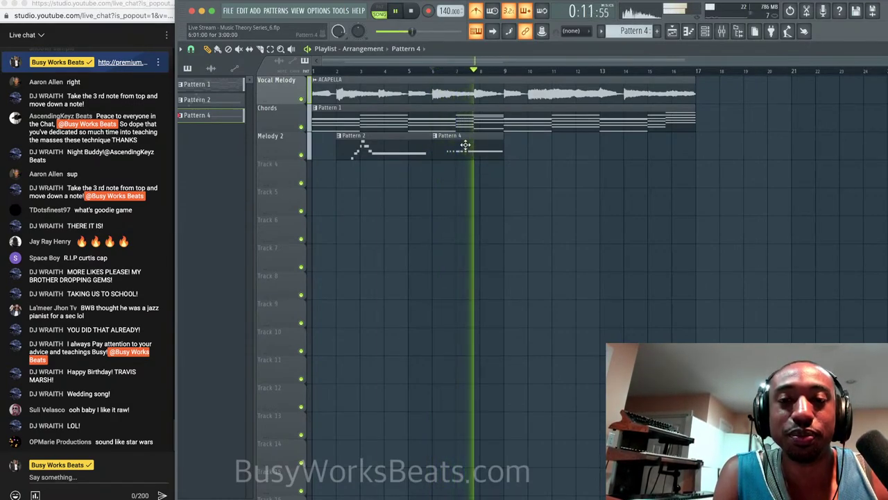
pyautogui.press('space')
pyautogui.hotkey('ctrl', 's')
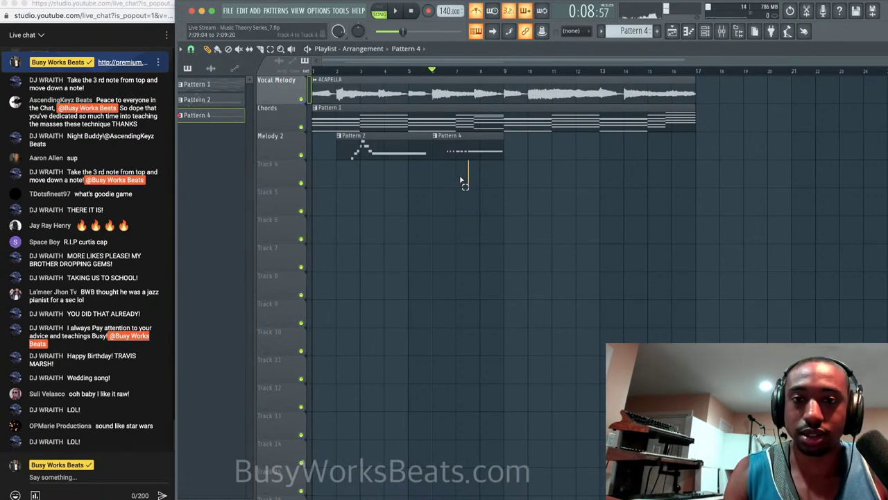
# Merge both Melody 2 clips into one Pattern 3 clip, save, and play the song.
pyautogui.moveTo(462, 182); pyautogui.dragTo(410, 144)
pyautogui.press('super+g')
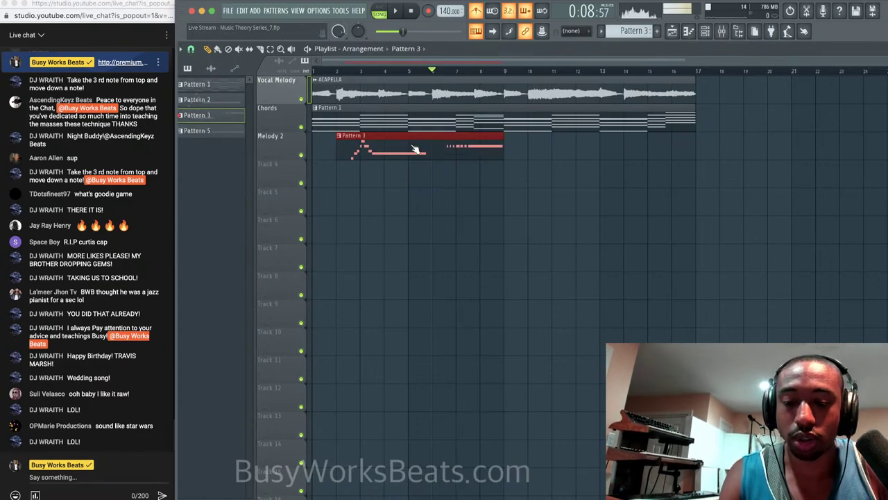
pyautogui.press('super+s')
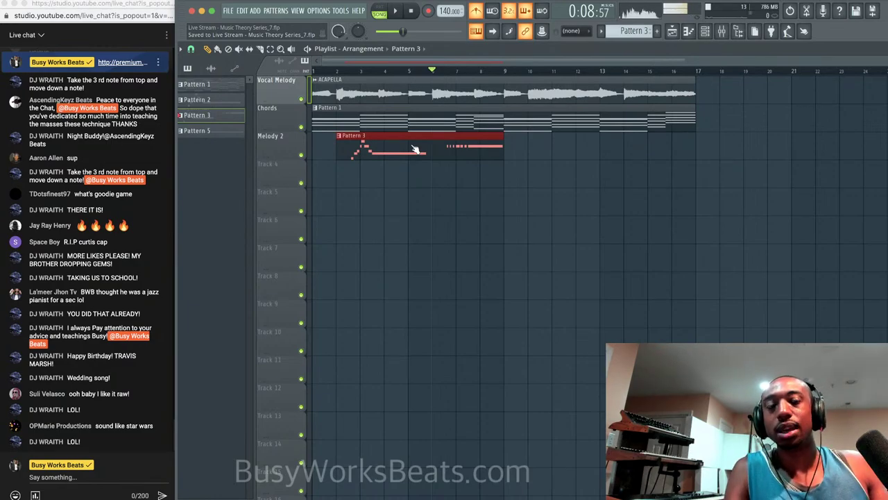
pyautogui.rightClick(480, 199)
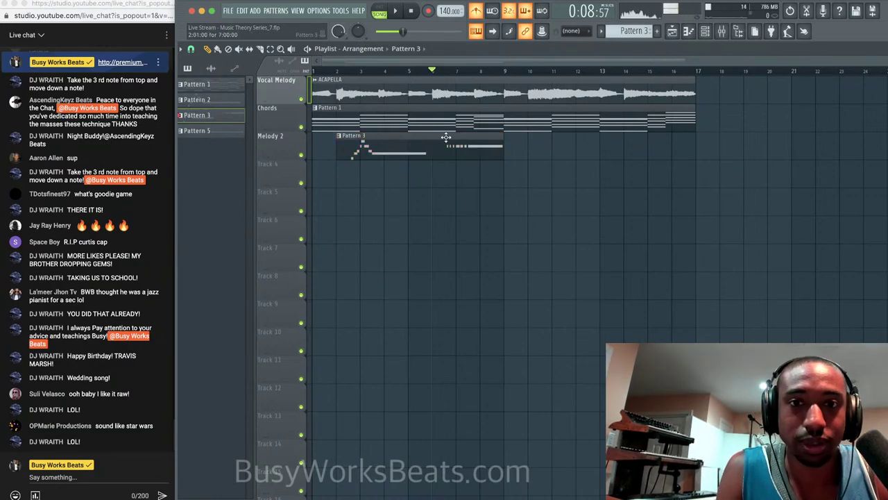
pyautogui.click(704, 31)
pyautogui.rightClick(437, 181)
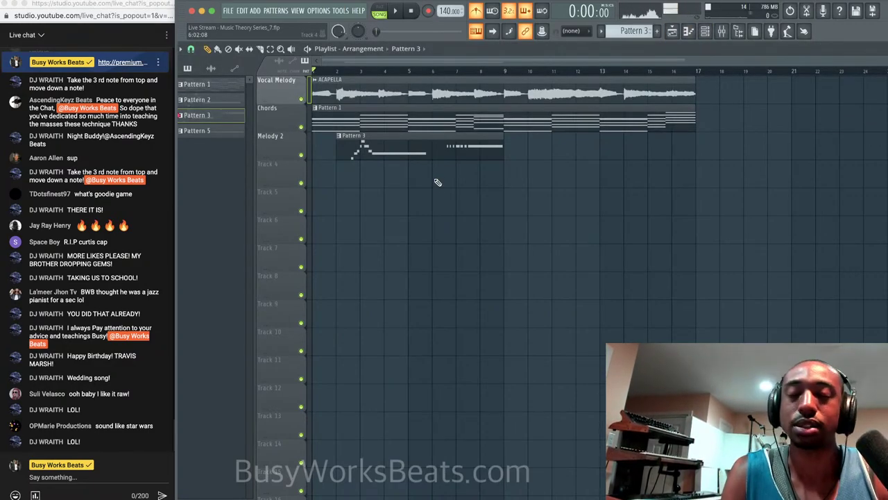
pyautogui.press('space')
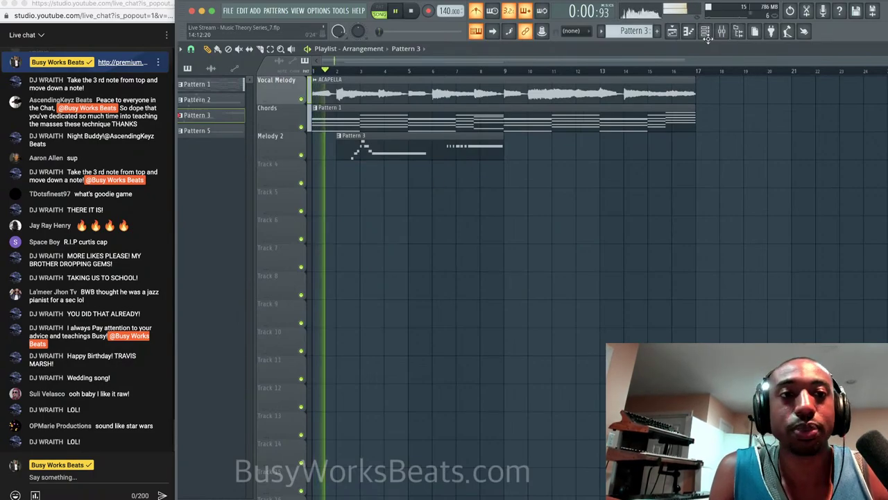
# Add a new Analog Lab V instrument channel from the Channel rack.
pyautogui.click(704, 32)
pyautogui.click(301, 124)
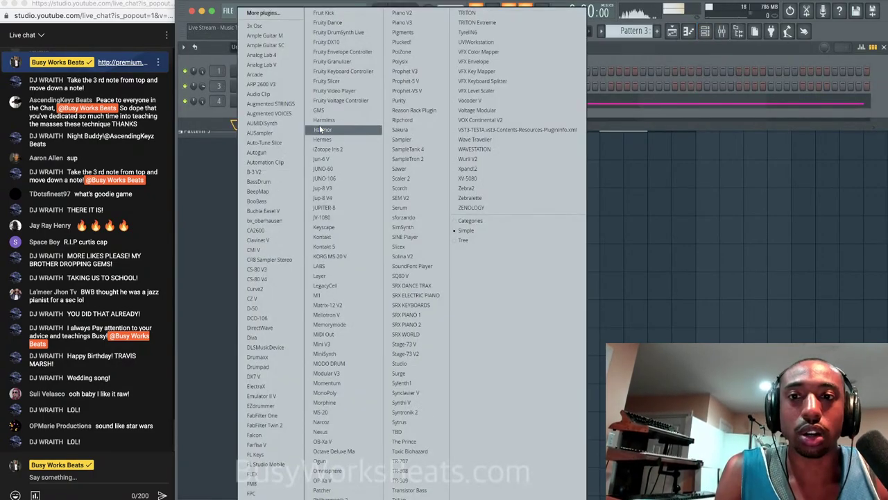
pyautogui.click(263, 64)
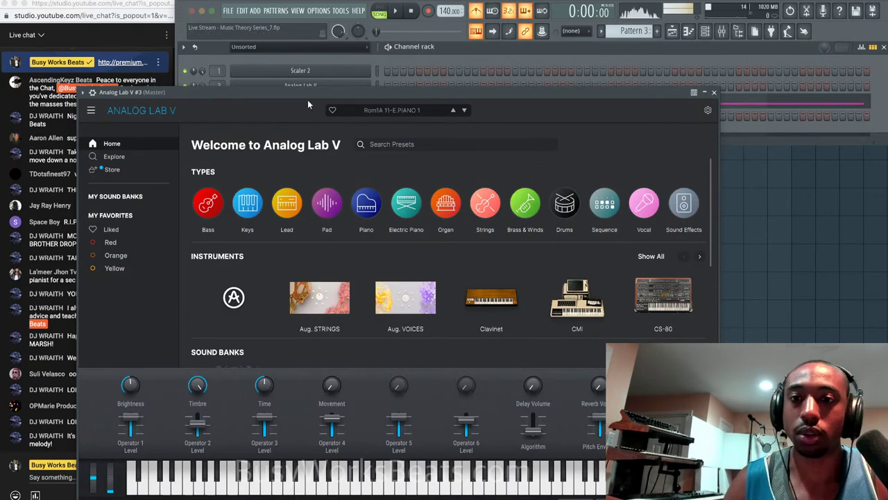
pyautogui.moveTo(308, 102); pyautogui.dragTo(391, 49)
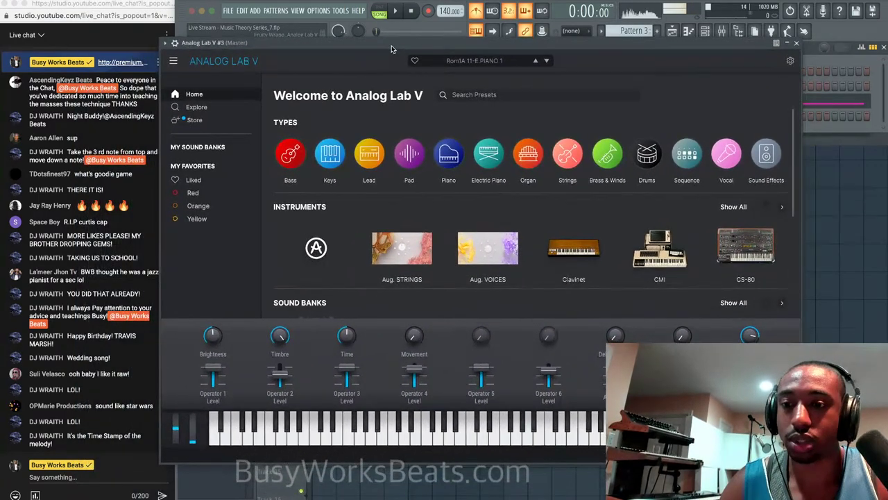
# Audition Analog Lab V bass presets (3osc, 2 OSC Bass, 4-OP, 70s Stoned House) and load Gray.
pyautogui.click(295, 159)
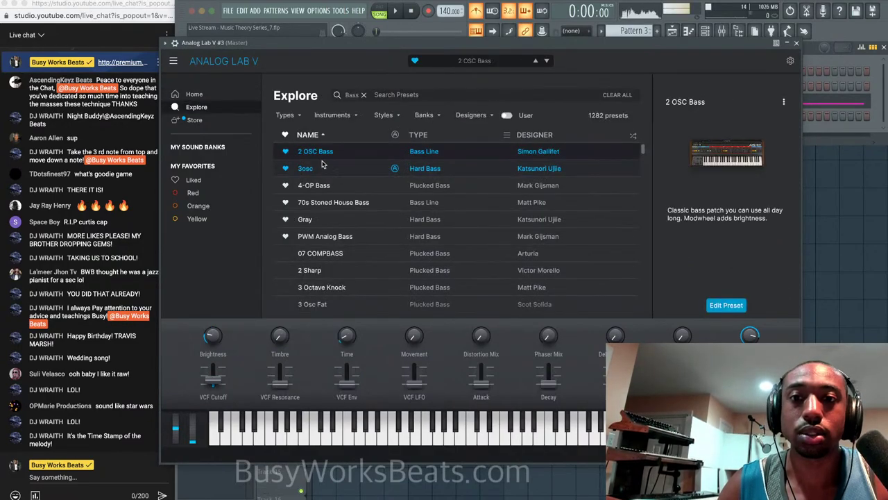
pyautogui.click(322, 167)
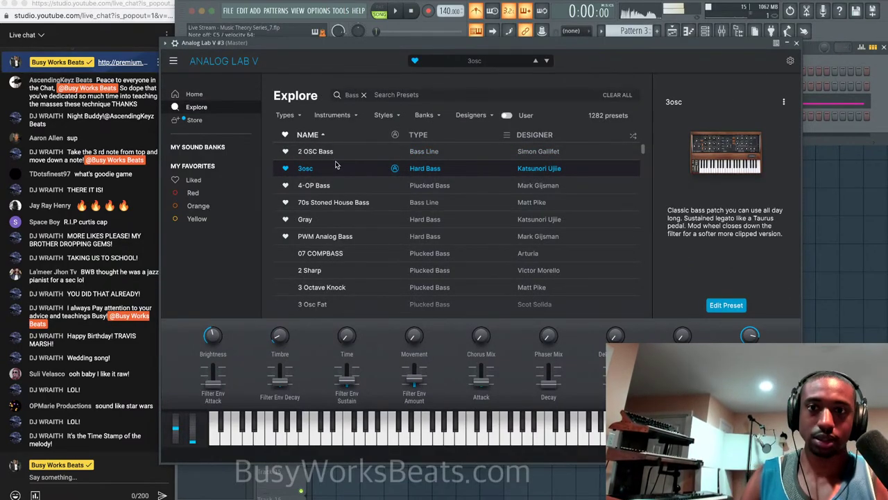
pyautogui.click(337, 152)
pyautogui.click(332, 185)
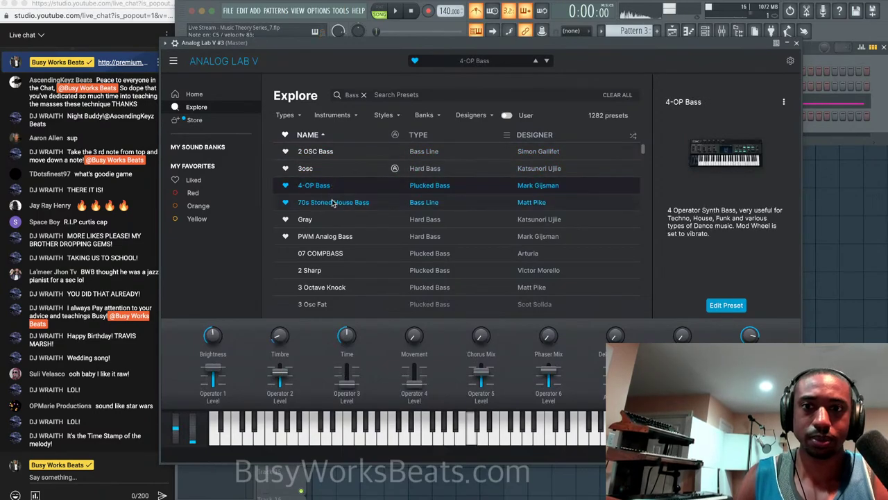
pyautogui.click(331, 202)
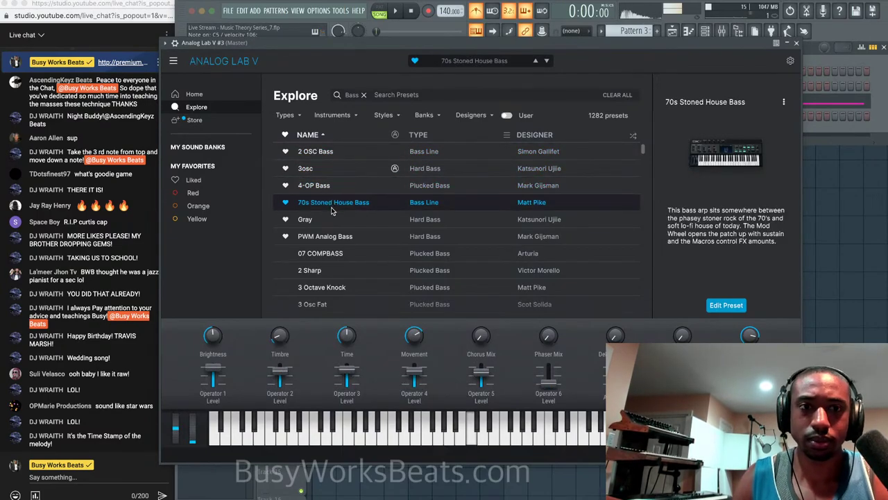
pyautogui.click(333, 220)
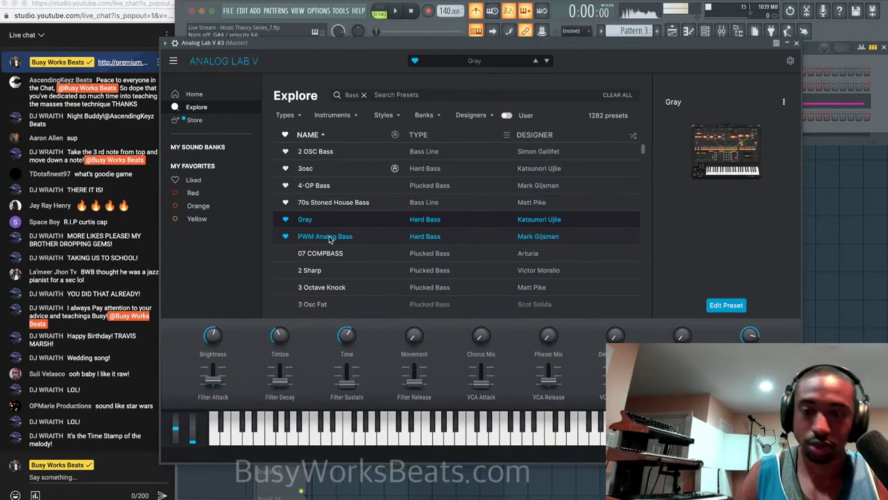
pyautogui.press('space')
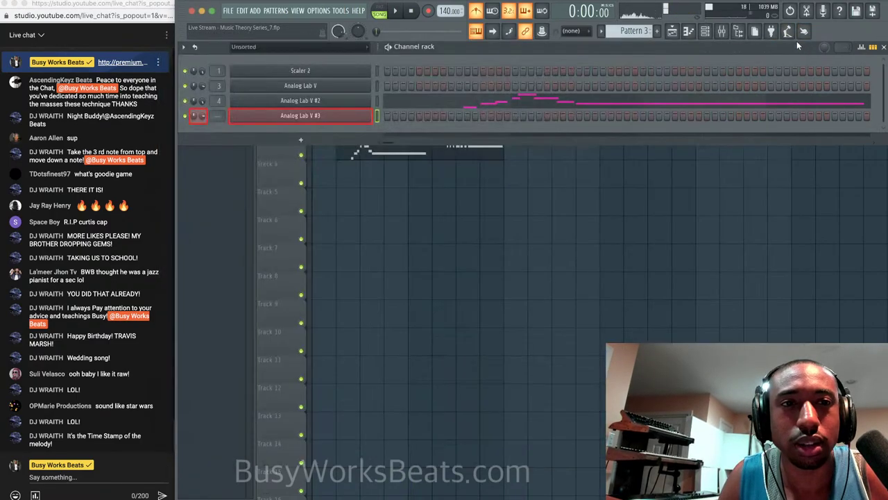
# Close Analog Lab V, select an empty Pattern 4, and arm recording for notes and automation.
pyautogui.click(796, 43)
pyautogui.press('space')
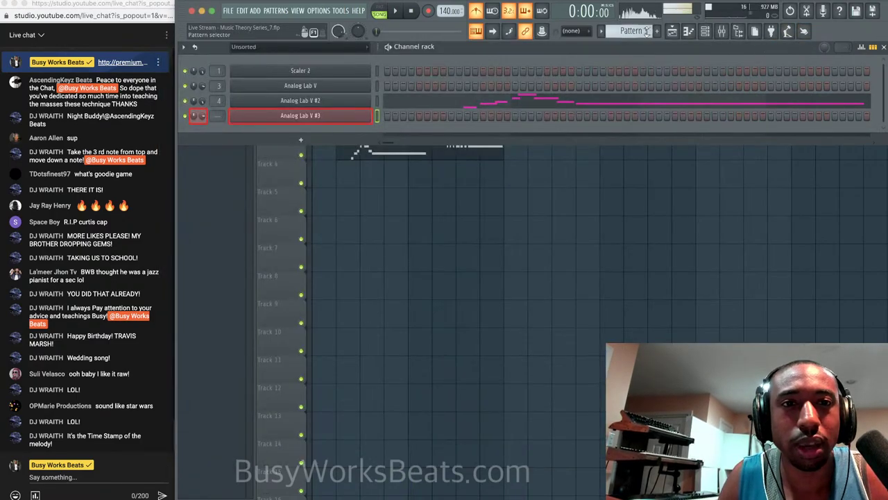
pyautogui.click(657, 31)
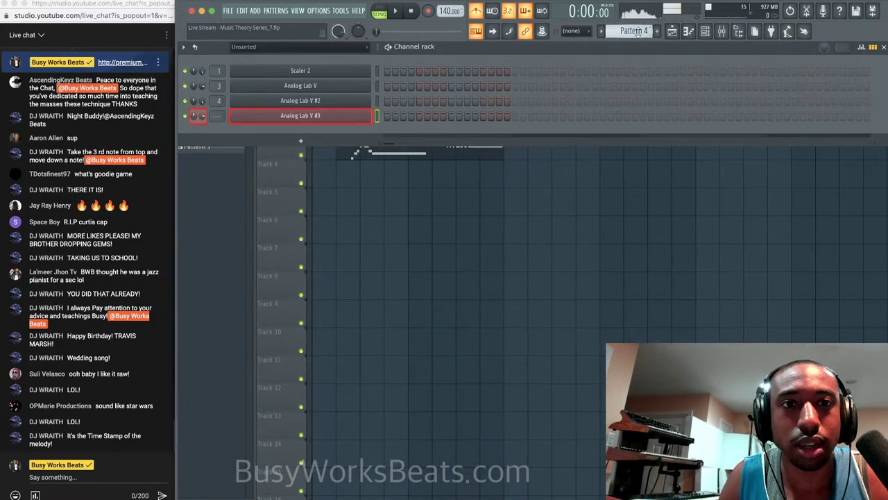
pyautogui.click(427, 13)
pyautogui.click(493, 305)
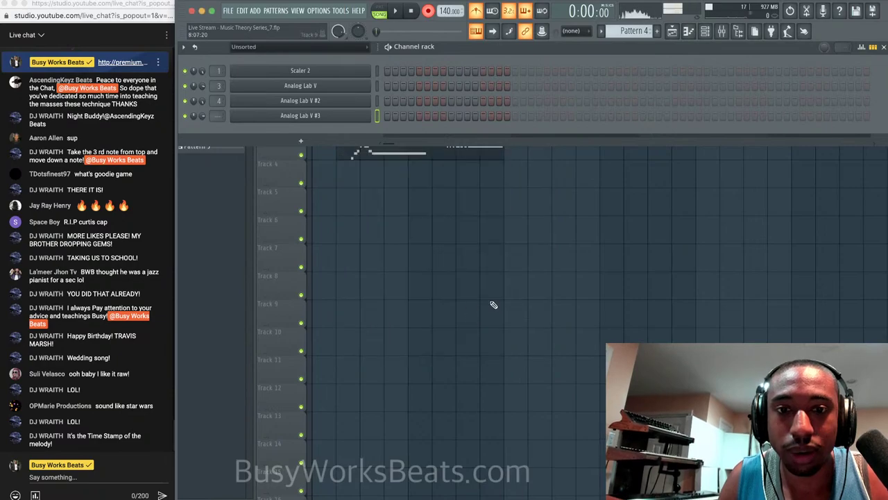
pyautogui.click(672, 32)
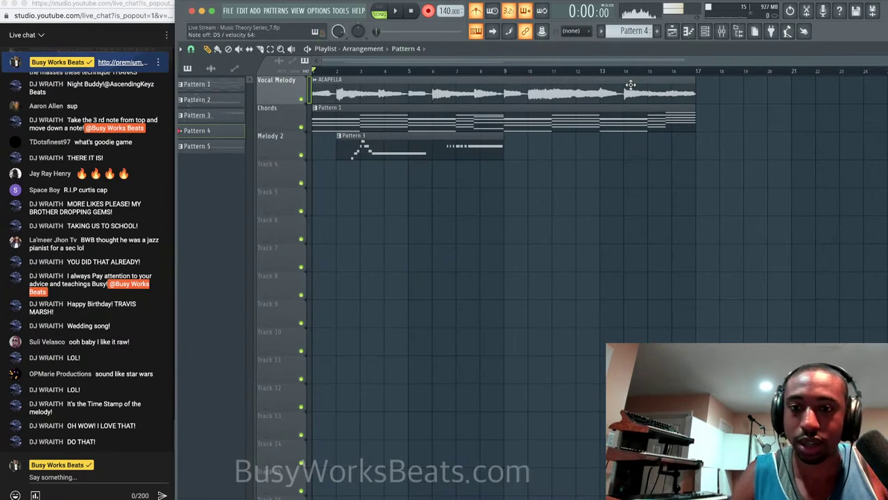
# Record a bass take, delete it, and record a second take into Pattern 4.
pyautogui.press('space')
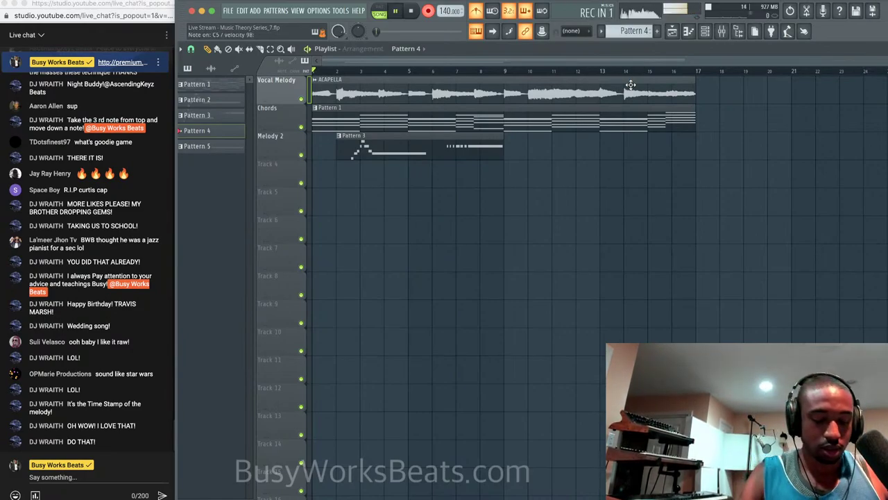
pyautogui.press('space')
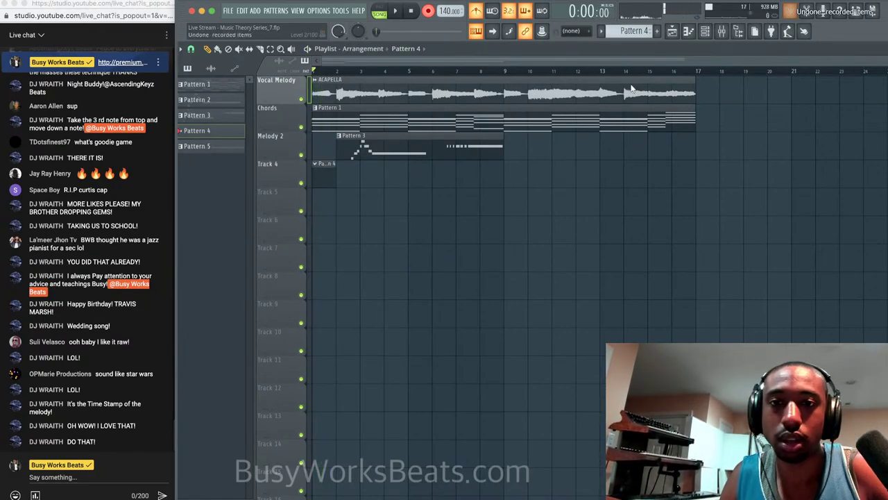
pyautogui.rightClick(335, 185)
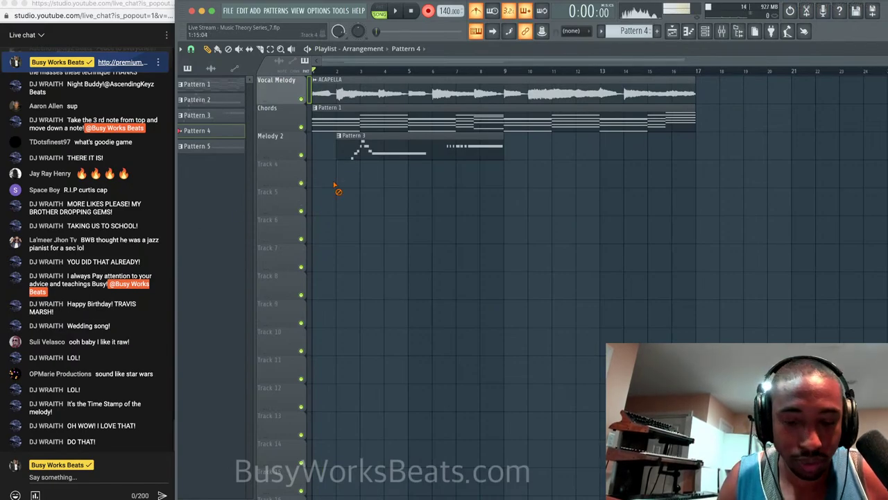
pyautogui.press('space')
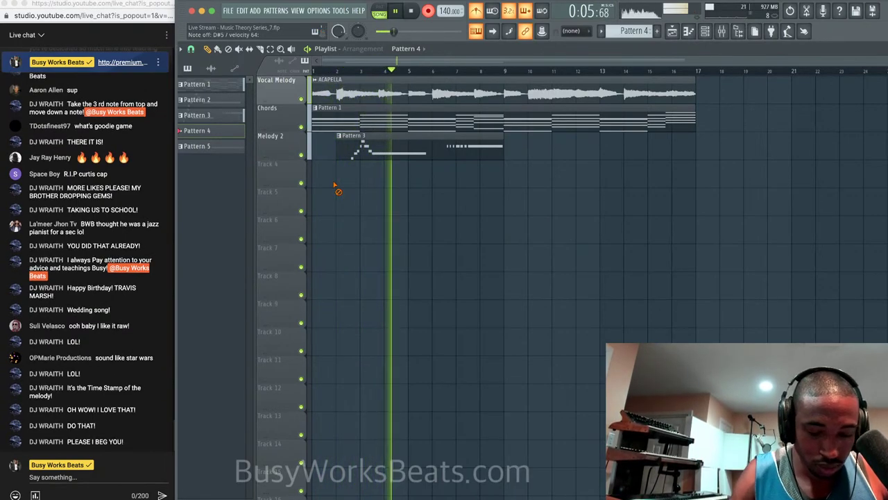
pyautogui.press('space')
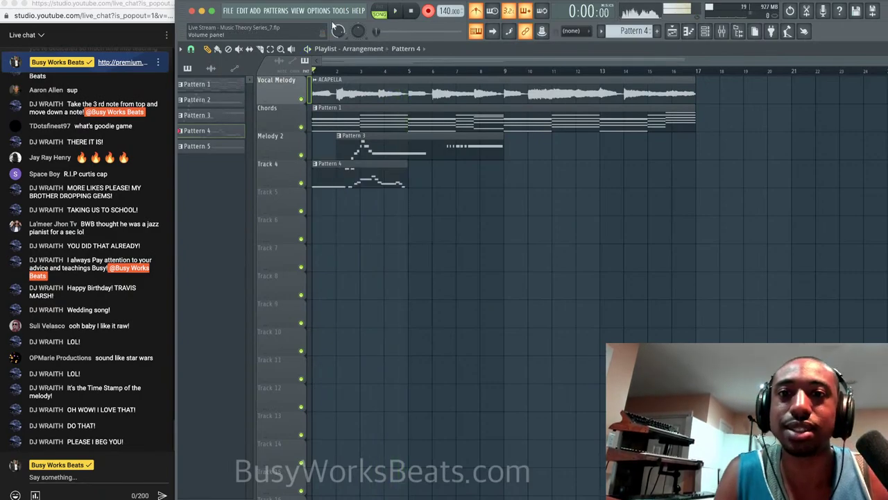
pyautogui.click(340, 13)
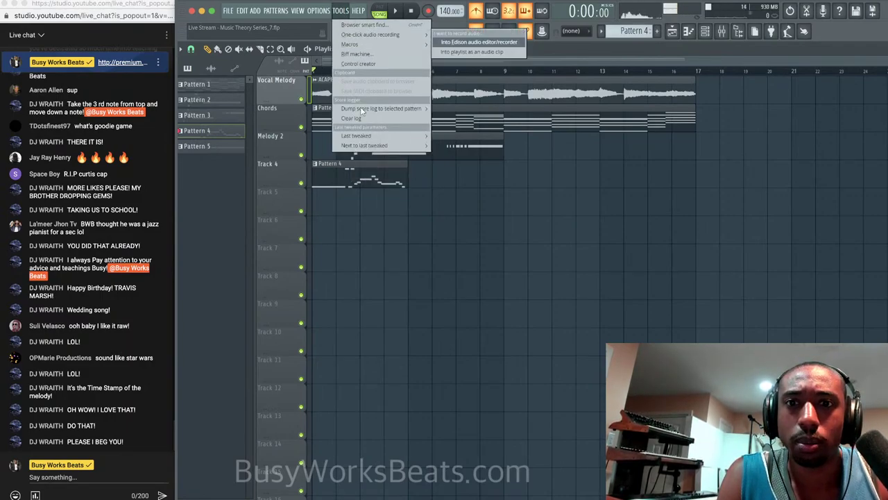
# Dump the last 2 minutes of the score log into Pattern 4, merging with its existing notes.
pyautogui.moveTo(363, 109)
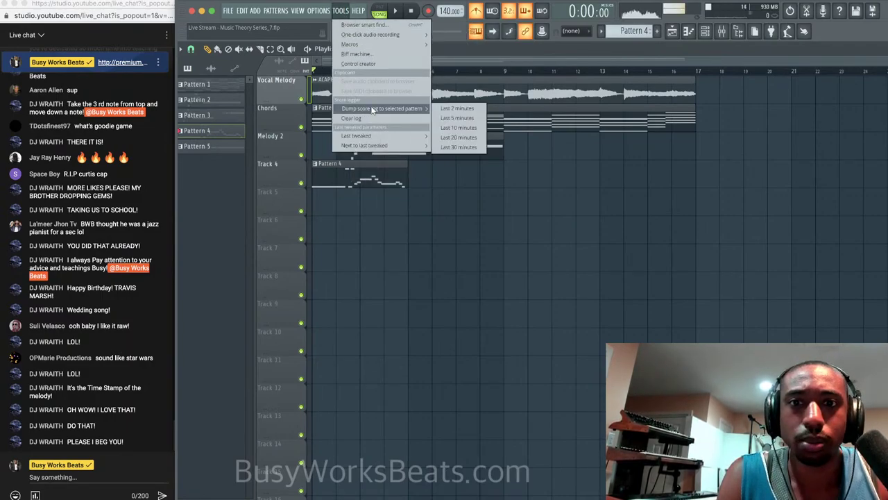
pyautogui.click(455, 109)
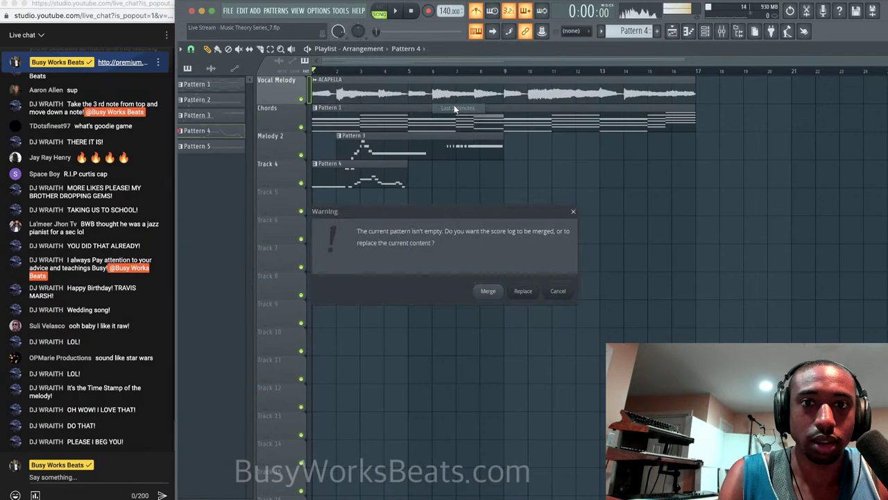
pyautogui.click(519, 291)
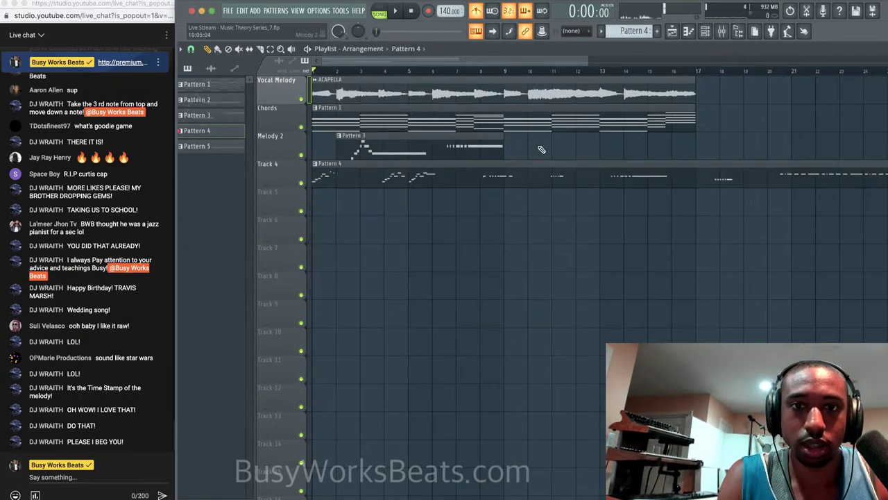
pyautogui.click(704, 32)
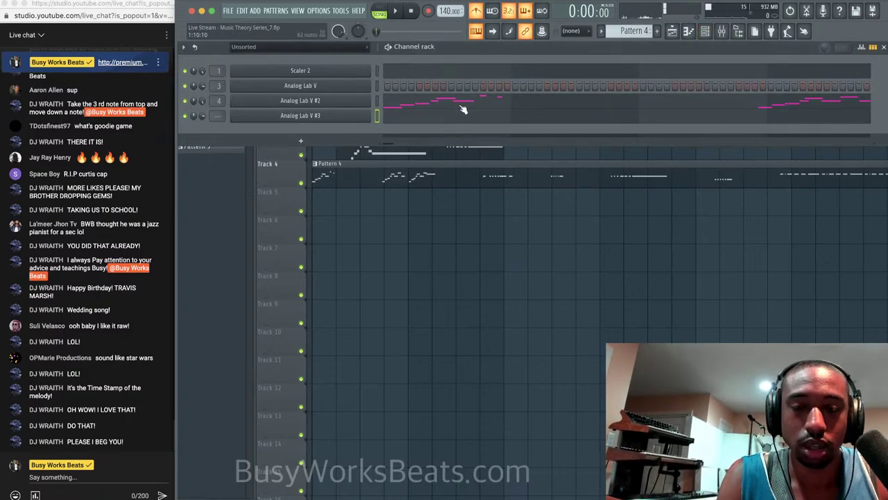
pyautogui.click(340, 10)
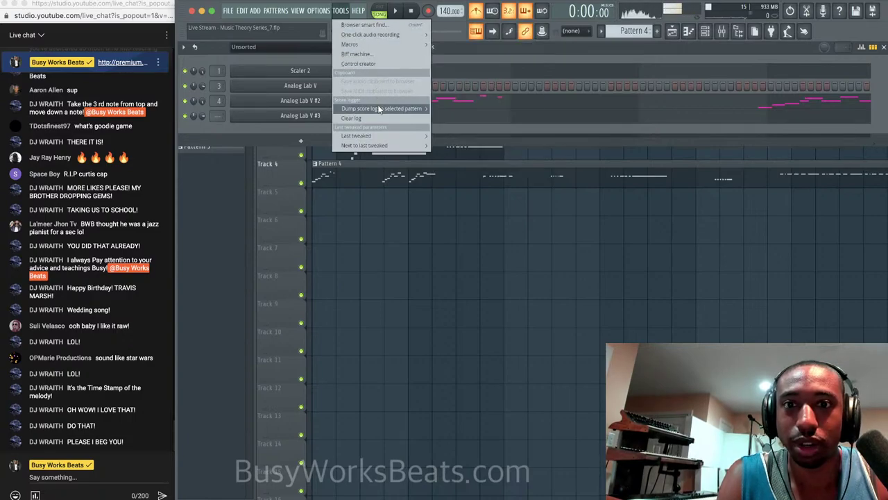
pyautogui.moveTo(380, 109)
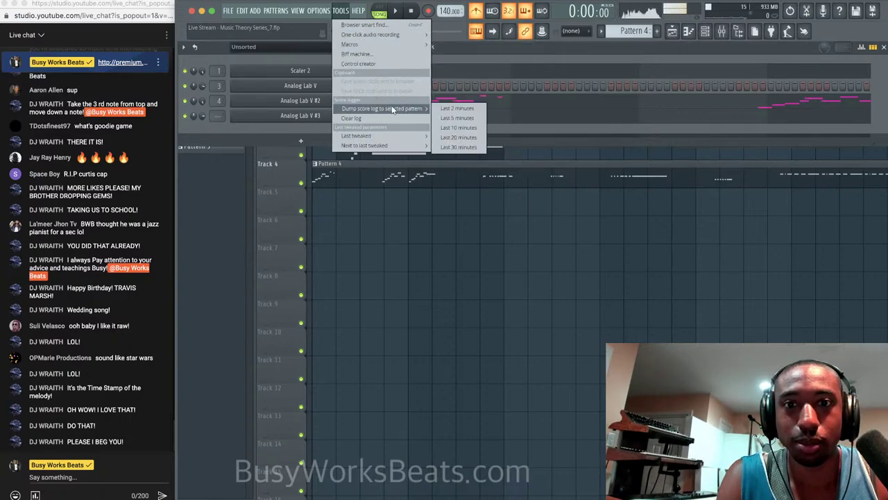
pyautogui.click(458, 110)
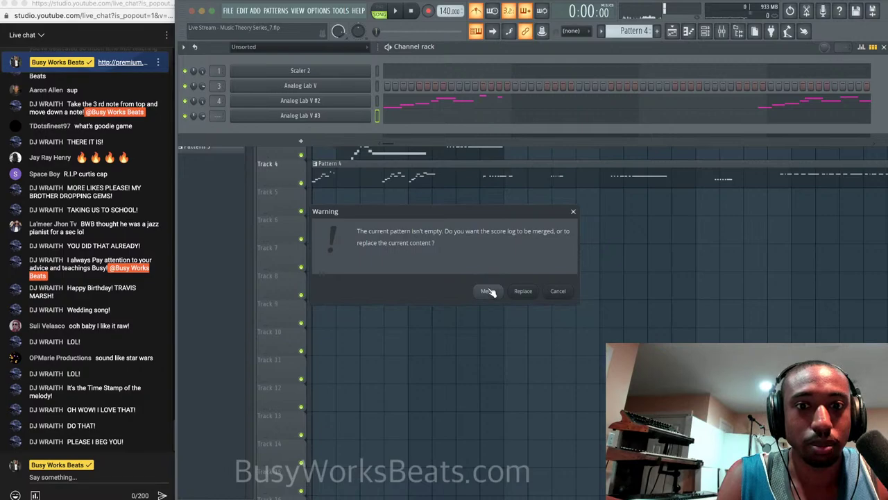
pyautogui.click(487, 291)
# Hide the channel rack and open the Track 4 pattern clip in the piano roll.
pyautogui.press('F6')
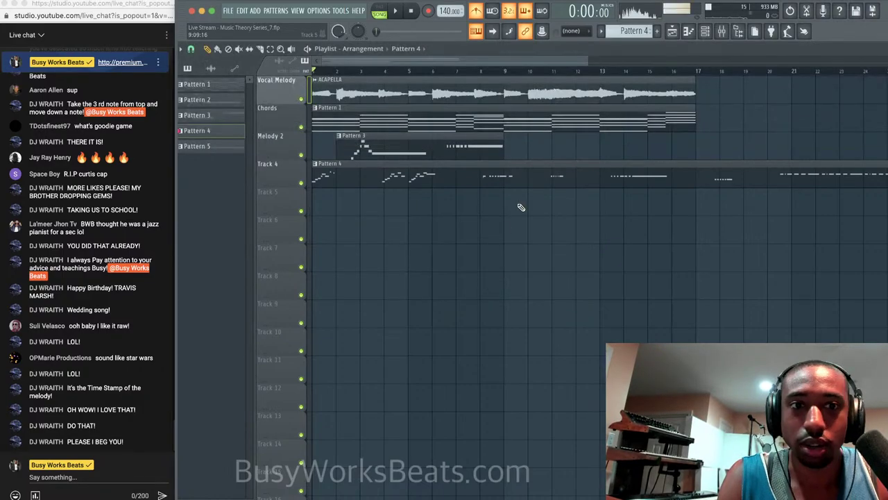
pyautogui.scroll(-2, 545, 200)
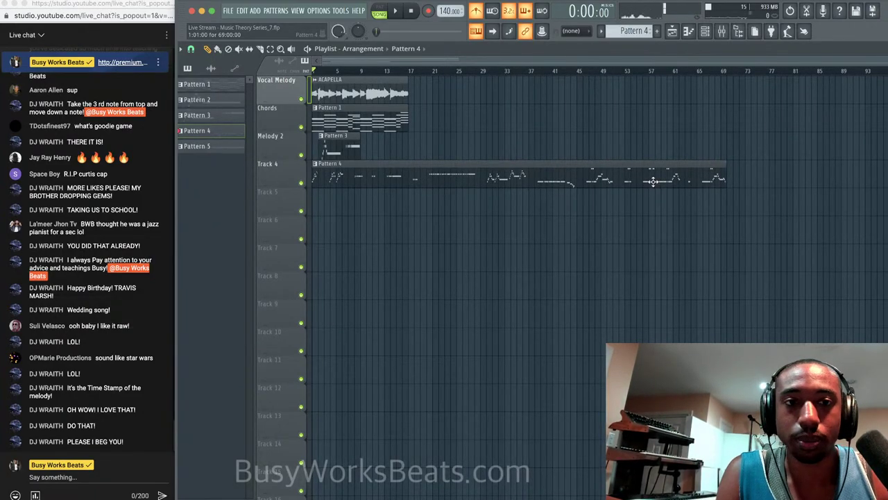
pyautogui.doubleClick(653, 182)
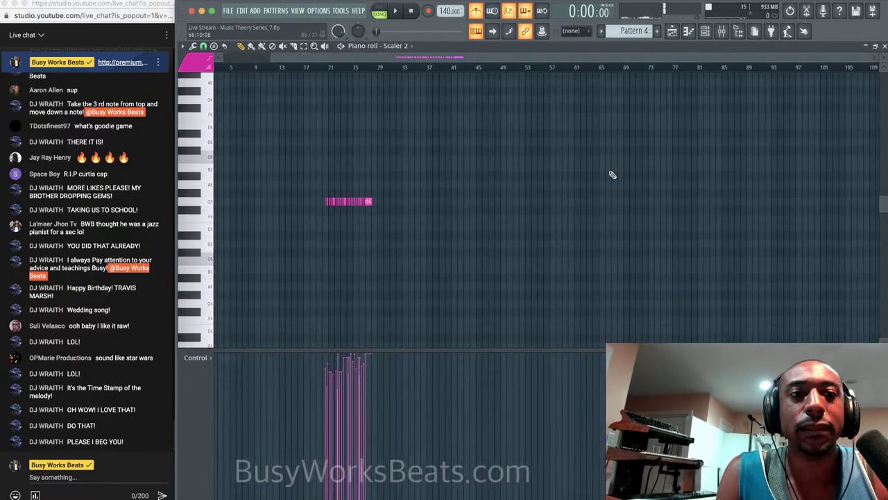
pyautogui.scroll(-2, 612, 175)
pyautogui.scroll(-2, 659, 146)
pyautogui.scroll(3, 660, 147)
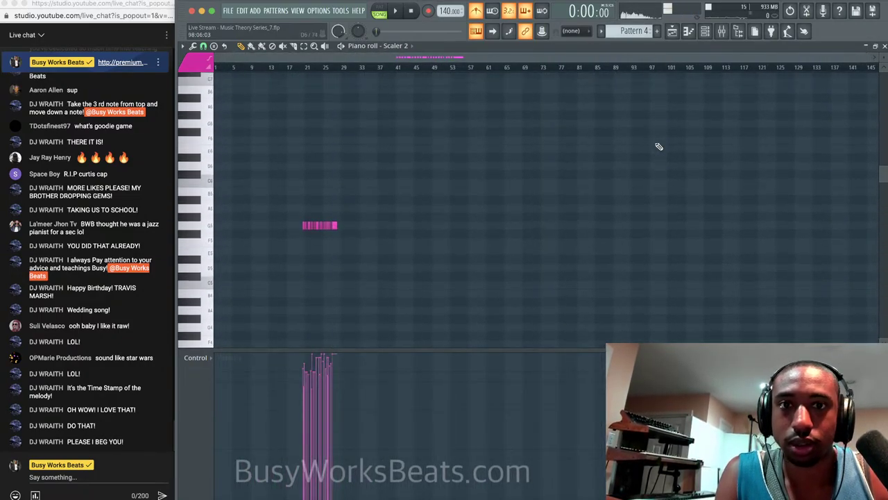
pyautogui.scroll(3, 659, 146)
pyautogui.scroll(-9, 659, 147)
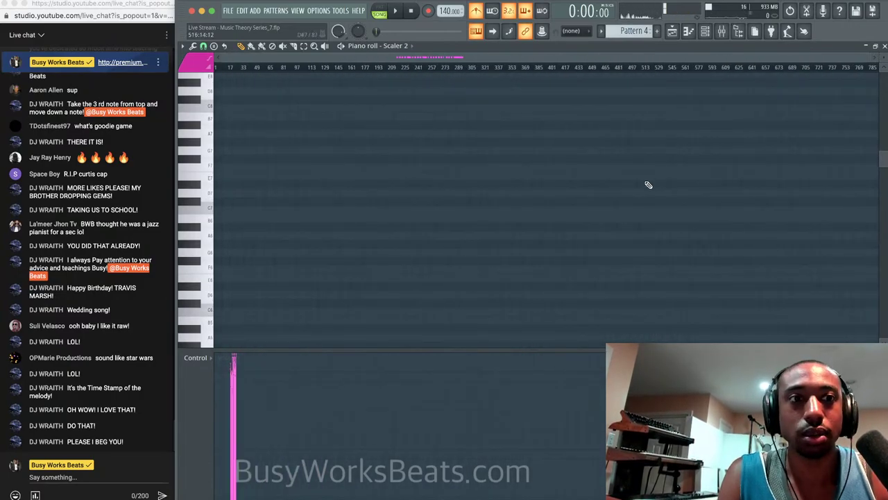
pyautogui.press('F5')
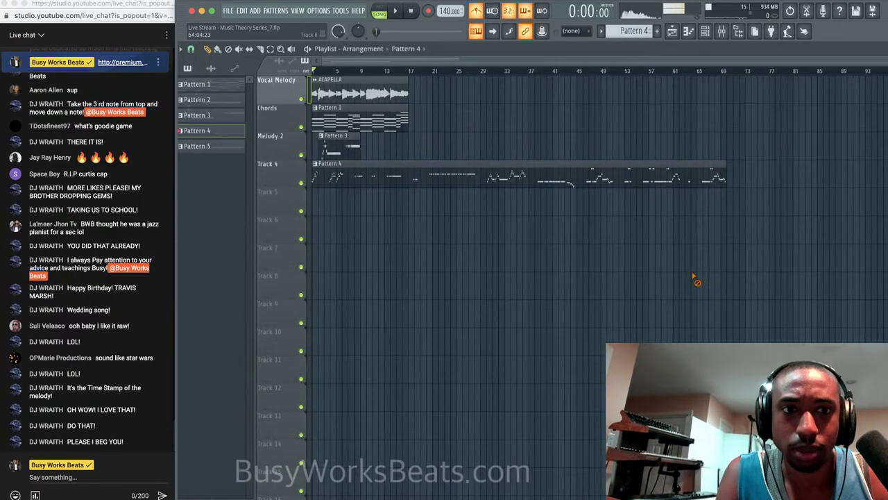
pyautogui.doubleClick(631, 181)
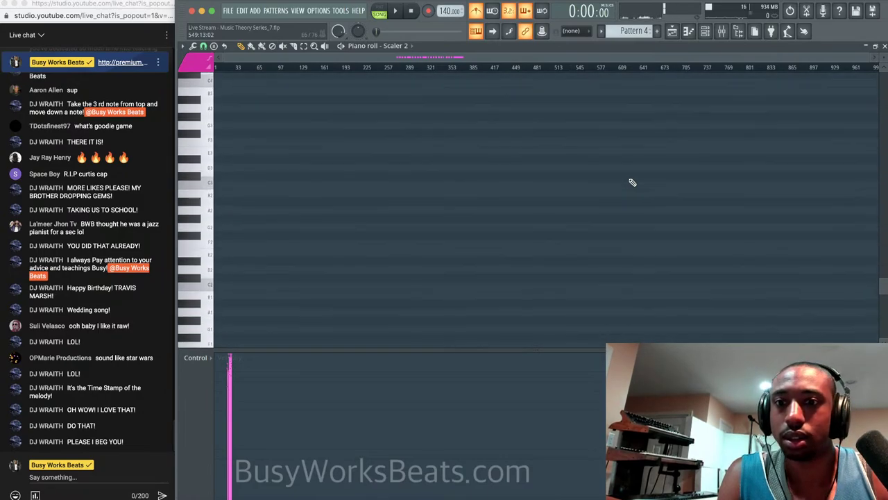
pyautogui.scroll(5, 614, 184)
pyautogui.scroll(10, 451, 209)
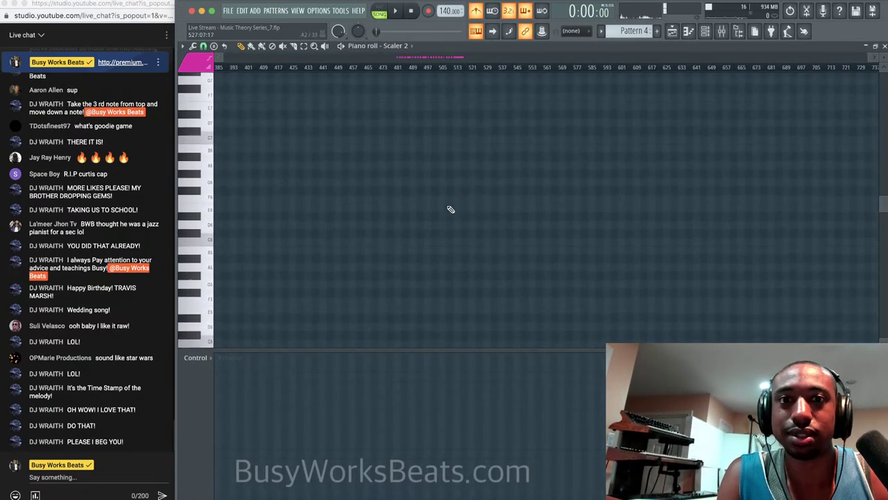
pyautogui.scroll(-10, 451, 208)
pyautogui.scroll(-3, 664, 95)
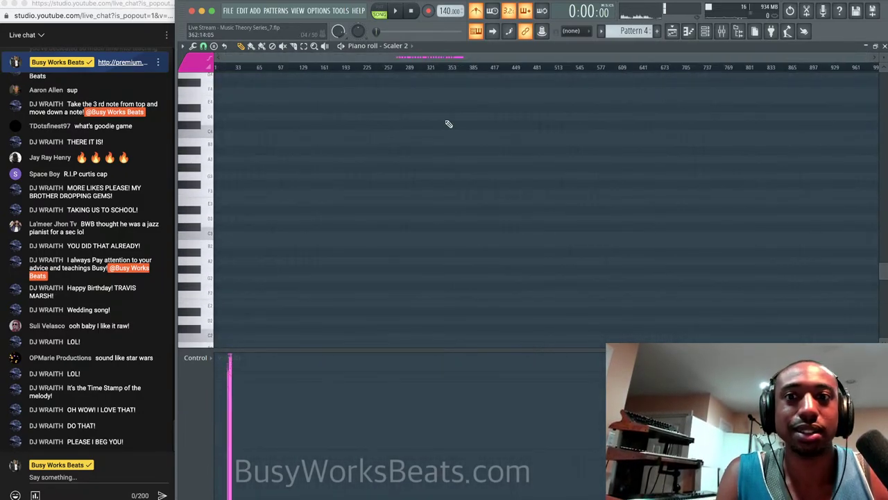
pyautogui.scroll(-3, 538, 225)
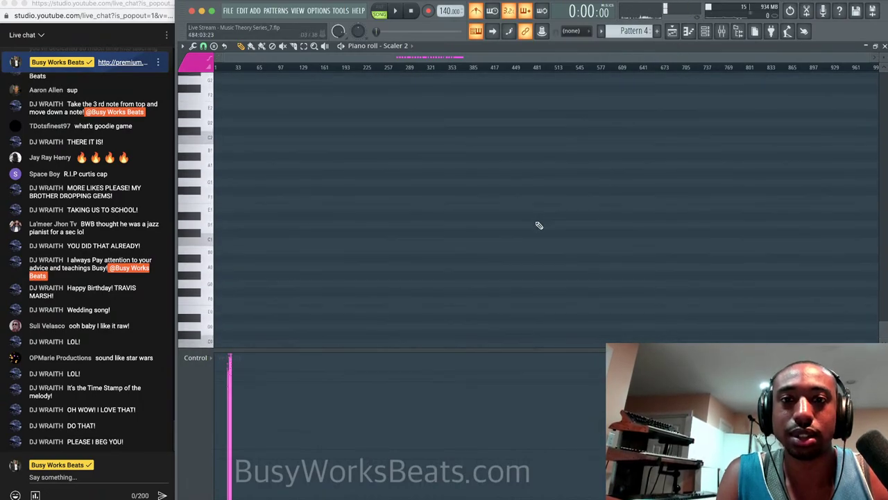
pyautogui.scroll(3, 563, 182)
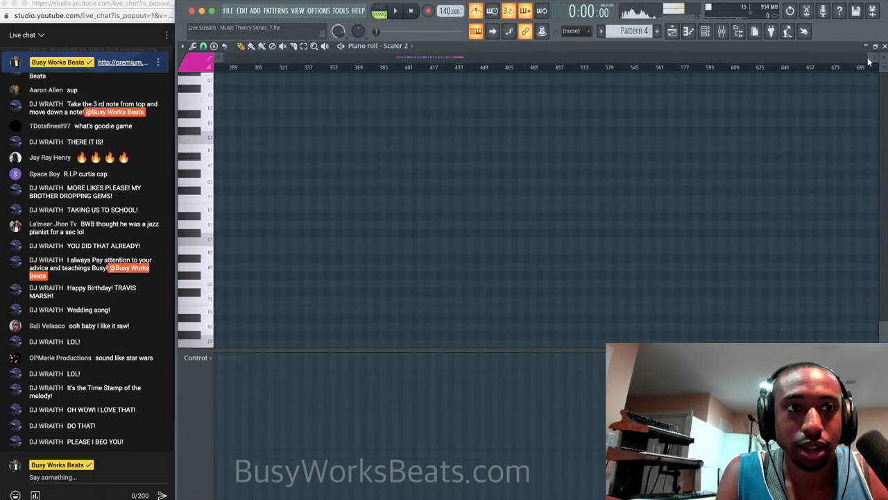
pyautogui.moveTo(870, 59); pyautogui.dragTo(626, 68)
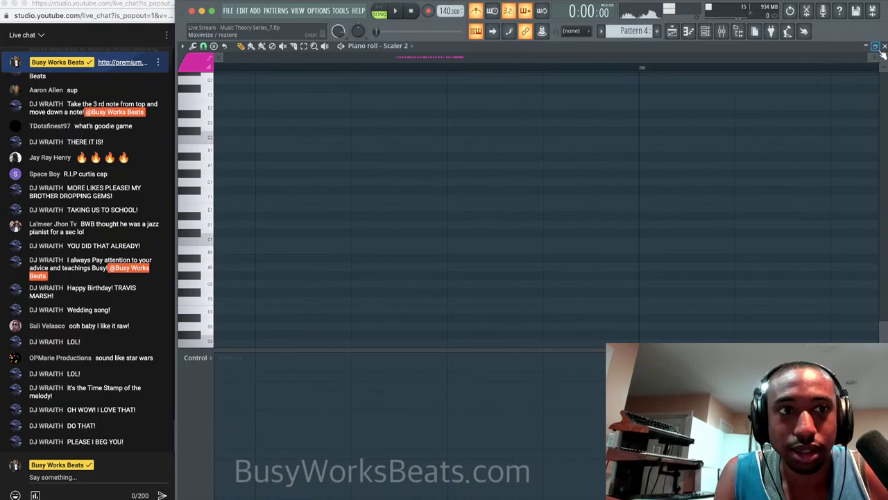
pyautogui.moveTo(867, 58); pyautogui.dragTo(390, 66)
pyautogui.hscroll(-5, 363, 234)
pyautogui.scroll(15, 363, 233)
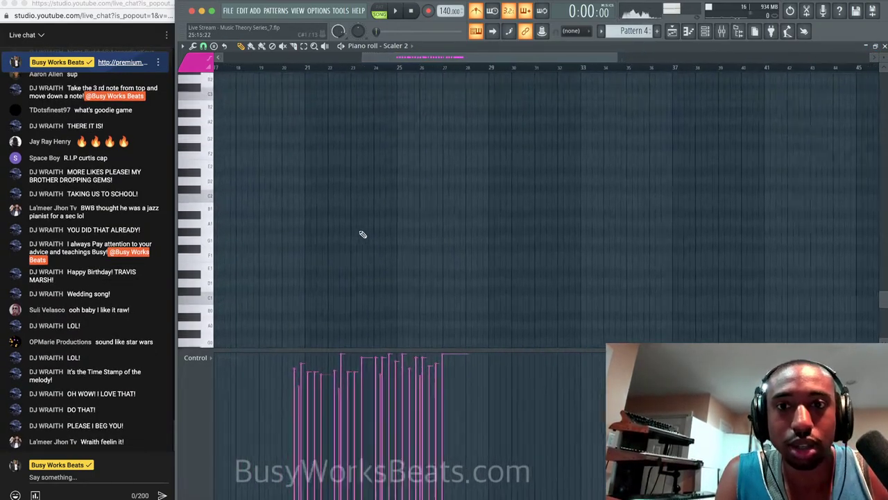
pyautogui.scroll(10, 456, 240)
pyautogui.hscroll(-5, 455, 240)
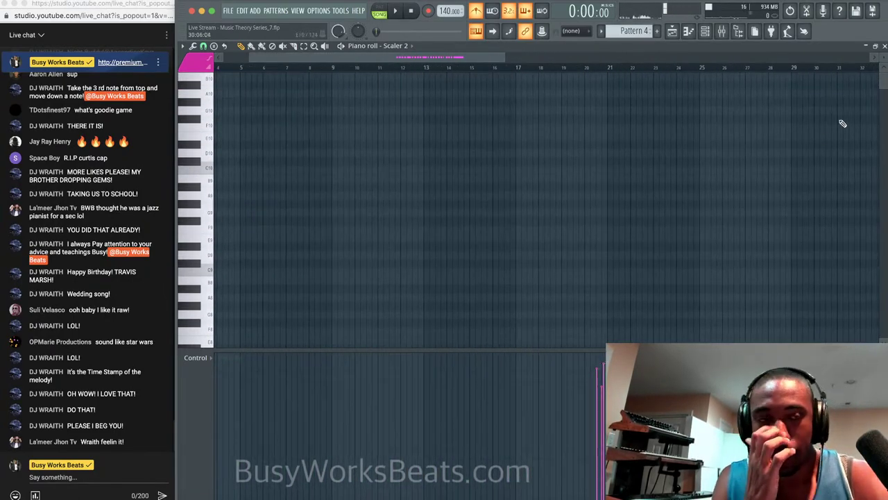
# Close the Scaler 2 piano roll and open Analog Lab V #3's notes in the piano roll.
pyautogui.click(875, 46)
pyautogui.click(713, 95)
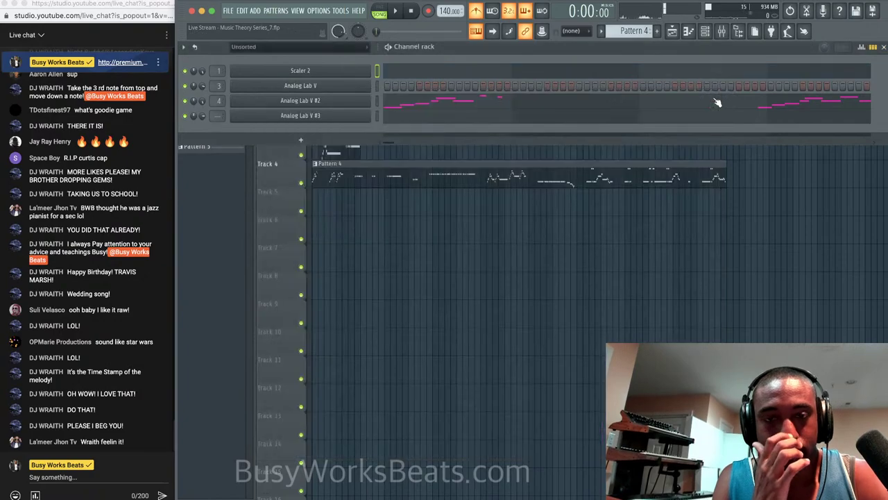
pyautogui.click(378, 111)
pyautogui.doubleClick(663, 93)
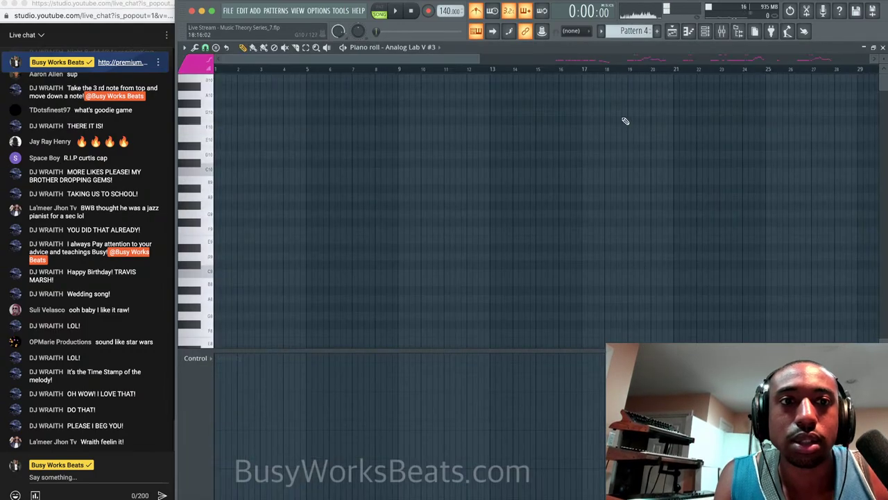
pyautogui.hscroll(10, 625, 122)
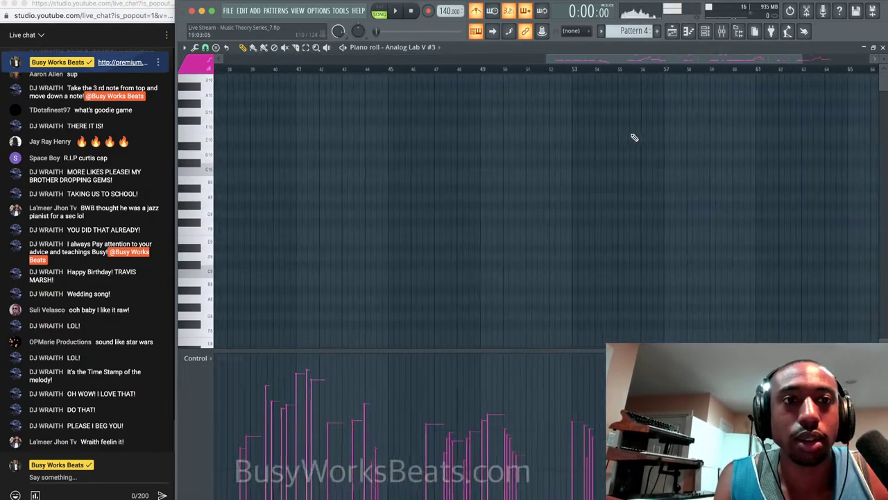
pyautogui.hscroll(2, 633, 137)
pyautogui.scroll(-8, 633, 138)
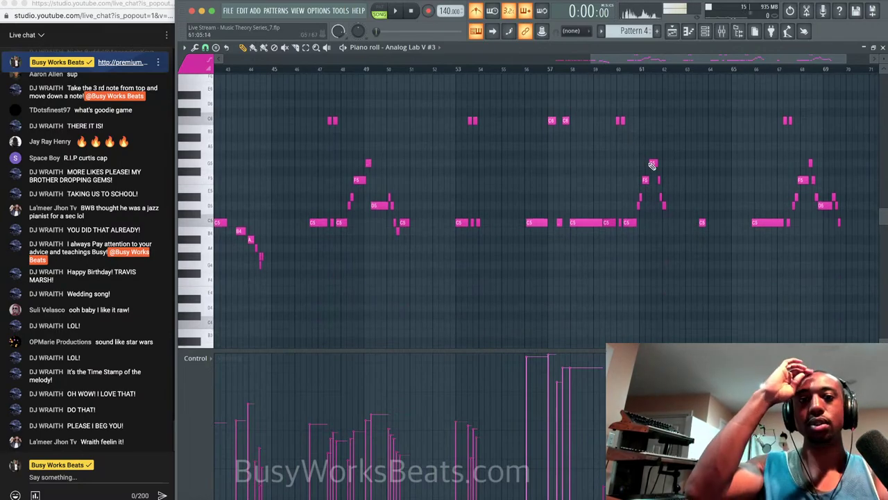
pyautogui.scroll(-2, 661, 195)
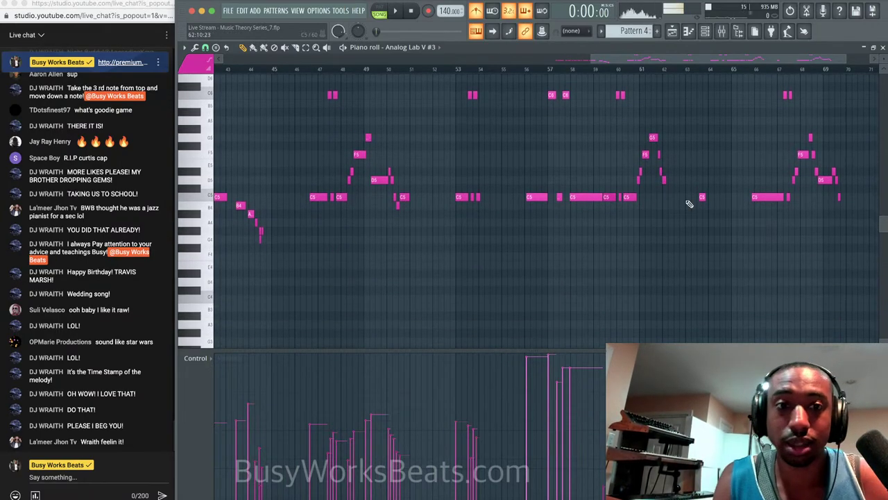
# Select and audition the recorded notes around bars 47–62 in pattern playback mode.
pyautogui.moveTo(715, 212); pyautogui.dragTo(582, 97)
pyautogui.click(565, 71)
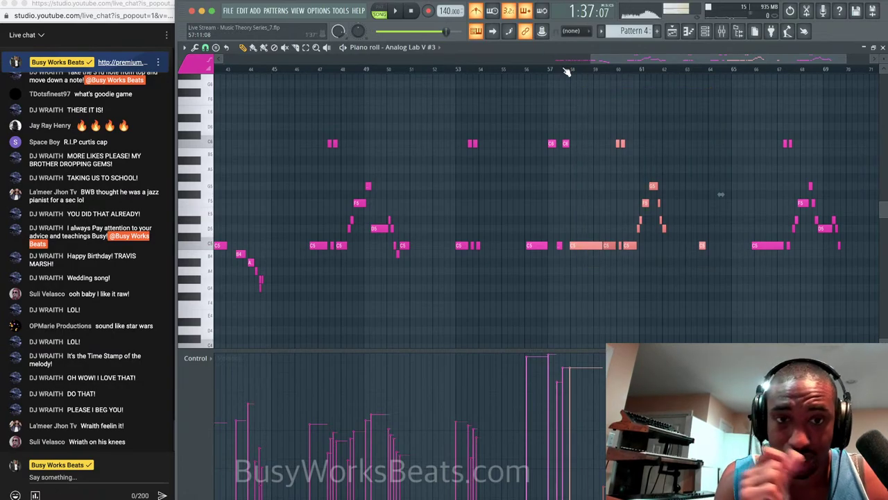
pyautogui.click(380, 12)
pyautogui.click(569, 71)
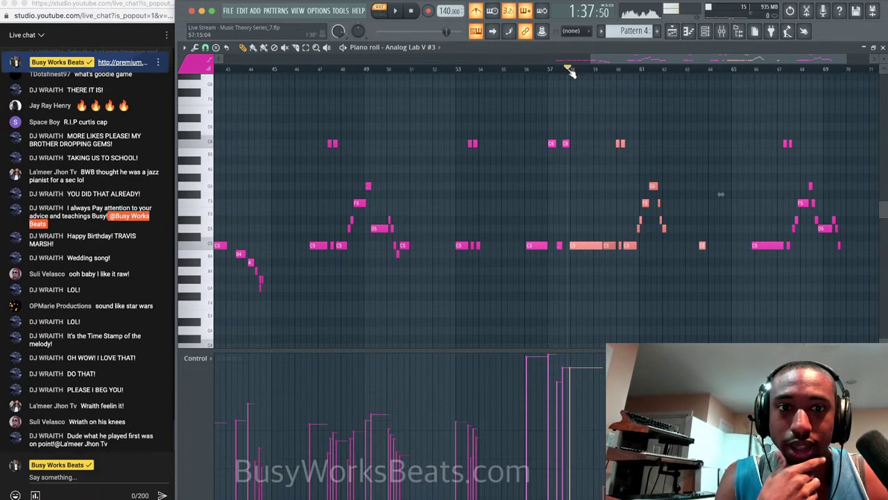
pyautogui.press('space')
pyautogui.click(525, 70)
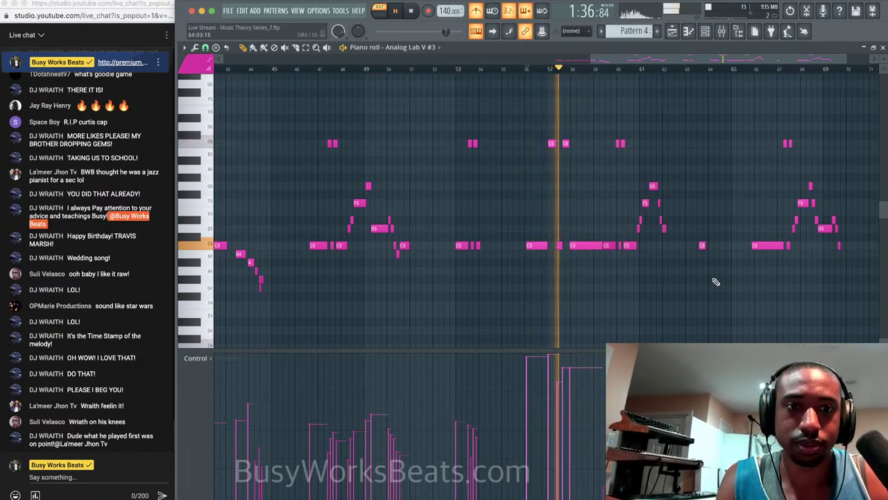
pyautogui.moveTo(709, 283); pyautogui.dragTo(515, 119)
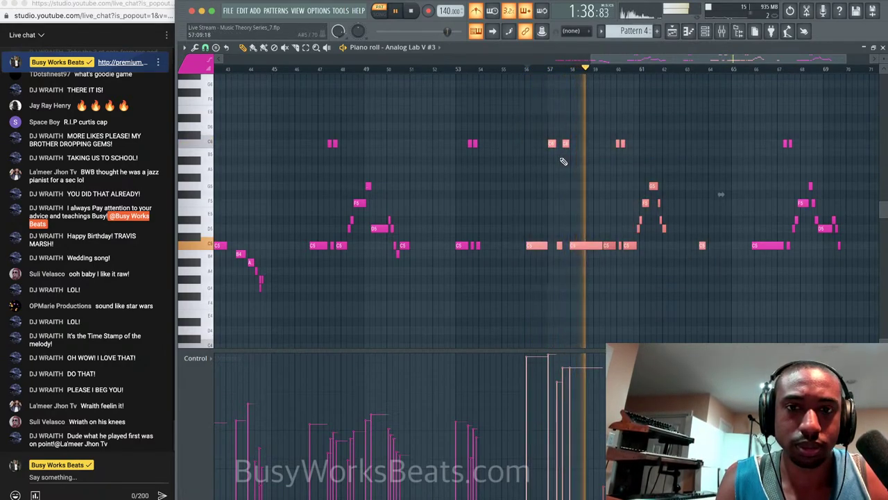
pyautogui.click(555, 212)
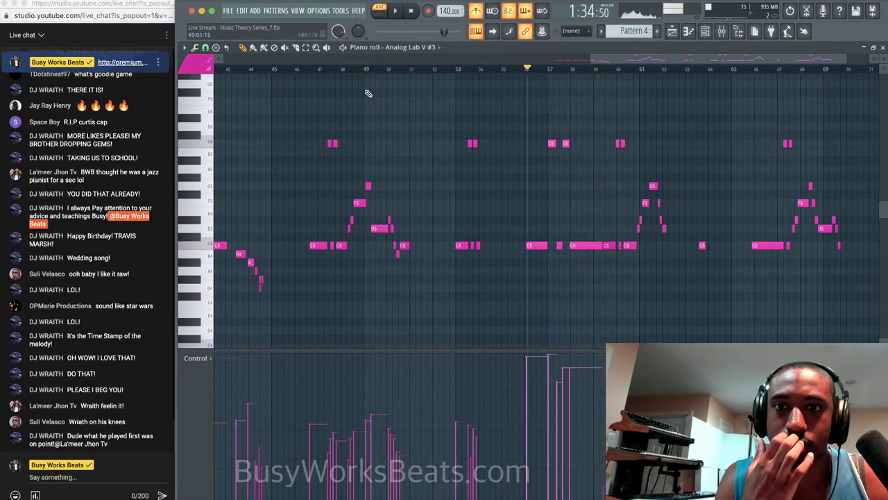
pyautogui.click(312, 70)
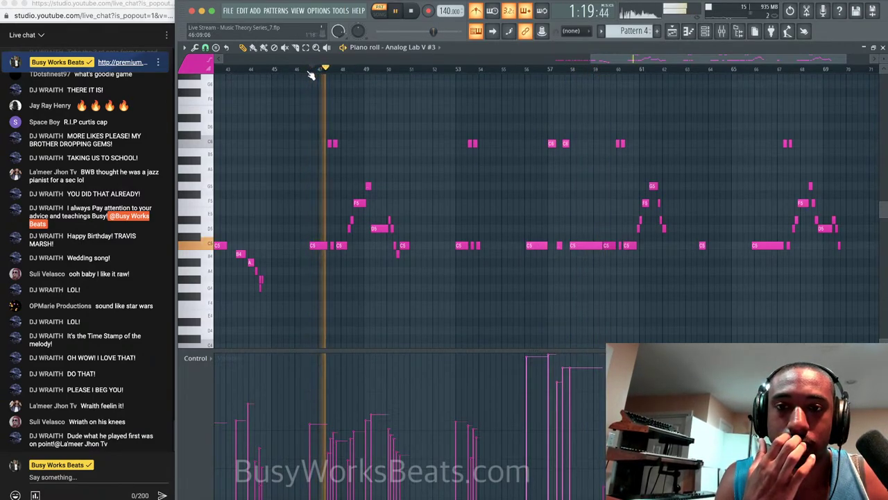
pyautogui.moveTo(430, 271); pyautogui.dragTo(289, 129)
pyautogui.press('space')
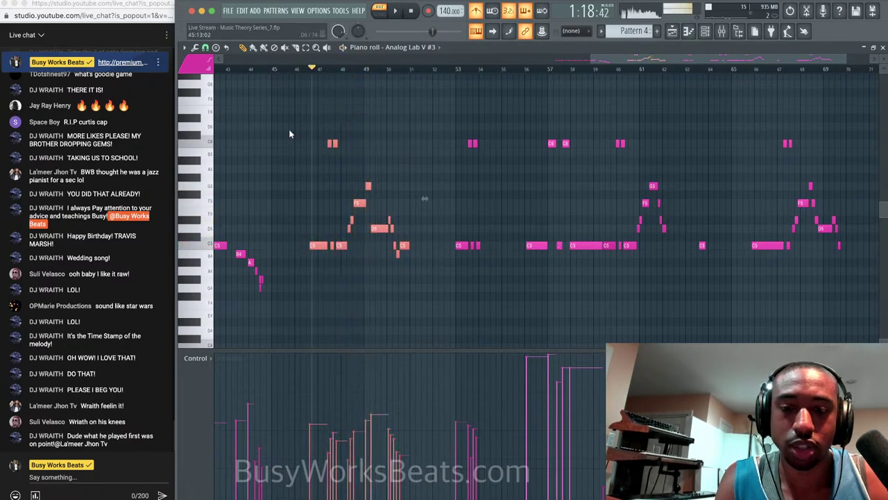
# Switch to an empty Pattern 6 and open Analog Lab V #3 in the piano roll.
pyautogui.click(705, 32)
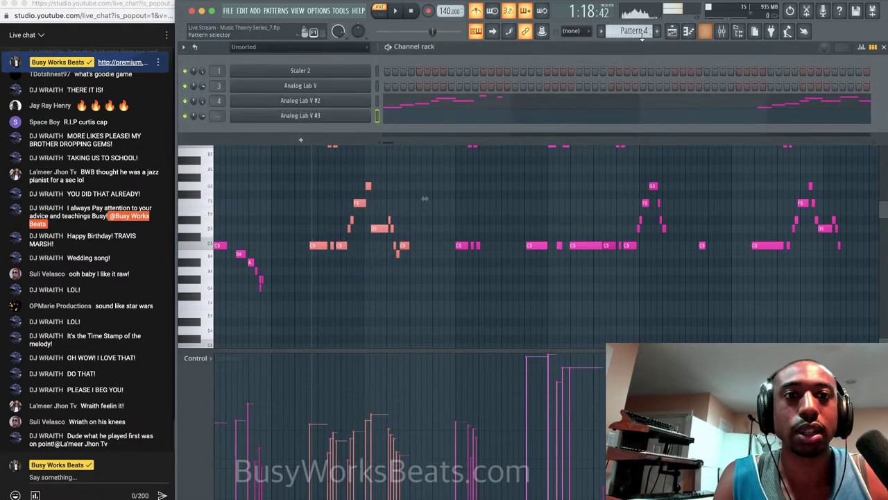
pyautogui.click(633, 31)
pyautogui.click(687, 45)
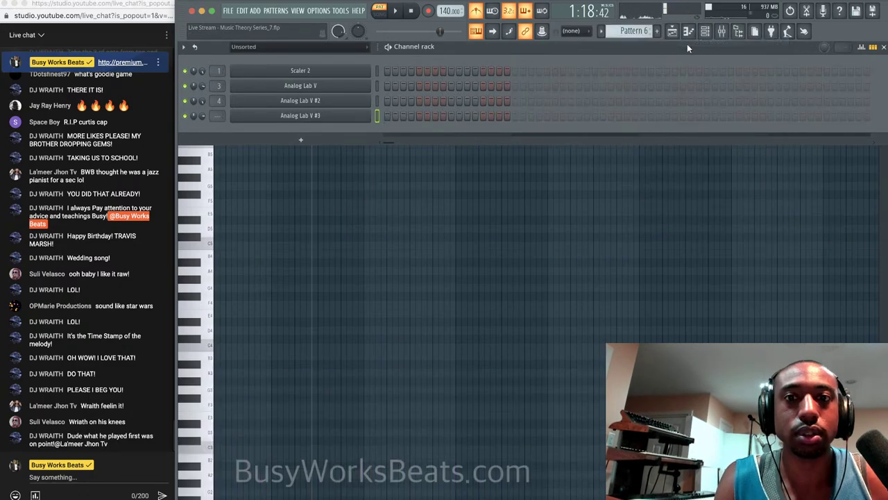
pyautogui.rightClick(364, 116)
pyautogui.click(391, 116)
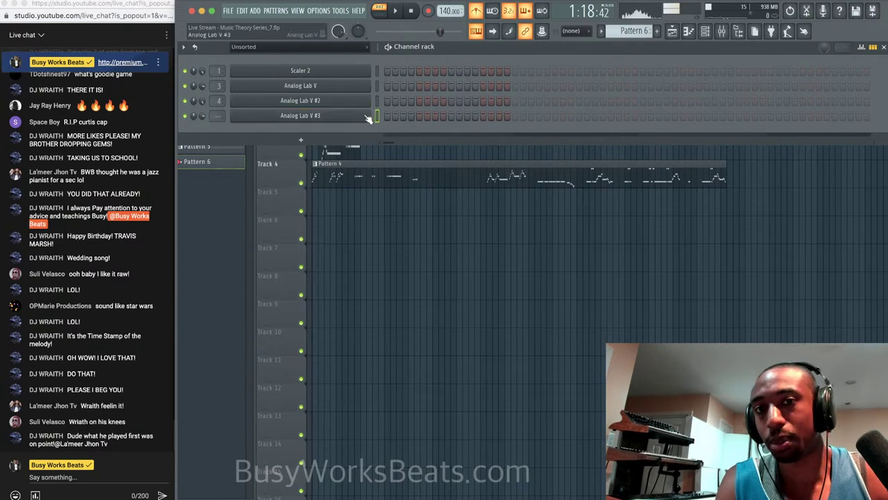
pyautogui.rightClick(364, 117)
pyautogui.click(384, 116)
# Drag the short phrase's notes to bar 1 and play it back from the start.
pyautogui.scroll(-1, 358, 142)
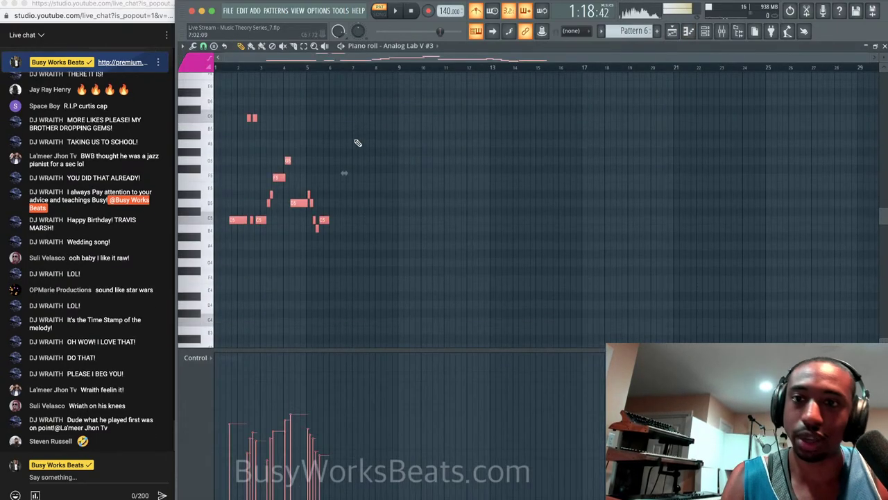
pyautogui.moveTo(239, 218); pyautogui.dragTo(181, 219)
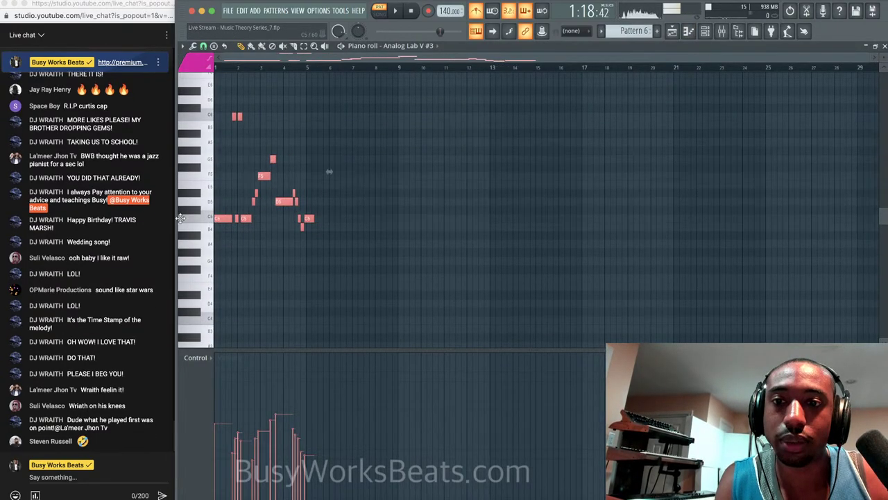
pyautogui.click(280, 276)
pyautogui.scroll(3, 279, 275)
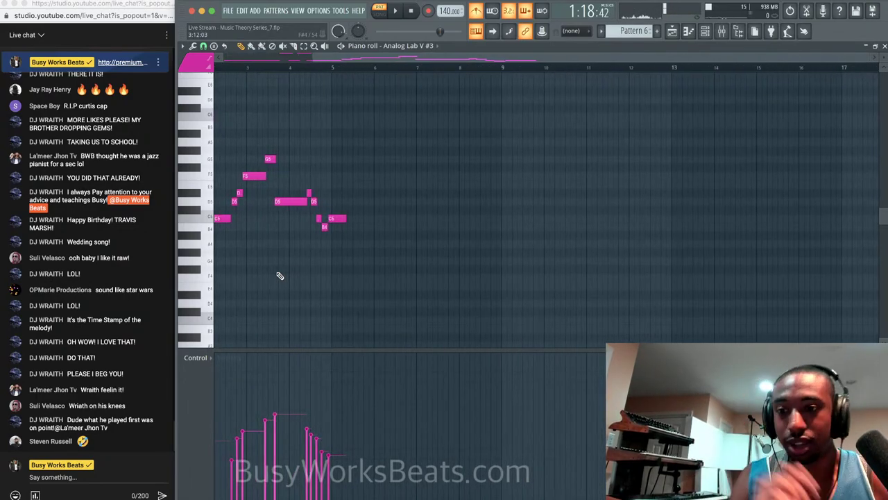
pyautogui.hscroll(-2, 280, 275)
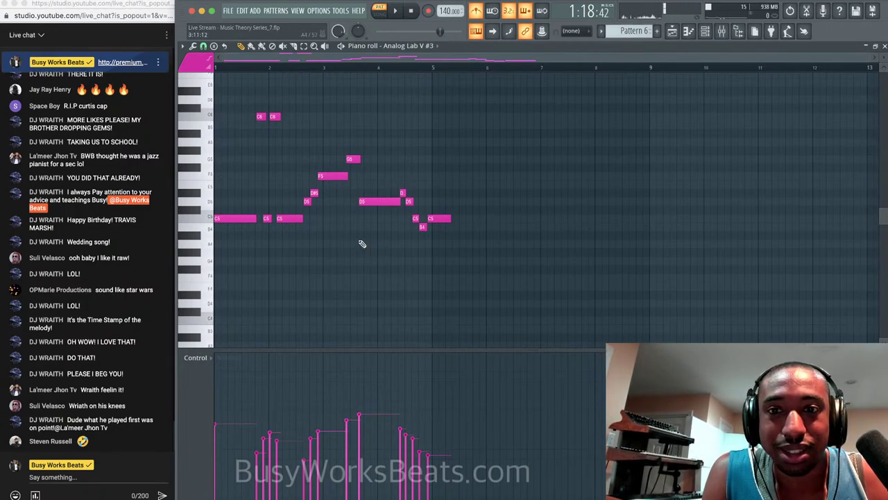
pyautogui.press('space')
pyautogui.press('space')
pyautogui.click(414, 11)
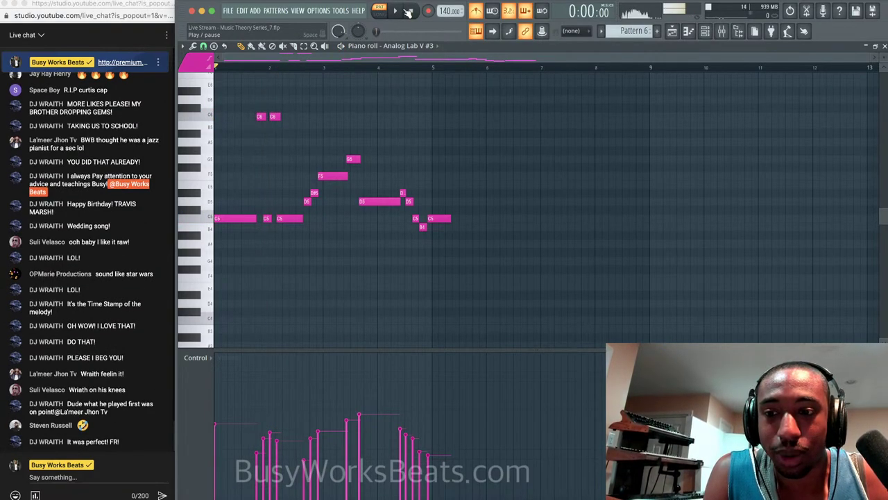
pyautogui.press('space')
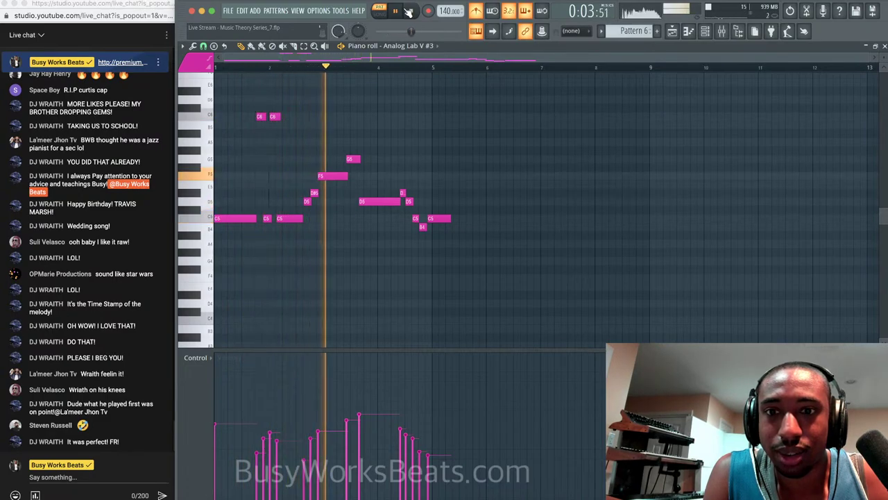
pyautogui.click(410, 11)
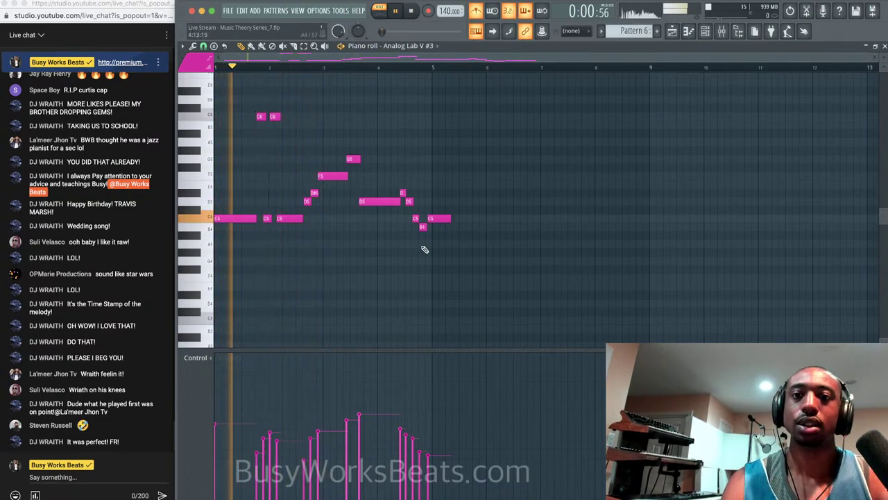
pyautogui.click(675, 31)
# Replace the Pattern 4 clip with Pattern 6 at the start of Track 4 and play in Song mode.
pyautogui.rightClick(333, 177)
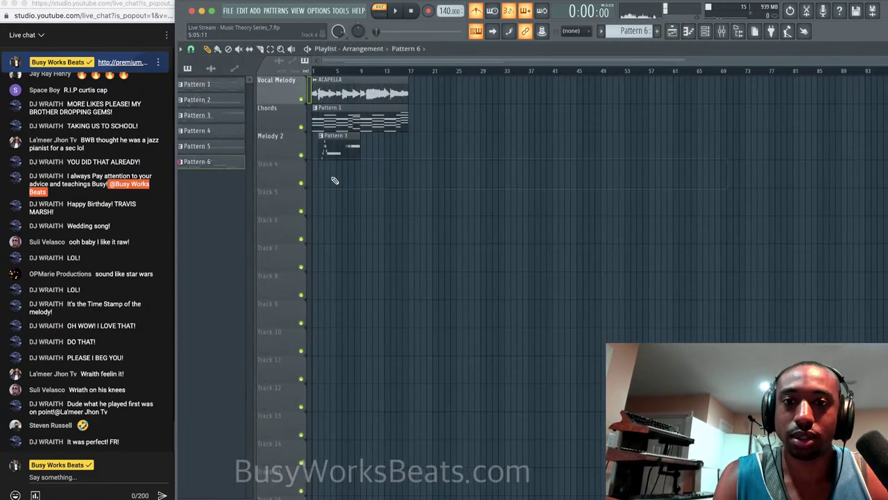
pyautogui.click(319, 177)
pyautogui.scroll(3, 373, 178)
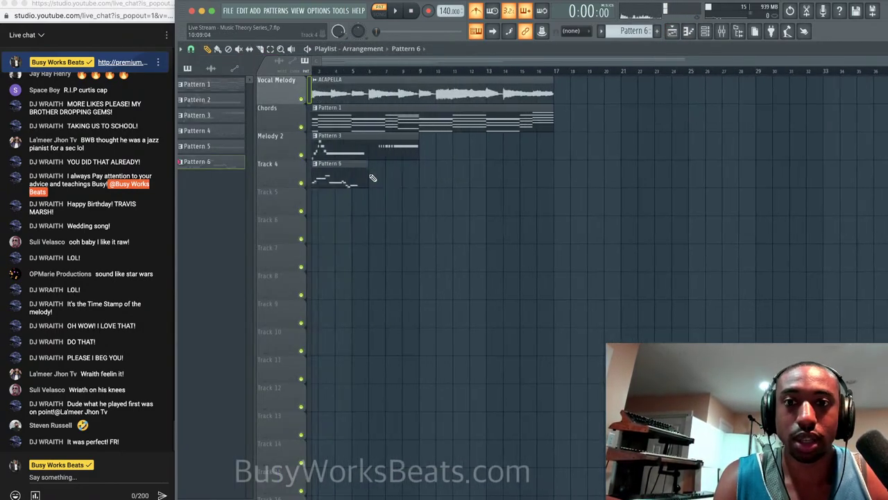
pyautogui.doubleClick(371, 175)
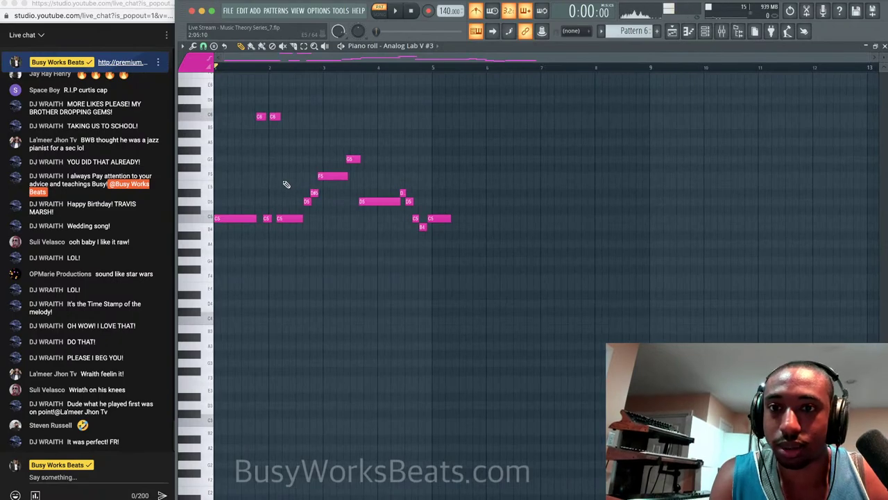
pyautogui.press('space')
pyautogui.press('space')
pyautogui.click(382, 13)
pyautogui.press('space')
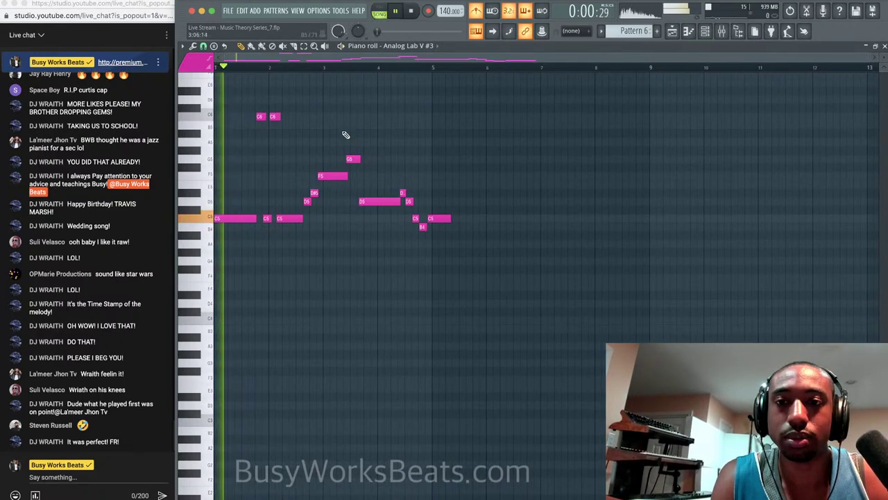
# Quantize the middle notes of the Pattern 6 phrase to the grid.
pyautogui.press('space')
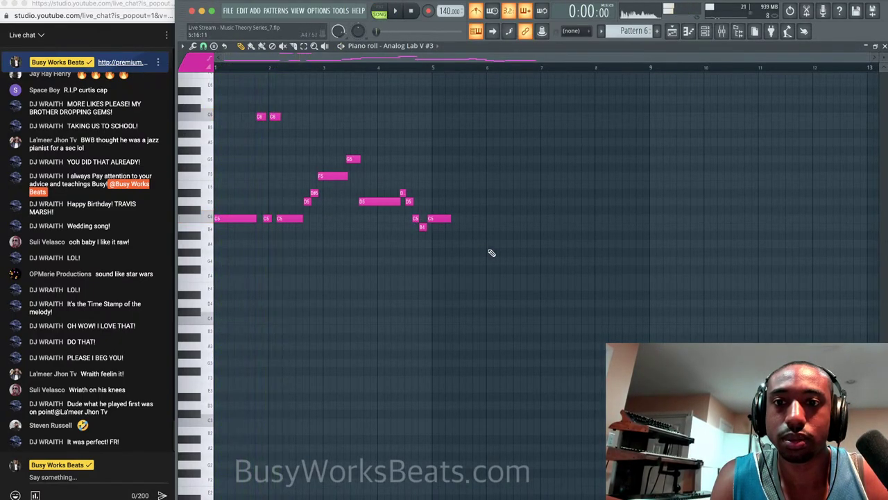
pyautogui.moveTo(493, 256); pyautogui.dragTo(267, 116)
pyautogui.press('space')
pyautogui.press('space')
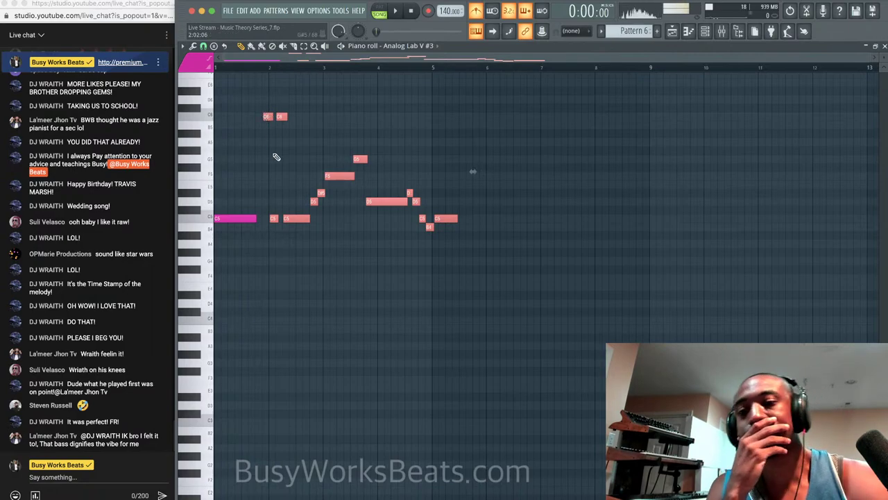
pyautogui.click(277, 159)
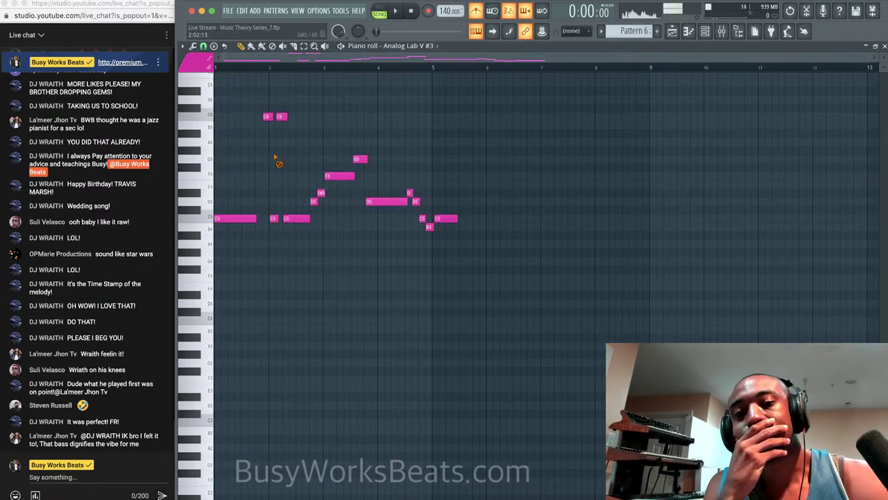
pyautogui.press('space')
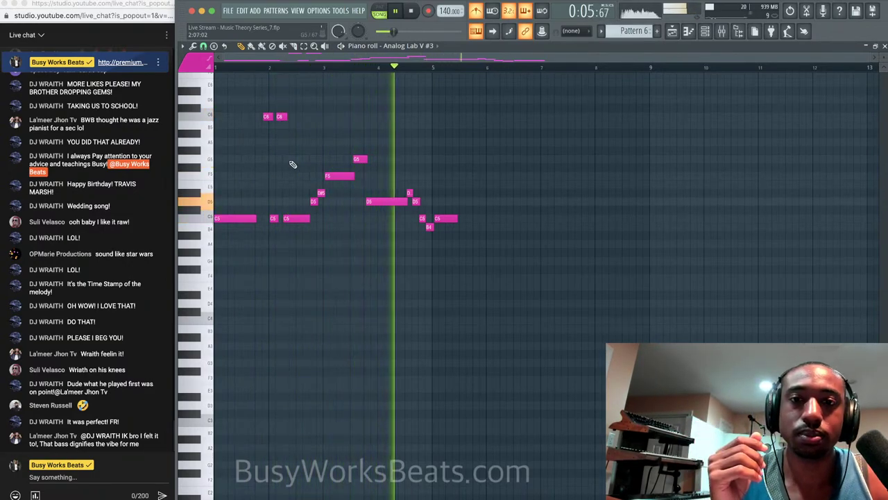
pyautogui.press('space')
pyautogui.moveTo(396, 247); pyautogui.dragTo(213, 111)
pyautogui.hotkey('alt', 'q')
pyautogui.press('Return')
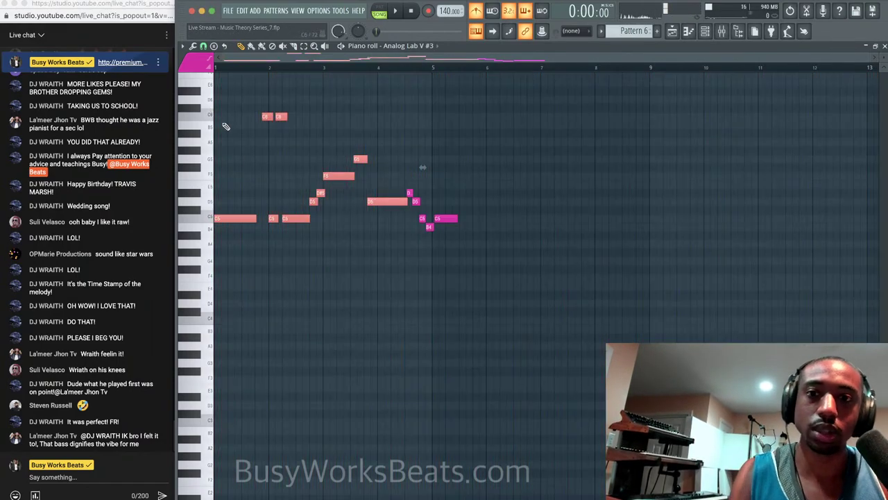
pyautogui.rightClick(275, 187)
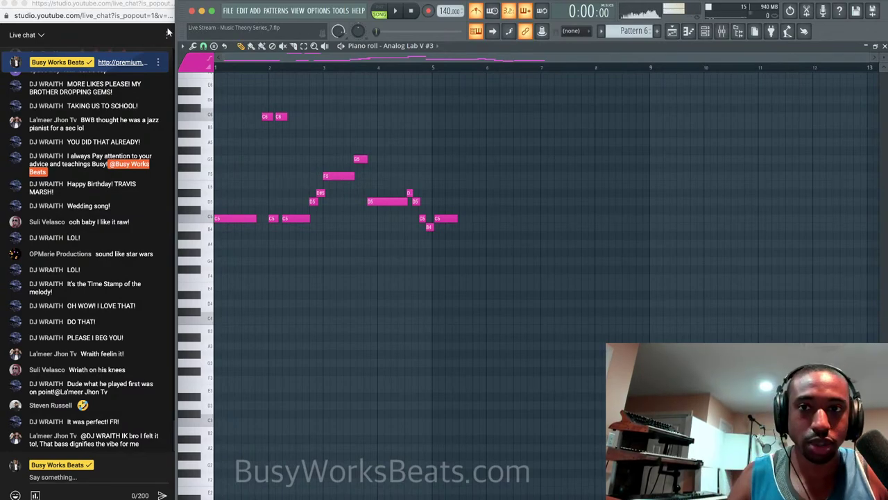
# Change the snap-to-grid resolution and replay the song to check the melody timing.
pyautogui.click(203, 46)
pyautogui.click(236, 121)
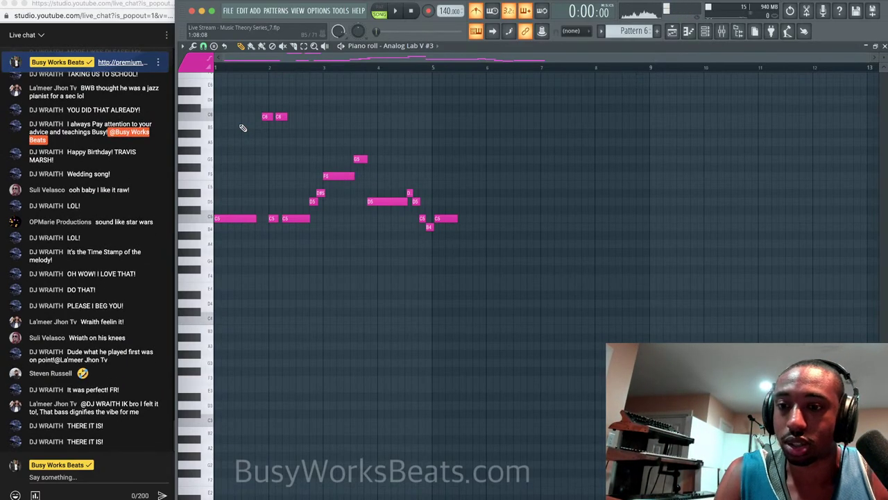
pyautogui.press('space')
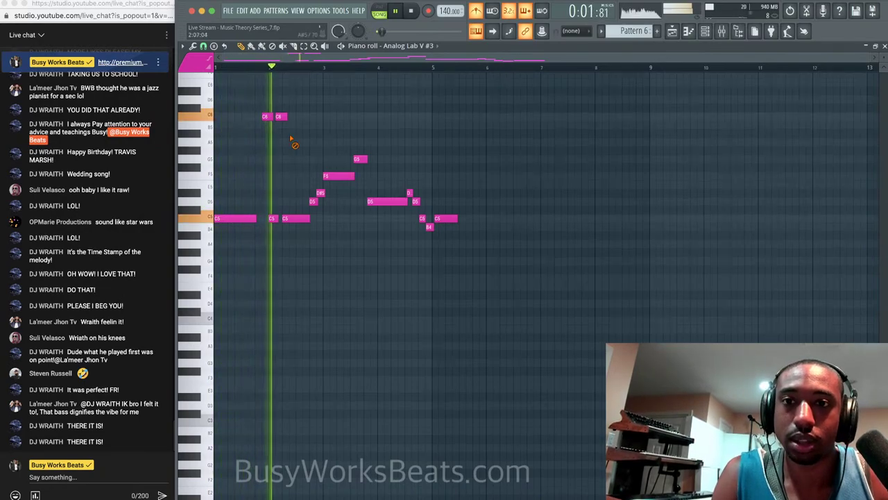
pyautogui.press('space')
pyautogui.scroll(3, 249, 171)
pyautogui.press('space')
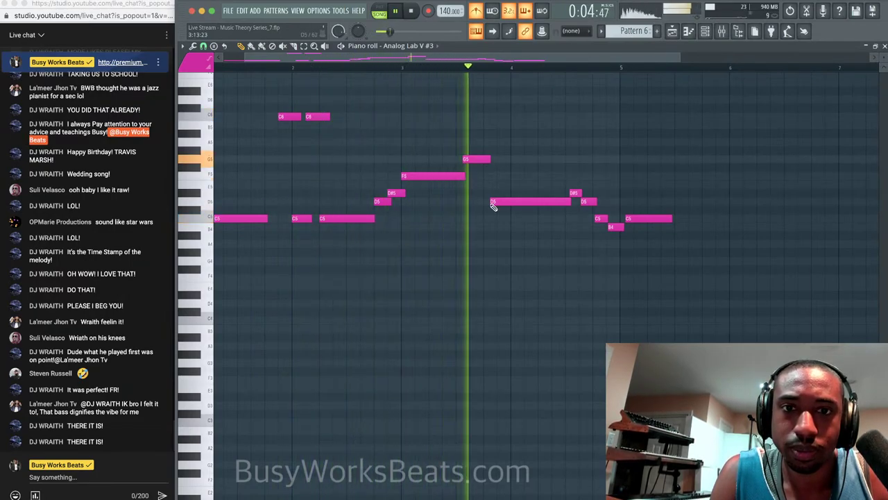
pyautogui.press('space')
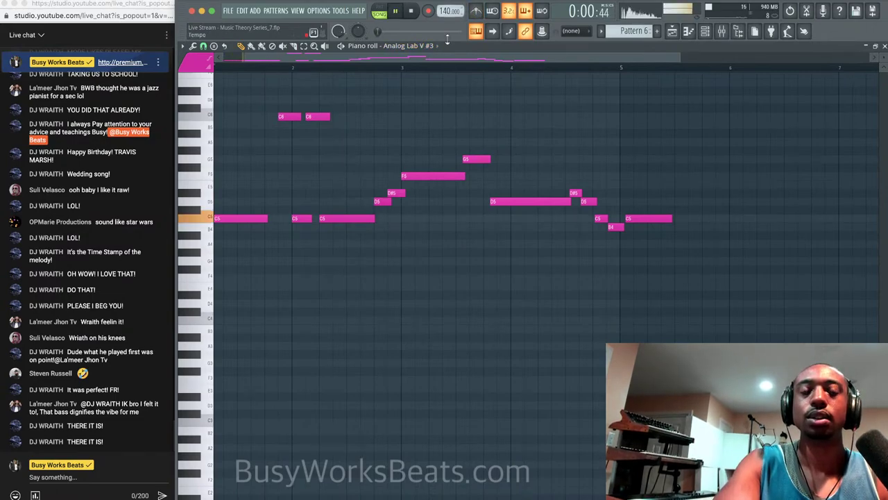
pyautogui.press('space')
pyautogui.scroll(2, 464, 159)
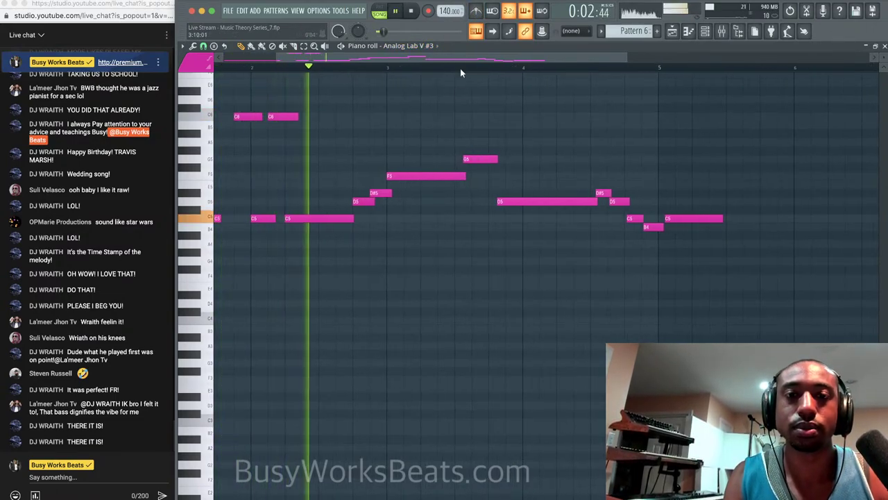
pyautogui.scroll(-2, 469, 132)
pyautogui.scroll(2, 465, 159)
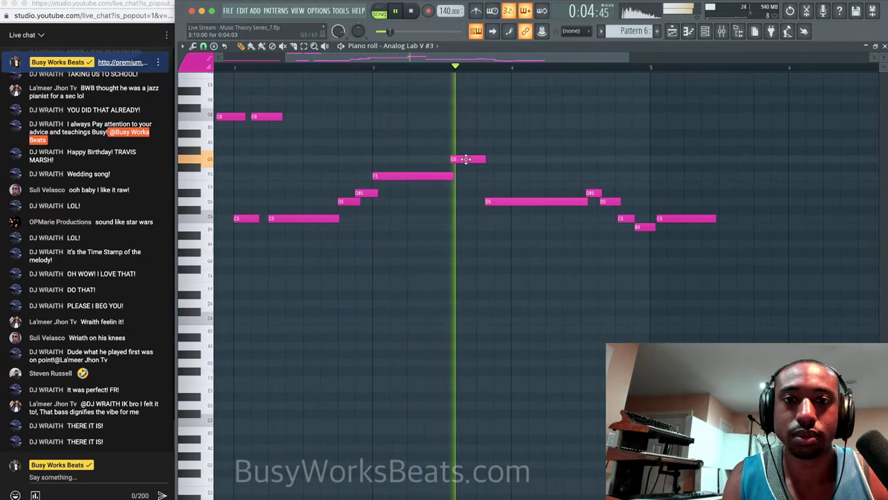
# Shift the G5 note earlier and lengthen it, and start D5 slightly later.
pyautogui.moveTo(465, 159); pyautogui.dragTo(457, 159)
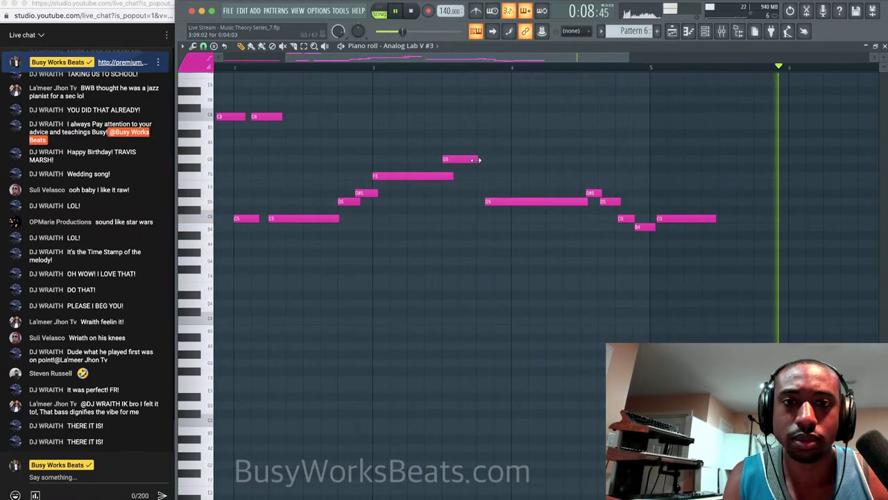
pyautogui.moveTo(485, 159); pyautogui.dragTo(489, 159)
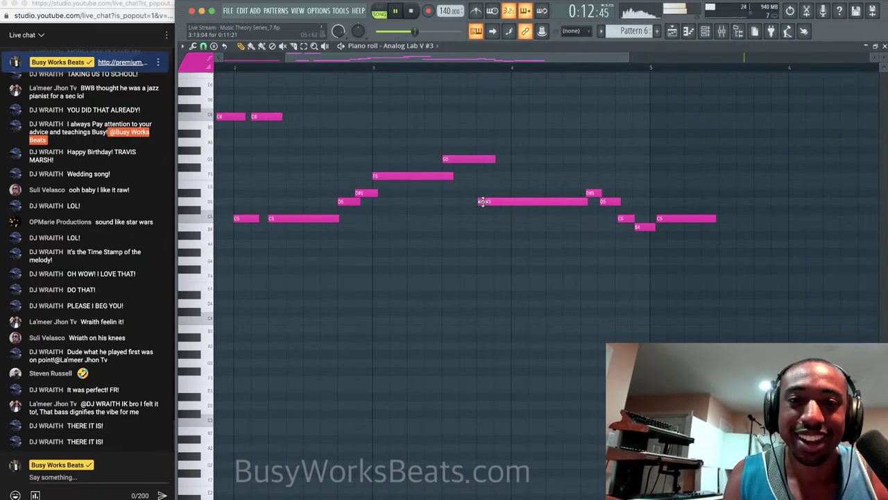
pyautogui.moveTo(484, 202); pyautogui.dragTo(500, 202)
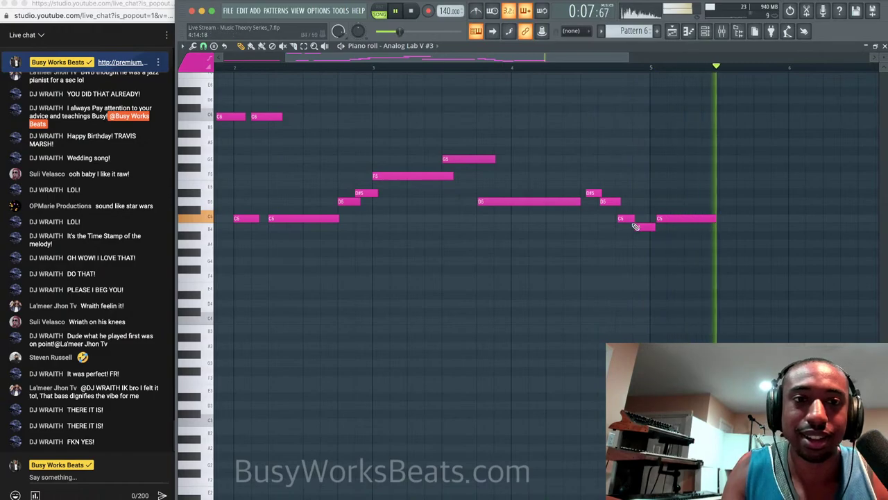
pyautogui.press('space')
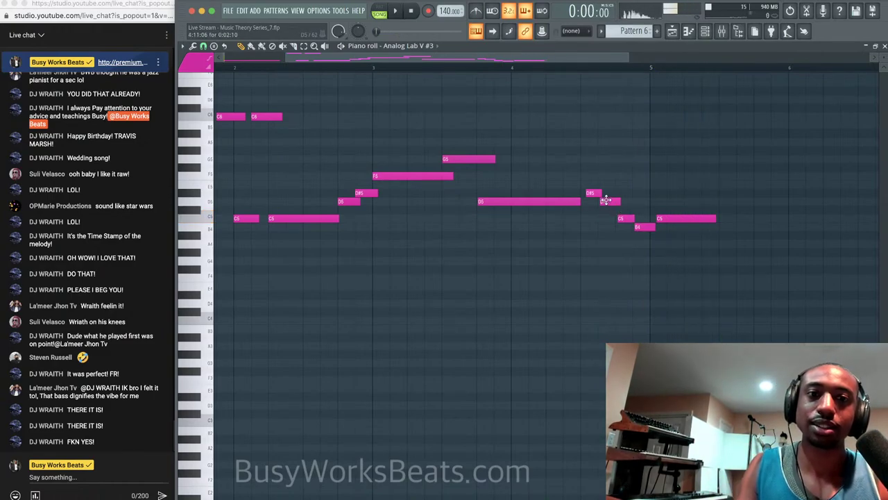
pyautogui.moveTo(589, 189); pyautogui.dragTo(646, 239)
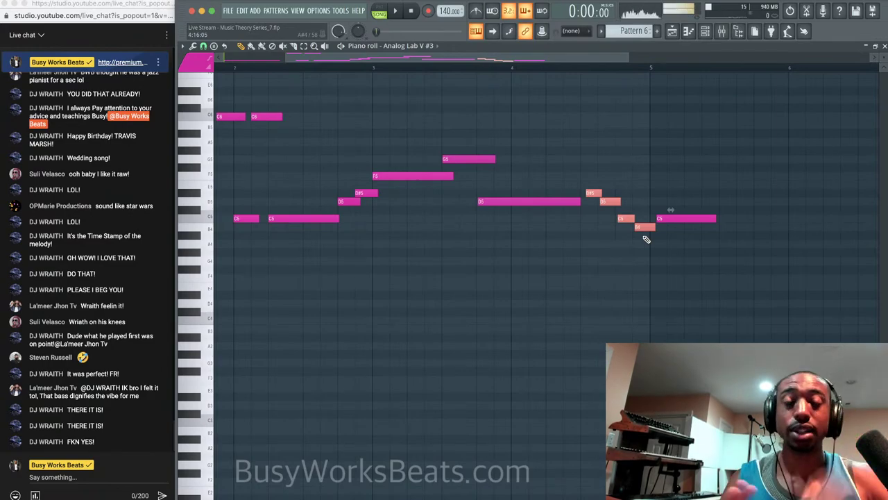
pyautogui.keyDown('super'); pyautogui.click(638, 273); pyautogui.keyUp('super')
pyautogui.hscroll(-3, 639, 273)
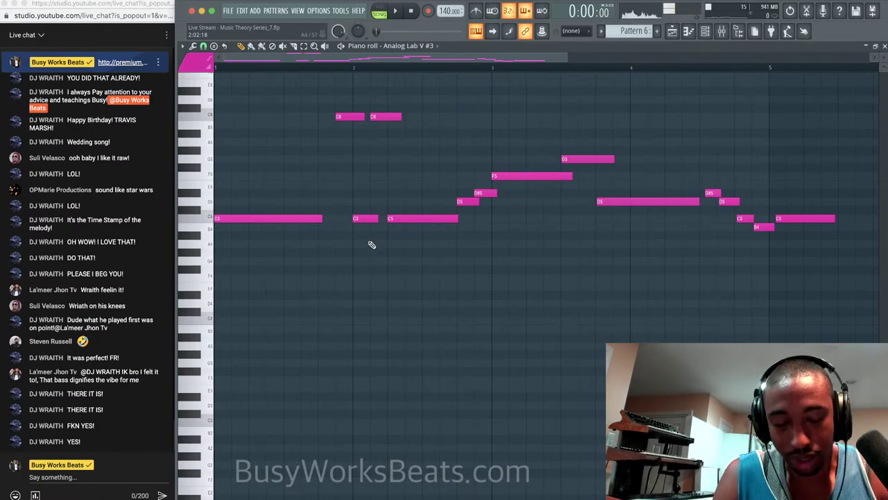
# Check the closing D#5, D5, C5 and B4 notes and play the melody from before bar 4.
pyautogui.scroll(1, 371, 244)
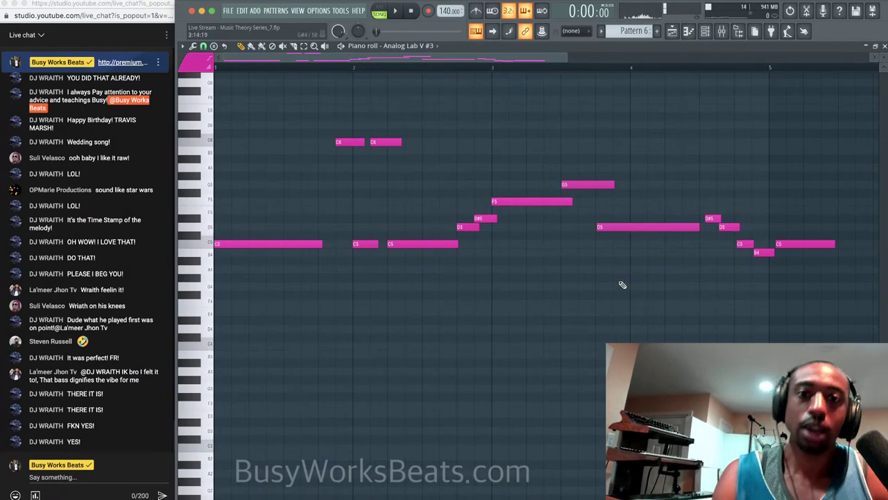
pyautogui.moveTo(766, 274); pyautogui.dragTo(700, 166)
pyautogui.click(697, 263)
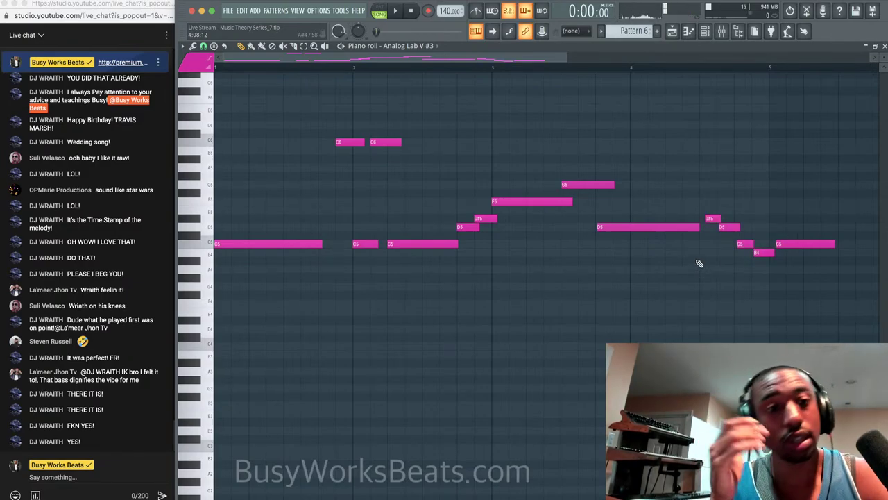
pyautogui.moveTo(761, 275); pyautogui.dragTo(714, 190)
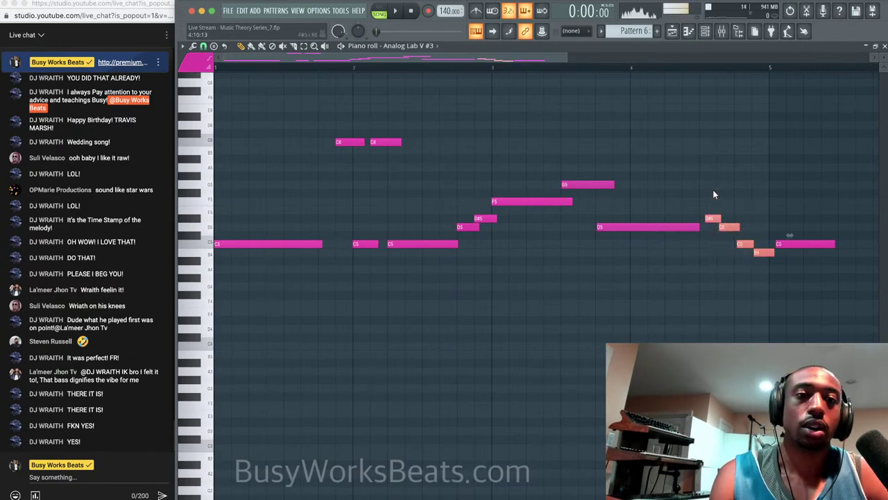
pyautogui.click(716, 281)
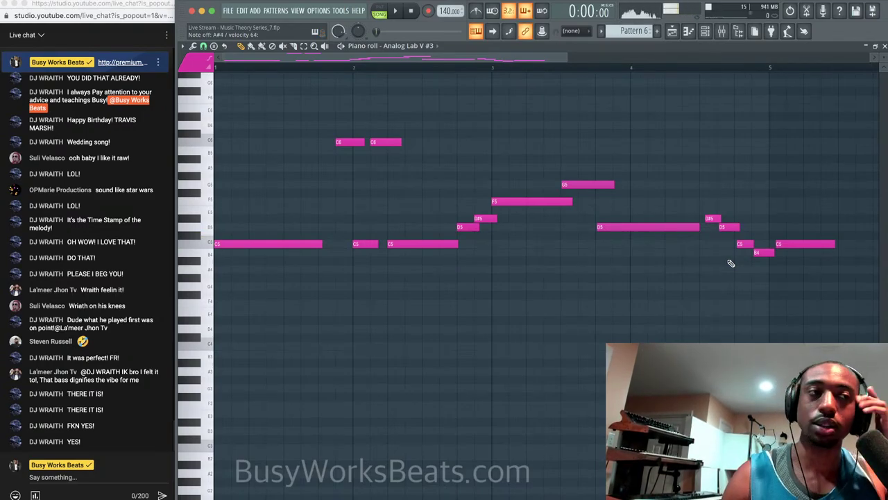
pyautogui.click(638, 73)
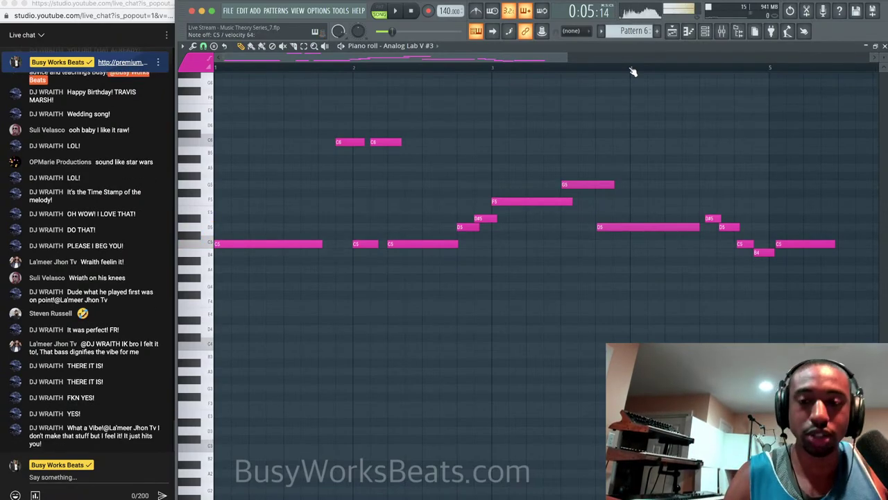
pyautogui.click(601, 67)
pyautogui.press('space')
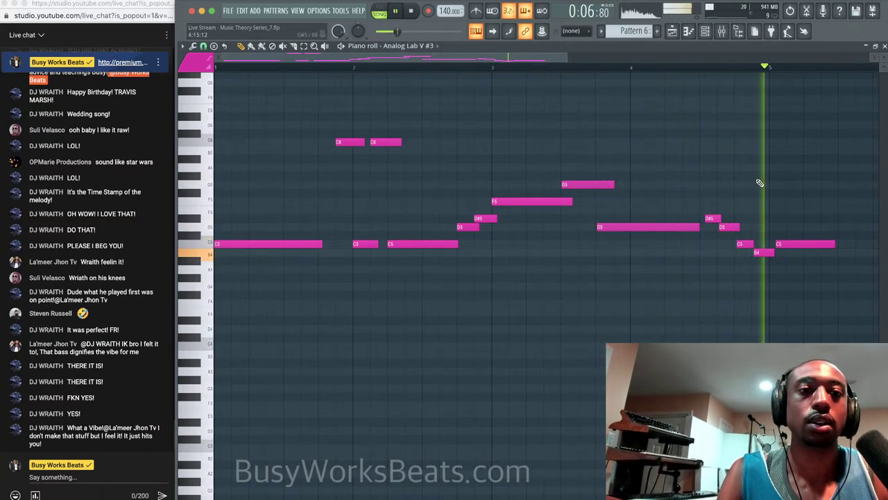
pyautogui.press('space')
pyautogui.press('space')
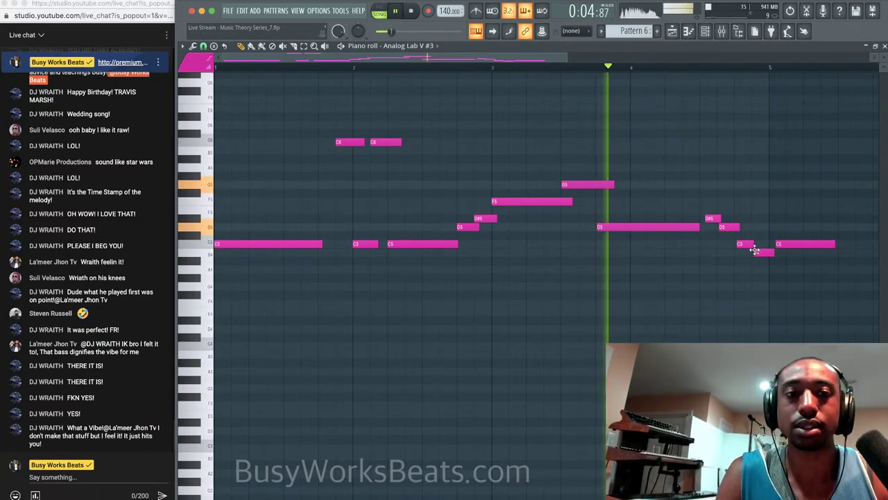
# Shorten the Pattern 6 clip on Track 4 and reopen its melody notes in the piano roll.
pyautogui.click(885, 46)
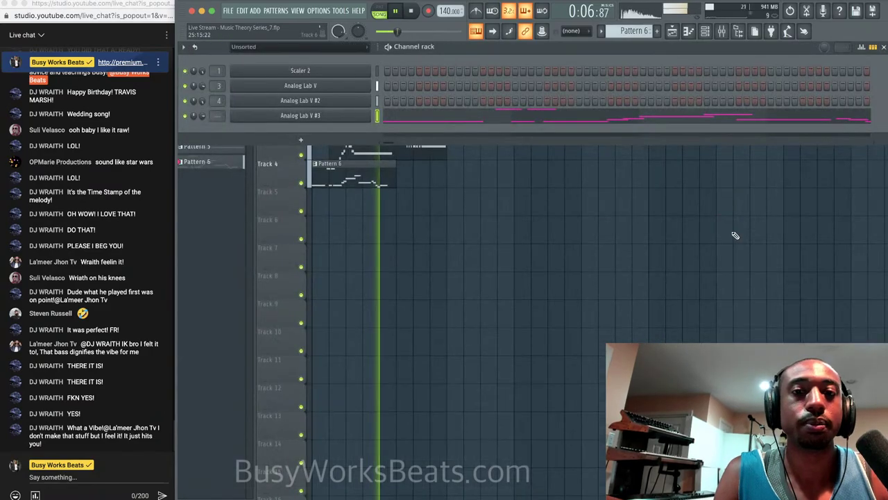
pyautogui.click(734, 236)
pyautogui.moveTo(392, 178)
pyautogui.mouseDown()
pyautogui.moveTo(379, 177)
pyautogui.moveTo(388, 176)
pyautogui.mouseUp()
pyautogui.press('space')
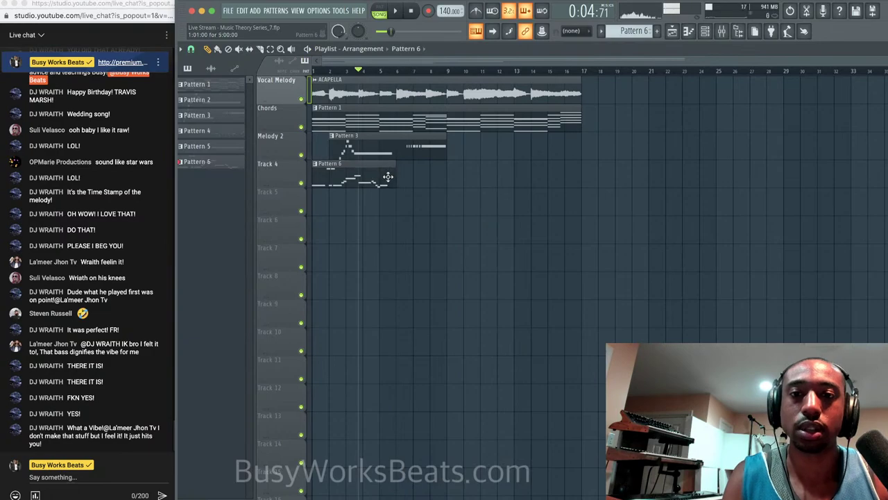
pyautogui.doubleClick(388, 177)
pyautogui.scroll(-3, 404, 185)
pyautogui.hscroll(-3, 404, 186)
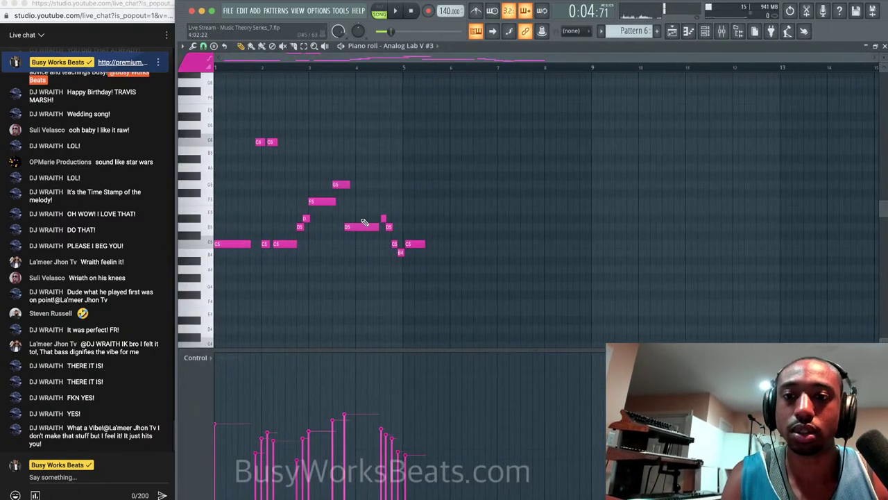
# Delete the melody's final C5 note, keeping the G5 and first C6 notes.
pyautogui.moveTo(400, 266); pyautogui.dragTo(261, 109)
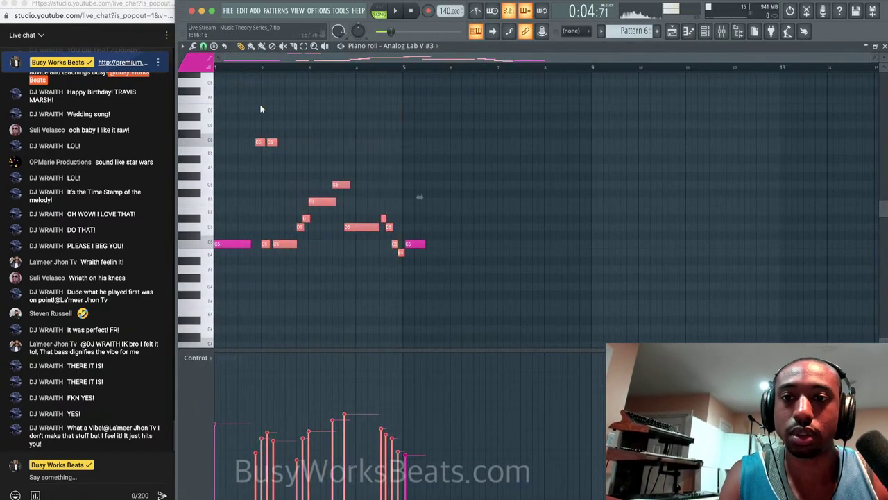
pyautogui.scroll(3, 269, 155)
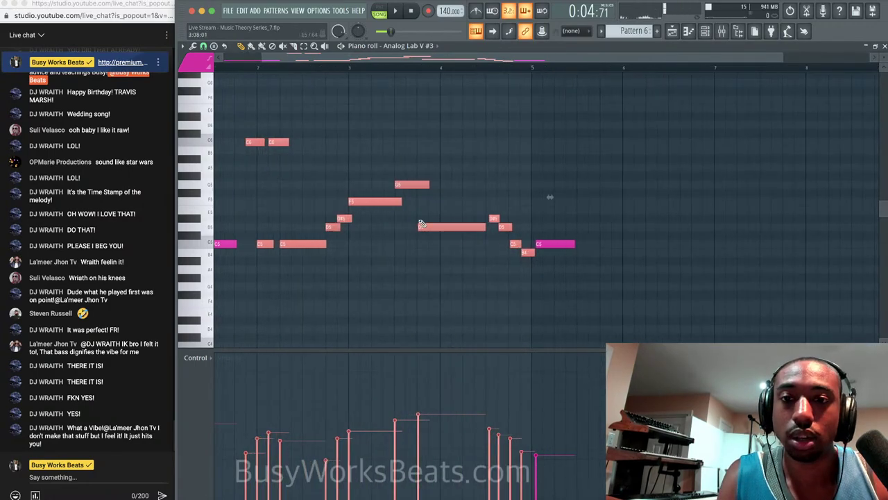
pyautogui.moveTo(526, 265); pyautogui.dragTo(201, 68)
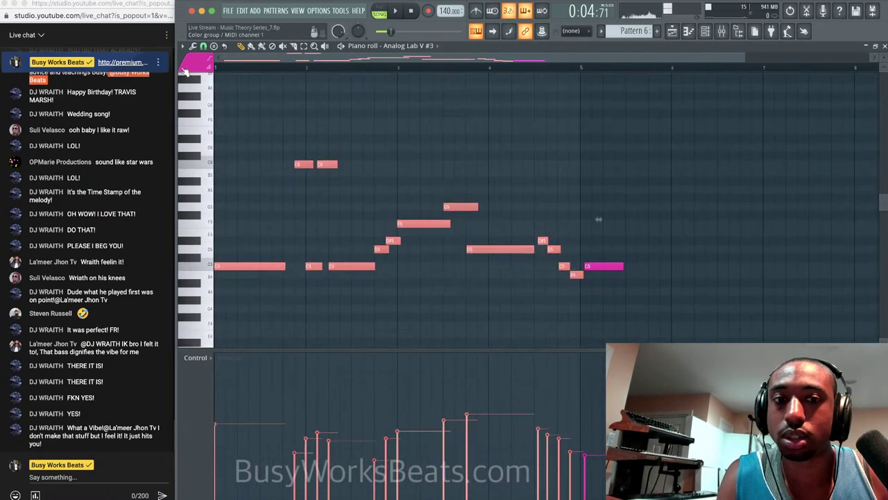
pyautogui.click(598, 264)
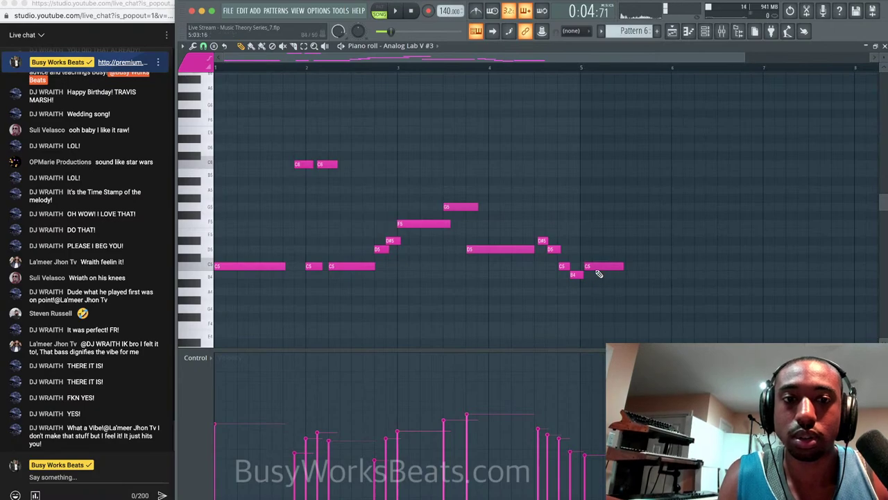
pyautogui.rightClick(600, 268)
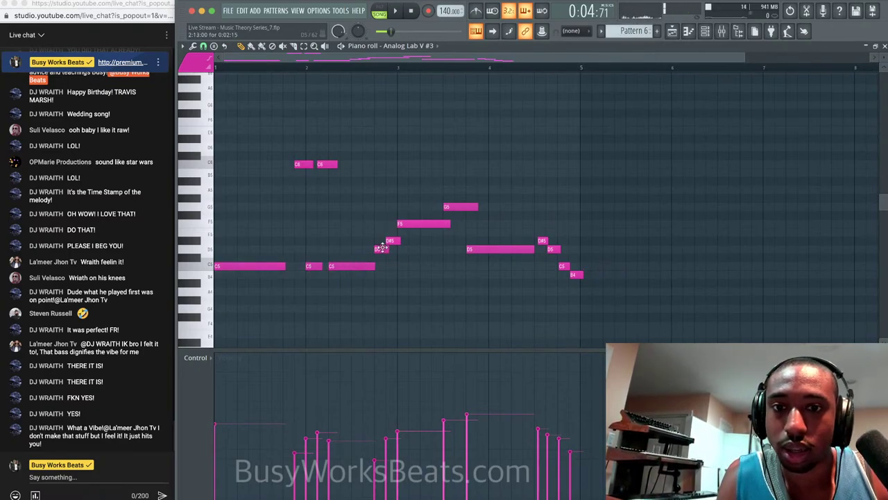
pyautogui.rightClick(461, 206)
pyautogui.hotkey('ctrl', 'z')
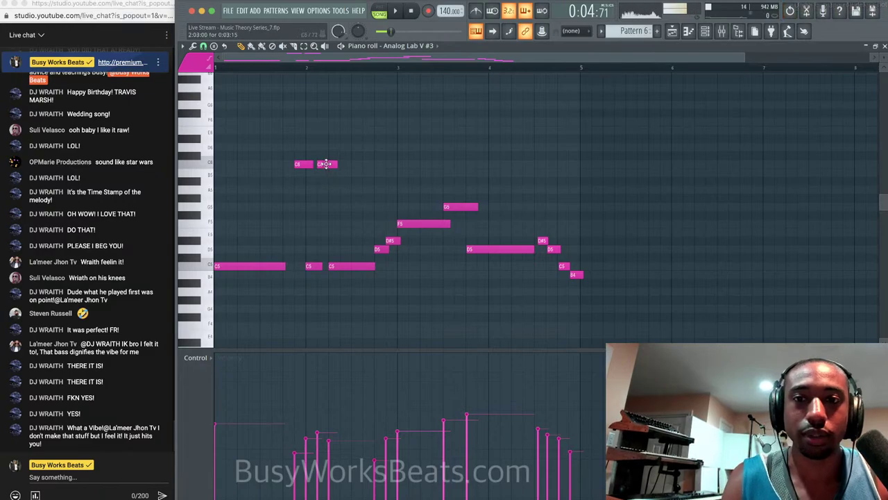
pyautogui.rightClick(303, 164)
pyautogui.hotkey('ctrl', 'z')
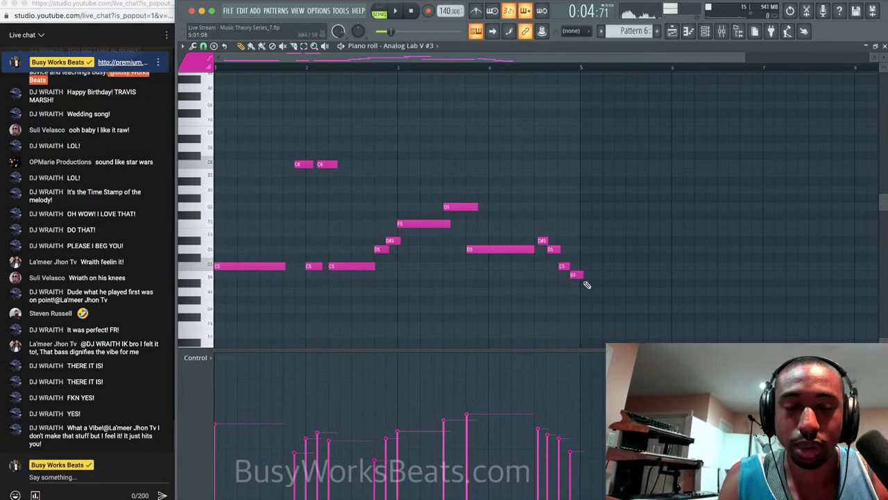
# Copy the whole melody to start at bar 5 and play it back.
pyautogui.moveTo(590, 295); pyautogui.dragTo(214, 159)
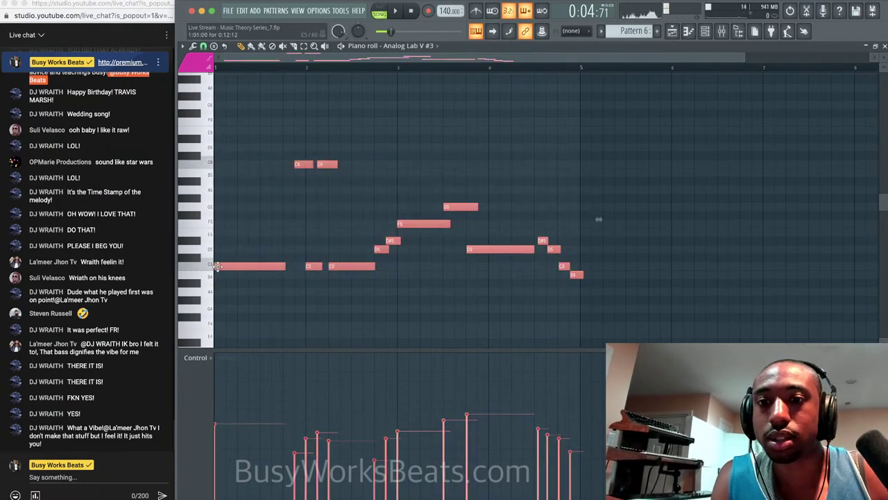
pyautogui.moveTo(223, 264); pyautogui.dragTo(585, 270)
pyautogui.press('space')
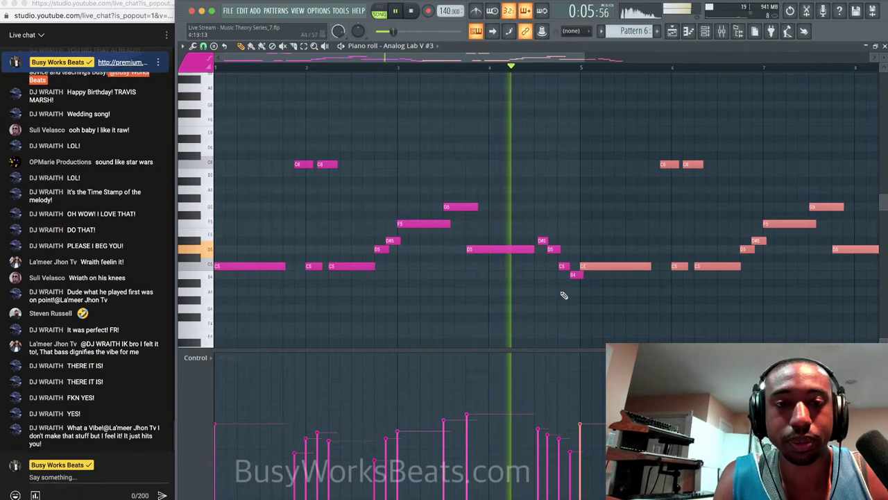
# Reopen the Pattern 6 clip's notes and play the doubled melody from bar 1.
pyautogui.keyDown('ctrl'); pyautogui.click(563, 296); pyautogui.keyUp('ctrl')
pyautogui.click(884, 46)
pyautogui.press('F6')
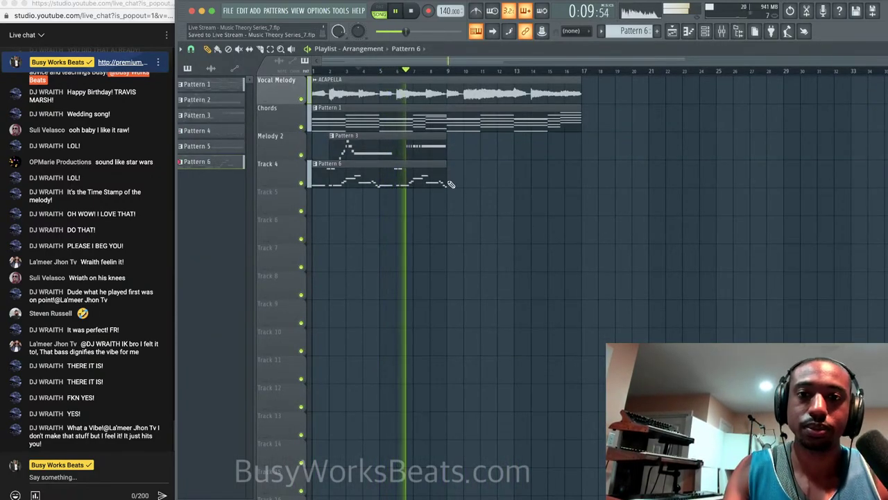
pyautogui.doubleClick(412, 177)
pyautogui.hscroll(-4, 373, 202)
pyautogui.scroll(-1, 373, 203)
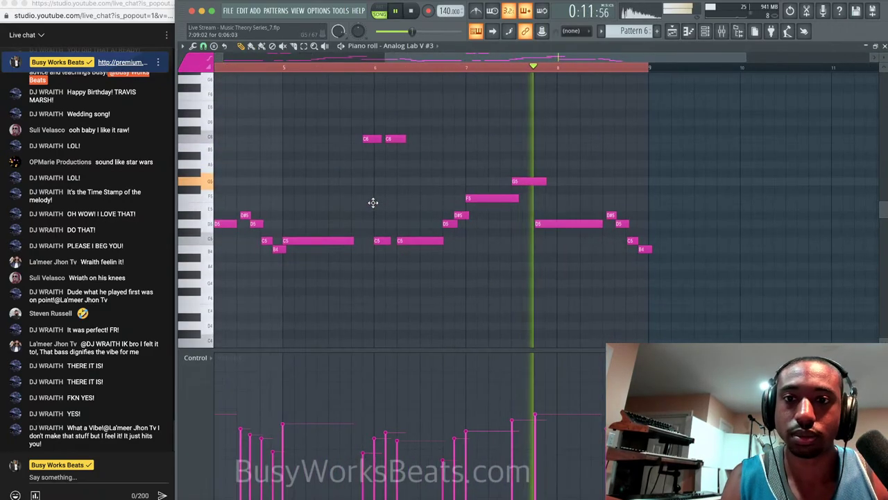
pyautogui.press('space')
pyautogui.scroll(3, 361, 207)
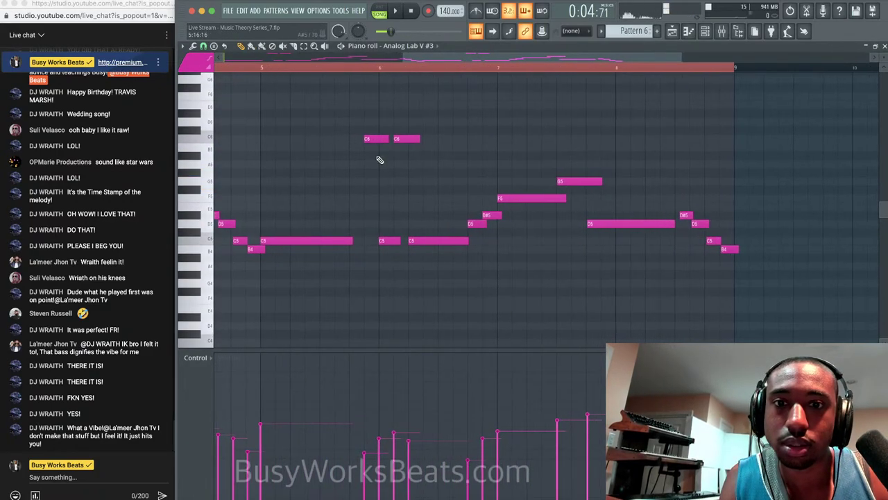
pyautogui.press('space')
pyautogui.click(412, 12)
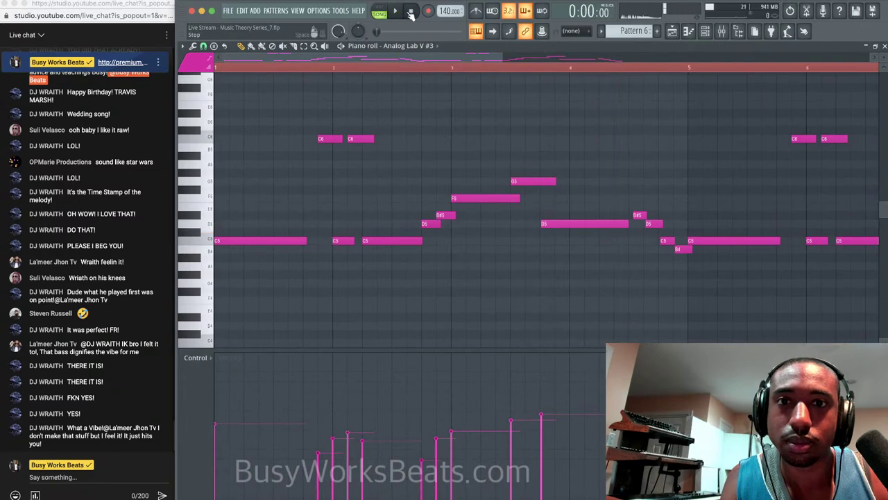
pyautogui.press('space')
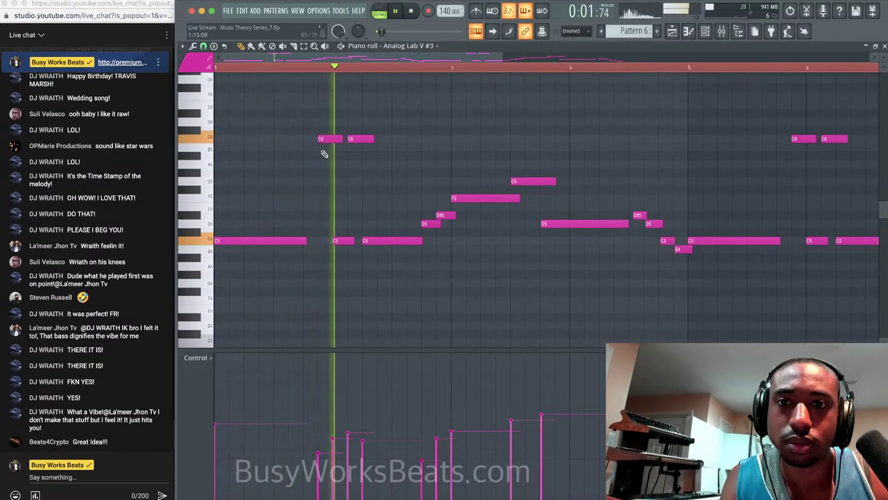
pyautogui.press('space')
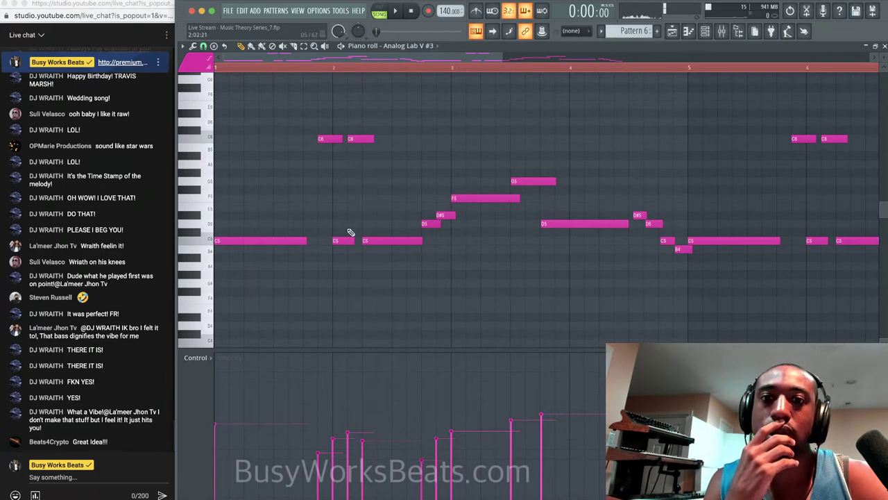
# Trim the early C5 note up to the following C6, then return to the playlist.
pyautogui.moveTo(344, 251); pyautogui.dragTo(358, 132)
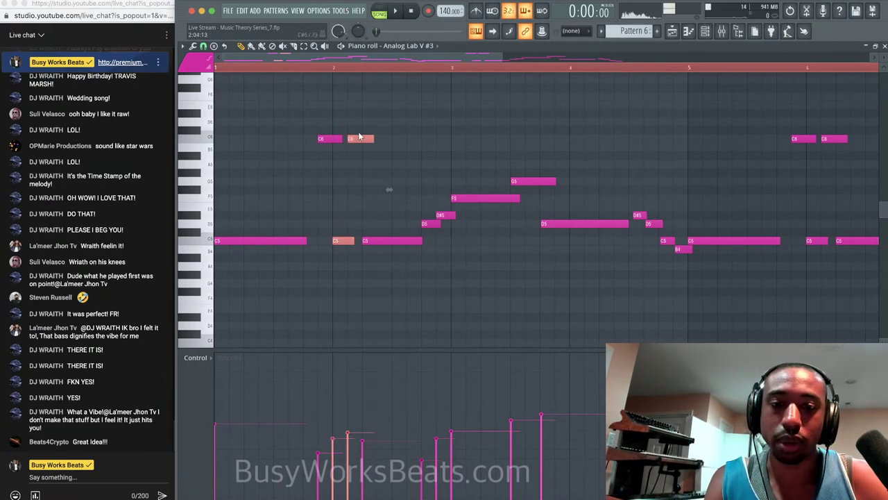
pyautogui.press('super+l')
pyautogui.press('Return')
pyautogui.press('space')
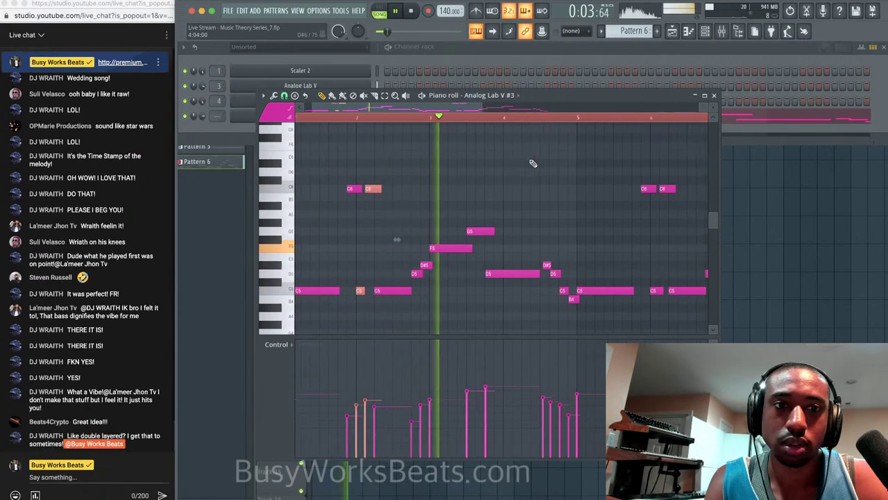
pyautogui.moveTo(594, 296); pyautogui.dragTo(610, 190)
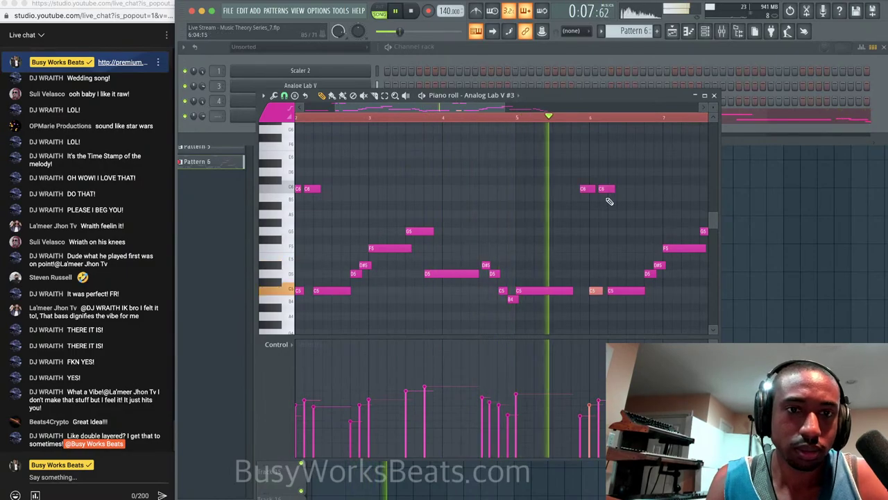
pyautogui.press('Return')
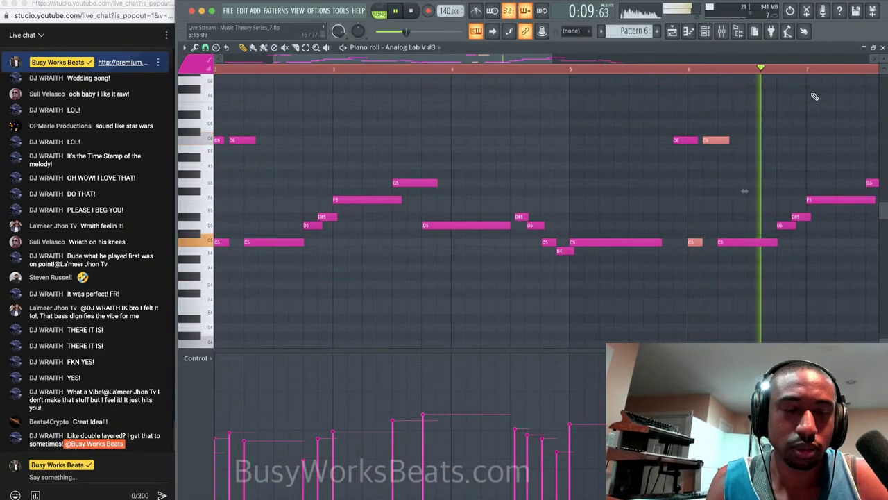
pyautogui.click(882, 47)
pyautogui.press('F6')
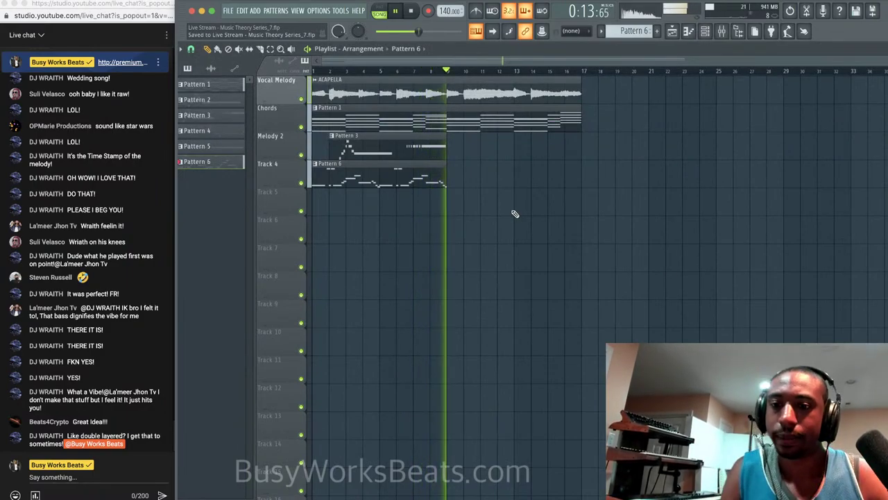
# Save the project and create a new empty Pattern 7.
pyautogui.press('space')
pyautogui.press('super+s')
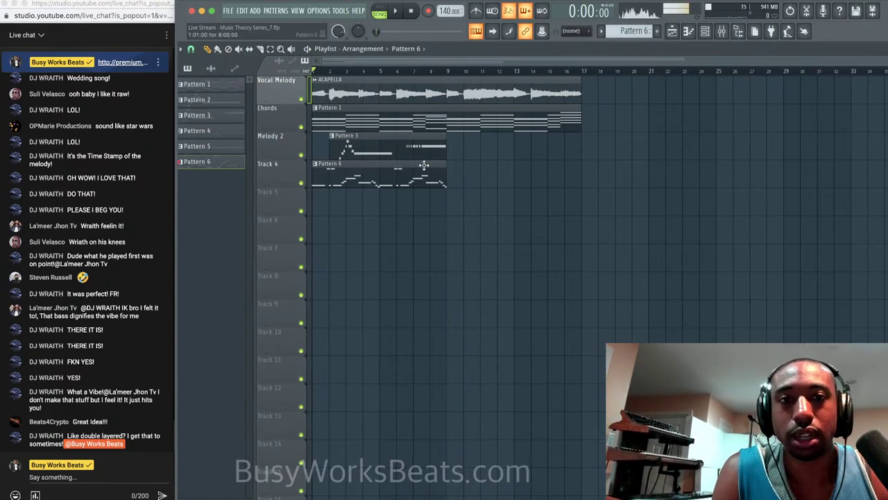
pyautogui.click(707, 32)
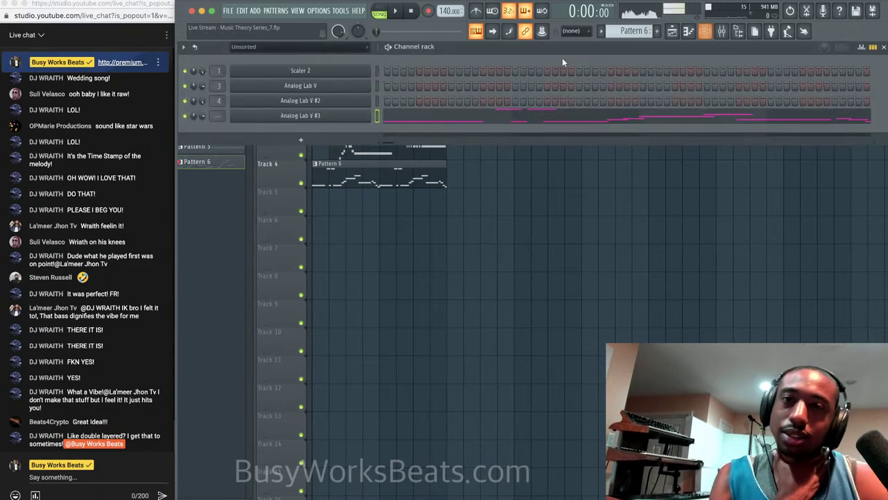
pyautogui.press('F4')
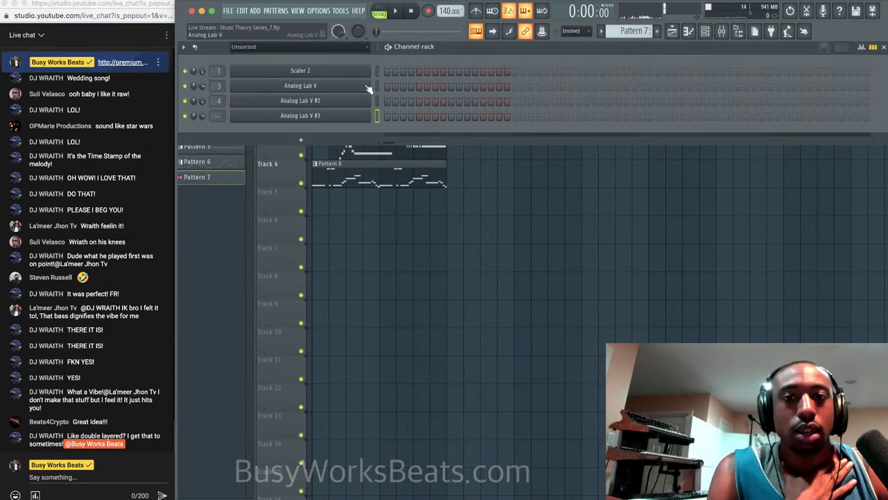
# Route Analog Lab V #3 to its own mixer insert 5 and play the song.
pyautogui.hotkey('ctrl', 'l')
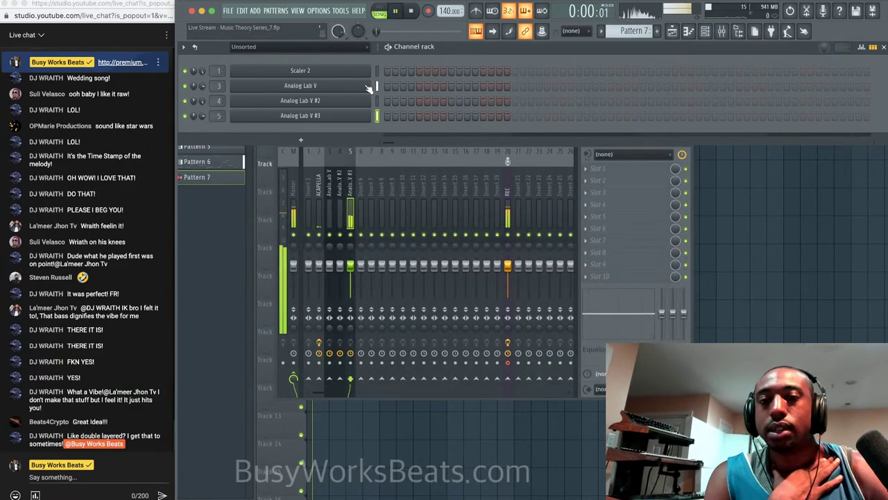
pyautogui.press('space')
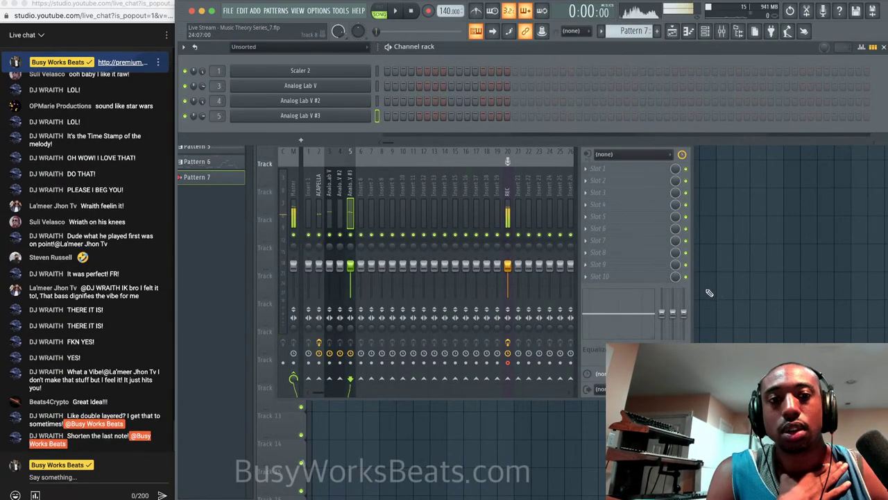
pyautogui.click(698, 294)
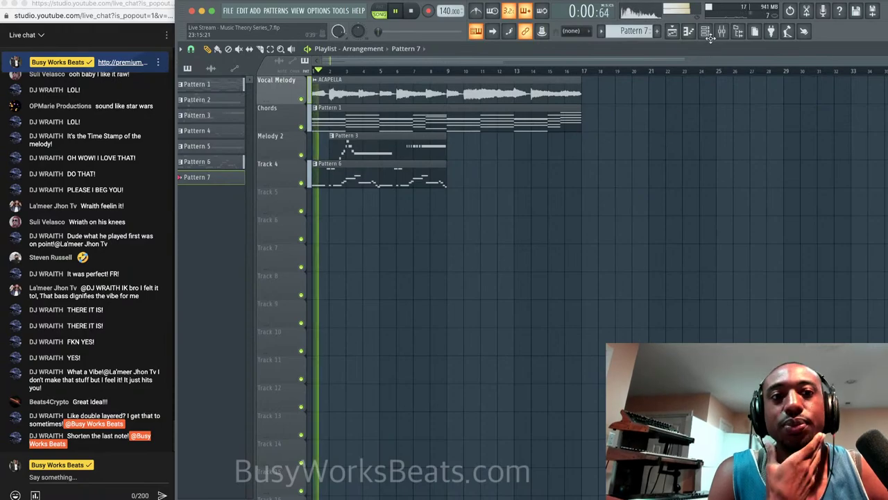
pyautogui.press('F6')
pyautogui.press('space')
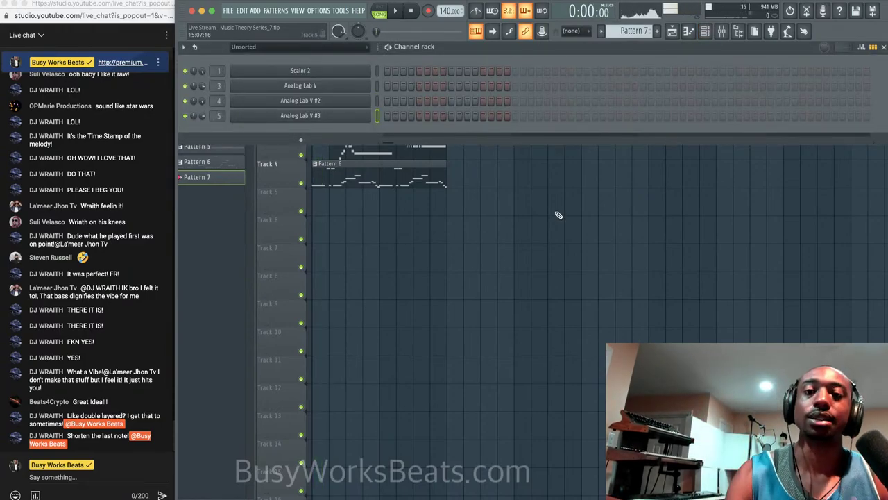
pyautogui.press('F6')
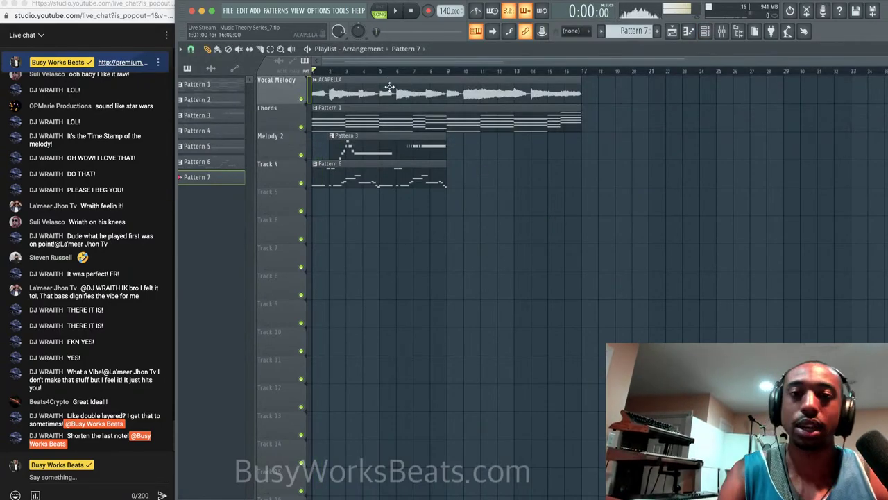
# Solo the Vocal Melody track and play it, then unmute all tracks.
pyautogui.rightClick(303, 99)
pyautogui.press('space')
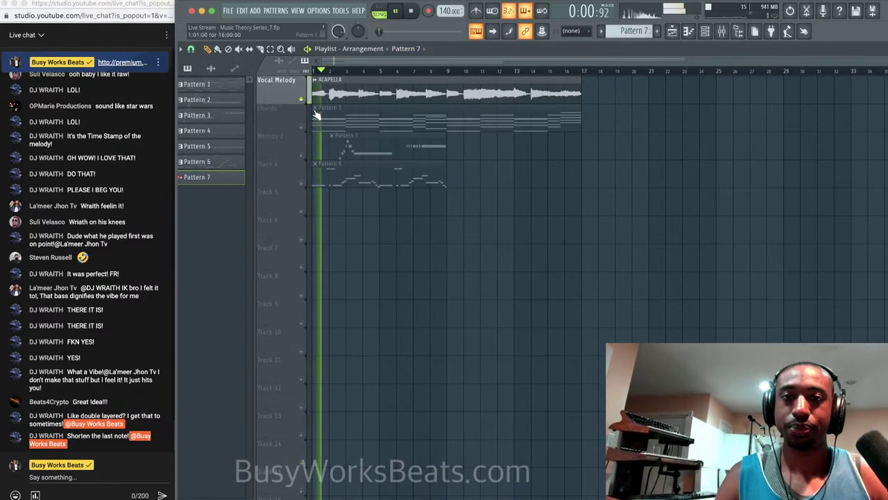
pyautogui.press('space')
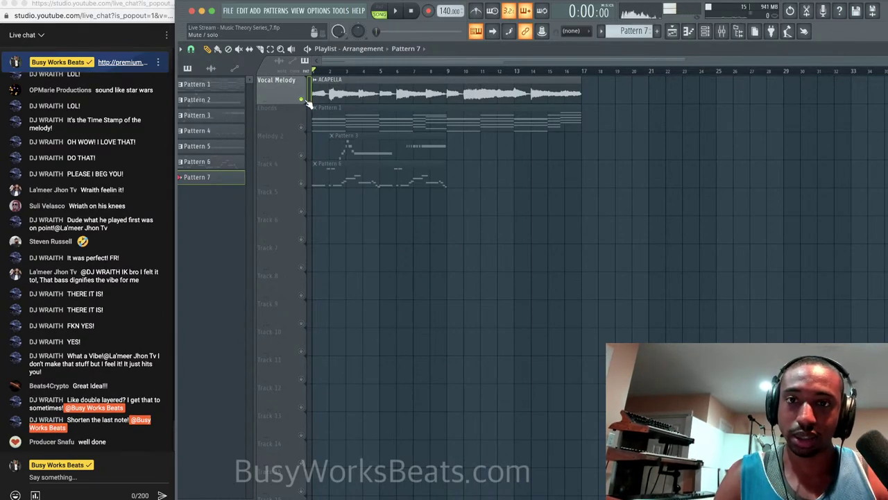
pyautogui.press('space')
pyautogui.press('space')
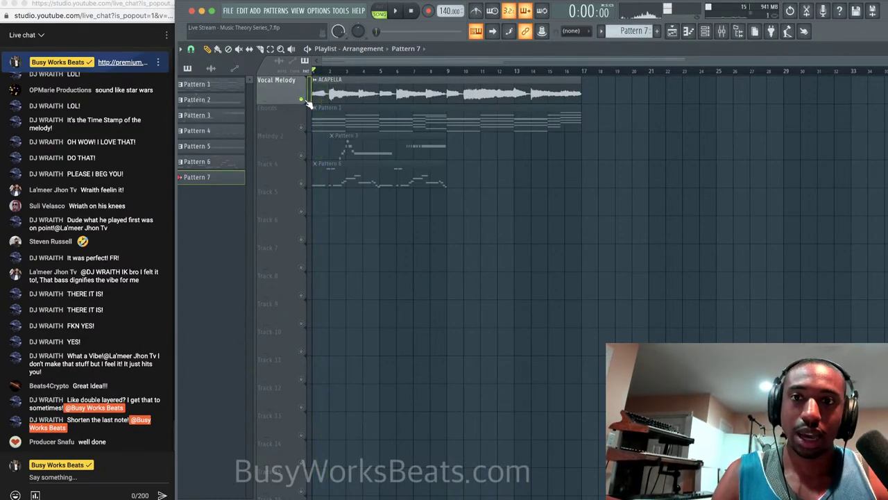
pyautogui.rightClick(303, 99)
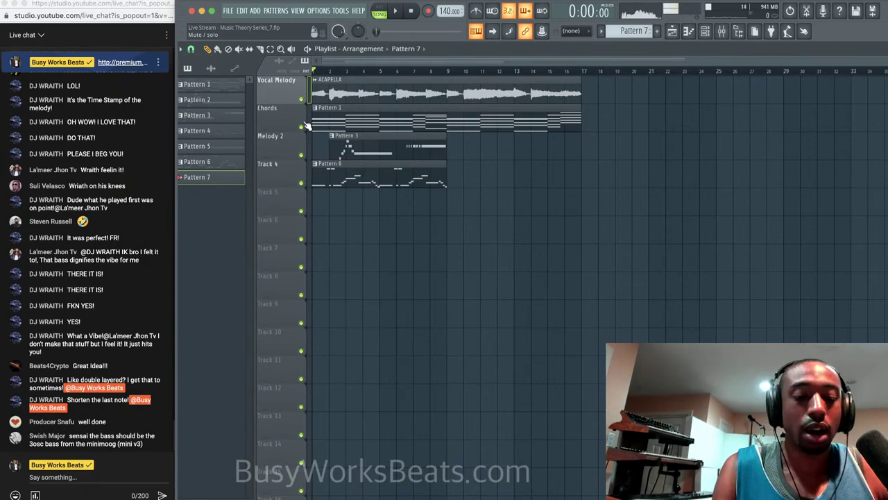
# Play Chords with Vocal Melody, then add Melody 2, leaving Track 4 muted.
pyautogui.rightClick(303, 126)
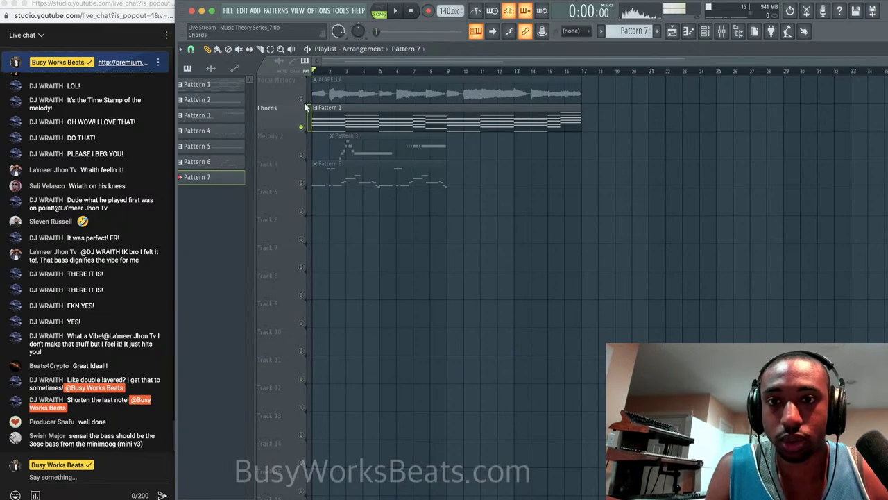
pyautogui.click(302, 99)
pyautogui.press('space')
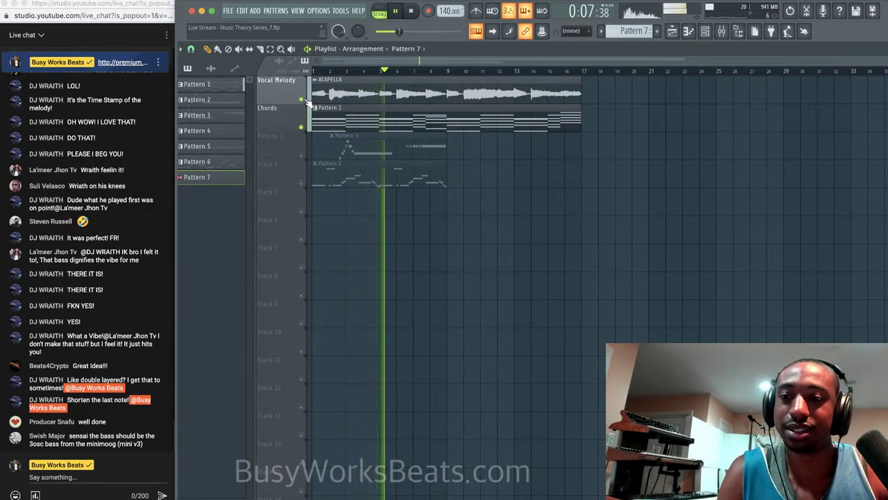
pyautogui.press('space')
pyautogui.click(306, 157)
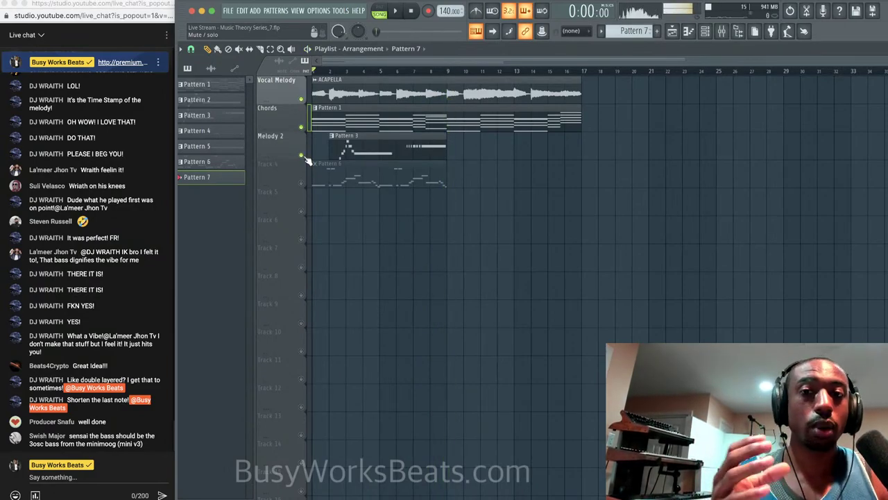
pyautogui.press('space')
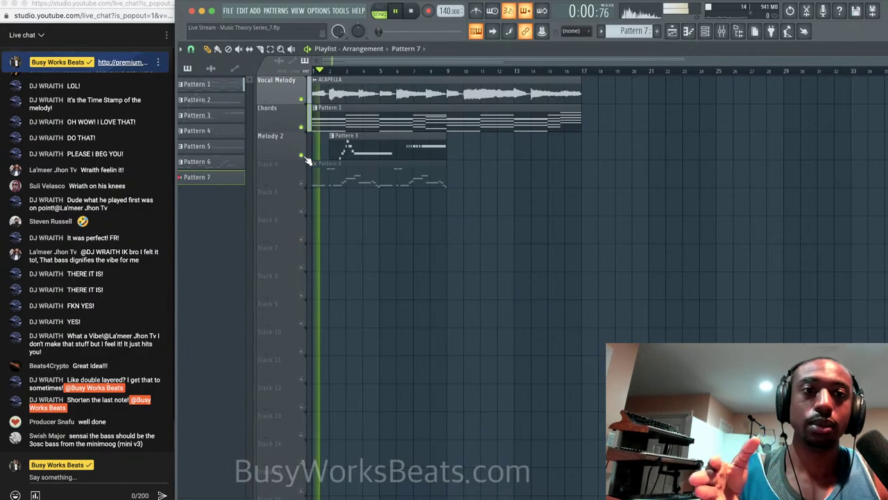
pyautogui.press('space')
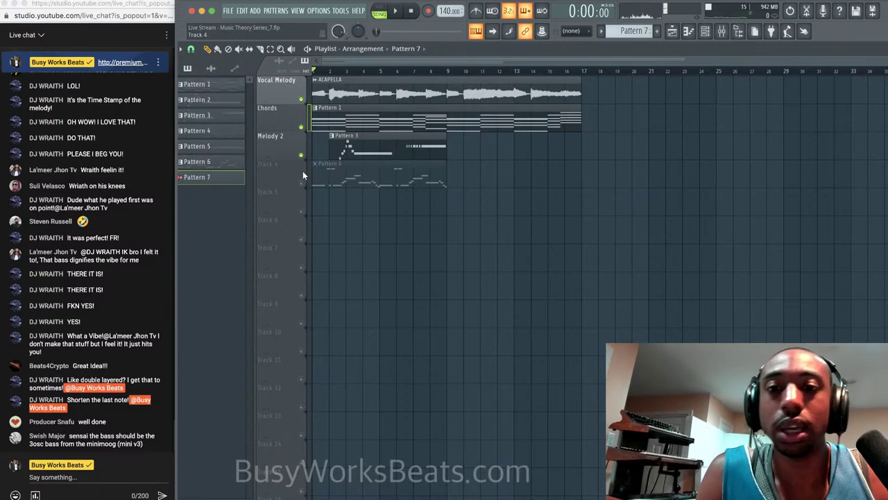
# Unmute Track 4 and duplicate its Pattern 6 clip so it runs through bar 17.
pyautogui.click(301, 184)
pyautogui.press('space')
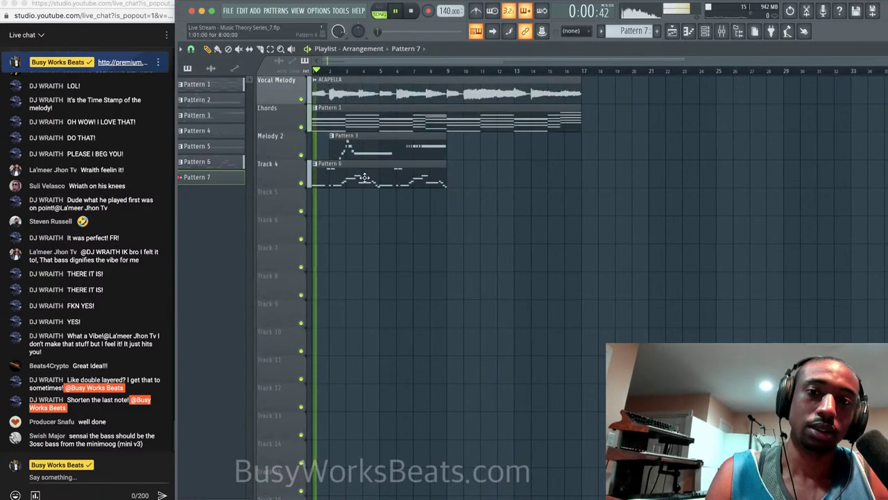
pyautogui.click(405, 181)
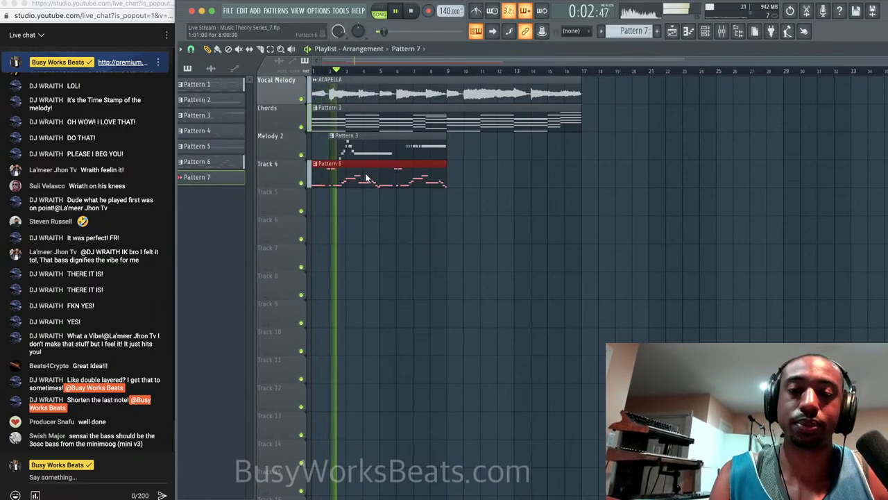
pyautogui.moveTo(426, 169); pyautogui.dragTo(407, 172)
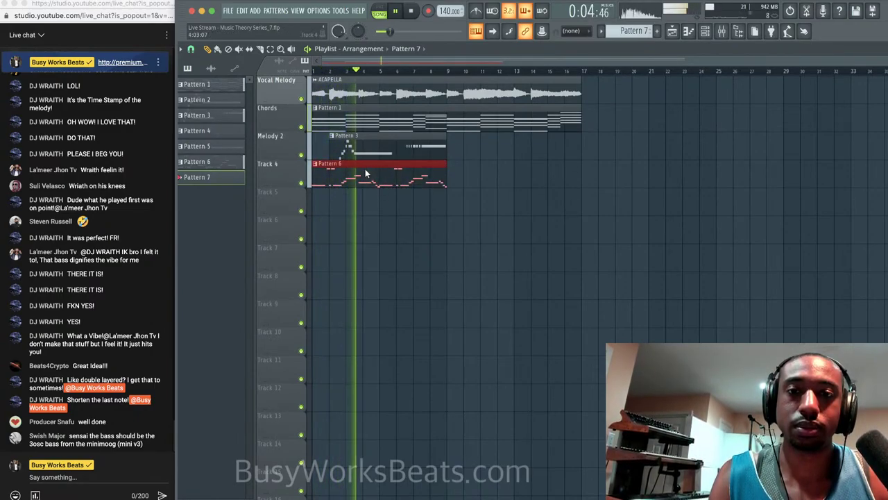
pyautogui.hotkey('ctrl', 'b')
pyautogui.press('space')
# Play the Pattern 6 melody notes in the piano roll, then bring the channel rack back.
pyautogui.doubleClick(502, 168)
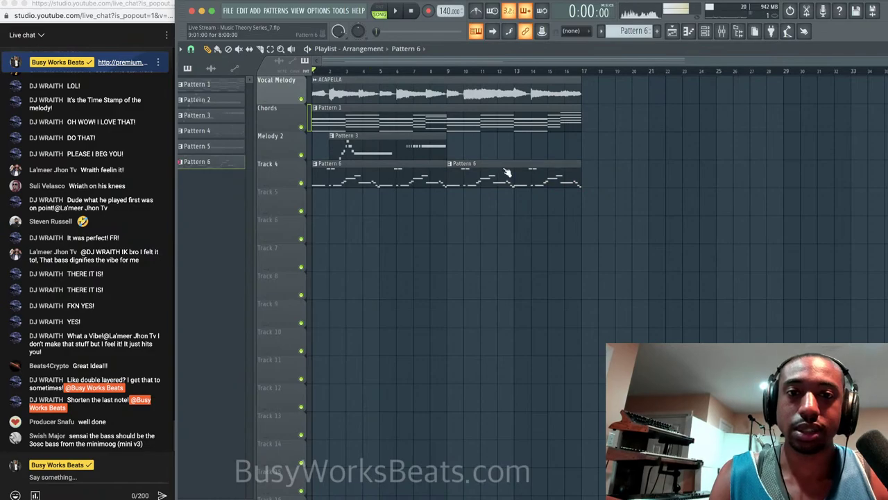
pyautogui.press('space')
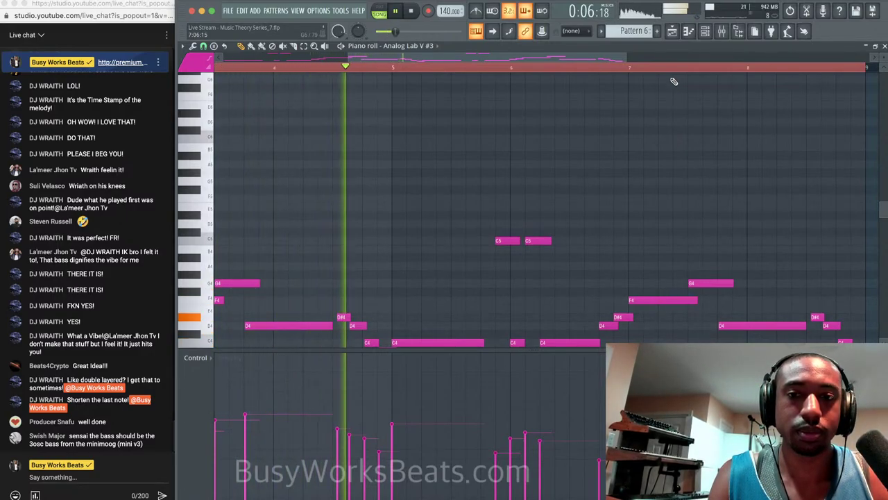
pyautogui.press('space')
pyautogui.click(885, 46)
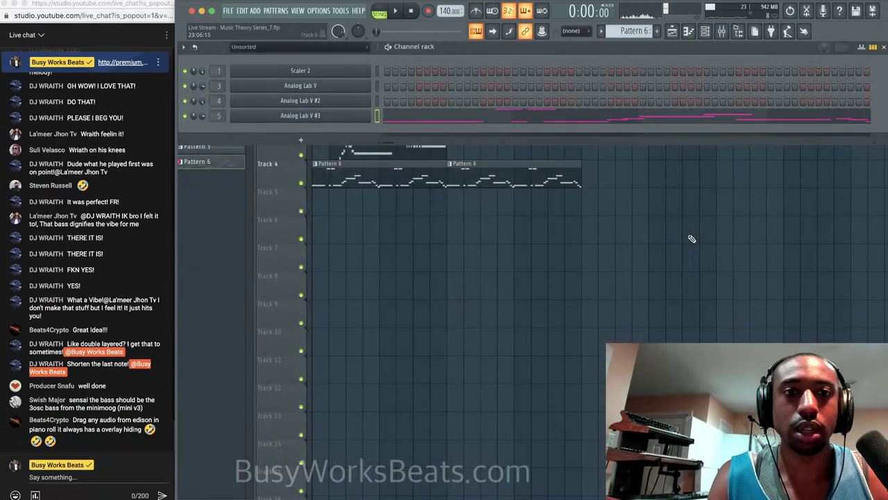
pyautogui.press('F6')
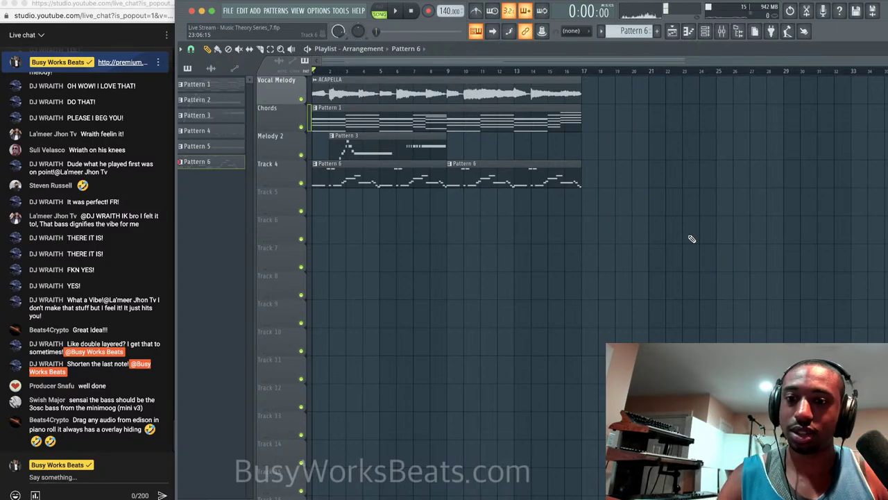
pyautogui.press('F6')
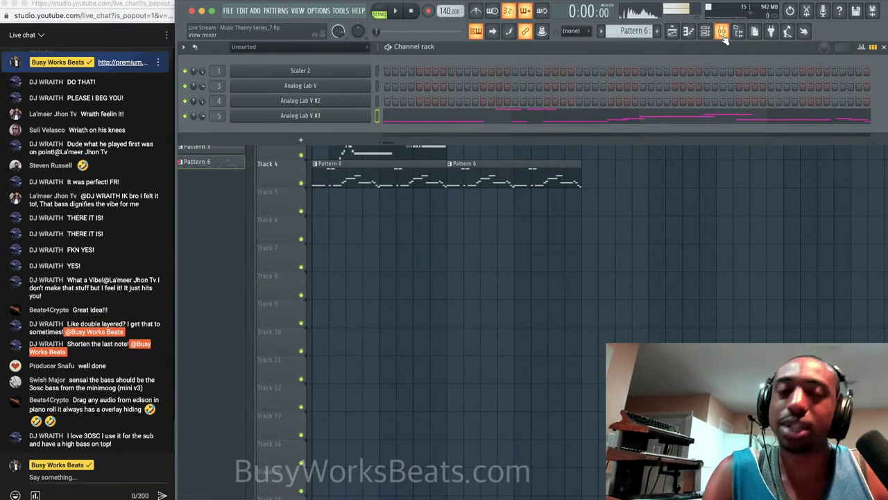
# Open the sample browser, create a new empty Pattern 7 and play the song.
pyautogui.click(738, 35)
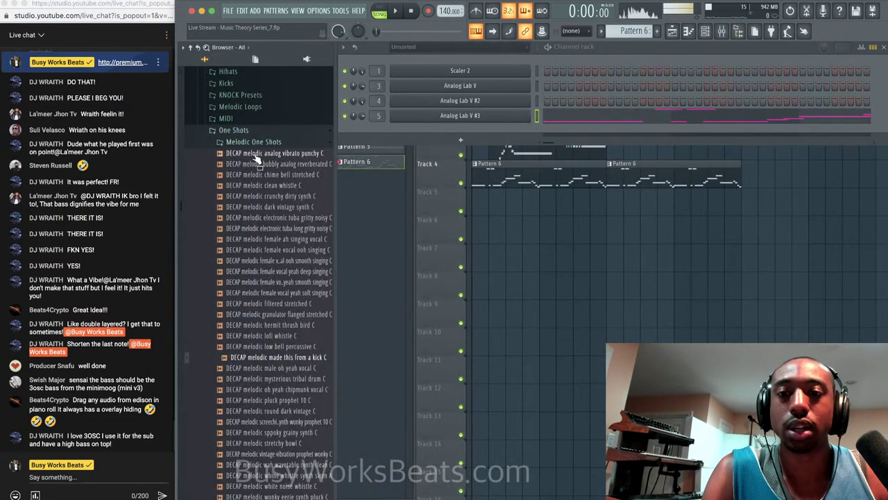
pyautogui.press('F6')
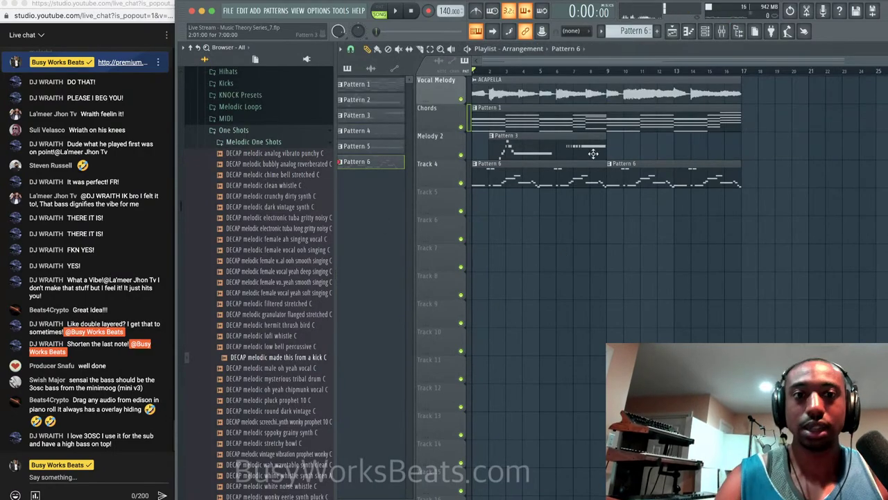
pyautogui.click(691, 32)
pyautogui.click(691, 32)
pyautogui.click(705, 32)
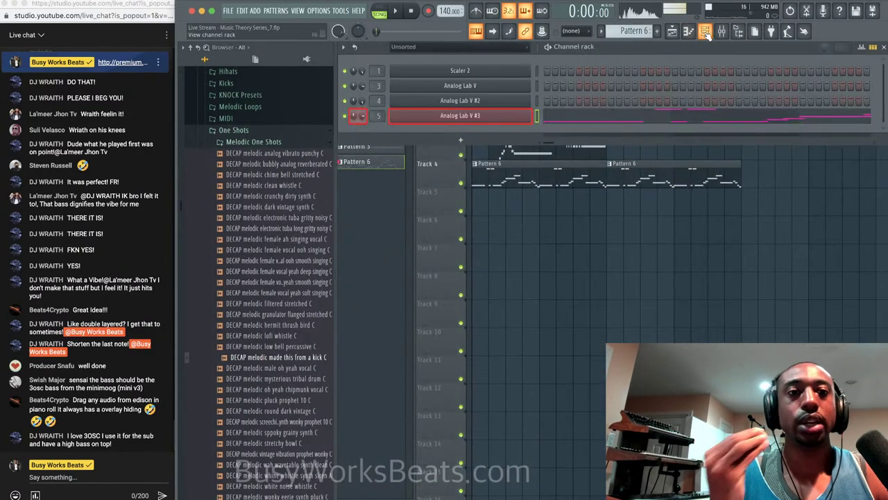
pyautogui.click(646, 32)
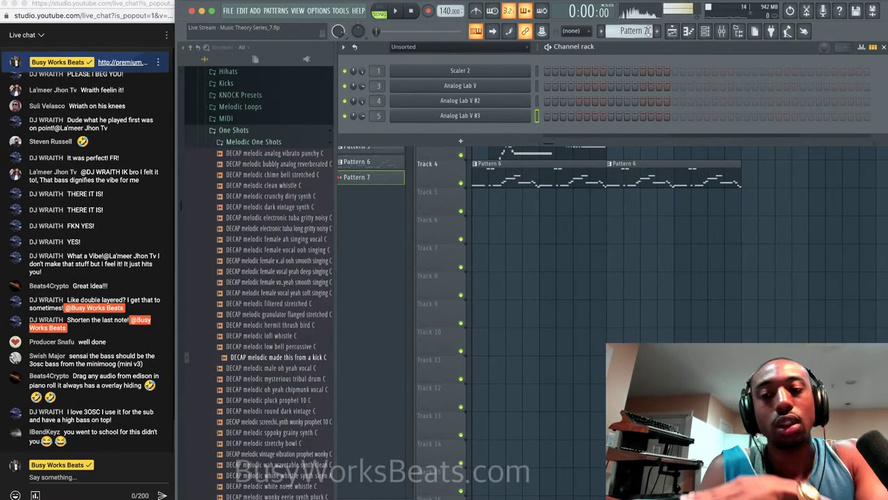
pyautogui.press('space')
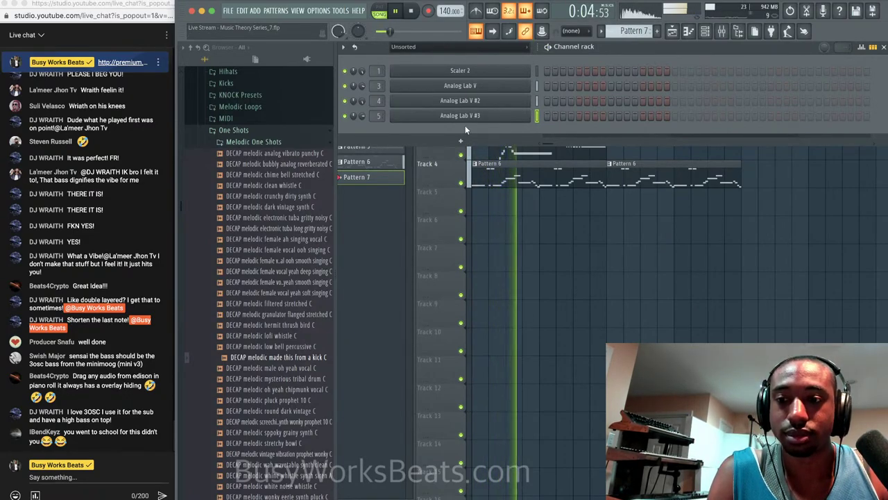
pyautogui.press('space')
pyautogui.press('F6')
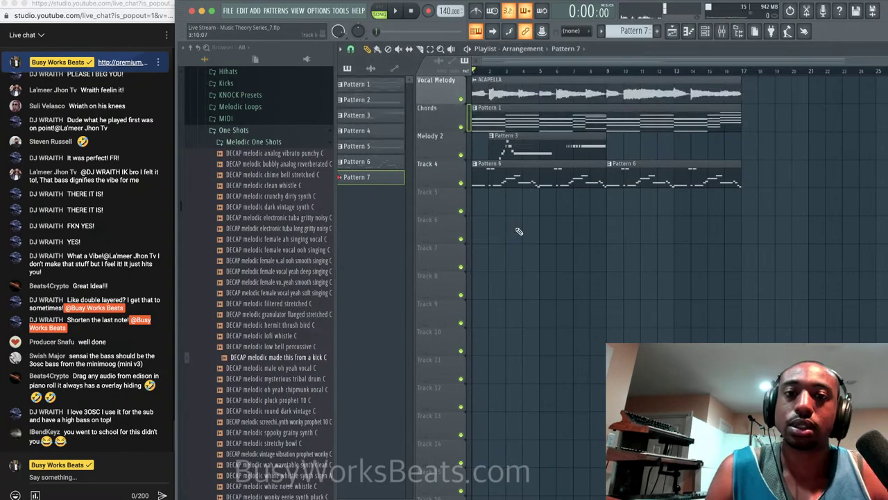
# Collapse the Melodic One Shots folder and open the DECAP Hihats folder.
pyautogui.click(268, 142)
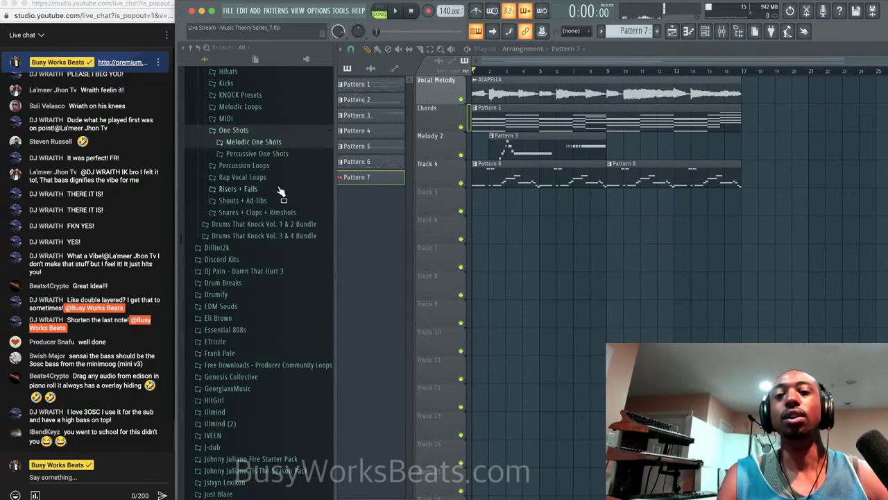
pyautogui.scroll(3, 279, 187)
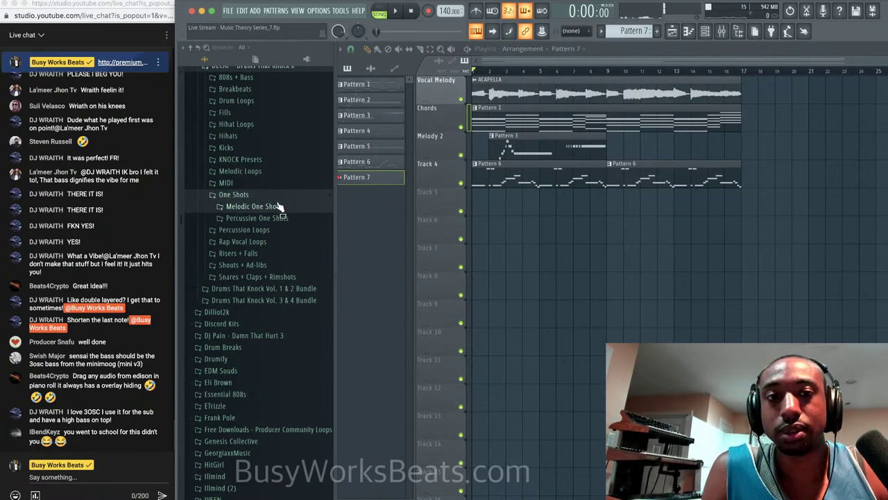
pyautogui.press('space')
pyautogui.press('space')
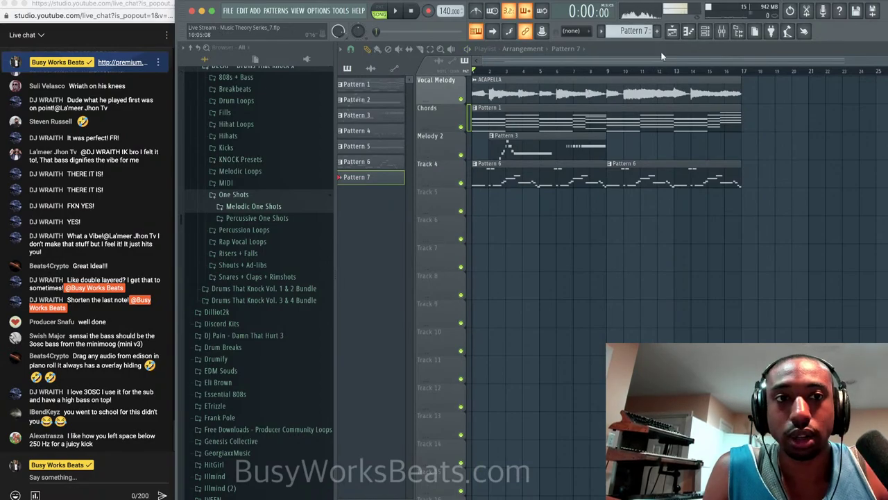
pyautogui.press('F6')
pyautogui.scroll(3, 261, 198)
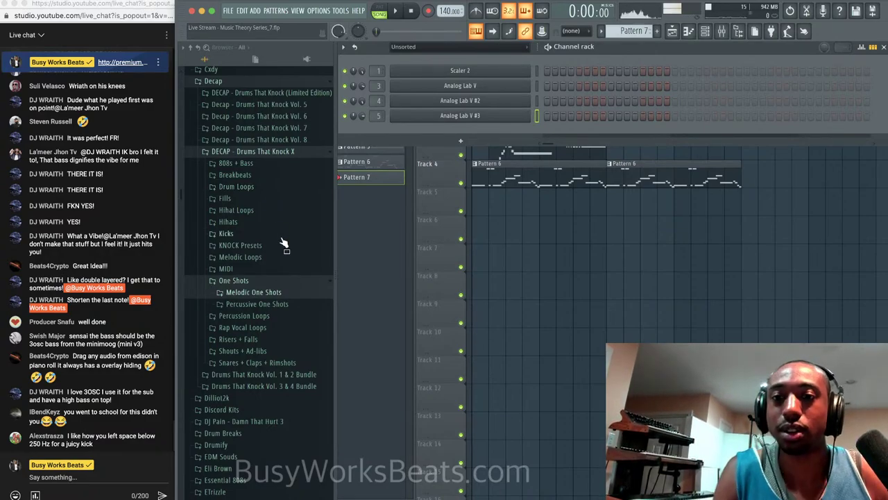
pyautogui.click(265, 223)
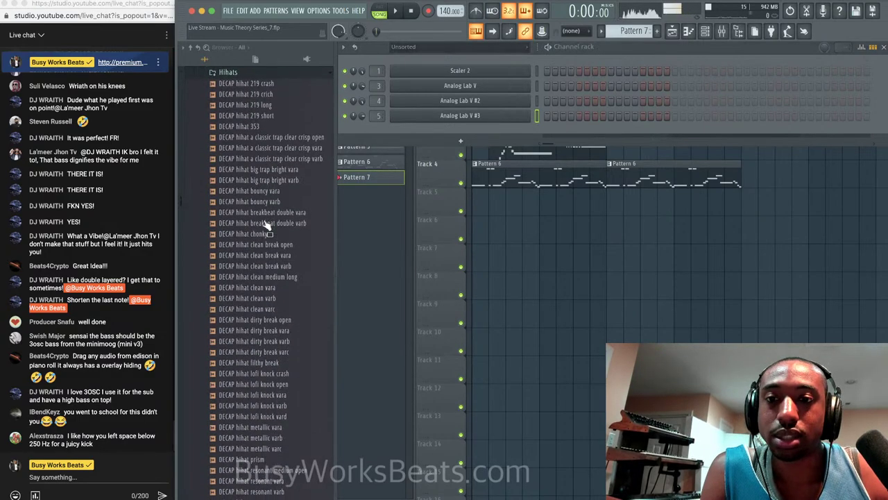
pyautogui.scroll(2, 267, 139)
pyautogui.moveTo(268, 136); pyautogui.dragTo(268, 148)
# Audition DECAP hihat 219 long, 219 short and 353, loading hihat 353 into a new channel.
pyautogui.click(267, 147)
pyautogui.press('space')
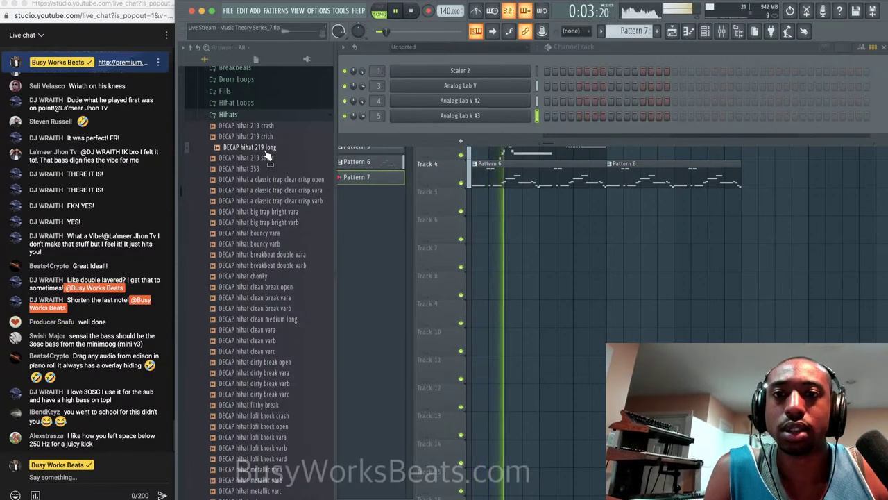
pyautogui.press('space')
pyautogui.click(270, 158)
pyautogui.click(269, 168)
pyautogui.press('space')
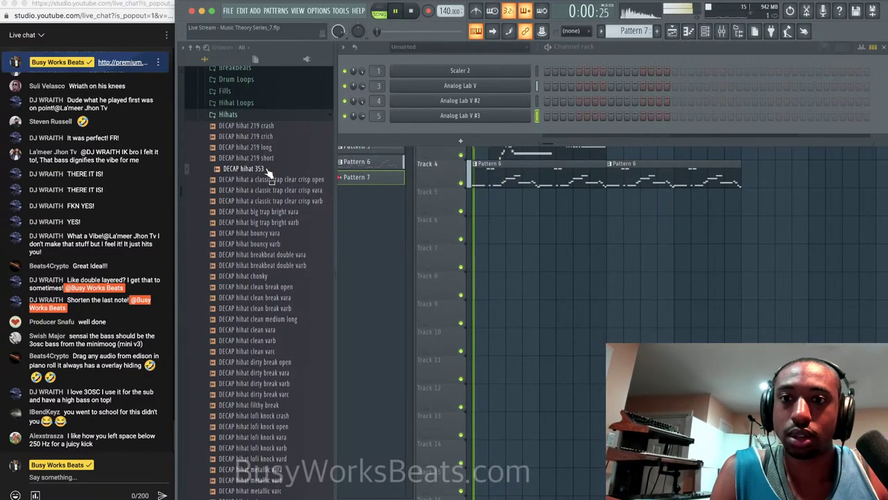
pyautogui.rightClick(268, 171)
pyautogui.click(292, 176)
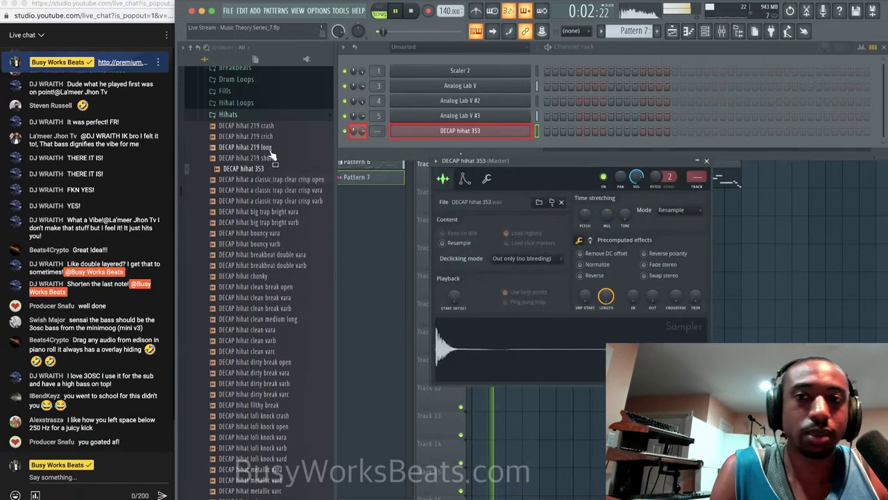
pyautogui.press('space')
# Play the song, then close Hihats and open the Snares + Claps + Rimshots folder.
pyautogui.scroll(4, 273, 154)
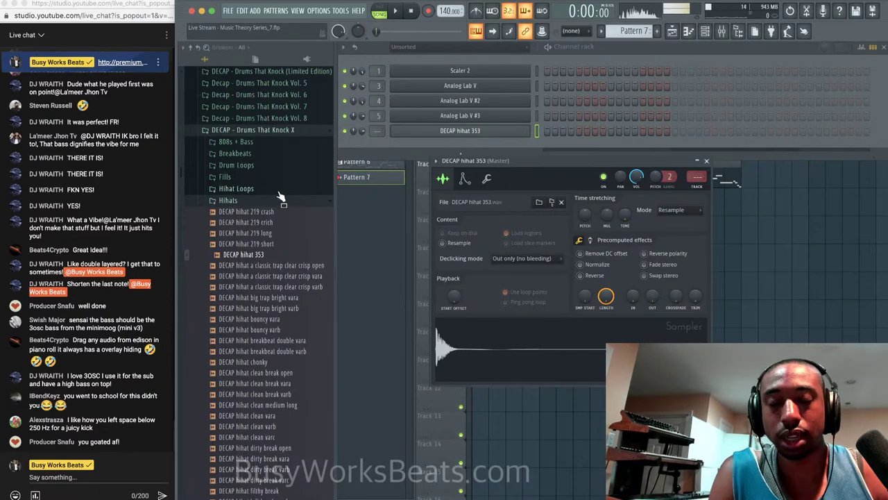
pyautogui.press('space')
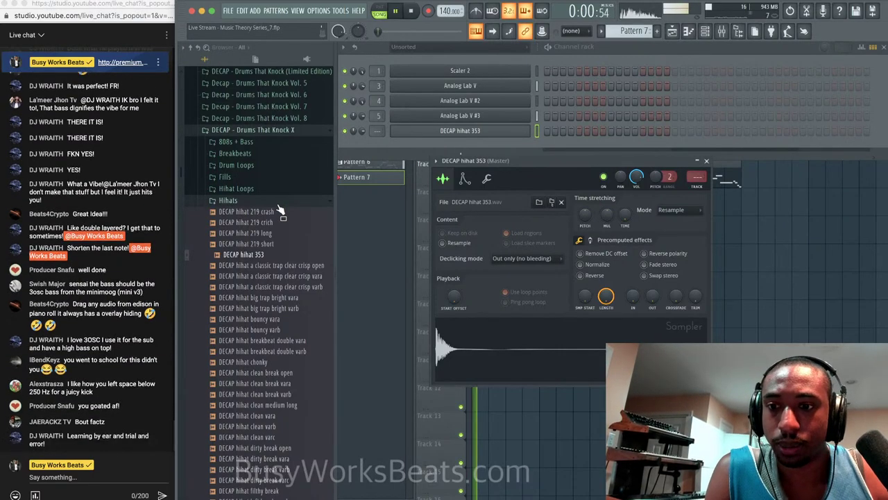
pyautogui.press('space')
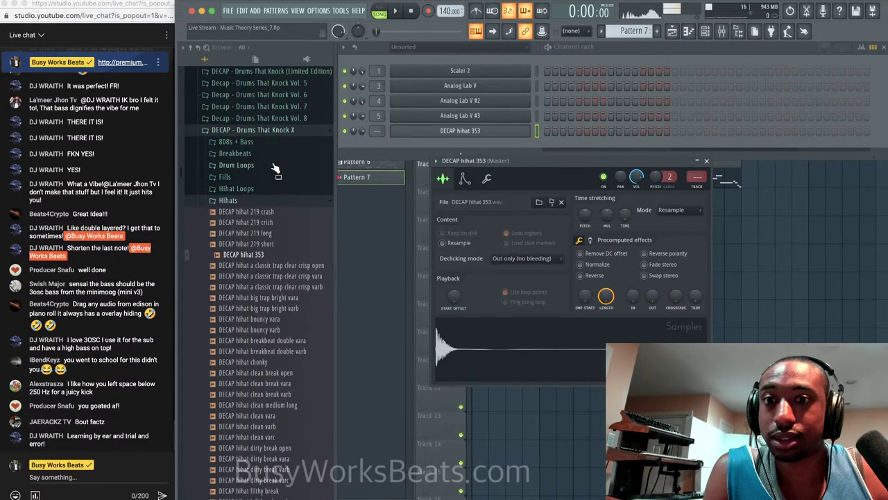
pyautogui.click(283, 200)
pyautogui.click(283, 199)
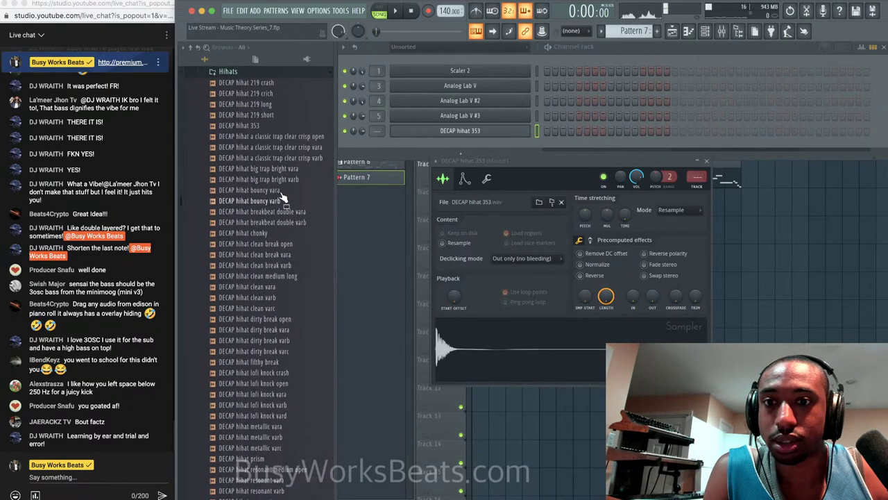
pyautogui.click(283, 73)
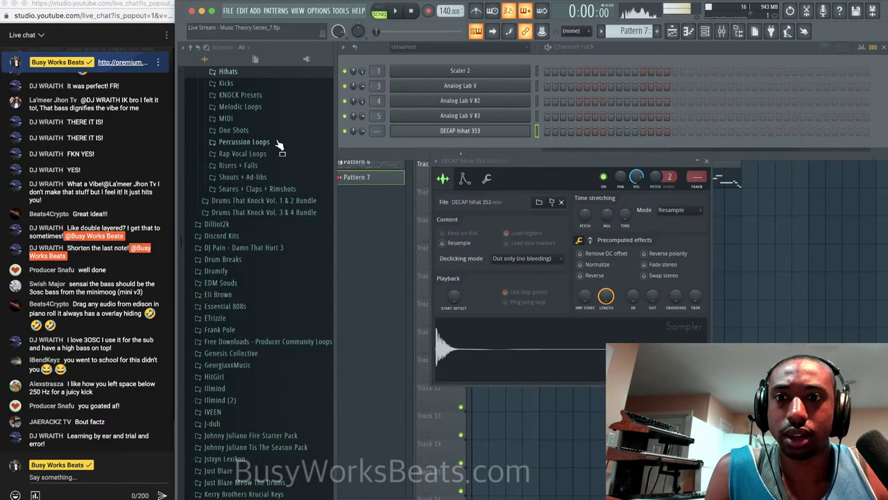
pyautogui.click(278, 188)
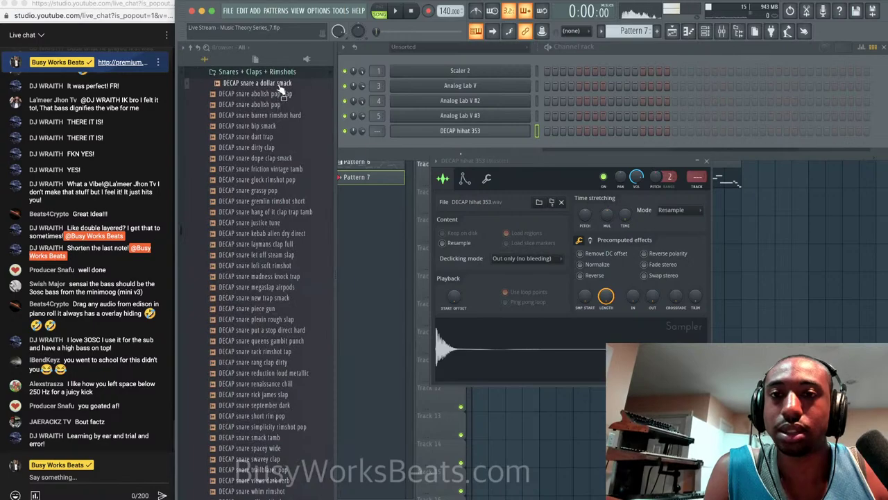
# Audition DECAP snares abolish pop clap, abolish pop, barren rimshot hard and a dollar smack.
pyautogui.click(283, 93)
pyautogui.click(284, 104)
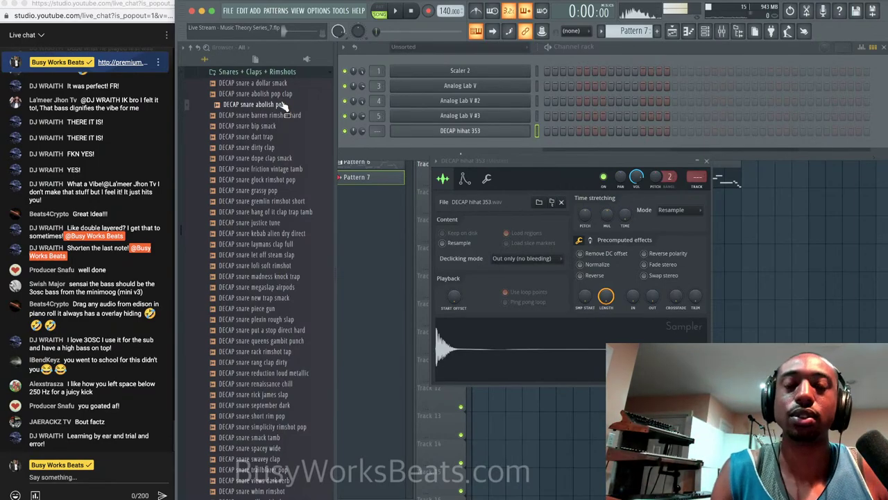
pyautogui.click(283, 108)
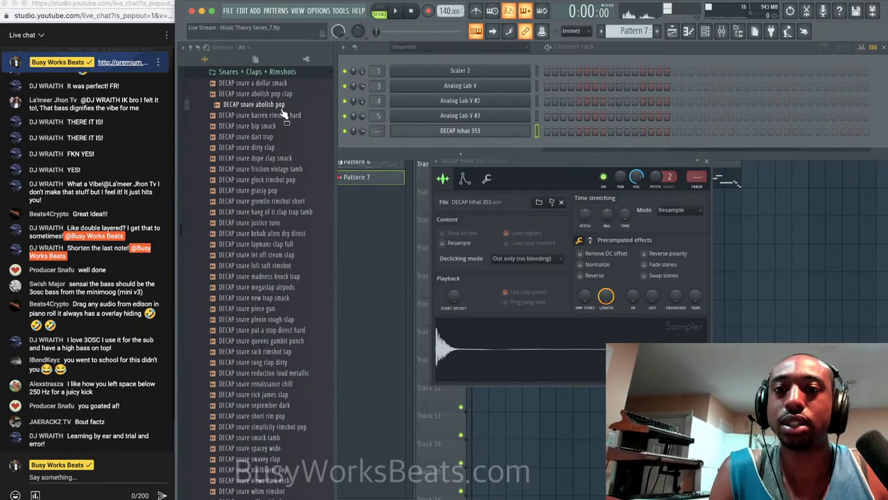
pyautogui.click(284, 117)
pyautogui.click(283, 108)
pyautogui.click(280, 95)
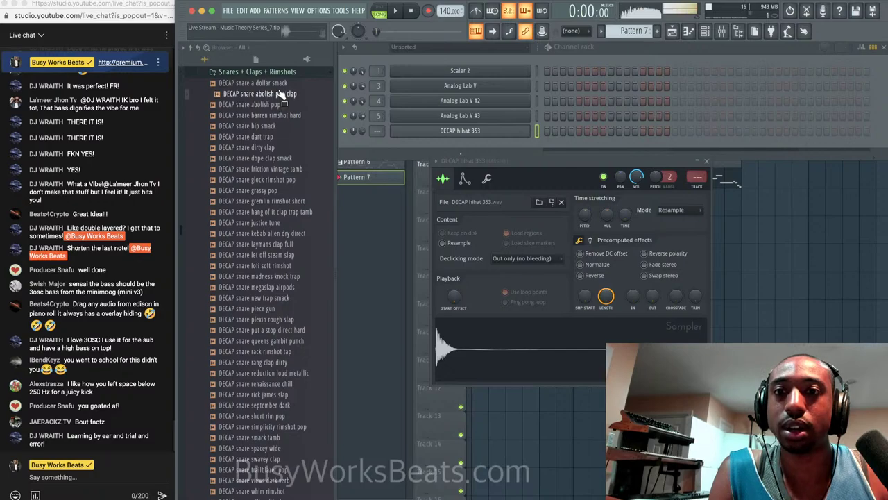
pyautogui.click(280, 86)
pyautogui.press('space')
pyautogui.click(281, 93)
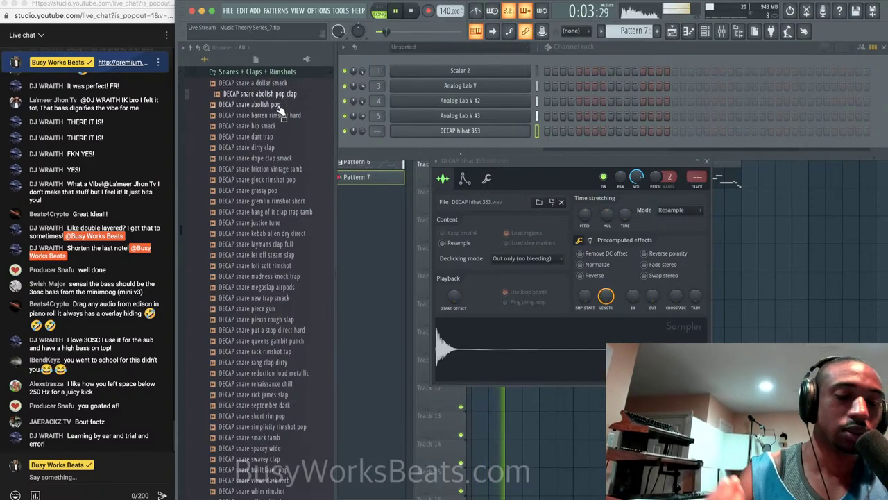
pyautogui.click(279, 106)
# Load DECAP snare abolish pop and DECAP snare barren rimshot hard into new channels.
pyautogui.rightClick(279, 106)
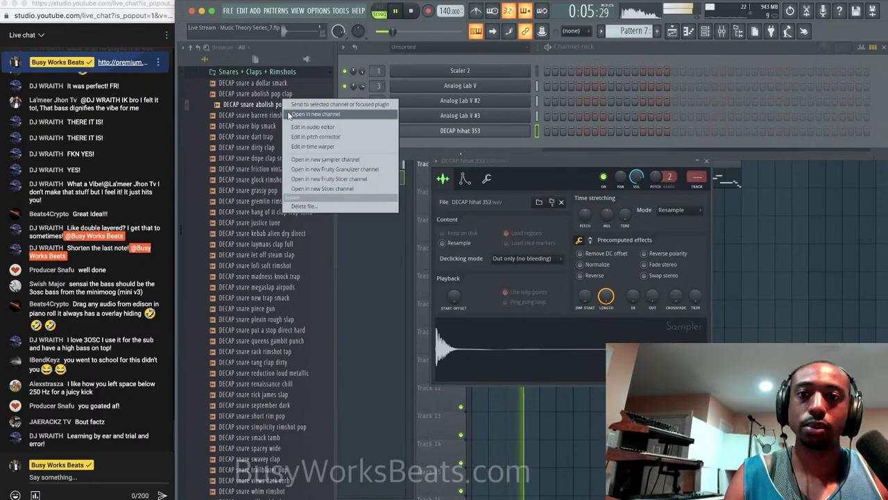
pyautogui.click(309, 113)
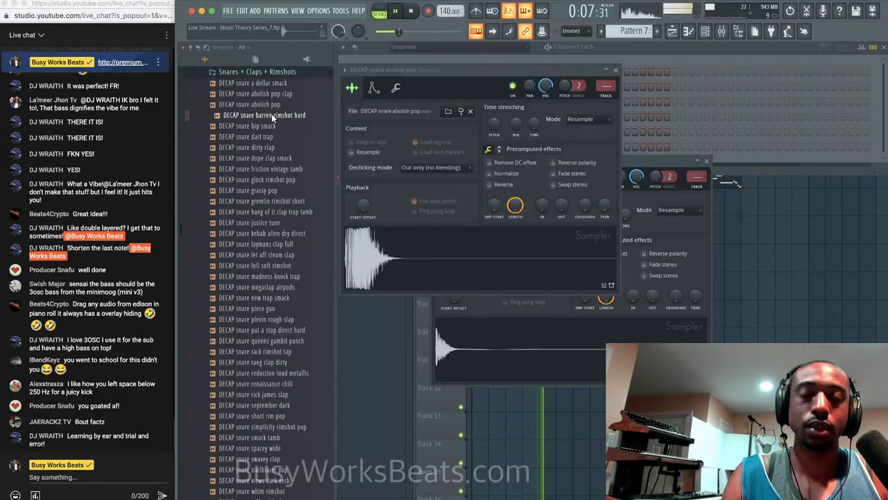
pyautogui.rightClick(271, 114)
pyautogui.click(276, 126)
pyautogui.press('Down')
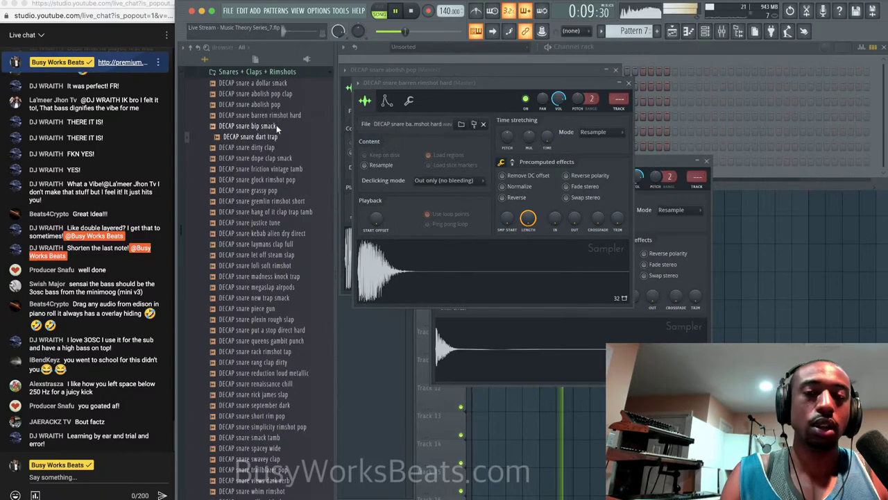
pyautogui.press('space')
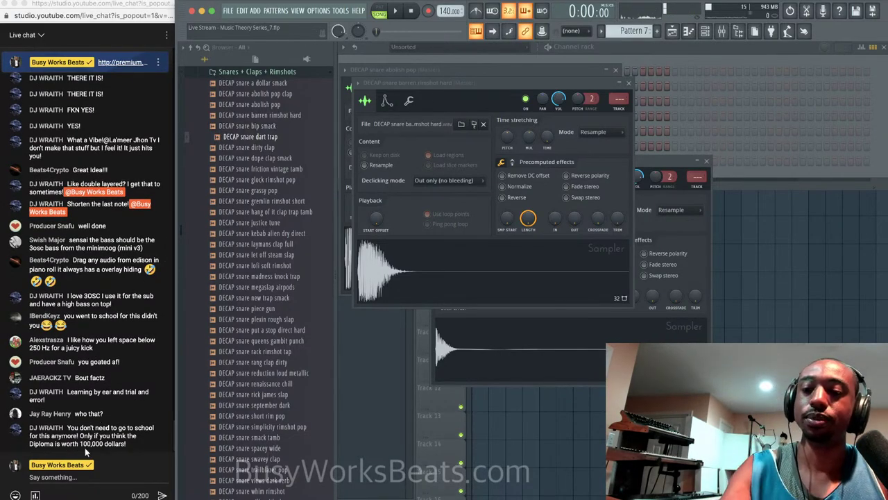
# Send 'DECAP' in the live chat, then close both snare Sampler windows.
pyautogui.click(77, 478)
pyautogui.write('DECAP')
pyautogui.press('Return')
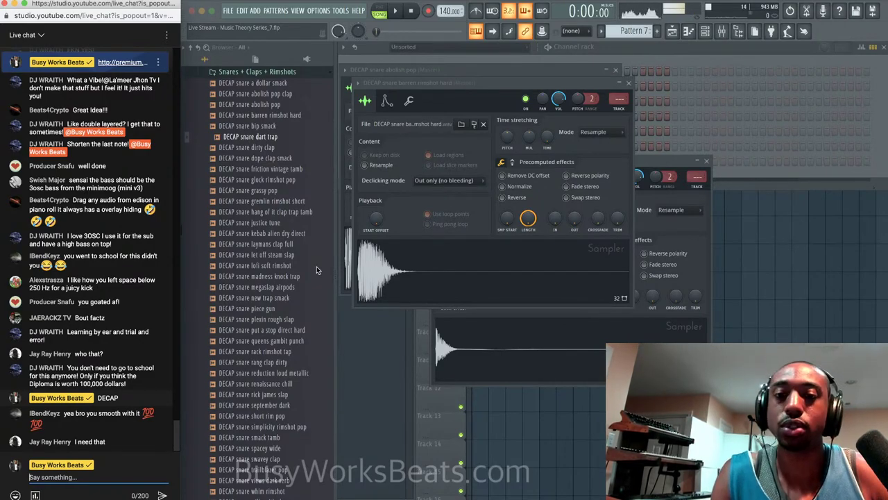
pyautogui.click(629, 83)
pyautogui.click(629, 84)
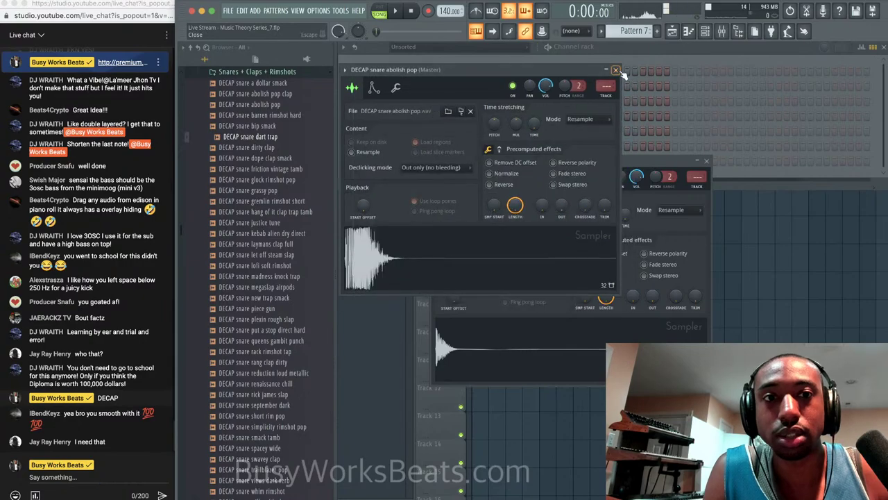
pyautogui.click(615, 70)
# Send a live chat message, audition the DECAP snare samples, and collapse the Snares + Claps + Rimshots folder.
pyautogui.click(80, 474)
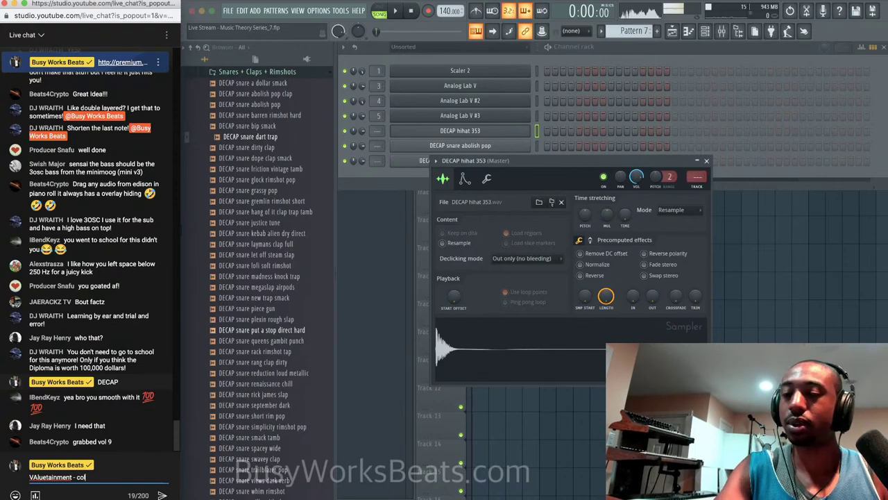
pyautogui.press('Return')
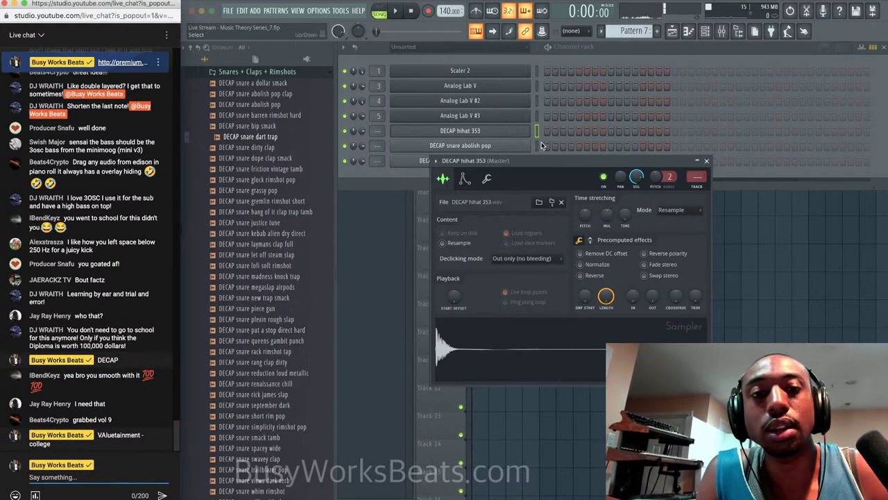
pyautogui.click(528, 145)
pyautogui.press('space')
pyautogui.click(274, 148)
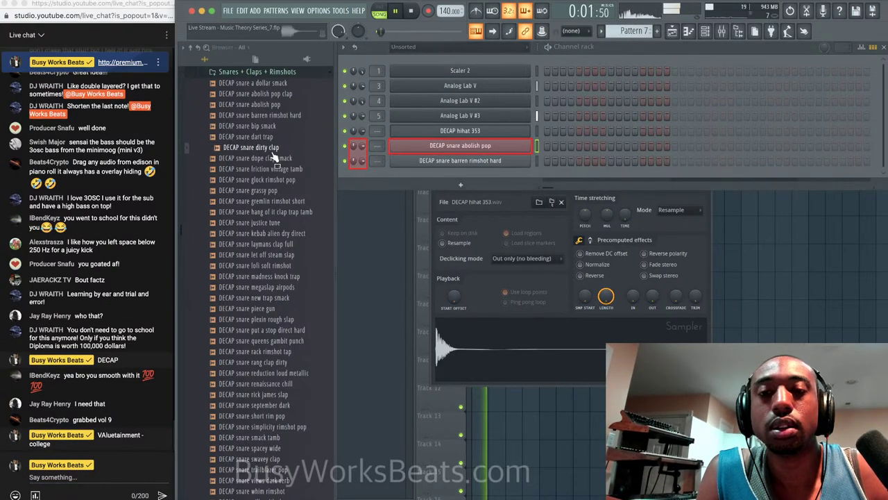
pyautogui.scroll(2, 274, 158)
pyautogui.click(274, 133)
pyautogui.scroll(1, 274, 133)
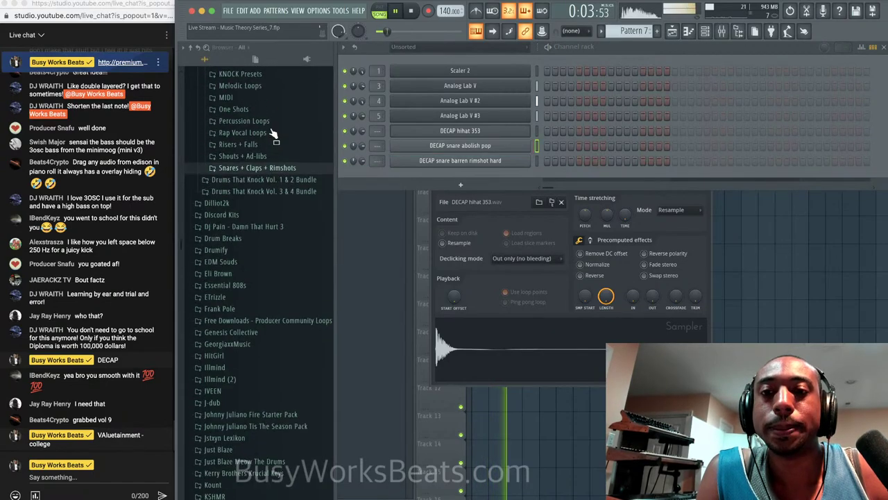
pyautogui.scroll(3, 274, 138)
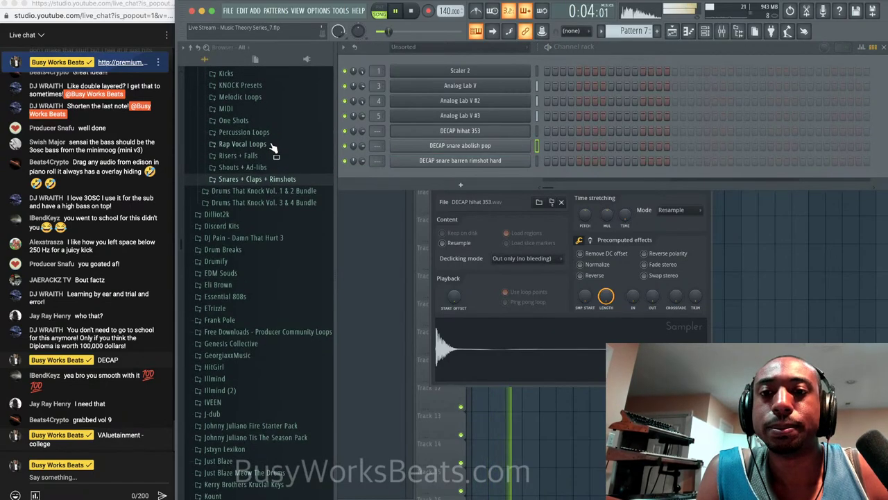
# Select the DECAP hihat 353 channel and listen to the song playback.
pyautogui.click(538, 131)
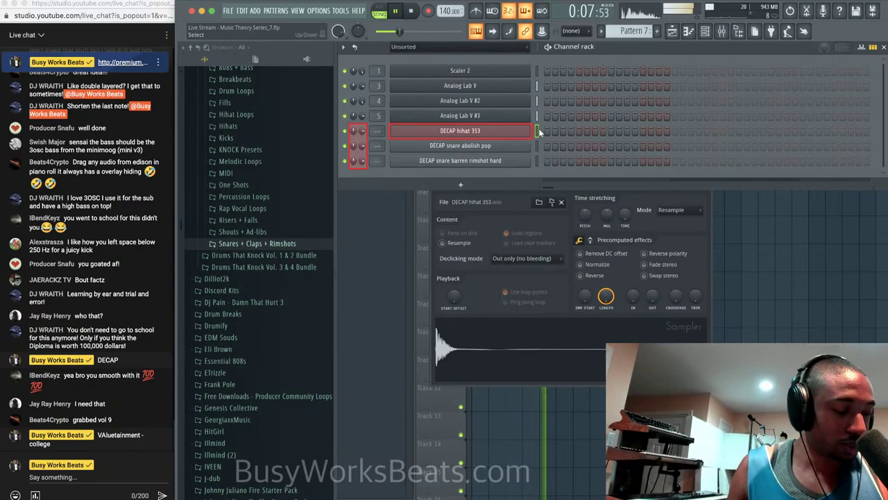
pyautogui.press('space')
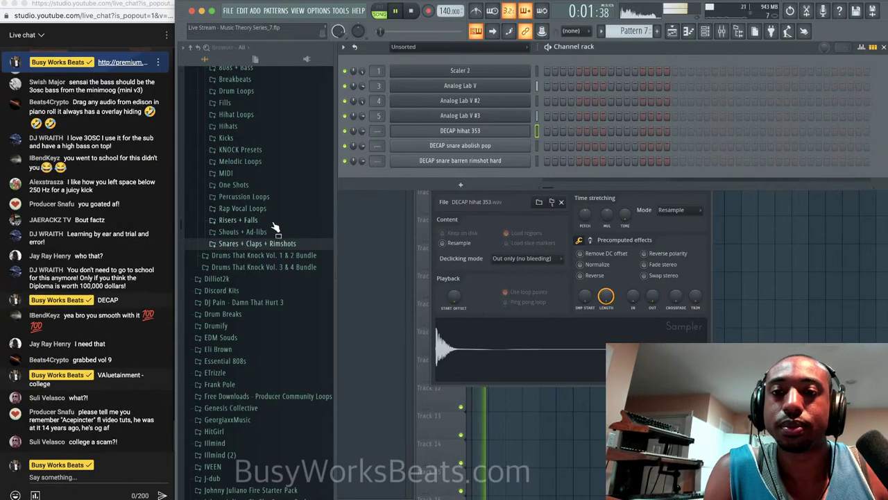
pyautogui.scroll(2, 276, 229)
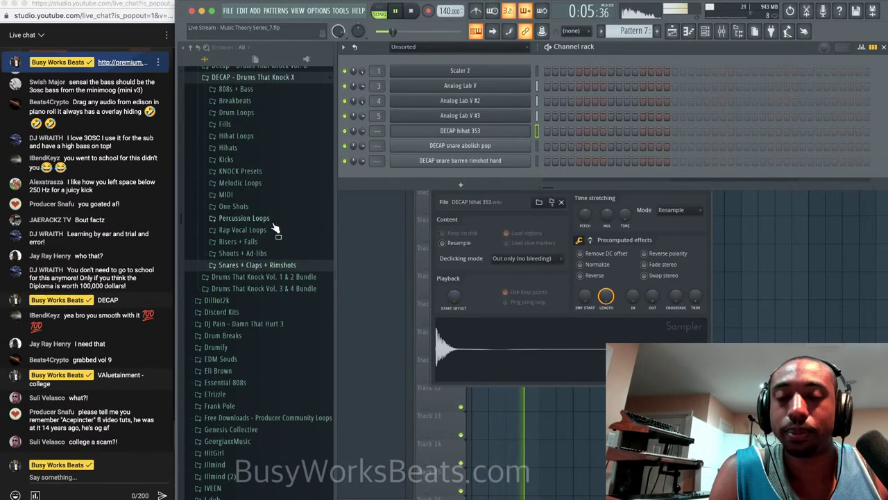
pyautogui.press('space')
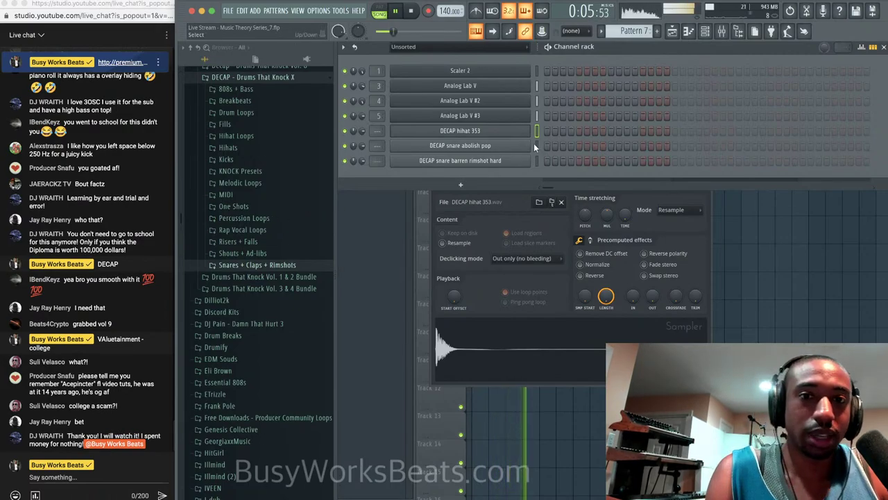
pyautogui.press('space')
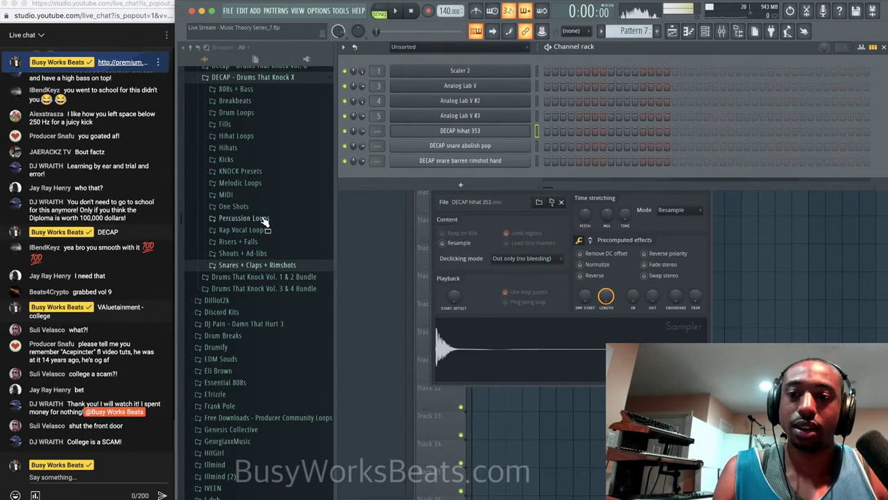
# Preview the DECAP kicks and load 'dead that hard' as a new Channel rack channel.
pyautogui.click(250, 161)
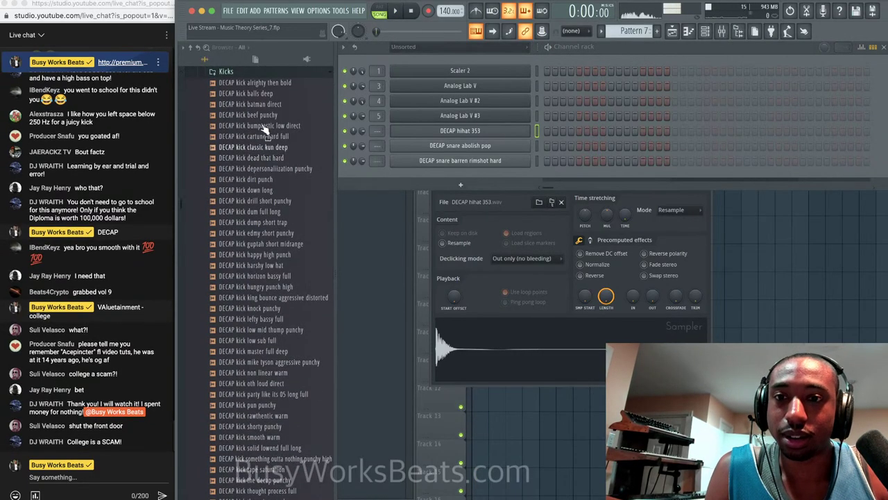
pyautogui.click(277, 94)
pyautogui.click(278, 105)
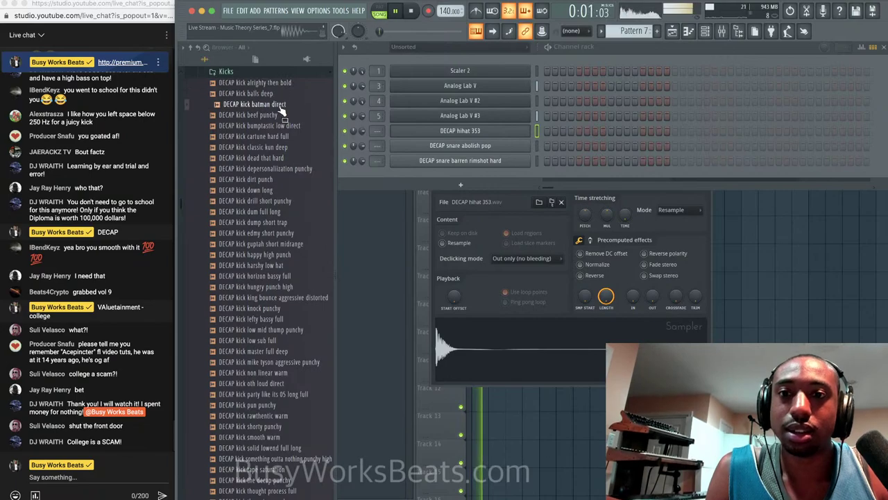
pyautogui.click(278, 115)
pyautogui.click(281, 127)
pyautogui.click(281, 137)
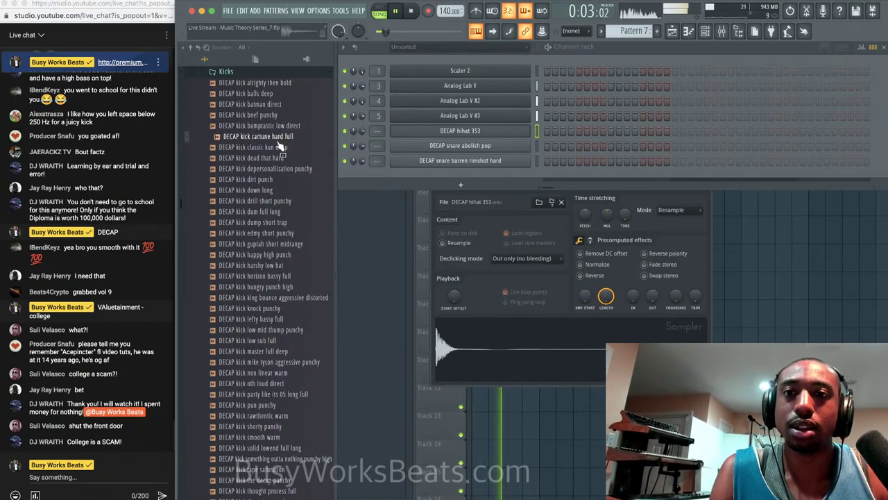
pyautogui.click(278, 147)
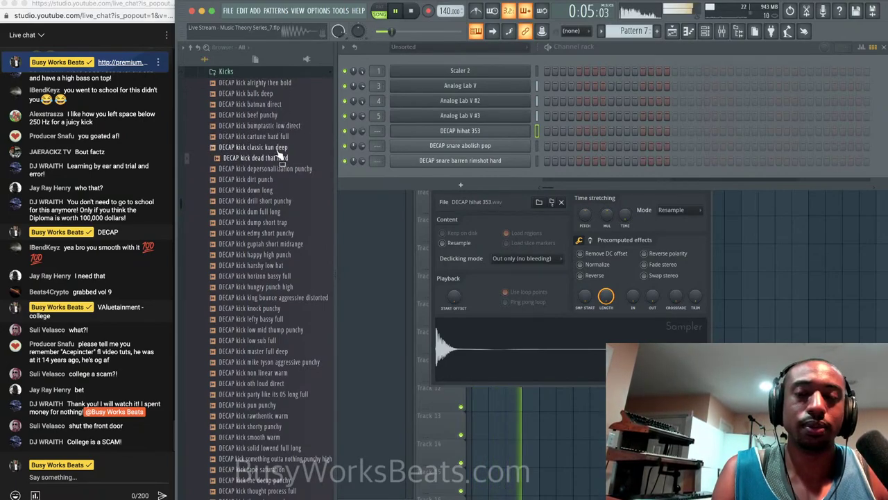
pyautogui.click(279, 158)
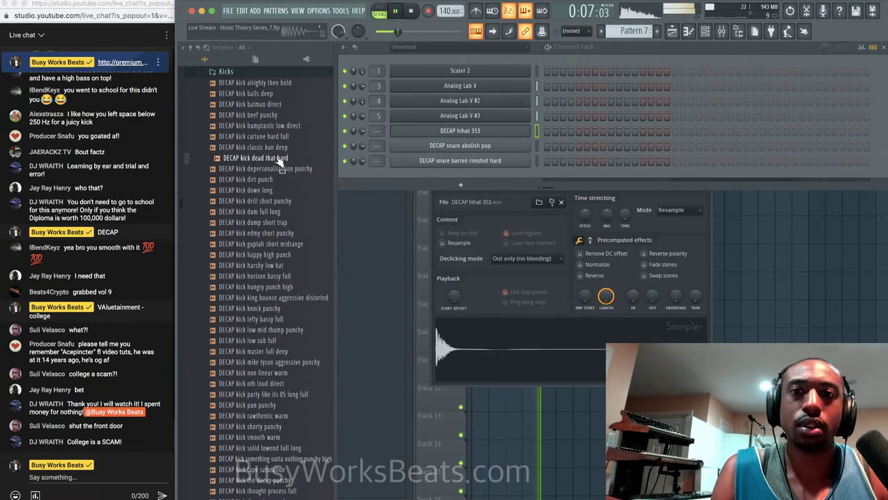
pyautogui.rightClick(288, 156)
pyautogui.click(291, 168)
pyautogui.press('space')
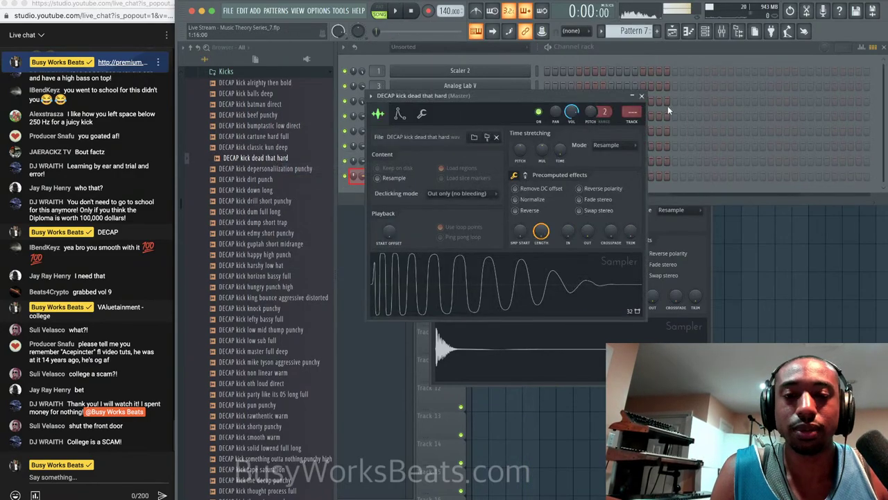
pyautogui.click(642, 96)
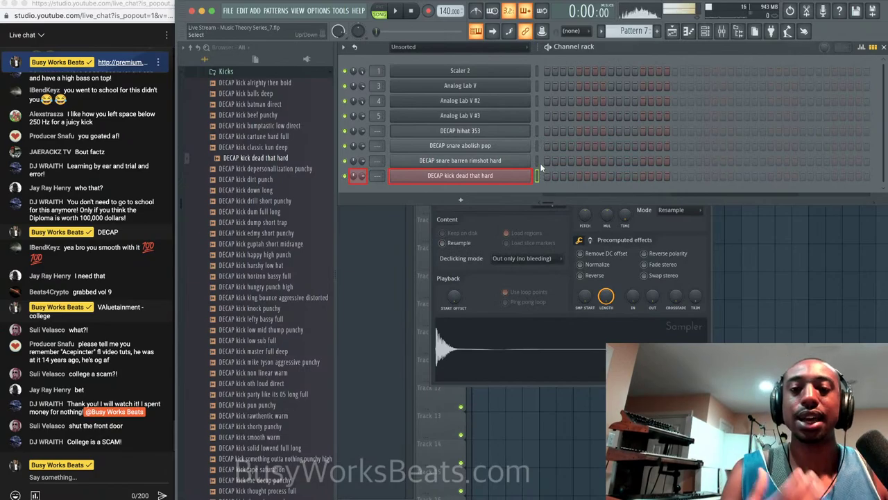
# Route the four DECAP drum channels to mixer tracks 6–9 and return to the Playlist.
pyautogui.moveTo(538, 132); pyautogui.dragTo(538, 177)
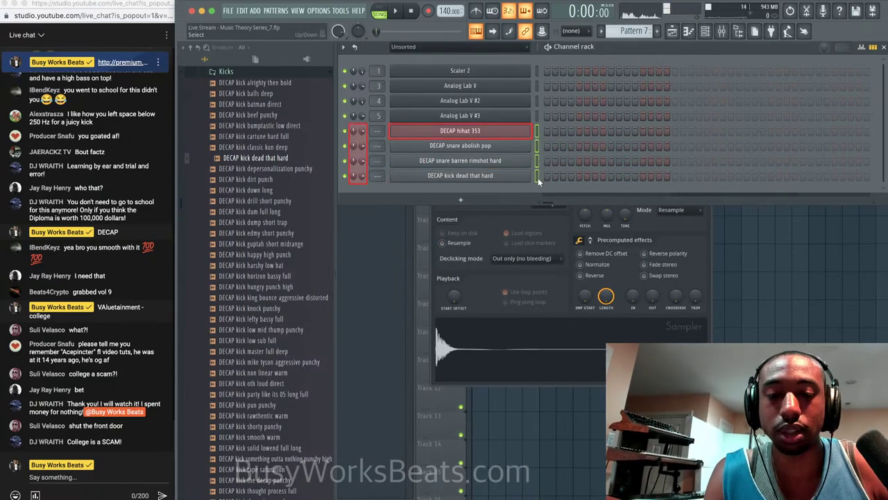
pyautogui.press('super+l')
pyautogui.press('F5')
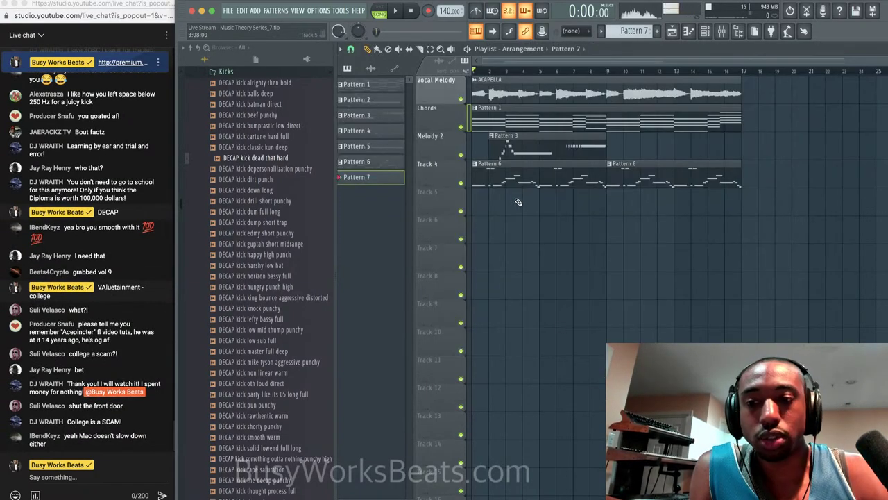
# Place a Pattern 7 clip on Track 5 and fill the DECAP hihat 353 channel every second step.
pyautogui.click(479, 213)
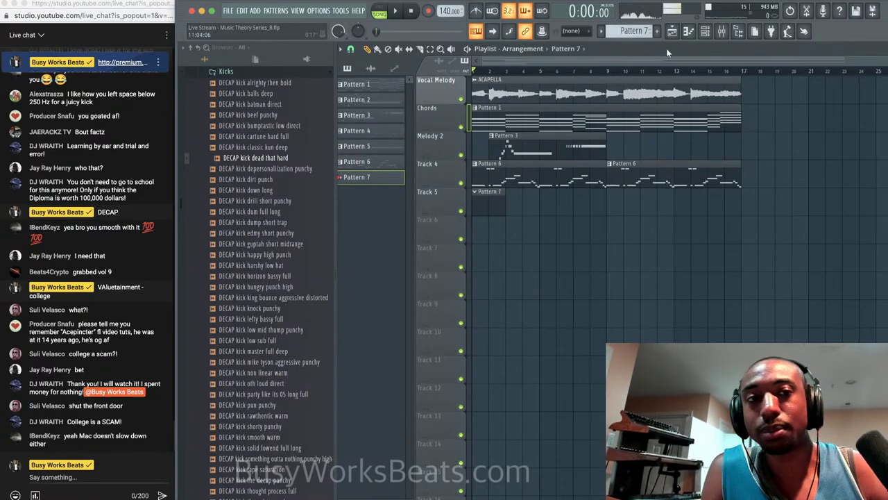
pyautogui.click(705, 31)
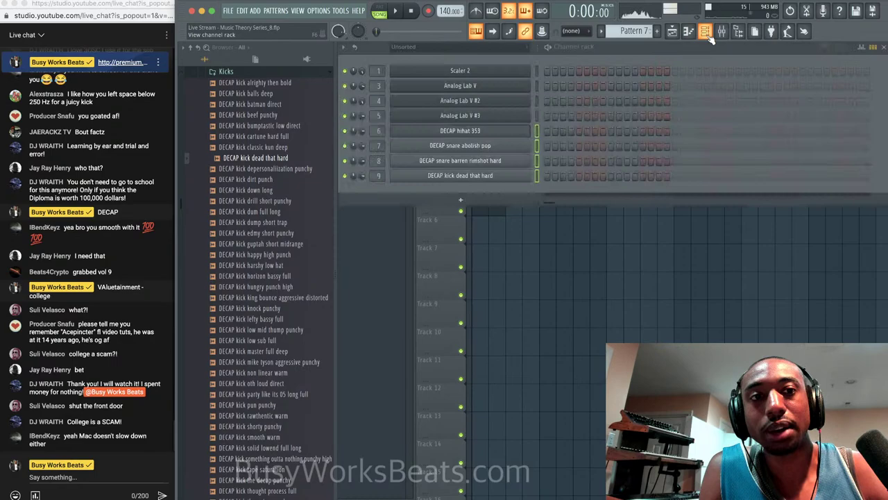
pyautogui.click(546, 130)
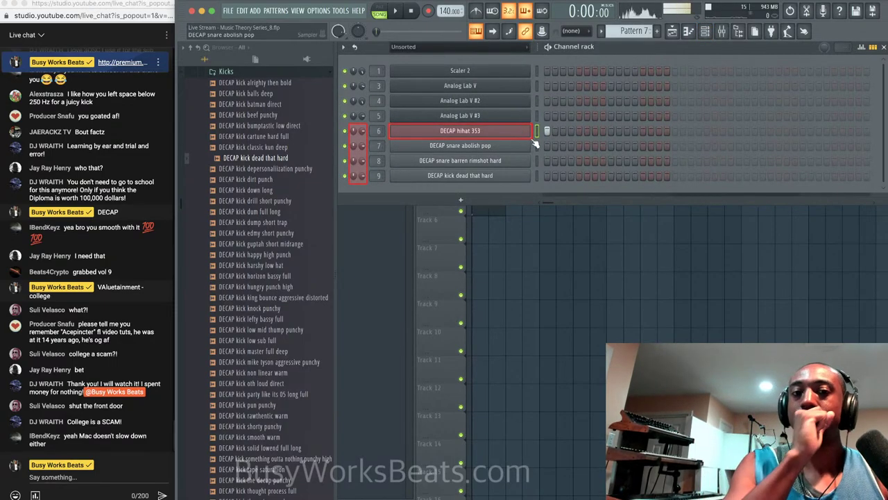
pyautogui.click(833, 131)
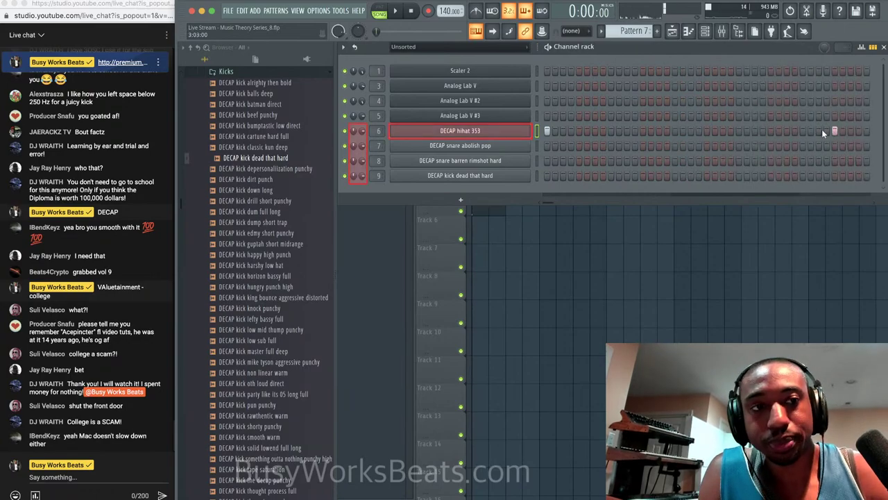
pyautogui.rightClick(529, 133)
pyautogui.moveTo(555, 148)
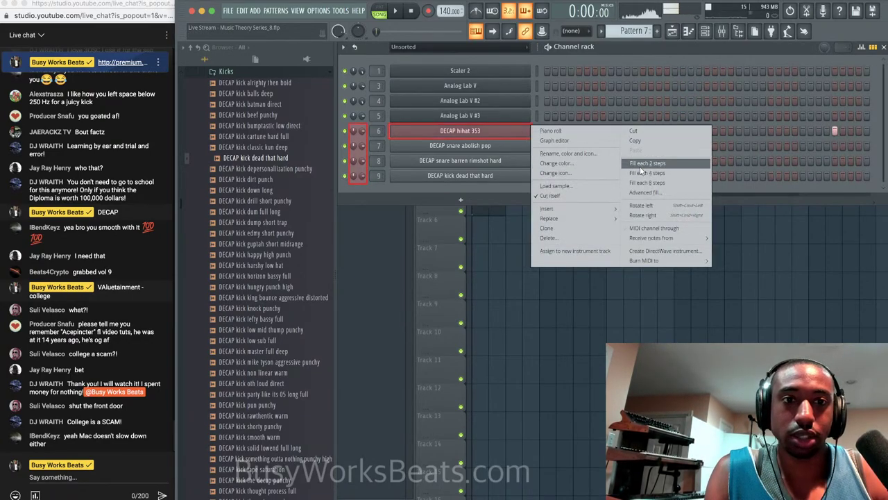
pyautogui.click(640, 164)
# Repeat Pattern 7 clips along Track 5 to the end of the arrangement.
pyautogui.click(611, 260)
pyautogui.click(510, 195)
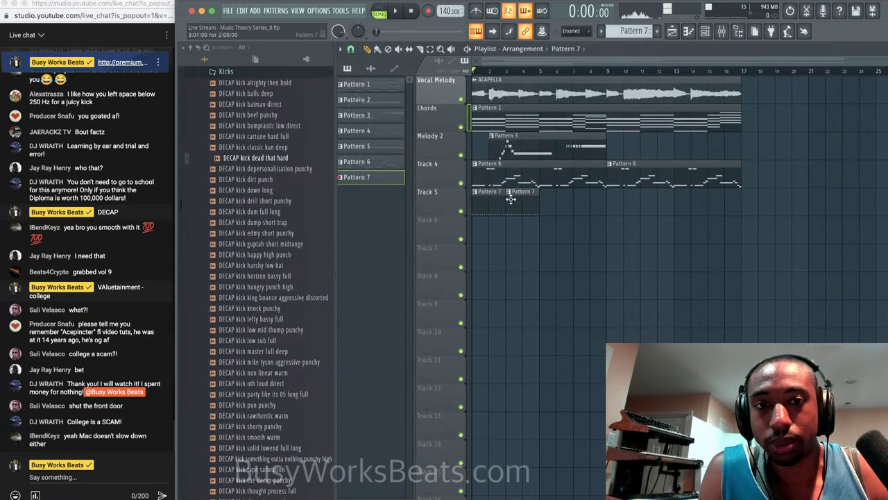
pyautogui.press('space')
pyautogui.click(549, 200)
pyautogui.click(588, 204)
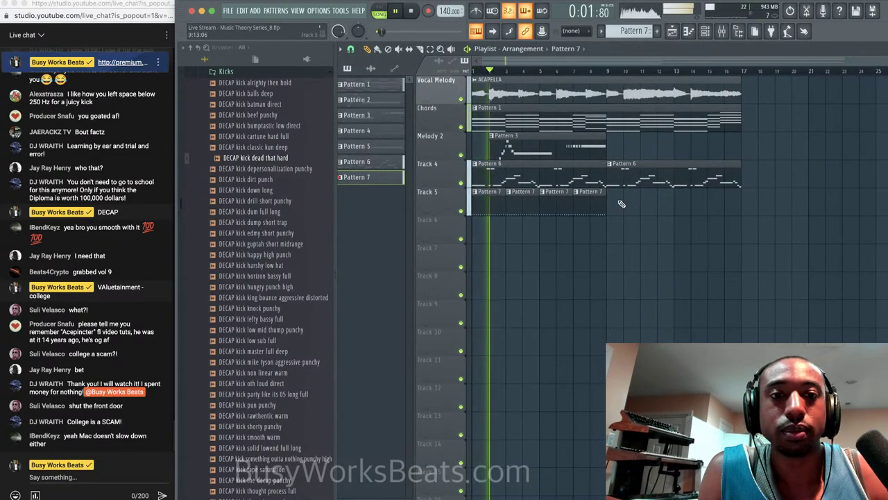
pyautogui.click(623, 202)
pyautogui.click(659, 202)
pyautogui.click(688, 203)
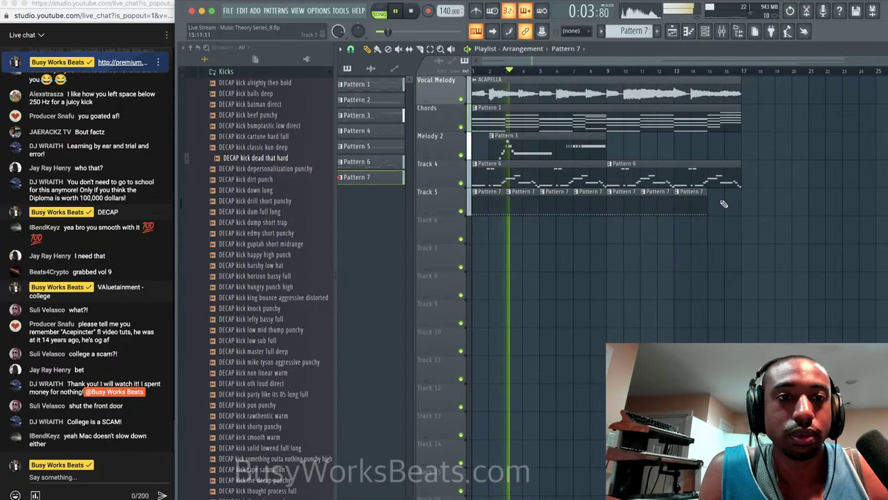
pyautogui.click(723, 203)
pyautogui.click(705, 31)
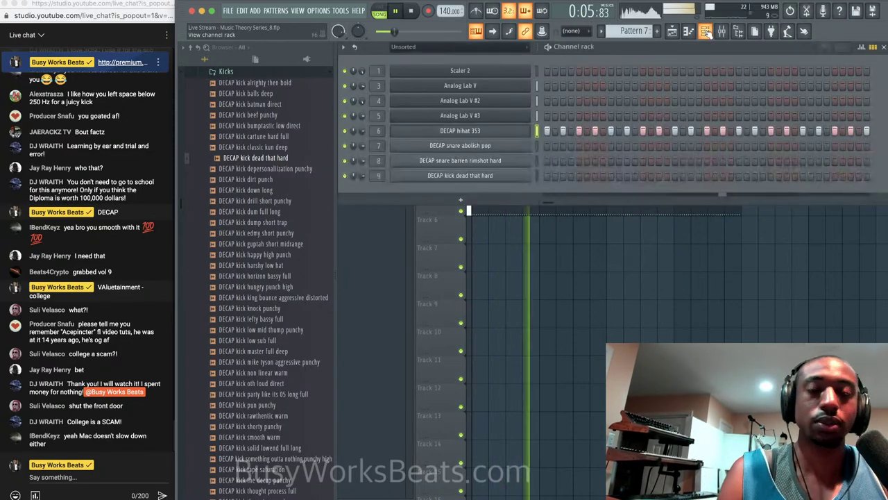
# Hide the sample browser, turn on the metronome, and add two snare hits to Pattern 7.
pyautogui.click(740, 32)
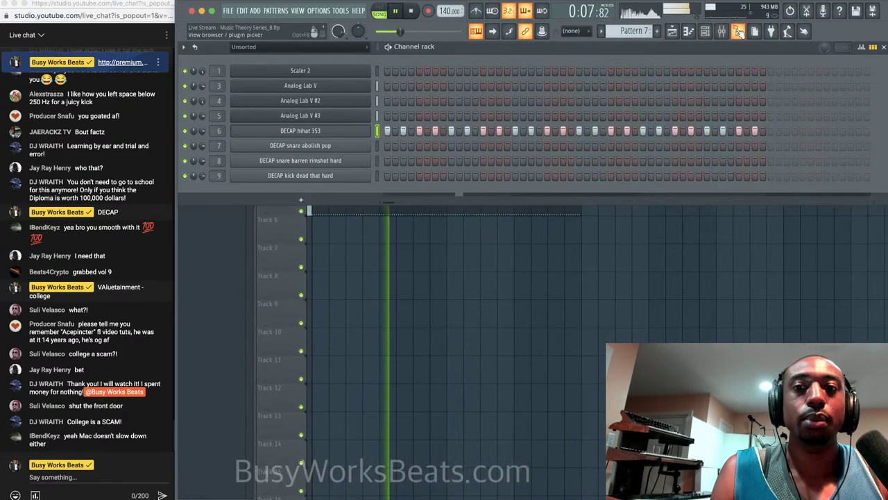
pyautogui.press('space')
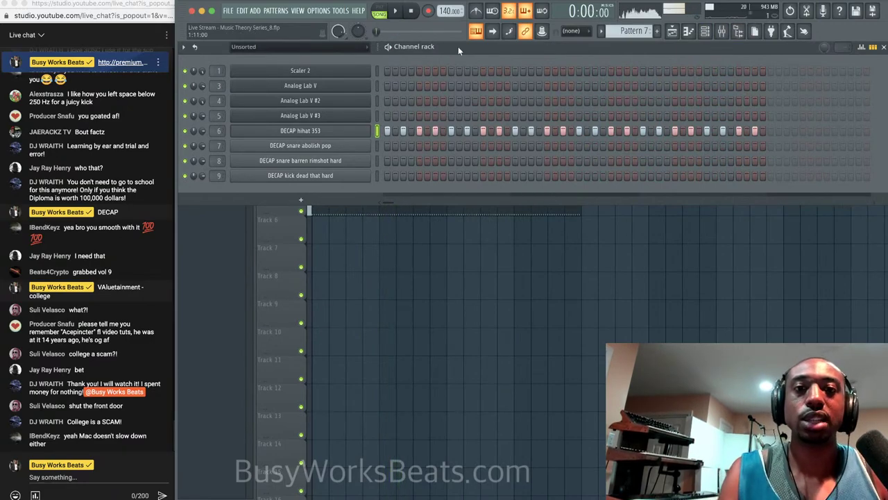
pyautogui.click(477, 12)
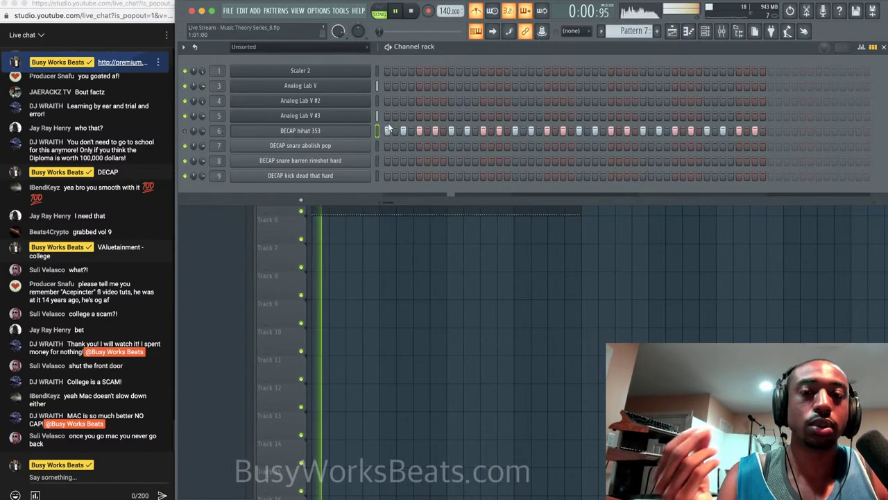
pyautogui.click(451, 160)
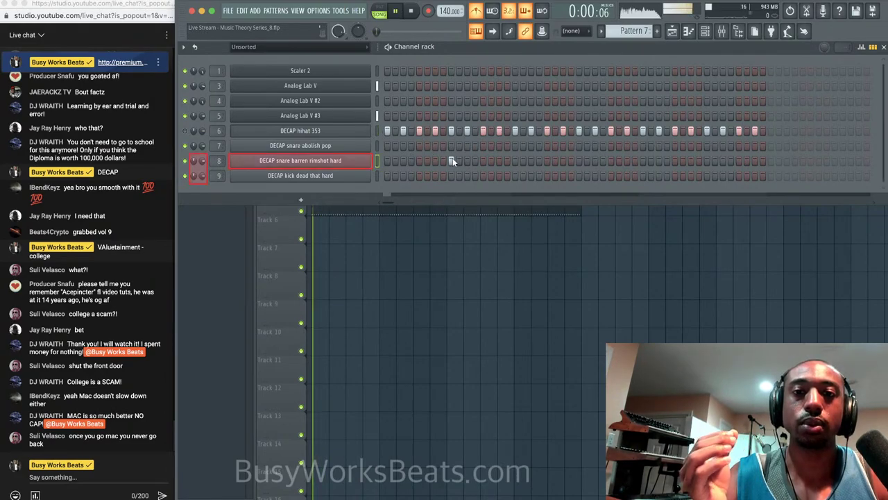
pyautogui.press('space')
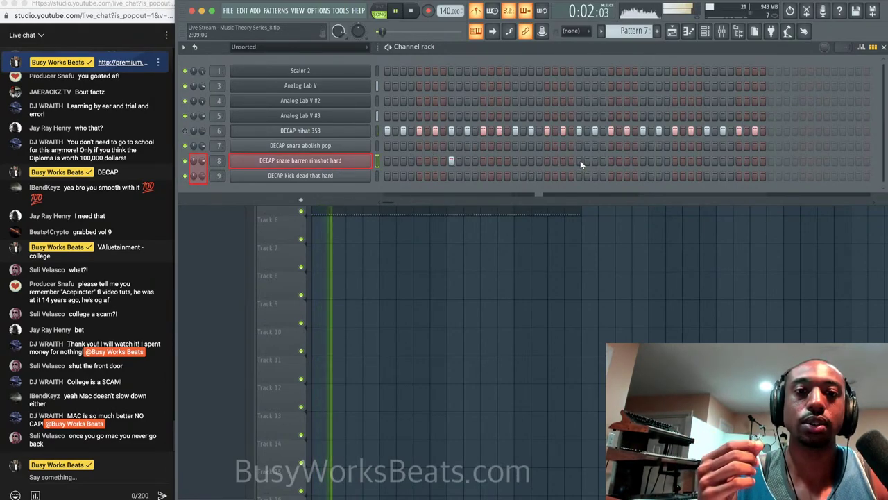
pyautogui.click(580, 161)
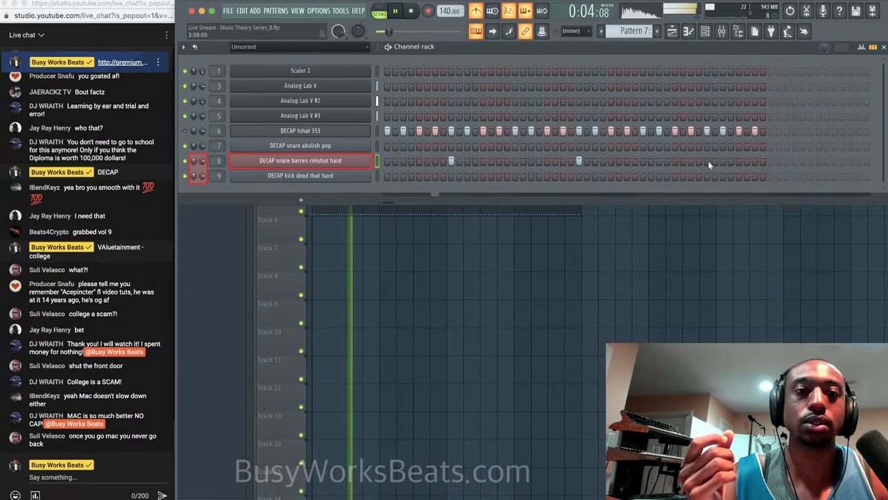
# Delete the second Pattern 7 clip on Track 5, then select the snare and kick channels.
pyautogui.press('F6')
pyautogui.press('space')
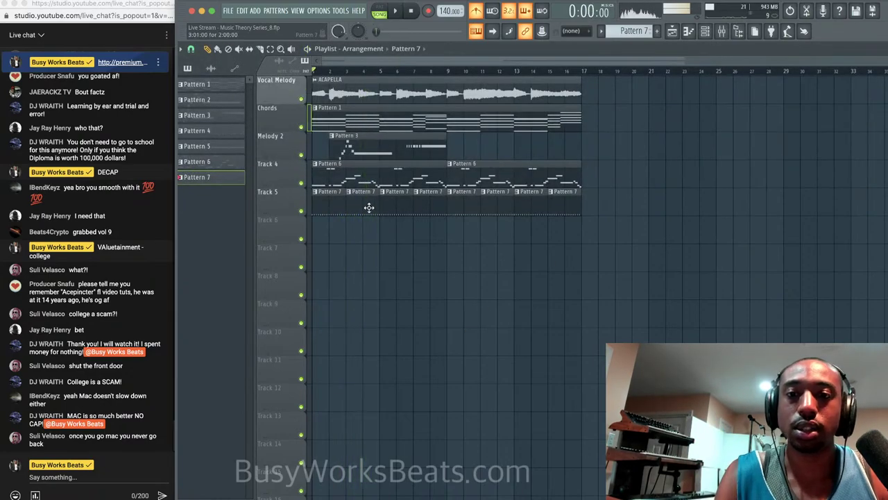
pyautogui.rightClick(365, 203)
pyautogui.press('space')
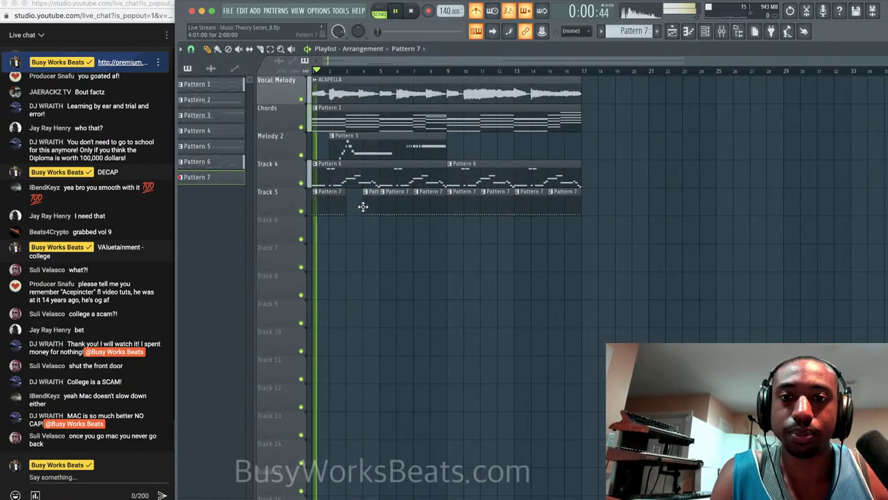
pyautogui.click(705, 30)
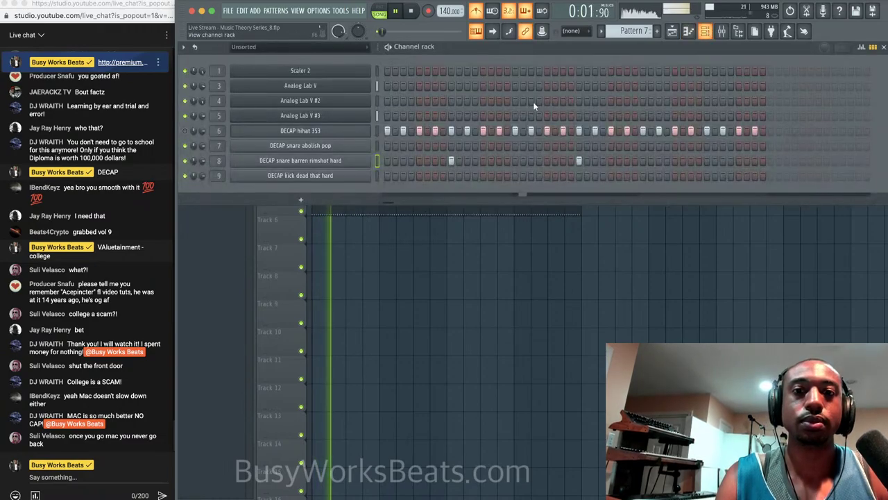
pyautogui.click(379, 146)
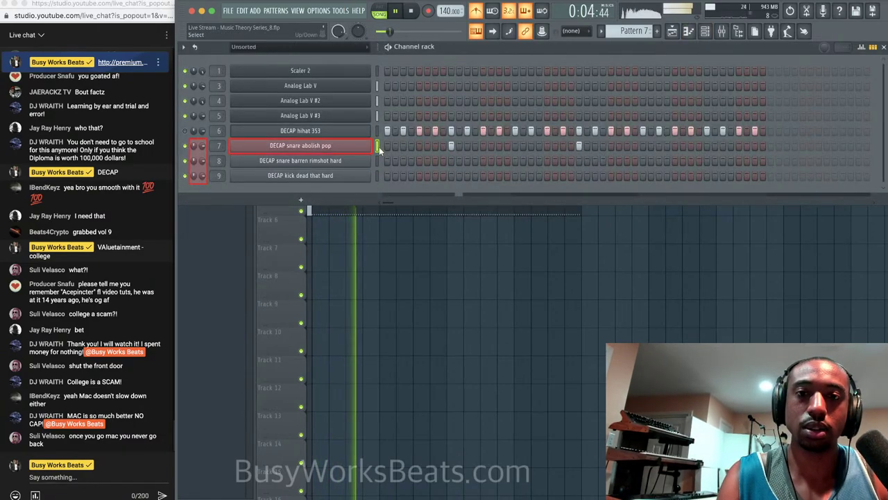
pyautogui.click(378, 175)
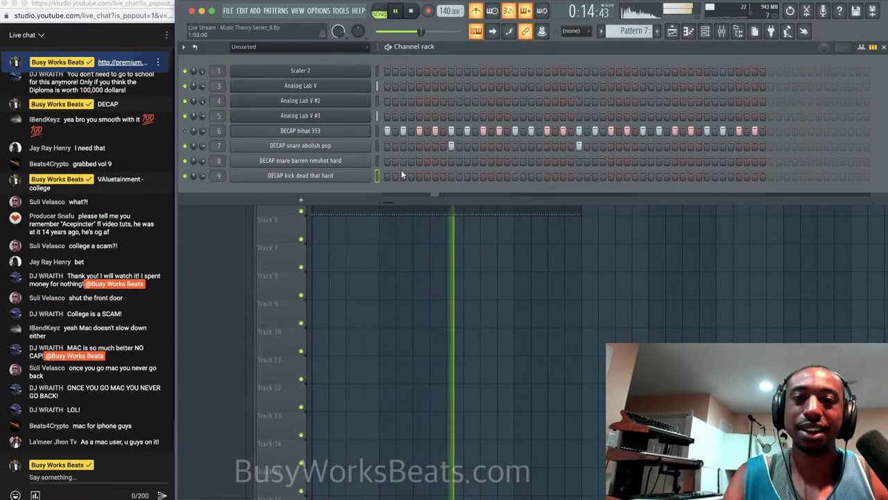
# Add two DECAP kick dead that hard hits to Pattern 7, trying and removing two extra hits.
pyautogui.press('space')
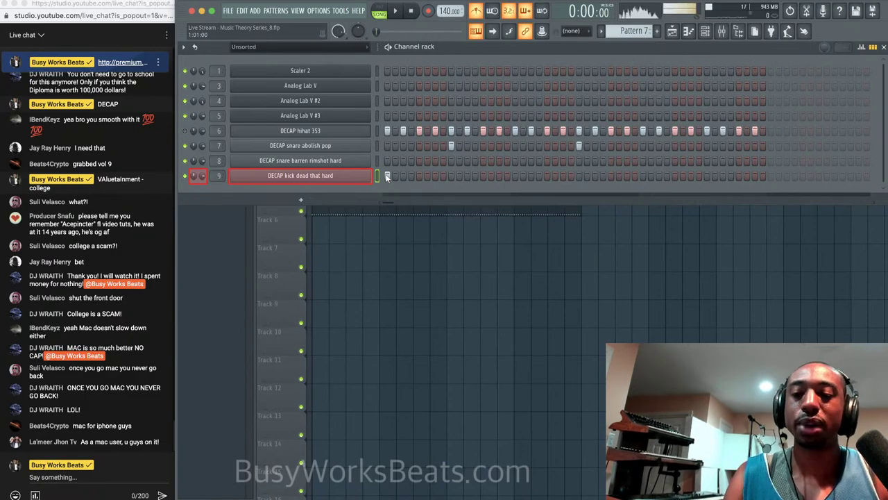
pyautogui.click(483, 176)
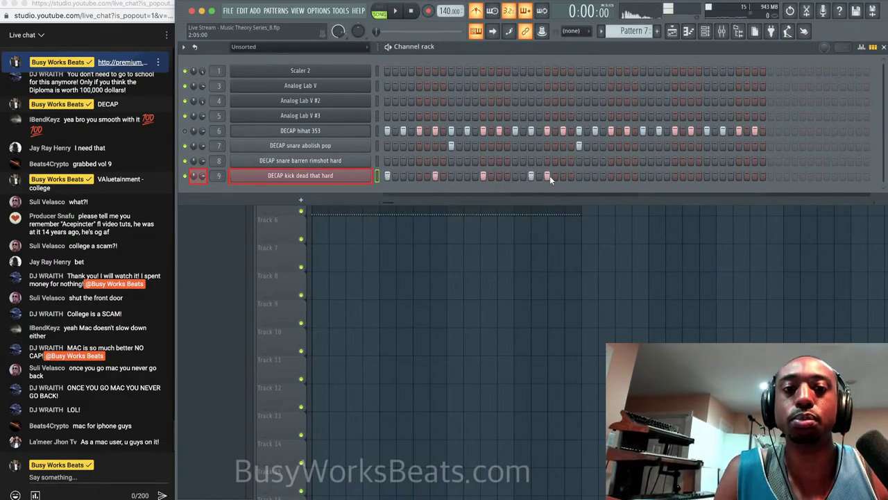
pyautogui.click(595, 176)
pyautogui.press('space')
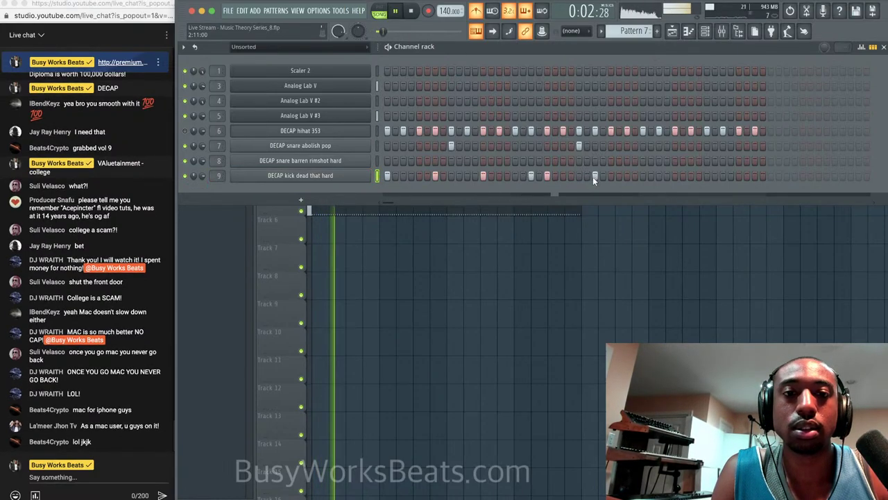
pyautogui.click(642, 176)
pyautogui.click(691, 175)
pyautogui.click(691, 175)
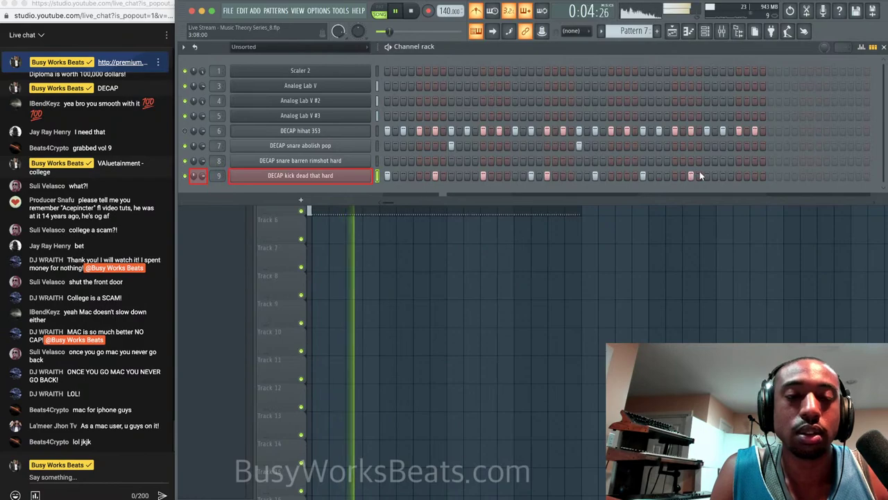
pyautogui.click(642, 175)
# Erase the trailing hihat steps, turn off the metronome, unmute the hihat, and save as Series_9.
pyautogui.moveTo(642, 132); pyautogui.dragTo(763, 131)
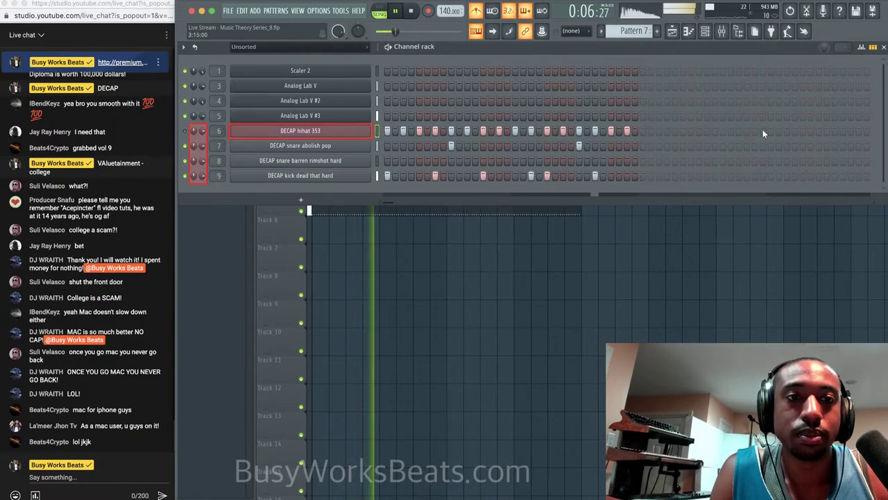
pyautogui.click(476, 12)
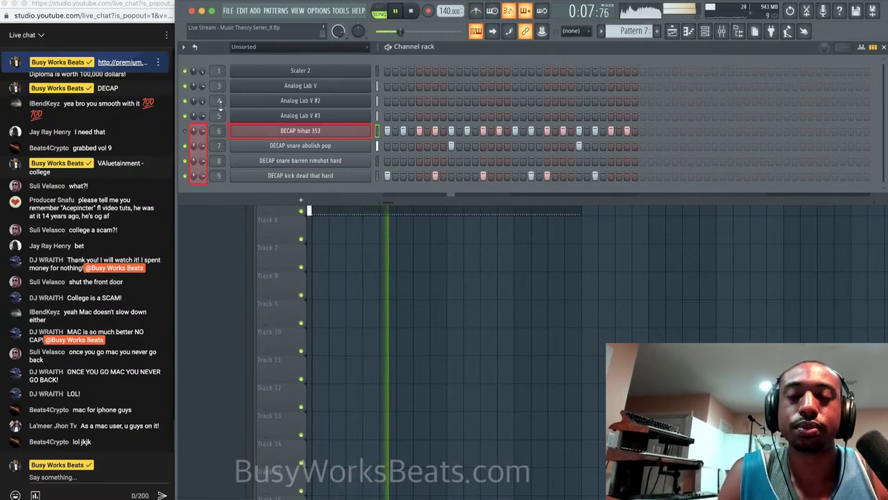
pyautogui.click(185, 130)
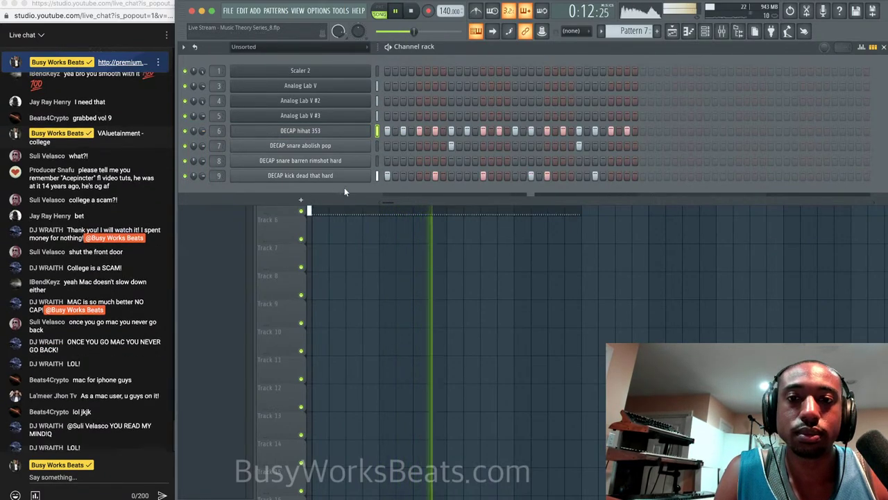
pyautogui.press('super+n')
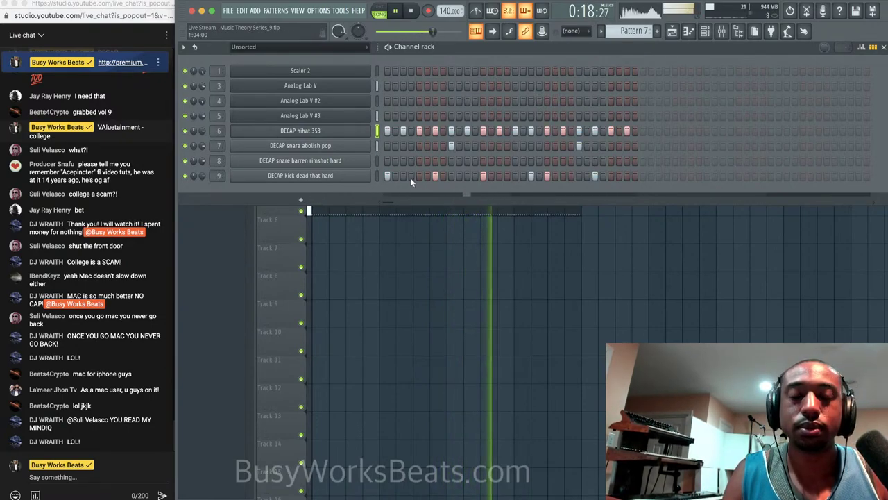
# In the Mixer, lower the faders of inserts 3–9 together, then raise mixer track 7's volume.
pyautogui.click(403, 288)
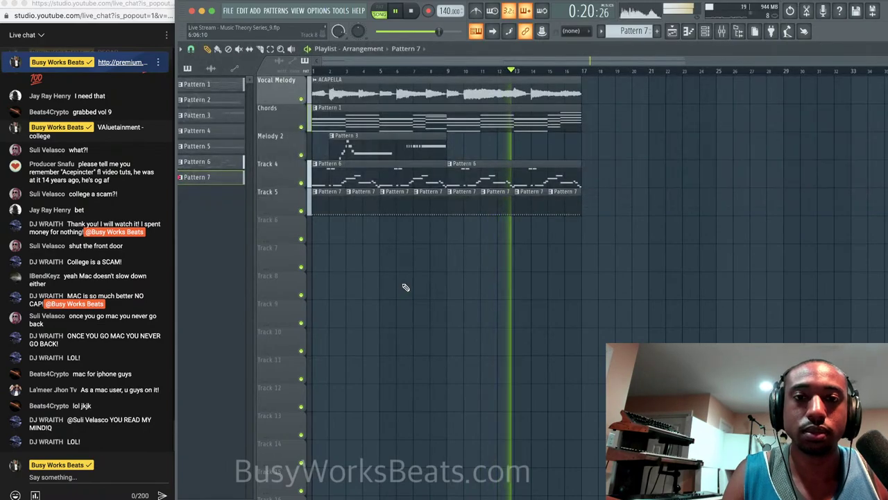
pyautogui.press('space')
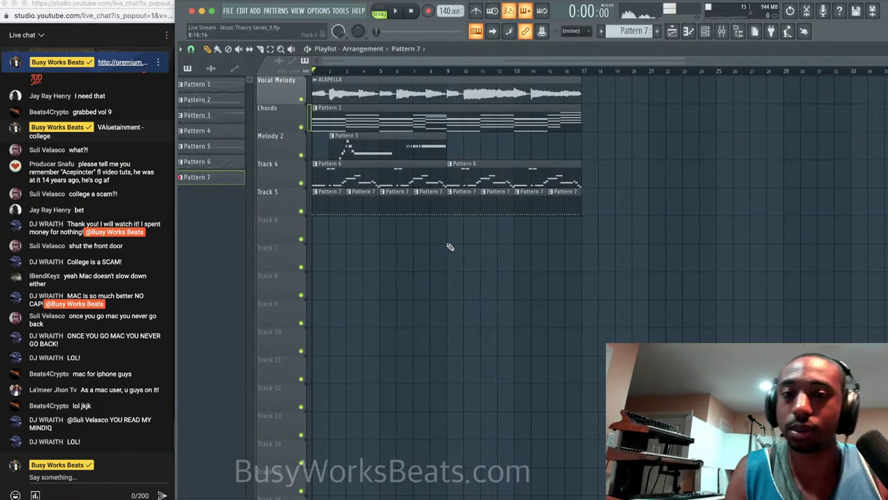
pyautogui.press('space')
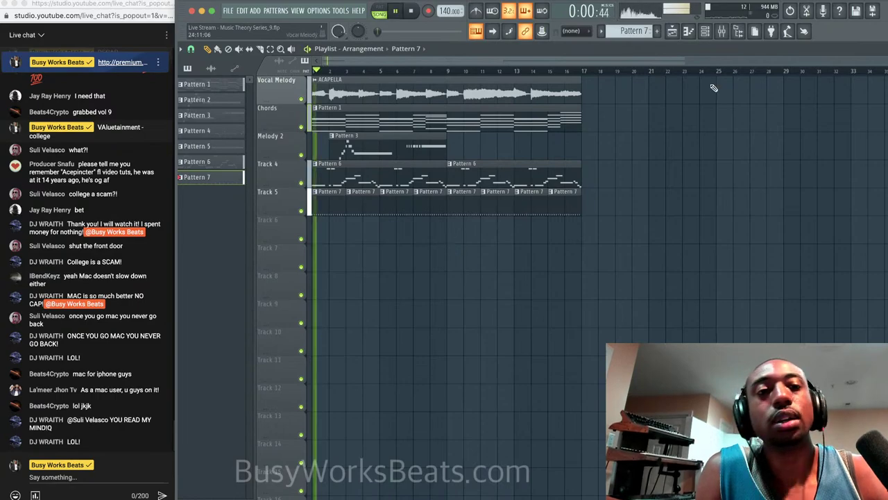
pyautogui.press('F9')
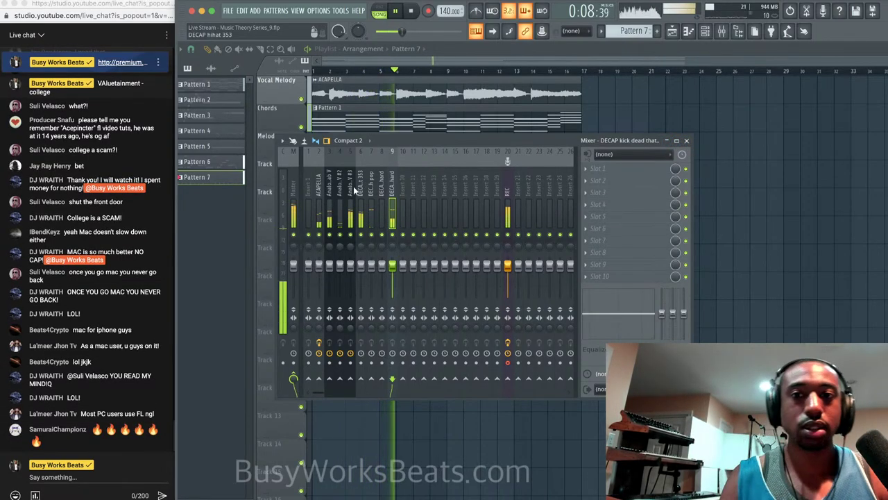
pyautogui.press('space')
pyautogui.moveTo(390, 182); pyautogui.dragTo(338, 188)
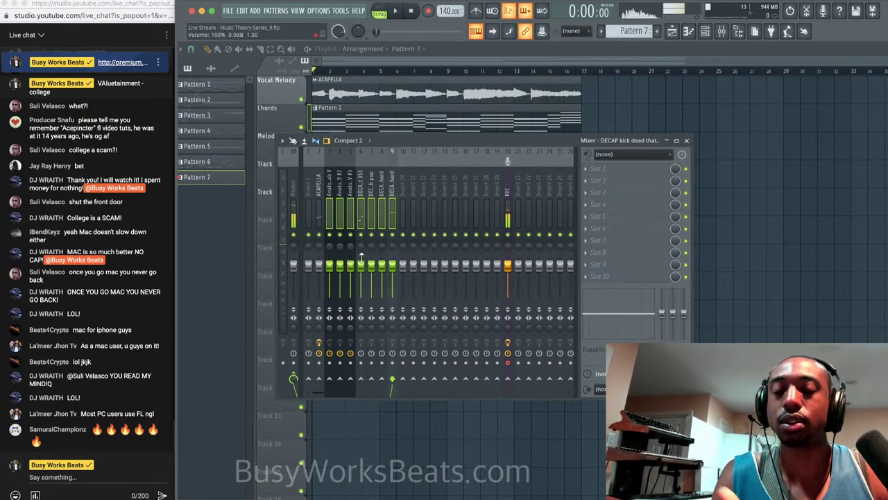
pyautogui.press('space')
pyautogui.moveTo(361, 260); pyautogui.dragTo(361, 268)
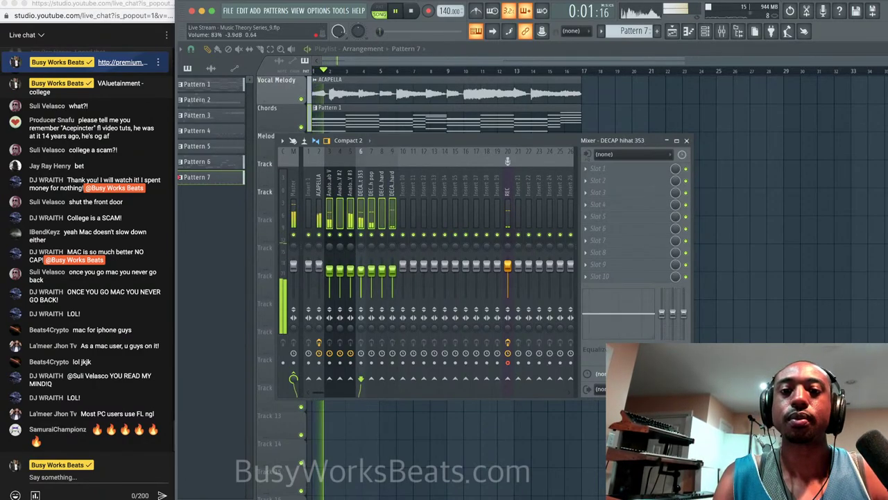
pyautogui.click(350, 194)
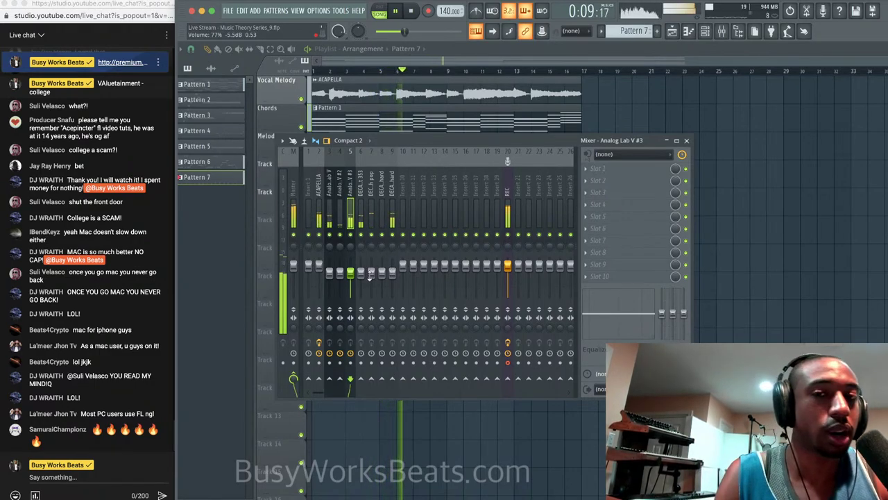
pyautogui.moveTo(370, 275); pyautogui.dragTo(392, 264)
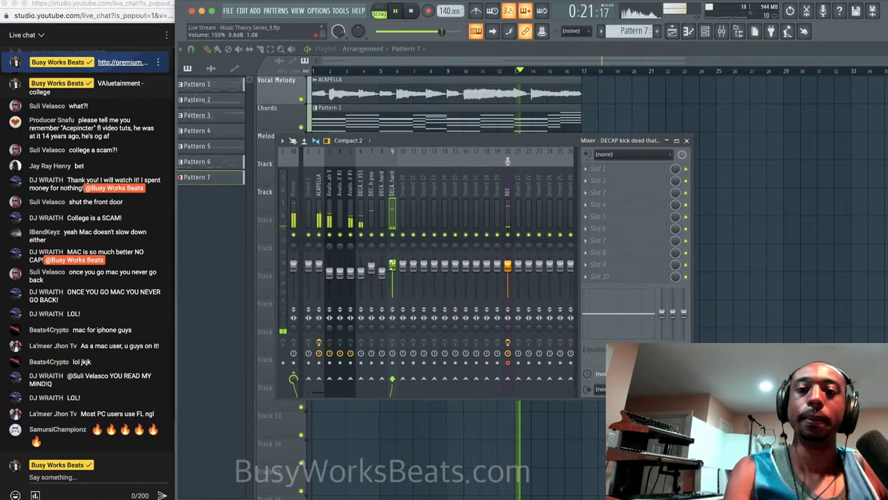
# Insert Fruity Soft Clipper into the master's first effect slot, then open the plugin list for the next slot.
pyautogui.click(297, 203)
pyautogui.press('space')
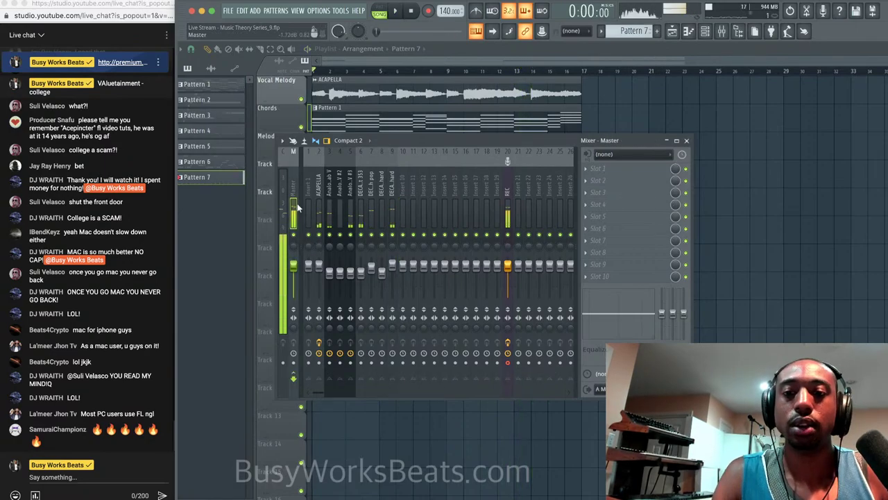
pyautogui.click(598, 170)
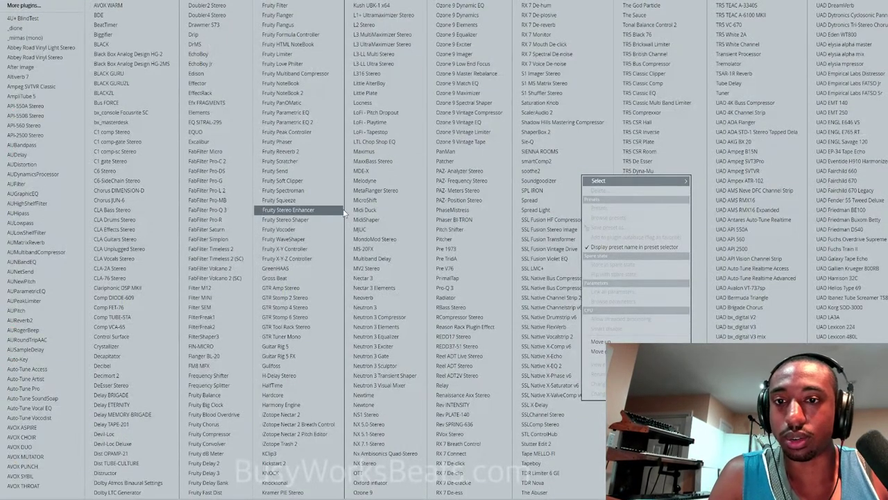
pyautogui.click(324, 180)
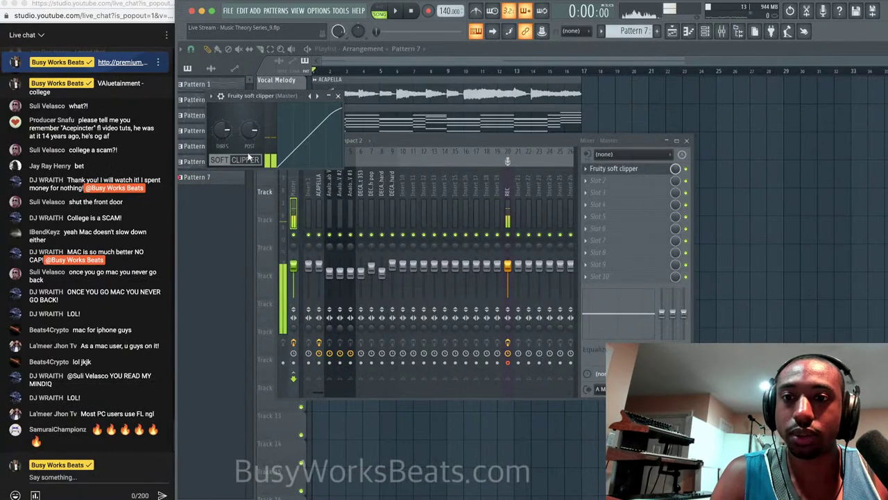
pyautogui.click(338, 97)
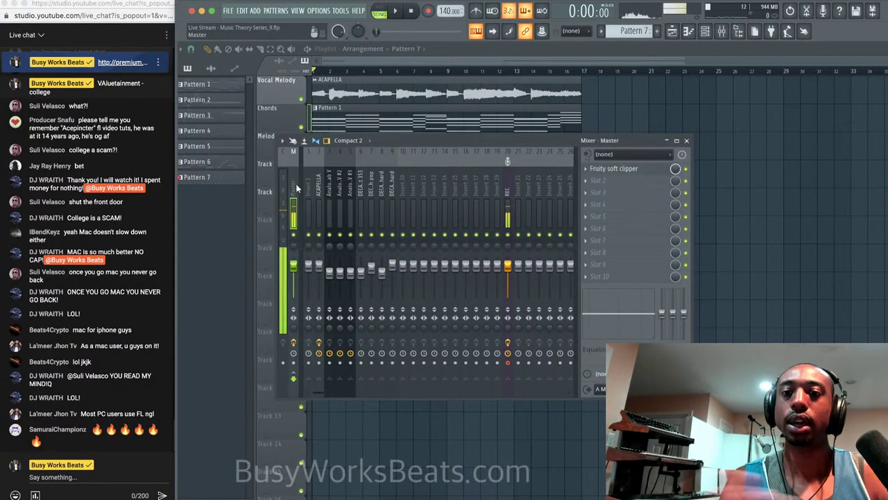
pyautogui.click(624, 173)
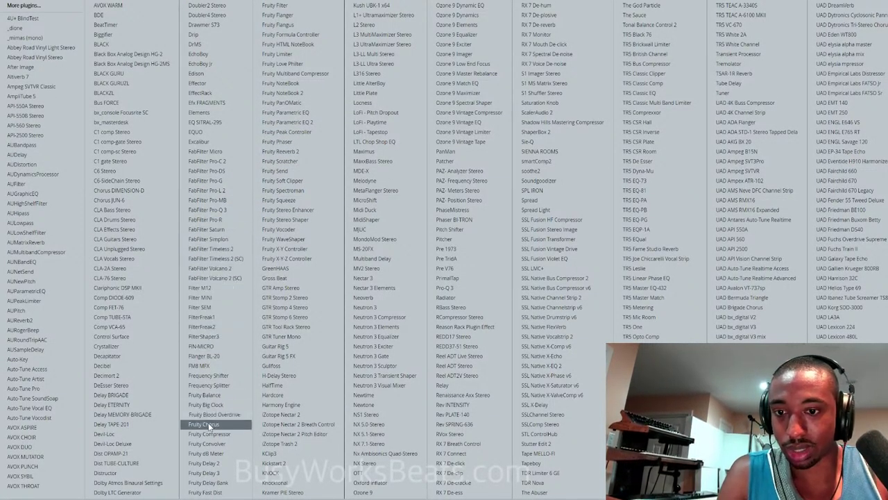
# Load Fruity Balance on the master and set its volume to 4.0 dB.
pyautogui.click(215, 396)
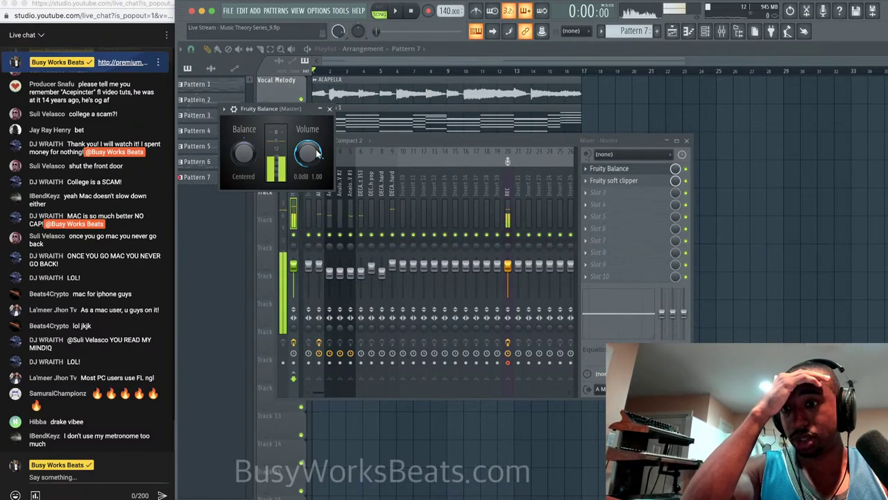
pyautogui.press('space')
pyautogui.moveTo(317, 154); pyautogui.dragTo(317, 131)
pyautogui.press('space')
pyautogui.rightClick(318, 155)
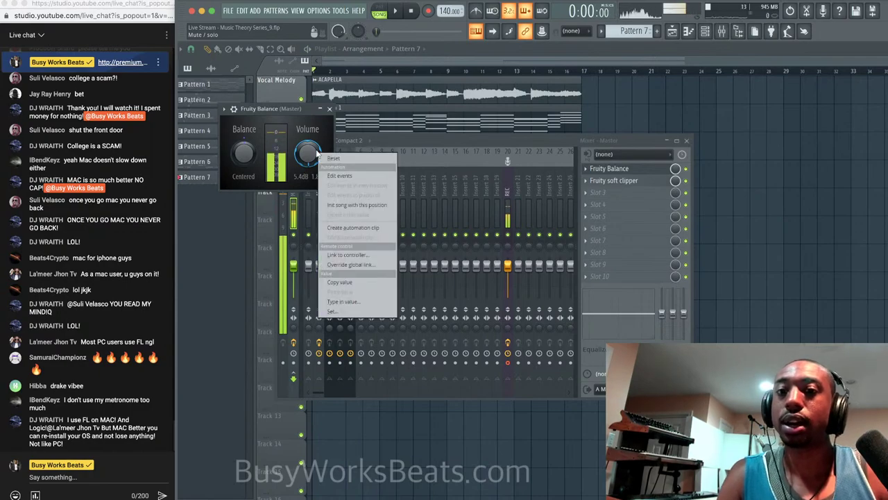
pyautogui.click(325, 158)
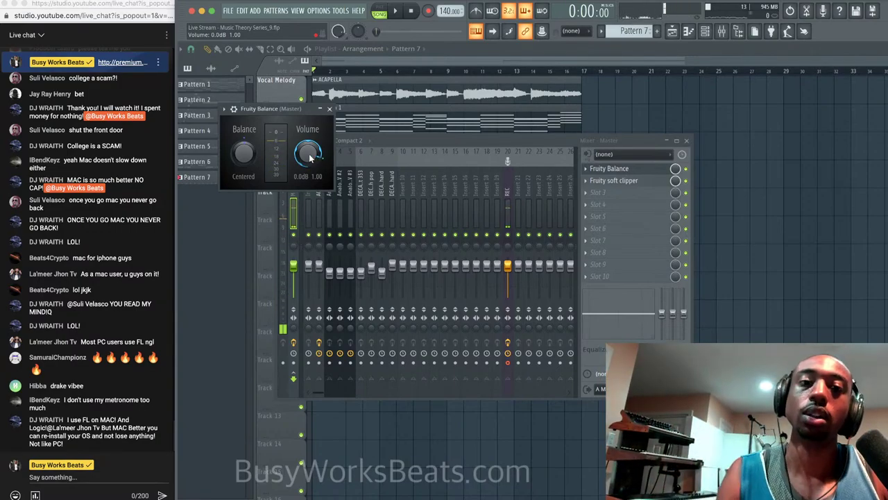
pyautogui.press('space')
pyautogui.scroll(2, 307, 153)
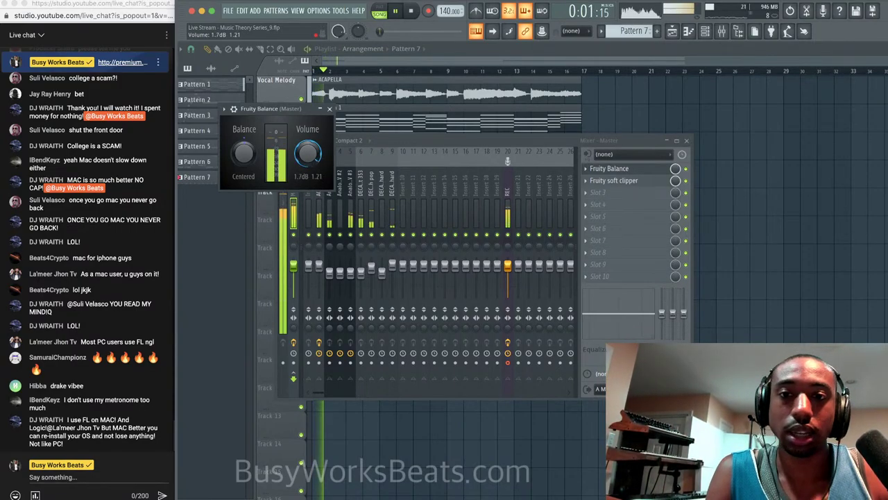
pyautogui.scroll(3, 307, 152)
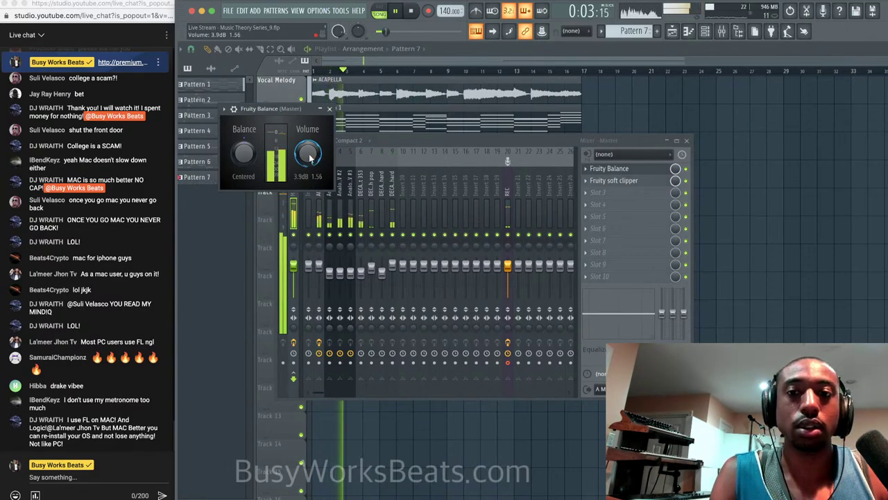
pyautogui.scroll(1, 311, 158)
pyautogui.press('space')
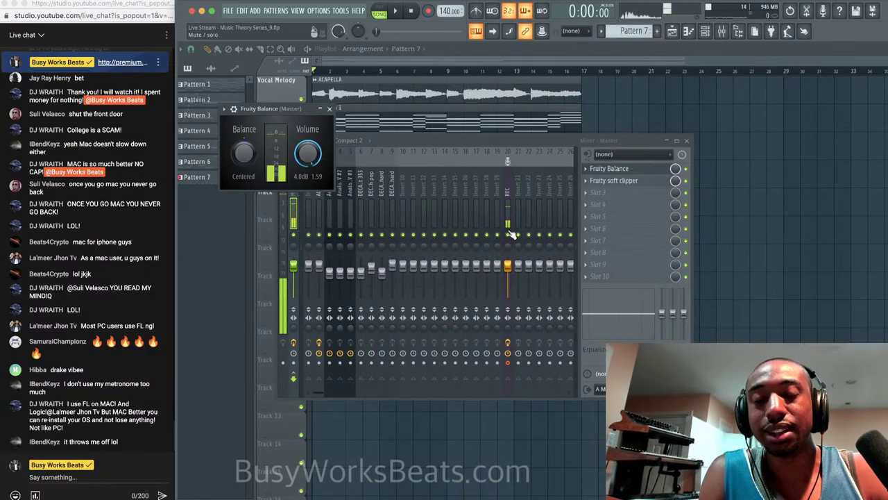
# Bypass Fruity Balance to compare the sound, then lower the ACAPELLA track to 89%.
pyautogui.click(685, 168)
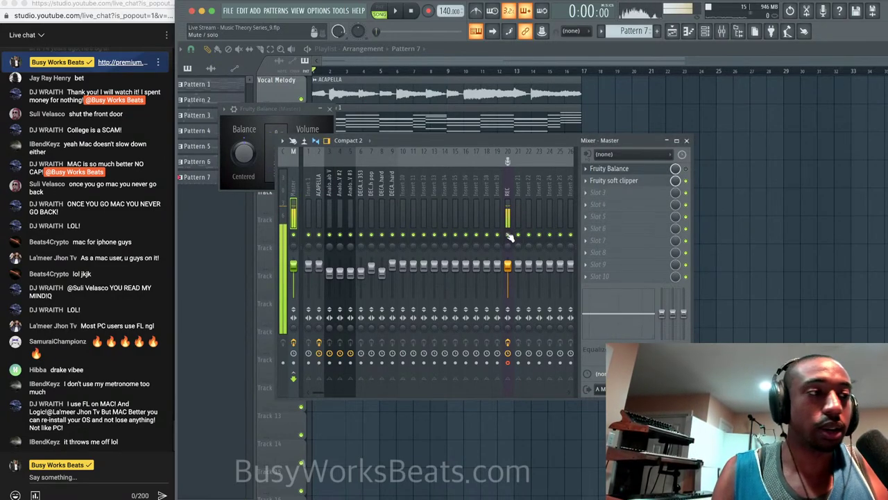
pyautogui.press('space')
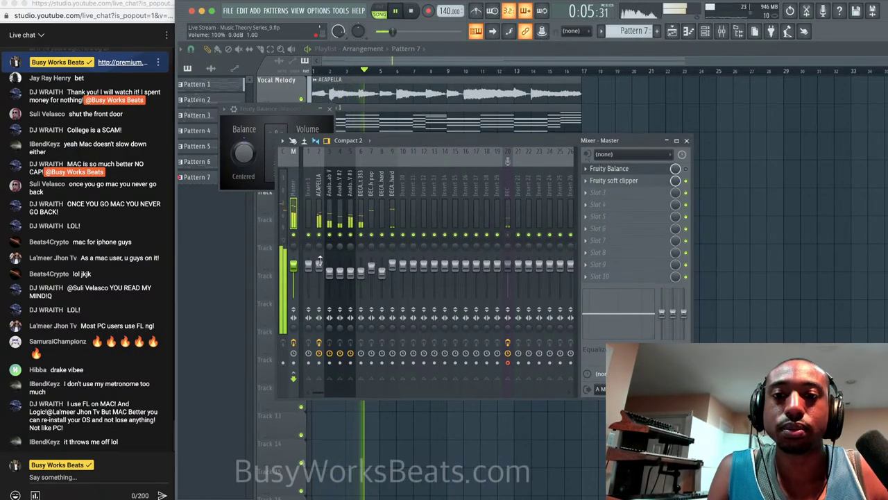
pyautogui.click(320, 251)
pyautogui.moveTo(318, 268); pyautogui.dragTo(319, 270)
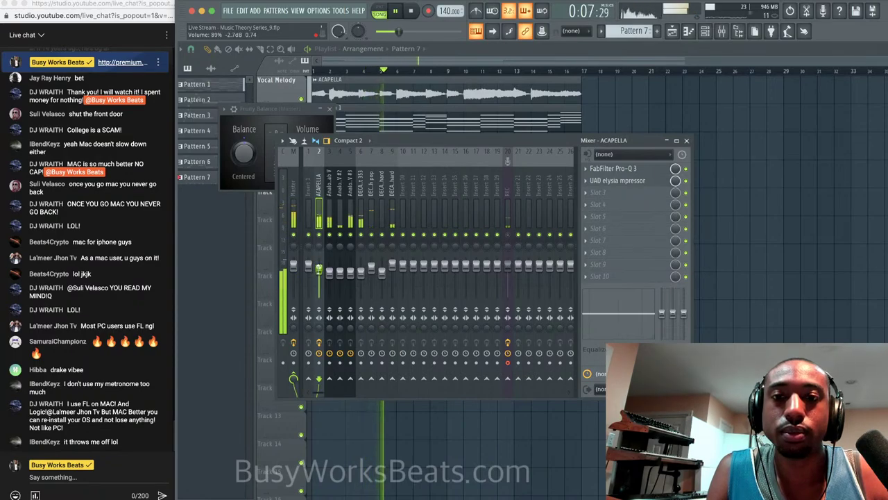
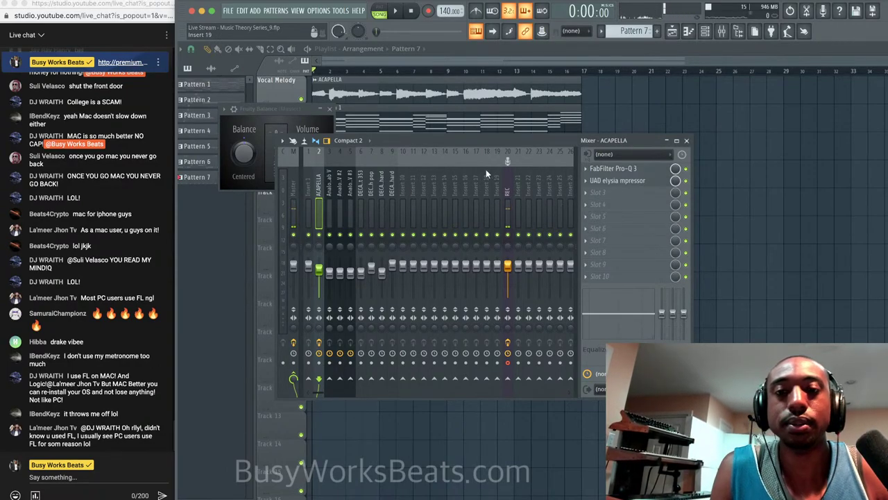
# Load Ozone 9 Equalizer on the ACAPELLA track and switch it to Mid/Side processing.
pyautogui.click(330, 109)
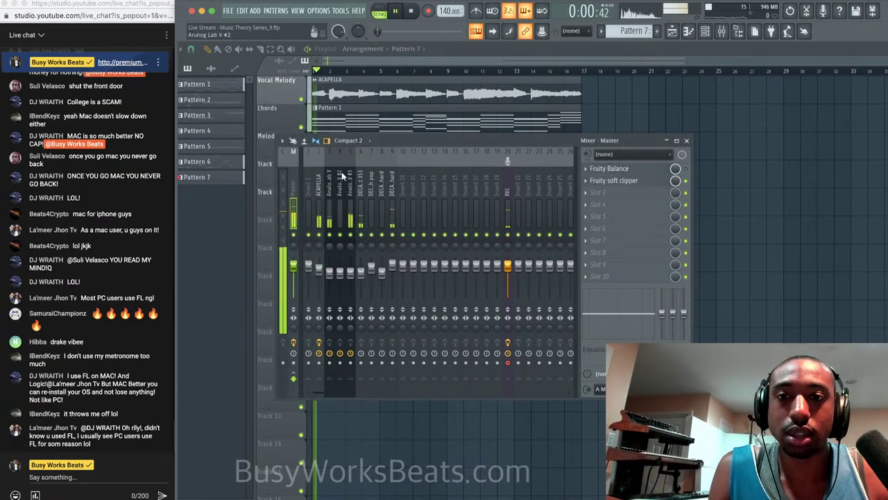
pyautogui.click(319, 183)
pyautogui.click(611, 197)
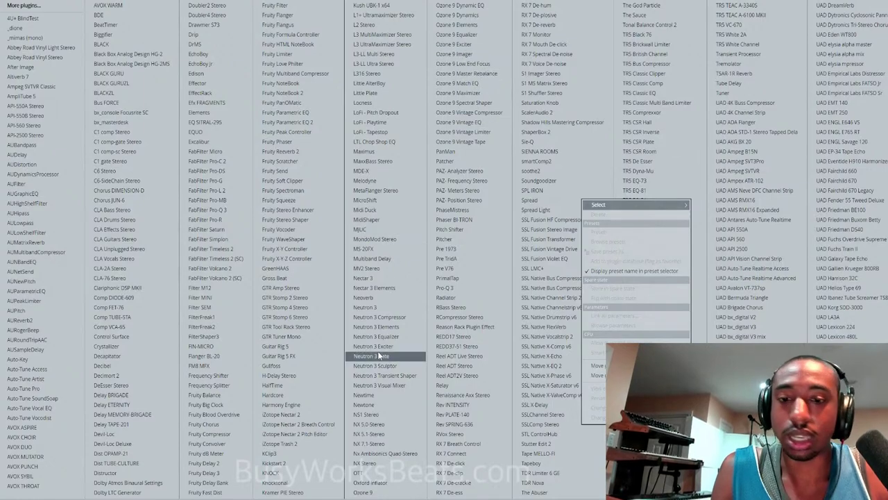
pyautogui.click(483, 36)
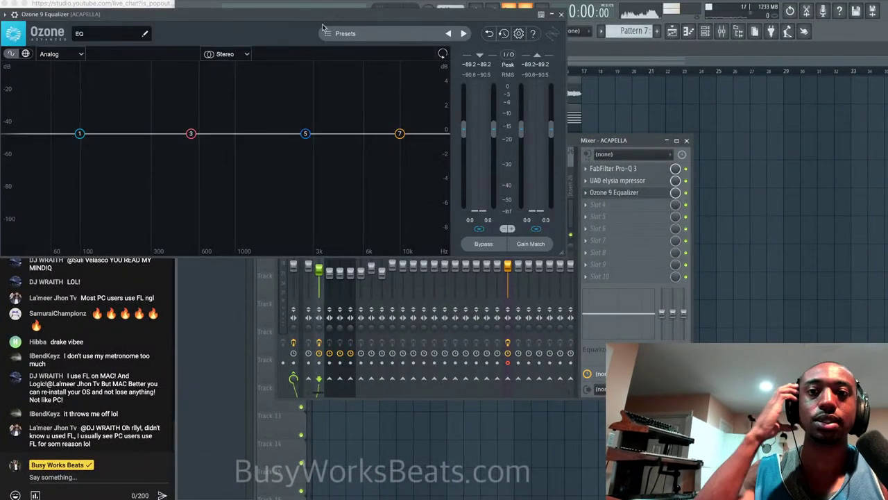
pyautogui.click(248, 53)
pyautogui.click(227, 82)
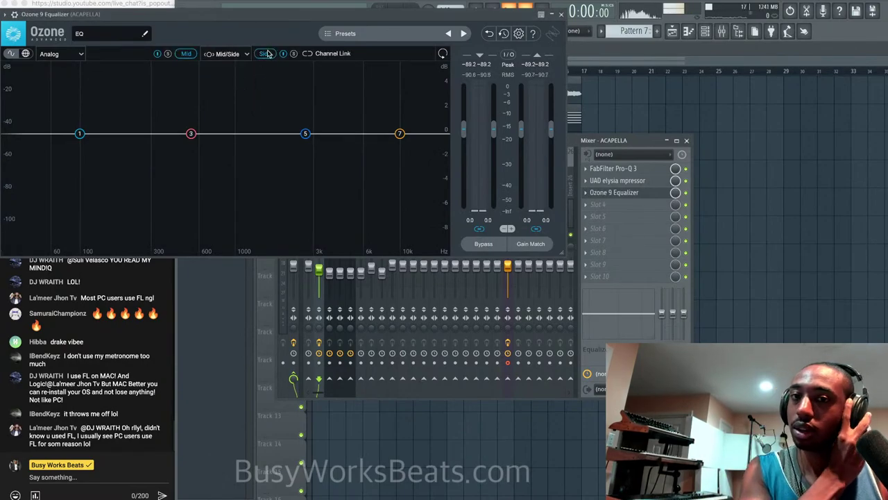
pyautogui.moveTo(273, 24); pyautogui.dragTo(371, 80)
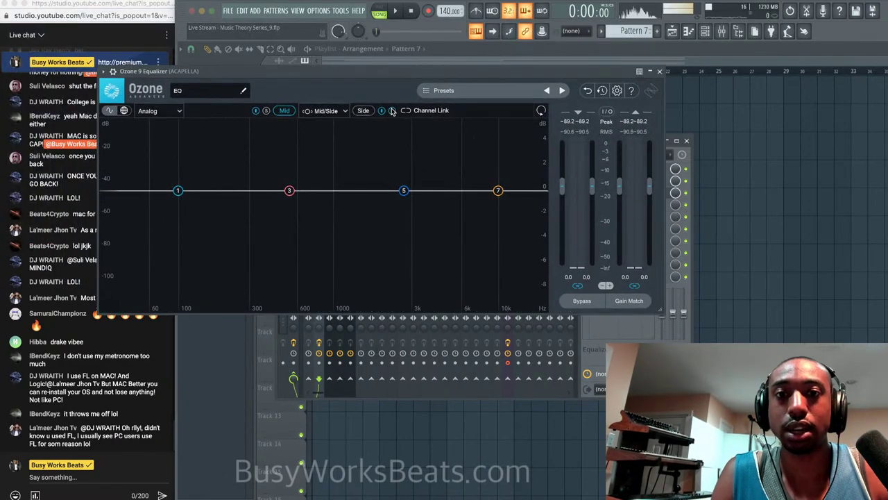
# Start playback, solo the ACAPELLA track and unmute the REC track.
pyautogui.press('space')
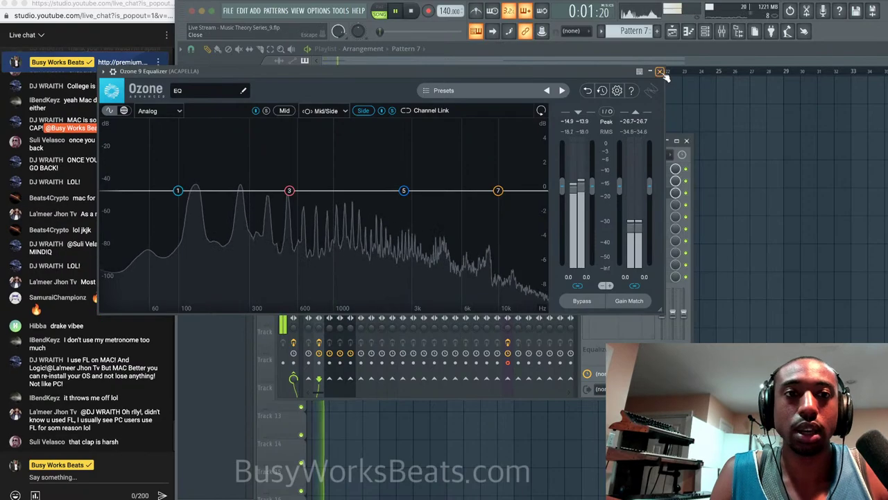
pyautogui.click(659, 71)
pyautogui.rightClick(319, 236)
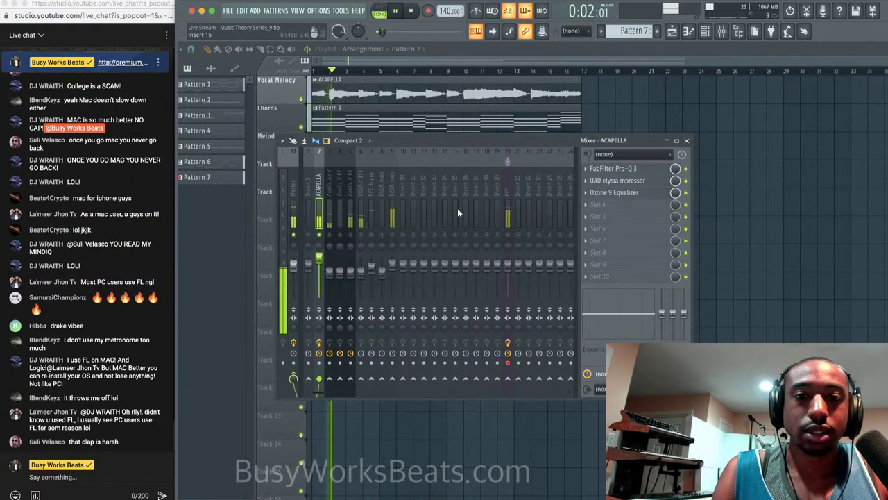
pyautogui.click(508, 236)
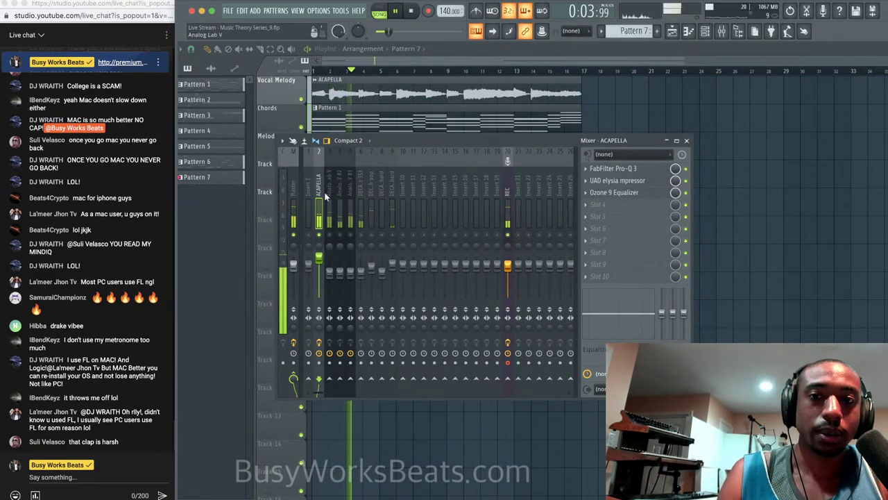
# On the Side channel, make band 1 a flat high-pass filter at about 468 Hz.
pyautogui.click(612, 193)
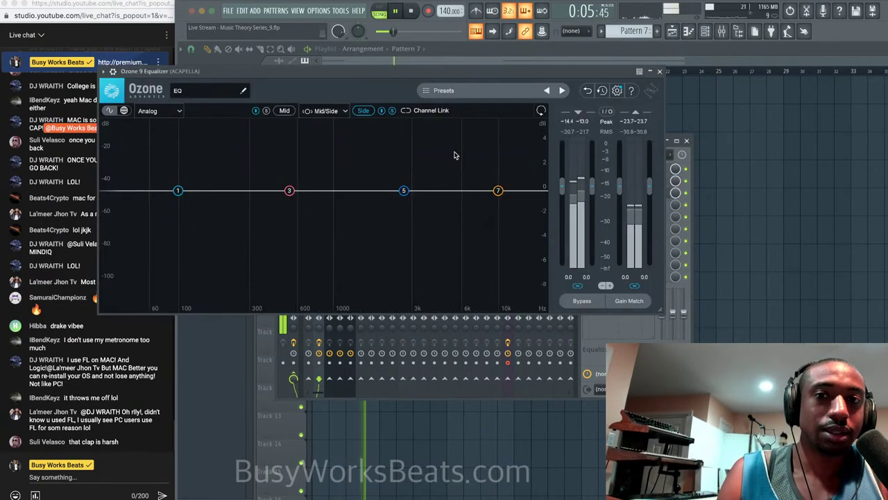
pyautogui.click(365, 111)
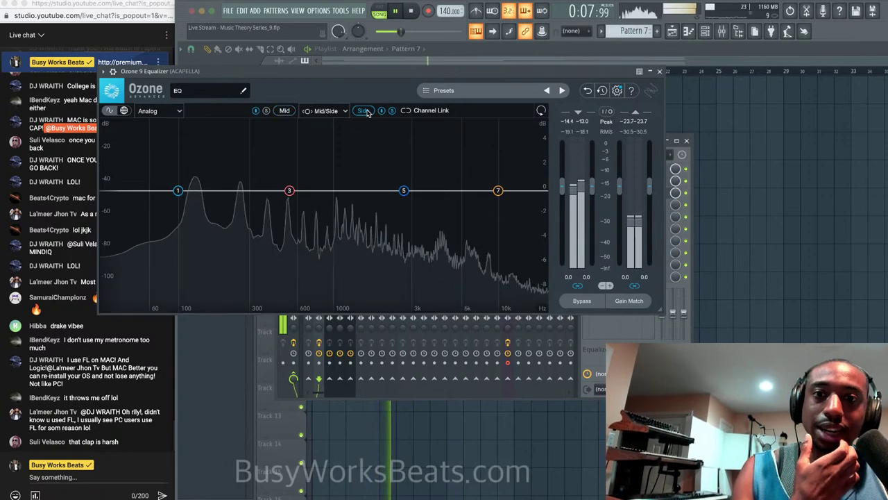
pyautogui.moveTo(261, 190); pyautogui.dragTo(243, 192)
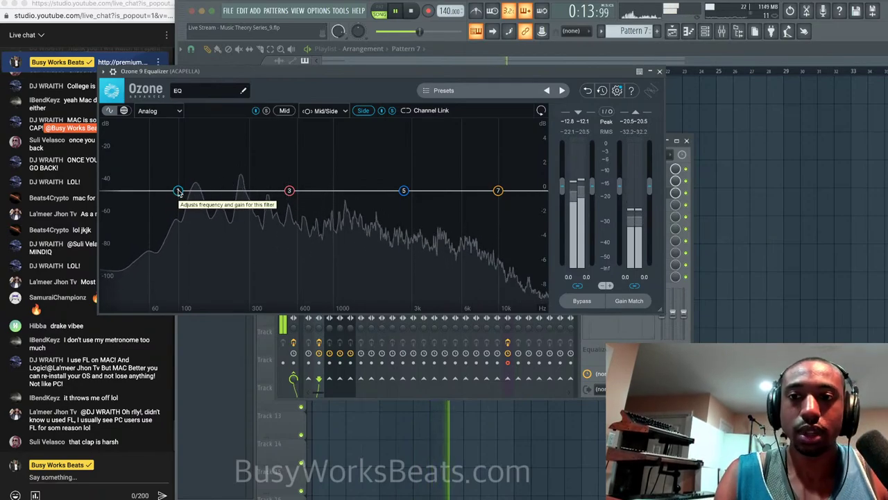
pyautogui.moveTo(179, 190)
pyautogui.mouseDown()
pyautogui.moveTo(218, 223)
pyautogui.moveTo(186, 184)
pyautogui.mouseUp()
pyautogui.click(180, 134)
pyautogui.moveTo(188, 208)
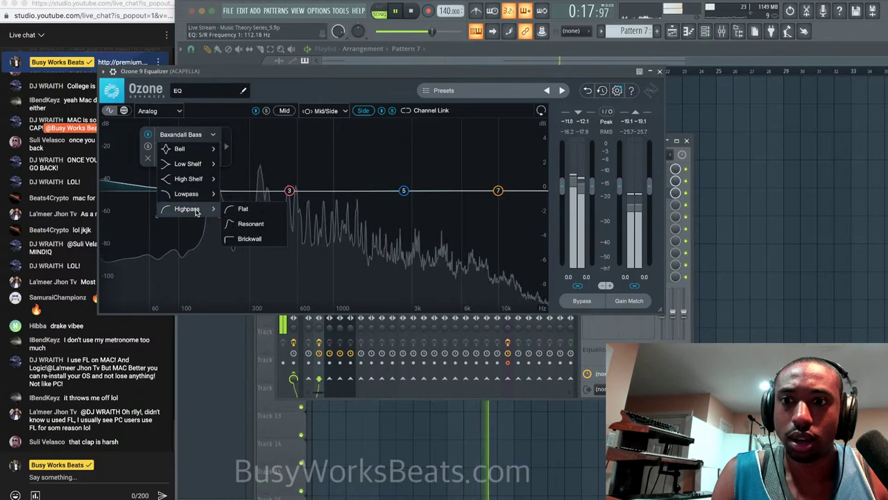
pyautogui.click(239, 209)
pyautogui.moveTo(184, 190); pyautogui.dragTo(280, 190)
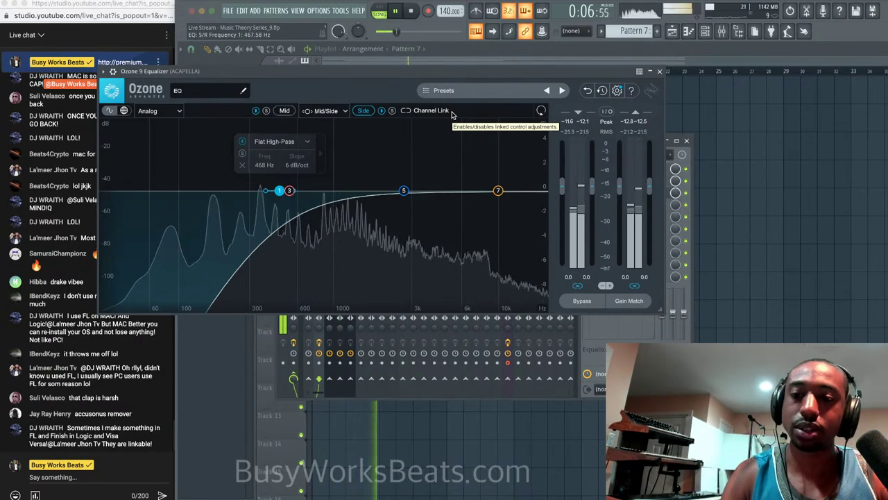
# Unsolo the ACAPELLA track and play the full mix.
pyautogui.click(661, 71)
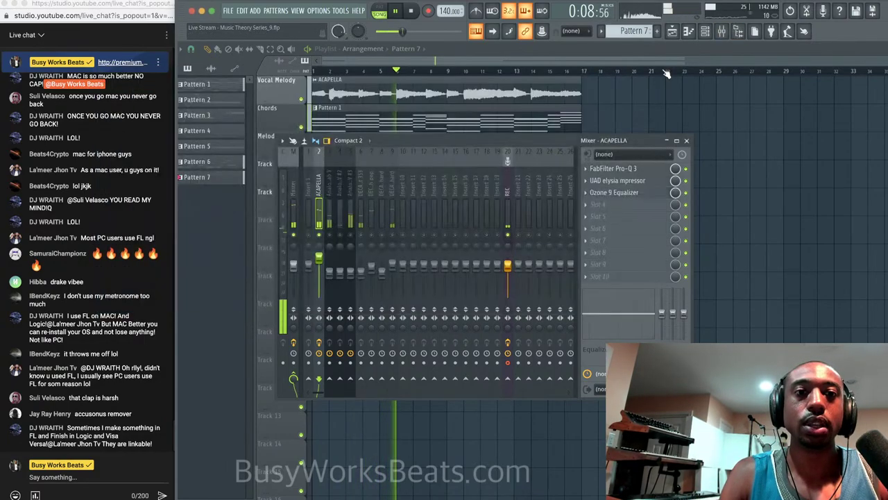
pyautogui.press('space')
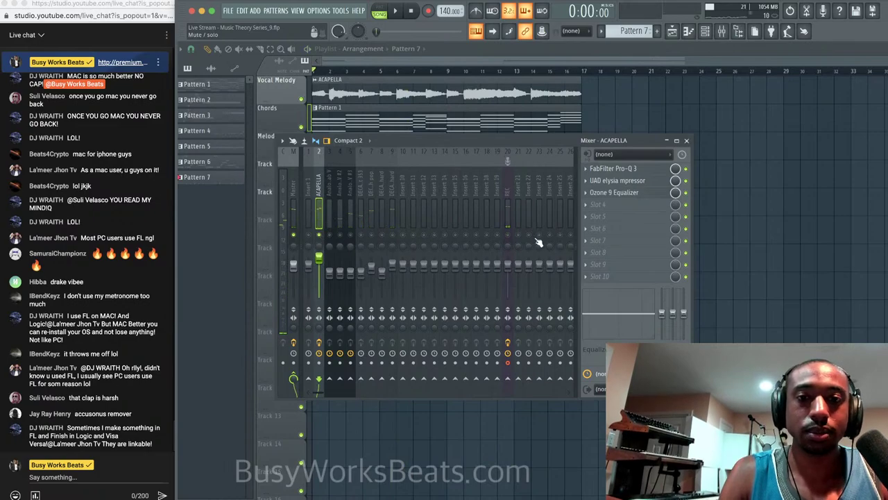
pyautogui.rightClick(321, 235)
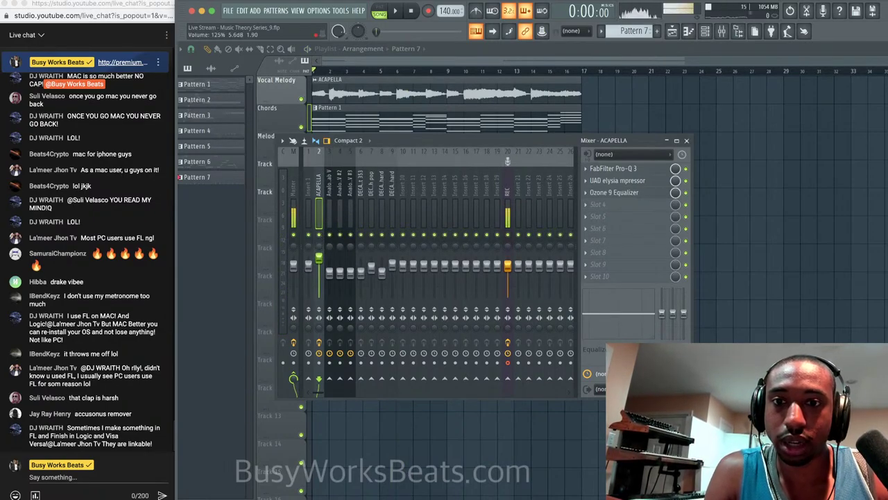
pyautogui.press('space')
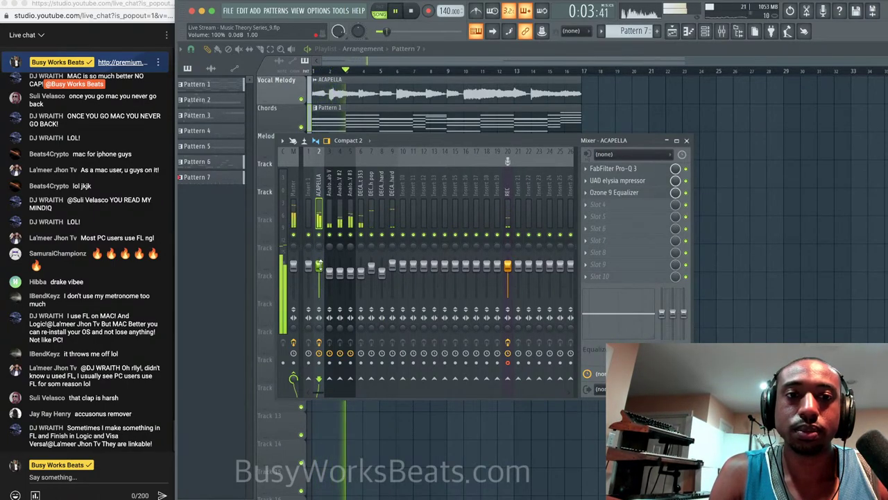
# Enable Fruity Balance on the master and mute insert 21.
pyautogui.click(635, 182)
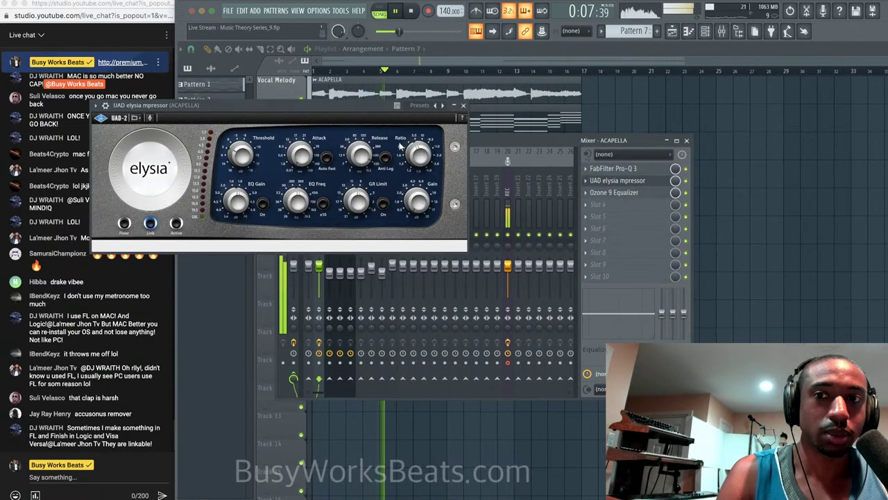
pyautogui.click(463, 106)
pyautogui.click(294, 203)
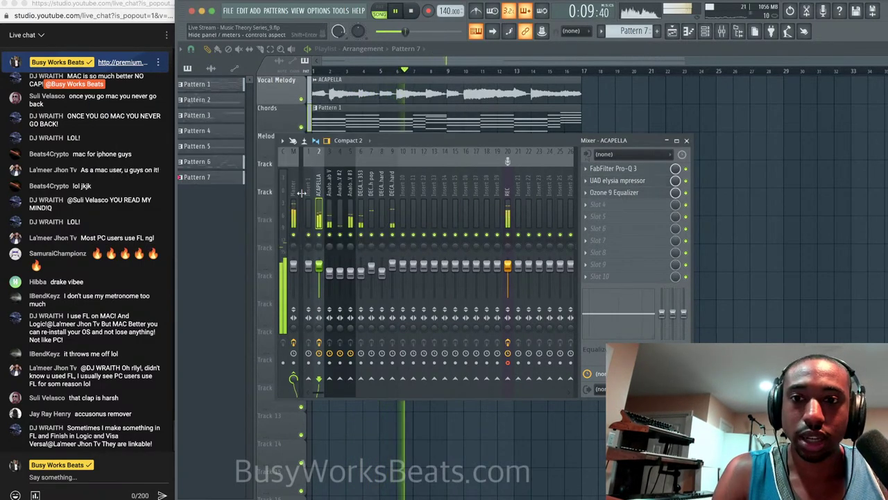
pyautogui.click(686, 169)
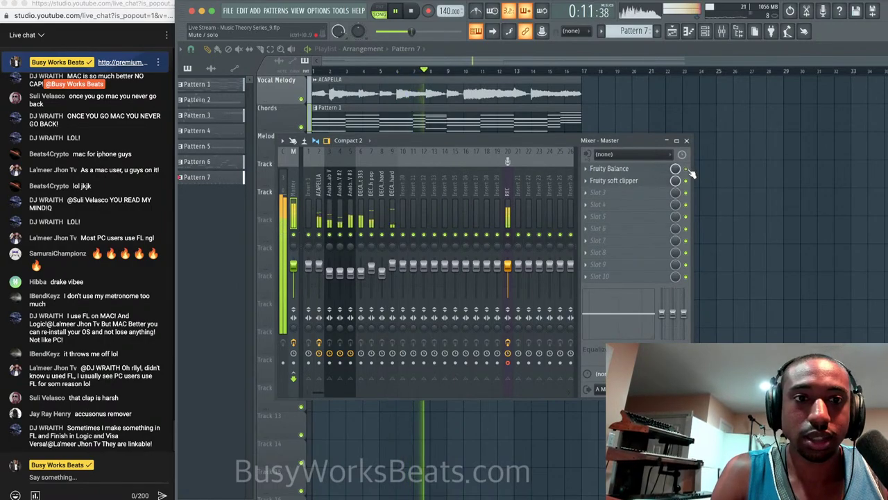
pyautogui.click(658, 170)
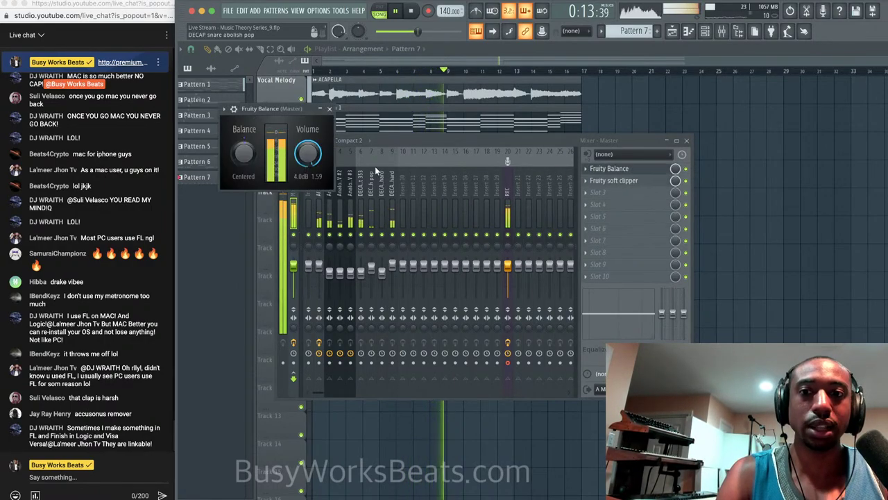
pyautogui.click(511, 236)
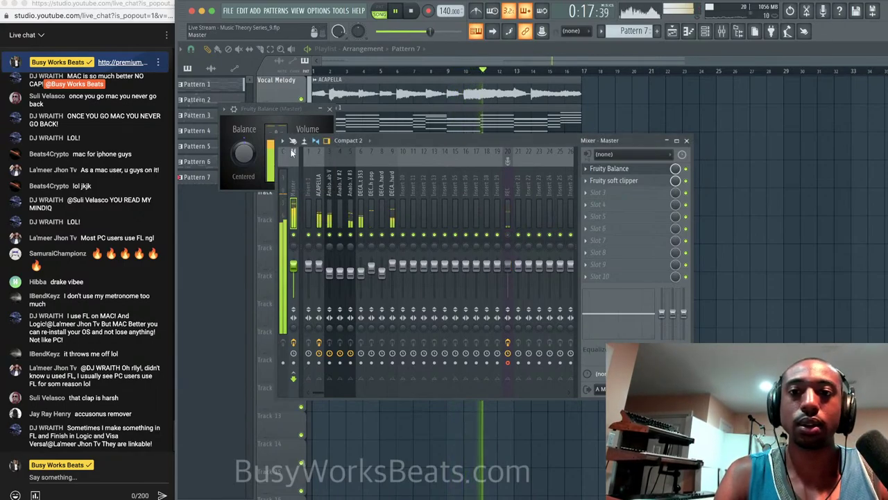
pyautogui.click(293, 113)
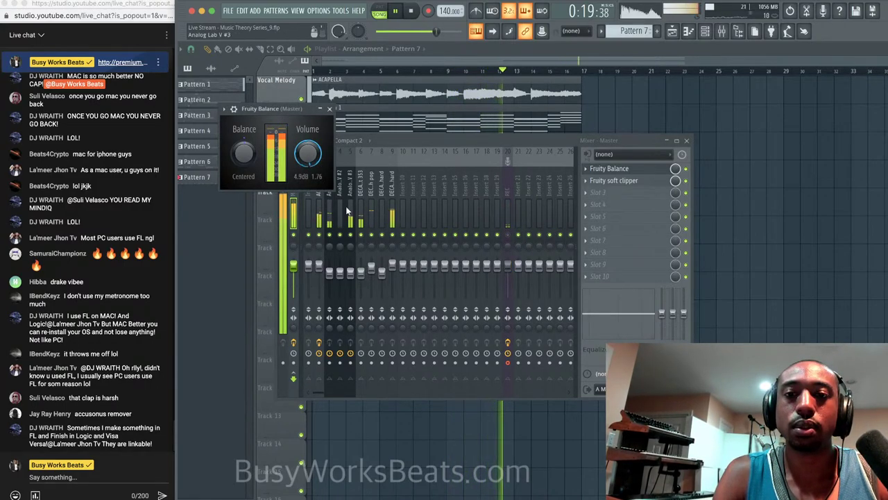
# Select the Analog Lab V #3 mixer track and bring up the plugin list for its first slot.
pyautogui.click(353, 251)
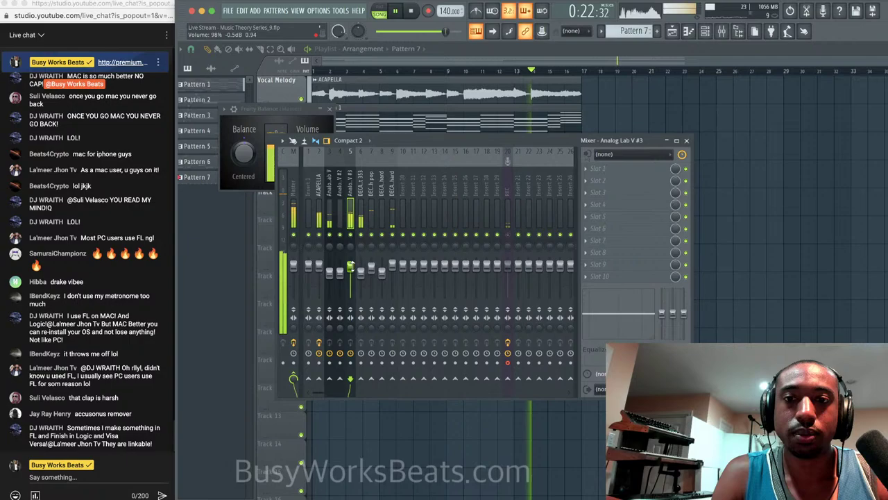
pyautogui.click(586, 169)
pyautogui.moveTo(604, 180)
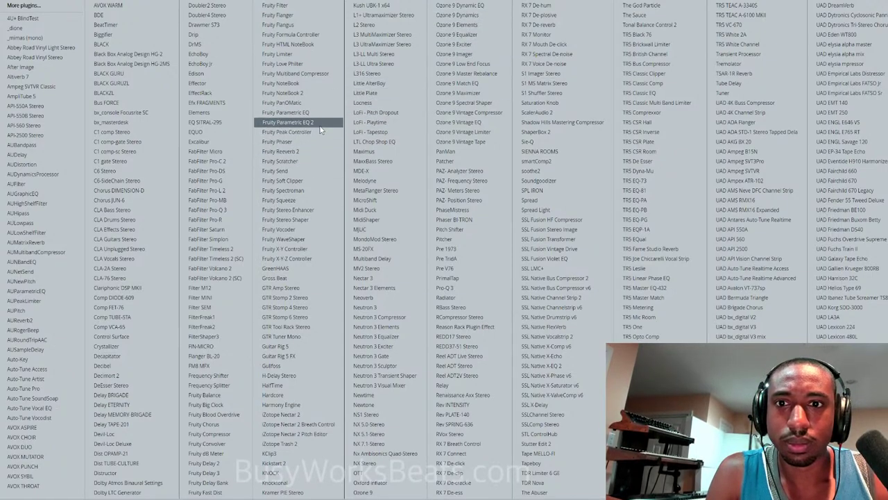
# Load Fruity Parametric EQ 2 on Analog Lab V #3 and drop the master balance to 2.0 dB.
pyautogui.click(287, 122)
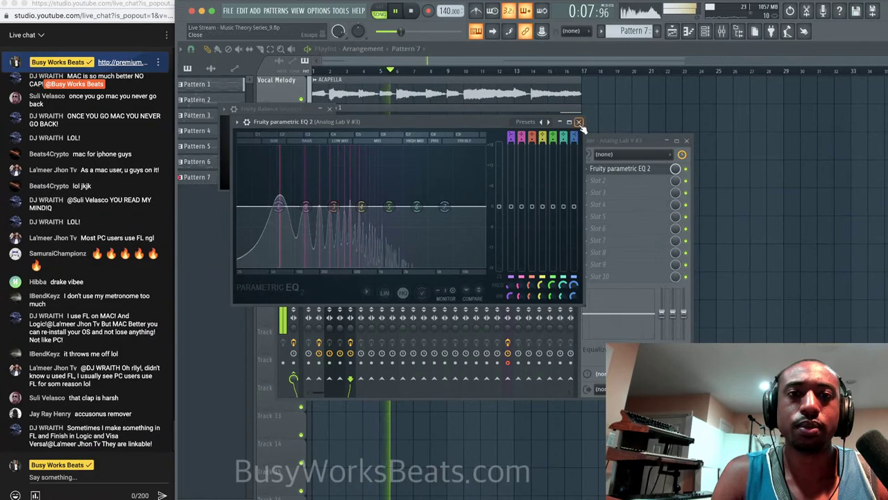
pyautogui.click(578, 122)
pyautogui.click(308, 153)
pyautogui.moveTo(307, 152); pyautogui.dragTo(307, 171)
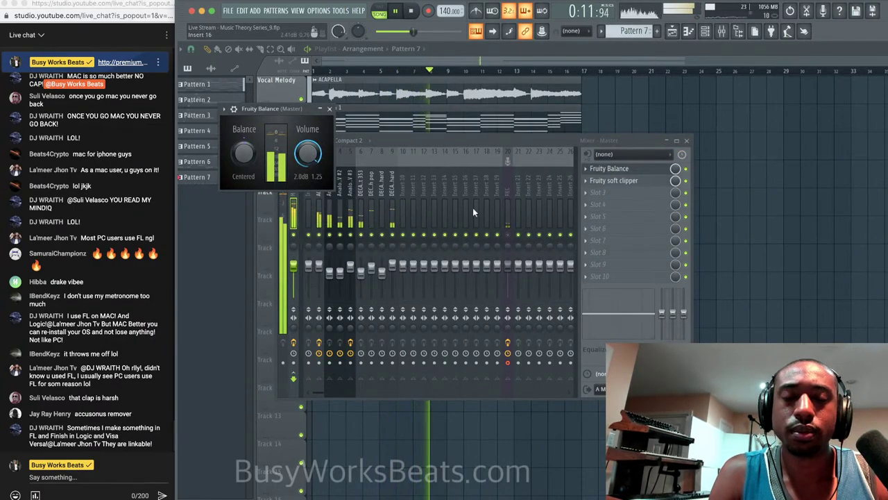
# Bring the master Fruity Balance volume back up to 2.9 dB during playback.
pyautogui.click(512, 238)
pyautogui.press('space')
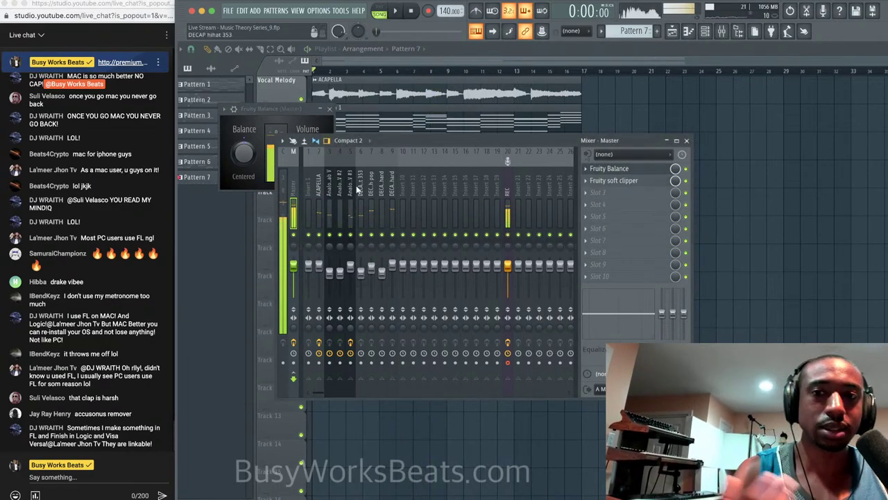
pyautogui.click(285, 109)
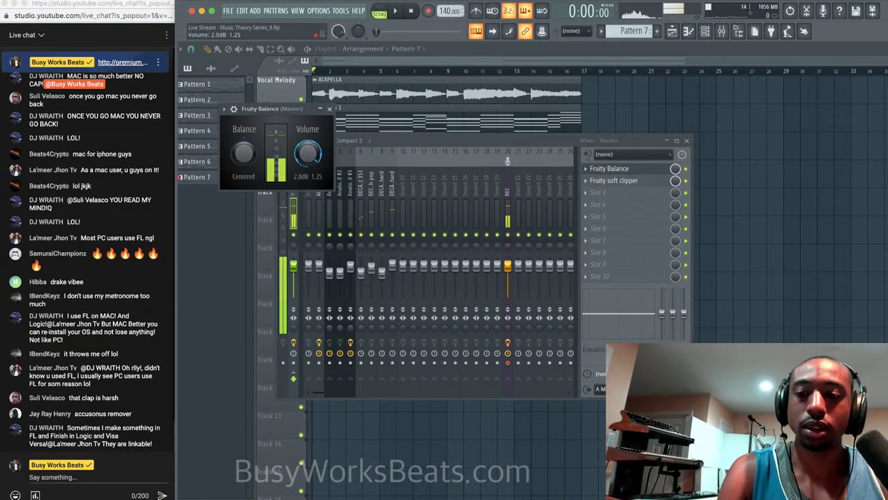
pyautogui.press('space')
pyautogui.moveTo(303, 159); pyautogui.dragTo(303, 153)
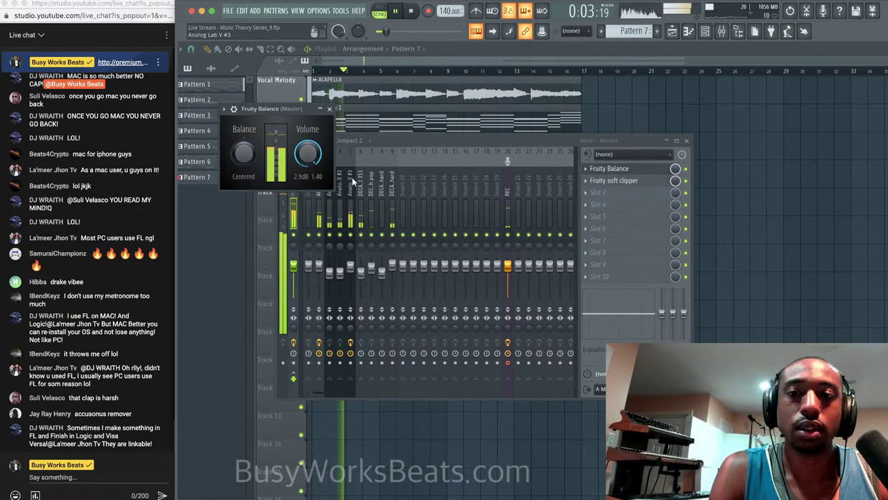
pyautogui.press('space')
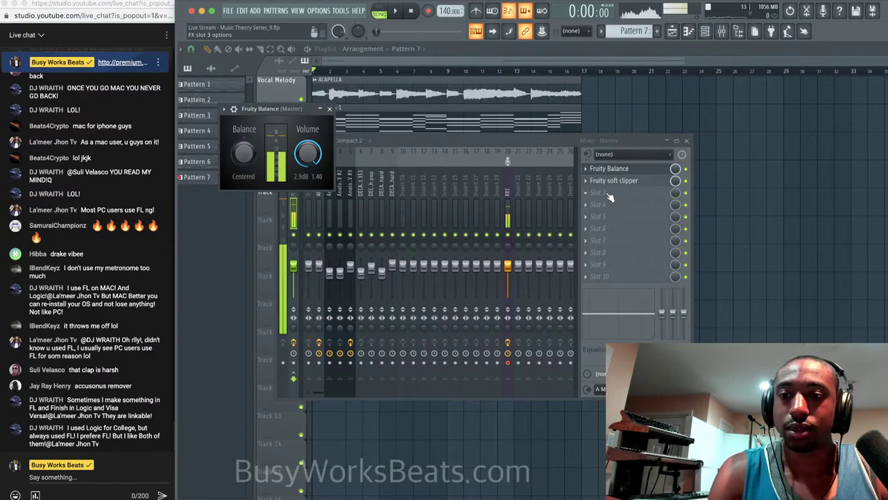
# Lower the third band's frequency in Analog Lab V #3's Parametric EQ 2, then close the mixer.
pyautogui.click(352, 197)
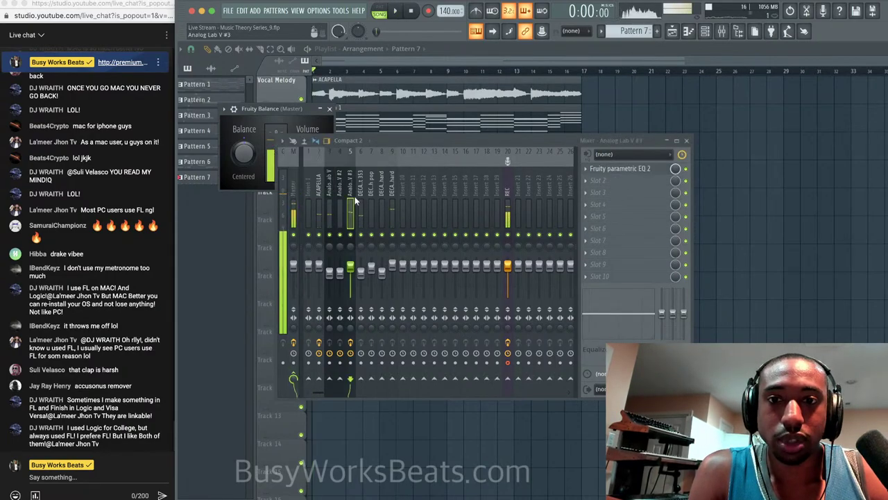
pyautogui.click(343, 197)
pyautogui.click(351, 196)
pyautogui.click(625, 169)
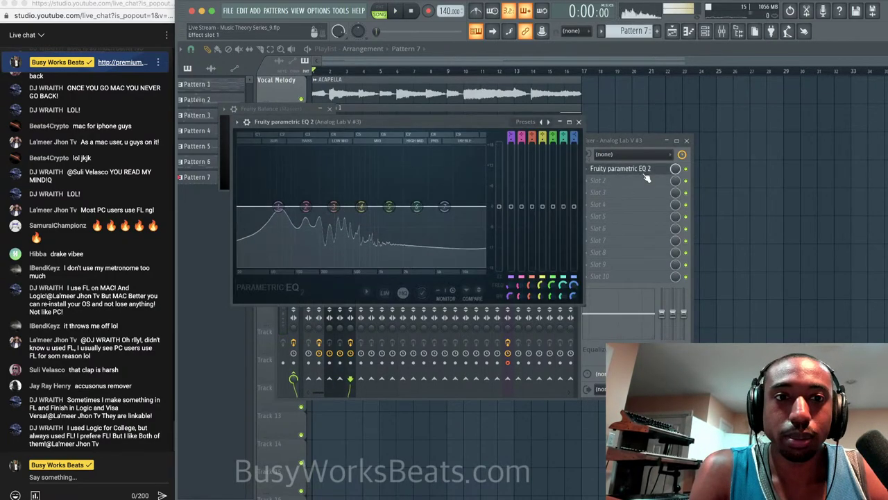
pyautogui.moveTo(315, 210); pyautogui.dragTo(283, 202)
pyautogui.press('space')
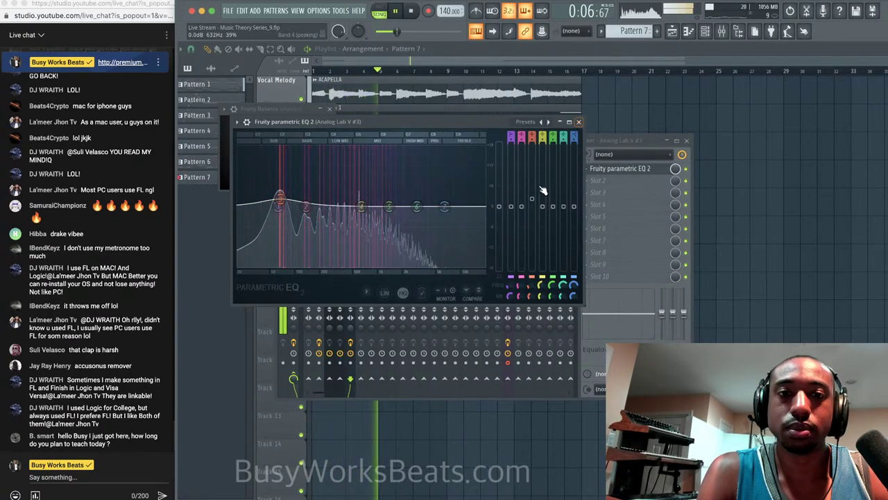
pyautogui.click(580, 122)
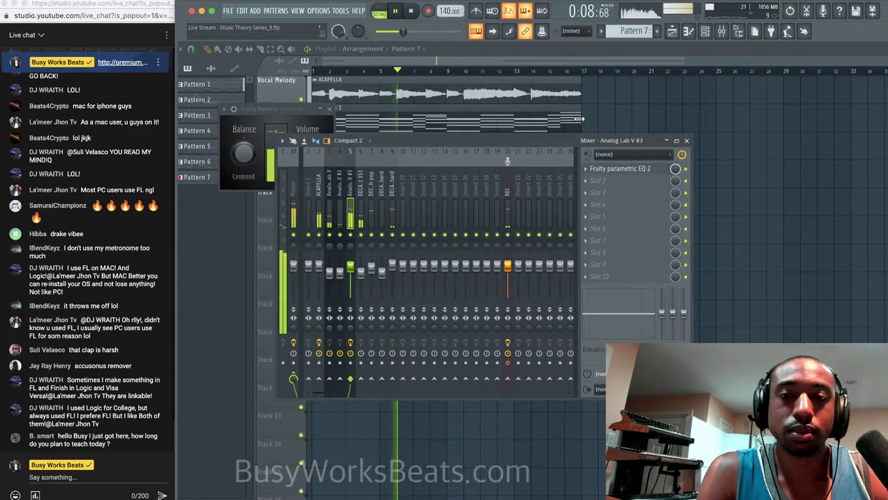
pyautogui.click(330, 110)
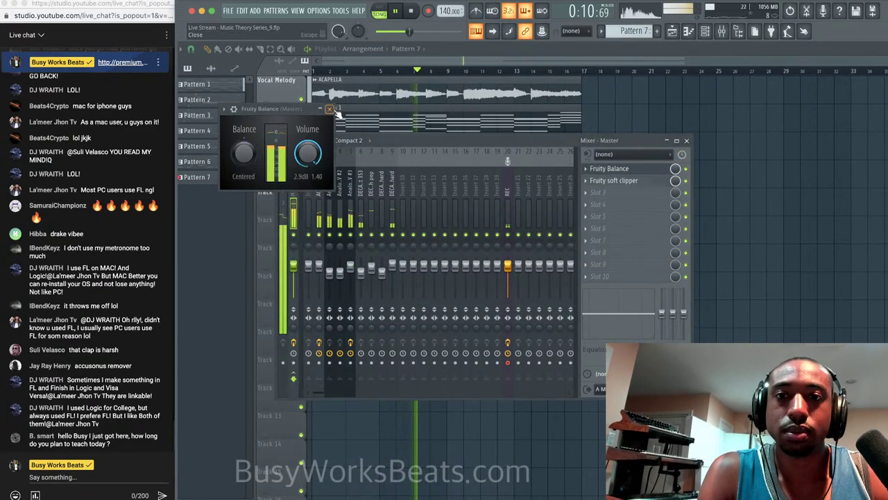
pyautogui.click(687, 141)
# Save the project with Ctrl+S and briefly preview the arrangement.
pyautogui.press('space')
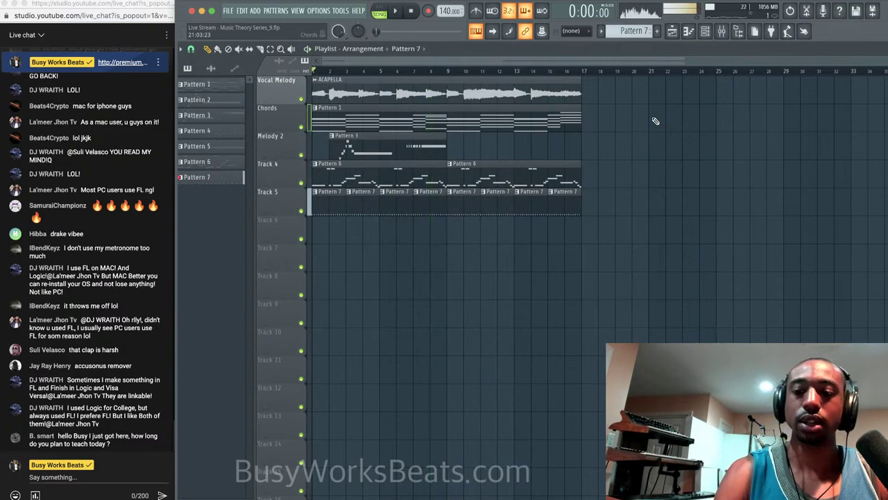
pyautogui.hotkey('ctrl', 's')
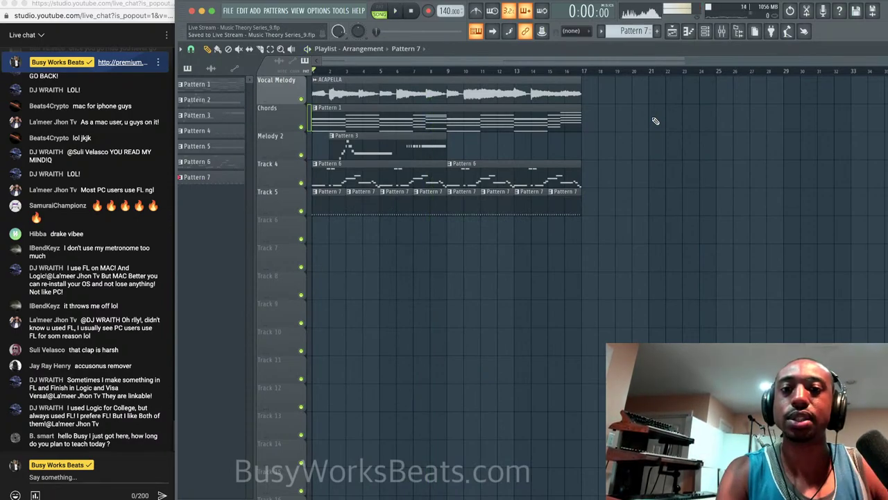
pyautogui.press('space')
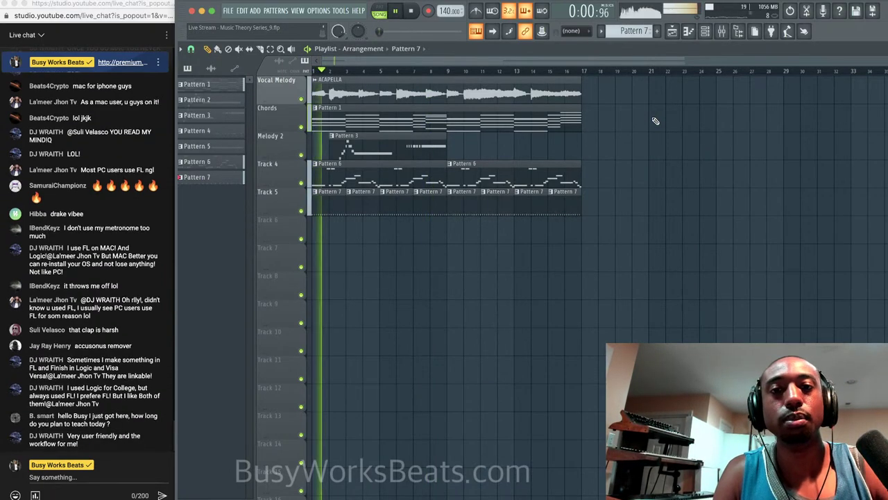
pyautogui.press('space')
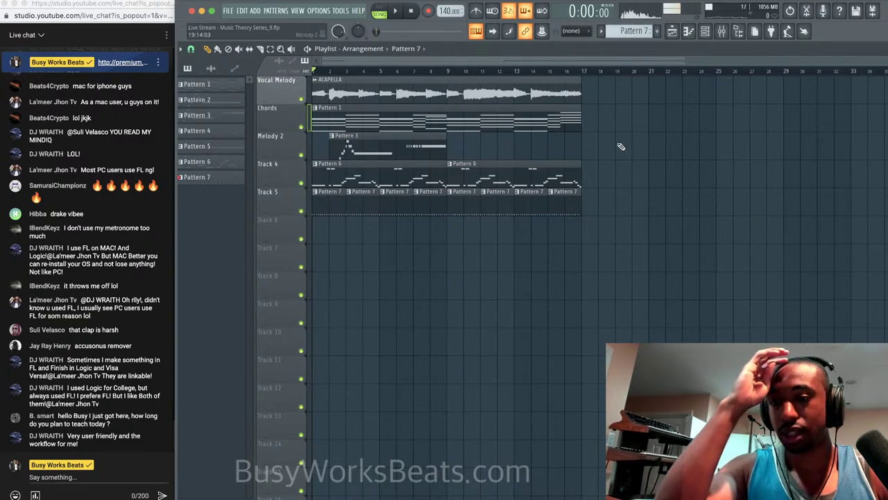
# Begin a live-chat reply reading 'Scale/BPM'.
pyautogui.click(91, 472)
pyautogui.write('Scale -')
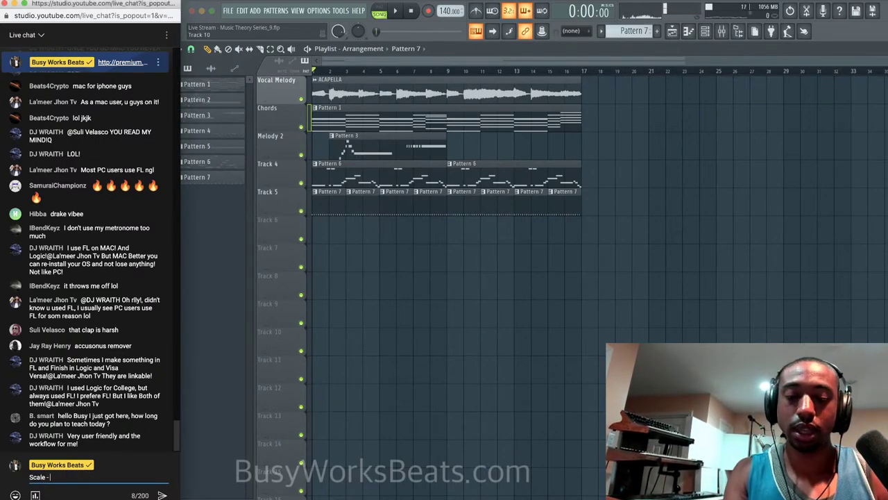
pyautogui.press('BackSpace')
pyautogui.press('BackSpace')
pyautogui.press('BackSpace')
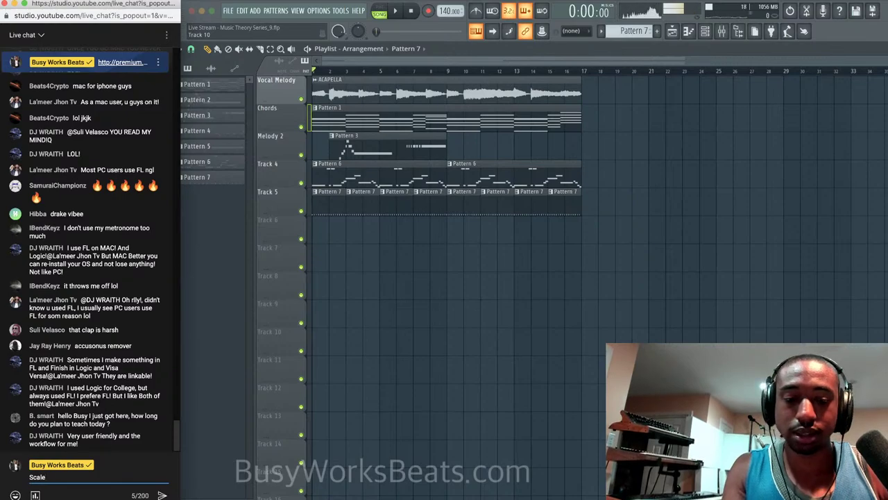
pyautogui.write('/BPM')
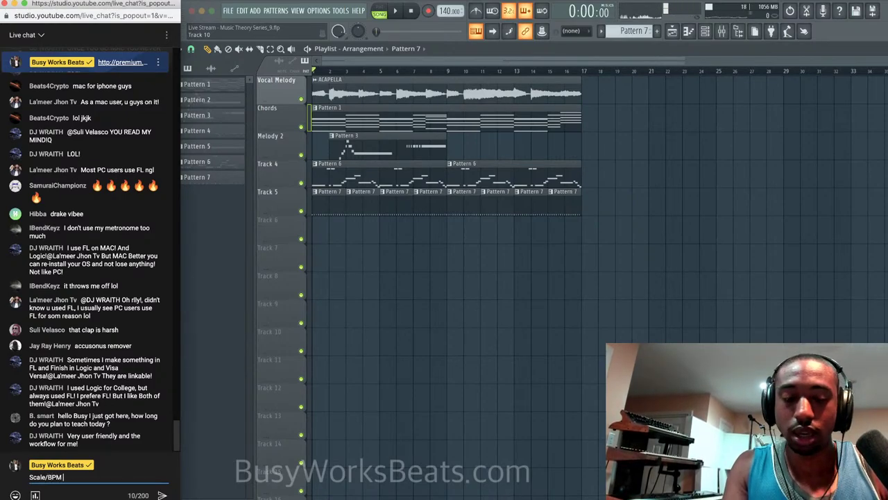
pyautogui.write(' ->')
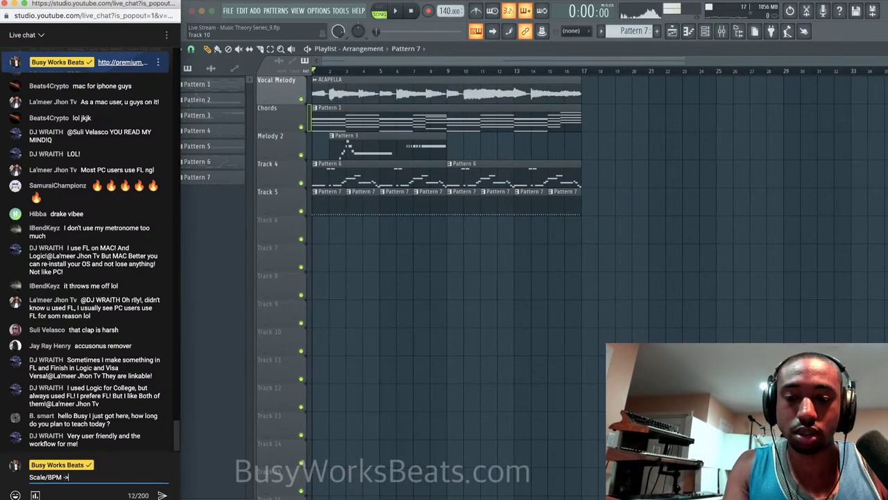
# Finish the chat message with 'chords, melody, bass, drums, vocal melody, mixing, mastering' and send it.
pyautogui.press('BackSpace')
pyautogui.press('BackSpace')
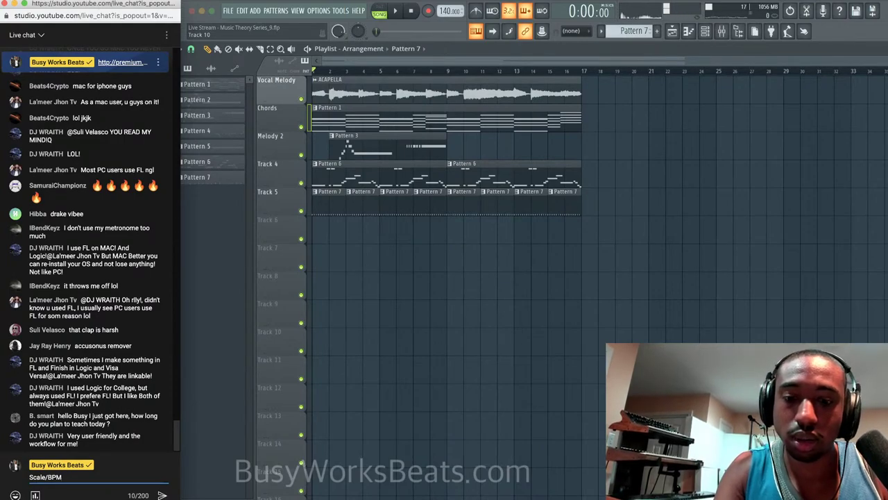
pyautogui.write('👉 chords ')
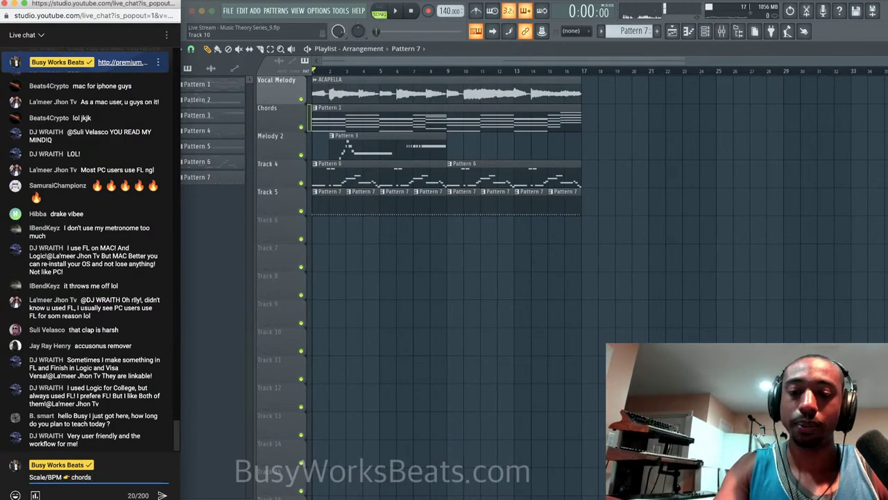
pyautogui.write('👉 melody ')
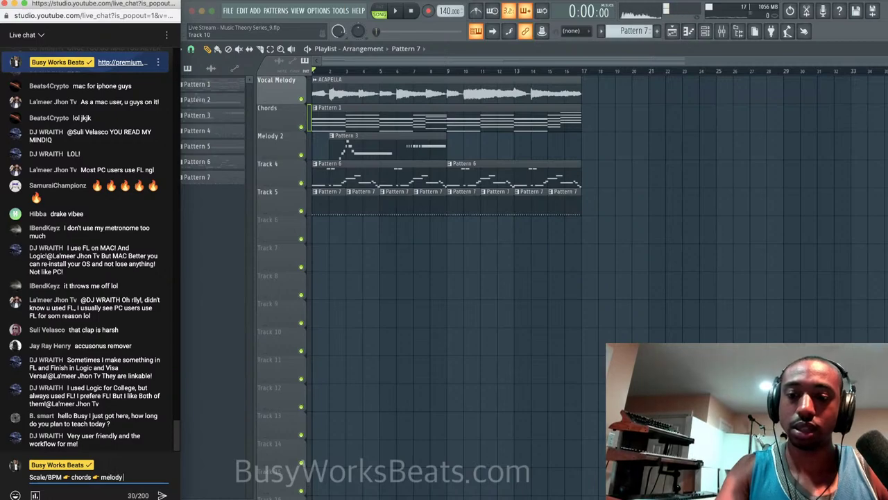
pyautogui.write('👉 bass')
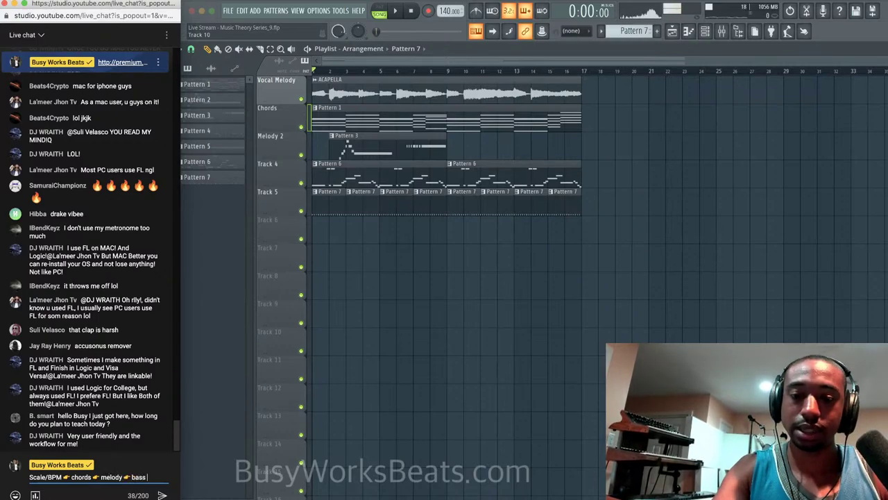
pyautogui.write(' 👉 d')
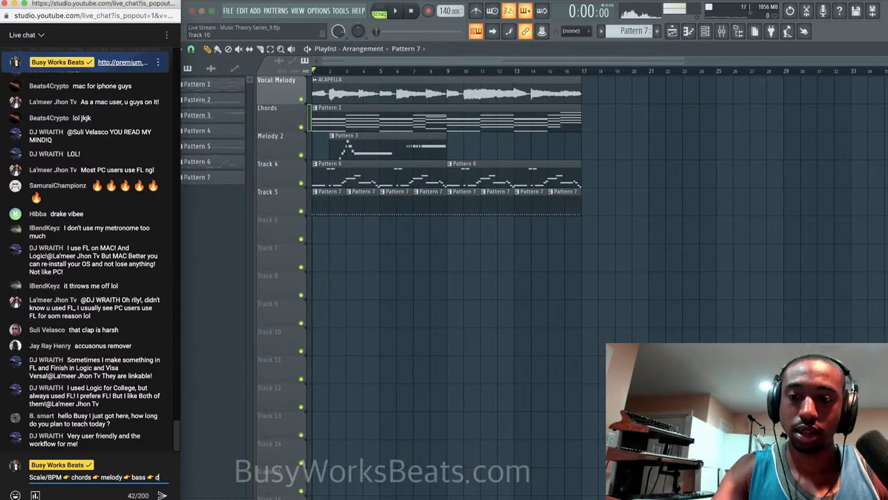
pyautogui.write('rums 👉 vopcal')
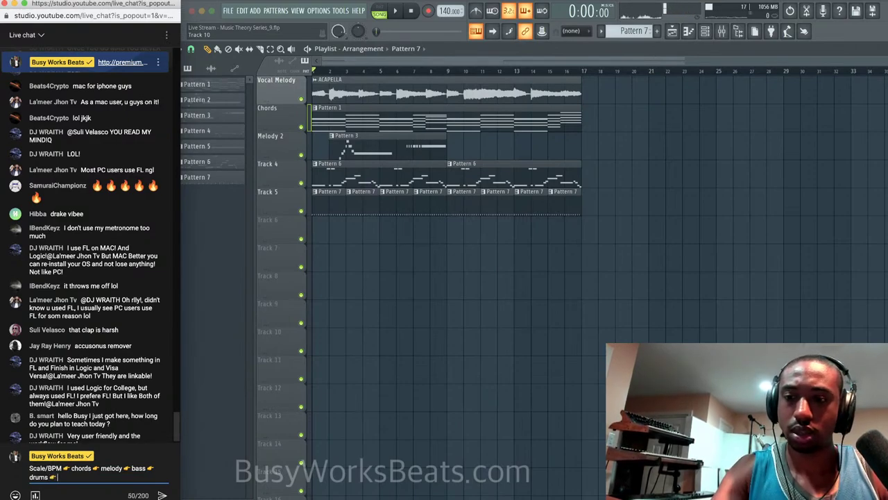
pyautogui.press('BackSpace')
pyautogui.press('BackSpace')
pyautogui.press('BackSpace')
pyautogui.press('BackSpace')
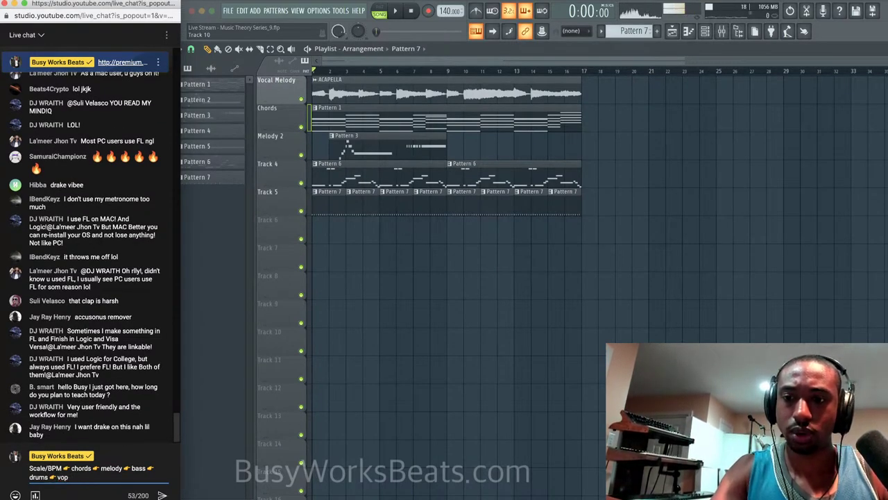
pyautogui.write('cal melody')
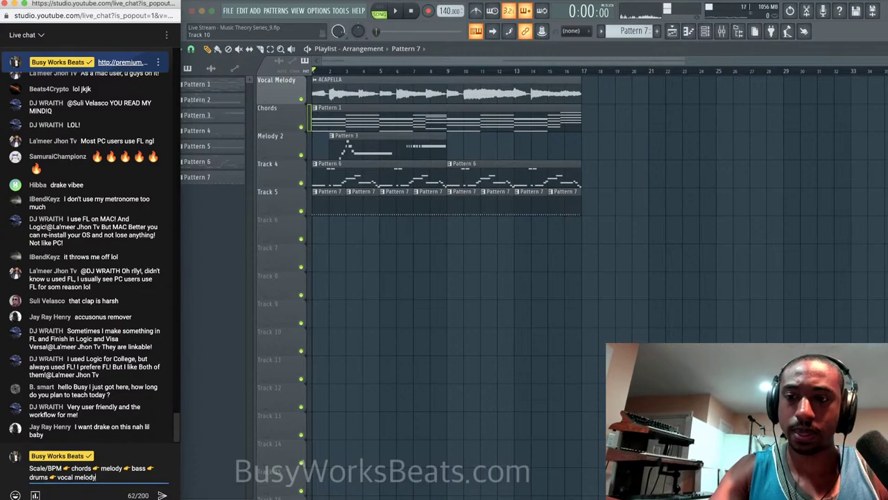
pyautogui.write(' 👉 mi')
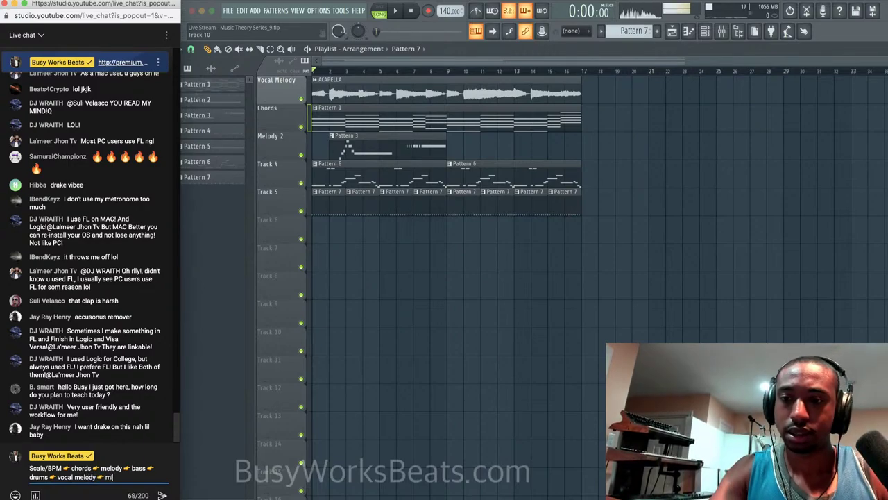
pyautogui.write('xing 👉 ')
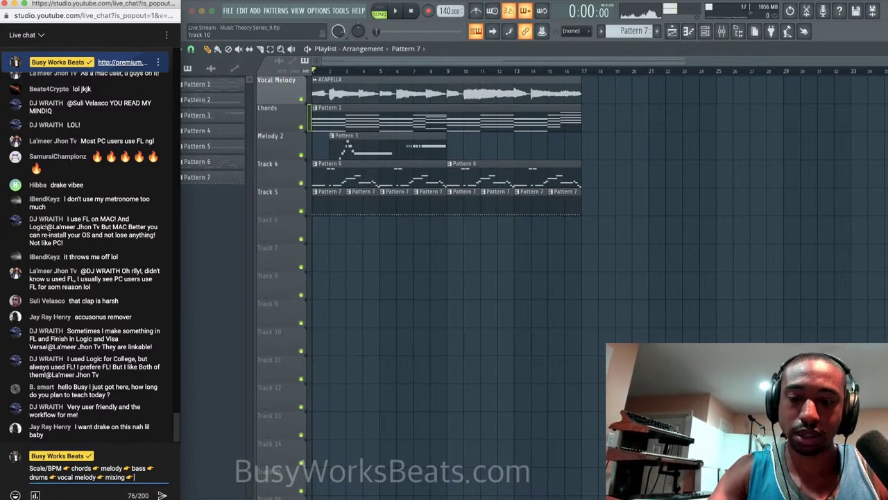
pyautogui.write('mastering')
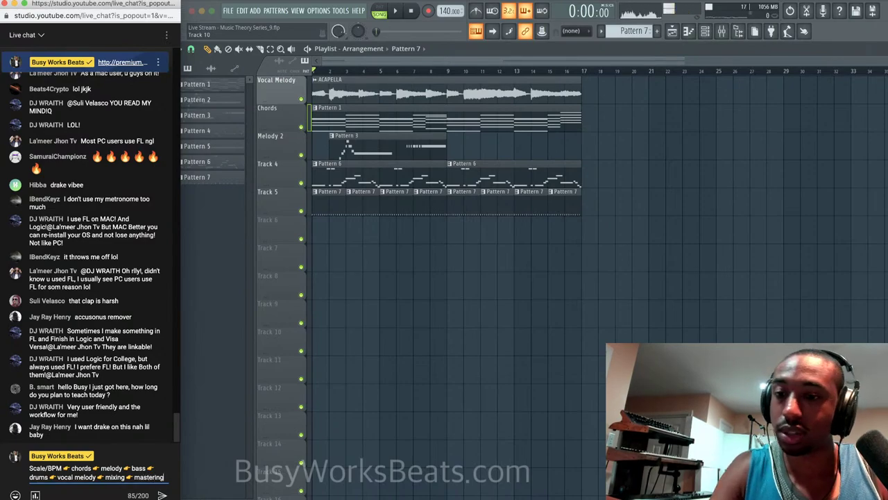
pyautogui.press('Return')
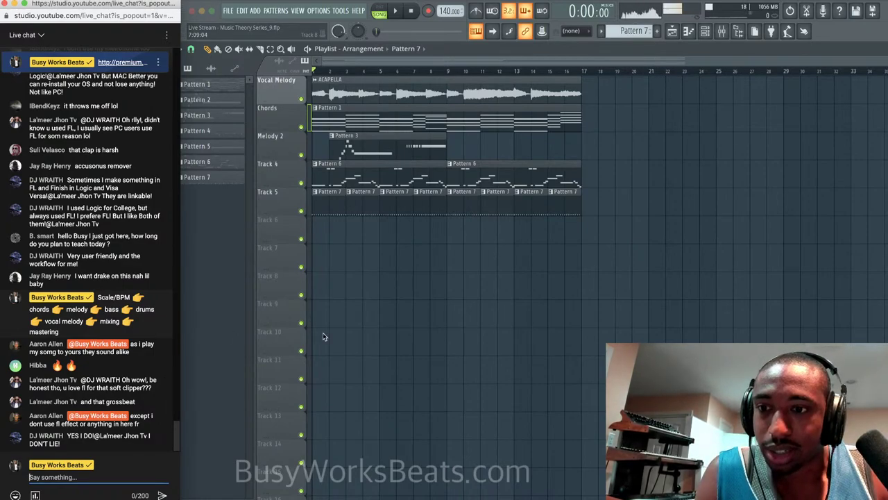
pyautogui.click(465, 50)
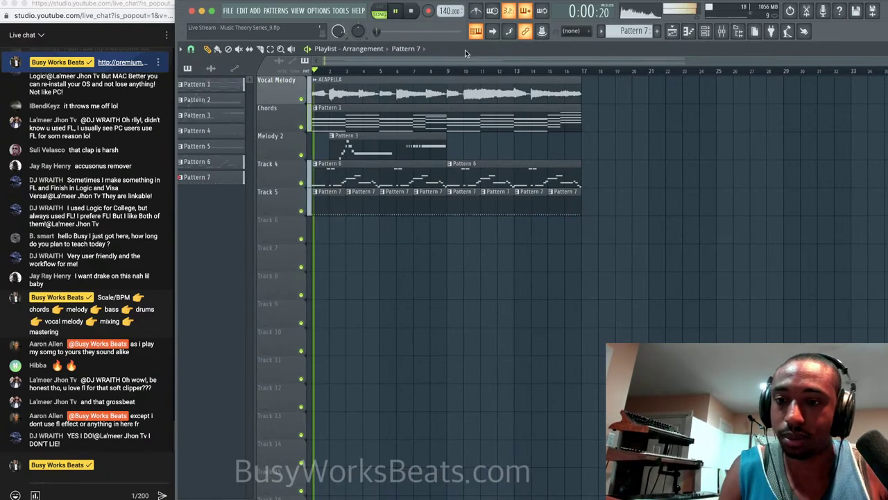
pyautogui.click(100, 463)
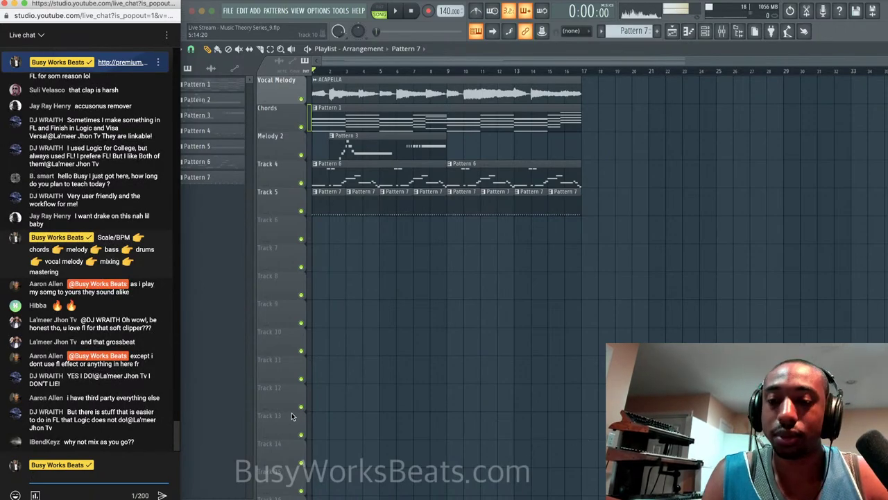
# Post 'premium.busyworksbeats.com Click Here for Free Music Production Courses' in the live chat.
pyautogui.click(94, 473)
pyautogui.write('http:/')
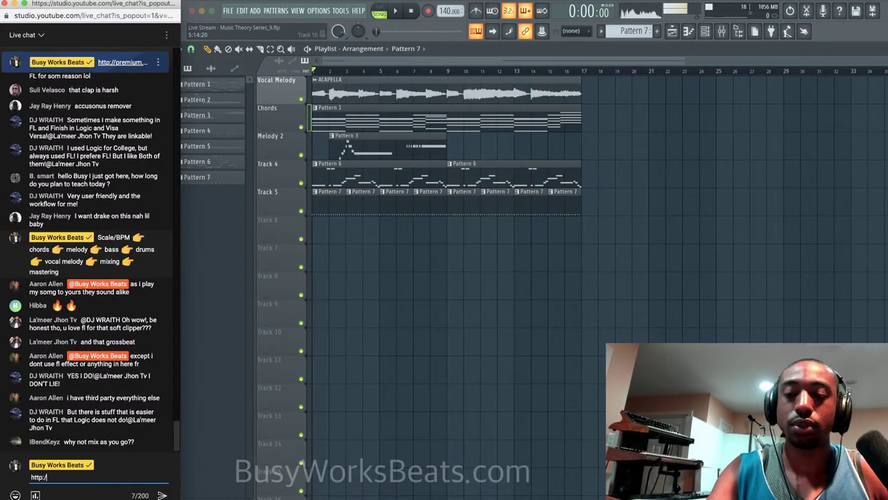
pyautogui.write('/busyworksbeats.com/')
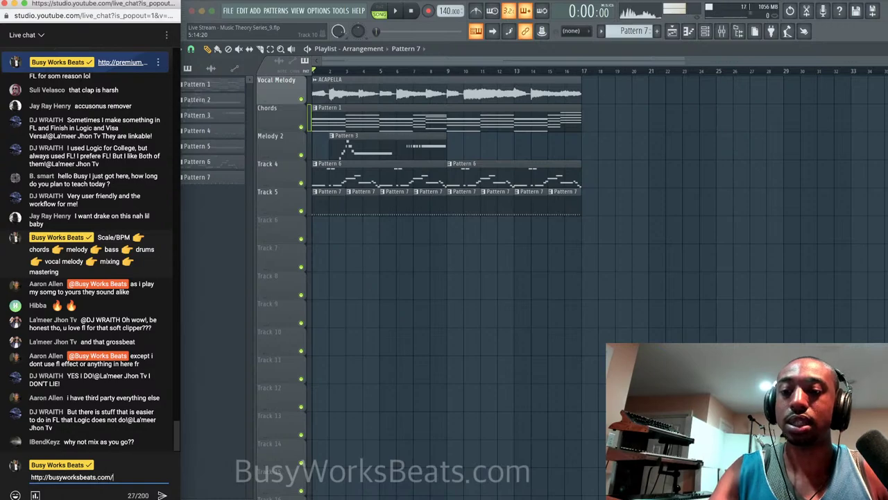
pyautogui.press('BackSpace')
pyautogui.press('BackSpace')
pyautogui.press('BackSpace')
pyautogui.press('BackSpace')
pyautogui.press('BackSpace')
pyautogui.press('BackSpace')
pyautogui.press('BackSpace')
pyautogui.press('BackSpace')
pyautogui.press('BackSpace')
pyautogui.press('BackSpace')
pyautogui.press('BackSpace')
pyautogui.press('BackSpace')
pyautogui.press('BackSpace')
pyautogui.press('BackSpace')
pyautogui.press('BackSpace')
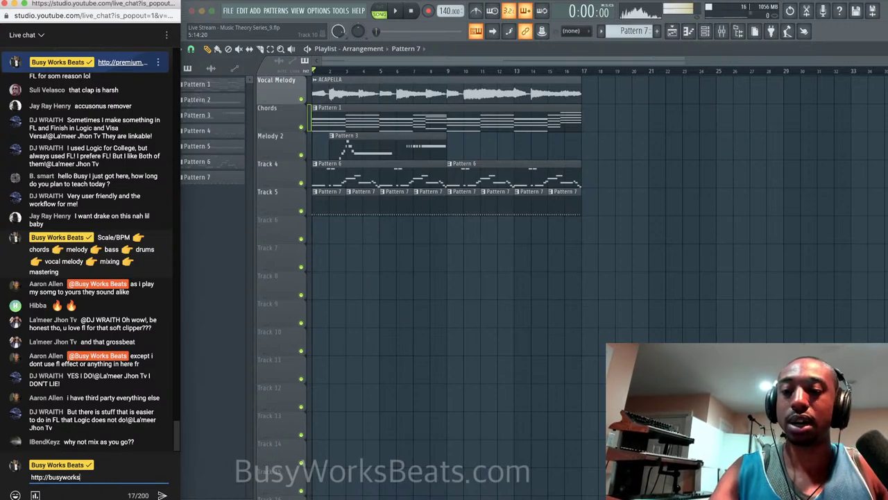
pyautogui.press('BackSpace')
pyautogui.press('BackSpace')
pyautogui.press('BackSpace')
pyautogui.press('BackSpace')
pyautogui.write('premi')
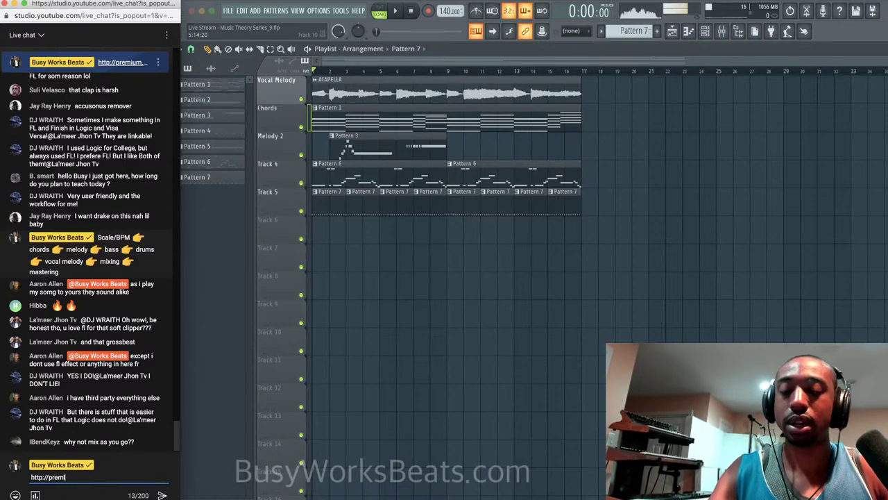
pyautogui.write('um.busyworks')
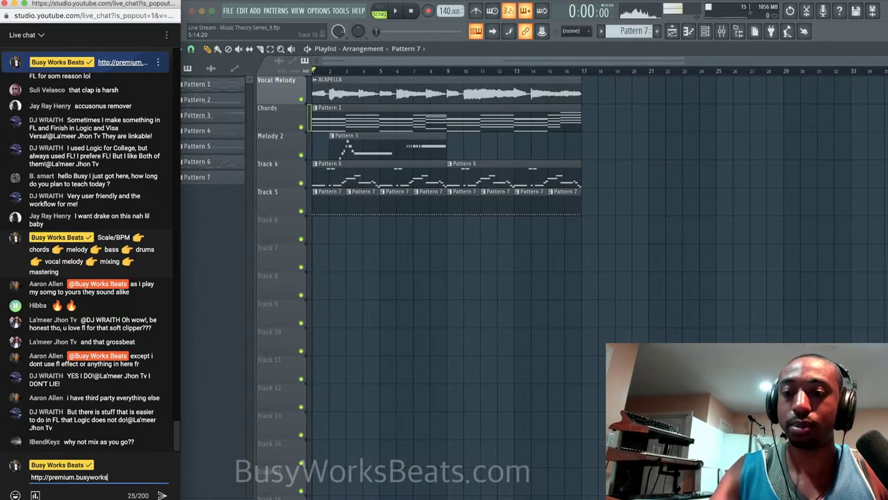
pyautogui.write('beats.com C')
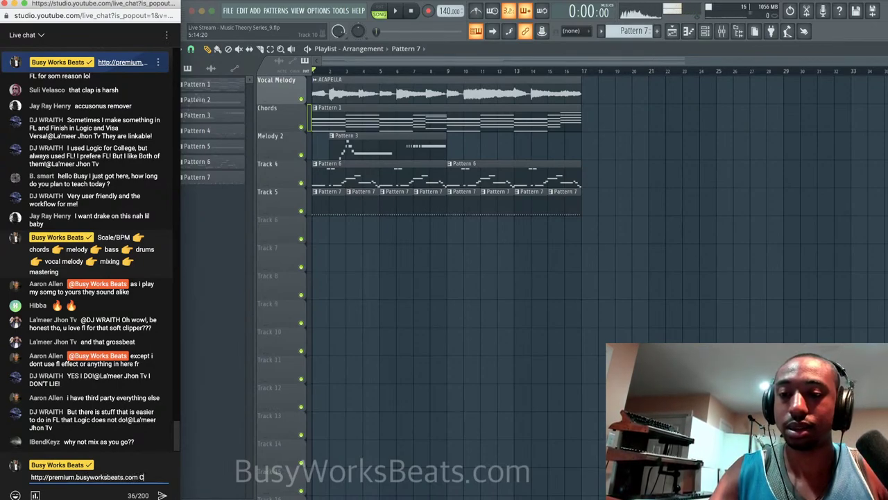
pyautogui.write('lick Here for Free Cou')
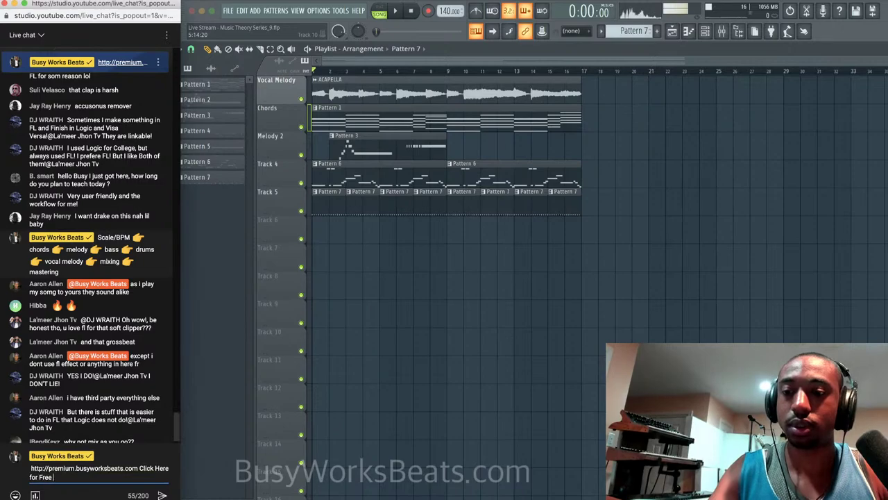
pyautogui.press('BackSpace')
pyautogui.press('BackSpace')
pyautogui.press('BackSpace')
pyautogui.write('Music')
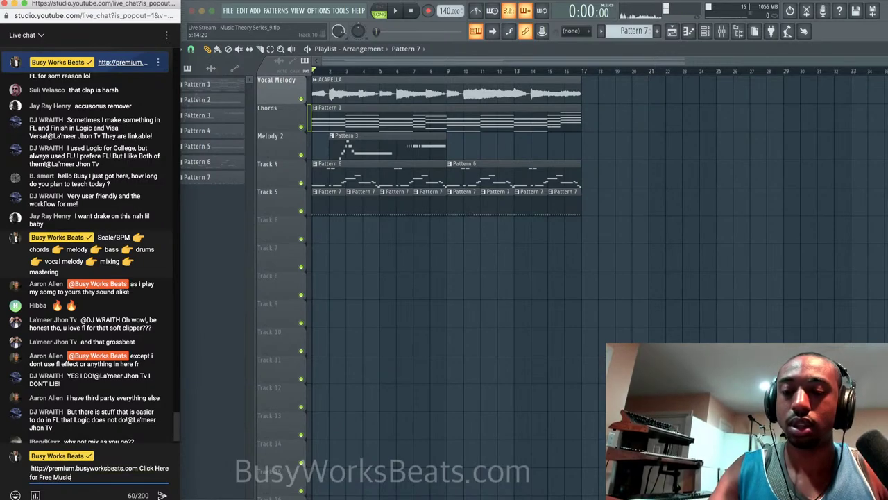
pyautogui.write(' Production Courses')
pyautogui.press('Return')
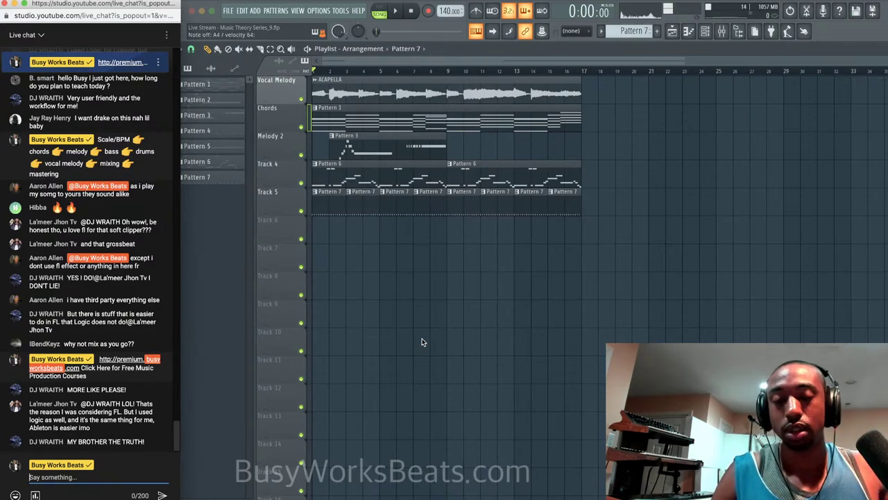
# In the Channel Rack, select Scaler 2 and switch the current pattern from Pattern 7 to Pattern 3.
pyautogui.click(705, 32)
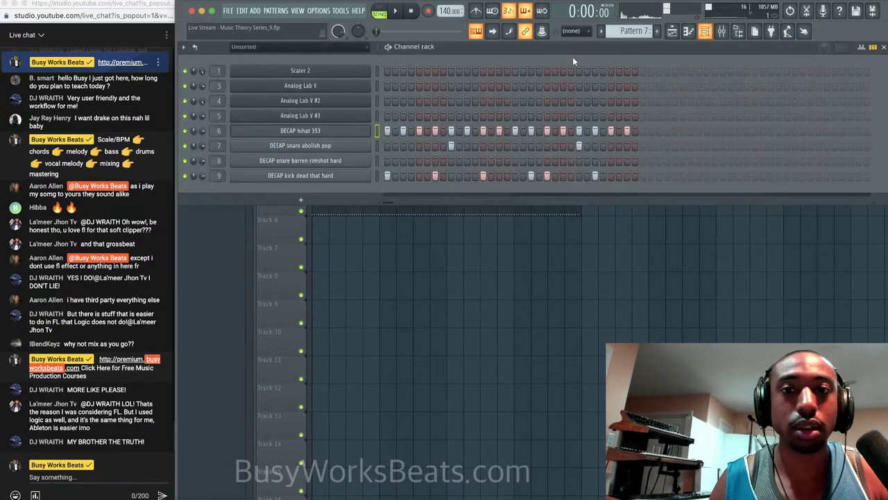
pyautogui.click(376, 72)
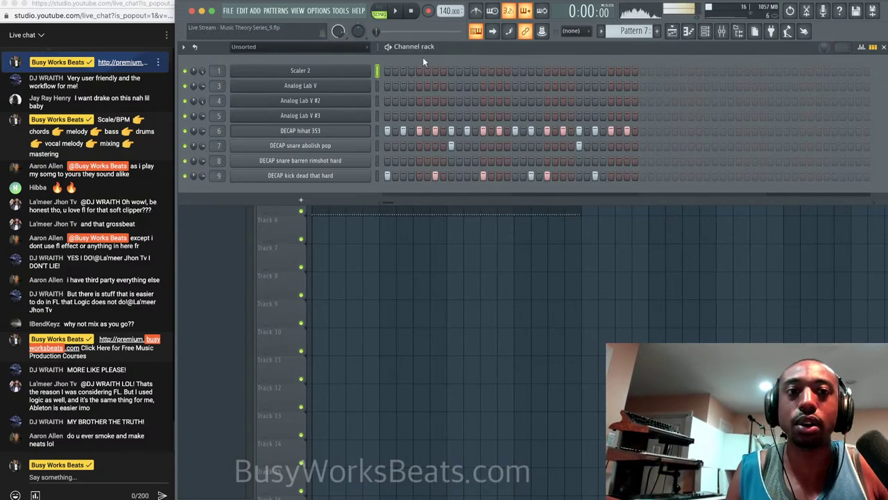
pyautogui.scroll(4, 635, 34)
pyautogui.rightClick(636, 33)
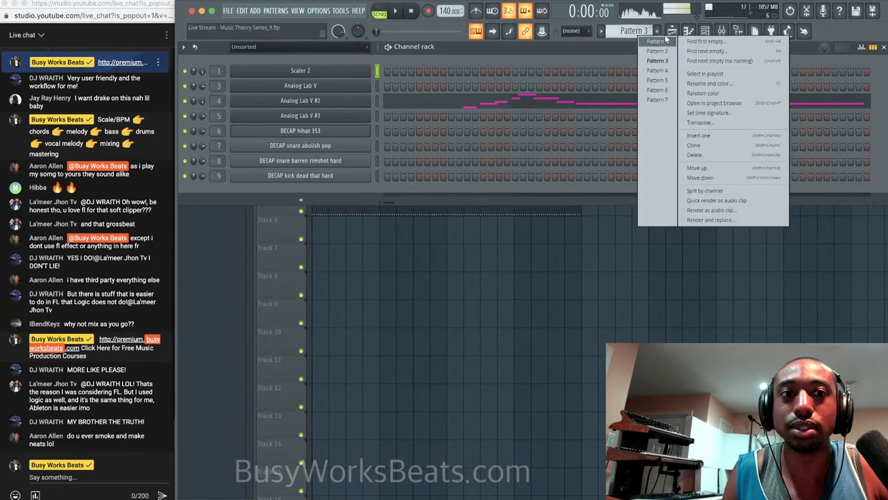
pyautogui.click(604, 42)
pyautogui.press('F6')
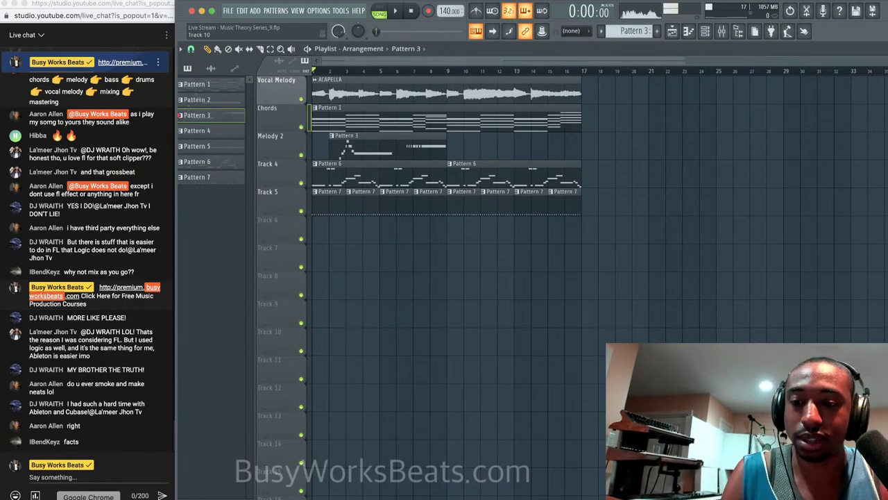
# Load premium.busyworksbeats.com in a new tab of the YouTube Studio Chrome window.
pyautogui.rightClick(88, 498)
pyautogui.click(147, 420)
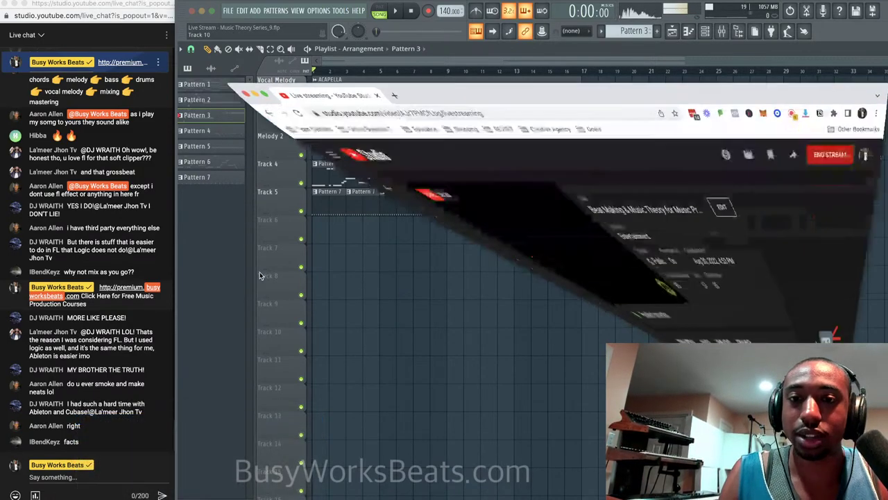
pyautogui.click(355, 17)
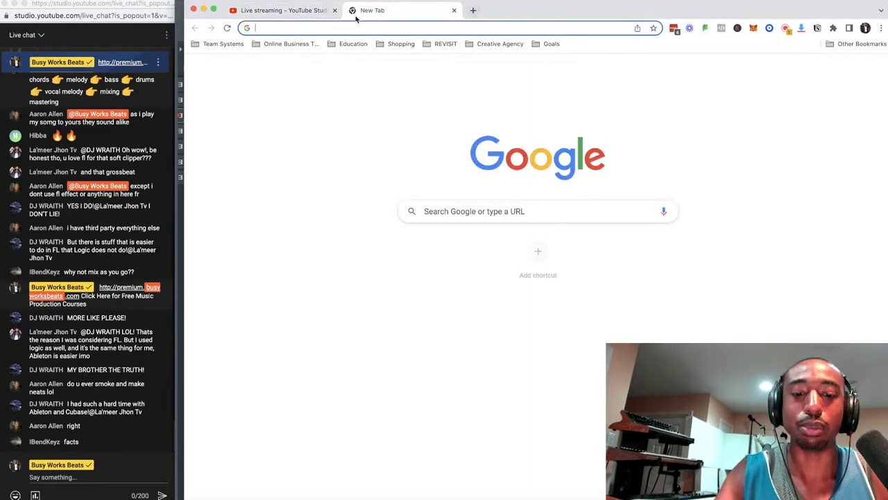
pyautogui.write('premium.bvus')
pyautogui.press('BackSpace')
pyautogui.press('BackSpace')
pyautogui.press('BackSpace')
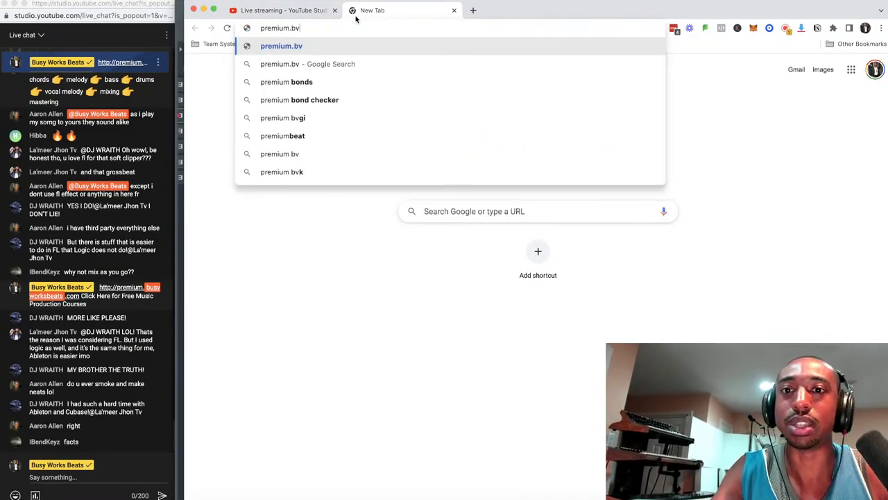
pyautogui.write('usyworksbeats.com')
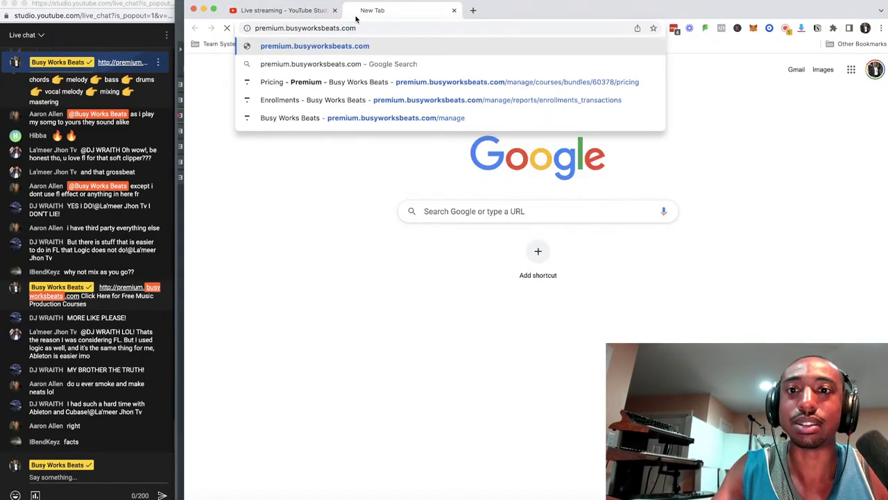
pyautogui.press('Return')
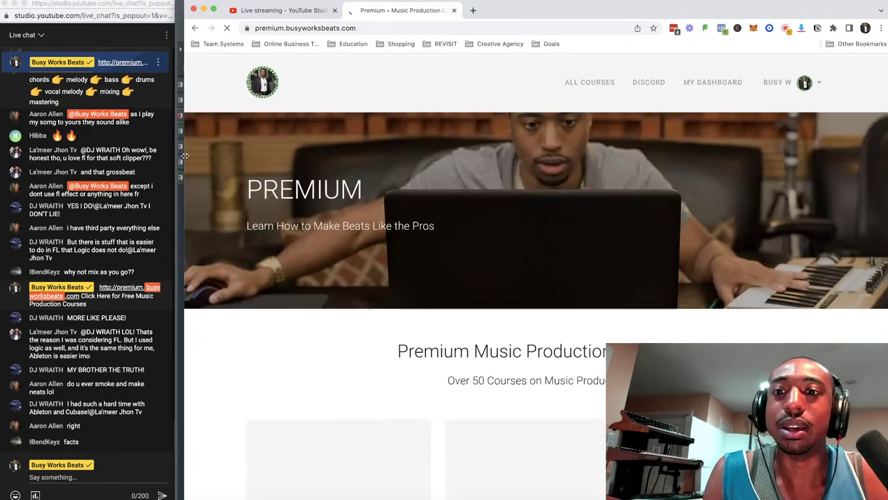
pyautogui.moveTo(185, 155); pyautogui.dragTo(176, 155)
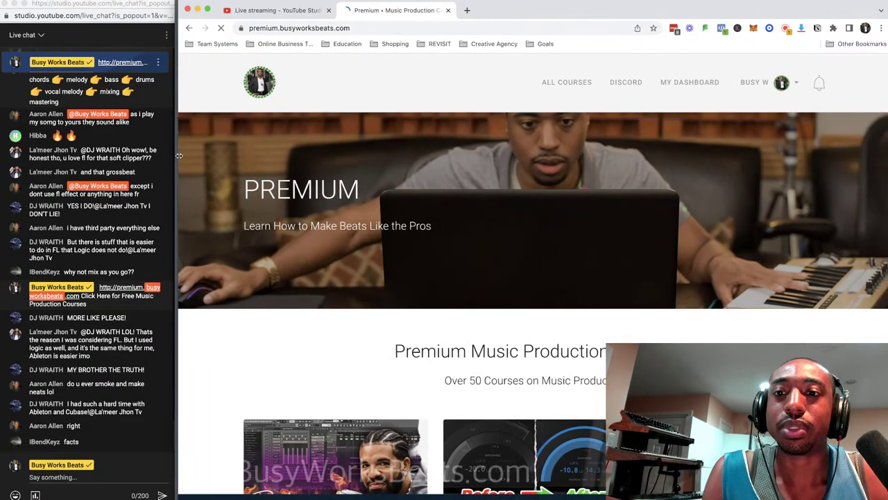
pyautogui.scroll(-2, 319, 179)
pyautogui.scroll(-5, 319, 178)
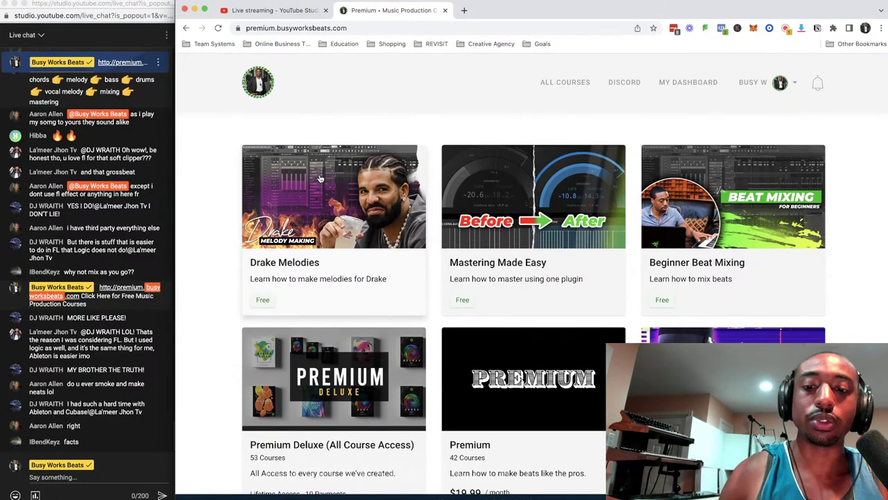
pyautogui.scroll(-3, 320, 178)
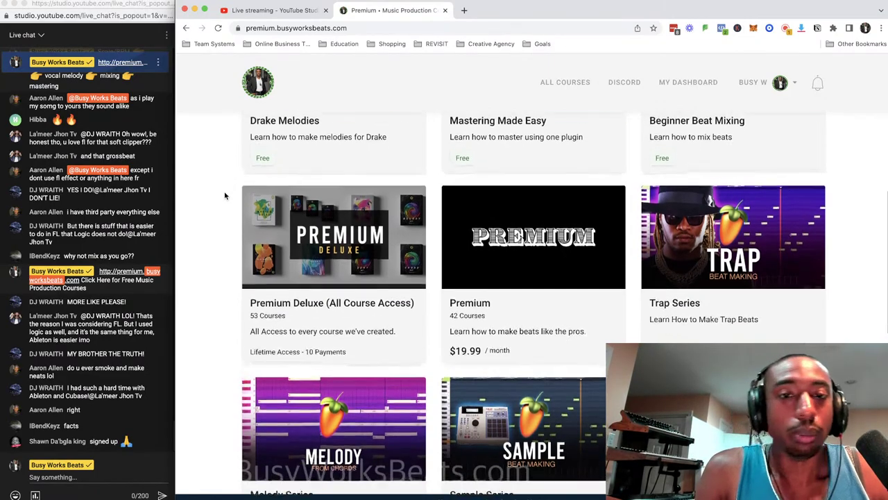
pyautogui.scroll(4, 225, 196)
pyautogui.scroll(-1, 225, 196)
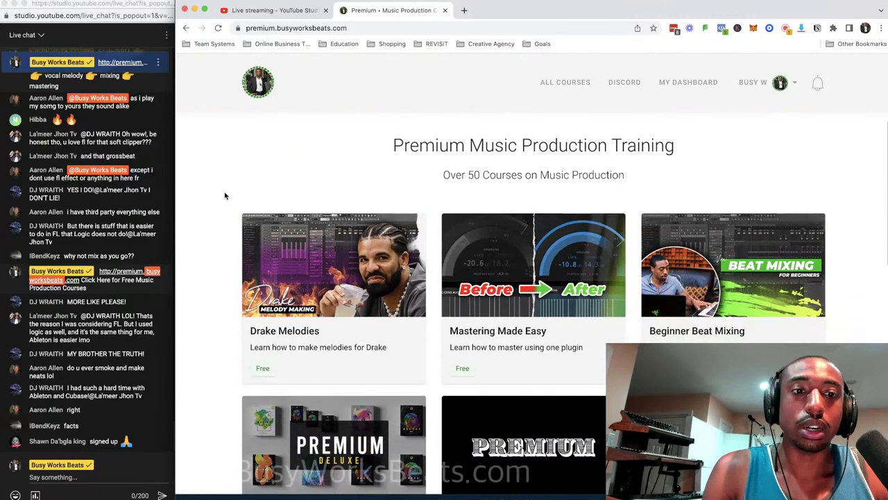
pyautogui.scroll(-2, 224, 213)
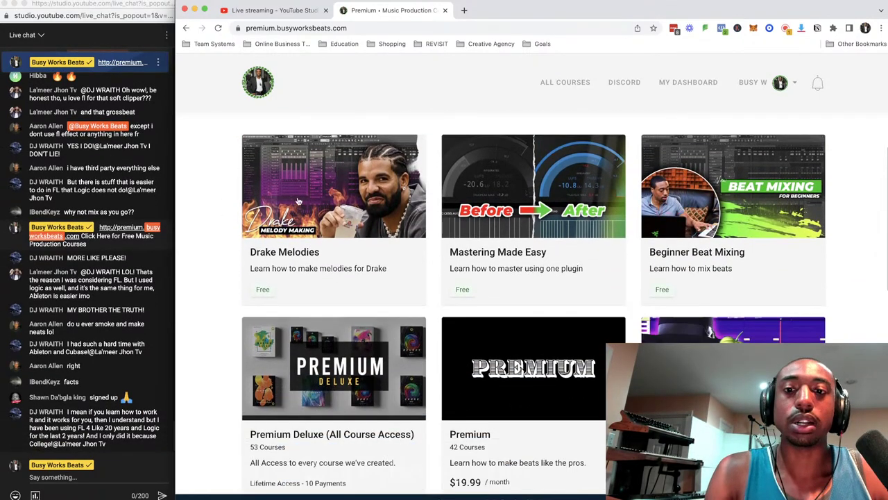
pyautogui.scroll(-1, 392, 199)
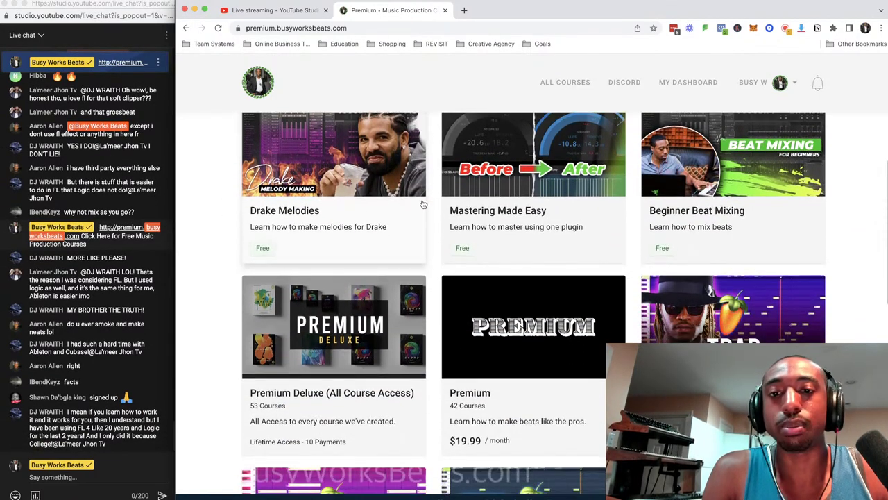
pyautogui.scroll(-1, 652, 200)
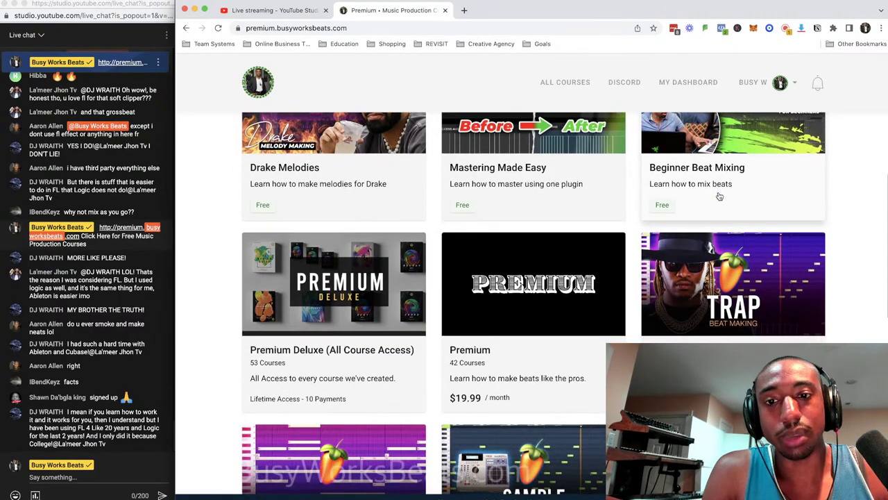
pyautogui.scroll(-3, 694, 191)
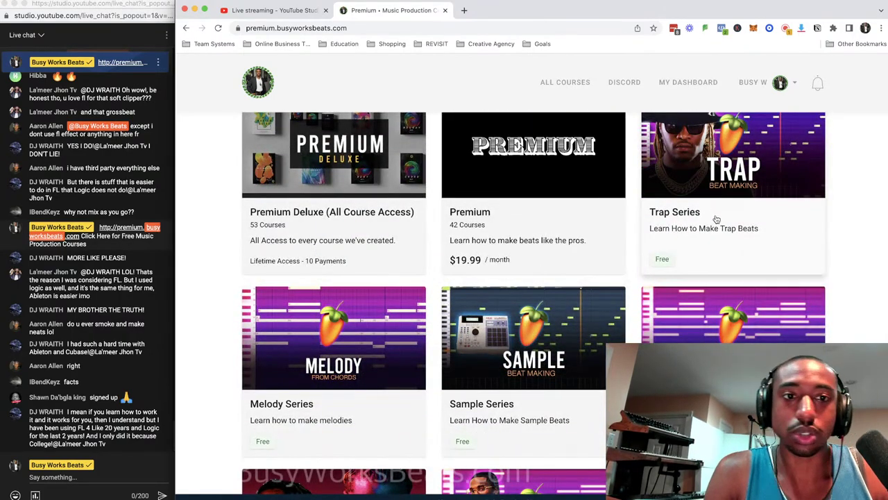
pyautogui.scroll(-3, 714, 208)
pyautogui.scroll(-2, 717, 204)
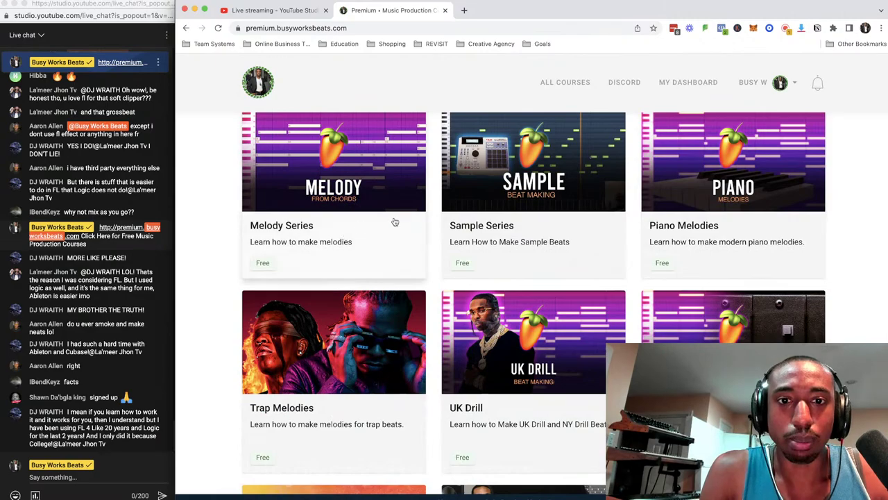
pyautogui.scroll(-1, 430, 218)
pyautogui.scroll(-3, 737, 203)
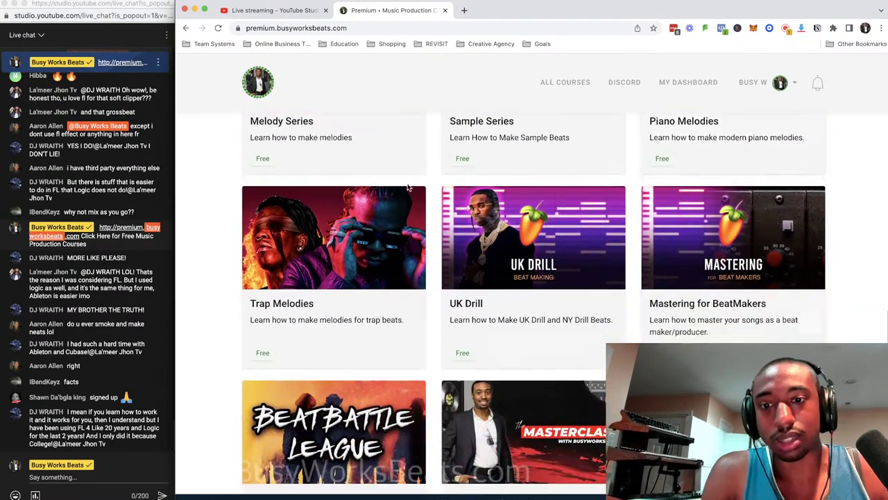
pyautogui.scroll(-2, 378, 234)
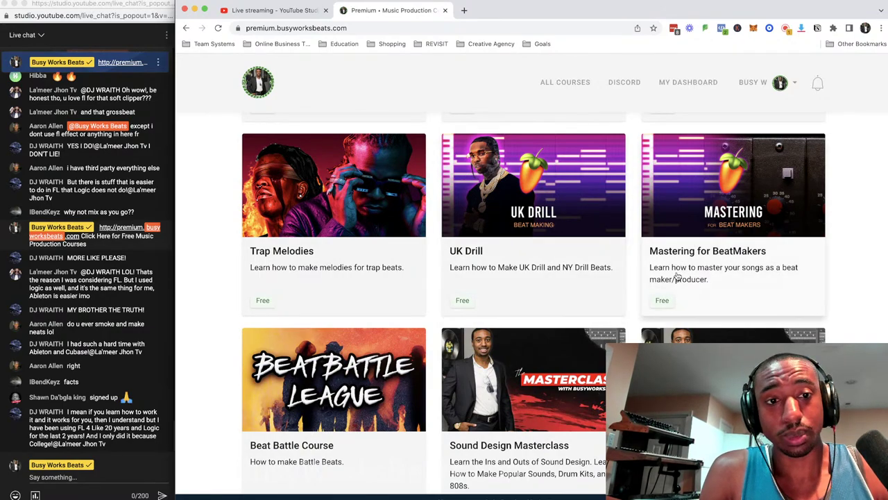
pyautogui.scroll(-3, 707, 258)
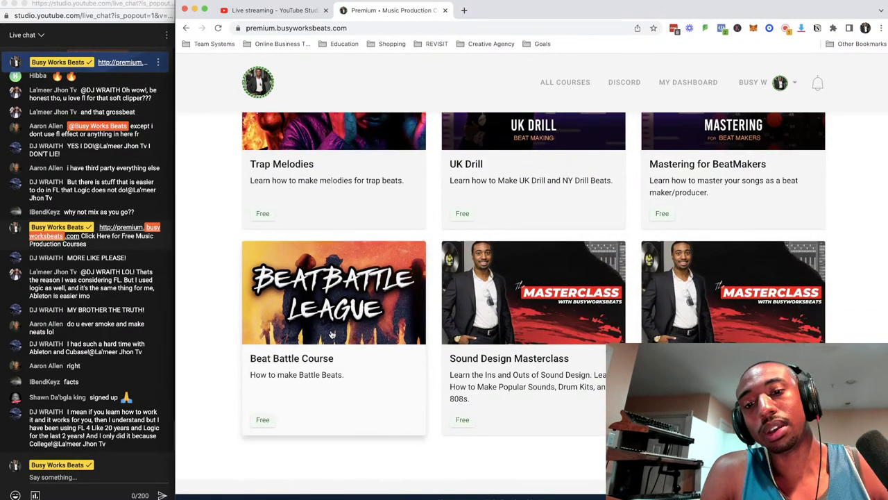
pyautogui.scroll(-1, 476, 345)
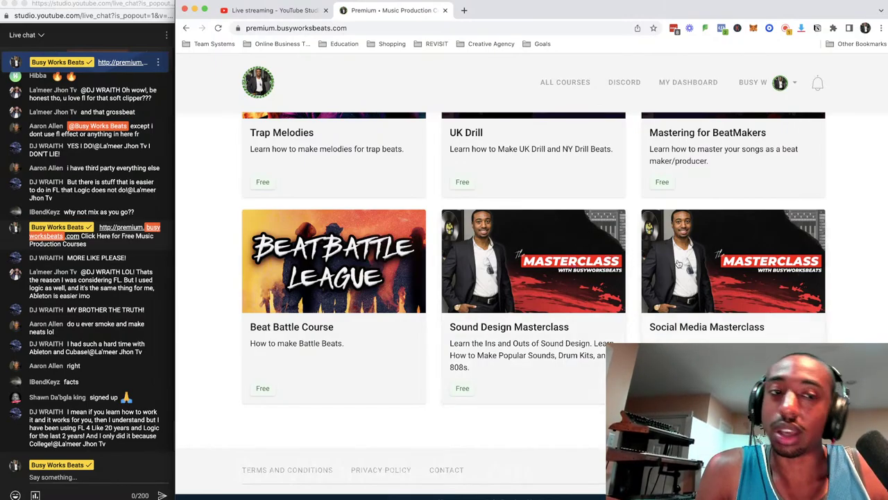
pyautogui.scroll(10, 686, 251)
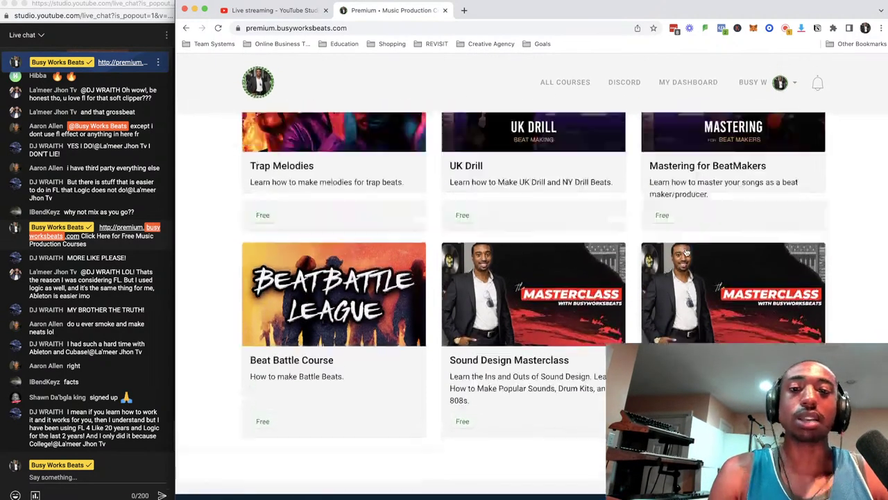
pyautogui.scroll(-3, 685, 251)
pyautogui.scroll(-2, 686, 252)
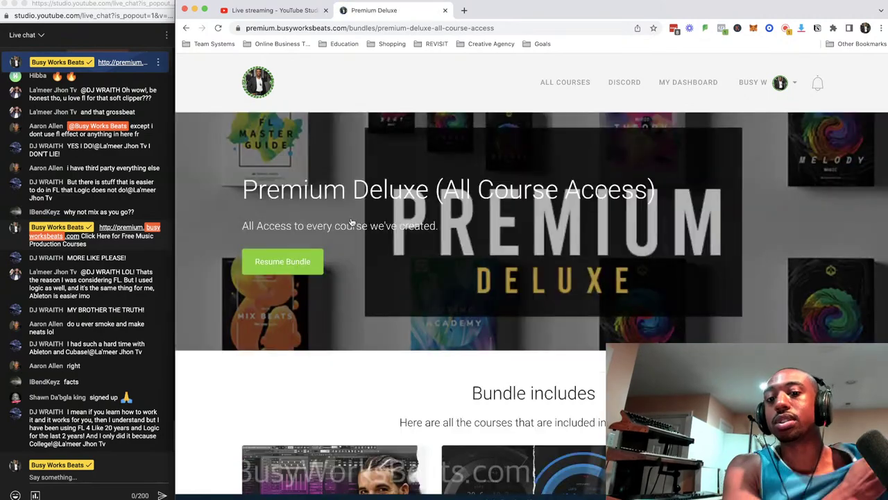
# Reload the Premium Deluxe bundle page and scroll down to its six included course cards.
pyautogui.scroll(-5, 372, 252)
pyautogui.scroll(5, 407, 304)
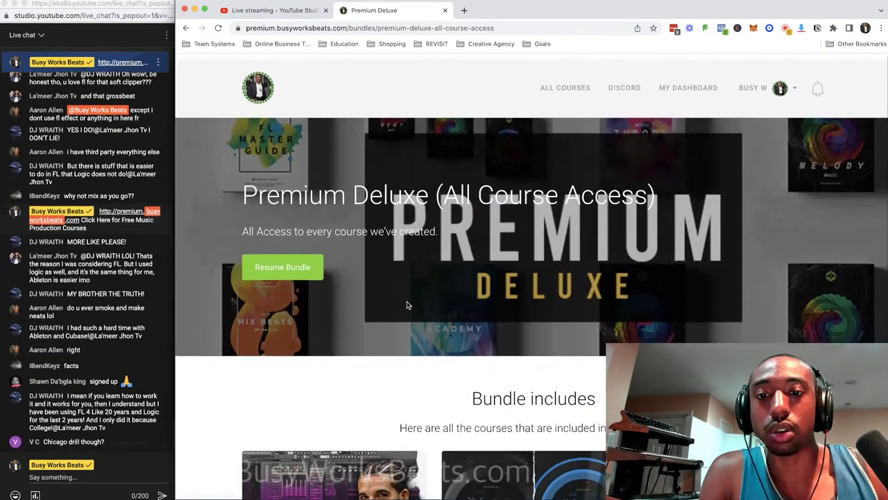
pyautogui.hscroll(-5, 406, 304)
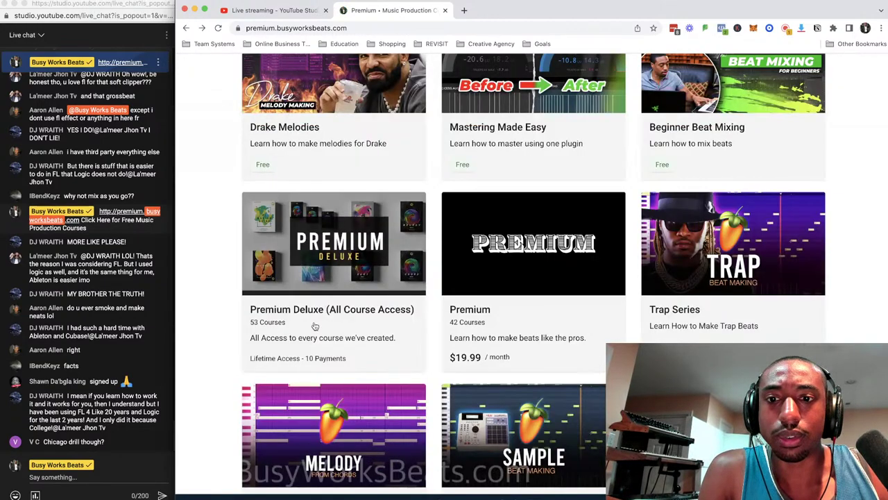
pyautogui.click(332, 260)
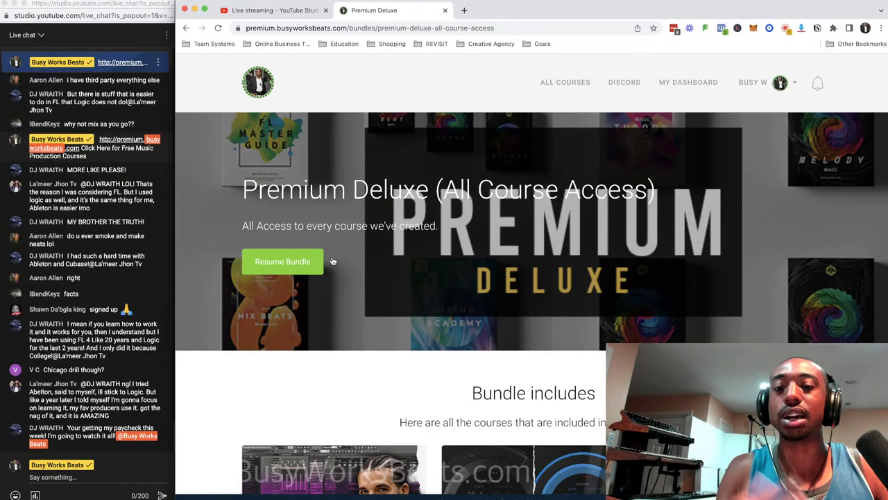
pyautogui.scroll(-3, 332, 261)
pyautogui.scroll(-5, 332, 259)
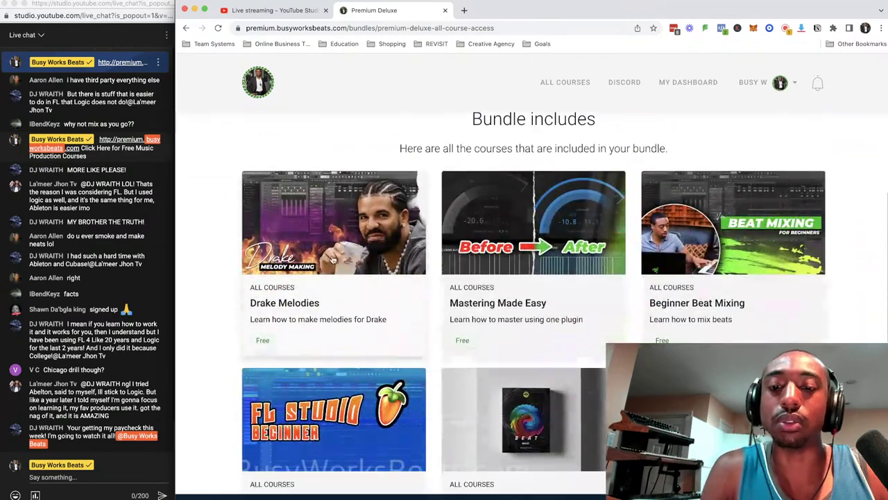
pyautogui.scroll(4, 332, 259)
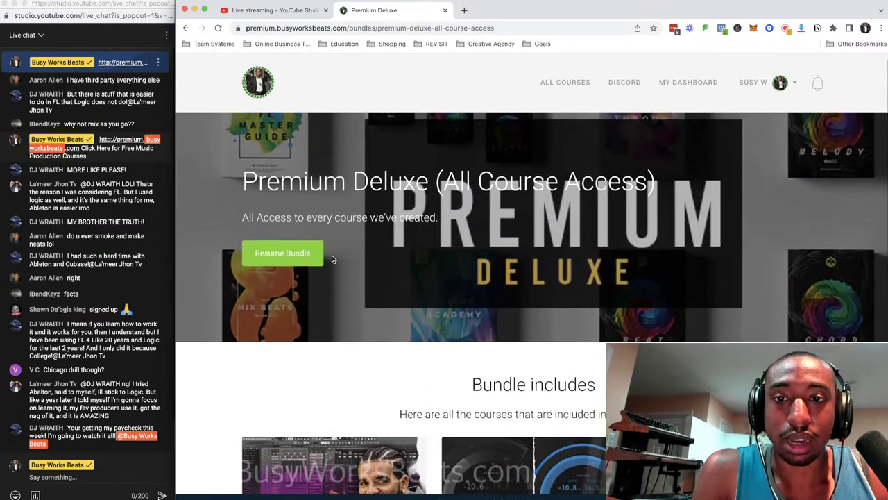
pyautogui.scroll(-4, 349, 307)
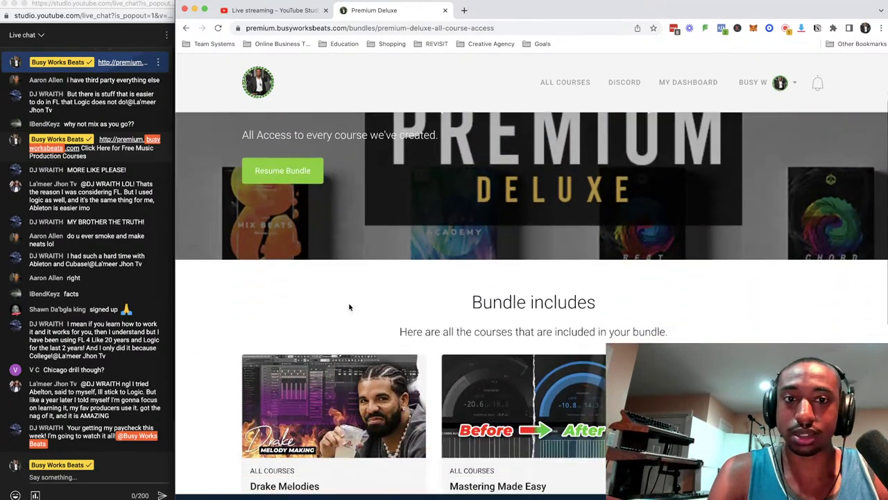
pyautogui.scroll(-3, 349, 272)
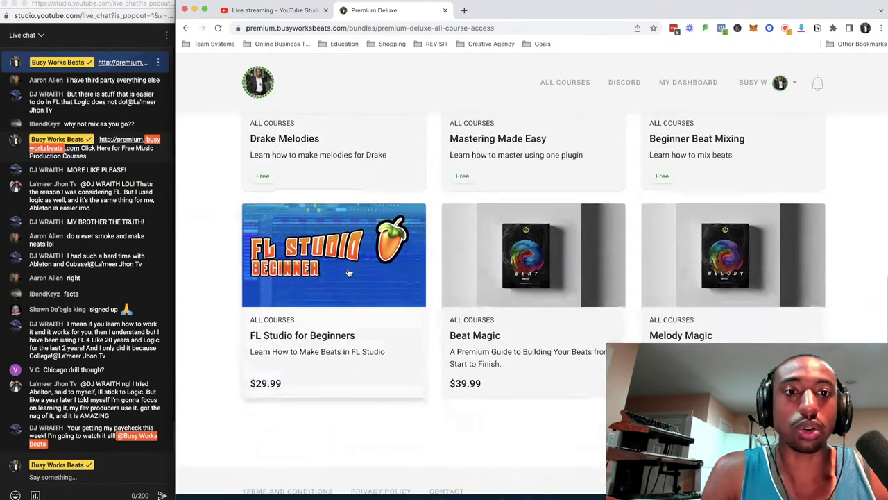
pyautogui.scroll(2, 349, 272)
pyautogui.scroll(-3, 565, 307)
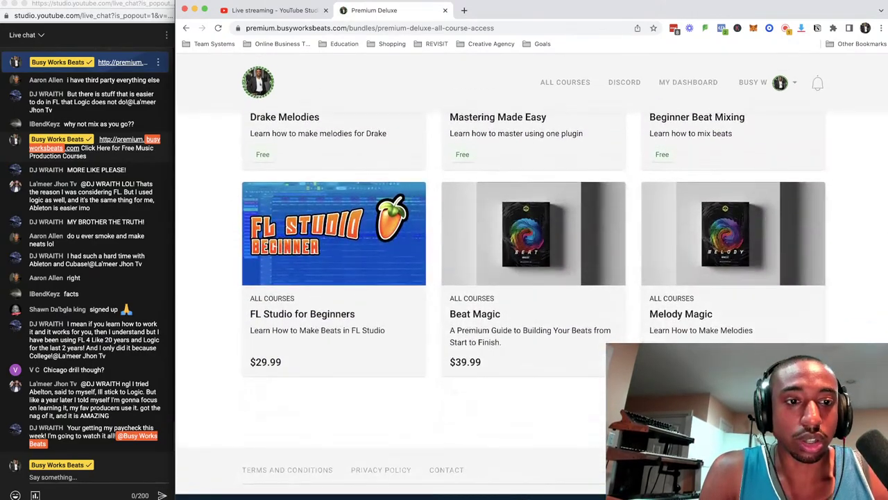
# Expand the bundle courses with 'see more' and scroll through Modern Melody, Mix Genius and Vocal Mixing.
pyautogui.click(791, 403)
pyautogui.scroll(3, 702, 268)
pyautogui.scroll(-3, 701, 267)
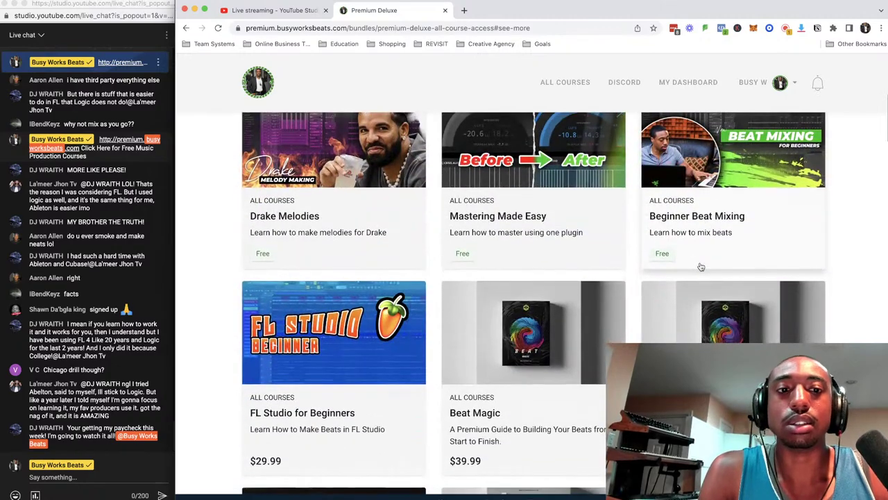
pyautogui.scroll(-2, 701, 267)
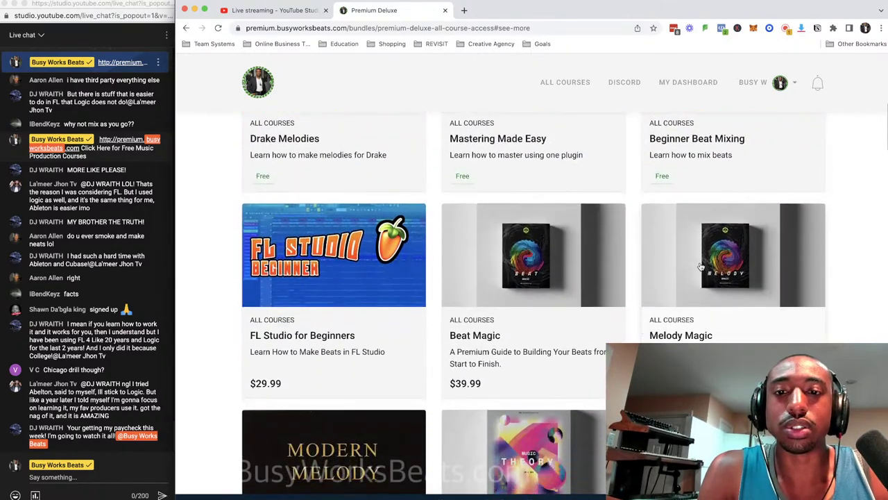
pyautogui.scroll(-2, 640, 261)
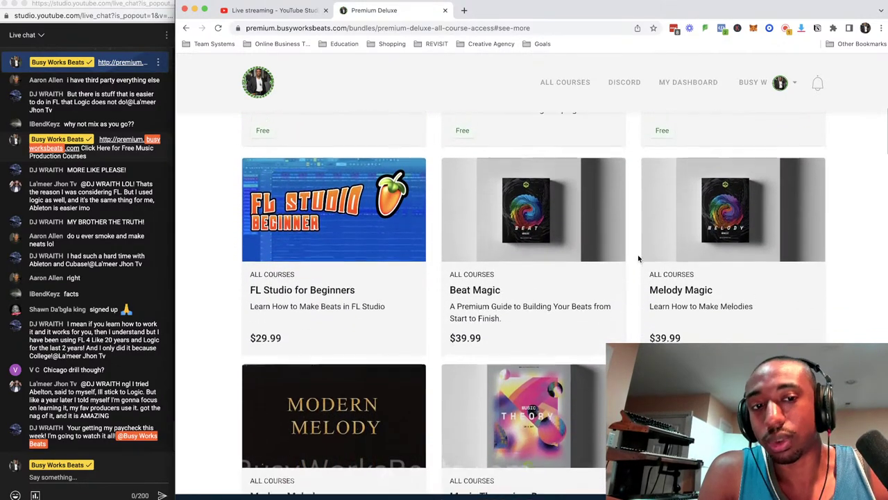
pyautogui.scroll(-2, 638, 259)
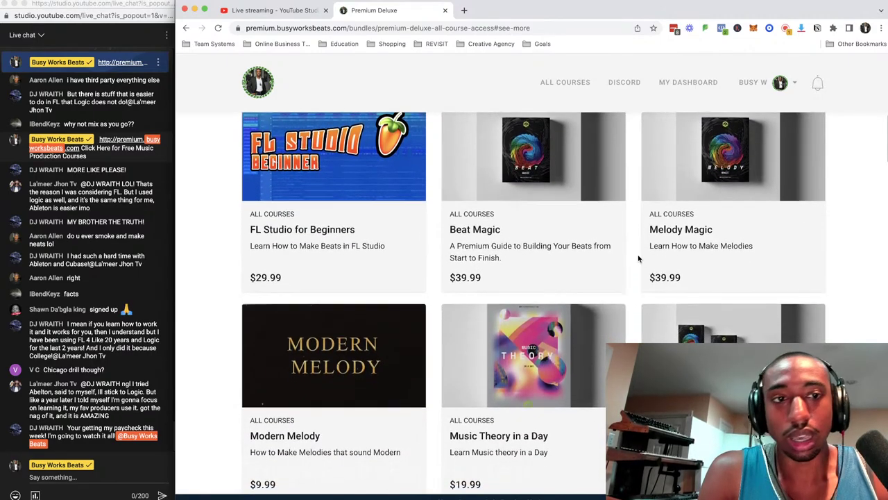
pyautogui.scroll(-1, 638, 259)
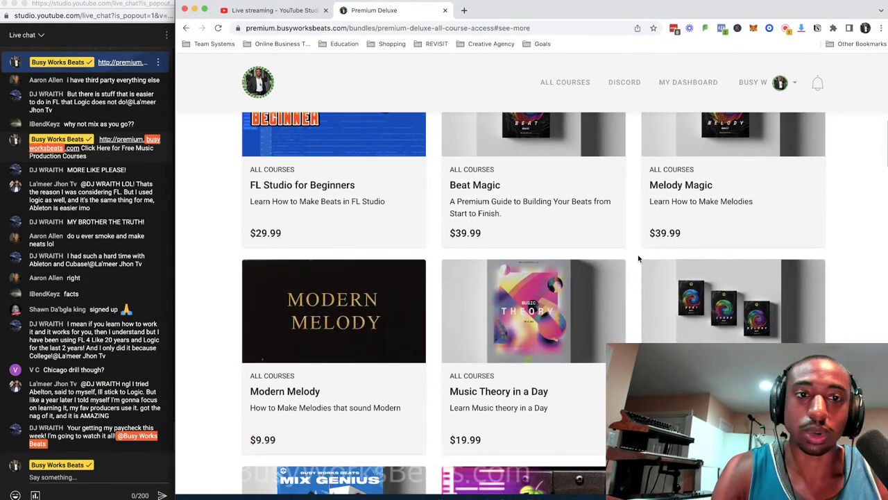
pyautogui.scroll(-3, 638, 259)
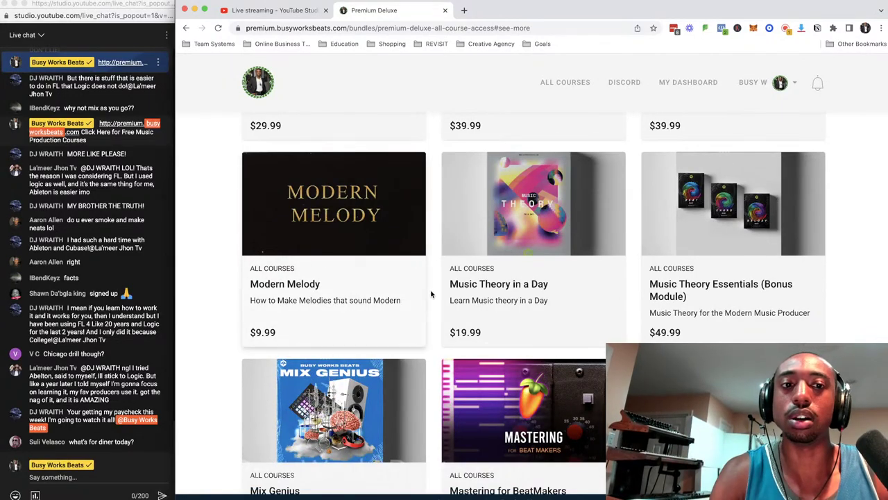
pyautogui.scroll(1, 431, 295)
pyautogui.scroll(-4, 431, 297)
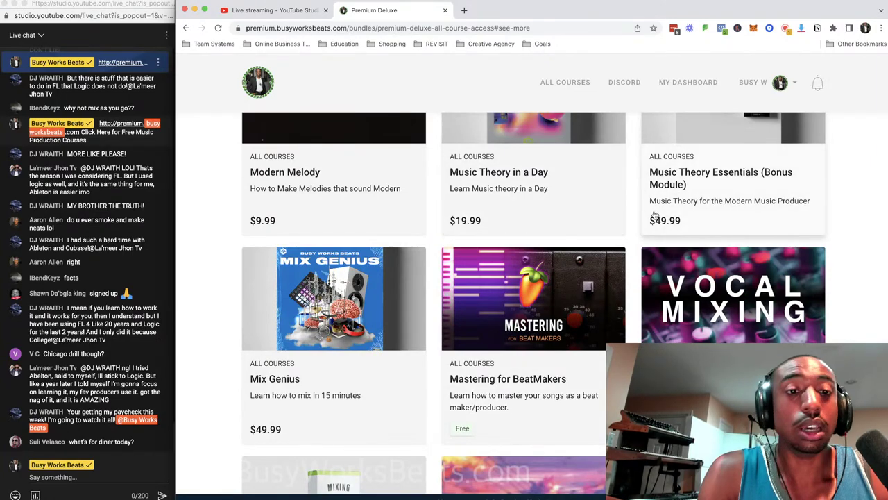
pyautogui.scroll(2, 654, 215)
pyautogui.scroll(-4, 643, 237)
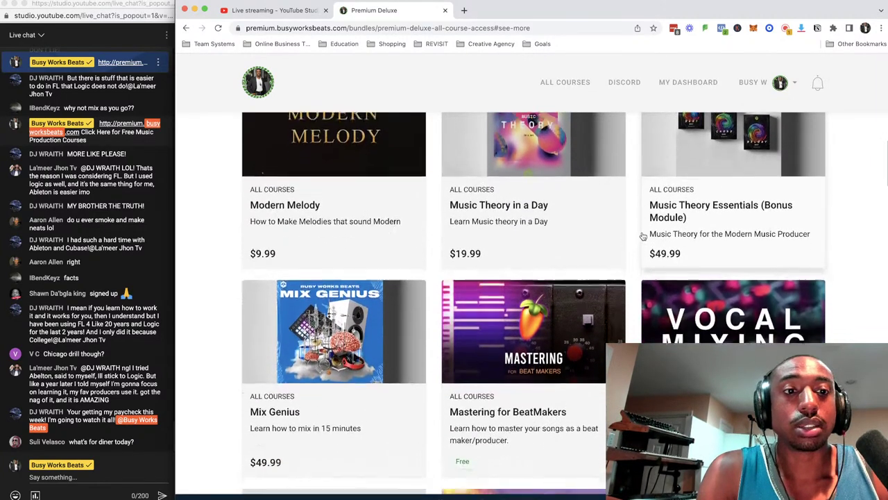
pyautogui.scroll(-1, 641, 239)
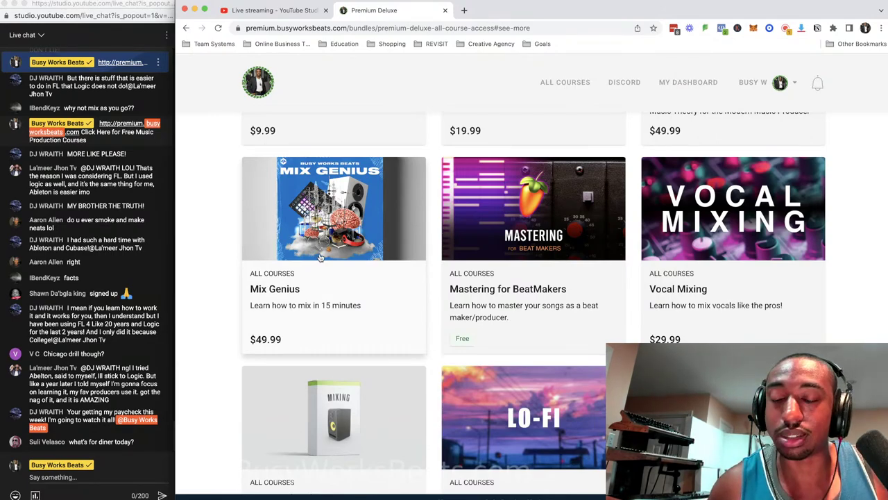
# Open the Mix Genius course in a new tab and switch to it.
pyautogui.rightClick(347, 220)
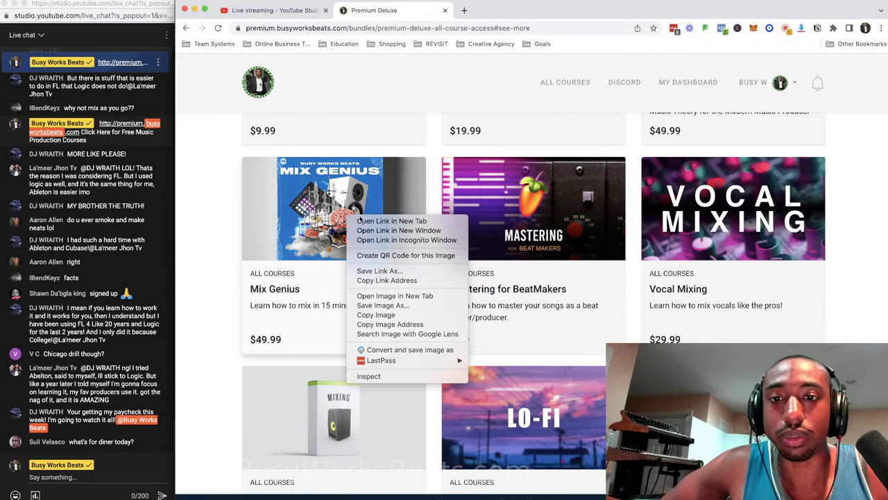
pyautogui.click(388, 221)
pyautogui.click(507, 11)
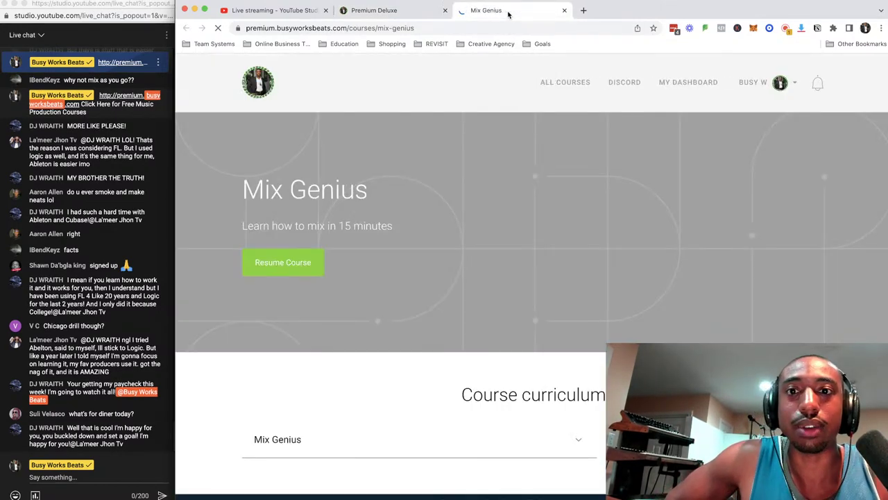
pyautogui.scroll(-3, 477, 192)
pyautogui.scroll(1, 477, 201)
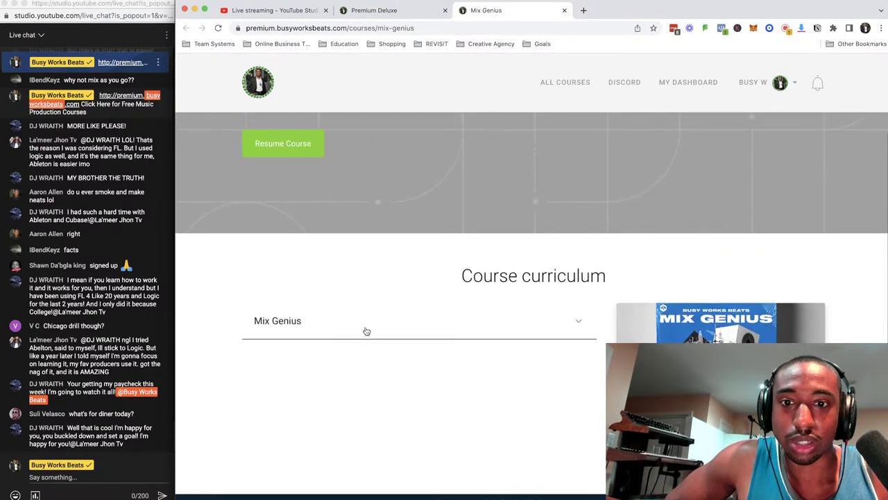
# Expand the 22-lesson Mix Genius curriculum and browse it down to lesson 10, Mixing in 15 Minutes.
pyautogui.click(366, 331)
pyautogui.scroll(-3, 366, 327)
pyautogui.scroll(2, 364, 325)
pyautogui.scroll(-1, 366, 326)
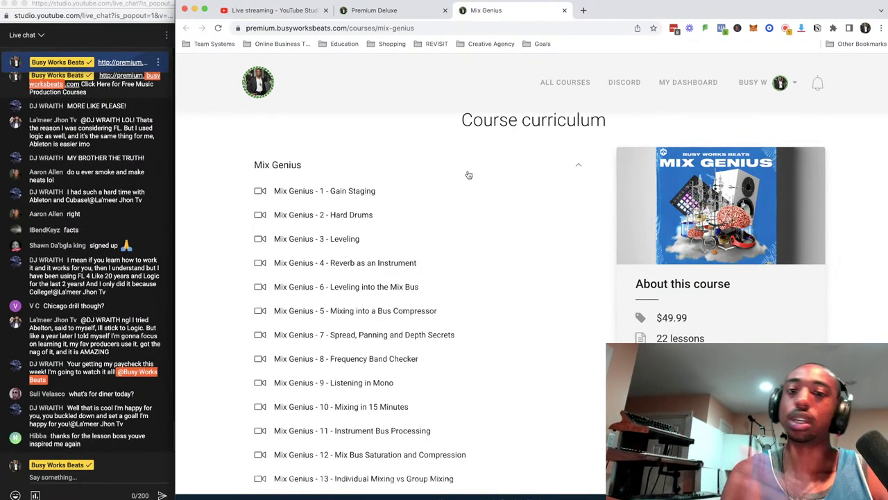
pyautogui.scroll(-5, 342, 172)
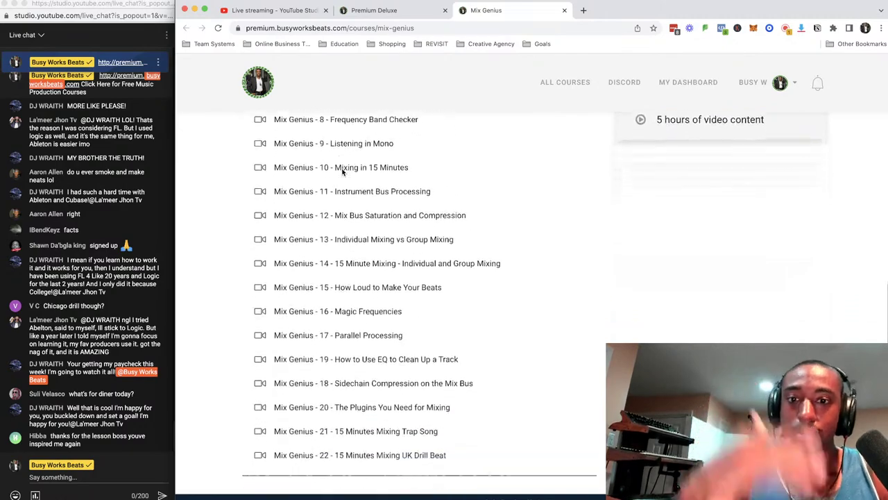
pyautogui.scroll(5, 343, 173)
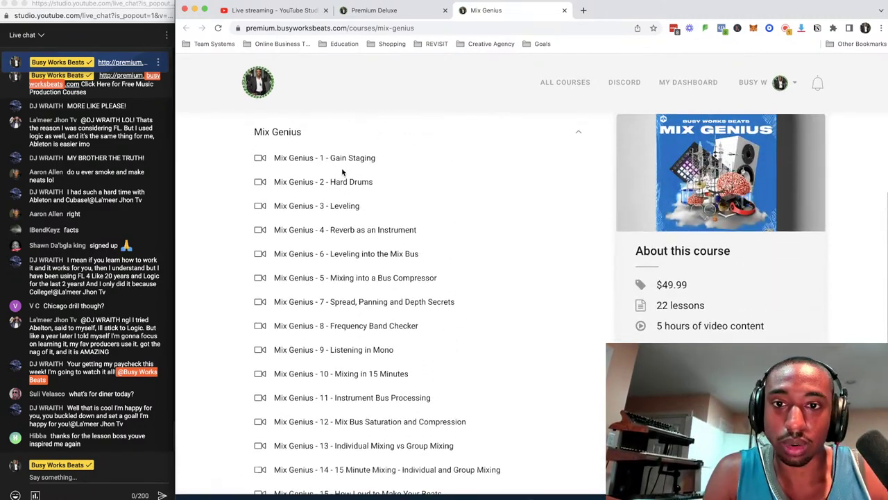
pyautogui.scroll(-2, 364, 213)
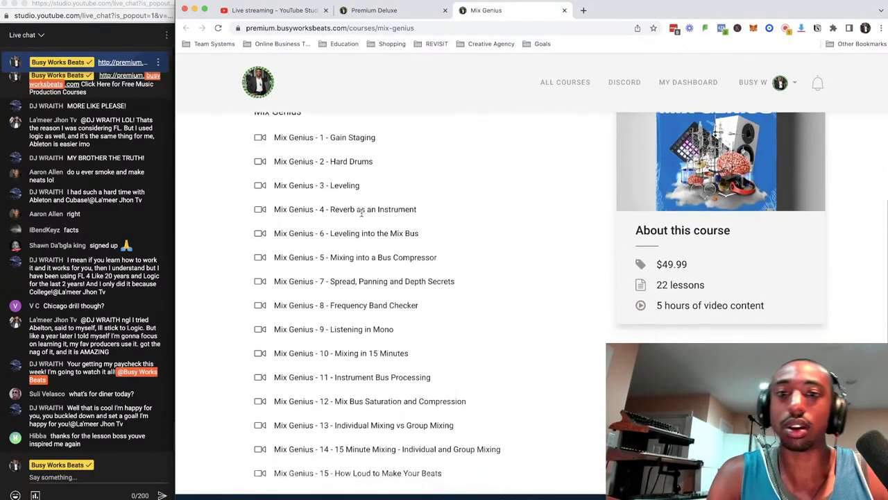
pyautogui.scroll(-2, 361, 213)
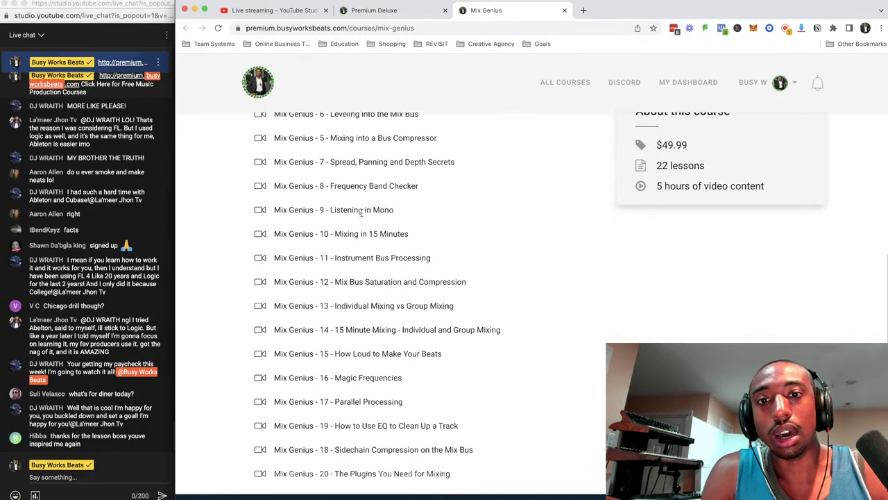
pyautogui.moveTo(410, 234); pyautogui.dragTo(316, 236)
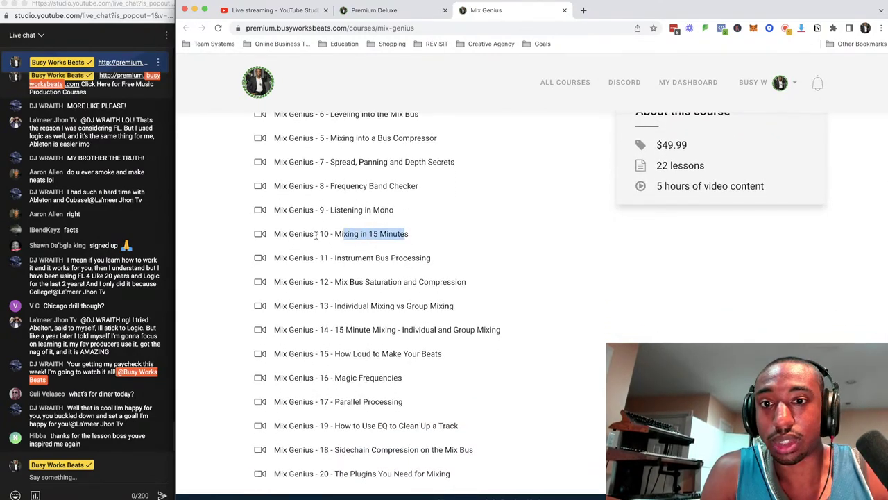
pyautogui.click(259, 236)
pyautogui.scroll(9, 392, 235)
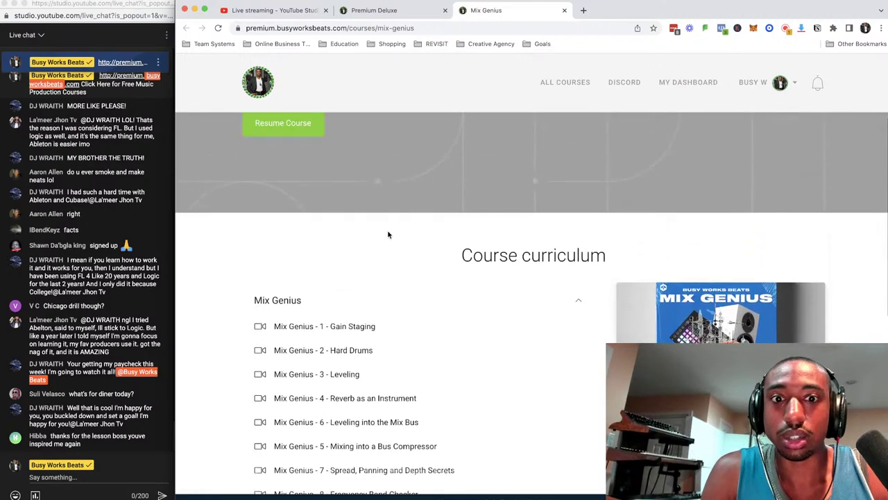
# Start the course at Gain Staging, then pick 'Mix Genius - 10 - Mixing in 15 Minutes' from the sidebar.
pyautogui.click(312, 176)
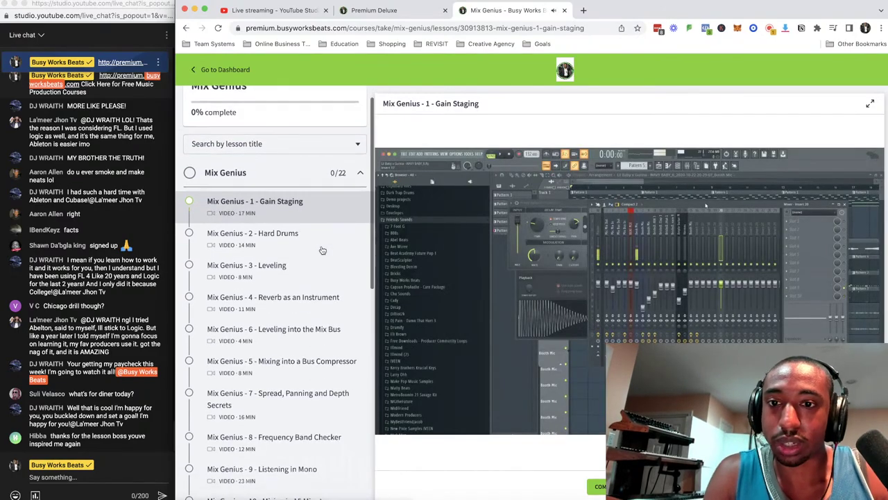
pyautogui.scroll(-1, 333, 174)
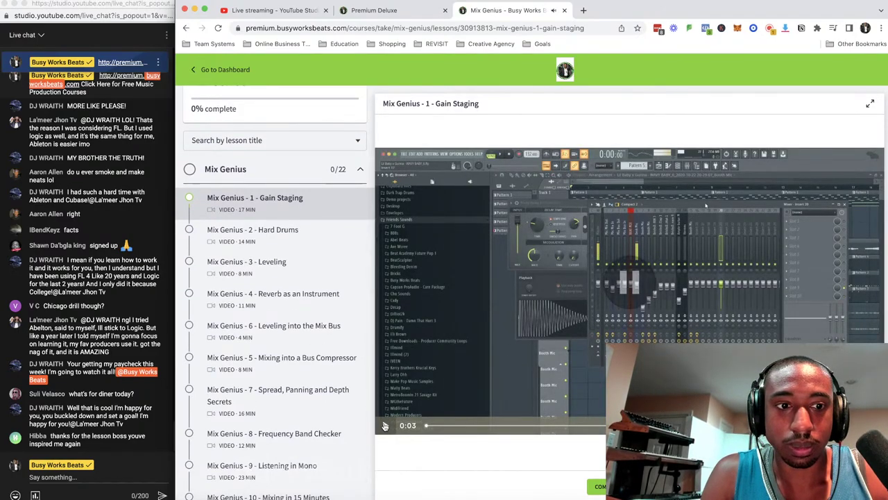
pyautogui.scroll(-5, 285, 349)
pyautogui.scroll(-7, 285, 349)
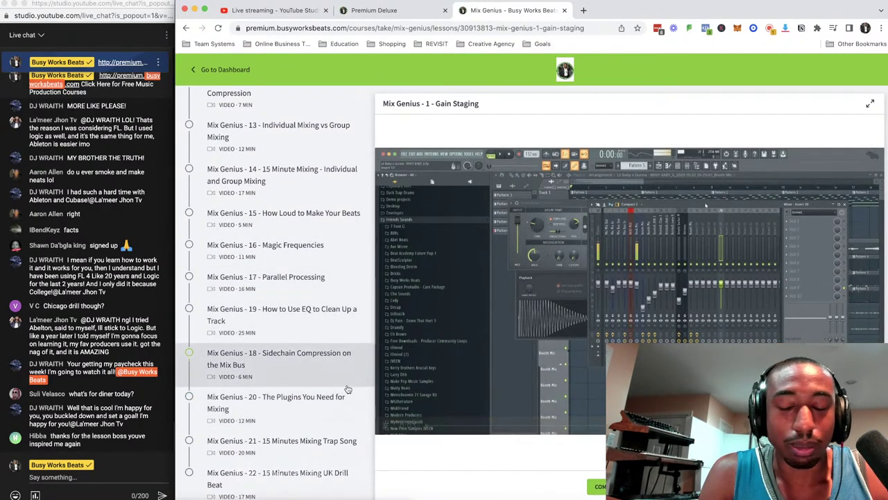
pyautogui.scroll(2, 277, 333)
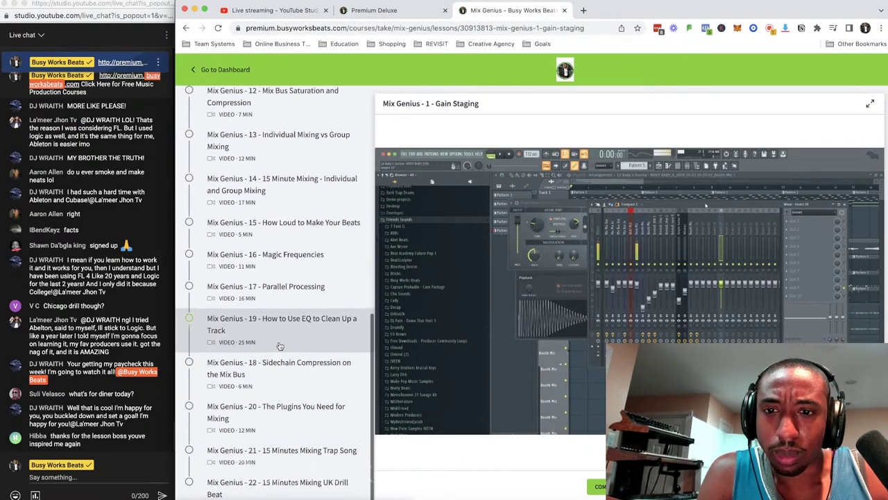
pyautogui.scroll(2, 285, 236)
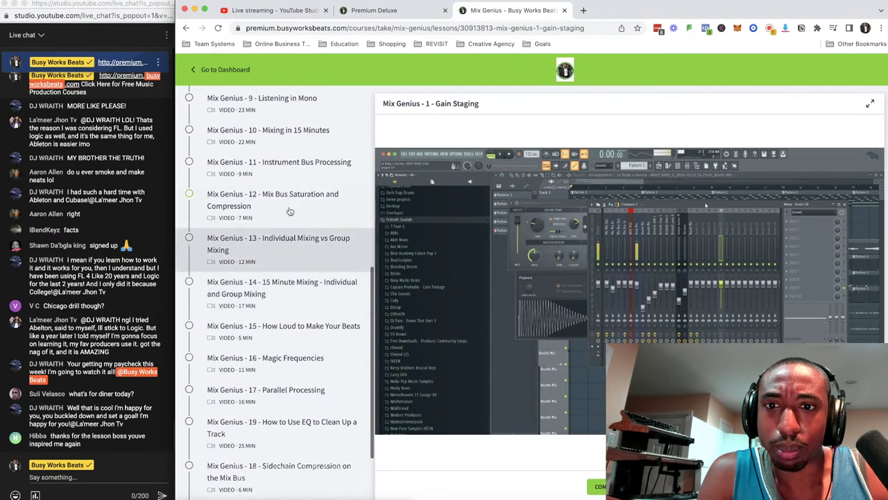
pyautogui.click(295, 167)
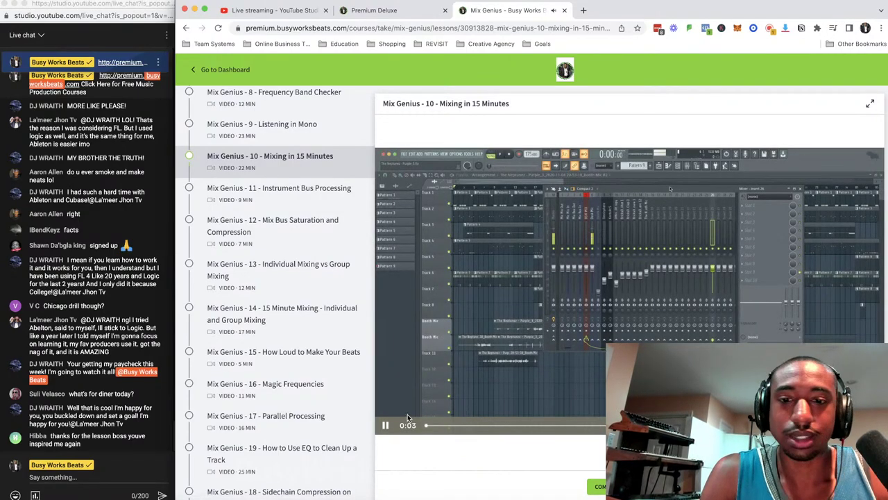
# Pause and resume the lesson video, then skip ahead to the Ozone EQ section.
pyautogui.click(388, 426)
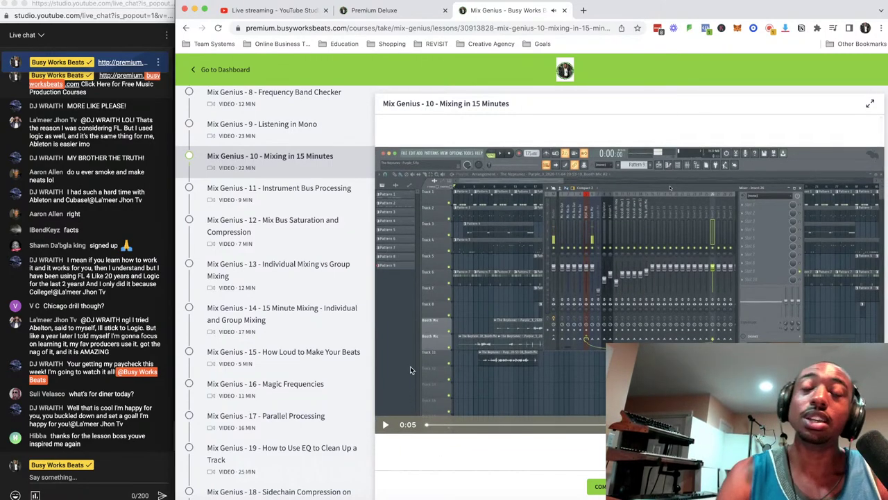
pyautogui.click(387, 425)
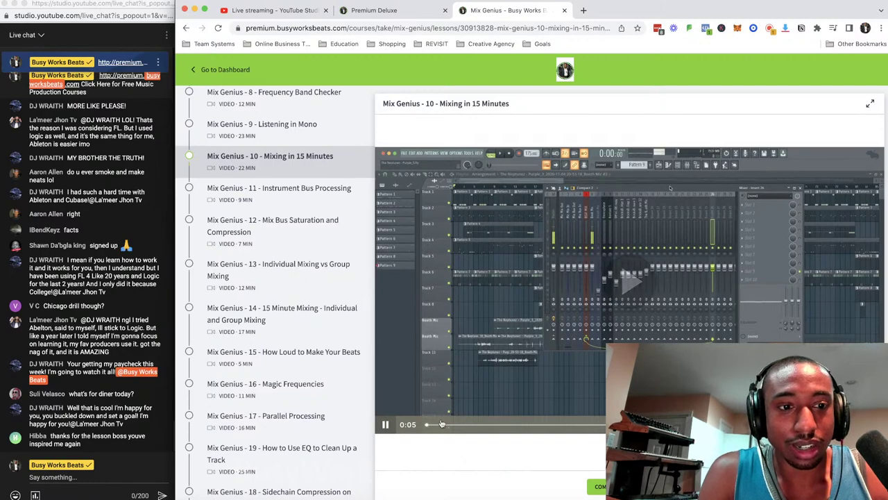
pyautogui.click(386, 425)
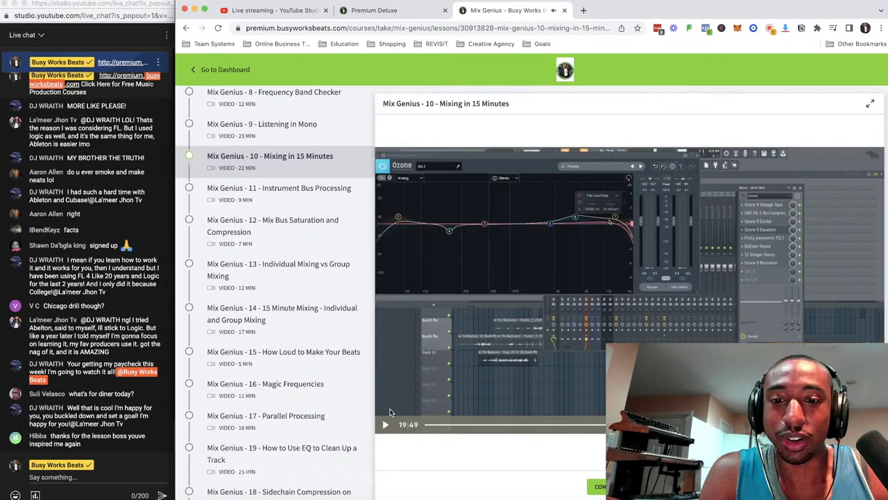
pyautogui.click(387, 425)
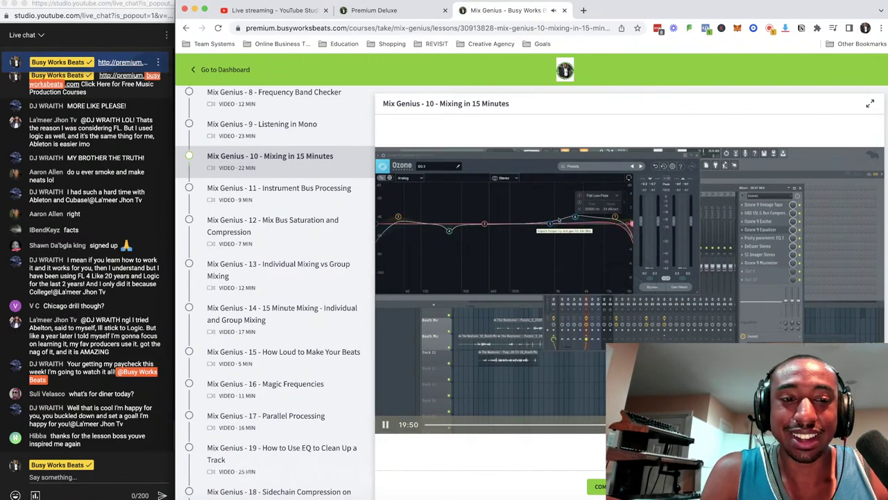
# Jump to the maximizer part, back to the Ozone EQ, then pause near 17:13.
pyautogui.click(792, 425)
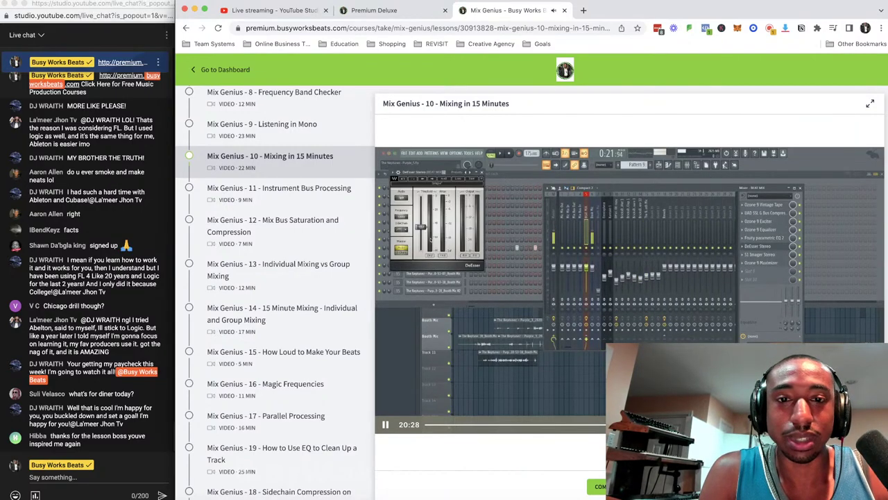
pyautogui.click(768, 425)
pyautogui.click(763, 424)
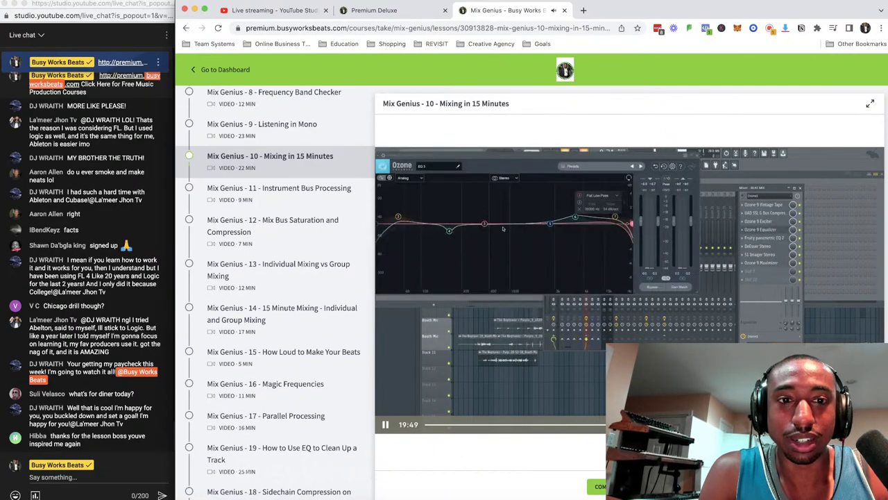
pyautogui.click(757, 425)
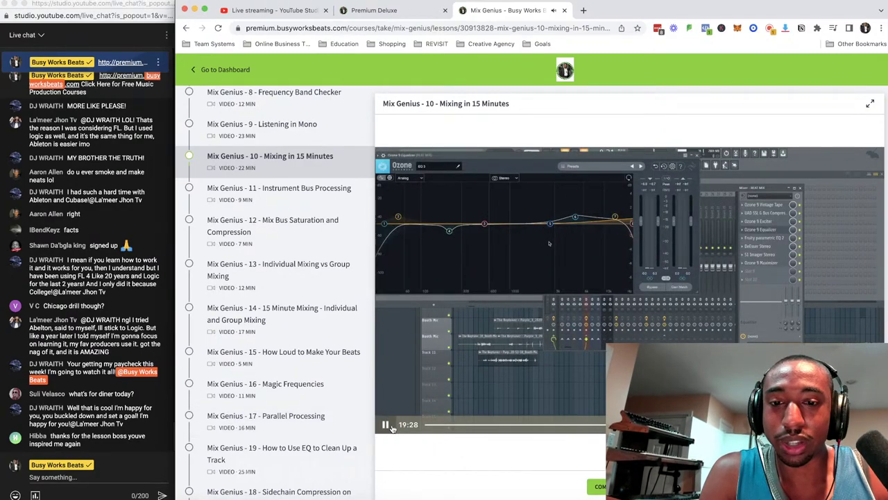
pyautogui.click(388, 427)
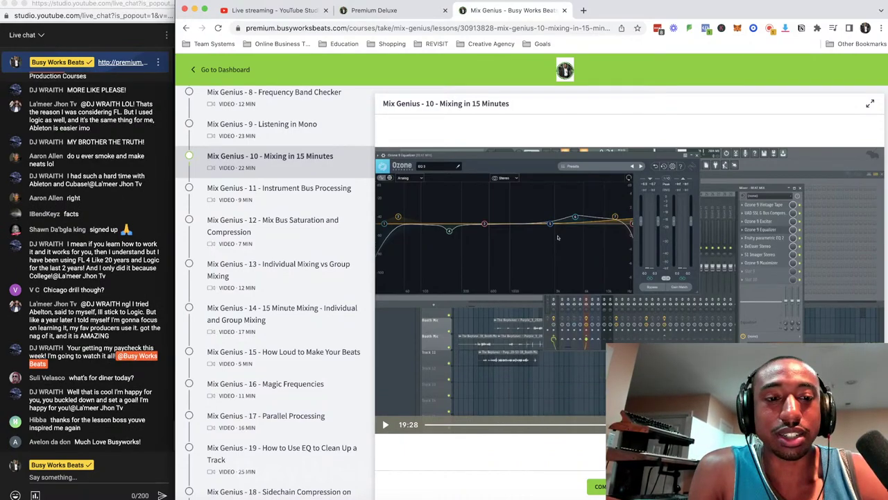
pyautogui.click(557, 237)
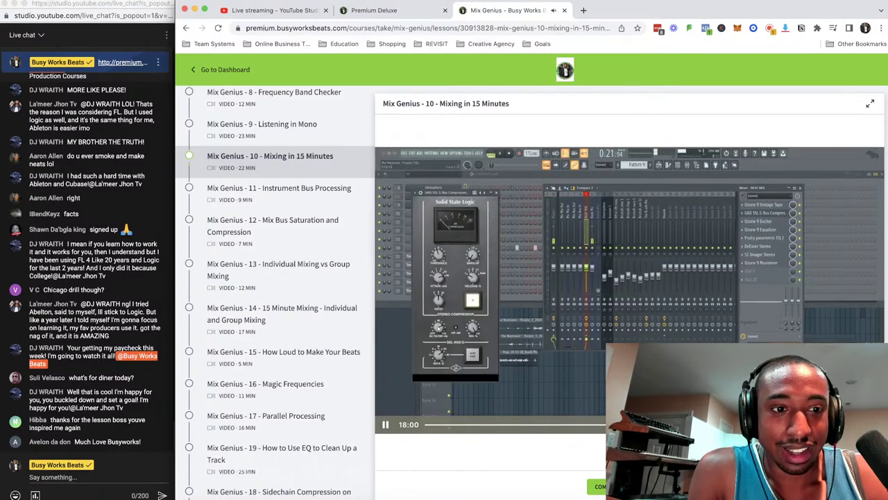
pyautogui.click(715, 424)
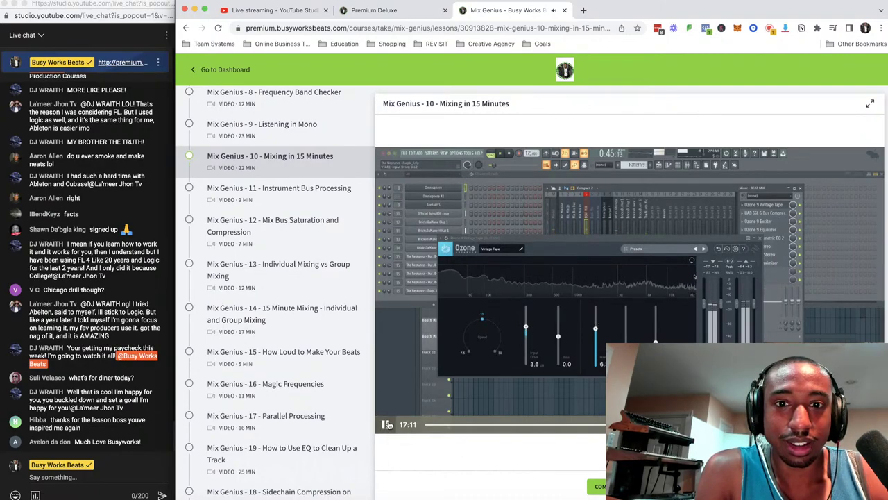
pyautogui.click(387, 424)
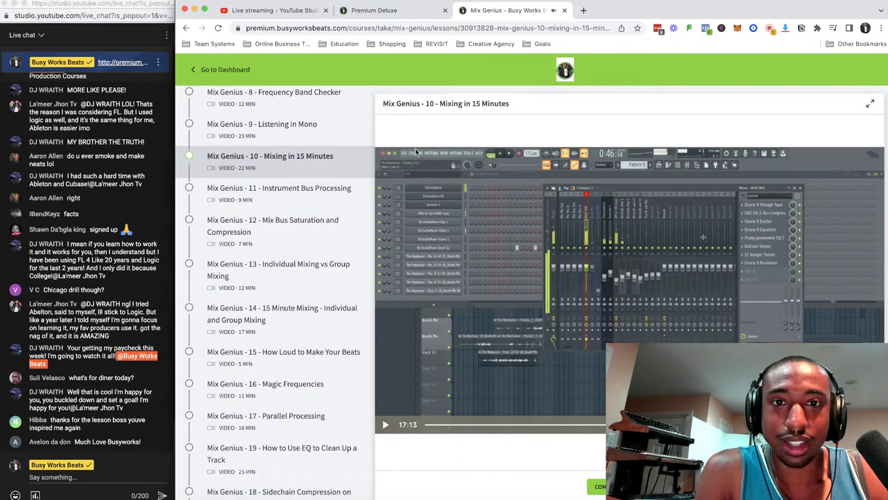
# Close the Mix Genius lesson tab, returning to the Premium Deluxe bundle page.
pyautogui.click(564, 10)
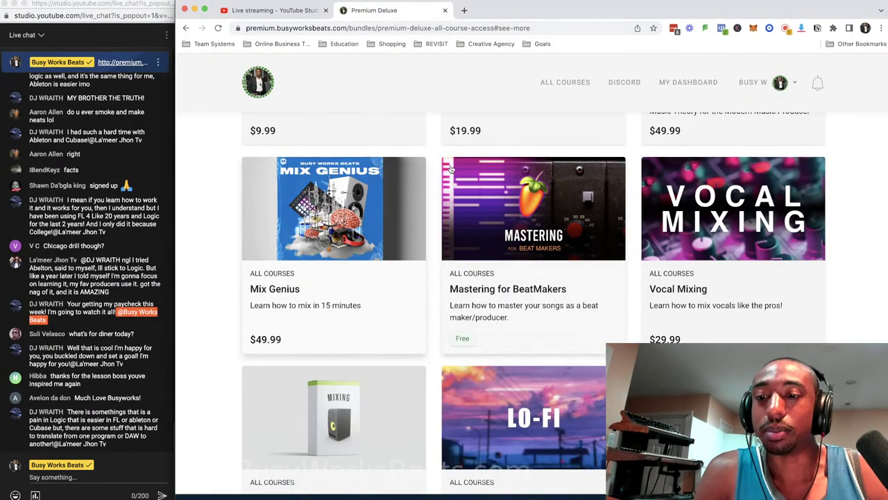
pyautogui.scroll(-5, 453, 139)
pyautogui.scroll(3, 451, 166)
pyautogui.scroll(2, 448, 170)
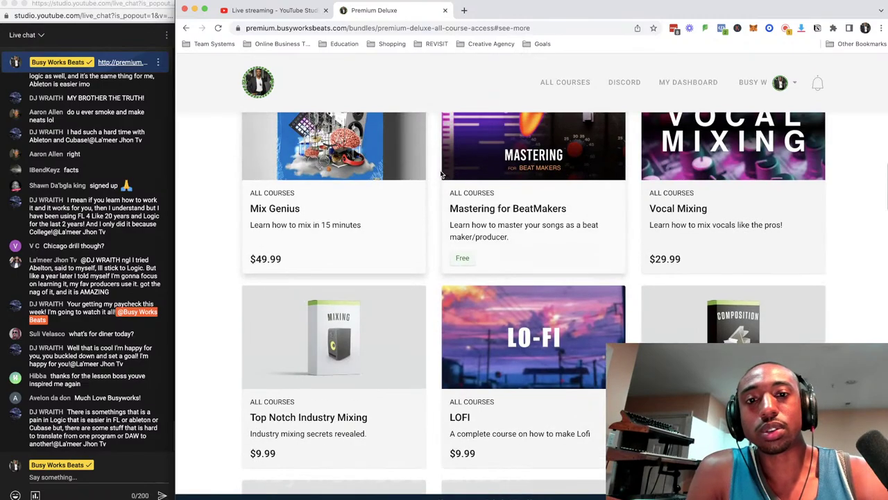
pyautogui.scroll(2, 440, 173)
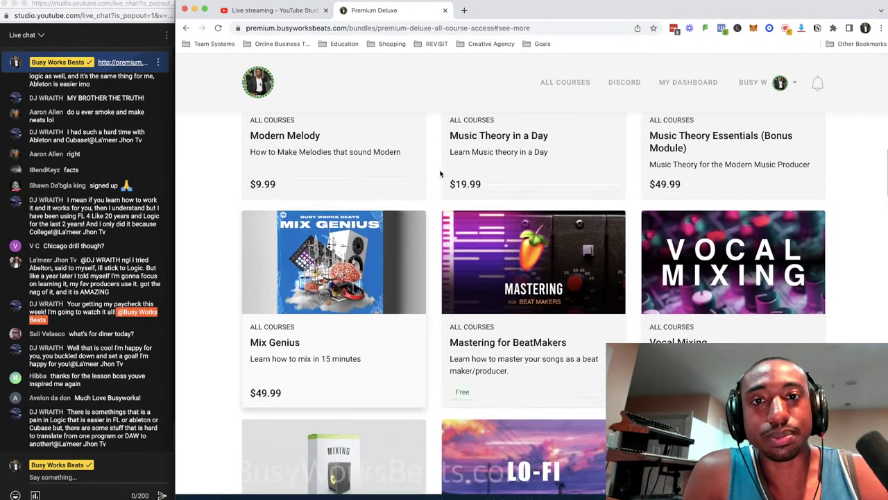
# Scroll through the 'Bundle includes' course grid to the bottom and back up to the banner.
pyautogui.scroll(-2, 440, 173)
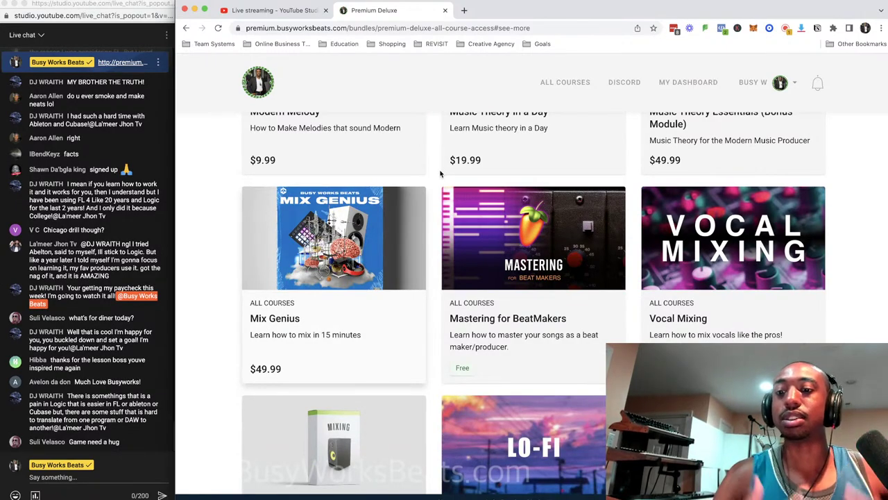
pyautogui.scroll(-1, 440, 173)
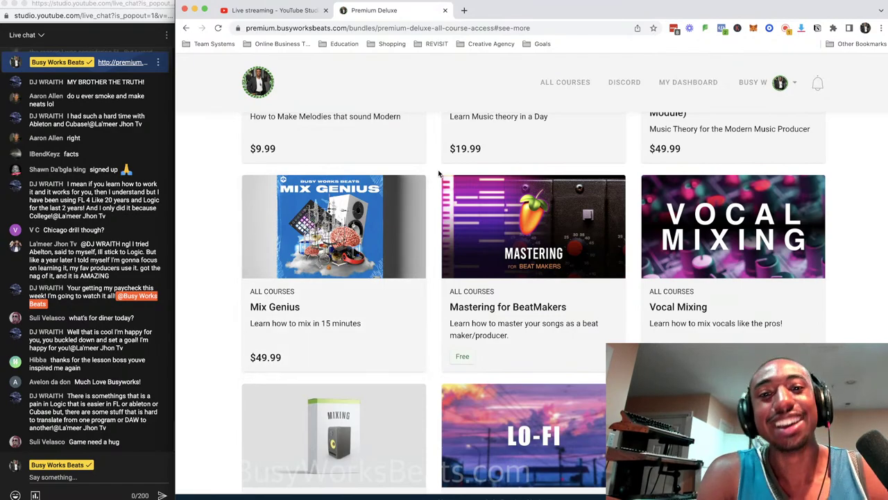
pyautogui.scroll(-1, 438, 174)
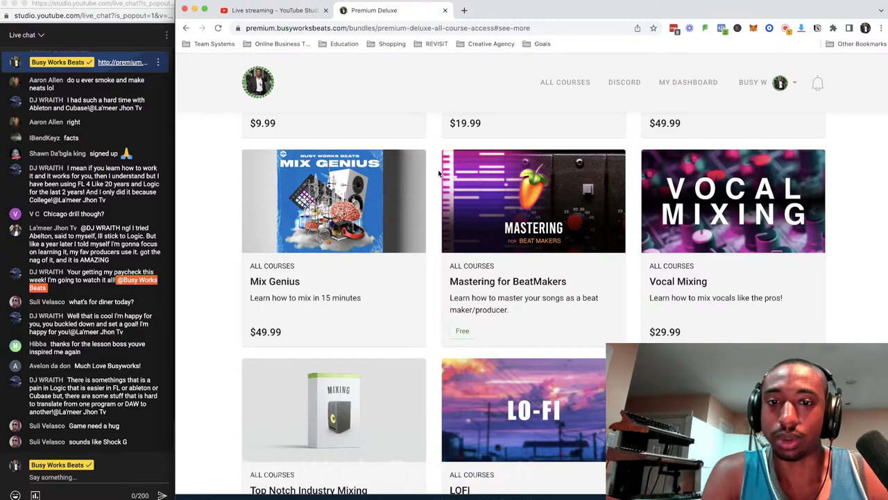
pyautogui.scroll(-3, 439, 173)
pyautogui.scroll(2, 438, 174)
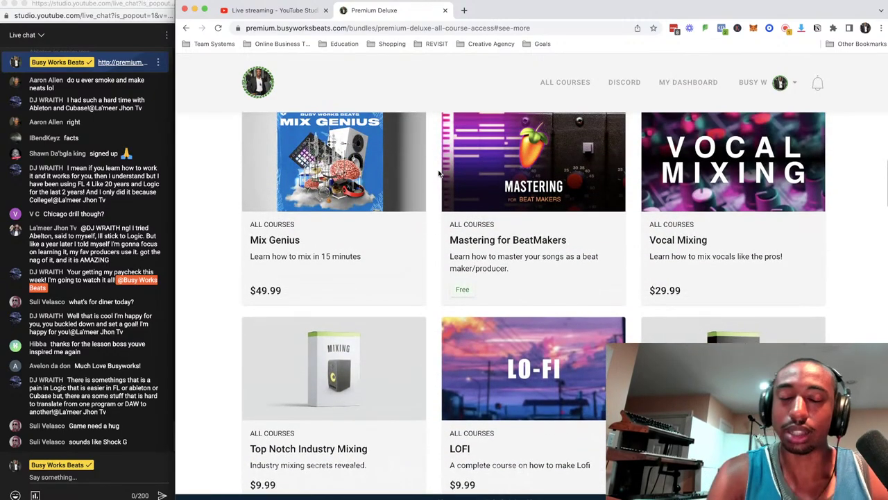
pyautogui.scroll(1, 438, 173)
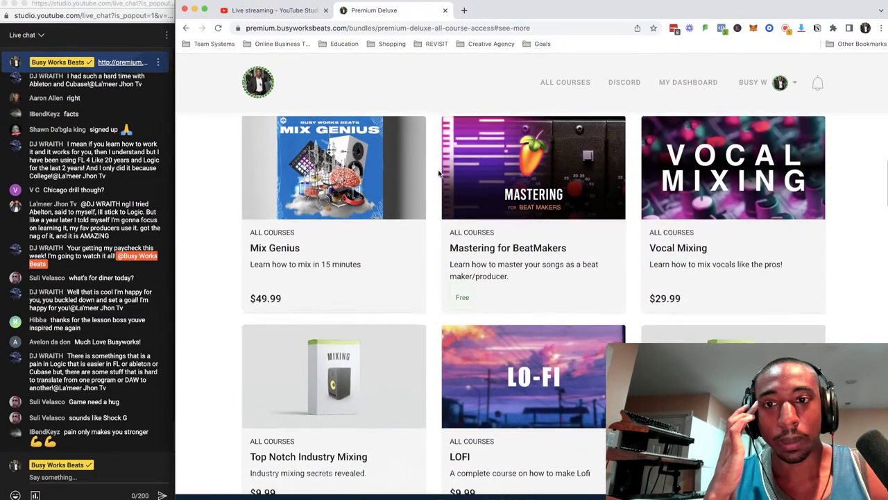
pyautogui.scroll(2, 438, 173)
pyautogui.scroll(-1, 439, 173)
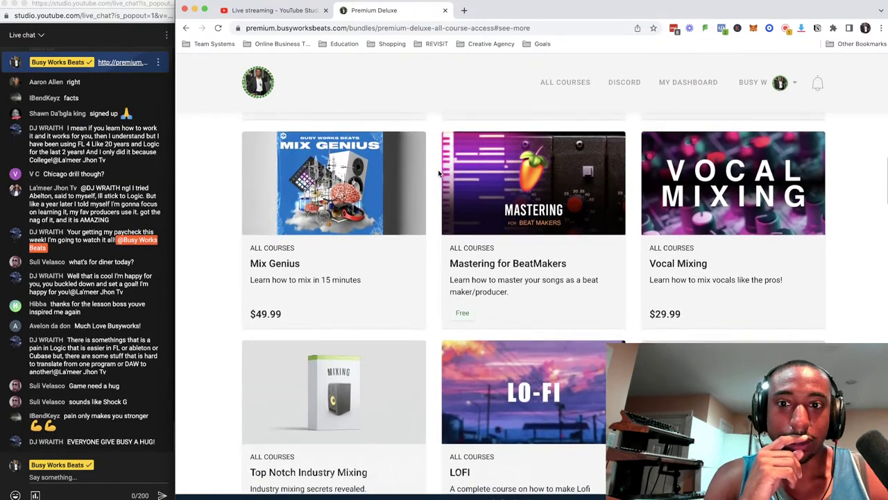
pyautogui.scroll(-3, 438, 173)
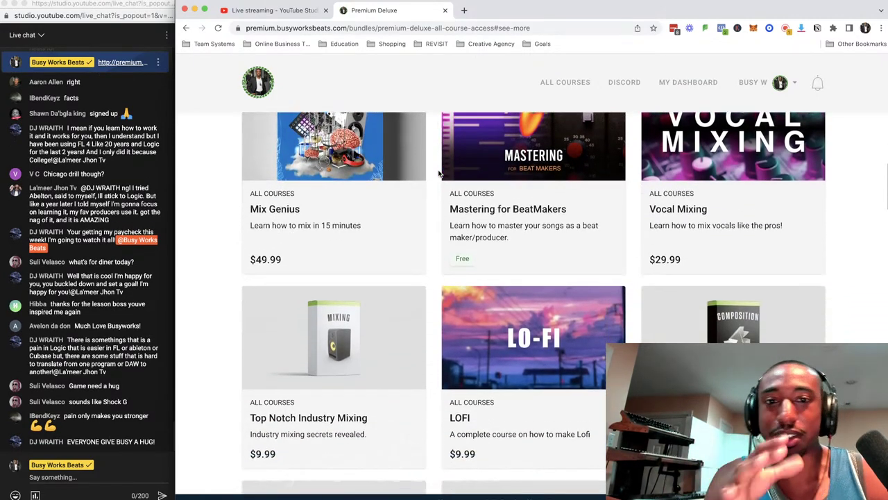
pyautogui.scroll(2, 573, 279)
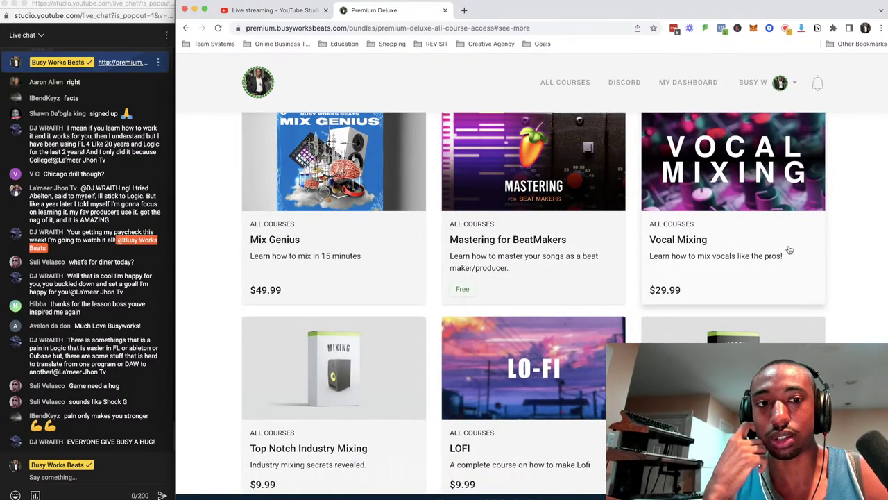
pyautogui.scroll(-1, 748, 202)
pyautogui.scroll(-2, 701, 211)
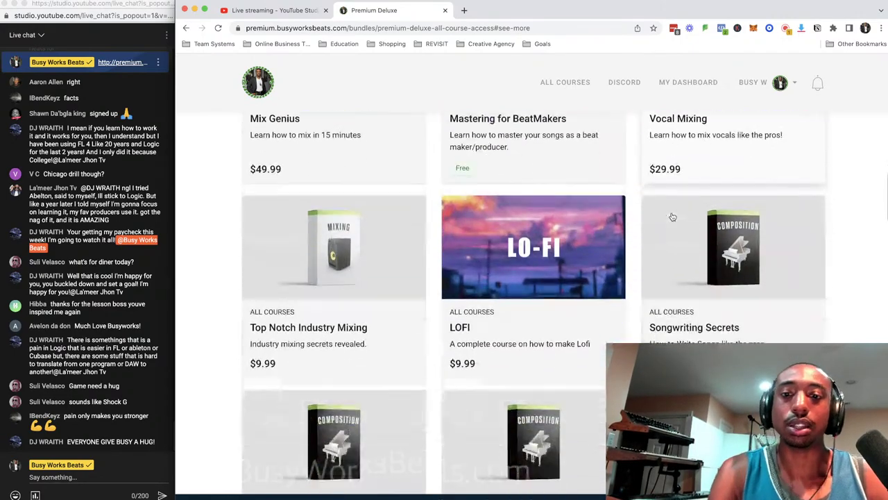
pyautogui.scroll(-2, 628, 233)
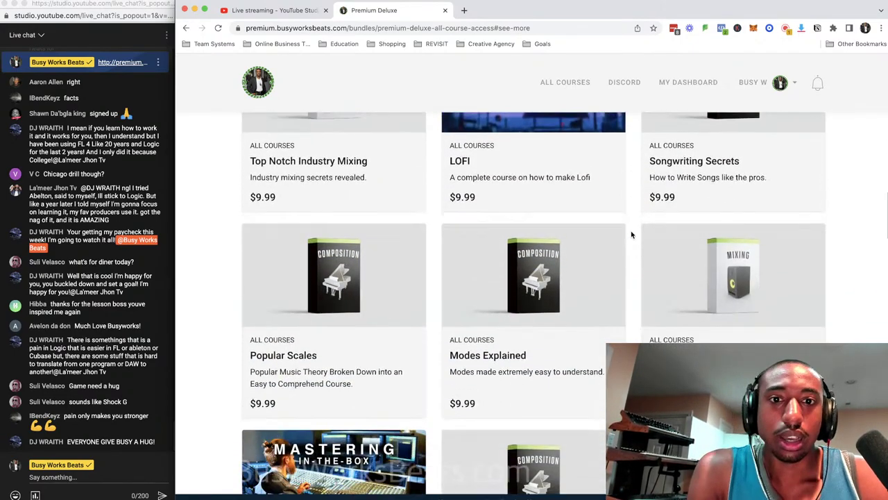
pyautogui.scroll(-1, 632, 233)
pyautogui.scroll(3, 631, 233)
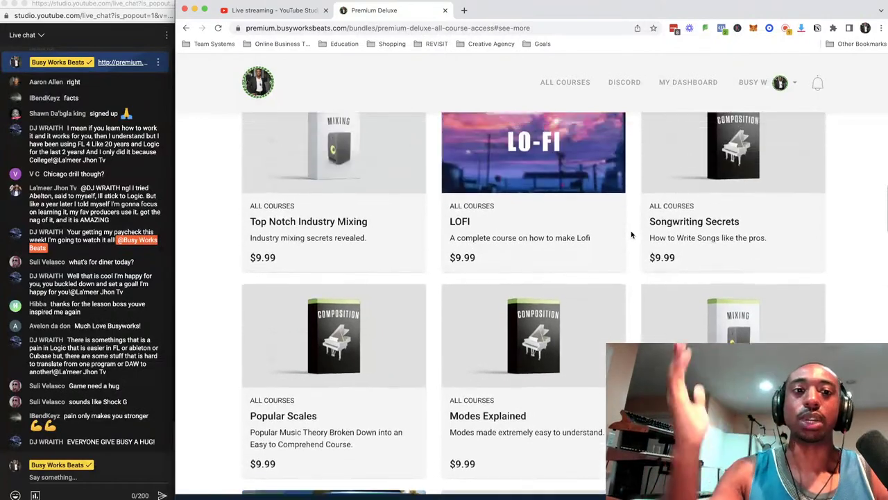
pyautogui.scroll(-4, 631, 234)
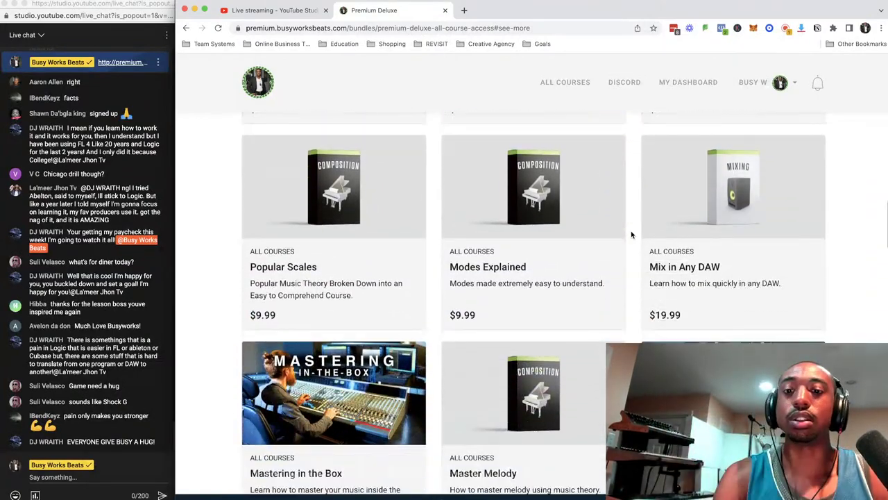
pyautogui.scroll(3, 631, 234)
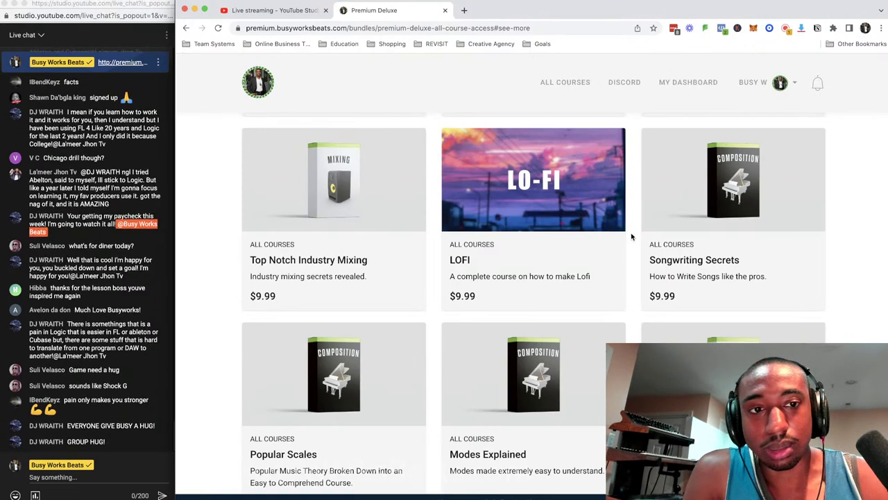
pyautogui.scroll(-2, 631, 234)
pyautogui.scroll(-1, 631, 237)
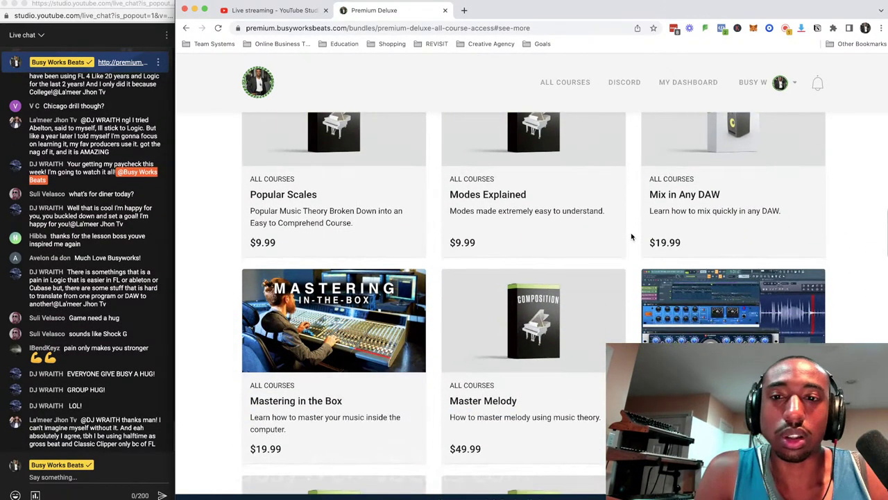
pyautogui.scroll(-1, 631, 237)
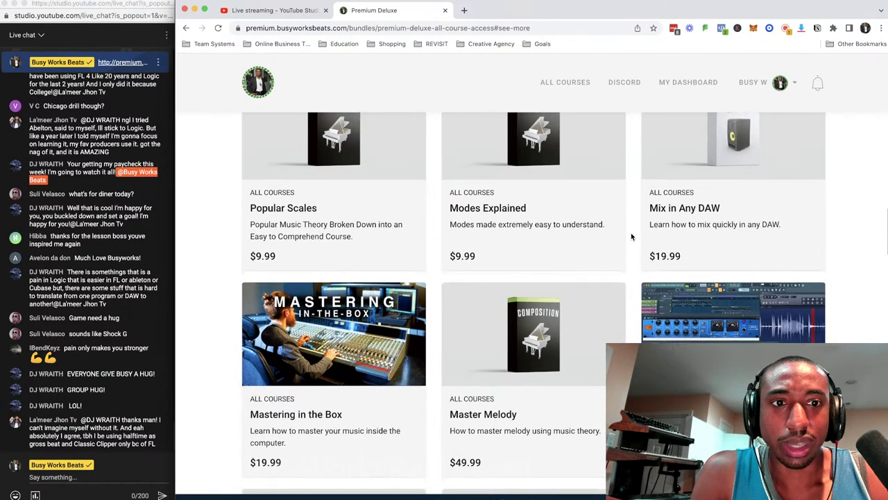
pyautogui.scroll(-5, 631, 237)
pyautogui.scroll(-10, 630, 237)
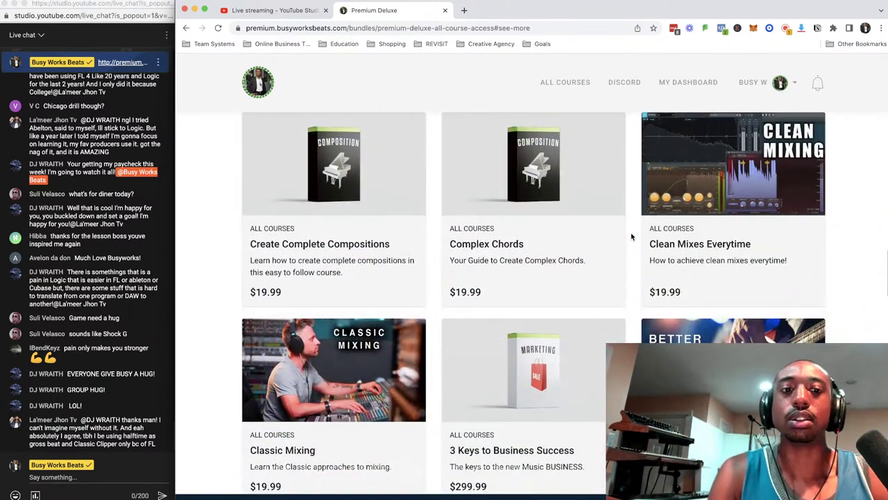
pyautogui.scroll(-20, 631, 237)
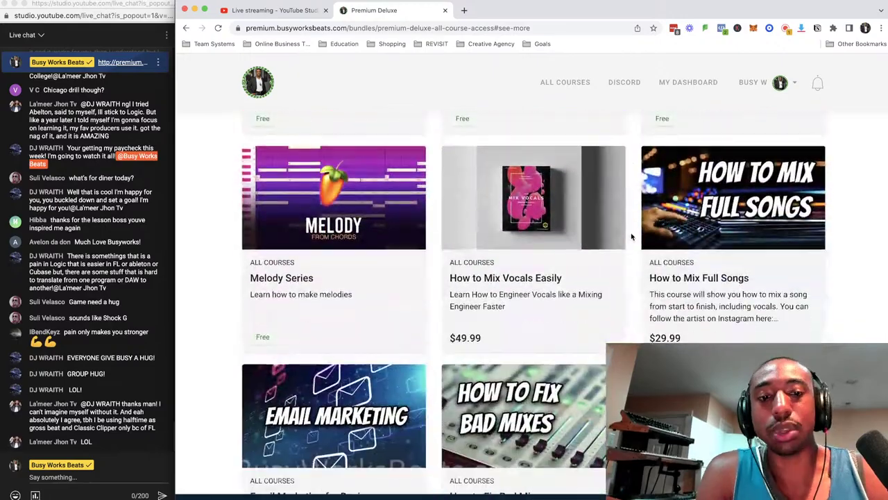
pyautogui.scroll(20, 631, 237)
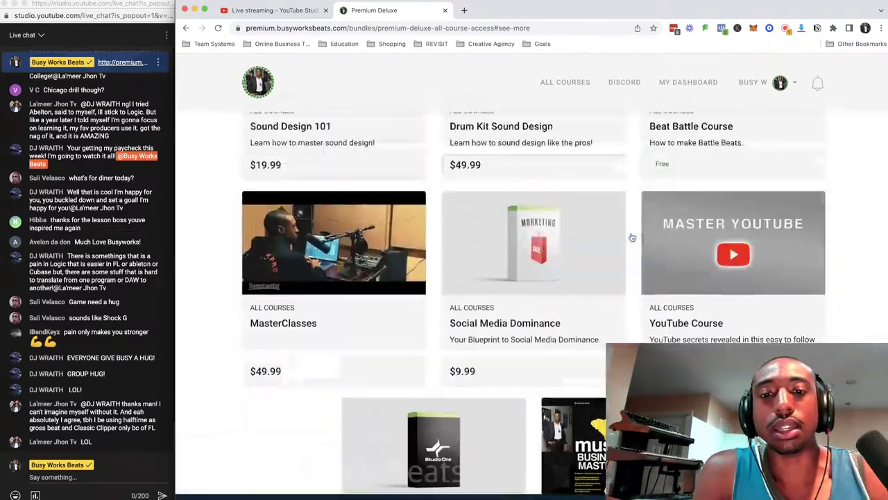
pyautogui.scroll(5, 631, 236)
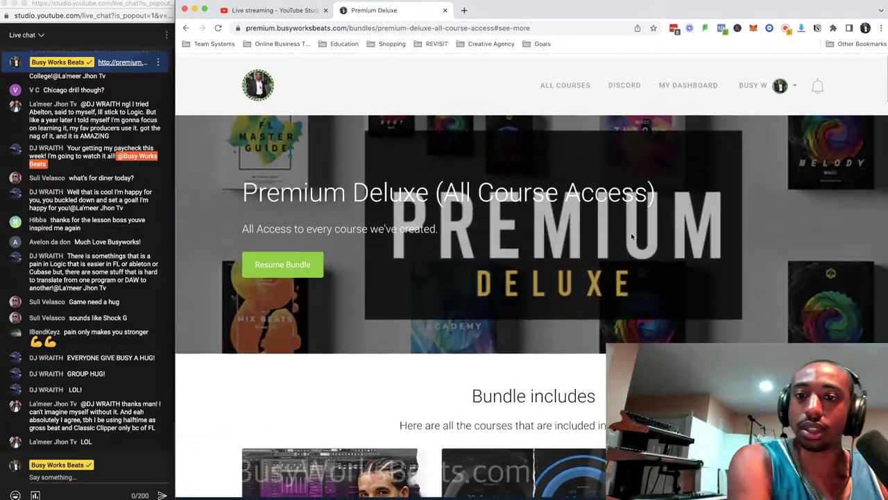
# Close the Premium Deluxe tab, return to FL Studio's playlist and briefly play the beat.
pyautogui.click(445, 11)
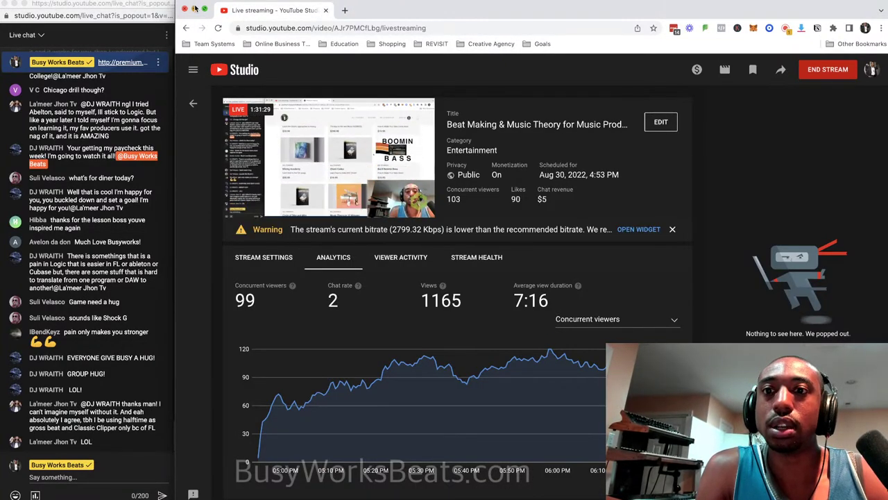
pyautogui.press('super+Tab')
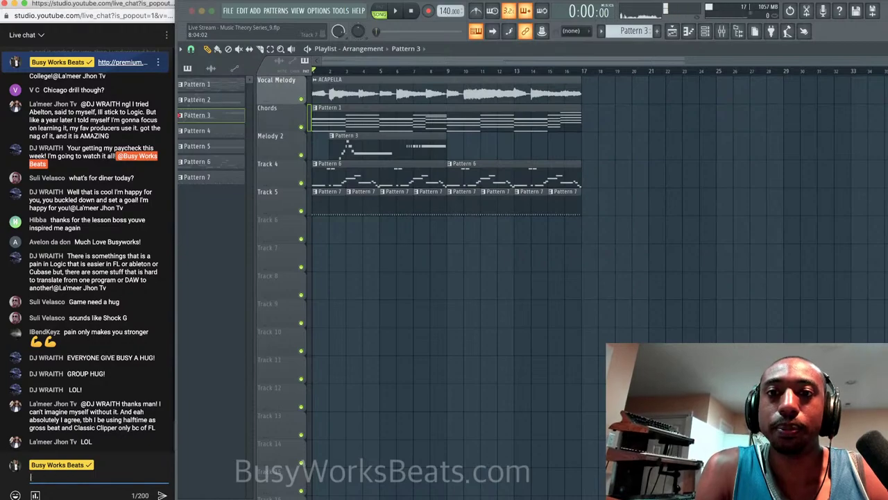
pyautogui.click(529, 56)
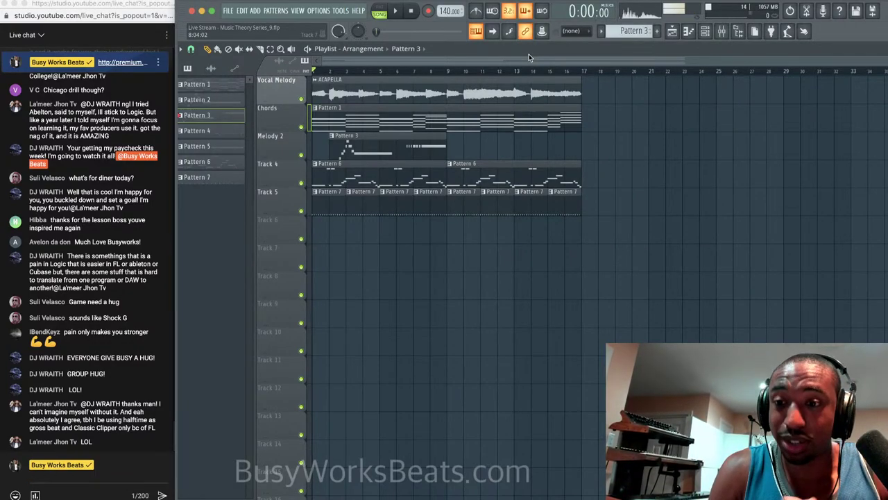
pyautogui.press('space')
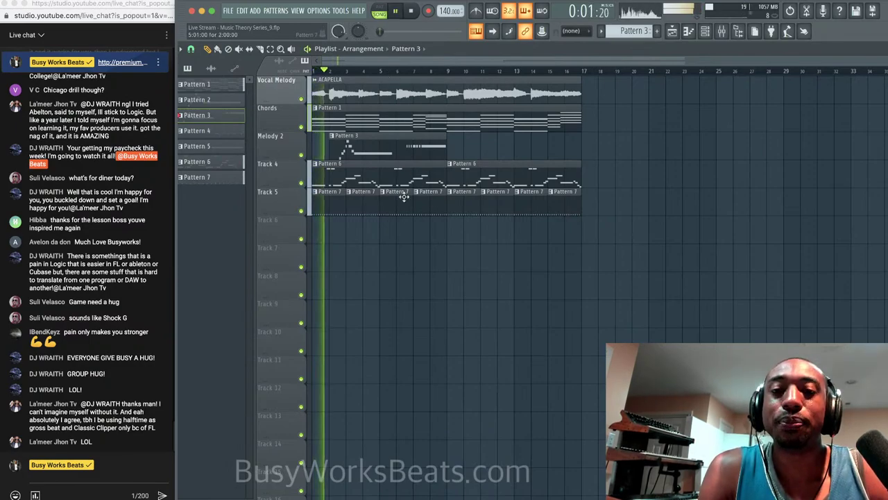
pyautogui.press('space')
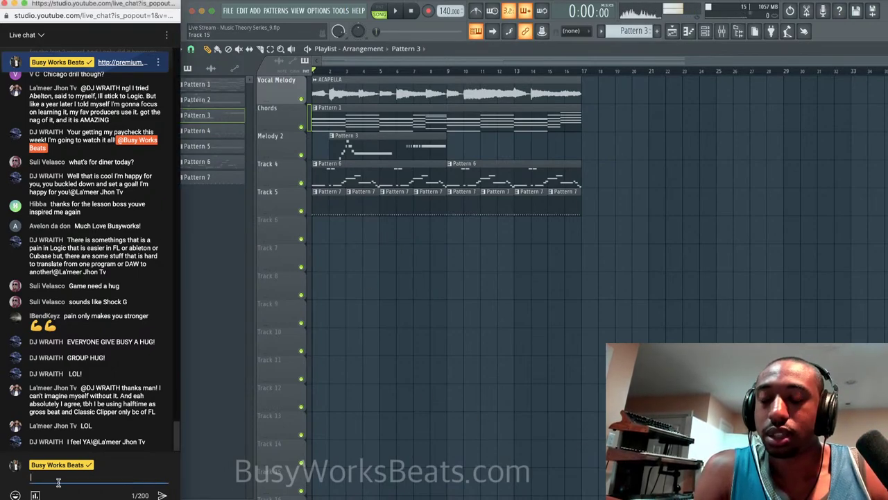
# Start a live-chat poll asking 'Which Topic Should We Cover Next??'.
pyautogui.click(34, 495)
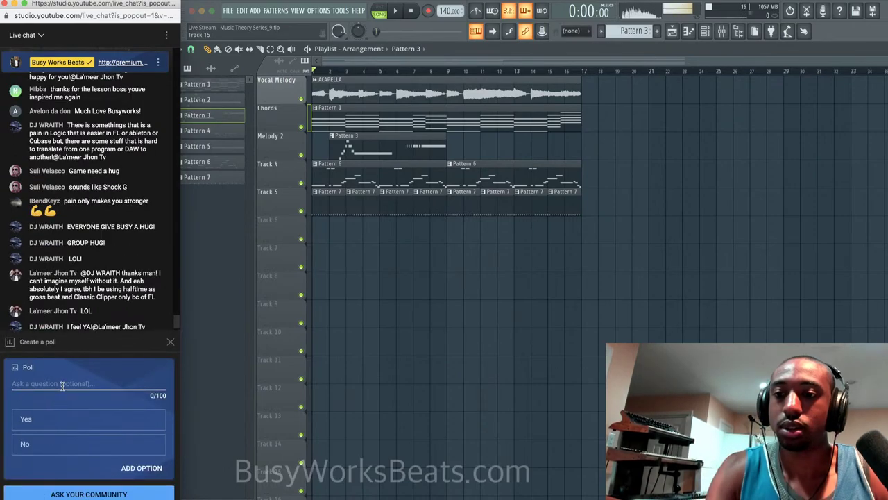
pyautogui.write('Which Topic ')
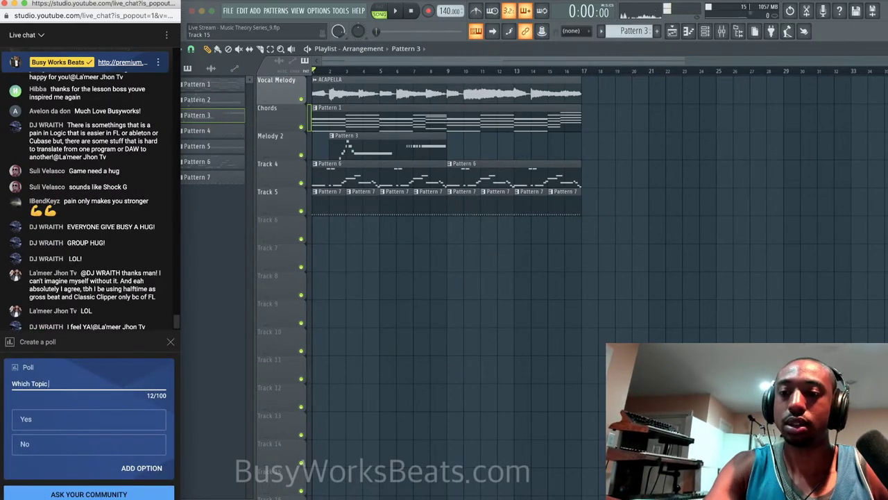
pyautogui.write('Should I')
pyautogui.press('BackSpace')
pyautogui.press('BackSpace')
pyautogui.press('BackSpace')
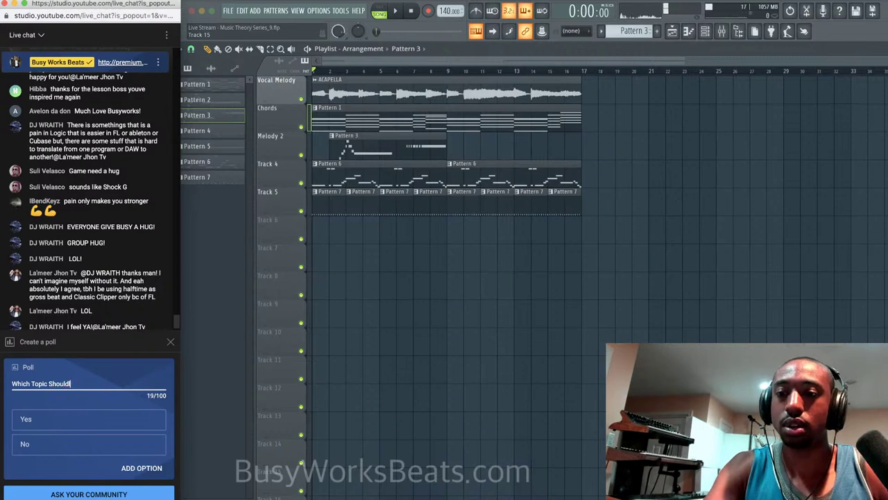
pyautogui.write('We Cover Next??')
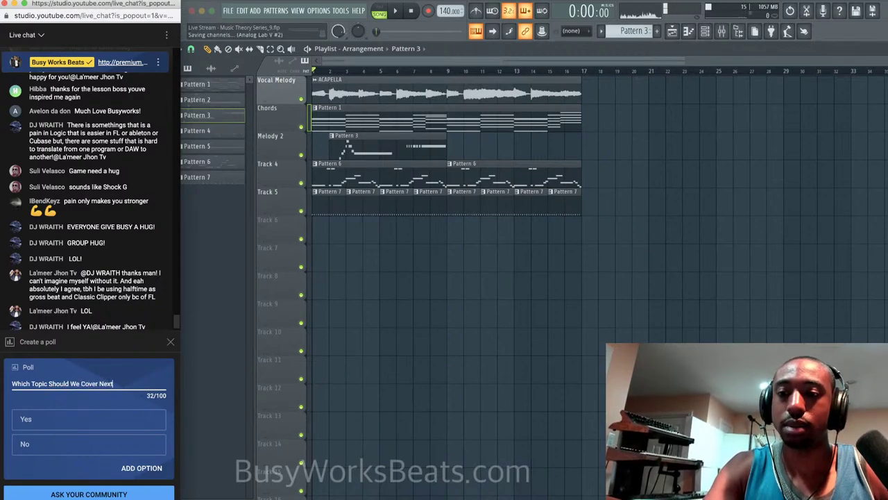
# Add the choices Chords, Melody, Beat Making and Mixing, then publish the poll.
pyautogui.click(48, 421)
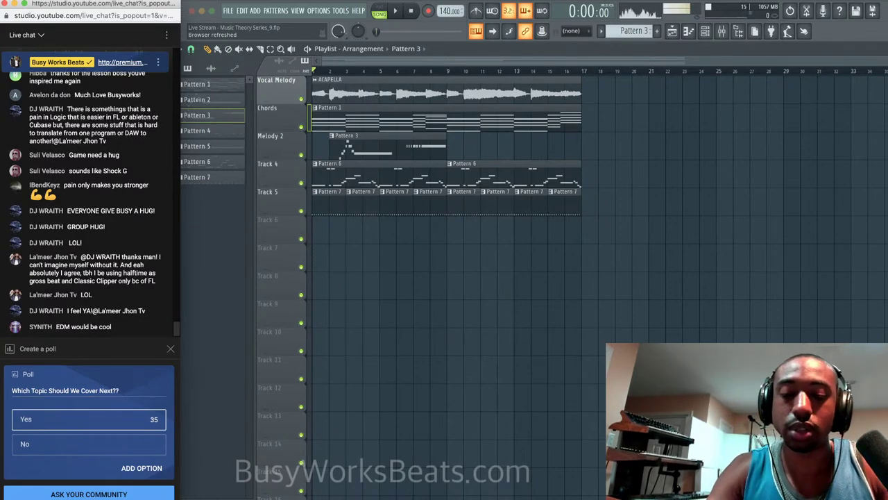
pyautogui.write('Chords')
pyautogui.press('Tab')
pyautogui.write('Melod')
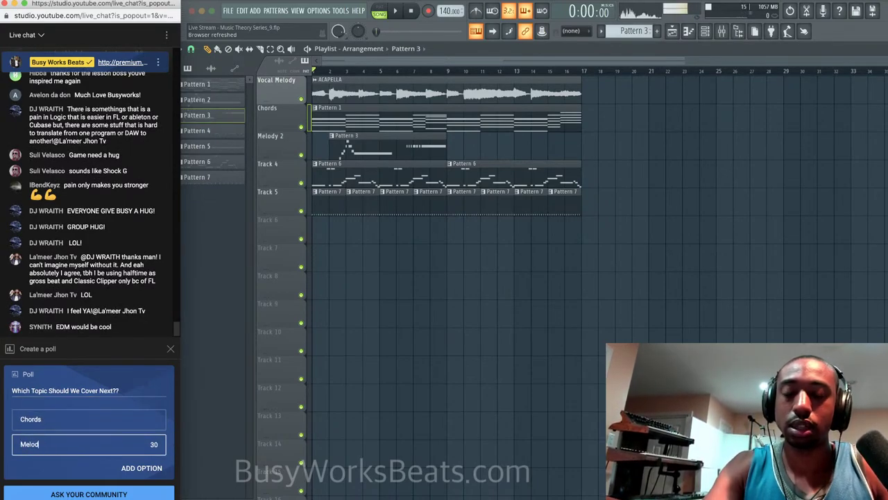
pyautogui.write('y')
pyautogui.click(135, 467)
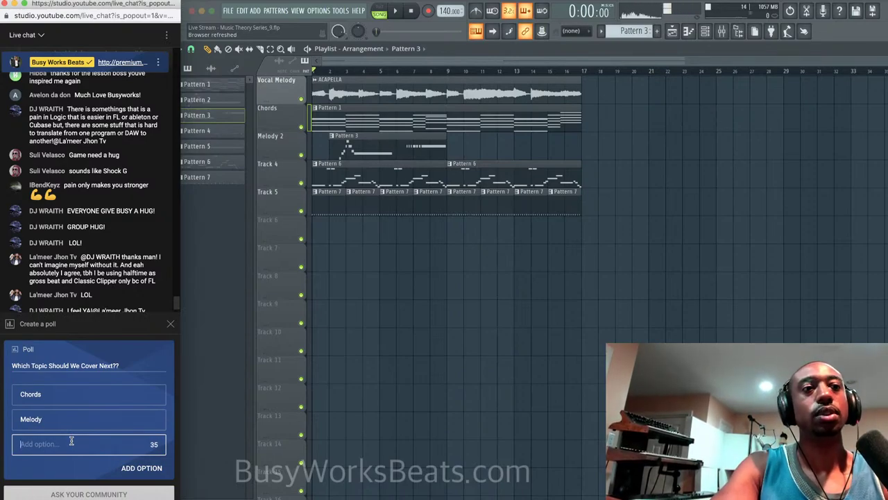
pyautogui.write('Beat Making')
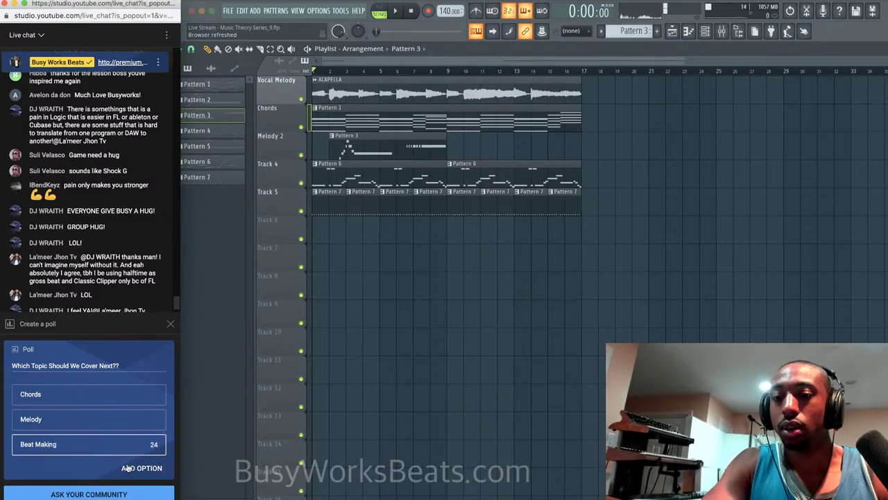
pyautogui.click(127, 468)
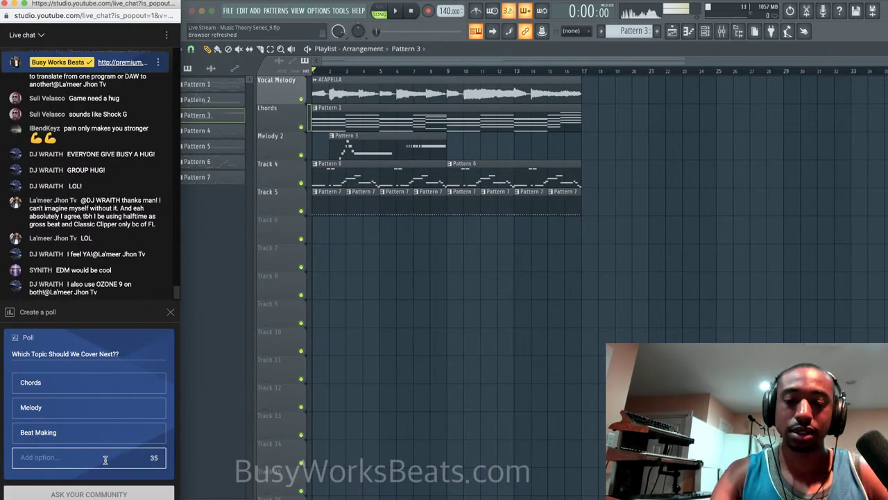
pyautogui.write('Mixing')
pyautogui.click(123, 493)
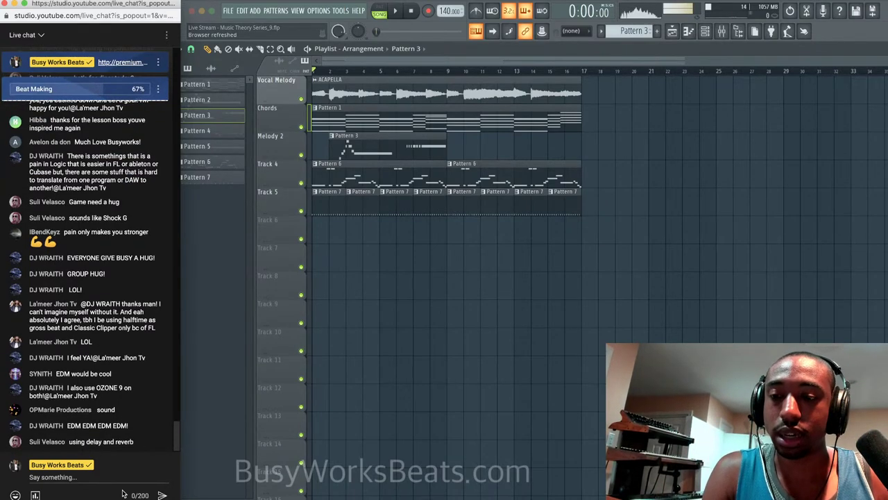
pyautogui.click(99, 477)
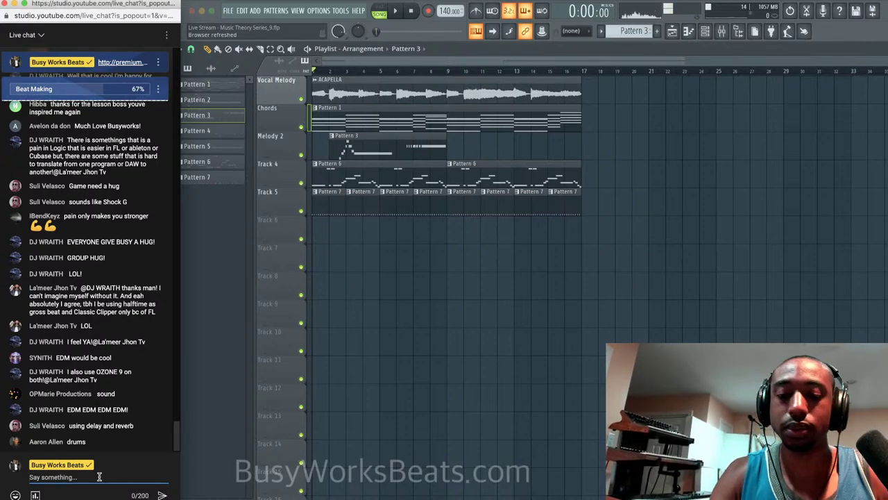
pyautogui.write('http:')
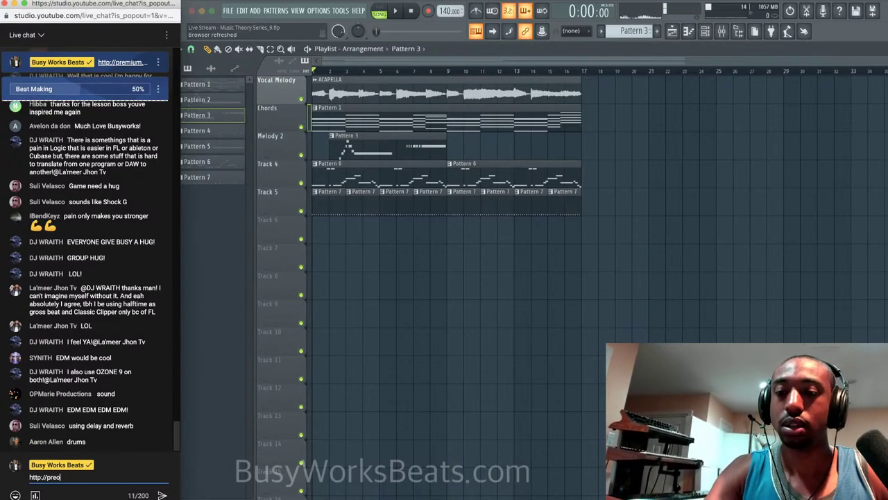
pyautogui.write('//premium')
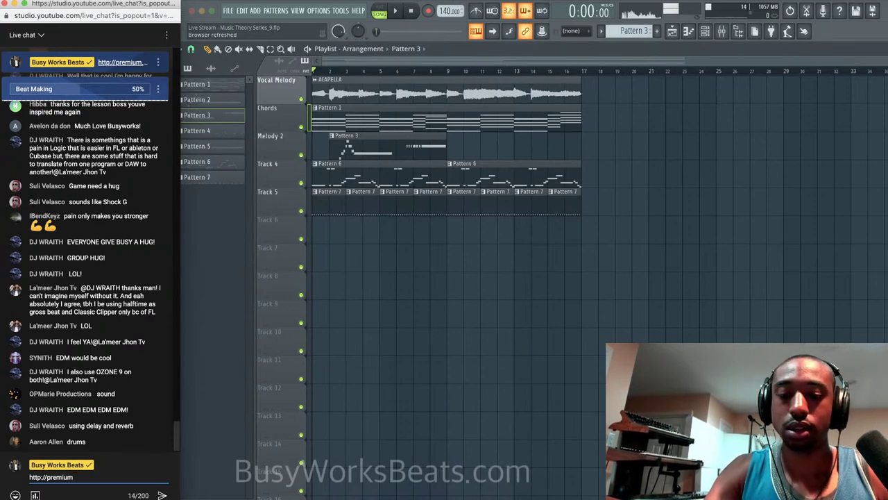
pyautogui.write('.busyworksbeats.c')
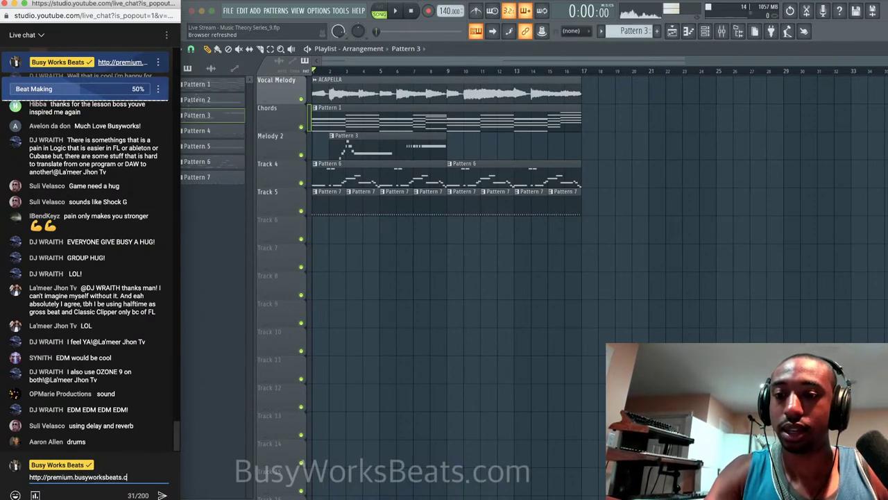
pyautogui.write('om/Click Here ')
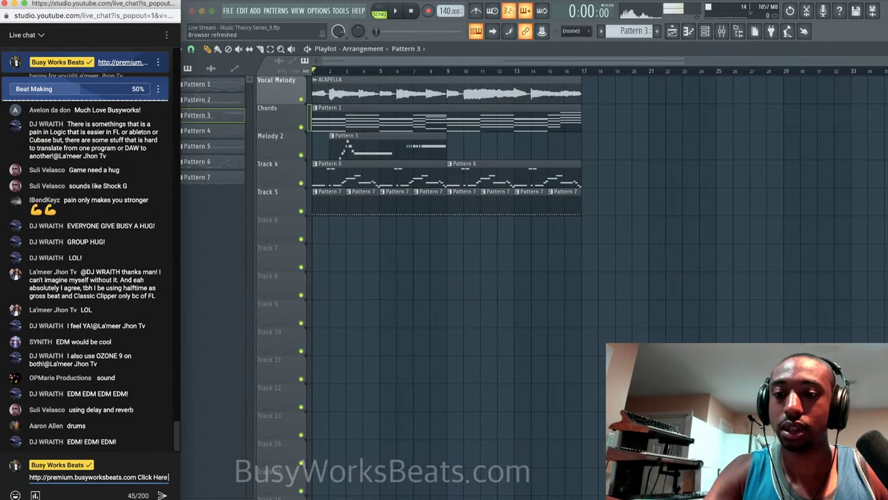
pyautogui.write('for Free Courses')
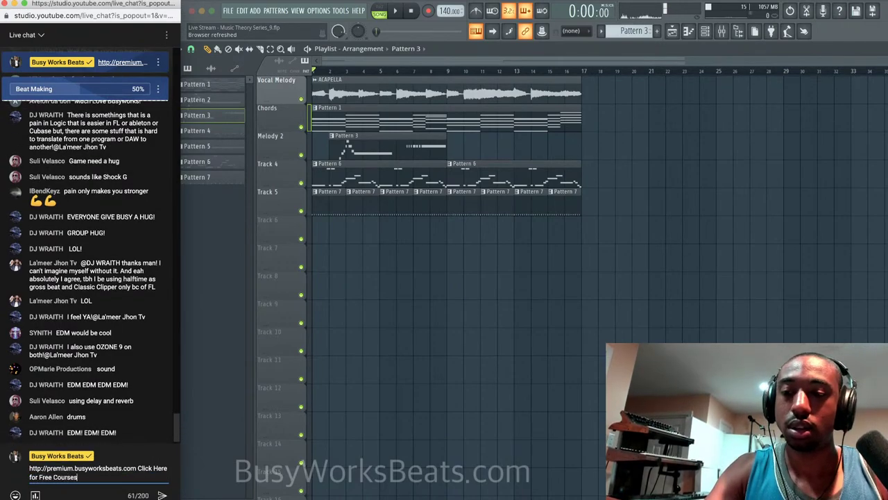
# Send the premium.busyworksbeats.com free-courses message to the live chat.
pyautogui.press('Return')
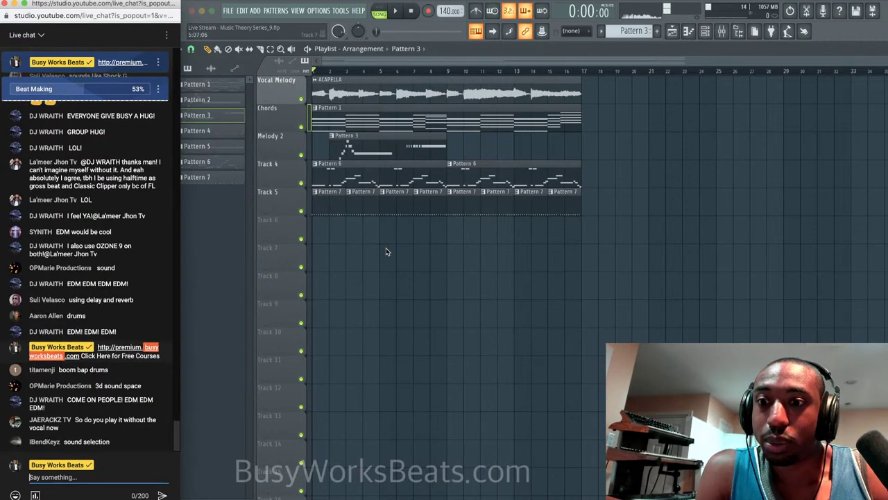
pyautogui.scroll(3, 81, 139)
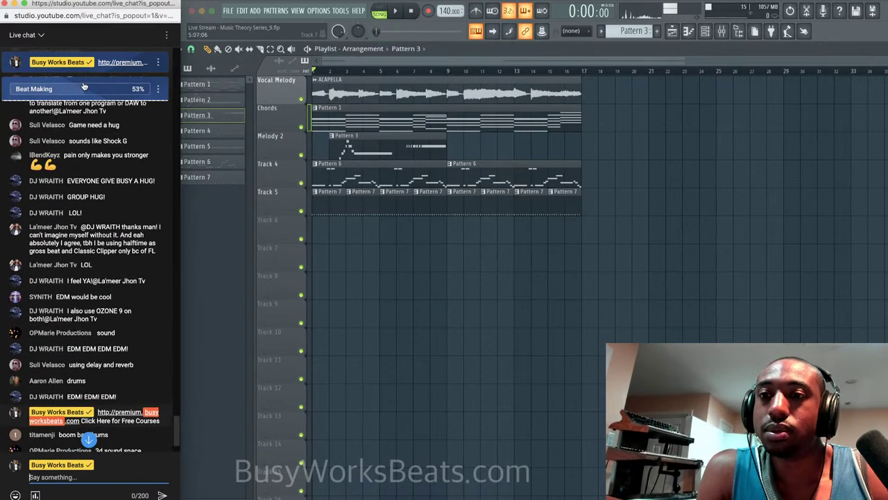
pyautogui.scroll(-3, 82, 124)
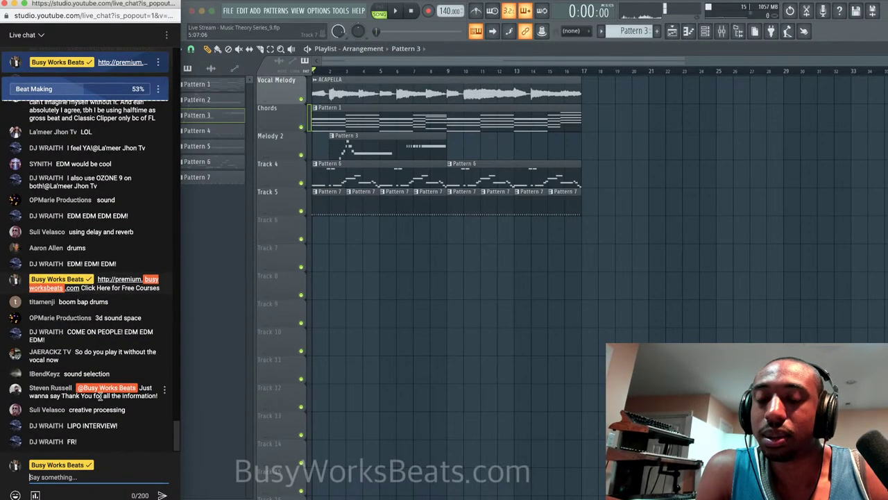
pyautogui.click(98, 438)
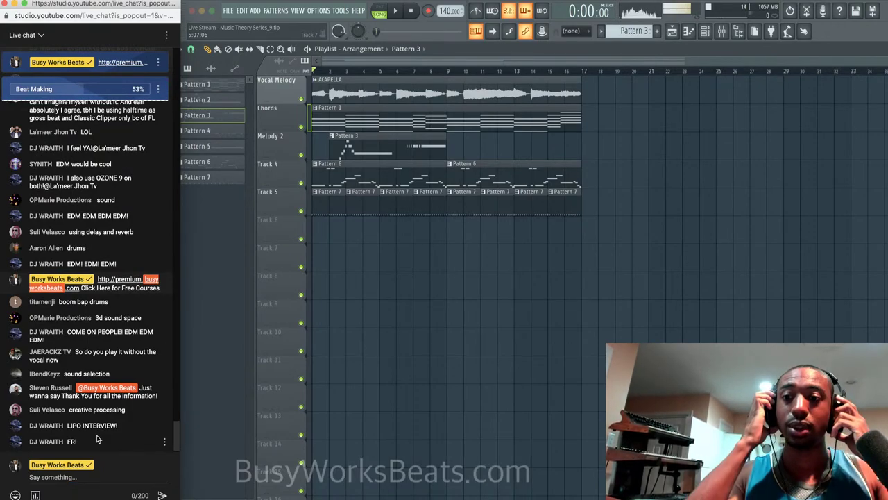
# Mute the Vocal Melody track and play the beat, briefly checking the Mixer.
pyautogui.click(301, 100)
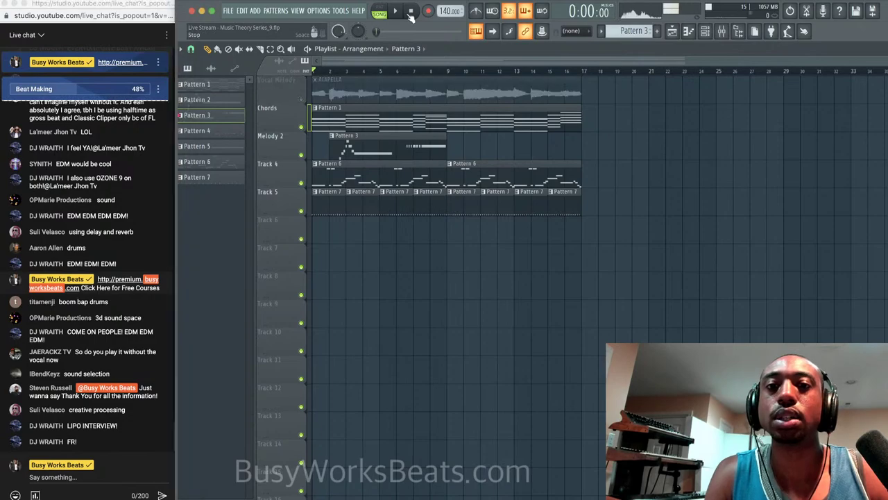
pyautogui.press('space')
pyautogui.press('F9')
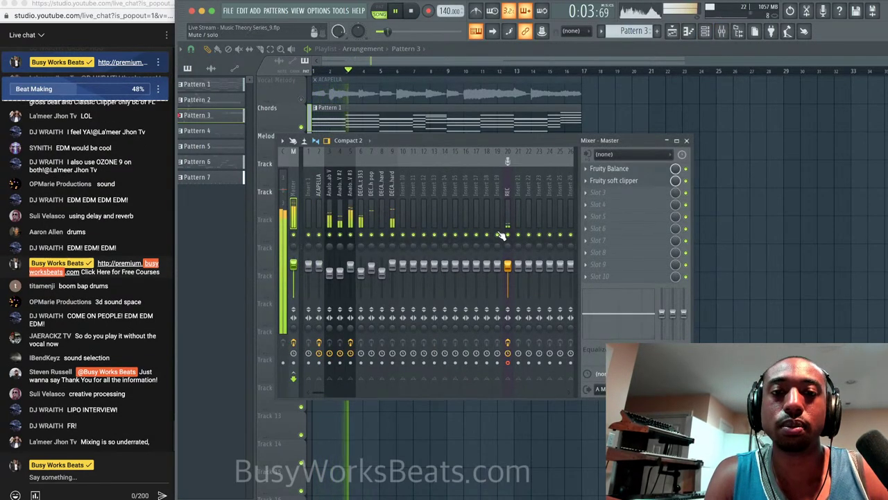
pyautogui.press('F9')
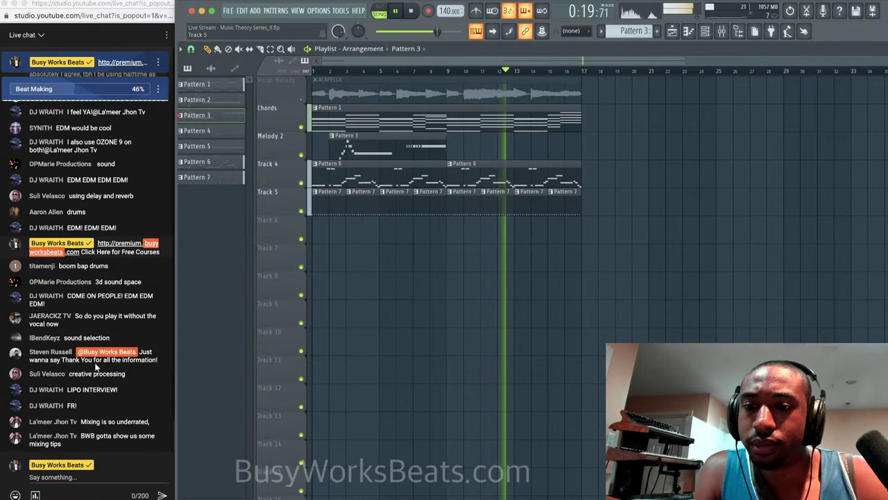
# Post 'let's see how this vote runs' in the live chat and show the channel rack.
pyautogui.click(78, 476)
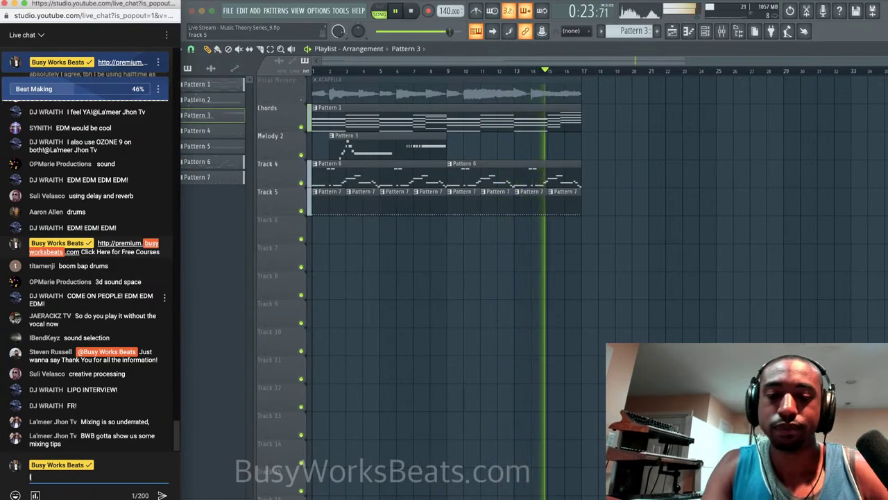
pyautogui.write("let's see how th")
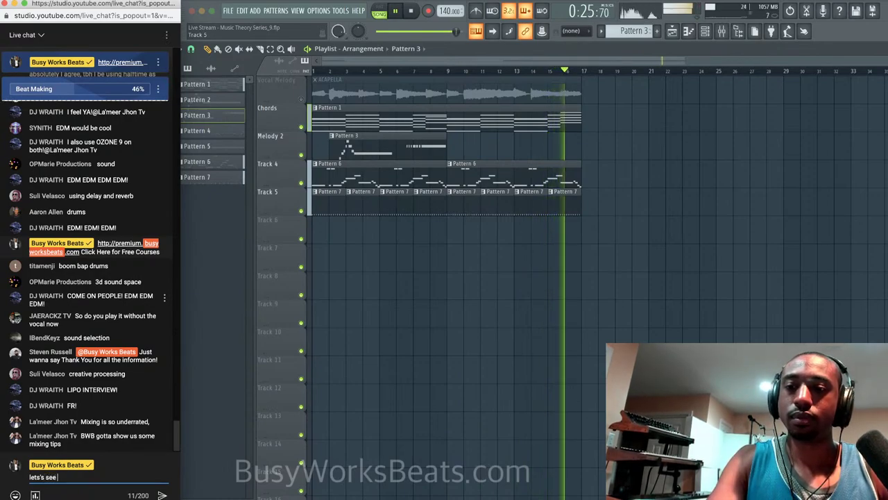
pyautogui.write('is vote runs')
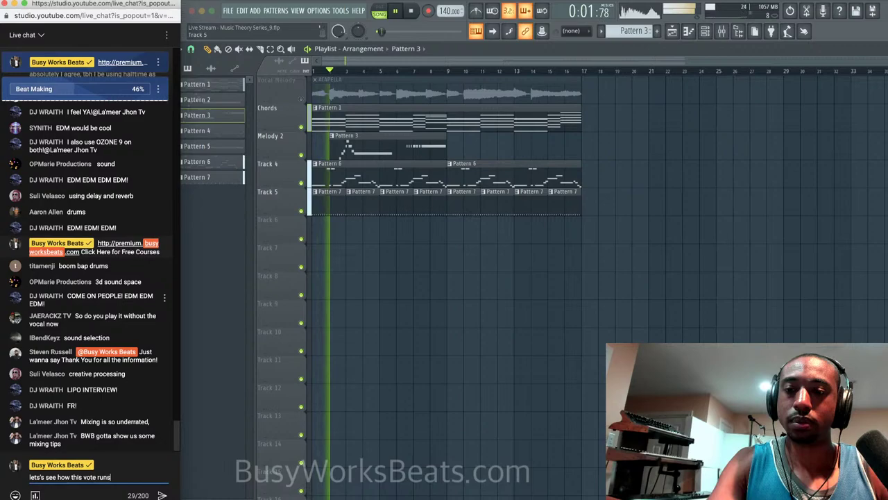
pyautogui.press('Return')
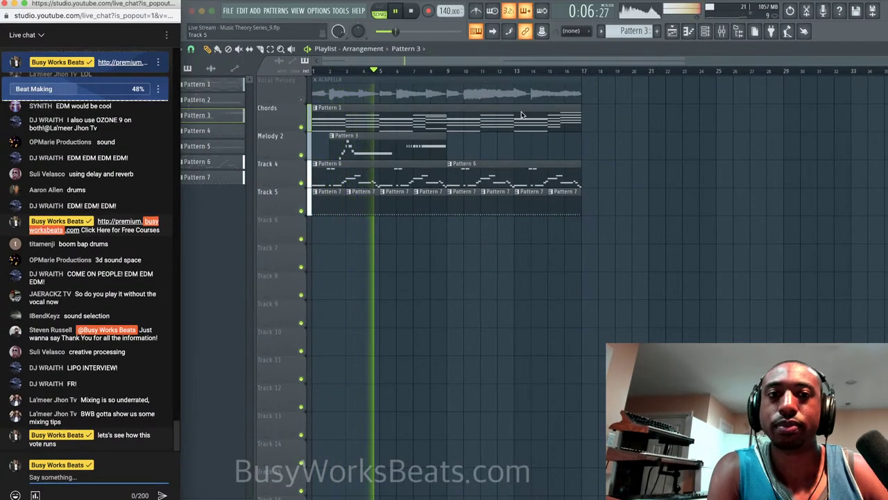
pyautogui.click(705, 32)
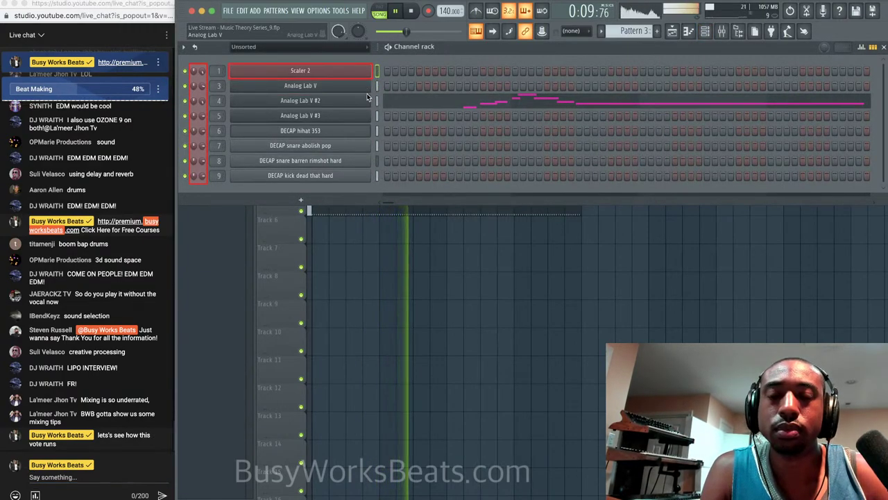
# Set Effect B of Analog Lab V's Rom1A 11-E.PIANO 1 sound to Chorus, then close the plugin.
pyautogui.click(365, 87)
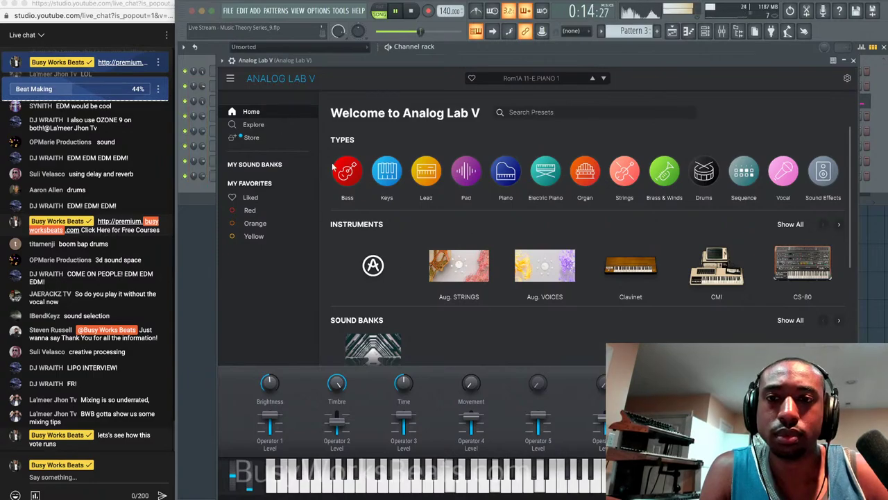
pyautogui.click(265, 165)
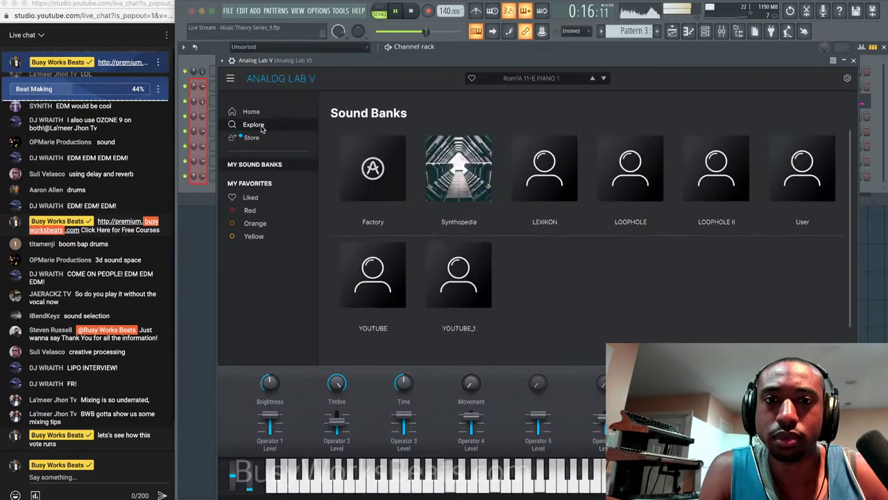
pyautogui.click(254, 125)
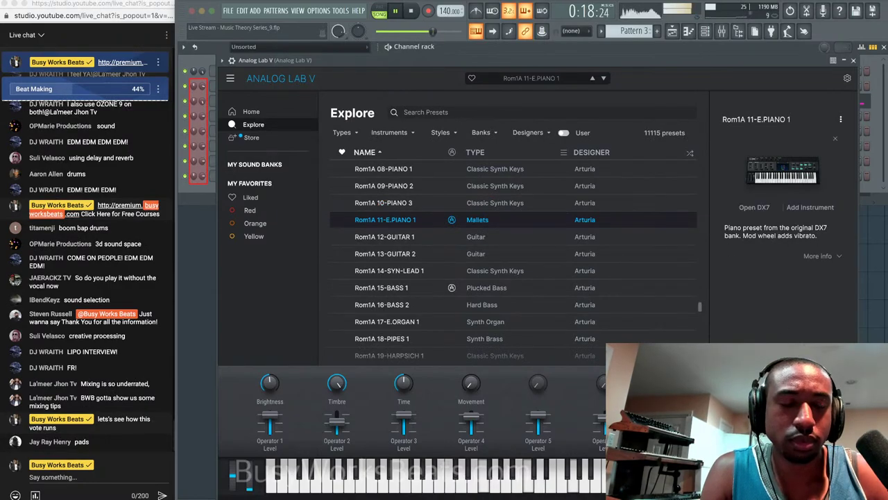
pyautogui.click(810, 207)
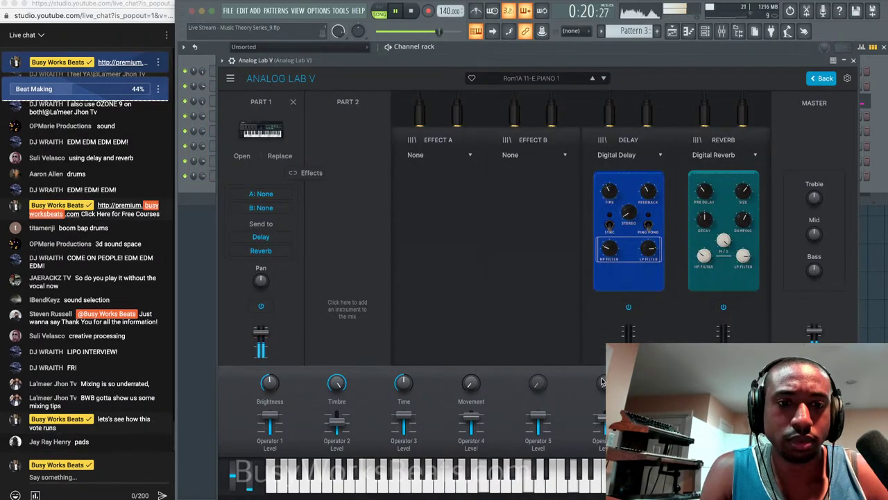
pyautogui.click(534, 155)
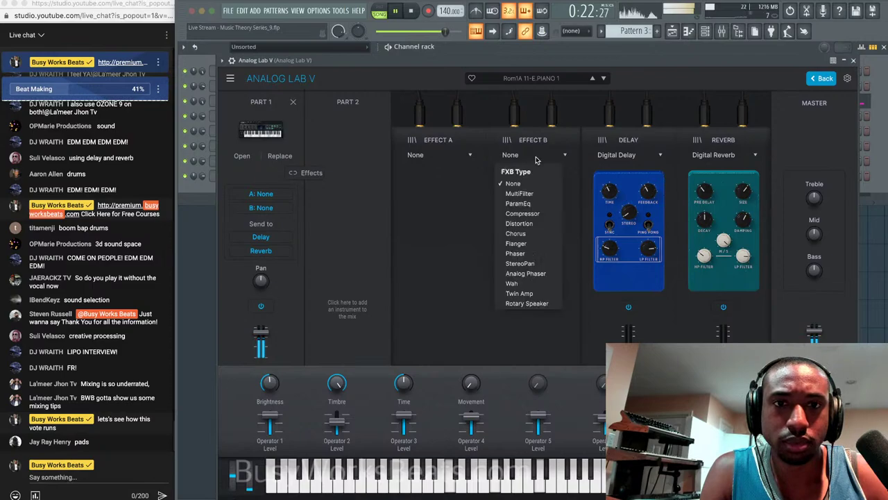
pyautogui.click(516, 233)
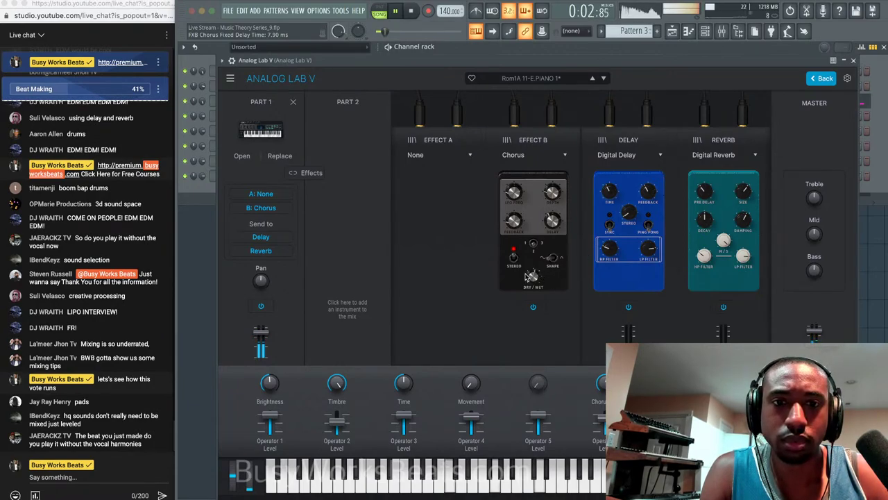
pyautogui.click(854, 61)
pyautogui.press('F6')
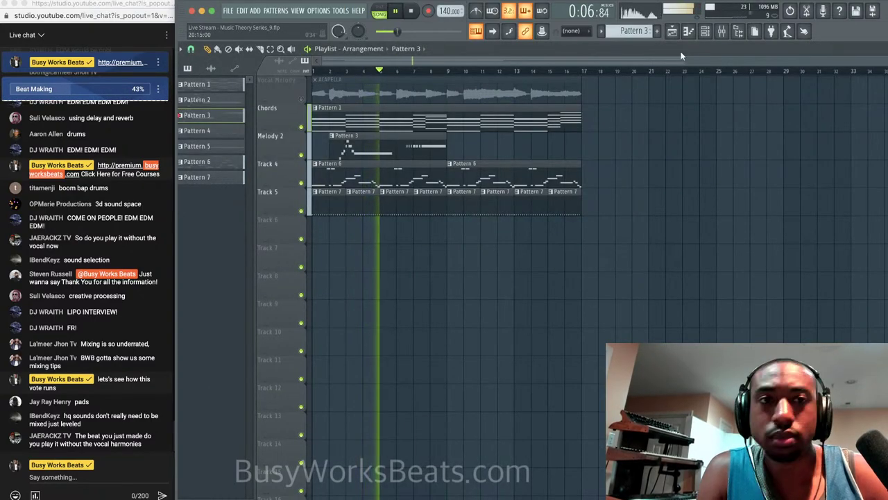
# Load Fruity Parametric EQ 2 into the first effect slot of the kick's mixer insert.
pyautogui.click(722, 30)
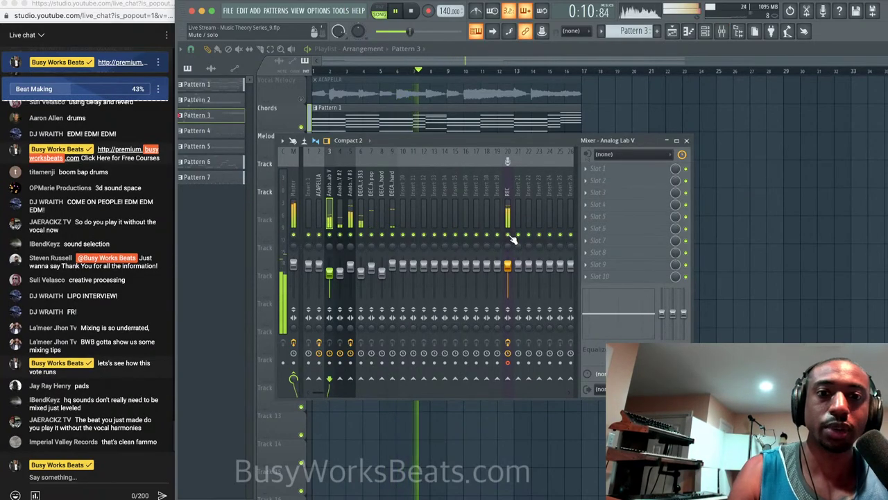
pyautogui.press('F9')
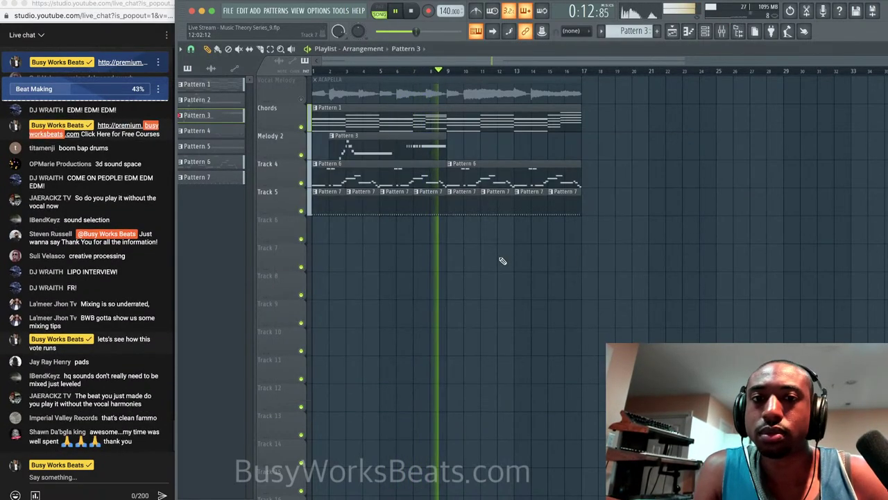
pyautogui.press('F9')
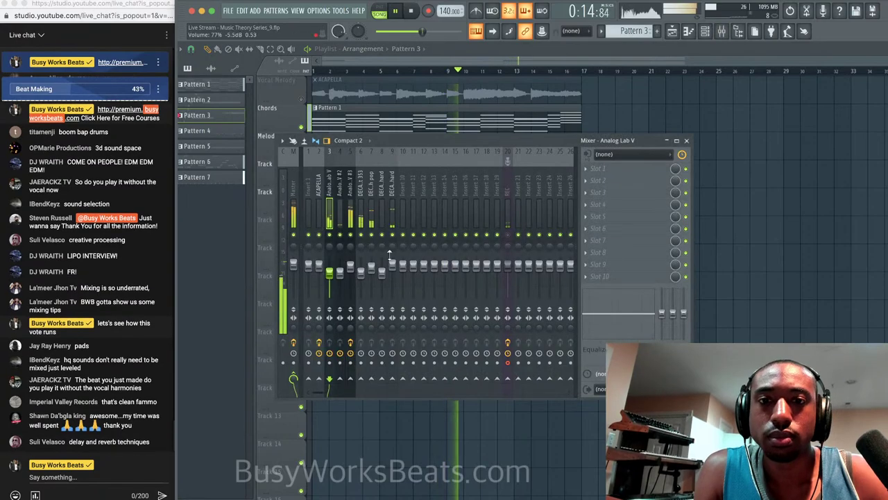
pyautogui.click(627, 170)
pyautogui.moveTo(610, 180)
pyautogui.click(297, 123)
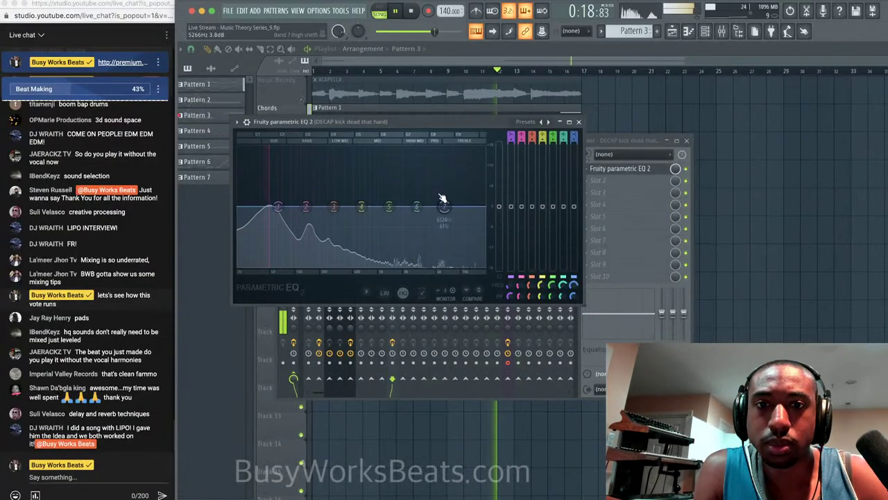
# Pull the EQ's band 7 high shelf down to cut the kick's highs, then close the EQ.
pyautogui.moveTo(433, 224); pyautogui.dragTo(369, 254)
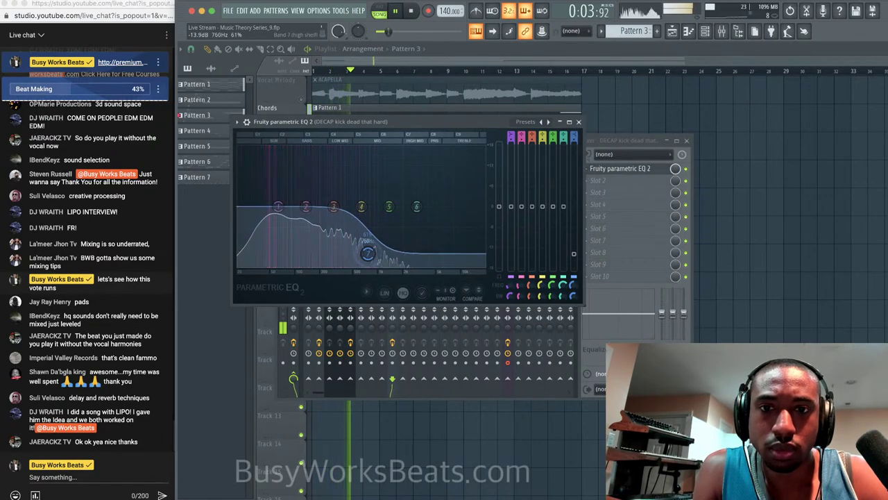
pyautogui.click(578, 122)
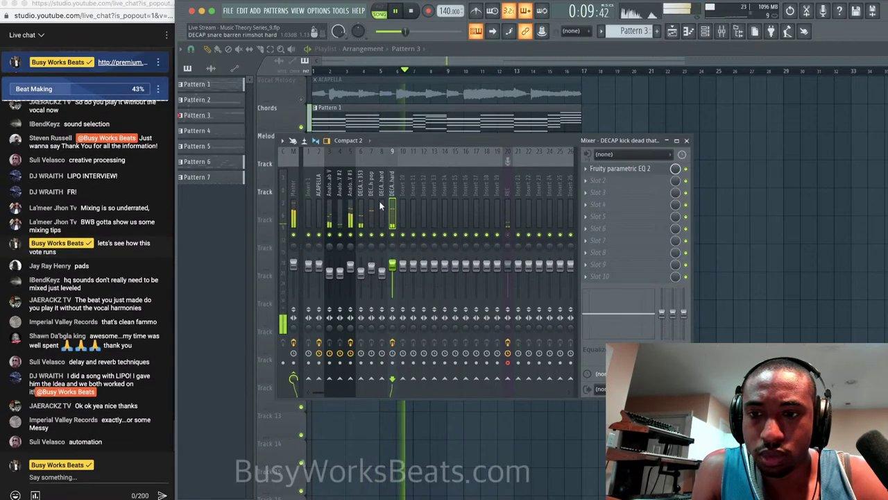
pyautogui.click(125, 390)
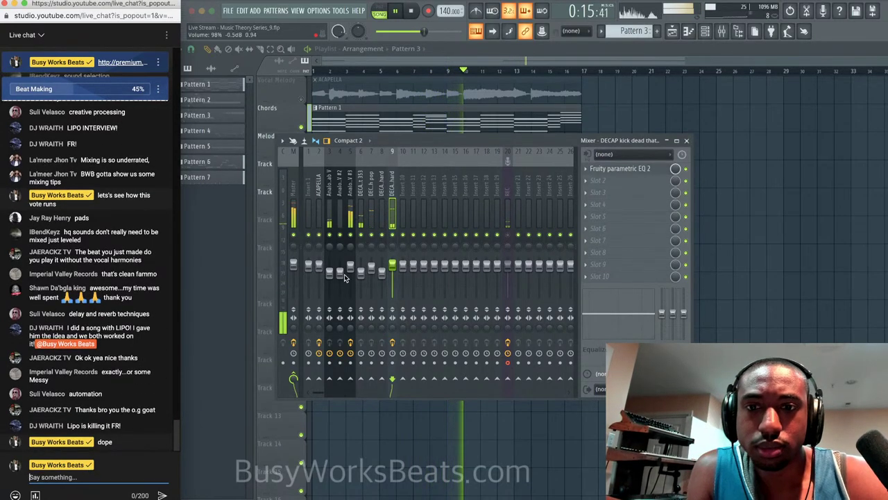
pyautogui.click(507, 227)
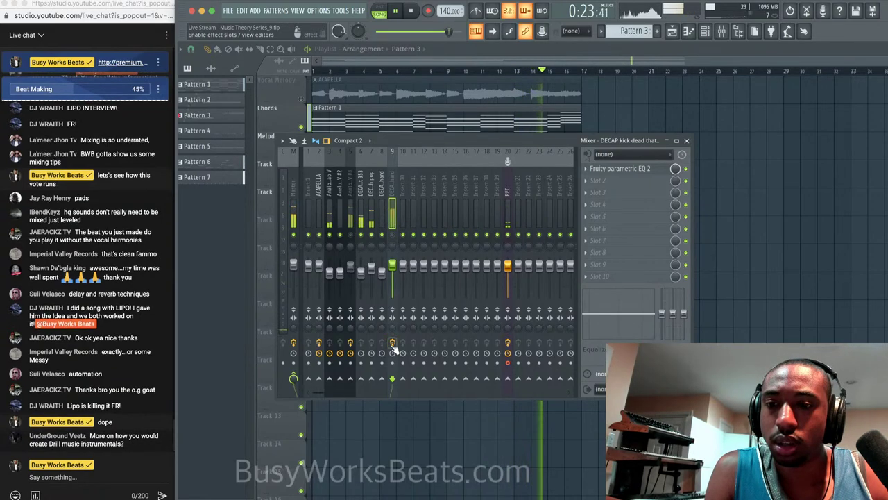
# Hide the mixer with F9 to show the playlist arrangement again.
pyautogui.press('F9')
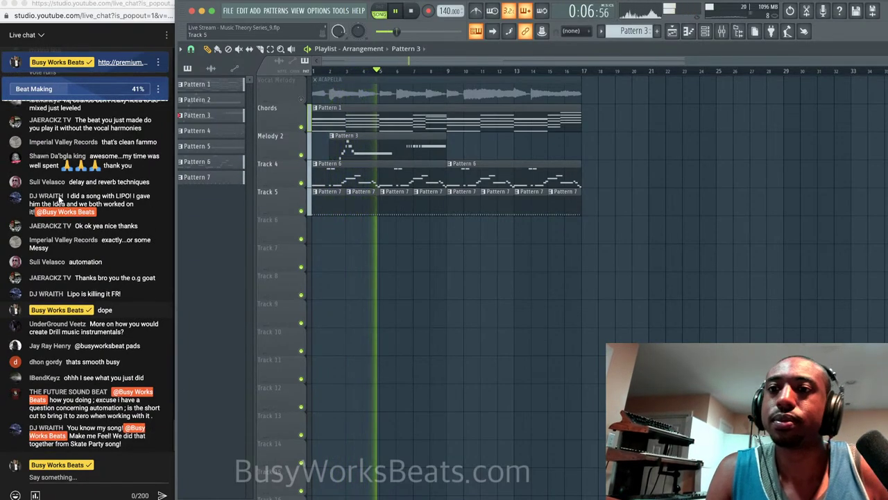
pyautogui.scroll(1, 58, 197)
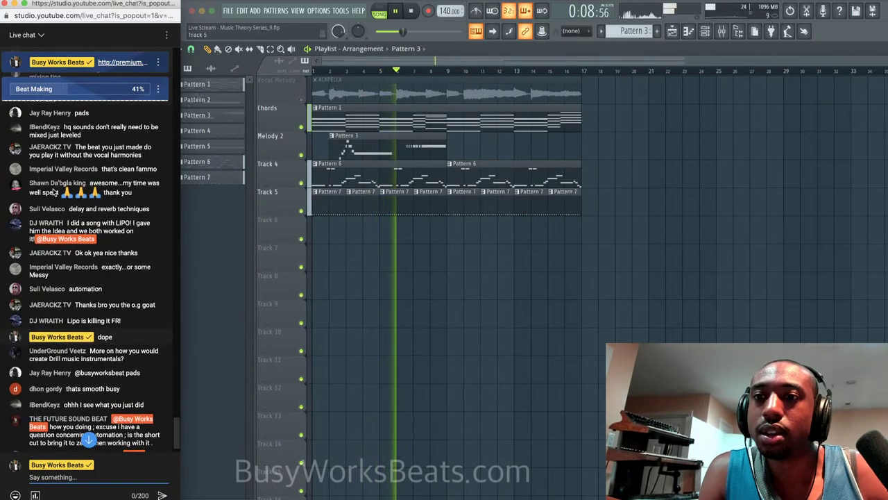
pyautogui.scroll(-1, 59, 205)
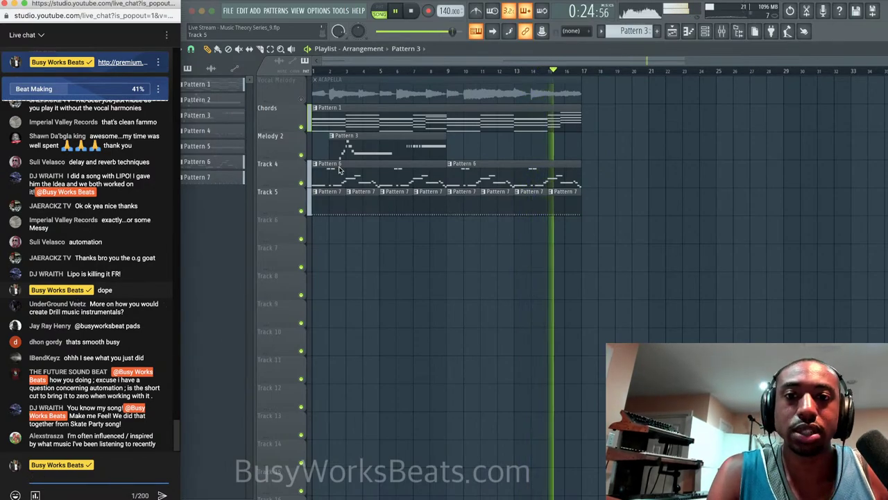
pyautogui.click(529, 55)
pyautogui.press('space')
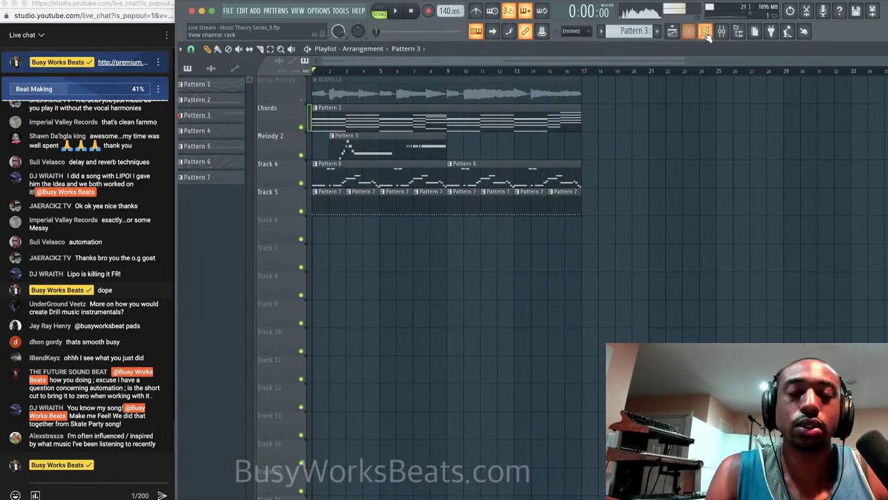
pyautogui.click(705, 32)
pyautogui.click(331, 229)
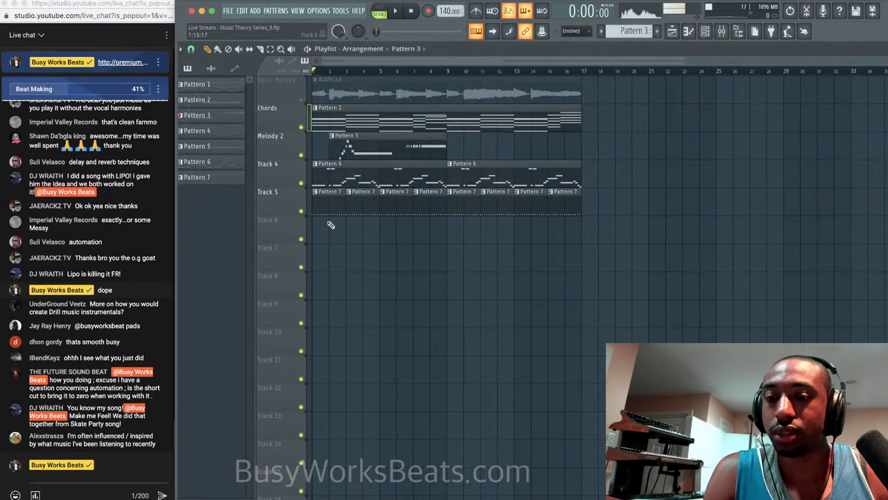
pyautogui.click(705, 32)
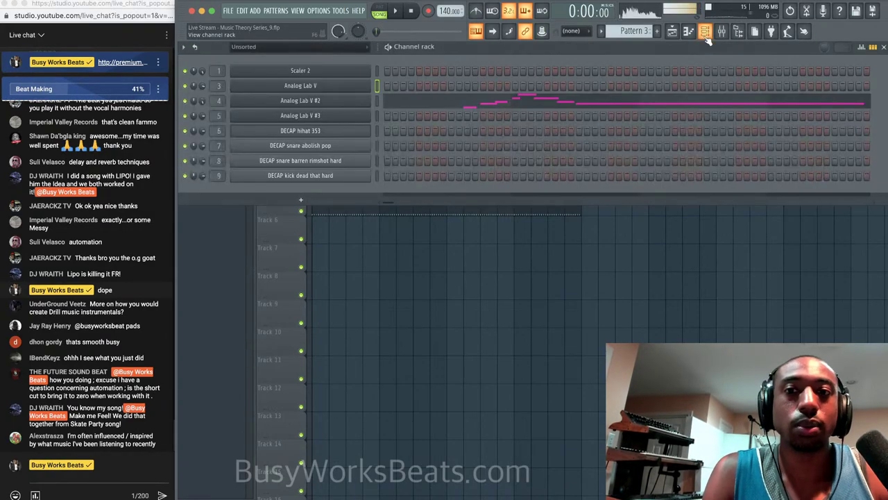
pyautogui.rightClick(203, 116)
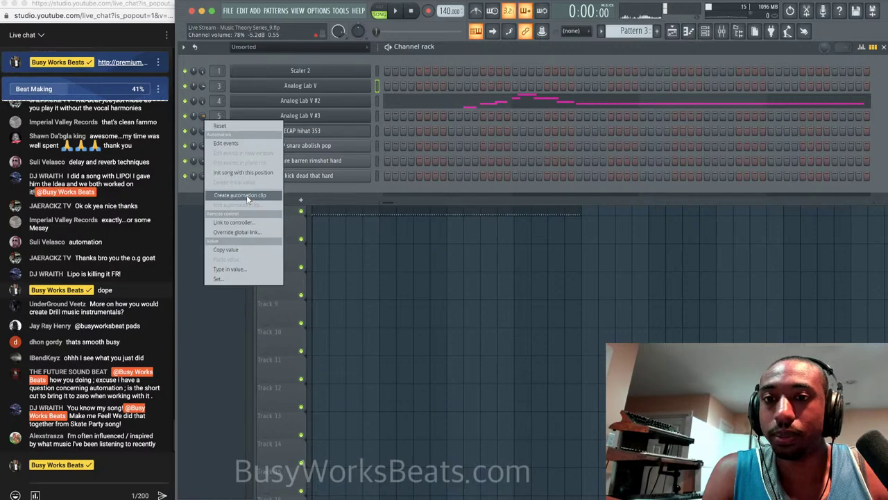
pyautogui.click(246, 195)
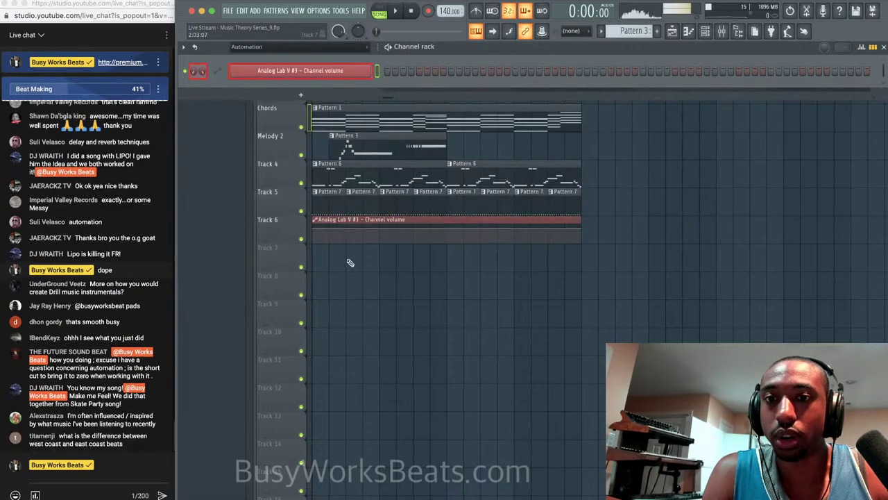
pyautogui.rightClick(317, 229)
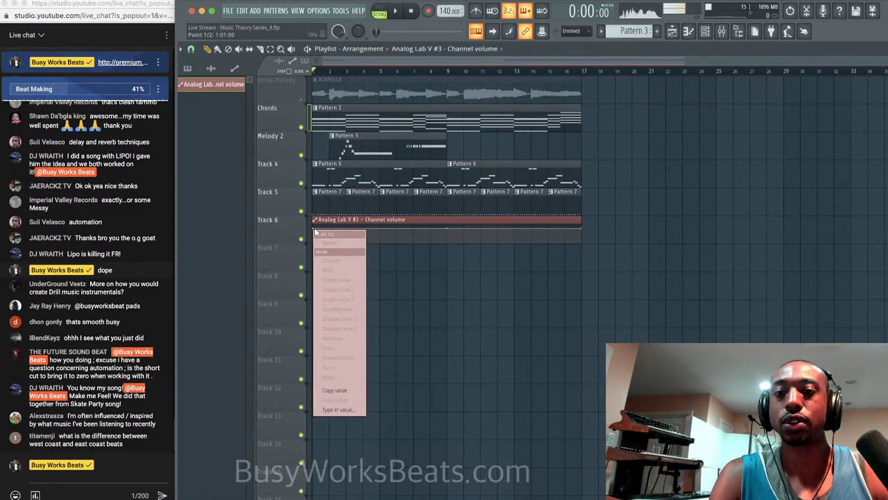
pyautogui.click(338, 391)
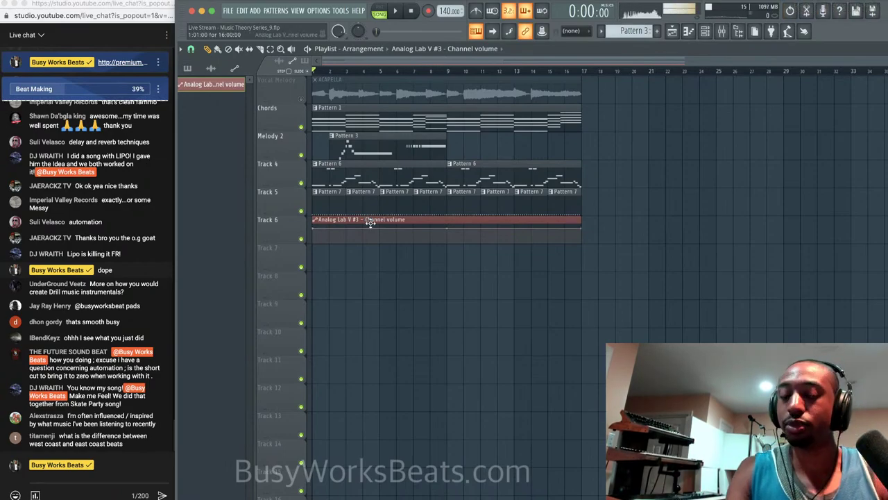
pyautogui.press('super+z')
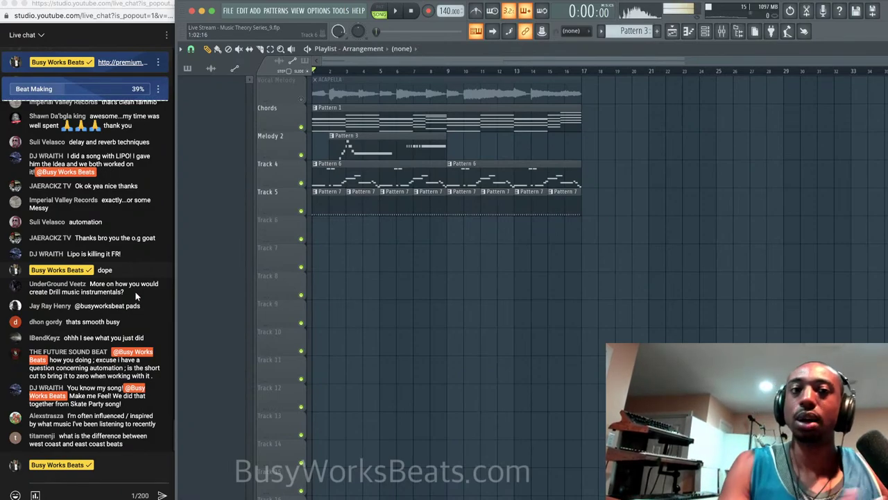
pyautogui.click(706, 34)
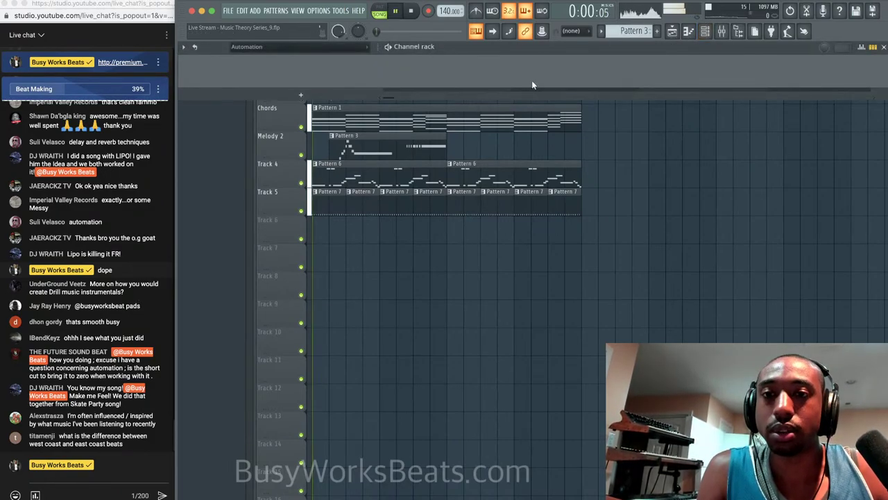
pyautogui.click(329, 47)
pyautogui.click(325, 56)
pyautogui.rightClick(390, 309)
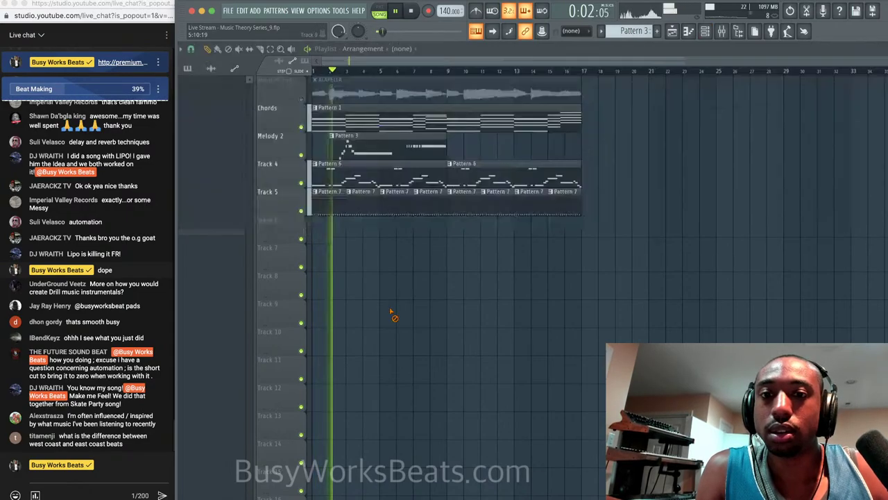
pyautogui.press('space')
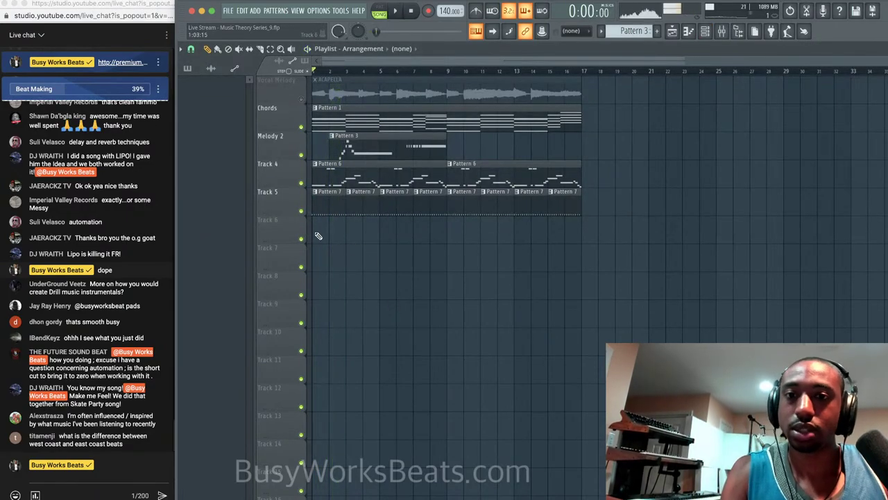
pyautogui.click(705, 35)
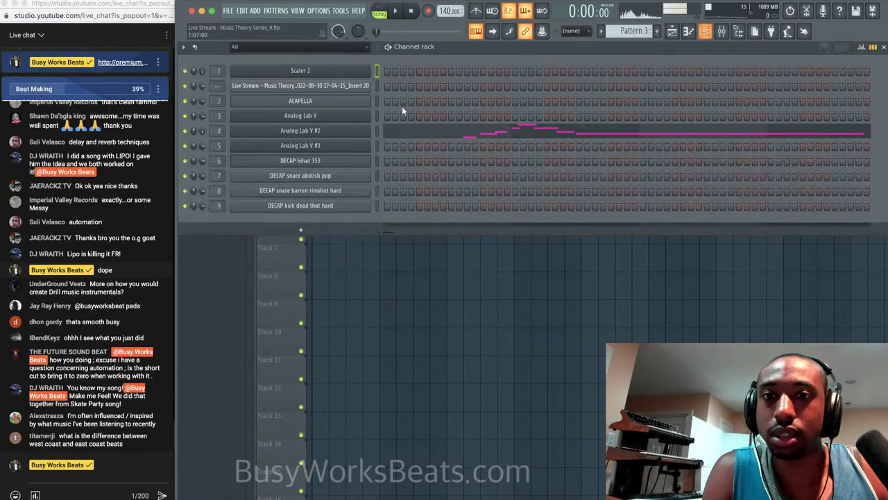
pyautogui.rightClick(202, 131)
pyautogui.click(238, 211)
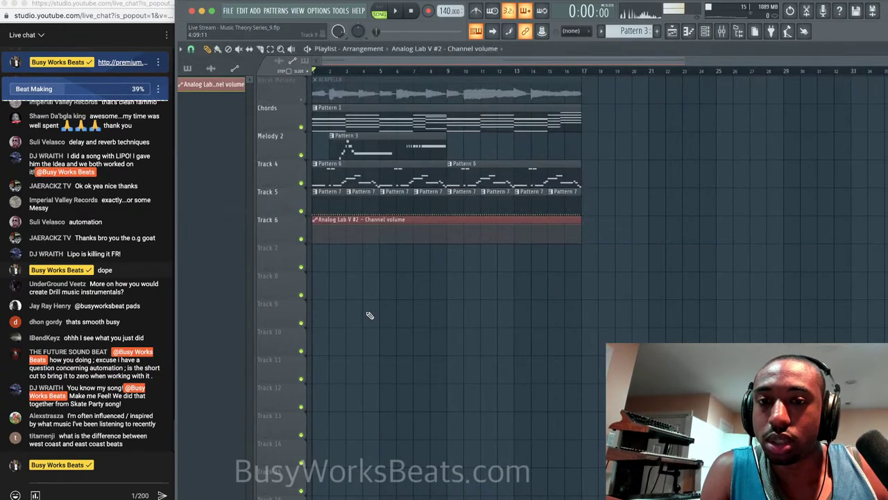
pyautogui.moveTo(314, 226); pyautogui.dragTo(315, 232)
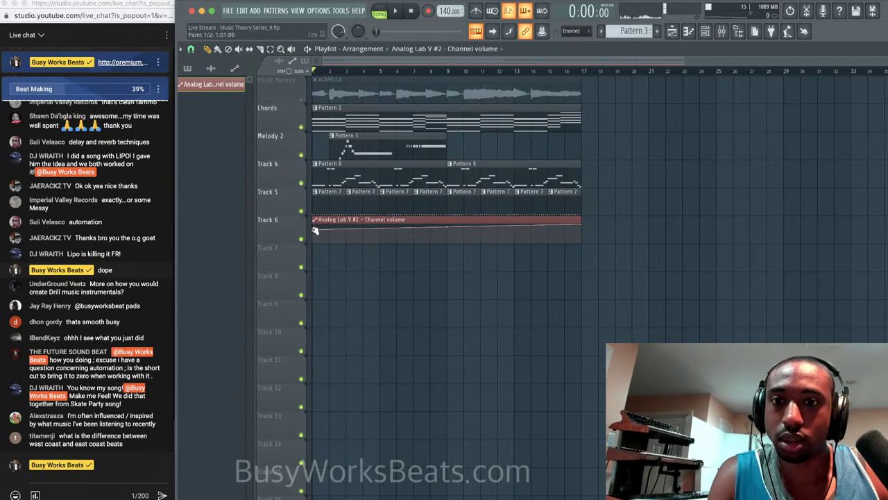
pyautogui.moveTo(315, 231); pyautogui.dragTo(315, 237)
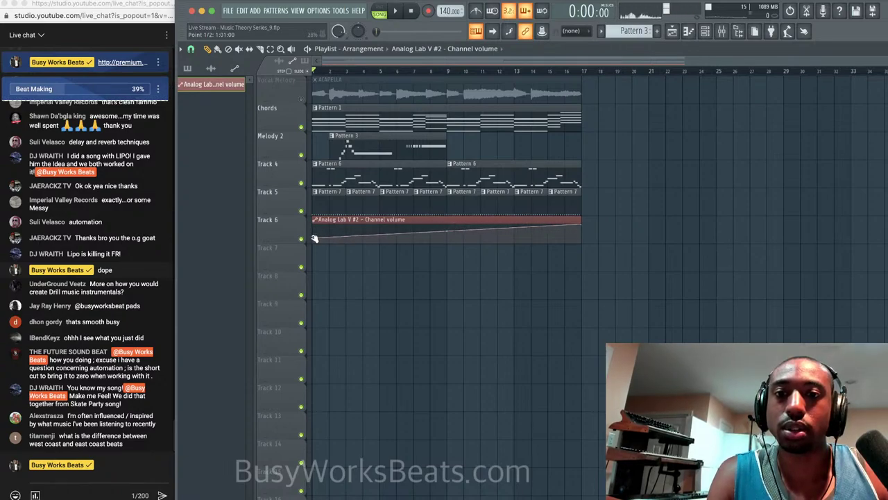
pyautogui.rightClick(314, 238)
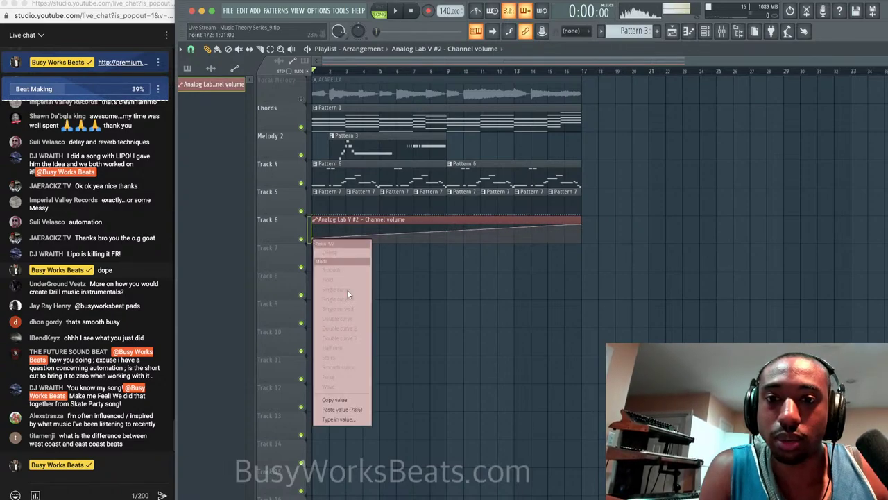
pyautogui.click(431, 359)
pyautogui.press('super+z')
pyautogui.press('super+z')
pyautogui.press('super+z')
pyautogui.press('super+z')
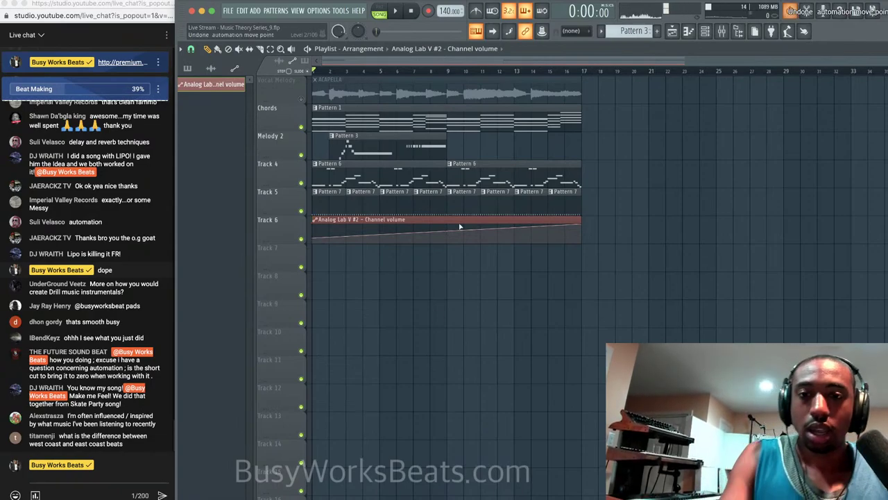
pyautogui.press('super+z')
pyautogui.press('super+z')
pyautogui.press('super+z')
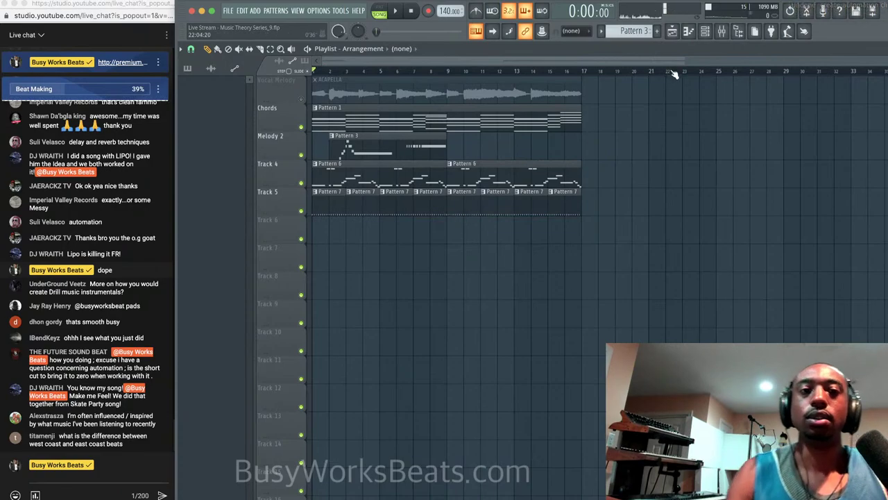
# Set the Channel rack filter to show All channels.
pyautogui.click(705, 31)
pyautogui.press('space')
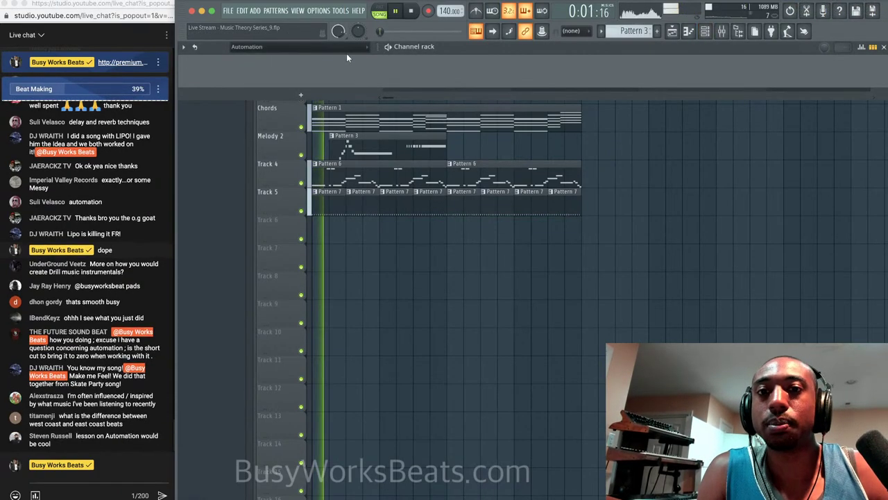
pyautogui.click(347, 47)
pyautogui.click(336, 60)
pyautogui.press('space')
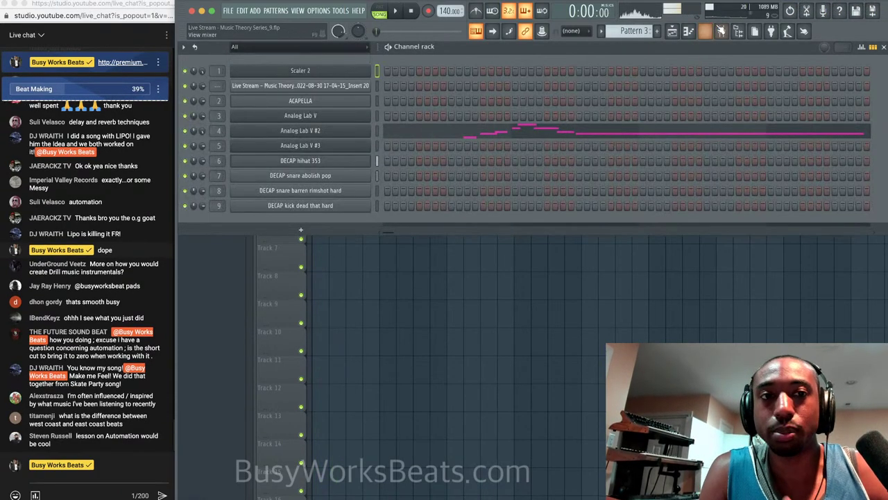
pyautogui.scroll(1, 633, 31)
pyautogui.scroll(-3, 632, 31)
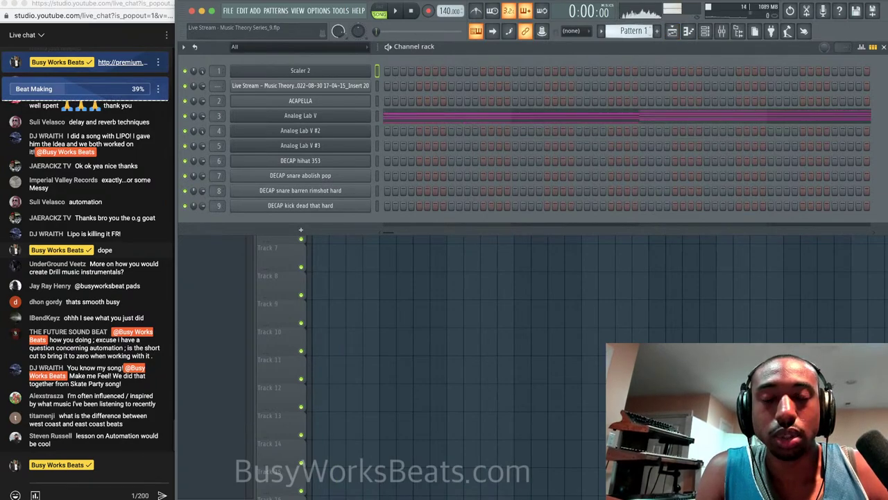
pyautogui.scroll(-2, 645, 27)
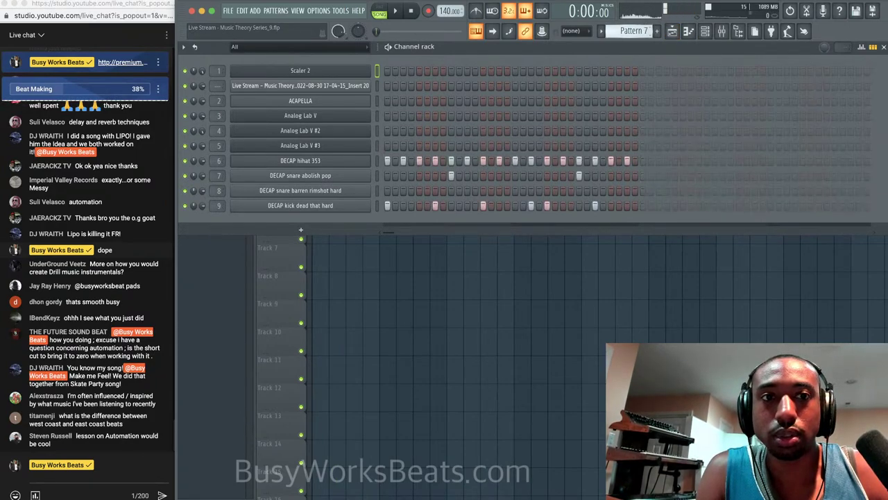
# Open DECAP hihat 353 in the piano roll and draw all its velocities level and high.
pyautogui.rightClick(298, 163)
pyautogui.click(392, 164)
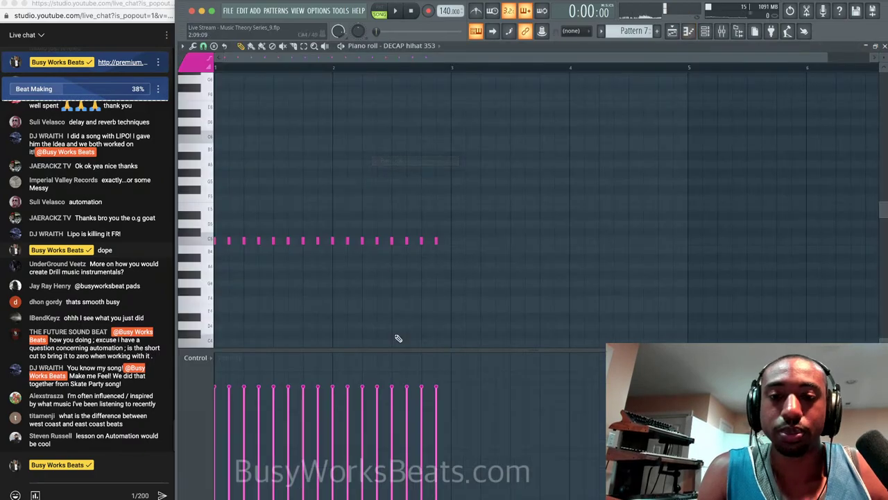
pyautogui.moveTo(435, 444)
pyautogui.mouseDown()
pyautogui.moveTo(367, 434)
pyautogui.moveTo(278, 444)
pyautogui.moveTo(193, 383)
pyautogui.mouseUp()
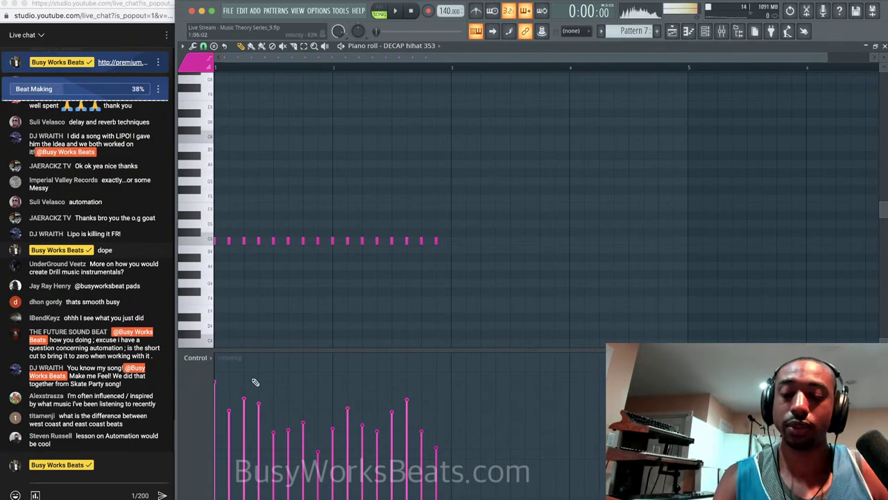
pyautogui.moveTo(366, 394)
pyautogui.mouseDown()
pyautogui.moveTo(435, 388)
pyautogui.moveTo(235, 389)
pyautogui.mouseUp()
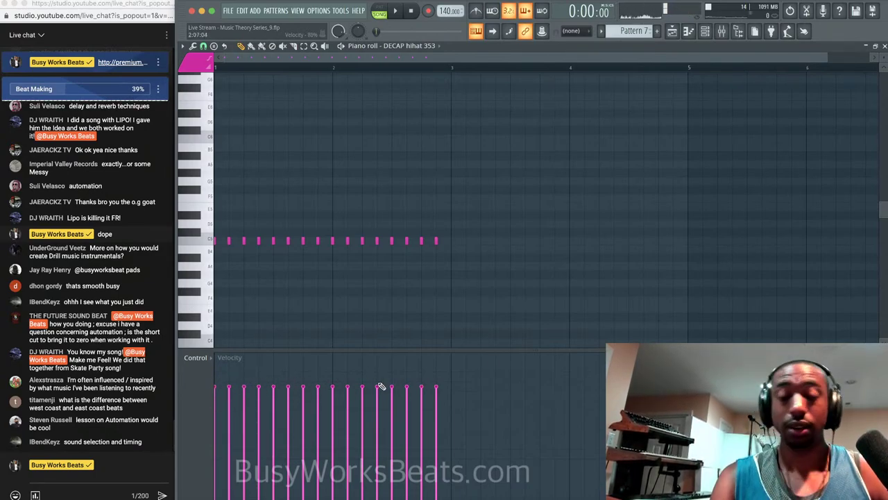
pyautogui.press('space')
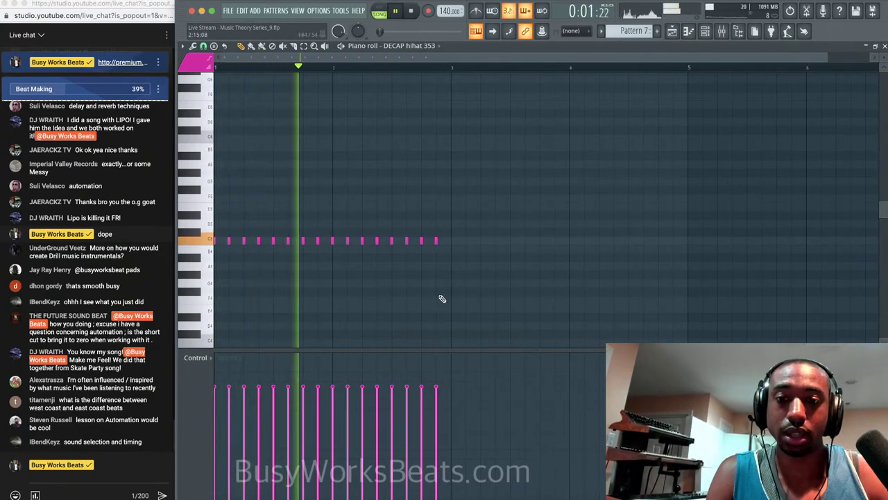
pyautogui.press('space')
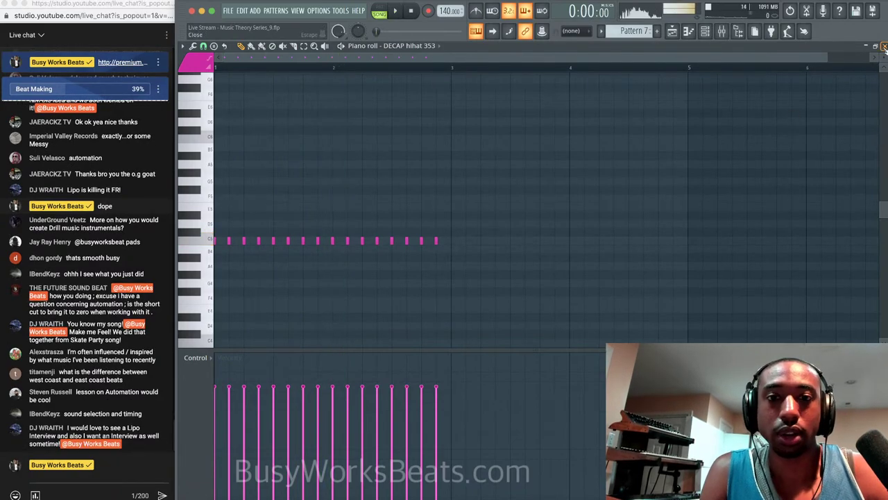
pyautogui.click(884, 47)
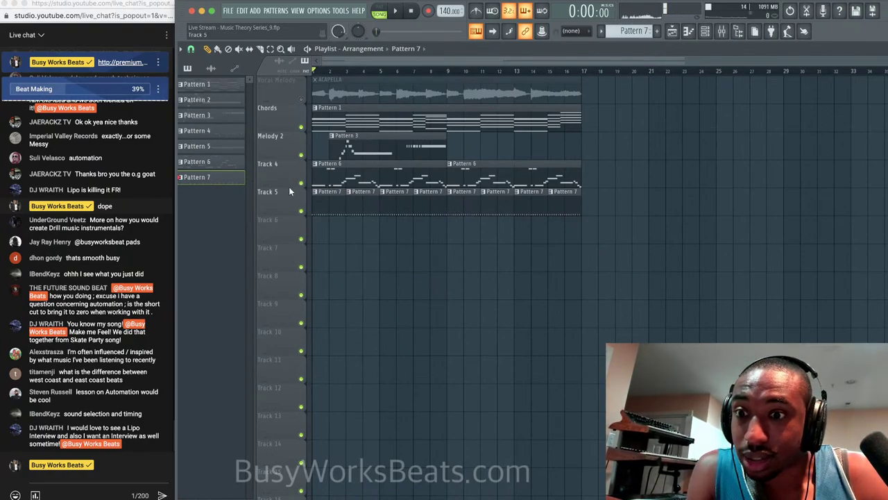
# End the next-topic poll in Live Chat, with Beat Making winning at 39%.
pyautogui.click(101, 84)
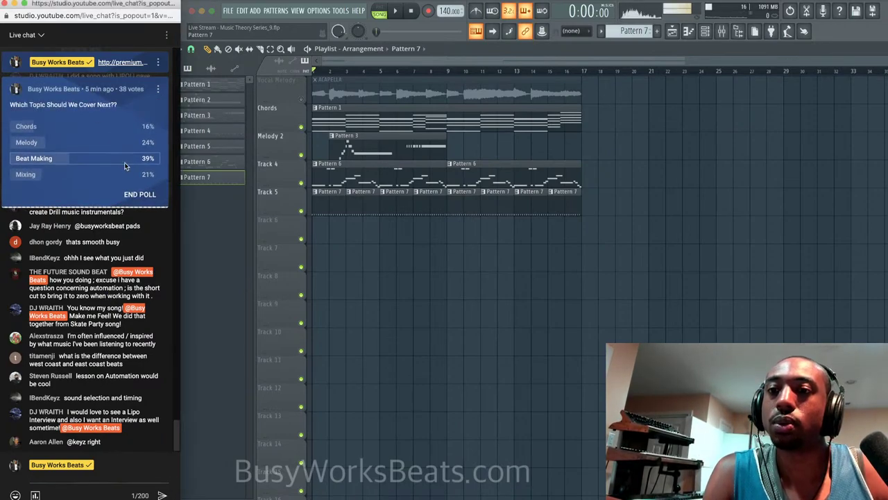
pyautogui.click(141, 193)
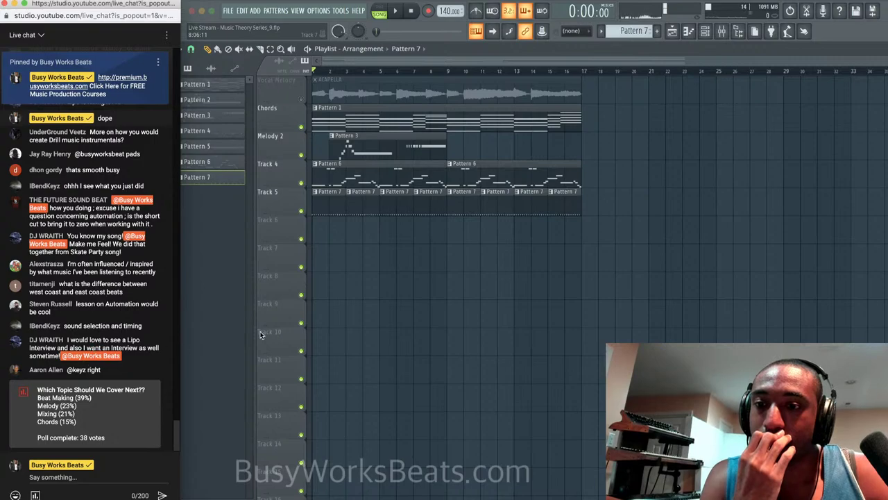
pyautogui.click(242, 10)
# Save changes to the current project when leaving it.
pyautogui.click(228, 10)
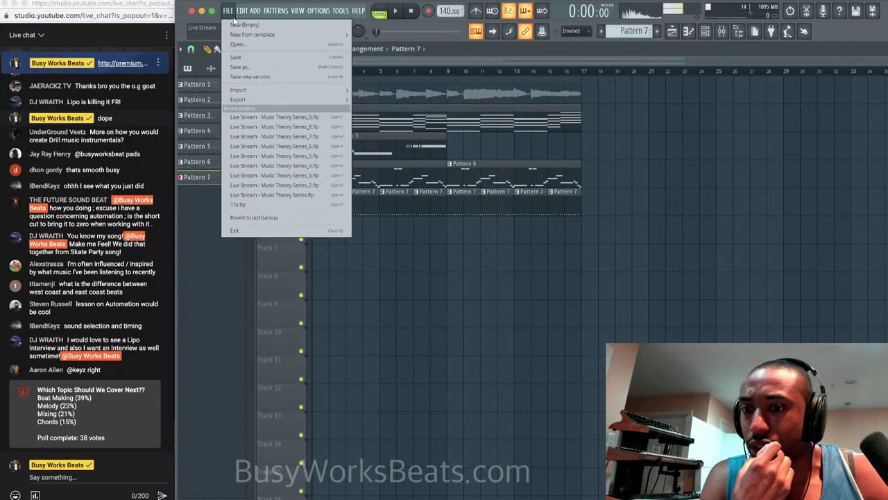
pyautogui.click(240, 26)
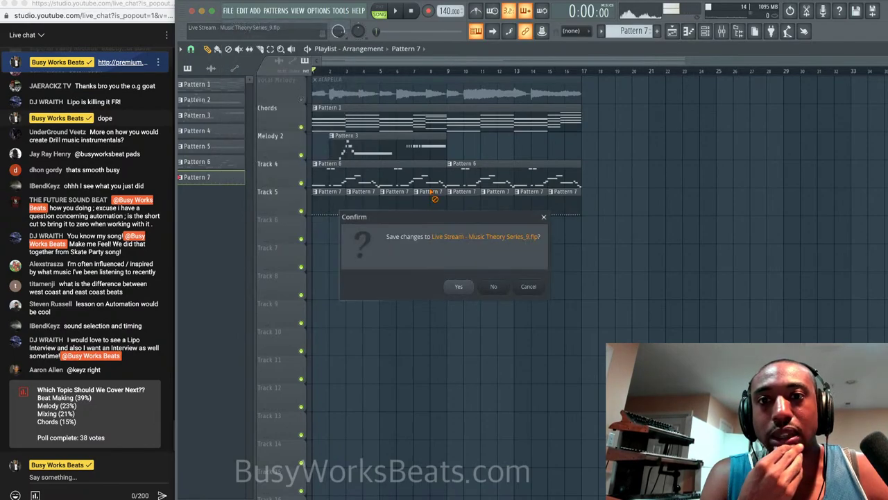
pyautogui.click(461, 286)
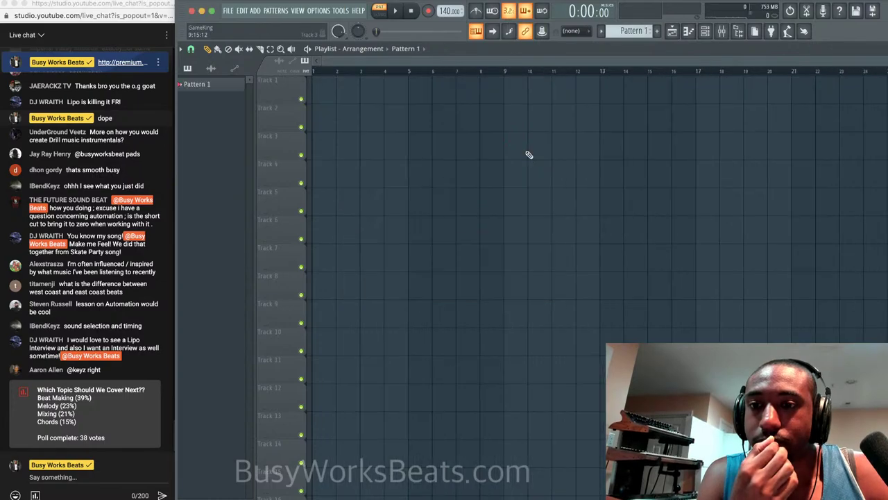
# Set mixer insert 9's audio input to A LINE 5.
pyautogui.click(721, 32)
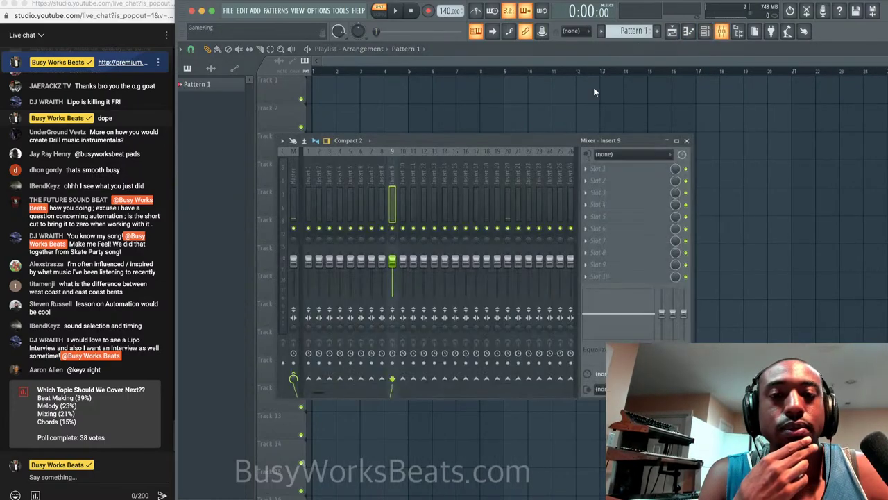
pyautogui.click(605, 157)
pyautogui.click(578, 365)
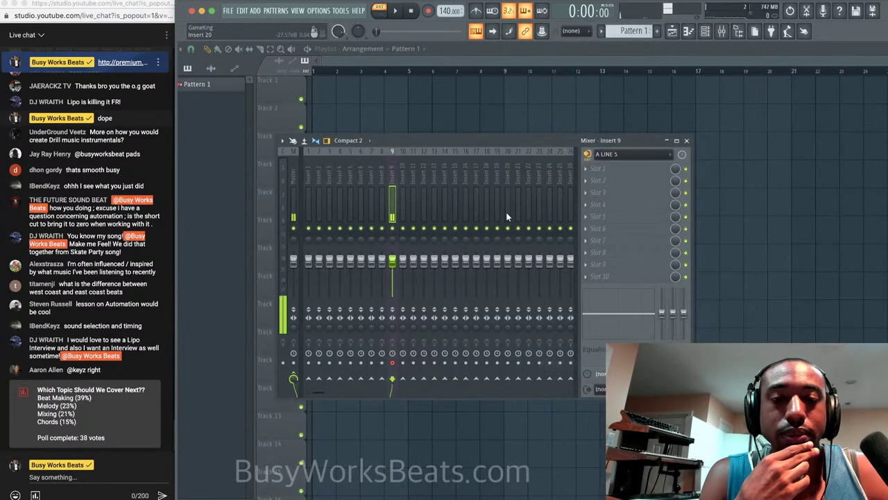
# Load the MIC - SIMPLE EQ 2022 chain onto insert 9 and close the mixer.
pyautogui.rightClick(392, 175)
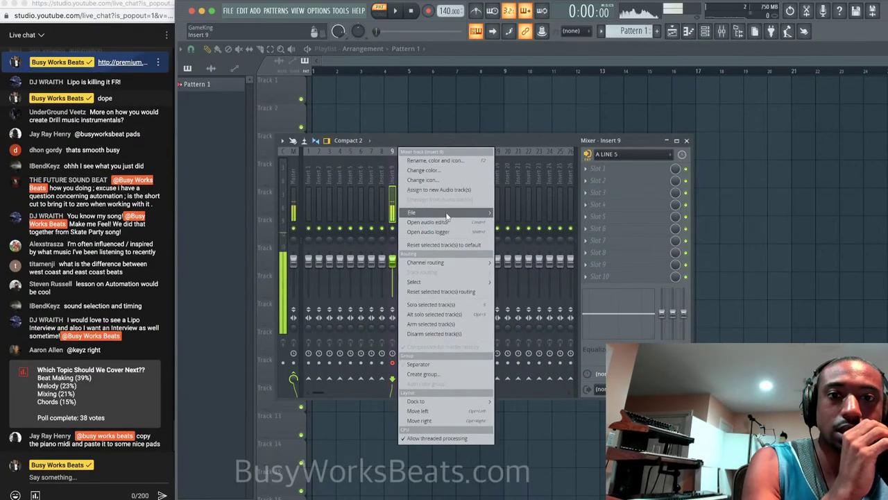
pyautogui.moveTo(444, 212)
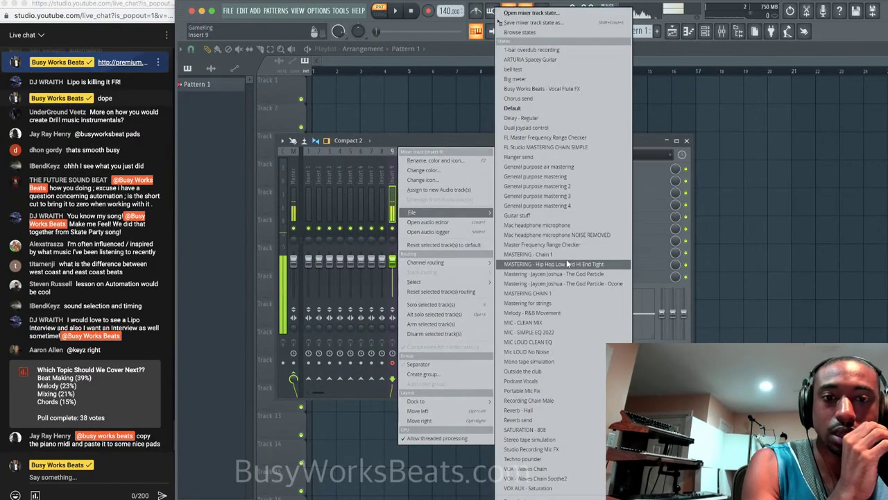
pyautogui.click(571, 332)
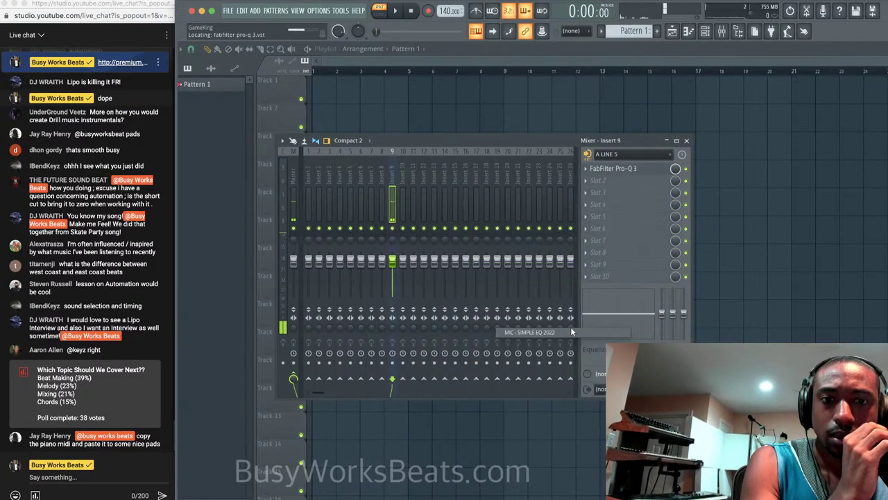
pyautogui.click(687, 141)
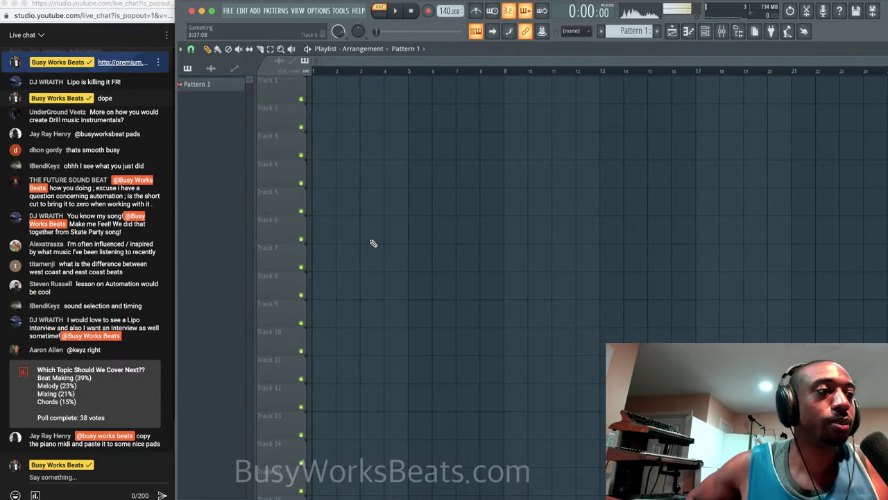
pyautogui.click(721, 32)
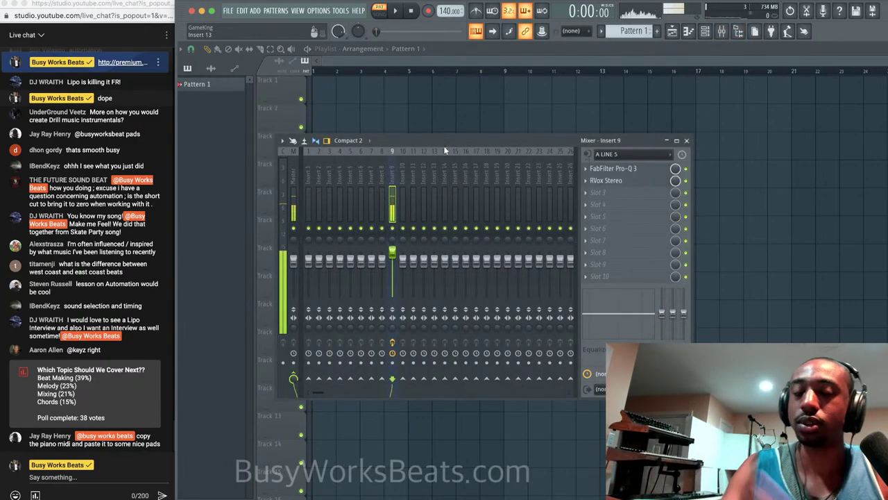
pyautogui.press('F9')
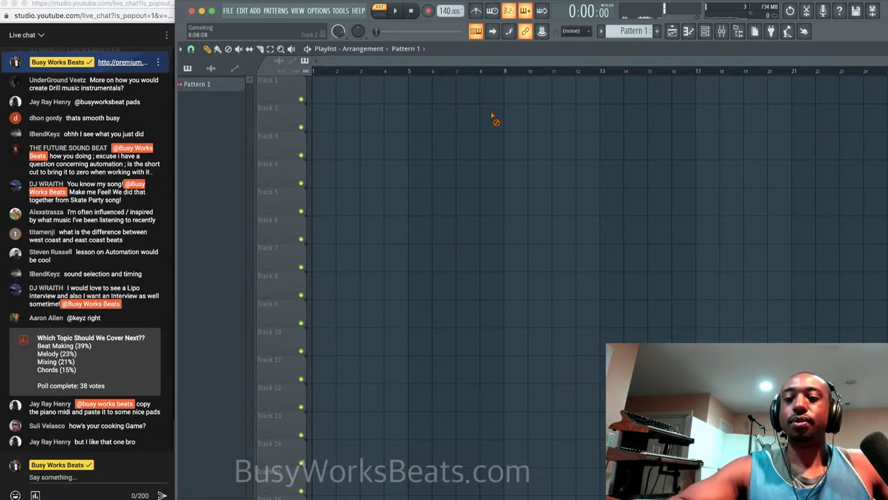
# Start opening another project, discarding changes to the untitled project.
pyautogui.click(229, 10)
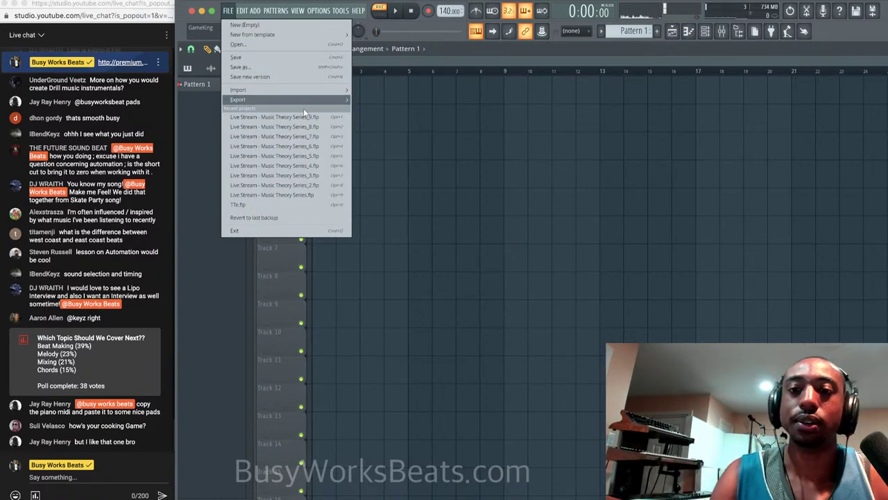
pyautogui.click(268, 45)
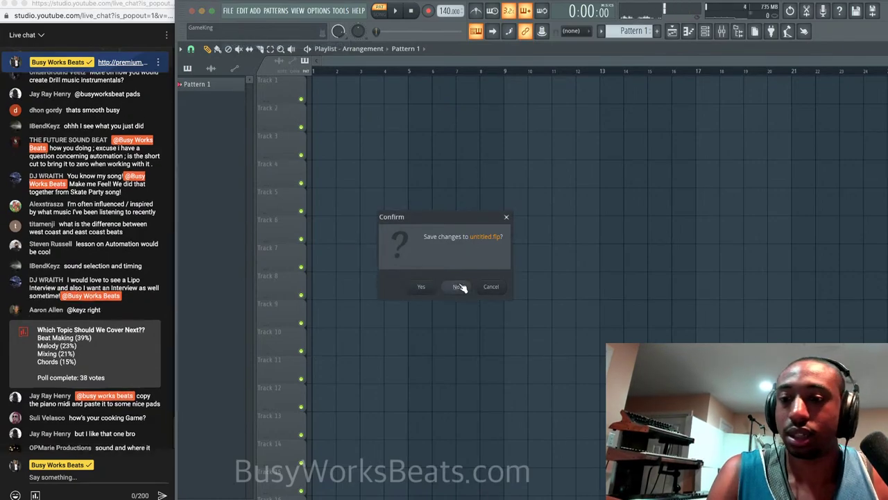
pyautogui.click(460, 286)
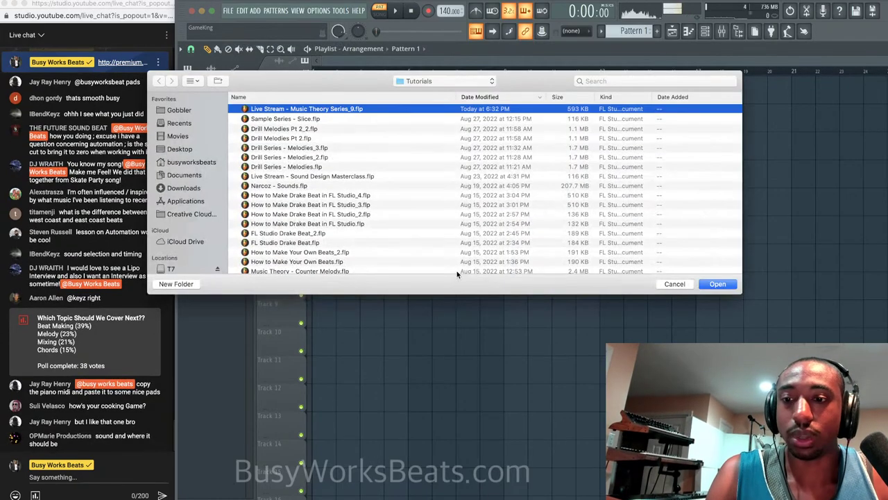
# Browse from the Desktop into the Album folder's Curt Cap folder.
pyautogui.click(412, 83)
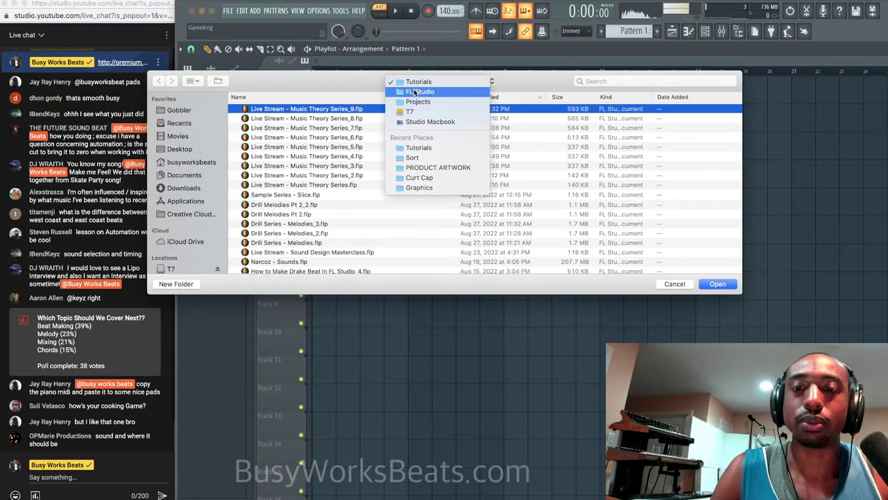
pyautogui.click(351, 90)
pyautogui.click(180, 149)
pyautogui.click(282, 108)
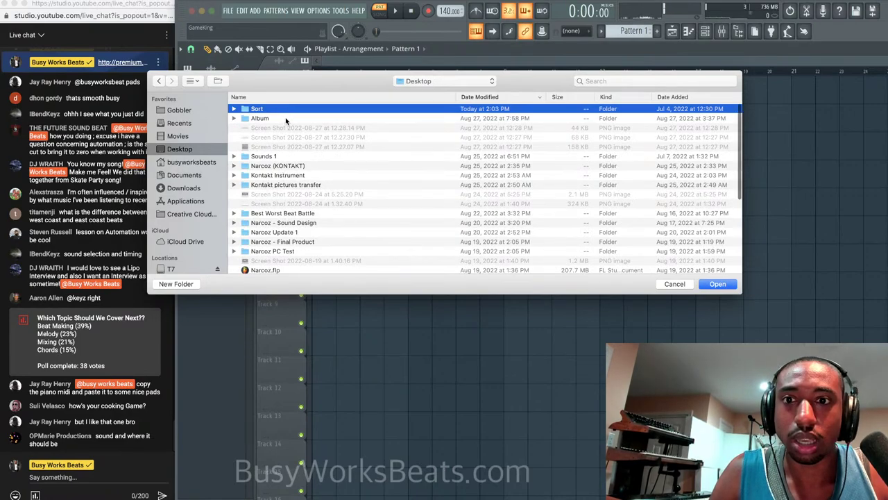
pyautogui.doubleClick(285, 118)
pyautogui.doubleClick(287, 129)
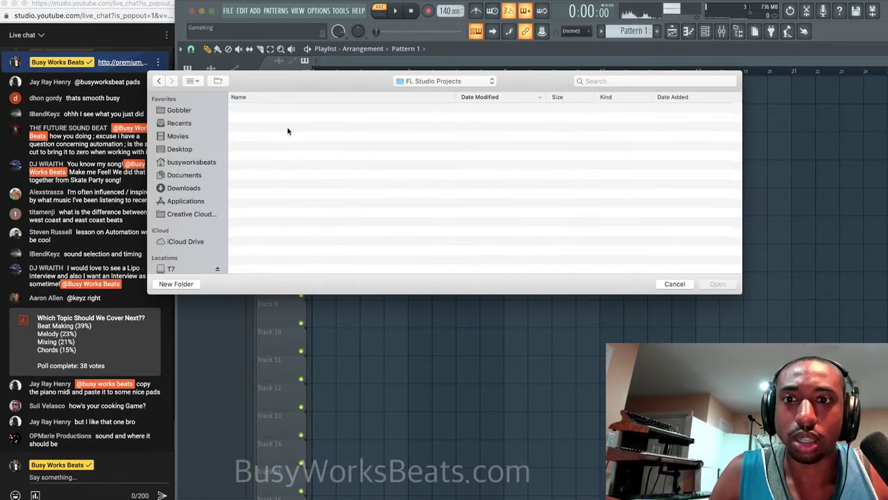
pyautogui.click(159, 81)
pyautogui.doubleClick(290, 108)
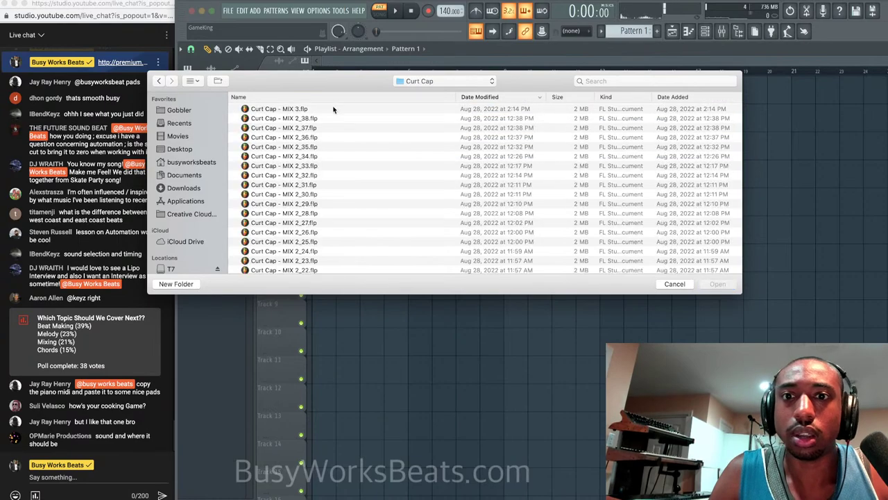
# Look through the Curt Cap project files, including Curt Cap - MIX 3 and Curt Cap - 1_40.
pyautogui.click(368, 109)
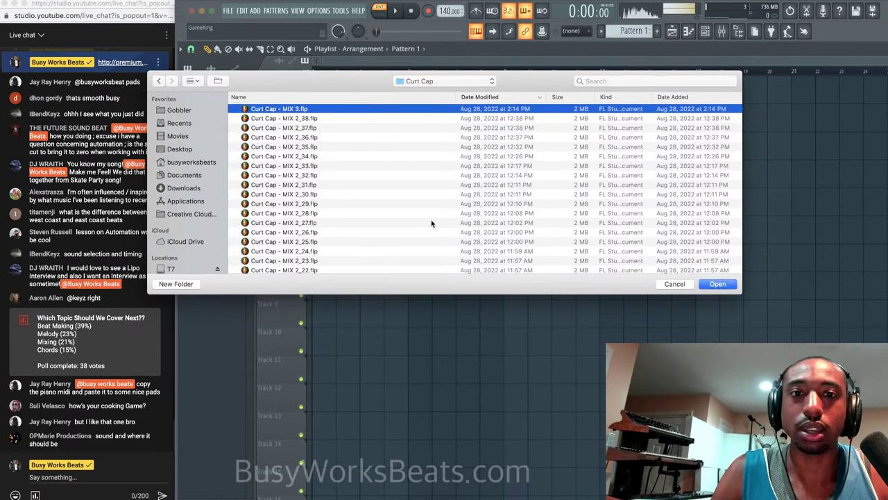
pyautogui.scroll(-20, 431, 223)
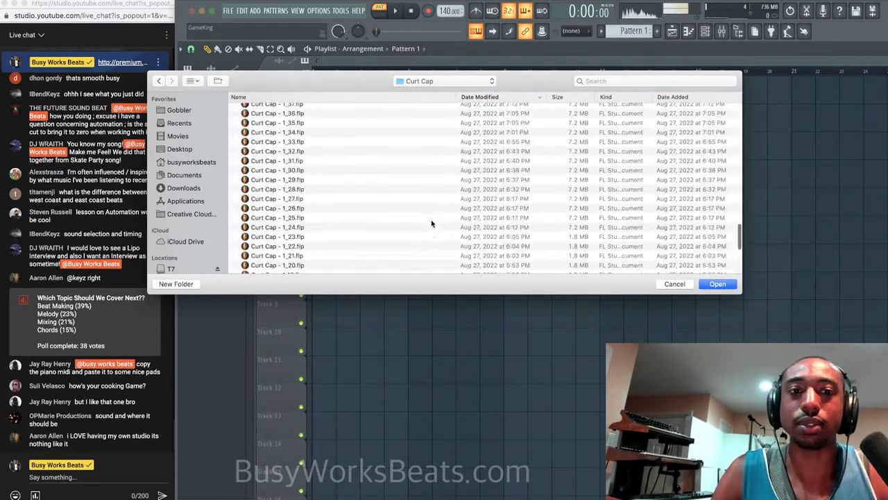
pyautogui.scroll(5, 430, 222)
pyautogui.click(431, 219)
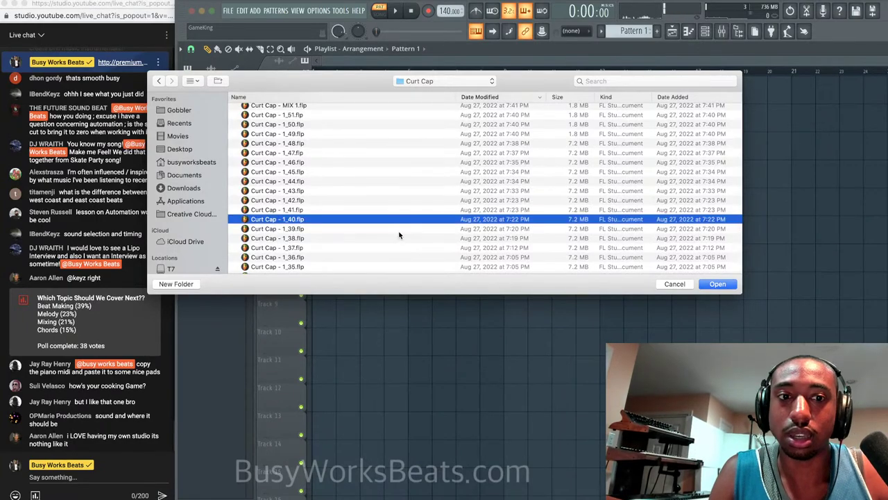
pyautogui.scroll(15, 399, 236)
# Reopen the Curt Cap folder and open Curt Cap - MIX 3.flp.
pyautogui.click(159, 81)
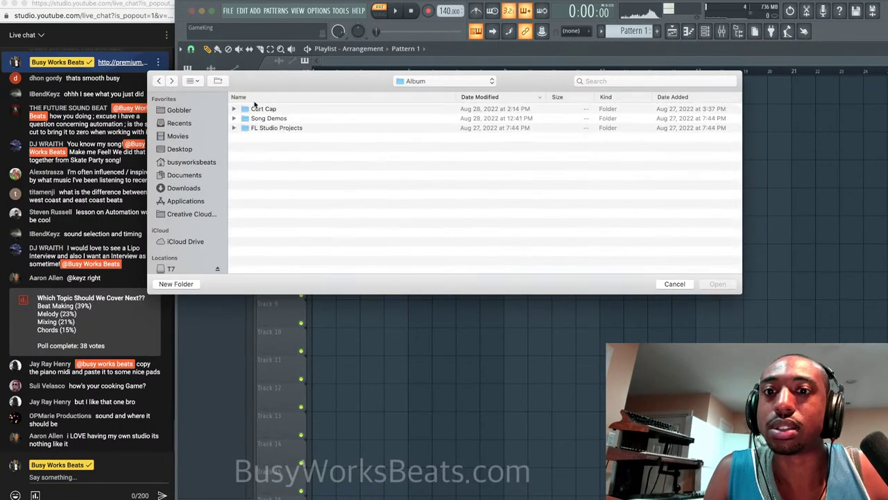
pyautogui.rightClick(287, 110)
pyautogui.click(257, 159)
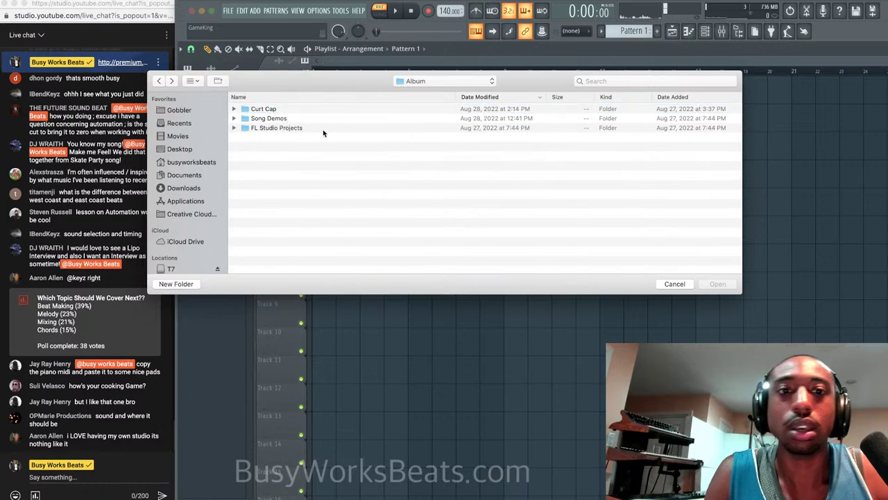
pyautogui.doubleClick(321, 110)
pyautogui.scroll(-5, 335, 179)
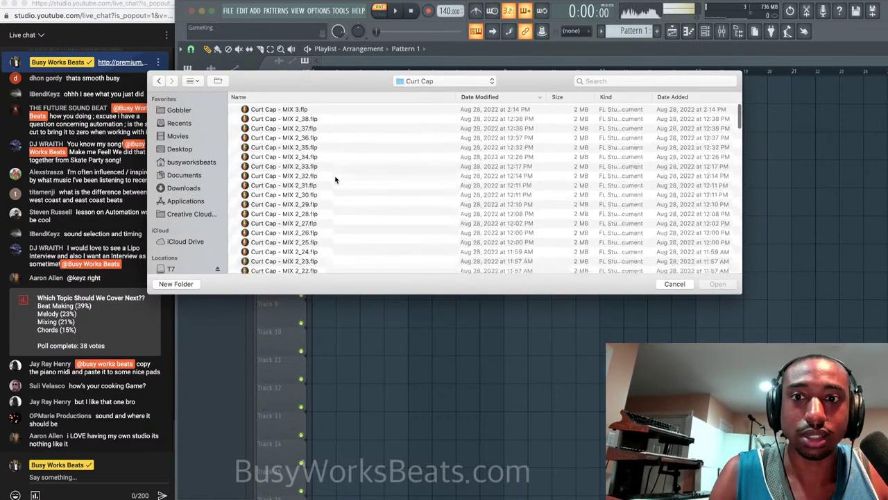
pyautogui.scroll(15, 336, 179)
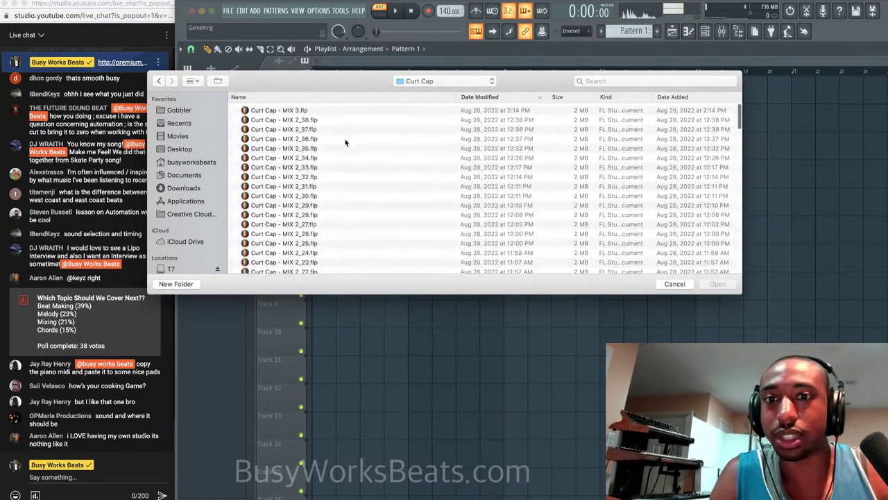
pyautogui.click(360, 109)
pyautogui.click(717, 284)
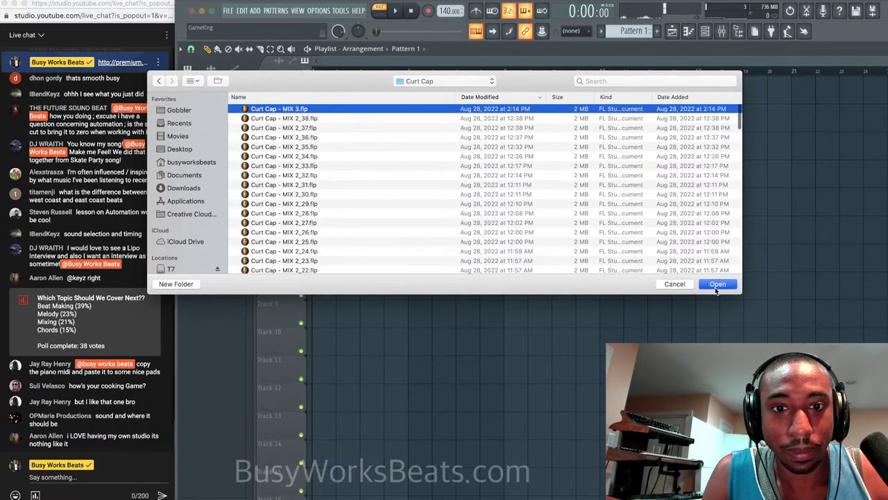
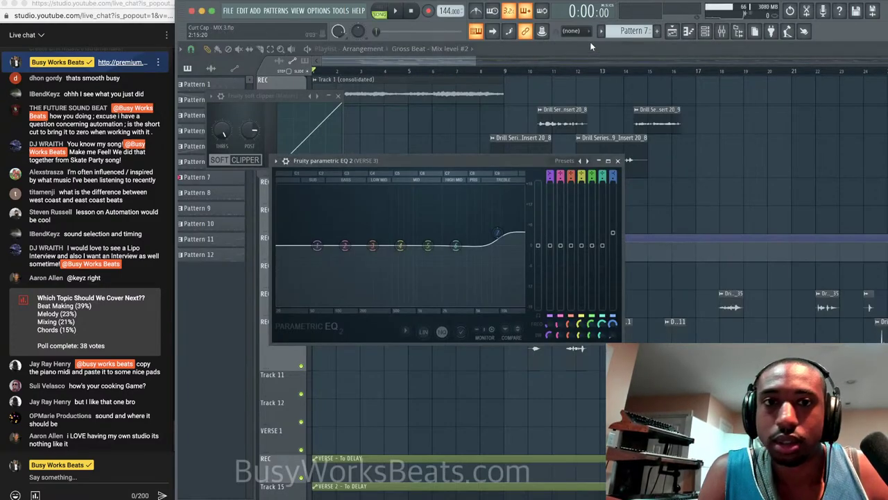
# Lengthen the audio buffer in the audio device settings.
pyautogui.click(720, 32)
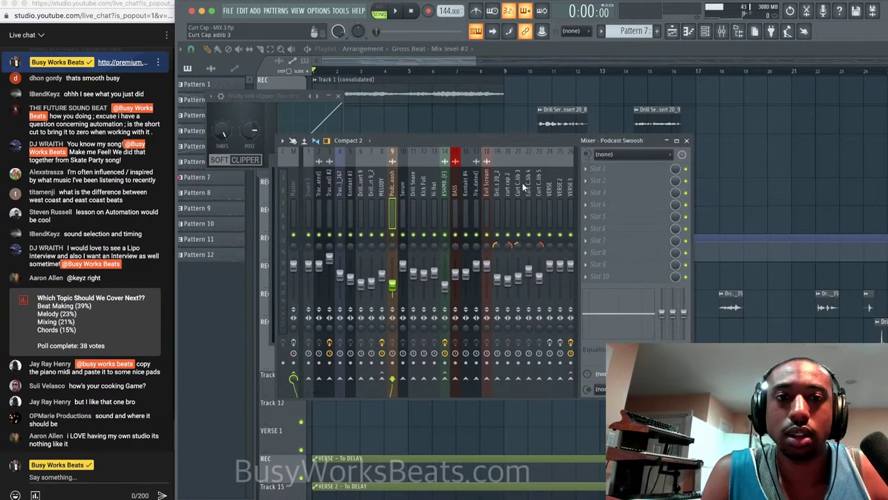
pyautogui.click(319, 11)
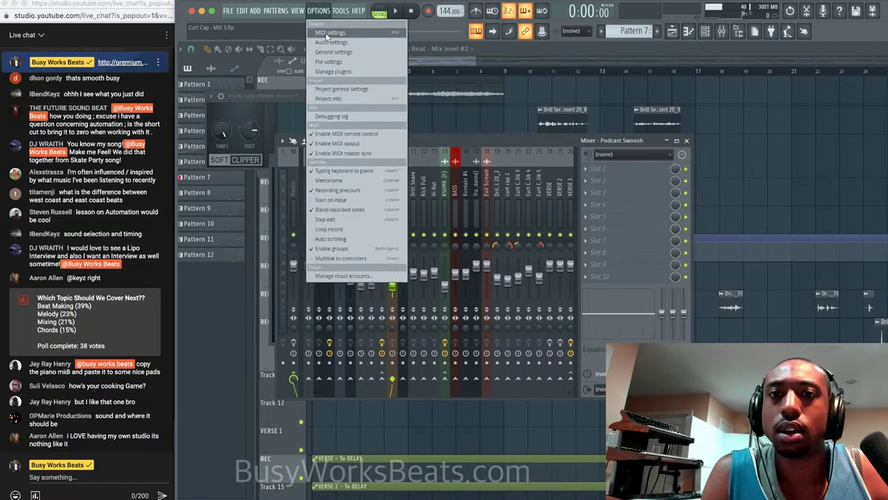
pyautogui.click(328, 44)
pyautogui.moveTo(301, 143); pyautogui.dragTo(334, 142)
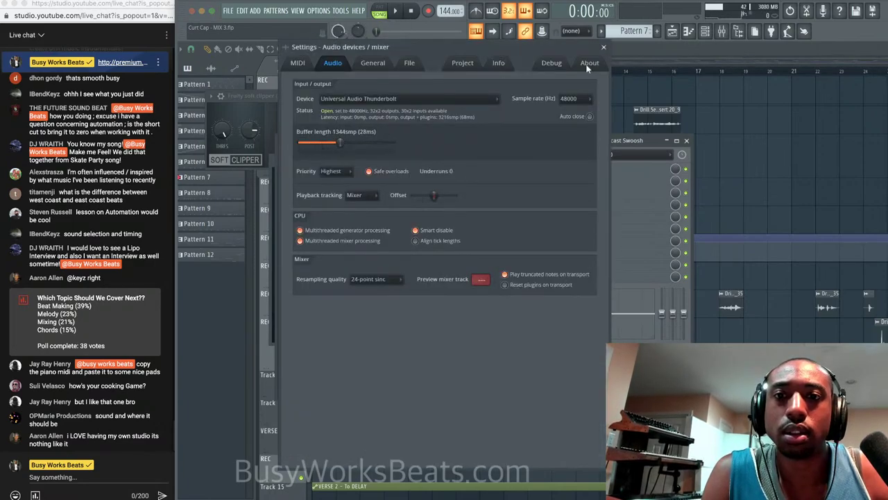
pyautogui.click(603, 47)
# Set mixer insert 42's input to A LINE 5.
pyautogui.hscroll(2, 559, 177)
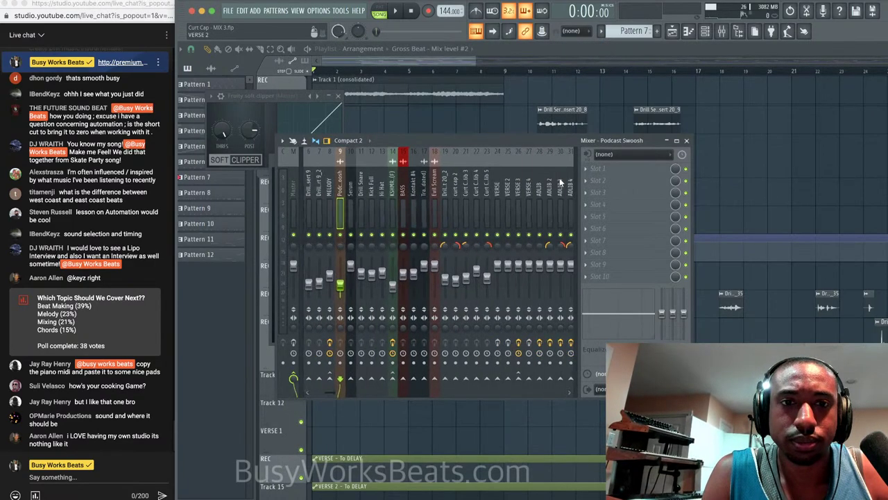
pyautogui.hscroll(3, 559, 177)
pyautogui.click(539, 187)
pyautogui.click(620, 155)
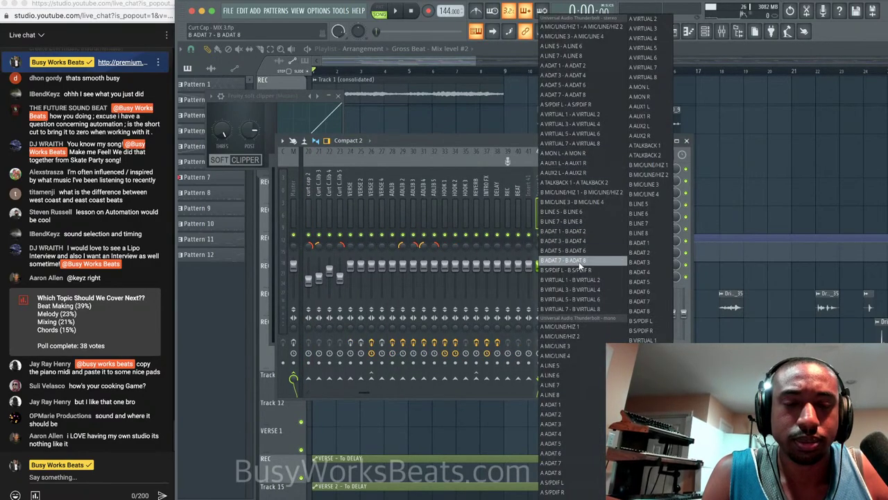
pyautogui.click(570, 364)
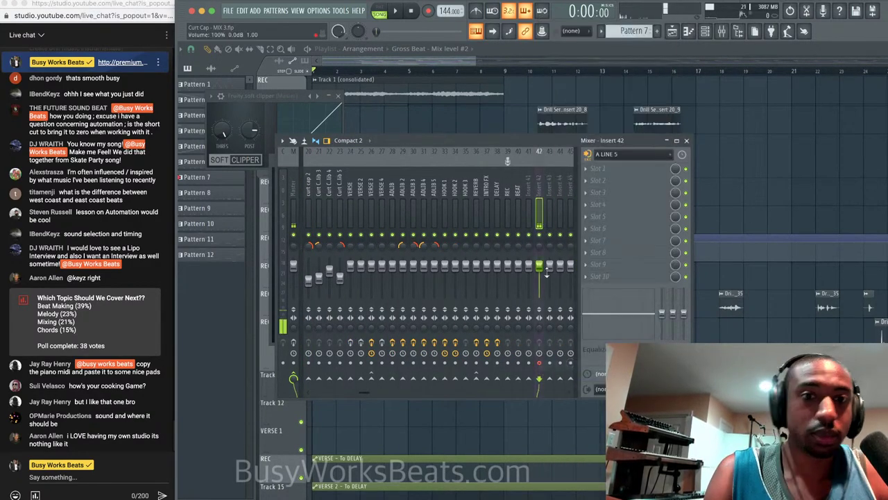
# Load the MIC - SIMPLE EQ 2022 state onto insert 42 and raise its fader to 5.6dB.
pyautogui.rightClick(540, 189)
pyautogui.moveTo(583, 211)
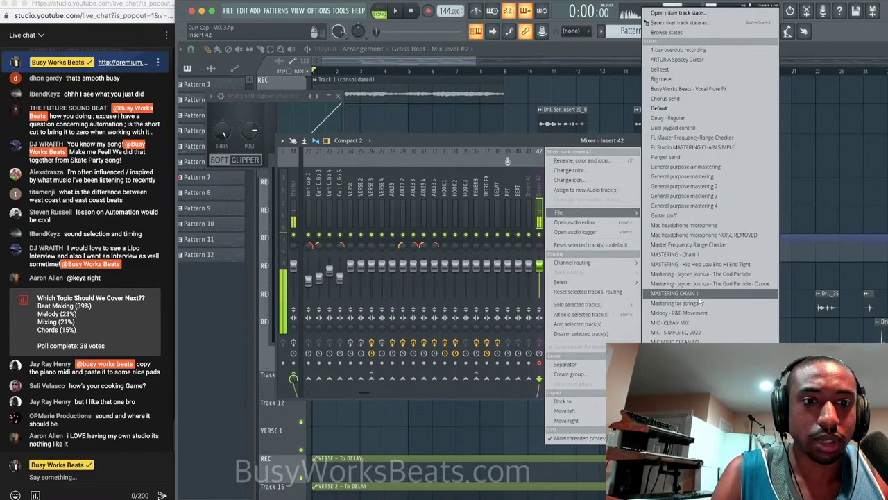
pyautogui.click(702, 334)
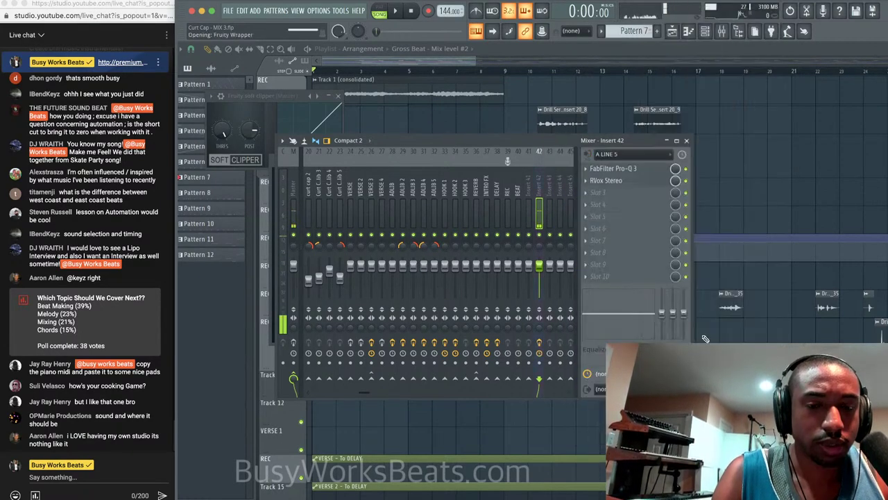
pyautogui.moveTo(539, 265); pyautogui.dragTo(539, 258)
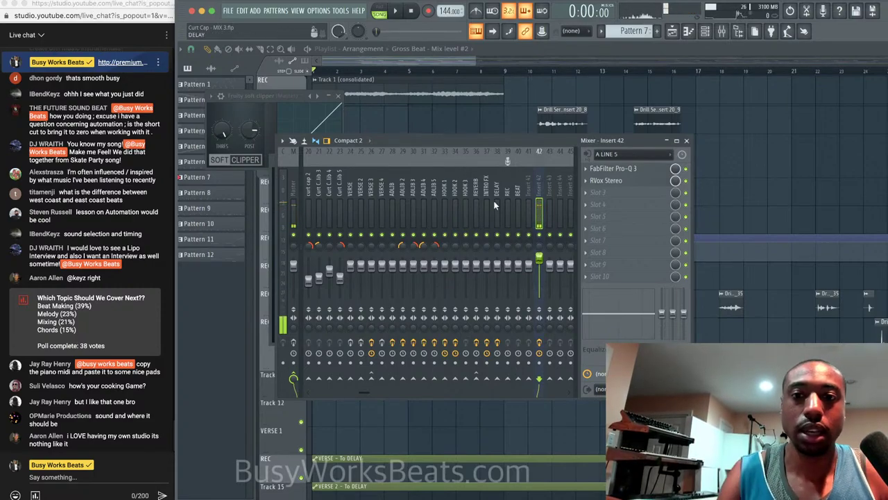
# Mute inserts 19 and 20, VERSE 1–3, ADLIB 1, ADLIB 5 and HOOK 2.
pyautogui.scroll(3, 394, 176)
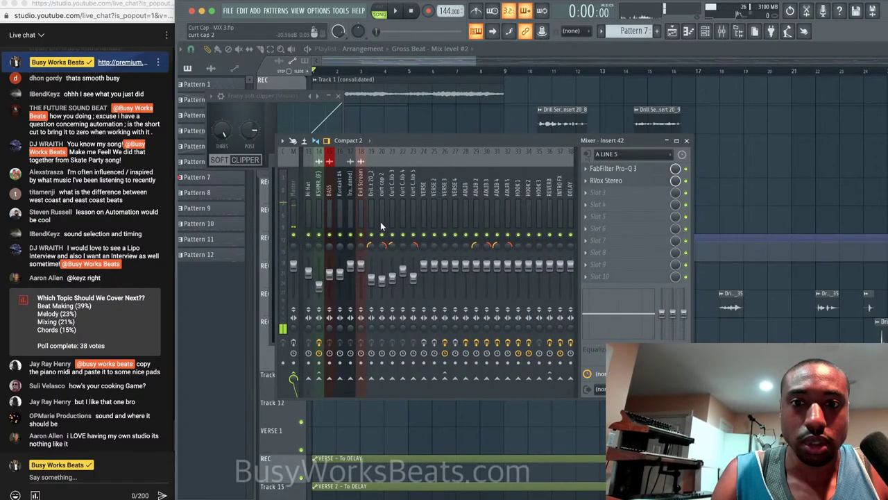
pyautogui.click(372, 235)
pyautogui.click(381, 234)
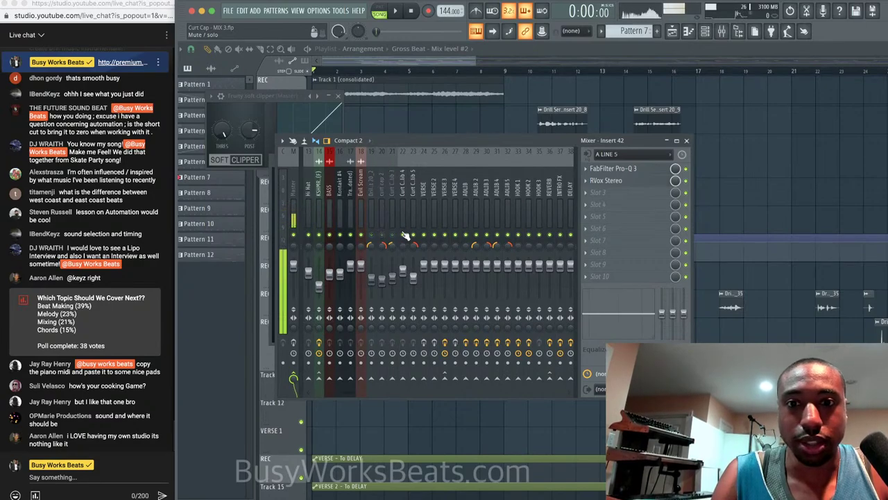
pyautogui.click(423, 235)
pyautogui.click(434, 235)
pyautogui.click(444, 234)
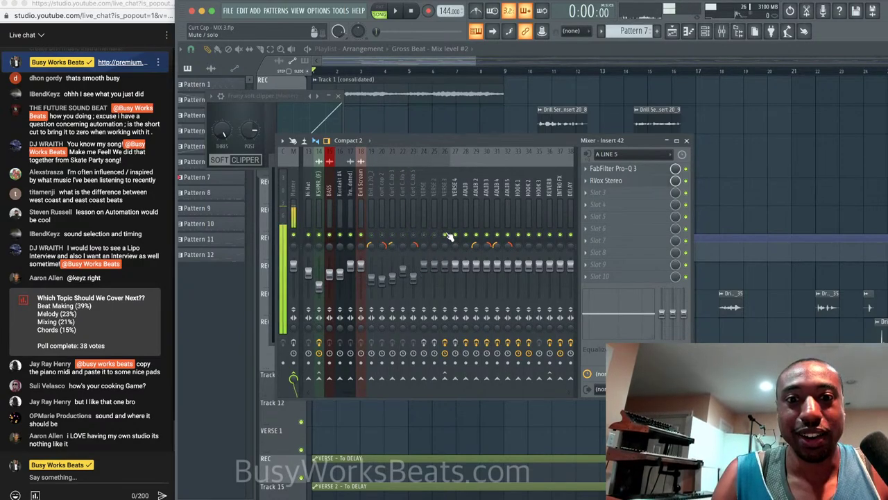
pyautogui.click(465, 235)
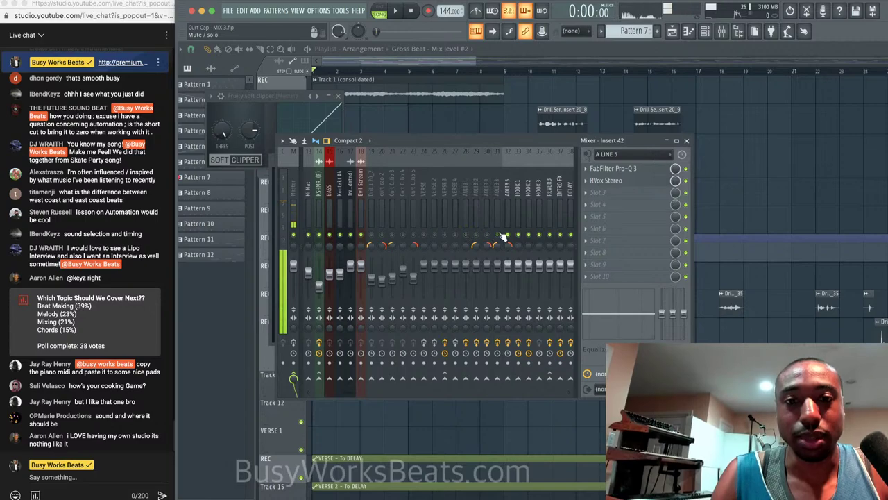
pyautogui.click(507, 235)
pyautogui.click(527, 235)
# Mute HOOK 3, unmute INTRO FX and its neighbour, then close the mixer.
pyautogui.hscroll(8, 508, 208)
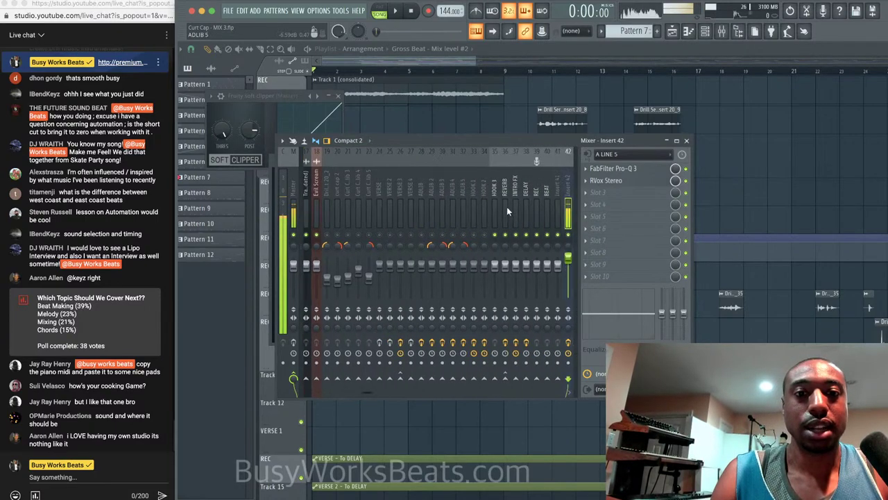
pyautogui.click(455, 235)
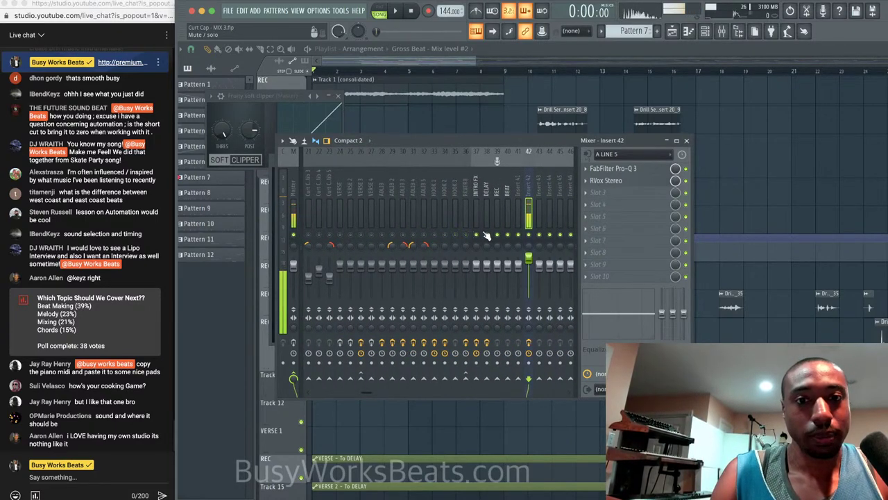
pyautogui.click(474, 235)
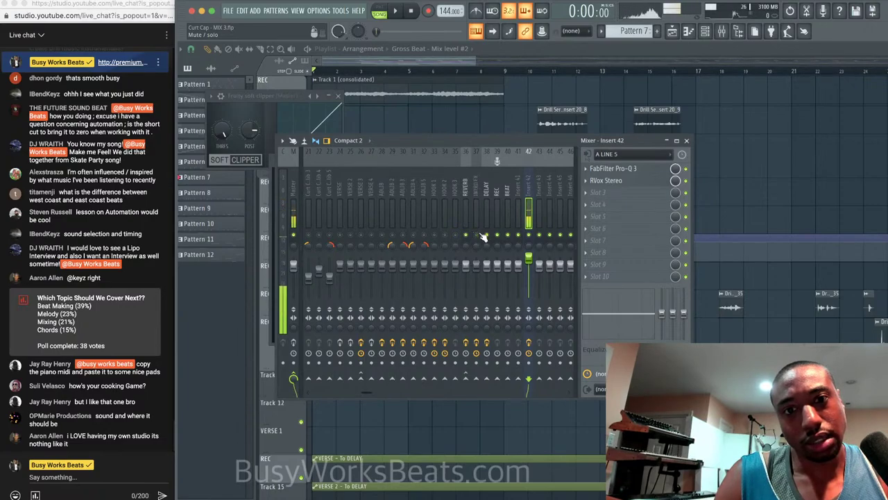
pyautogui.click(476, 235)
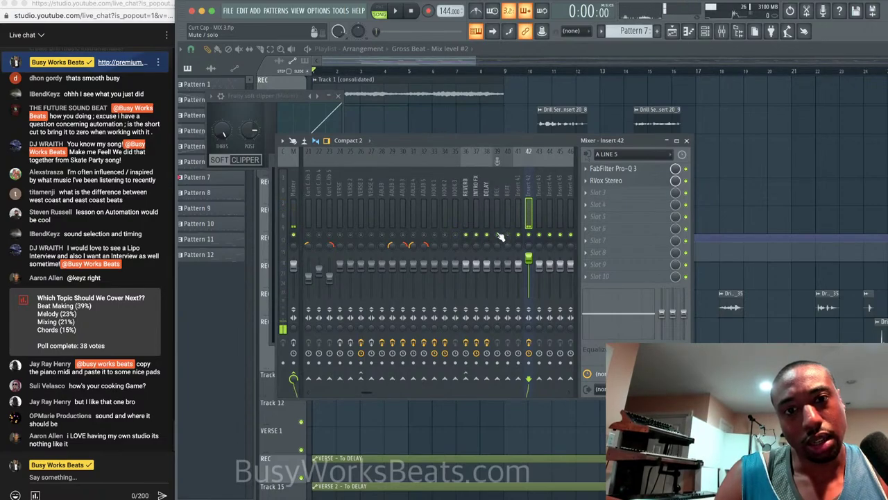
pyautogui.click(687, 141)
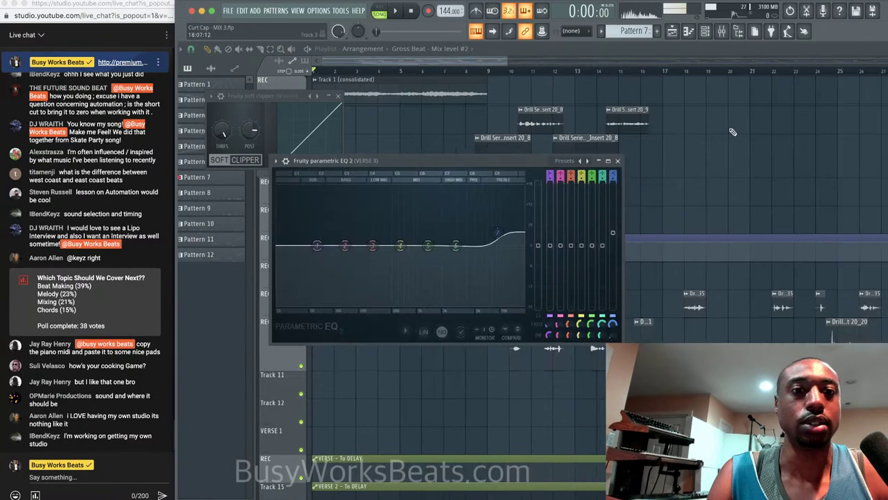
# Scroll around the playlist arrangement, then bring up the mixer with F9 on the VERSE 3 insert.
pyautogui.scroll(-5, 733, 132)
pyautogui.scroll(-6, 609, 145)
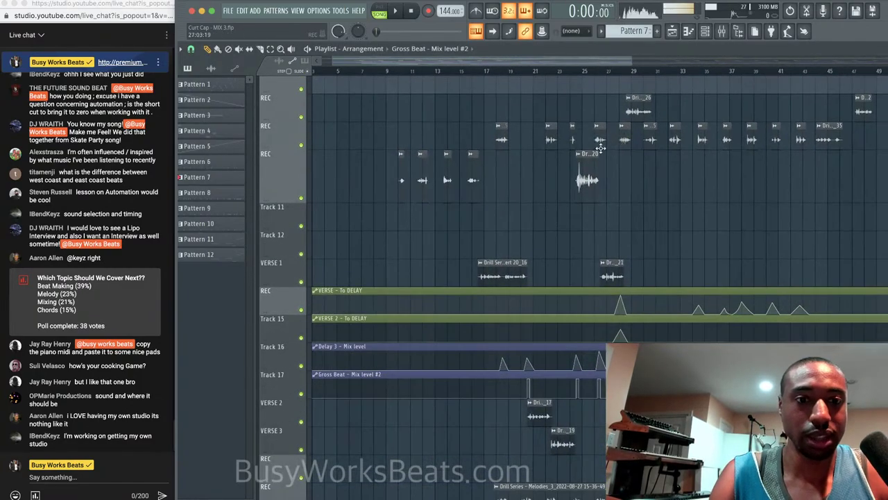
pyautogui.scroll(-15, 601, 148)
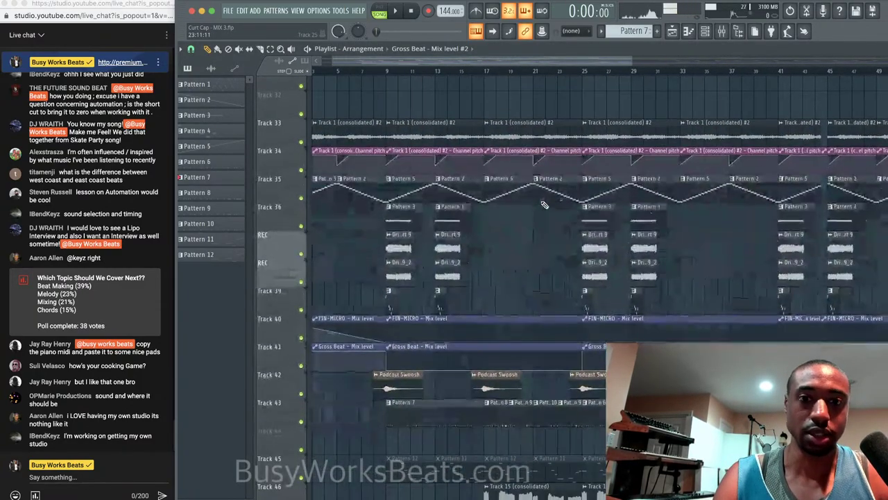
pyautogui.scroll(-2, 545, 204)
pyautogui.scroll(8, 545, 205)
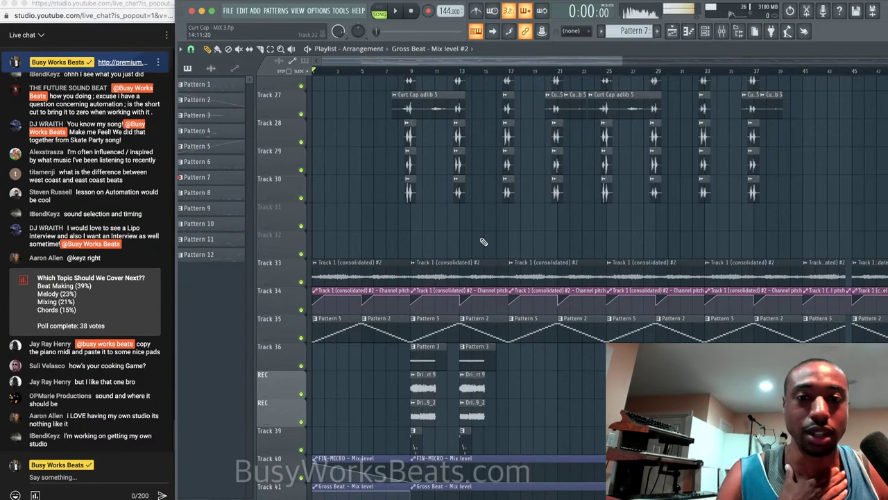
pyautogui.scroll(-2, 483, 241)
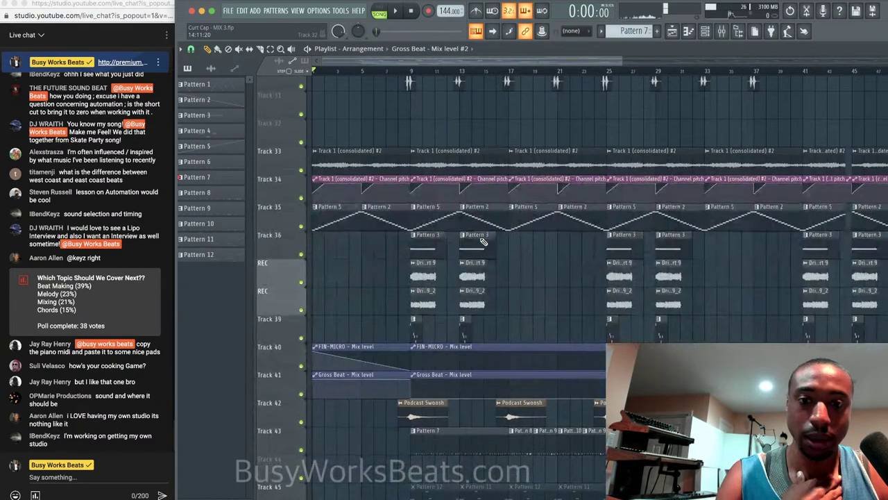
pyautogui.scroll(2, 512, 278)
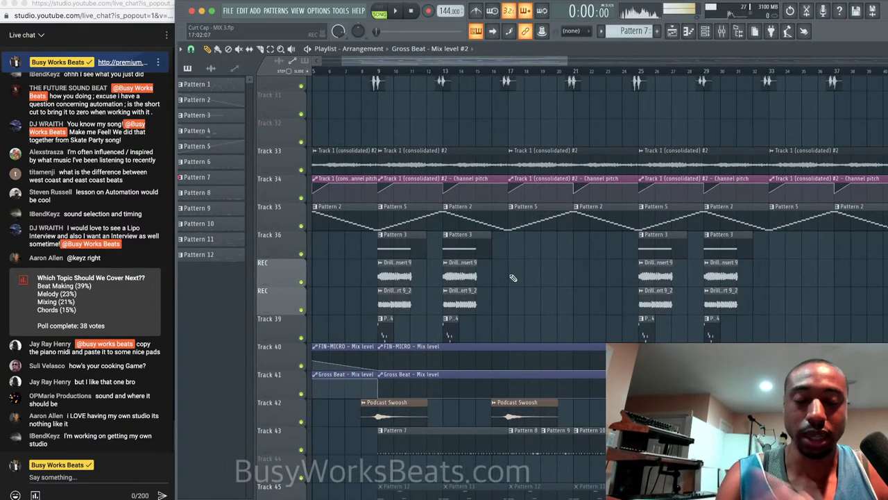
pyautogui.scroll(-2, 528, 264)
pyautogui.scroll(2, 555, 236)
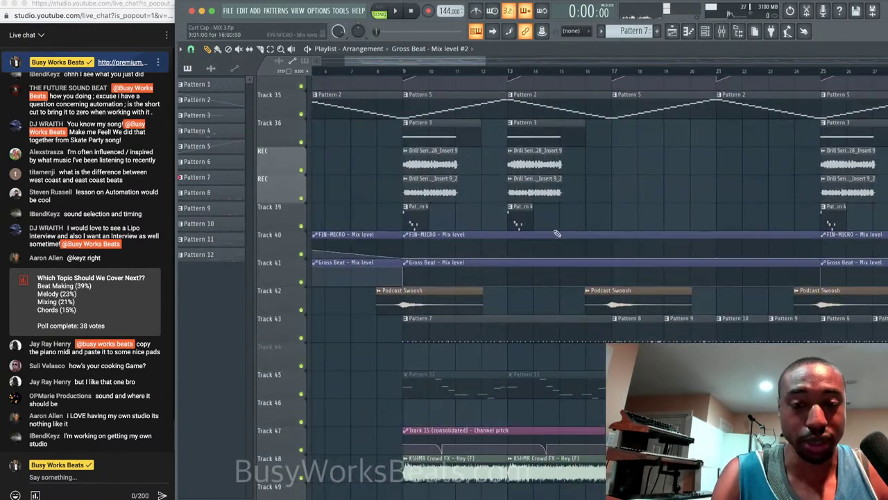
pyautogui.hscroll(2, 513, 208)
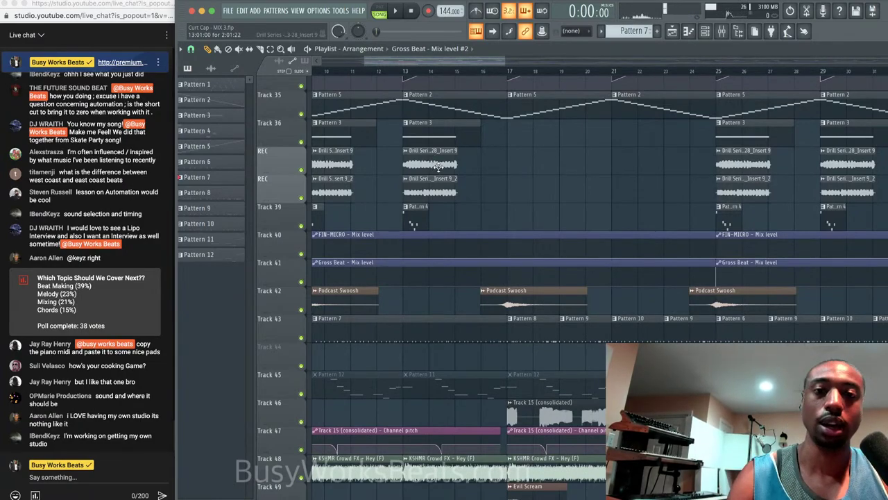
pyautogui.scroll(-1, 438, 167)
pyautogui.hscroll(-3, 439, 167)
pyautogui.scroll(-6, 441, 171)
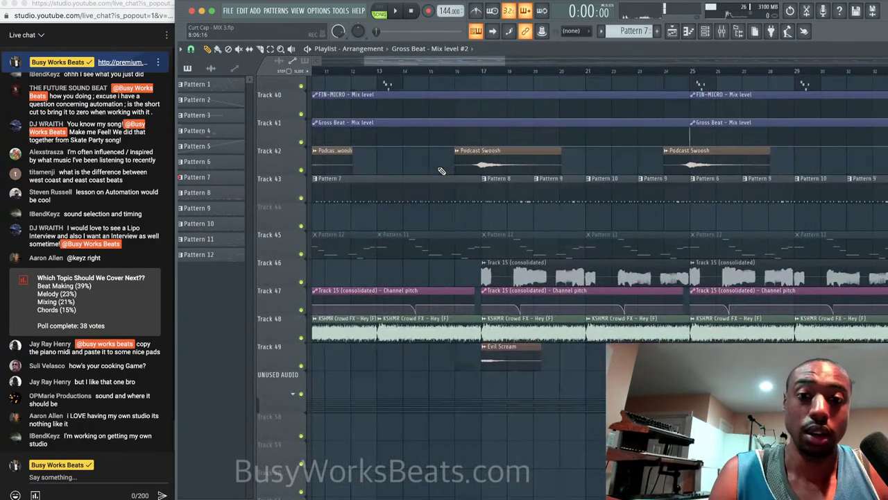
pyautogui.hscroll(1, 442, 171)
pyautogui.hscroll(1, 428, 254)
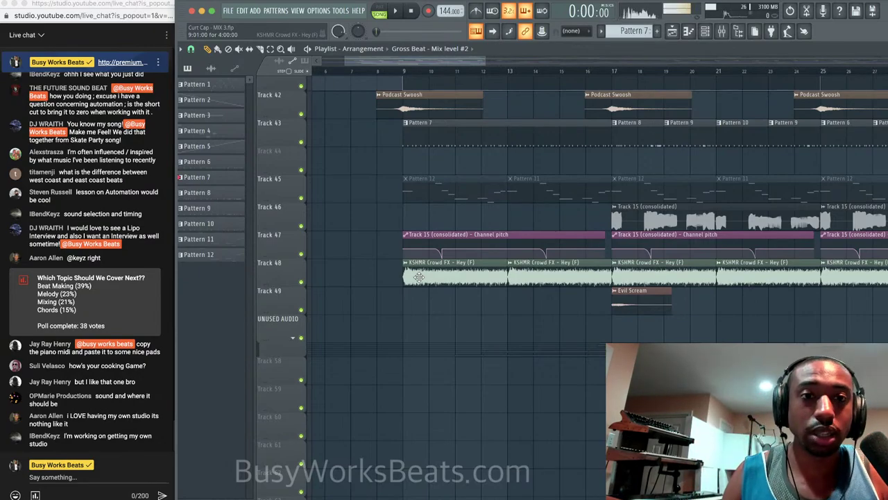
pyautogui.scroll(14, 419, 277)
pyautogui.hscroll(4, 419, 277)
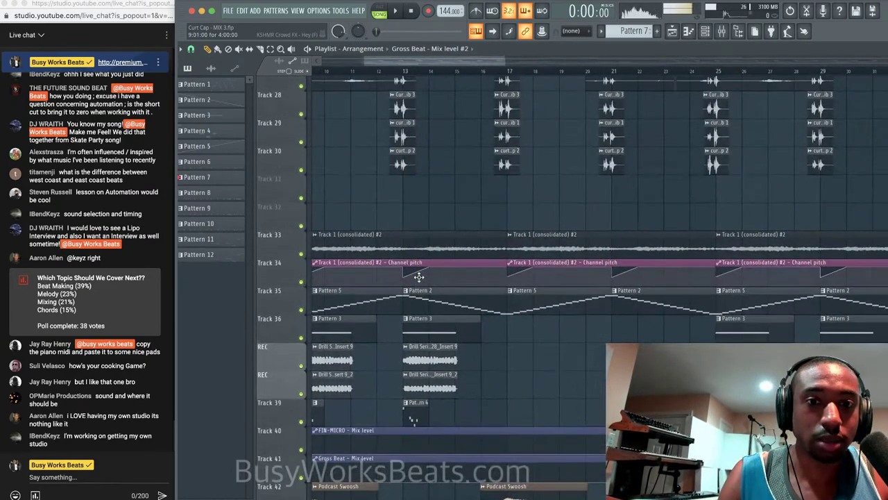
pyautogui.scroll(6, 419, 277)
pyautogui.scroll(-12, 419, 276)
pyautogui.hscroll(-4, 419, 277)
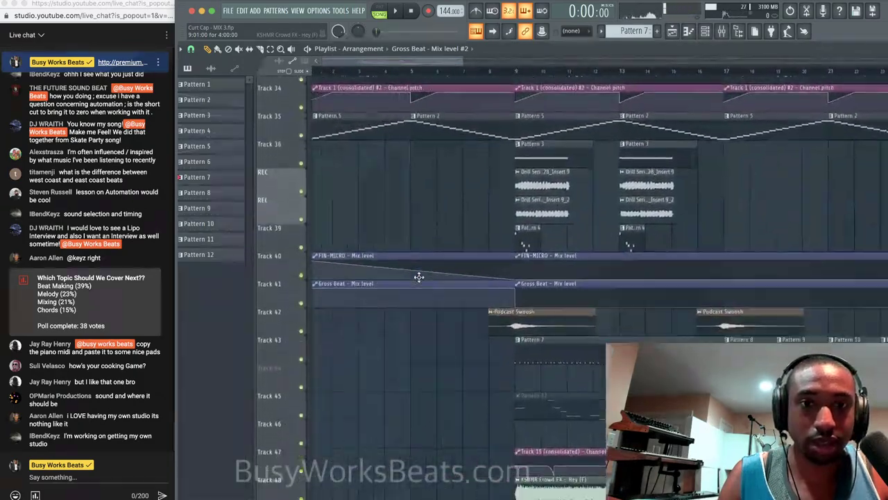
pyautogui.scroll(-7, 419, 277)
pyautogui.hscroll(8, 419, 277)
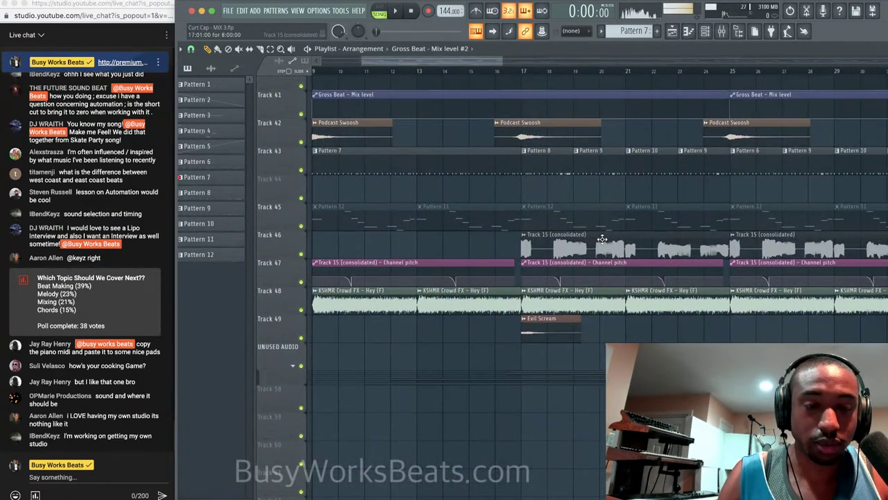
pyautogui.hscroll(6, 602, 239)
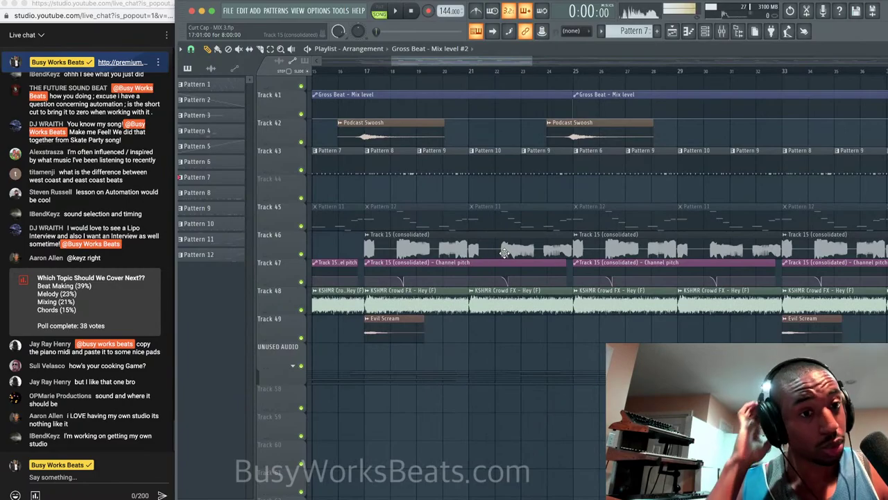
pyautogui.scroll(-2, 510, 253)
pyautogui.hscroll(-8, 510, 253)
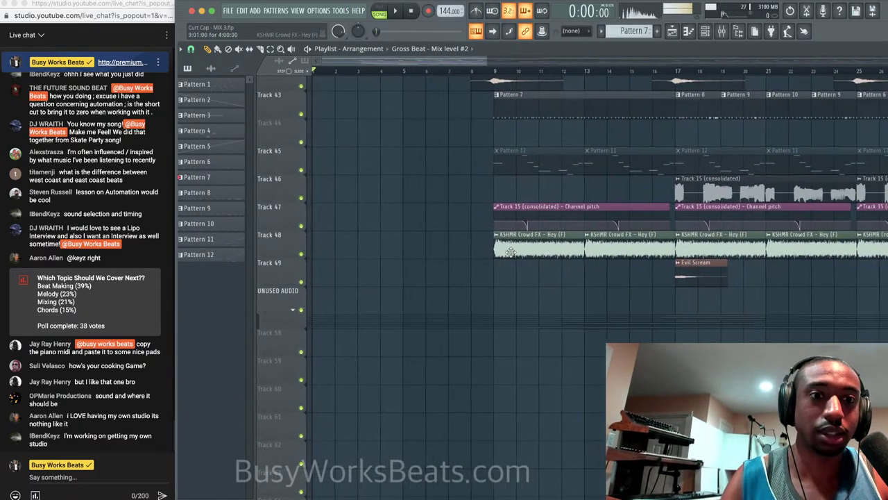
pyautogui.scroll(14, 449, 247)
pyautogui.hscroll(10, 449, 248)
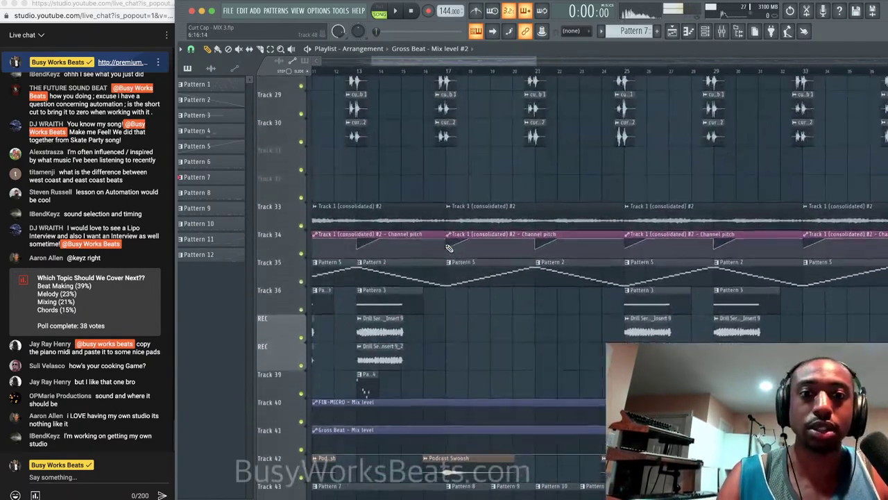
pyautogui.press('F9')
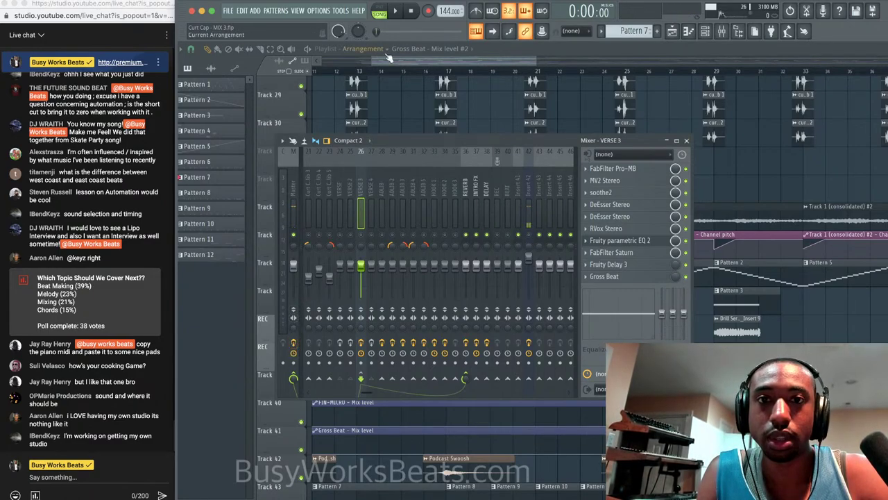
# Play the song and close the mixer, briefly reopening and closing it again during playback.
pyautogui.click(400, 13)
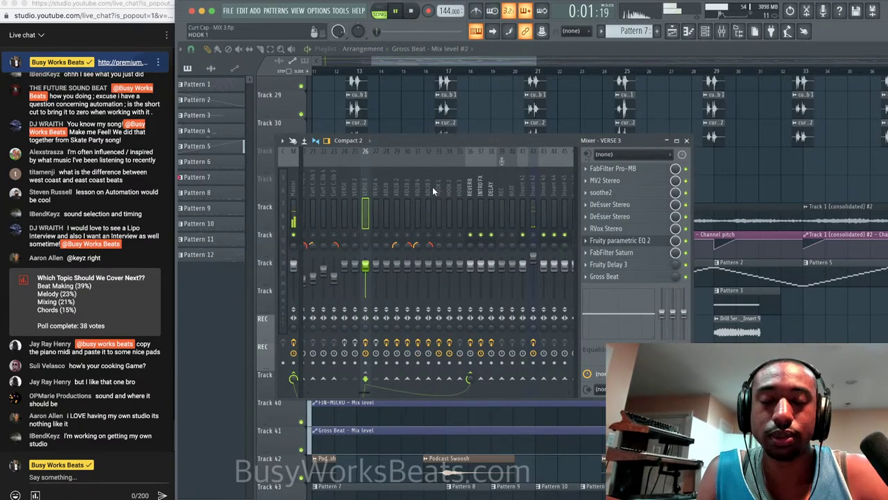
pyautogui.scroll(5, 433, 187)
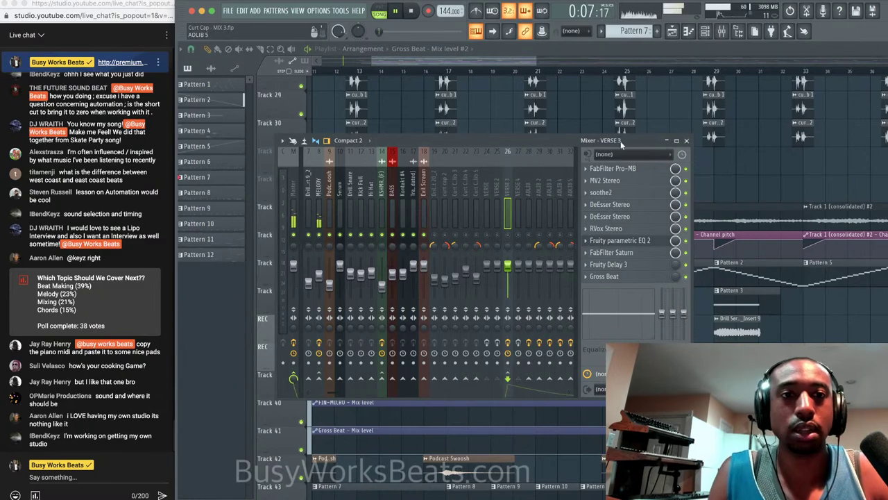
pyautogui.click(688, 140)
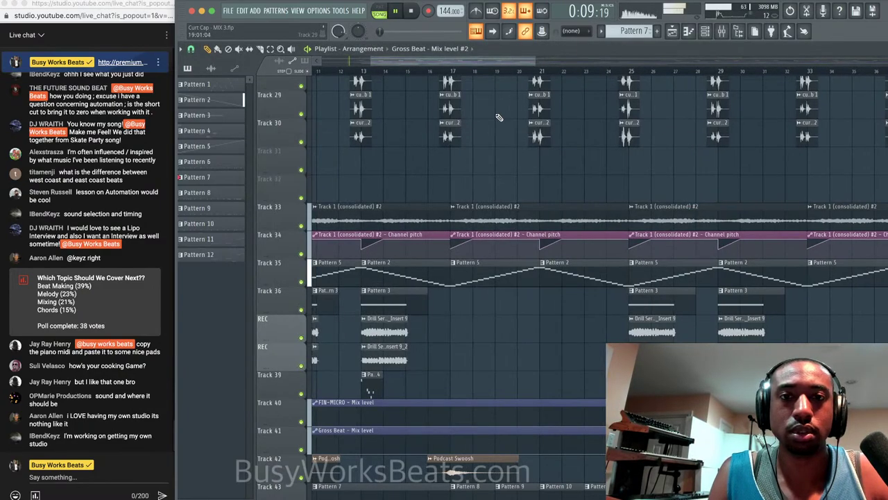
pyautogui.scroll(10, 430, 160)
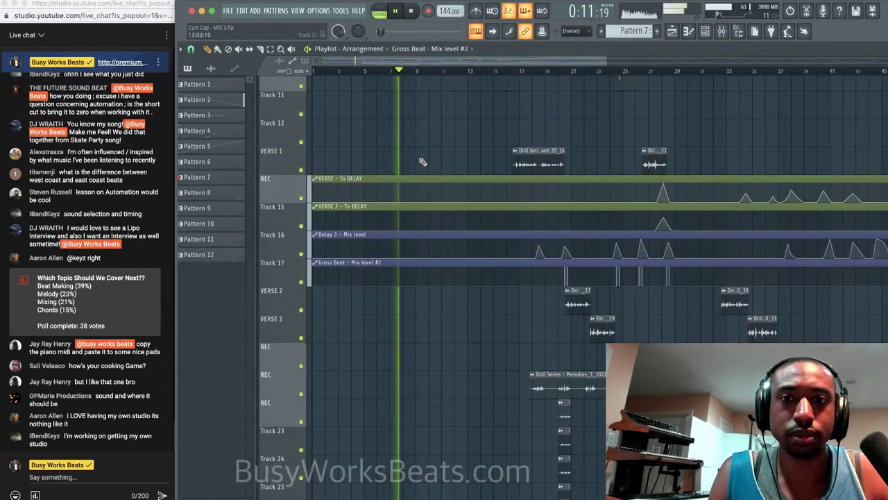
pyautogui.scroll(-10, 420, 160)
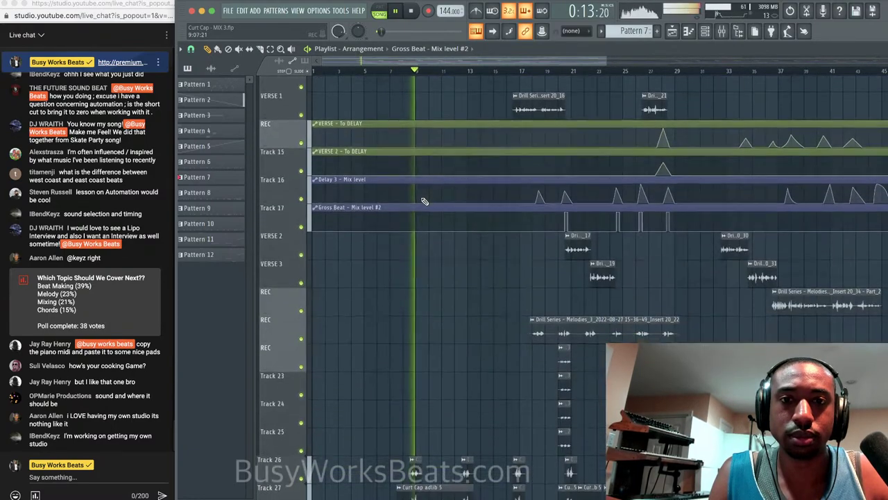
pyautogui.click(688, 31)
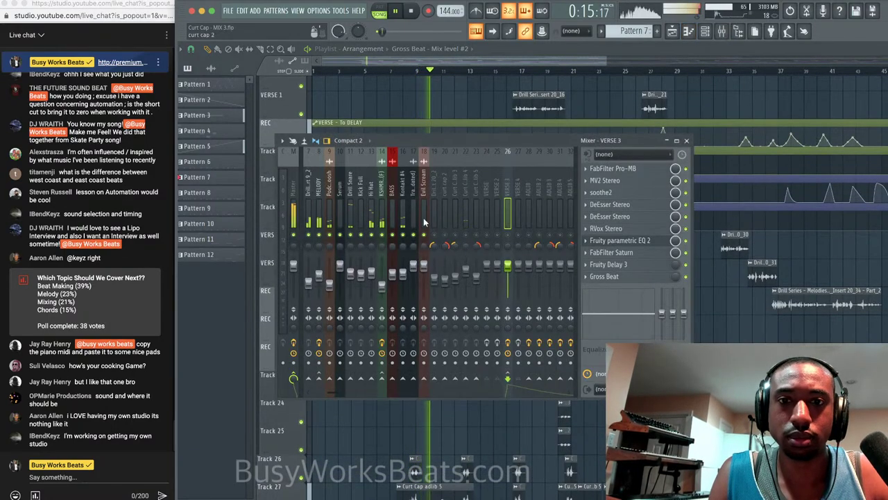
pyautogui.scroll(3, 374, 215)
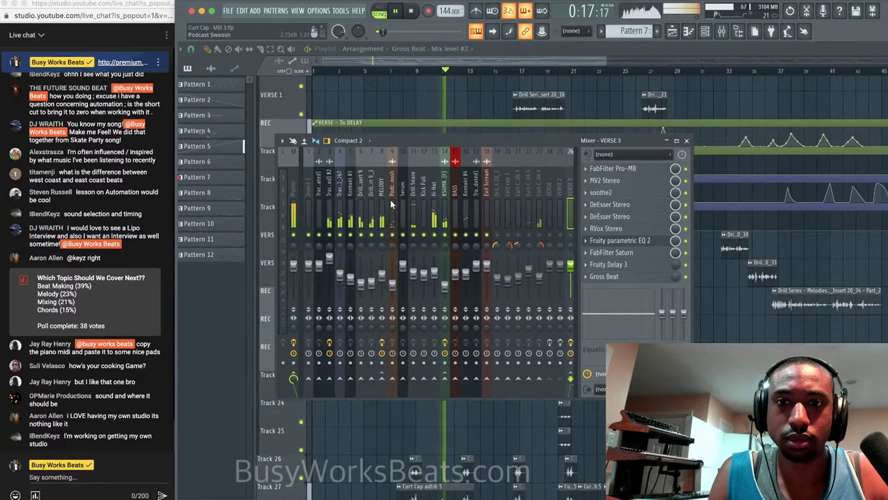
pyautogui.scroll(-10, 472, 202)
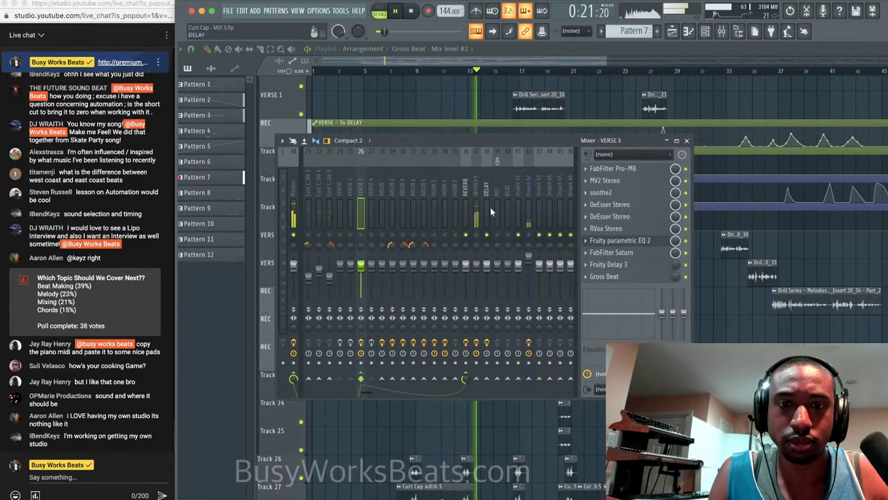
pyautogui.click(686, 140)
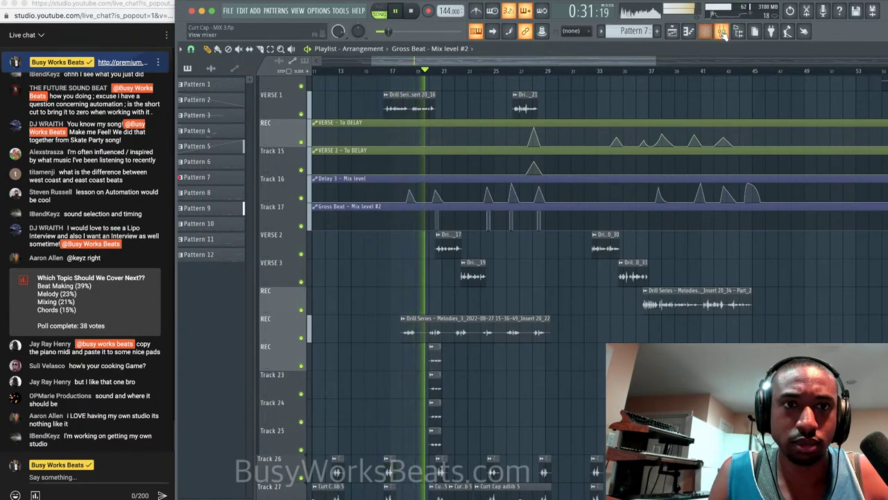
# Show the Master channel's effect chain in the mixer, then return to the arrangement.
pyautogui.press('F9')
pyautogui.click(294, 184)
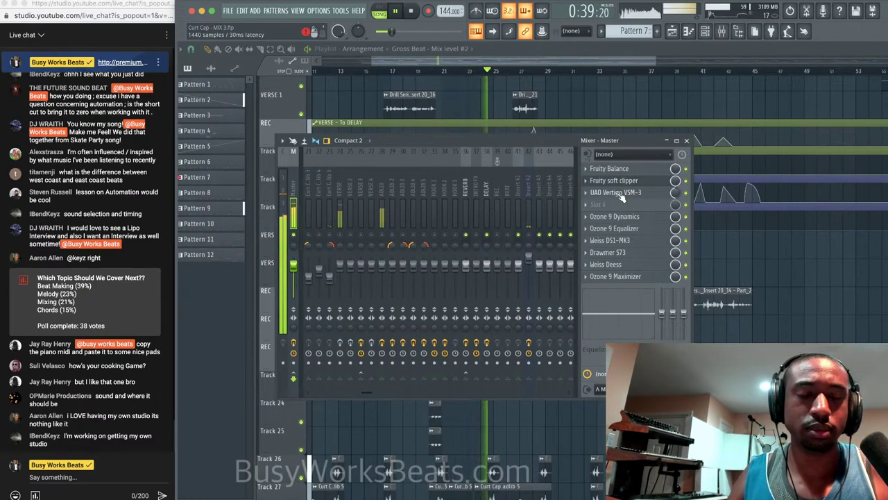
pyautogui.click(827, 339)
# Scroll down through the playing arrangement, then bring the mixer back up.
pyautogui.scroll(-5, 819, 292)
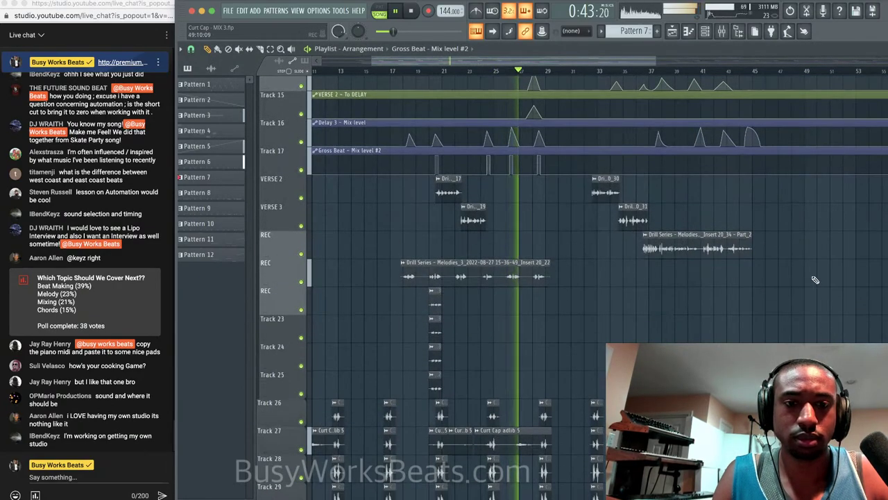
pyautogui.scroll(-4, 815, 280)
pyautogui.scroll(-4, 642, 264)
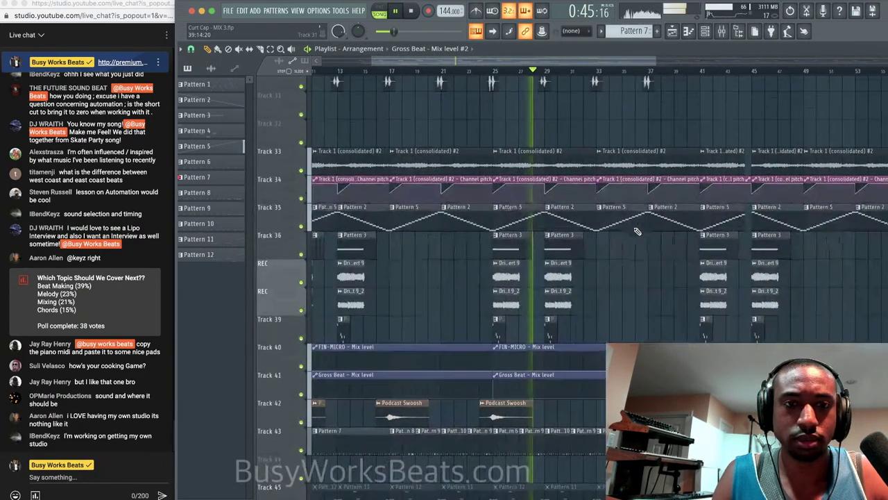
pyautogui.scroll(-3, 645, 290)
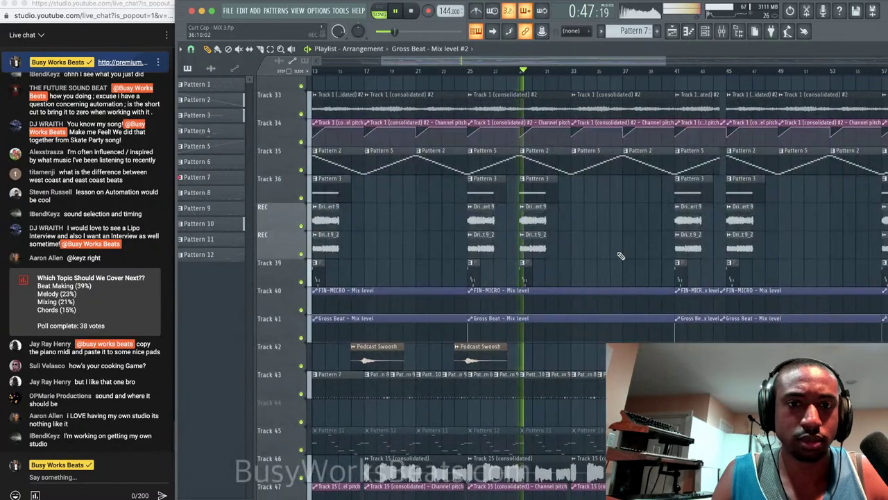
pyautogui.scroll(-1, 590, 222)
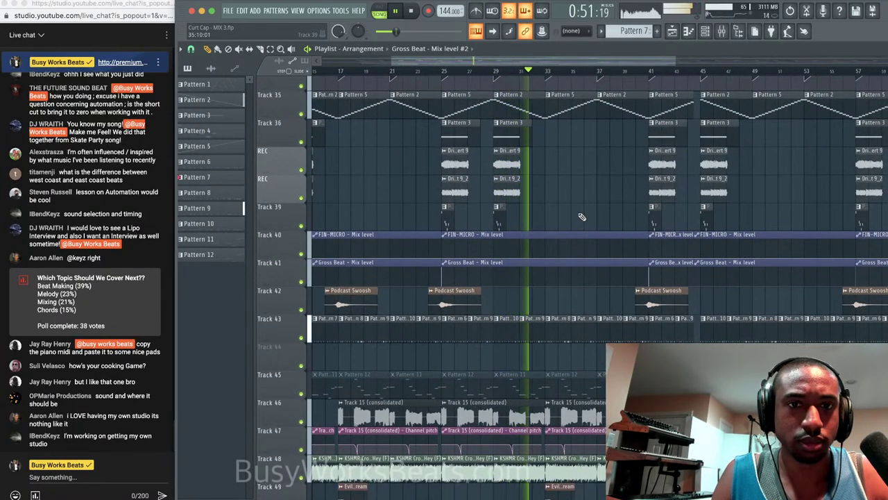
pyautogui.scroll(-1, 582, 215)
pyautogui.scroll(6, 581, 216)
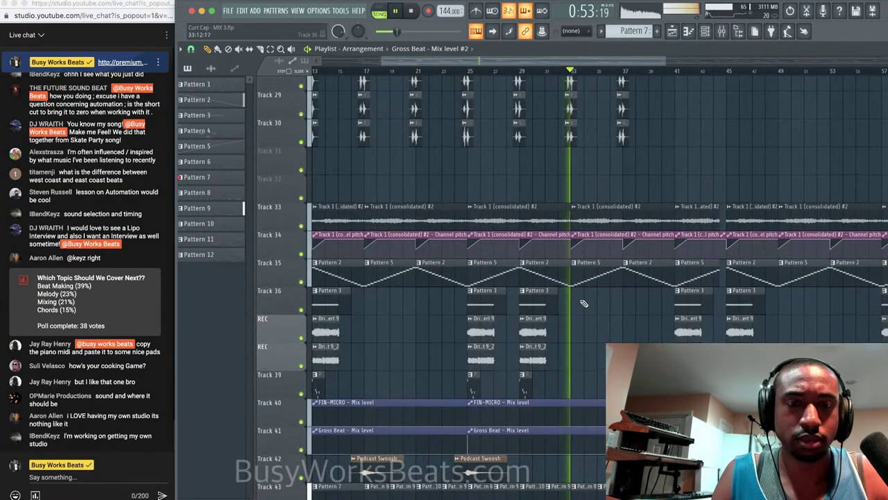
pyautogui.scroll(-4, 590, 312)
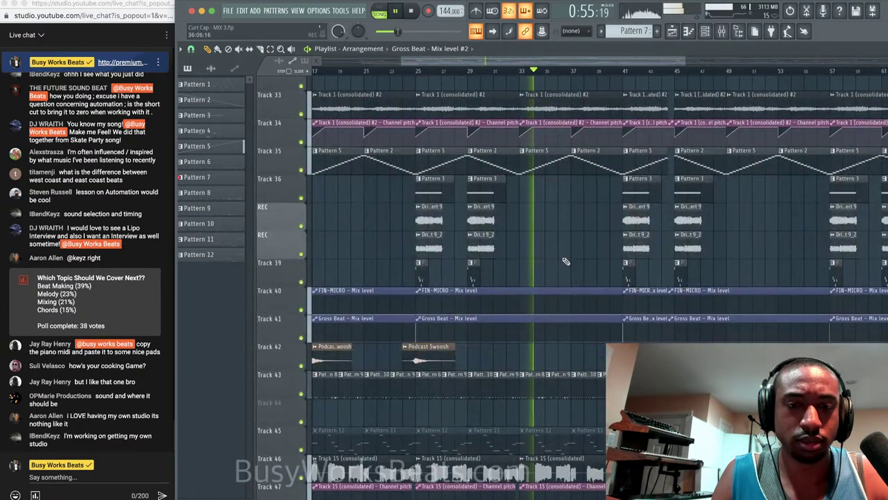
pyautogui.scroll(-3, 566, 262)
pyautogui.scroll(-3, 565, 261)
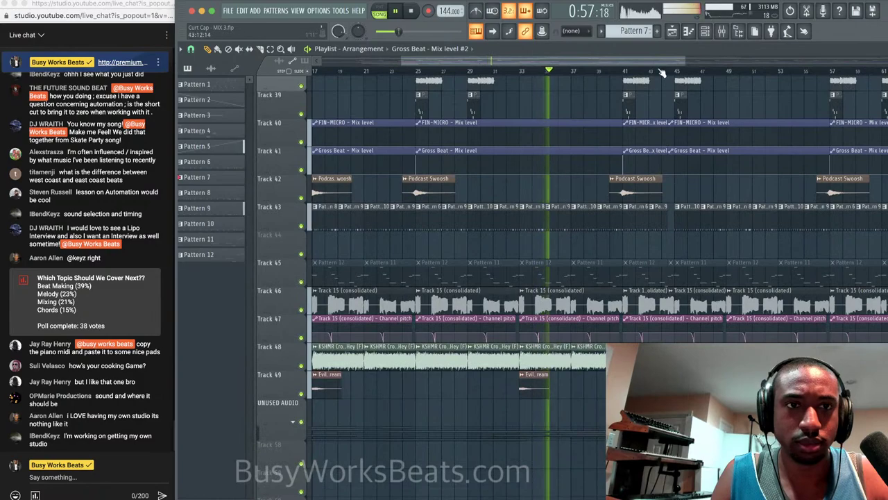
pyautogui.click(731, 35)
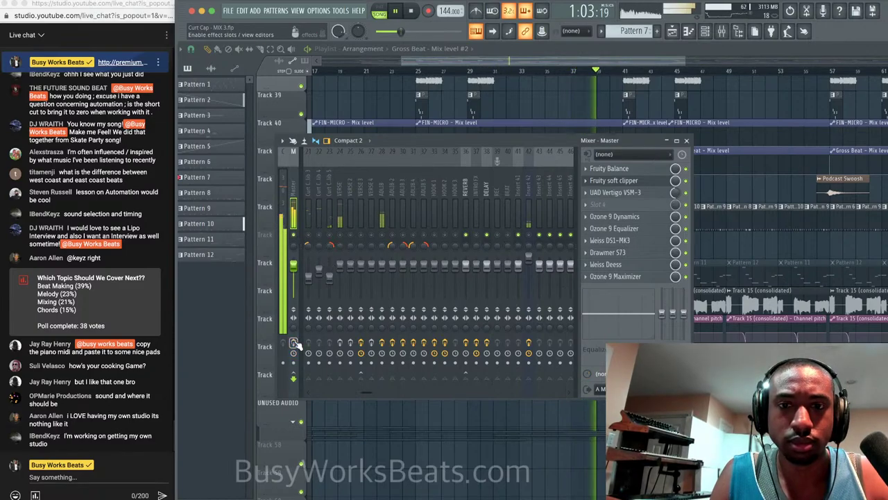
# Stop playback, hide the mixer, mute Track 48's KSHMR crowd FX clips, and move the playhead to bar 9.
pyautogui.press('space')
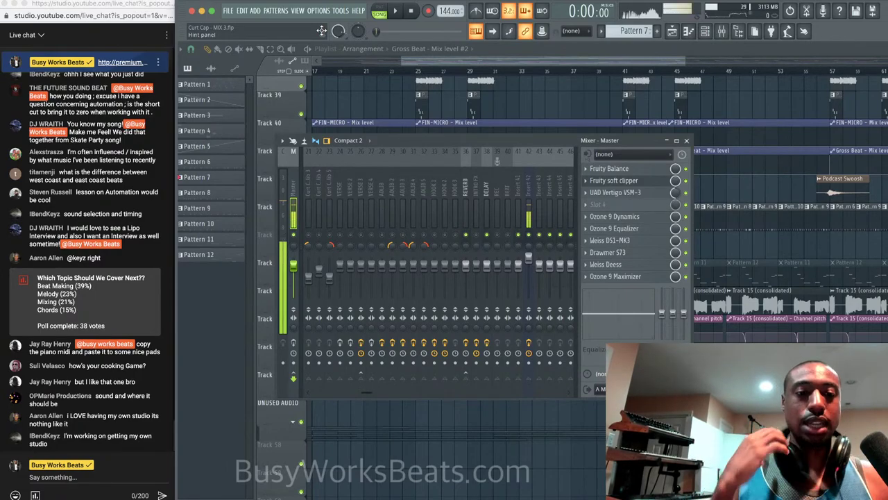
pyautogui.press('F9')
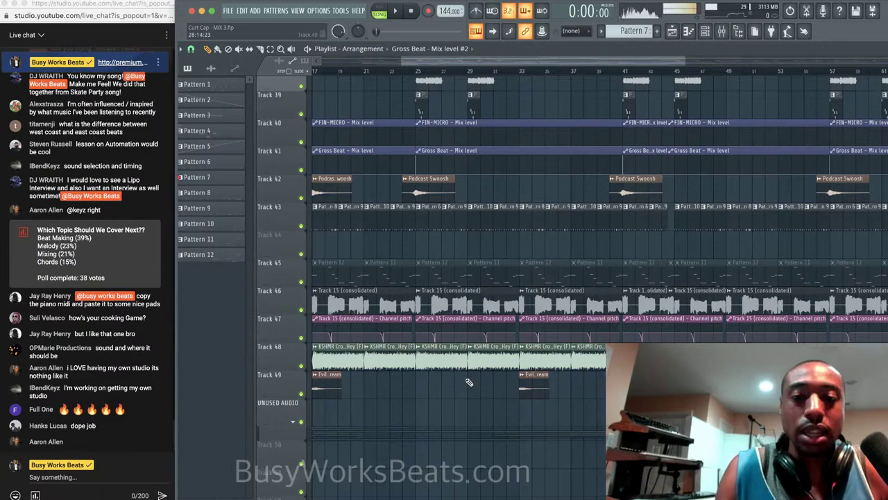
pyautogui.moveTo(455, 307); pyautogui.dragTo(501, 306)
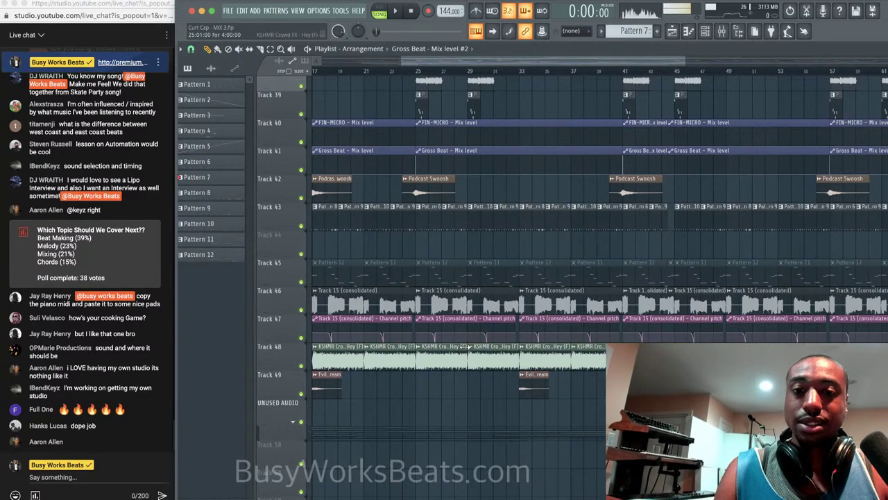
pyautogui.click(302, 366)
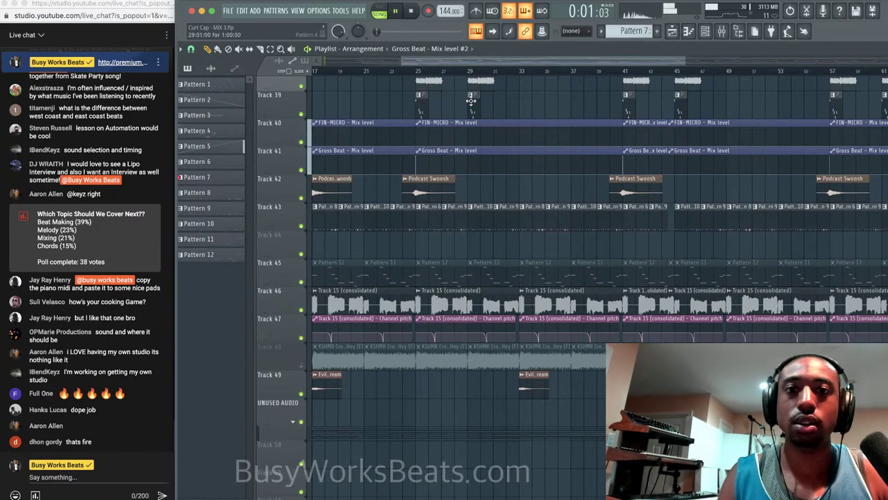
pyautogui.moveTo(479, 60); pyautogui.dragTo(394, 64)
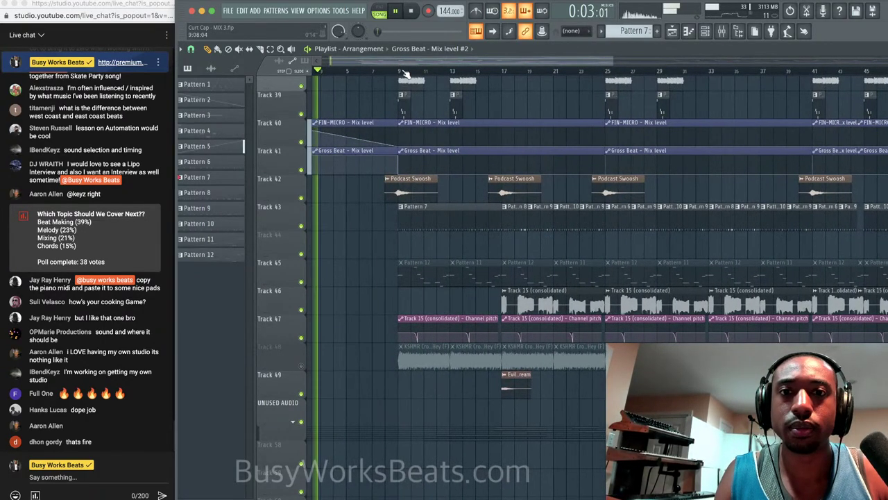
pyautogui.click(407, 73)
# Enable the Master channel's effects and mute insert 42 in the mixer.
pyautogui.click(722, 30)
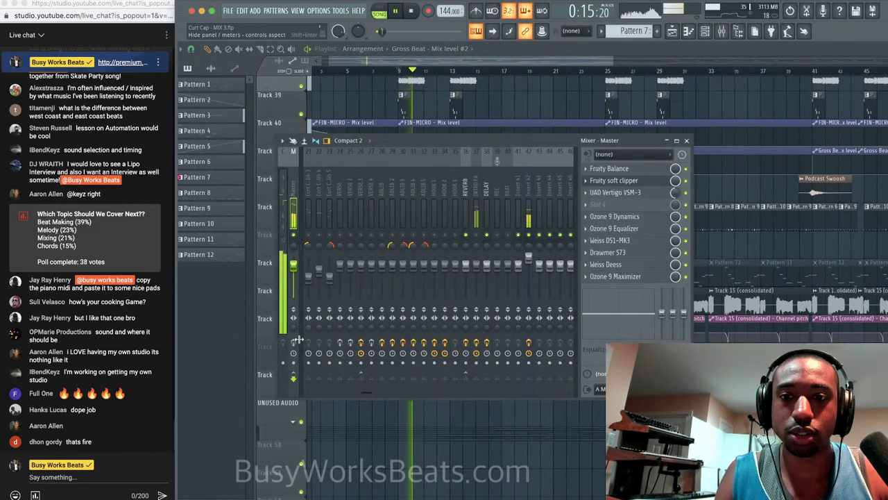
pyautogui.click(294, 343)
pyautogui.click(529, 235)
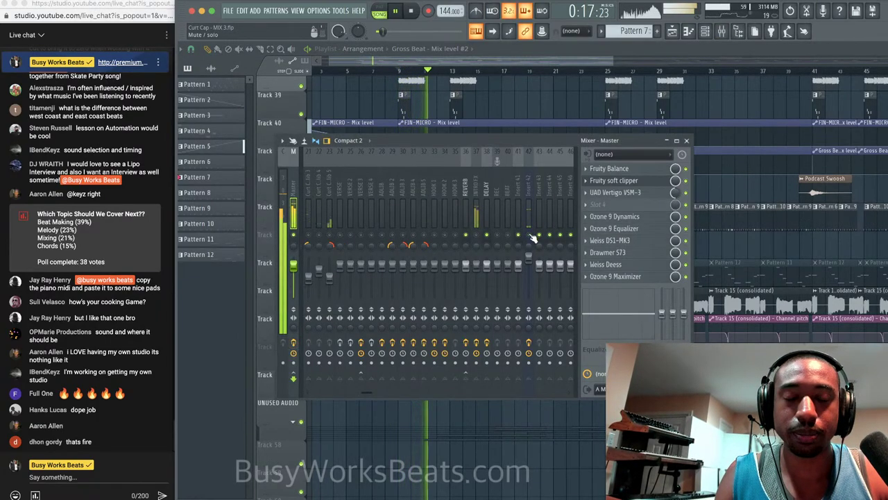
pyautogui.hscroll(-5, 472, 181)
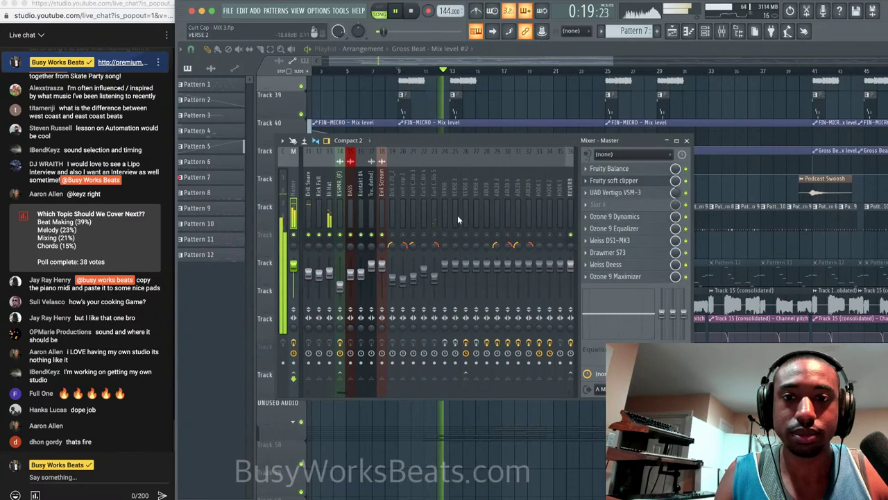
pyautogui.hscroll(-5, 485, 177)
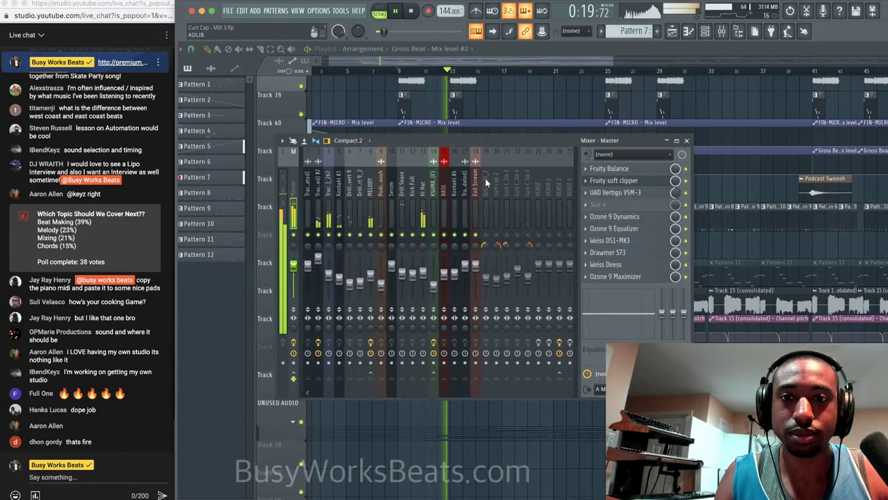
# Set the Channel rack filter to All, browse the channels, then go back to the Playlist.
pyautogui.click(706, 31)
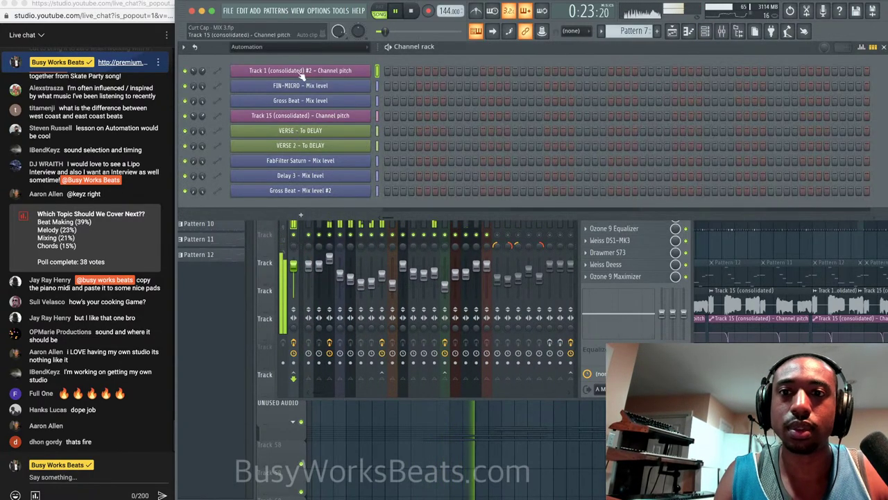
pyautogui.click(301, 47)
pyautogui.click(298, 59)
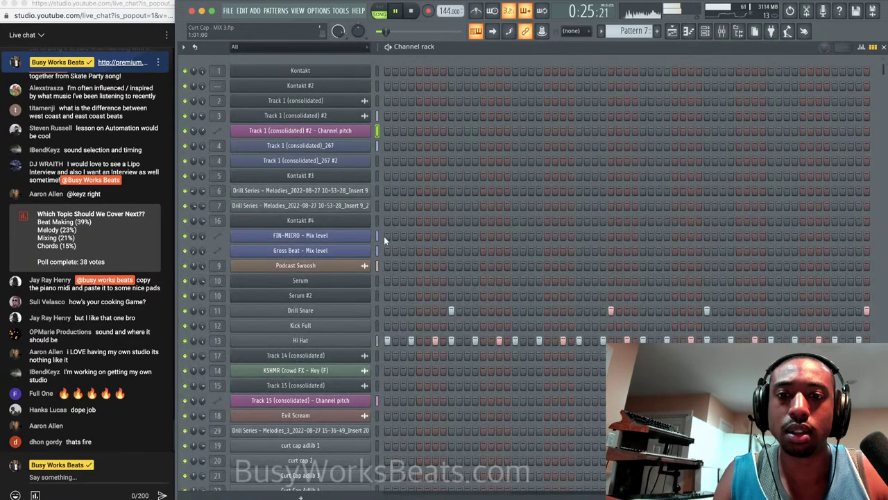
pyautogui.scroll(-6, 379, 258)
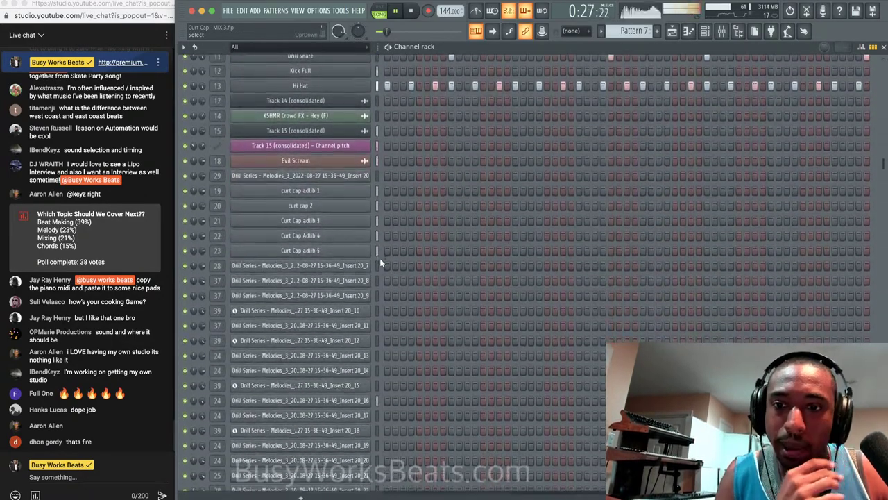
pyautogui.scroll(2, 379, 258)
pyautogui.scroll(-6, 379, 257)
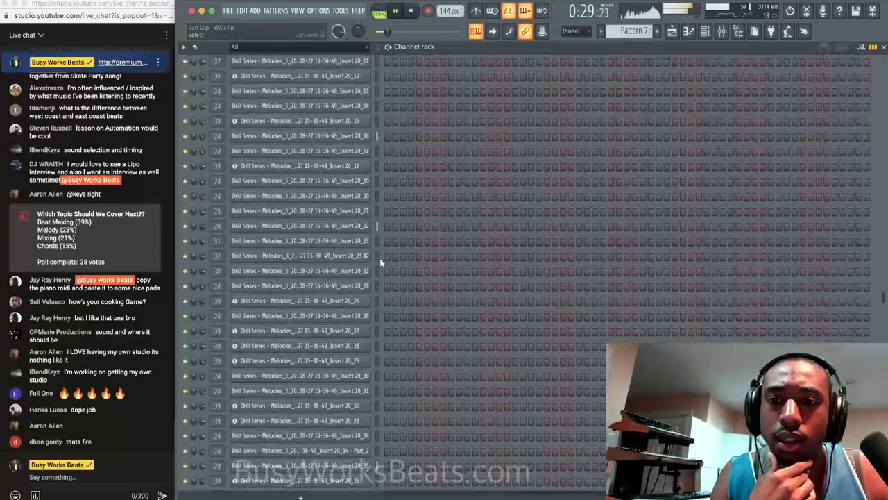
pyautogui.press('F5')
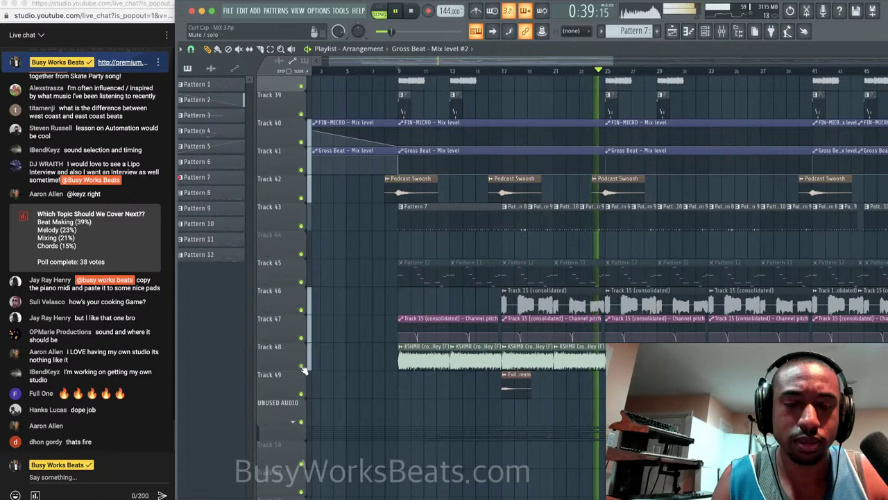
# Mute Track 48, stop playback, and review the mixer before closing it.
pyautogui.click(302, 367)
pyautogui.press('space')
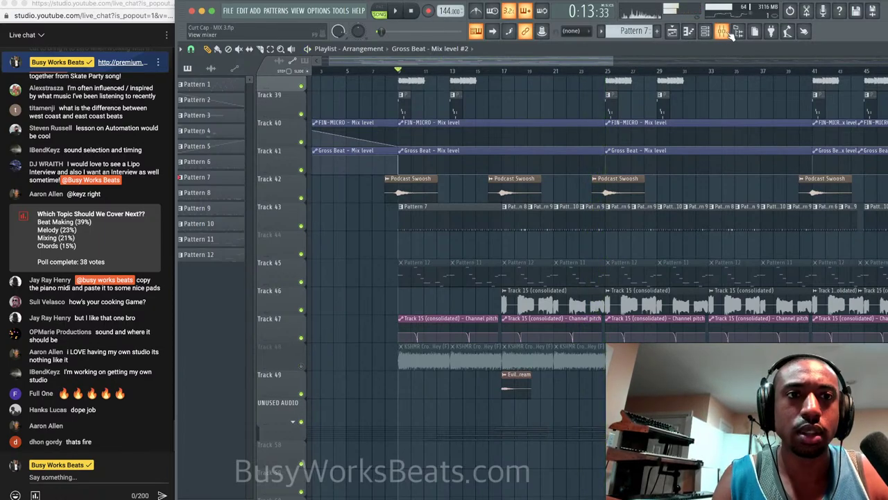
pyautogui.click(722, 30)
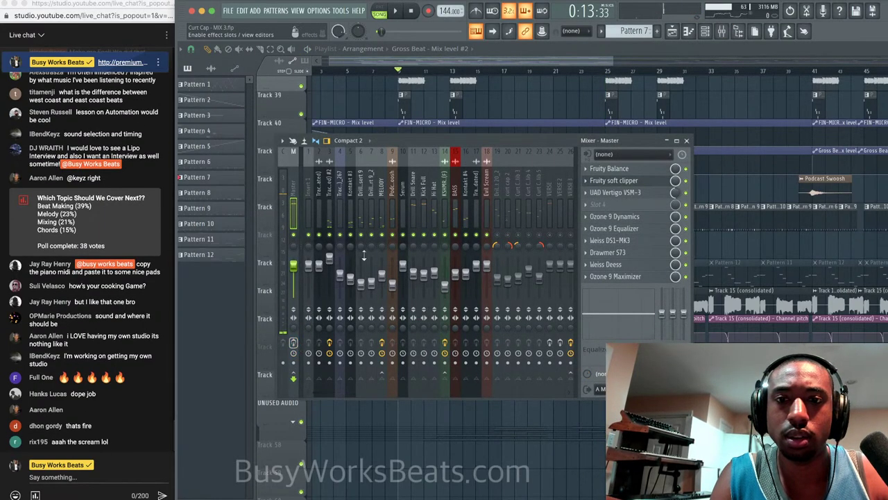
pyautogui.scroll(-5, 463, 168)
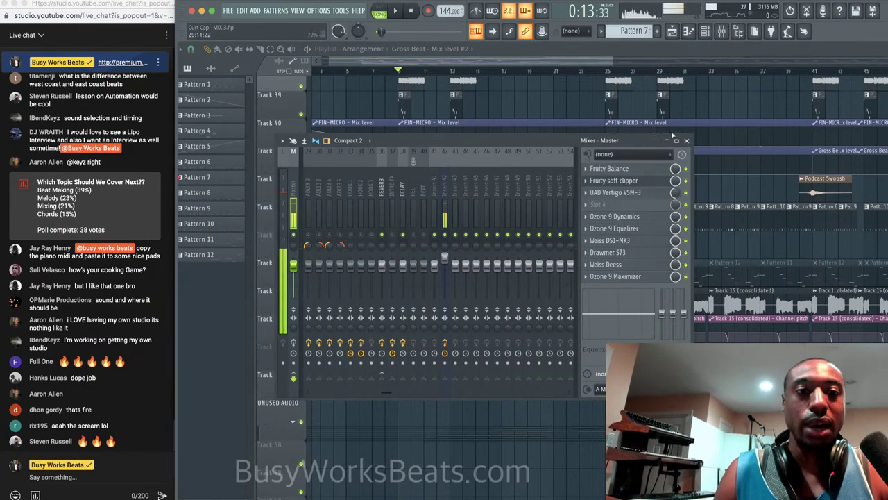
pyautogui.click(686, 140)
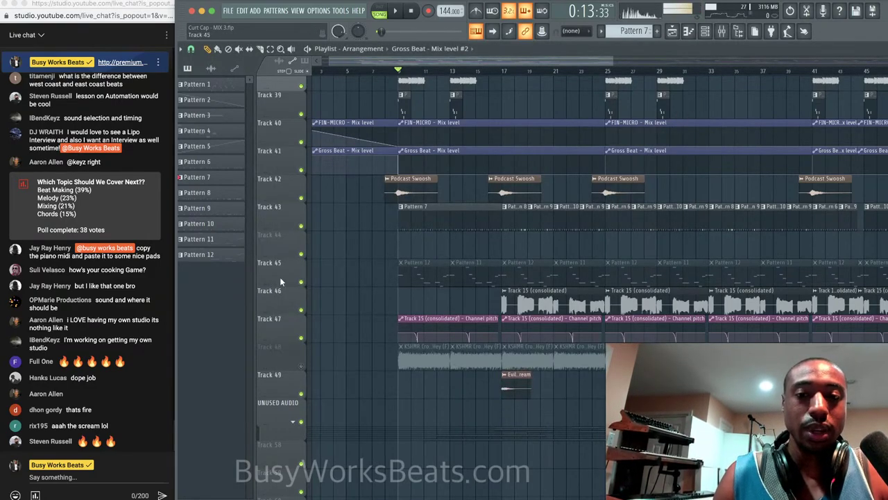
# Scroll back through the playlist and bring up the File menu.
pyautogui.scroll(1, 347, 298)
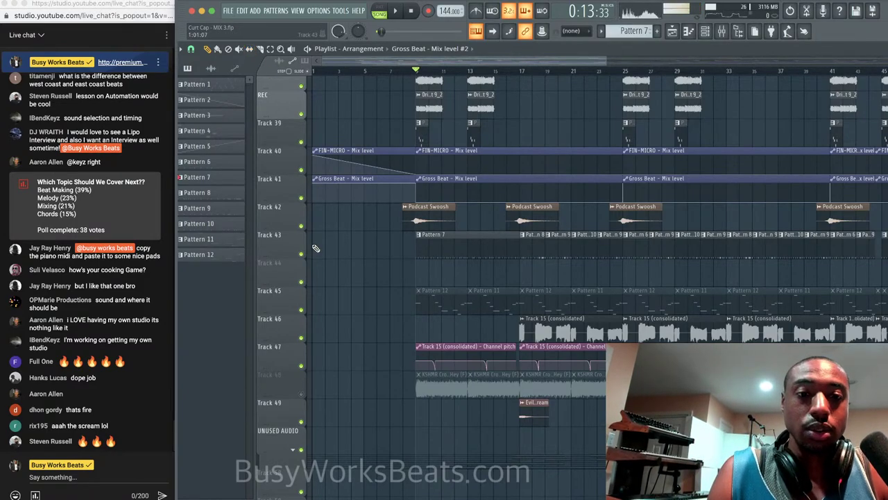
pyautogui.scroll(-3, 316, 248)
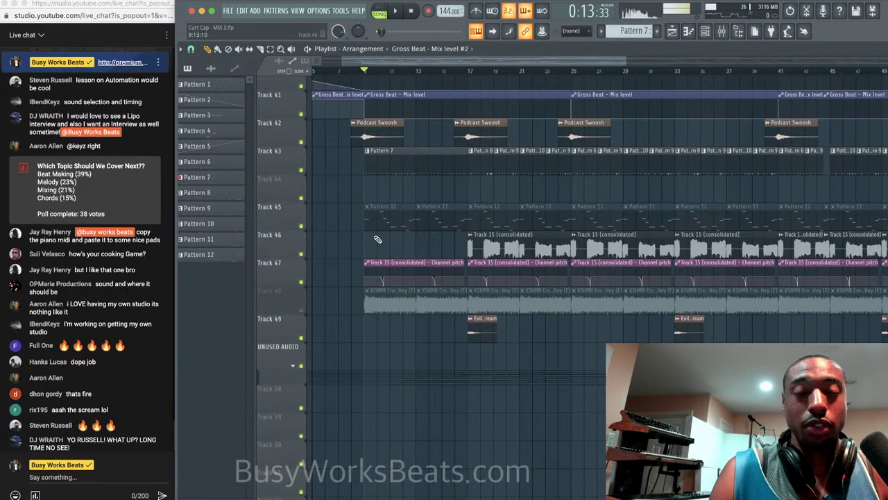
pyautogui.scroll(4, 320, 205)
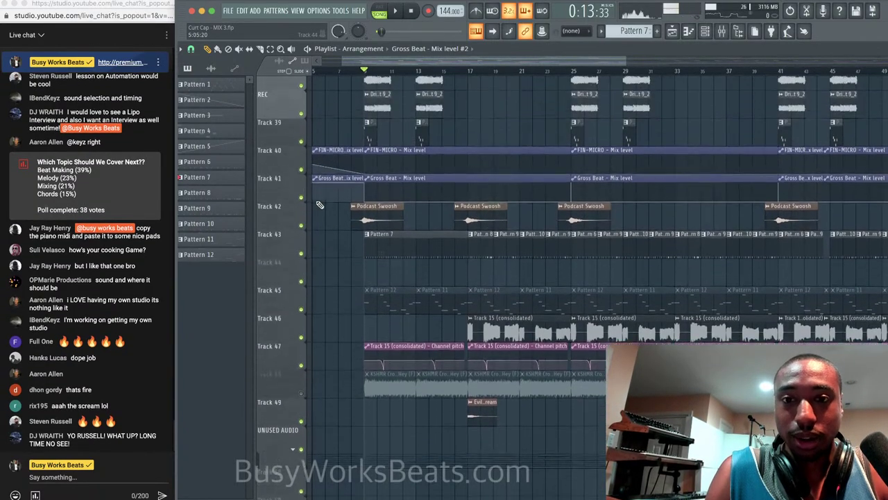
pyautogui.scroll(5, 316, 205)
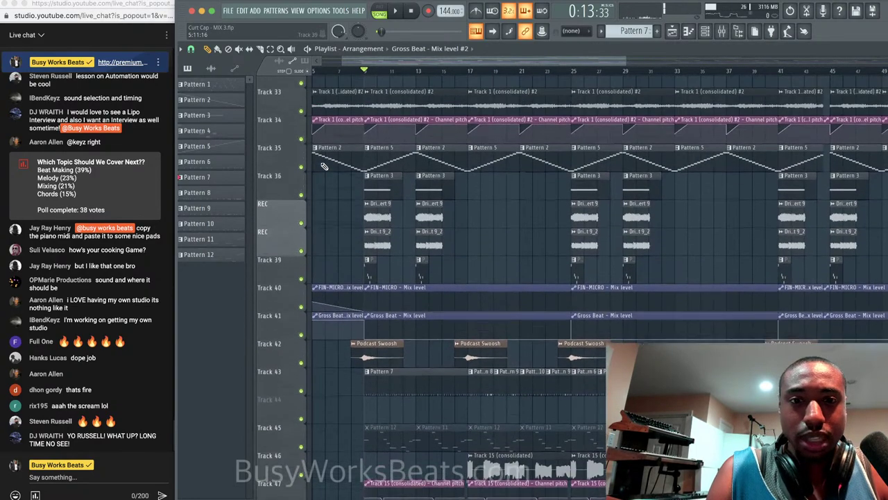
pyautogui.scroll(10, 320, 227)
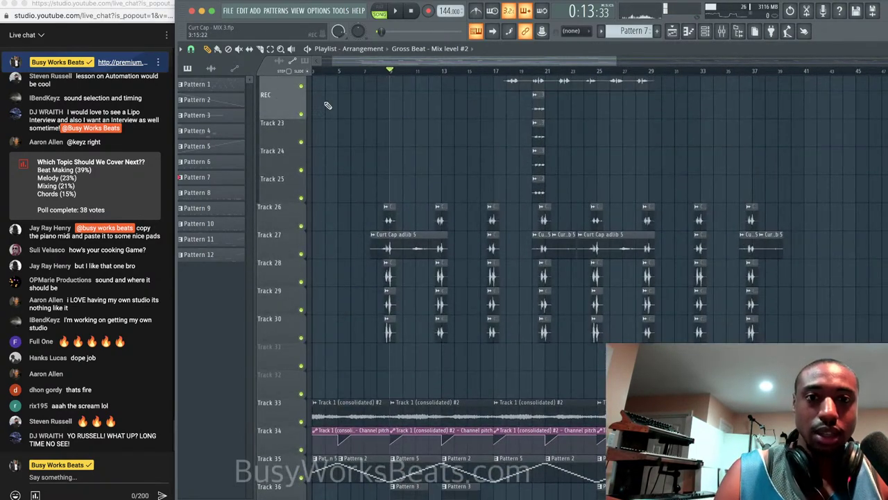
pyautogui.click(229, 11)
# Start a new project without saving Curt Cap - MIX 3, and set Insert 17's input to A LINE 5.
pyautogui.click(241, 30)
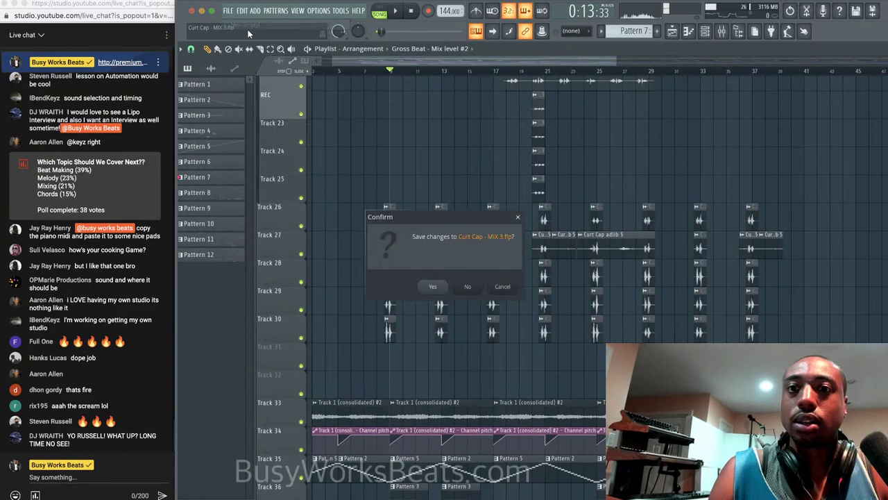
pyautogui.click(470, 286)
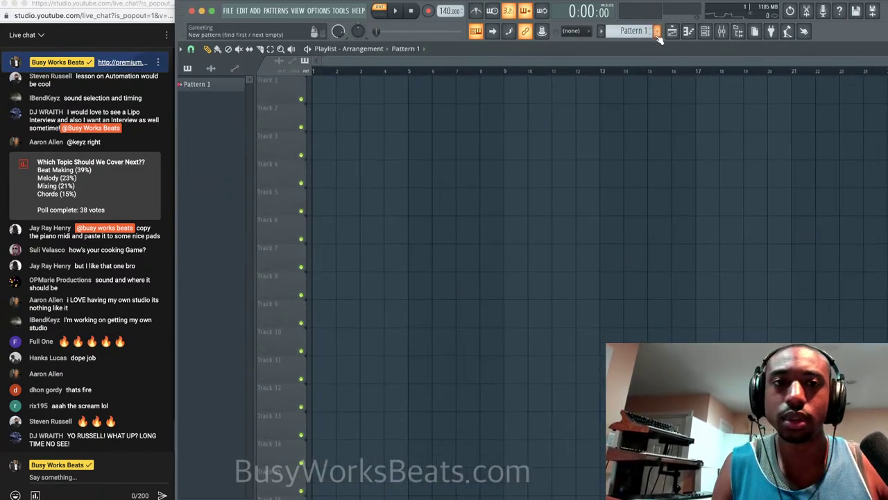
pyautogui.click(722, 32)
pyautogui.click(507, 170)
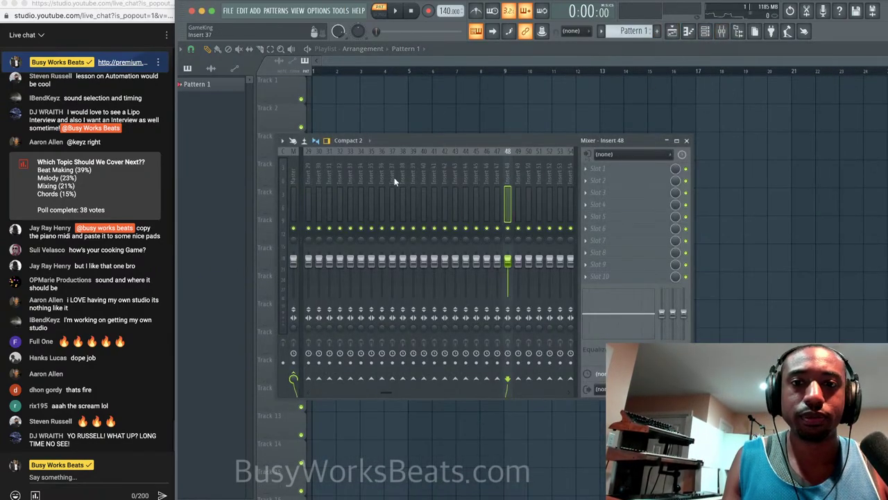
pyautogui.scroll(5, 417, 173)
pyautogui.click(424, 170)
pyautogui.click(603, 154)
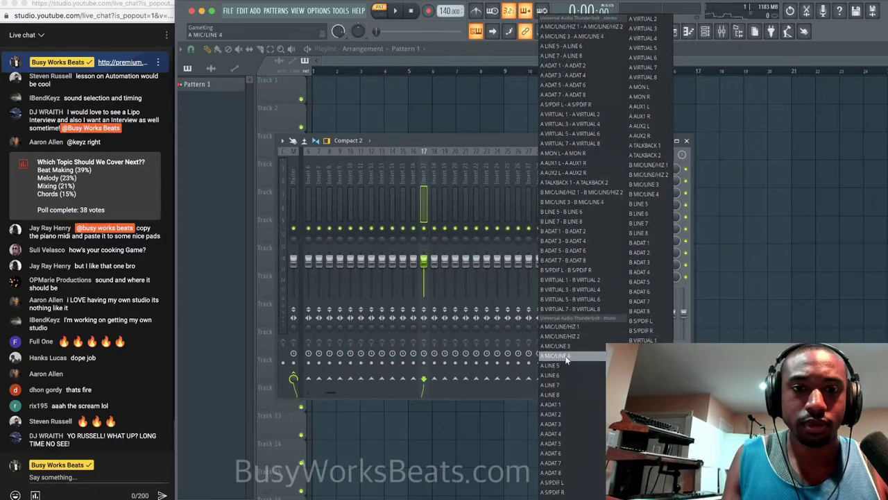
pyautogui.click(599, 359)
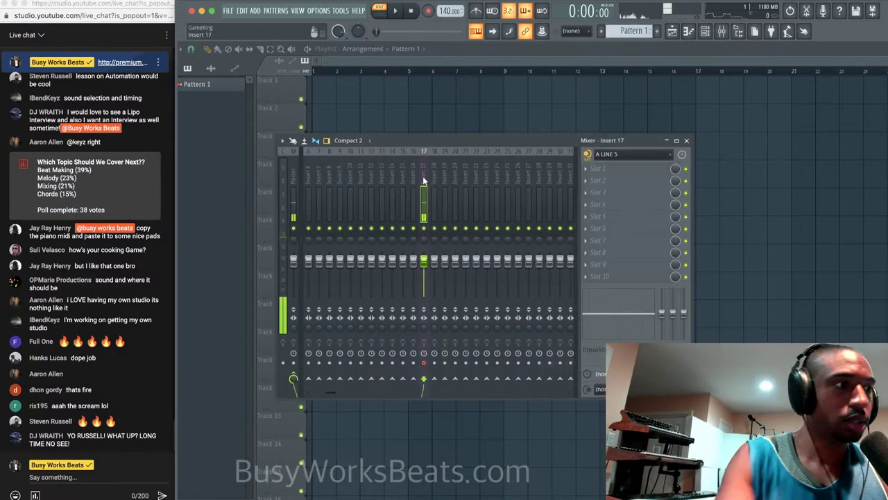
# Shorten the audio buffer to 128 samples (3 ms).
pyautogui.click(319, 10)
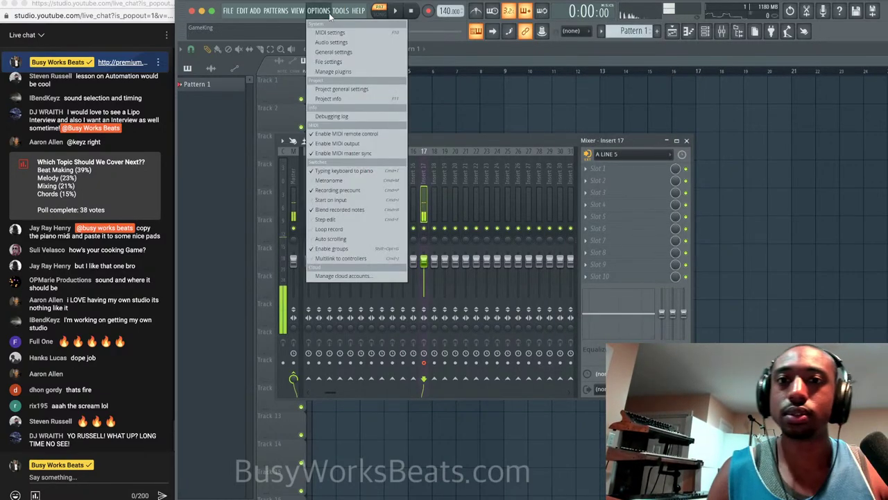
pyautogui.click(329, 35)
pyautogui.moveTo(339, 143); pyautogui.dragTo(302, 143)
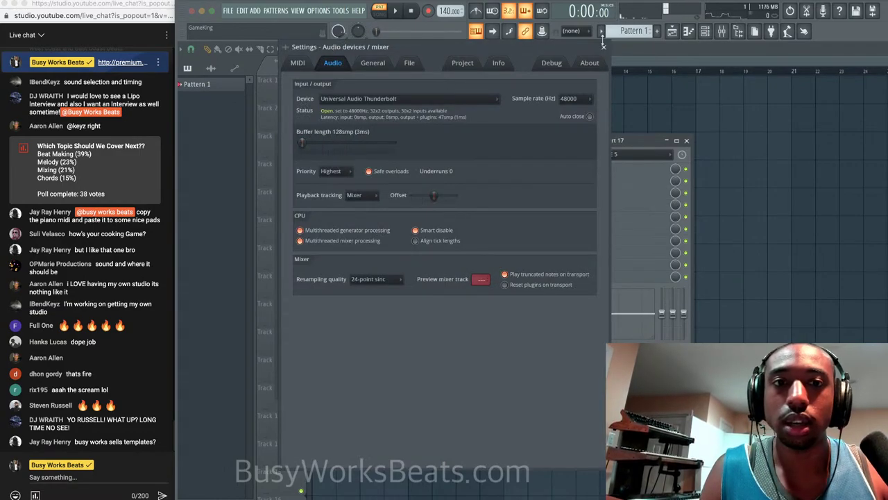
# Close the audio settings, load MIC - SIMPLE EQ 2022 (Pro-Q 3, RVox Stereo) onto Insert 17, and close the mixer.
pyautogui.click(603, 46)
pyautogui.rightClick(429, 148)
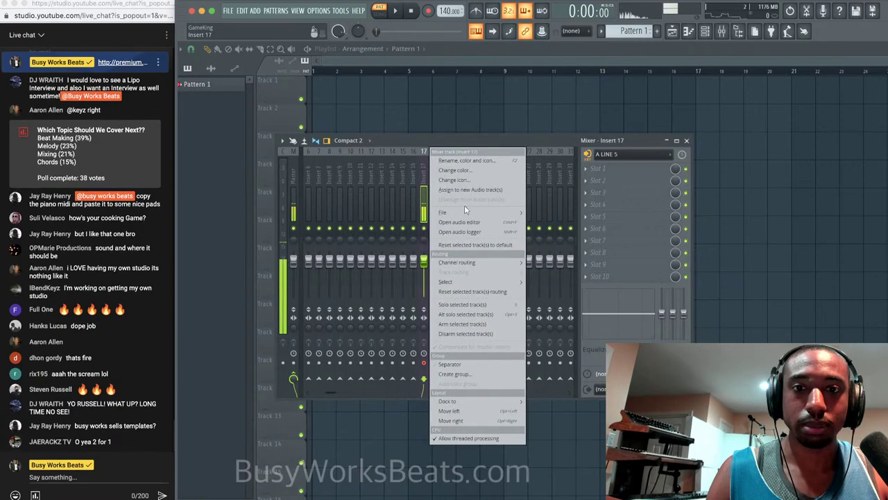
pyautogui.moveTo(464, 210)
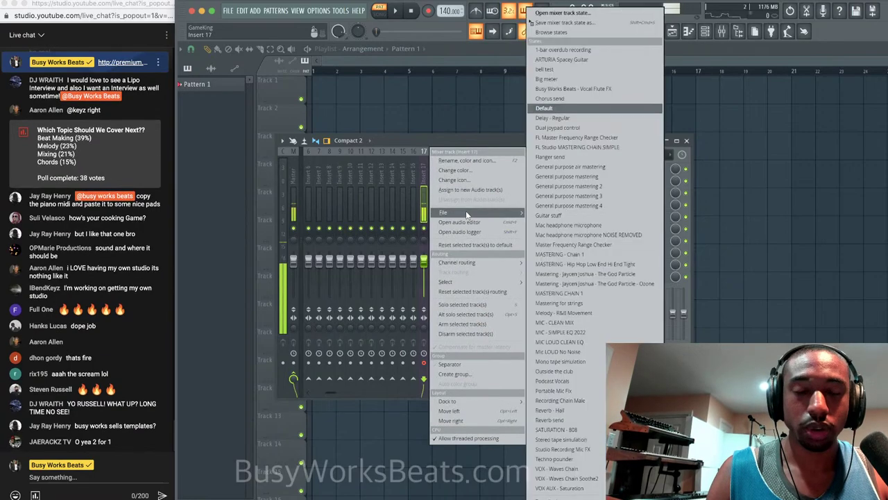
pyautogui.click(612, 338)
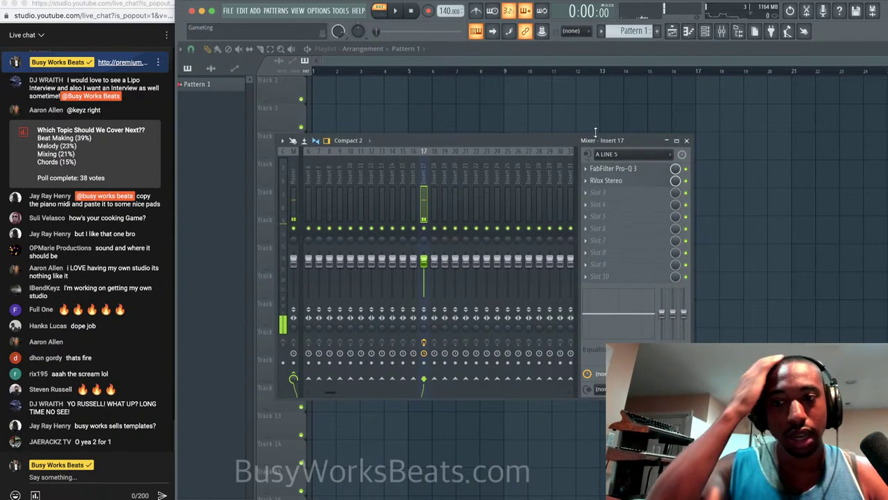
pyautogui.click(687, 141)
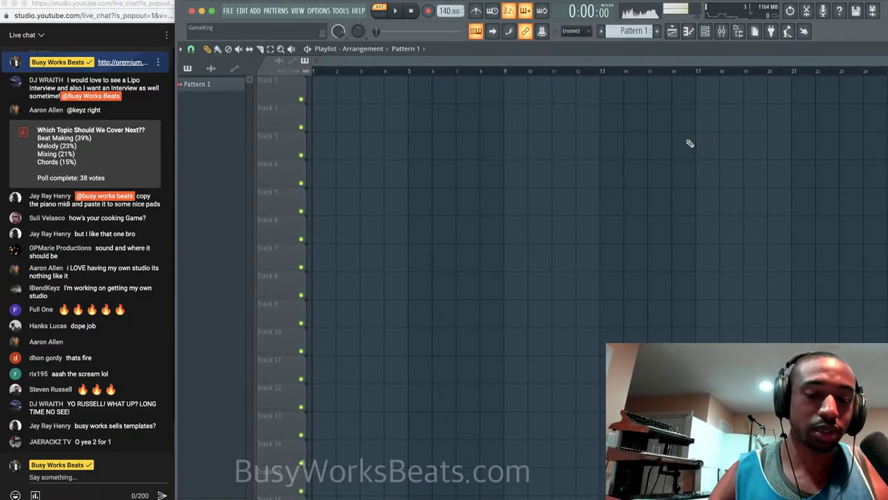
# Post 'Ultimate Producer Bundle' in the stream's live chat, then return to FL Studio.
pyautogui.click(94, 478)
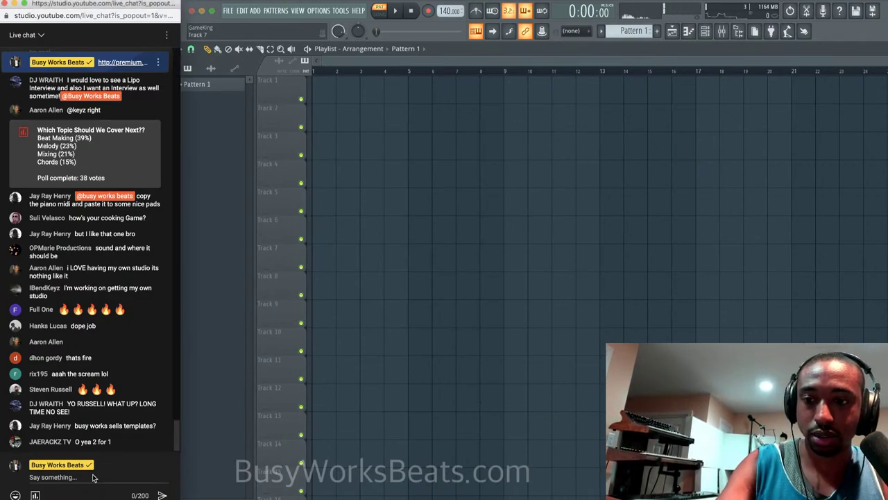
pyautogui.write('Ultimate')
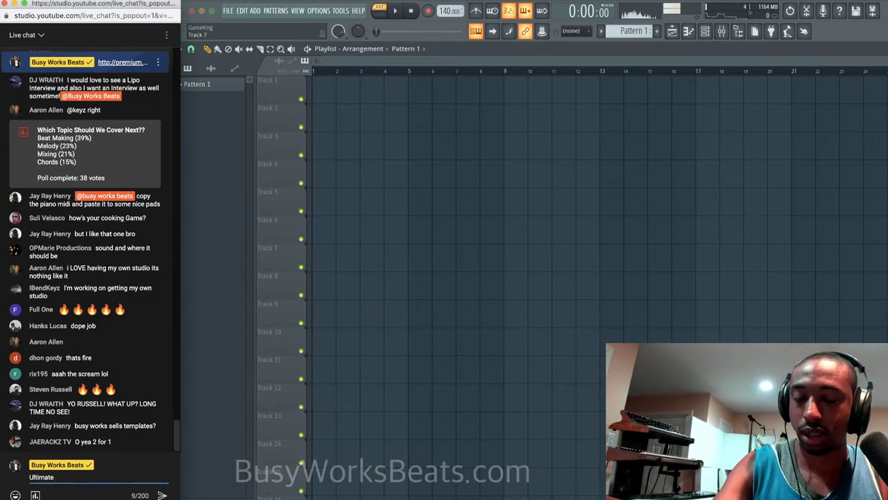
pyautogui.write(' Producer Bund')
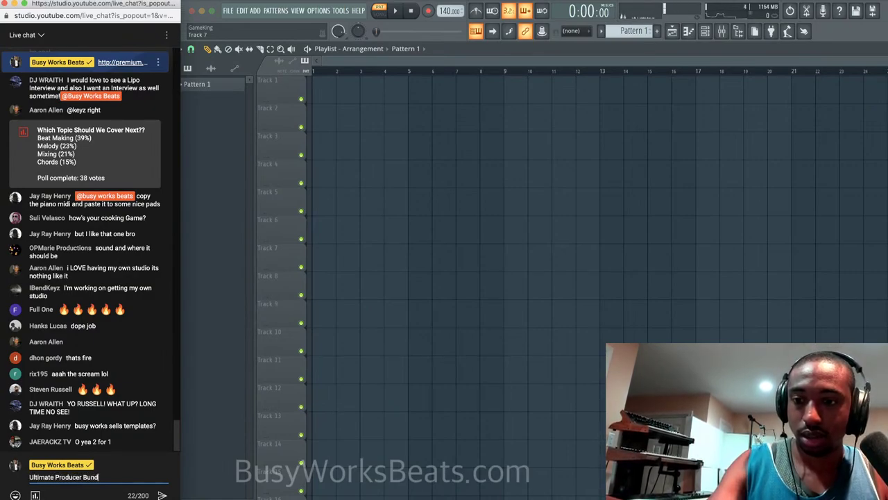
pyautogui.write('le')
pyautogui.press('Return')
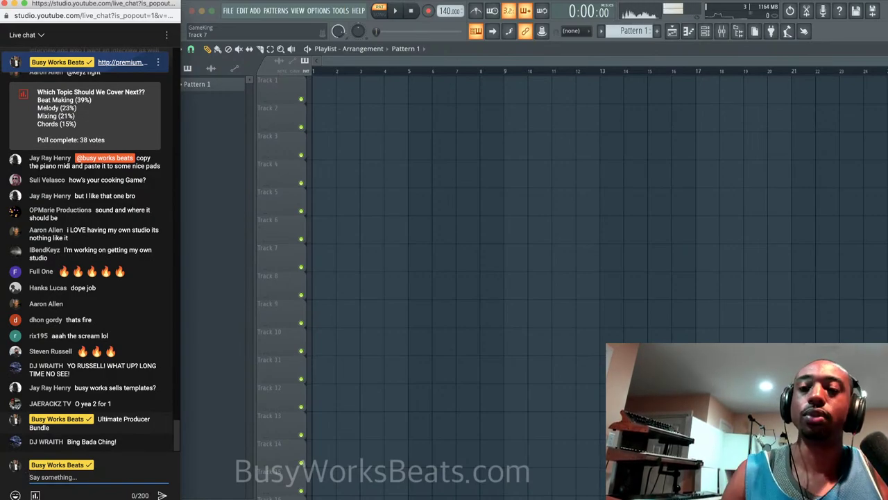
pyautogui.click(382, 57)
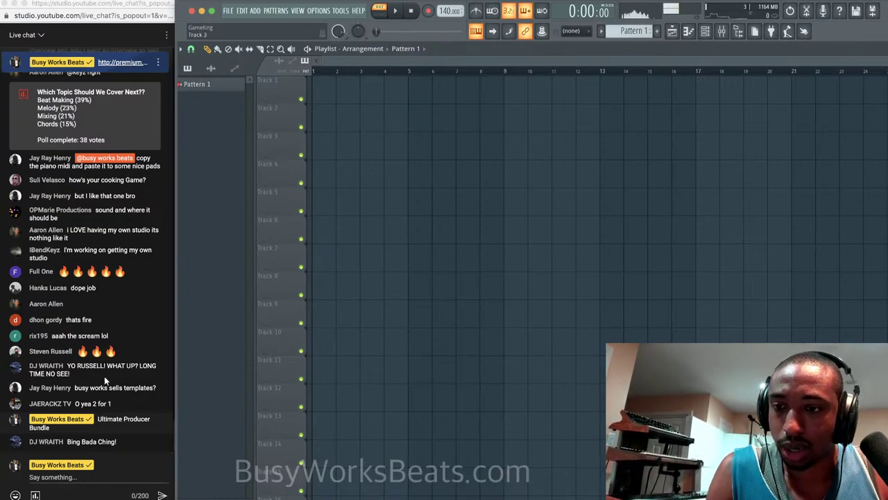
# Save as 'Live Stream - Beat Making And Music Theory.flp' in the Tutorials folder.
pyautogui.click(228, 10)
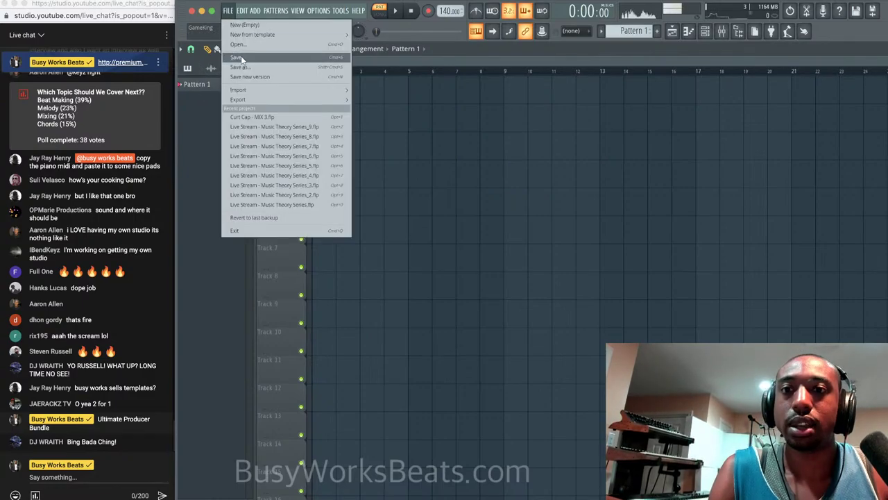
pyautogui.click(243, 67)
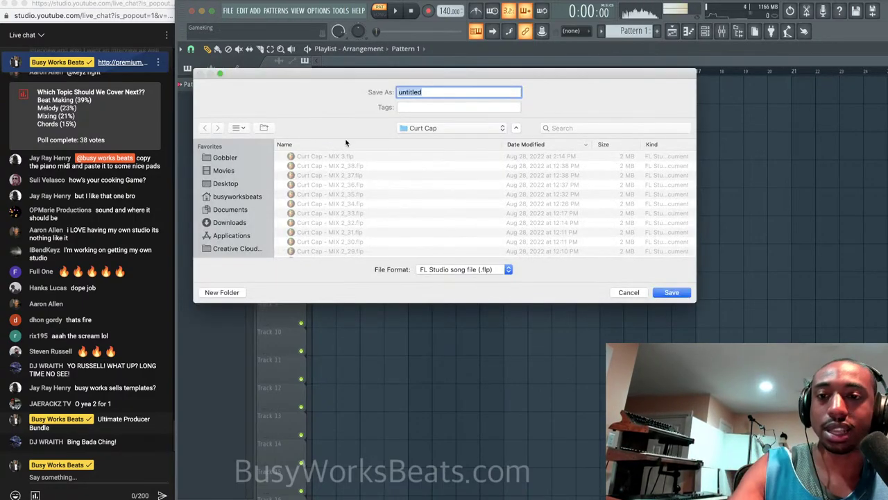
pyautogui.click(421, 128)
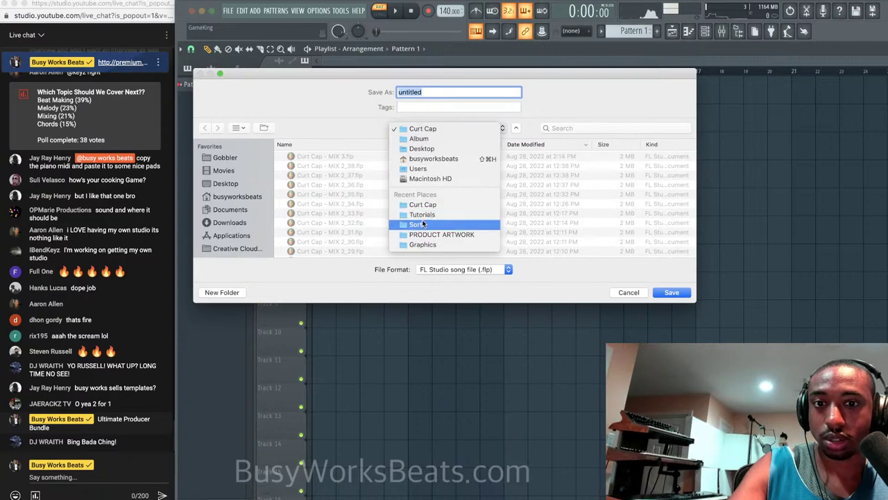
pyautogui.click(421, 224)
pyautogui.click(430, 128)
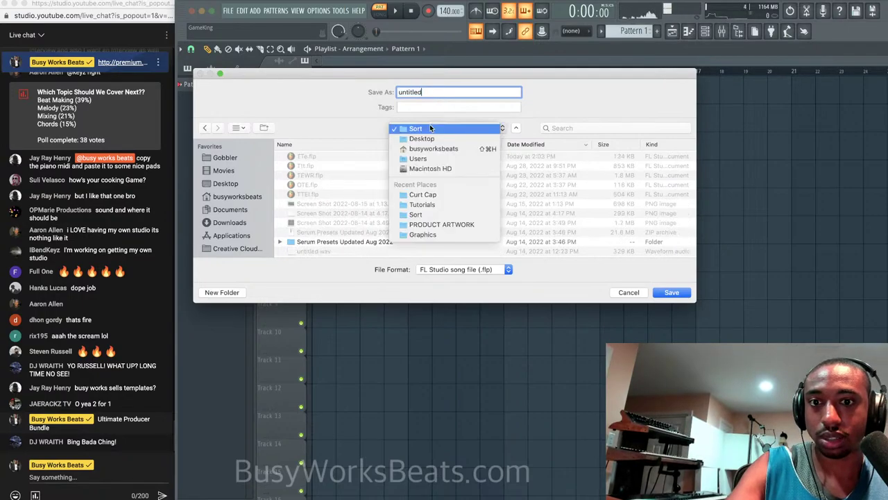
pyautogui.click(427, 205)
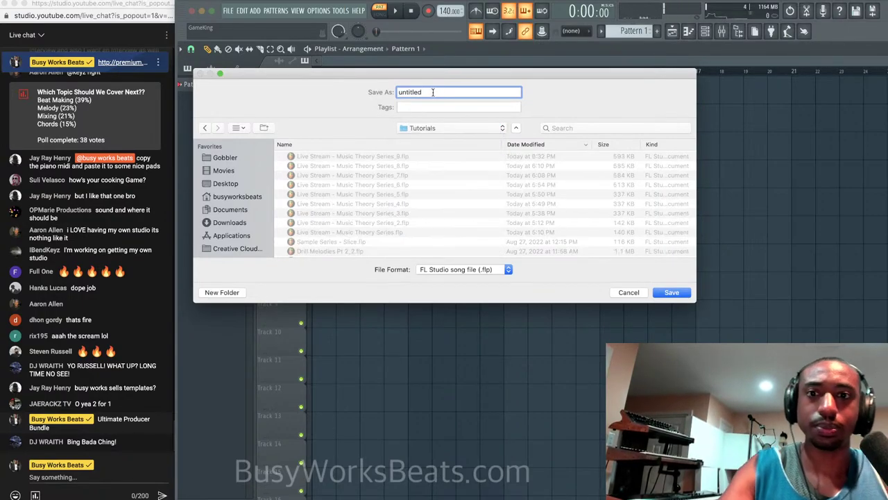
pyautogui.write('Live Stream - Beat Making And')
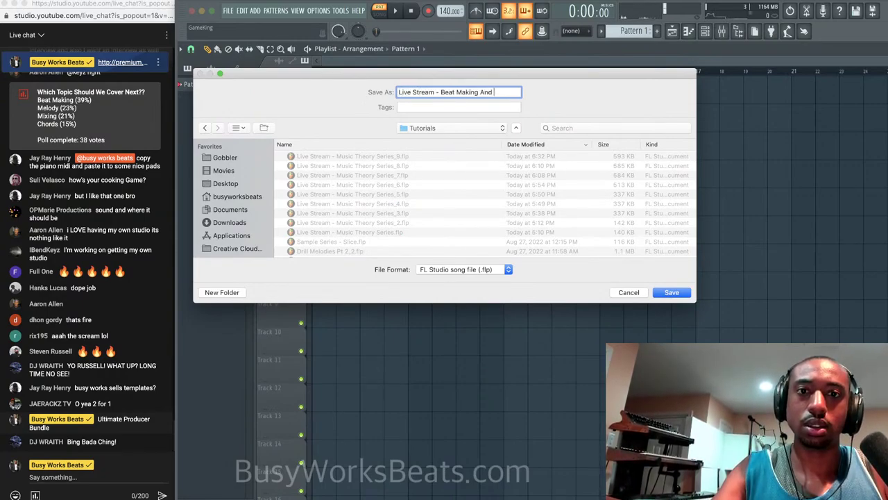
pyautogui.write(' Music Theory')
pyautogui.press('Return')
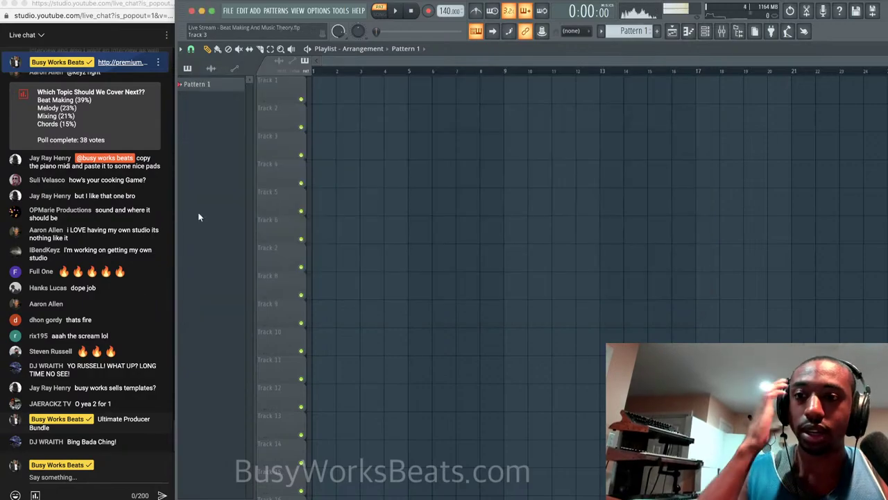
pyautogui.click(118, 343)
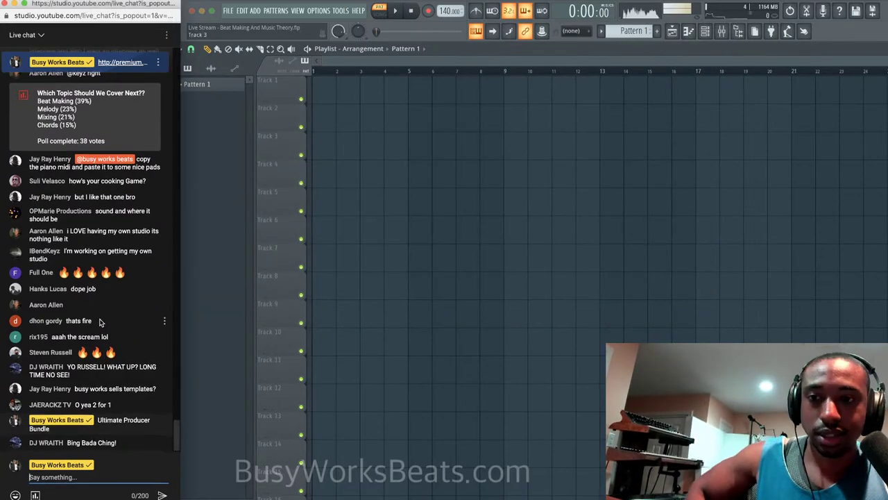
pyautogui.scroll(2, 83, 301)
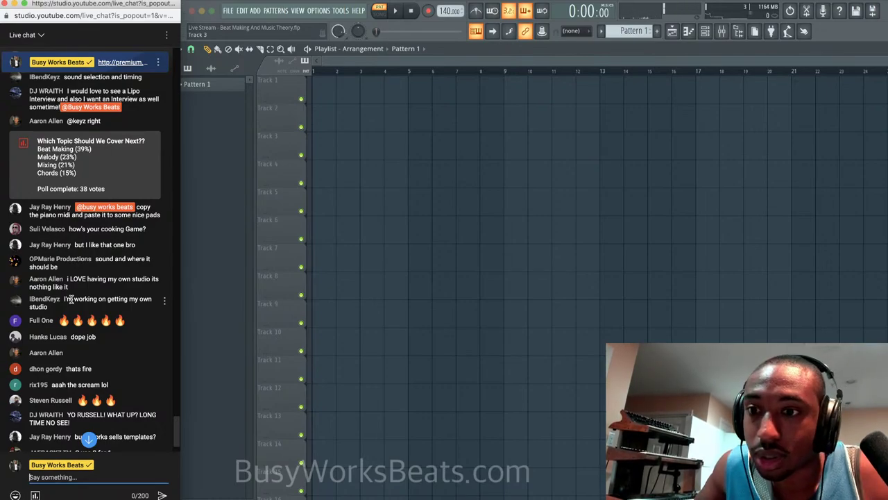
pyautogui.scroll(3, 70, 300)
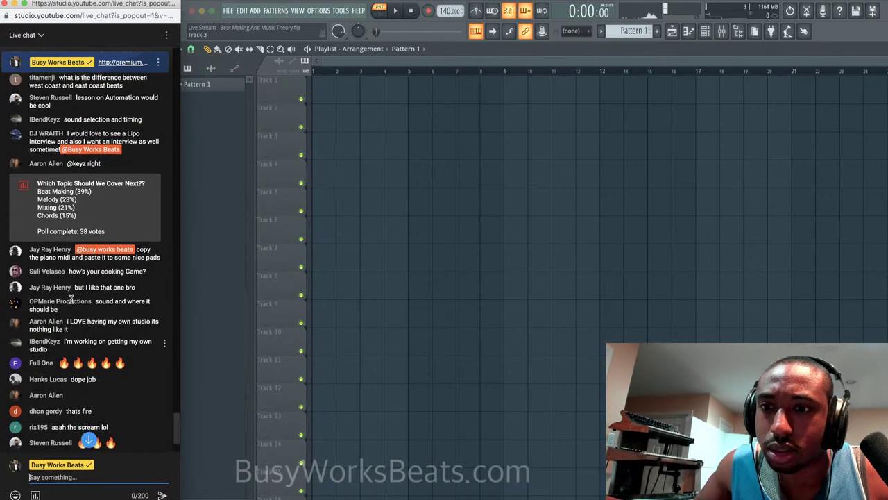
pyautogui.scroll(5, 70, 300)
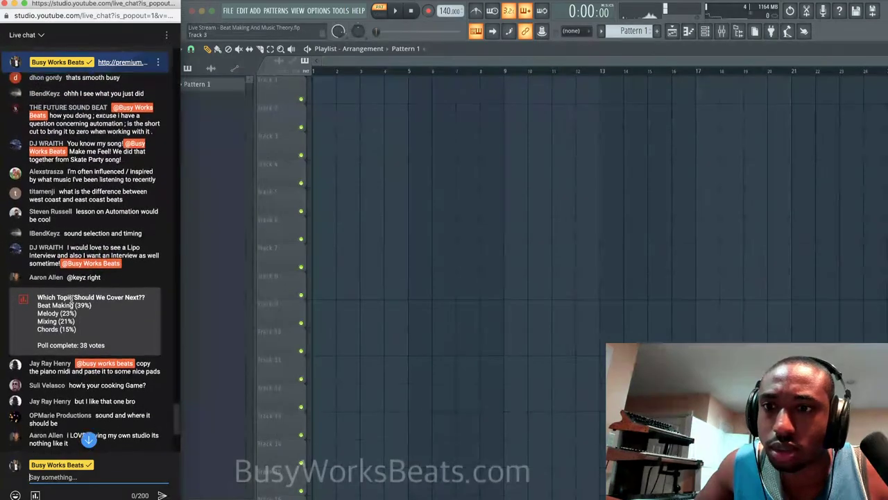
pyautogui.scroll(4, 70, 300)
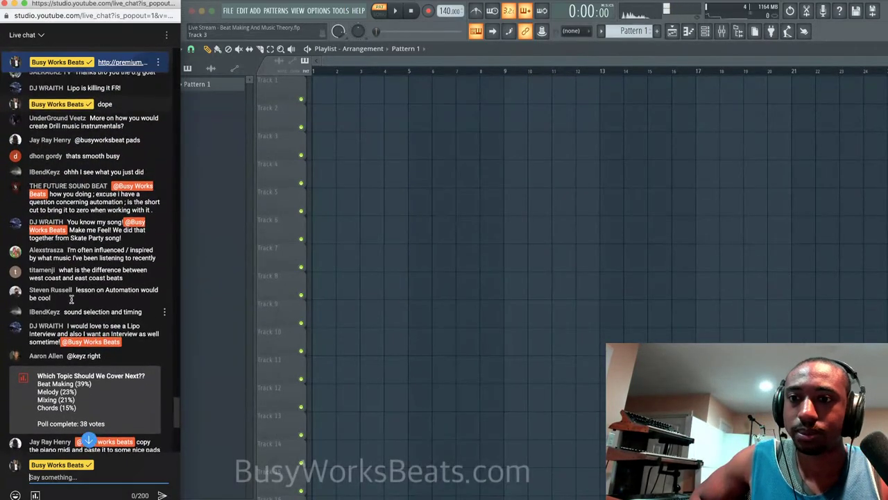
pyautogui.scroll(7, 70, 300)
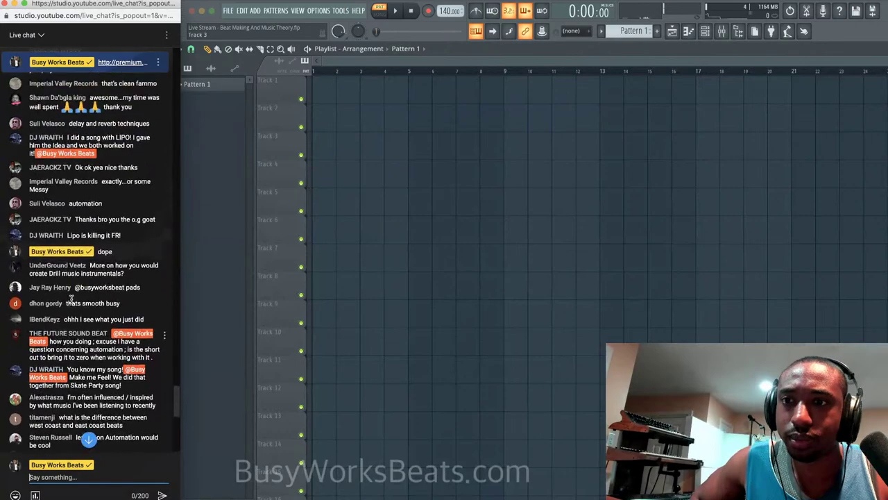
pyautogui.scroll(-20, 71, 300)
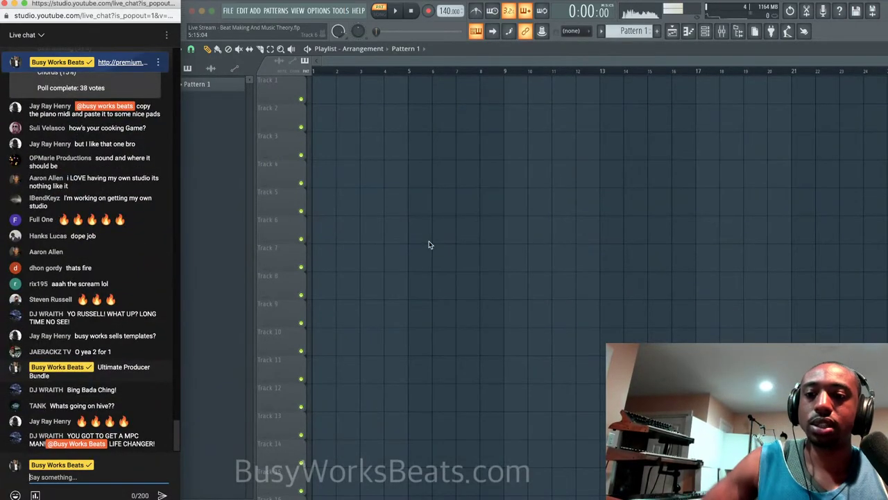
pyautogui.click(705, 31)
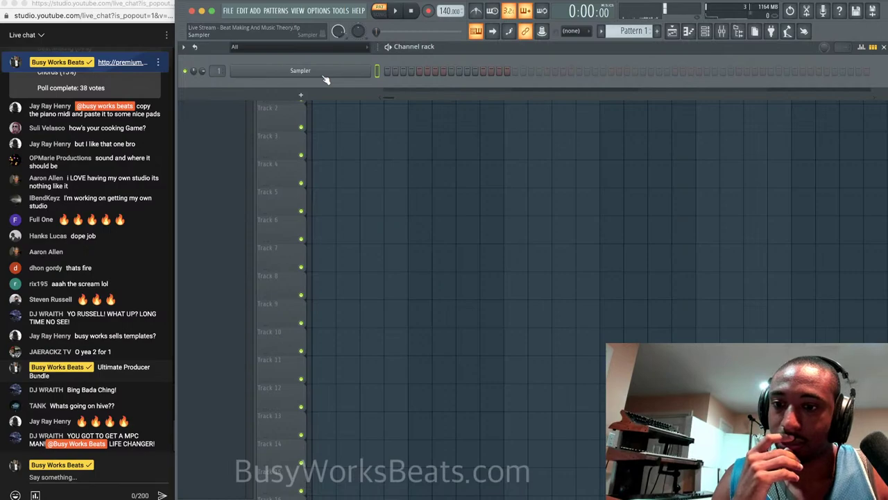
# Replace the Sampler channel with Serum and reposition Serum's plugin window.
pyautogui.rightClick(371, 70)
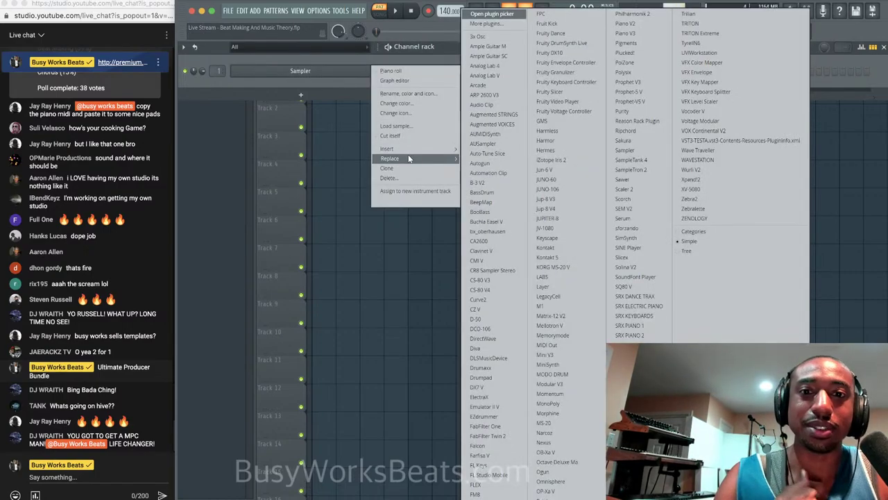
pyautogui.moveTo(408, 158)
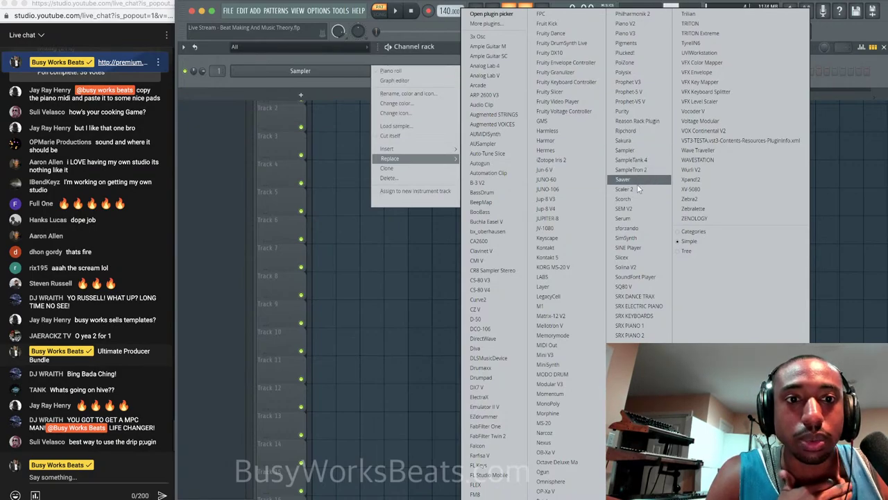
pyautogui.click(636, 218)
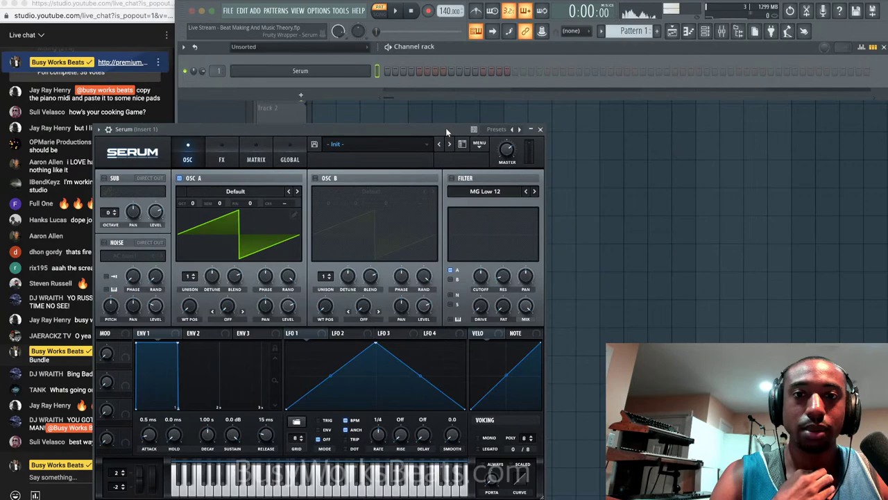
pyautogui.moveTo(446, 128); pyautogui.dragTo(540, 118)
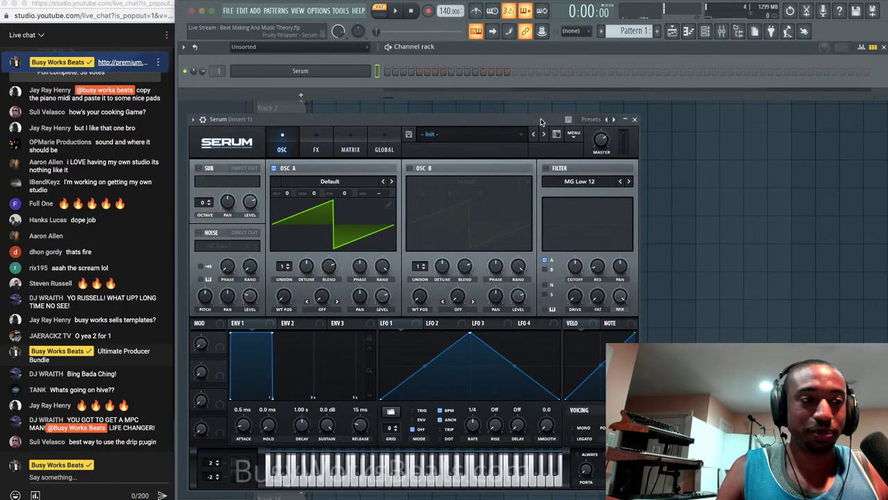
# Enable Serum's filter and sweep the cutoff down to about 9097 Hz, then fully open.
pyautogui.moveTo(541, 120); pyautogui.dragTo(558, 103)
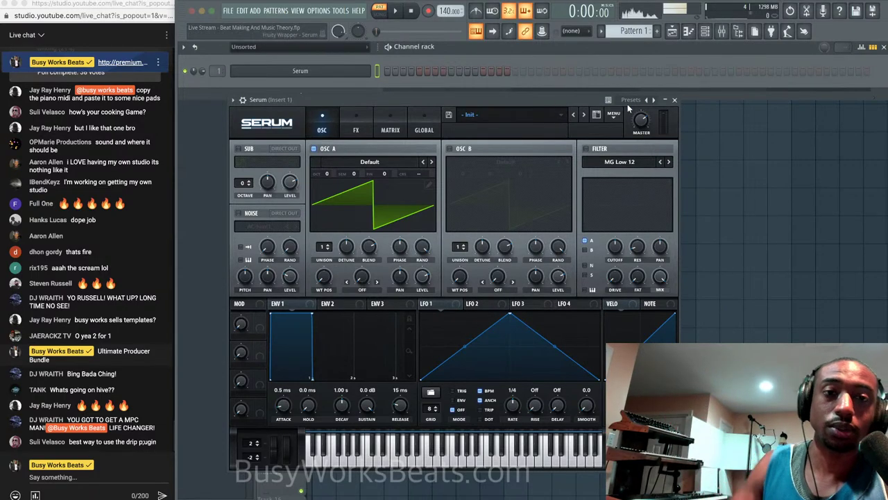
pyautogui.click(587, 149)
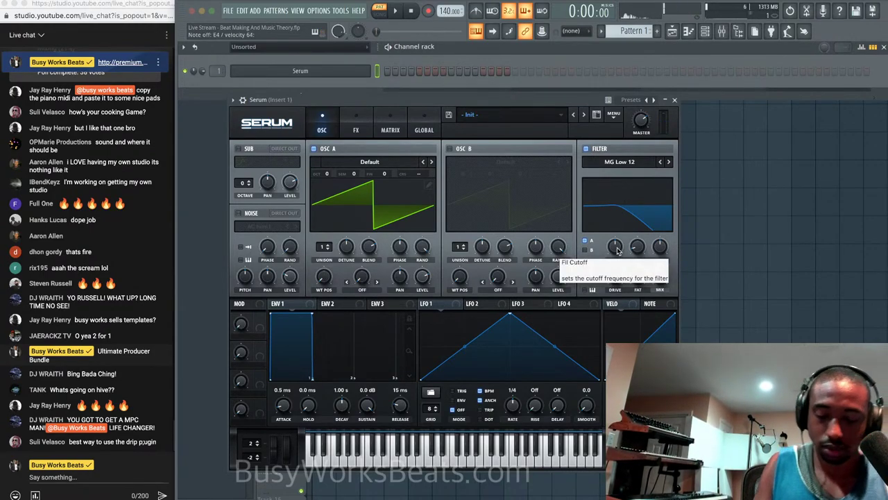
pyautogui.moveTo(617, 250); pyautogui.dragTo(614, 100)
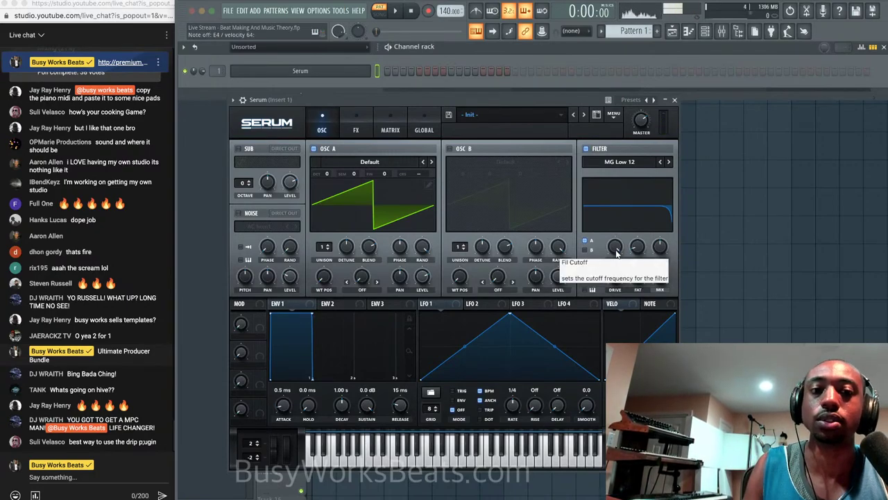
pyautogui.moveTo(616, 254)
pyautogui.mouseDown()
pyautogui.moveTo(606, 261)
pyautogui.moveTo(614, 238)
pyautogui.moveTo(615, 249)
pyautogui.mouseUp()
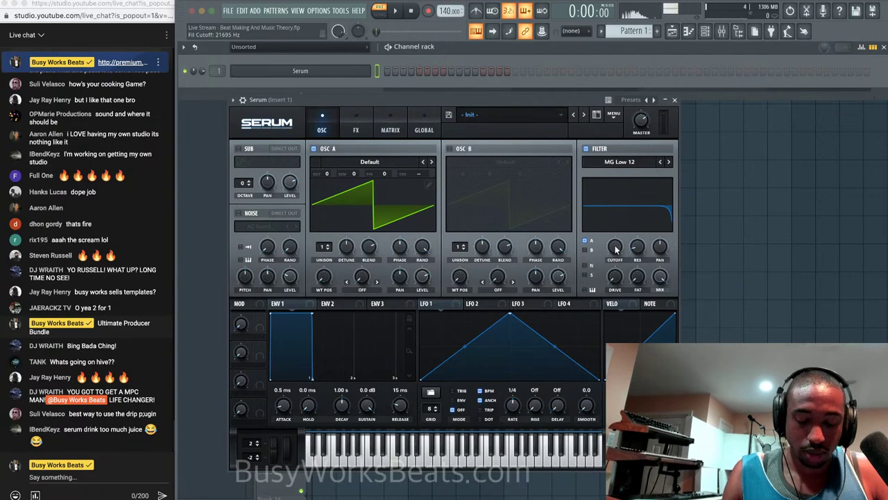
pyautogui.moveTo(617, 250); pyautogui.dragTo(616, 242)
pyautogui.click(233, 100)
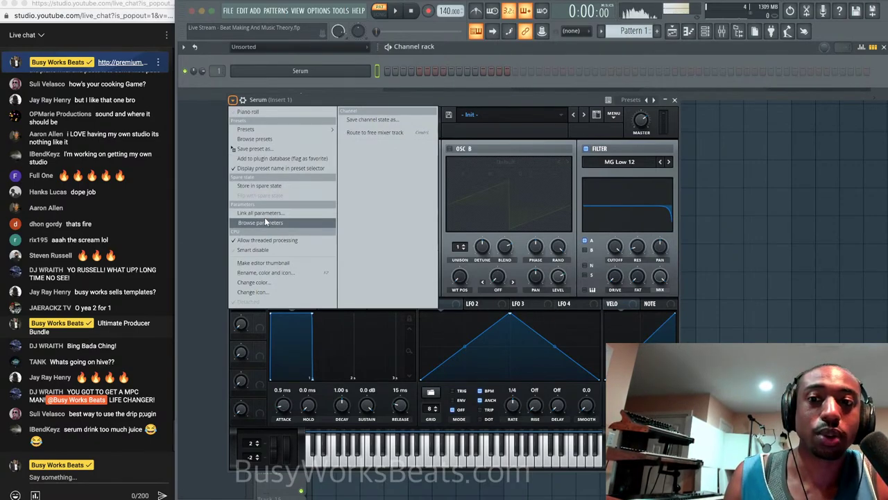
# List Serum's parameters in the browser, raise the filter cutoff and slightly adjust resonance.
pyautogui.click(264, 222)
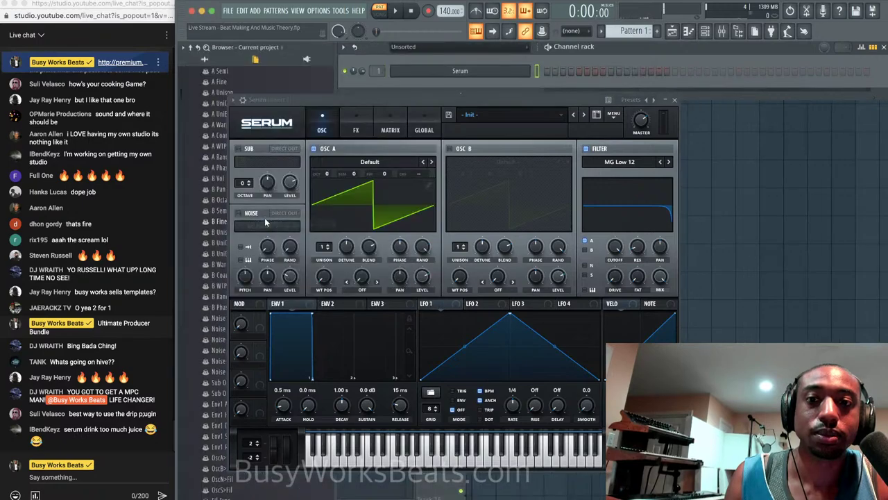
pyautogui.moveTo(289, 106); pyautogui.dragTo(420, 101)
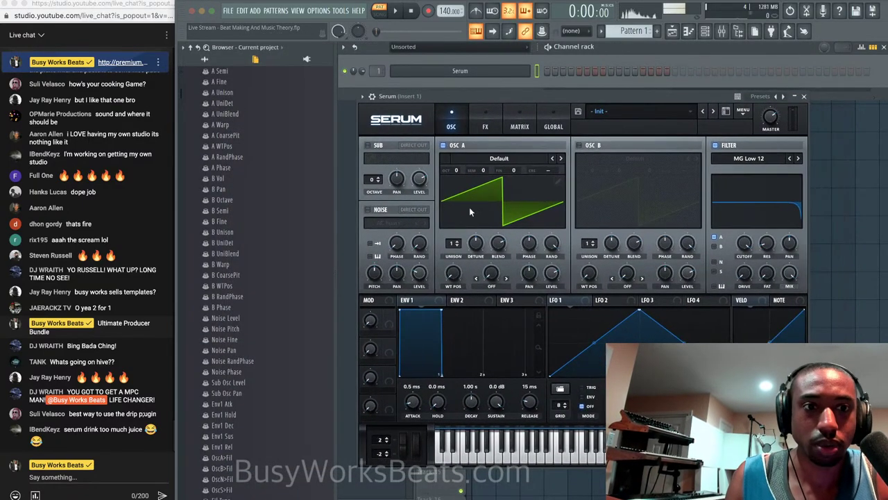
pyautogui.moveTo(744, 260); pyautogui.dragTo(746, 234)
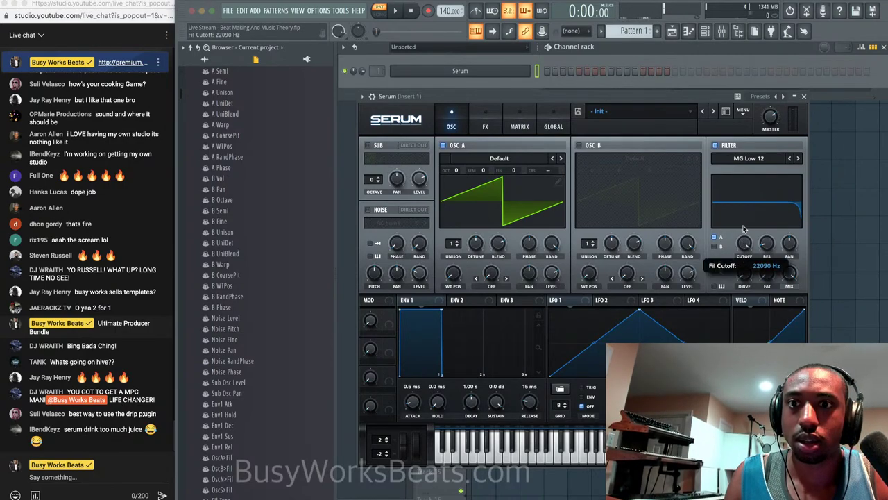
pyautogui.scroll(-6, 275, 250)
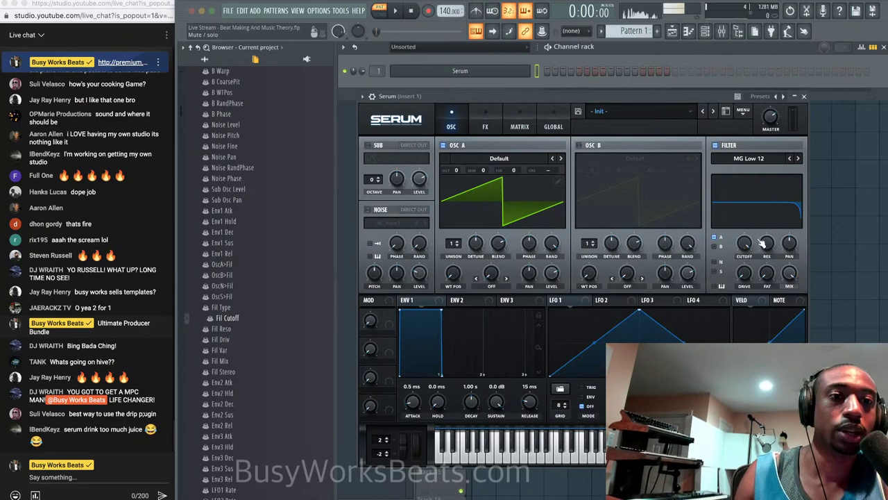
pyautogui.moveTo(766, 246); pyautogui.dragTo(765, 248)
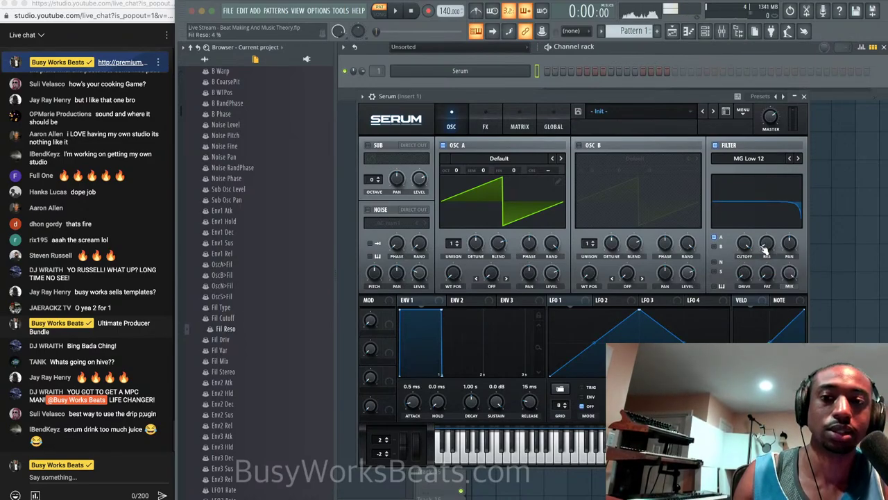
# Check oscillator A's unison detune, then push the filter cutoff to about 22090 Hz.
pyautogui.click(747, 244)
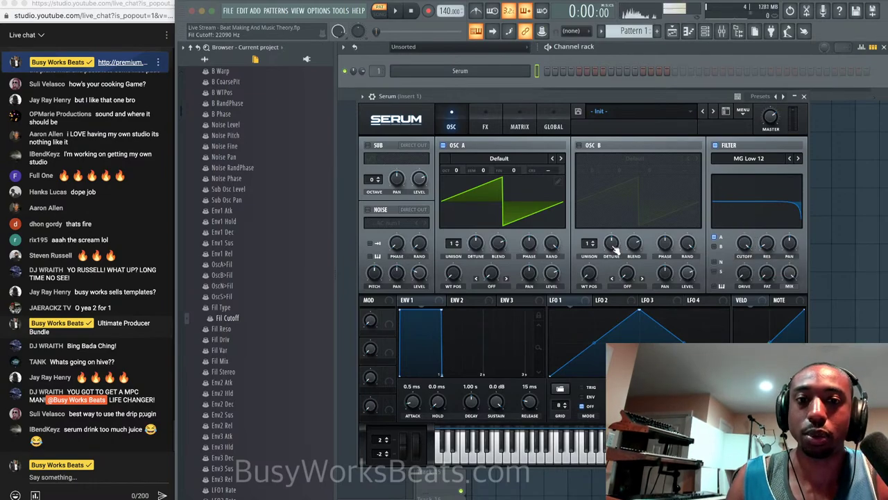
pyautogui.click(476, 243)
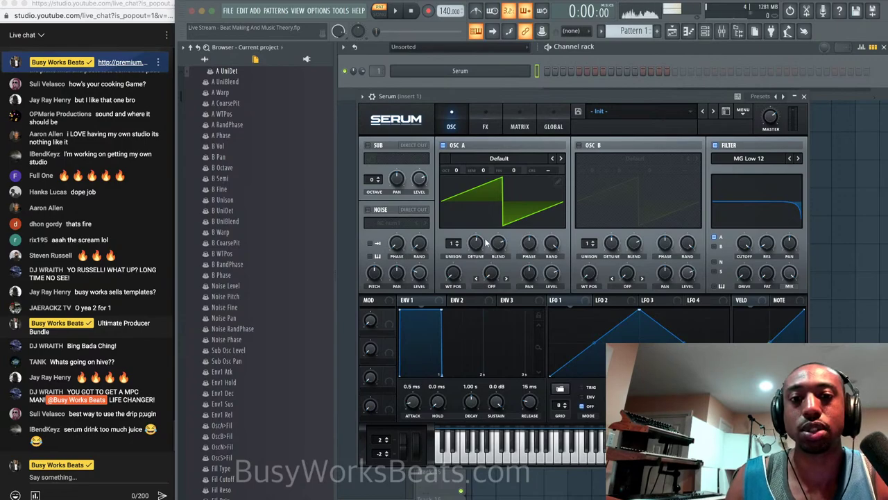
pyautogui.click(476, 243)
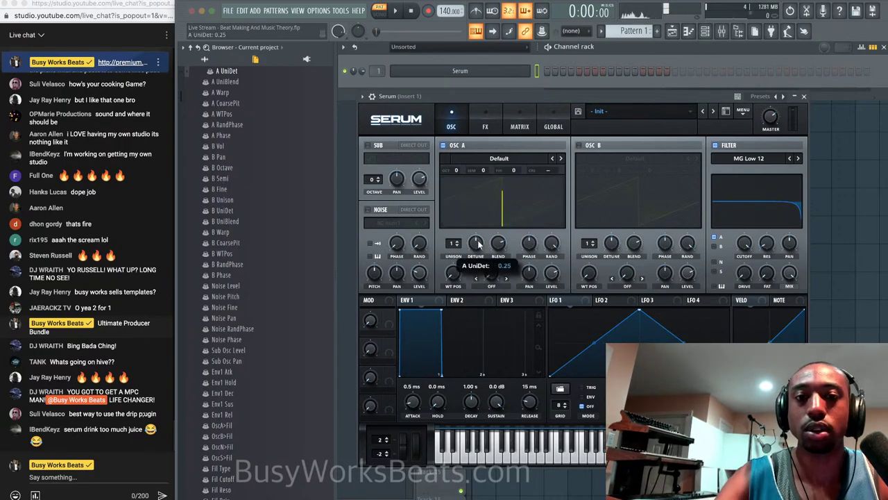
pyautogui.click(748, 241)
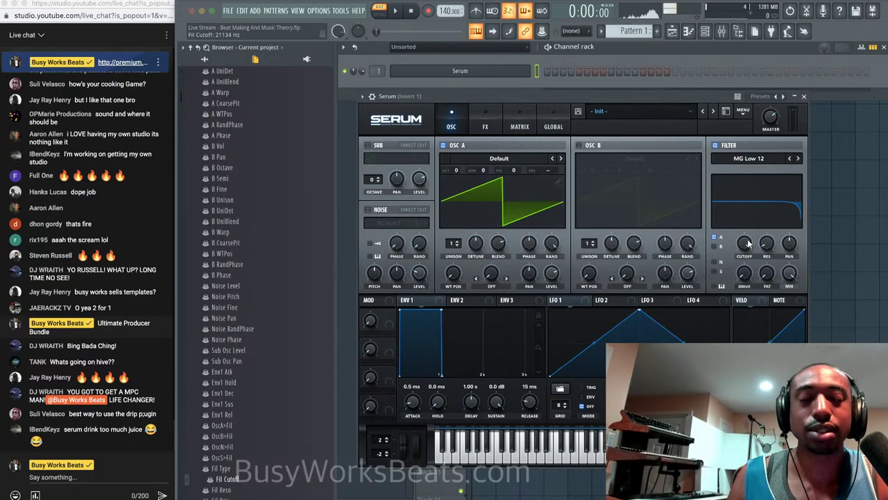
pyautogui.moveTo(748, 241); pyautogui.dragTo(748, 238)
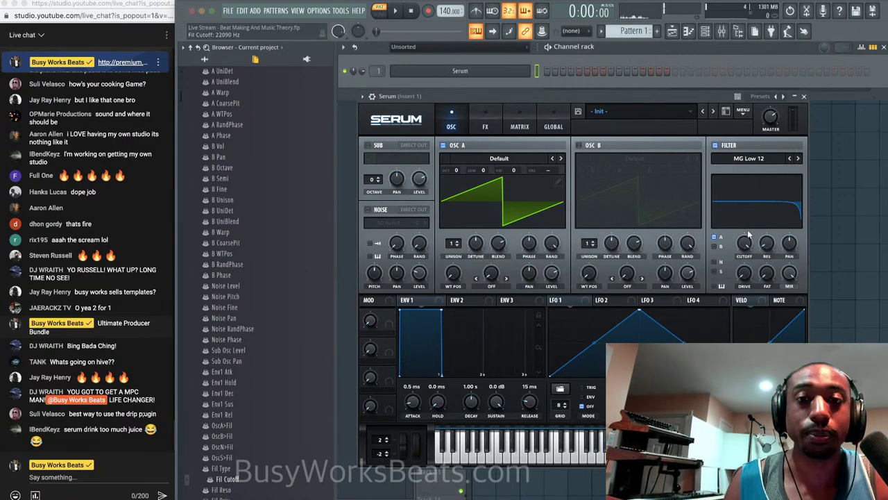
pyautogui.click(362, 96)
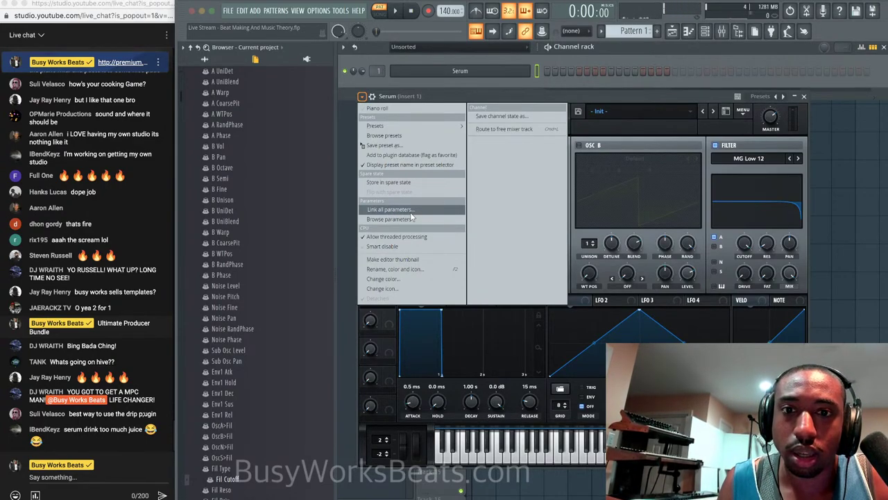
# Cancel the Link all parameters settings and open OPTIONS > MIDI settings.
pyautogui.click(411, 211)
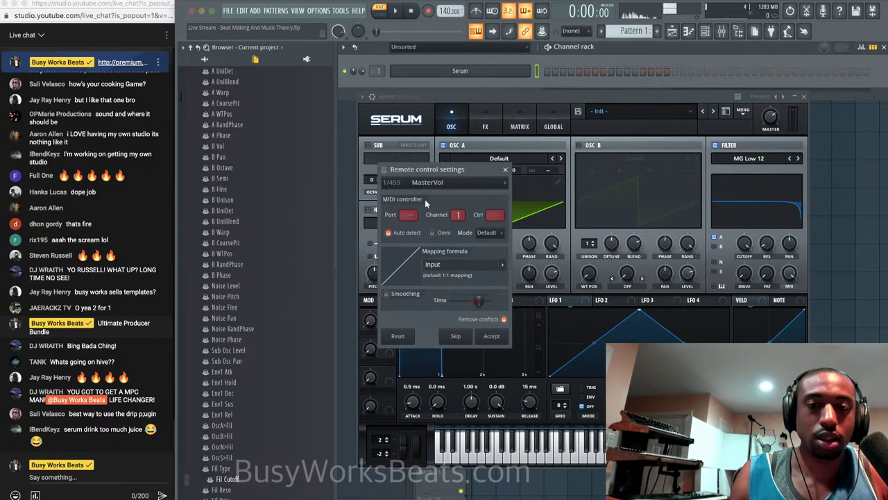
pyautogui.click(505, 169)
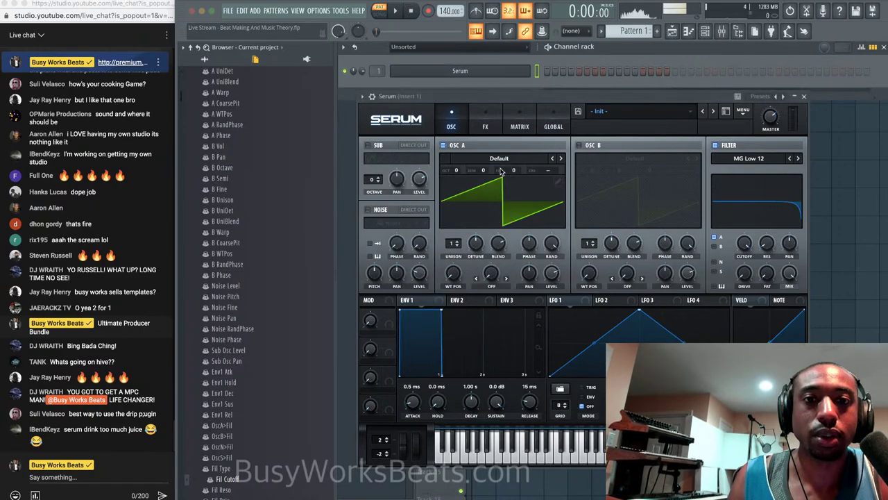
pyautogui.click(318, 11)
pyautogui.click(332, 32)
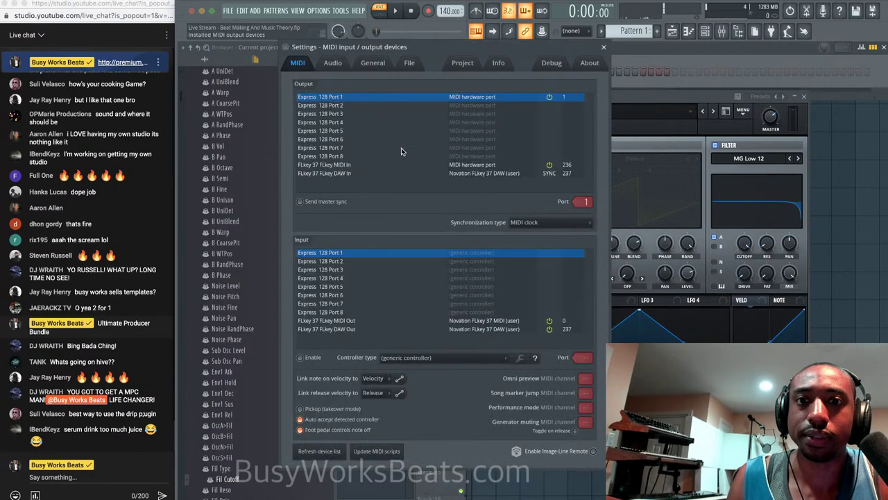
# Enable FLkey 37 FLkey MIDI Out as an input, close Settings, and return to Serum.
pyautogui.click(421, 320)
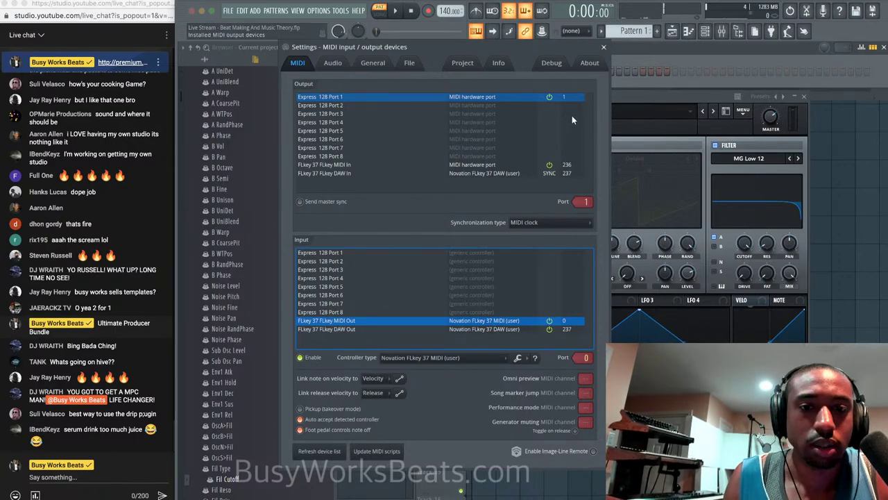
pyautogui.click(603, 46)
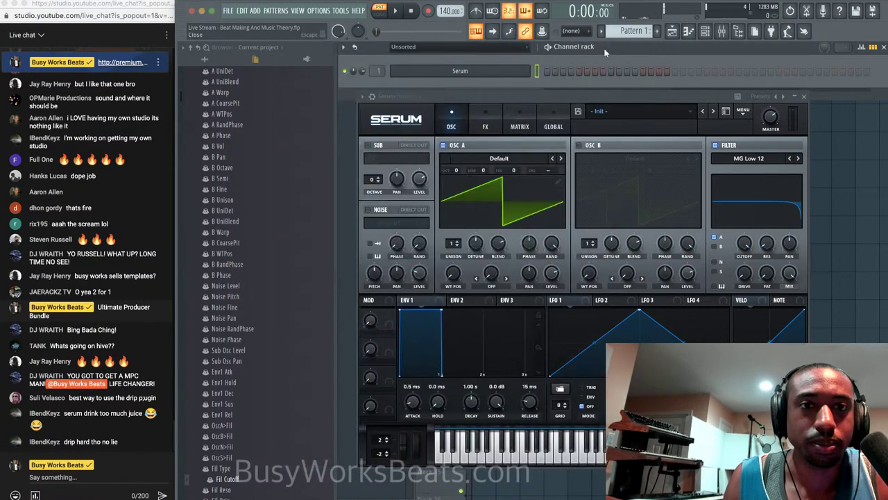
pyautogui.click(361, 95)
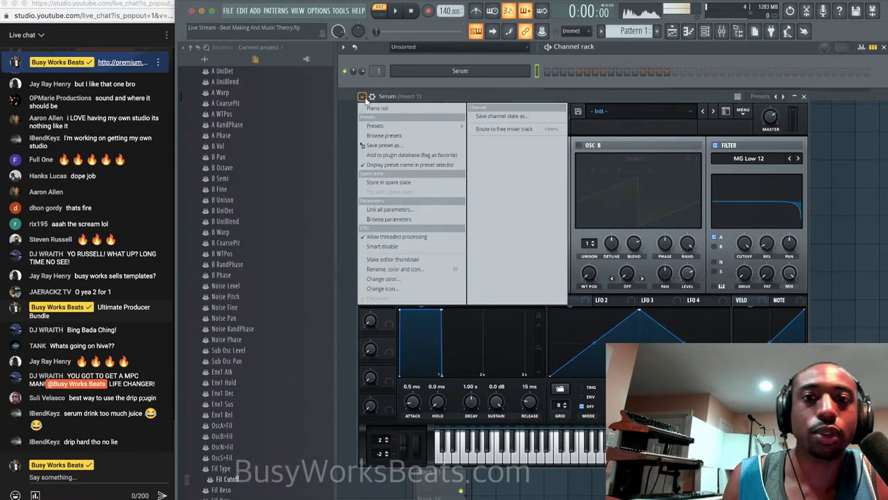
pyautogui.click(388, 210)
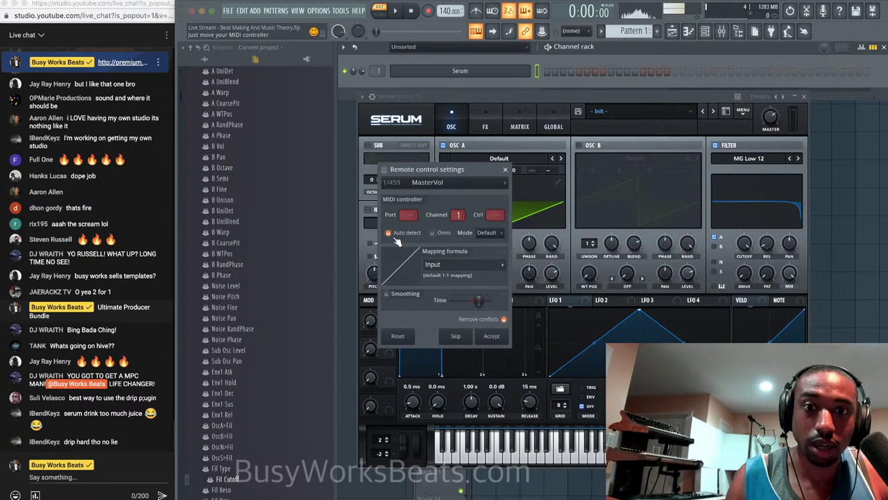
pyautogui.moveTo(410, 214); pyautogui.dragTo(410, 214)
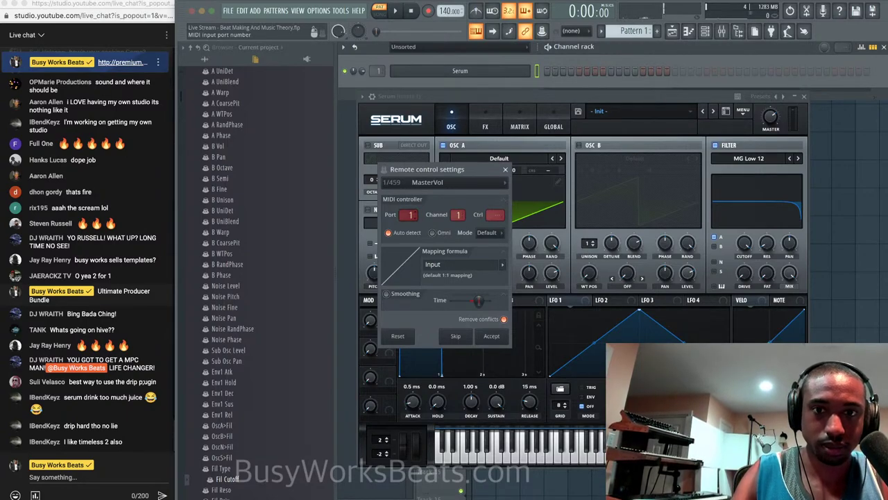
pyautogui.moveTo(410, 215); pyautogui.dragTo(458, 215)
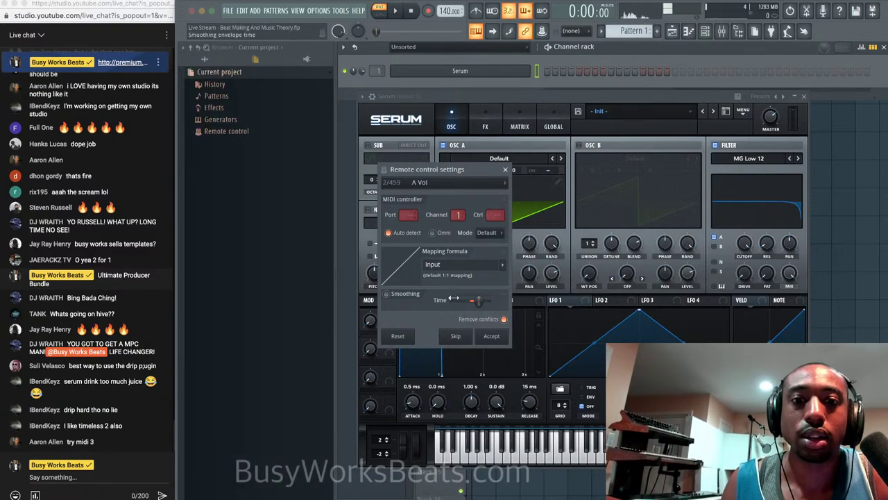
pyautogui.click(428, 182)
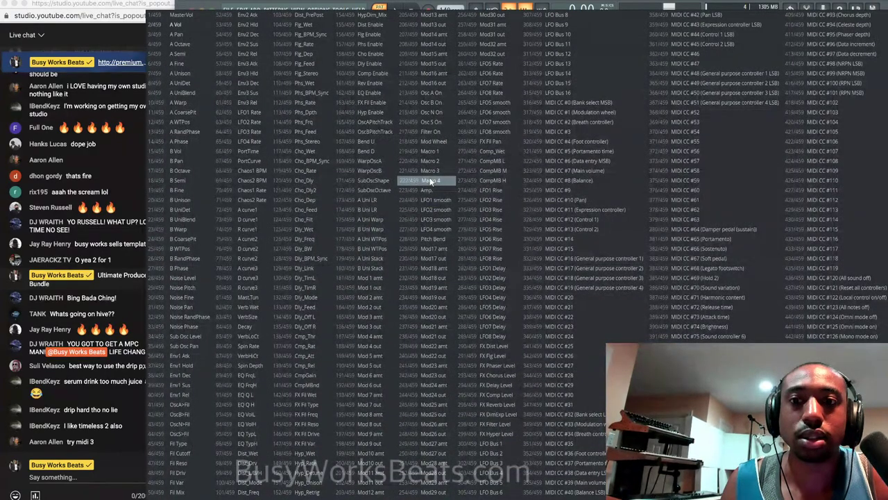
pyautogui.click(431, 181)
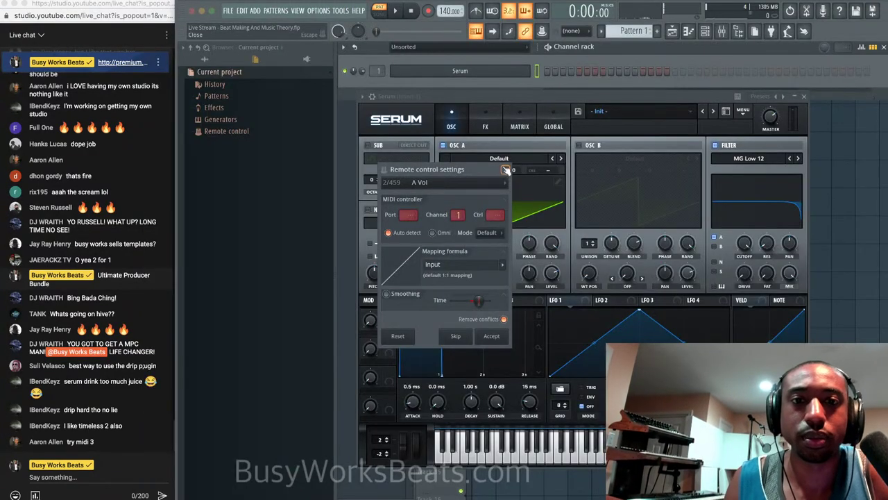
pyautogui.click(506, 171)
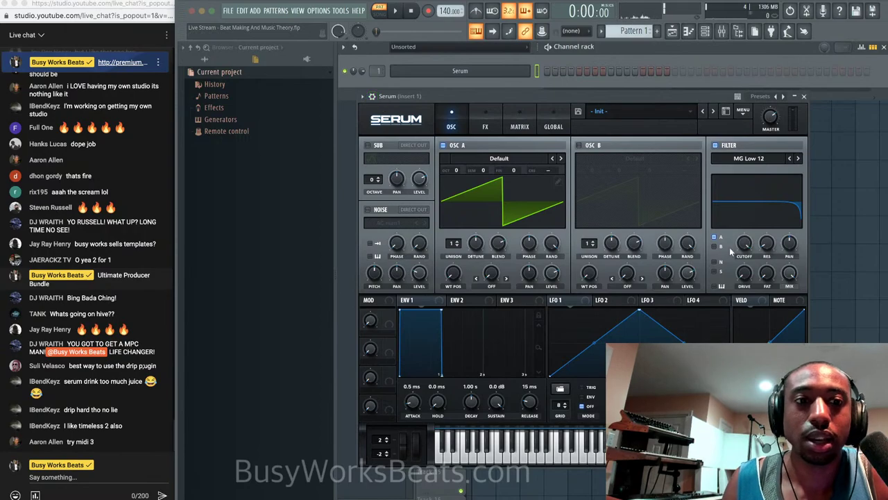
# Link all Serum parameters to MIDI, accepting the A Vol and A Pan links.
pyautogui.click(363, 96)
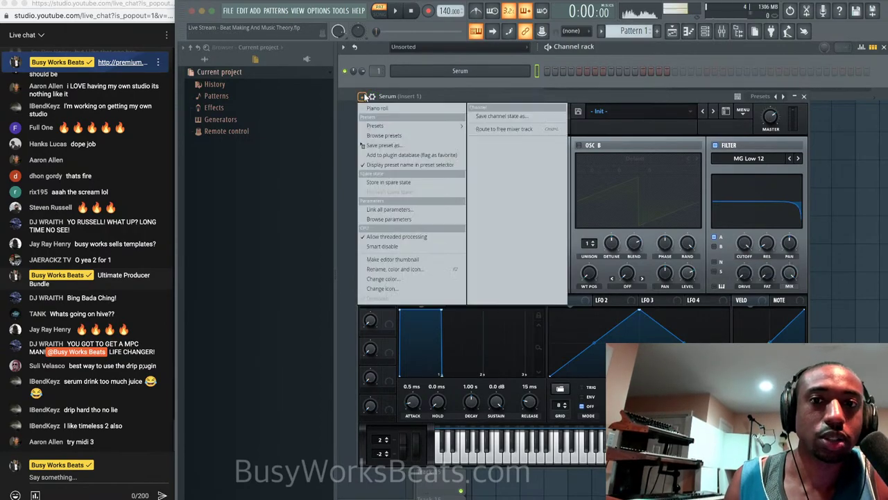
pyautogui.click(394, 209)
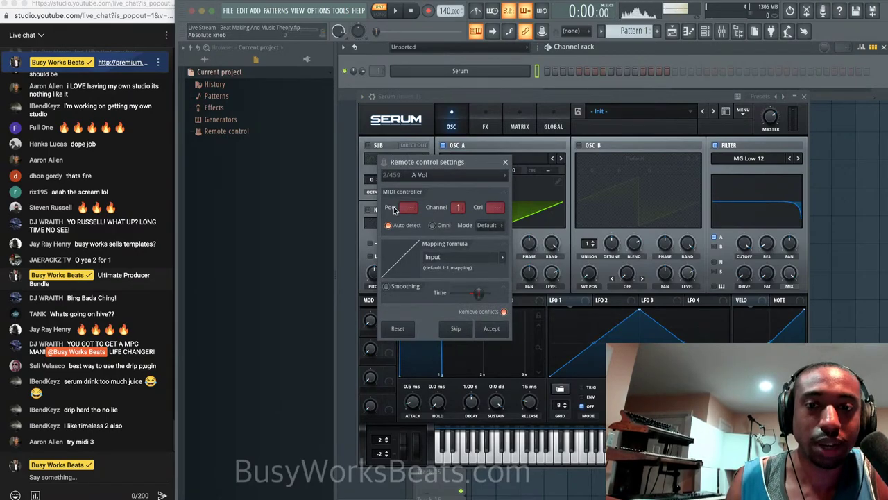
pyautogui.click(492, 328)
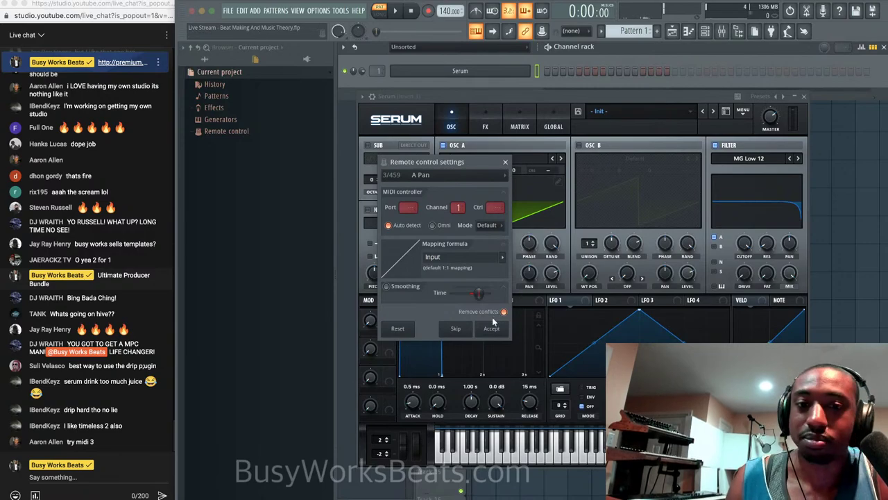
pyautogui.click(494, 329)
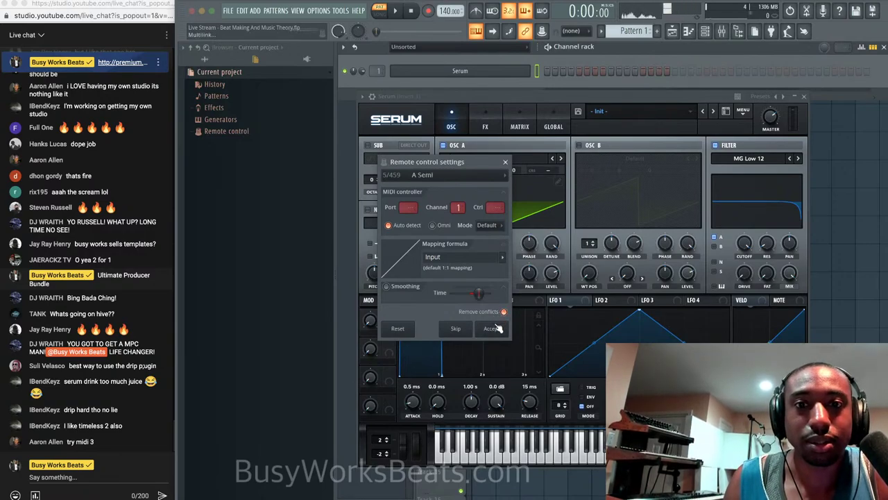
pyautogui.click(505, 163)
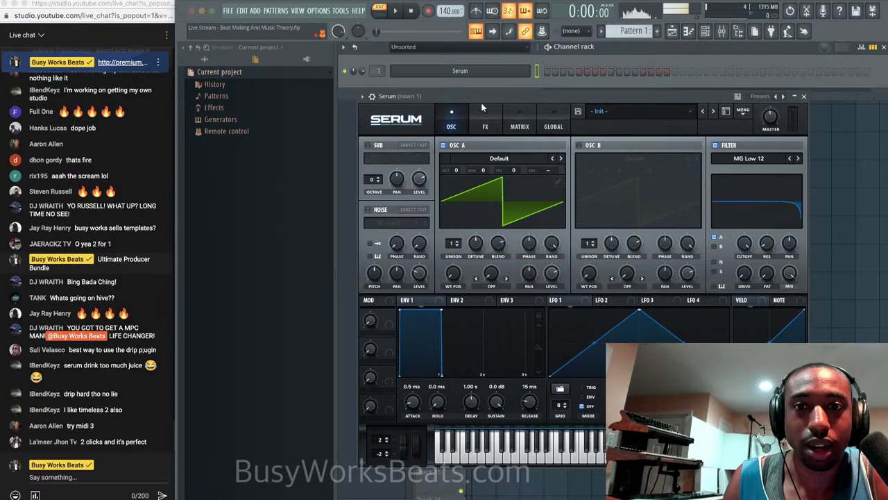
pyautogui.click(362, 96)
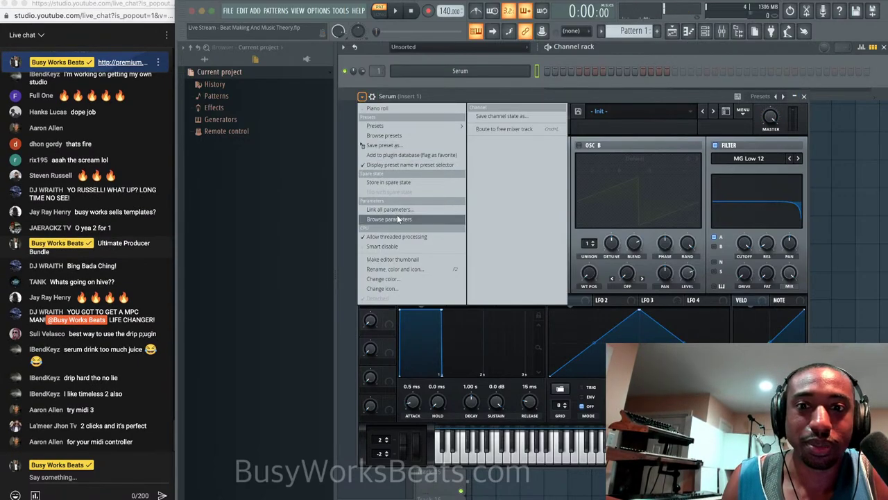
# Start a new project without saving changes to the old one.
pyautogui.click(229, 11)
pyautogui.click(230, 11)
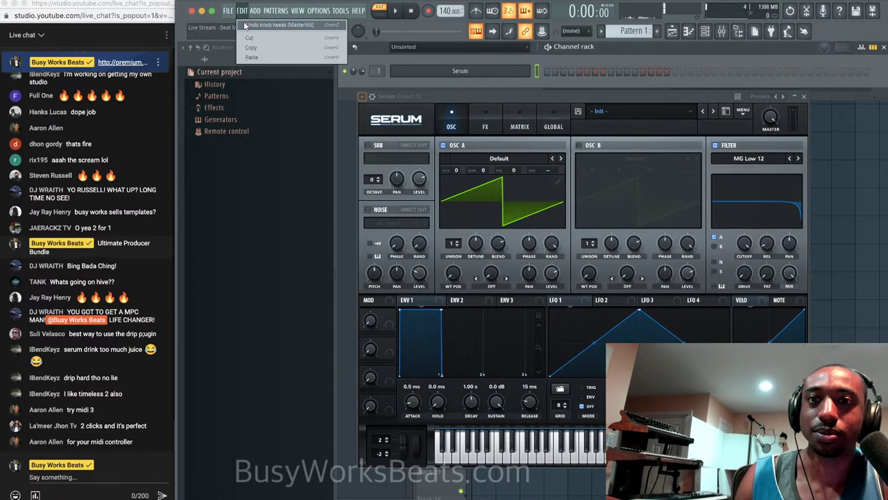
pyautogui.click(238, 27)
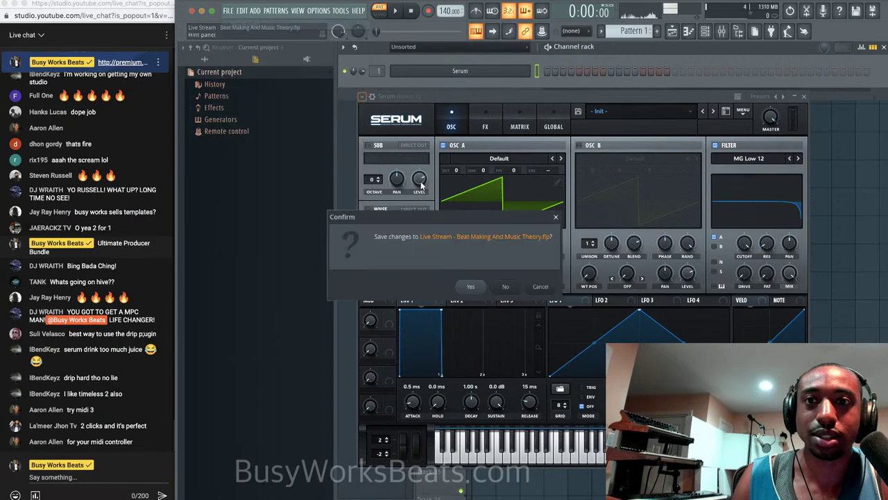
pyautogui.click(505, 286)
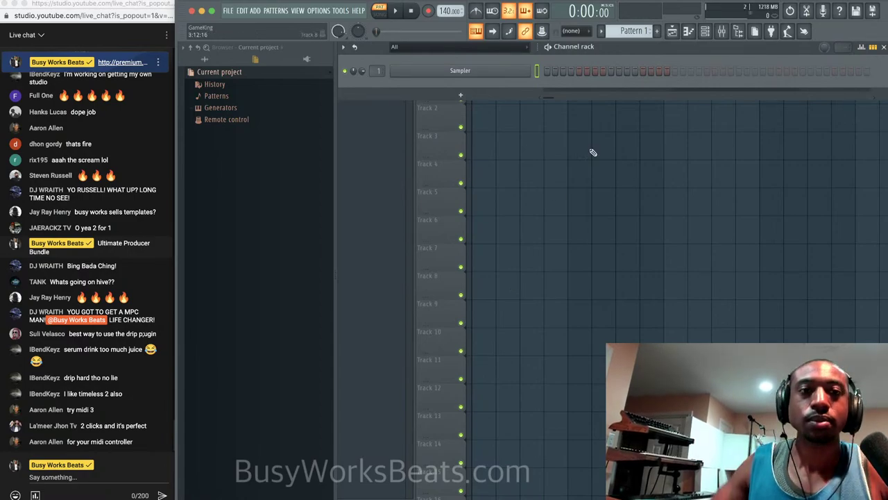
# Set mixer Insert 20's input to A LINE 5 and load a MIC state with Pro-Q 3 and RVox Stereo.
pyautogui.click(722, 28)
pyautogui.click(668, 178)
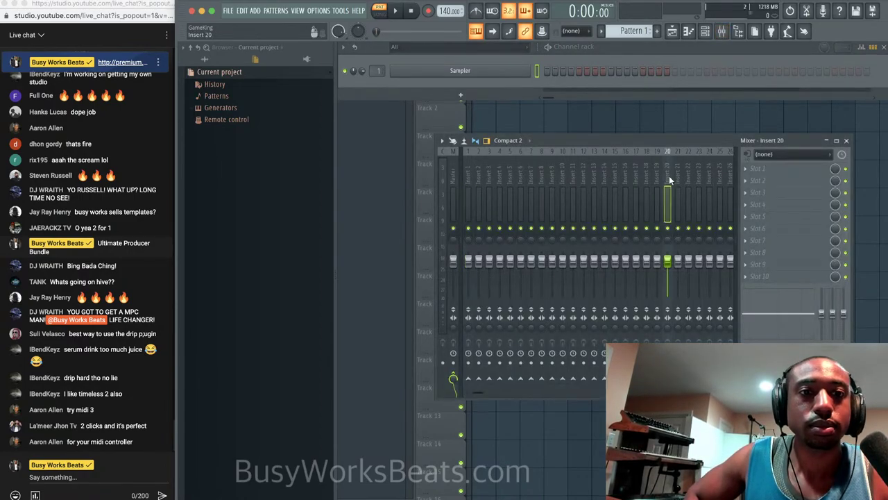
pyautogui.click(781, 155)
pyautogui.click(808, 117)
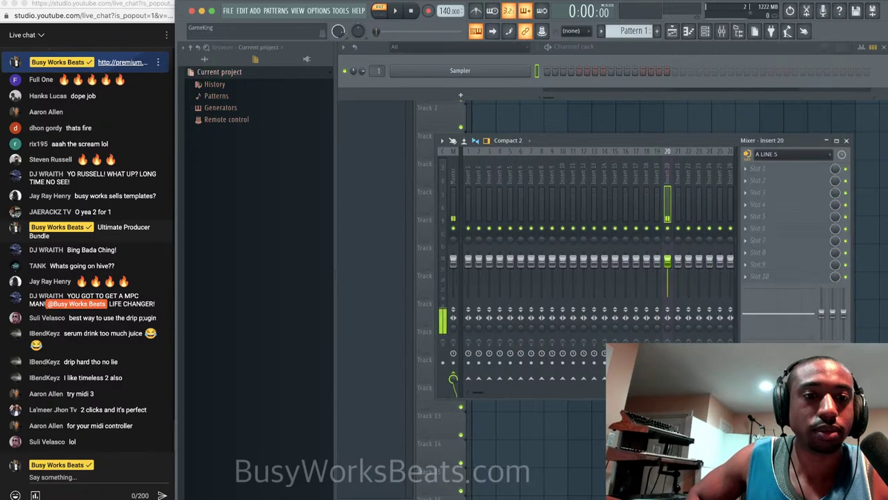
pyautogui.rightClick(665, 187)
pyautogui.moveTo(709, 211)
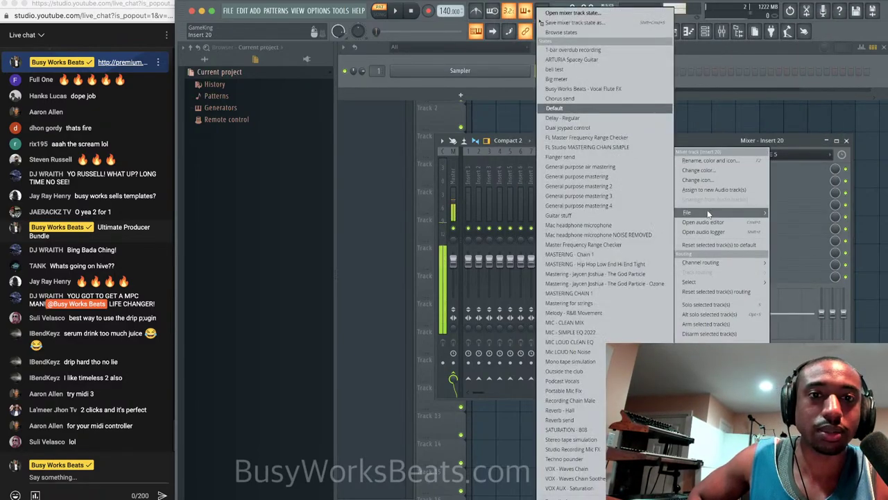
pyautogui.click(587, 333)
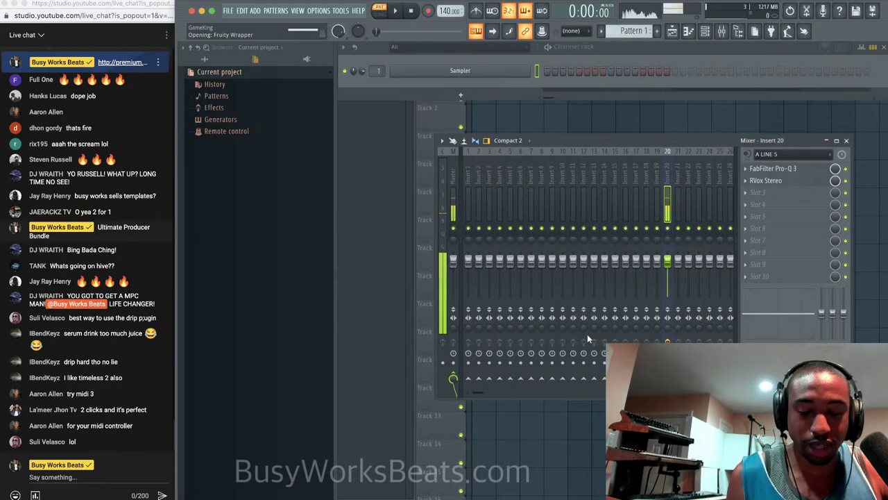
# Replace the Sampler channel with the Serum synth.
pyautogui.rightClick(470, 72)
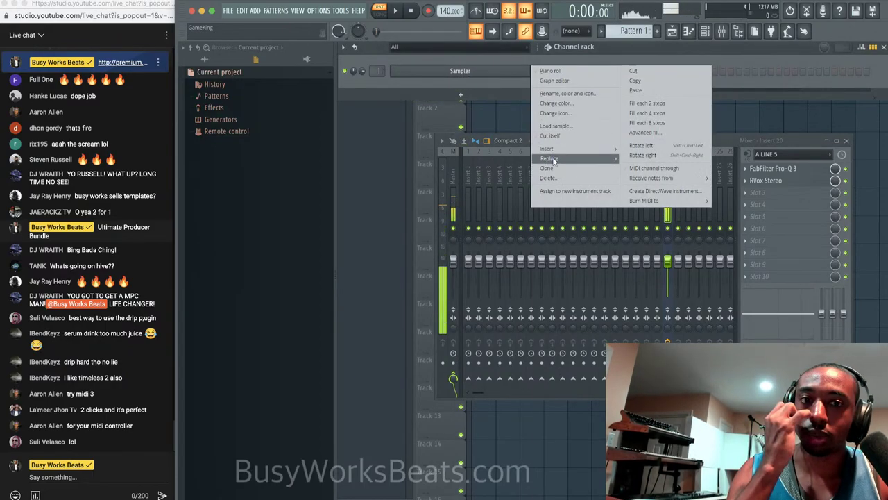
pyautogui.moveTo(549, 161)
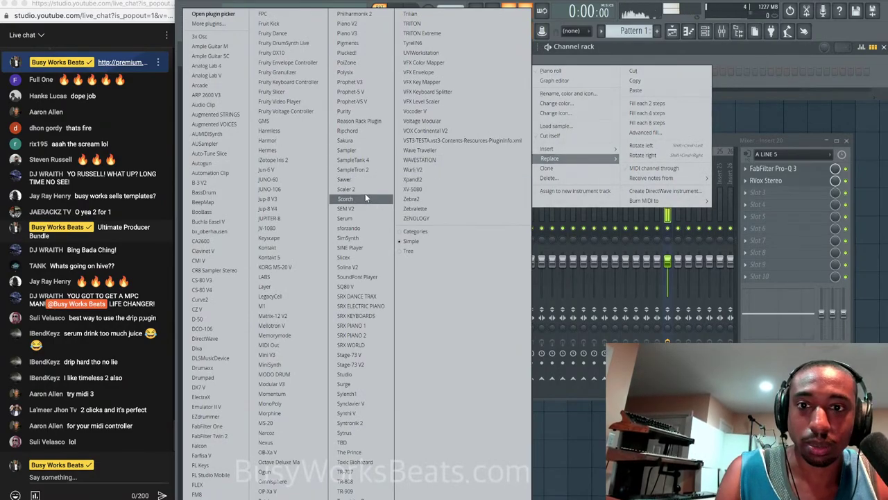
pyautogui.click(362, 219)
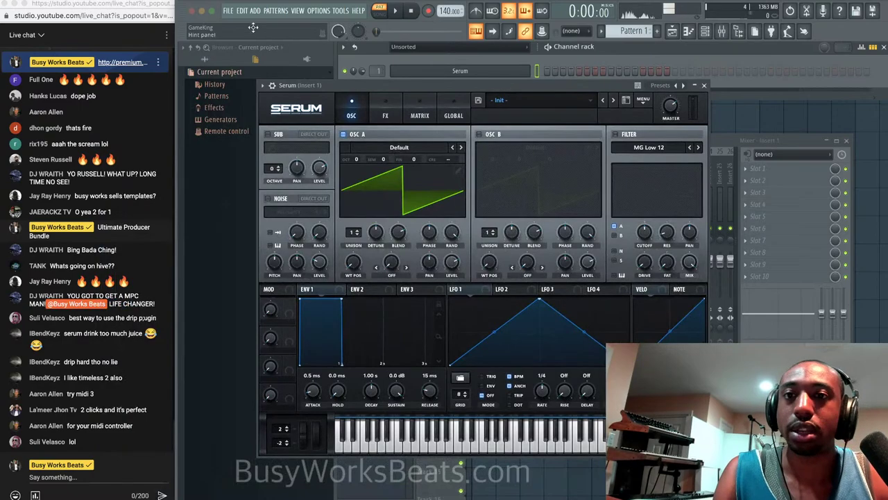
# Save the project over 'Live Stream - Beat Making And Music Theory.flp', replacing the existing file.
pyautogui.click(228, 10)
pyautogui.click(254, 63)
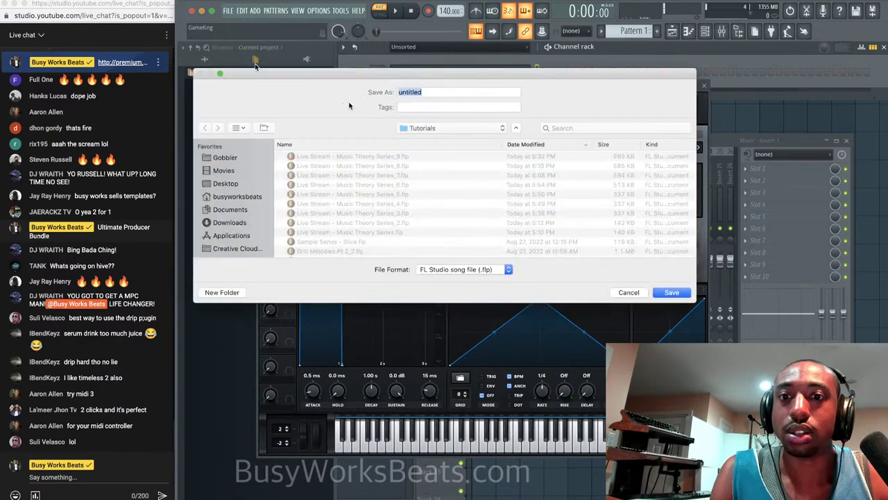
pyautogui.scroll(1, 397, 161)
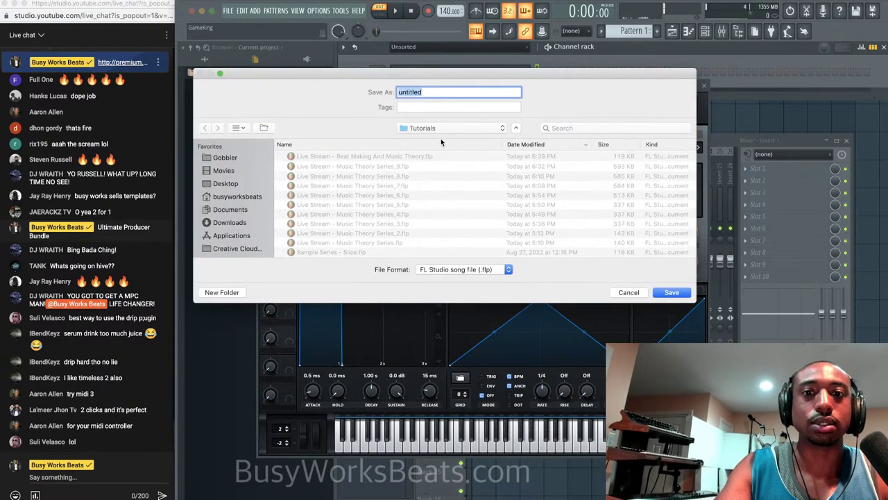
pyautogui.click(413, 156)
pyautogui.click(666, 290)
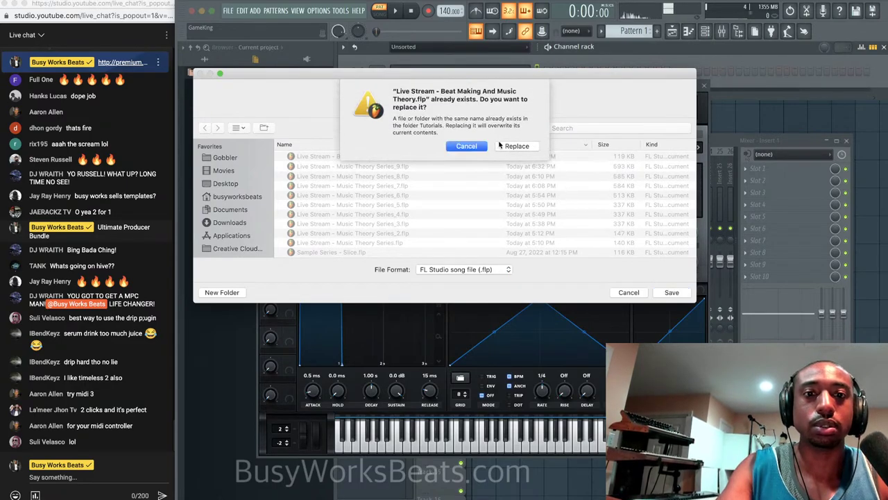
pyautogui.click(535, 133)
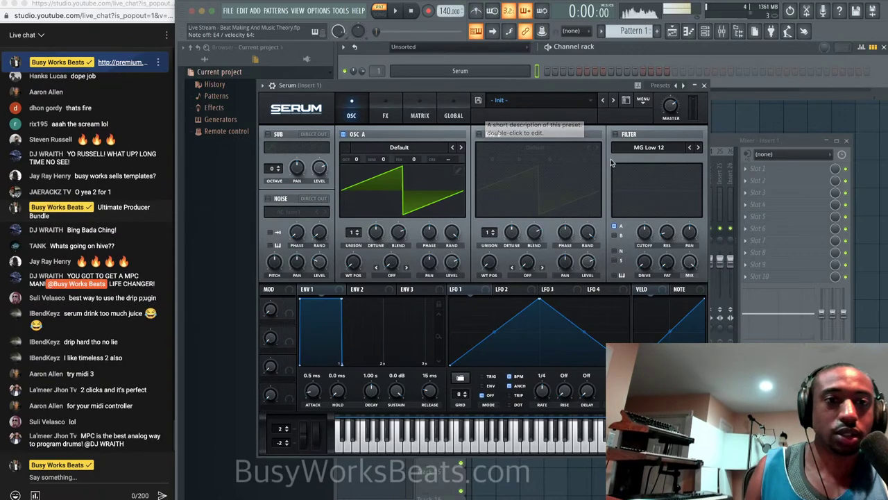
# Enable Serum's filter at 22090 Hz cutoff and create a Fil Cutoff automation clip via Browse parameters.
pyautogui.click(615, 134)
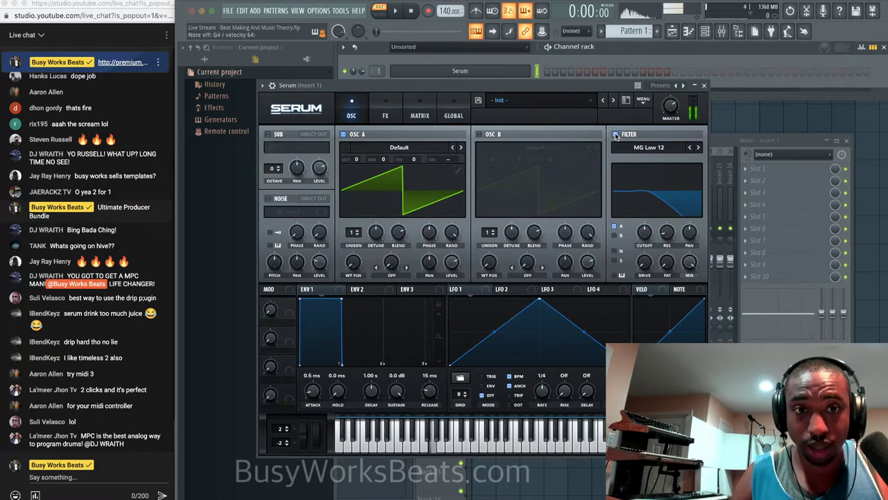
pyautogui.moveTo(646, 233); pyautogui.dragTo(646, 160)
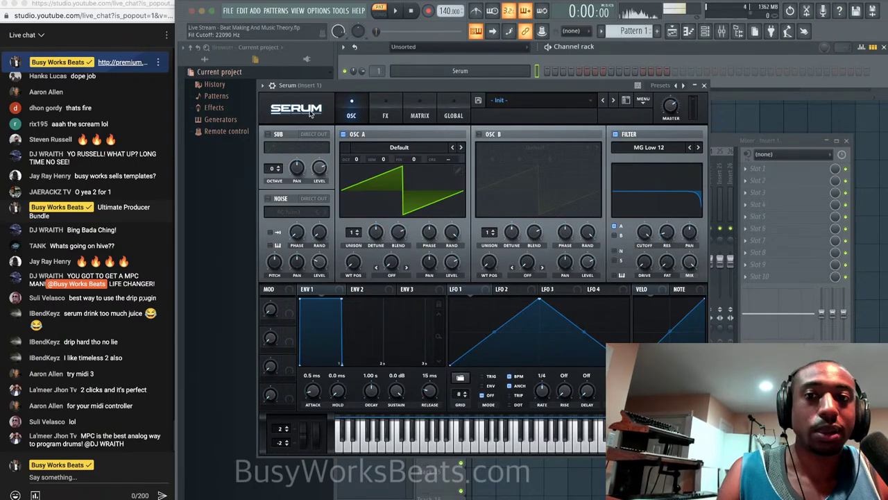
pyautogui.click(262, 85)
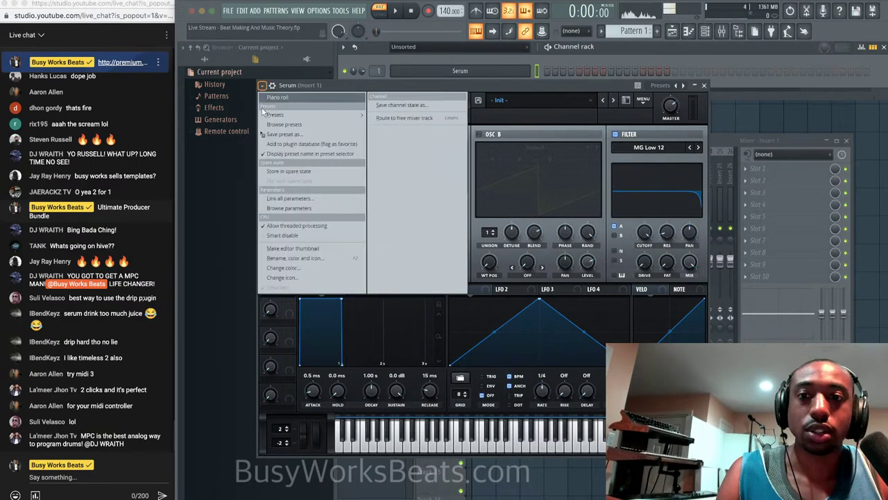
pyautogui.click(288, 208)
pyautogui.moveTo(345, 86); pyautogui.dragTo(437, 81)
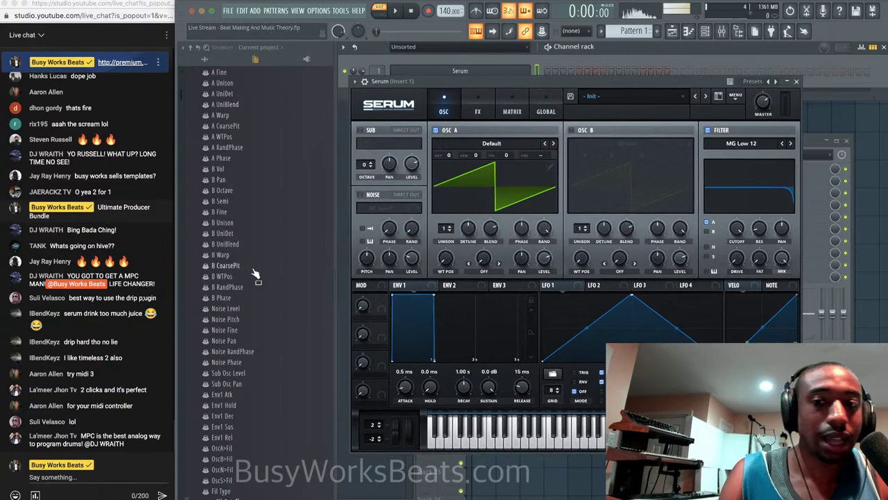
pyautogui.scroll(-4, 239, 333)
pyautogui.rightClick(223, 374)
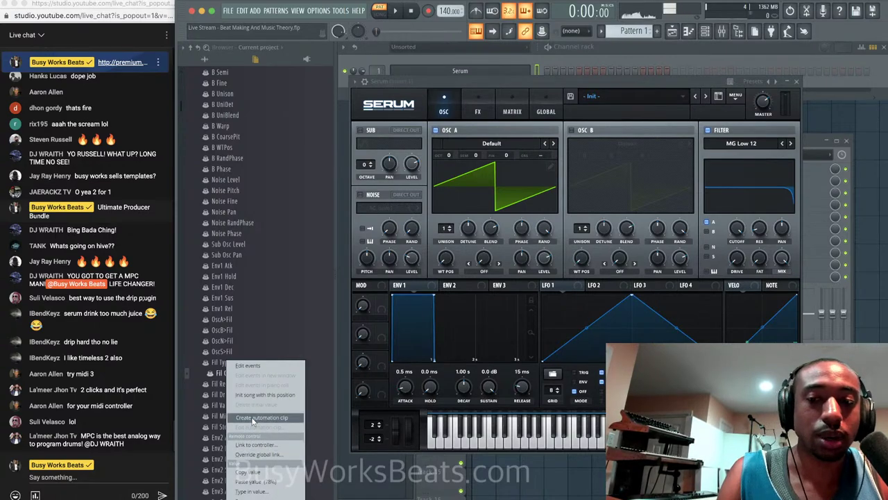
pyautogui.click(261, 417)
# Close Serum and select Pattern 1 in the playlist's pattern picker.
pyautogui.click(870, 186)
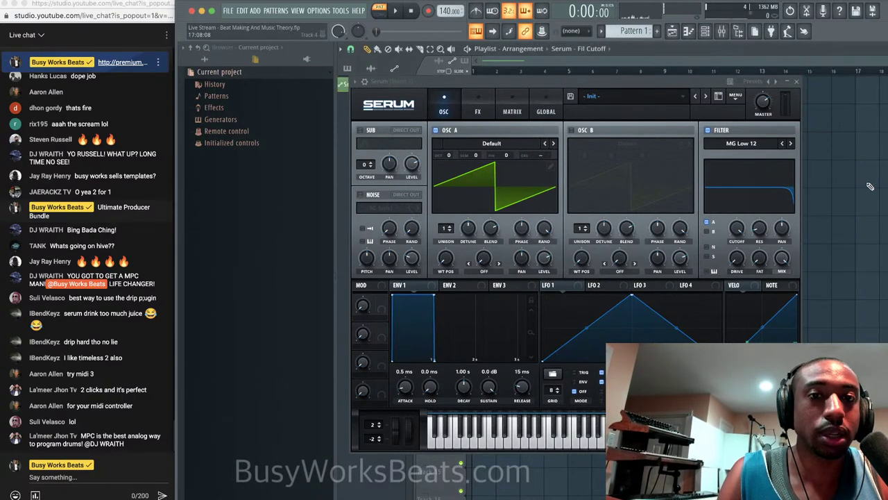
pyautogui.click(797, 82)
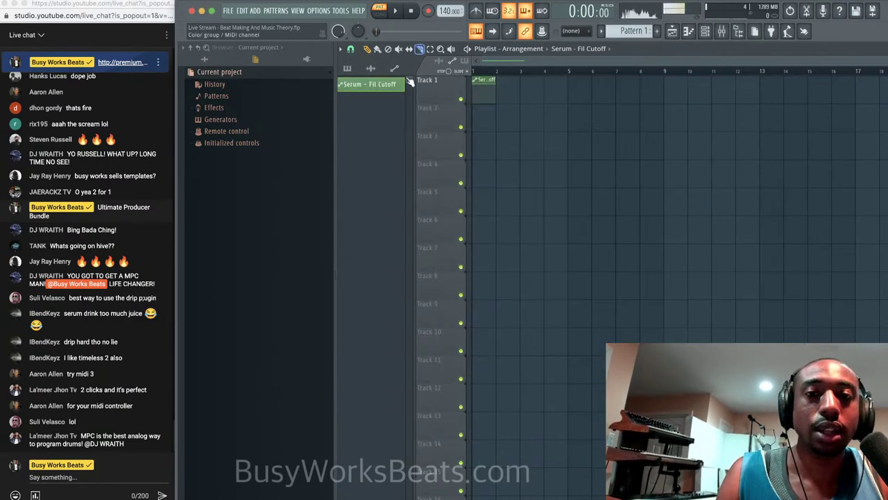
pyautogui.click(349, 68)
pyautogui.click(364, 86)
# Set song mode, enable metronome, and arm recording for notes and automation.
pyautogui.click(380, 12)
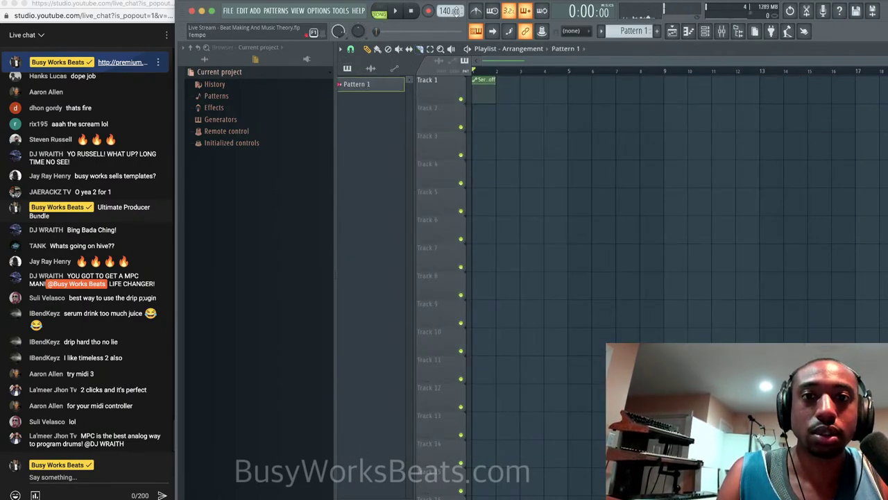
pyautogui.click(475, 11)
pyautogui.click(428, 11)
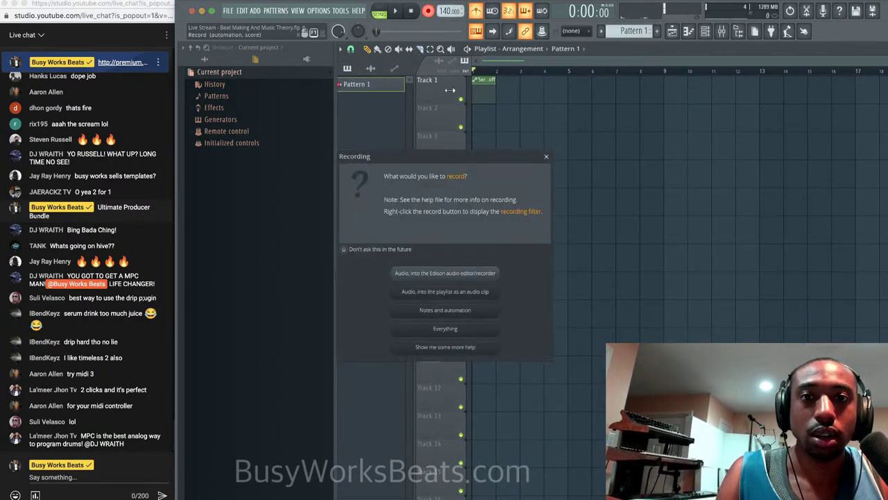
pyautogui.click(479, 312)
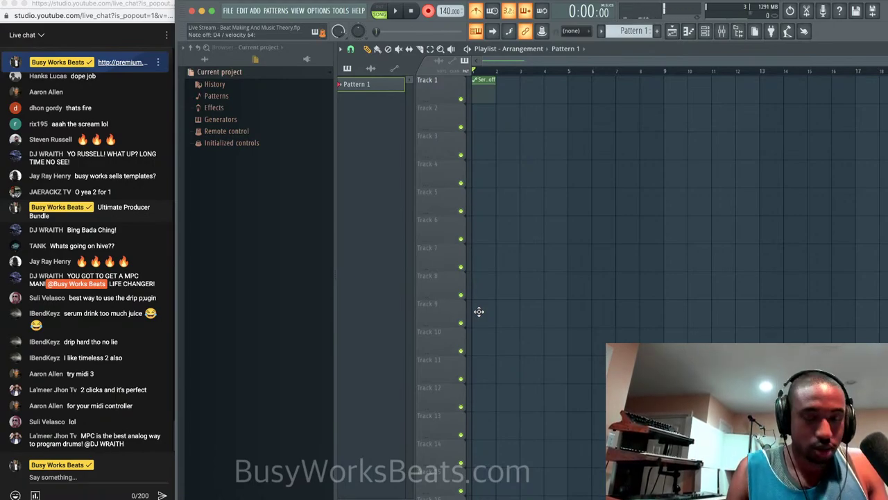
pyautogui.click(706, 32)
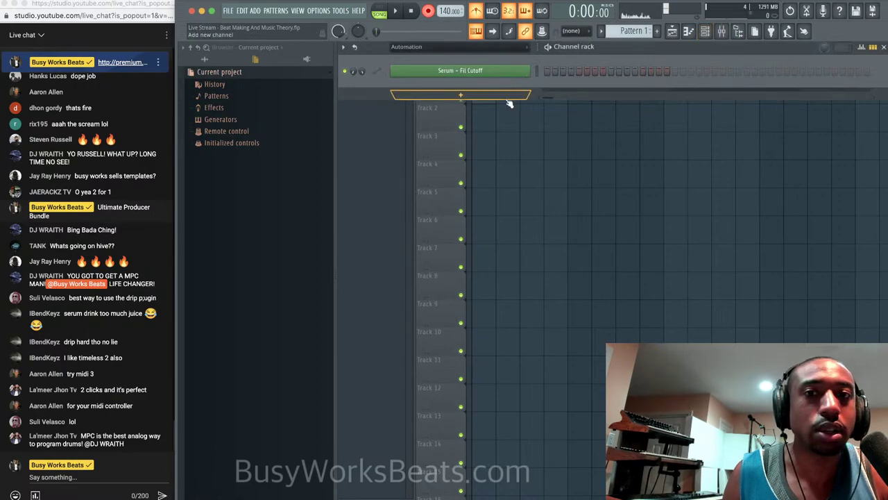
# Show all channels in the channel rack, then record chords on Serum with a count-in.
pyautogui.click(466, 47)
pyautogui.click(460, 58)
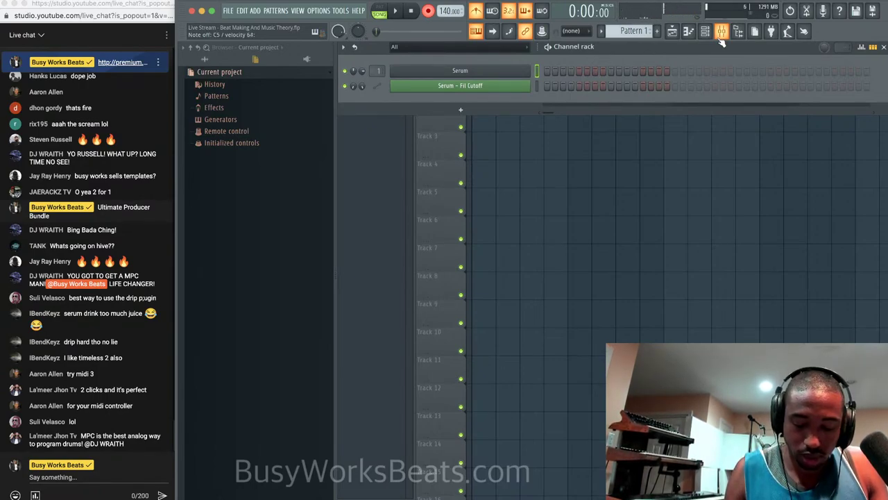
pyautogui.press('space')
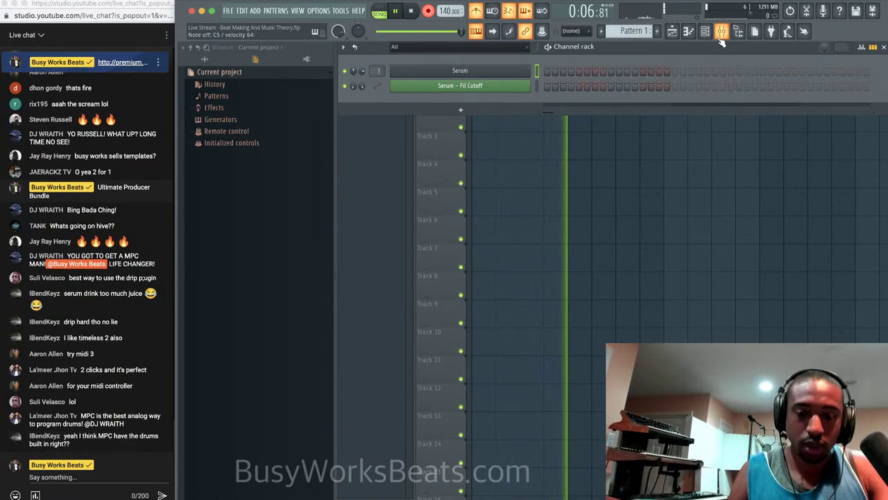
pyautogui.press('space')
pyautogui.press('space')
# Open the recorded Pattern 1 chords in the piano roll and quantize them.
pyautogui.press('F6')
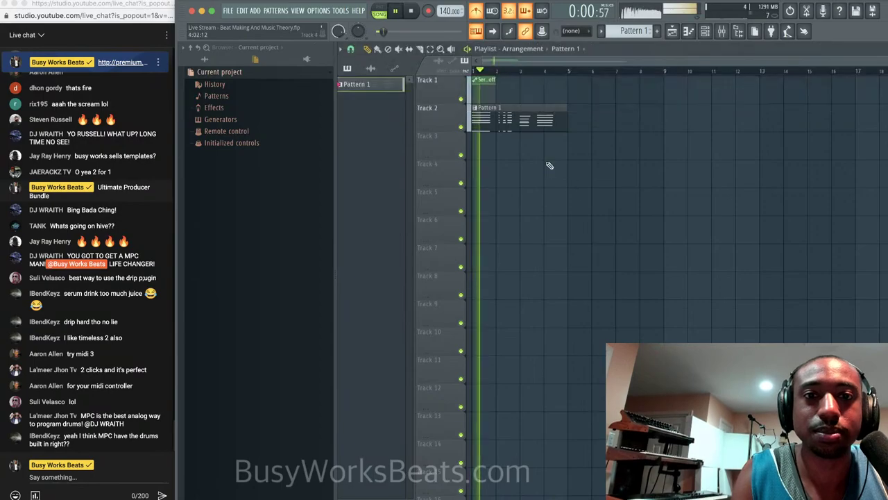
pyautogui.doubleClick(534, 125)
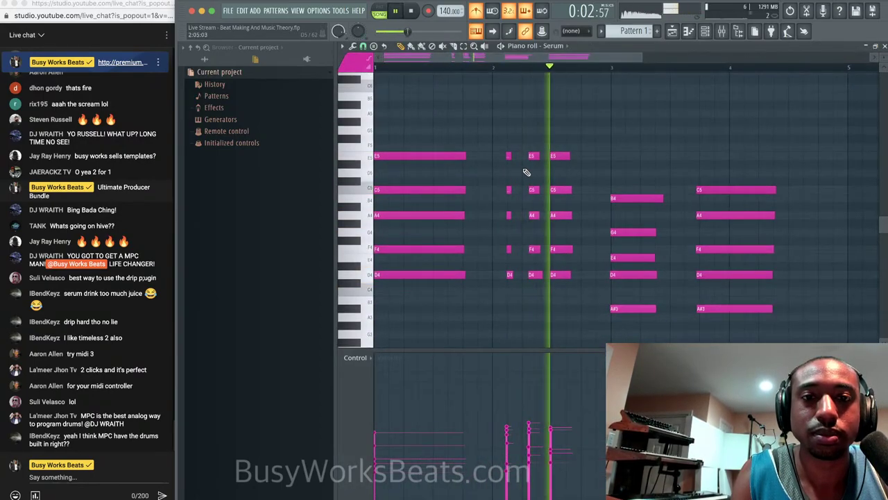
pyautogui.press('space')
pyautogui.hotkey('alt', 'q')
pyautogui.press('Return')
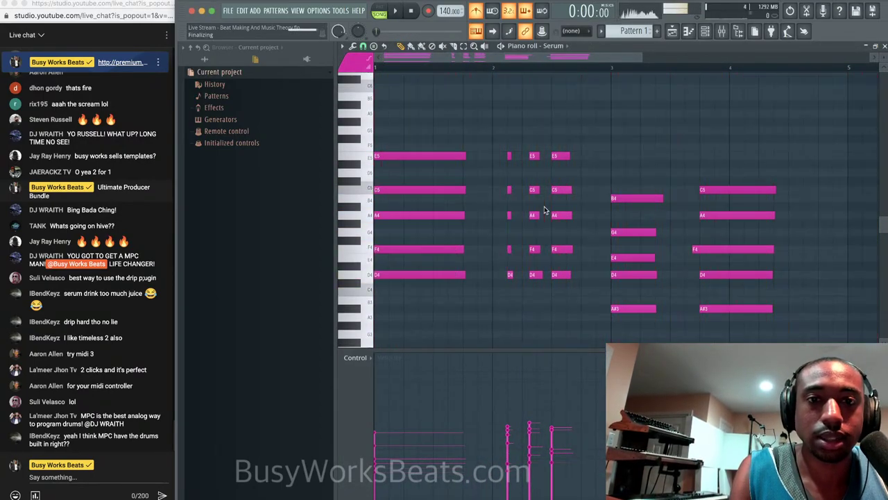
# Delete the E4 note from the bar-3 chord.
pyautogui.press('space')
pyautogui.moveTo(605, 184); pyautogui.dragTo(641, 329)
pyautogui.scroll(-3, 640, 330)
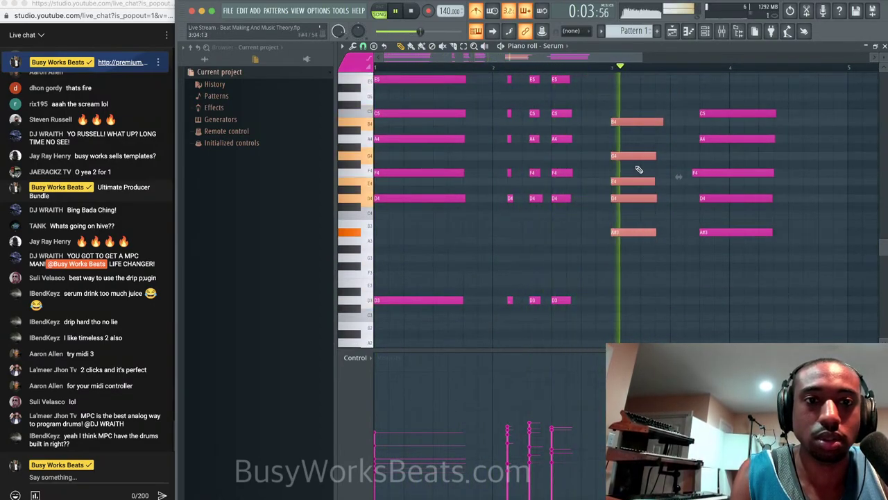
pyautogui.press('space')
pyautogui.rightClick(631, 182)
pyautogui.click(631, 182)
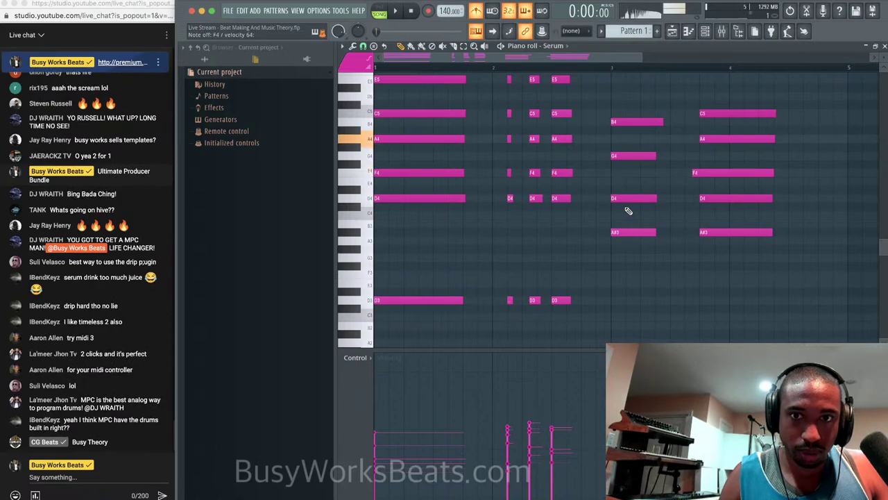
# Lower the B4 and G4 notes to A4 and F4, and nudge the last chord's F4 later.
pyautogui.moveTo(633, 168); pyautogui.dragTo(631, 140)
pyautogui.press('space')
pyautogui.click(683, 206)
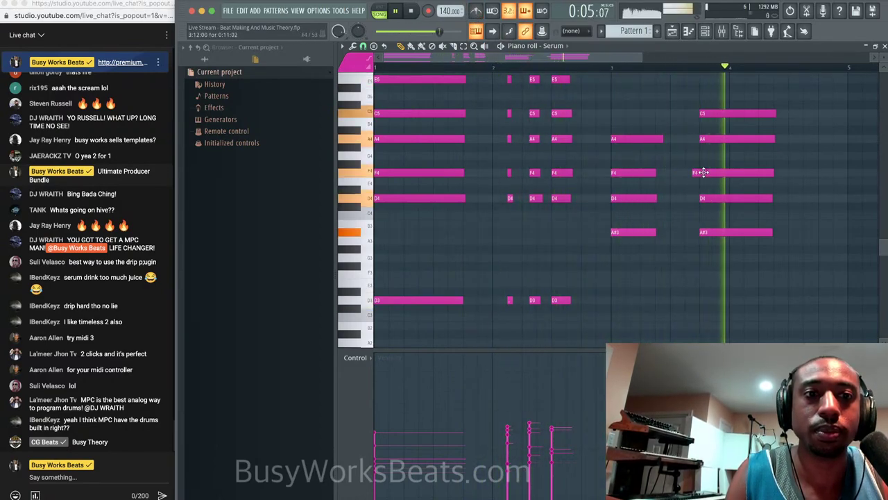
pyautogui.moveTo(703, 172); pyautogui.dragTo(710, 172)
pyautogui.press('space')
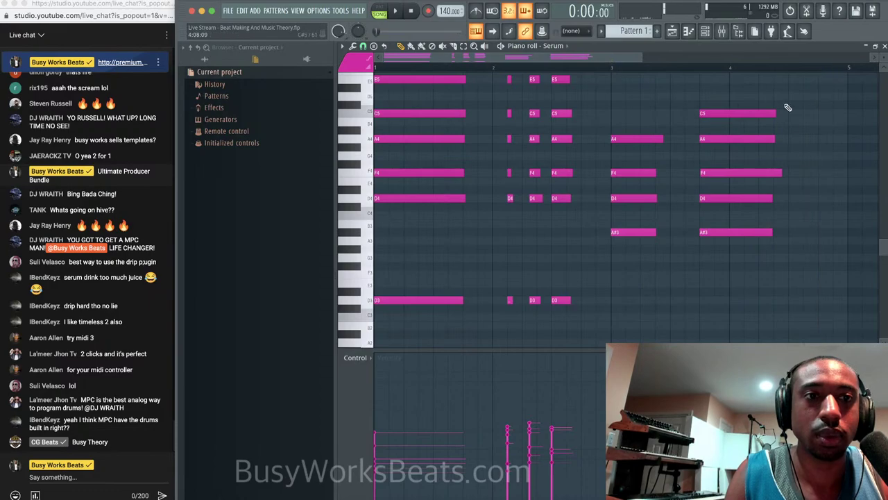
# Add a shorter copy of the last chord later, a fifth higher.
pyautogui.scroll(-1, 774, 109)
pyautogui.moveTo(749, 107); pyautogui.dragTo(670, 325)
pyautogui.scroll(3, 708, 223)
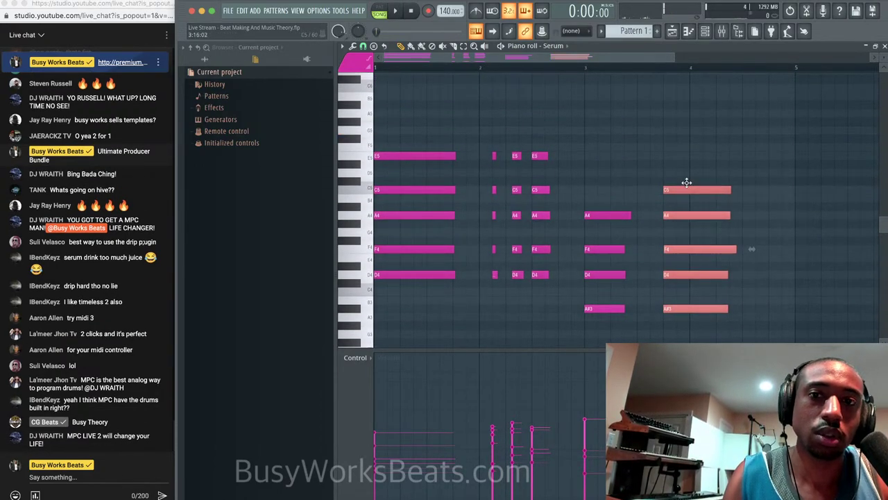
pyautogui.moveTo(686, 181); pyautogui.dragTo(765, 122)
pyautogui.press('space')
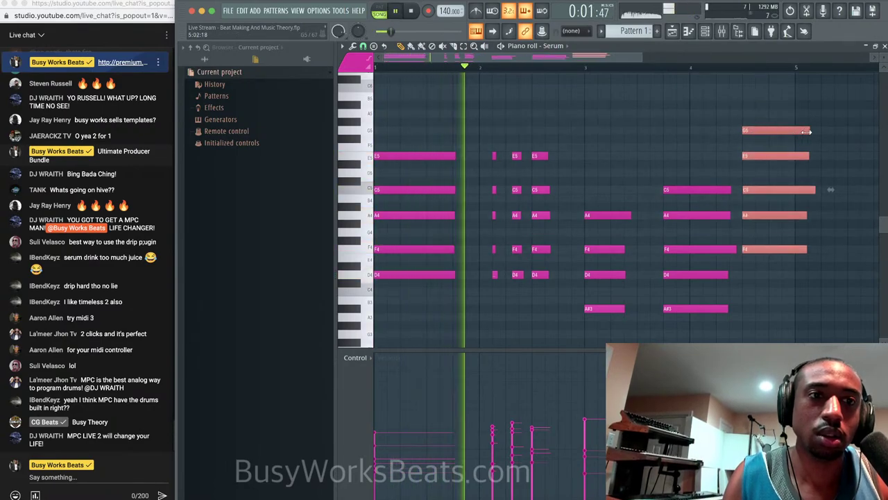
pyautogui.moveTo(805, 132); pyautogui.dragTo(772, 133)
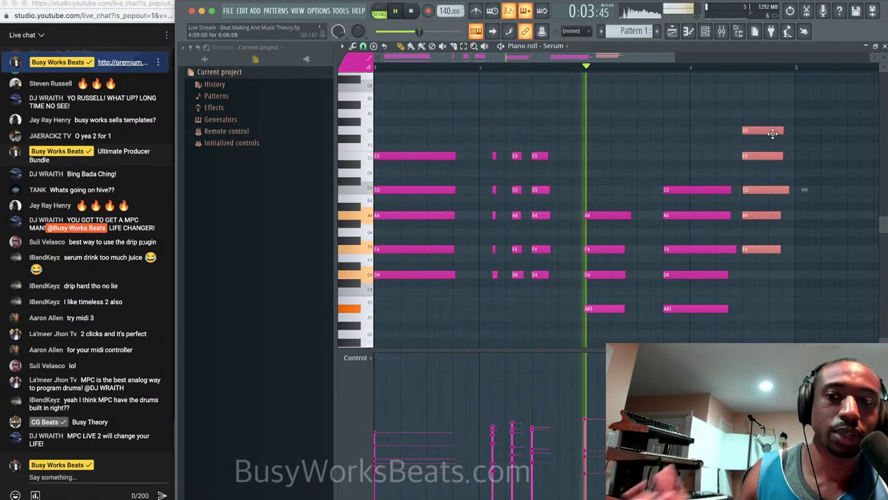
# Save the project with Ctrl+S and close the piano roll.
pyautogui.hotkey('ctrl', 's')
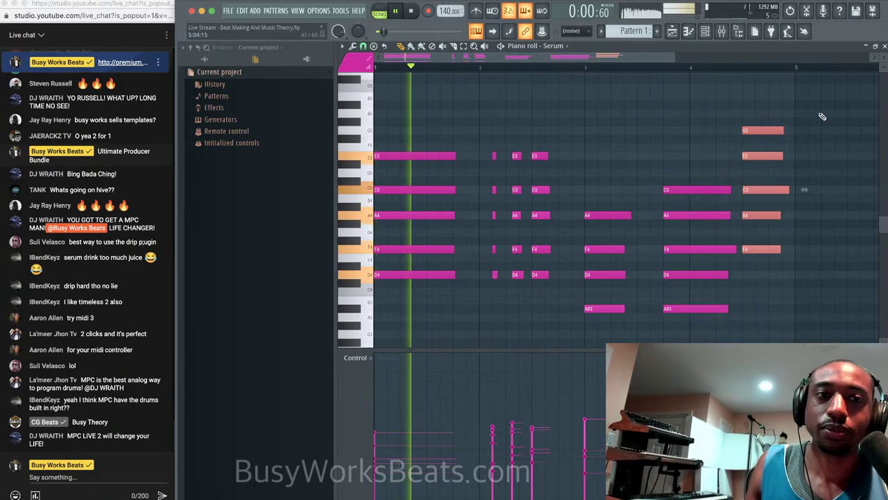
pyautogui.press('space')
pyautogui.click(885, 46)
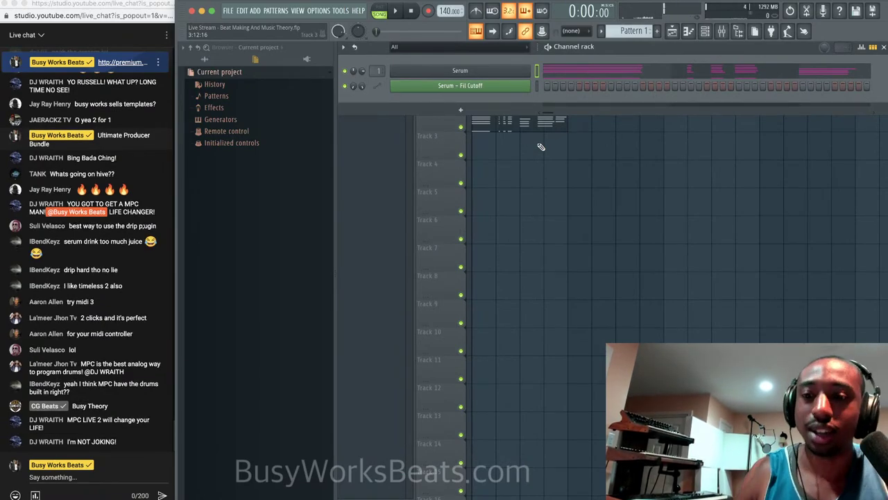
# Tweak Serum's filter cutoff, then close the Serum window.
pyautogui.click(460, 70)
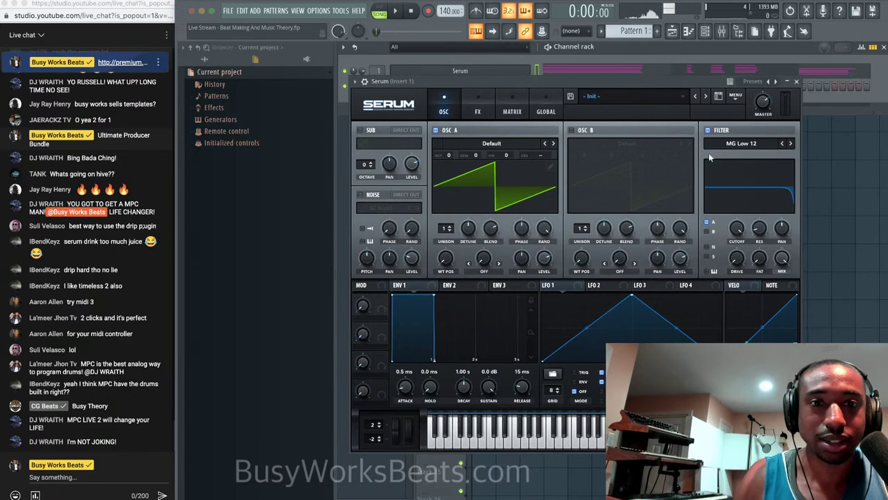
pyautogui.moveTo(738, 227); pyautogui.dragTo(740, 201)
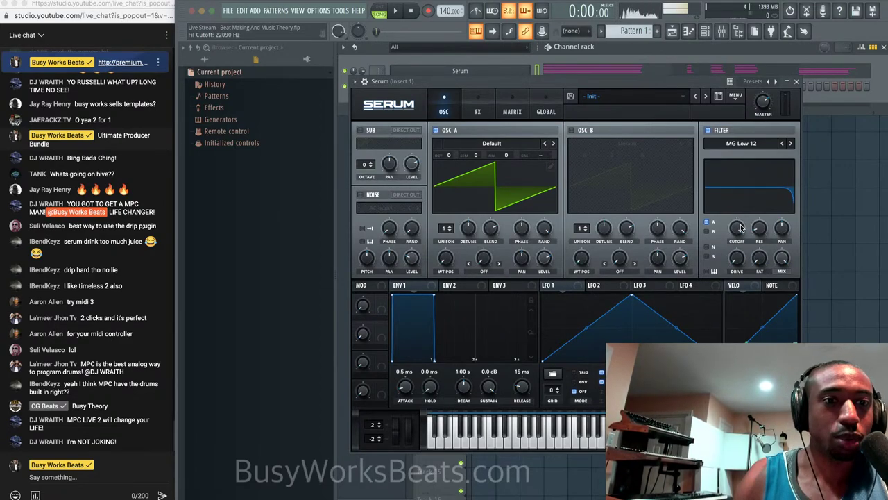
pyautogui.click(795, 81)
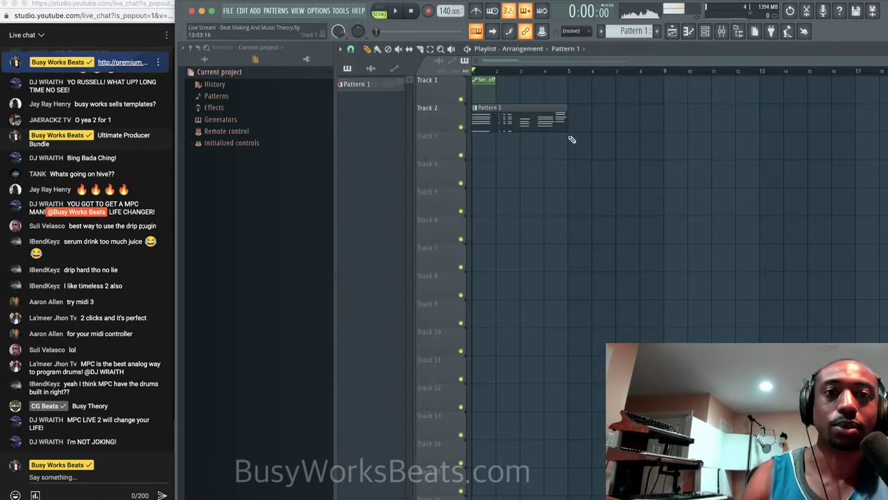
# Stretch the Serum - Fil Cutoff automation clip to four bars, ending at bar 5.
pyautogui.moveTo(496, 81); pyautogui.dragTo(567, 81)
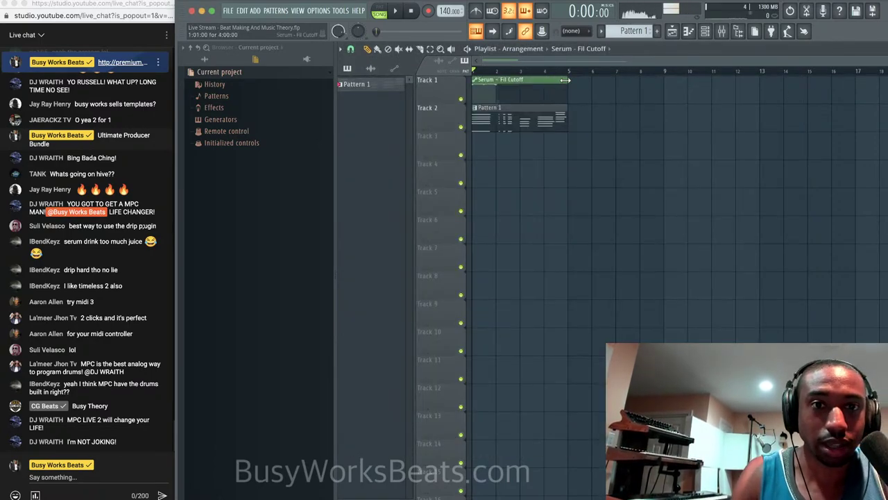
pyautogui.scroll(3, 507, 102)
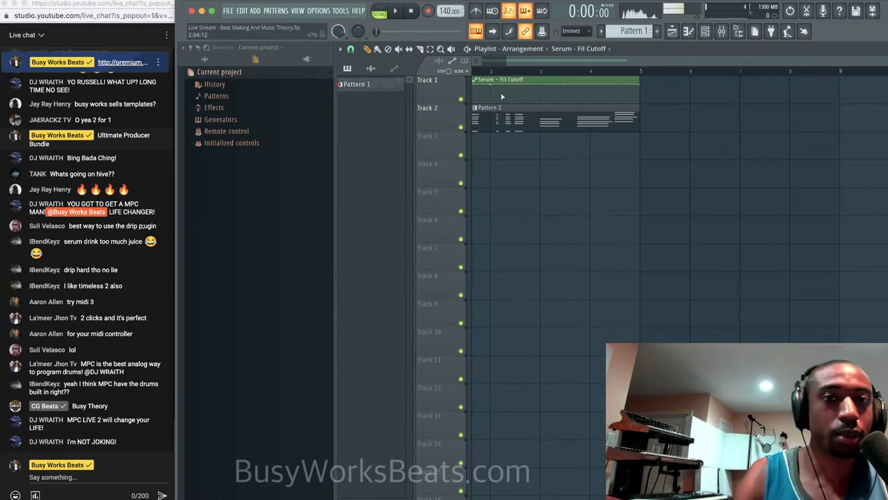
pyautogui.scroll(1, 506, 102)
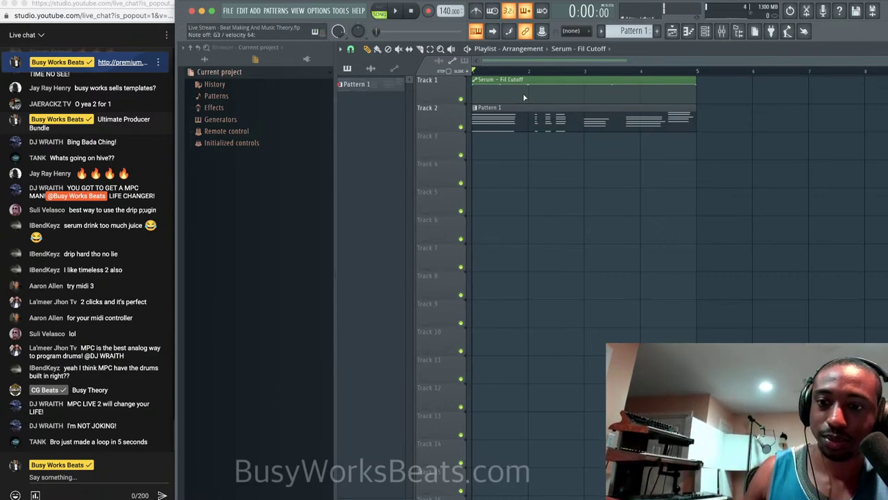
# Add a low cutoff point at bar 2 and audition the sweep.
pyautogui.rightClick(528, 98)
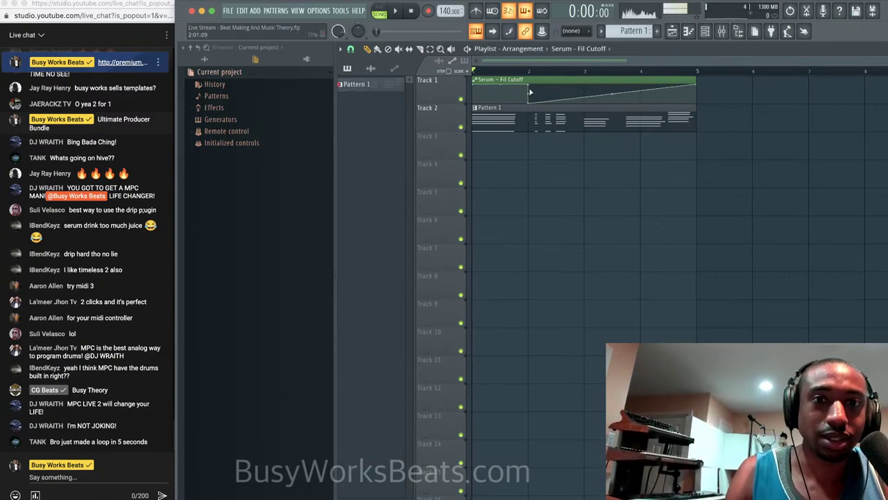
pyautogui.rightClick(529, 86)
pyautogui.click(547, 99)
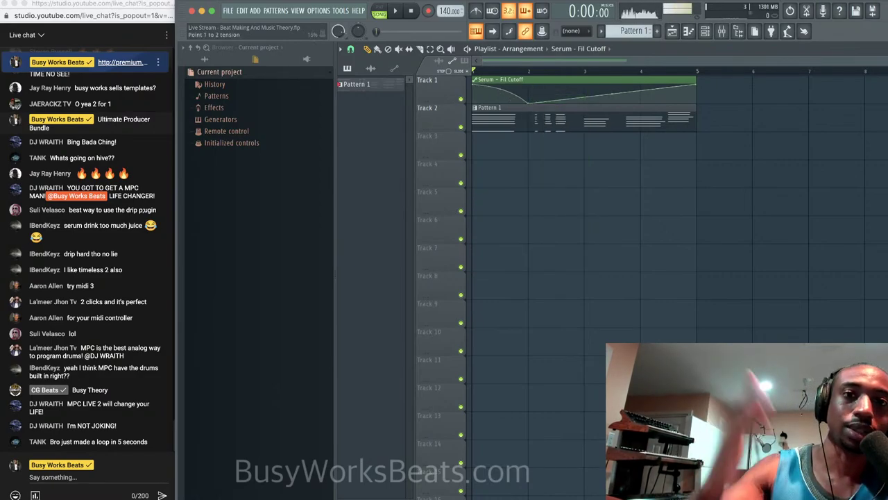
pyautogui.press('space')
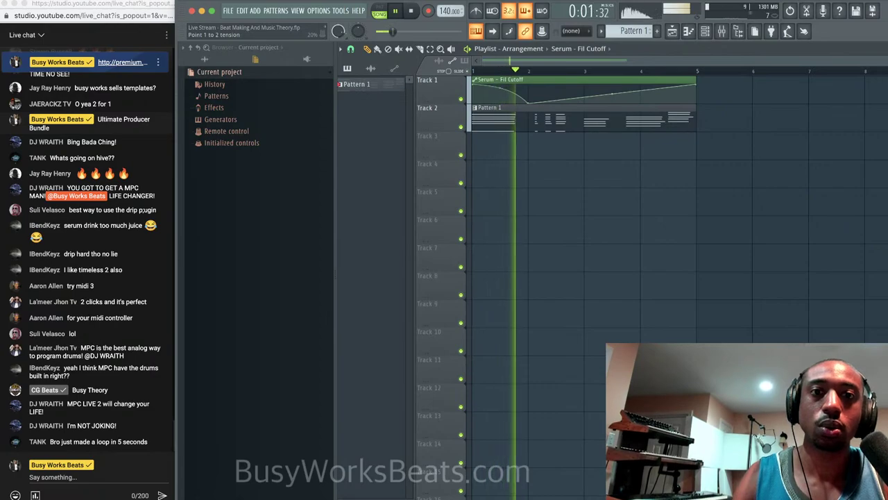
pyautogui.press('space')
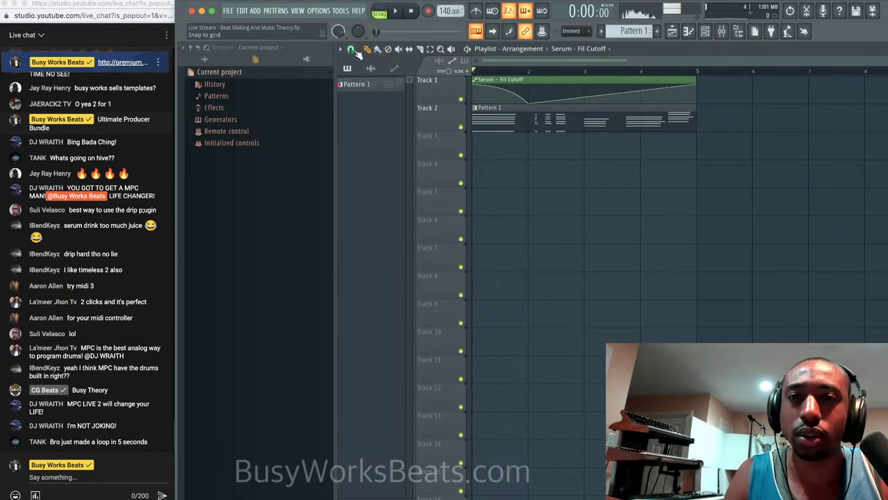
# Set grid snap to 1/2 beat and move a curve point earlier.
pyautogui.click(353, 51)
pyautogui.click(368, 184)
pyautogui.scroll(3, 532, 143)
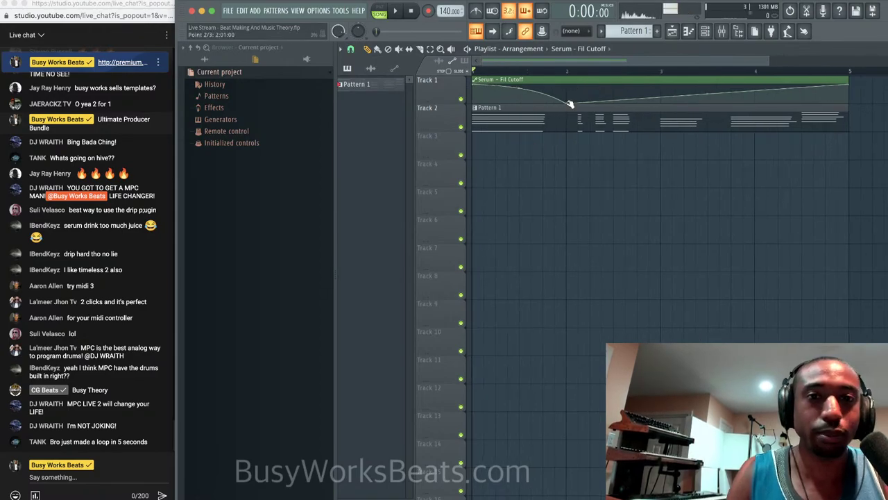
pyautogui.moveTo(567, 107); pyautogui.dragTo(508, 109)
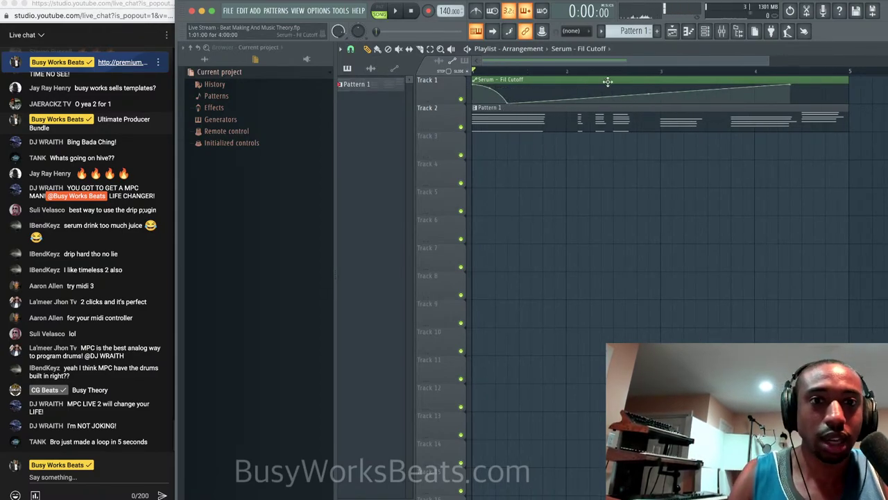
pyautogui.press('space')
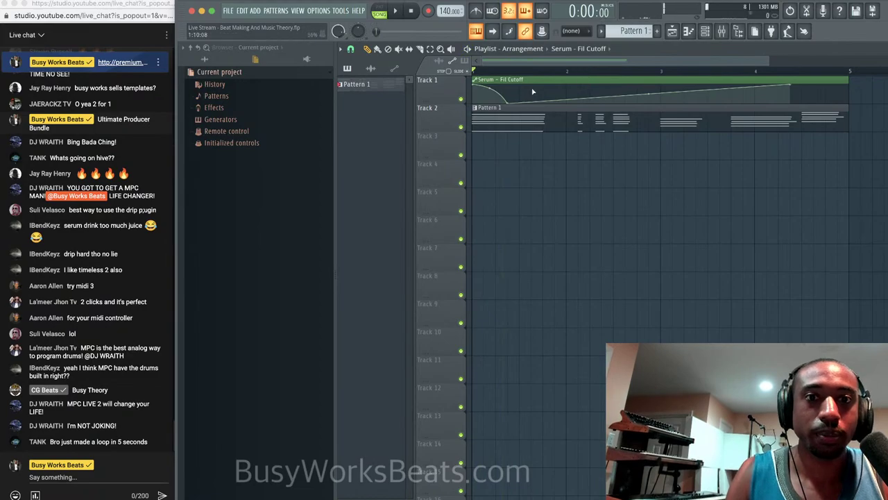
pyautogui.press('space')
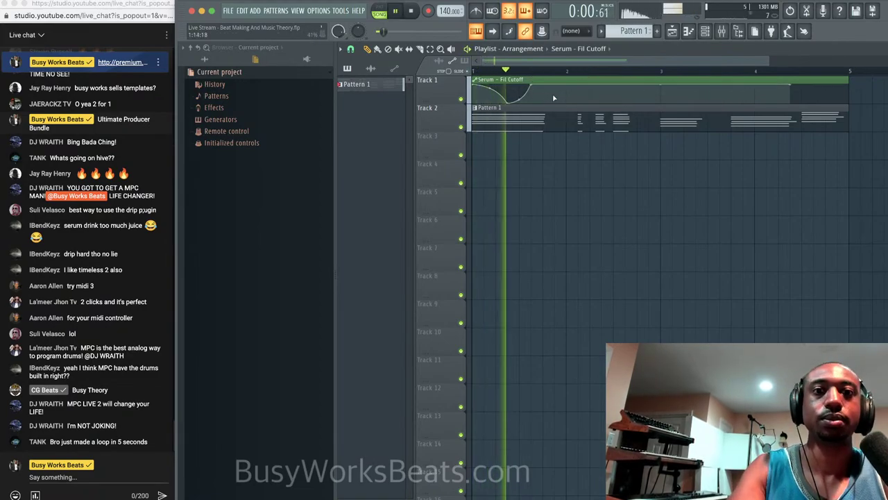
# Pull the point after the peak down and audition the reshaped curve.
pyautogui.moveTo(554, 92); pyautogui.dragTo(545, 113)
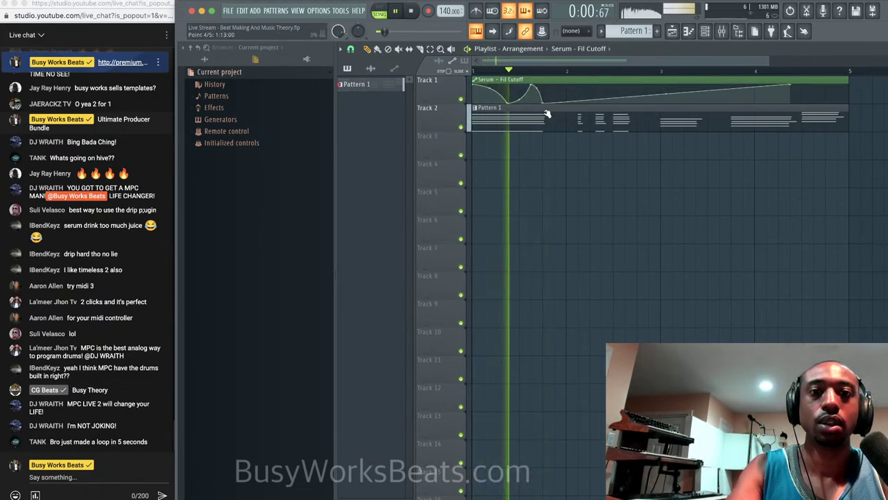
pyautogui.press('space')
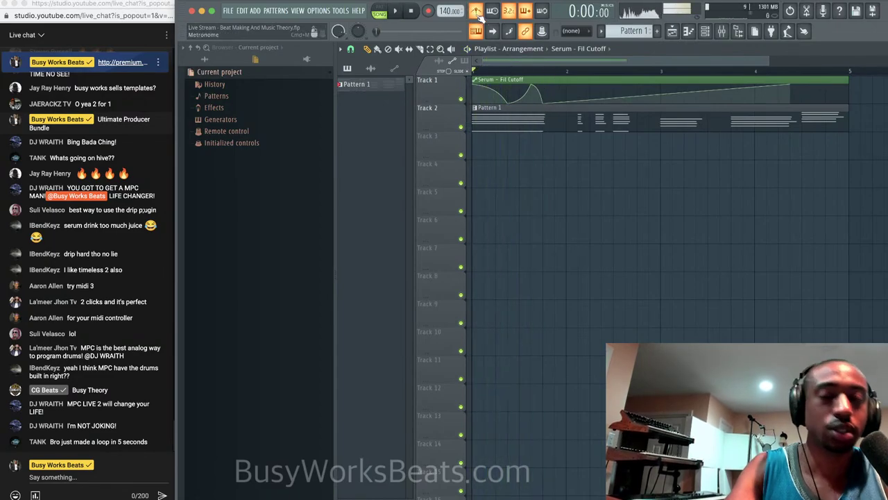
pyautogui.press('space')
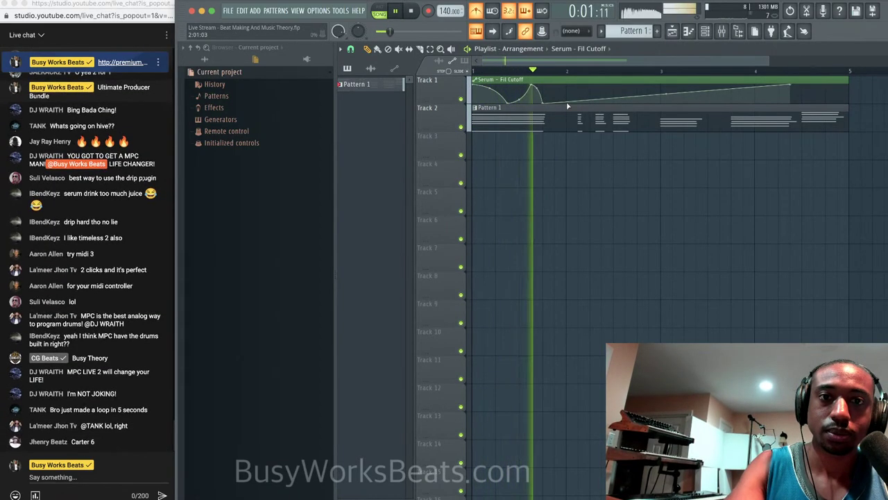
pyautogui.press('space')
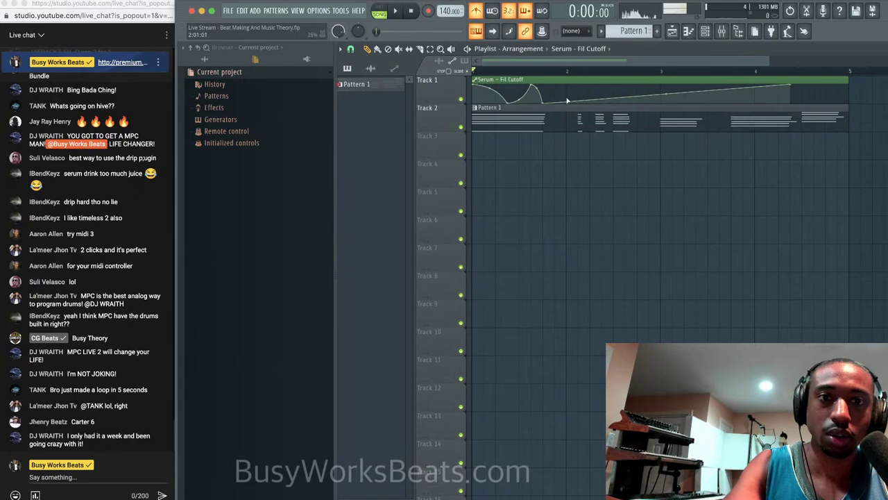
pyautogui.press('space')
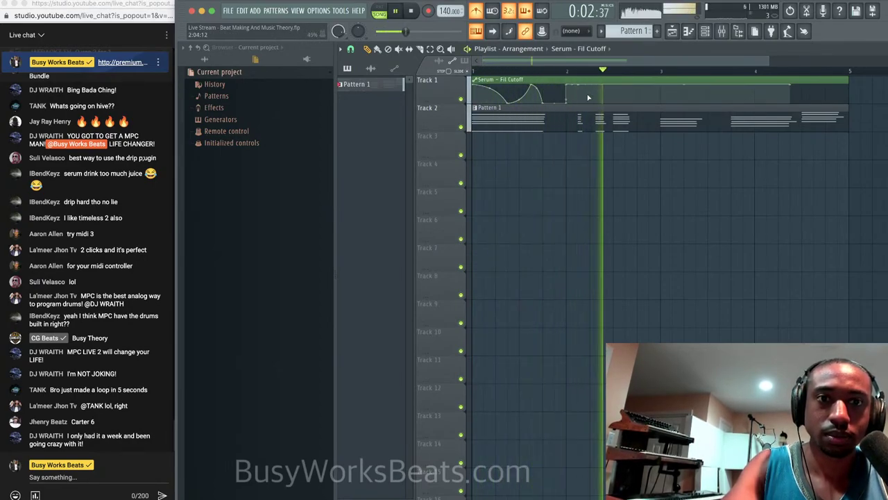
# Create another dip and a low point ramping toward bar 4.
pyautogui.moveTo(581, 94); pyautogui.dragTo(615, 79)
pyautogui.press('space')
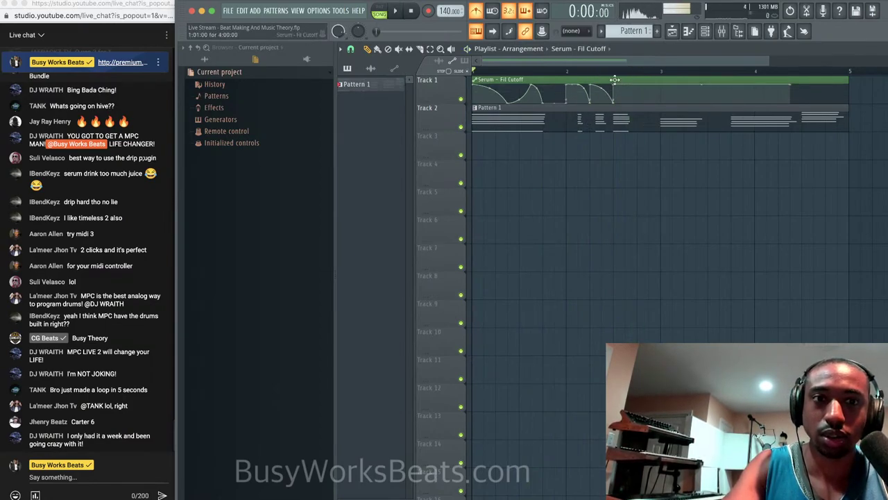
pyautogui.click(642, 102)
pyautogui.press('space')
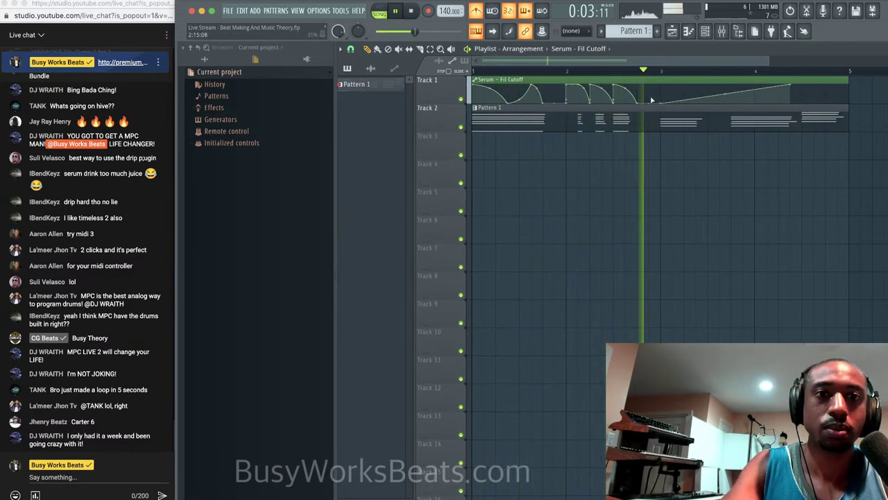
pyautogui.press('space')
# Add one more low cutoff point later in the clip and play the full curve.
pyautogui.click(709, 103)
pyautogui.press('space')
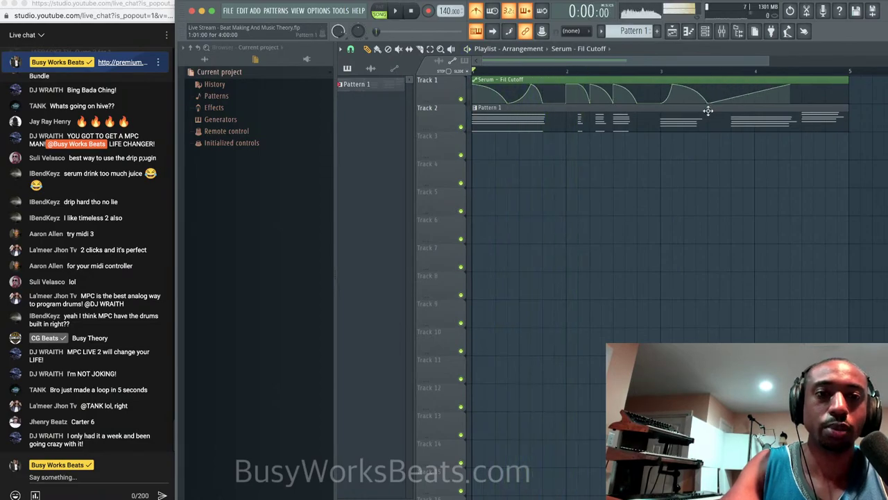
pyautogui.press('space')
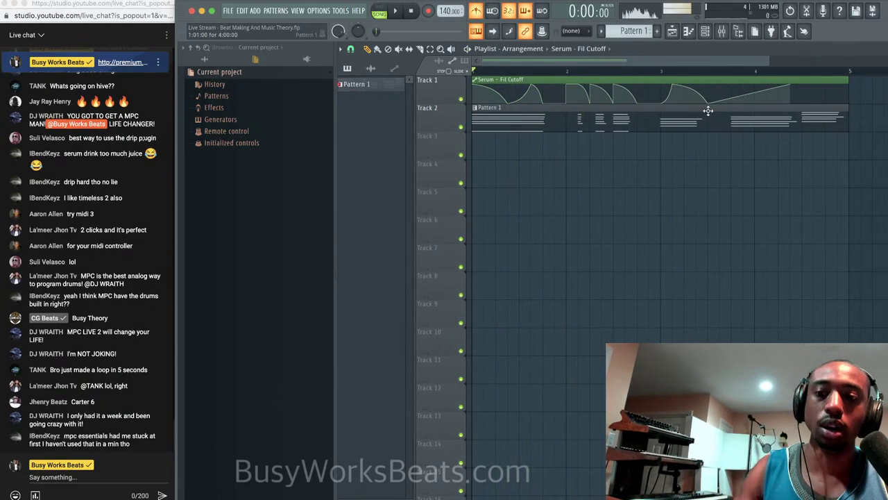
pyautogui.press('space')
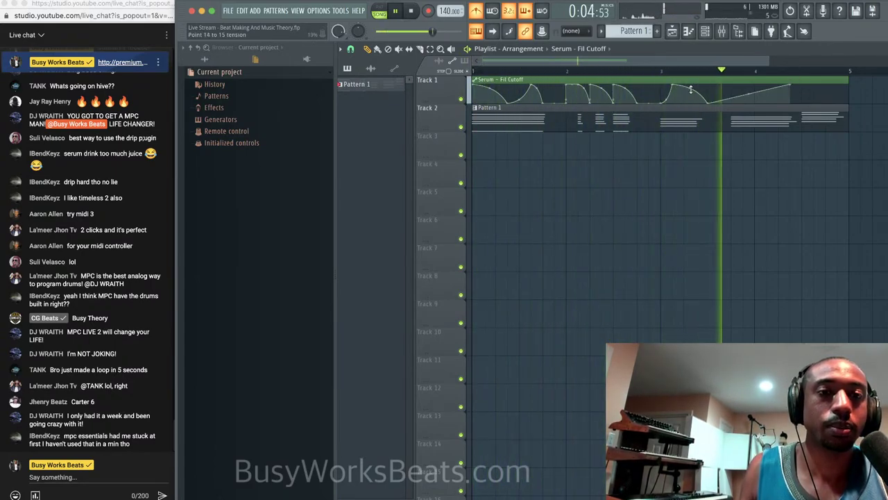
pyautogui.press('space')
pyautogui.press('space')
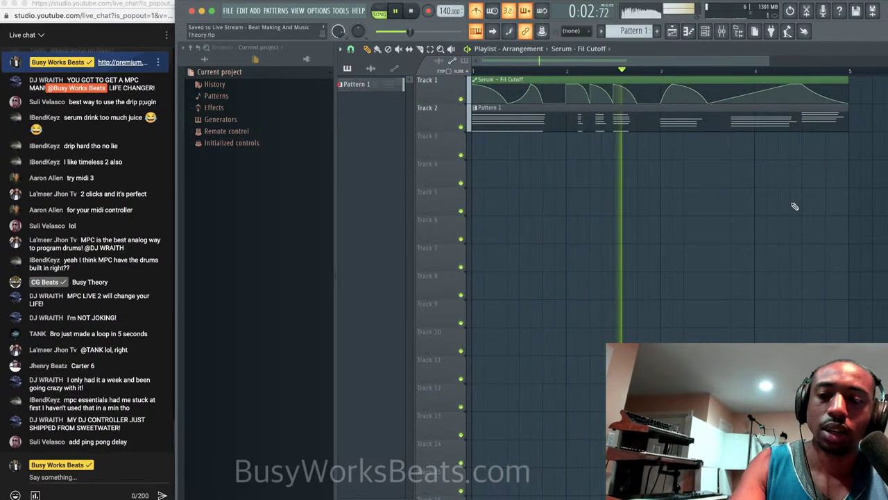
pyautogui.press('space')
# Open Serum, lower filter resonance to about 22%, and show the MATRIX page.
pyautogui.click(705, 30)
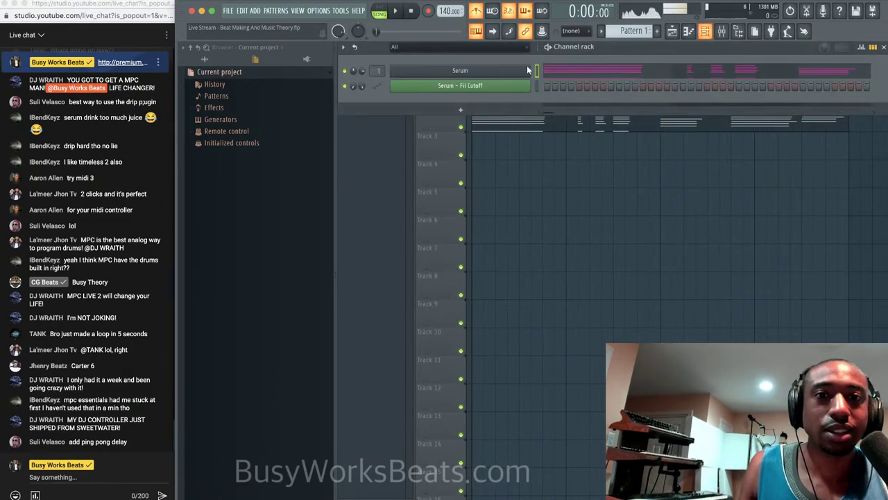
pyautogui.click(460, 71)
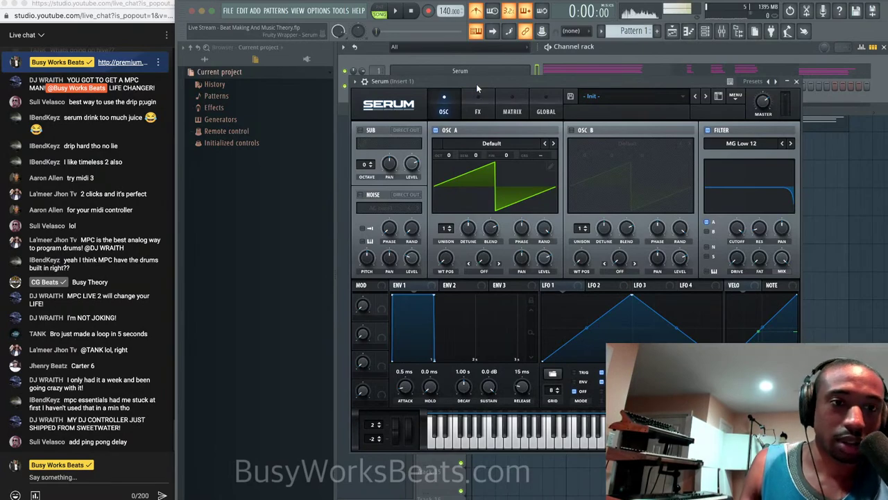
pyautogui.press('space')
pyautogui.moveTo(754, 191); pyautogui.dragTo(747, 205)
pyautogui.press('space')
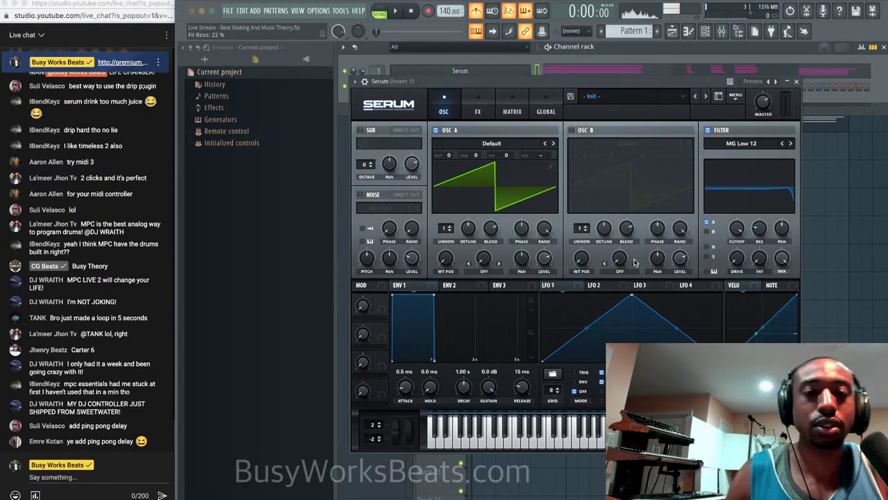
pyautogui.click(480, 112)
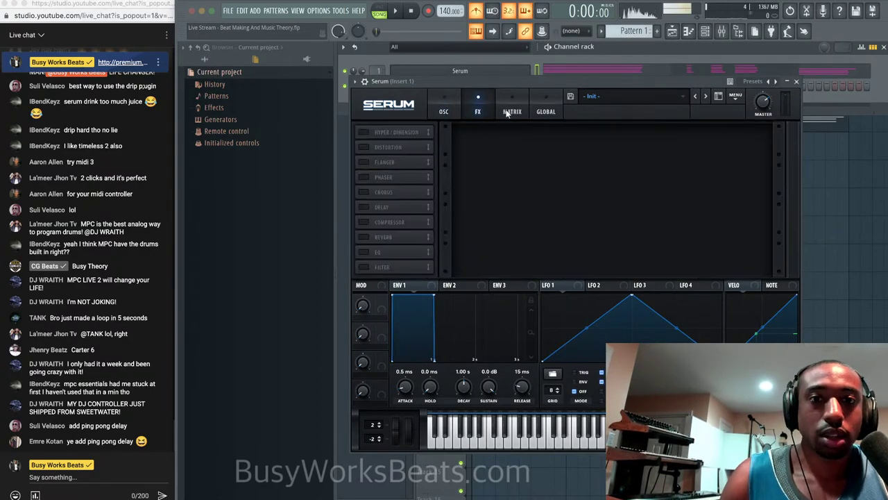
pyautogui.click(510, 112)
# Add a NoteOn Alt. to A Pan routing in Serum's matrix and raise its amount.
pyautogui.click(382, 146)
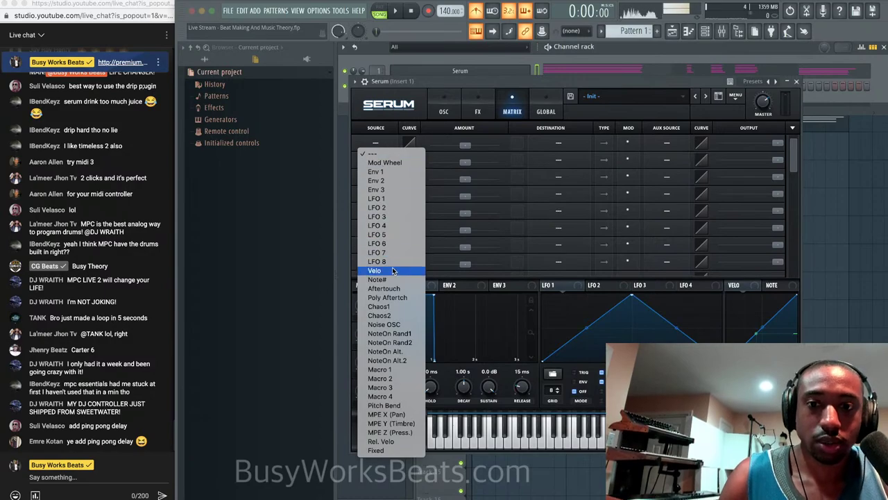
pyautogui.click(386, 351)
pyautogui.click(544, 145)
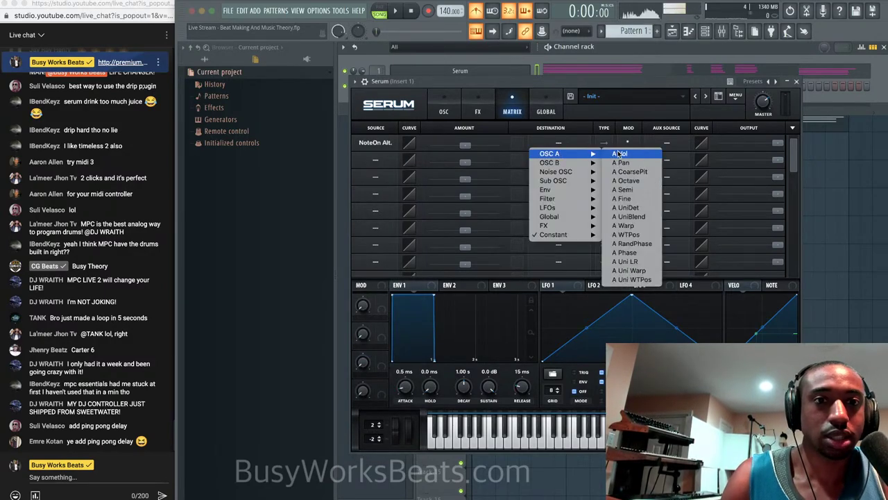
pyautogui.click(620, 159)
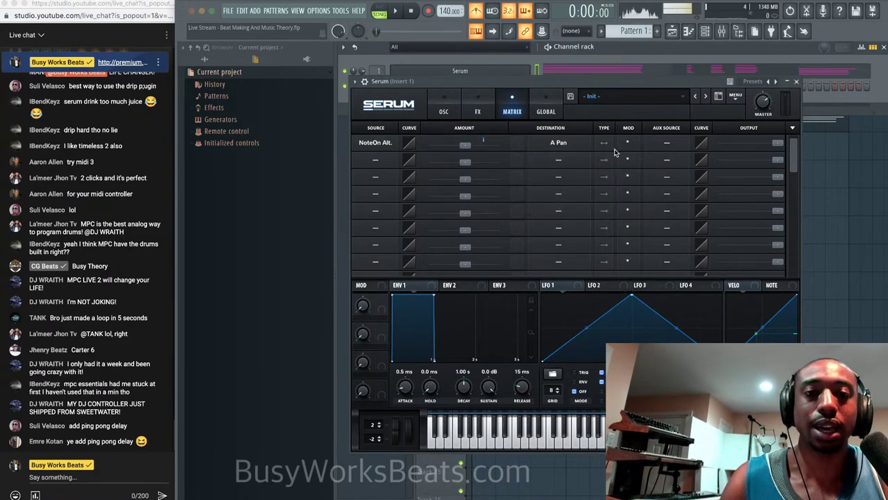
pyautogui.moveTo(483, 146); pyautogui.dragTo(518, 147)
# Audition the panning and switch Serum to the OSC page with the song playing.
pyautogui.press('space')
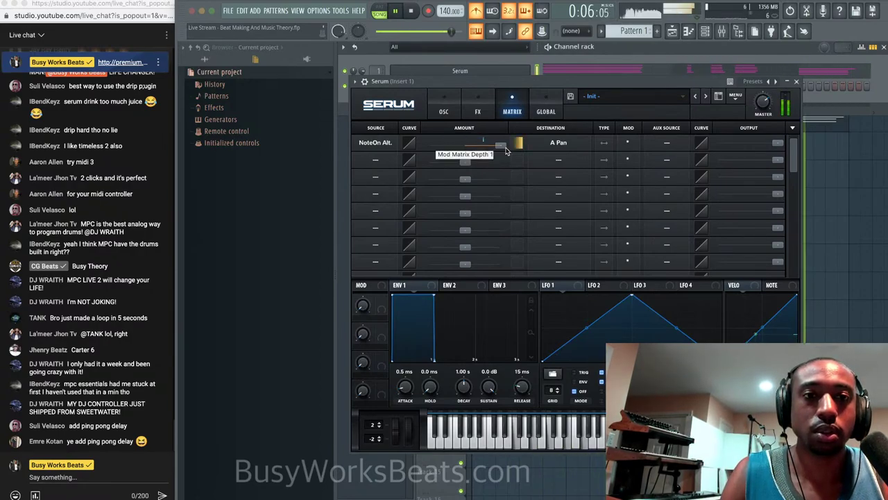
pyautogui.press('space')
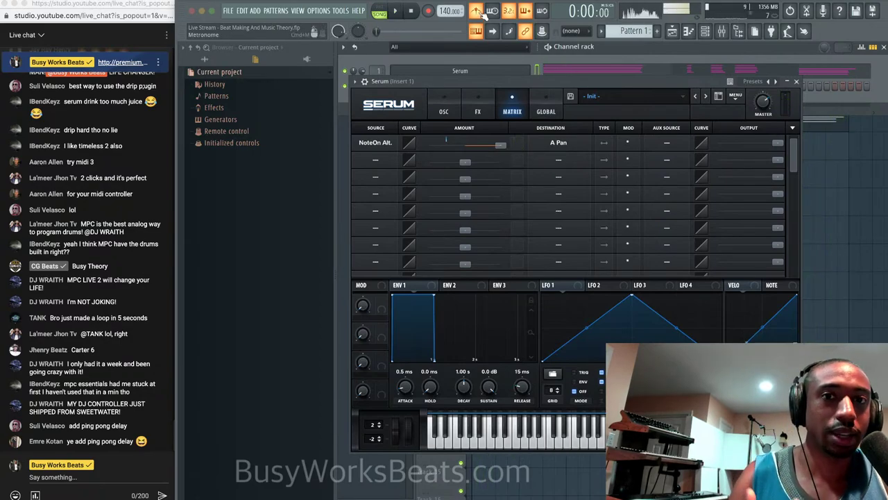
pyautogui.press('space')
pyautogui.click(460, 107)
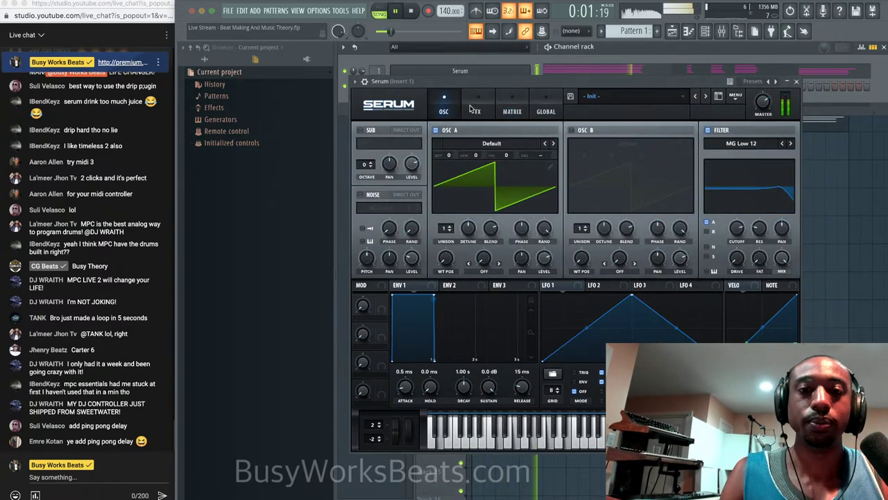
# Raise oscillator A's unison to 4 voices.
pyautogui.moveTo(450, 231); pyautogui.dragTo(451, 228)
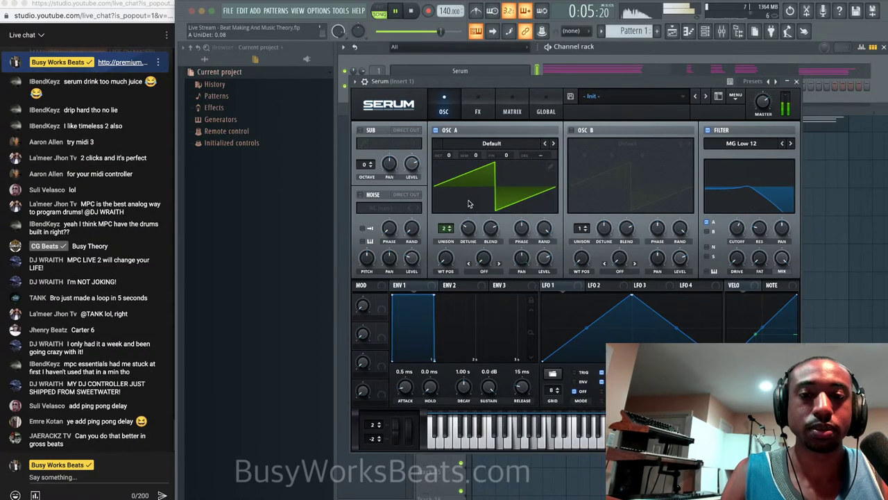
pyautogui.moveTo(446, 230); pyautogui.dragTo(469, 233)
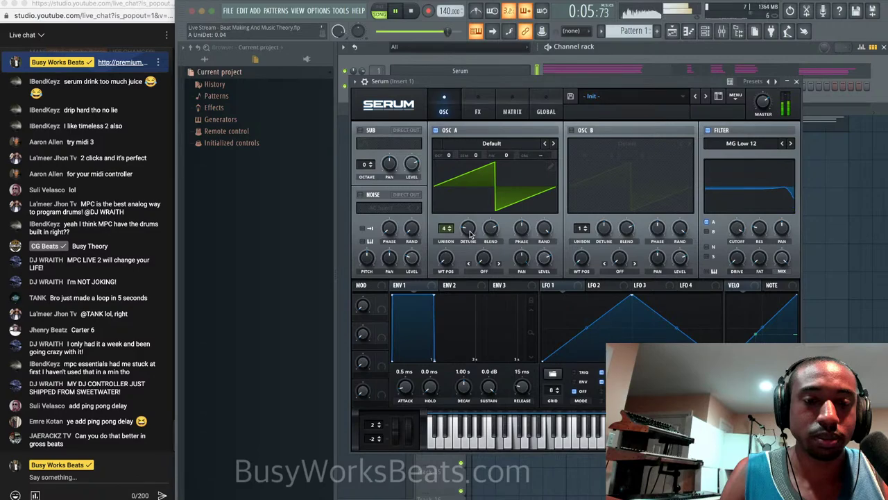
pyautogui.press('space')
# Route LFO 1 to oscillator A's unison detune with a reduced amount.
pyautogui.moveTo(545, 285); pyautogui.dragTo(464, 228)
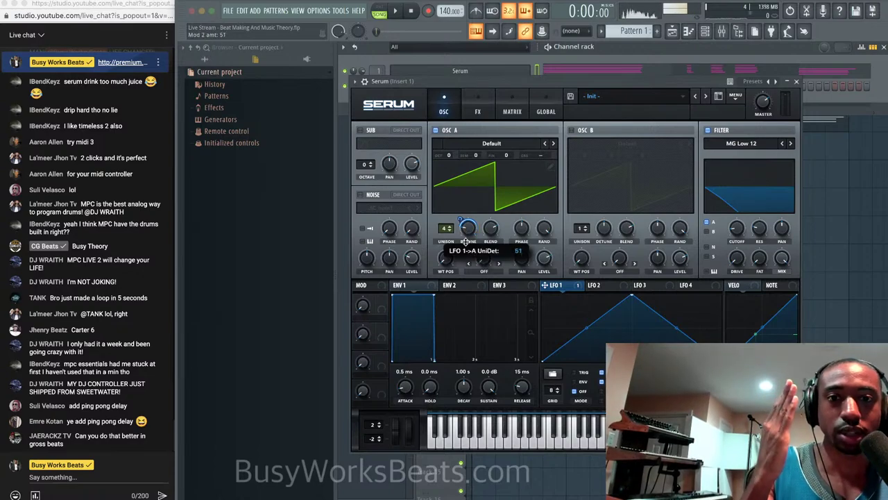
pyautogui.moveTo(470, 261); pyautogui.dragTo(470, 267)
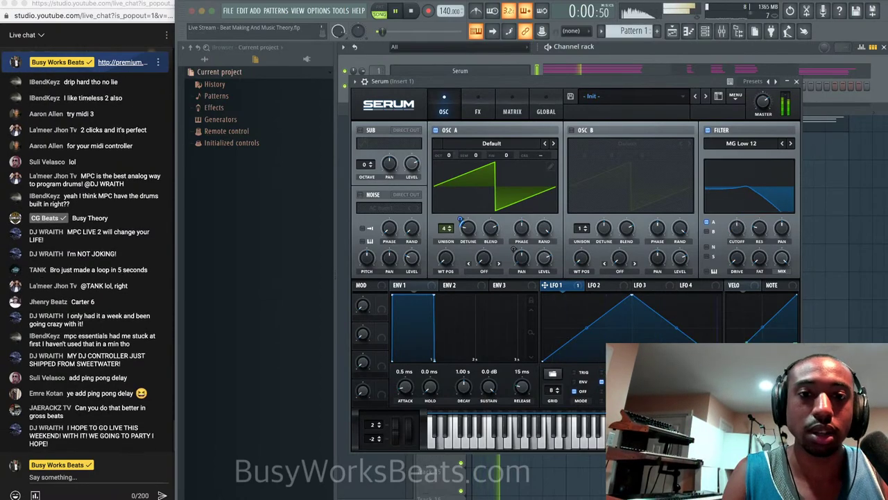
pyautogui.press('space')
pyautogui.press('space')
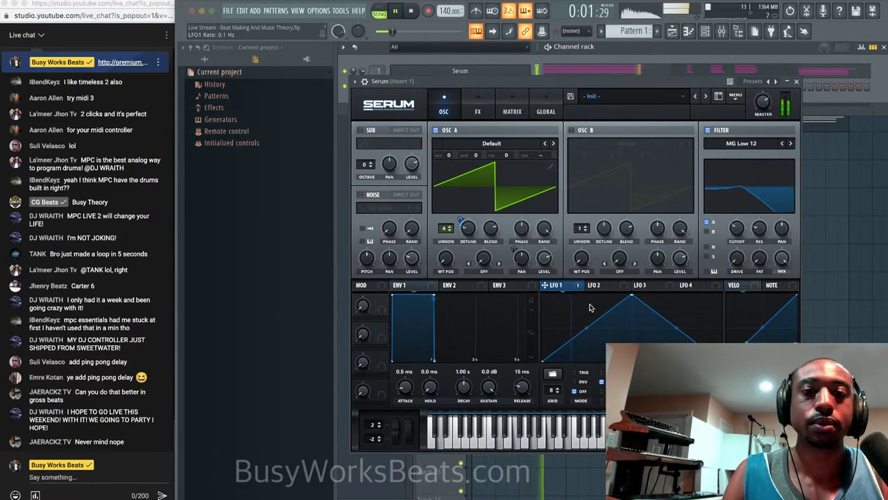
pyautogui.press('space')
# Enable oscillator B and route LFO 1 to its fine tuning.
pyautogui.click(572, 130)
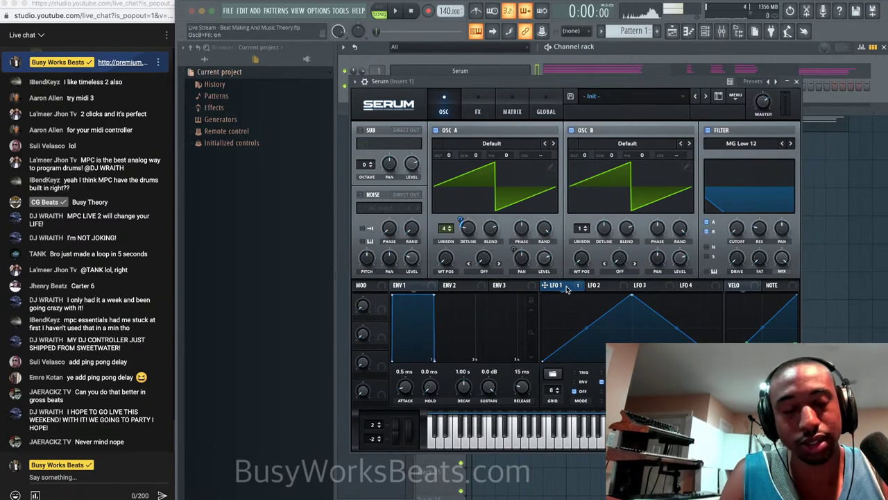
pyautogui.moveTo(617, 218); pyautogui.dragTo(649, 202)
pyautogui.press('space')
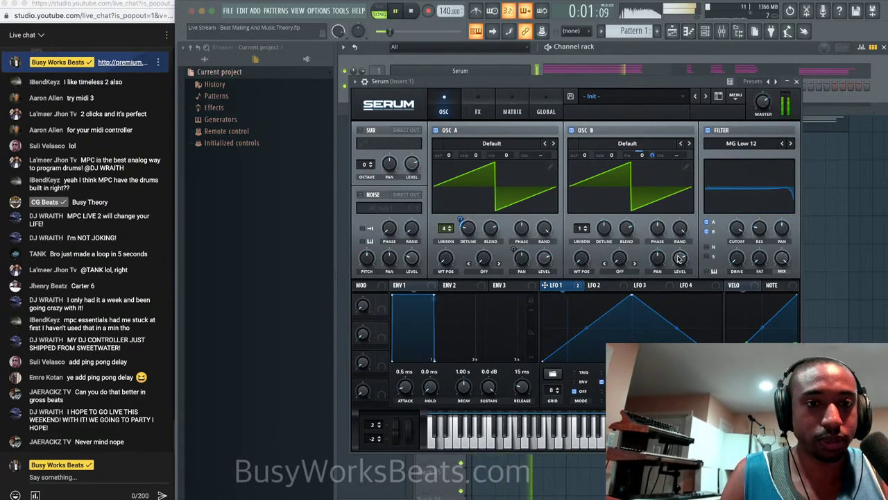
pyautogui.press('space')
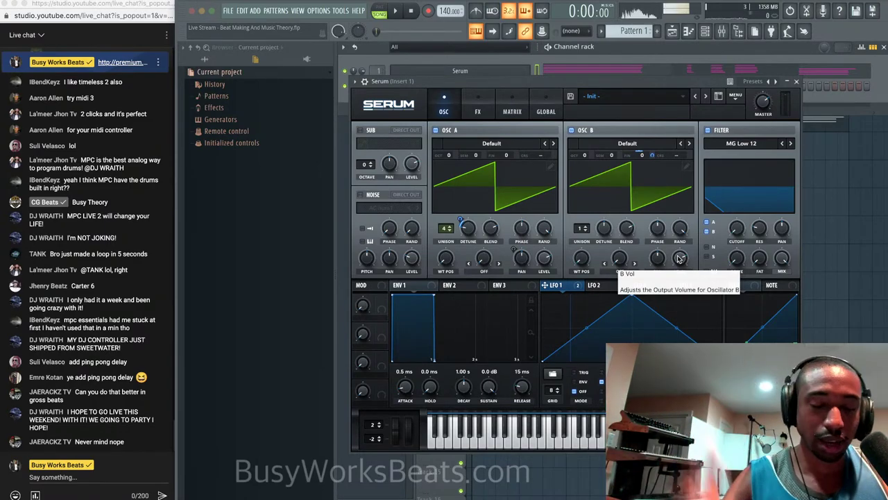
pyautogui.press('space')
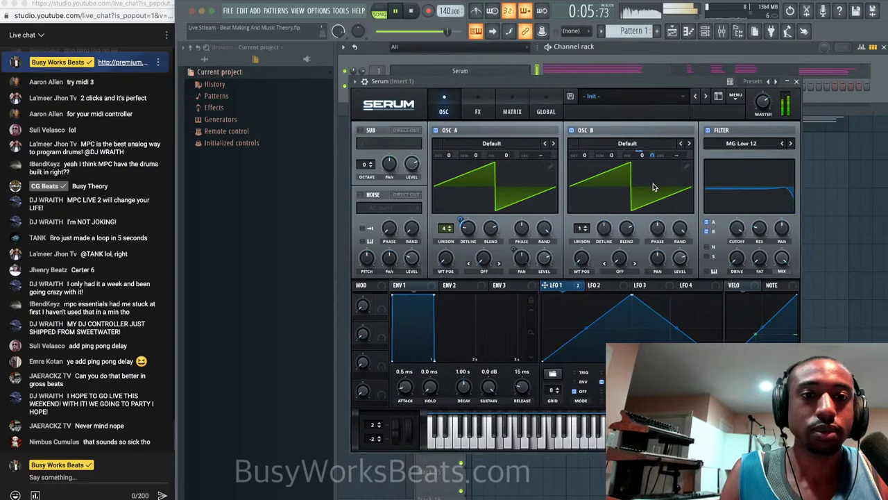
# Give oscillator B two unison voices.
pyautogui.click(587, 225)
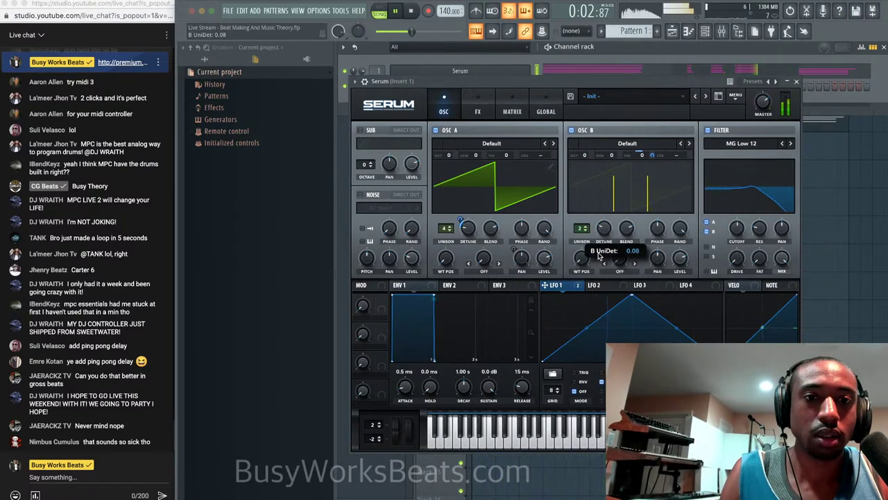
pyautogui.press('space')
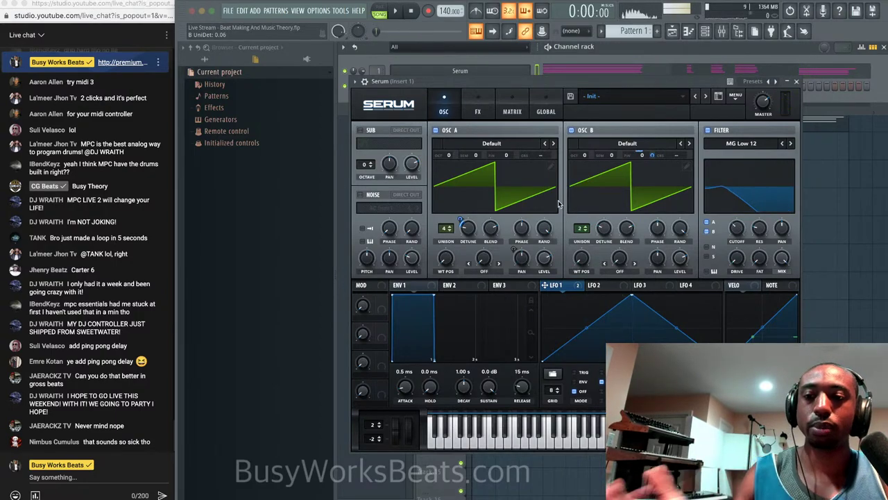
pyautogui.click(478, 113)
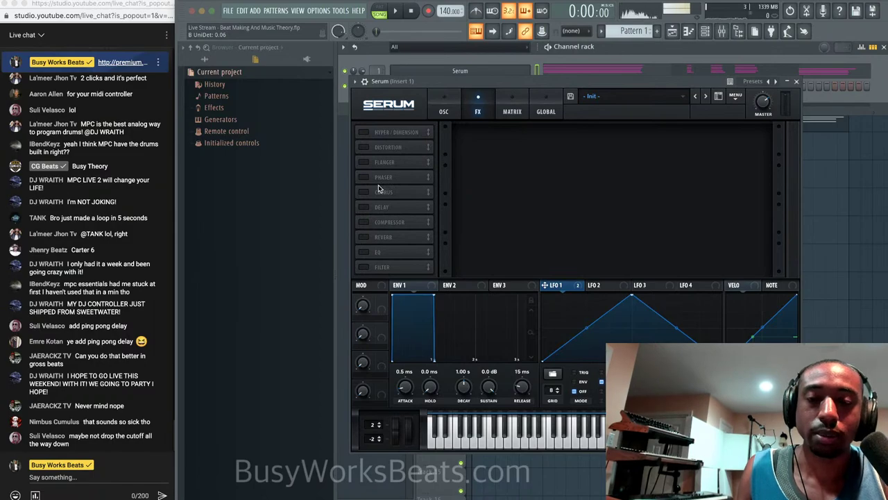
# Turn on Serum's Delay effect and raise its Mix to about 30% in normal mode.
pyautogui.click(364, 207)
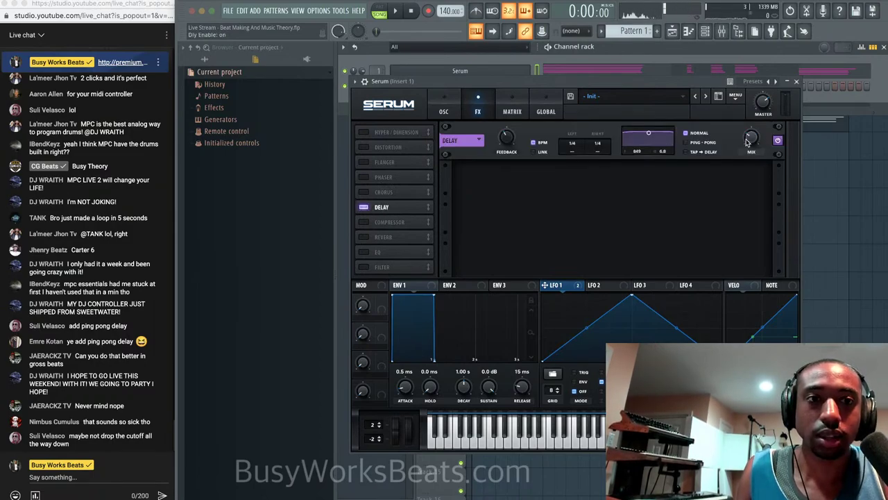
pyautogui.moveTo(751, 140)
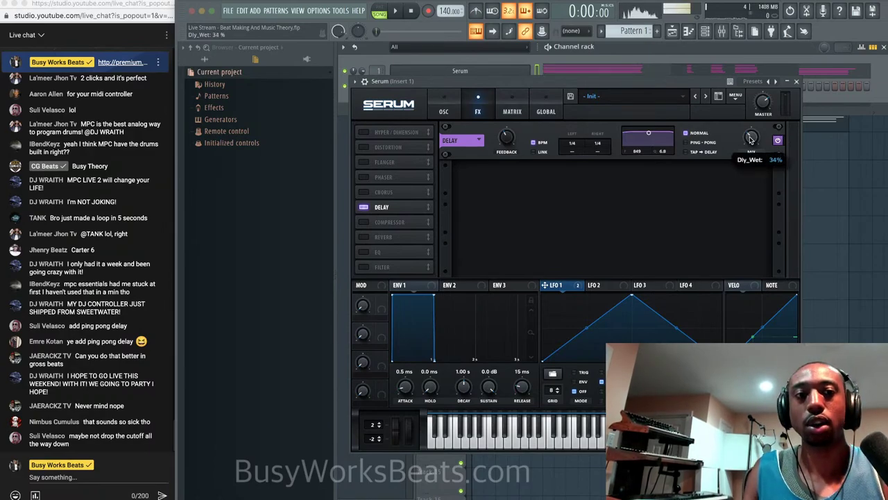
pyautogui.scroll(2, 750, 142)
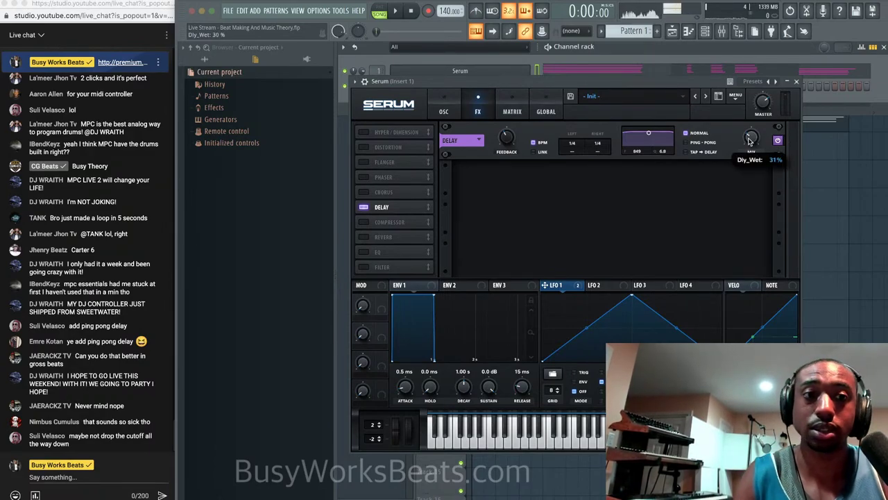
pyautogui.click(354, 81)
# From Serum's parameter list in the browser, create an automation clip for Dly_Wet.
pyautogui.click(400, 203)
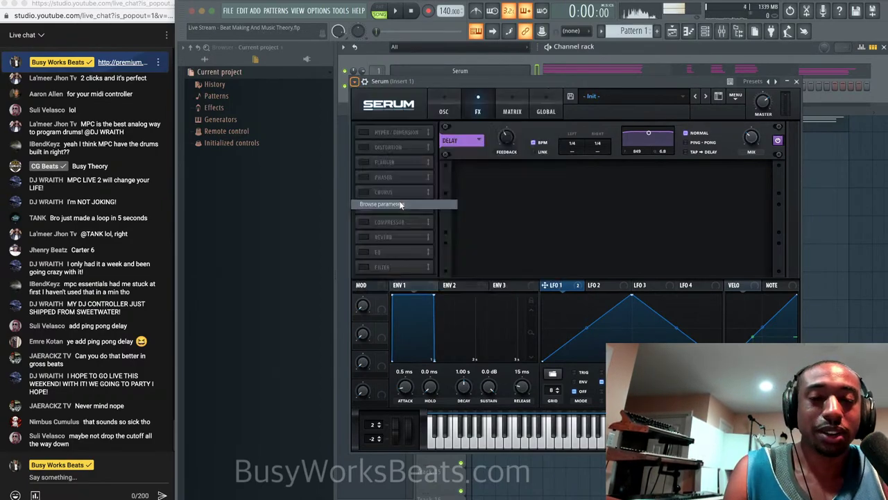
pyautogui.scroll(-2, 215, 455)
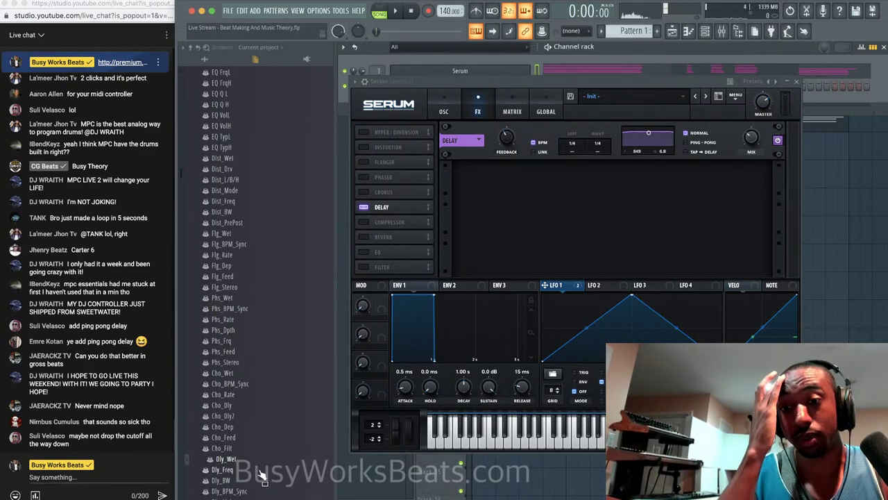
pyautogui.rightClick(236, 459)
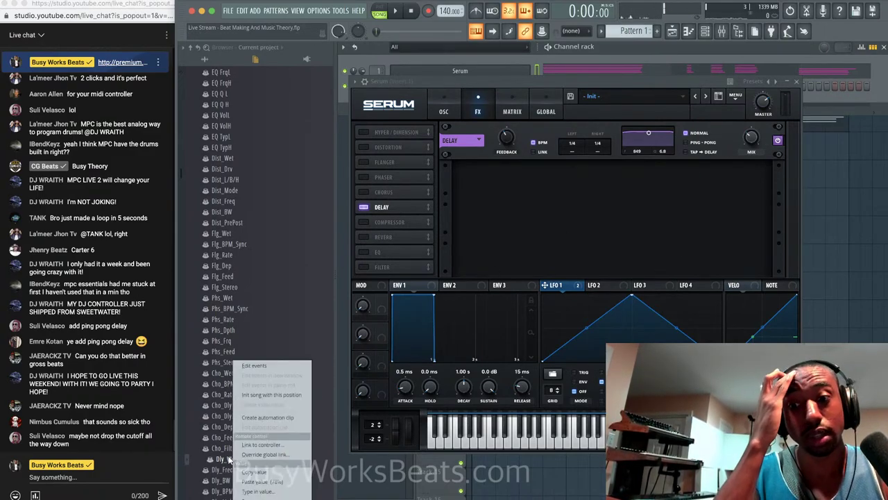
pyautogui.click(265, 417)
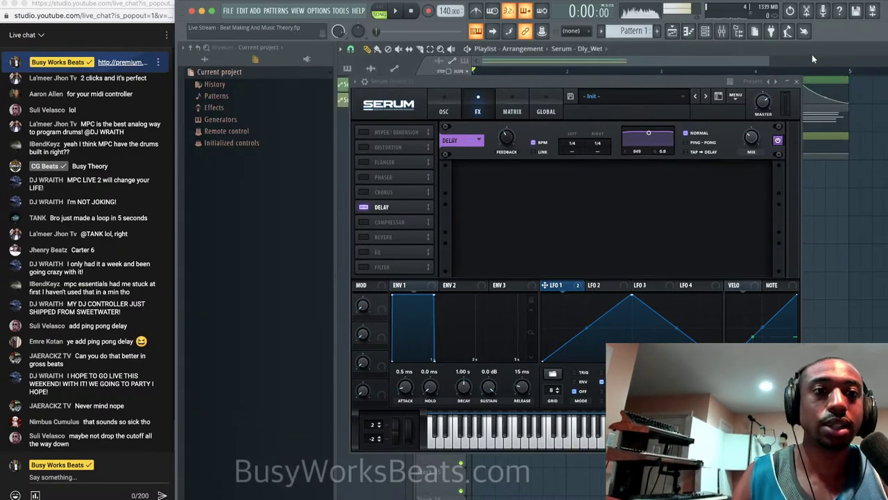
# Add three points to the Dly_Wet curve forming a brief bump before bar 2, then preview playback.
pyautogui.click(796, 82)
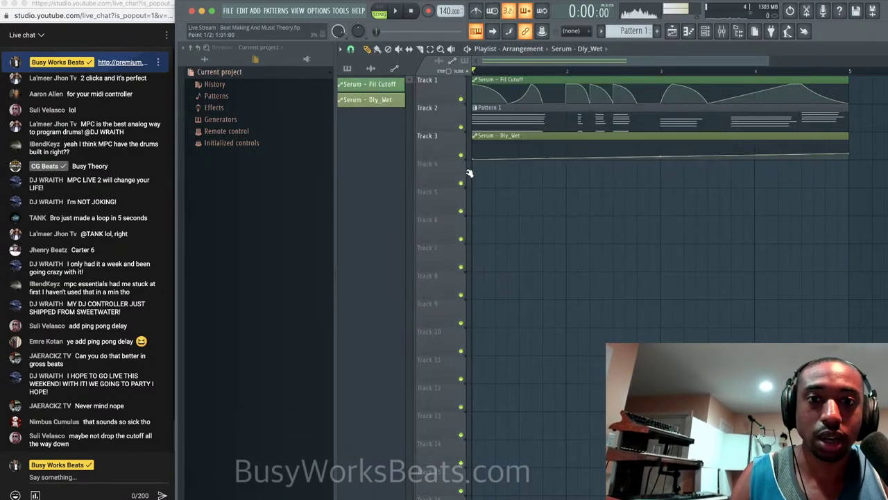
pyautogui.rightClick(520, 152)
pyautogui.moveTo(520, 153); pyautogui.dragTo(520, 179)
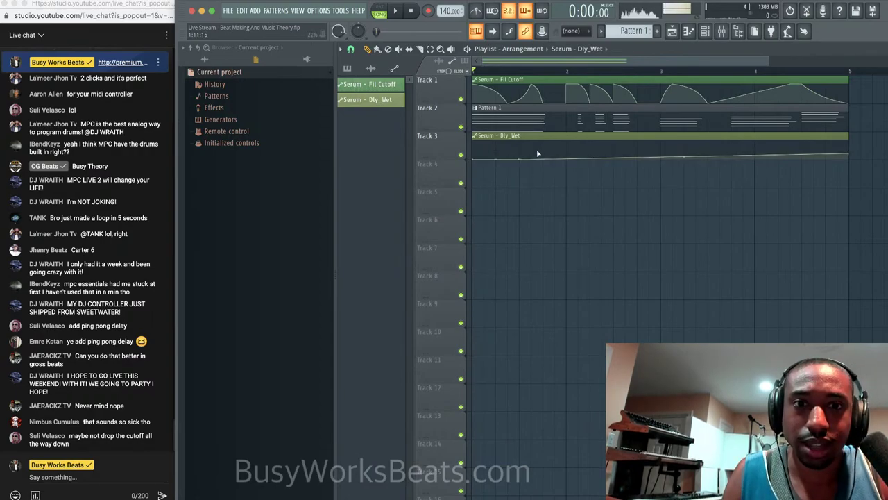
pyautogui.rightClick(544, 142)
pyautogui.rightClick(566, 148)
pyautogui.moveTo(565, 149); pyautogui.dragTo(567, 166)
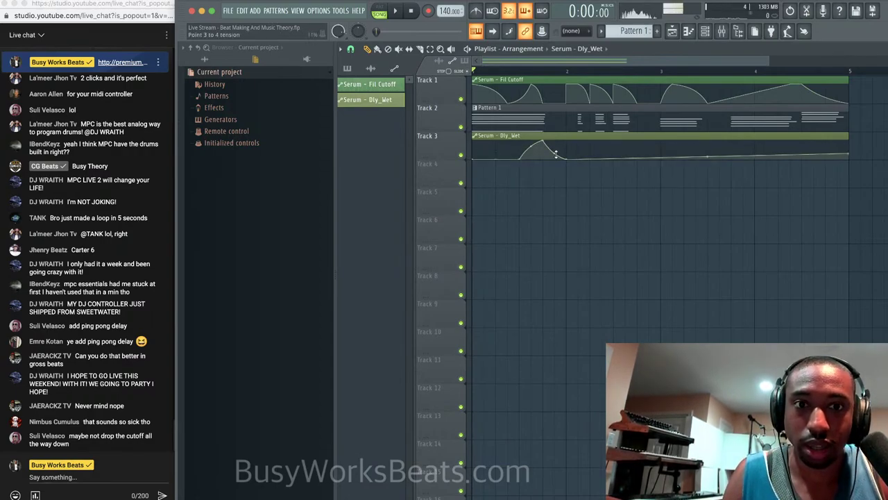
pyautogui.press('space')
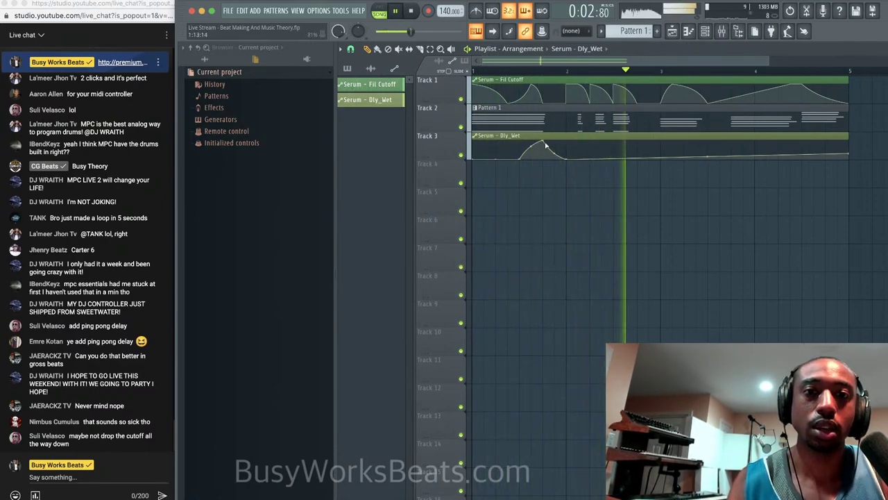
pyautogui.press('space')
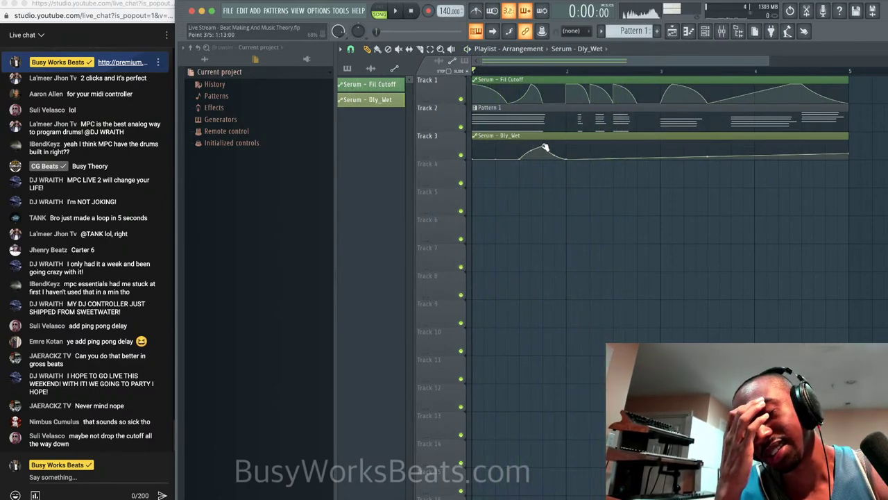
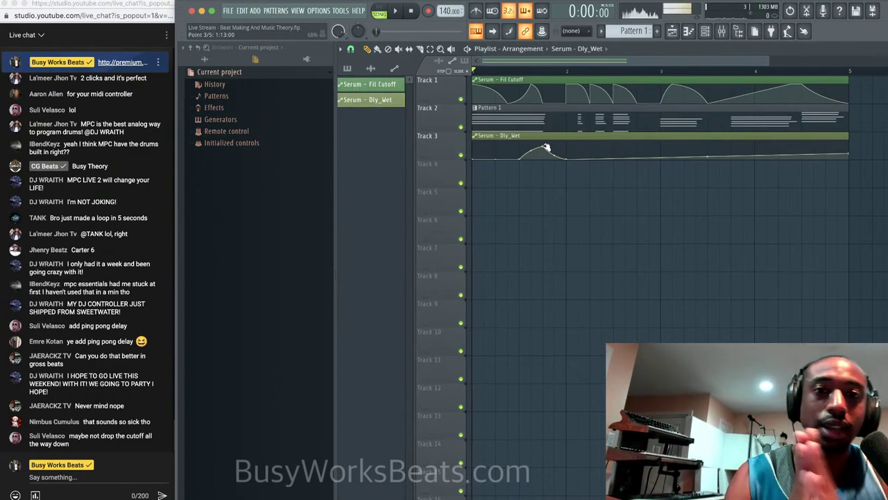
# Add several points along the Dly_Wet curve, including a sharp step near its end.
pyautogui.press('space')
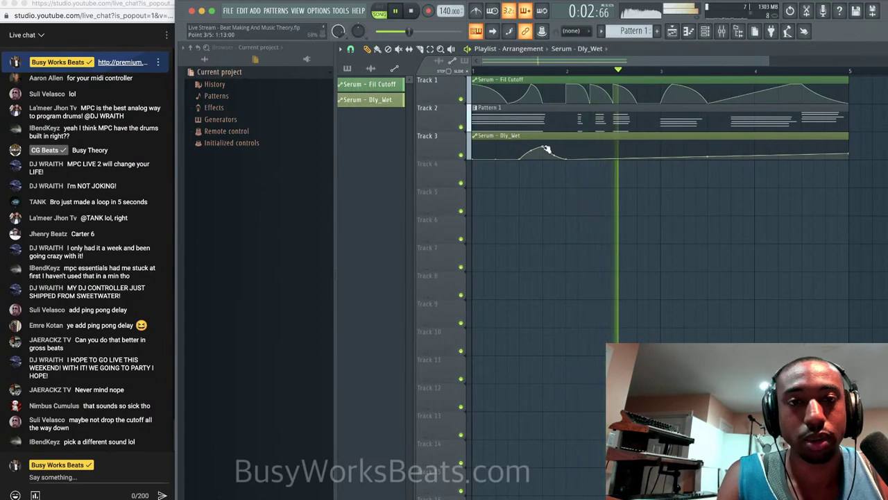
pyautogui.rightClick(614, 159)
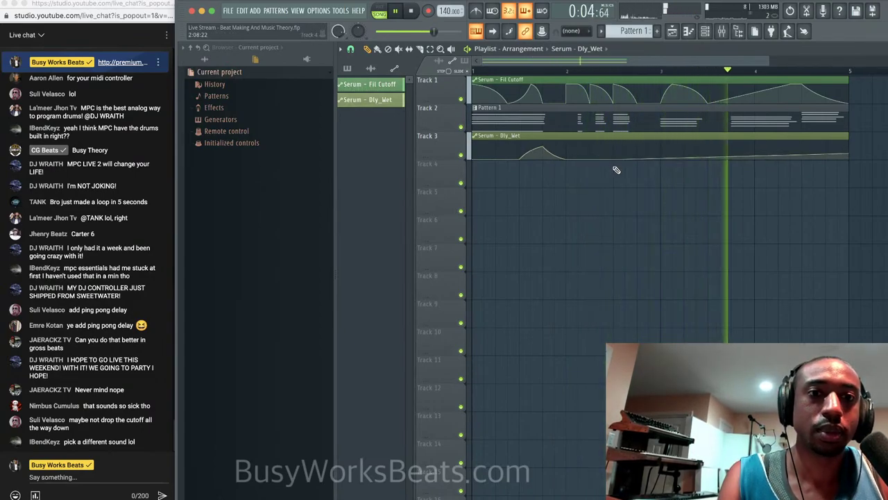
pyautogui.rightClick(626, 145)
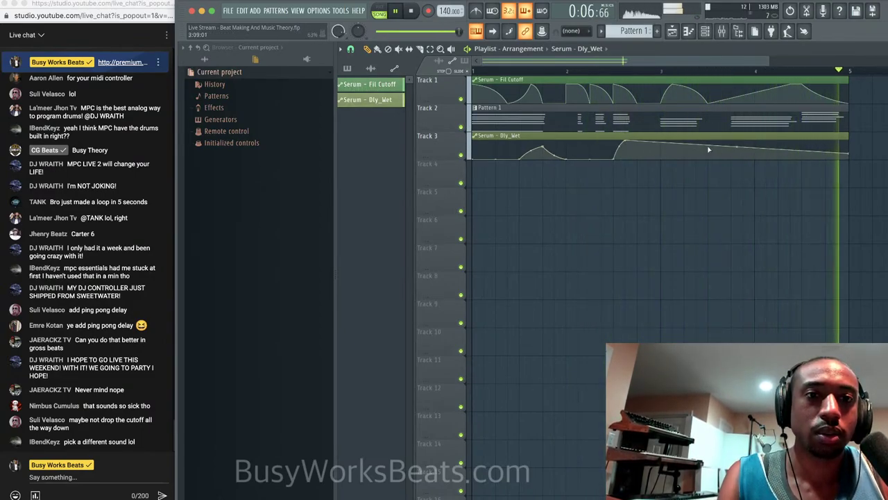
pyautogui.rightClick(755, 158)
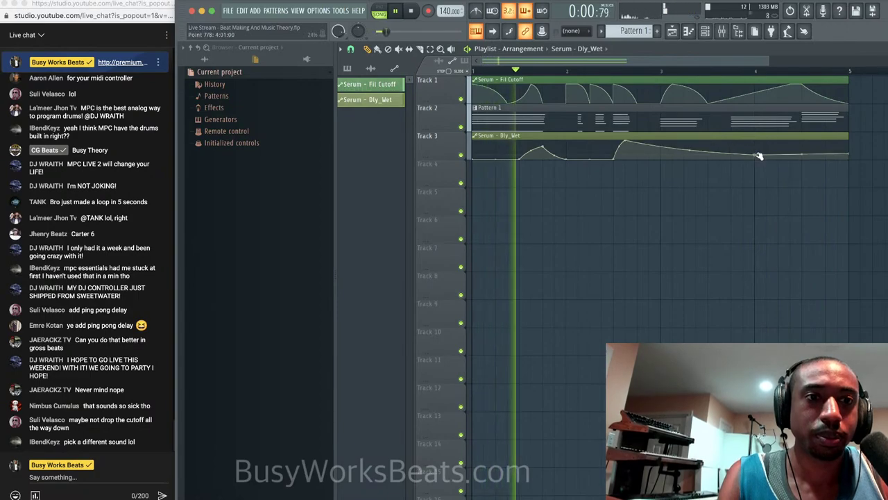
pyautogui.rightClick(803, 152)
pyautogui.rightClick(803, 148)
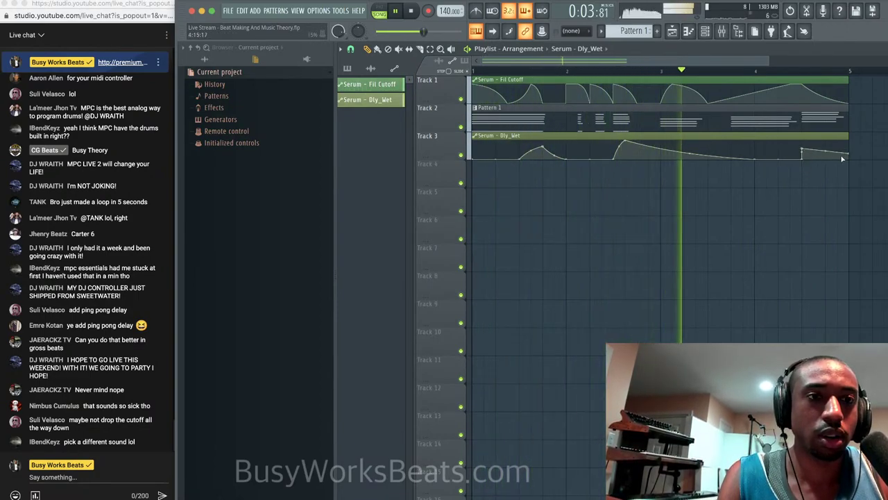
# Pull the later and earlier Dly_Wet peaks down to zero.
pyautogui.moveTo(626, 141); pyautogui.dragTo(629, 243)
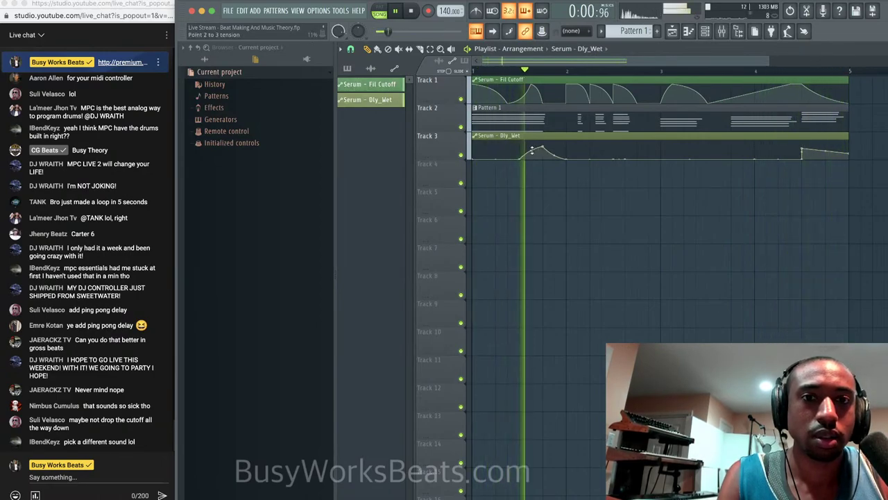
pyautogui.press('space')
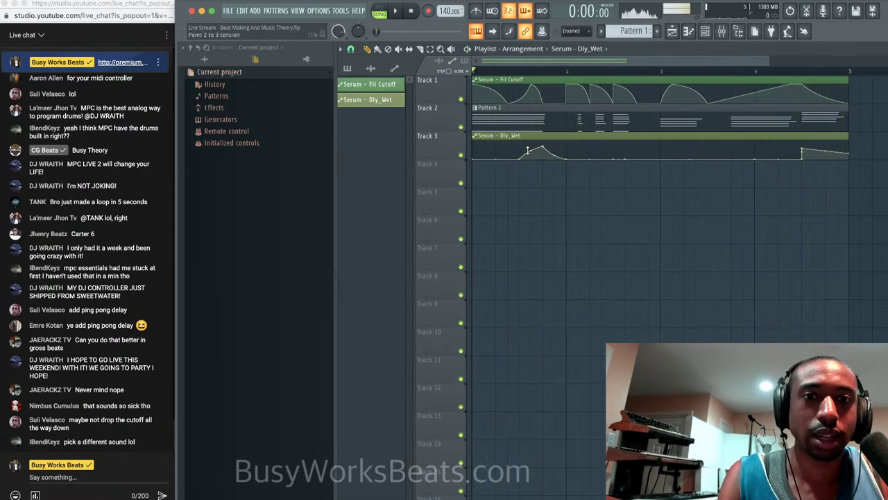
pyautogui.moveTo(542, 149); pyautogui.dragTo(545, 174)
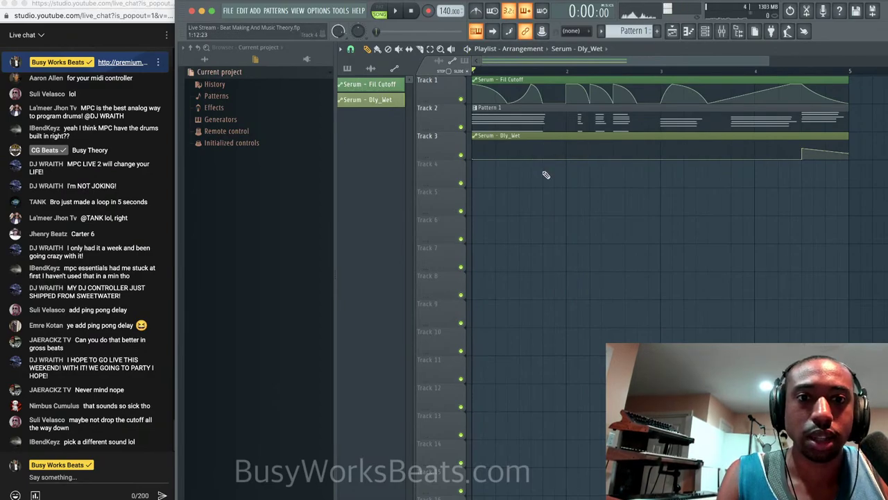
pyautogui.press('space')
# Delete the stray Dly_Wet point, flatten the remaining one, and audition the delay.
pyautogui.press('space')
pyautogui.rightClick(520, 149)
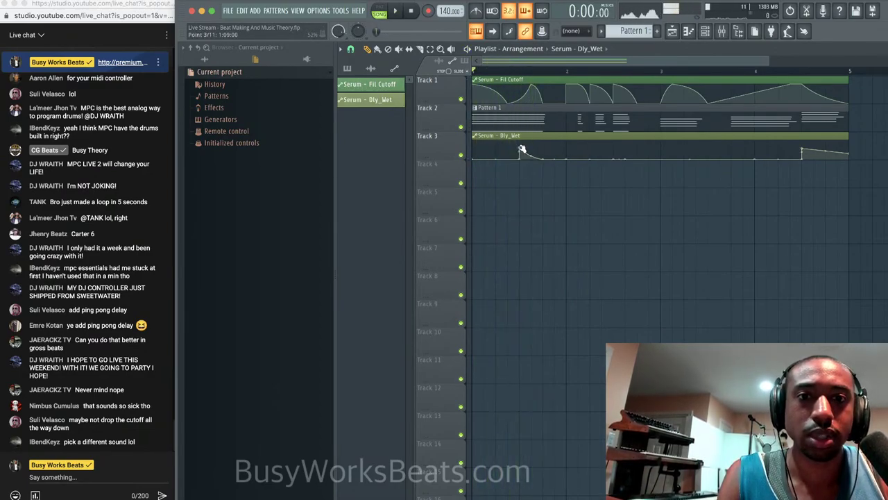
pyautogui.rightClick(544, 159)
pyautogui.click(561, 174)
pyautogui.press('space')
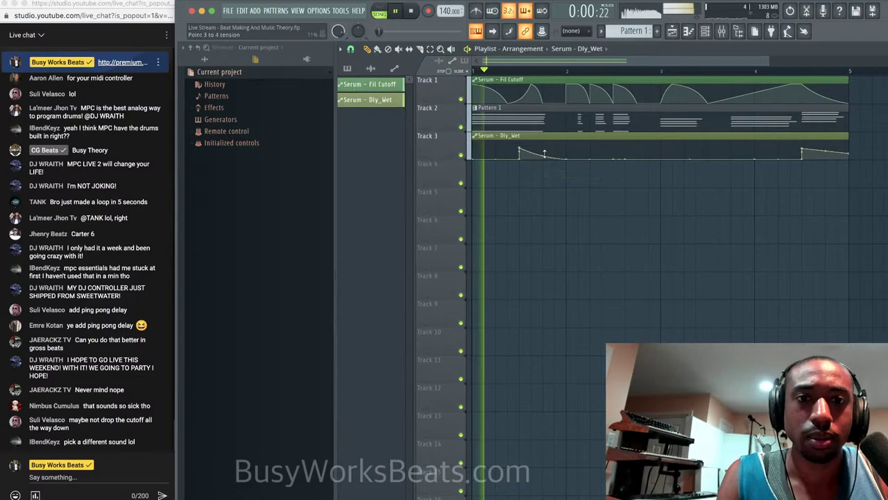
pyautogui.press('space')
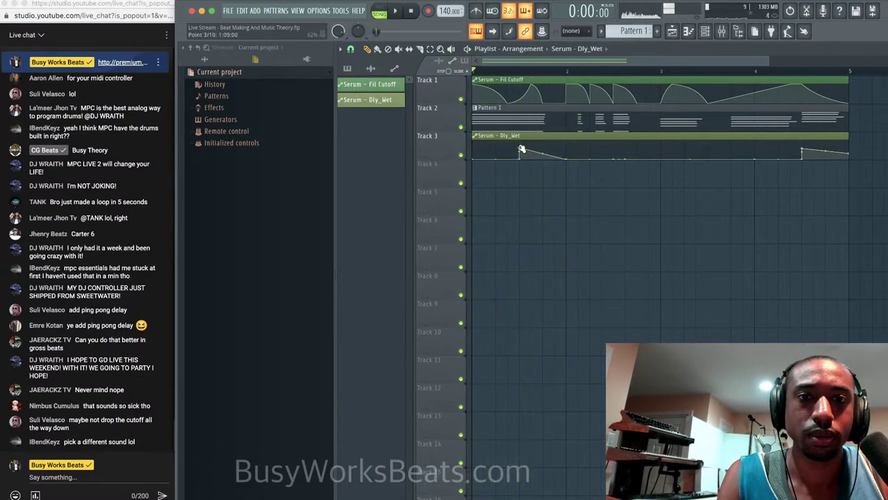
pyautogui.moveTo(520, 148); pyautogui.dragTo(521, 195)
pyautogui.press('space')
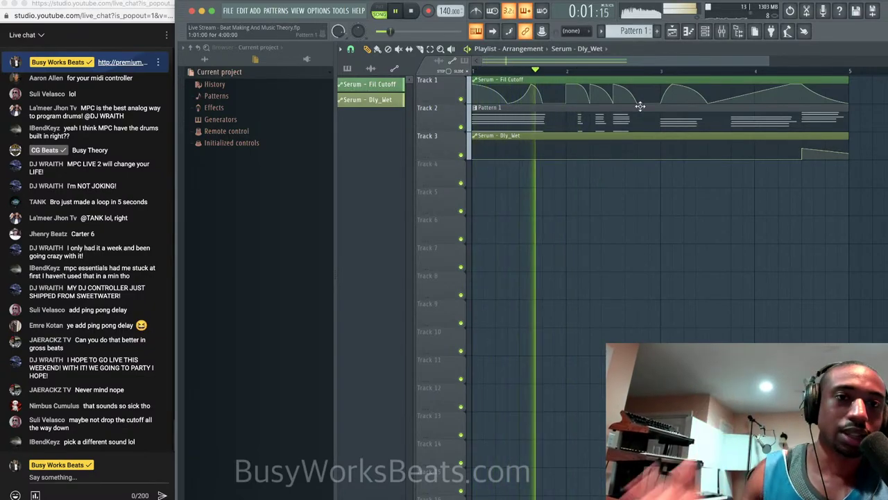
pyautogui.press('space')
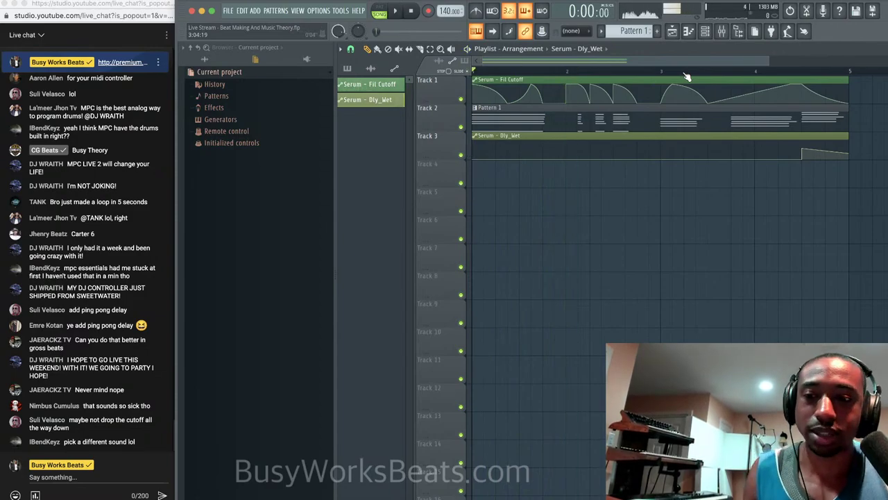
pyautogui.press('space')
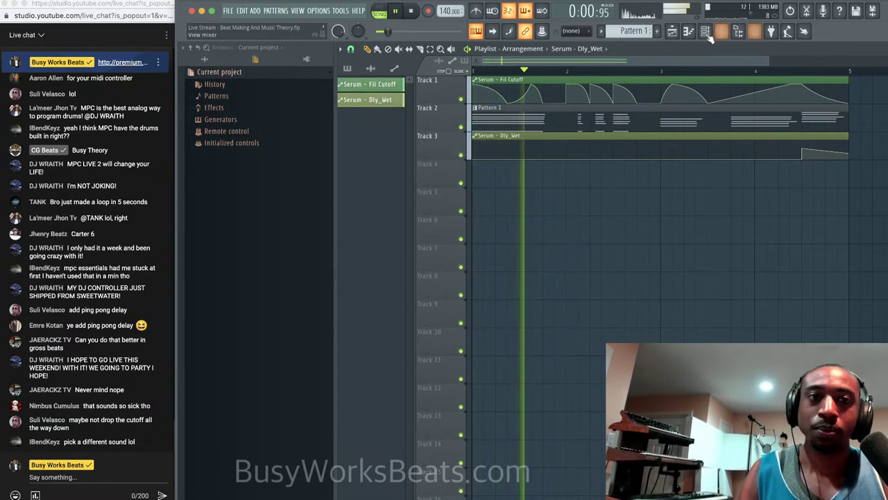
# Set the Channel rack filter to All and open the Serum synth.
pyautogui.click(705, 30)
pyautogui.click(437, 47)
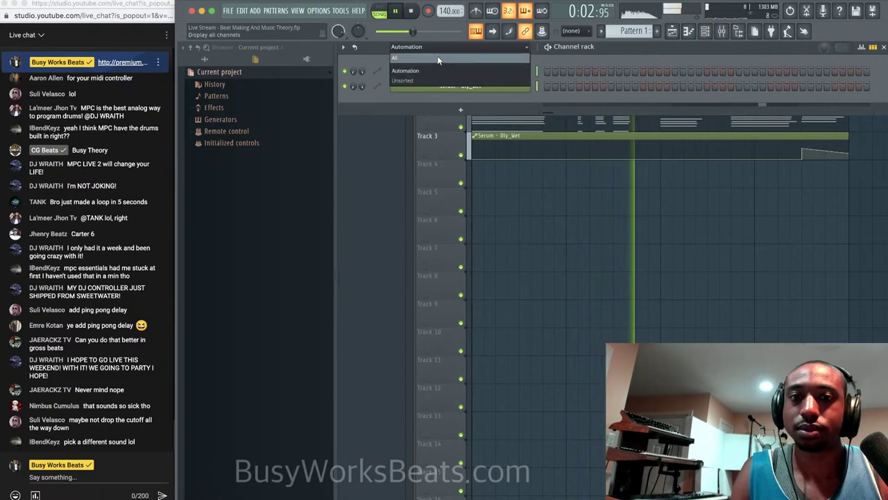
pyautogui.click(437, 60)
pyautogui.click(485, 75)
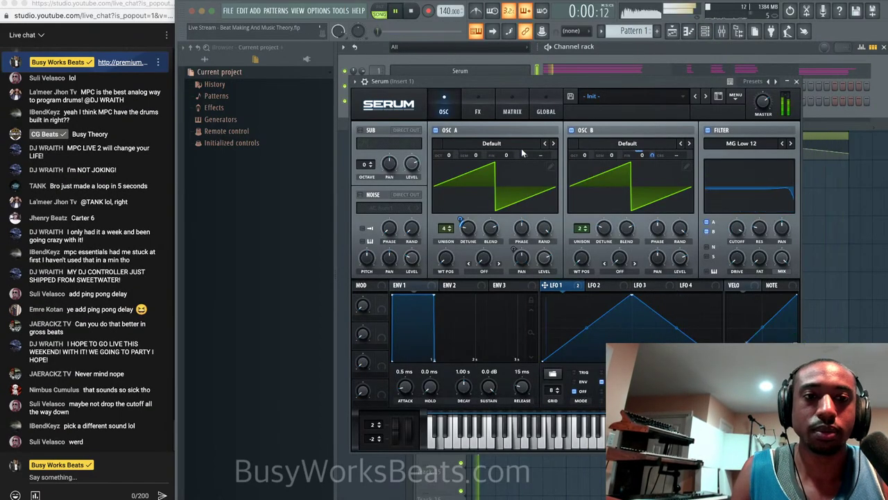
pyautogui.press('space')
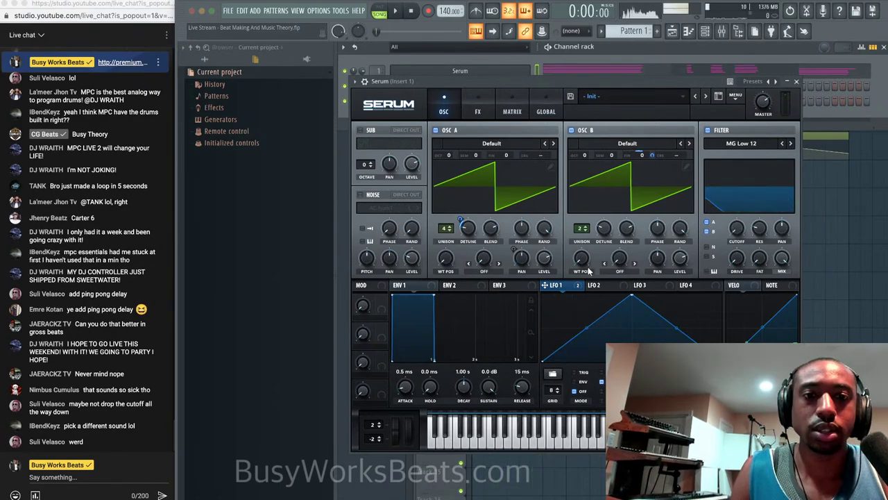
# Assign LFO 2 to oscillator A's Fine tuning at about 88 and turn oscillator B off.
pyautogui.click(601, 285)
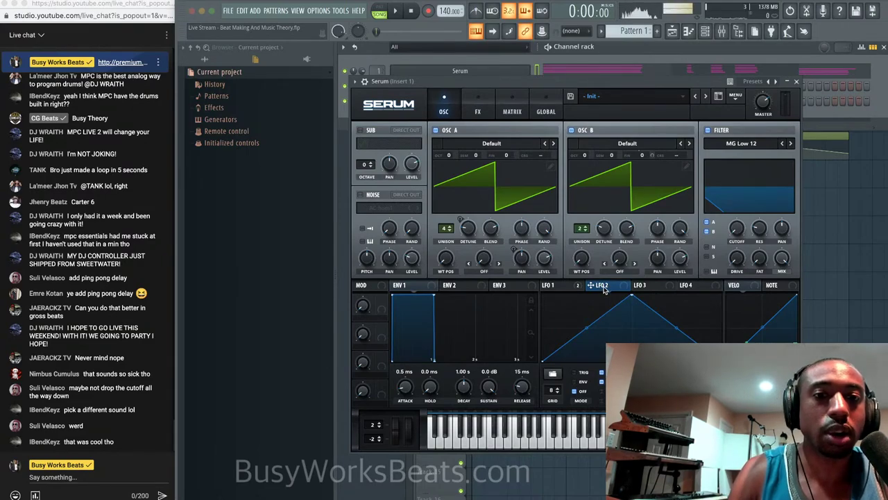
pyautogui.moveTo(604, 290); pyautogui.dragTo(514, 197)
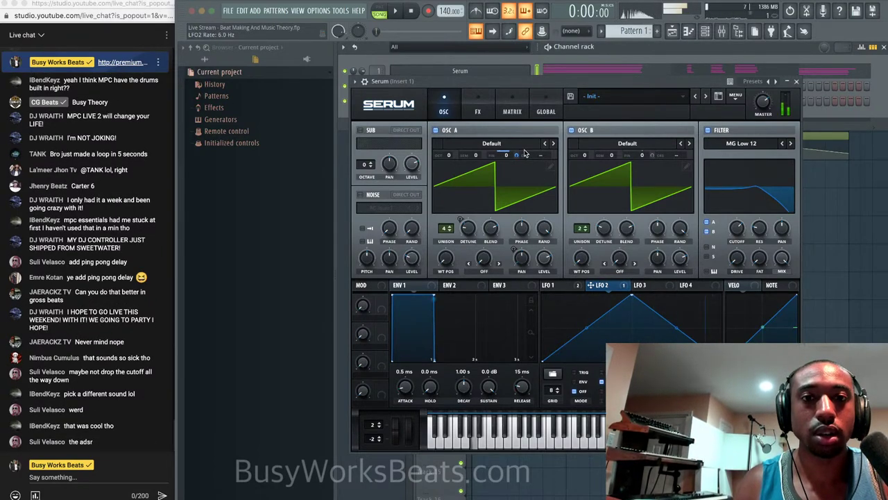
pyautogui.moveTo(516, 154); pyautogui.dragTo(517, 145)
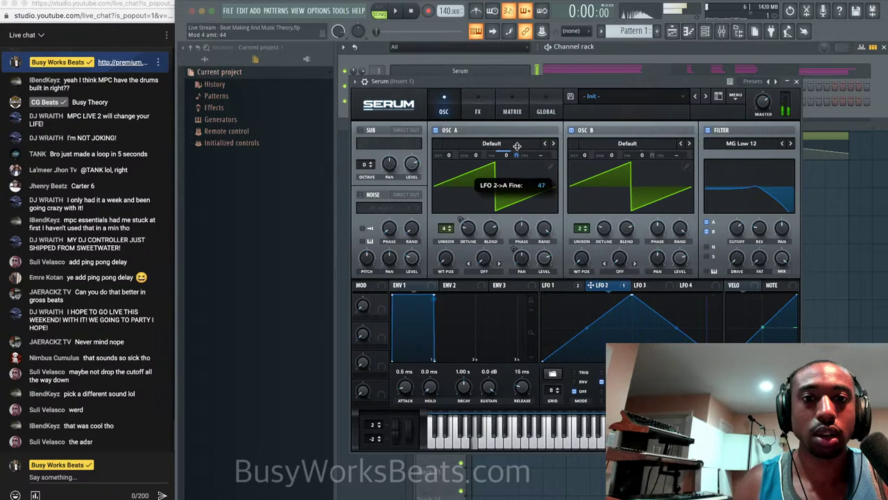
pyautogui.click(572, 130)
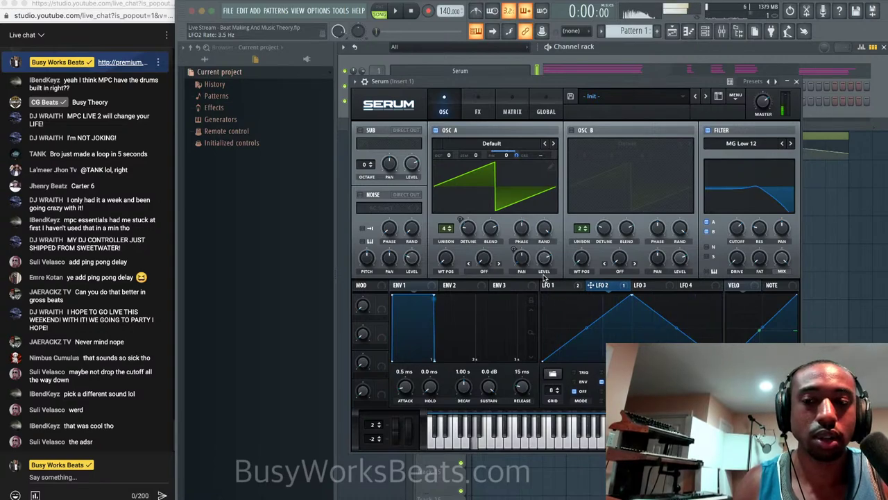
pyautogui.moveTo(515, 154); pyautogui.dragTo(515, 145)
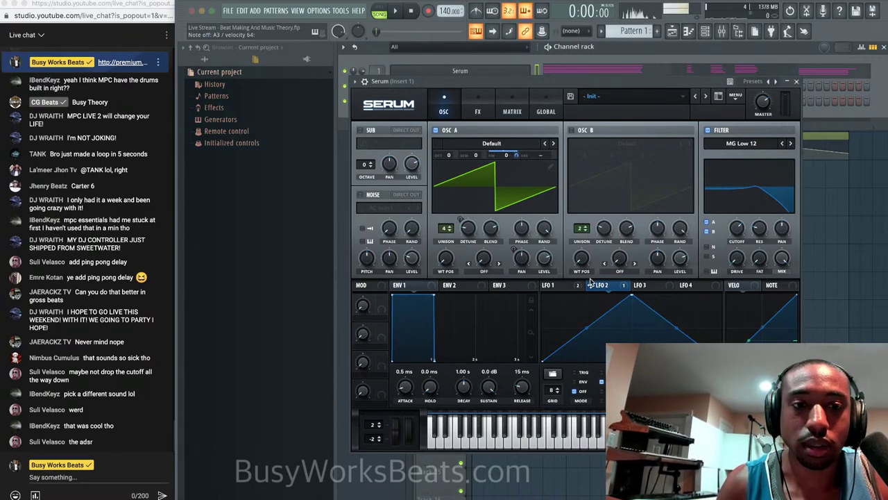
pyautogui.moveTo(516, 154)
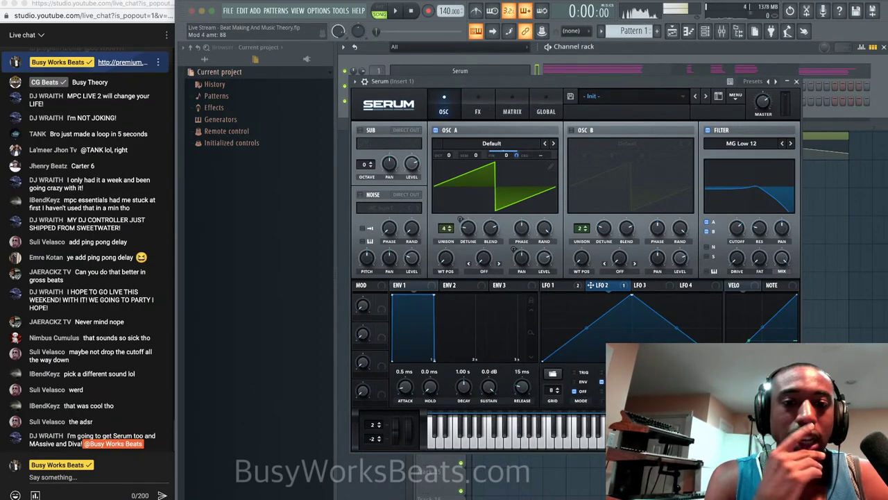
# Check Serum's FX and modulation matrix pages, then nudge the LFO 2 amount on A Fine.
pyautogui.click(482, 110)
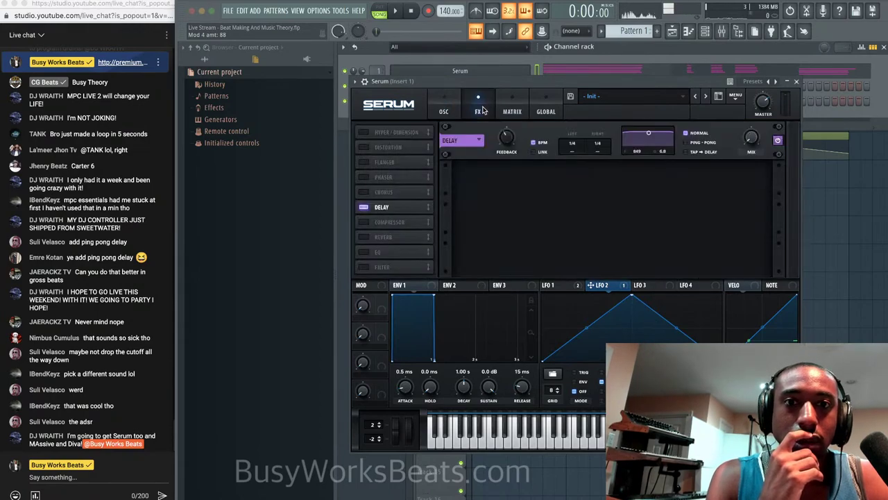
pyautogui.click(509, 111)
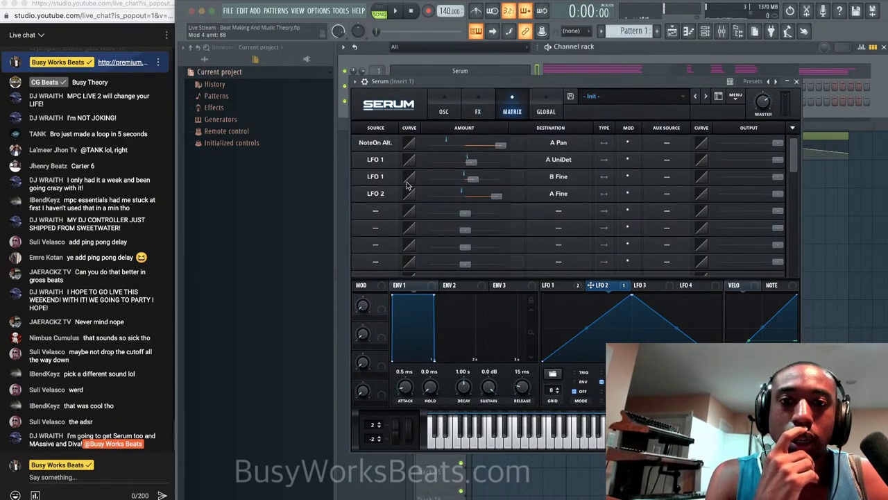
pyautogui.click(376, 211)
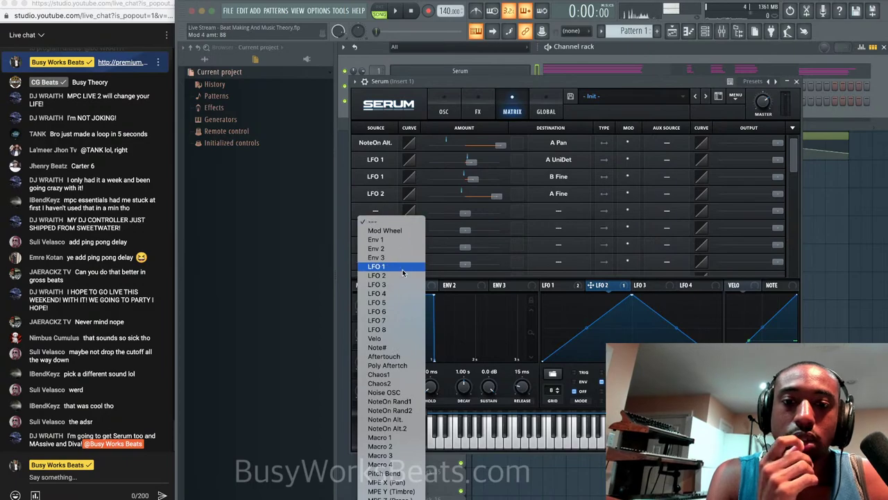
pyautogui.scroll(-1, 412, 343)
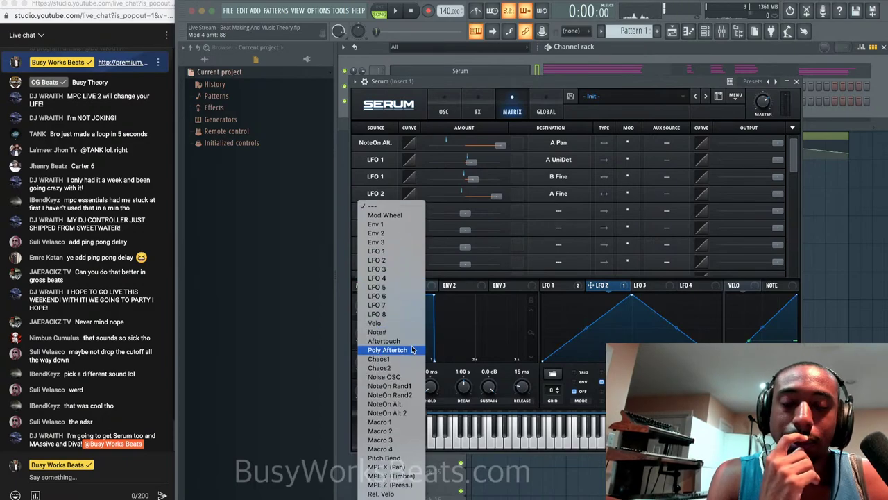
pyautogui.click(545, 89)
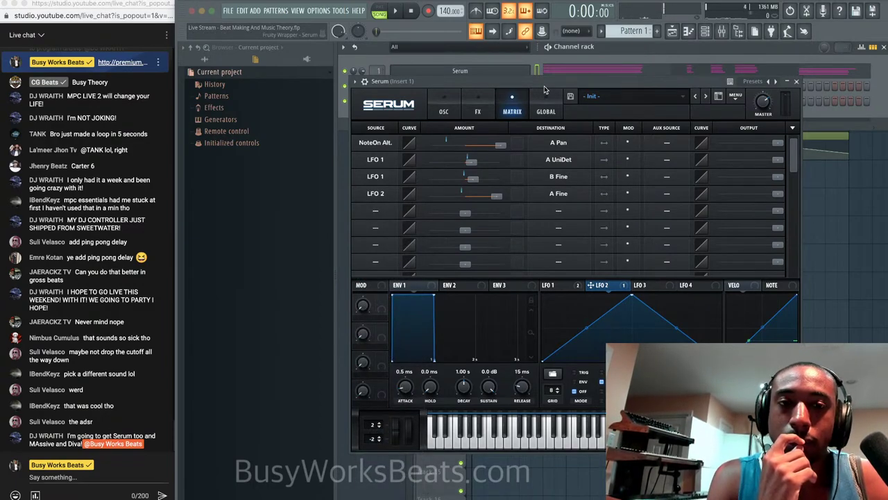
pyautogui.click(443, 111)
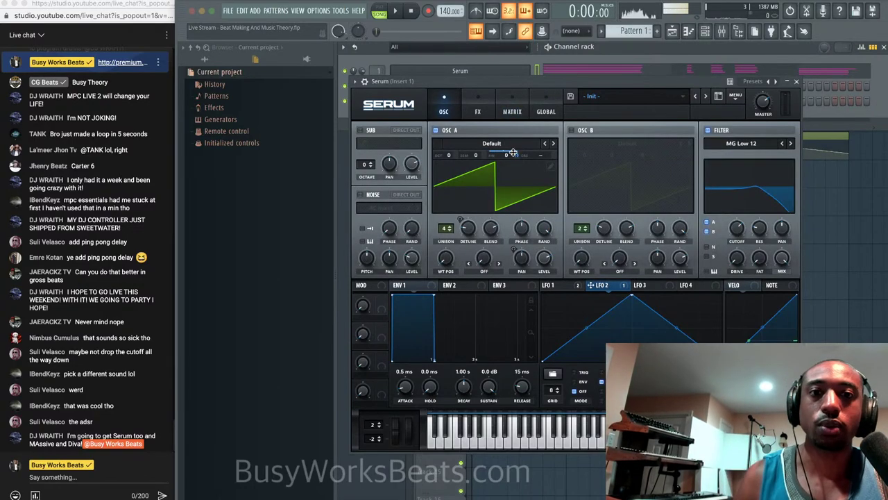
pyautogui.moveTo(513, 154); pyautogui.dragTo(514, 153)
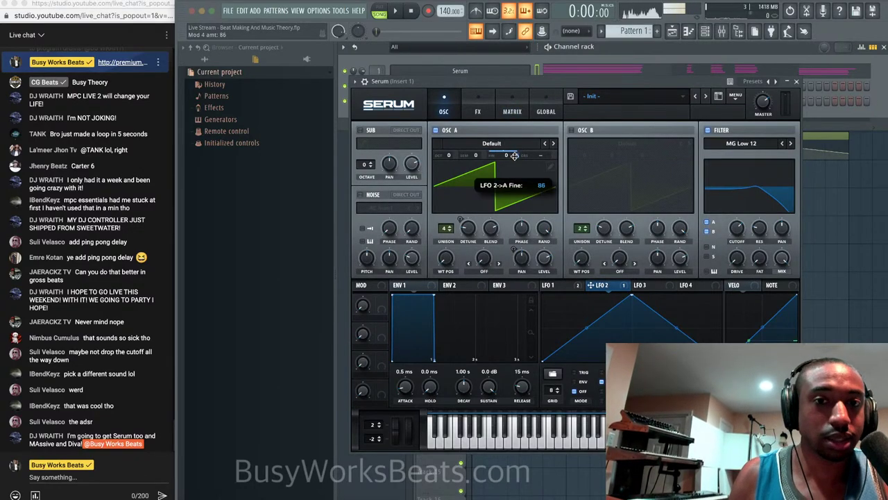
# Create a Mod 4 amt automation clip from Serum's parameter list and bring up the playlist.
pyautogui.click(355, 81)
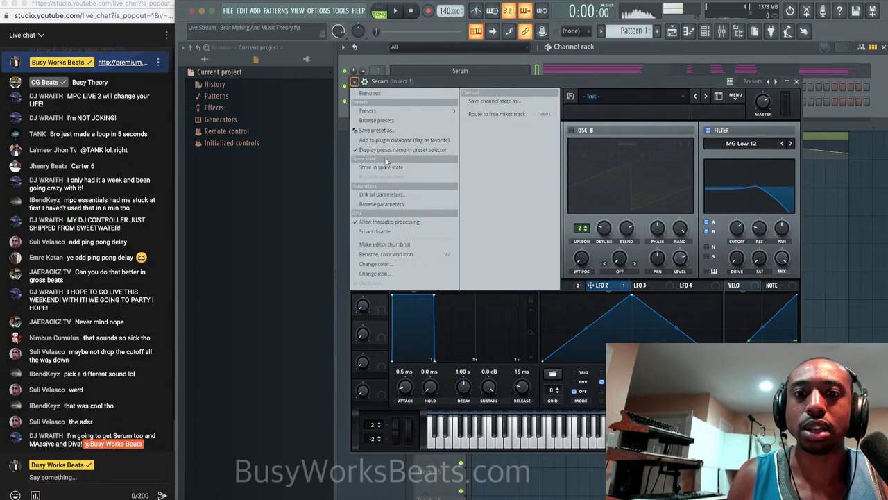
pyautogui.click(382, 204)
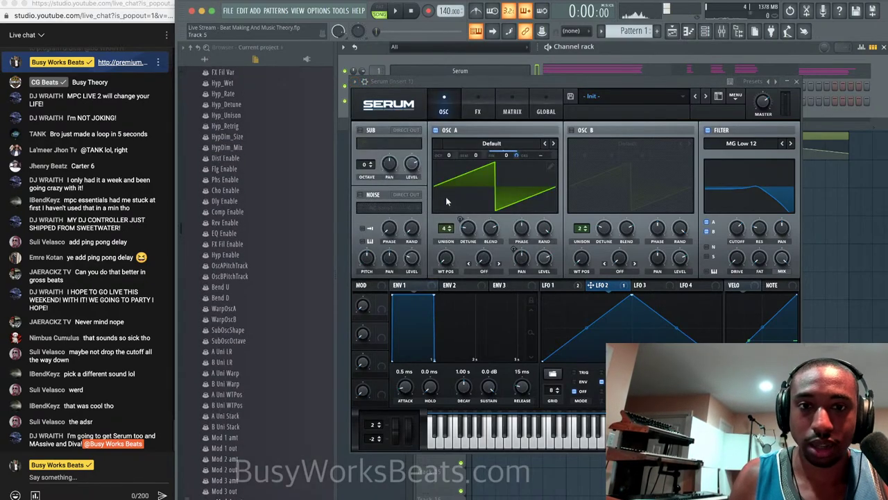
pyautogui.rightClick(244, 360)
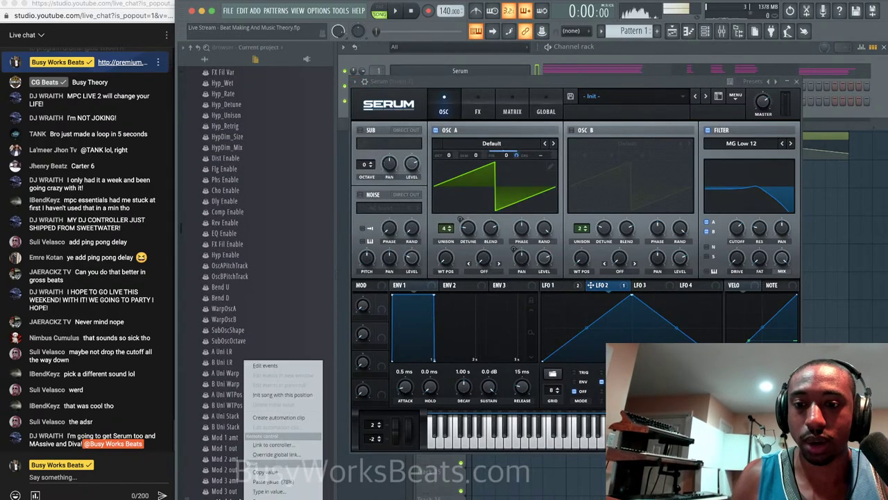
pyautogui.click(297, 416)
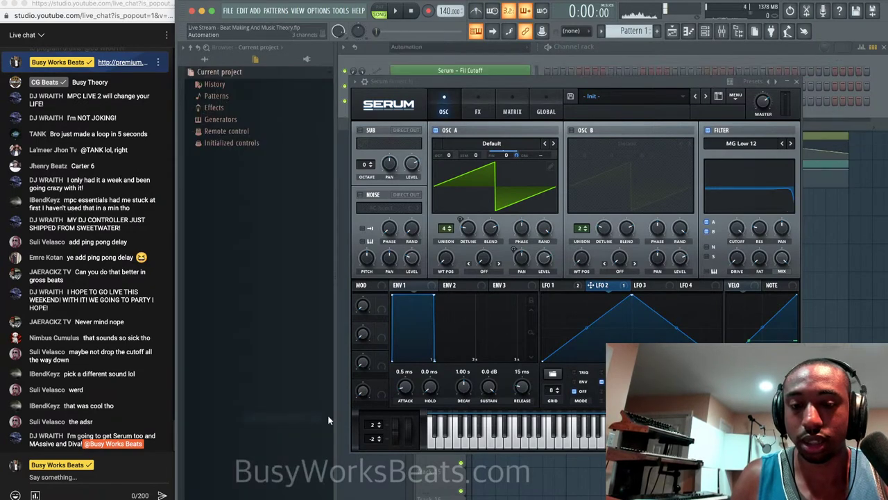
pyautogui.rightClick(521, 469)
# Save the project as a new _2 version and add points forming a dip in the Mod 4 amt curve.
pyautogui.click(797, 82)
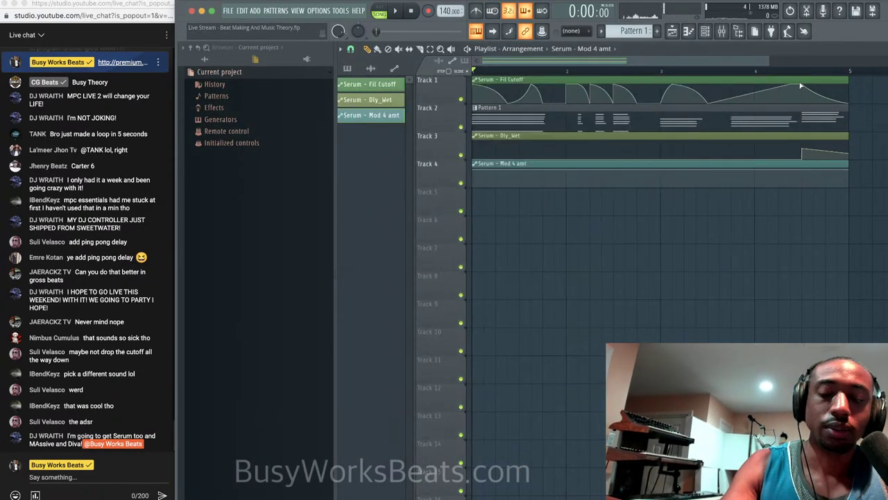
pyautogui.press('super+n')
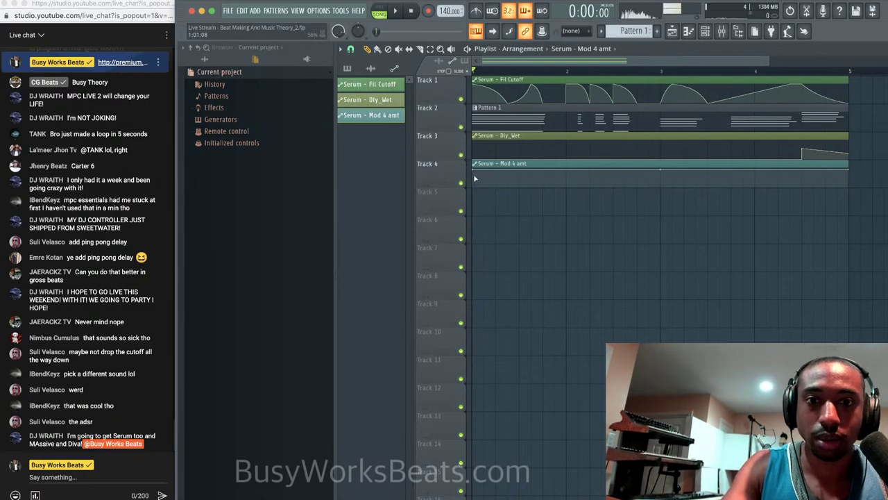
pyautogui.moveTo(476, 173); pyautogui.dragTo(476, 235)
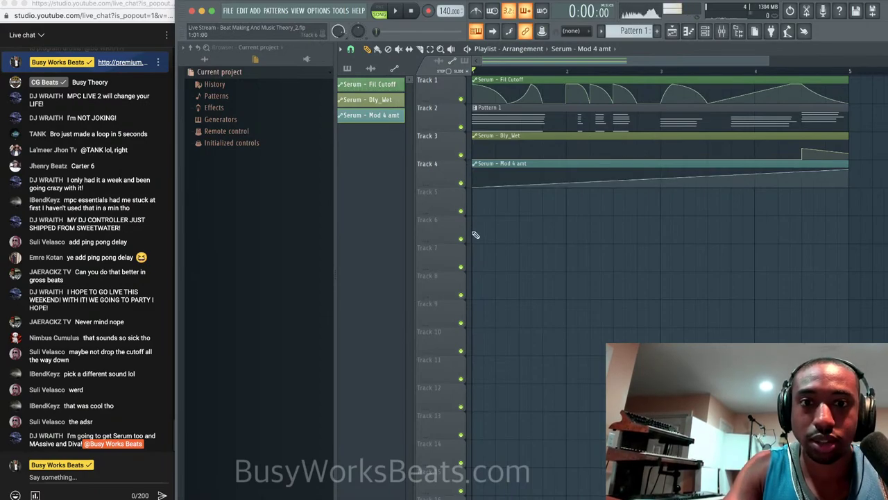
pyautogui.rightClick(521, 182)
pyautogui.rightClick(544, 181)
pyautogui.press('space')
pyautogui.rightClick(545, 178)
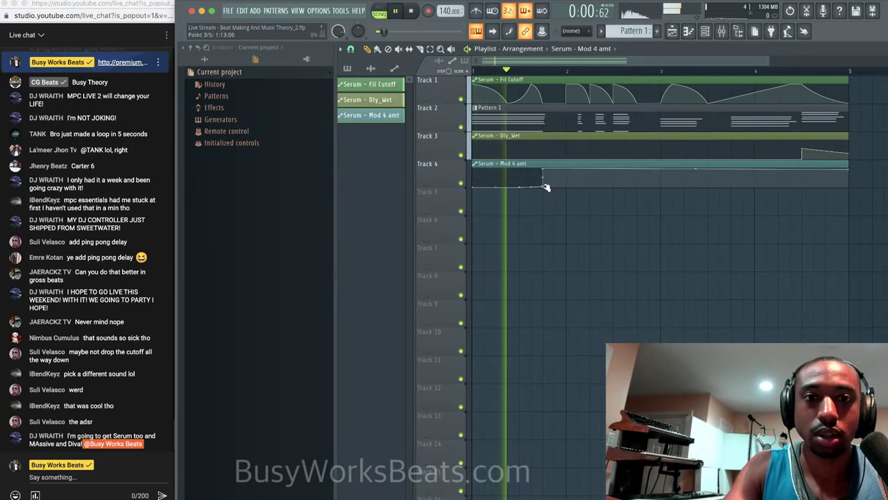
pyautogui.press('space')
pyautogui.moveTo(547, 186); pyautogui.dragTo(541, 234)
pyautogui.press('space')
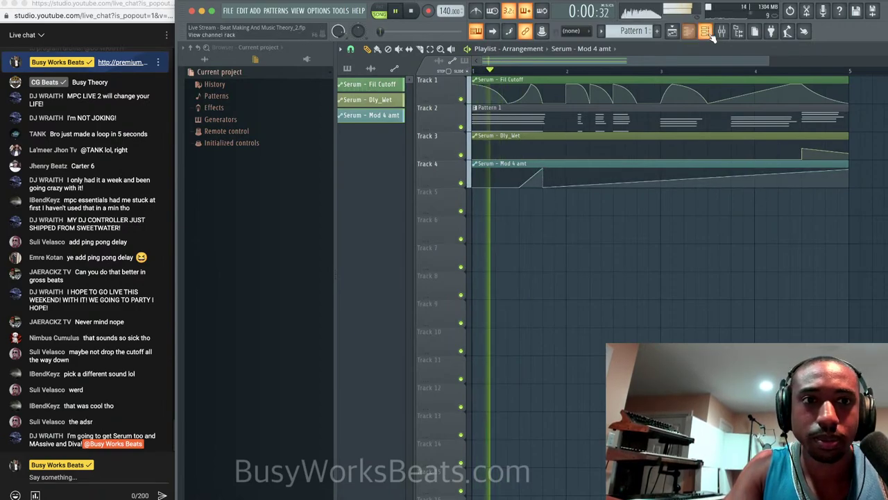
# Show all channels in the Channel rack and briefly open Serum.
pyautogui.press('F6')
pyautogui.press('space')
pyautogui.click(450, 47)
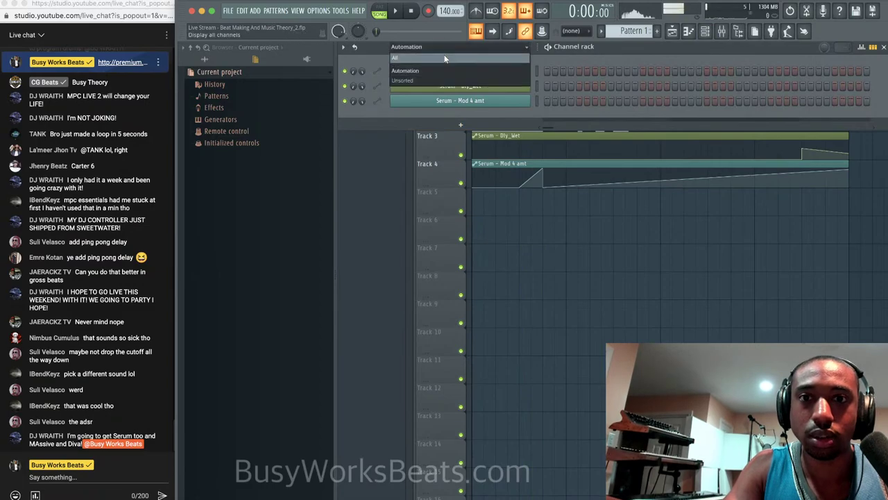
pyautogui.click(451, 59)
pyautogui.click(521, 70)
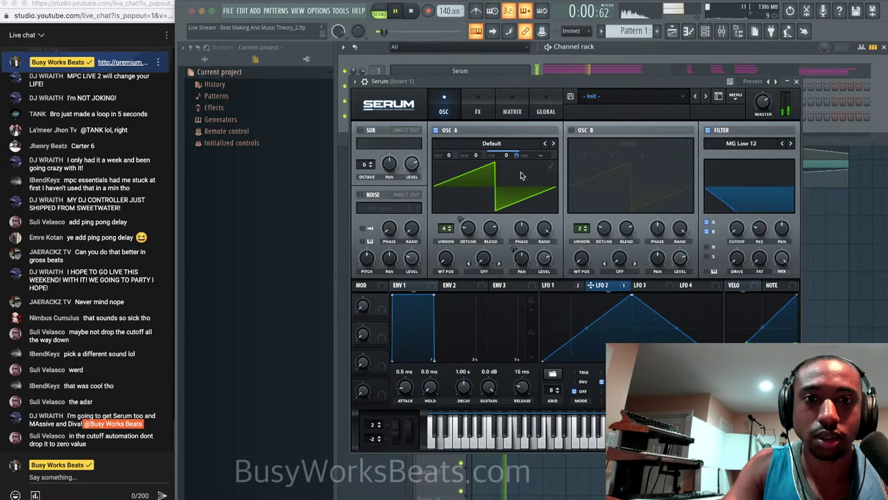
pyautogui.click(858, 312)
pyautogui.click(796, 82)
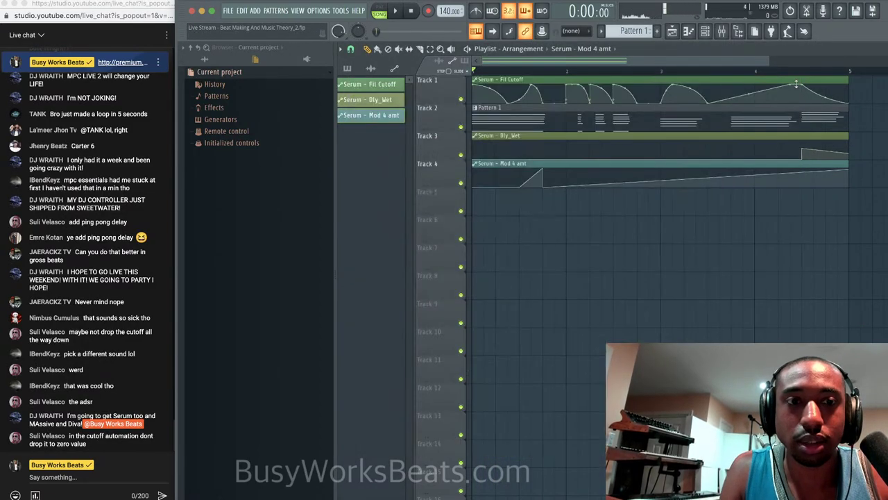
# Raise the first two Mod 4 amt points to the top and shift the low point later.
pyautogui.moveTo(475, 187); pyautogui.dragTo(475, 145)
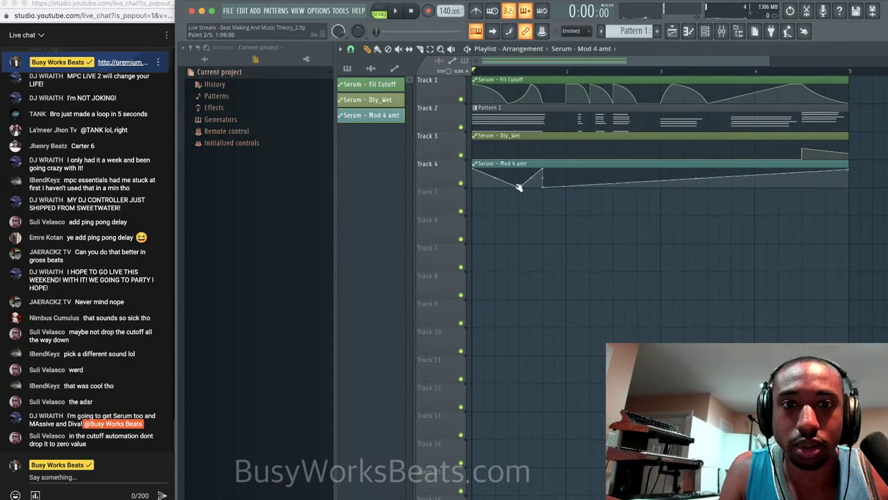
pyautogui.moveTo(519, 187); pyautogui.dragTo(520, 142)
pyautogui.press('space')
pyautogui.press('space')
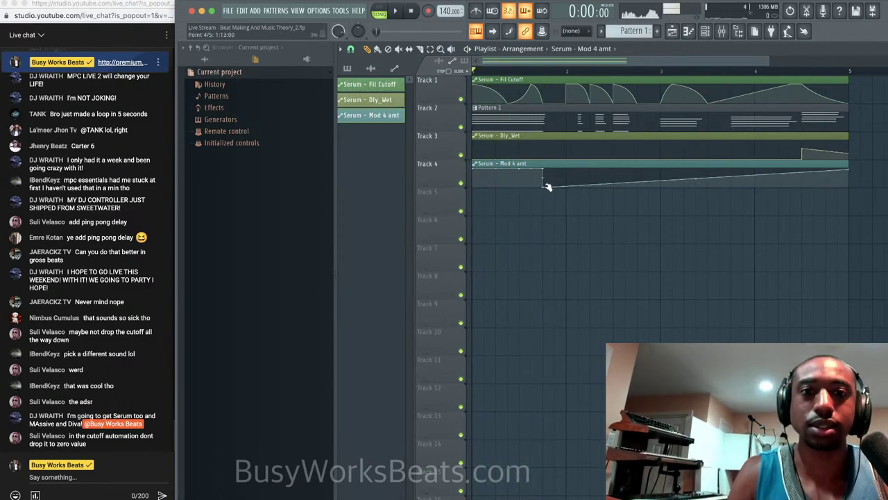
pyautogui.moveTo(542, 186); pyautogui.dragTo(566, 186)
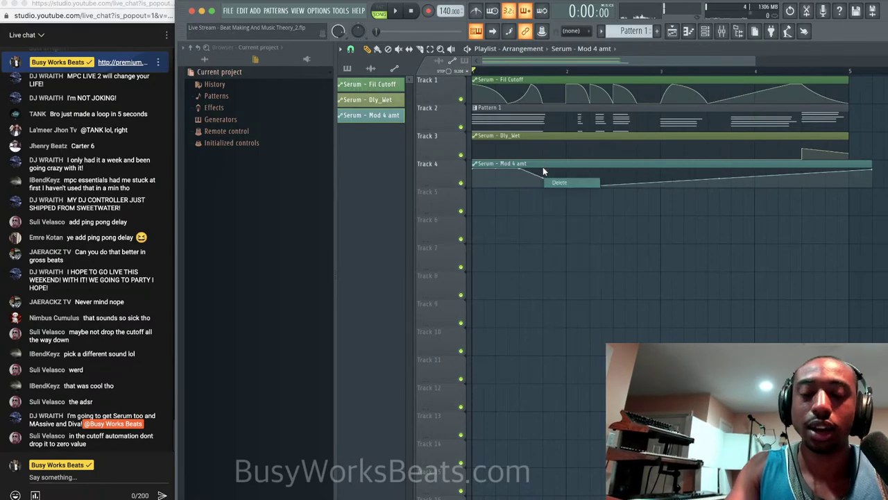
pyautogui.press('space')
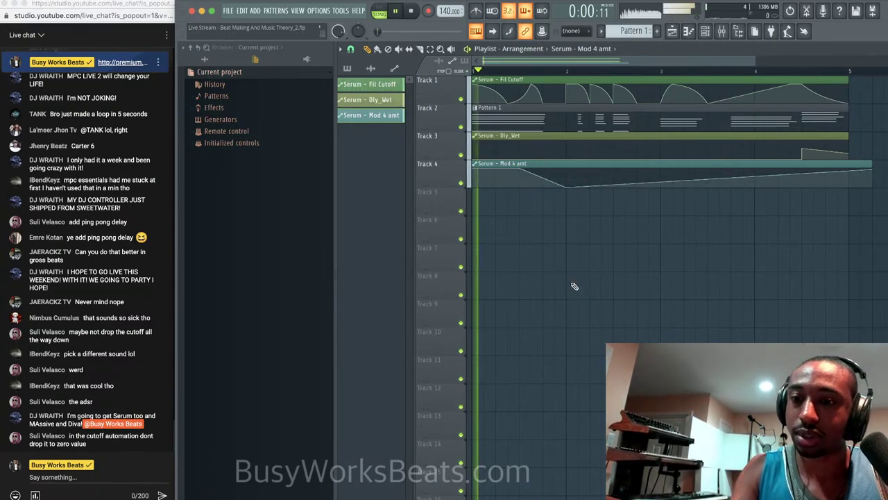
pyautogui.press('space')
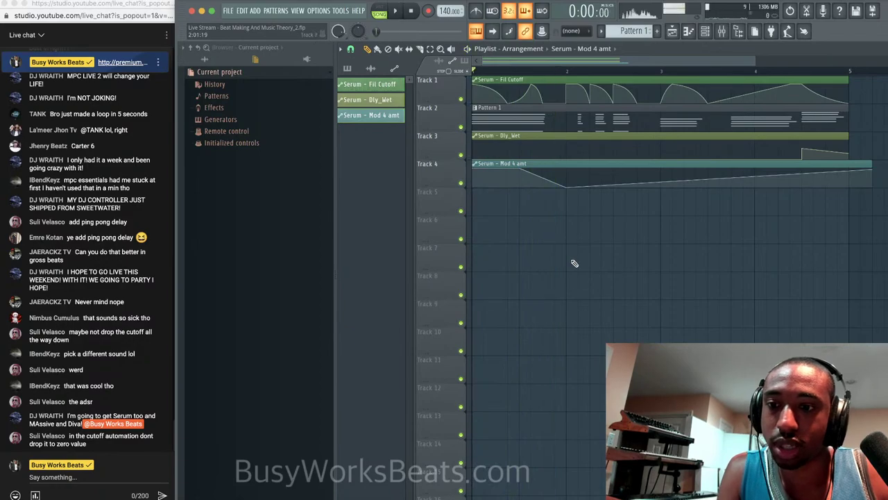
pyautogui.click(705, 31)
# Open Serum, start playback, and inspect the modulation options on OSC A Fine.
pyautogui.click(472, 72)
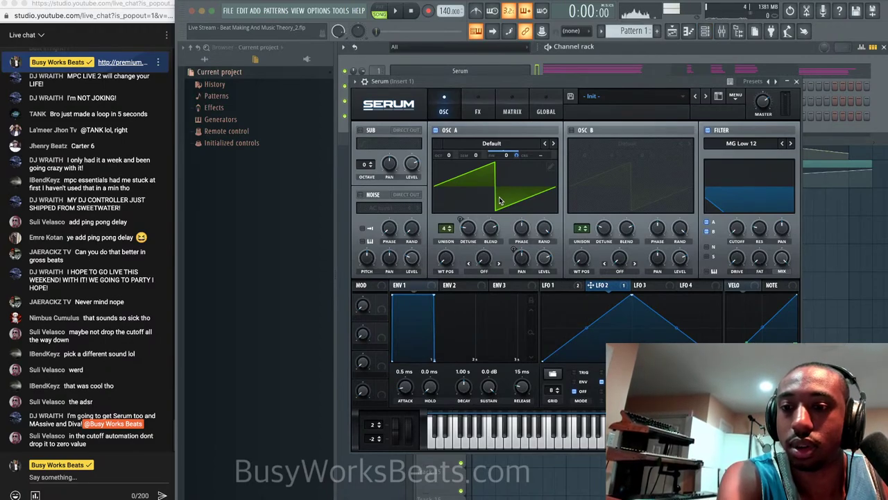
pyautogui.press('space')
pyautogui.press('space')
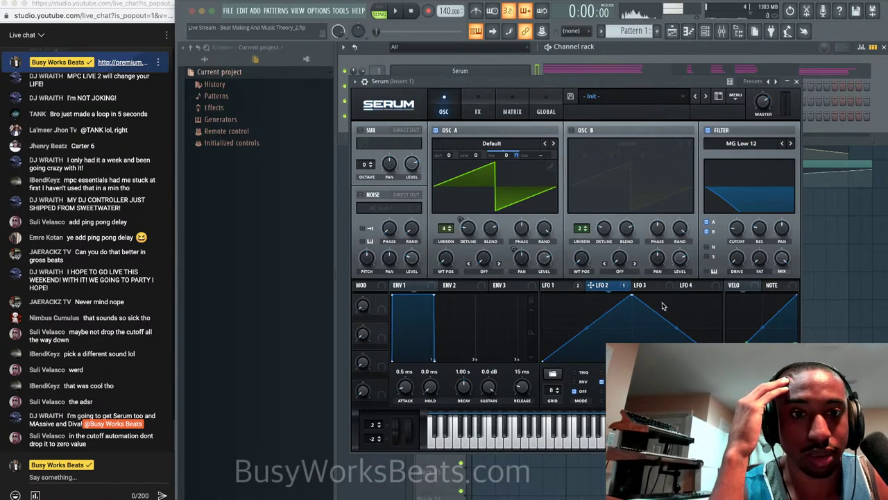
pyautogui.rightClick(516, 156)
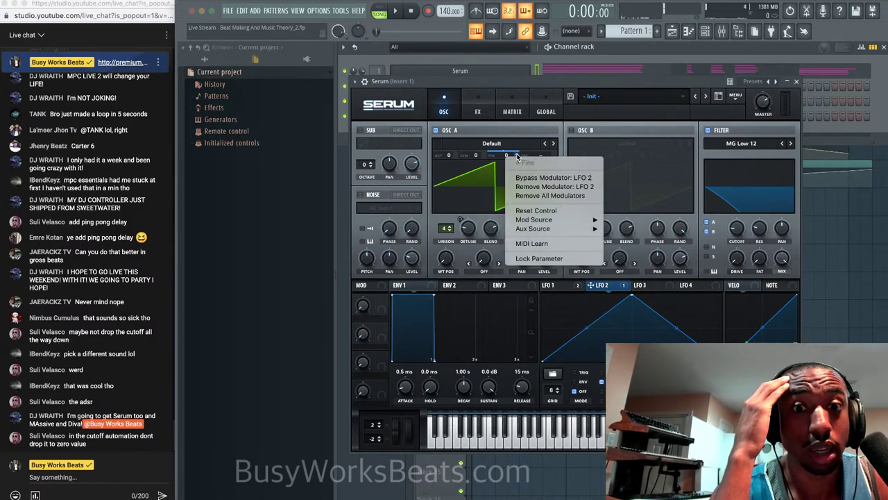
pyautogui.moveTo(555, 220)
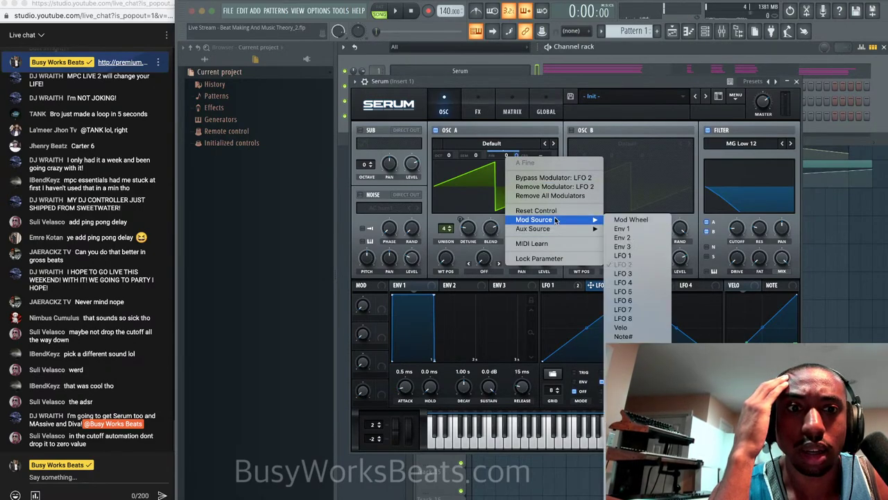
pyautogui.click(521, 155)
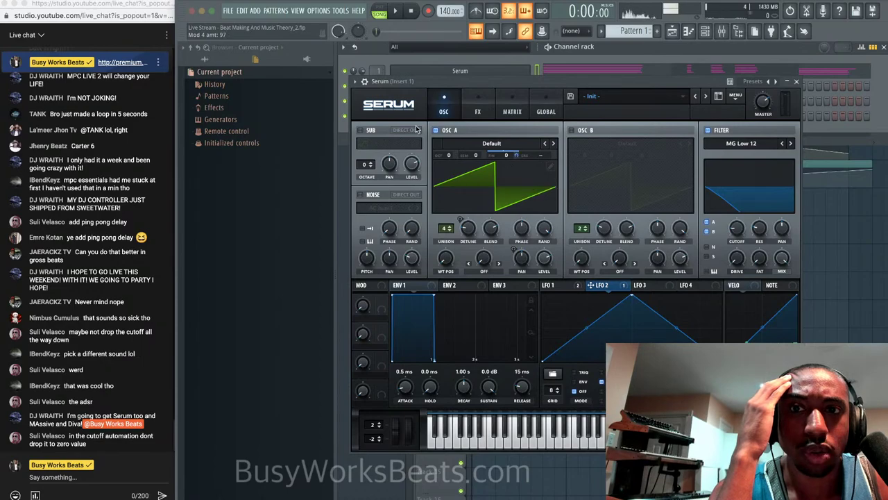
# List Serum's parameters, reset OSC A Semi to 0, and adjust the LFO 2 amount on A Fine.
pyautogui.click(354, 82)
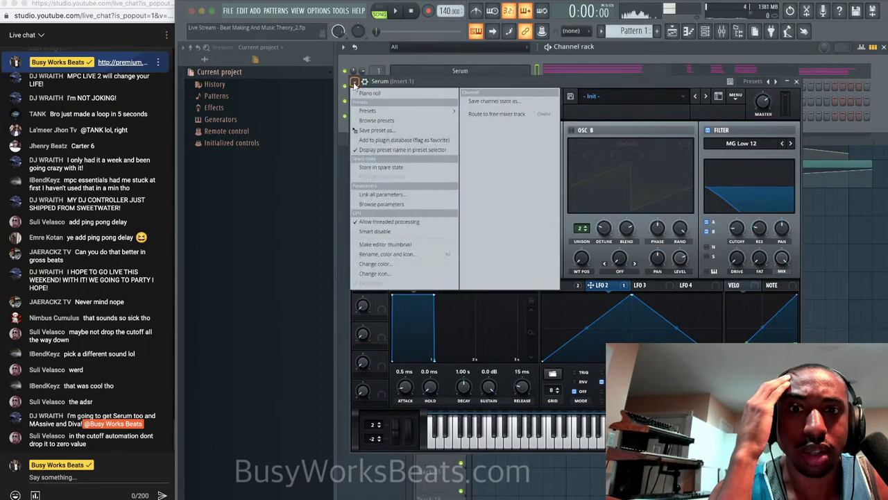
pyautogui.click(395, 202)
pyautogui.scroll(-1, 285, 393)
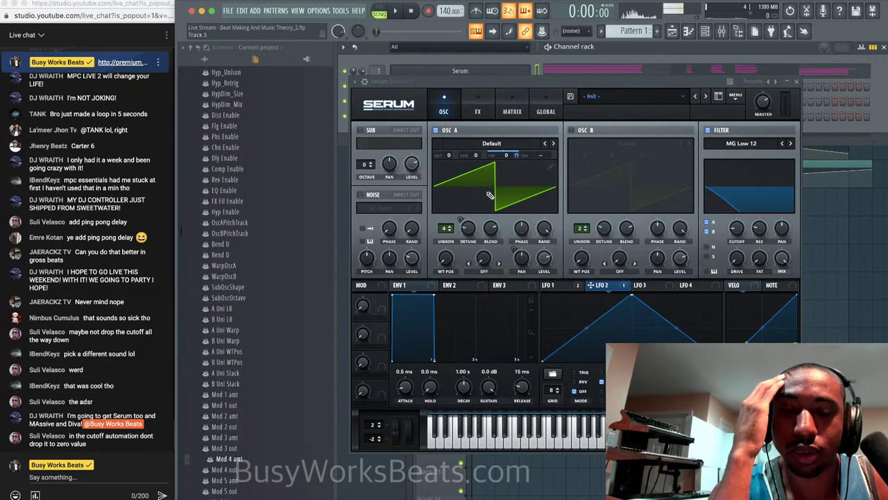
pyautogui.click(519, 161)
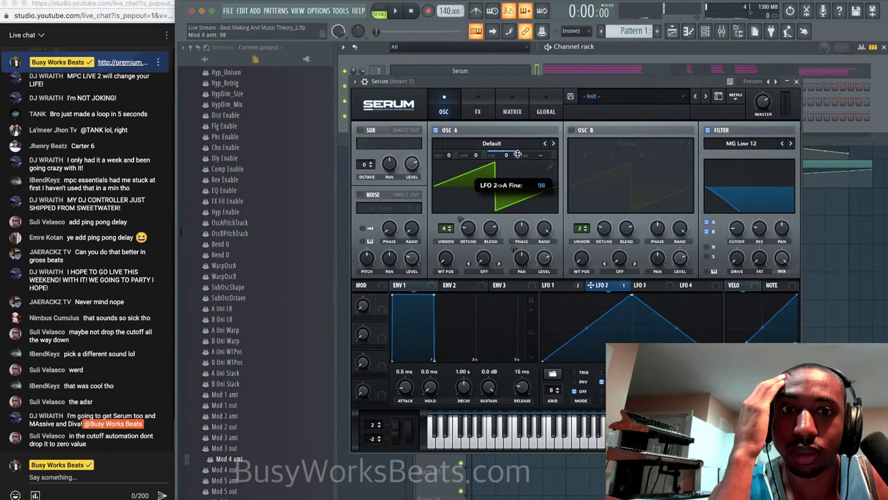
pyautogui.moveTo(472, 155); pyautogui.dragTo(473, 154)
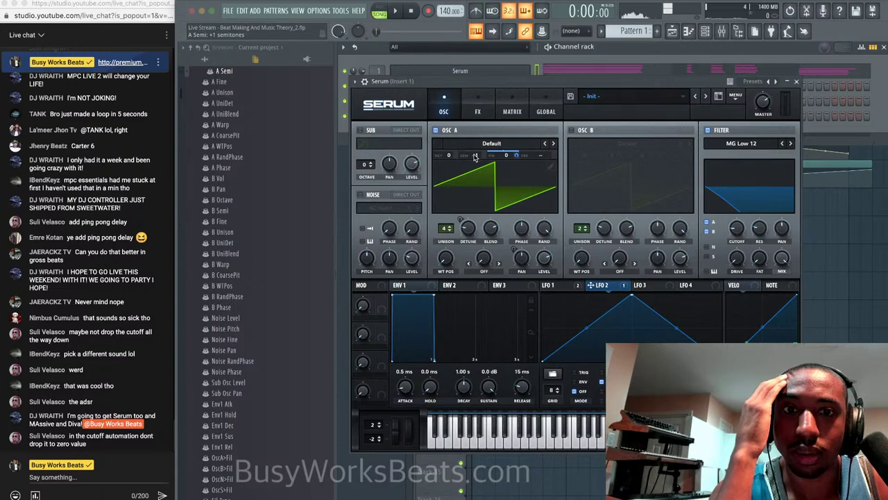
pyautogui.write('0')
pyautogui.press('Return')
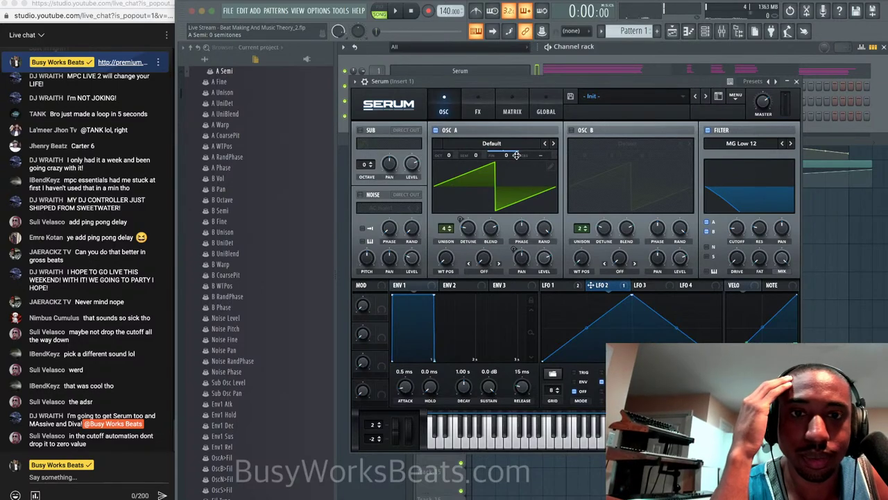
pyautogui.moveTo(516, 154)
pyautogui.mouseDown()
pyautogui.moveTo(515, 177)
pyautogui.moveTo(516, 167)
pyautogui.mouseUp()
# Create an automation clip for the Mod 4 amount from A Fine's menu and close Serum.
pyautogui.rightClick(517, 155)
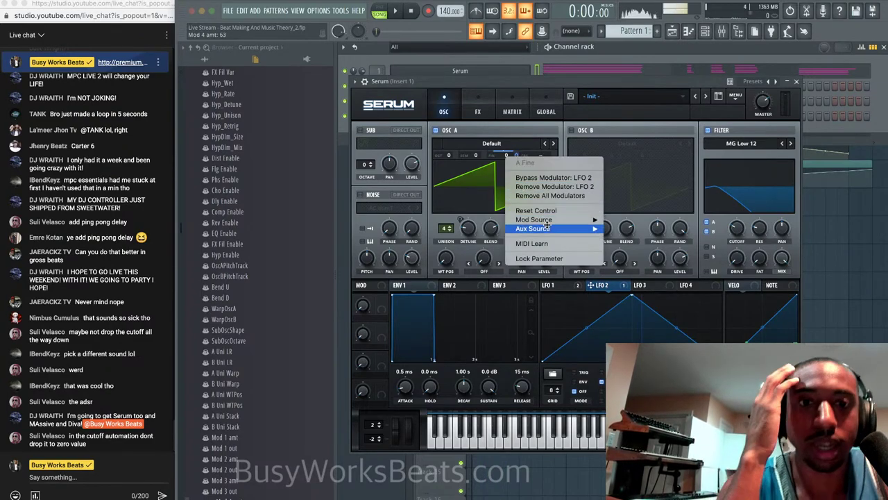
pyautogui.moveTo(550, 218)
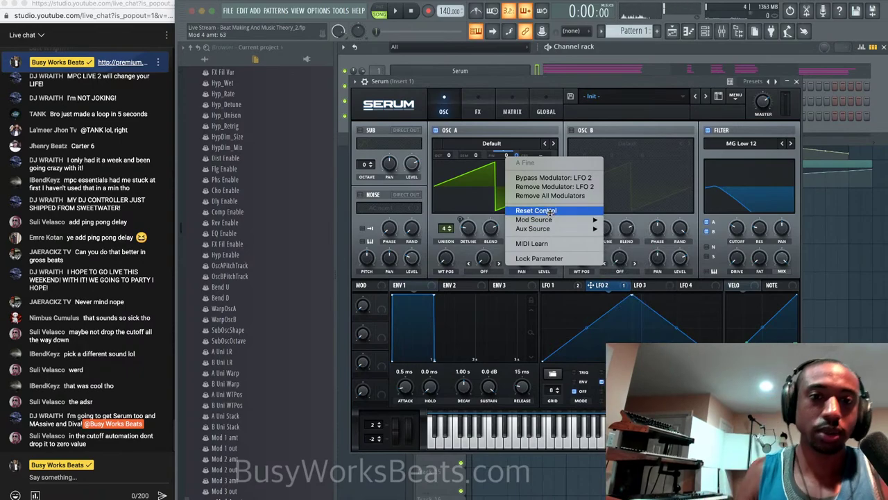
pyautogui.moveTo(551, 229)
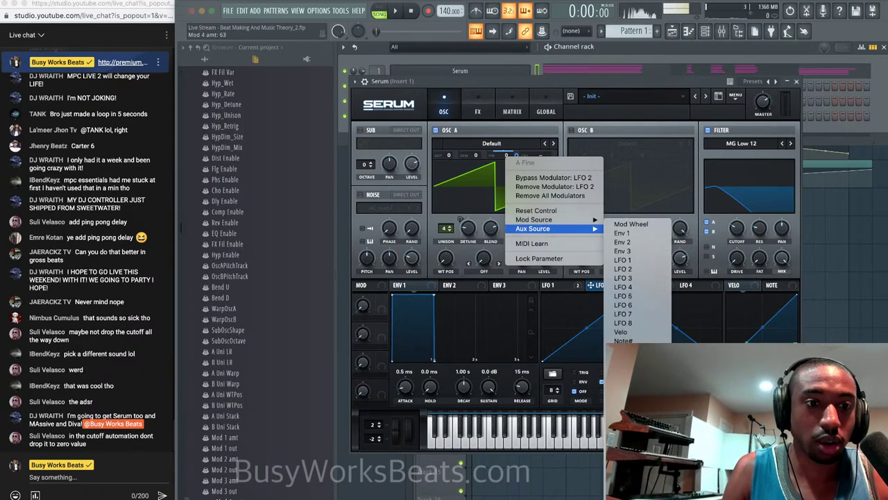
pyautogui.click(822, 166)
pyautogui.click(797, 82)
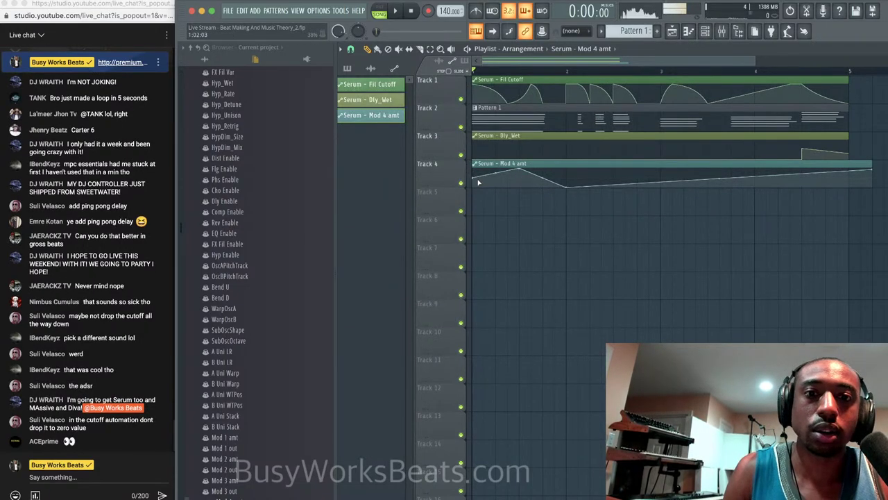
# Change the first Mod 4 amt point's curve shape, raise the next point to the top, and add a low point.
pyautogui.rightClick(521, 170)
pyautogui.click(562, 238)
pyautogui.press('space')
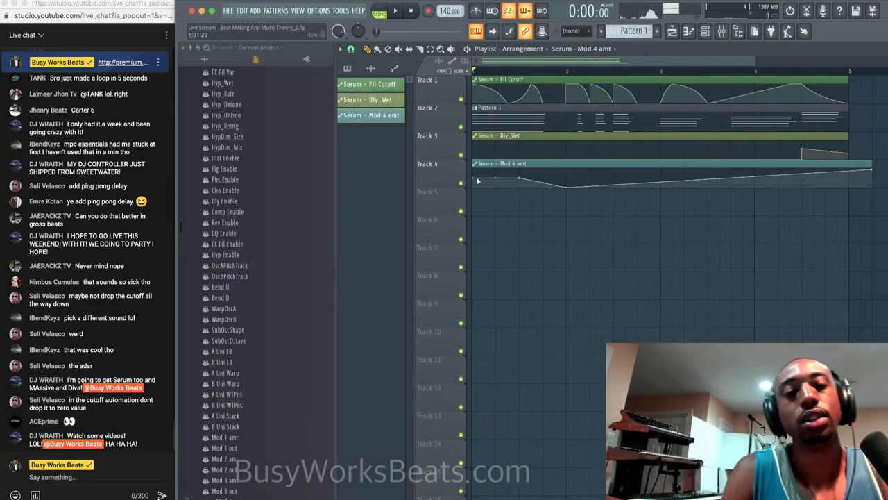
pyautogui.rightClick(524, 179)
pyautogui.click(554, 173)
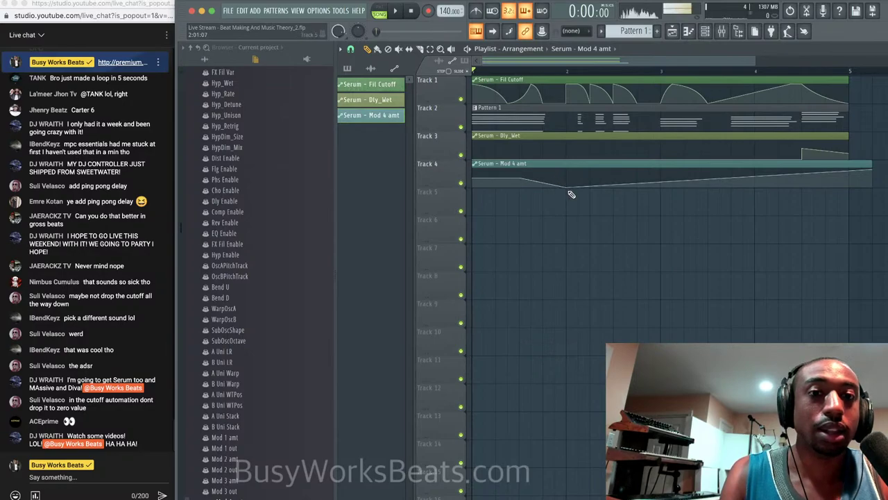
pyautogui.moveTo(569, 188); pyautogui.dragTo(566, 162)
pyautogui.press('space')
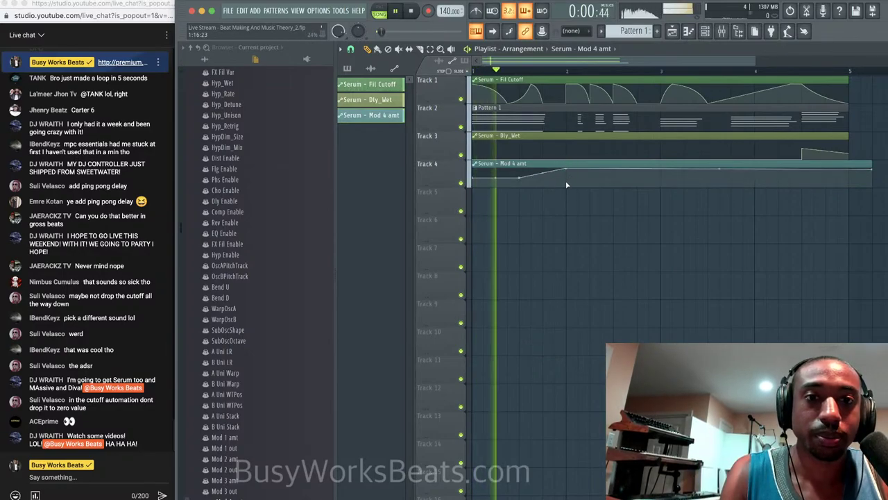
pyautogui.click(565, 187)
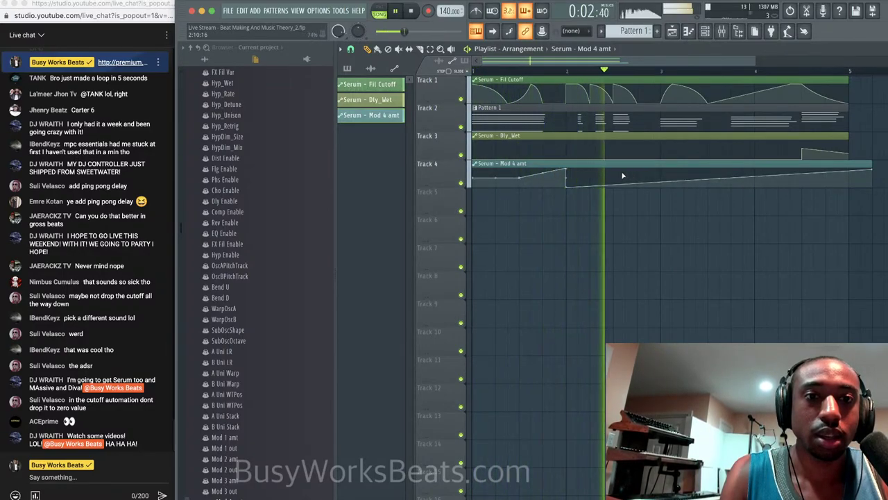
pyautogui.press('space')
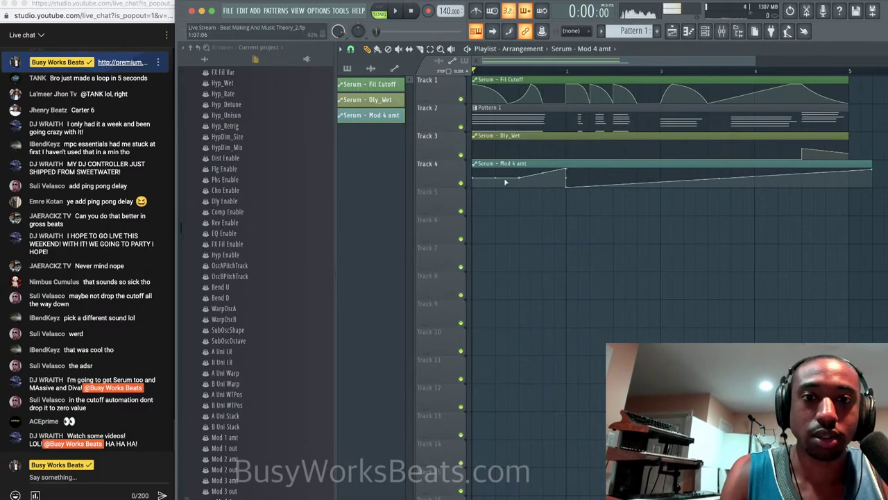
# Change the curve shape of the early segment and paste the copied value onto the new point.
pyautogui.rightClick(522, 178)
pyautogui.click(573, 186)
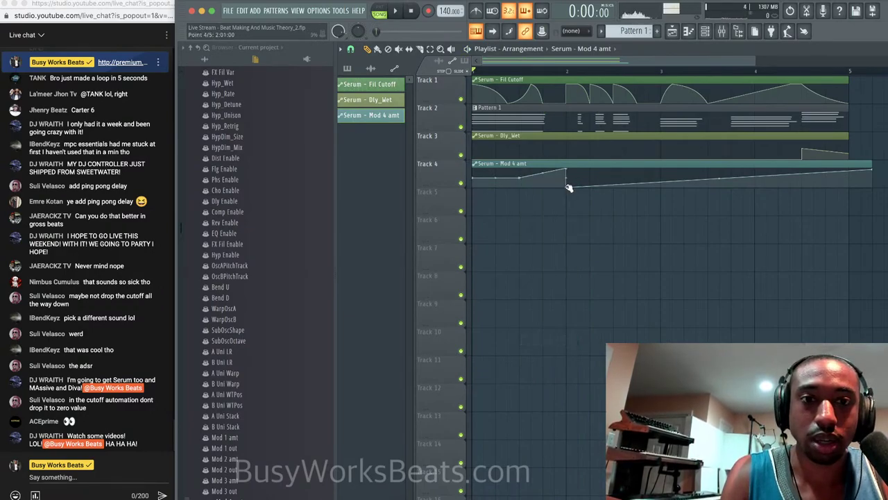
pyautogui.rightClick(567, 187)
pyautogui.press('p')
pyautogui.press('space')
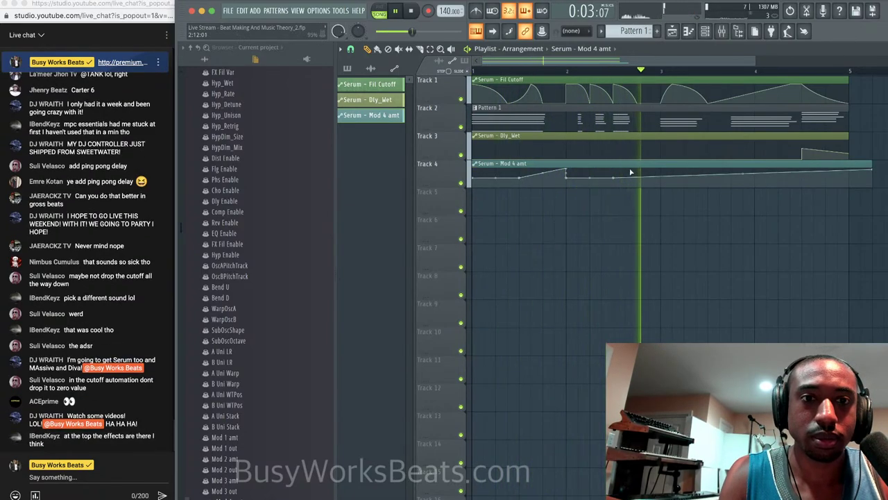
pyautogui.press('space')
# Raise the point after bar 2, add another point, and set its curve shape.
pyautogui.moveTo(631, 172); pyautogui.dragTo(631, 164)
pyautogui.click(631, 176)
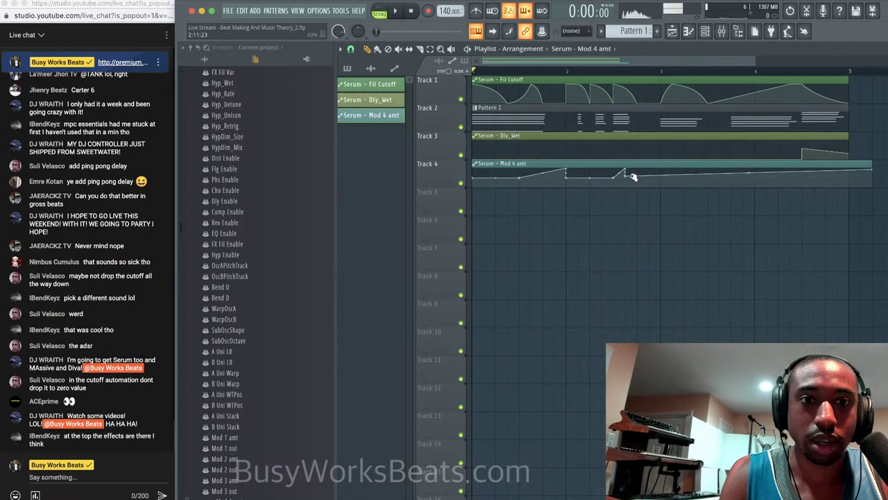
pyautogui.rightClick(625, 178)
pyautogui.click(634, 212)
pyautogui.press('space')
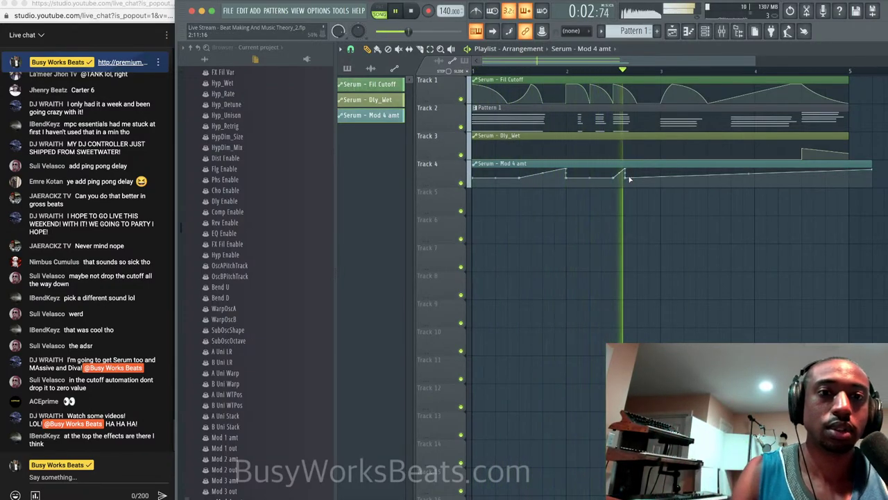
pyautogui.press('space')
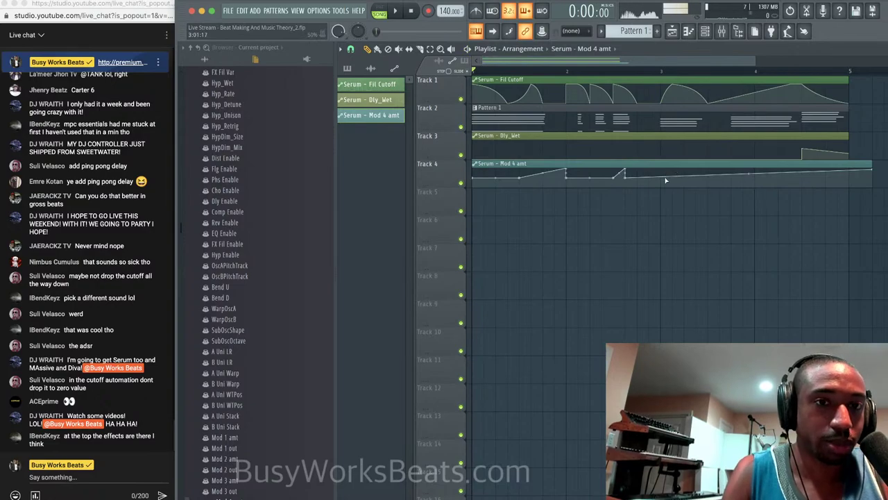
pyautogui.press('space')
# Shape and raise the point near bar 3, add a dip, and bend the final segment into a rise.
pyautogui.rightClick(664, 179)
pyautogui.click(686, 174)
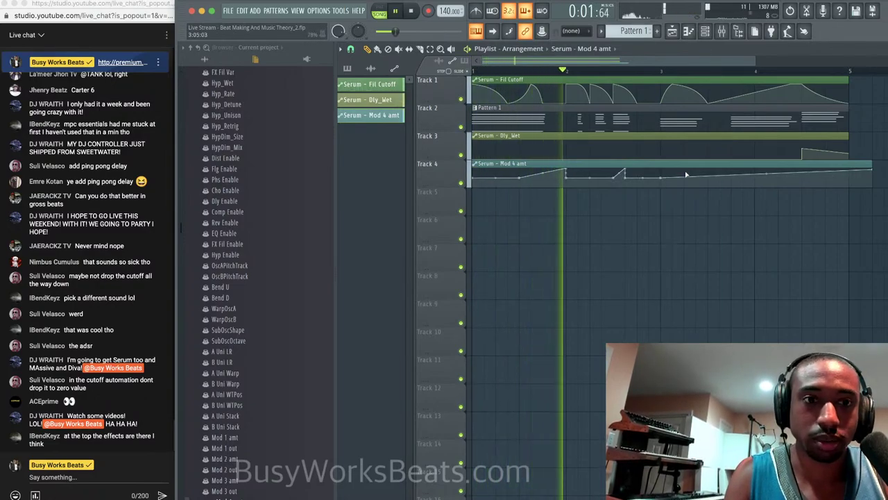
pyautogui.moveTo(685, 174); pyautogui.dragTo(686, 169)
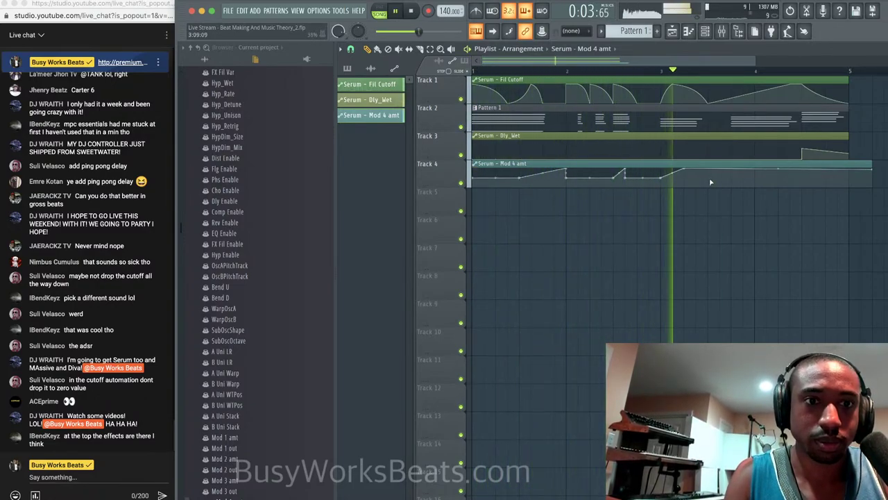
pyautogui.click(709, 178)
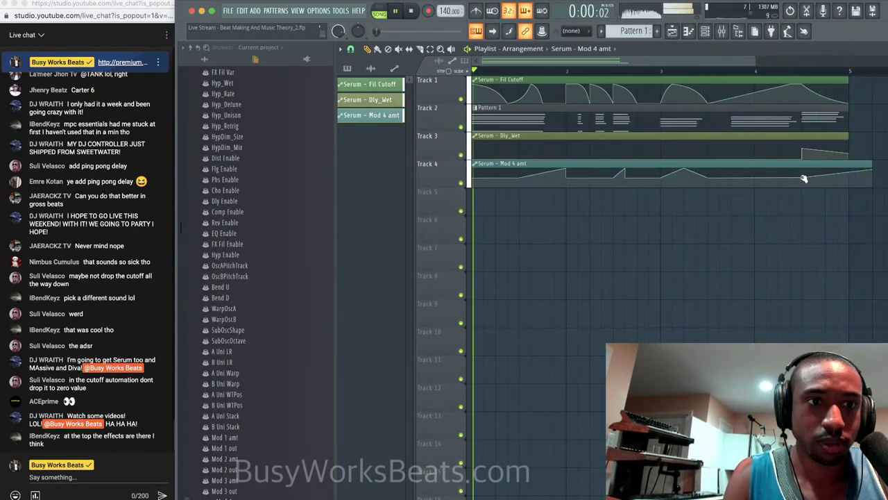
pyautogui.rightClick(804, 178)
pyautogui.click(806, 173)
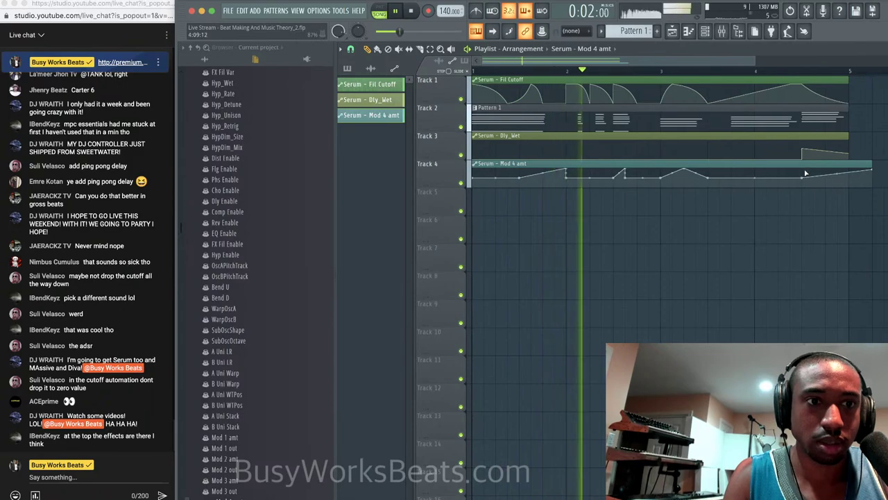
pyautogui.press('space')
pyautogui.moveTo(824, 174); pyautogui.dragTo(829, 168)
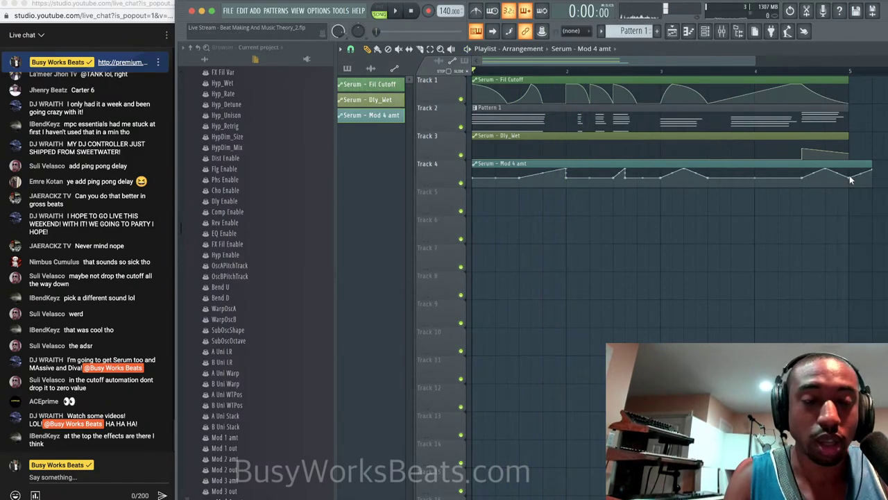
pyautogui.press('space')
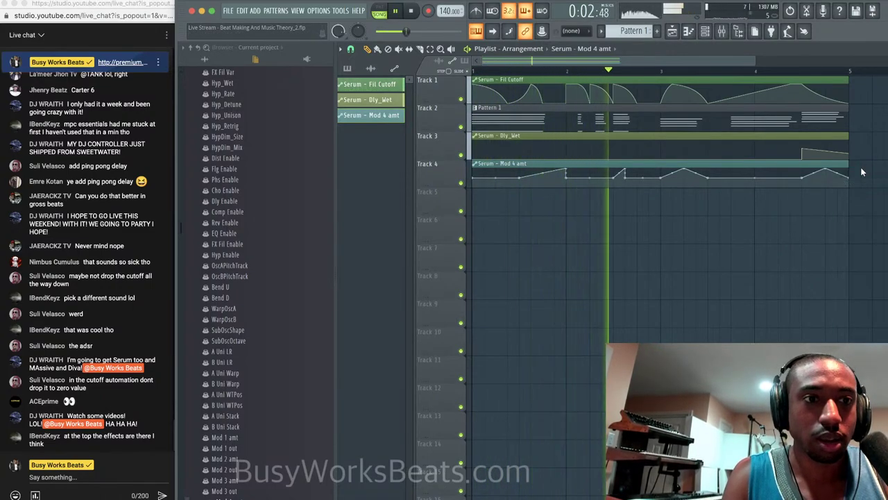
# Turn on Serum's oscillator B to add a sawtooth layer, then close Serum.
pyautogui.click(709, 38)
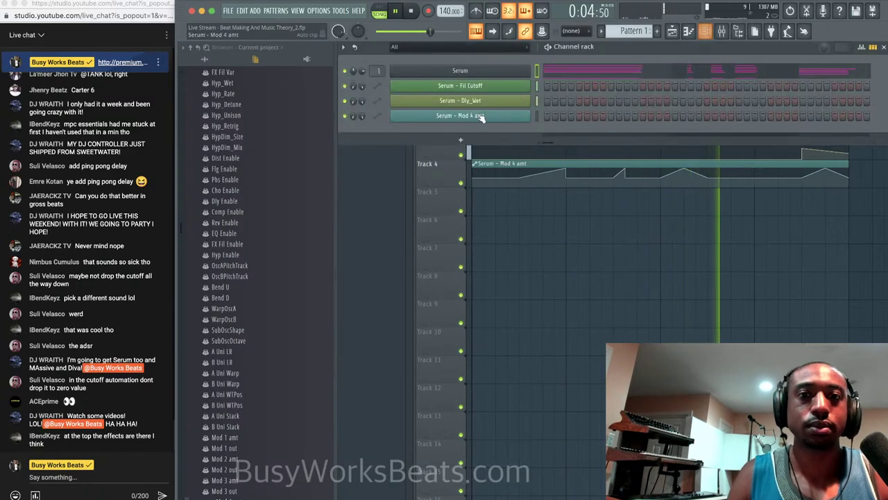
pyautogui.click(520, 70)
pyautogui.click(575, 131)
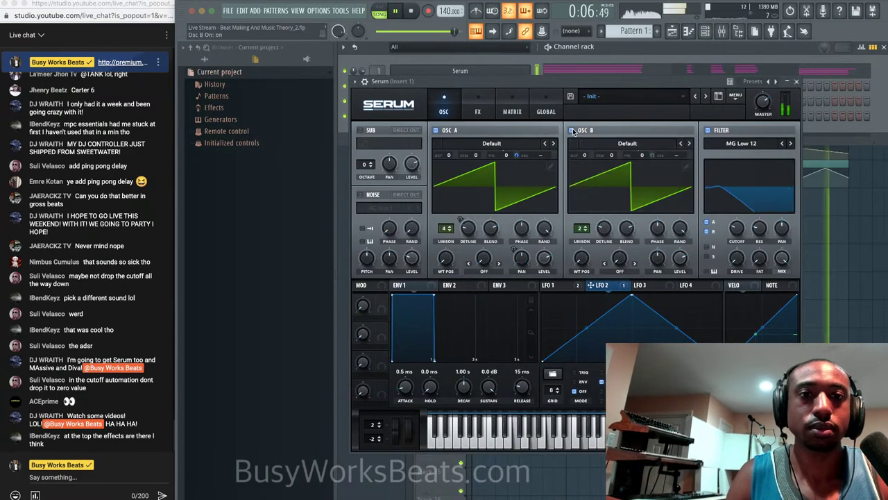
pyautogui.rightClick(873, 232)
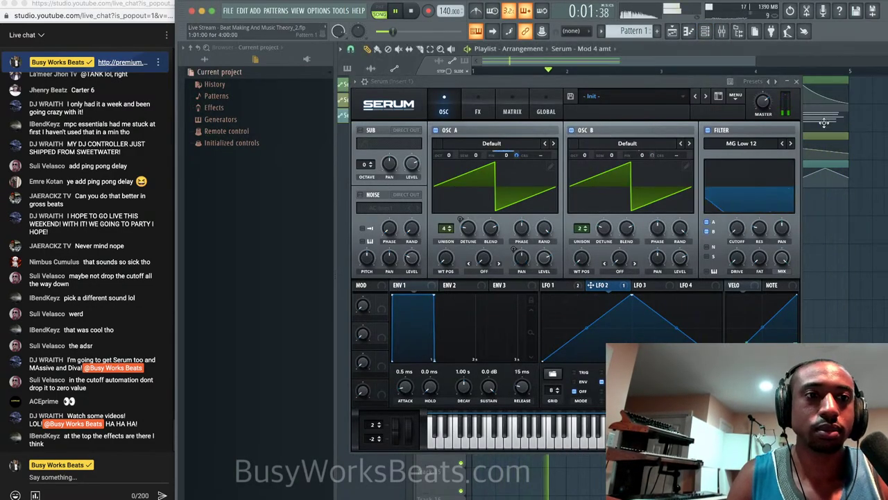
pyautogui.click(798, 82)
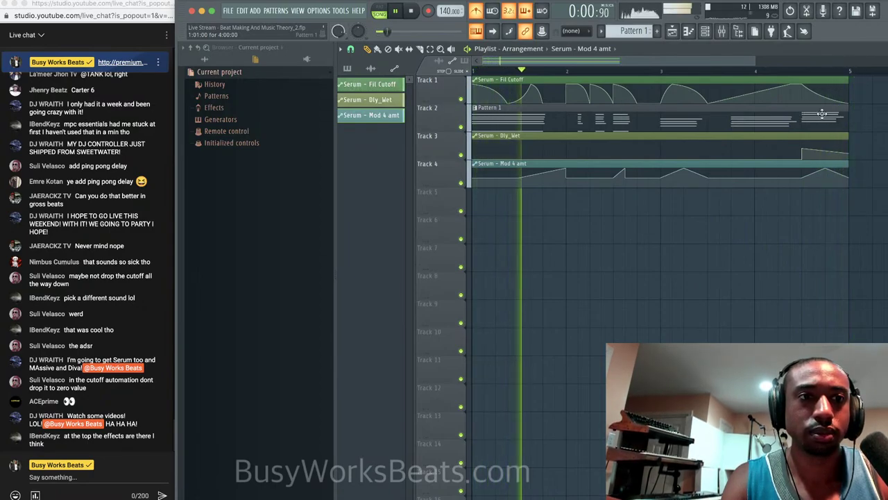
# Scroll around the playlist and audition the song from the start.
pyautogui.hscroll(4, 781, 149)
pyautogui.hscroll(-3, 782, 149)
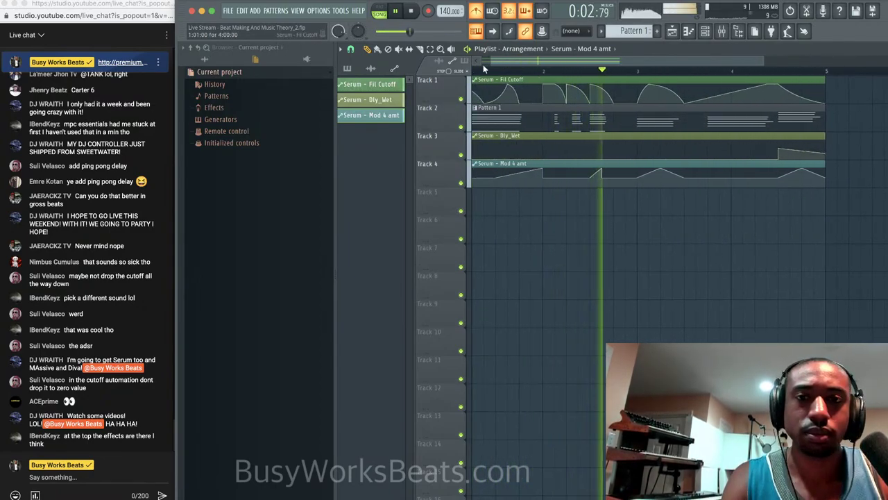
pyautogui.press('space')
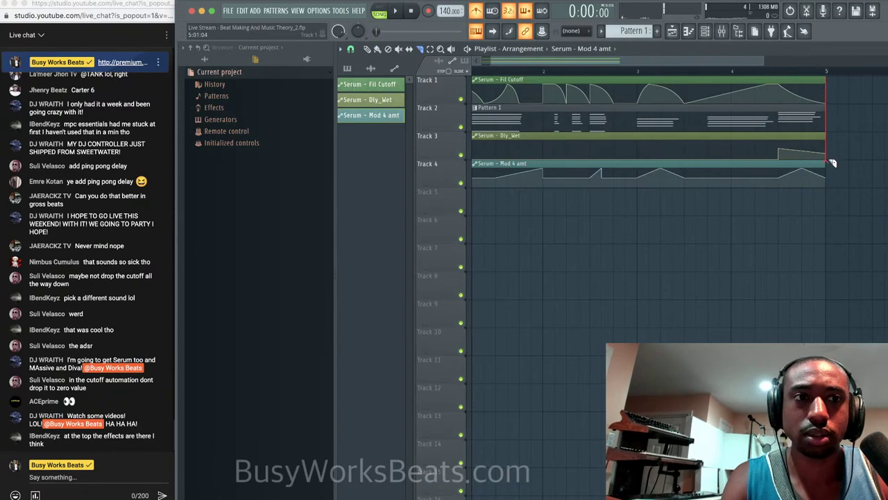
pyautogui.press('space')
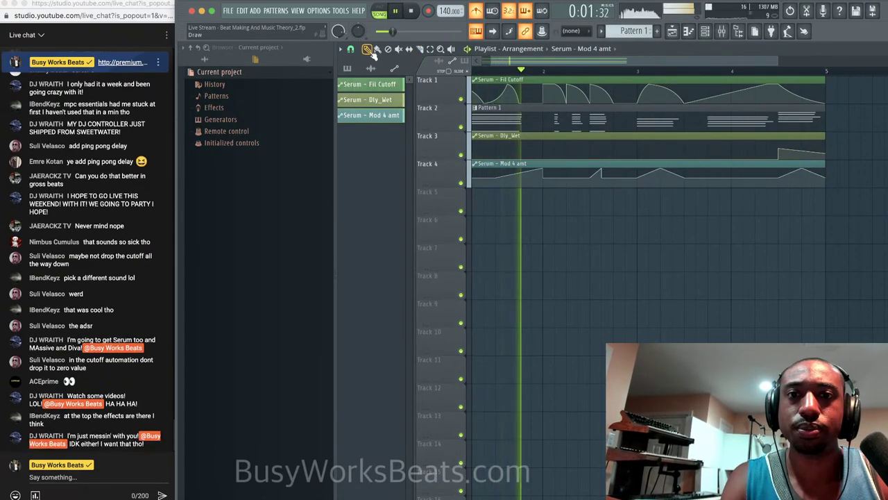
pyautogui.scroll(-3, 619, 300)
pyautogui.press('space')
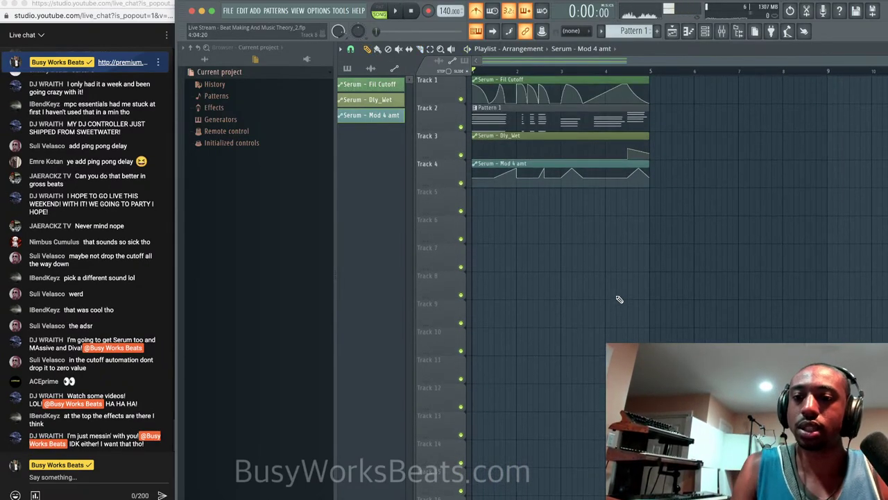
# Drop Serum's oscillator B octave to -1 Oct, audition it, and close Serum.
pyautogui.click(705, 31)
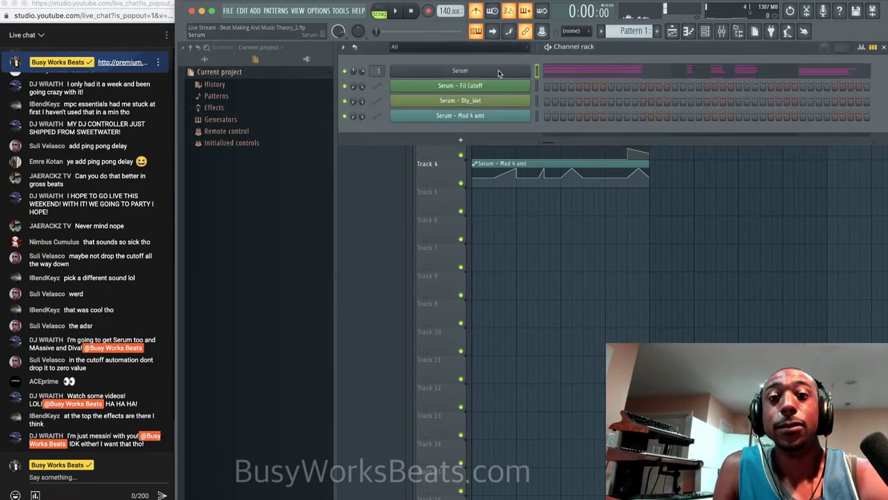
pyautogui.click(454, 74)
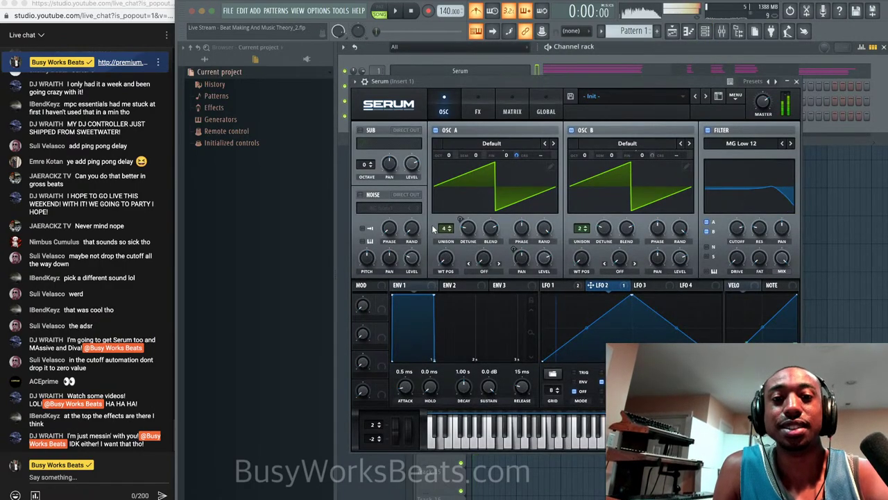
pyautogui.moveTo(585, 155)
pyautogui.mouseDown()
pyautogui.moveTo(586, 169)
pyautogui.moveTo(586, 156)
pyautogui.mouseUp()
pyautogui.press('space')
pyautogui.press('space')
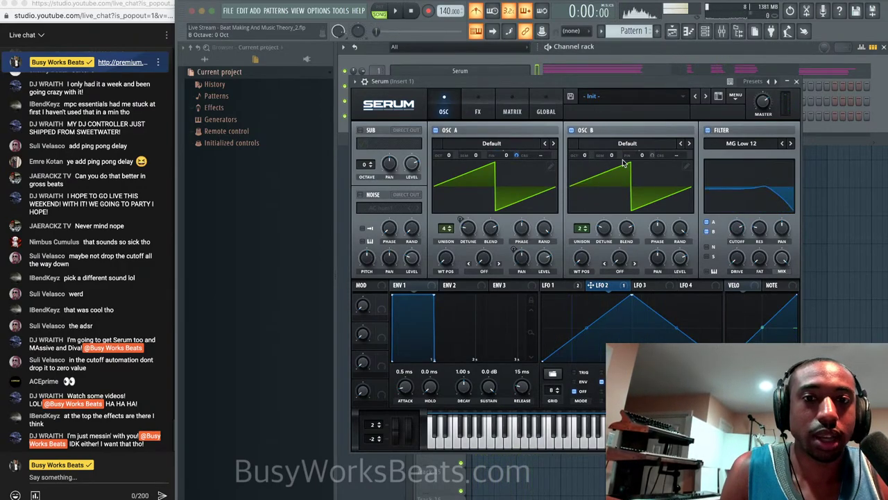
pyautogui.click(798, 82)
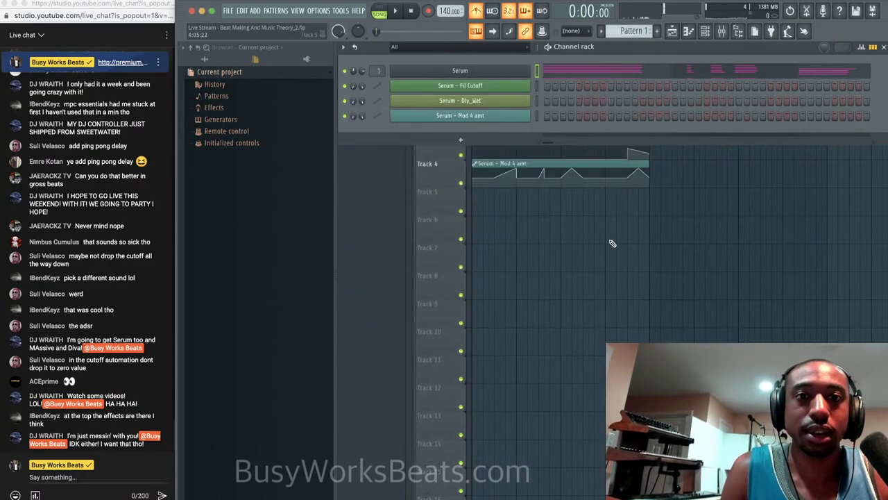
pyautogui.click(612, 243)
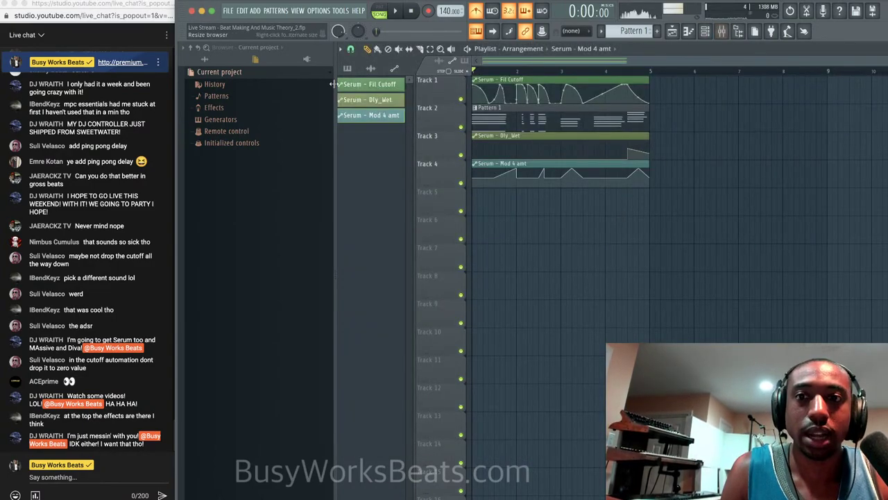
# Switch the Browser to All, collapse the folders and open Friends Sounds.
pyautogui.click(206, 60)
pyautogui.scroll(5, 236, 222)
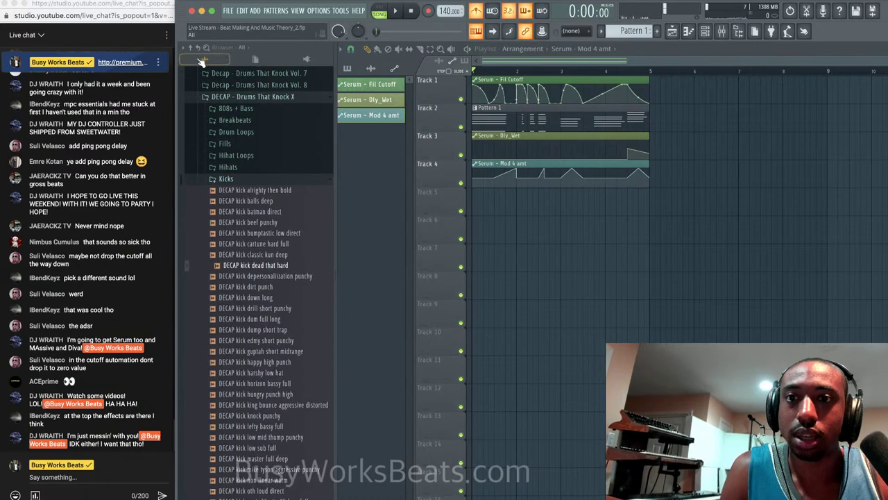
pyautogui.click(206, 60)
pyautogui.click(219, 243)
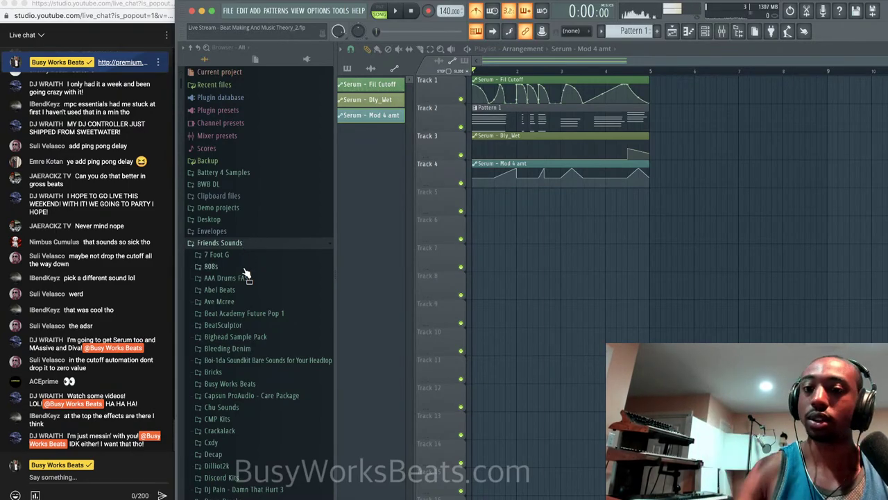
pyautogui.scroll(-5, 252, 300)
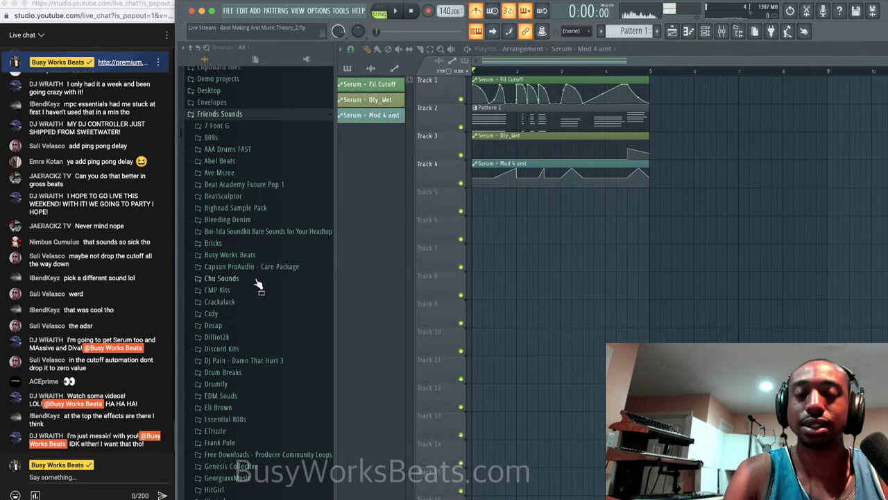
pyautogui.scroll(-8, 257, 285)
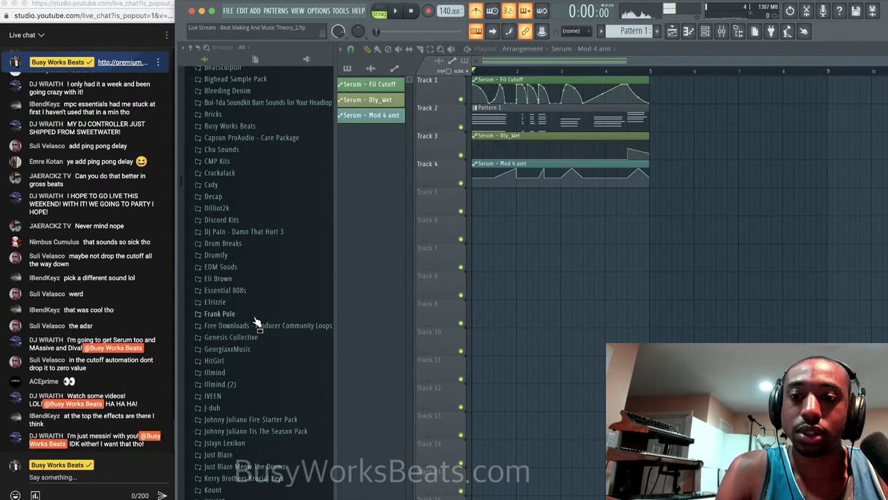
pyautogui.scroll(-12, 256, 340)
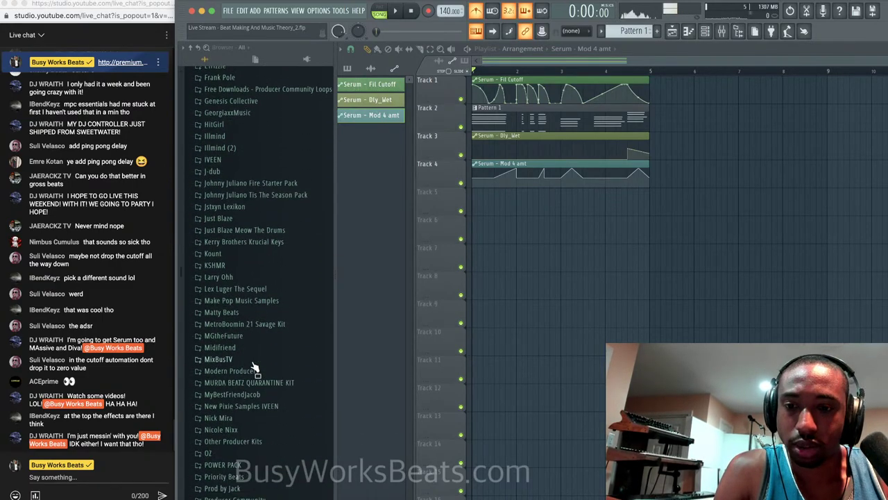
pyautogui.scroll(-18, 255, 364)
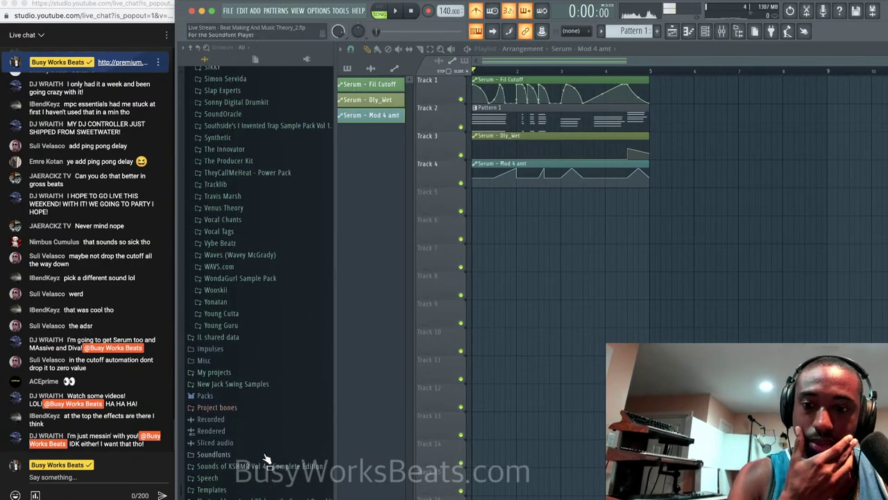
# Open Sounds of KSHMR Vol 4 > Drum Loops > By Genre > Disco Loops and preview Loop 08 Full.
pyautogui.click(258, 467)
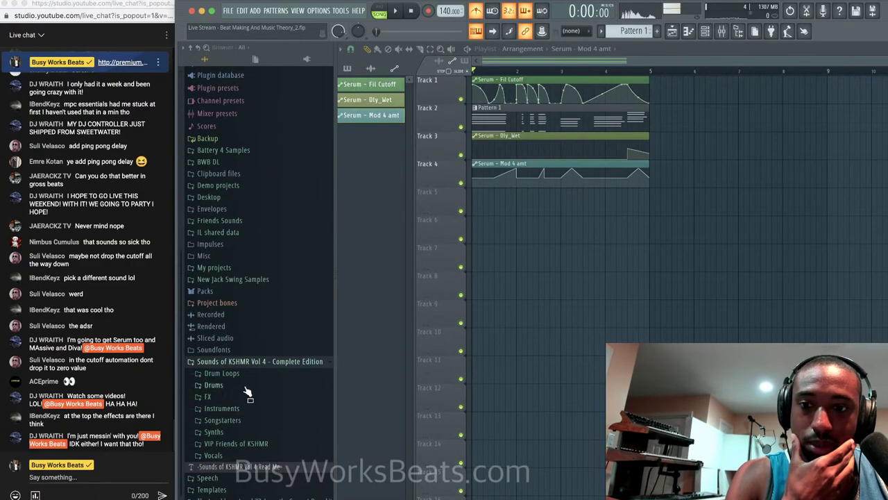
pyautogui.click(249, 376)
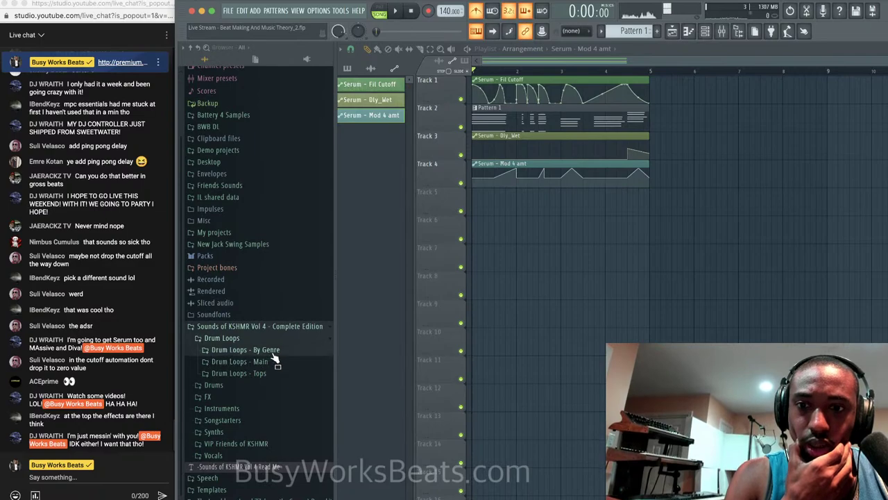
pyautogui.click(259, 349)
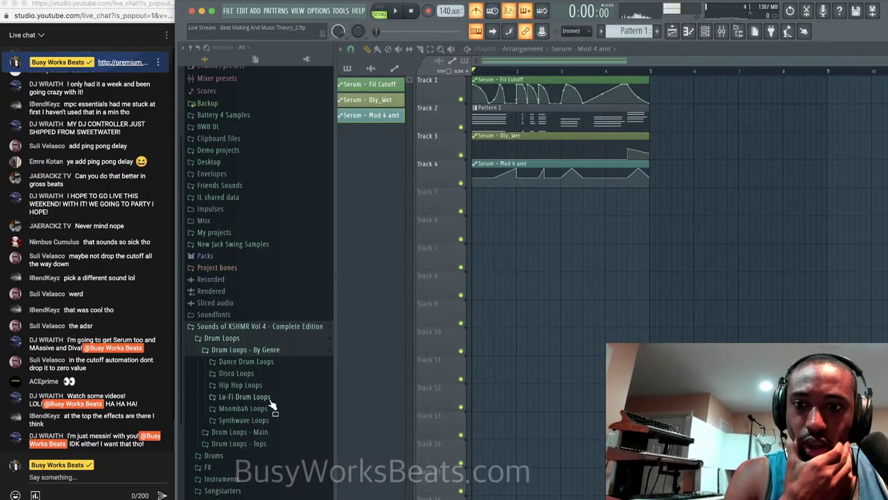
pyautogui.scroll(-3, 273, 405)
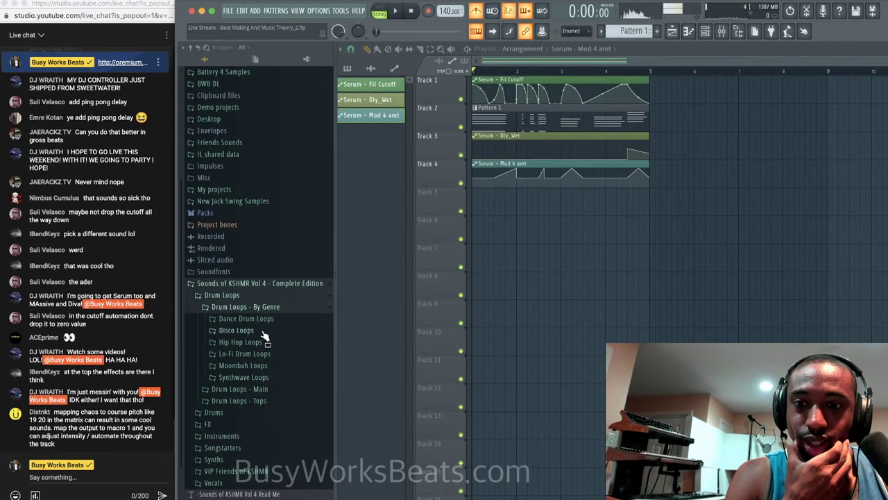
pyautogui.click(262, 332)
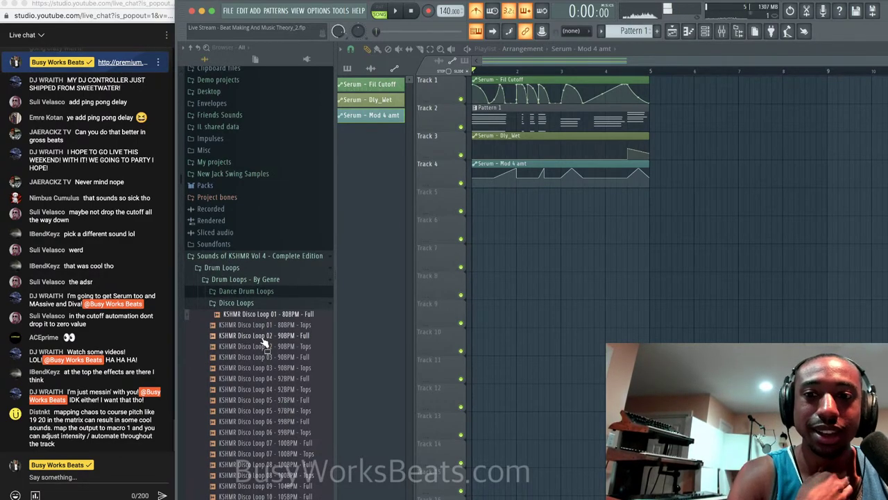
pyautogui.scroll(-10, 267, 320)
pyautogui.scroll(2, 274, 313)
pyautogui.scroll(-2, 274, 313)
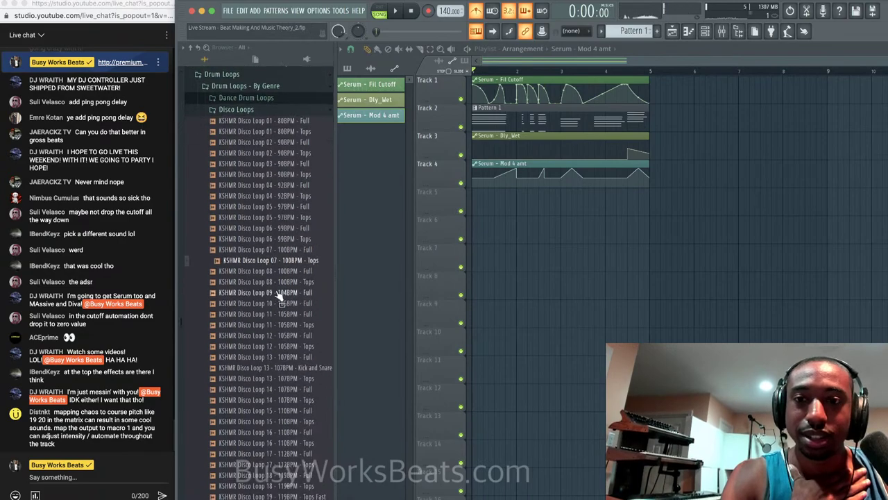
pyautogui.press('Down')
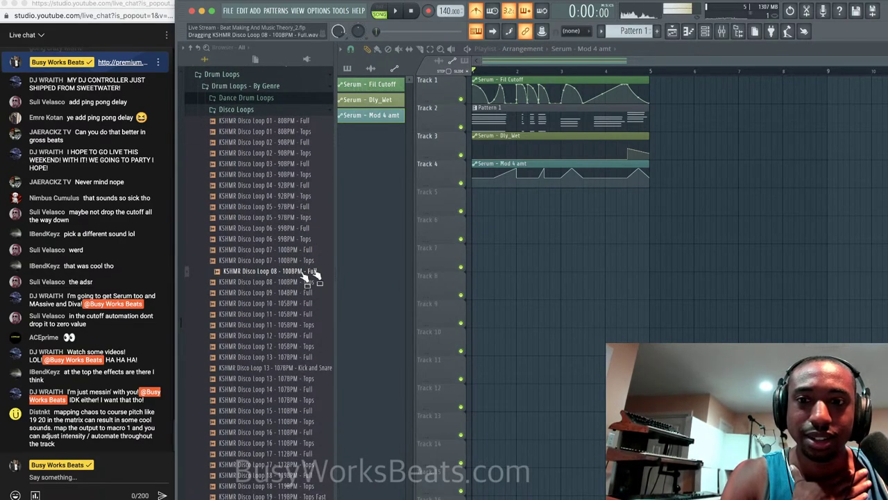
# Drop Disco Loop 08 on Track 5, set tempo to 100 BPM, and copy it to bar 3.
pyautogui.moveTo(301, 276); pyautogui.dragTo(476, 207)
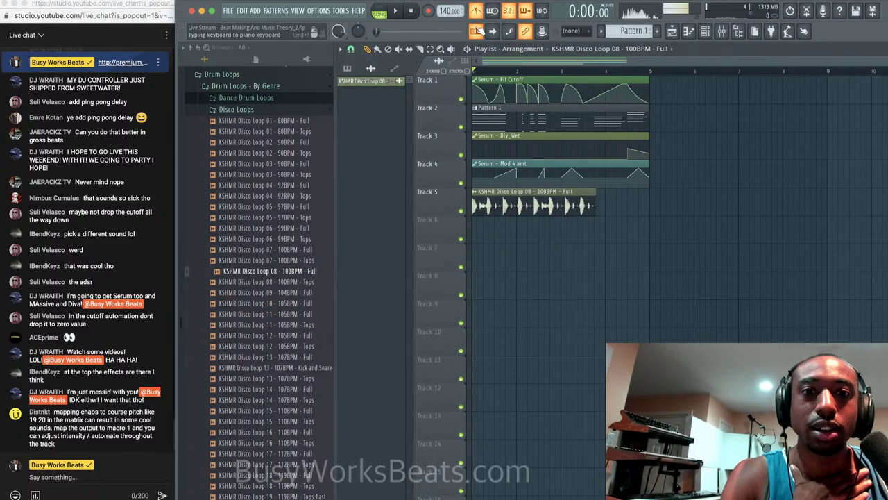
pyautogui.moveTo(448, 11); pyautogui.dragTo(448, 39)
pyautogui.press('space')
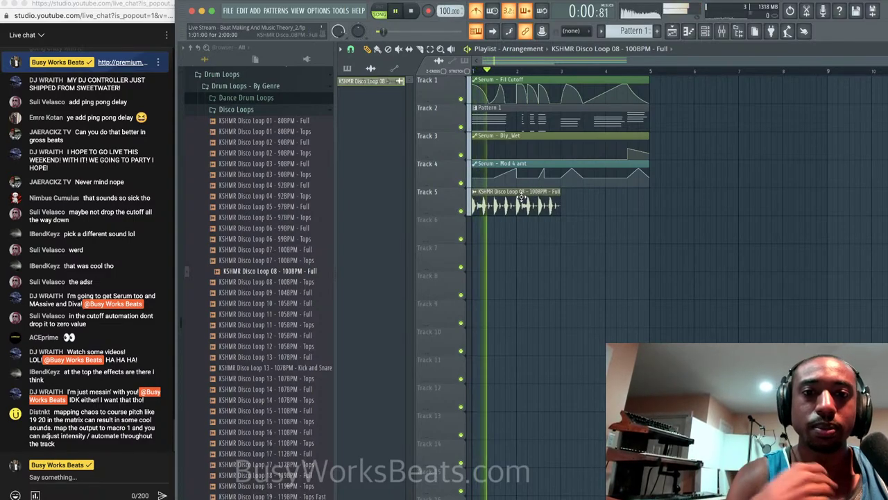
pyautogui.moveTo(519, 201); pyautogui.dragTo(602, 203)
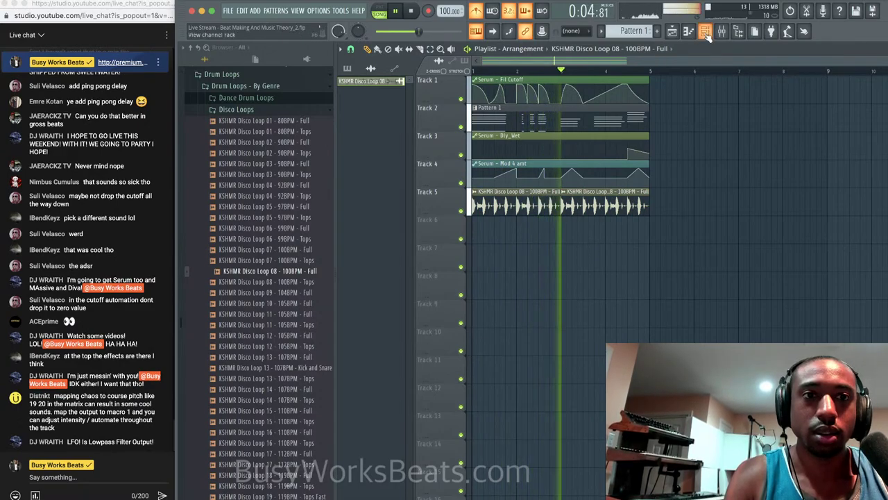
pyautogui.press('space')
pyautogui.scroll(5, 489, 106)
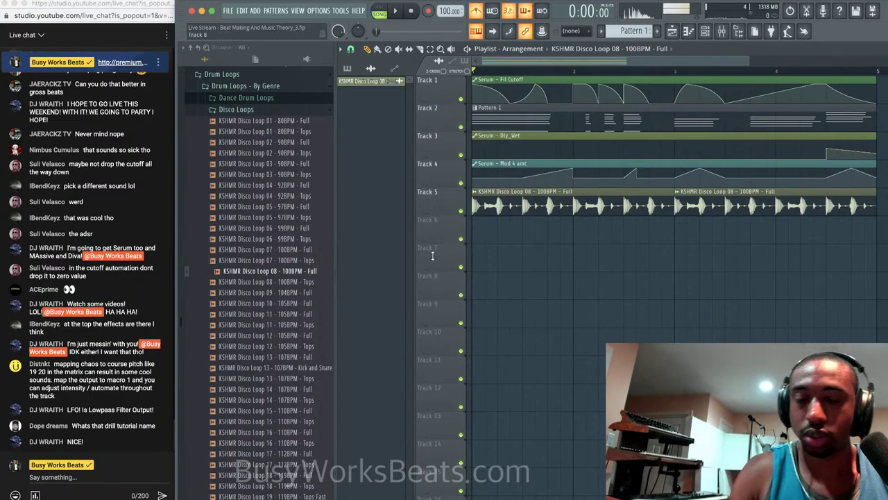
# Bring the YouTube Studio live page forward, dismiss its popup, and open youtube.com in a new tab.
pyautogui.rightClick(88, 499)
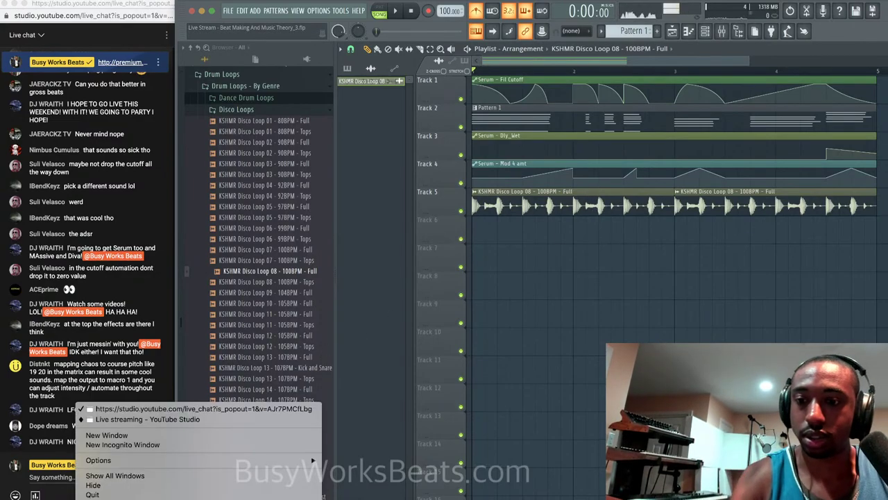
pyautogui.click(153, 419)
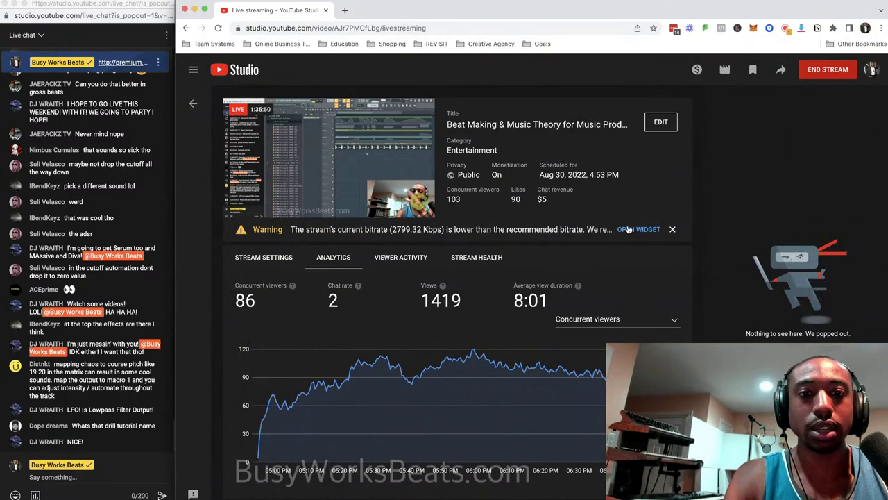
pyautogui.click(755, 153)
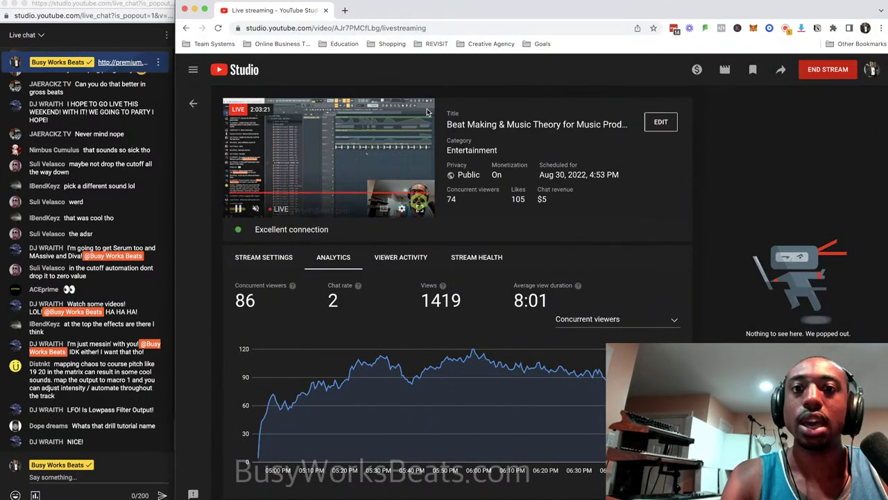
pyautogui.click(345, 10)
pyautogui.write('youtube.co')
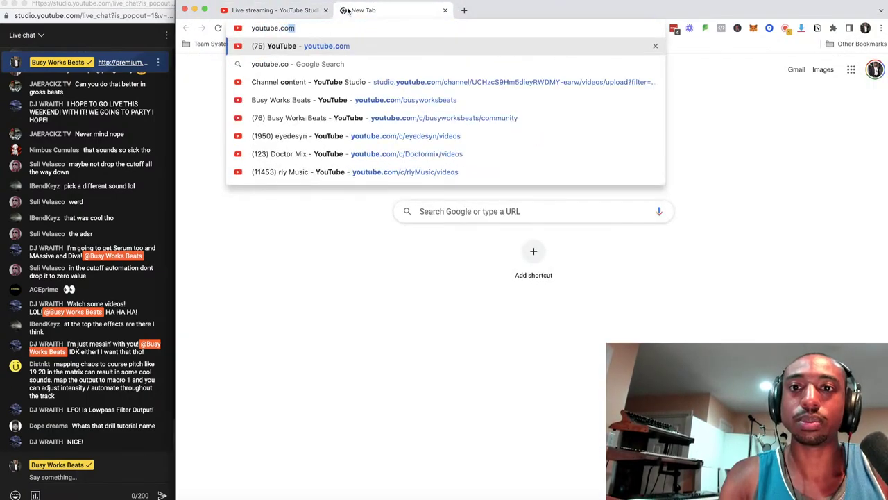
pyautogui.press('Return')
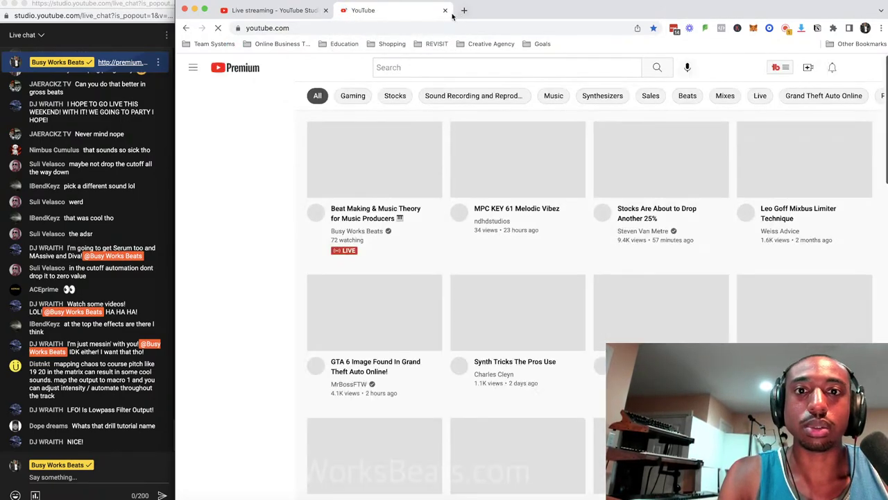
# Go to youtube.com/busyworksbeats in the address bar.
pyautogui.click(452, 26)
pyautogui.write('youtbe')
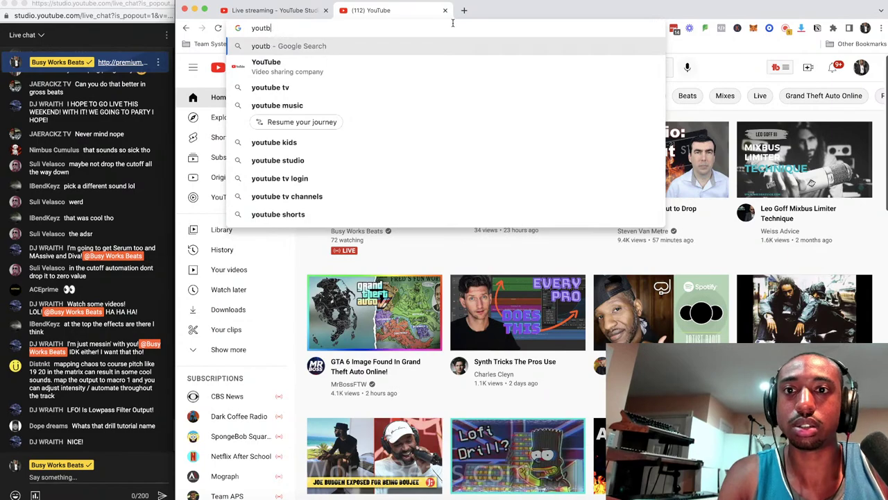
pyautogui.press('BackSpace')
pyautogui.write('ube.')
pyautogui.press('BackSpace')
pyautogui.press('BackSpace')
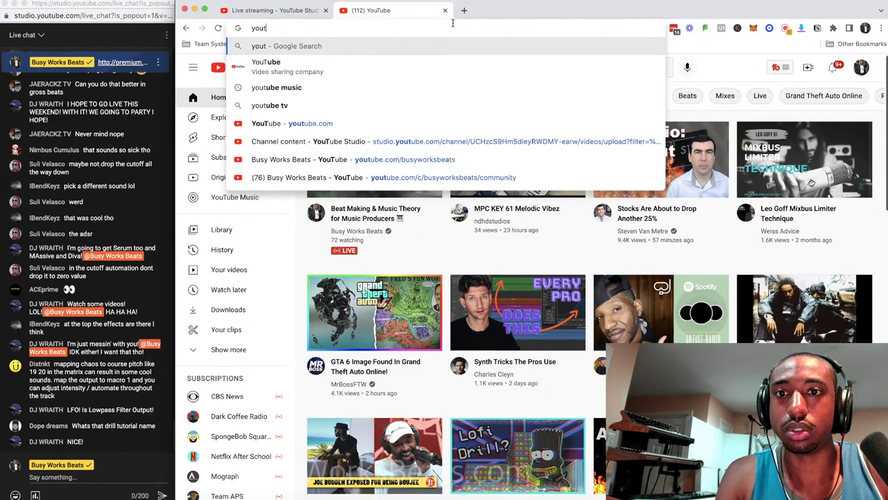
pyautogui.write('ube.com/busyworksbeats')
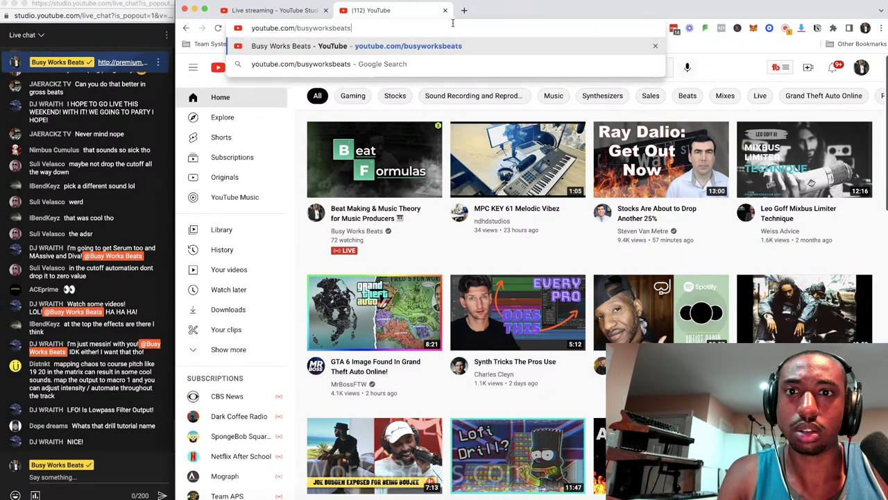
pyautogui.press('Return')
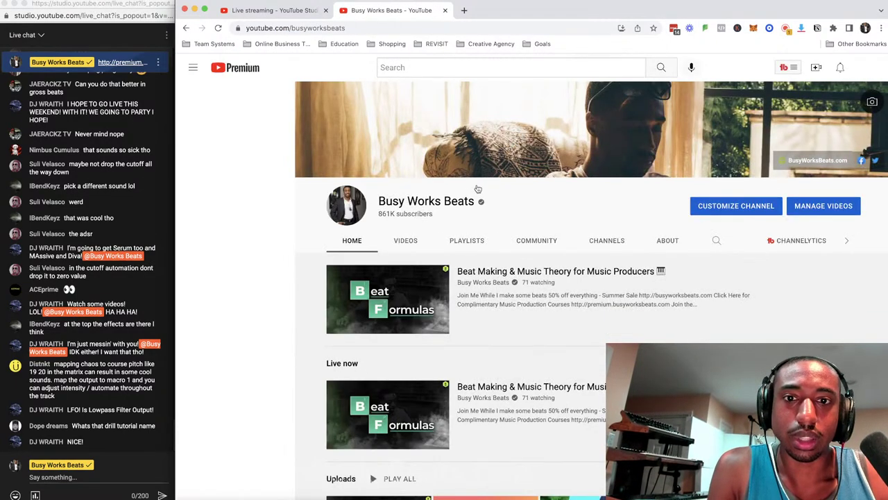
# Browse the channel's videos list, then close that tab.
pyautogui.click(411, 241)
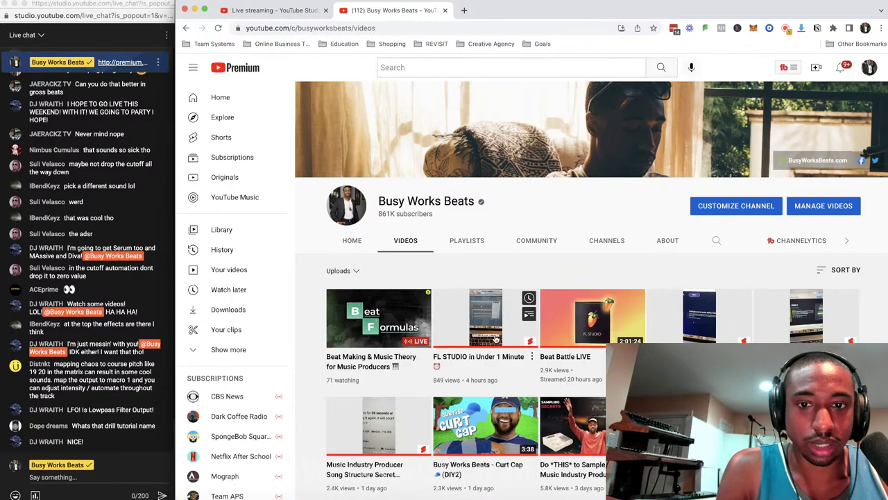
pyautogui.scroll(-5, 496, 338)
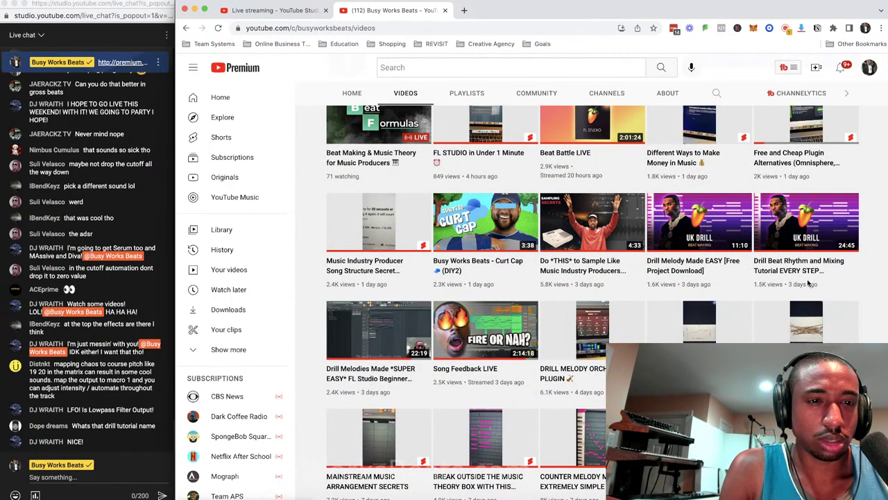
pyautogui.moveTo(811, 233)
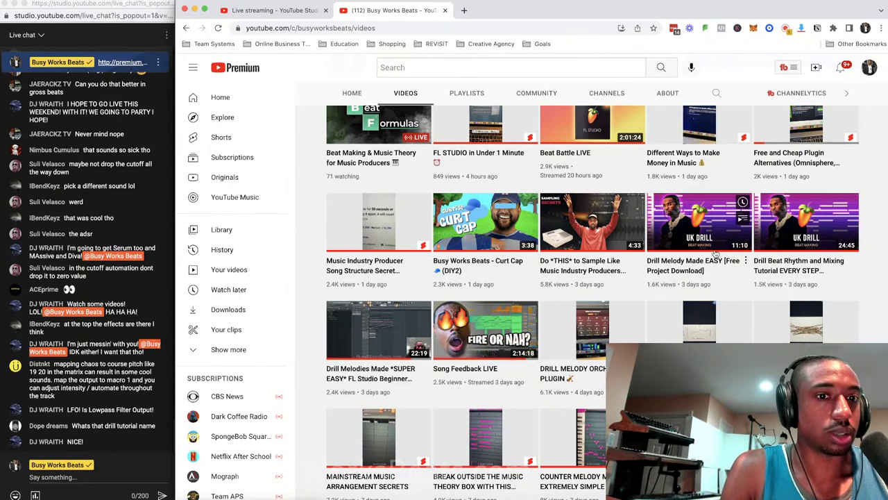
pyautogui.moveTo(741, 244)
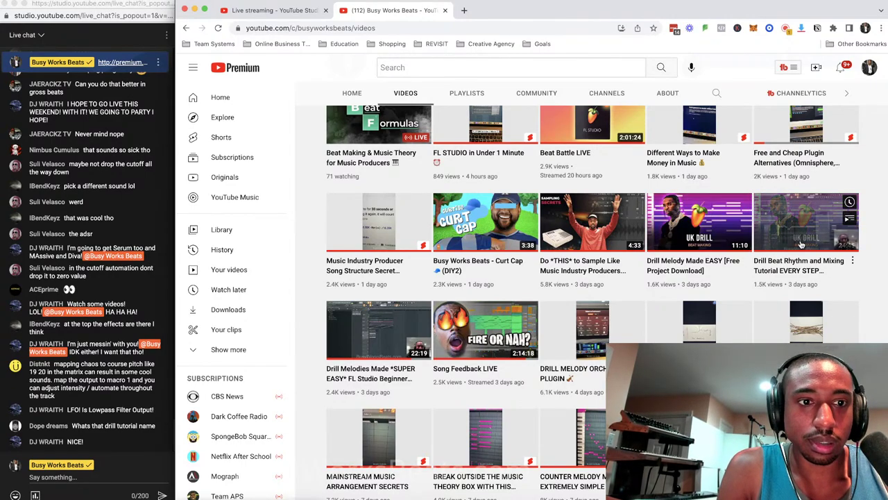
pyautogui.moveTo(694, 247)
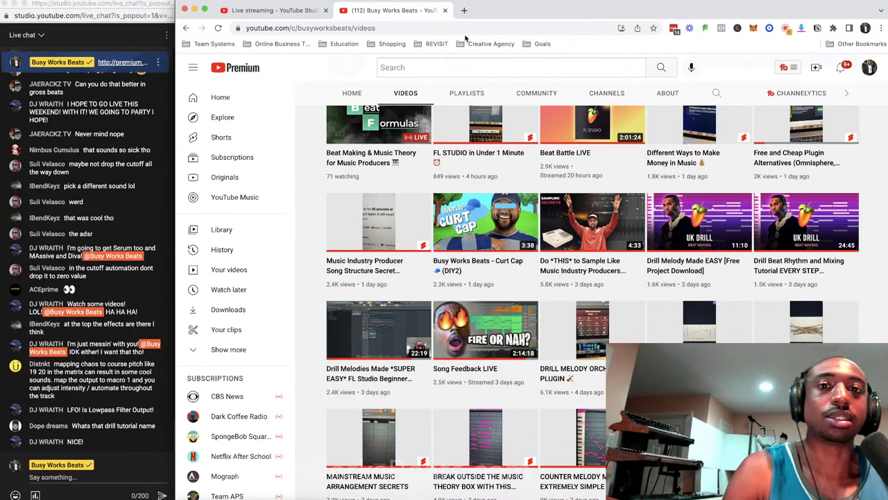
pyautogui.click(445, 10)
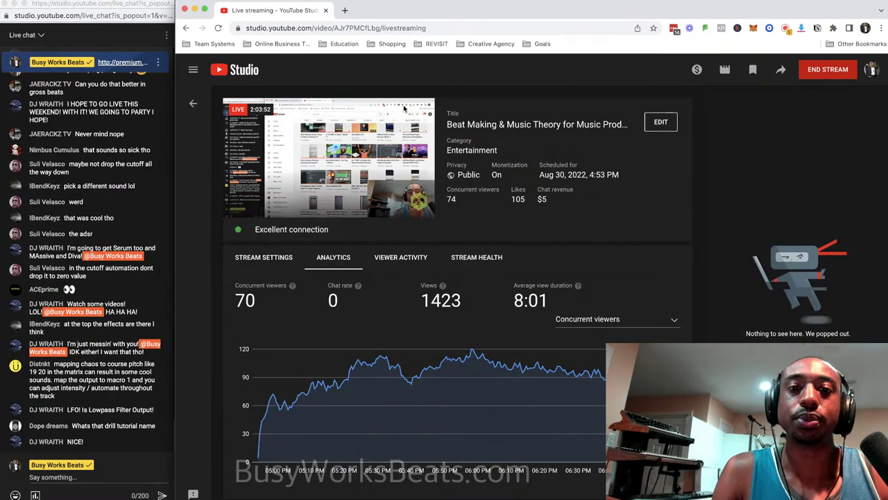
# Minimize Chrome and replay the beat in FL Studio from the start.
pyautogui.click(195, 10)
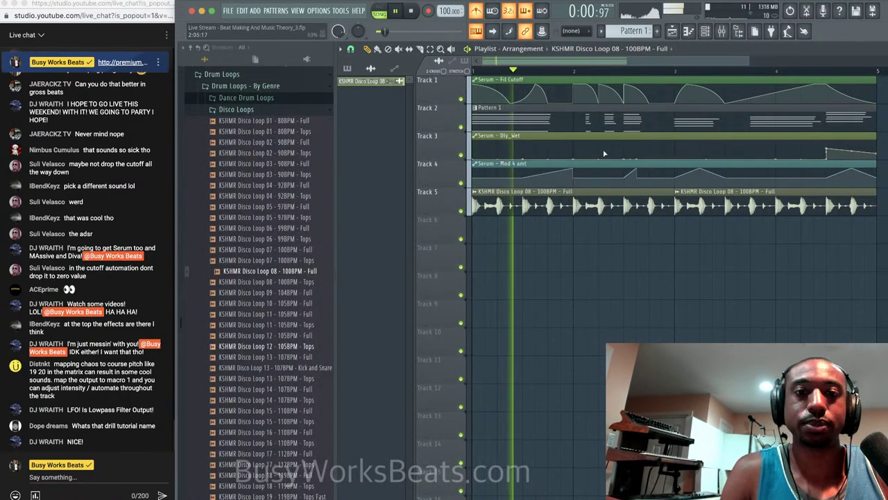
pyautogui.scroll(-4, 605, 154)
pyautogui.scroll(4, 585, 118)
pyautogui.press('space')
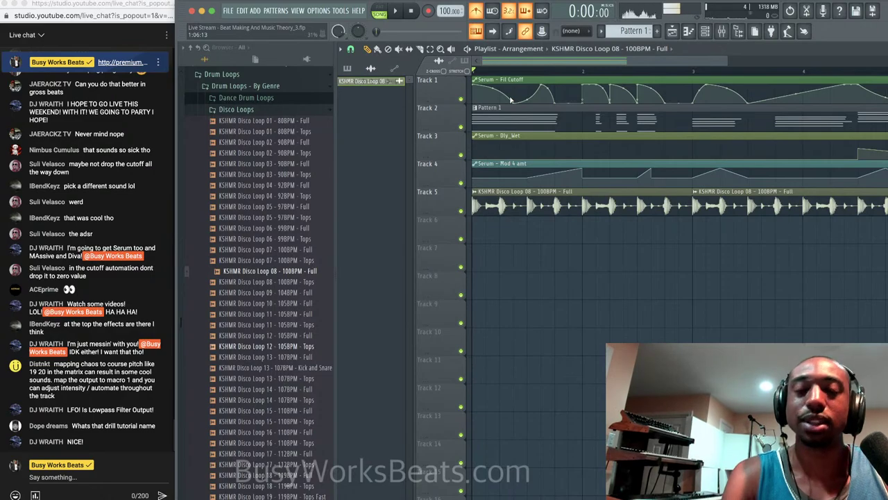
pyautogui.press('space')
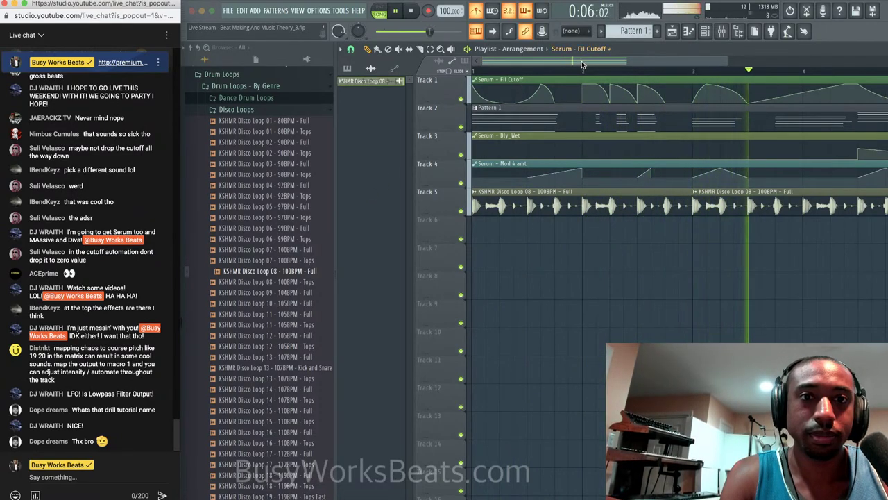
pyautogui.hscroll(5, 580, 63)
pyautogui.scroll(-5, 549, 106)
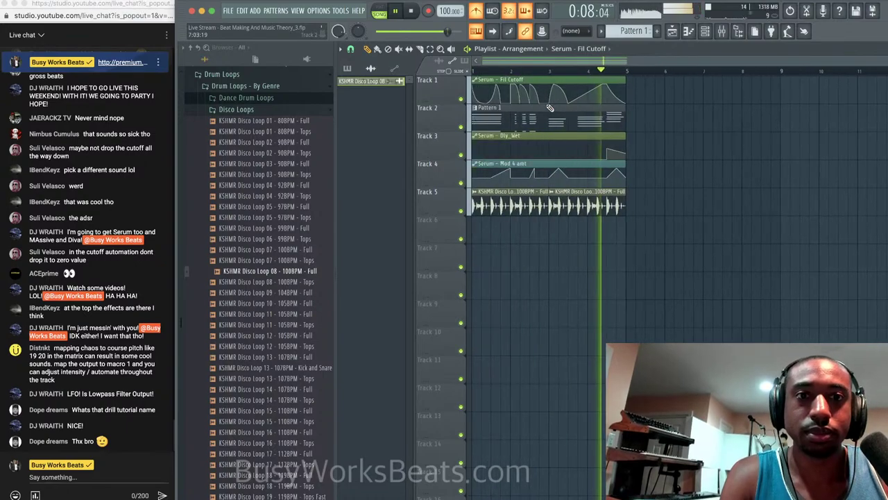
pyautogui.scroll(2, 513, 125)
pyautogui.scroll(1, 513, 125)
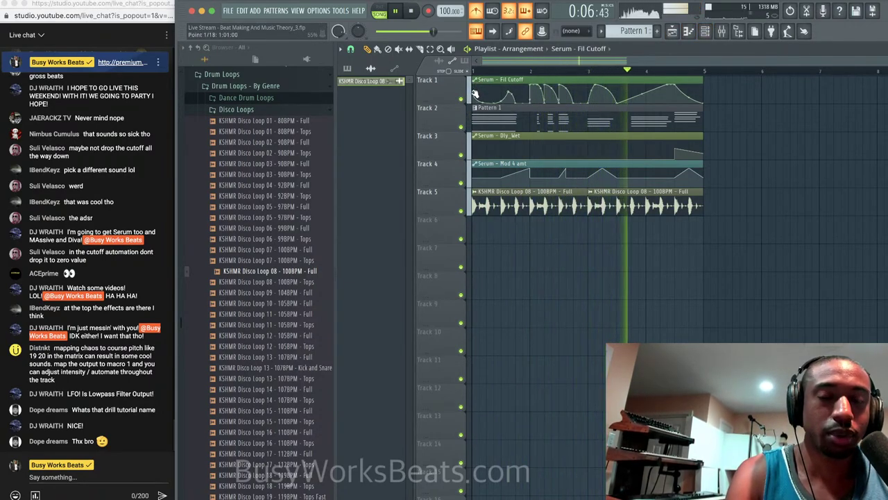
# Delete one point from Track 1's Fil Cutoff automation and show the channel rack.
pyautogui.rightClick(537, 87)
pyautogui.click(549, 99)
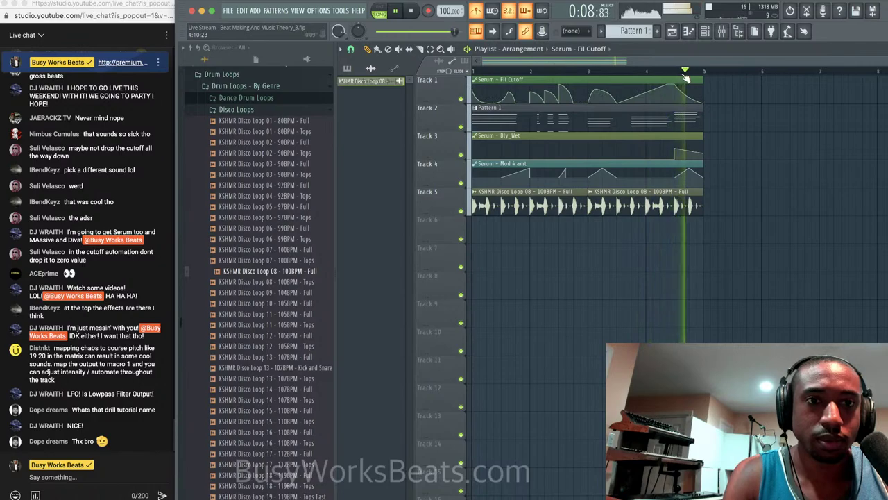
pyautogui.click(704, 34)
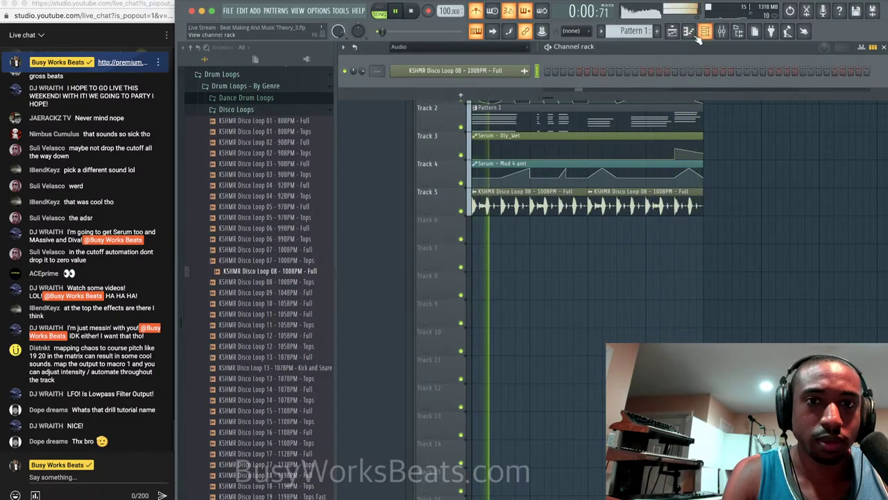
# Set the channel rack filter to All and add an Omnisphere instrument channel.
pyautogui.click(470, 48)
pyautogui.click(570, 46)
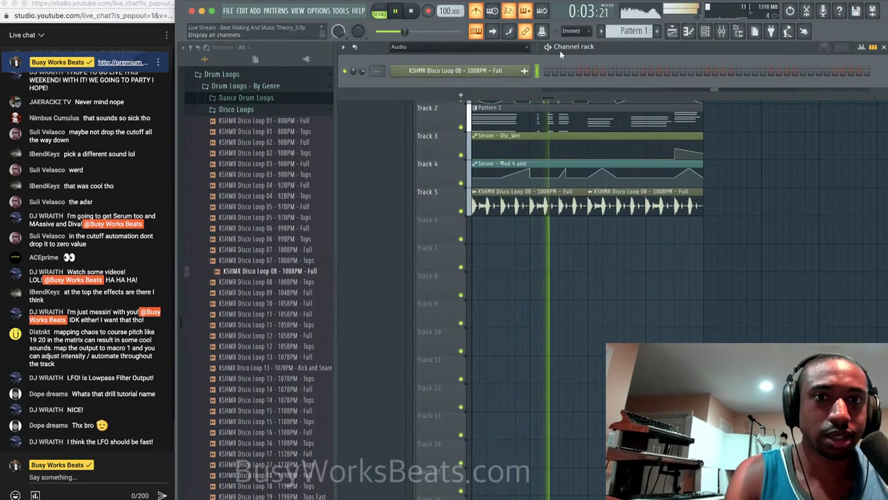
pyautogui.click(547, 166)
pyautogui.press('space')
pyautogui.click(704, 33)
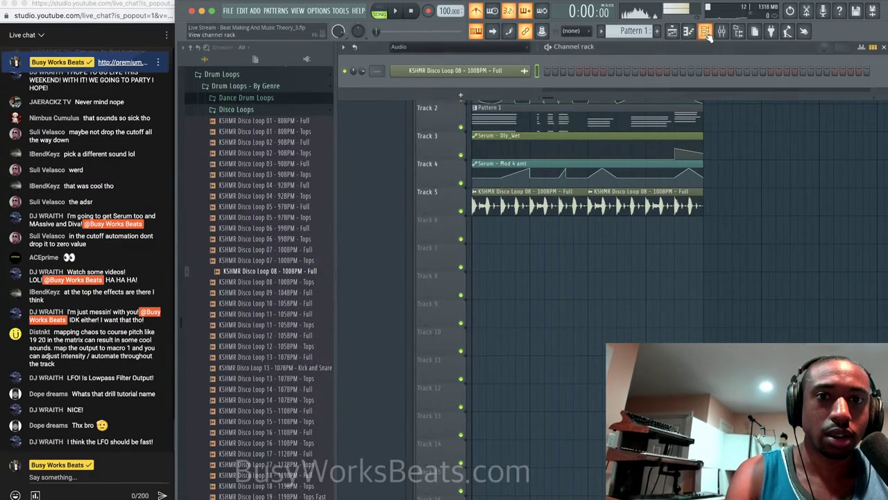
pyautogui.click(444, 46)
pyautogui.click(452, 59)
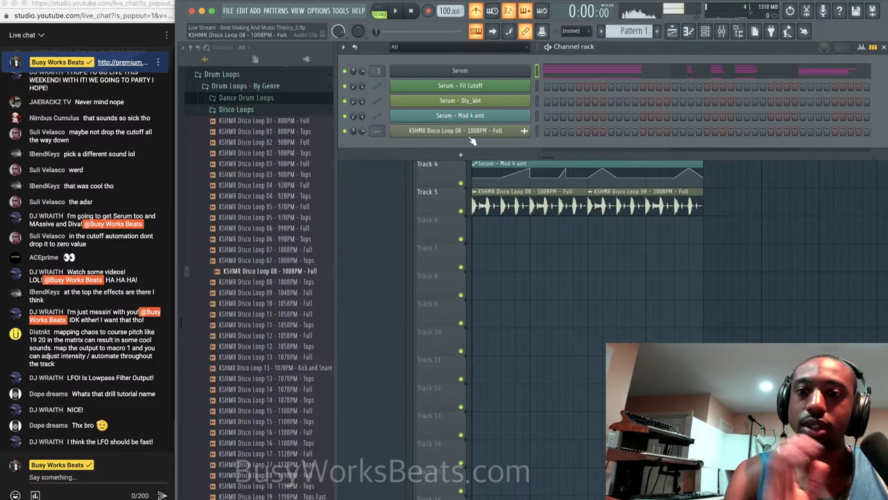
pyautogui.click(470, 155)
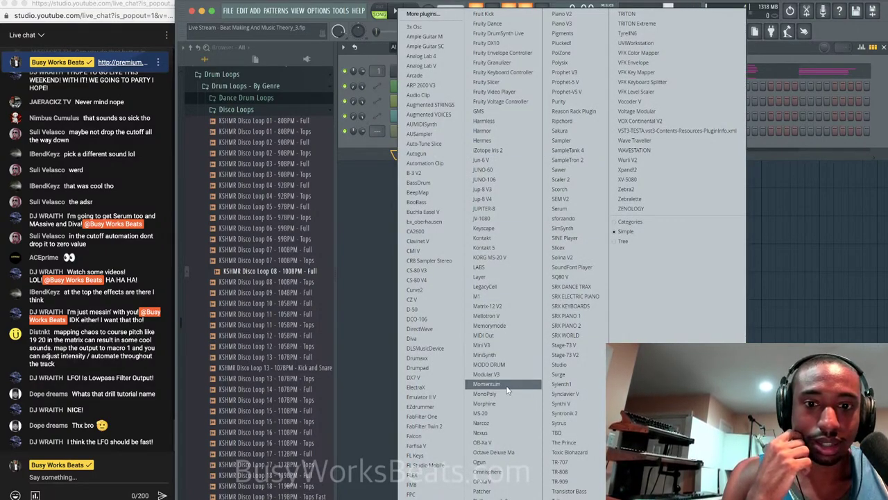
pyautogui.click(497, 471)
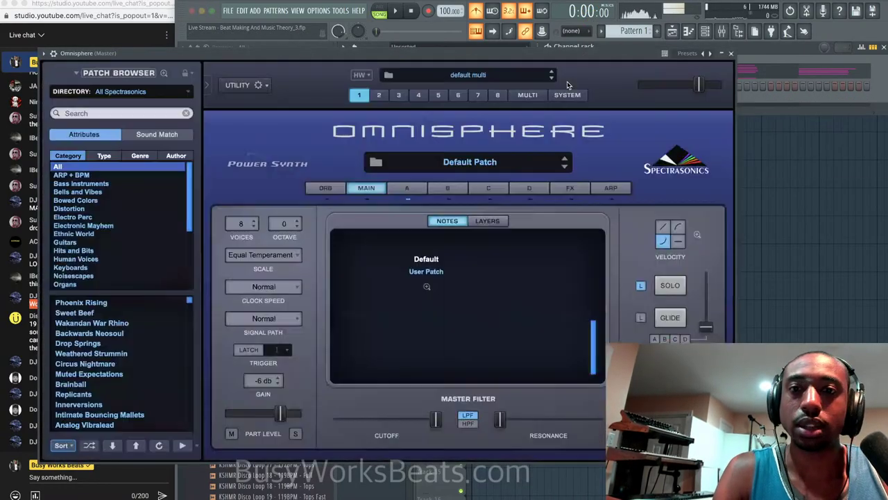
# Paint a new Pattern 2 at the start of Track 6 and make its notes legato with Ctrl+L.
pyautogui.click(729, 53)
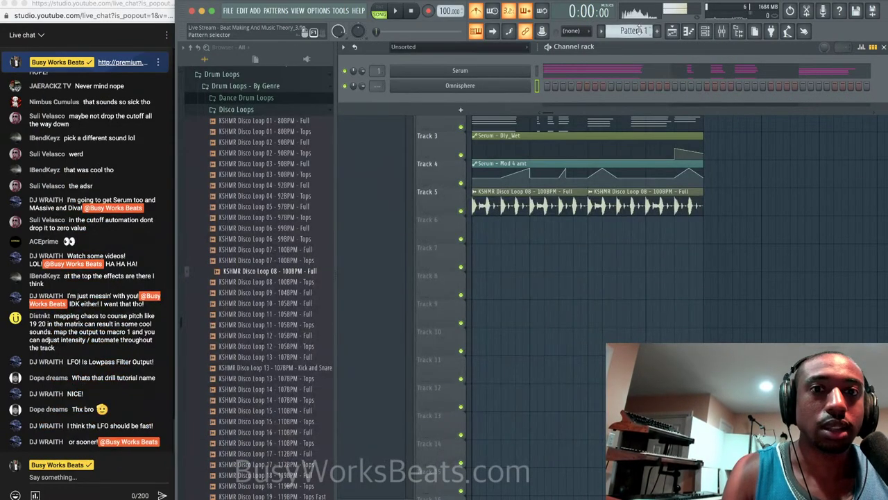
pyautogui.moveTo(648, 35); pyautogui.dragTo(649, 29)
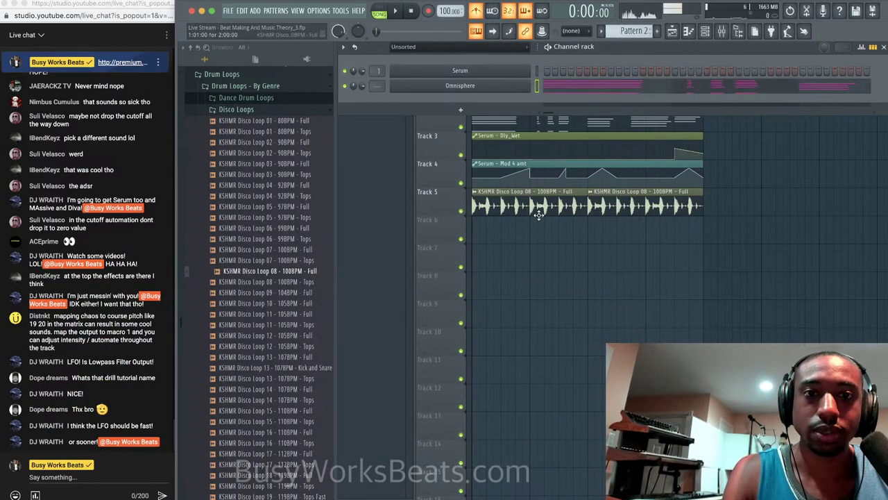
pyautogui.click(473, 229)
pyautogui.doubleClick(492, 231)
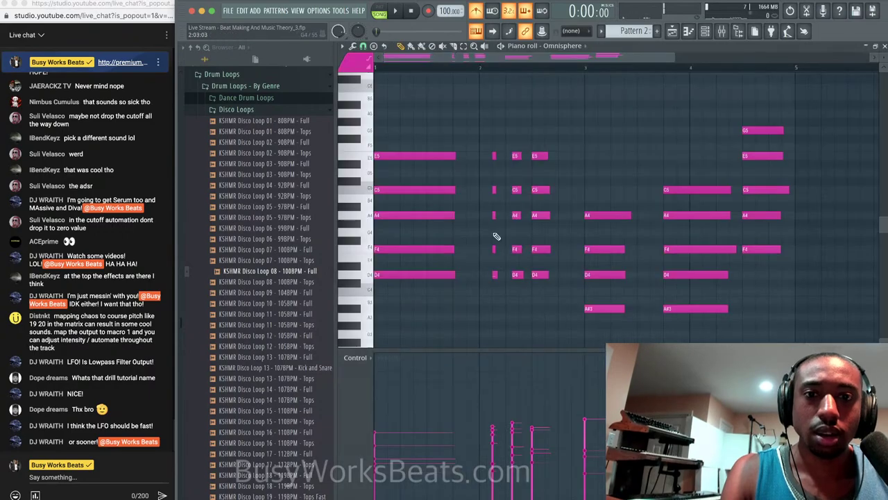
pyautogui.hotkey('ctrl', 'l')
pyautogui.moveTo(780, 111); pyautogui.dragTo(791, 248)
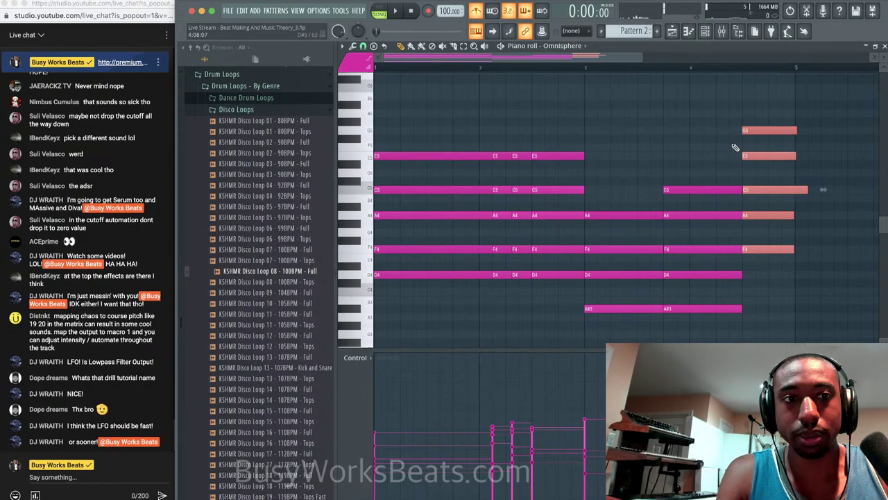
# Turn on Omnisphere's arpeggiator with a 3 OCT range and listen to it.
pyautogui.press('Escape')
pyautogui.click(423, 87)
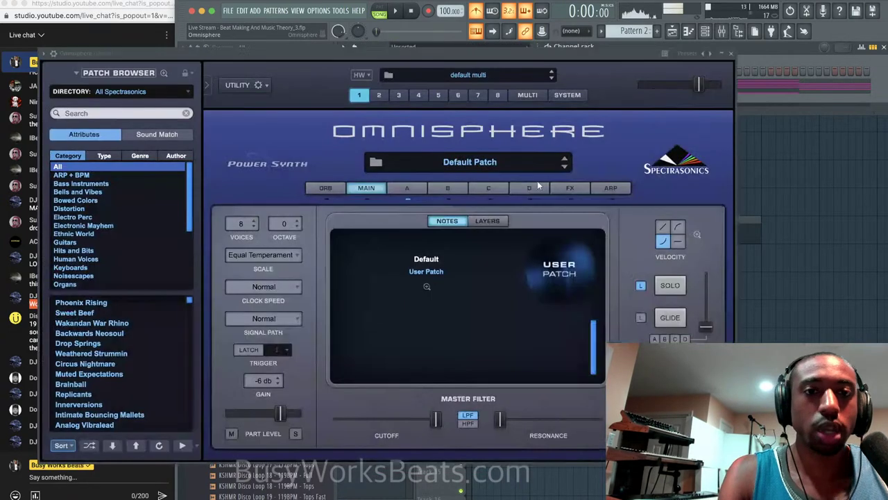
pyautogui.click(620, 189)
pyautogui.click(409, 222)
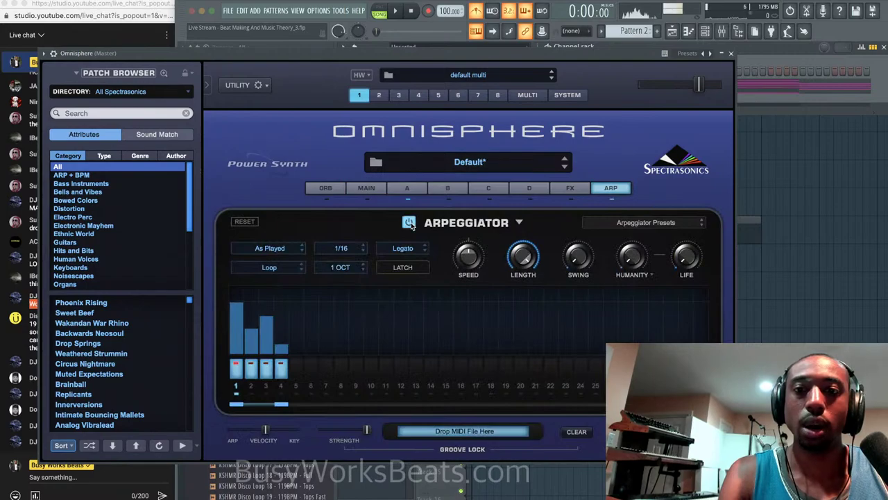
pyautogui.click(344, 268)
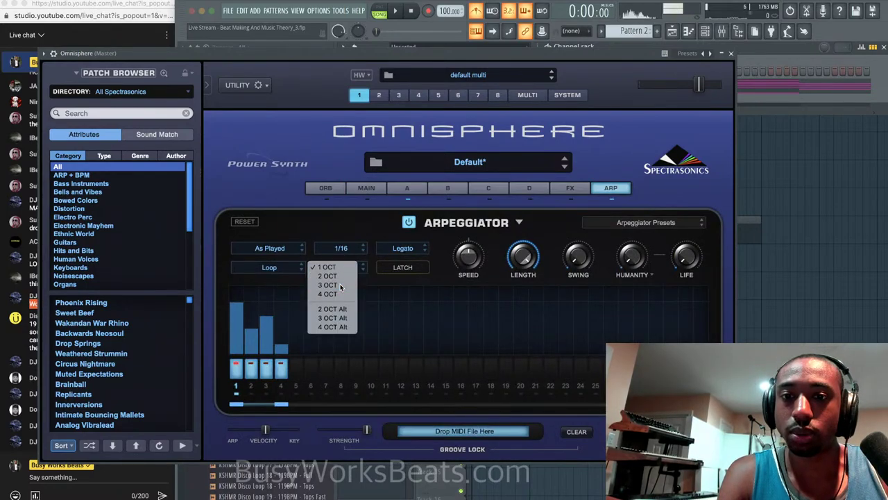
pyautogui.click(327, 285)
pyautogui.press('space')
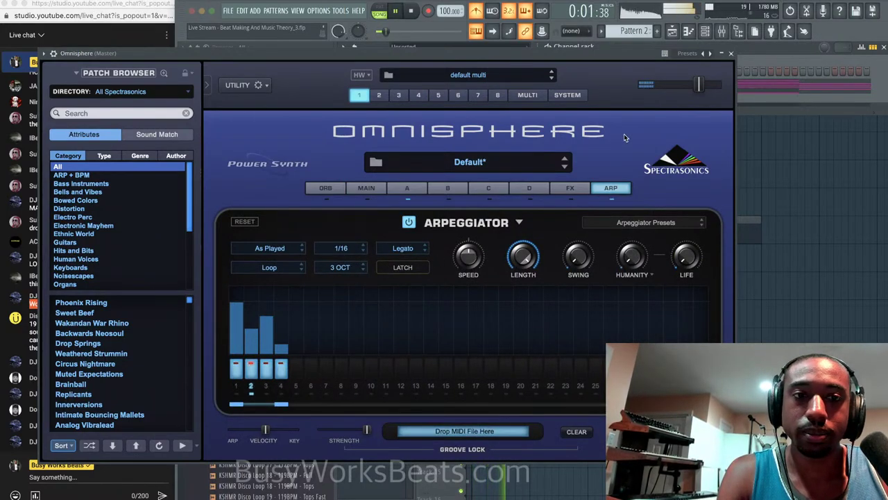
pyautogui.click(731, 53)
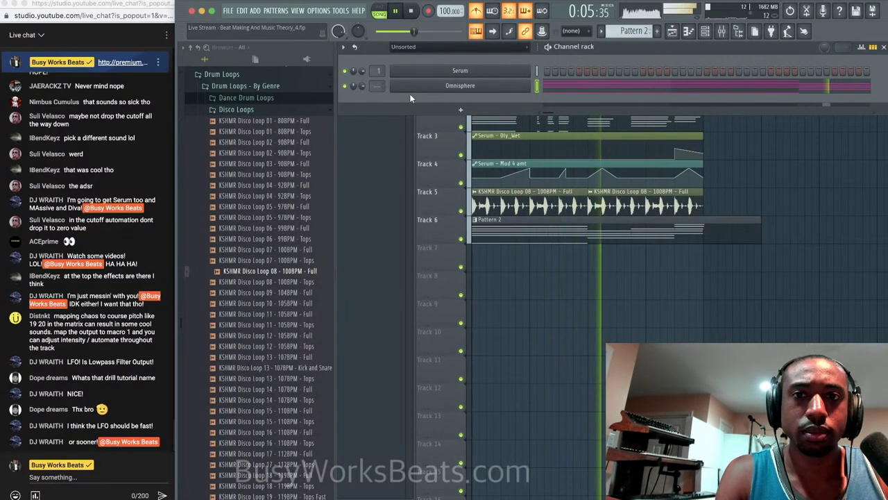
# Route the Omnisphere channel to mixer track 2 and reopen Omnisphere on its part A page.
pyautogui.press('super+l')
pyautogui.press('space')
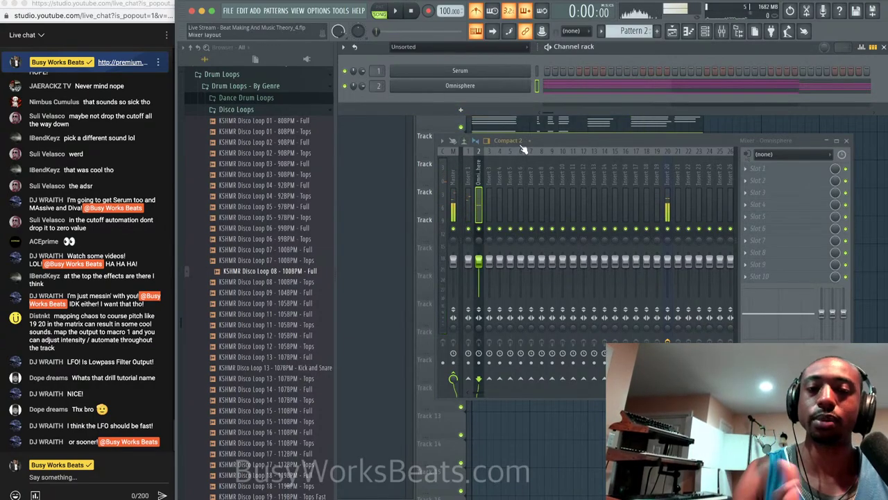
pyautogui.click(498, 84)
pyautogui.moveTo(433, 66); pyautogui.dragTo(586, 66)
pyautogui.click(558, 187)
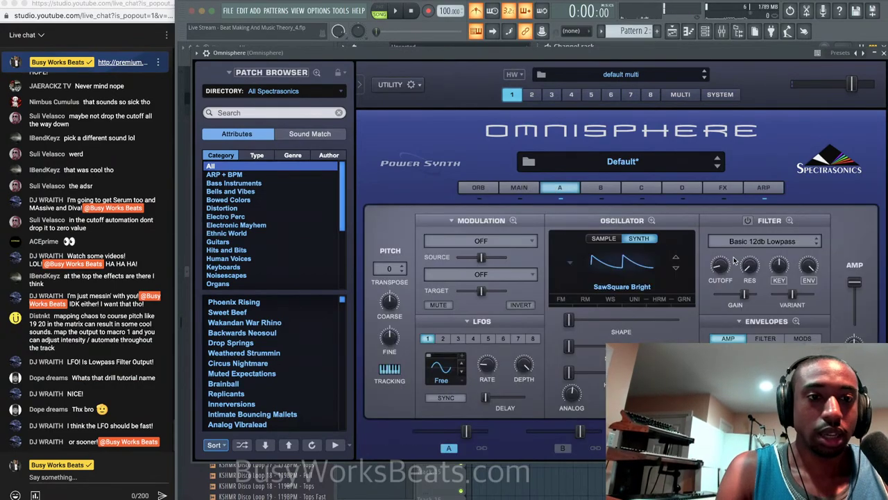
# Raise Omnisphere's filter cutoff to 19.00 kHz and list its parameters in the browser.
pyautogui.moveTo(715, 269); pyautogui.dragTo(726, 255)
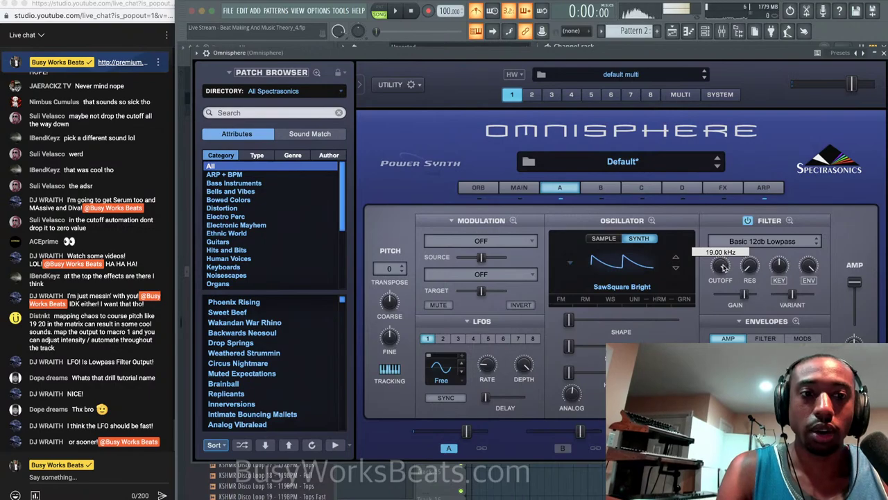
pyautogui.rightClick(722, 266)
pyautogui.click(699, 251)
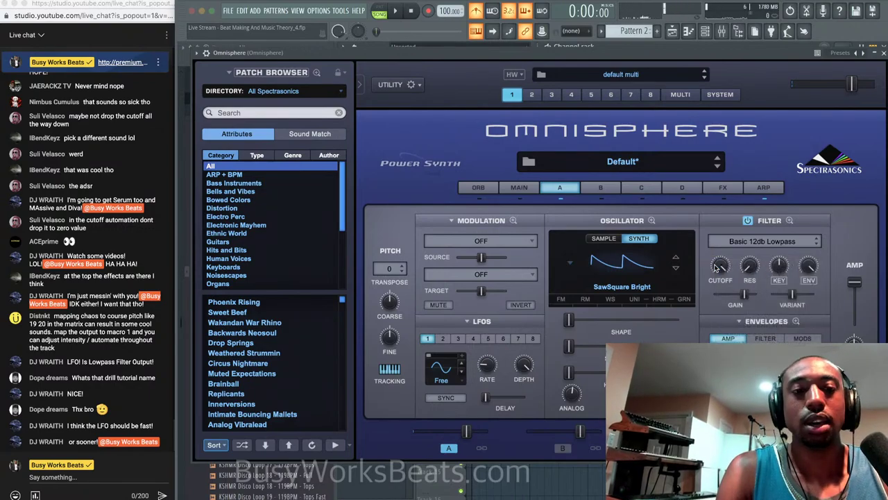
pyautogui.click(197, 53)
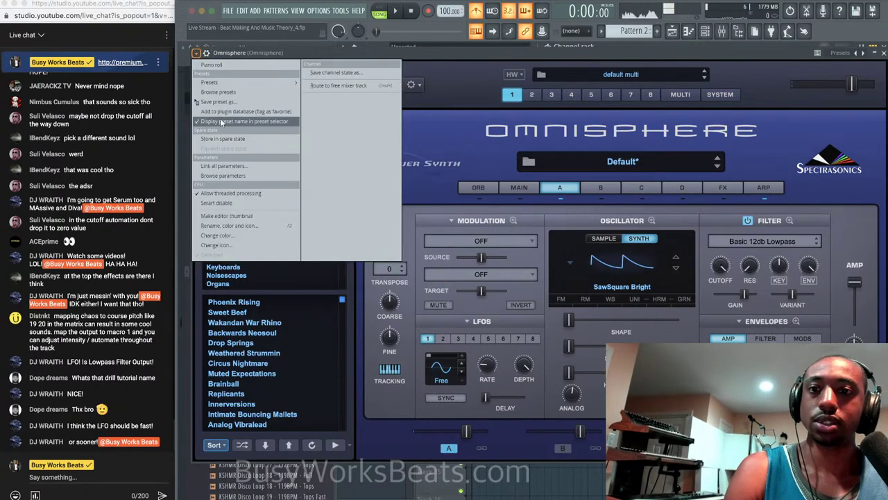
pyautogui.click(223, 175)
pyautogui.moveTo(359, 56); pyautogui.dragTo(497, 52)
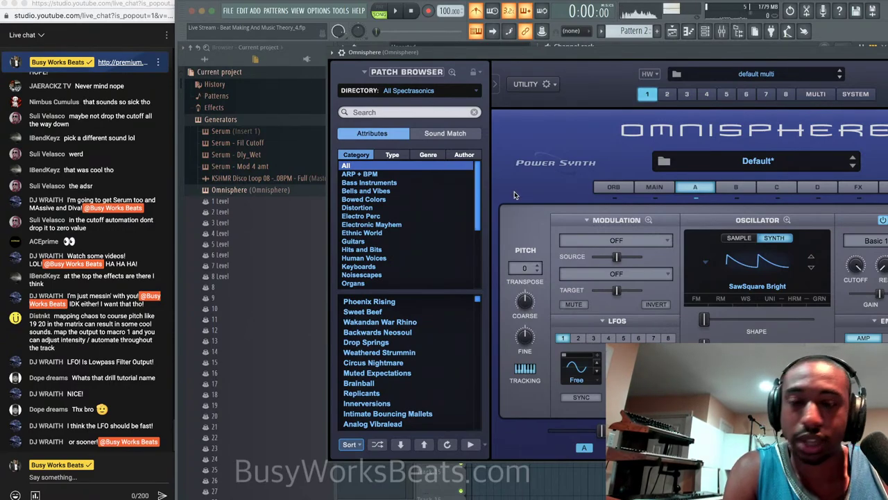
pyautogui.moveTo(715, 52); pyautogui.dragTo(638, 56)
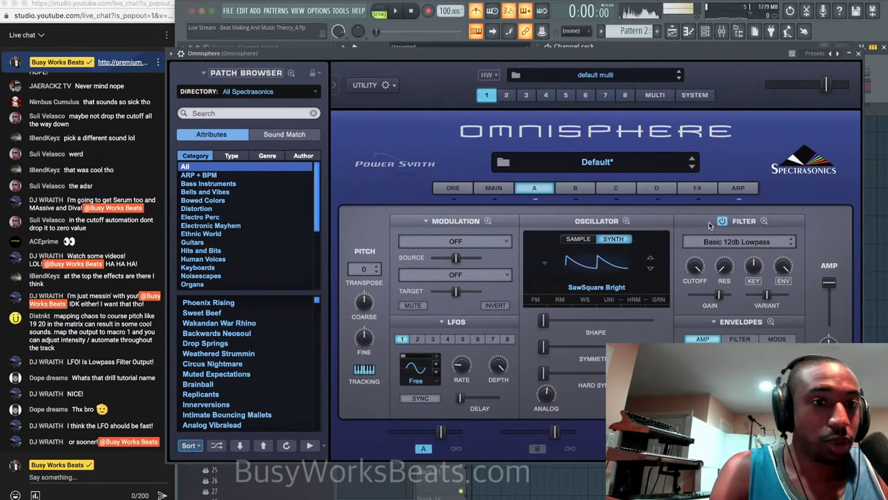
# Make the cutoff knob automatable and create a '1 A Filt Cutoff' automation clip.
pyautogui.rightClick(695, 267)
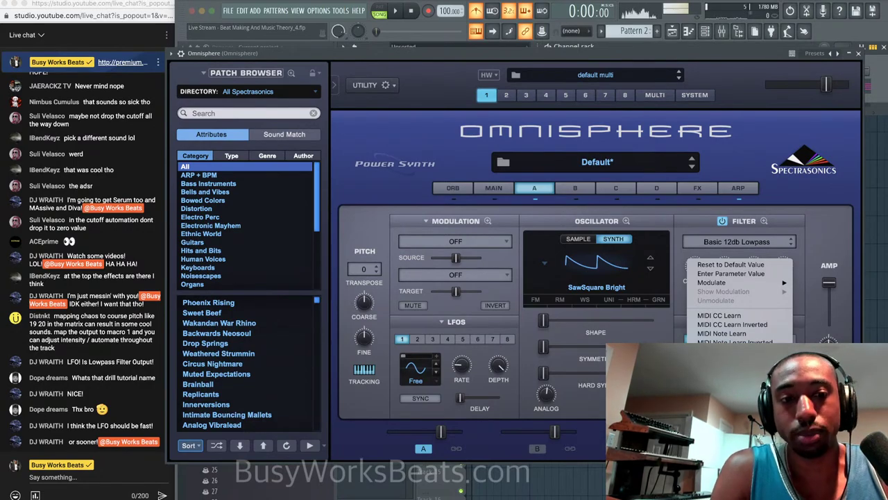
pyautogui.click(727, 366)
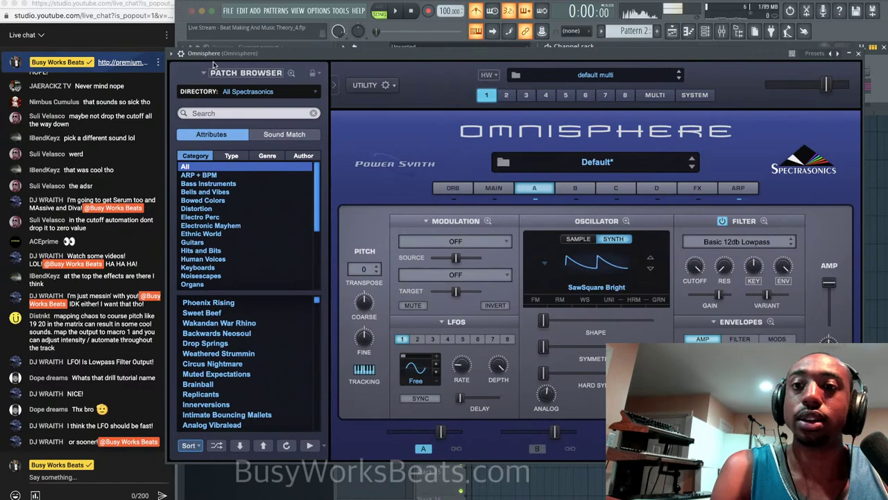
pyautogui.click(173, 54)
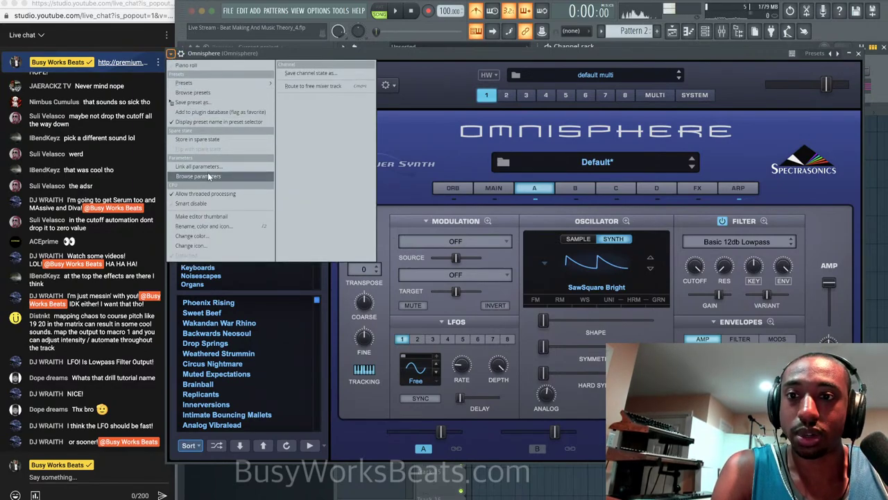
pyautogui.click(211, 176)
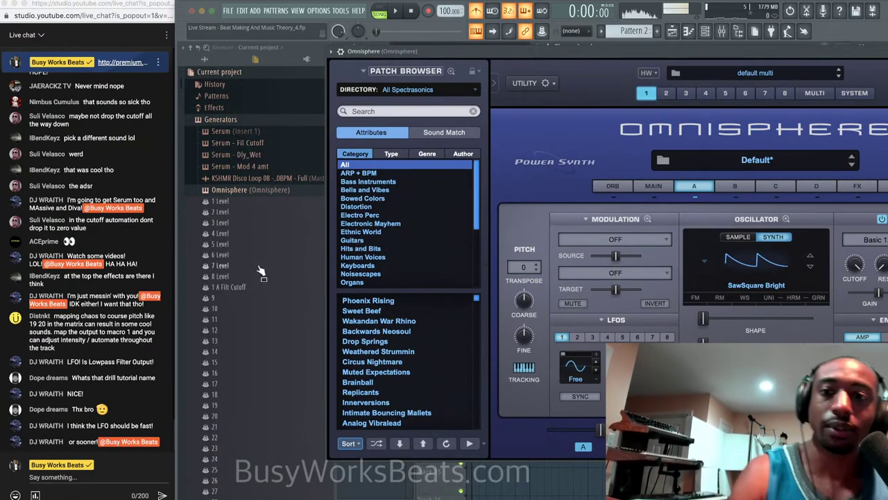
pyautogui.rightClick(243, 288)
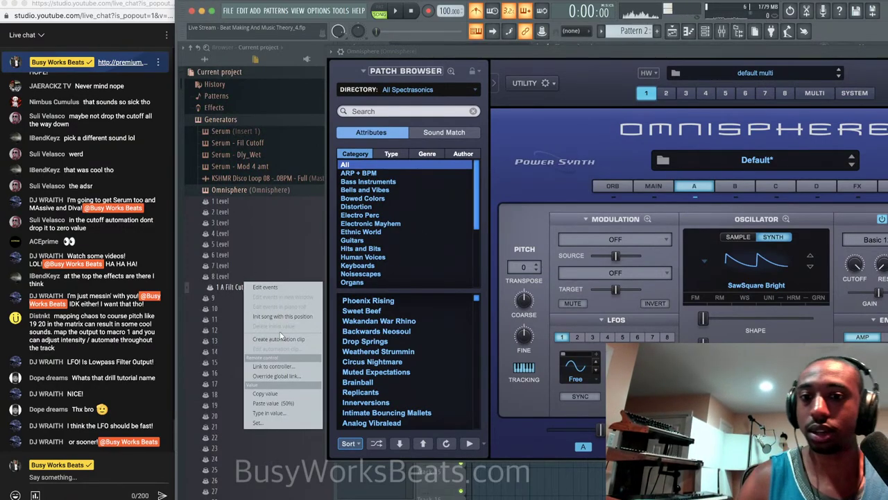
pyautogui.click(283, 338)
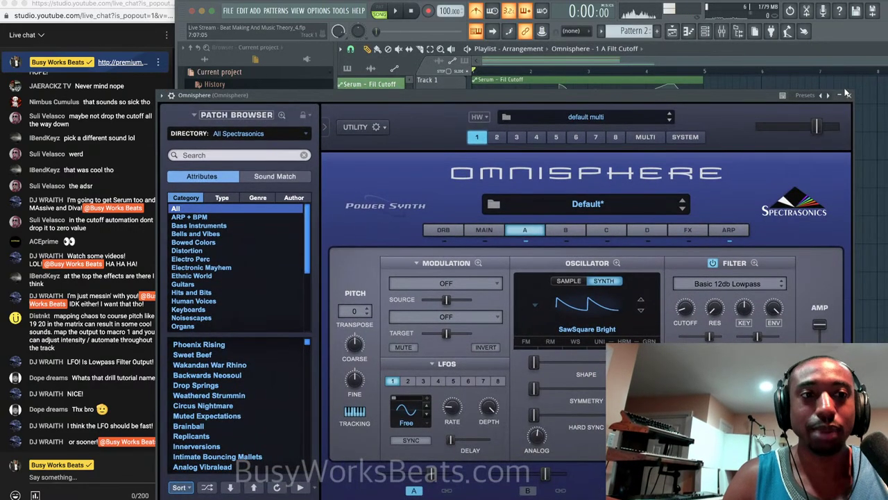
# With snap set to Bar, slice the Pattern 2 and cutoff clips at bar 5 and play to check.
pyautogui.click(845, 93)
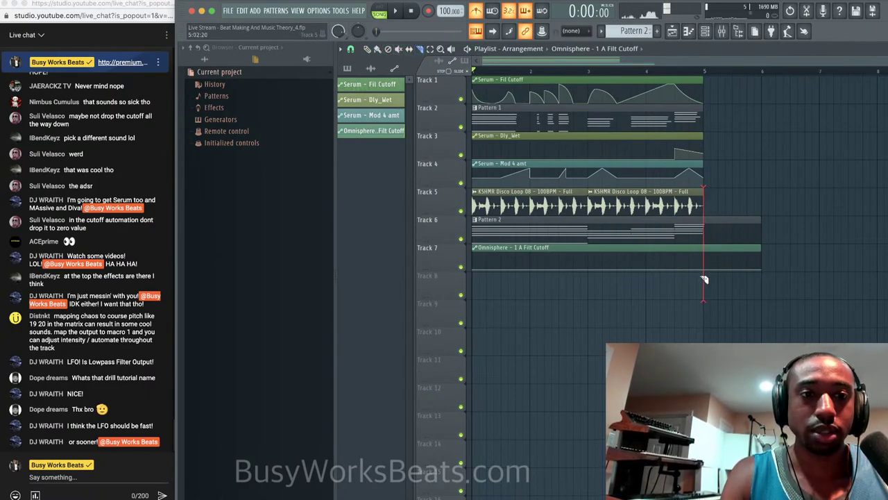
pyautogui.moveTo(702, 276); pyautogui.dragTo(700, 276)
pyautogui.press('super+z')
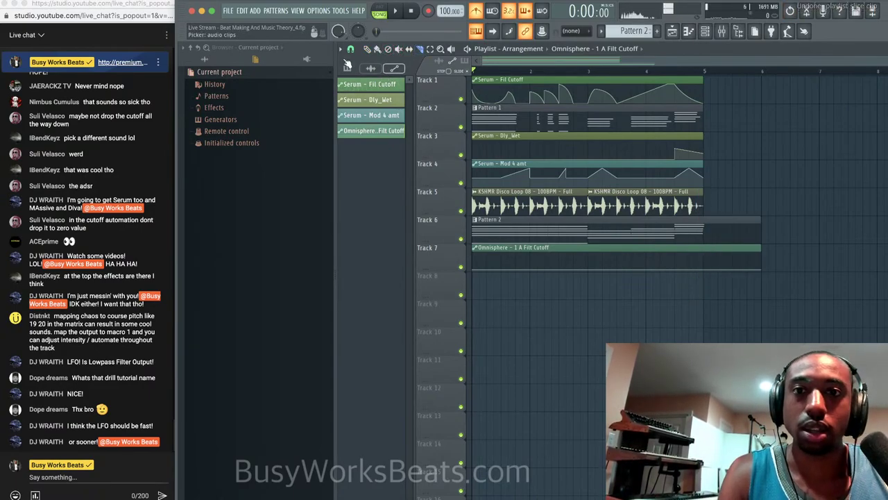
pyautogui.click(350, 48)
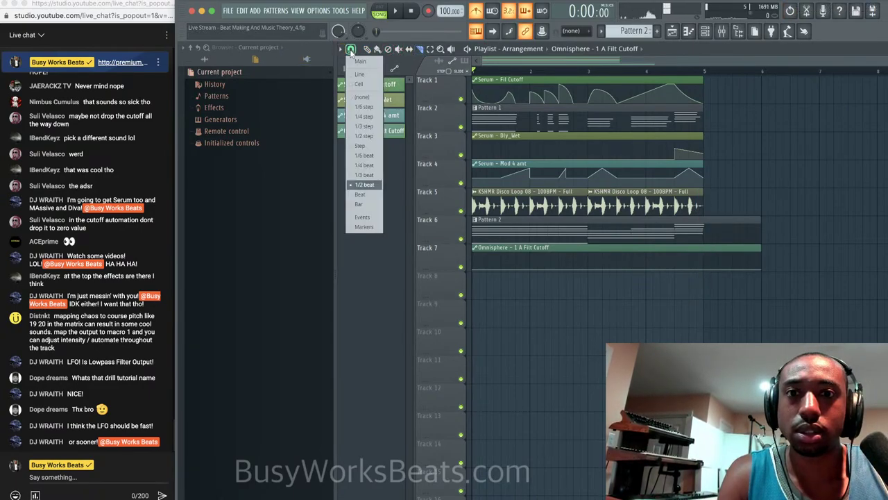
pyautogui.click(374, 205)
pyautogui.moveTo(705, 234); pyautogui.dragTo(703, 259)
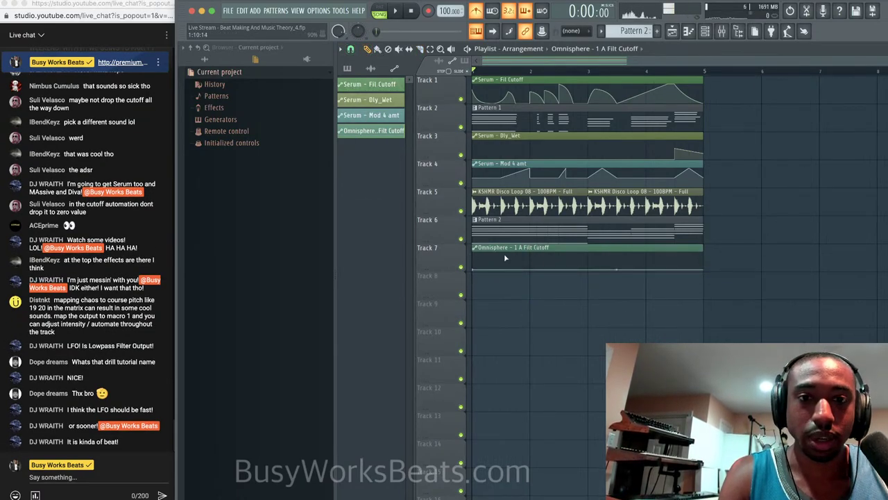
pyautogui.press('space')
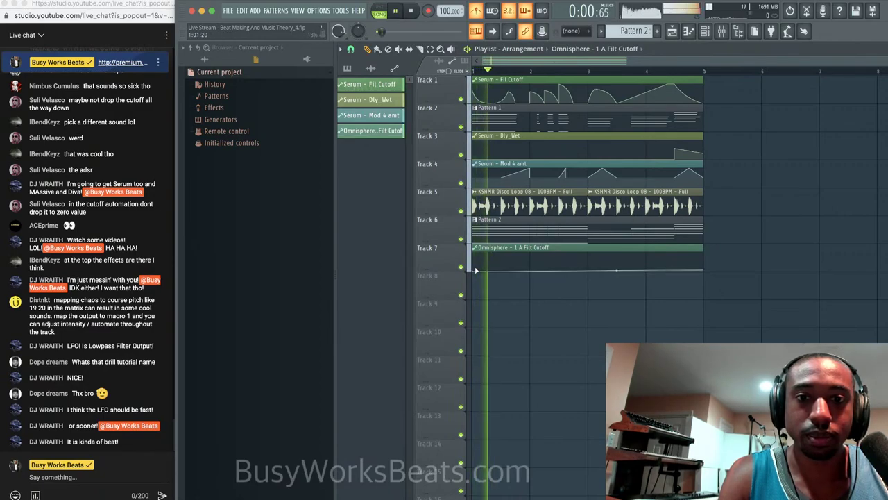
pyautogui.press('space')
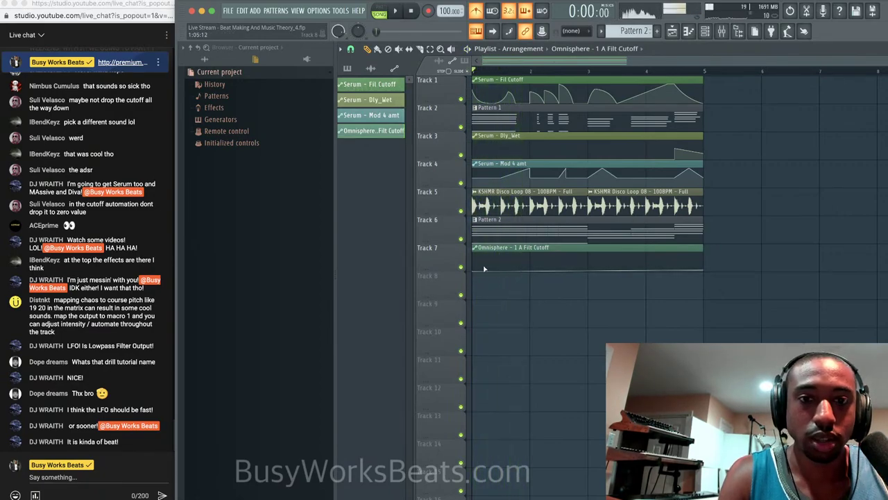
# Switch snapping to a finer grid and hide the browser panel.
pyautogui.click(353, 51)
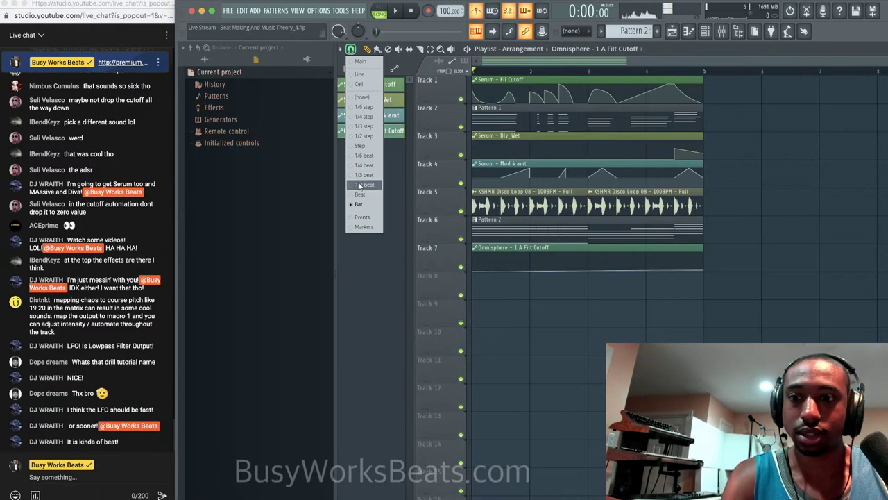
pyautogui.click(362, 186)
pyautogui.scroll(3, 512, 303)
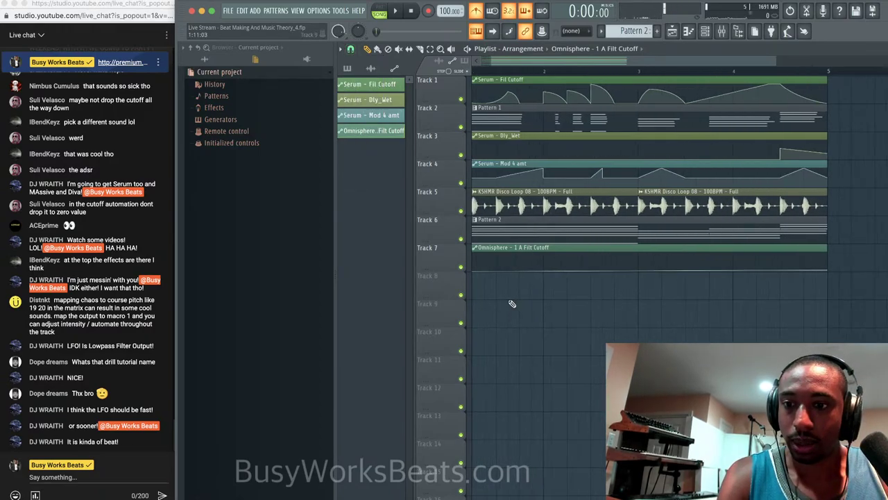
pyautogui.click(738, 32)
pyautogui.hscroll(-2, 438, 302)
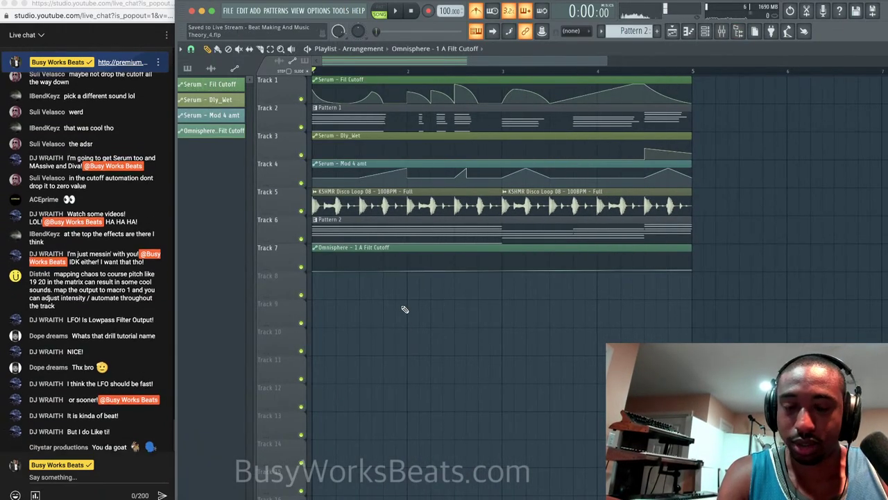
# Raise Track 7's cutoff start point, add a sharp drop after the peak, and lift the tail.
pyautogui.moveTo(340, 272); pyautogui.dragTo(349, 256)
pyautogui.press('space')
pyautogui.rightClick(351, 263)
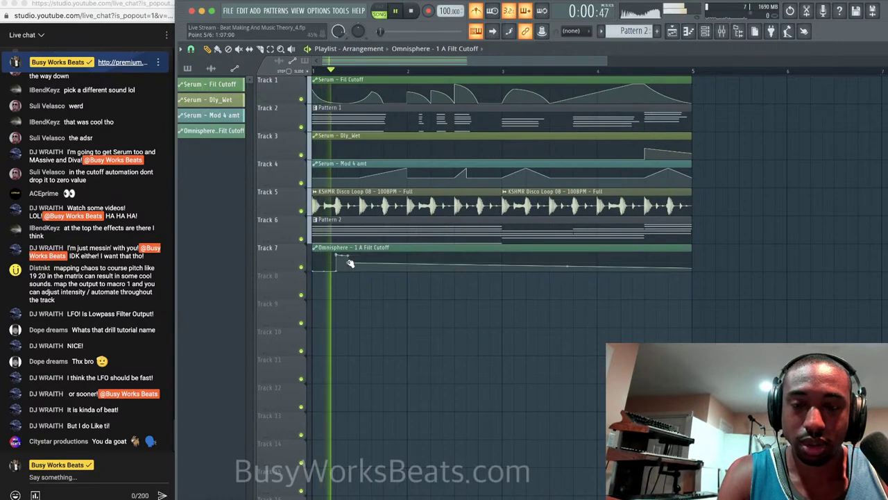
pyautogui.press('space')
pyautogui.press('space')
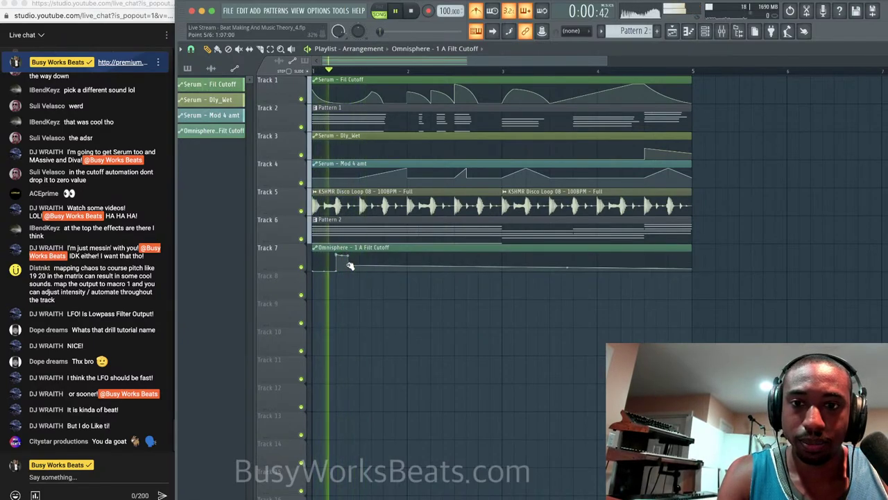
pyautogui.rightClick(387, 260)
pyautogui.press('space')
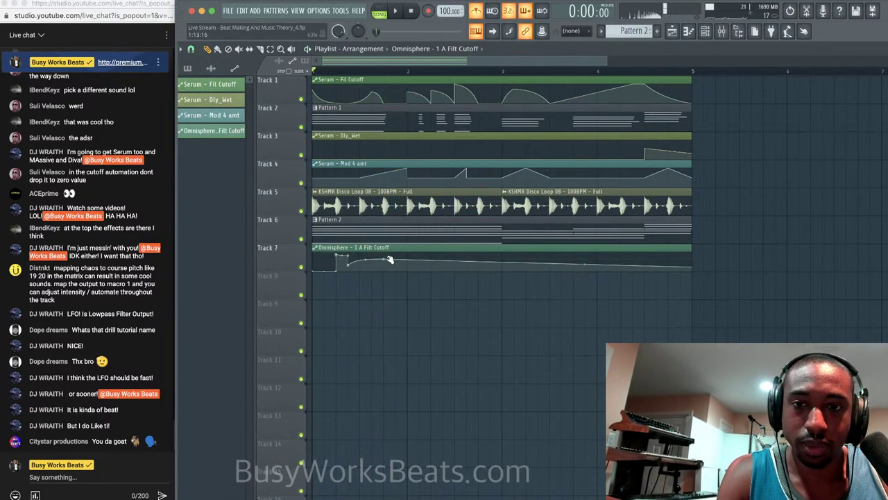
pyautogui.rightClick(387, 261)
pyautogui.press('Escape')
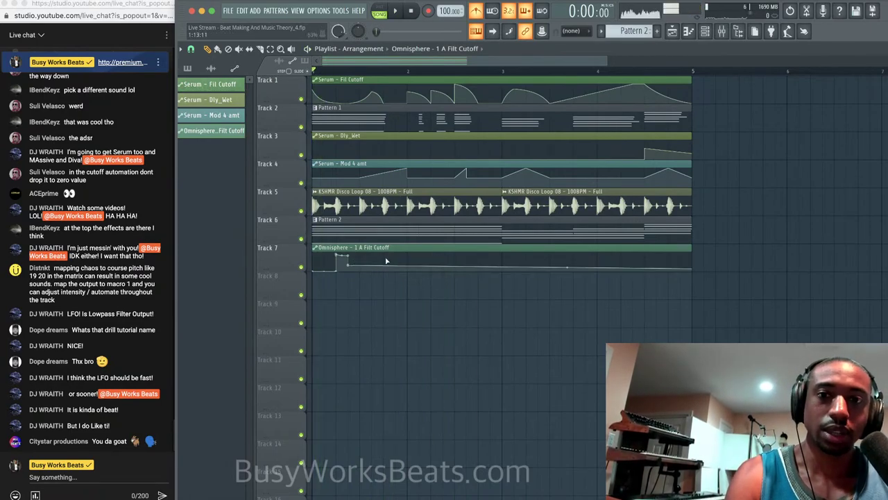
pyautogui.press('space')
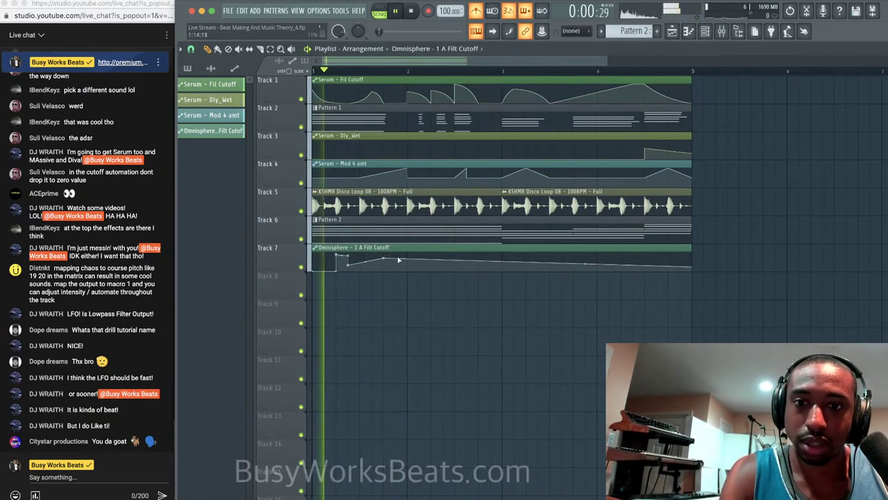
pyautogui.click(407, 270)
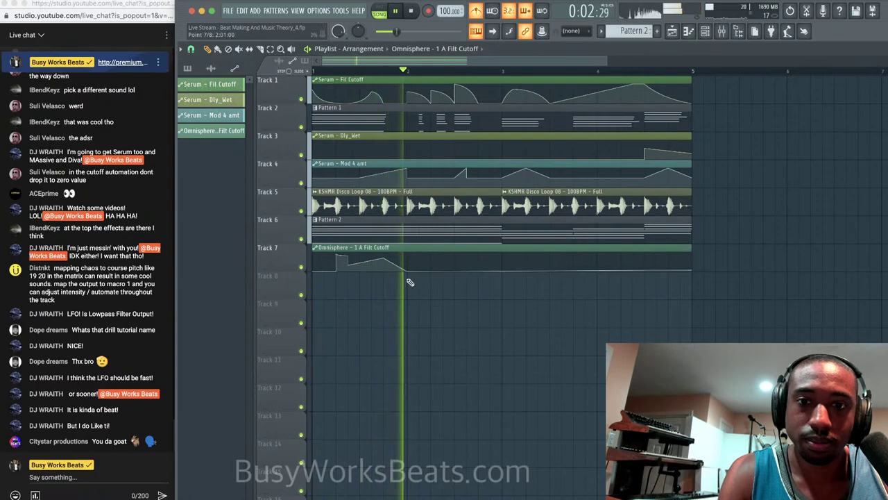
pyautogui.click(502, 261)
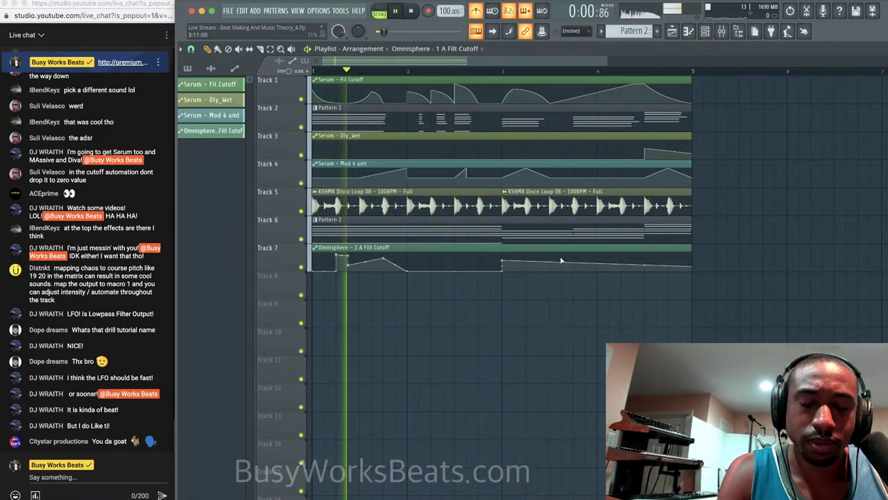
pyautogui.press('space')
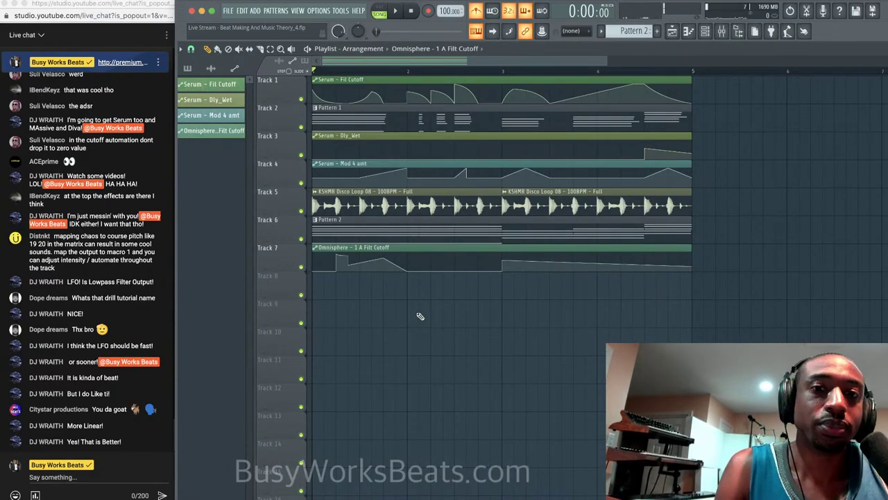
# Peak the curve at bar 3, drop it low near the end, raise the final point; show all channels.
pyautogui.press('space')
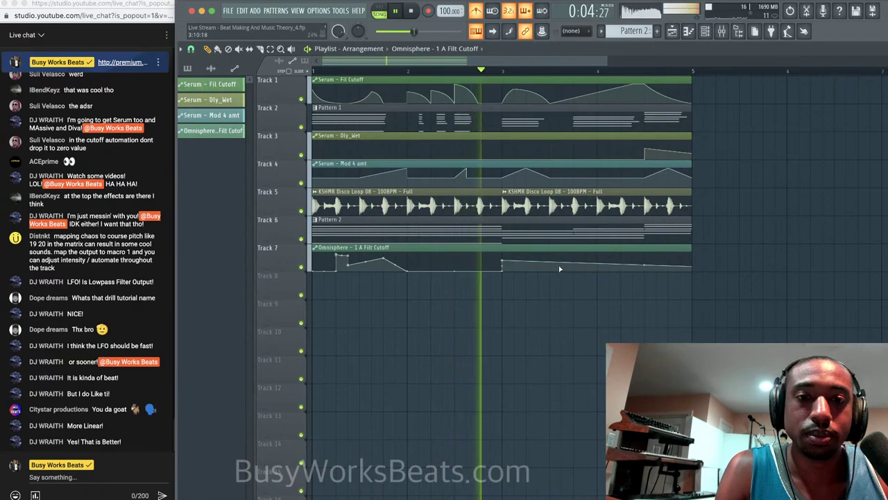
pyautogui.moveTo(566, 268); pyautogui.dragTo(552, 271)
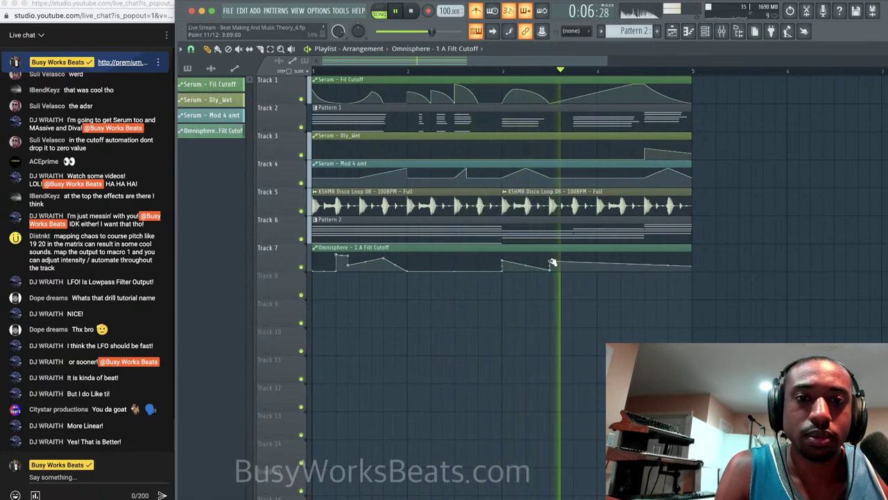
pyautogui.click(558, 275)
pyautogui.rightClick(564, 272)
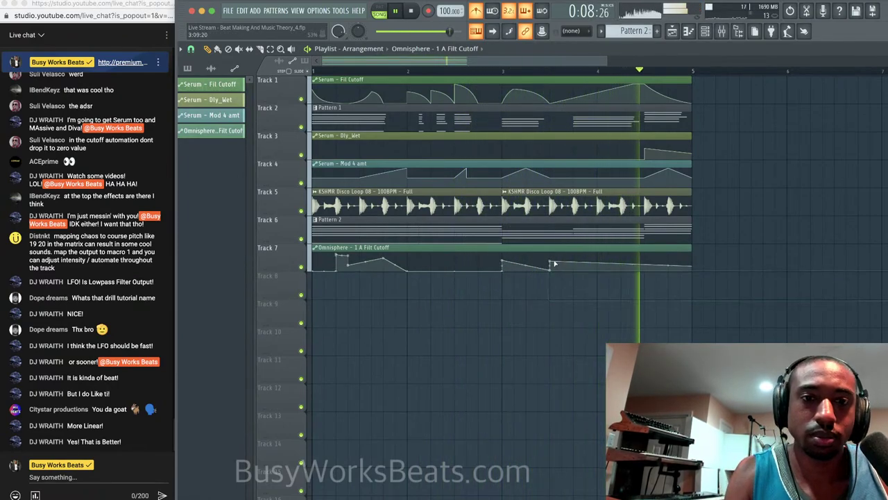
pyautogui.moveTo(551, 271)
pyautogui.mouseDown()
pyautogui.moveTo(549, 243)
pyautogui.moveTo(562, 269)
pyautogui.mouseUp()
pyautogui.rightClick(574, 269)
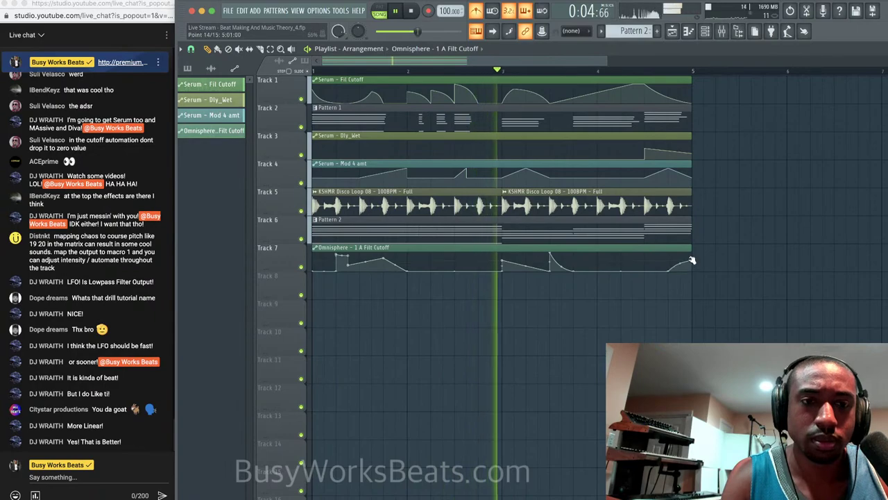
pyautogui.moveTo(688, 265); pyautogui.dragTo(682, 254)
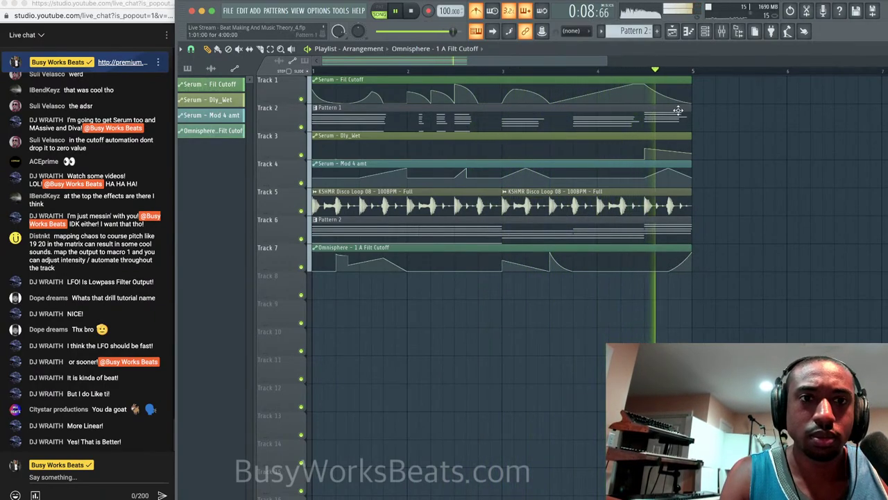
pyautogui.click(715, 31)
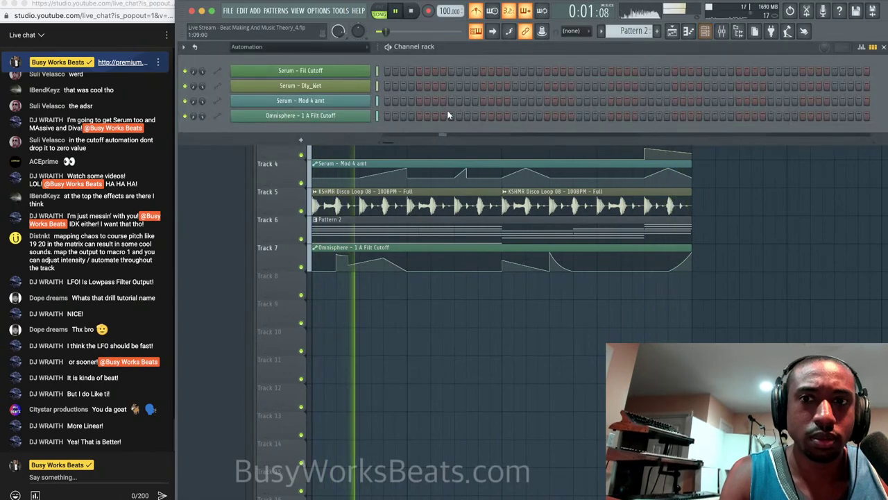
# Show all channels in the channel rack, stop playback, and switch to Pattern 1.
pyautogui.click(340, 46)
pyautogui.click(348, 61)
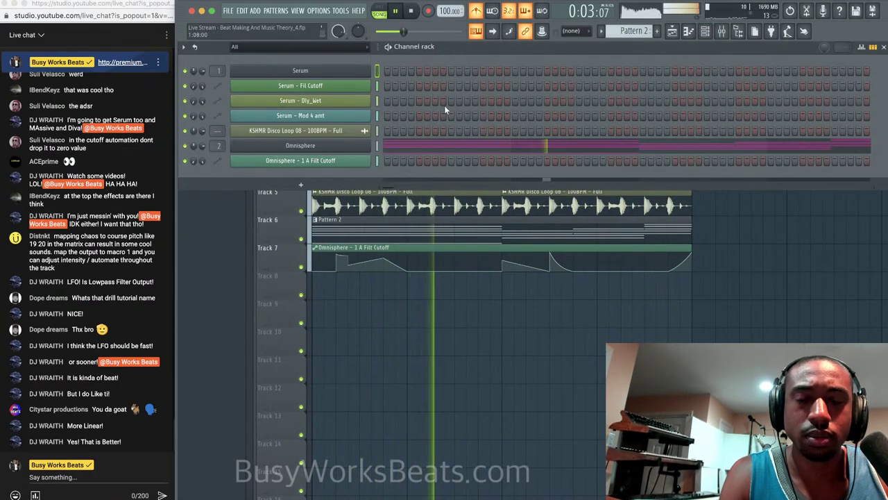
pyautogui.press('space')
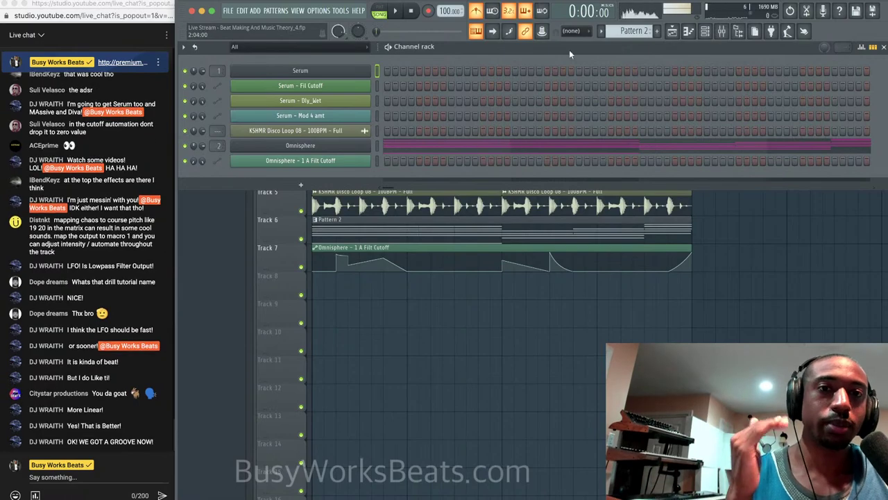
pyautogui.press('KP_Subtract')
# Audition the Serum chords in Pattern 1, then close Serum with the channel rack showing.
pyautogui.click(367, 72)
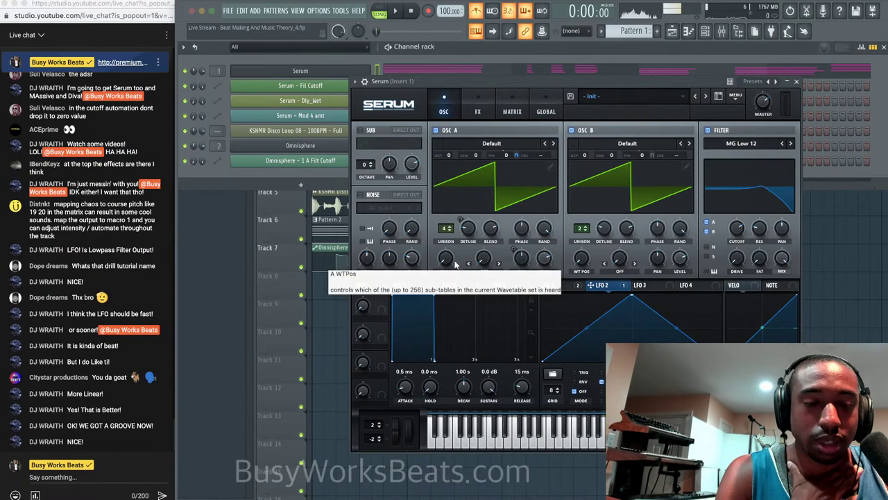
pyautogui.press('space')
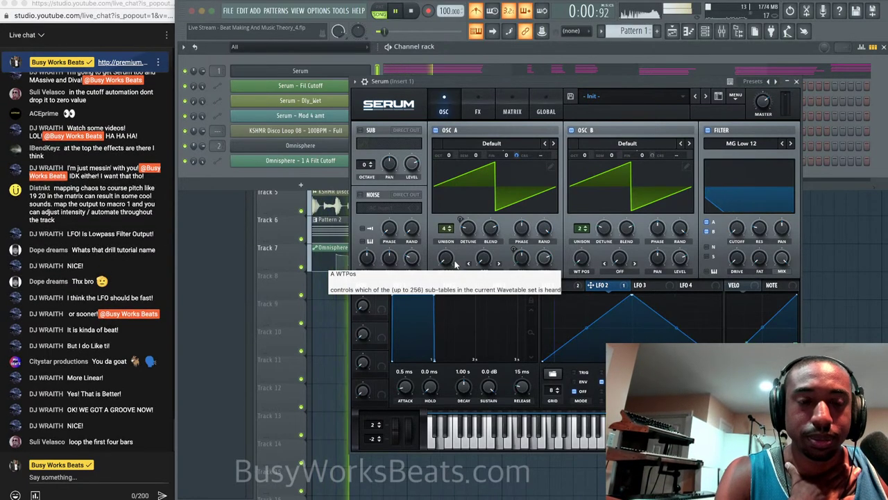
pyautogui.click(796, 81)
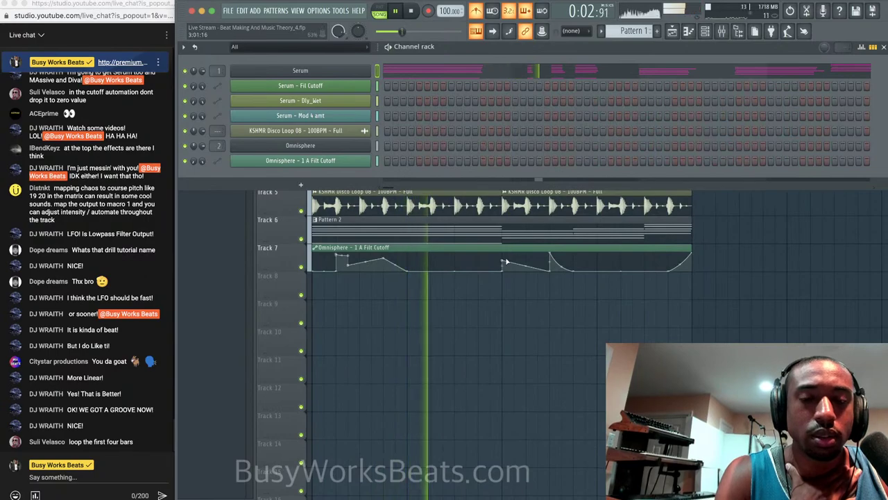
pyautogui.press('F6')
pyautogui.click(705, 31)
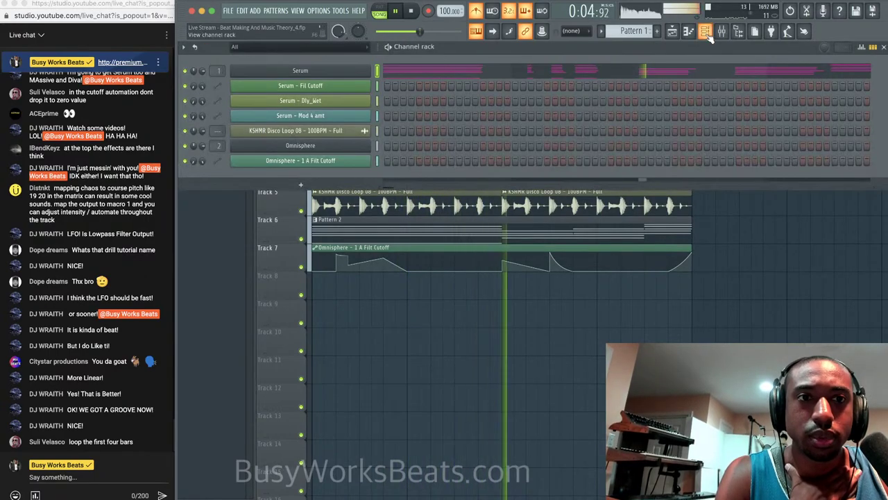
pyautogui.press('space')
# Load a new Serum instance and put the Analog_BD_Sin wavetable on oscillator A.
pyautogui.click(300, 185)
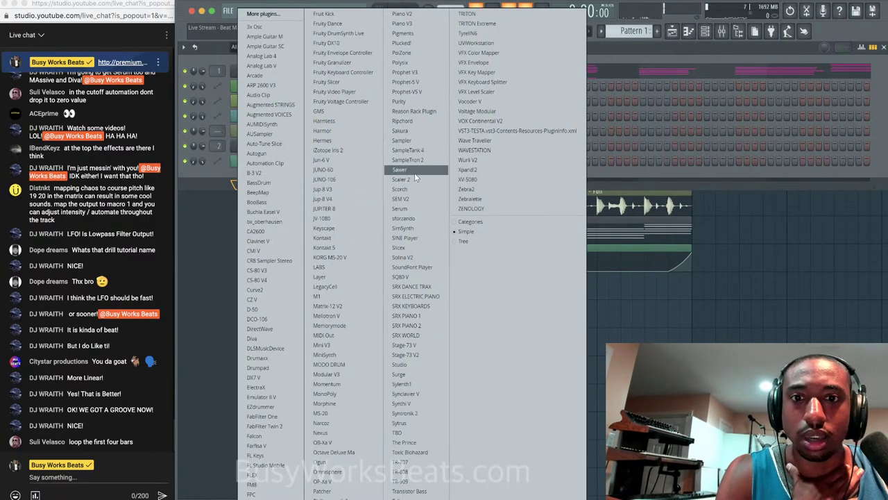
pyautogui.click(414, 208)
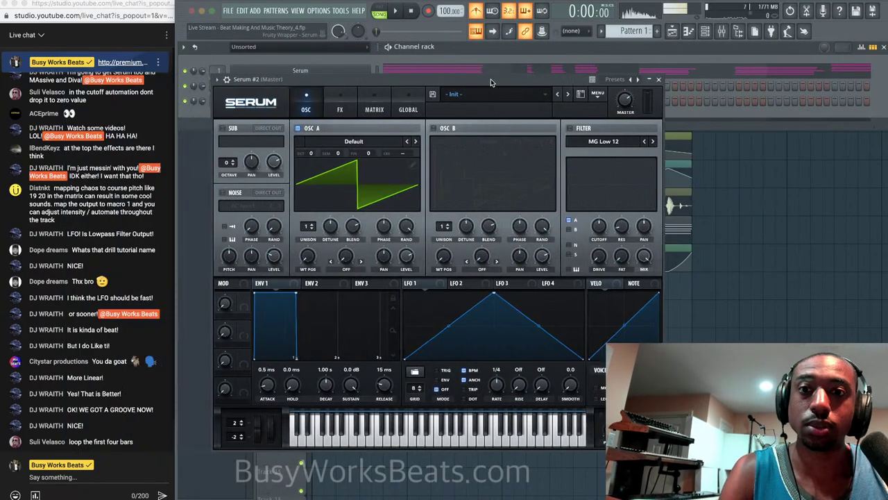
pyautogui.click(406, 141)
pyautogui.moveTo(411, 153)
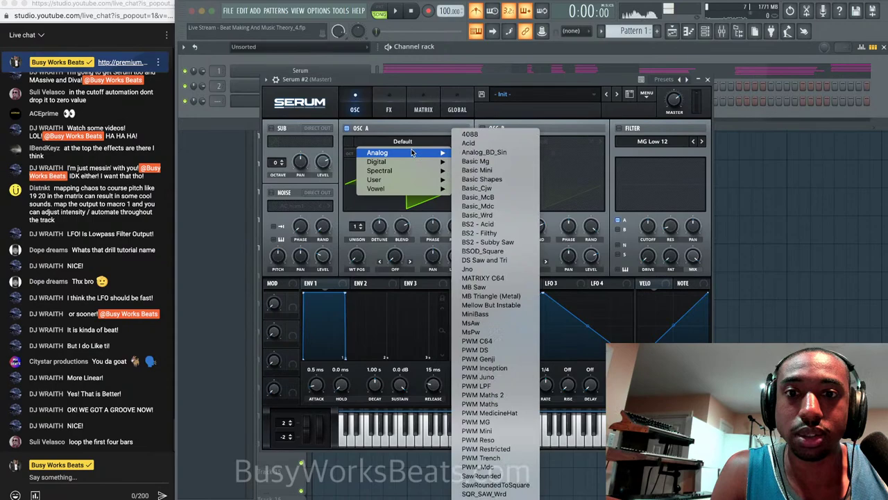
pyautogui.click(484, 152)
# Enable oscillator B with the Analog_BD_Sin wavetable.
pyautogui.click(483, 128)
pyautogui.click(513, 141)
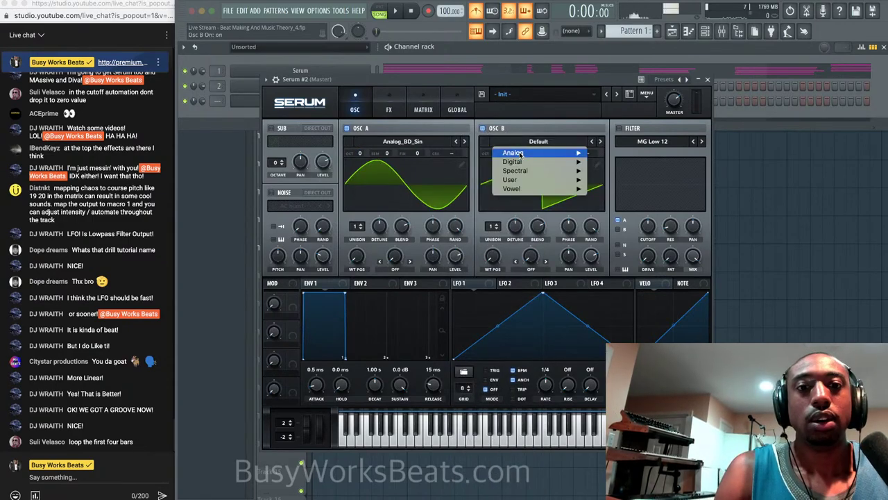
pyautogui.moveTo(541, 161)
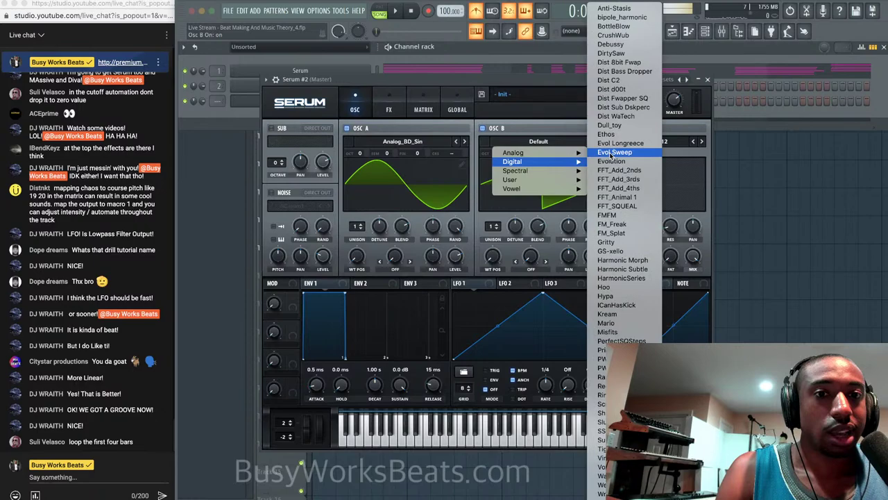
pyautogui.click(392, 261)
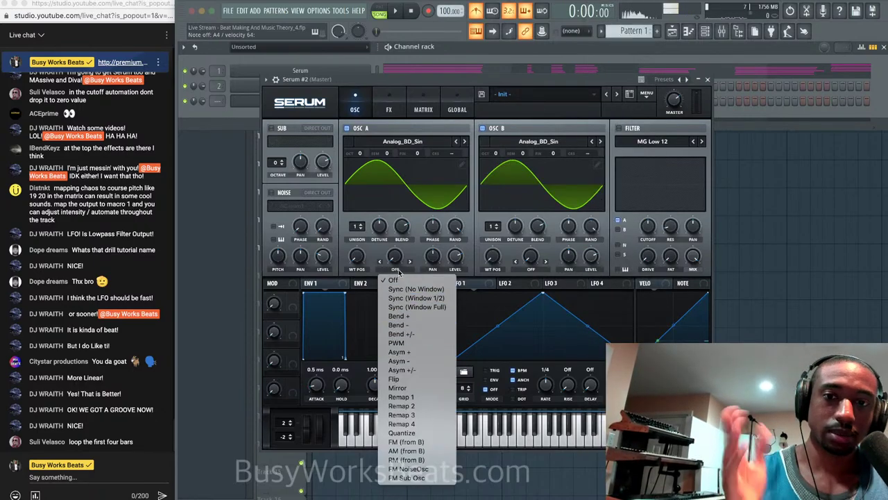
# Set oscillator A's warp mode to FM (from B) with about 40% warp amount.
pyautogui.click(399, 273)
pyautogui.click(393, 270)
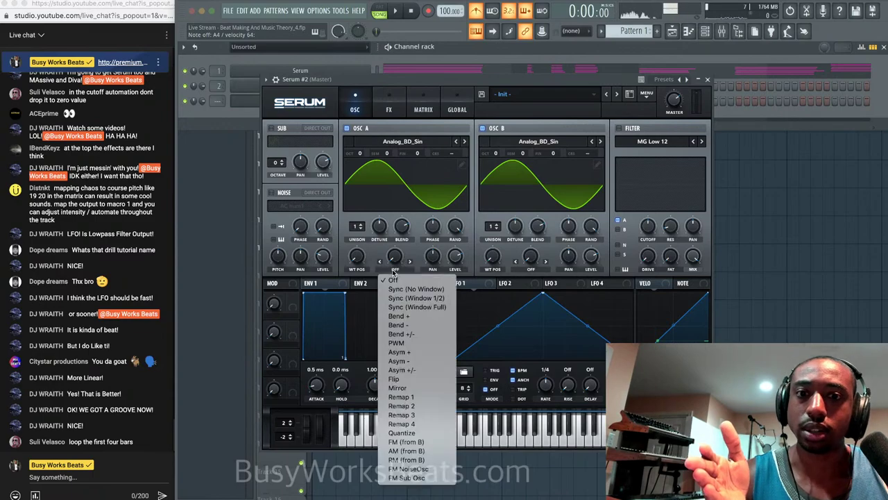
pyautogui.click(394, 270)
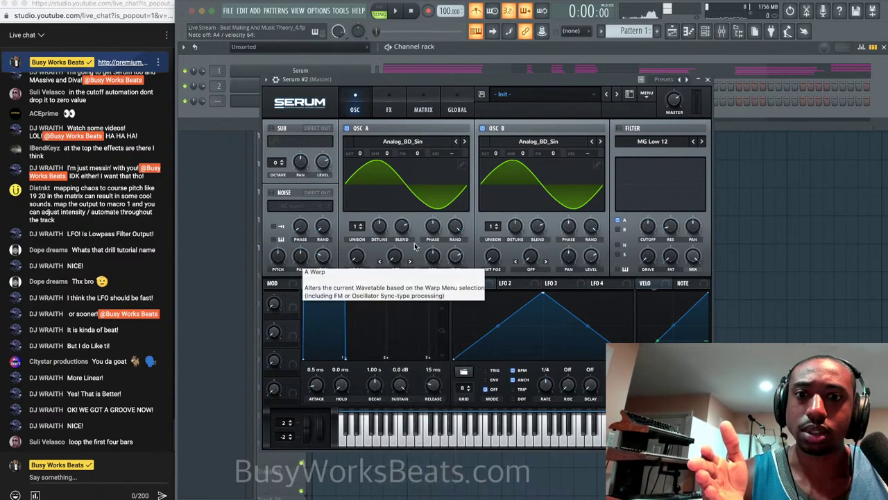
pyautogui.click(396, 270)
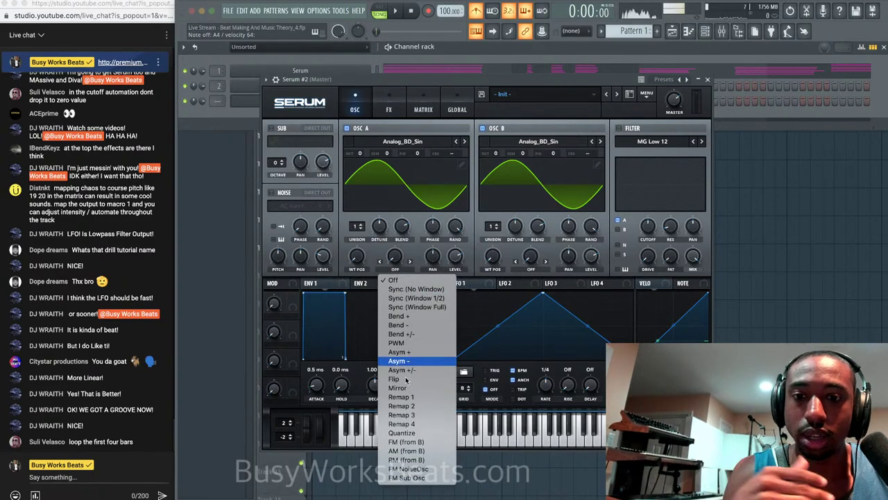
pyautogui.click(410, 442)
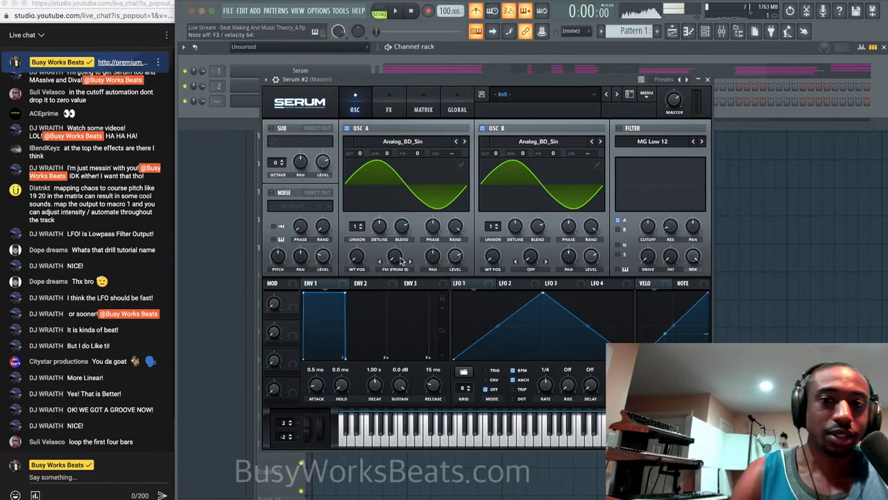
pyautogui.moveTo(401, 260); pyautogui.dragTo(398, 247)
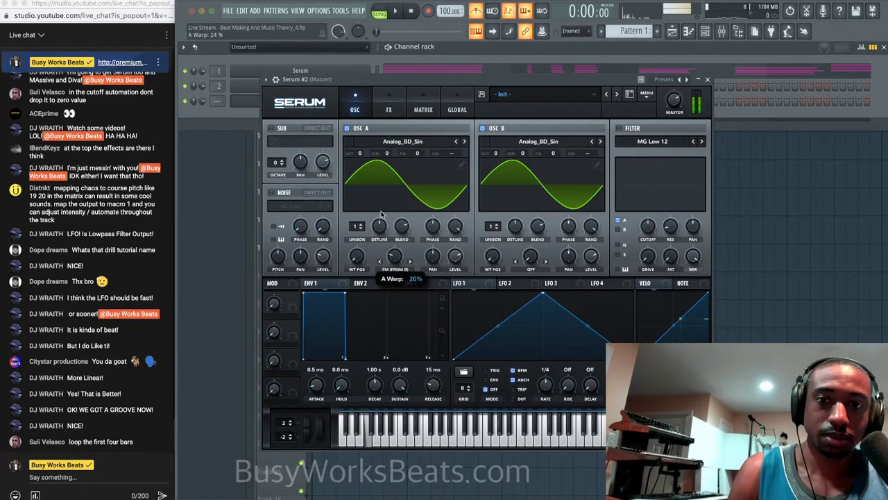
pyautogui.moveTo(388, 197); pyautogui.dragTo(397, 256)
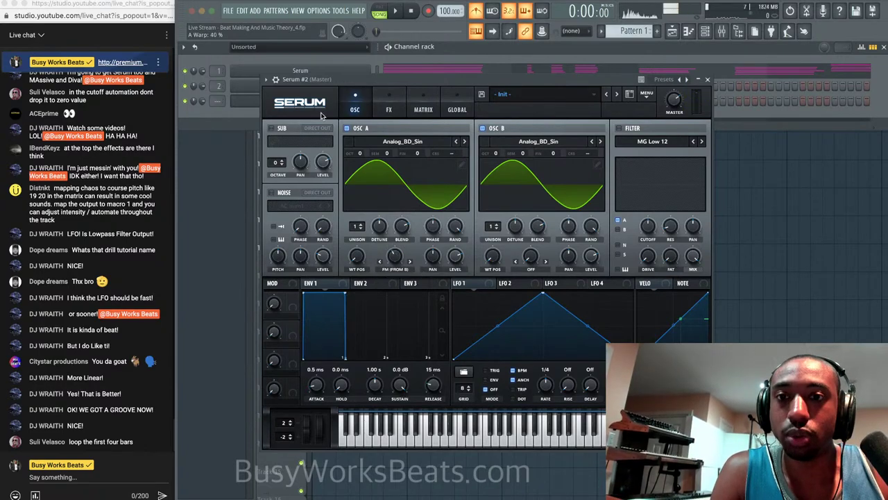
pyautogui.click(267, 79)
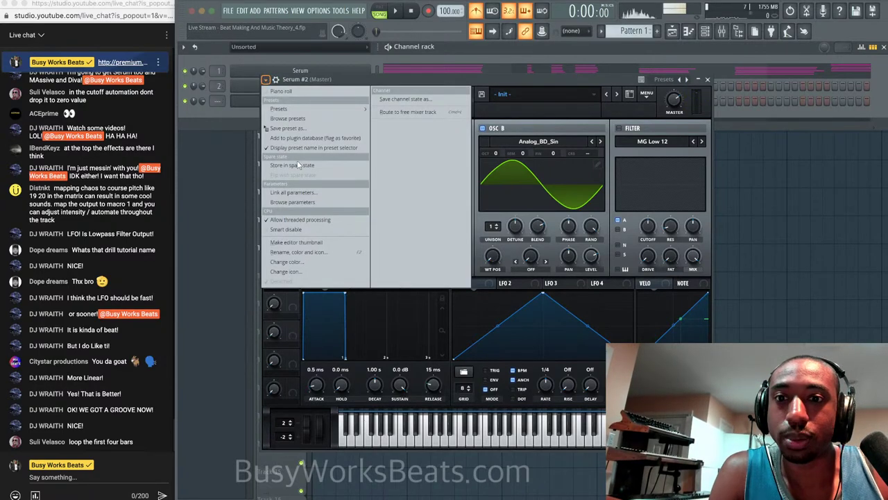
# Create an automation clip for Serum #2's A Warp parameter from the parameter browser.
pyautogui.click(296, 202)
pyautogui.moveTo(412, 79); pyautogui.dragTo(525, 81)
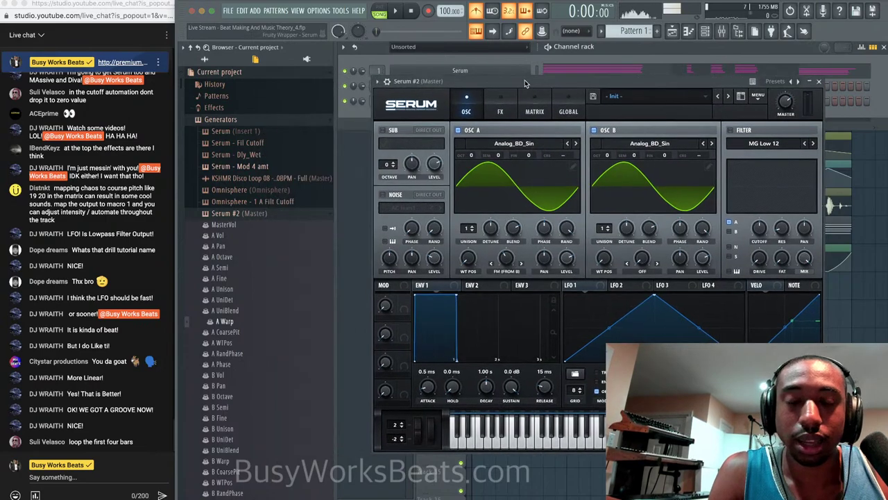
pyautogui.rightClick(223, 324)
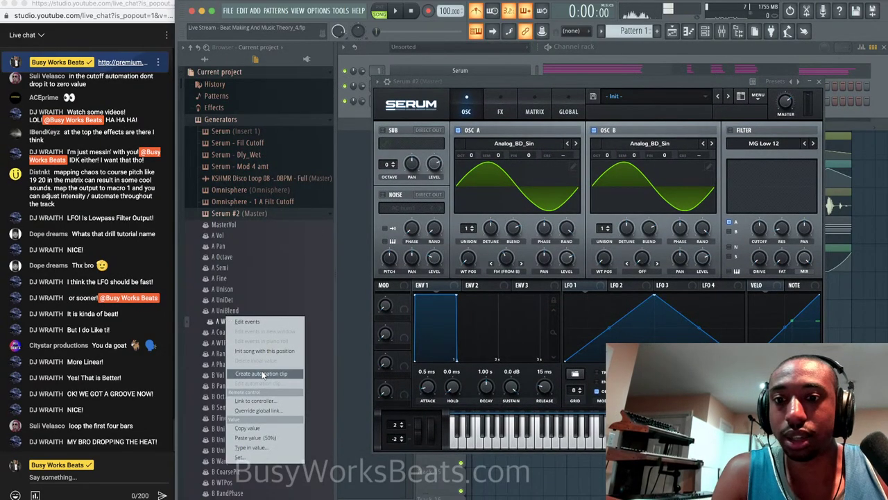
pyautogui.click(295, 374)
pyautogui.click(819, 82)
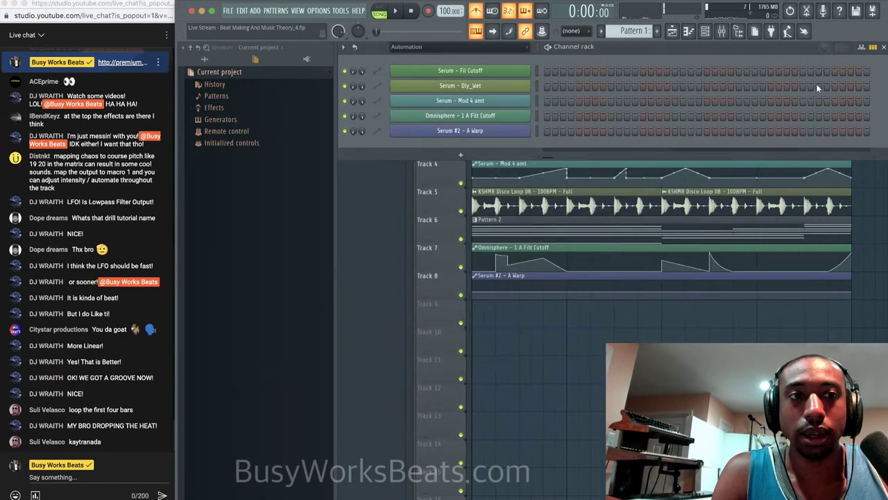
# Shape the A Warp automation on Track 8 to spike early, then save the project.
pyautogui.press('F5')
pyautogui.moveTo(477, 294); pyautogui.dragTo(475, 314)
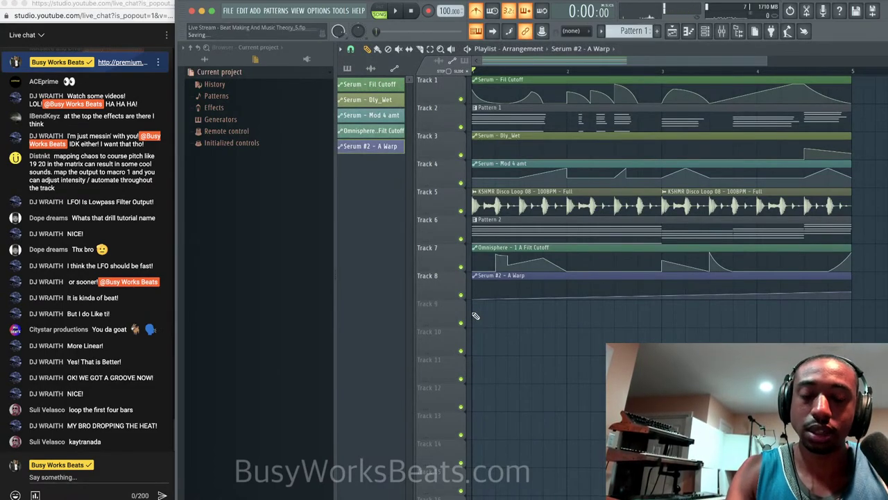
pyautogui.moveTo(495, 298); pyautogui.dragTo(517, 300)
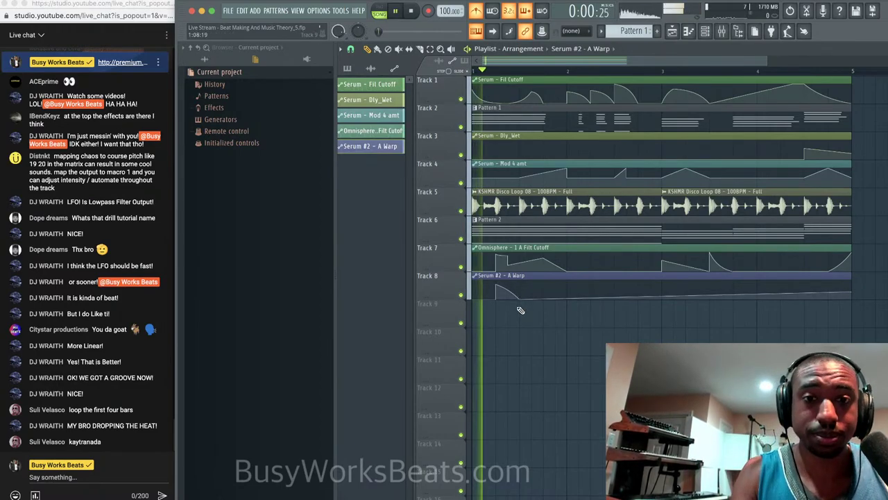
pyautogui.hotkey('ctrl', 's')
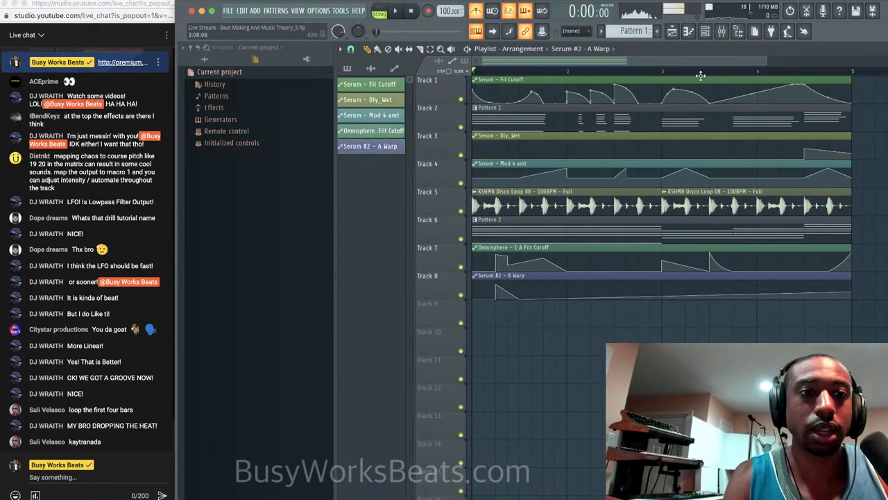
pyautogui.click(705, 31)
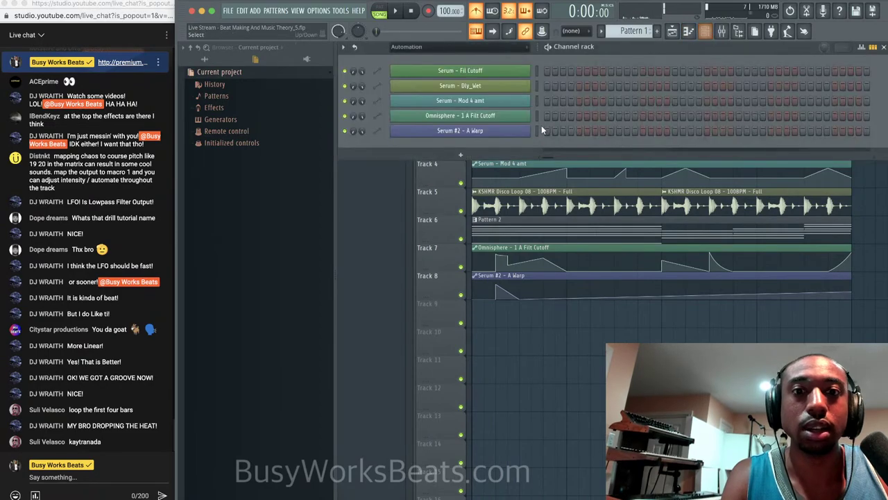
# List all channels and route Serum #2 to mixer track 3.
pyautogui.click(471, 50)
pyautogui.click(472, 59)
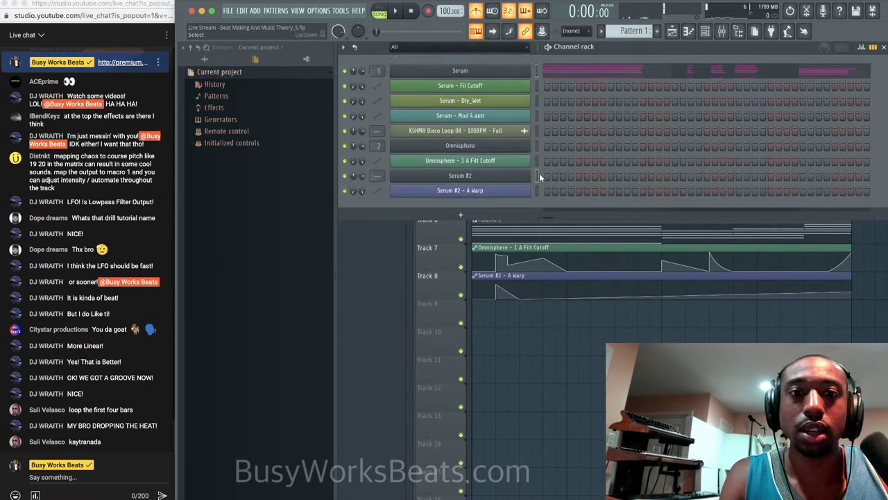
pyautogui.hotkey('ctrl', 'l')
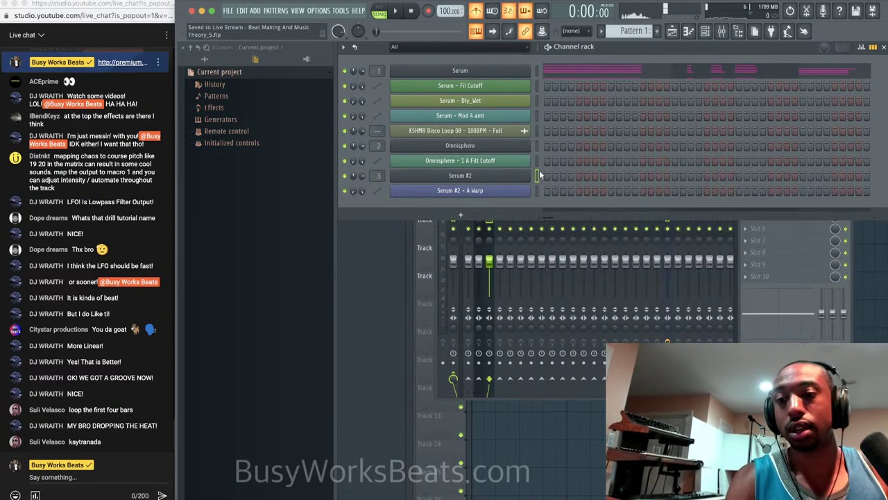
pyautogui.scroll(-3, 637, 30)
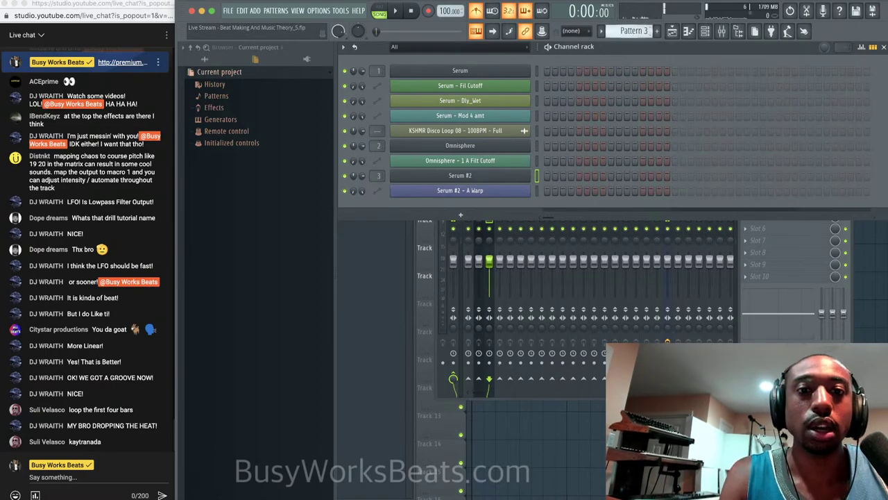
pyautogui.click(513, 177)
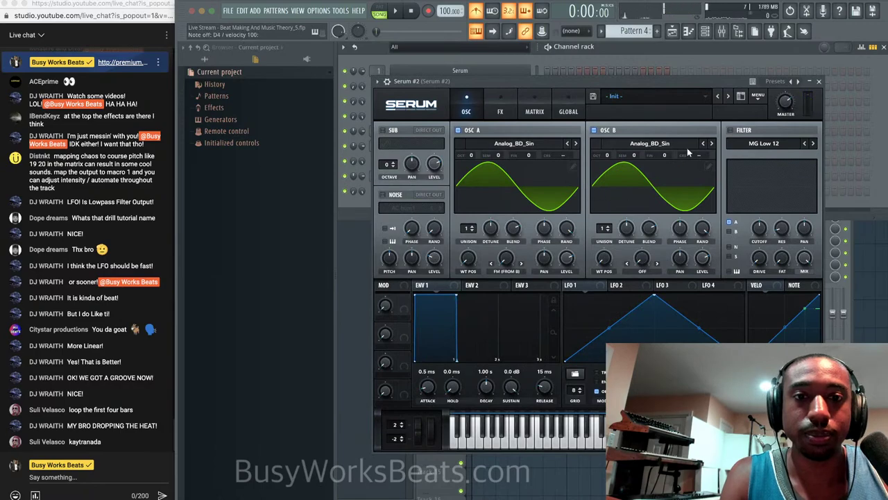
pyautogui.click(819, 81)
# Raise the warp automation's first point and repeat Pattern 4 across four bars of Track 9.
pyautogui.press('F5')
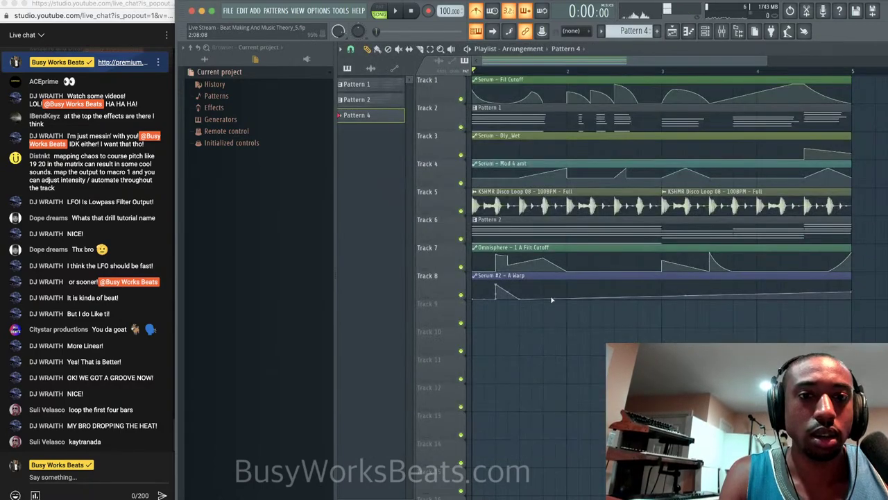
pyautogui.moveTo(474, 300); pyautogui.dragTo(474, 280)
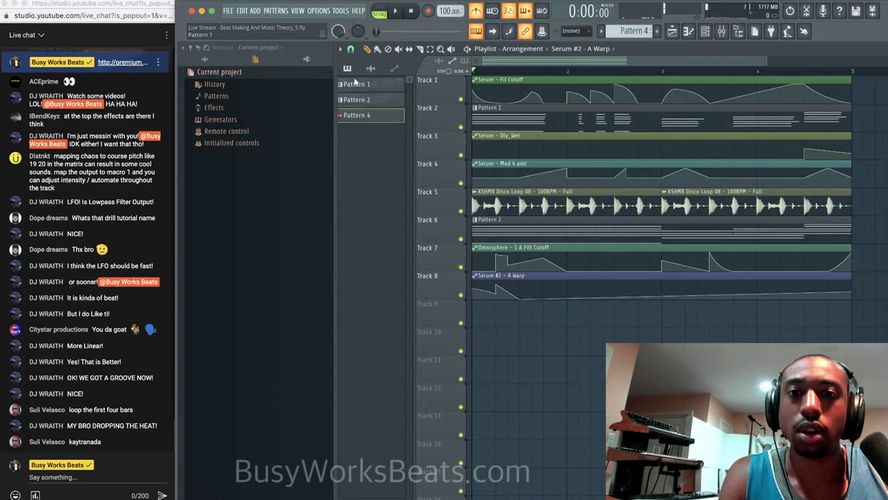
pyautogui.moveTo(373, 115); pyautogui.dragTo(486, 307)
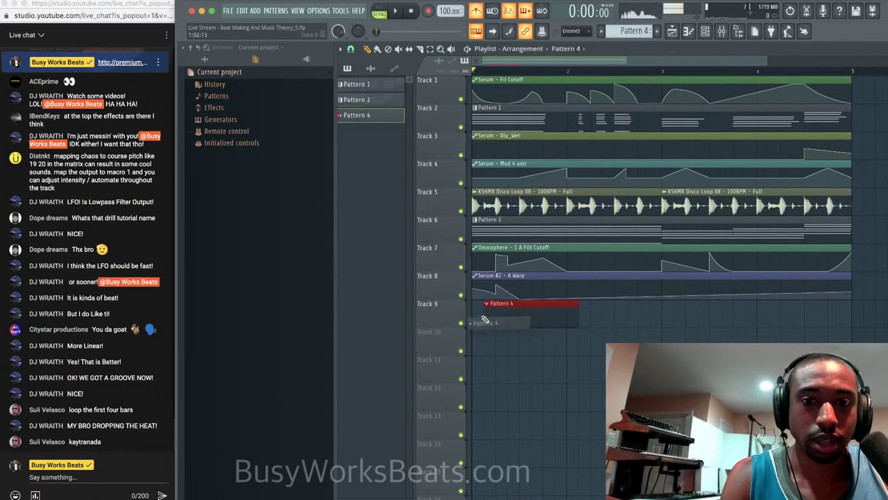
pyautogui.hotkey('ctrl', 'b')
pyautogui.hotkey('ctrl', 'b')
pyautogui.hotkey('ctrl', 'b')
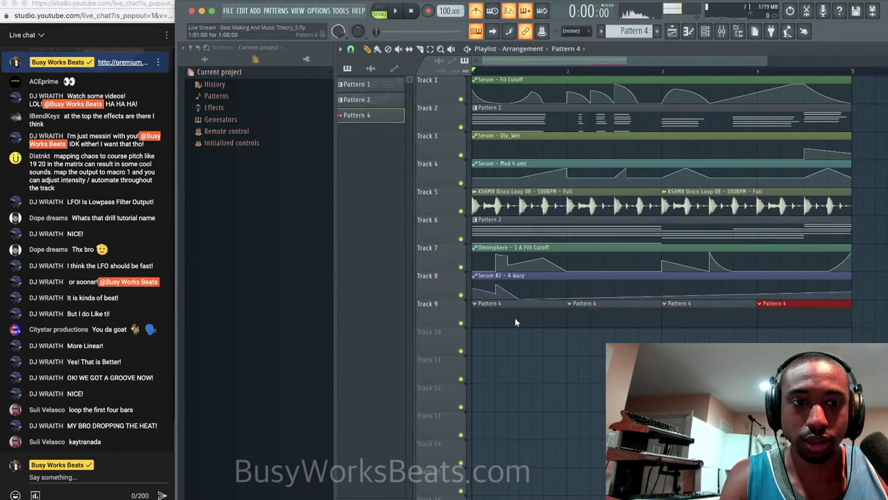
pyautogui.click(705, 30)
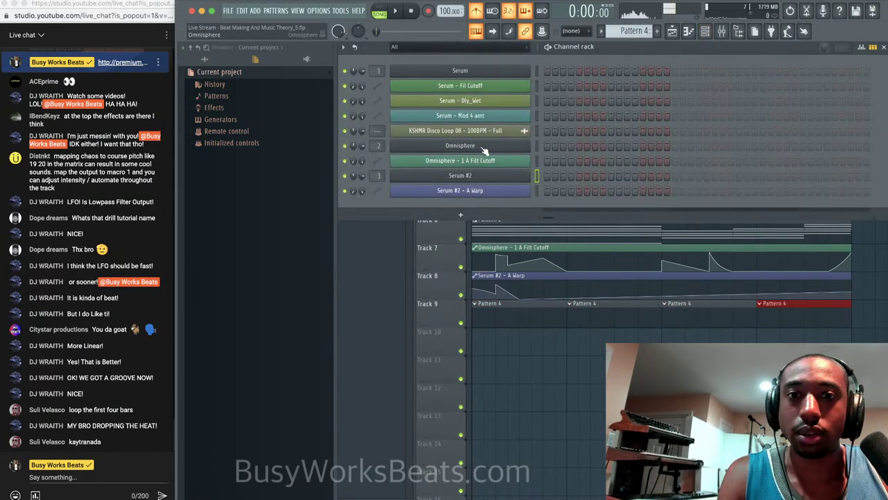
# Open the Serum #2 piano roll and add an A2 note at the start of bar 1.
pyautogui.rightClick(531, 173)
pyautogui.click(548, 176)
pyautogui.click(366, 234)
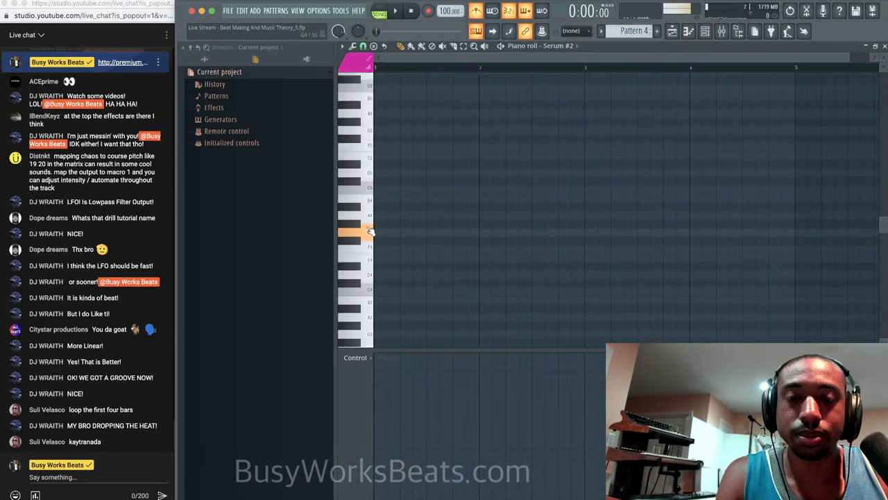
pyautogui.click(366, 248)
pyautogui.scroll(-1, 370, 295)
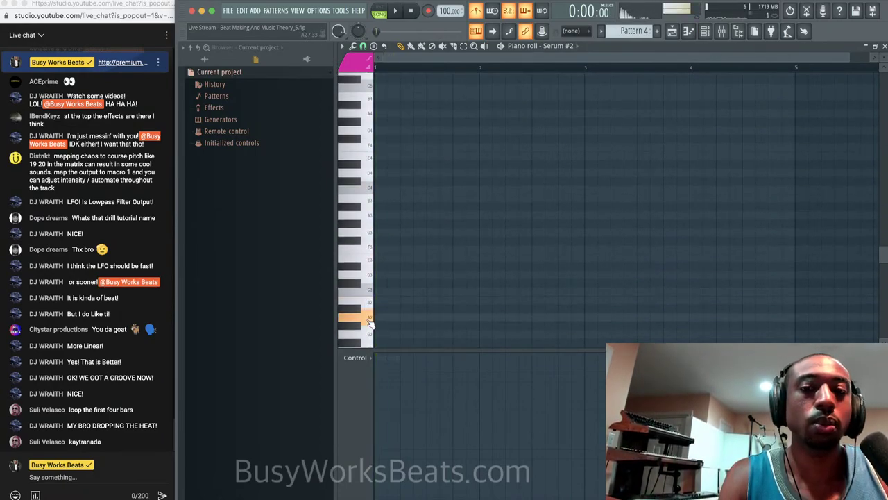
pyautogui.click(386, 316)
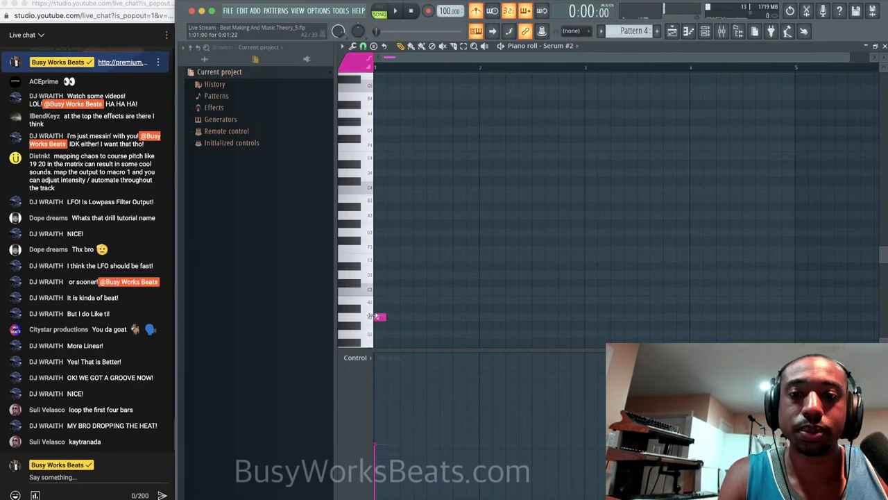
pyautogui.press('space')
pyautogui.press('space')
# Set the snap grid to 1/4 beat, shorten the A2 note and raise it by octaves.
pyautogui.scroll(2, 410, 103)
pyautogui.scroll(-2, 420, 100)
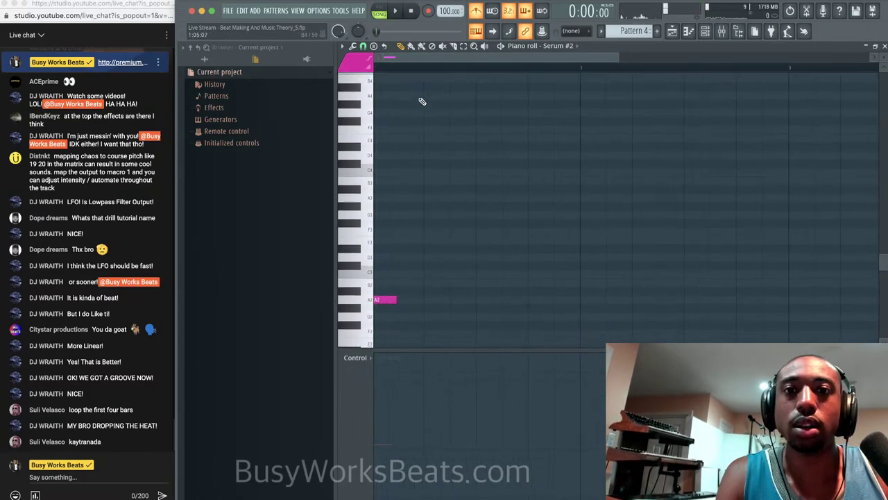
pyautogui.click(383, 47)
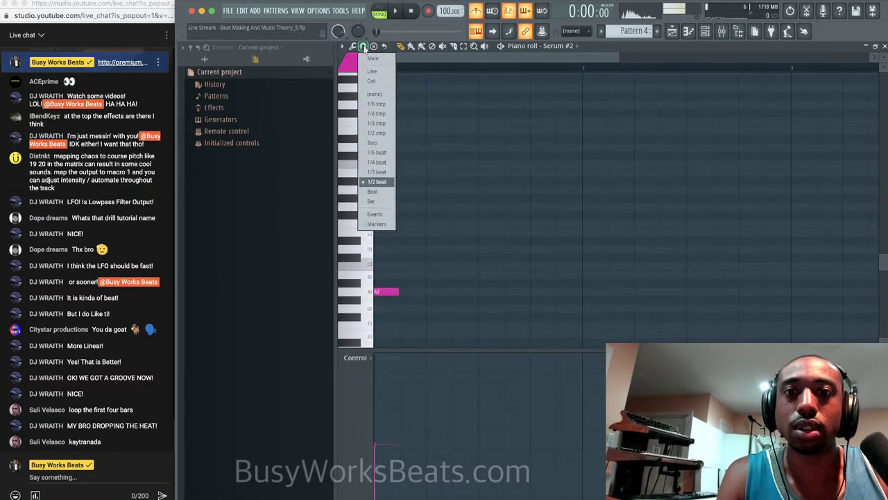
pyautogui.click(380, 163)
pyautogui.moveTo(399, 292); pyautogui.dragTo(386, 291)
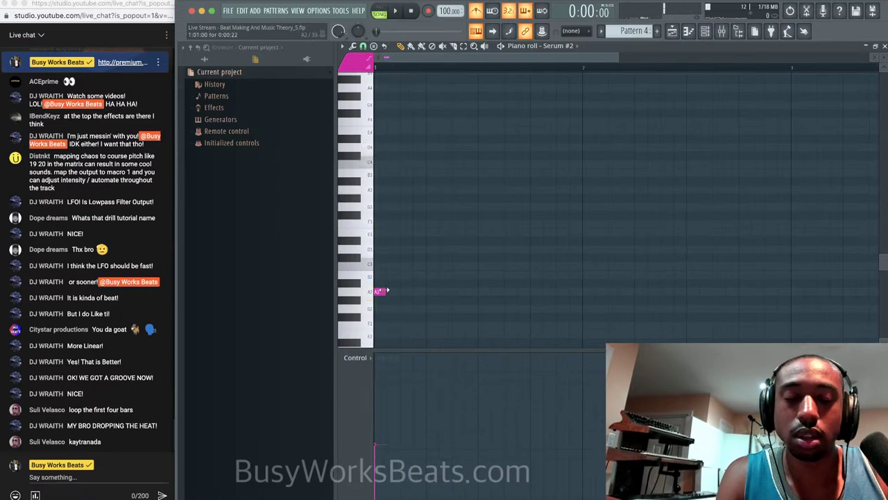
pyautogui.hotkey('ctrl', 'Up')
pyautogui.hotkey('ctrl', 'Up')
pyautogui.press('space')
# Audition lower pitches and move the melody note down to D4.
pyautogui.press('space')
pyautogui.press('space')
pyautogui.scroll(3, 402, 239)
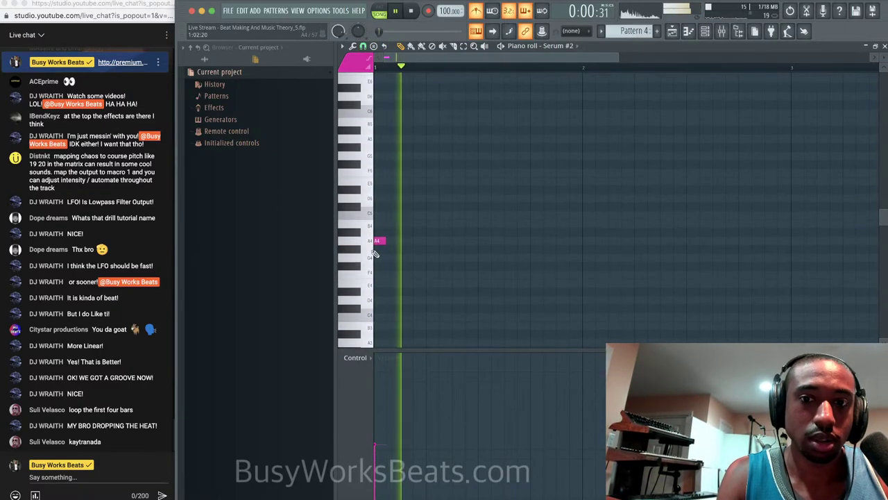
pyautogui.press('space')
pyautogui.click(368, 246)
pyautogui.moveTo(369, 246); pyautogui.dragTo(368, 287)
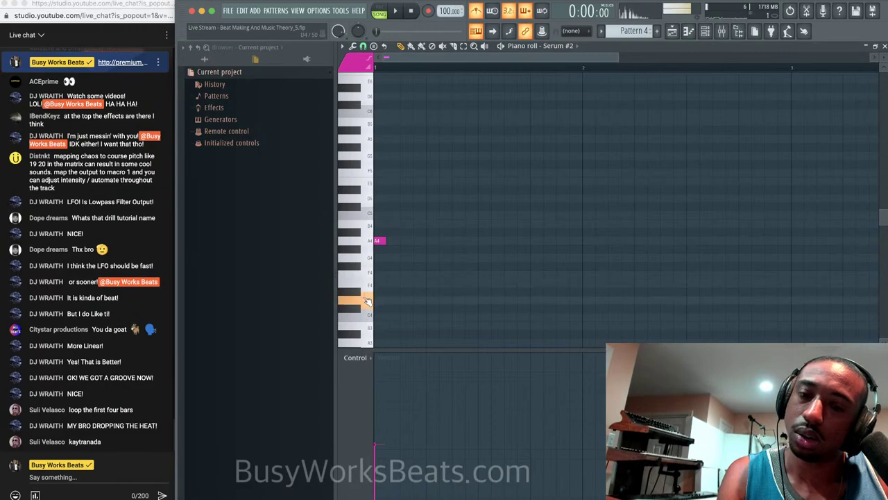
pyautogui.moveTo(378, 241); pyautogui.dragTo(378, 300)
pyautogui.press('space')
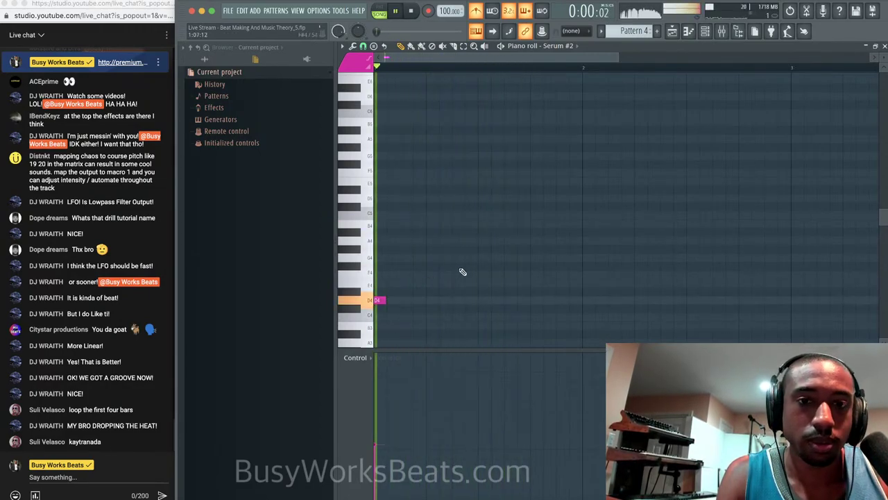
pyautogui.press('space')
# Add F4 and E4 melody notes and shift them later in time.
pyautogui.moveTo(480, 256); pyautogui.dragTo(507, 275)
pyautogui.moveTo(527, 216); pyautogui.dragTo(526, 240)
pyautogui.press('space')
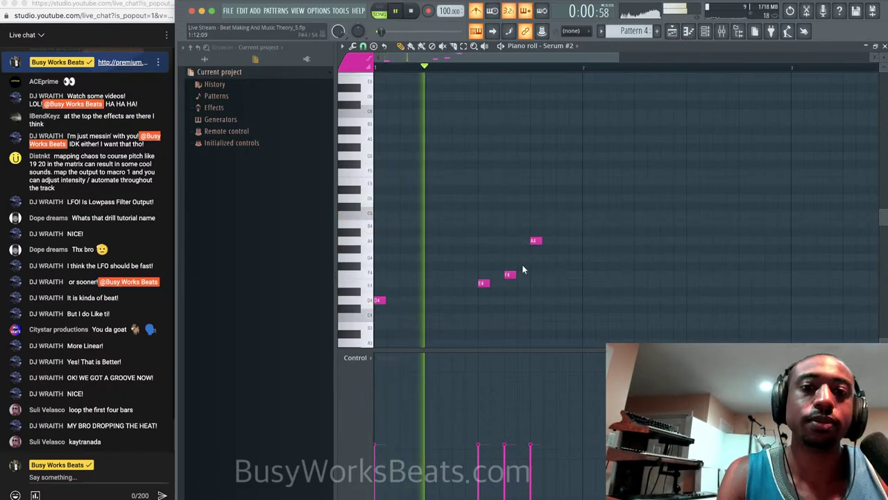
pyautogui.moveTo(483, 283); pyautogui.dragTo(520, 273)
pyautogui.press('space')
# Add a G4 note and an F4 note at the start of bar 2.
pyautogui.moveTo(544, 225); pyautogui.dragTo(497, 283)
pyautogui.press('space')
pyautogui.keyDown('super'); pyautogui.click(520, 298); pyautogui.keyUp('super')
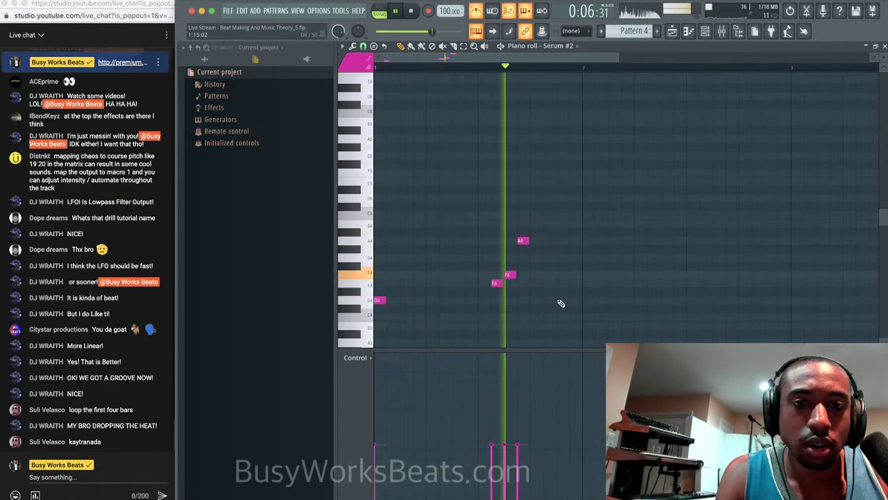
pyautogui.press('space')
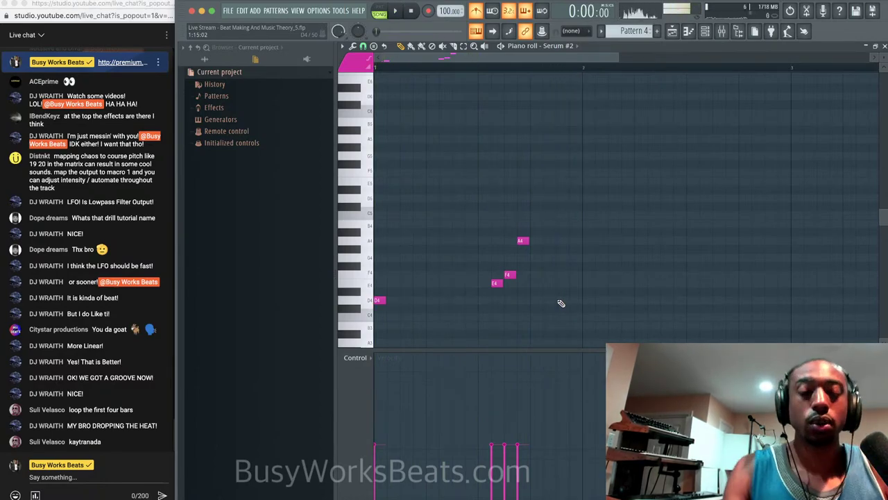
pyautogui.scroll(-1, 561, 303)
pyautogui.press('space')
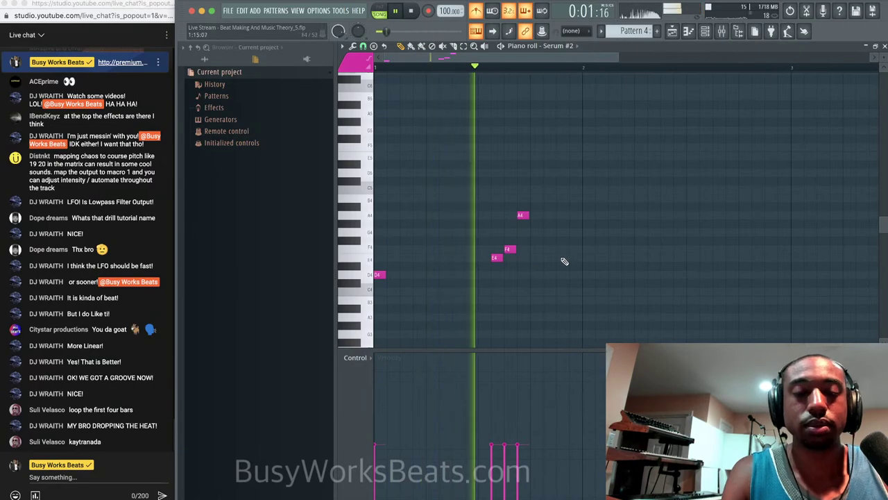
pyautogui.click(585, 248)
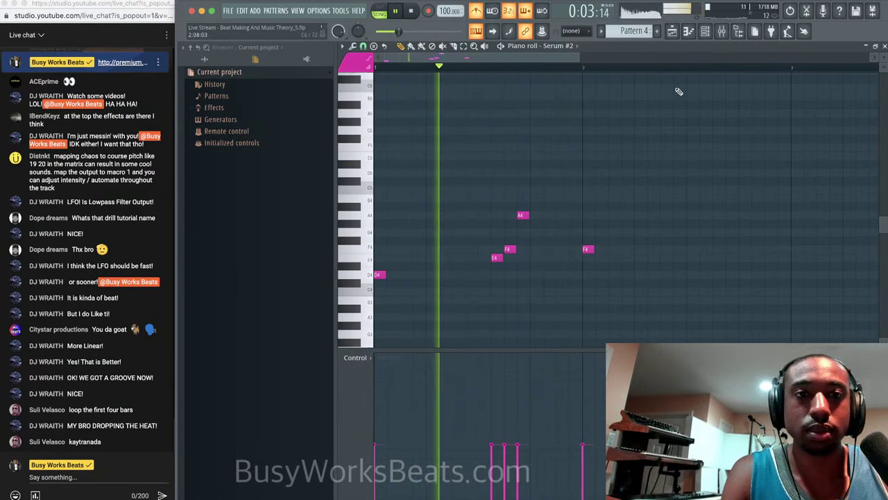
pyautogui.press('space')
# Delete the three extra Pattern 4 clips on Track 9 and play the arrangement.
pyautogui.click(672, 32)
pyautogui.rightClick(614, 324)
pyautogui.scroll(-4, 613, 324)
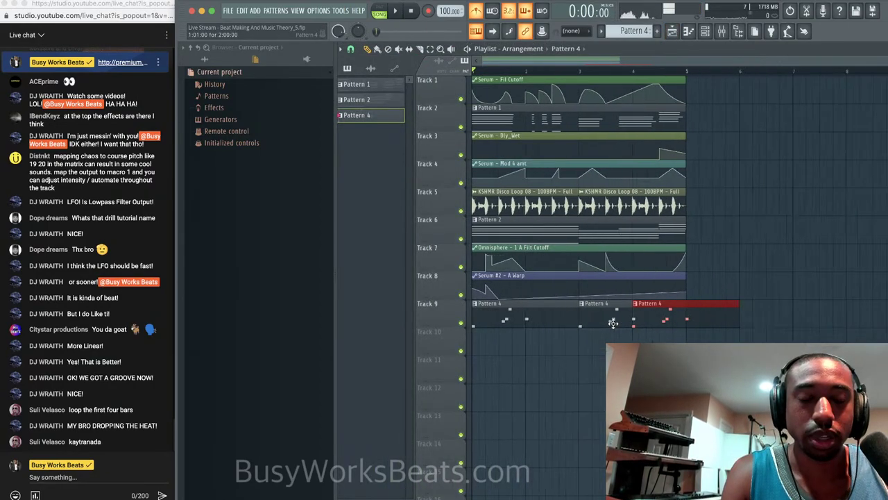
pyautogui.rightClick(618, 319)
pyautogui.rightClick(619, 322)
pyautogui.press('space')
# Move the E4, F4 and A4 melody notes up one octave.
pyautogui.click(705, 32)
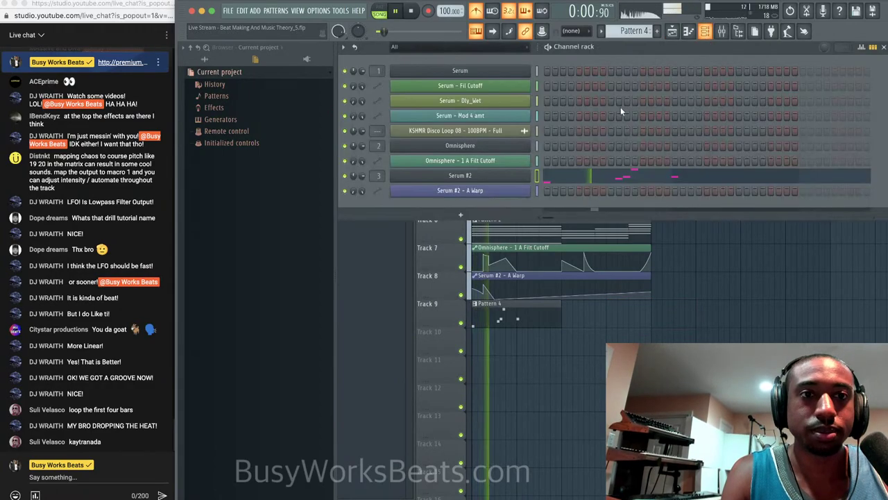
pyautogui.click(585, 176)
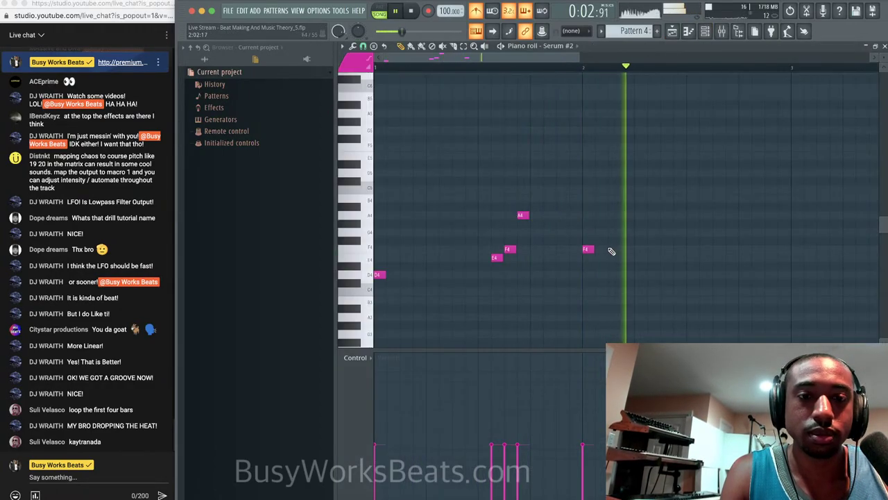
pyautogui.scroll(2, 597, 243)
pyautogui.moveTo(548, 294); pyautogui.dragTo(703, 240)
pyautogui.press('space')
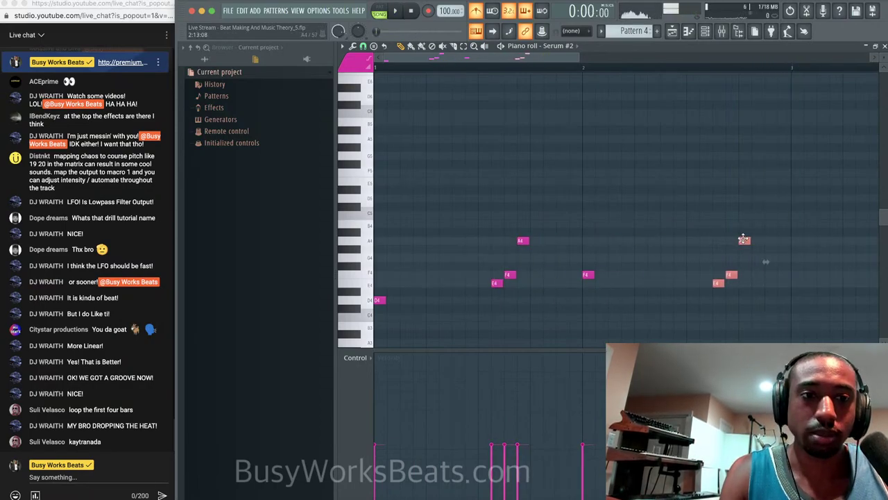
pyautogui.hotkey('ctrl', 'Up')
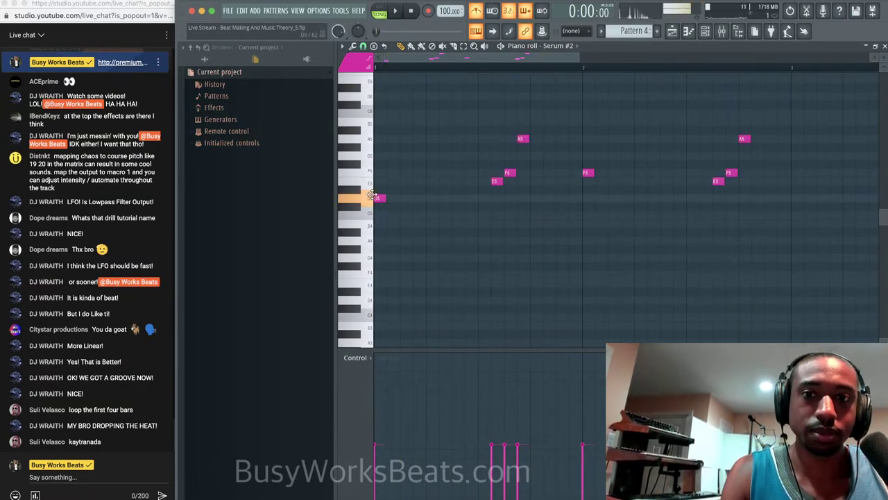
pyautogui.press('space')
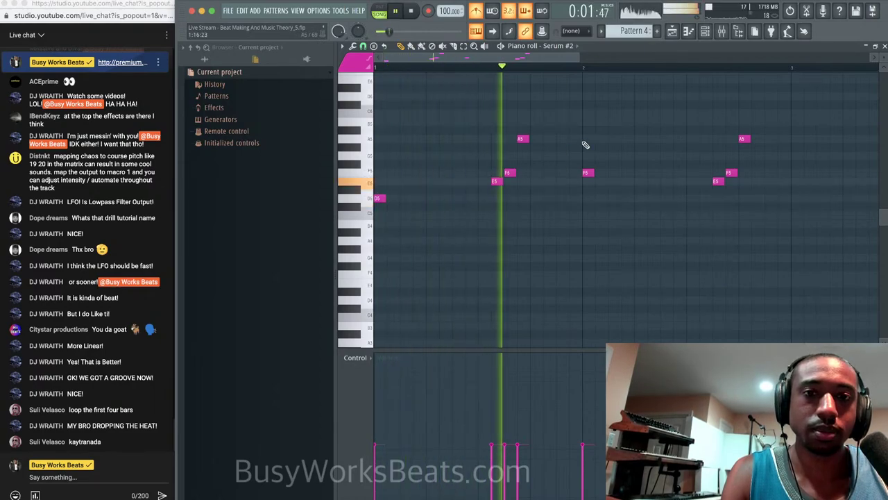
pyautogui.scroll(1, 611, 153)
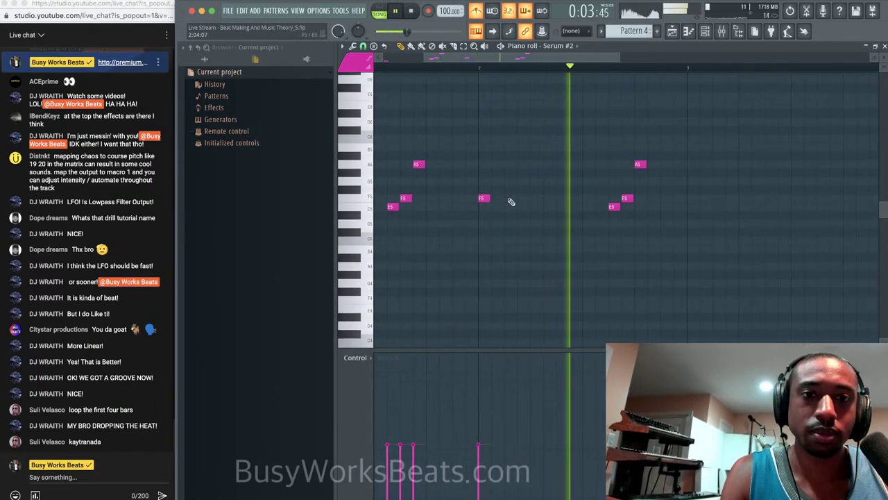
pyautogui.press('space')
# Add a D#5 note and audition the A5, F5 and E5 figure.
pyautogui.click(482, 216)
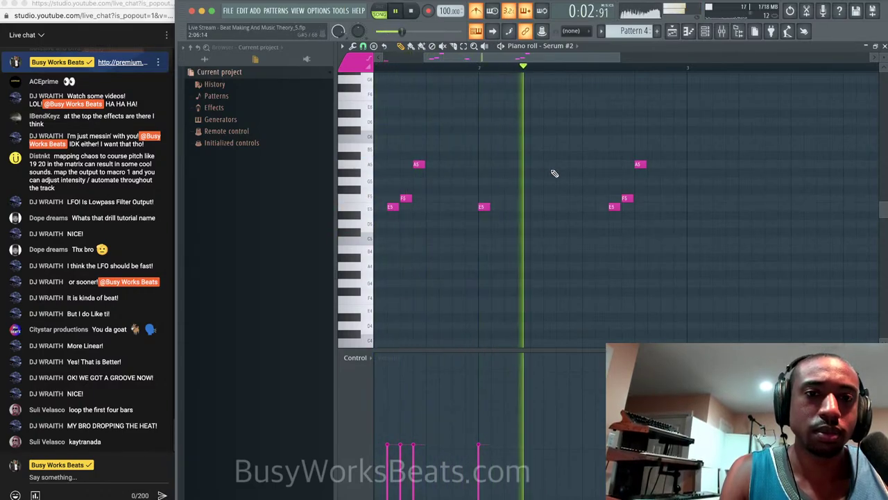
pyautogui.press('space')
pyautogui.moveTo(595, 209); pyautogui.dragTo(575, 162)
pyautogui.press('space')
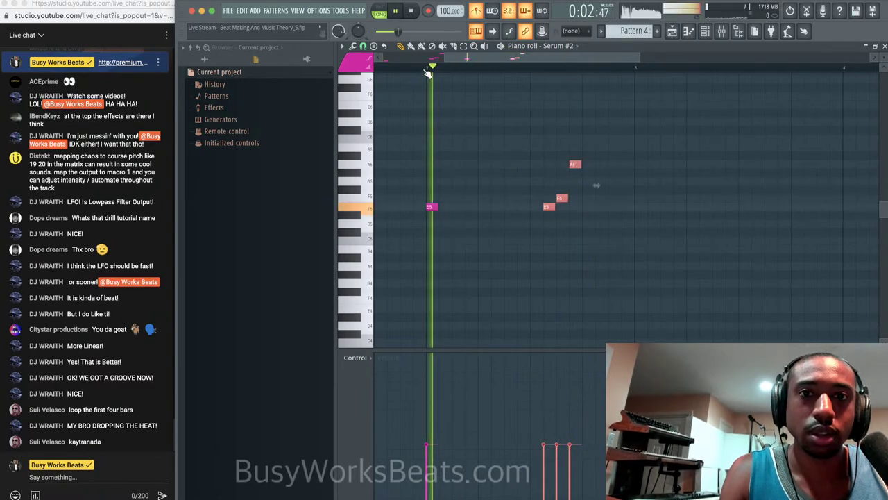
pyautogui.keyDown('super'); pyautogui.click(630, 245); pyautogui.keyUp('super')
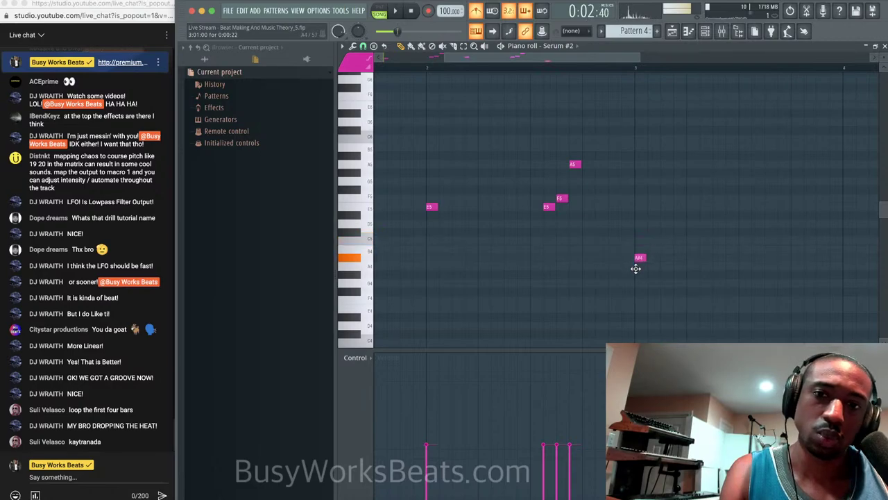
pyautogui.press('space')
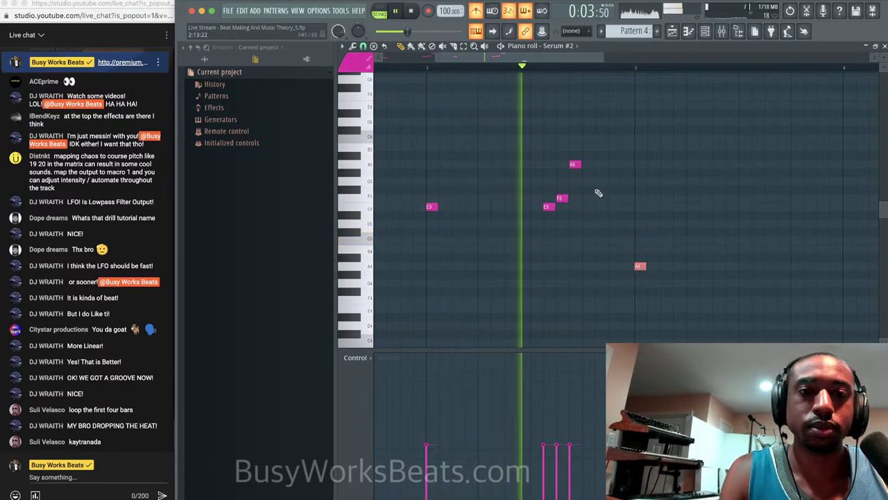
pyautogui.moveTo(604, 227); pyautogui.dragTo(523, 161)
pyautogui.press('space')
# Copy the A5, F5 and E5 notes later in the bar and raise the copies a semitone.
pyautogui.moveTo(547, 205); pyautogui.dragTo(720, 206)
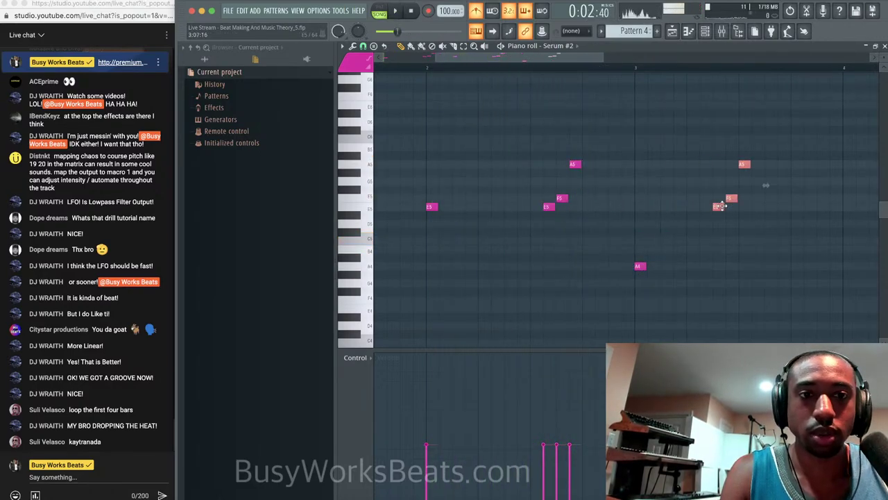
pyautogui.press('space')
pyautogui.press('space')
pyautogui.click(638, 69)
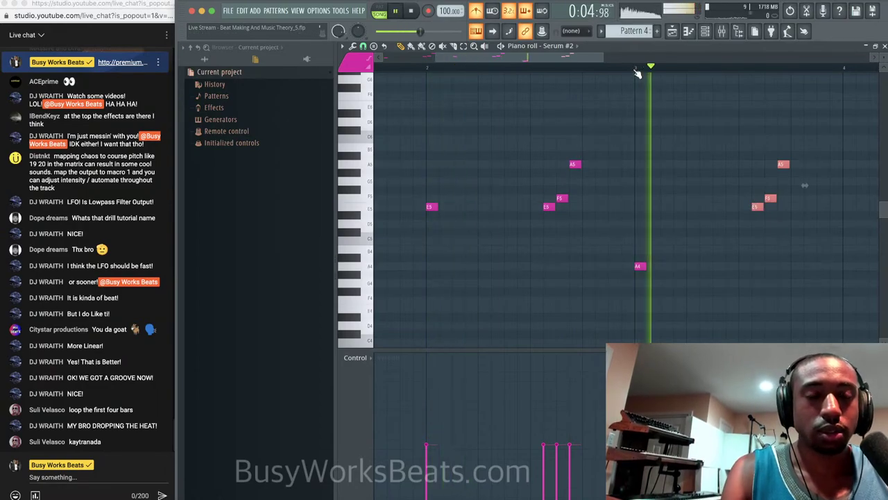
pyautogui.moveTo(760, 215); pyautogui.dragTo(656, 241)
pyautogui.press('space')
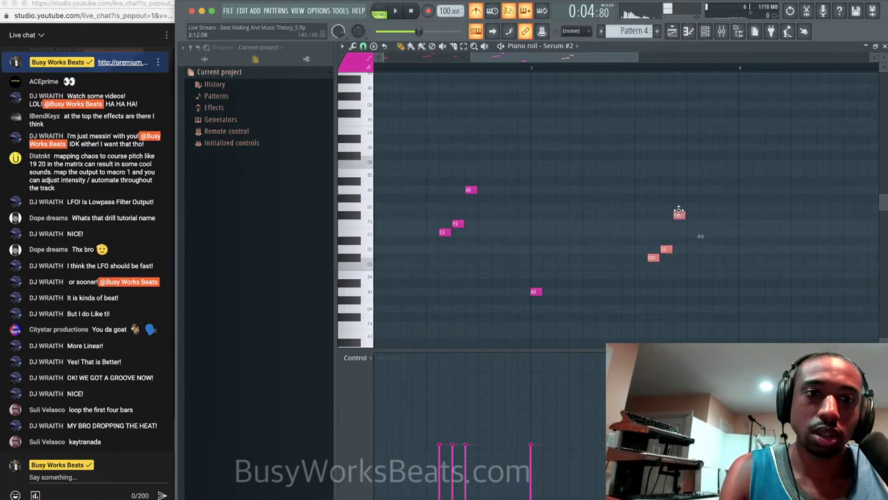
pyautogui.moveTo(679, 211); pyautogui.dragTo(679, 203)
pyautogui.press('space')
pyautogui.click(666, 198)
pyautogui.press('space')
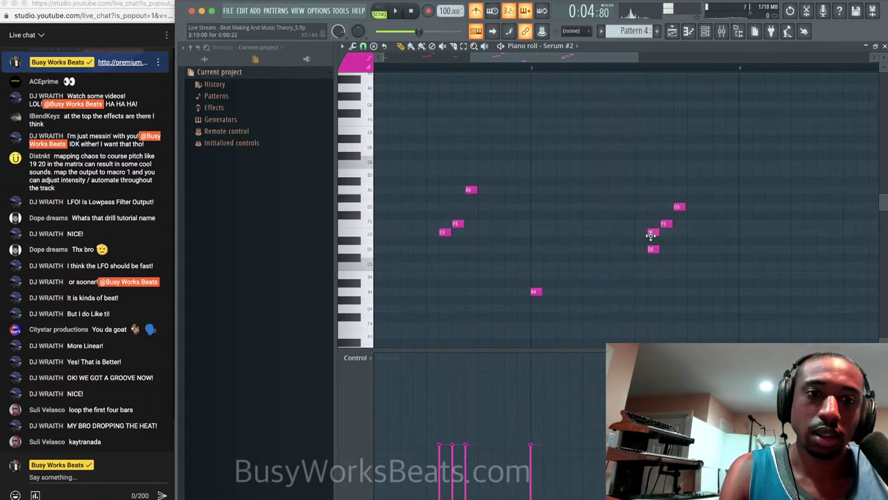
# Delete the D5 note below E5 and select the G5, F5, E5 and A4 notes.
pyautogui.rightClick(652, 249)
pyautogui.press('space')
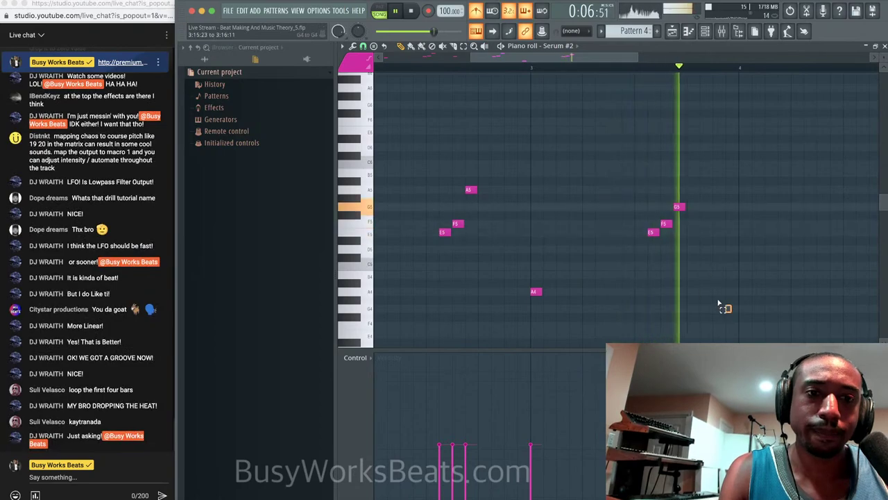
pyautogui.moveTo(730, 311); pyautogui.dragTo(494, 178)
pyautogui.hscroll(3, 639, 274)
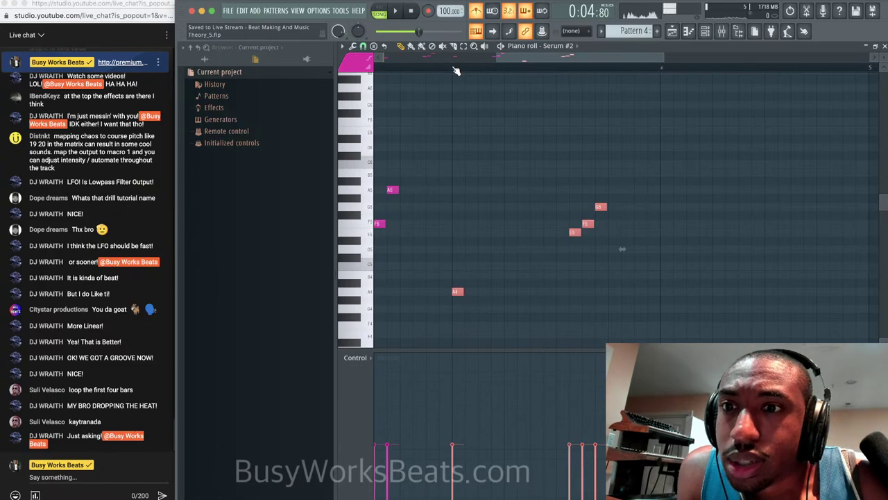
pyautogui.scroll(3, 43, 216)
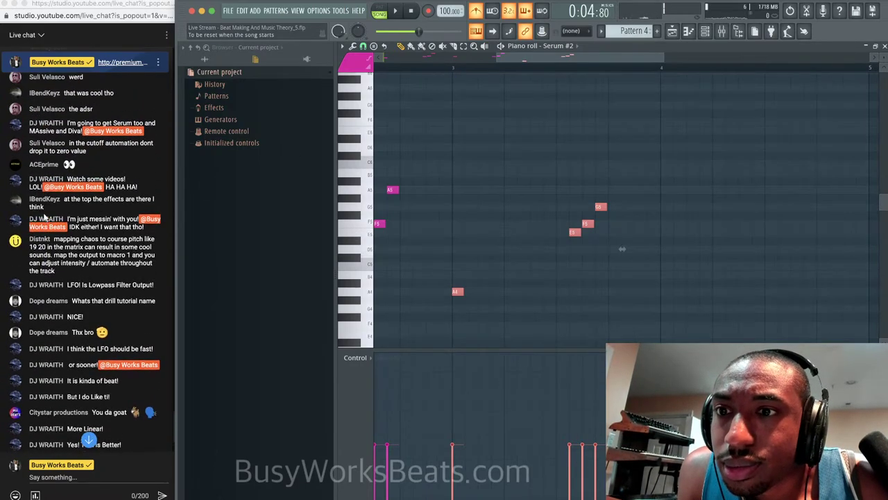
pyautogui.scroll(2, 44, 216)
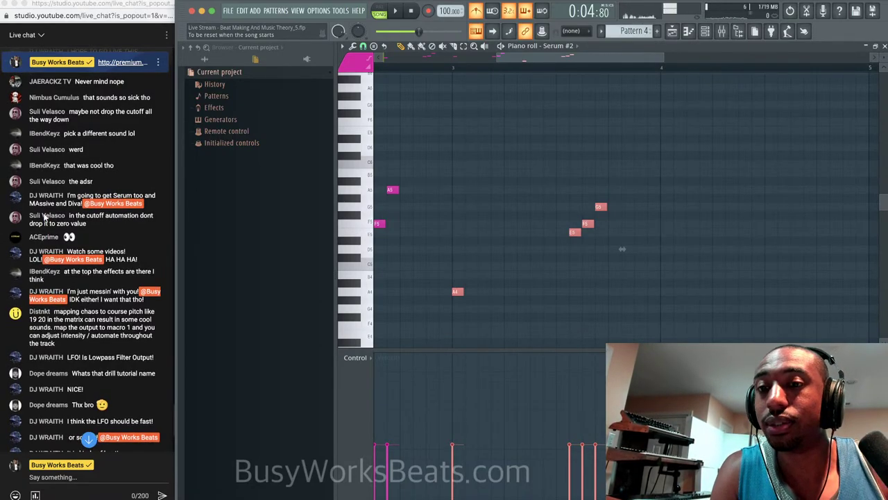
pyautogui.scroll(-4, 44, 216)
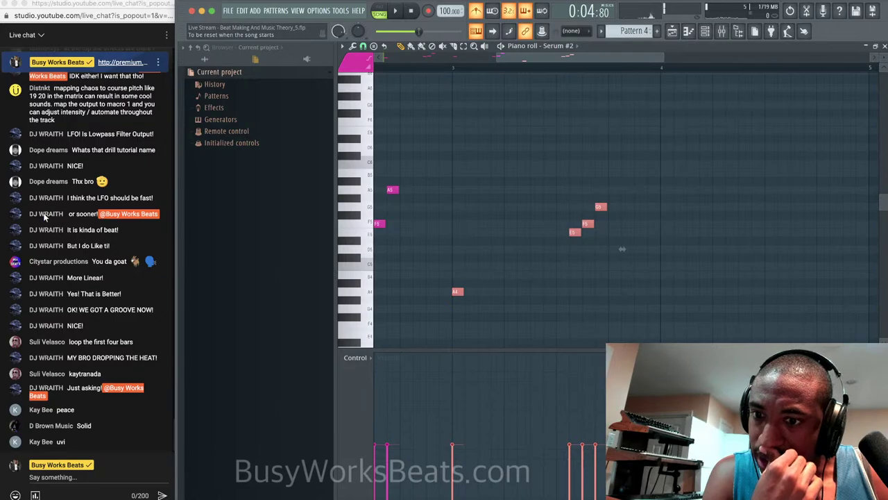
pyautogui.scroll(4, 59, 260)
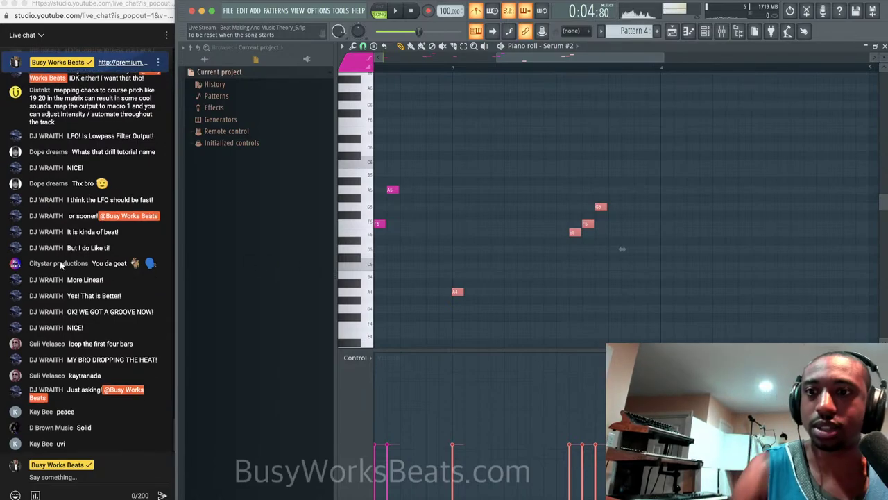
pyautogui.scroll(5, 60, 261)
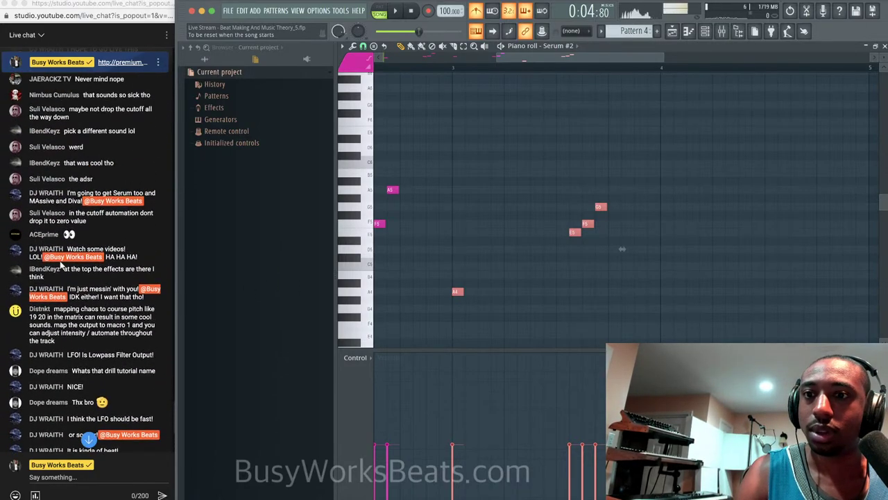
pyautogui.scroll(-8, 60, 264)
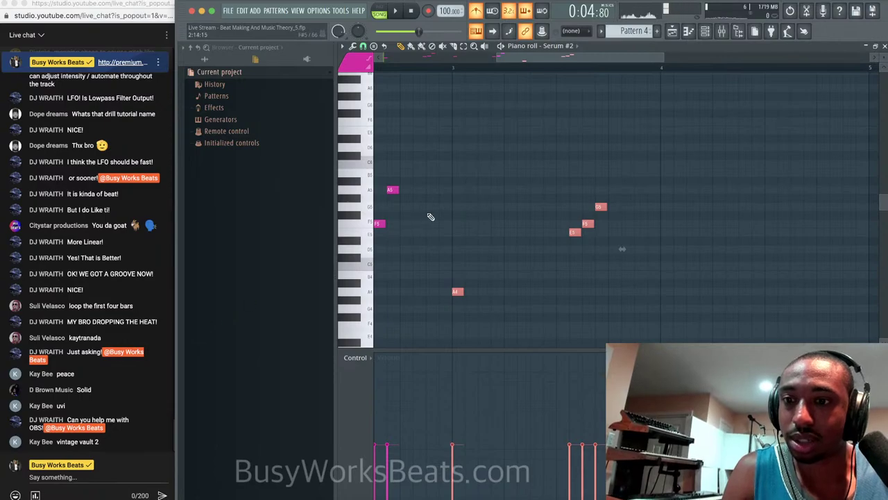
# Copy the G5, F5, E5 and A4 notes one bar later.
pyautogui.rightClick(591, 114)
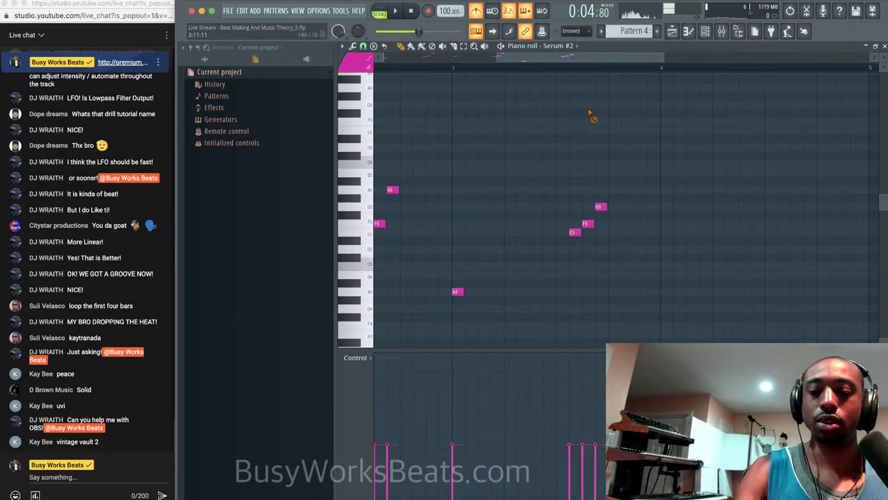
pyautogui.press('space')
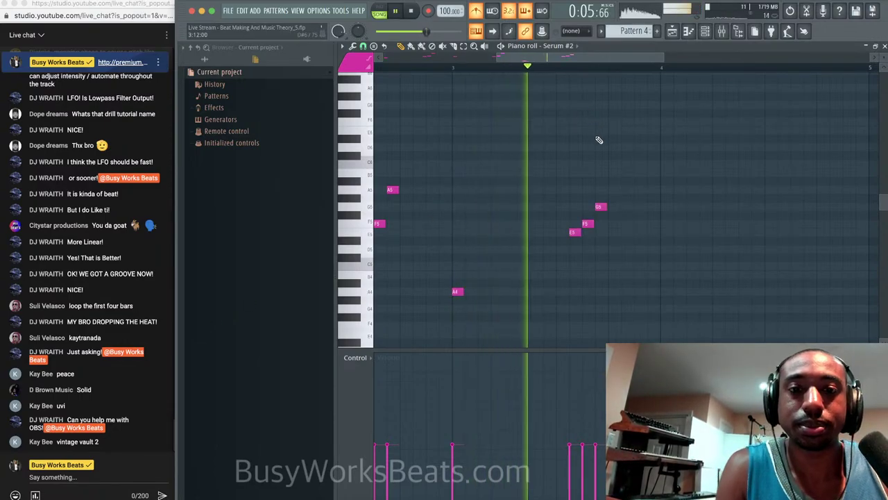
pyautogui.moveTo(630, 317); pyautogui.dragTo(437, 185)
pyautogui.moveTo(456, 292); pyautogui.dragTo(666, 290)
pyautogui.press('space')
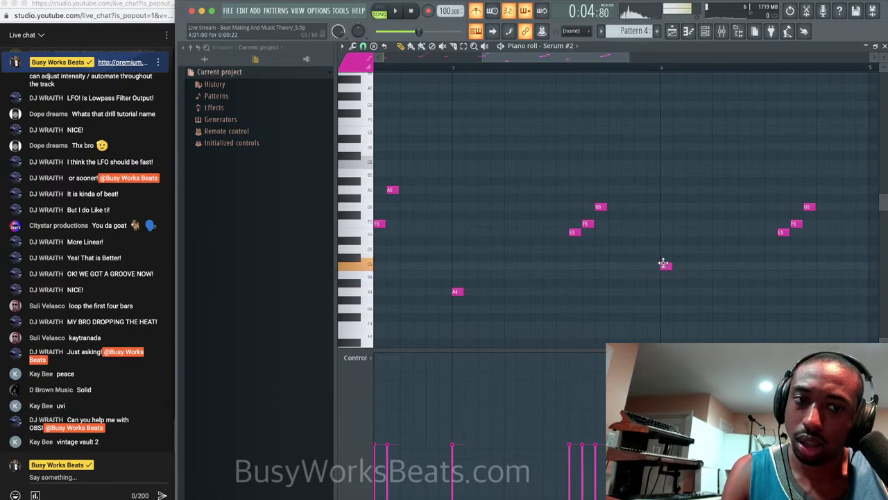
# Change the copies to C5 and A5, deleting the last group's E5 and G5 notes.
pyautogui.moveTo(664, 253); pyautogui.dragTo(665, 269)
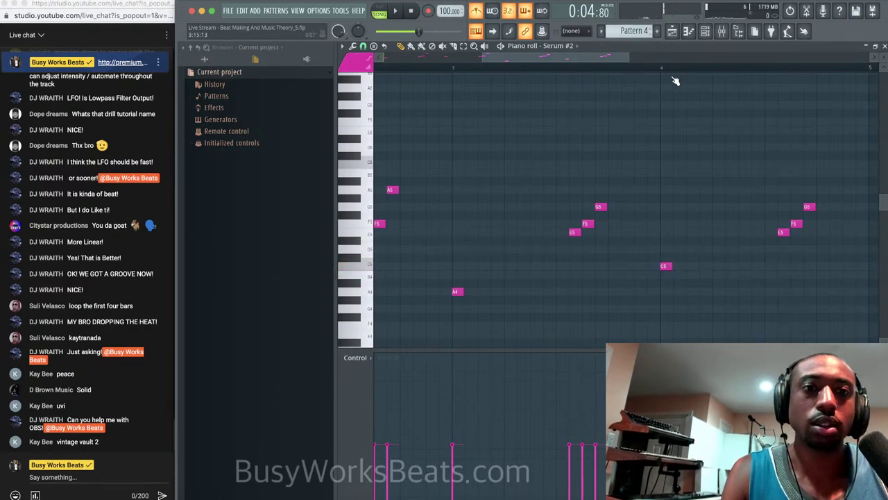
pyautogui.moveTo(771, 170); pyautogui.dragTo(770, 189)
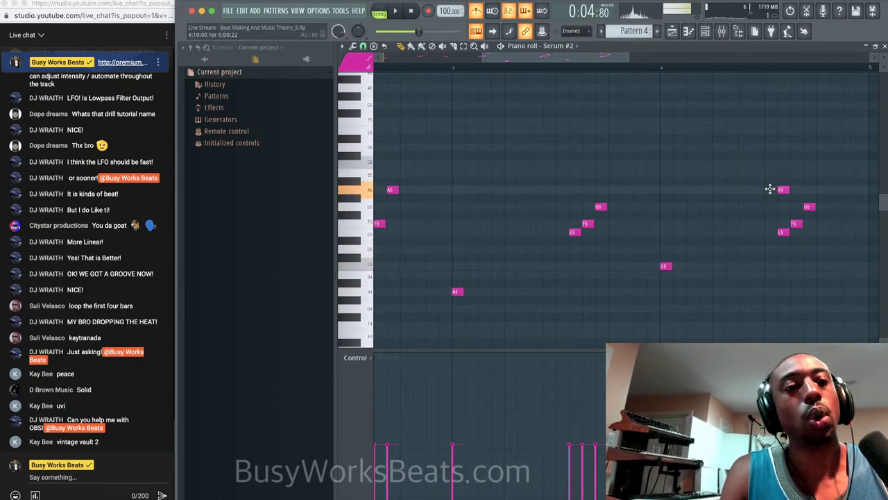
pyautogui.rightClick(780, 233)
pyautogui.rightClick(809, 207)
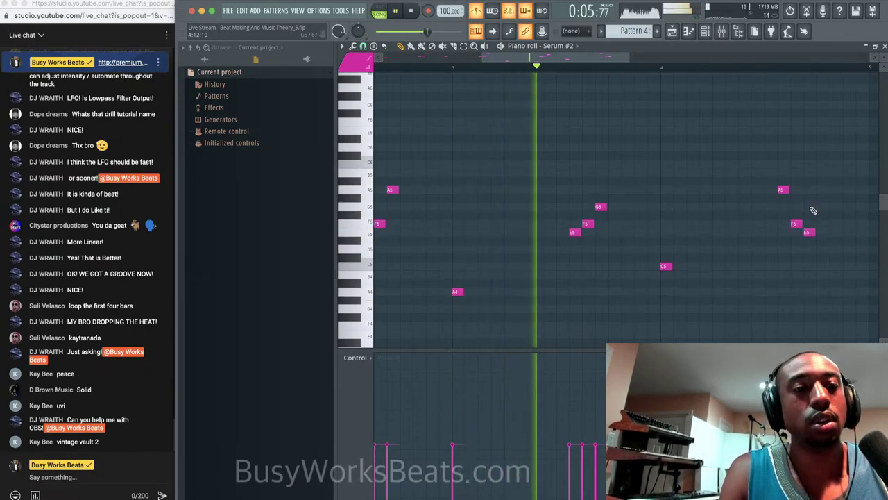
pyautogui.press('space')
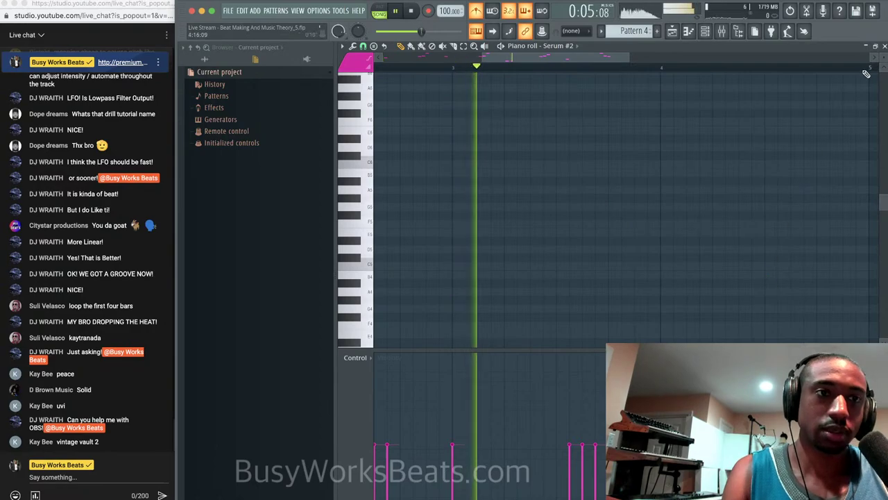
pyautogui.press('F7')
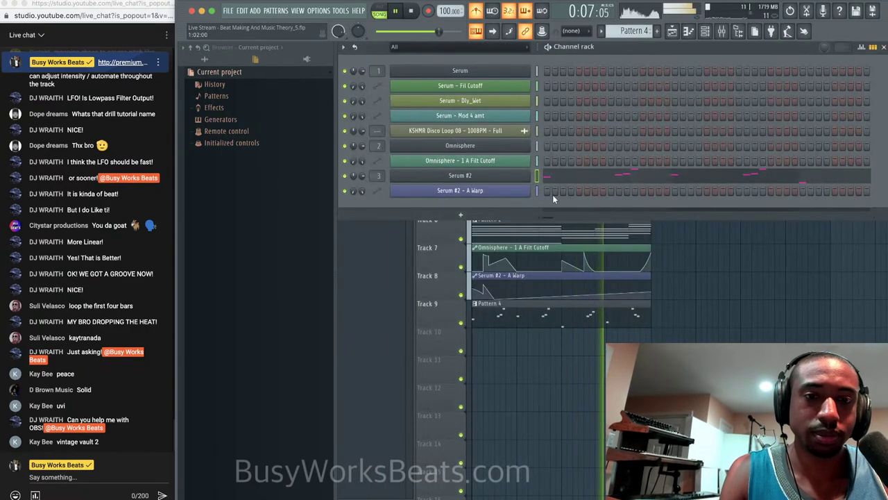
# Close the channel rack, play the song in the playlist, and save the project.
pyautogui.press('F6')
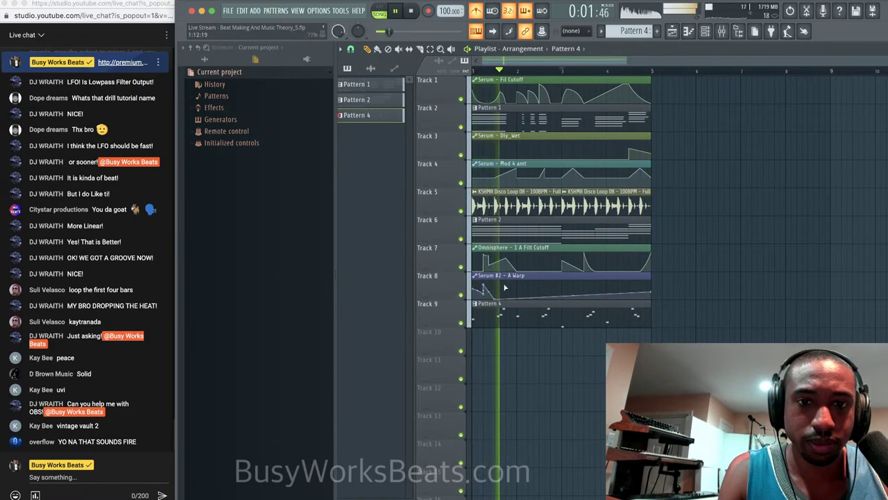
pyautogui.press('space')
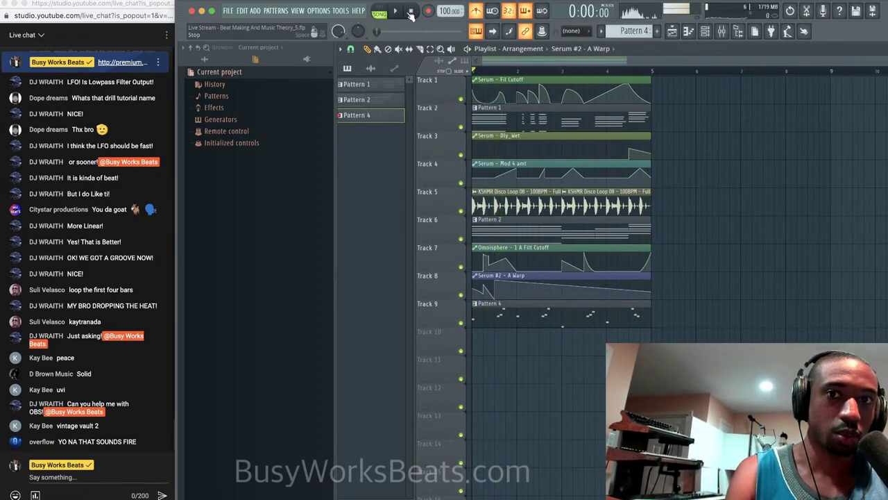
pyautogui.scroll(-1, 486, 275)
pyautogui.press('space')
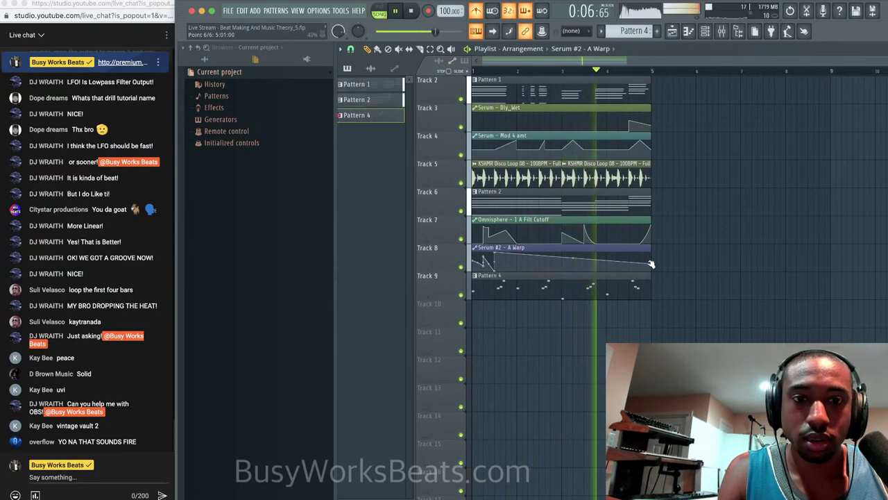
pyautogui.press('super+s')
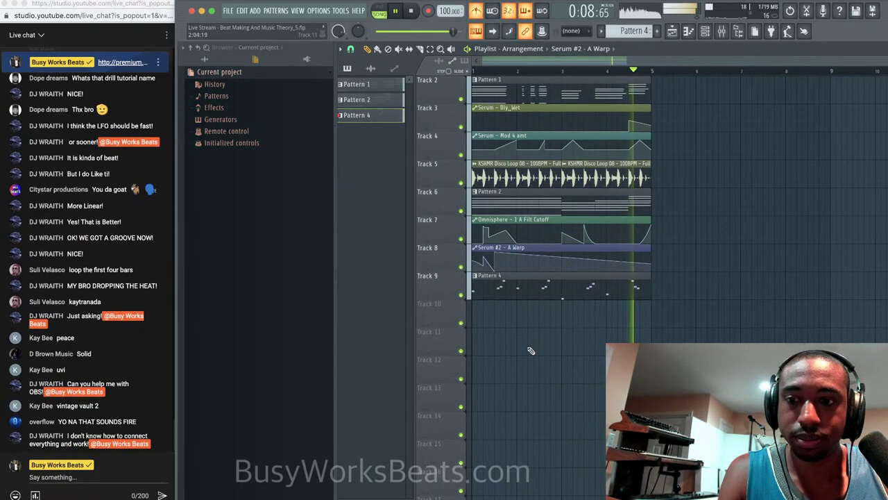
# Bring the live chat window forward and replay the song from the beginning.
pyautogui.keyDown('ctrl'); pyautogui.scroll(3, 530, 351); pyautogui.keyUp('ctrl')
pyautogui.scroll(-4, 542, 334)
pyautogui.scroll(3, 543, 334)
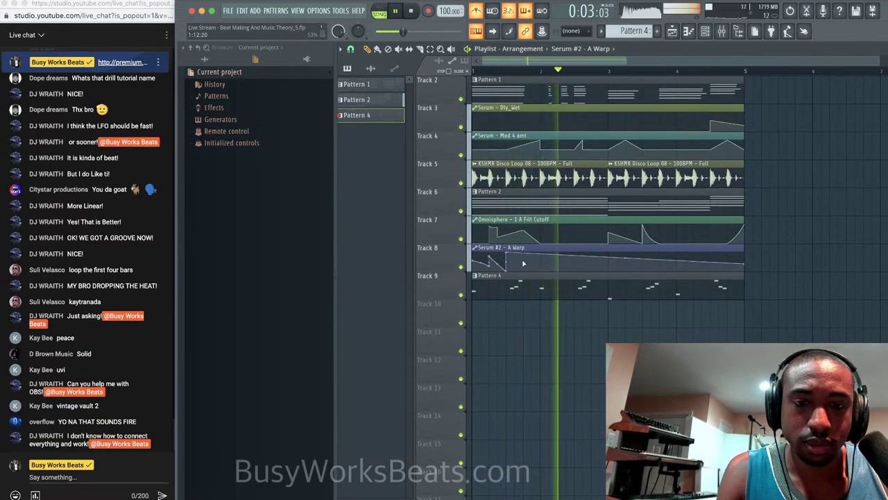
pyautogui.press('space')
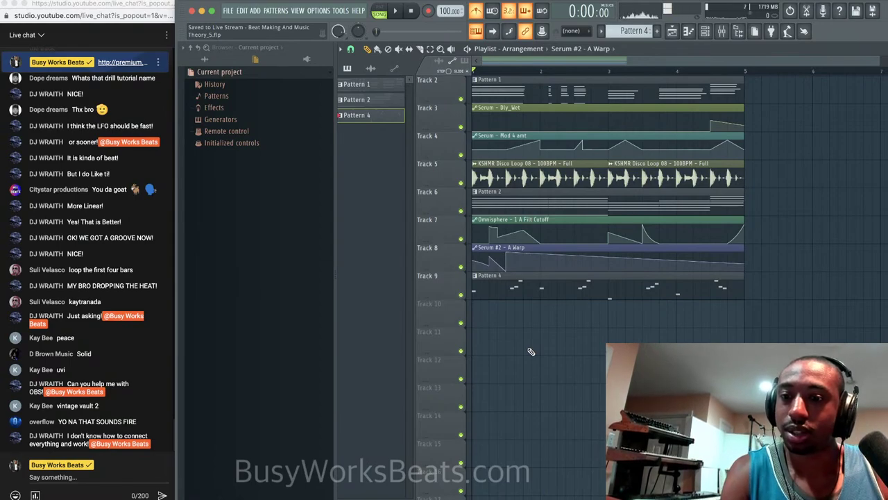
pyautogui.click(118, 471)
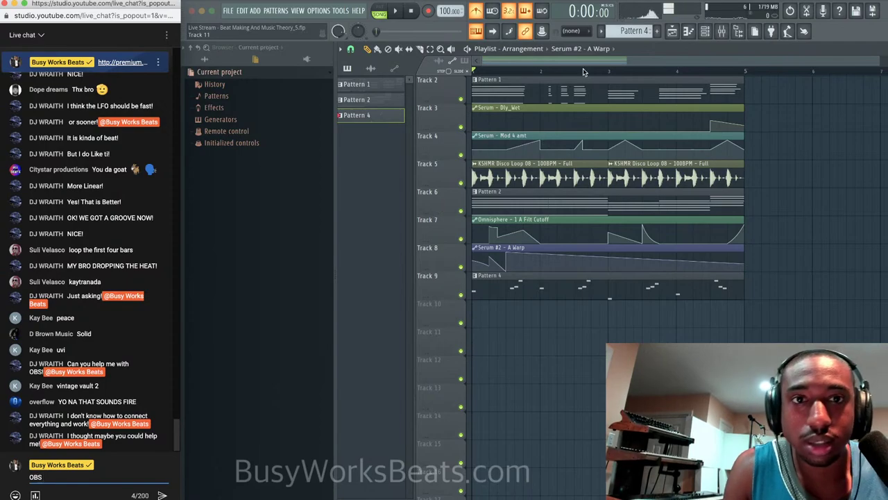
pyautogui.press('space')
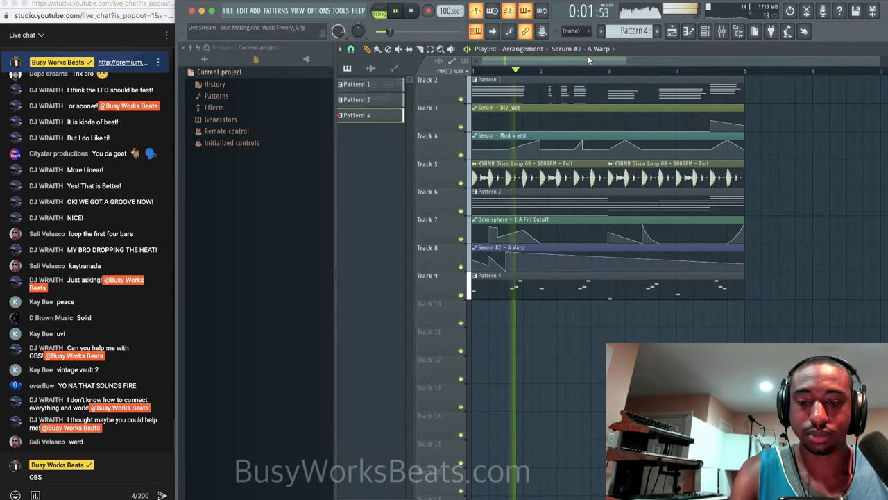
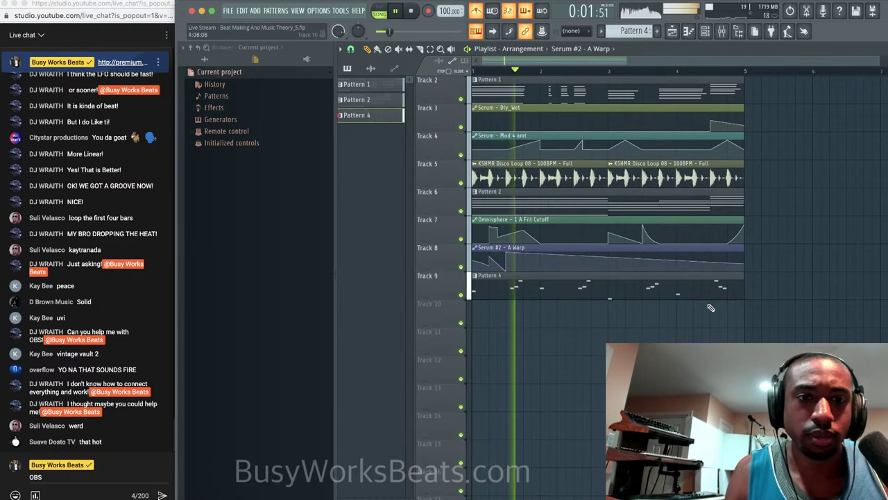
# Open Pattern 4's melody in the piano roll, audition it, and clear the unsent live chat draft.
pyautogui.doubleClick(731, 285)
pyautogui.press('space')
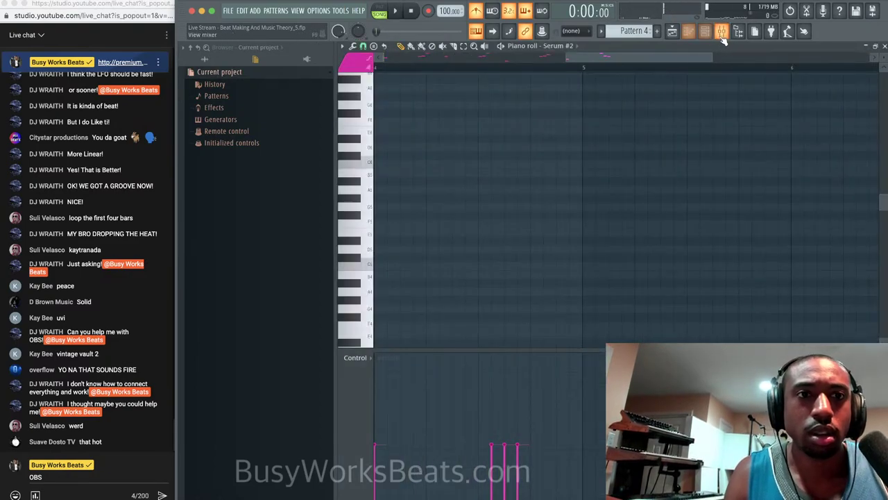
pyautogui.scroll(-4, 618, 126)
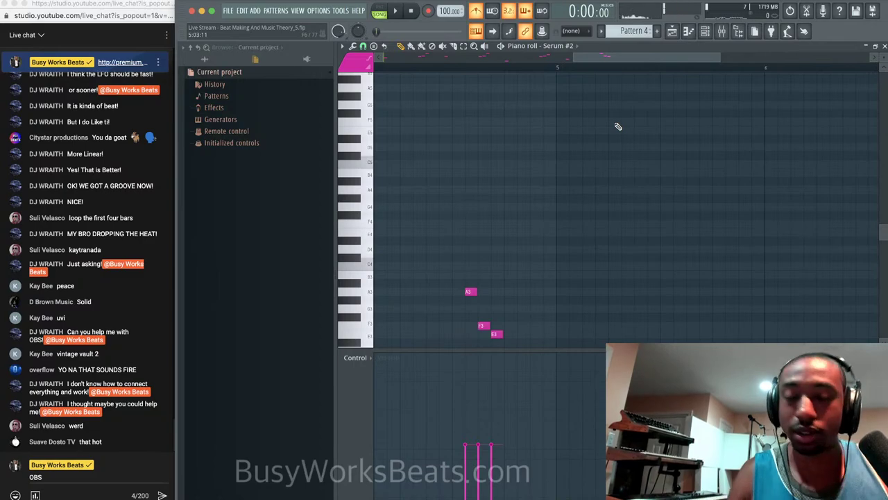
pyautogui.press('space')
pyautogui.press('space')
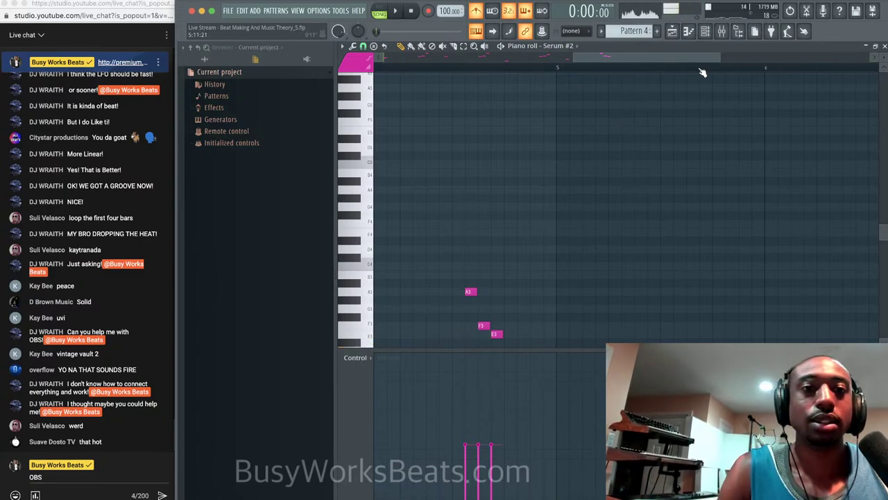
pyautogui.moveTo(696, 56); pyautogui.dragTo(695, 56)
pyautogui.scroll(-5, 626, 132)
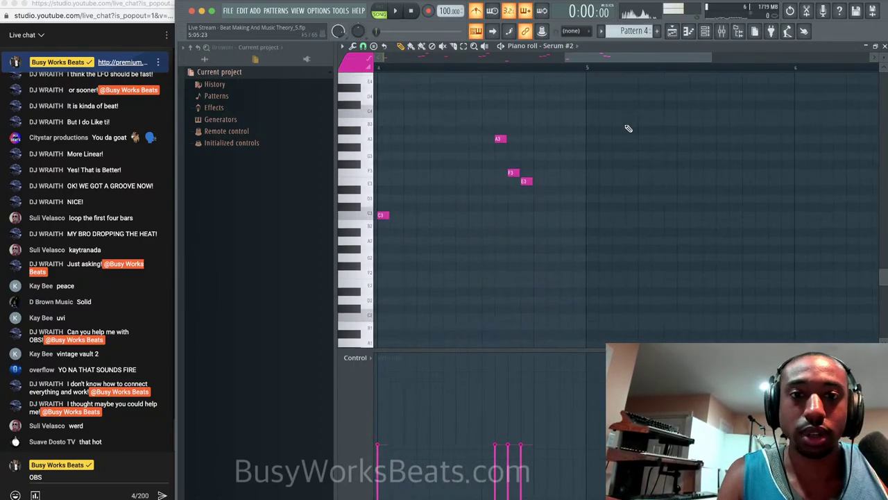
pyautogui.press('space')
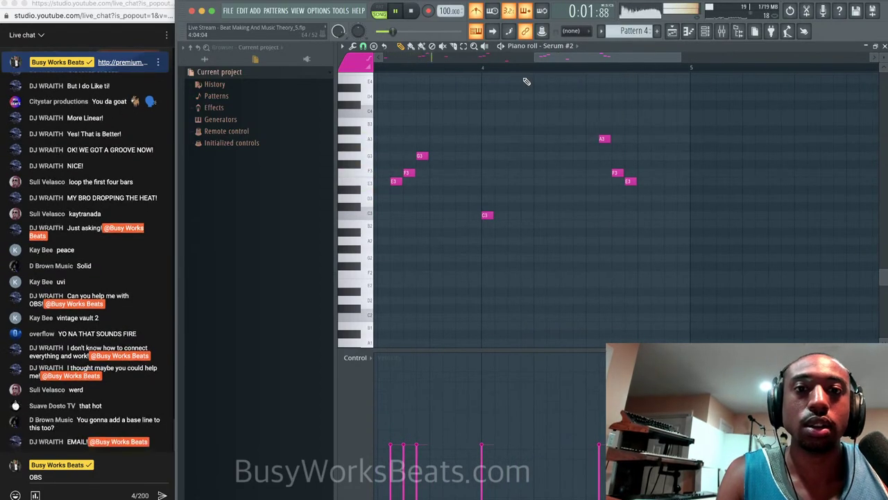
pyautogui.press('space')
pyautogui.keyDown('ctrl'); pyautogui.scroll(-3, 580, 89); pyautogui.keyUp('ctrl')
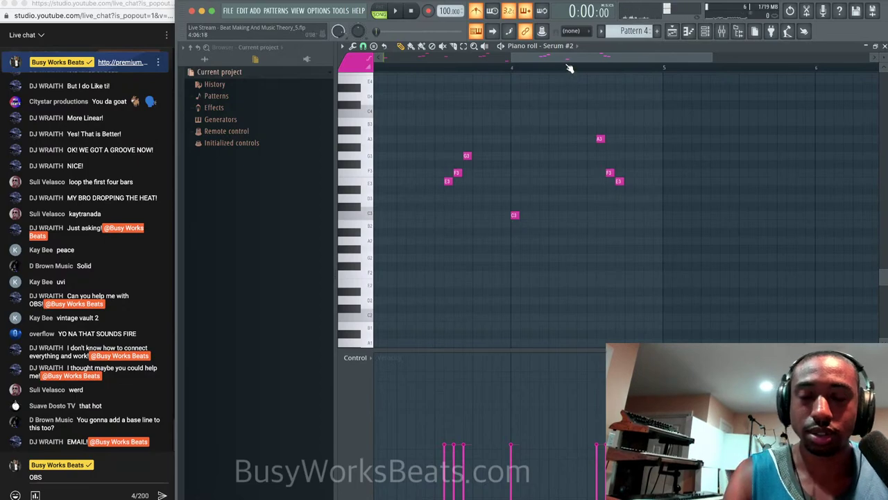
pyautogui.tripleClick(96, 475)
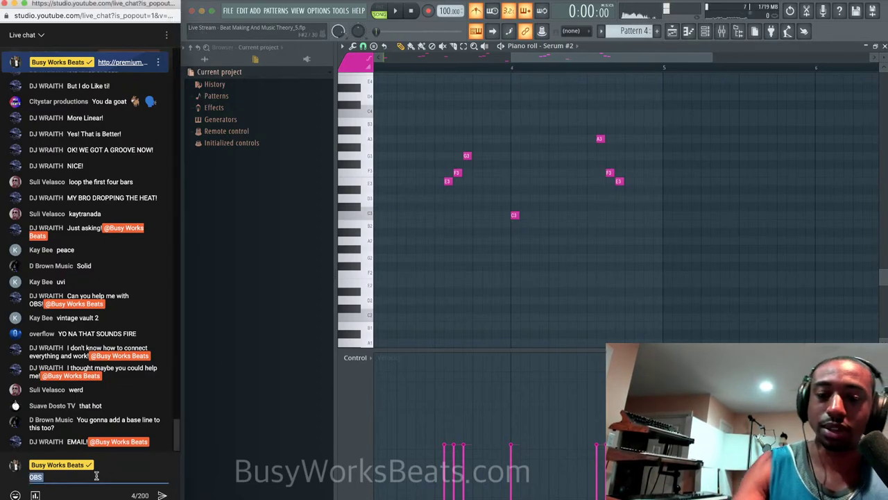
pyautogui.press('BackSpace')
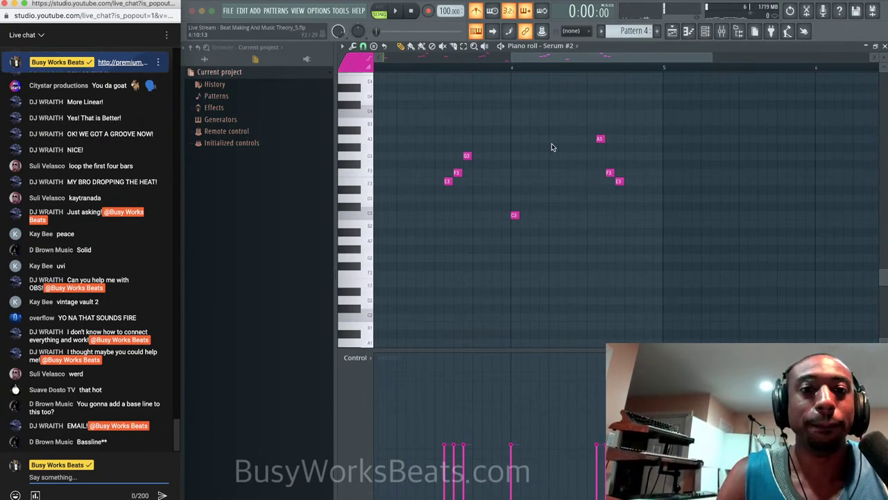
# Add a descending C4, B3, A3, E3 run near the end of bar 4 and play it back.
pyautogui.scroll(-2, 533, 90)
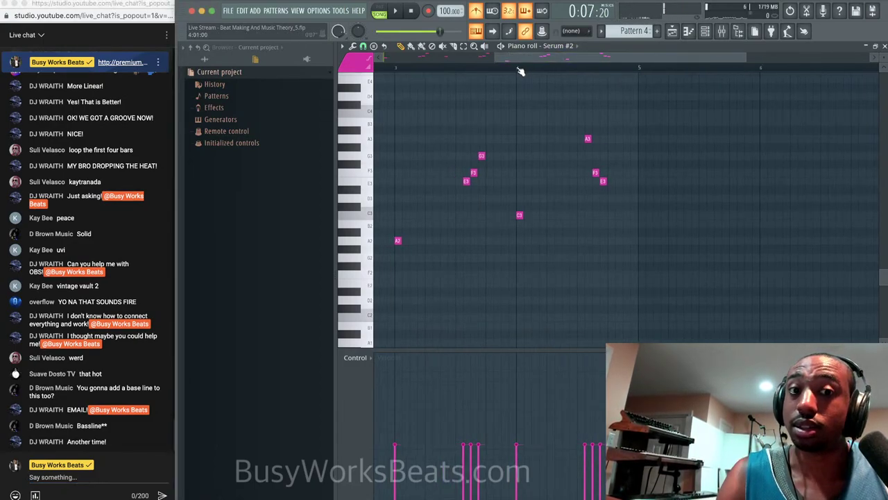
pyautogui.press('space')
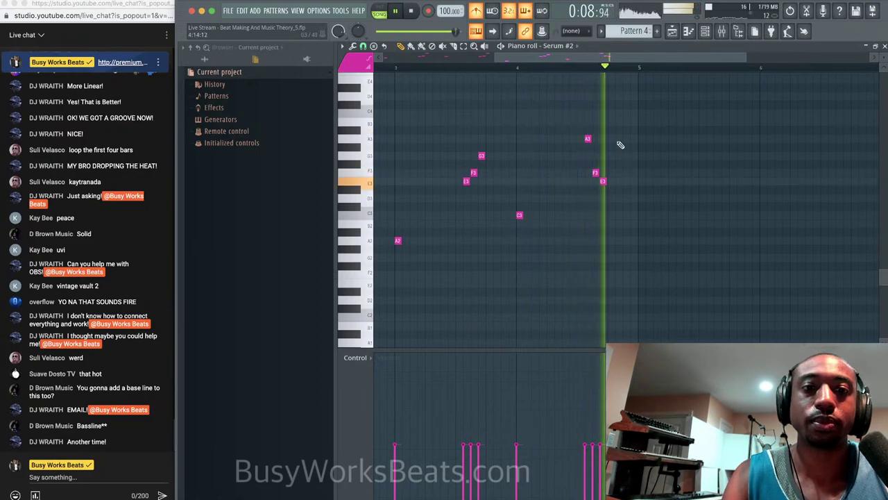
pyautogui.press('space')
pyautogui.click(612, 102)
pyautogui.moveTo(611, 108); pyautogui.dragTo(609, 120)
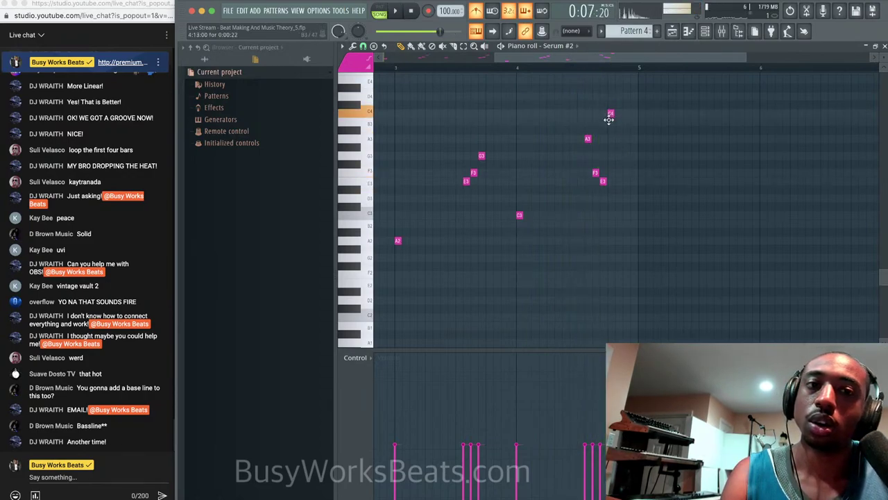
pyautogui.click(619, 121)
pyautogui.click(626, 138)
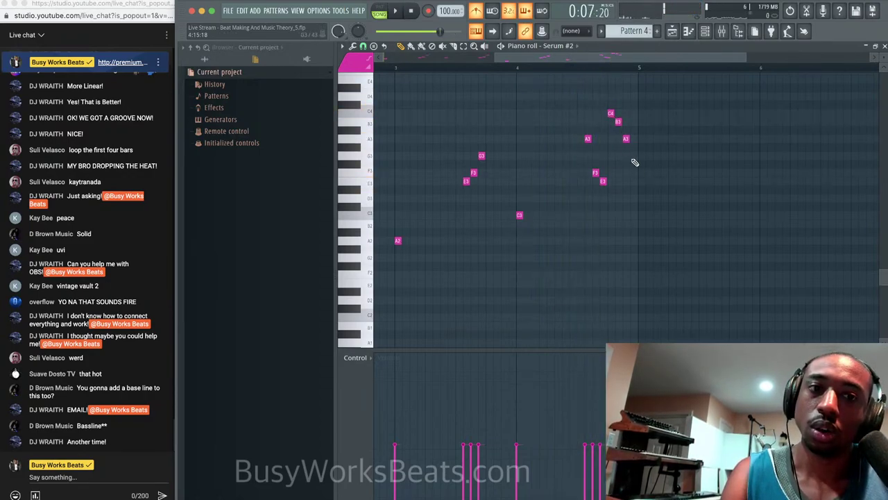
pyautogui.moveTo(632, 213); pyautogui.dragTo(630, 177)
pyautogui.press('space')
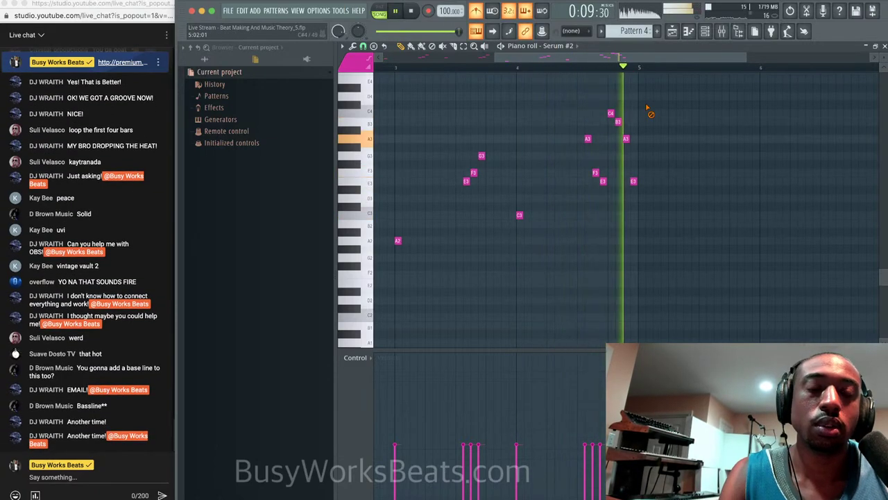
pyautogui.click(884, 45)
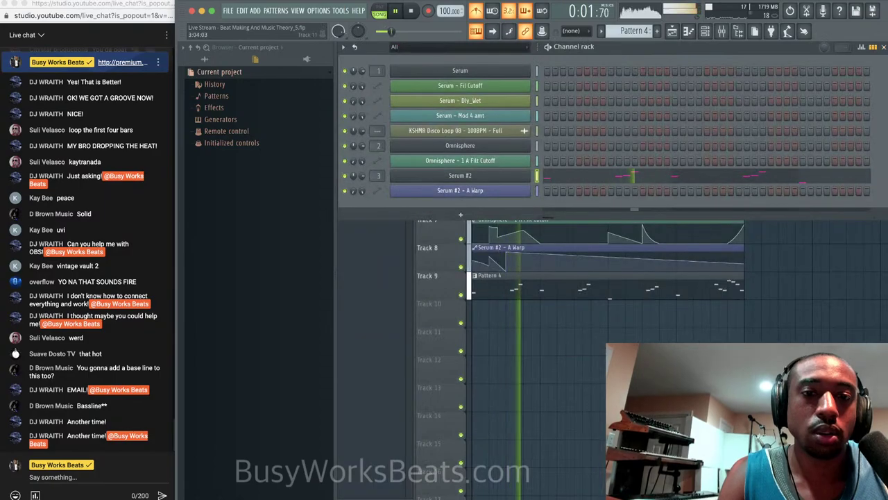
# Enable Serum #2's filter at 19% resonance, drop cutoff to 32 Hz, and let envelope 2 modulate it.
pyautogui.click(526, 178)
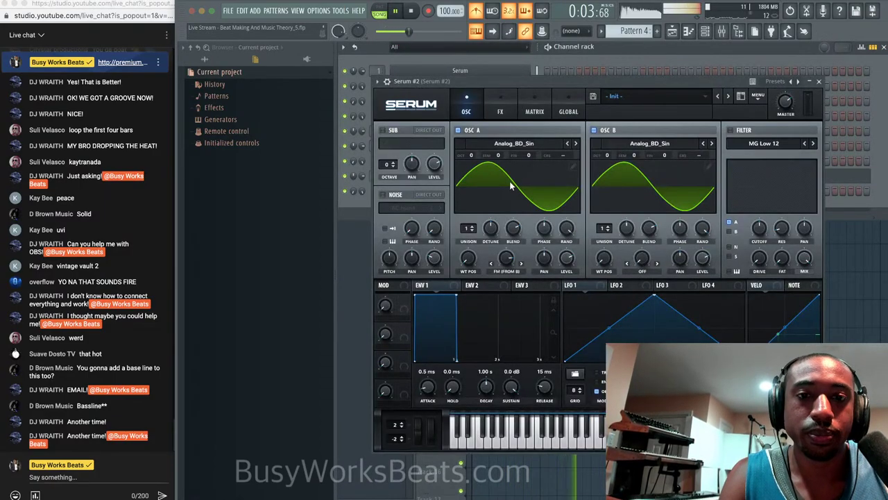
pyautogui.click(730, 132)
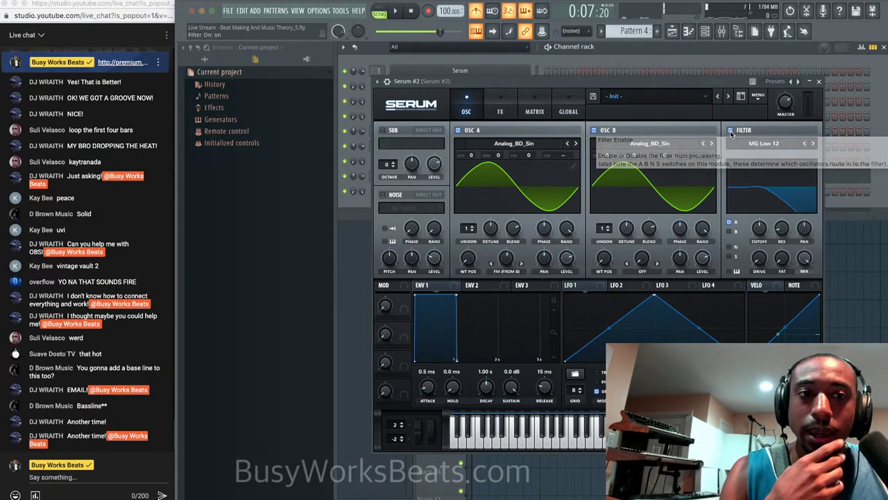
pyautogui.moveTo(781, 229); pyautogui.dragTo(783, 217)
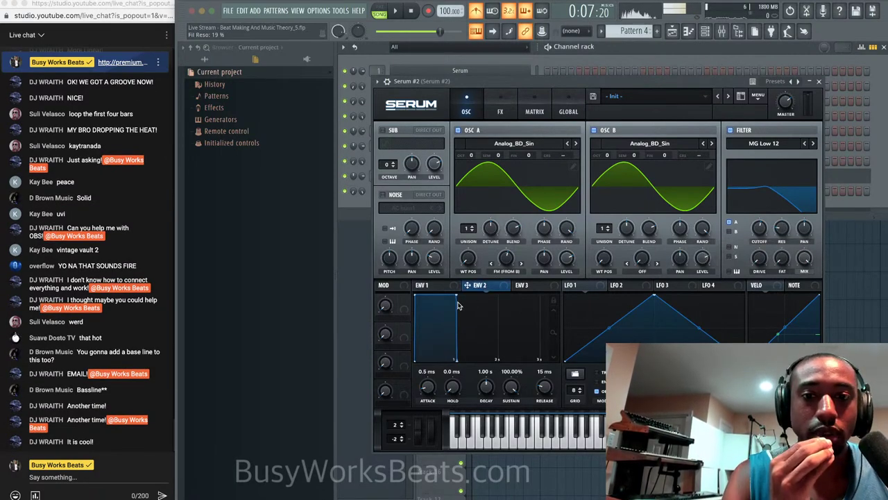
pyautogui.moveTo(430, 390); pyautogui.dragTo(435, 363)
pyautogui.moveTo(485, 285); pyautogui.dragTo(751, 232)
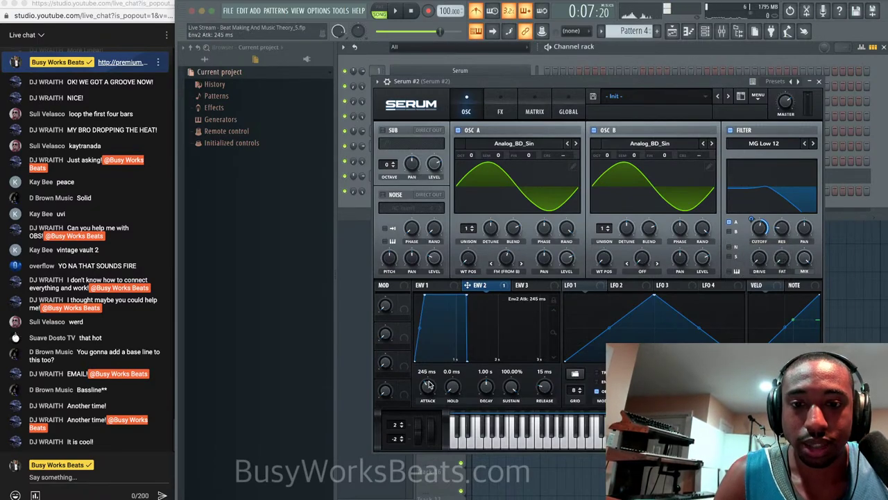
pyautogui.moveTo(430, 384); pyautogui.dragTo(430, 374)
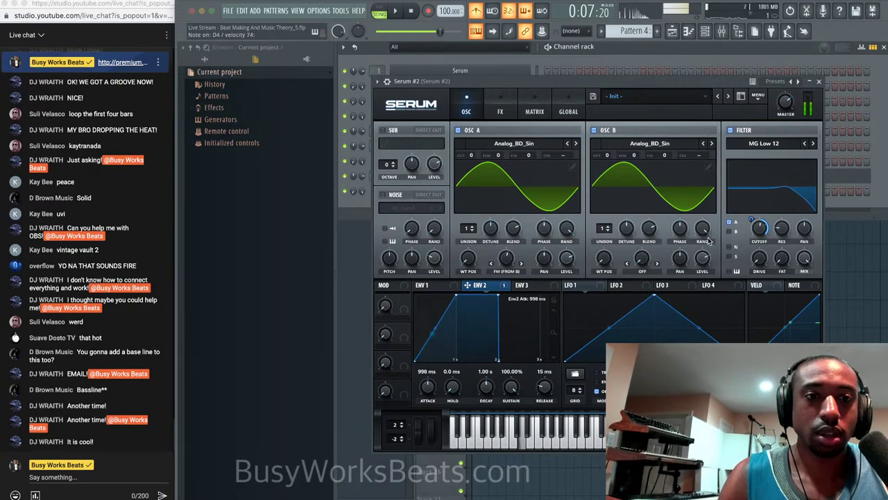
pyautogui.moveTo(759, 229); pyautogui.dragTo(748, 261)
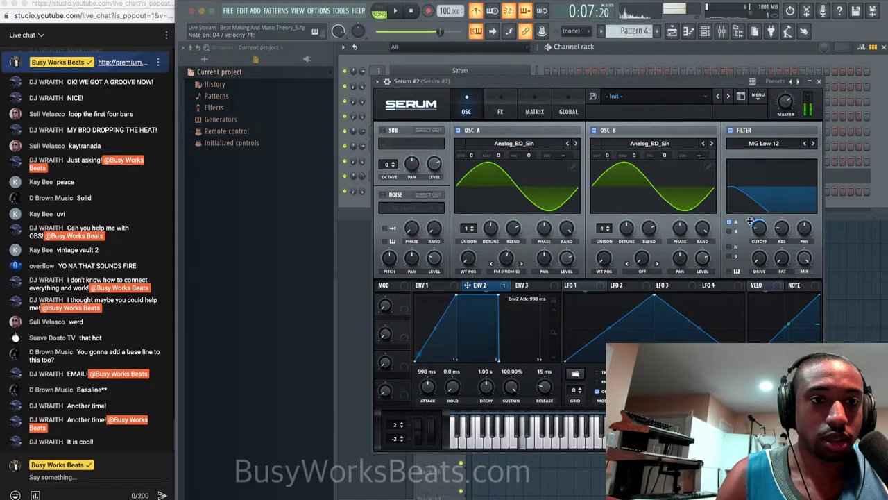
pyautogui.moveTo(427, 386); pyautogui.dragTo(427, 435)
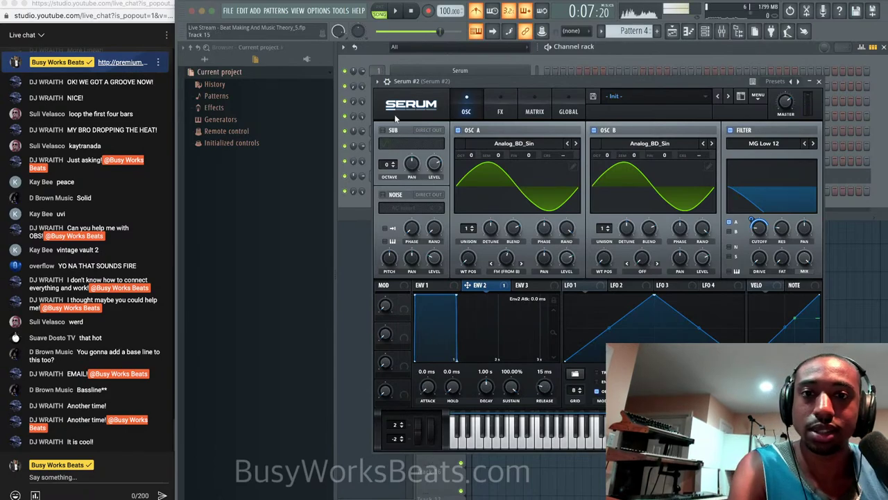
# List Serum's parameters in the wrapper browser and open the options for Env2 Atk.
pyautogui.click(387, 81)
pyautogui.click(409, 205)
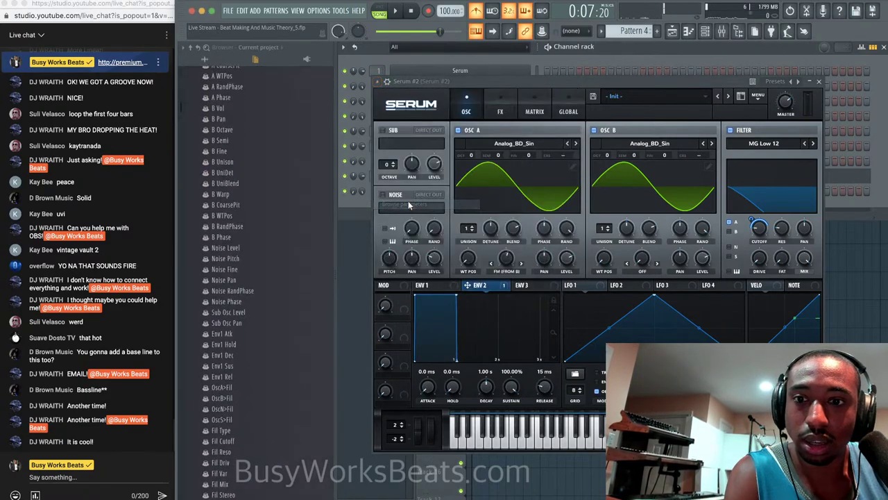
pyautogui.scroll(-2, 222, 458)
pyautogui.rightClick(235, 480)
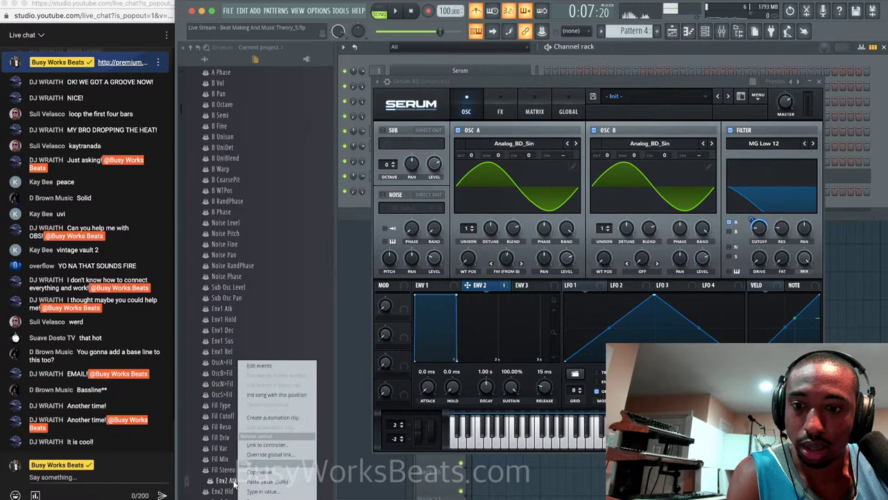
# Create an automation clip for Serum #2's Env2 Atk and show all channels in the rack.
pyautogui.click(278, 418)
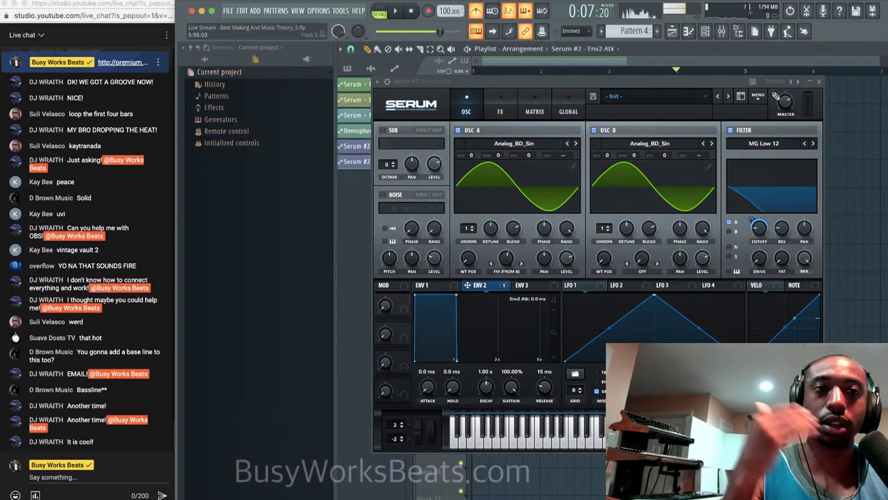
pyautogui.click(820, 83)
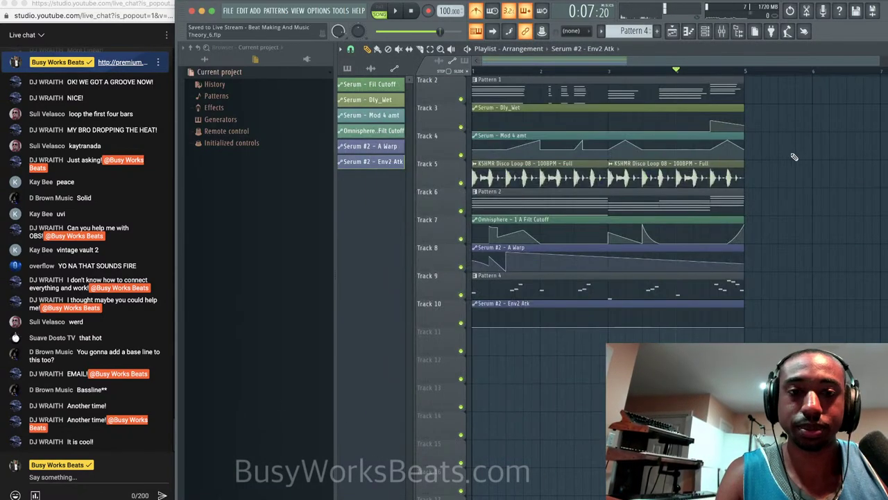
pyautogui.click(705, 31)
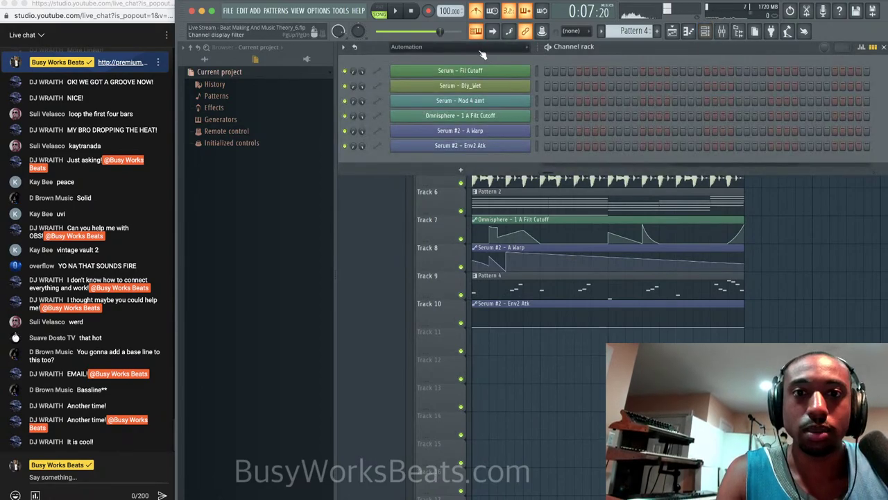
pyautogui.click(406, 46)
pyautogui.click(406, 58)
pyautogui.click(486, 177)
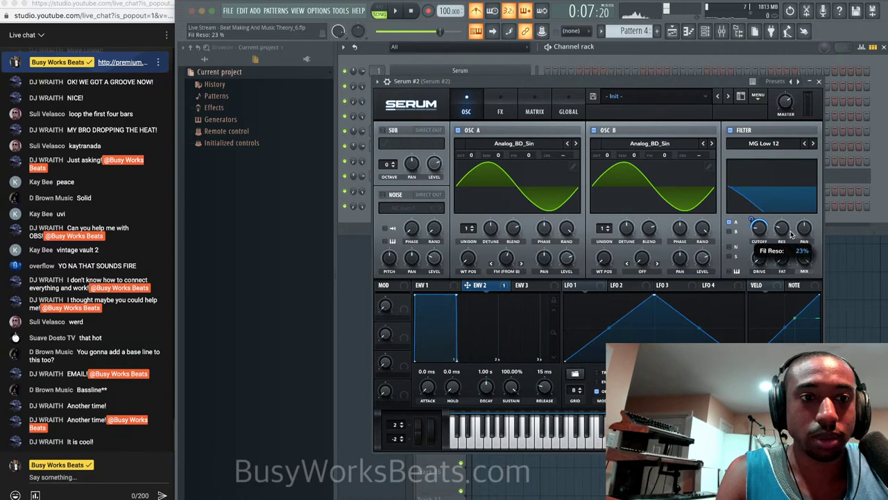
pyautogui.click(867, 316)
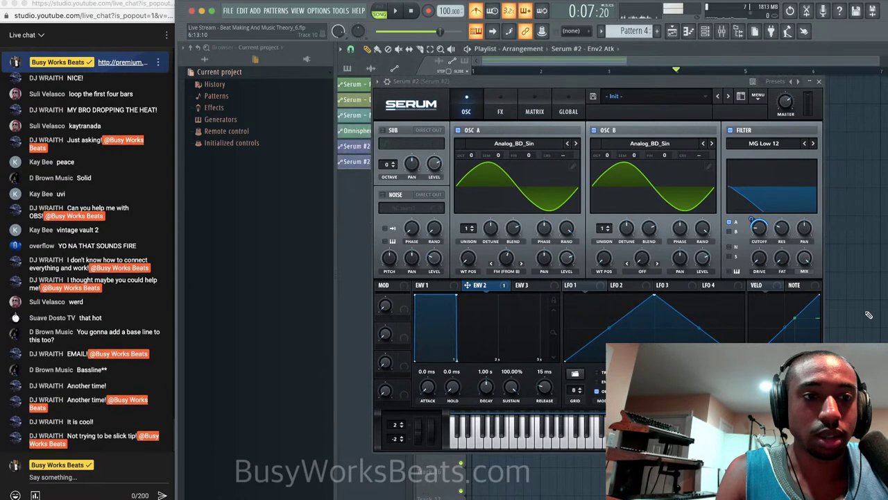
pyautogui.click(819, 82)
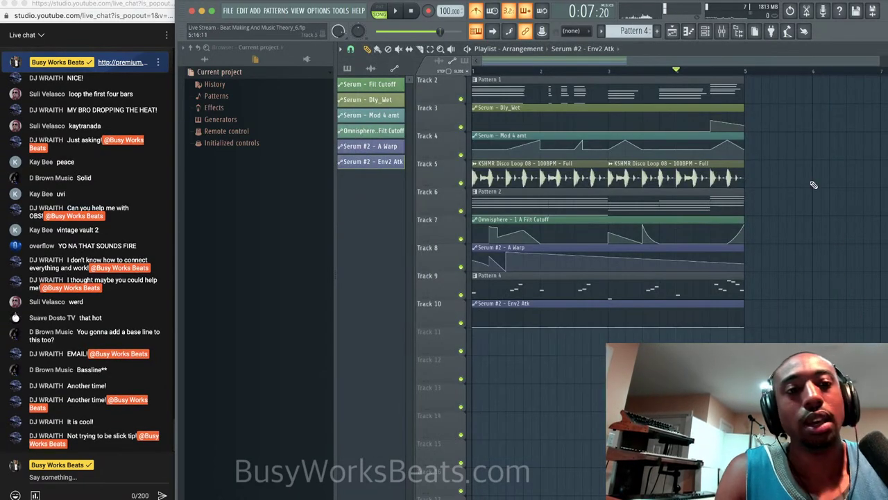
# Shape Track 10's Env2 Atk automation into a peak, a drop, and a second rising ramp.
pyautogui.rightClick(476, 326)
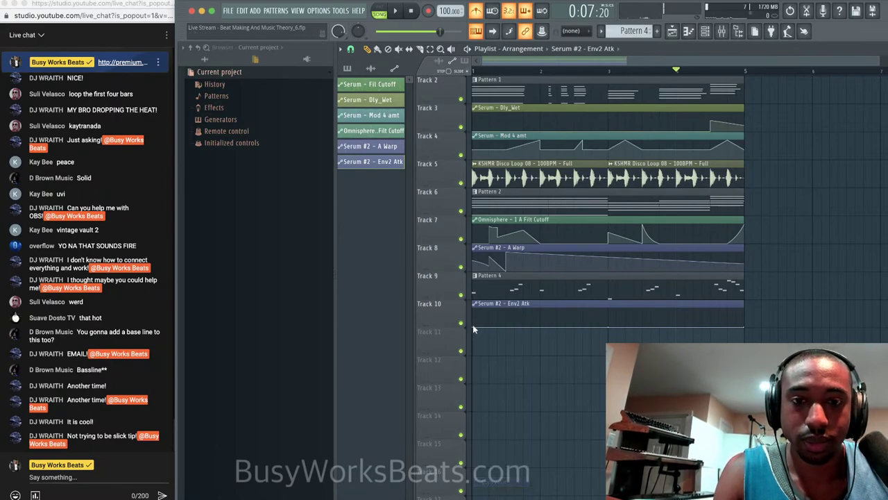
pyautogui.press('space')
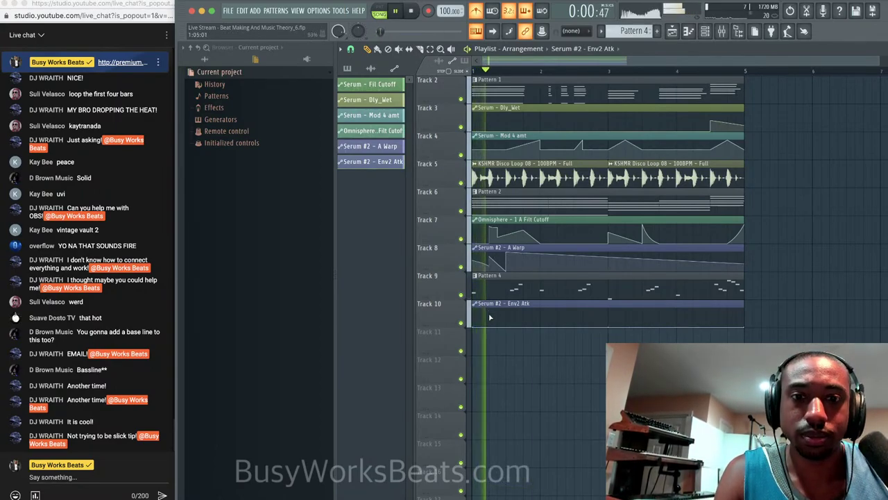
pyautogui.moveTo(513, 326); pyautogui.dragTo(540, 308)
pyautogui.rightClick(545, 324)
pyautogui.press('space')
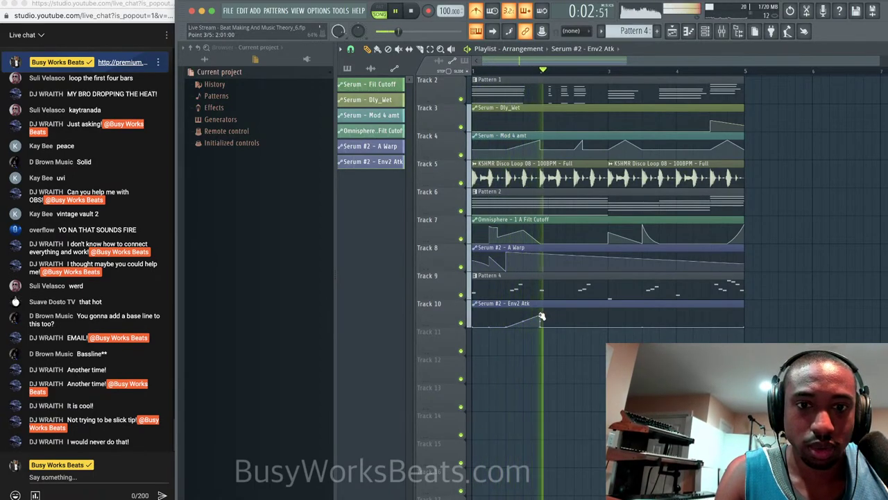
pyautogui.rightClick(576, 325)
pyautogui.press('space')
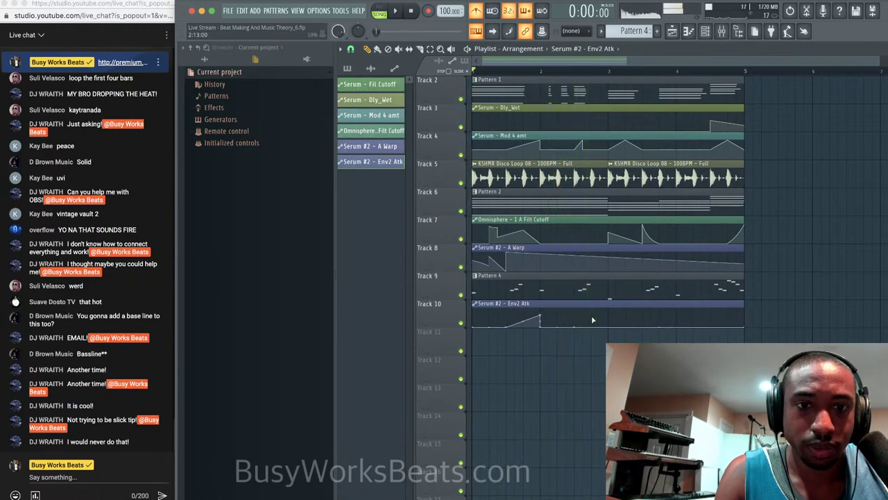
pyautogui.rightClick(592, 317)
pyautogui.press('space')
pyautogui.click(705, 32)
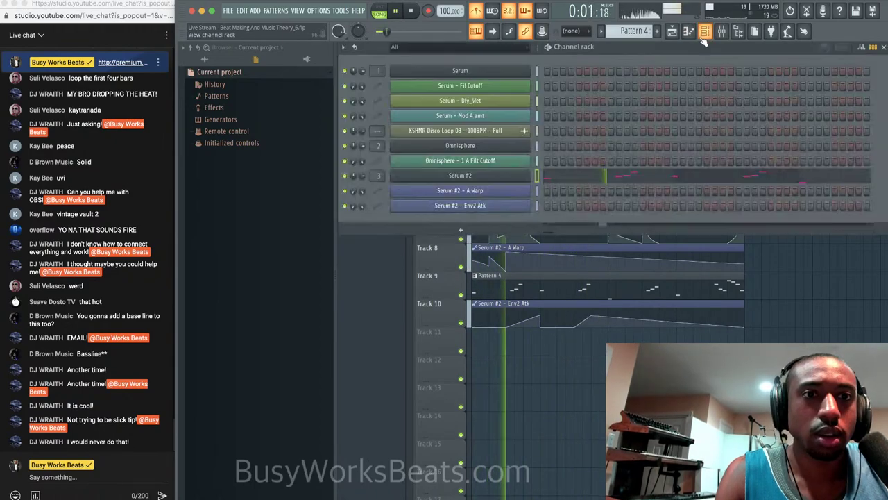
# Nudge Serum #2's filter cutoff up to about 28 Hz while auditioning, then return to the playlist.
pyautogui.click(475, 175)
pyautogui.moveTo(760, 236)
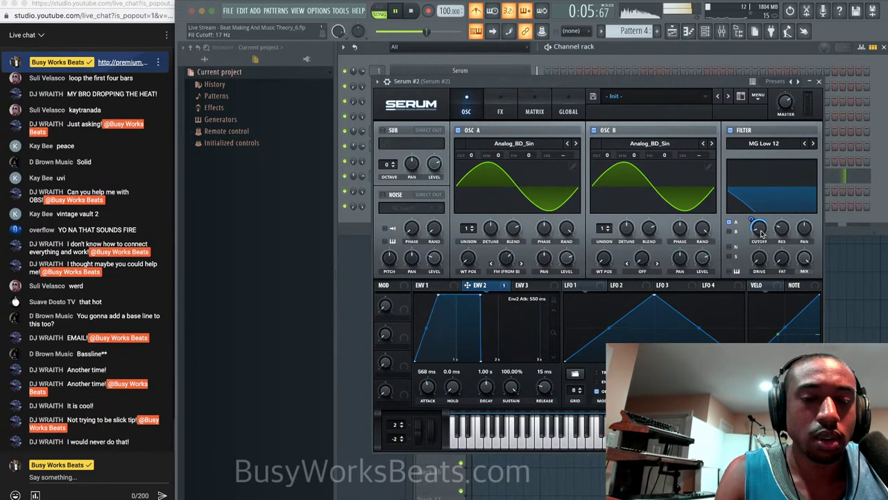
pyautogui.moveTo(761, 234); pyautogui.dragTo(761, 229)
pyautogui.press('space')
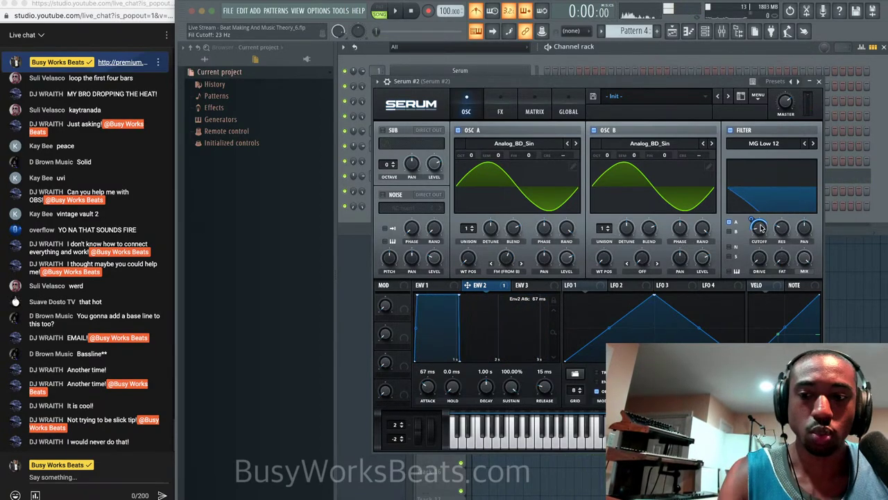
pyautogui.press('space')
pyautogui.moveTo(762, 229); pyautogui.dragTo(762, 229)
pyautogui.press('space')
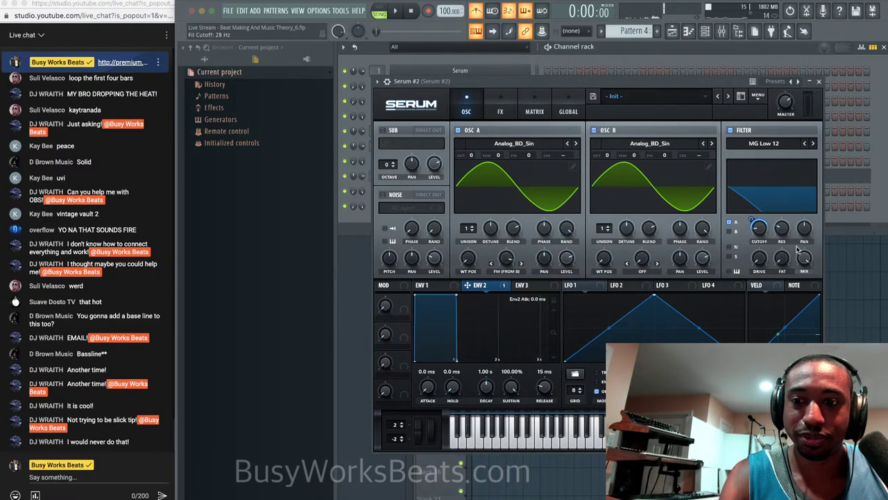
pyautogui.click(850, 279)
pyautogui.click(821, 82)
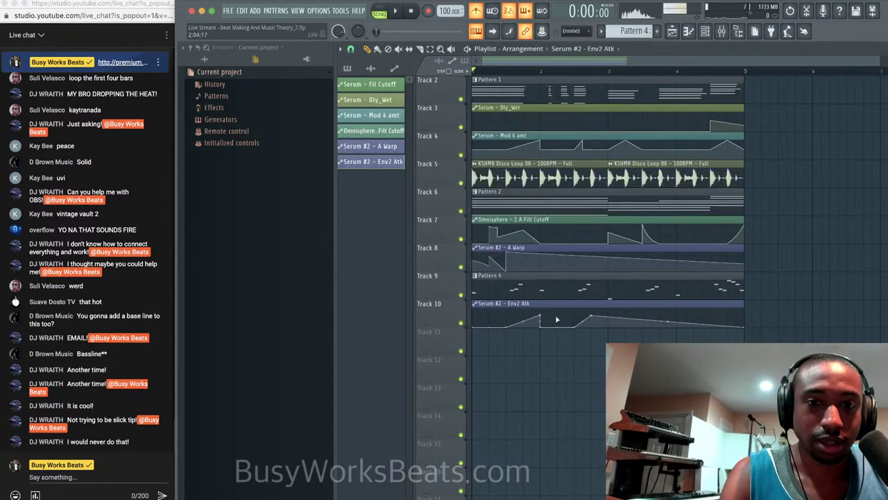
# Scroll the playlist back to Track 1, play the arrangement, and bring up the mixer with F9.
pyautogui.scroll(-1, 490, 358)
pyautogui.scroll(2, 520, 323)
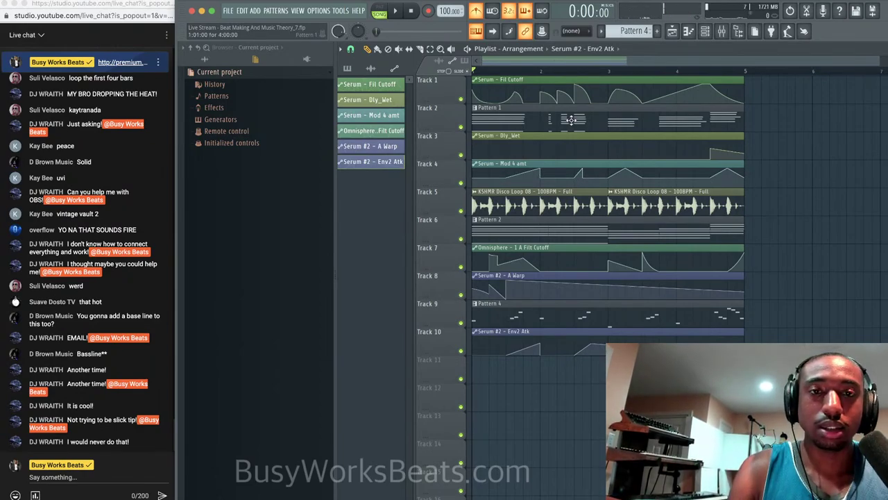
pyautogui.press('space')
pyautogui.press('F9')
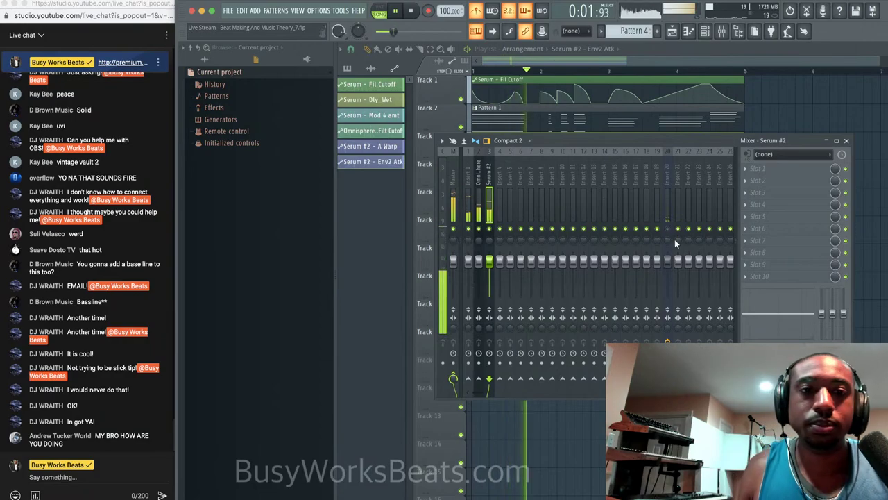
# Close the mixer and set a playback start point on the timeline.
pyautogui.press('space')
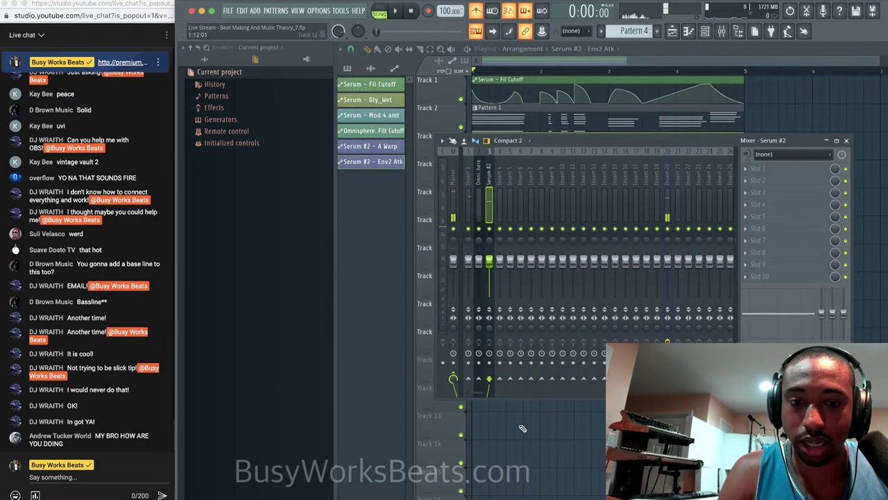
pyautogui.press('F9')
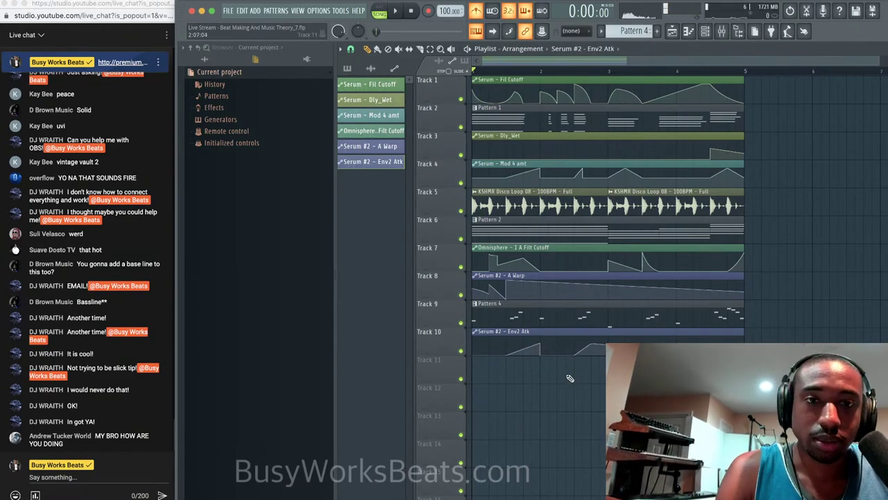
pyautogui.press('space')
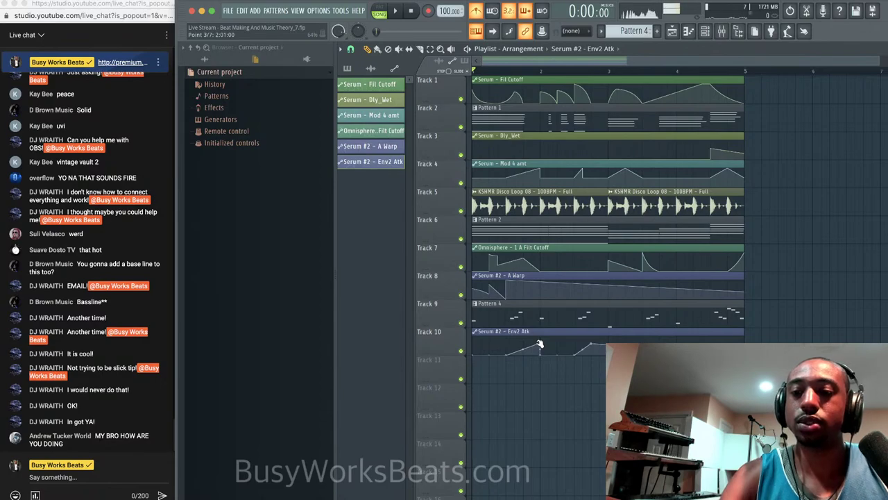
pyautogui.press('space')
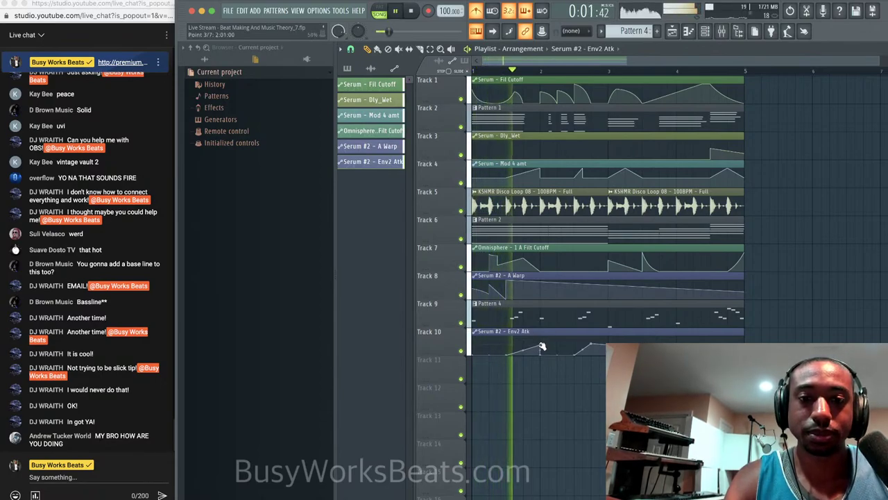
pyautogui.press('space')
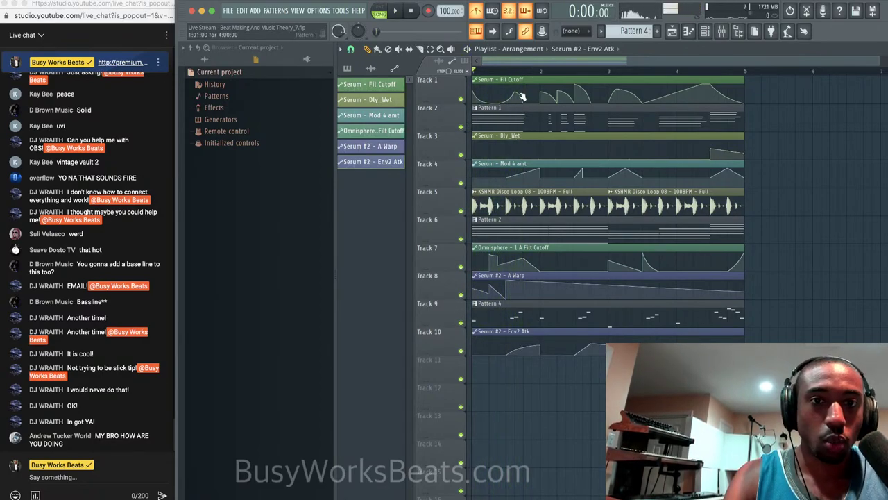
pyautogui.click(515, 71)
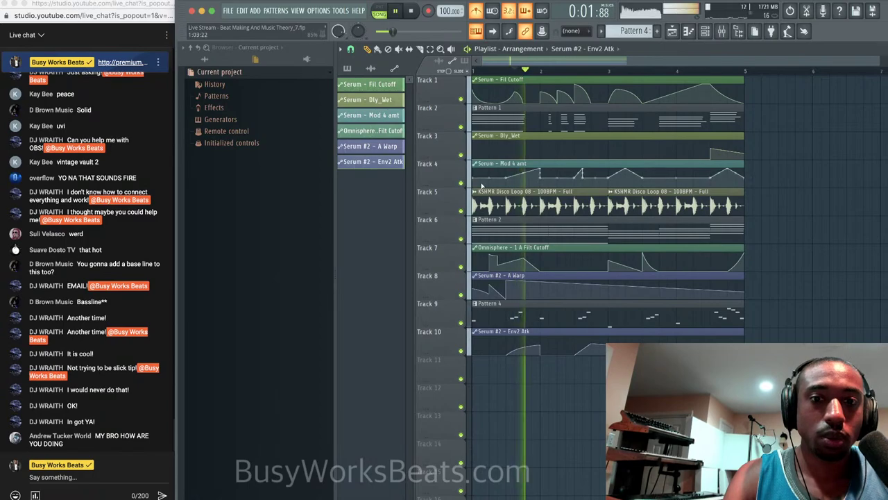
# Solo Tracks 9 and 10 and audition them from a slightly earlier start point.
pyautogui.rightClick(462, 331)
pyautogui.click(460, 325)
pyautogui.rightClick(461, 324)
pyautogui.click(462, 350)
pyautogui.press('space')
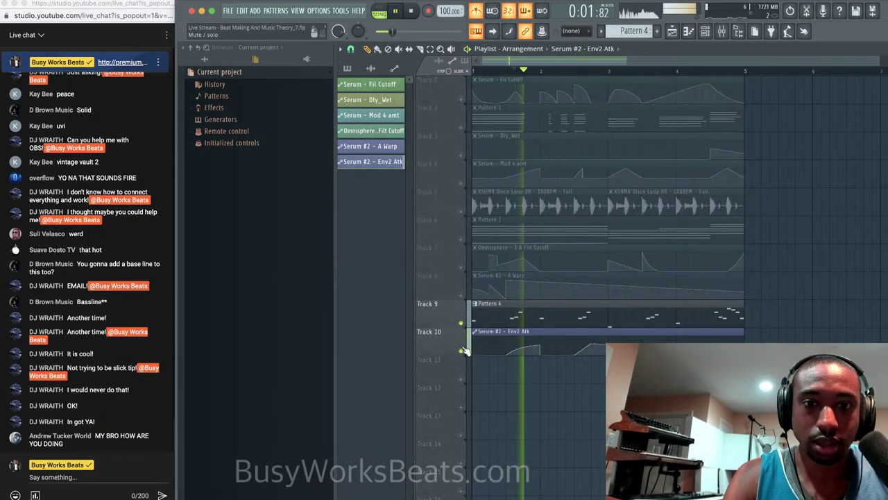
pyautogui.press('space')
pyautogui.click(500, 71)
pyautogui.press('space')
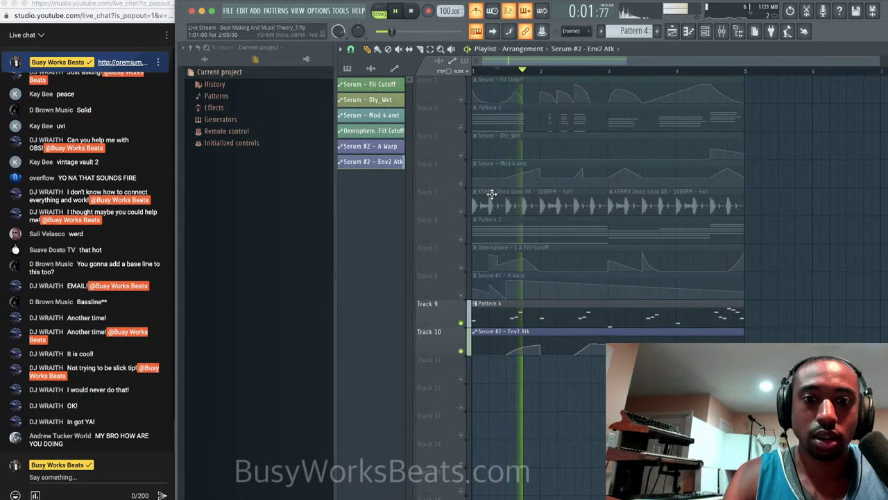
pyautogui.press('space')
pyautogui.press('space')
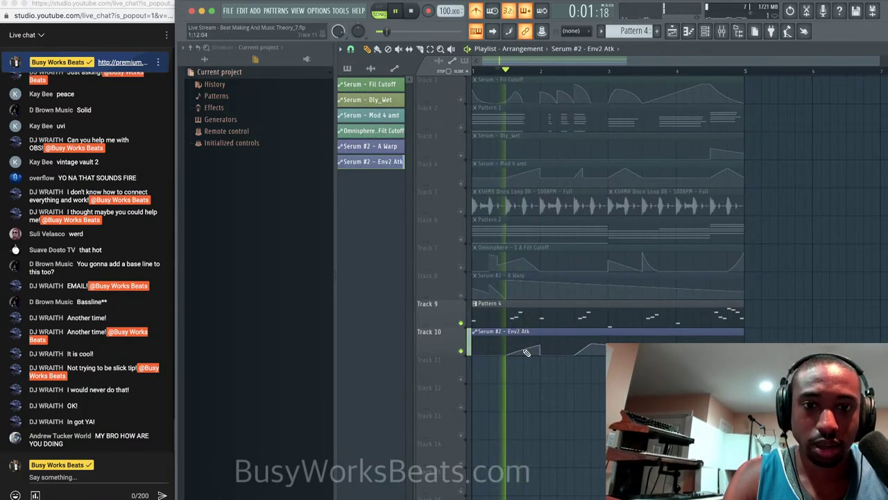
pyautogui.press('space')
pyautogui.press('space')
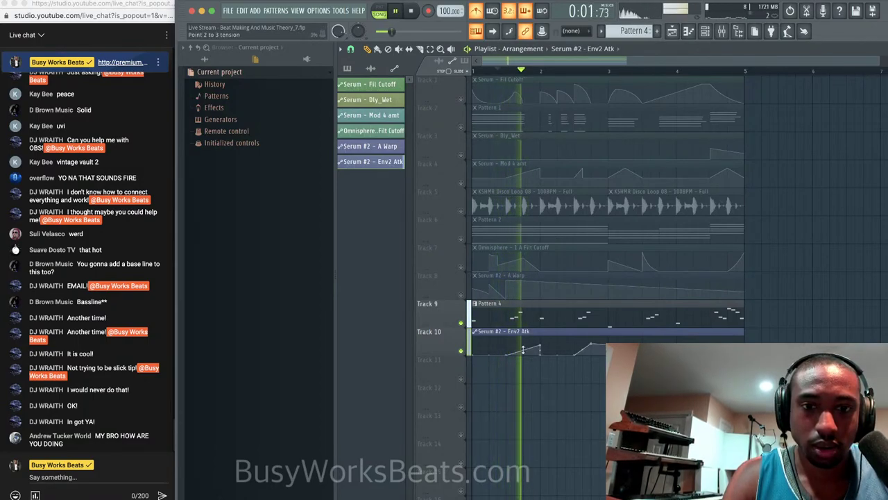
pyautogui.press('space')
# Pull an Env2 Atk point to the bottom and add a point, forming a short rise then plateau.
pyautogui.keyDown('ctrl'); pyautogui.scroll(3, 522, 349); pyautogui.keyUp('ctrl')
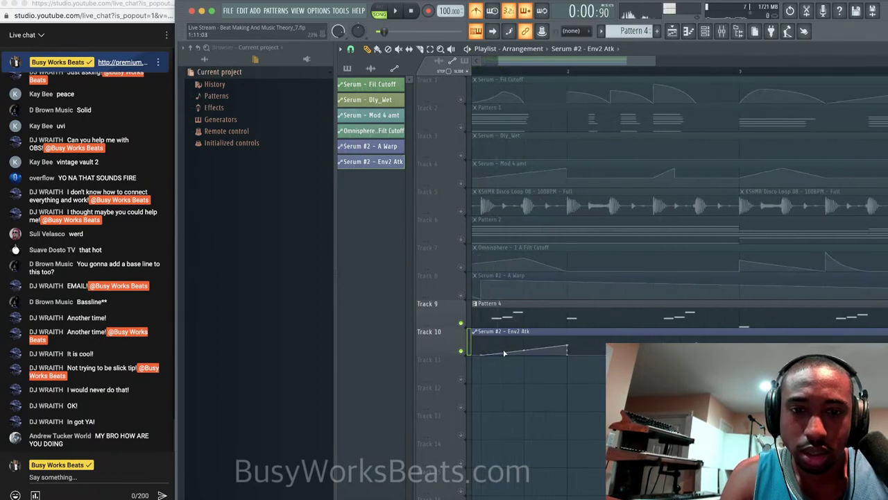
pyautogui.moveTo(504, 353); pyautogui.dragTo(507, 363)
pyautogui.rightClick(524, 345)
pyautogui.press('space')
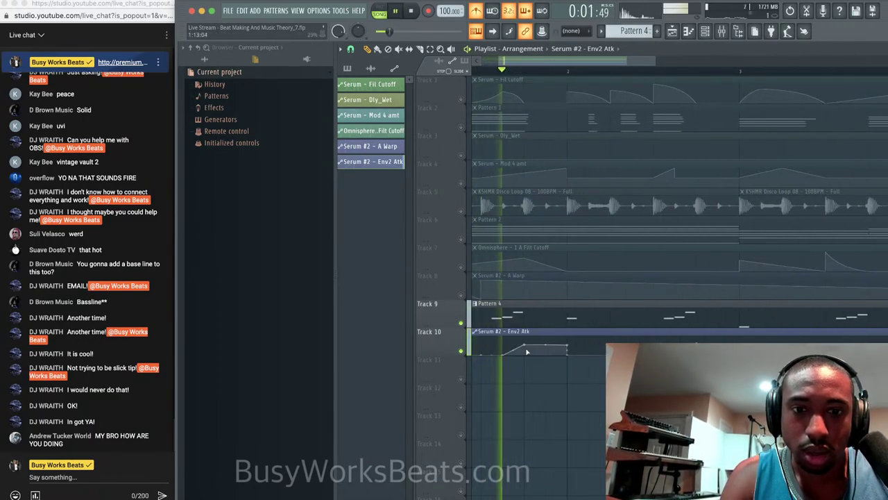
pyautogui.press('space')
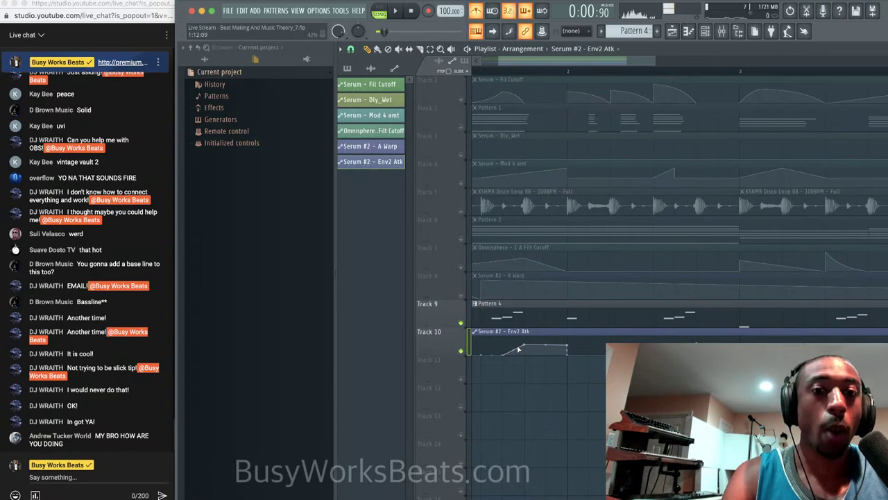
pyautogui.press('space')
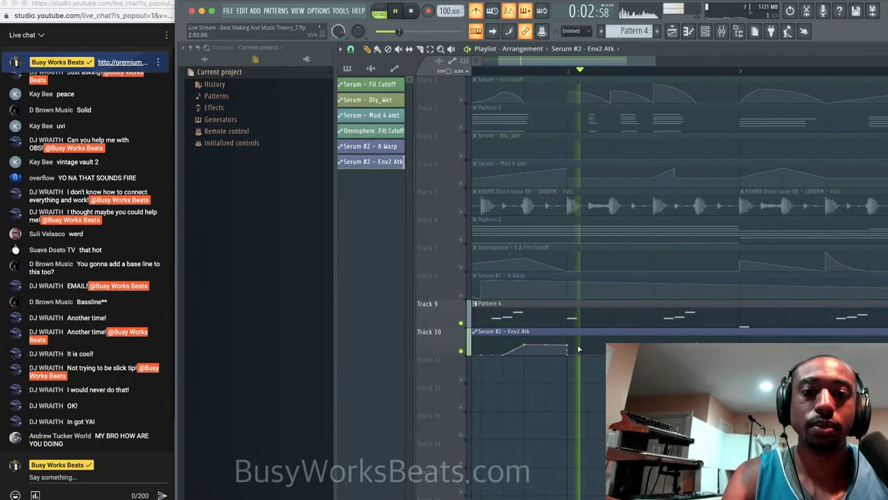
pyautogui.scroll(-2, 580, 349)
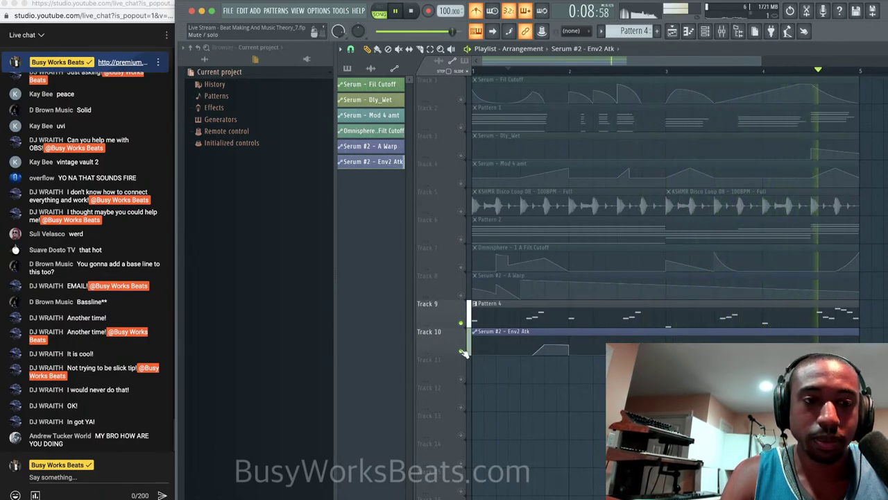
# Unsolo the tracks, then give Serum #2 oscillator A two unison voices and a shorter envelope 2 attack.
pyautogui.rightClick(464, 352)
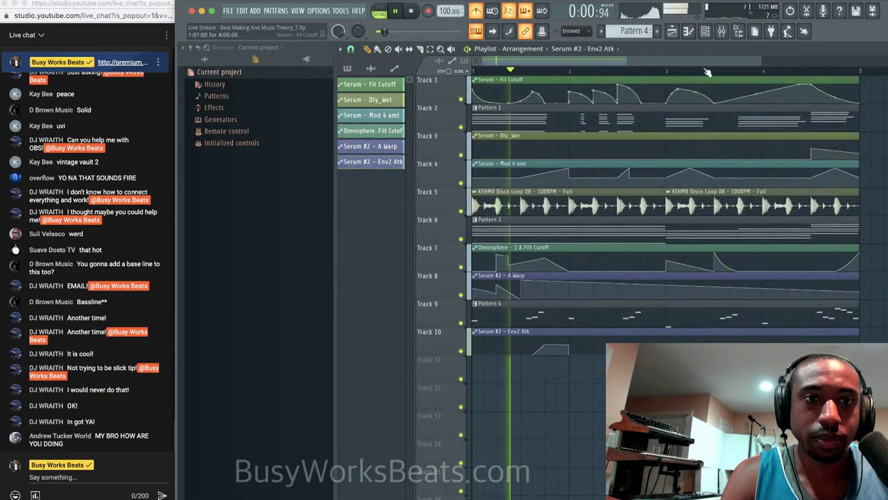
pyautogui.click(722, 32)
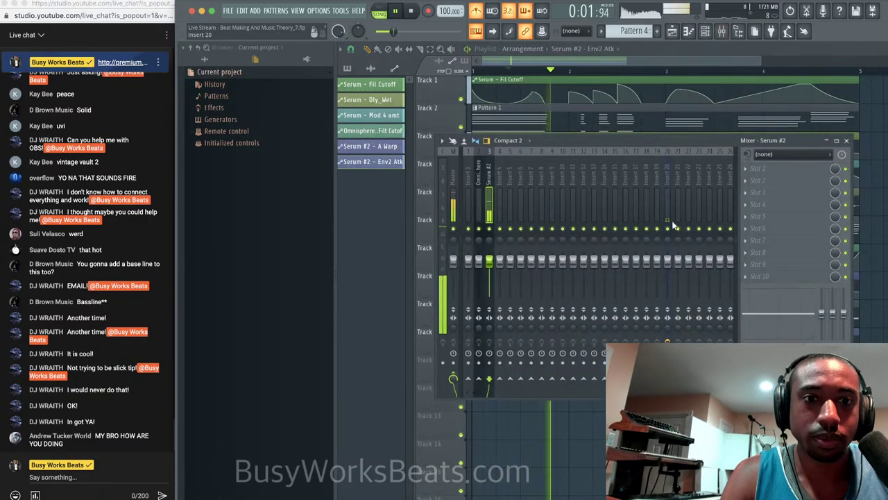
pyautogui.click(705, 32)
pyautogui.click(472, 177)
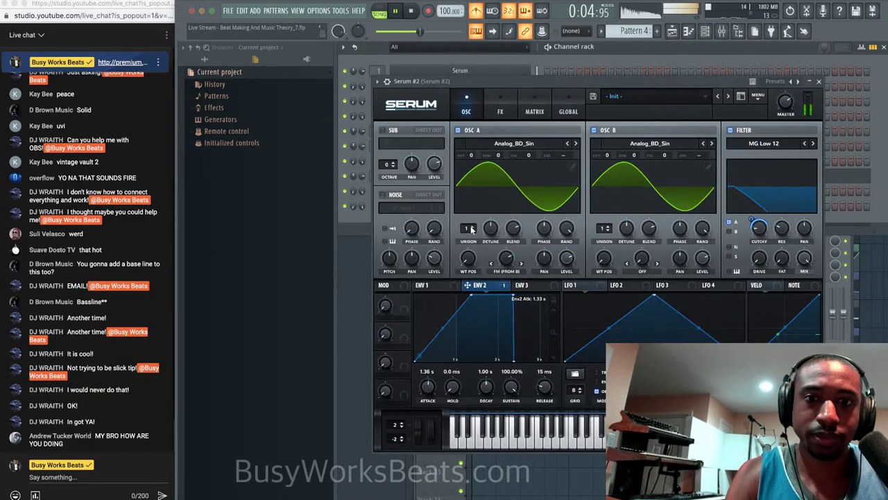
pyautogui.click(472, 226)
pyautogui.moveTo(491, 228); pyautogui.dragTo(491, 234)
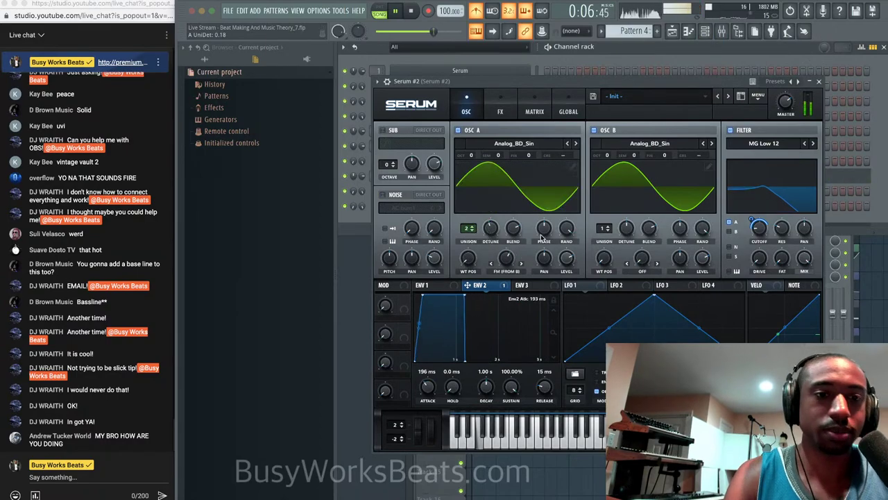
pyautogui.click(819, 82)
# Stop playback and switch the channel rack to Pattern 1.
pyautogui.click(671, 227)
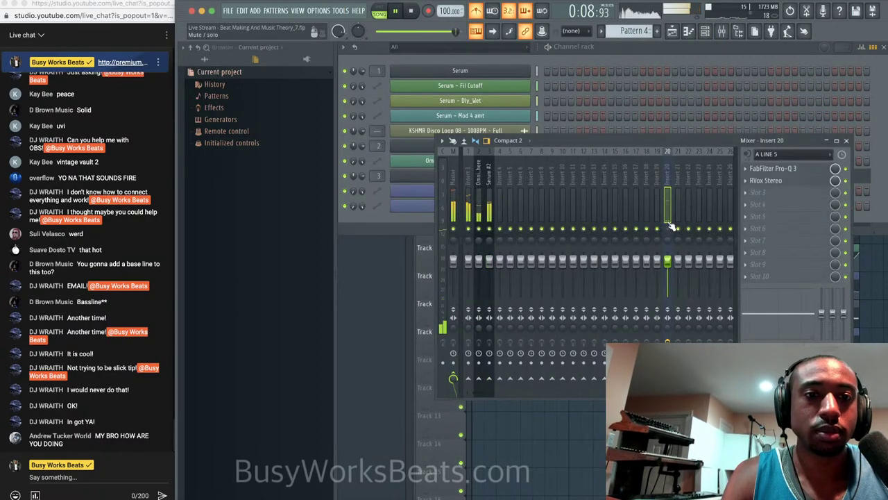
pyautogui.click(423, 214)
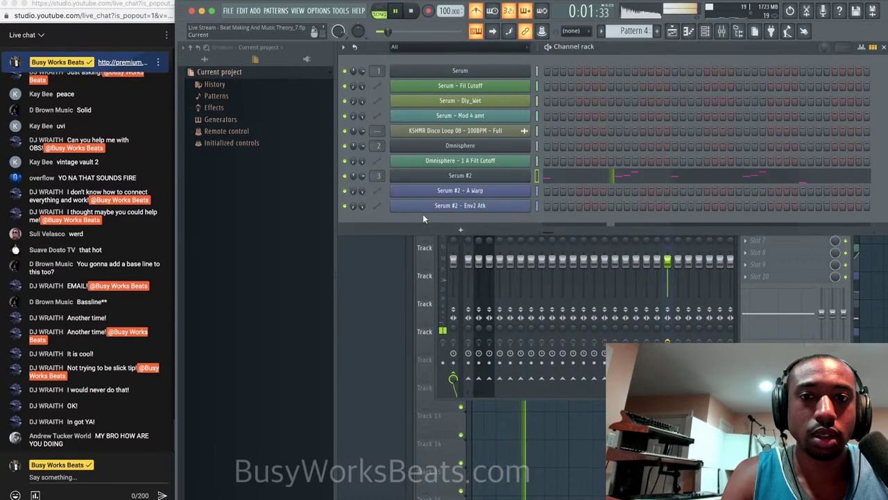
pyautogui.click(768, 335)
pyautogui.click(590, 60)
pyautogui.press('space')
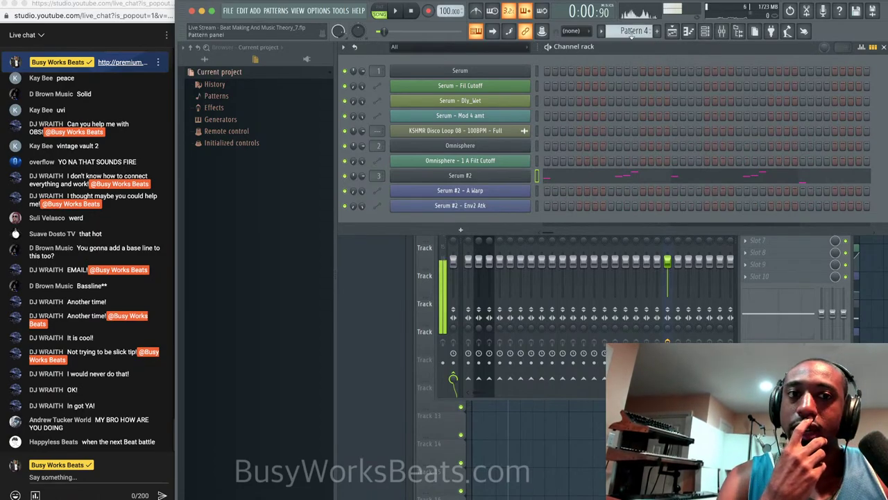
pyautogui.scroll(3, 632, 31)
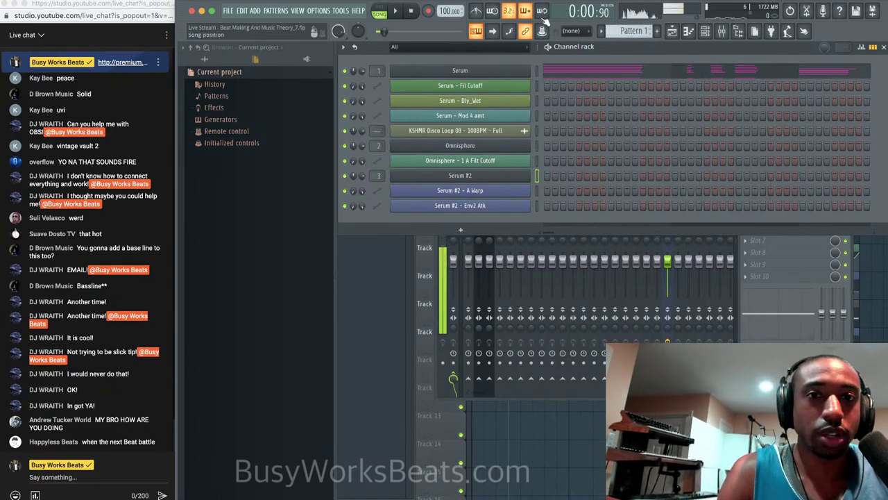
# Create a new empty Pattern 2.
pyautogui.click(490, 48)
pyautogui.click(484, 58)
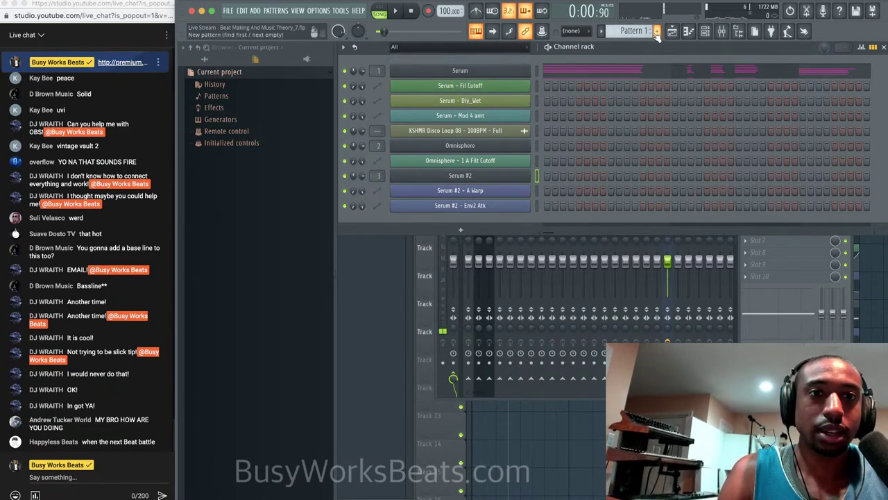
pyautogui.click(656, 32)
# Rename mixer insert 4 to 'DUCK' and colour it red.
pyautogui.press('F9')
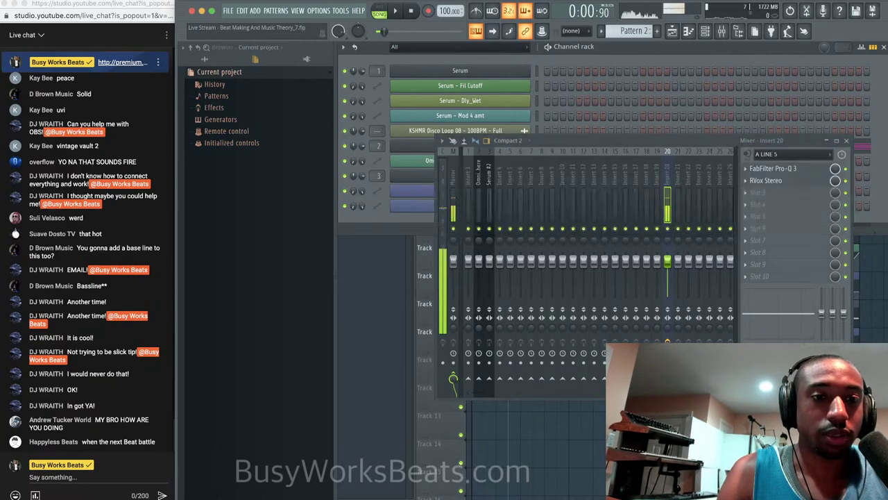
pyautogui.click(497, 198)
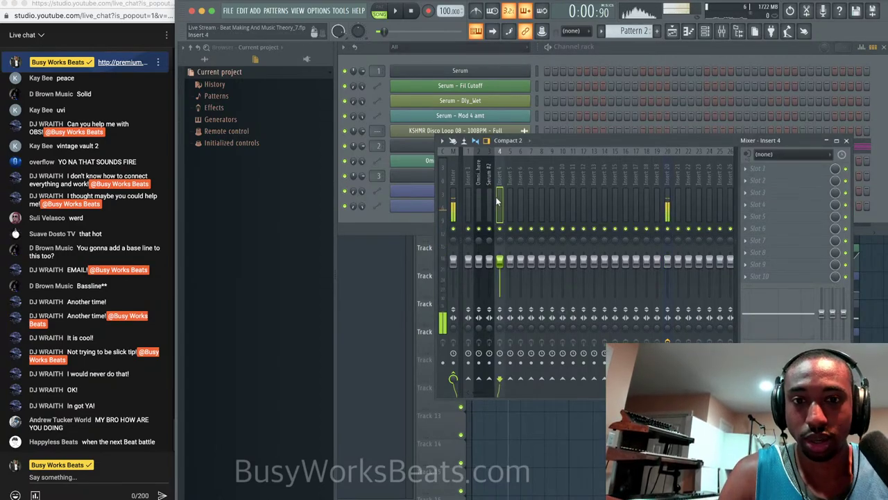
pyautogui.rightClick(505, 150)
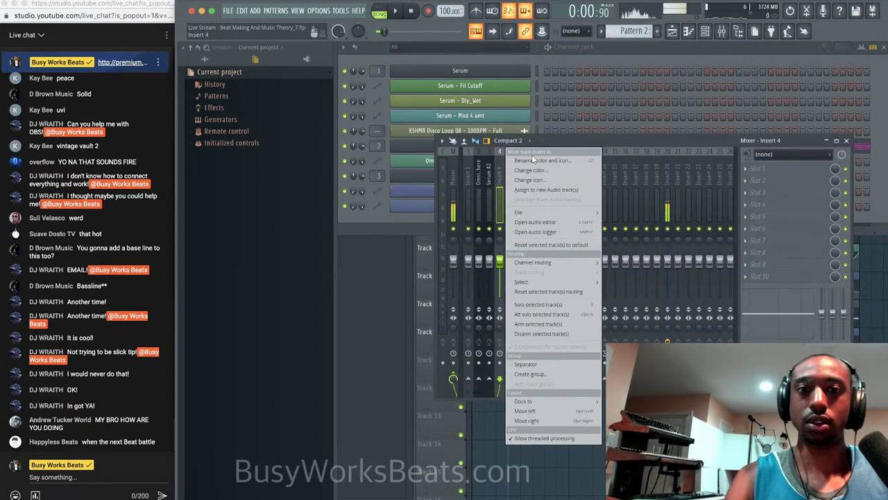
pyautogui.click(533, 160)
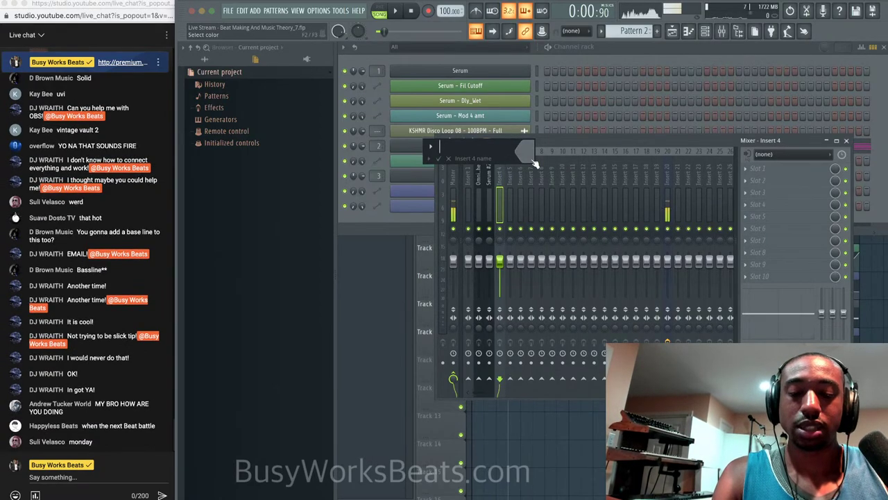
pyautogui.write('DUCK')
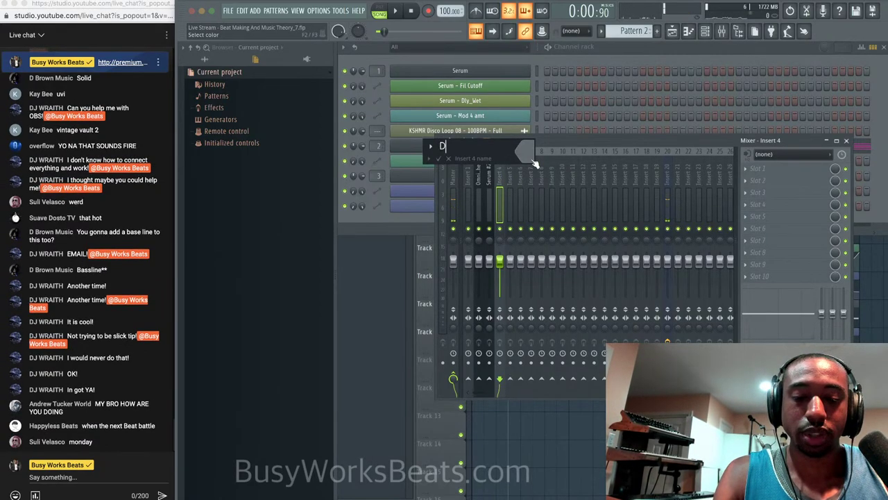
pyautogui.click(526, 152)
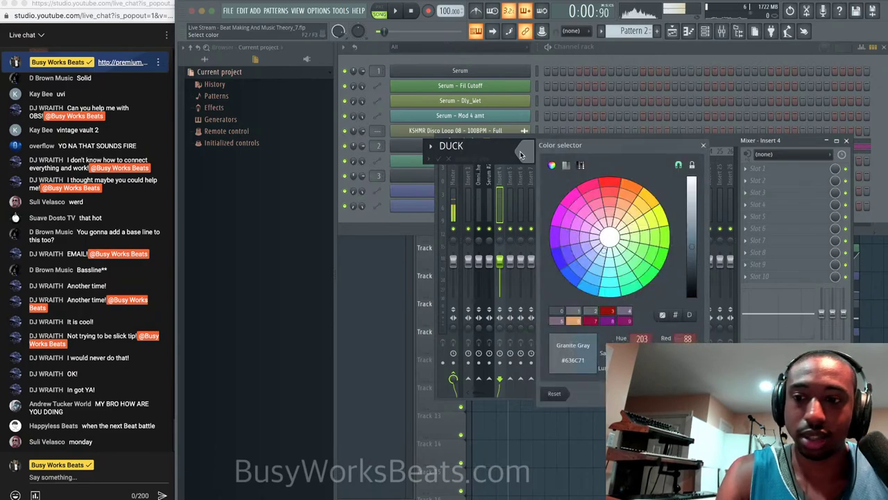
pyautogui.click(610, 203)
pyautogui.press('Return')
pyautogui.press('Return')
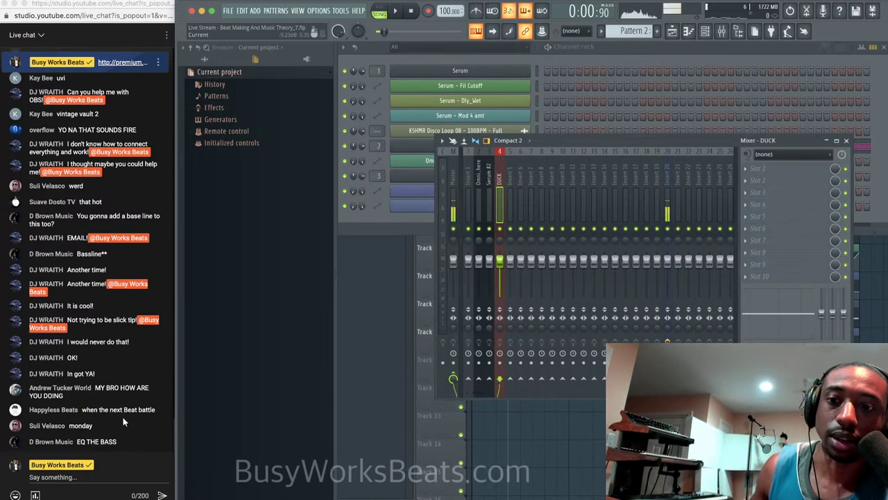
# Route the Serum #2 mixer track only into the DUCK insert and play the song to check it.
pyautogui.click(490, 175)
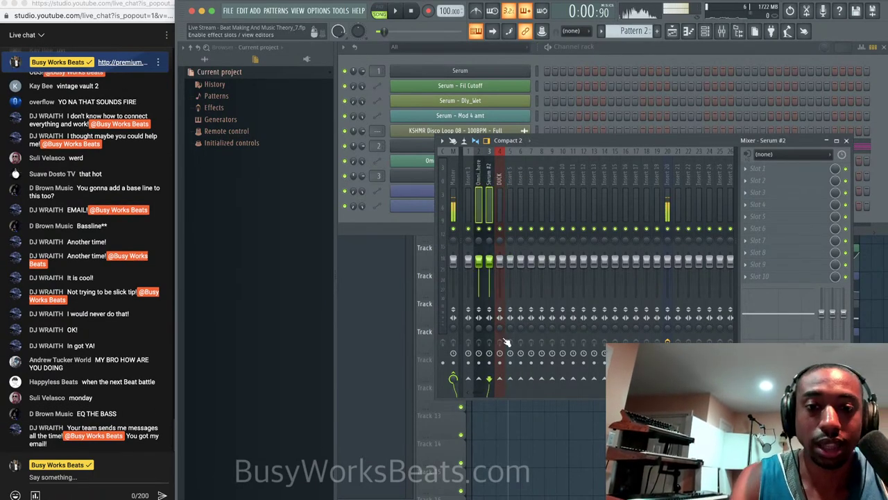
pyautogui.rightClick(499, 377)
pyautogui.click(492, 189)
pyautogui.click(492, 189)
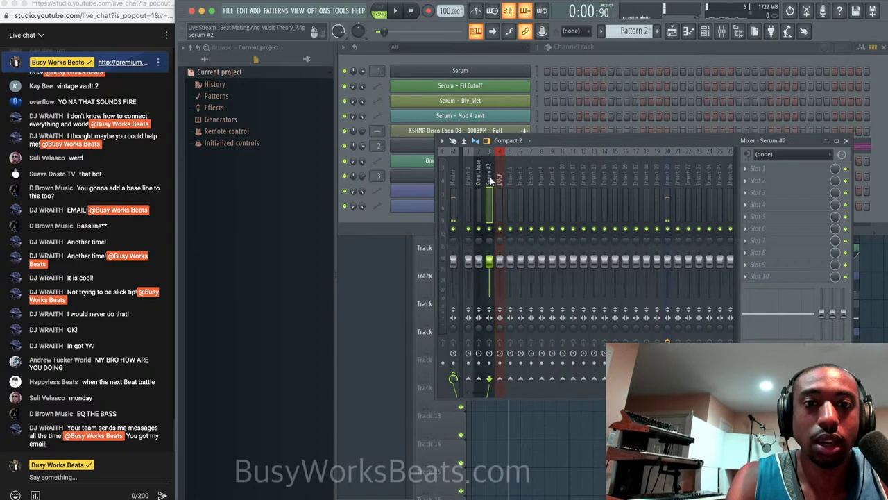
pyautogui.rightClick(500, 378)
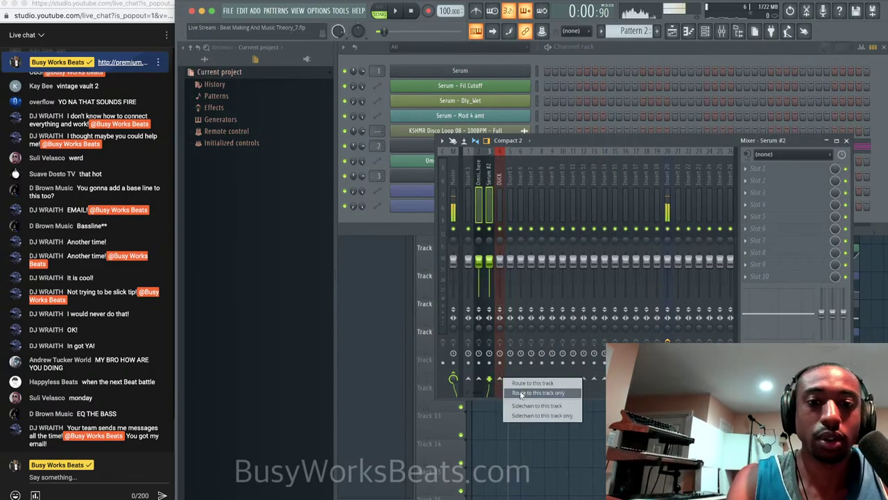
pyautogui.click(520, 393)
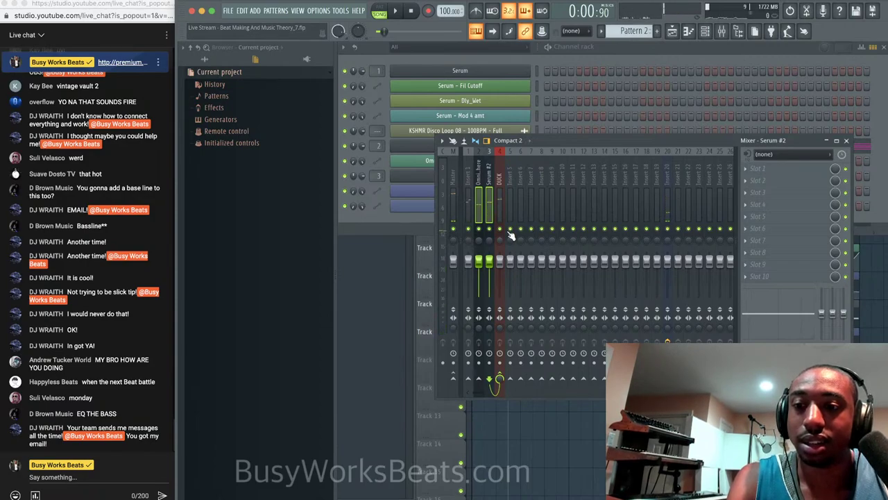
pyautogui.click(502, 195)
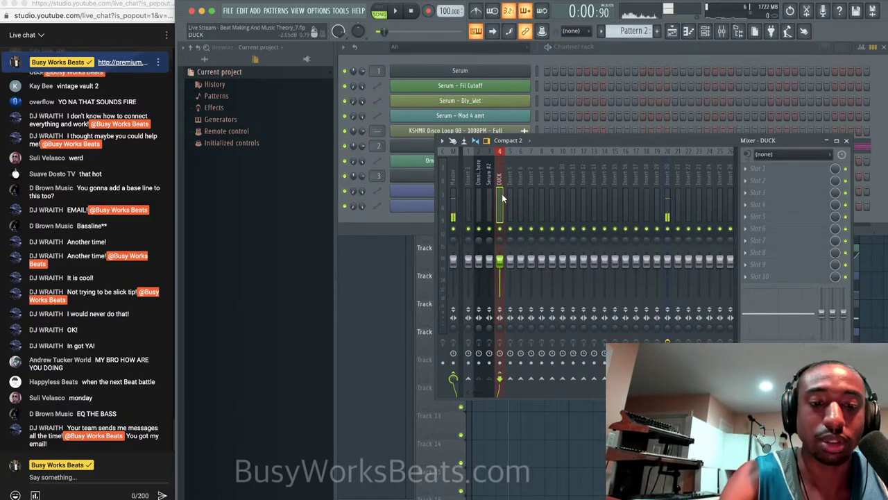
pyautogui.press('space')
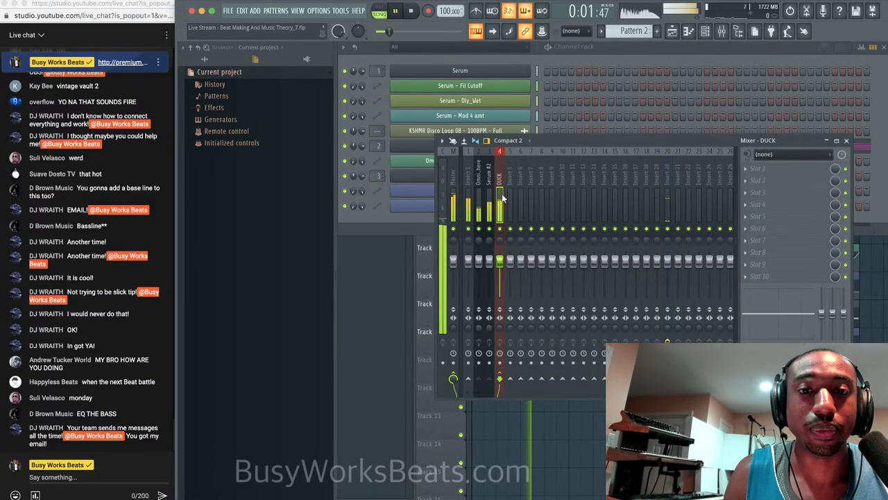
pyautogui.press('space')
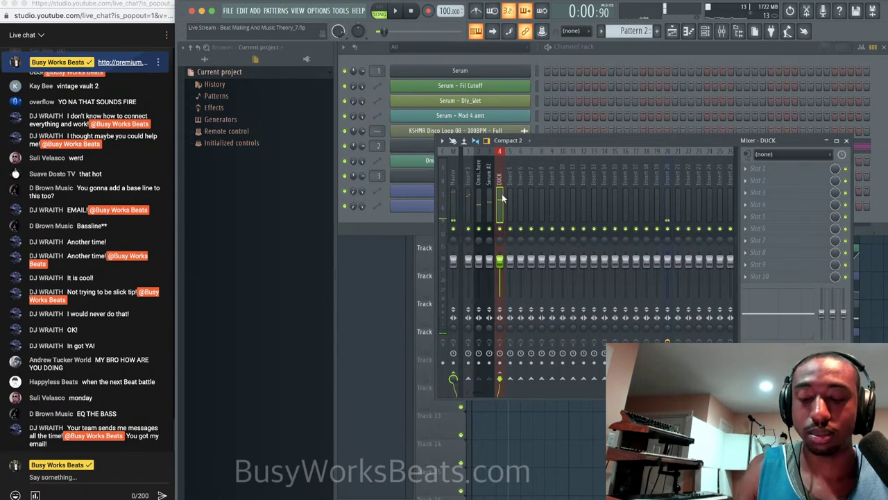
pyautogui.press('space')
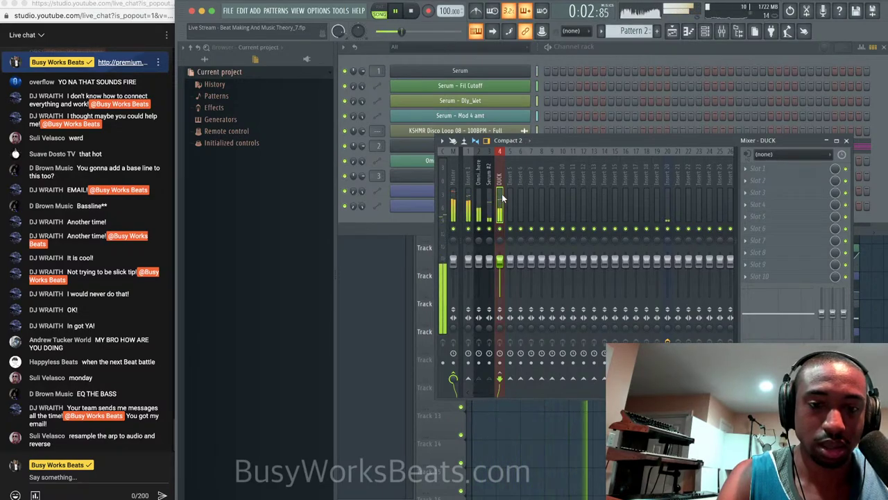
pyautogui.press('space')
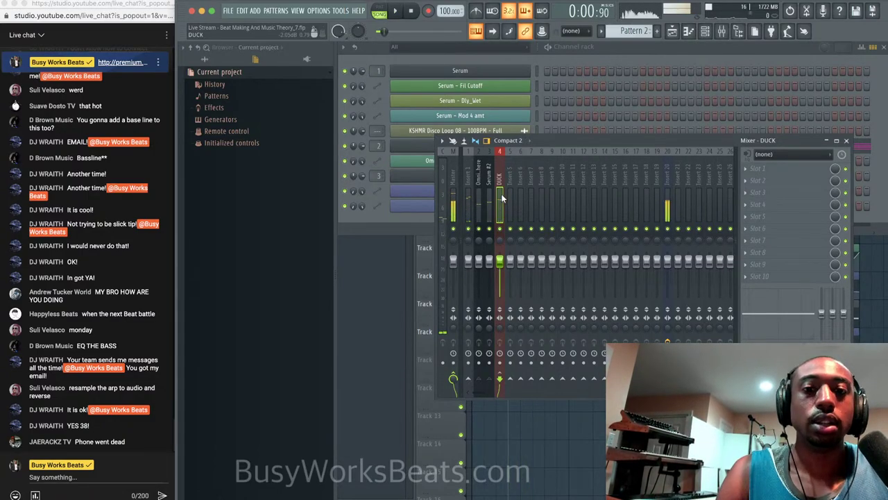
pyautogui.press('space')
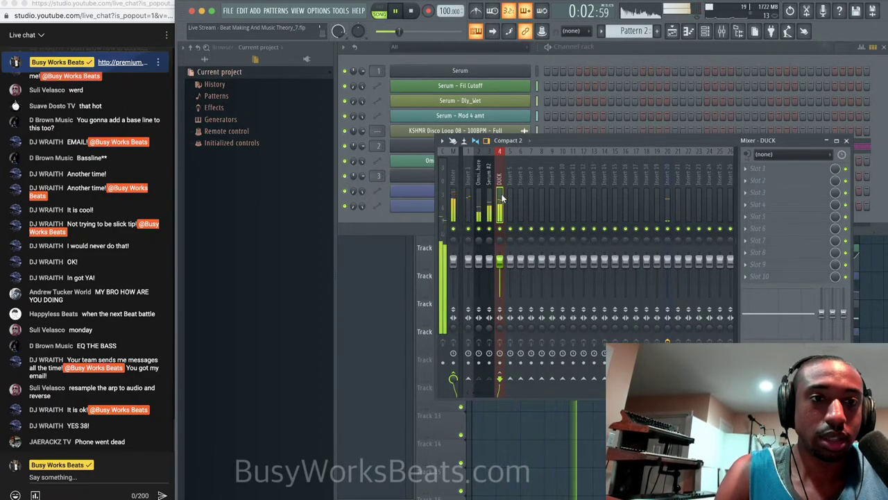
pyautogui.press('space')
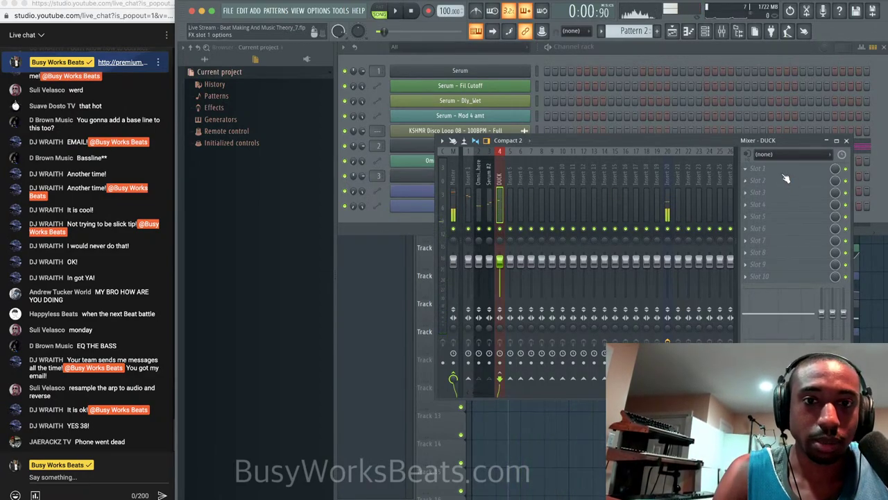
# Select the DUCK mixer insert and load Gross Beat into an empty effect slot.
pyautogui.click(507, 175)
pyautogui.click(671, 46)
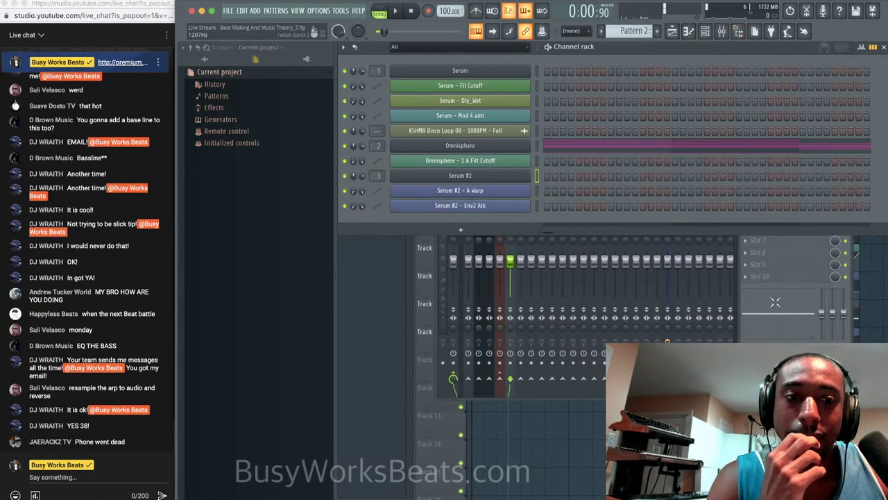
pyautogui.click(722, 31)
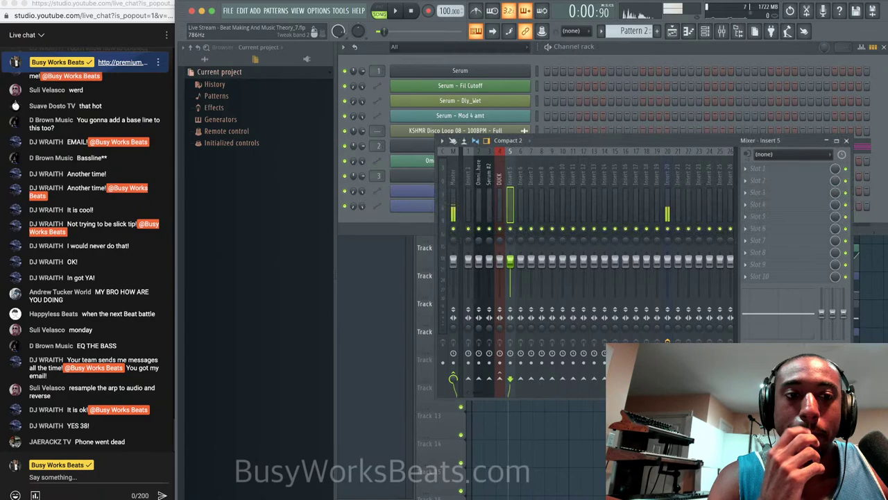
pyautogui.click(500, 198)
pyautogui.click(785, 184)
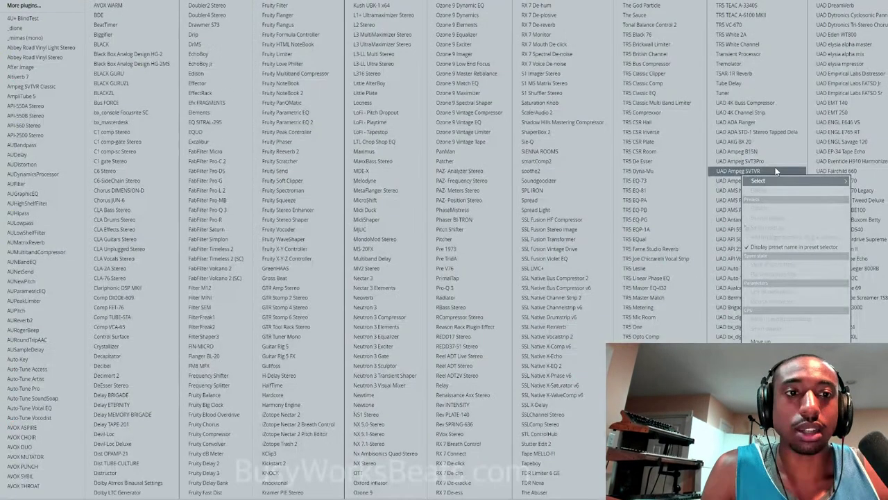
pyautogui.click(301, 278)
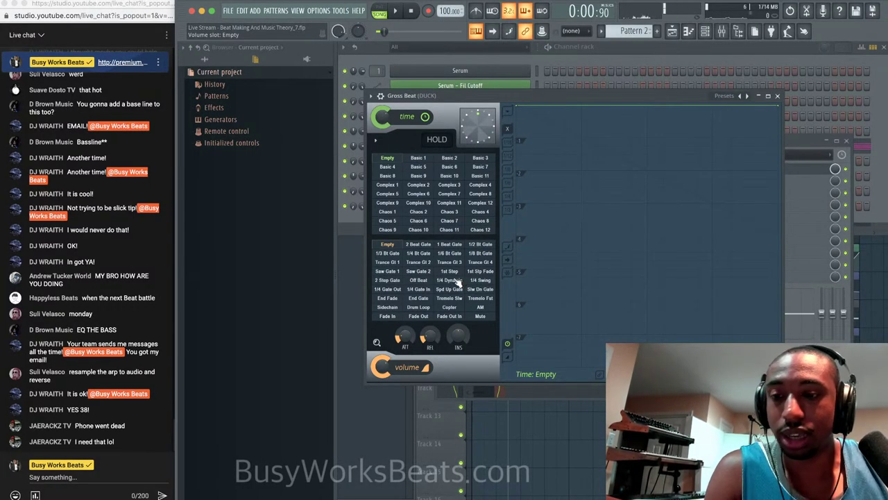
# Reset Gross Beat's volume envelope to Empty and add a first single-curve point.
pyautogui.click(419, 254)
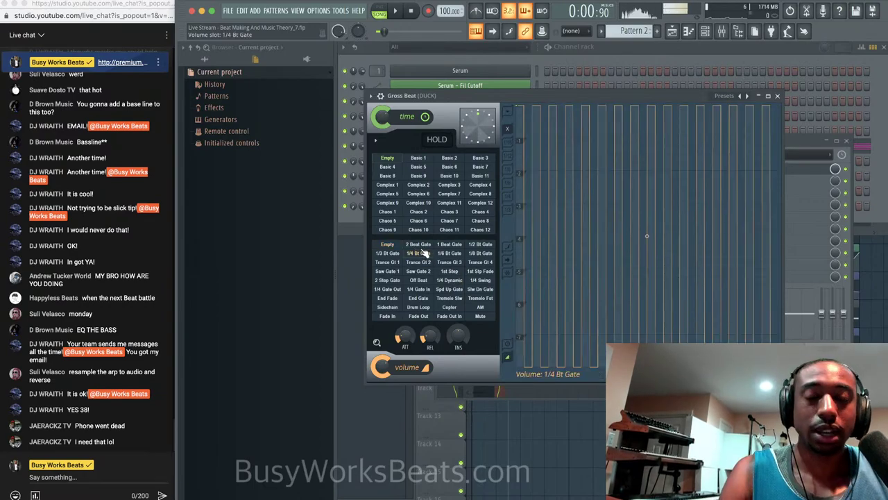
pyautogui.click(388, 243)
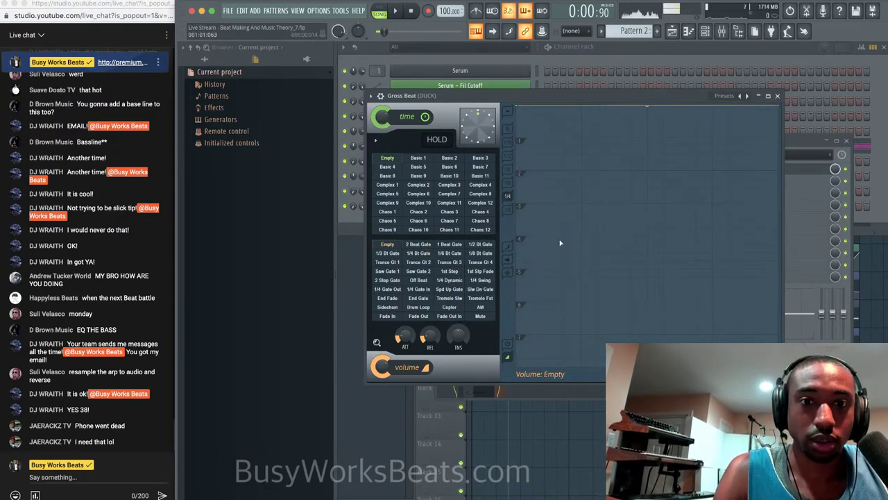
pyautogui.click(582, 270)
pyautogui.rightClick(582, 270)
pyautogui.click(605, 320)
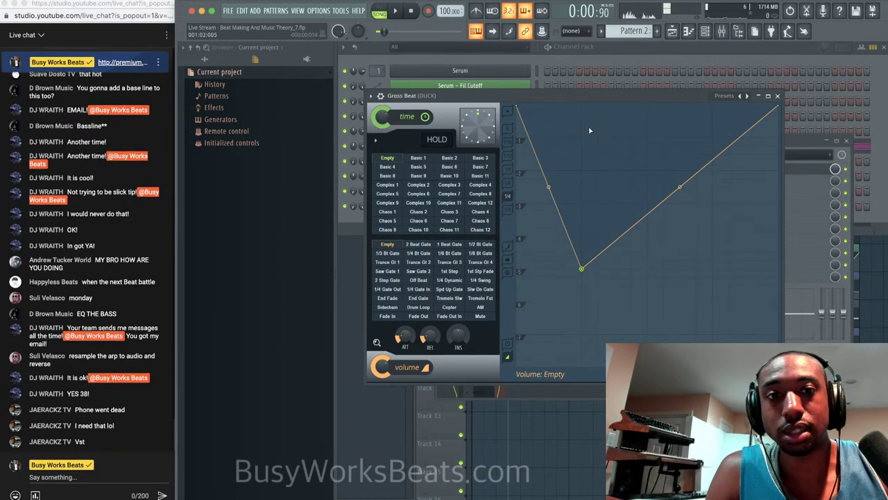
# Draw alternating full-volume peaks and low dips across the volume envelope while auditioning playback.
pyautogui.moveTo(581, 133); pyautogui.dragTo(580, 88)
pyautogui.moveTo(653, 206); pyautogui.dragTo(646, 284)
pyautogui.press('space')
pyautogui.moveTo(648, 200); pyautogui.dragTo(646, 104)
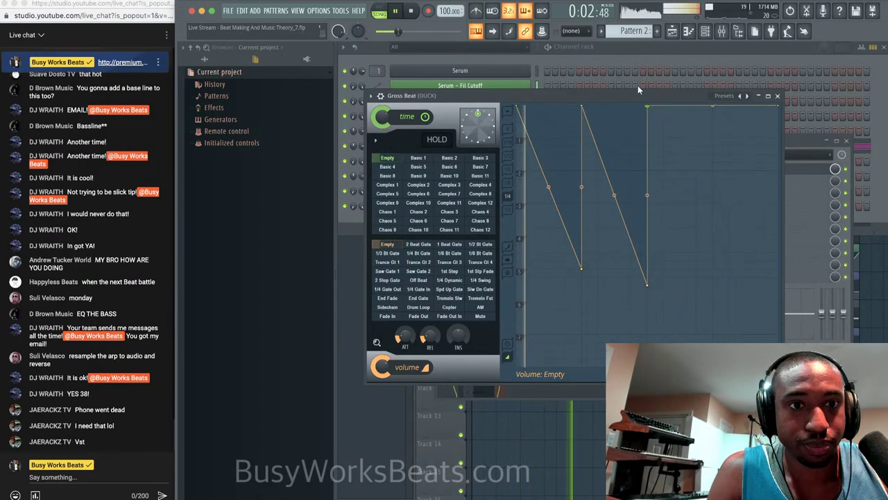
pyautogui.moveTo(703, 268); pyautogui.dragTo(712, 300)
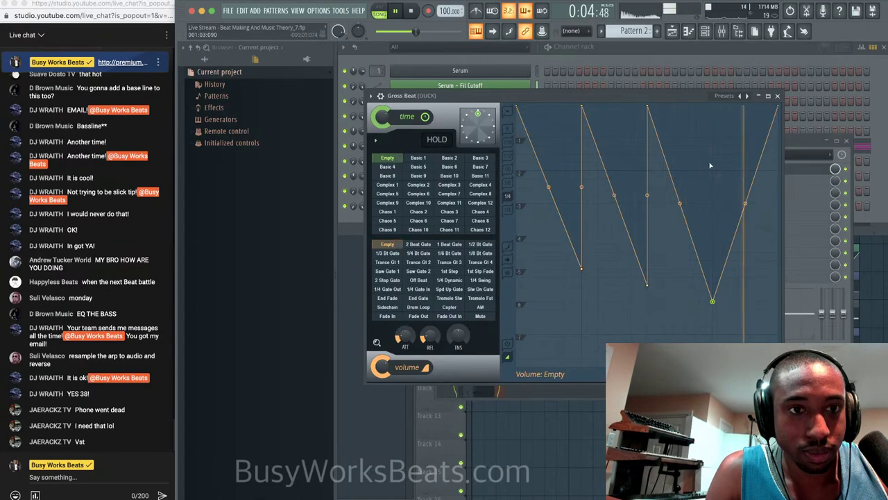
pyautogui.moveTo(713, 167); pyautogui.dragTo(713, 106)
pyautogui.moveTo(777, 106); pyautogui.dragTo(778, 325)
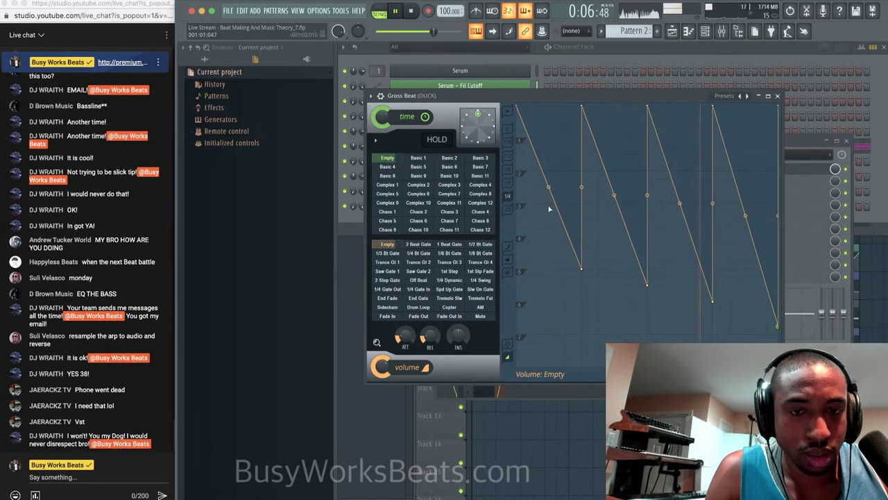
pyautogui.press('space')
# Lower the envelope's first point, delete the flat point, and add a low point at the first dip.
pyautogui.moveTo(519, 109); pyautogui.dragTo(526, 266)
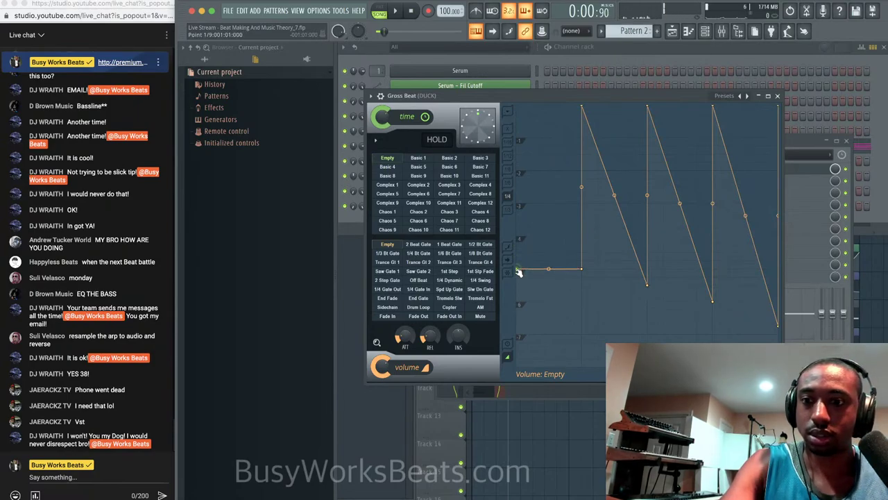
pyautogui.rightClick(584, 271)
pyautogui.click(600, 283)
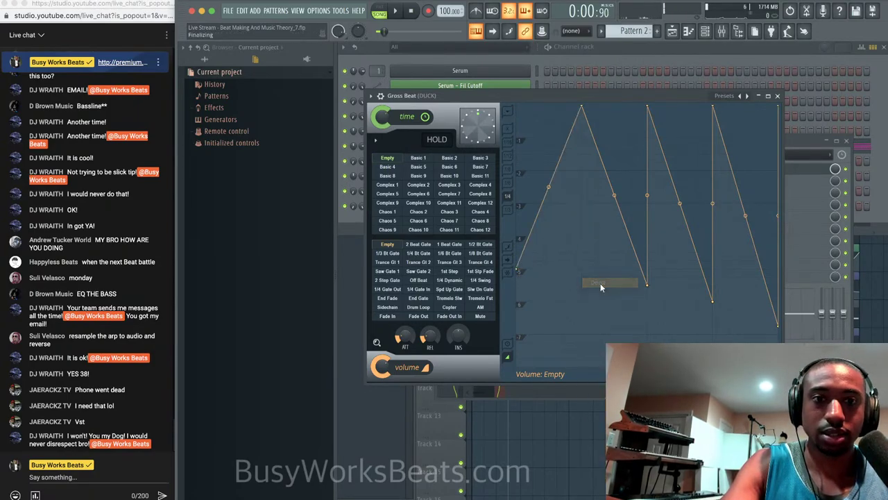
pyautogui.press('space')
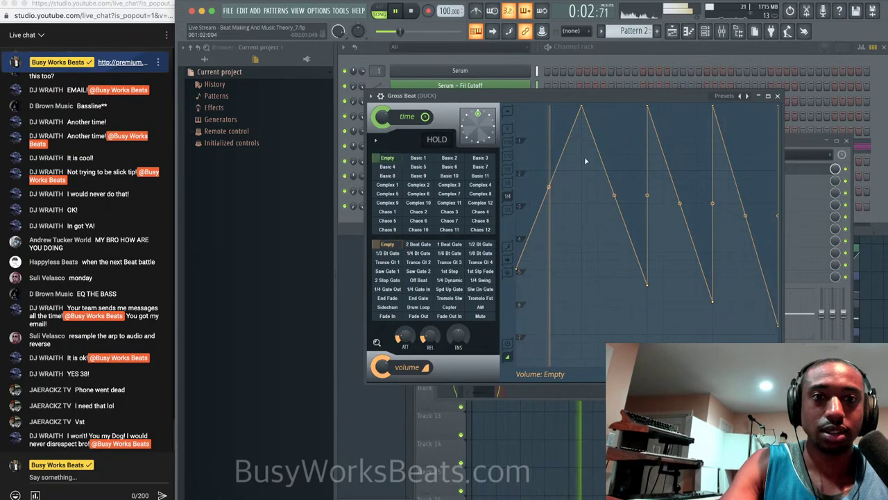
pyautogui.rightClick(585, 160)
pyautogui.moveTo(585, 160); pyautogui.dragTo(585, 276)
pyautogui.press('space')
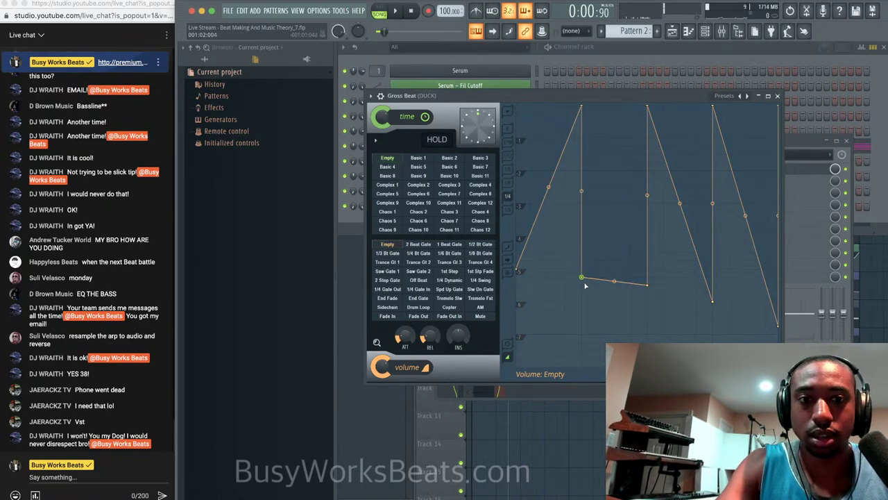
# Replace the second and third dips with sharp vertical drops and raise the end point into a ramp.
pyautogui.rightClick(652, 285)
pyautogui.click(665, 296)
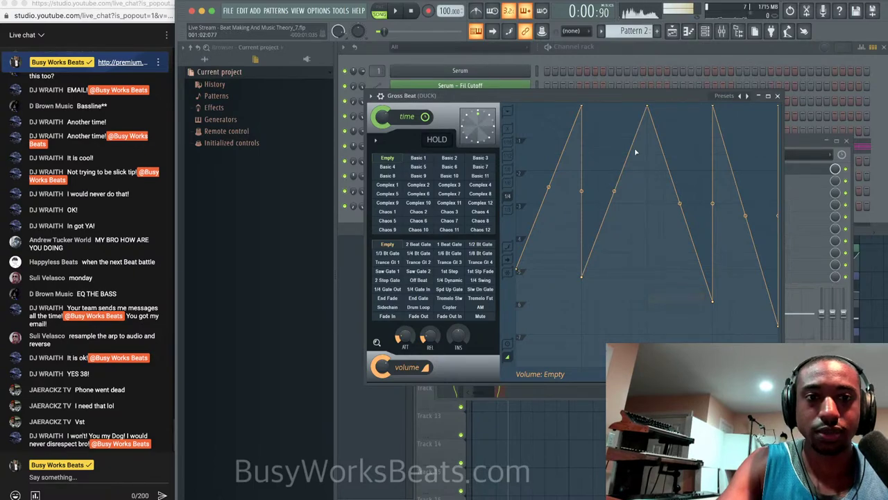
pyautogui.rightClick(655, 222)
pyautogui.moveTo(655, 222); pyautogui.dragTo(652, 300)
pyautogui.rightClick(715, 302)
pyautogui.click(726, 310)
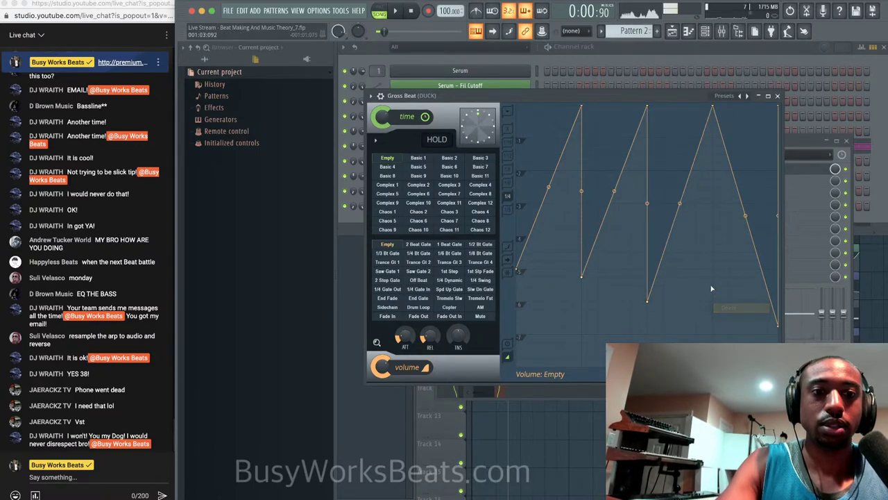
pyautogui.rightClick(715, 224)
pyautogui.moveTo(716, 223); pyautogui.dragTo(715, 303)
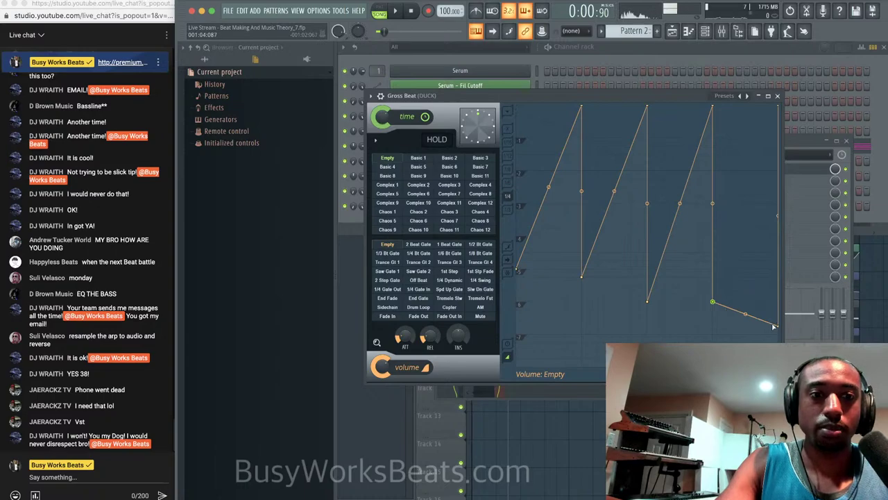
pyautogui.moveTo(774, 326); pyautogui.dragTo(776, 107)
pyautogui.press('space')
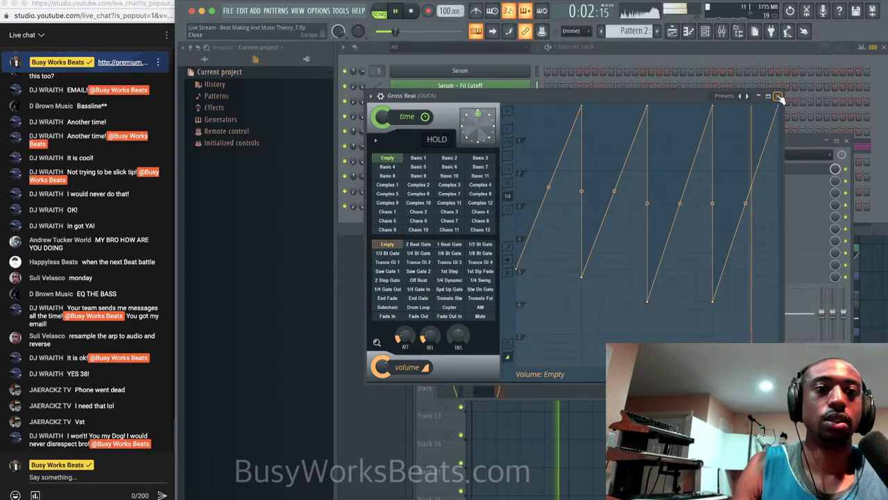
pyautogui.click(778, 97)
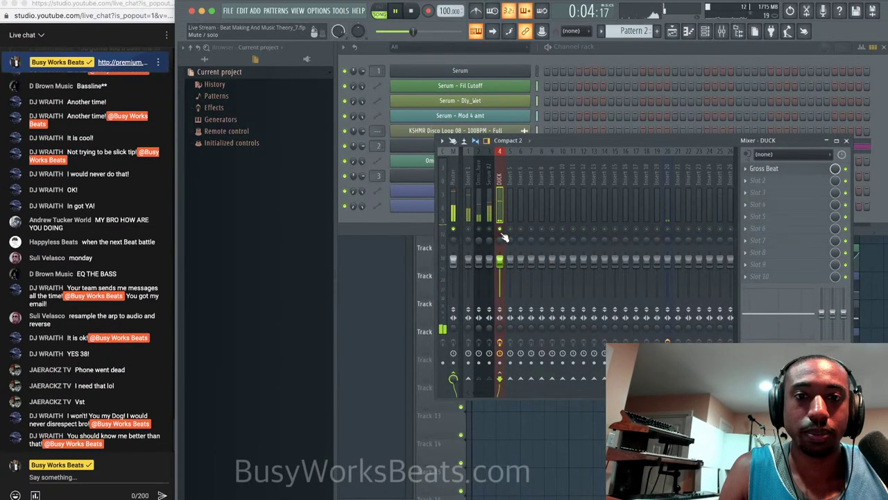
pyautogui.press('space')
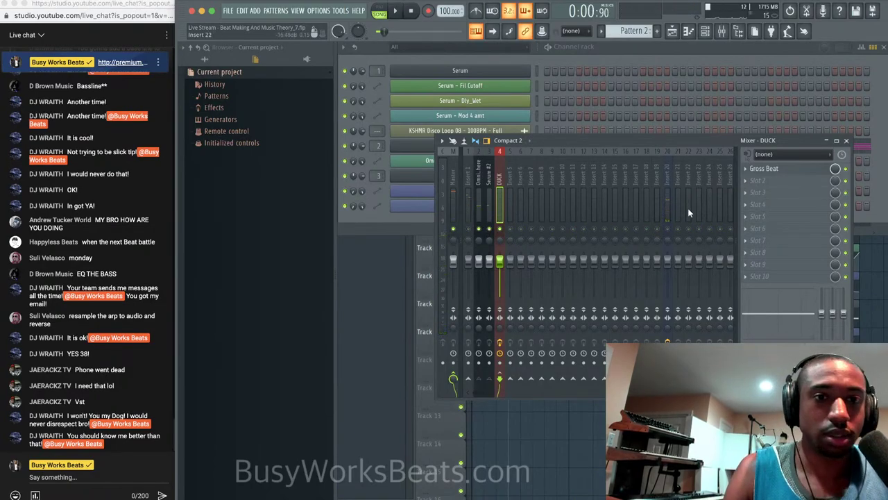
# Drop the first point and every dip to silence so each ramp rises from nothing.
pyautogui.click(764, 168)
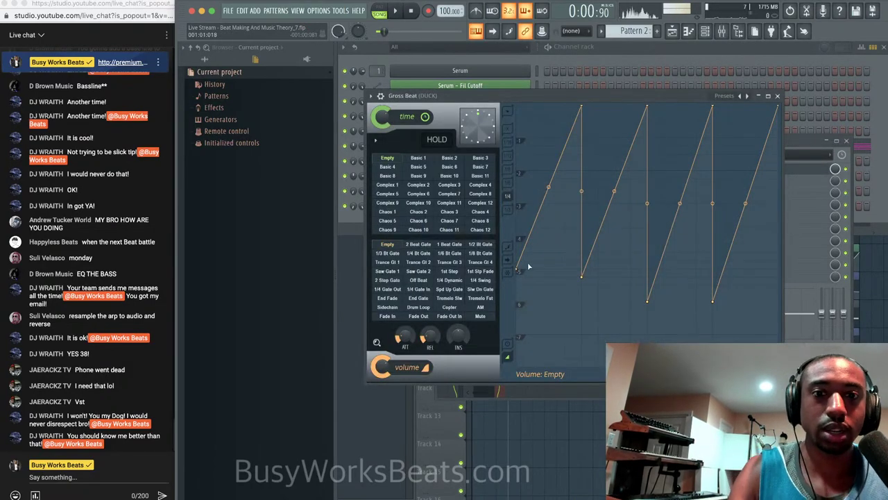
pyautogui.press('space')
pyautogui.moveTo(518, 270); pyautogui.dragTo(517, 335)
pyautogui.moveTo(581, 276); pyautogui.dragTo(581, 325)
pyautogui.moveTo(648, 301); pyautogui.dragTo(648, 340)
pyautogui.moveTo(712, 301); pyautogui.dragTo(712, 342)
pyautogui.press('space')
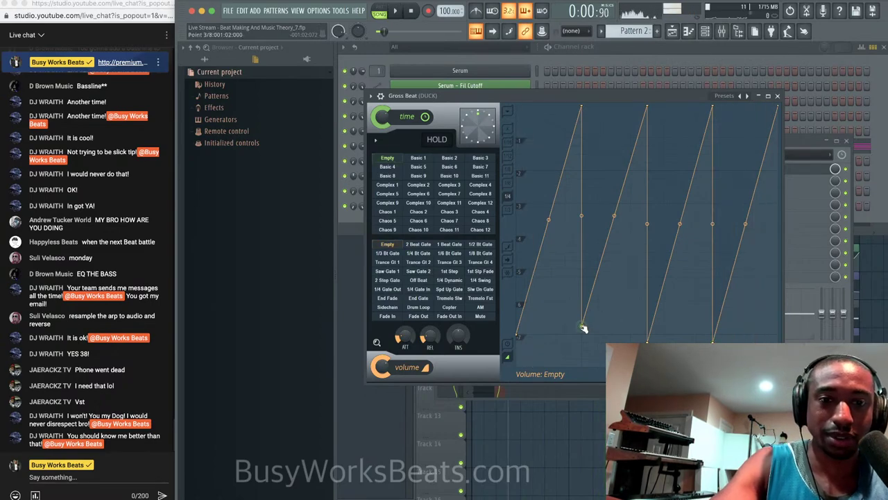
pyautogui.moveTo(583, 326); pyautogui.dragTo(582, 334)
pyautogui.press('space')
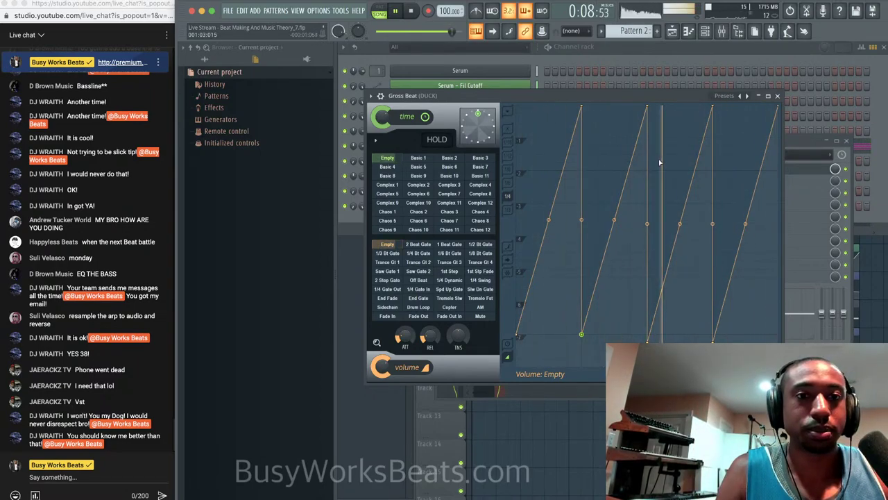
pyautogui.press('space')
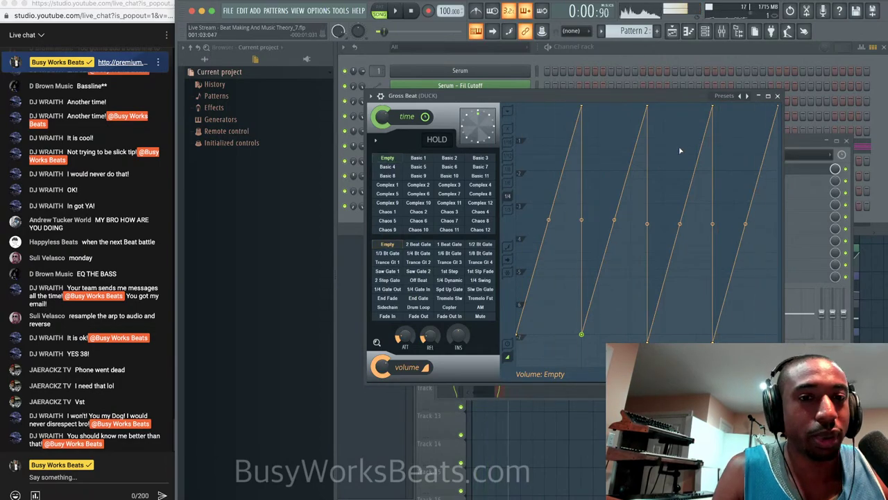
pyautogui.click(777, 97)
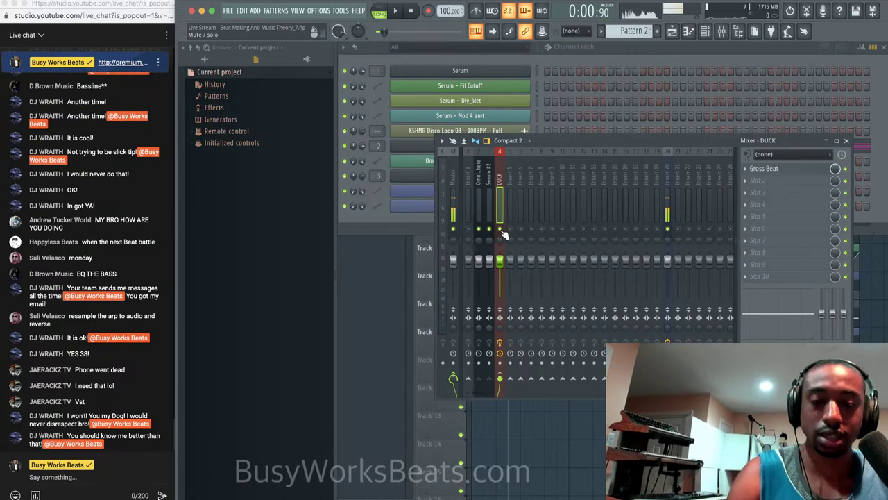
# Unsolo DUCK and route Insert 1 into the DUCK insert.
pyautogui.press('space')
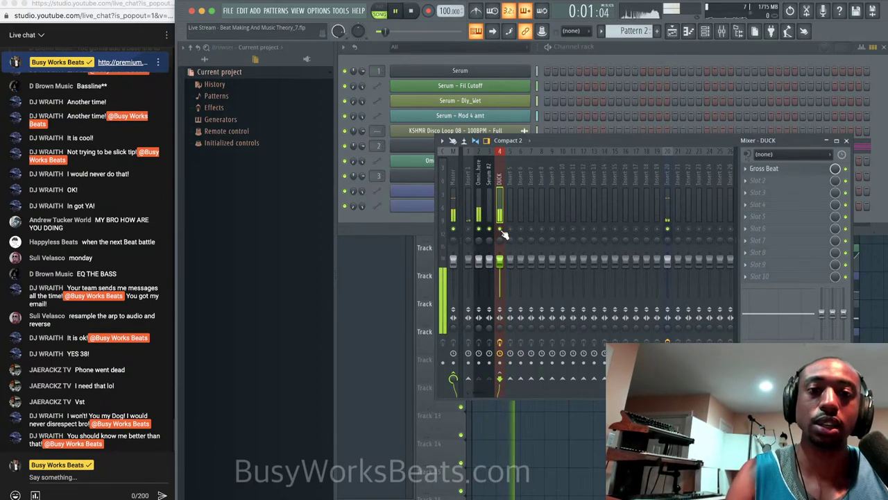
pyautogui.rightClick(500, 229)
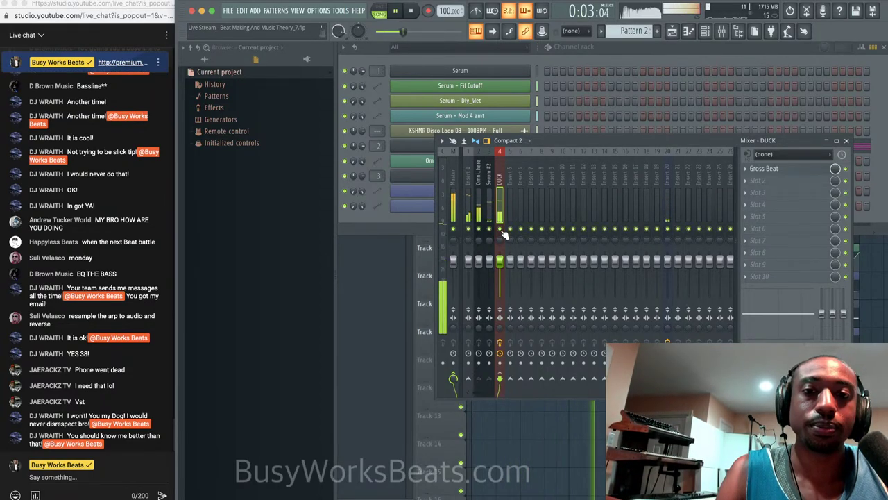
pyautogui.click(469, 202)
pyautogui.rightClick(500, 380)
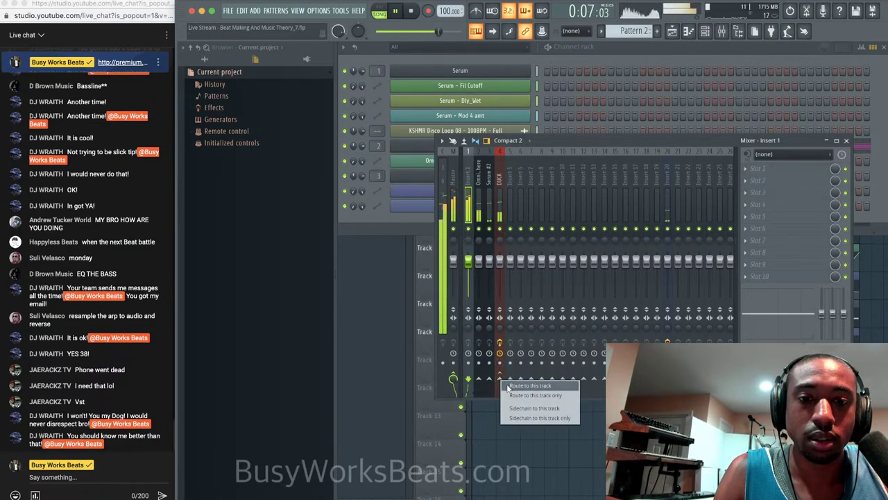
pyautogui.click(534, 397)
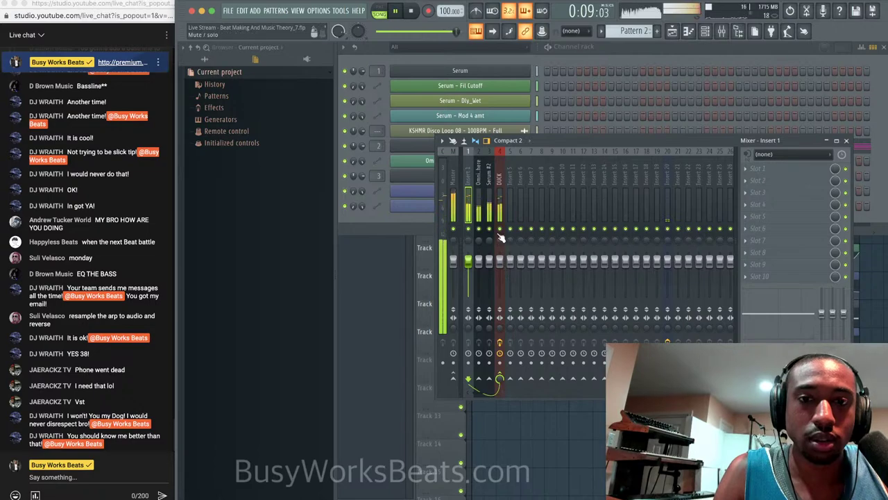
# Check the Omnisphere insert's effects, then reopen Gross Beat on the DUCK insert.
pyautogui.click(499, 208)
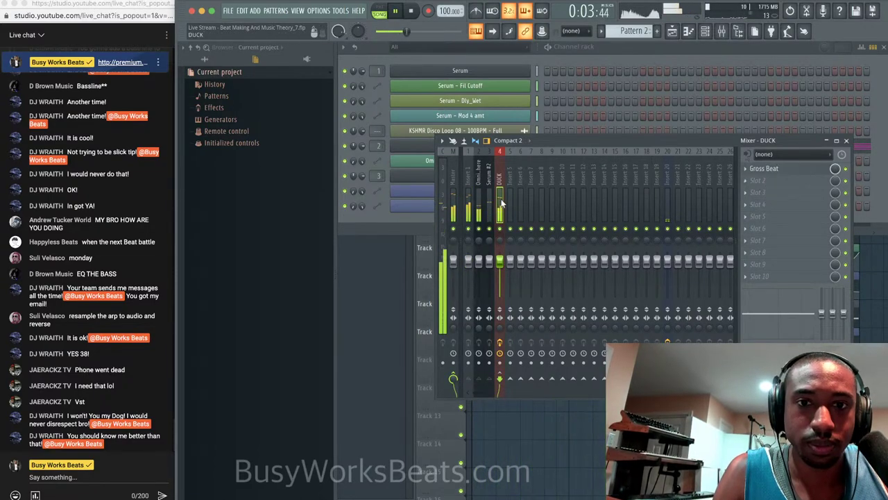
pyautogui.click(479, 205)
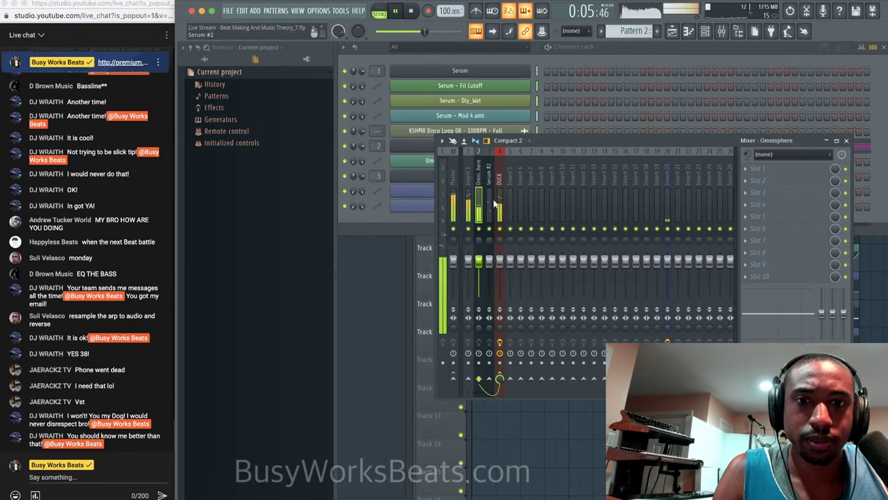
pyautogui.click(499, 208)
pyautogui.click(770, 168)
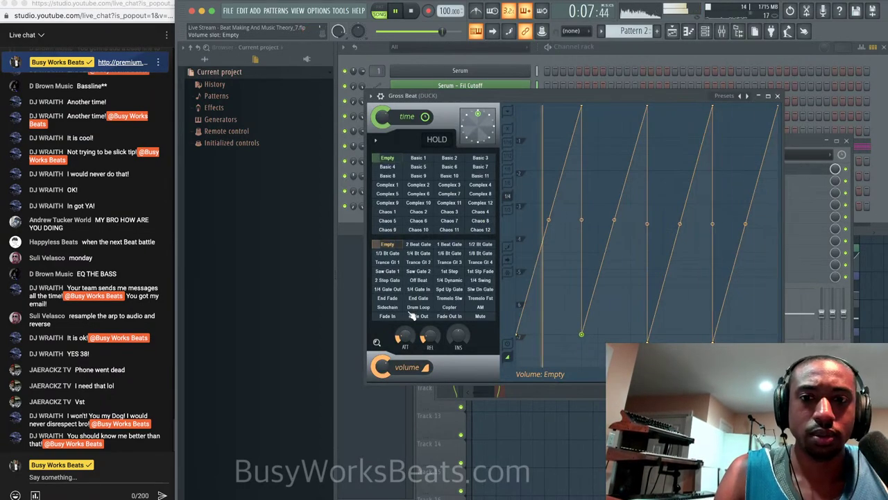
# Pull the first points to silence, then bend and straighten the ramps, leaving the last one bowed convex.
pyautogui.moveTo(584, 335); pyautogui.dragTo(583, 364)
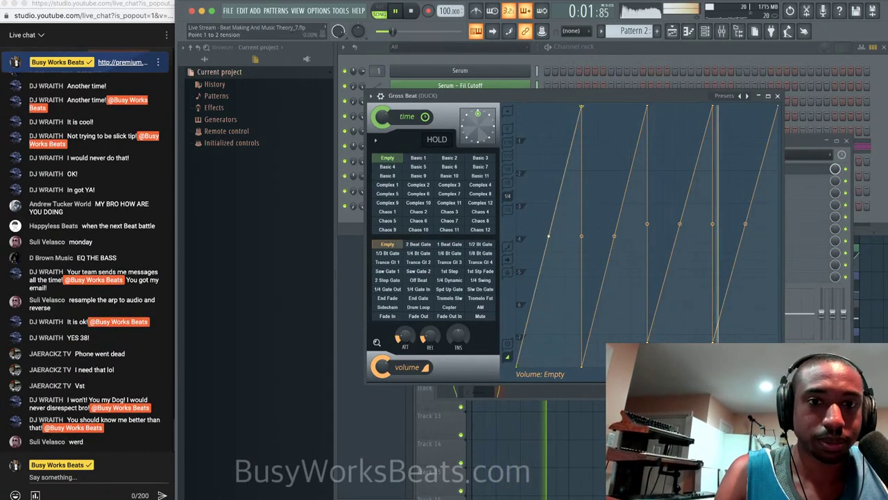
pyautogui.moveTo(548, 237); pyautogui.dragTo(548, 327)
pyautogui.moveTo(614, 237); pyautogui.dragTo(614, 339)
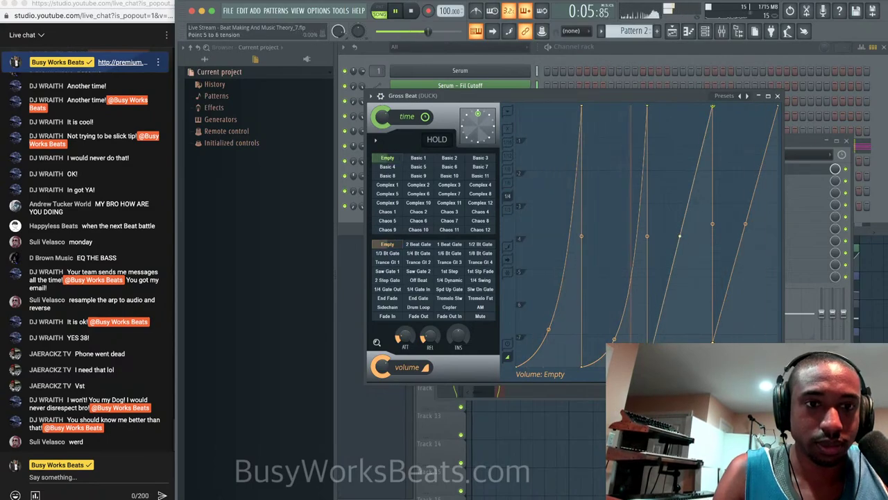
pyautogui.moveTo(679, 237); pyautogui.dragTo(680, 330)
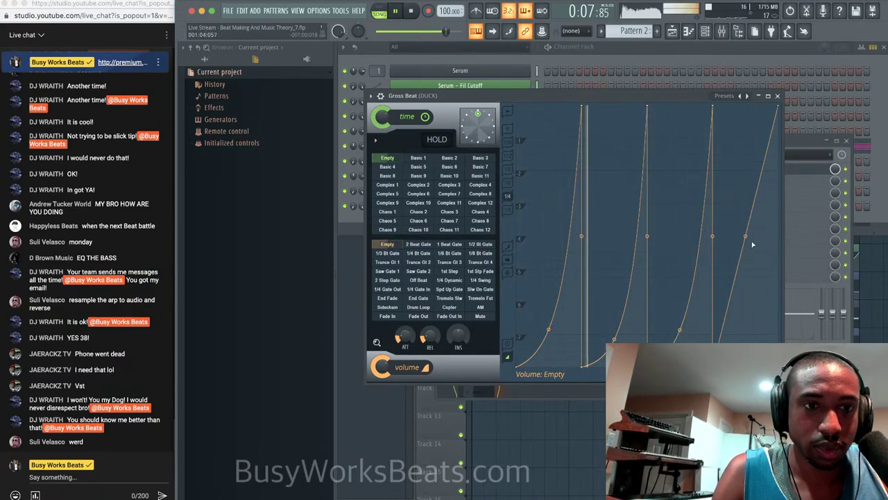
pyautogui.rightClick(549, 330)
pyautogui.rightClick(615, 339)
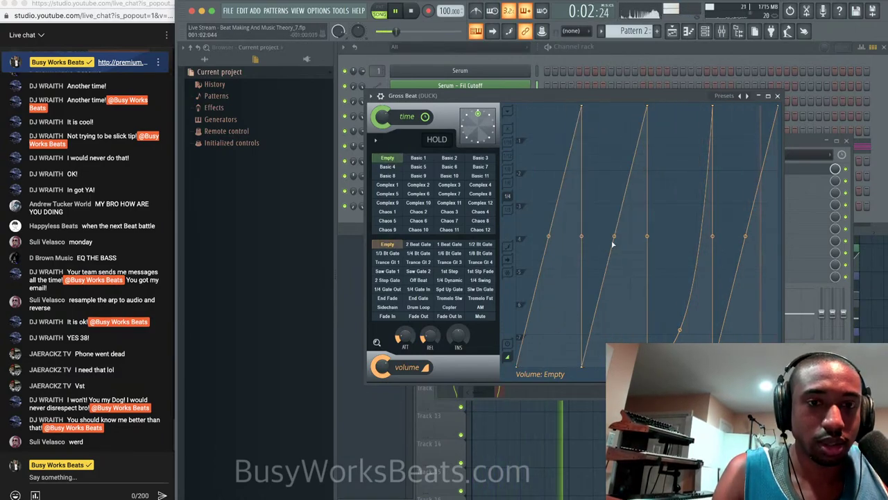
pyautogui.moveTo(614, 237); pyautogui.dragTo(614, 271)
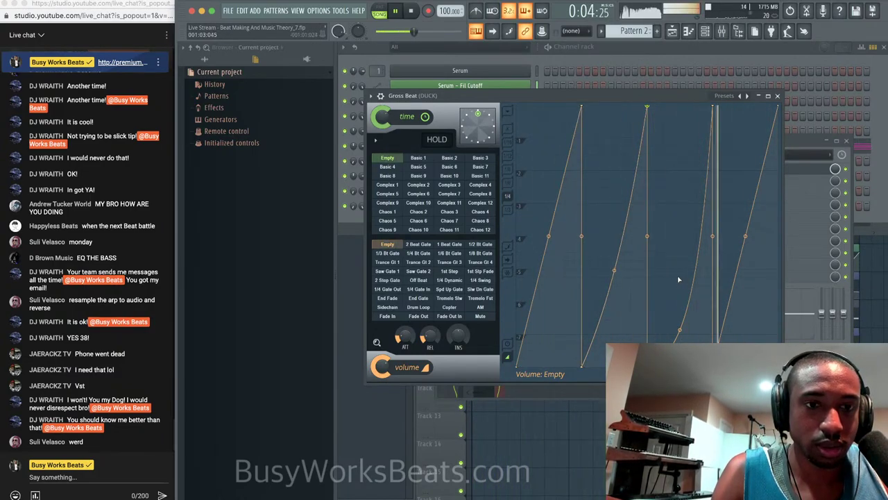
pyautogui.rightClick(679, 326)
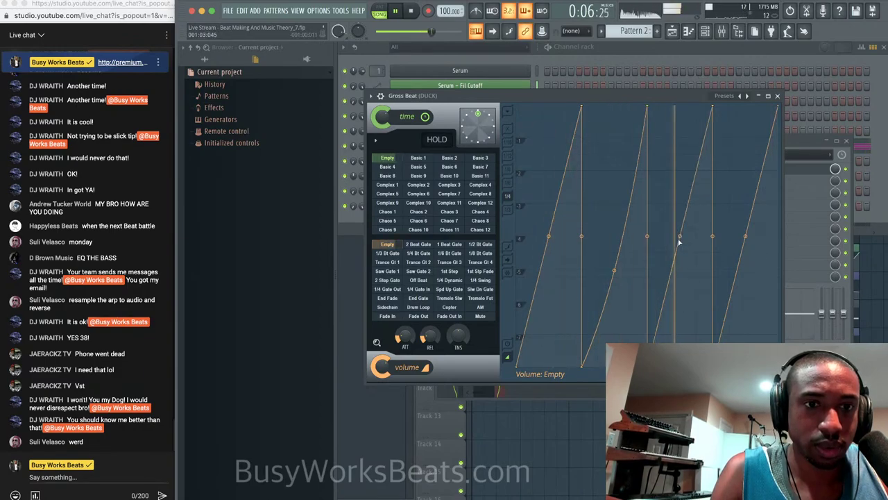
pyautogui.moveTo(679, 235); pyautogui.dragTo(679, 134)
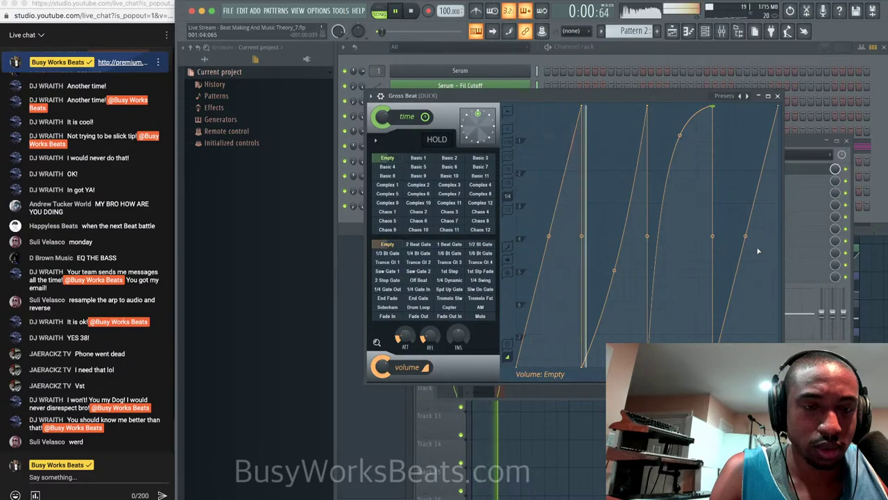
pyautogui.click(777, 96)
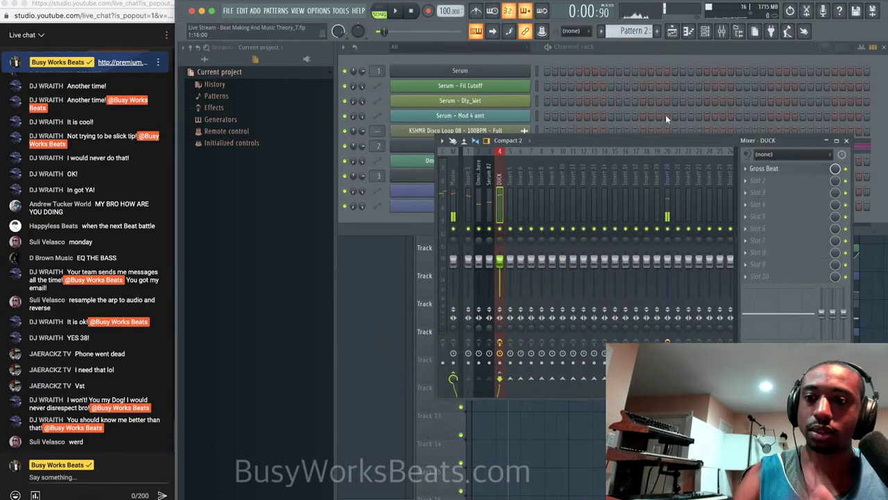
# Delete the Gross Beat plugin from the DUCK insert's effect slot.
pyautogui.click(508, 181)
pyautogui.click(503, 181)
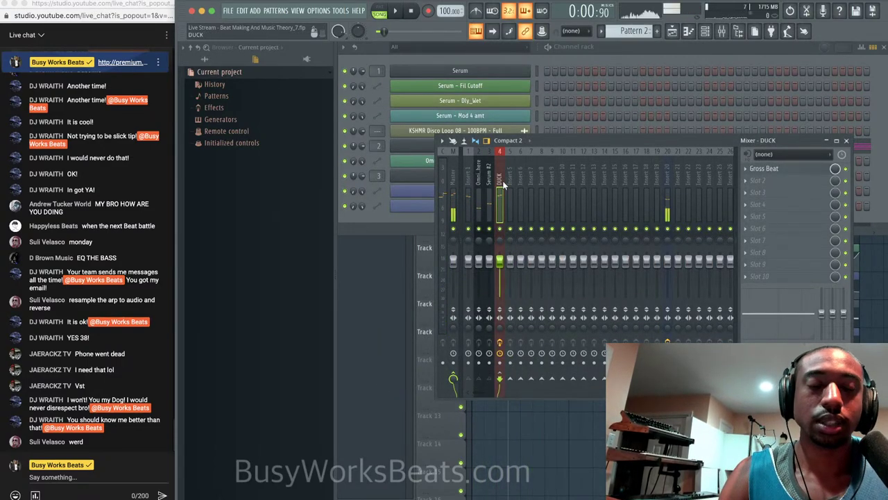
pyautogui.click(744, 168)
pyautogui.click(761, 191)
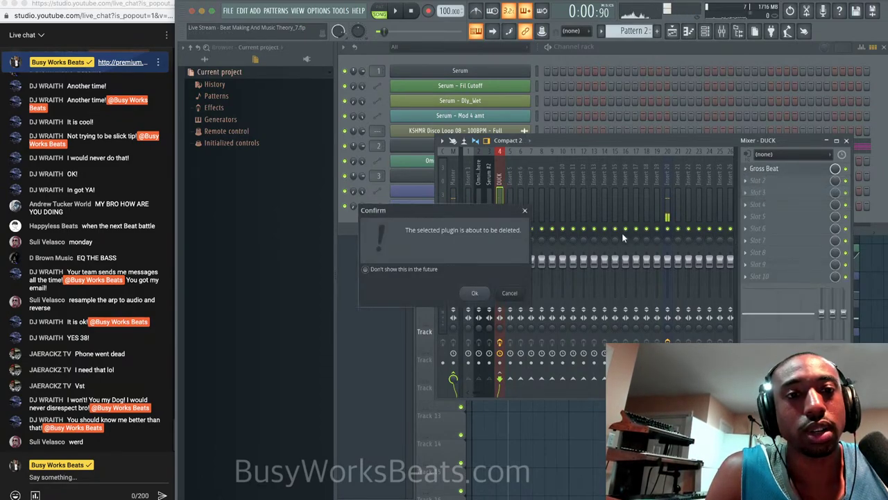
pyautogui.click(475, 292)
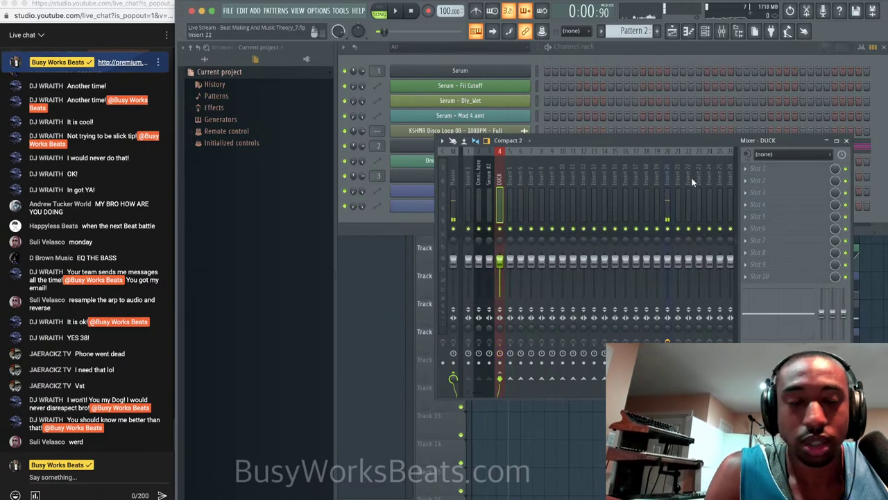
# Close the mixer to show the playlist and minimize Streamlabs Desktop back to FL Studio.
pyautogui.click(847, 141)
pyautogui.click(639, 425)
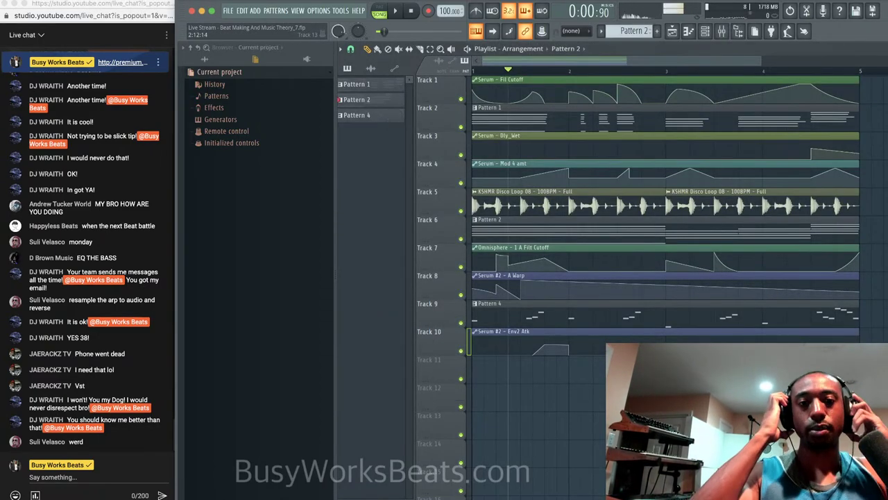
pyautogui.click(726, 39)
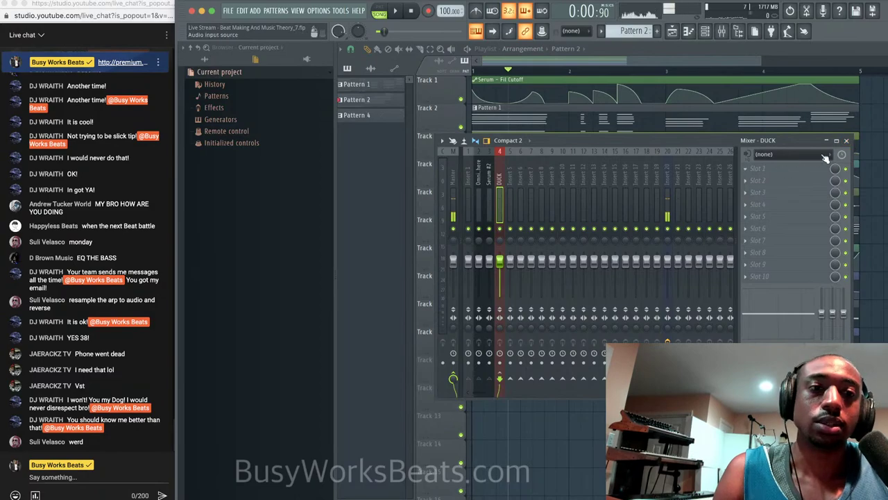
pyautogui.click(846, 141)
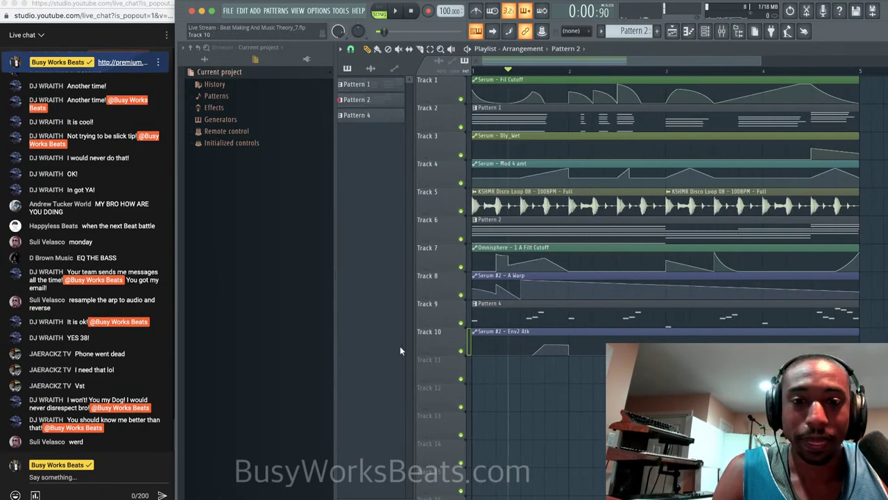
pyautogui.click(542, 498)
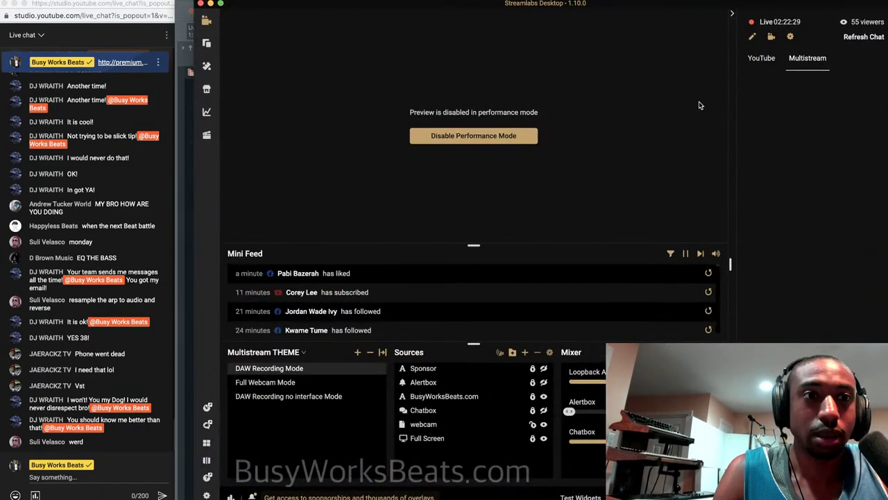
pyautogui.click(211, 5)
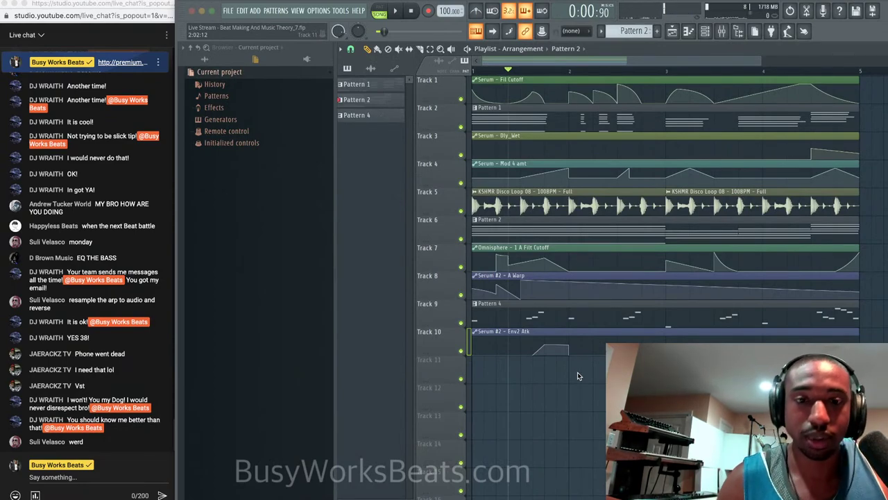
pyautogui.click(89, 486)
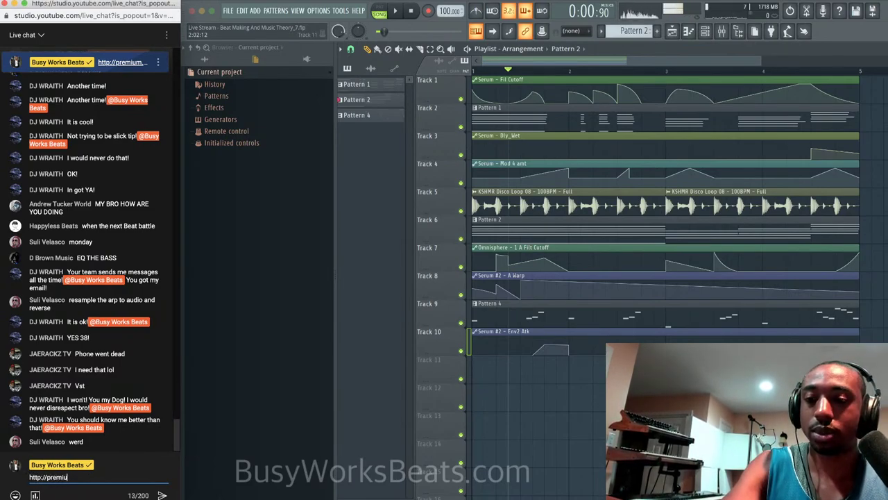
pyautogui.write('http://premium.busyworksbeats.com')
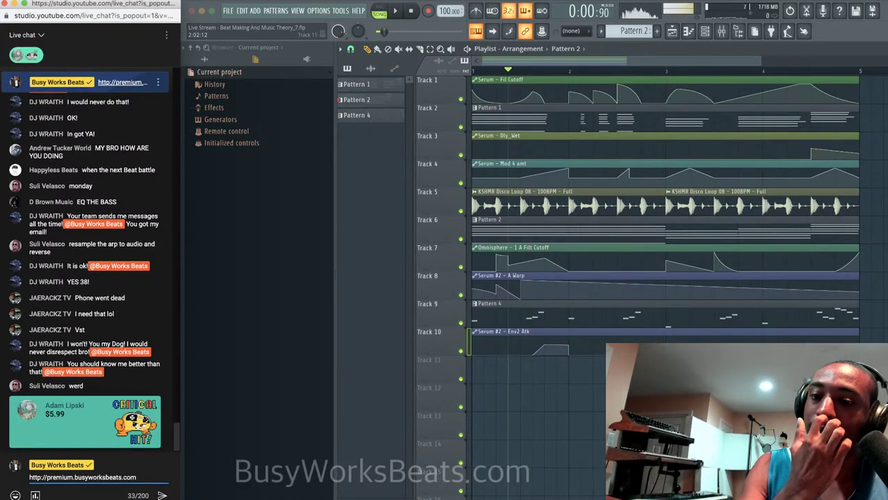
pyautogui.write(' C')
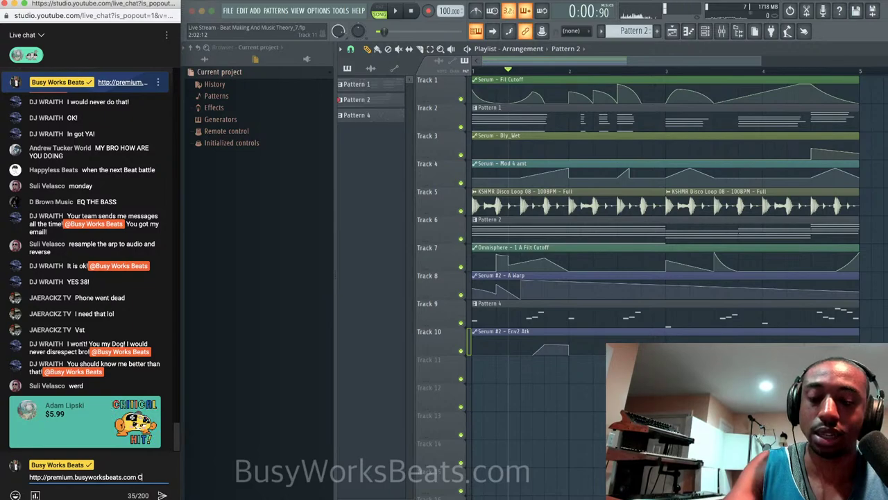
pyautogui.write('lick Here for FREE Courses')
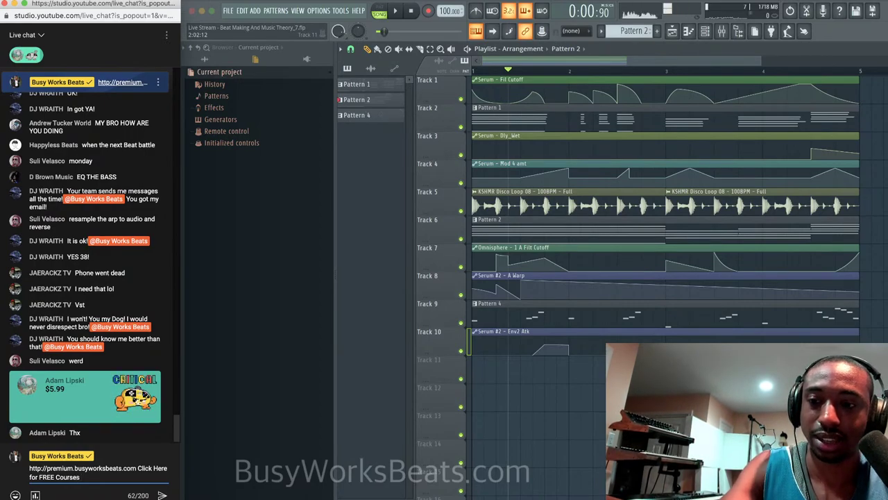
pyautogui.press('Return')
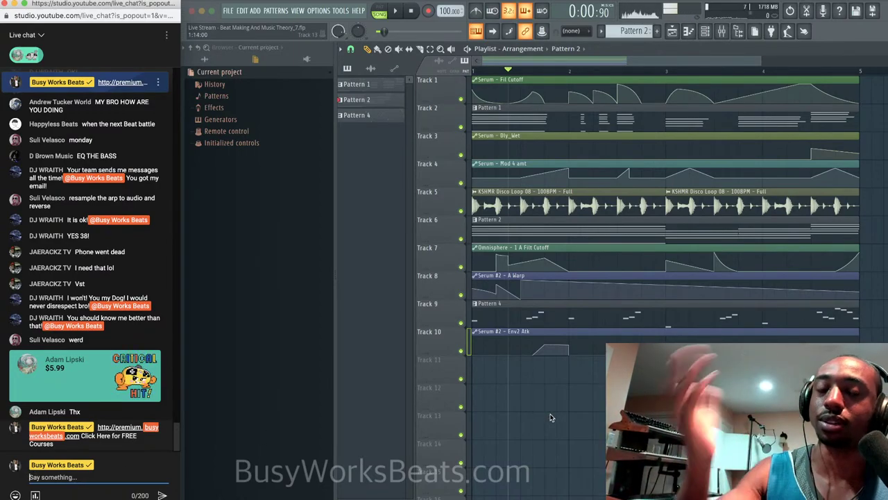
# Save the FL Studio project as the new version 'Live Stream - Beat Making And Music Theory_8.flp'.
pyautogui.click(618, 61)
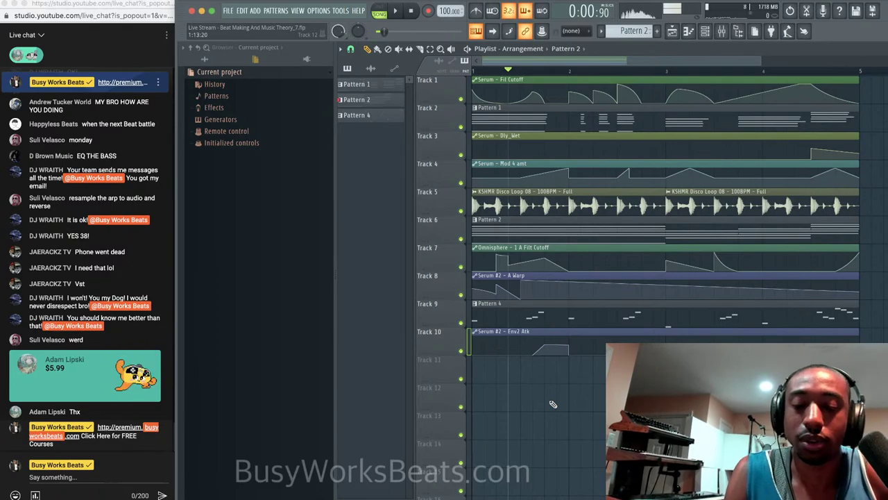
pyautogui.press('super+n')
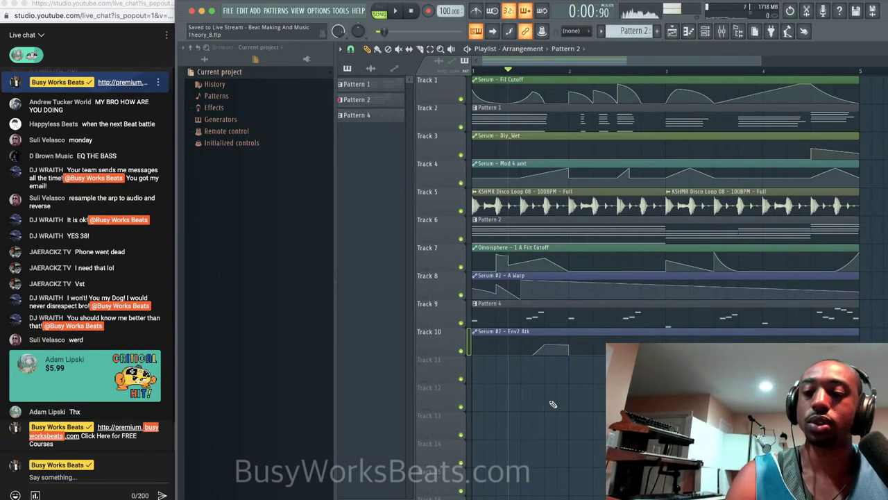
pyautogui.click(104, 479)
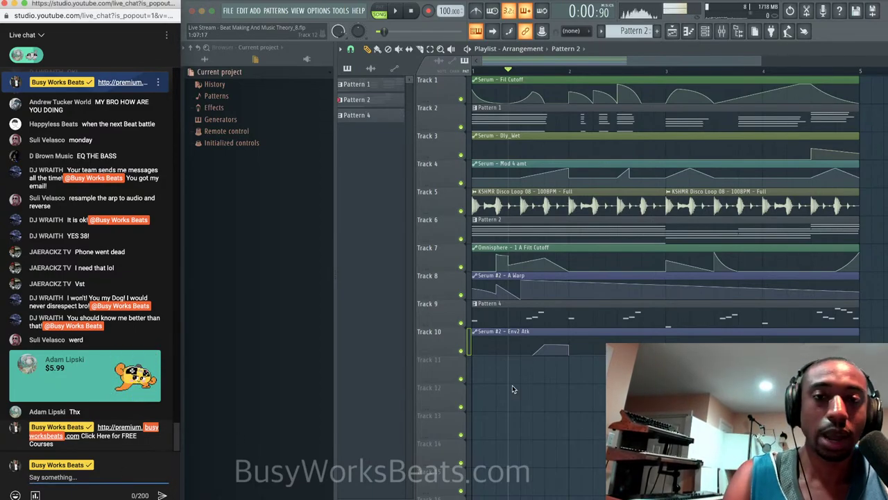